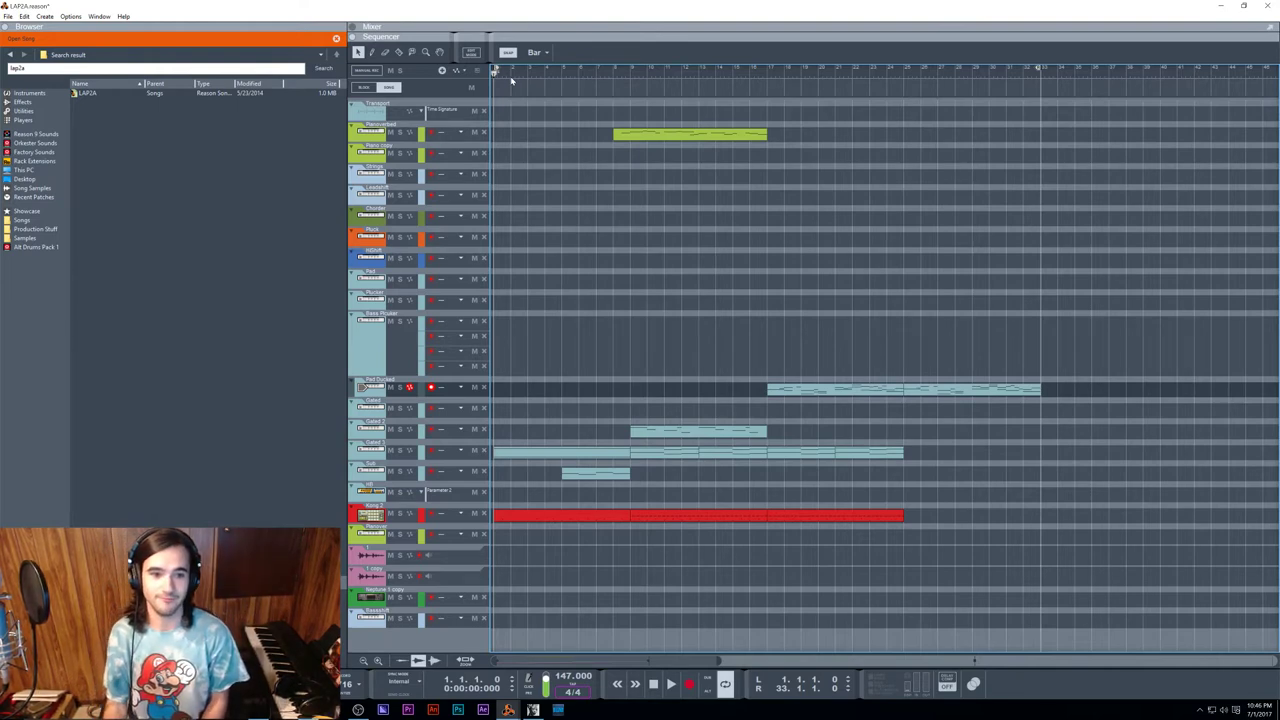
Step: Play the arrangement from the start and select the LAP2A song file in the browser's search results
key("space")
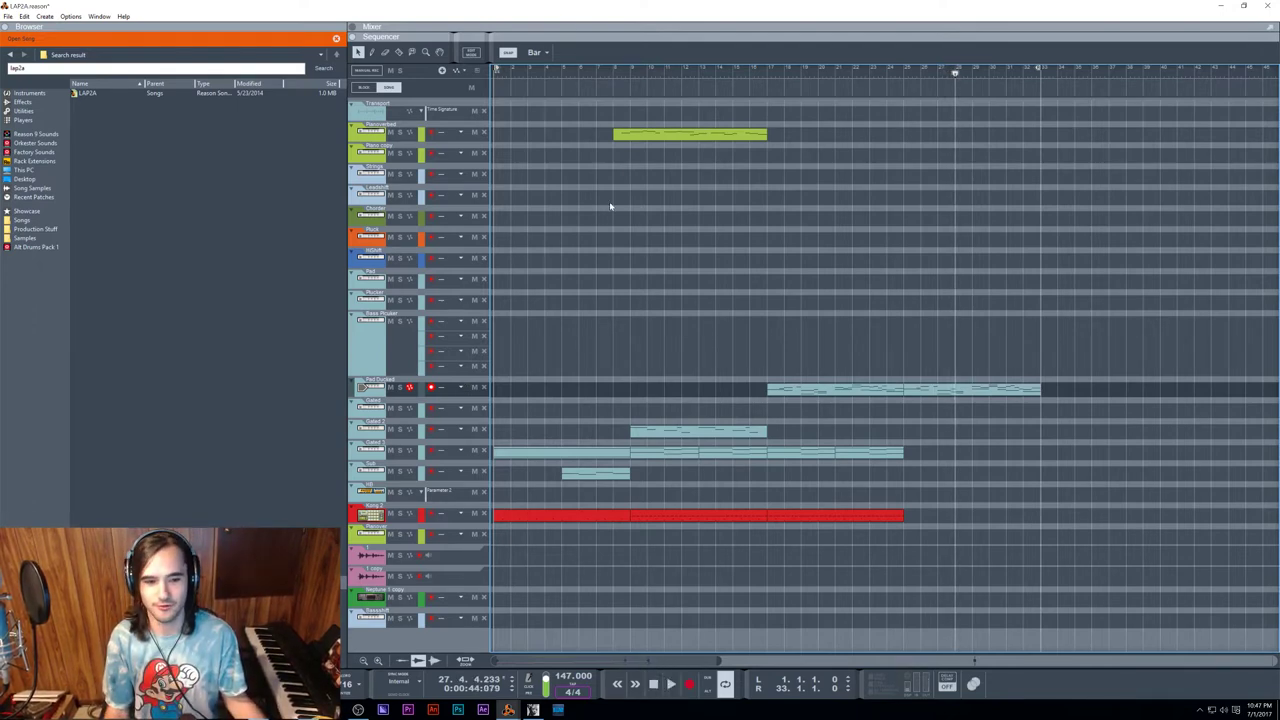
left_click(278, 95)
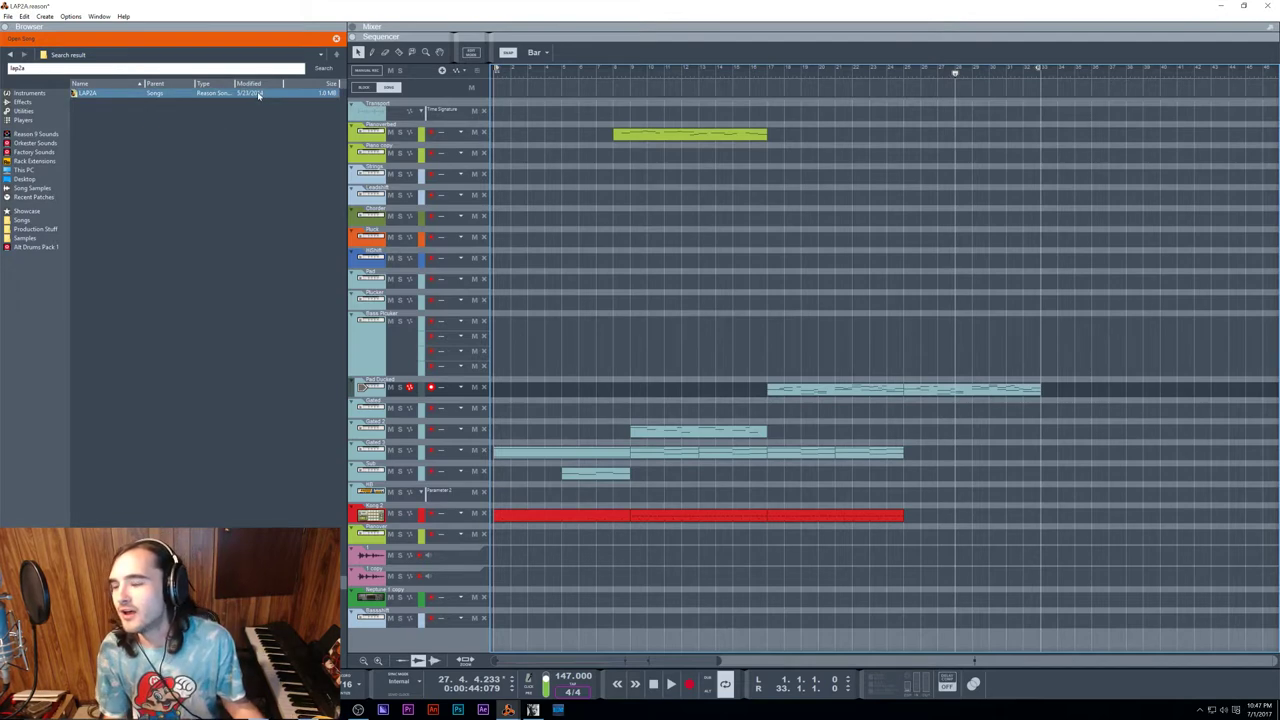
left_click(259, 99)
left_click(257, 96)
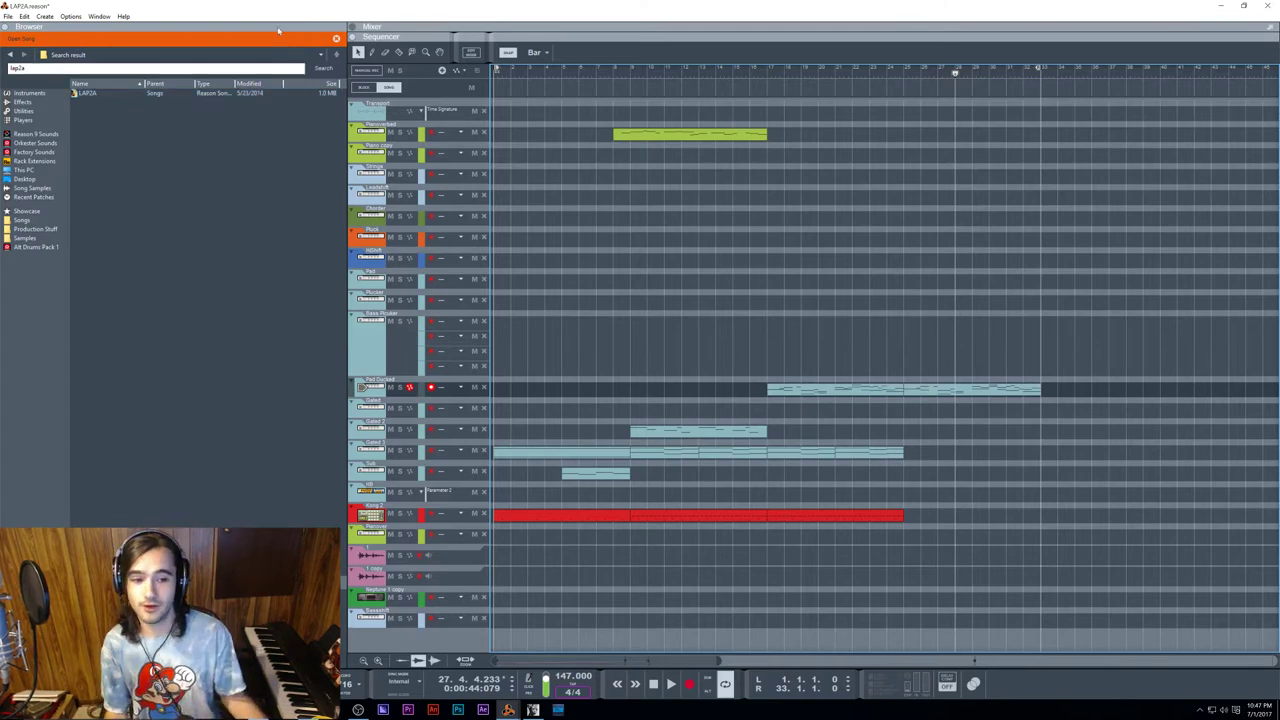
Step: Collapse the browser pane and return the song position to bar 1 on the sequencer timeline
left_click(5, 30)
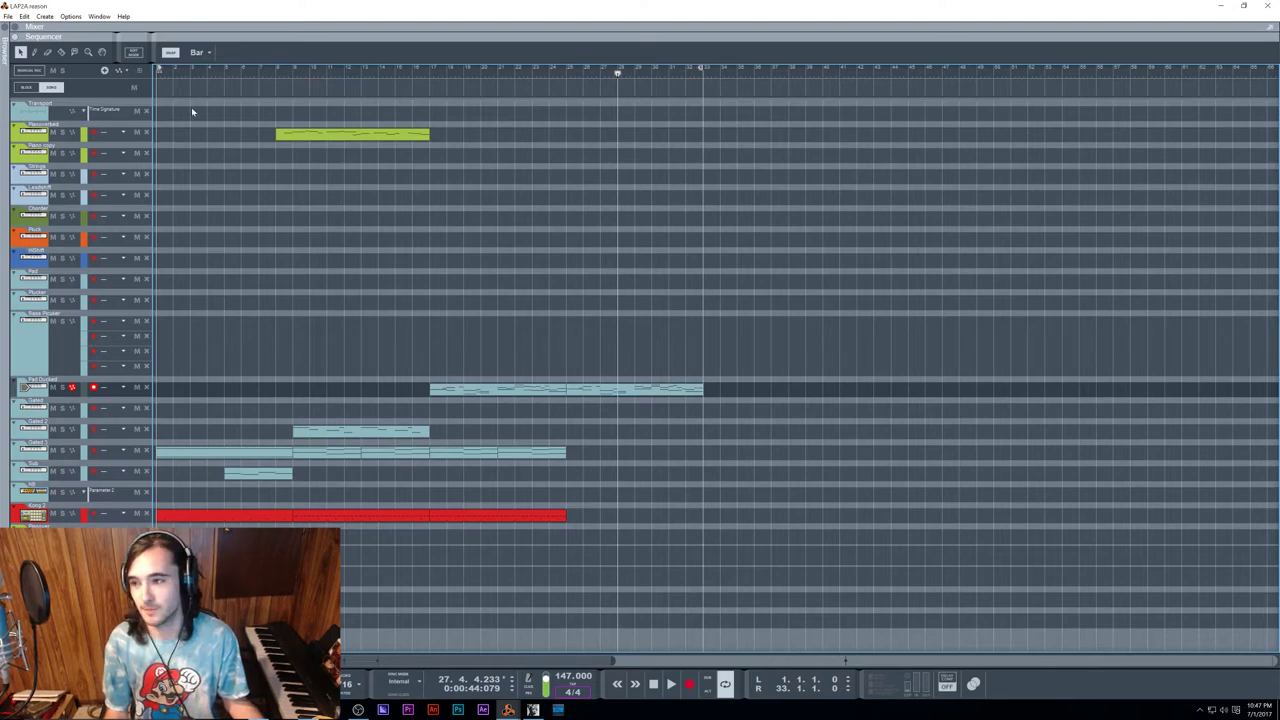
left_click_drag(178, 70, 126, 79)
scroll(280, 315, "up", 3)
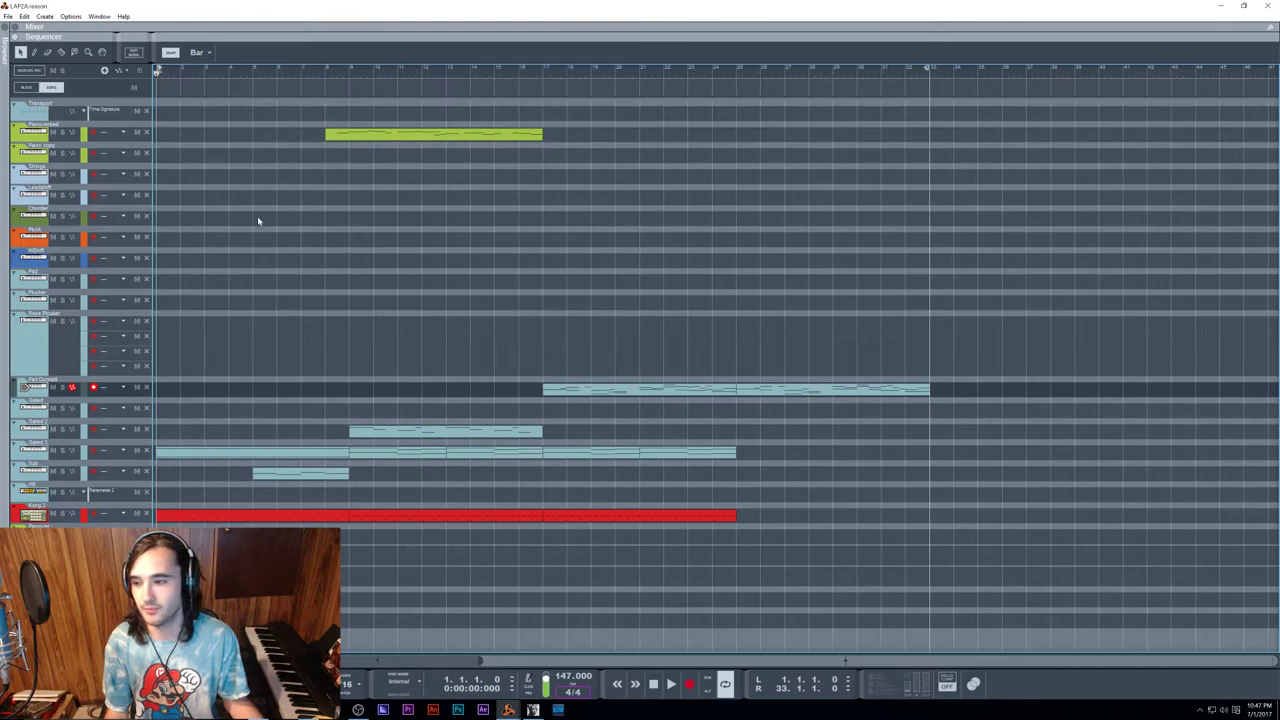
Step: Display the rack across the whole window and look through its mixers, combinators and mastering devices
key("F6")
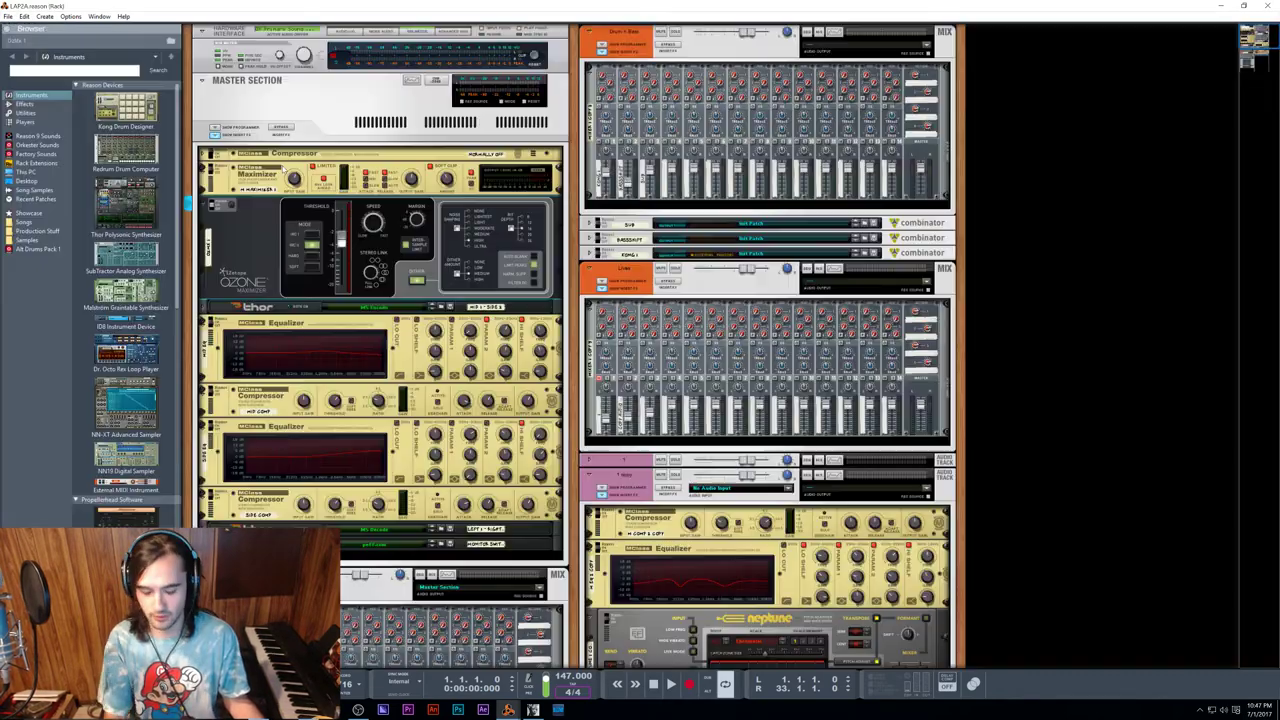
key("F7")
key("F6")
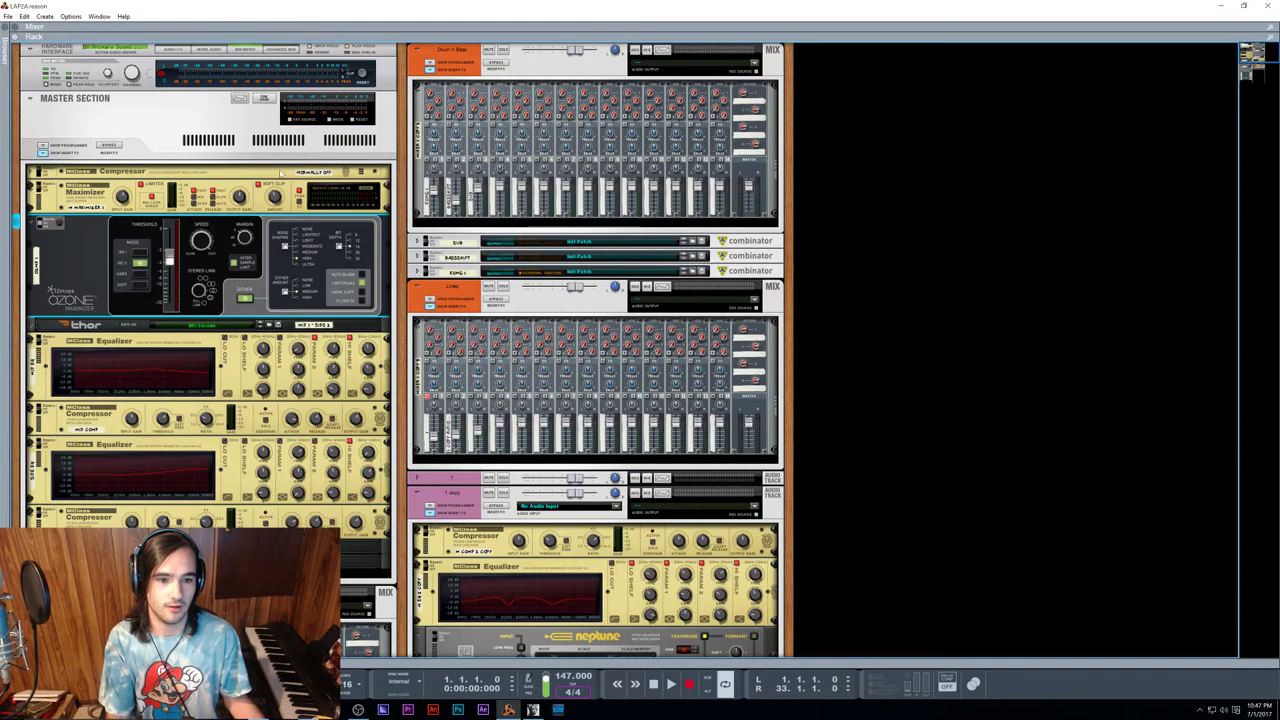
scroll(213, 330, "down", 15)
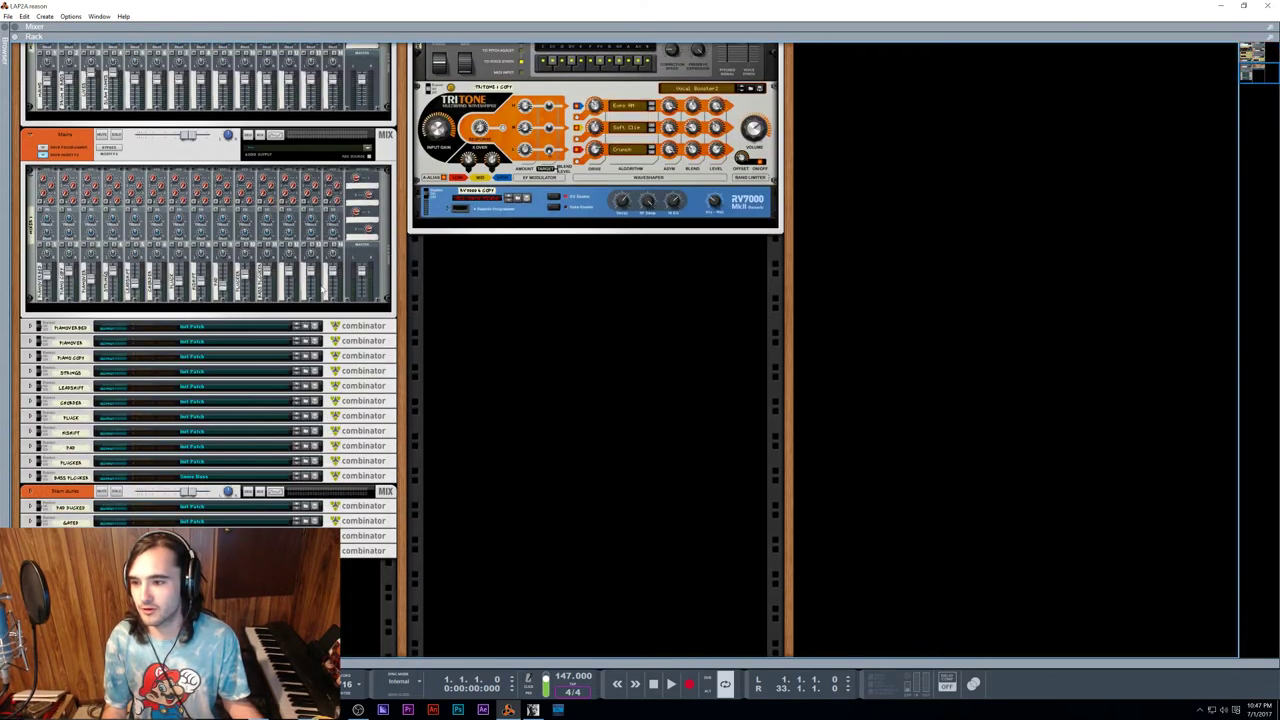
scroll(133, 308, "up", 3)
left_click(17, 283)
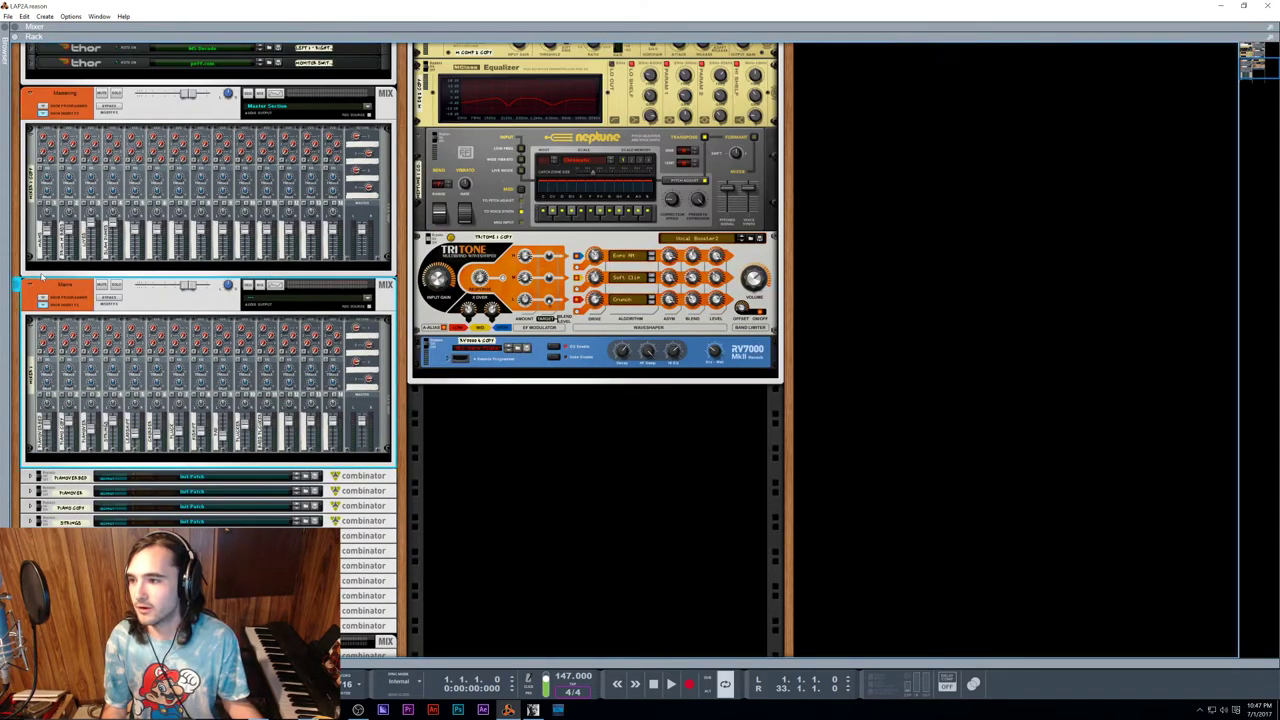
scroll(42, 270, "up", 8)
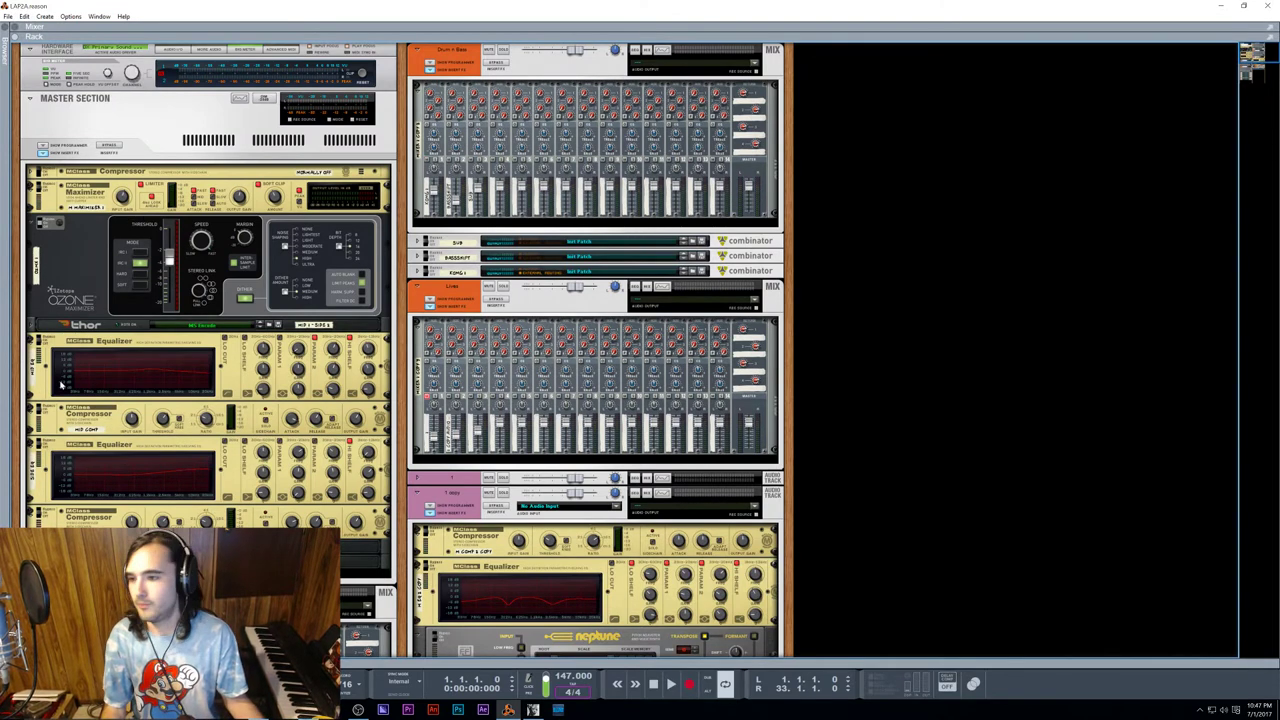
Step: Delete the master section's compressors, Maximizer, equalizers and Thor devices, keeping only the Ozone Maximizer
left_click(134, 372, "shift")
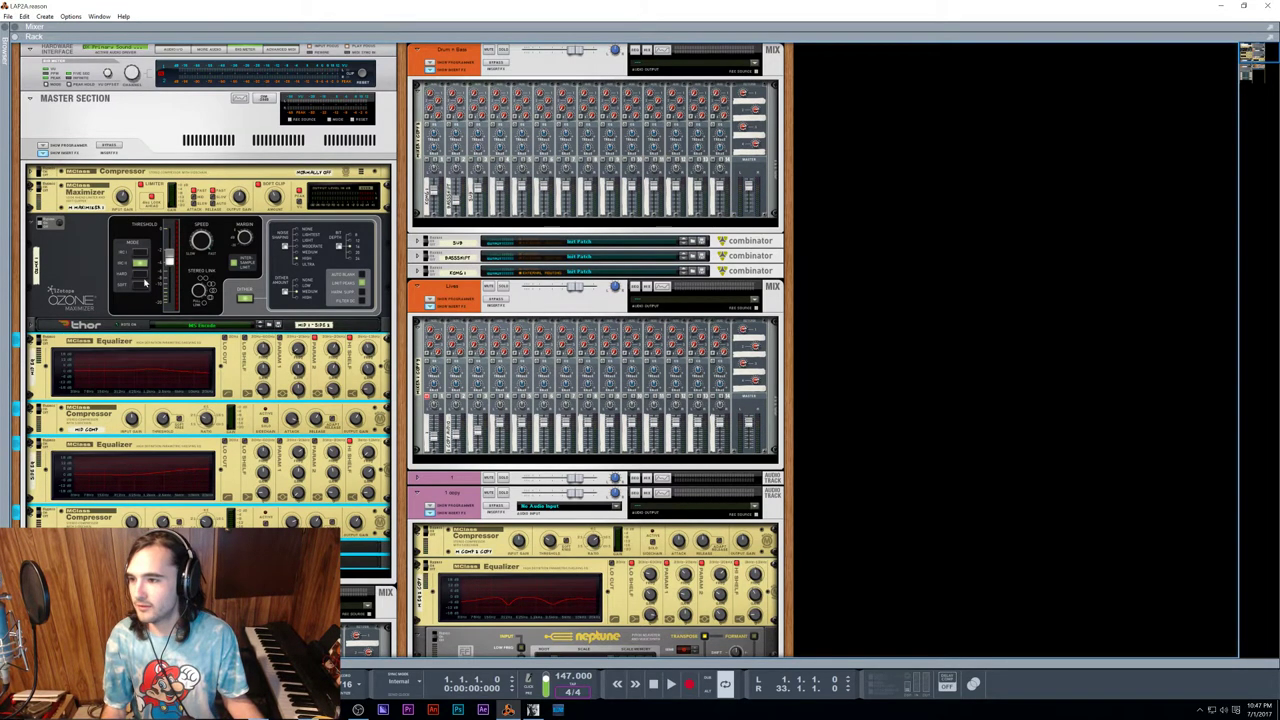
left_click(87, 205, "shift")
left_click(91, 152, "shift")
left_click_drag(86, 172, 88, 550)
left_click(96, 329, "ctrl")
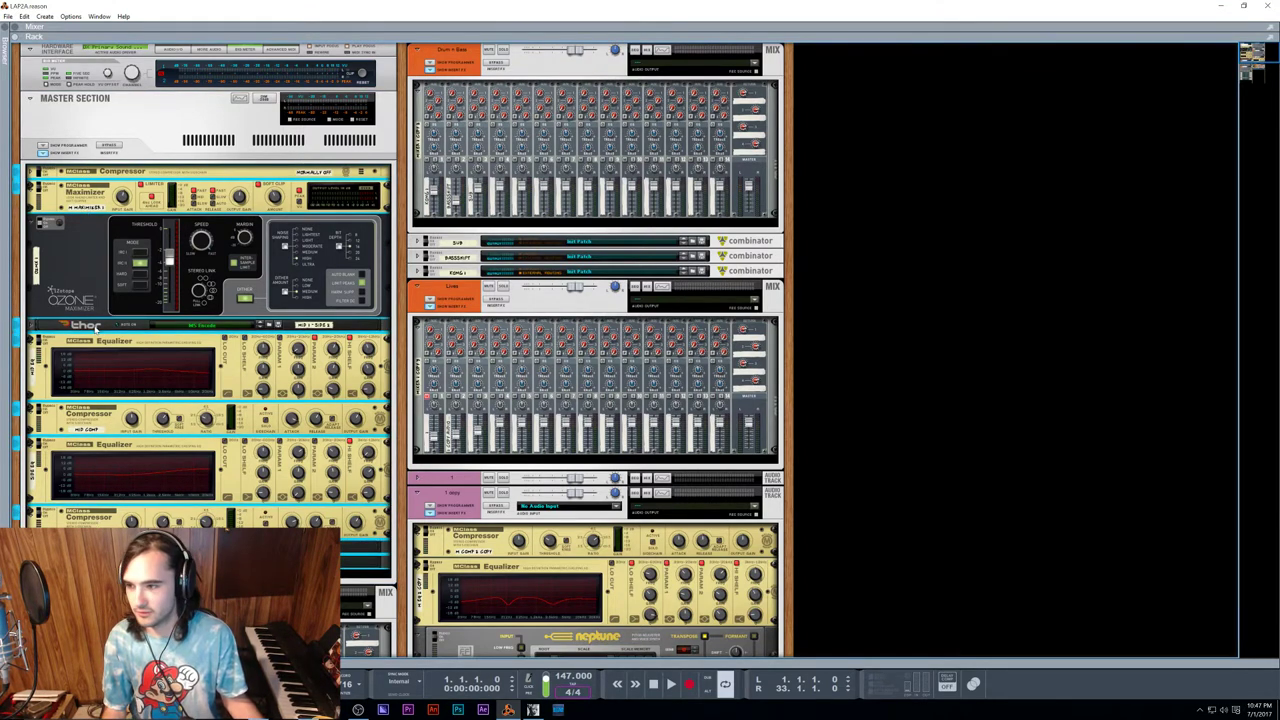
key("Delete")
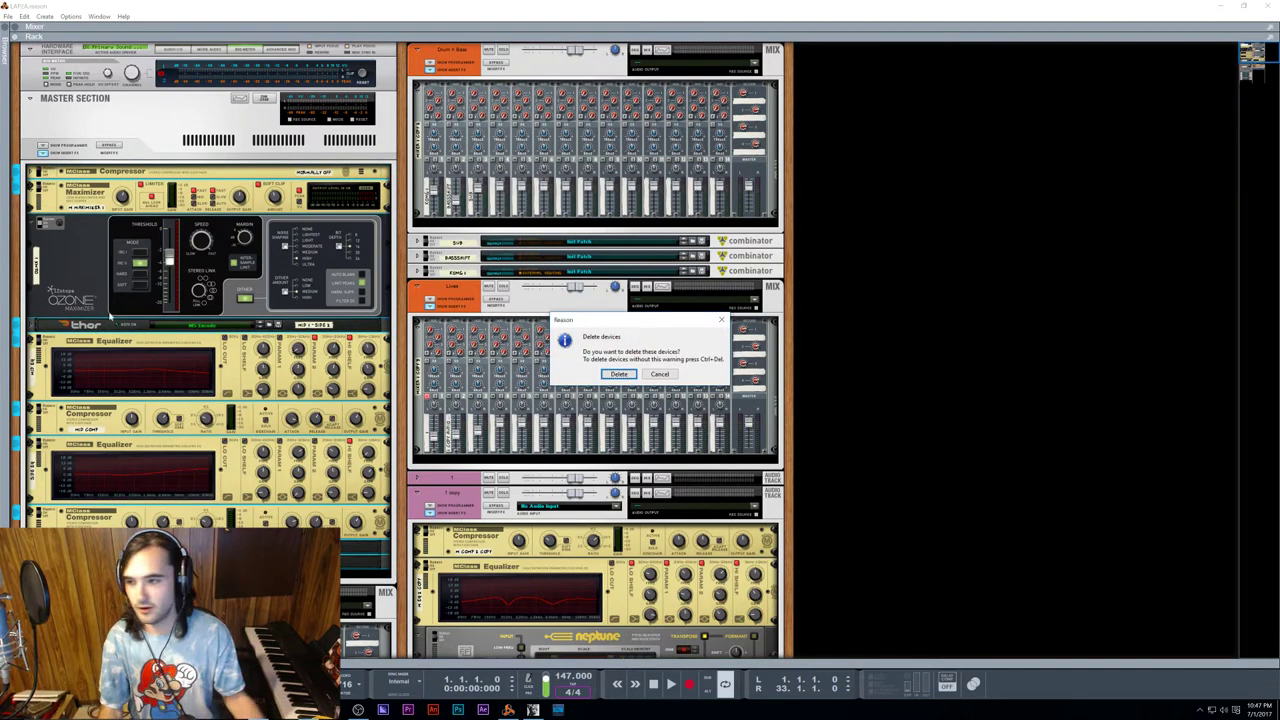
key("Return")
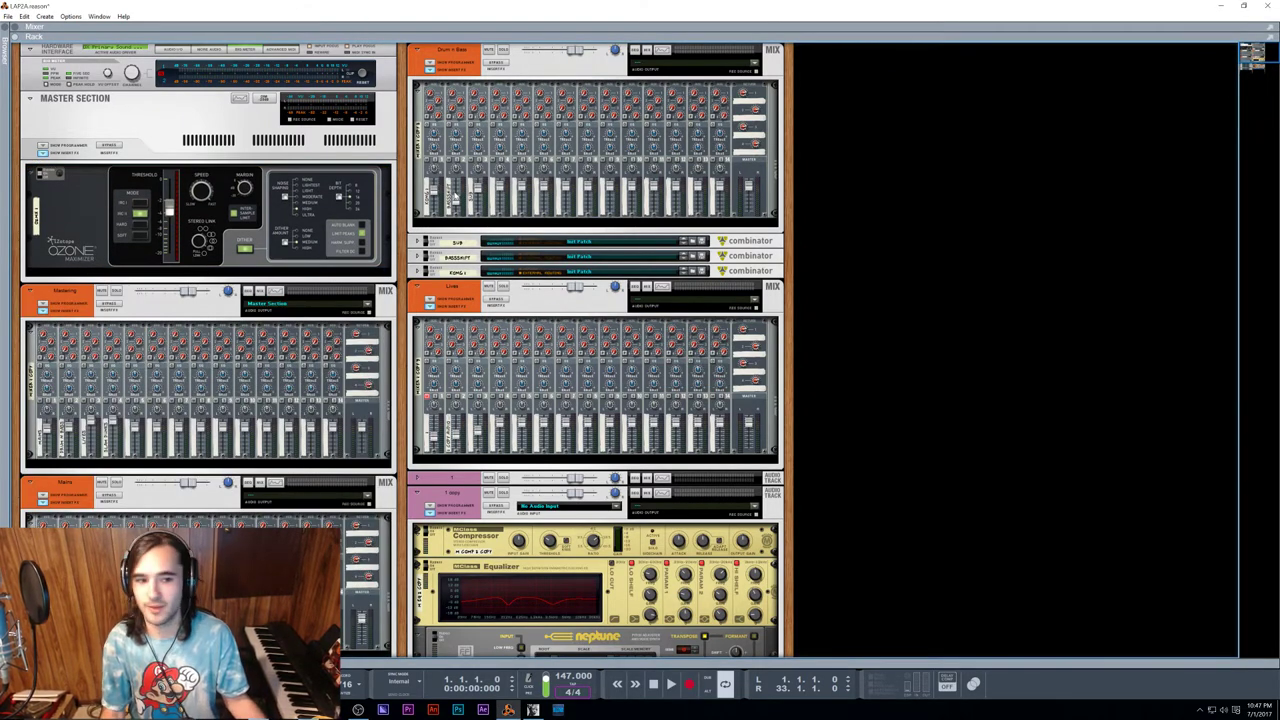
Step: On the rack's rear side, cable the Master Section's insert FX outputs to the Ozone Maximizer's inputs
key("Tab")
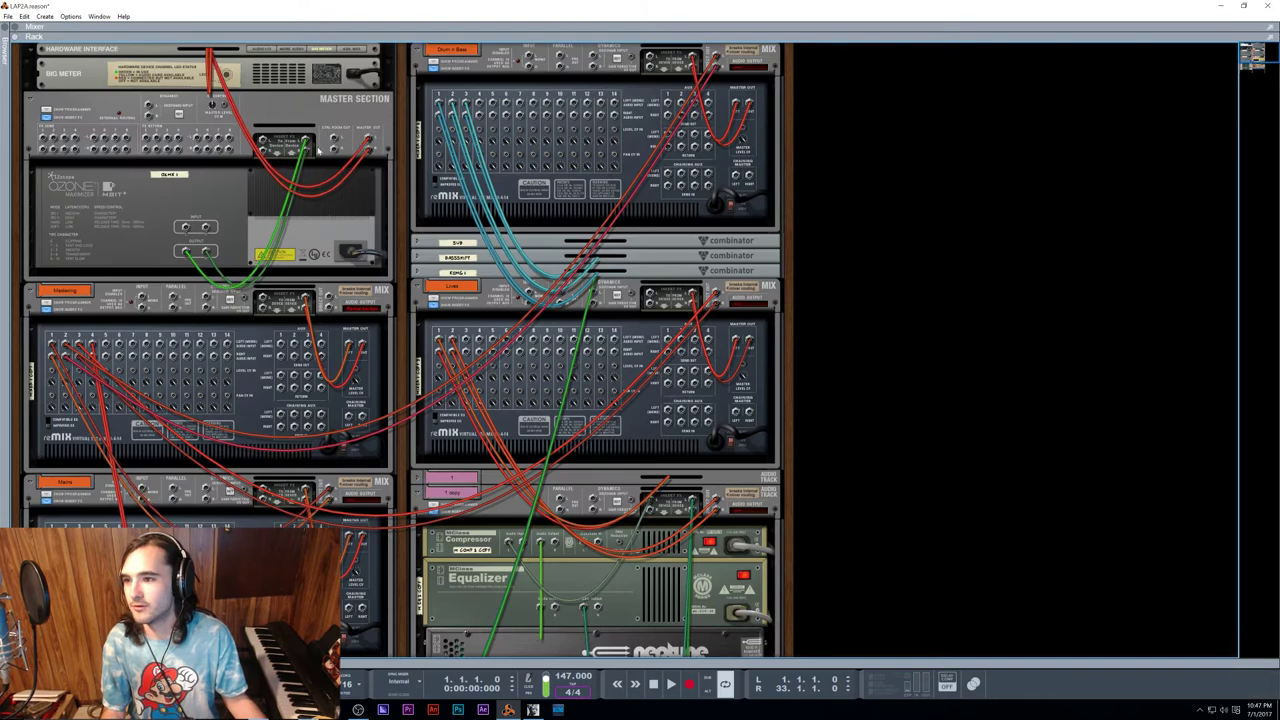
left_click(289, 135)
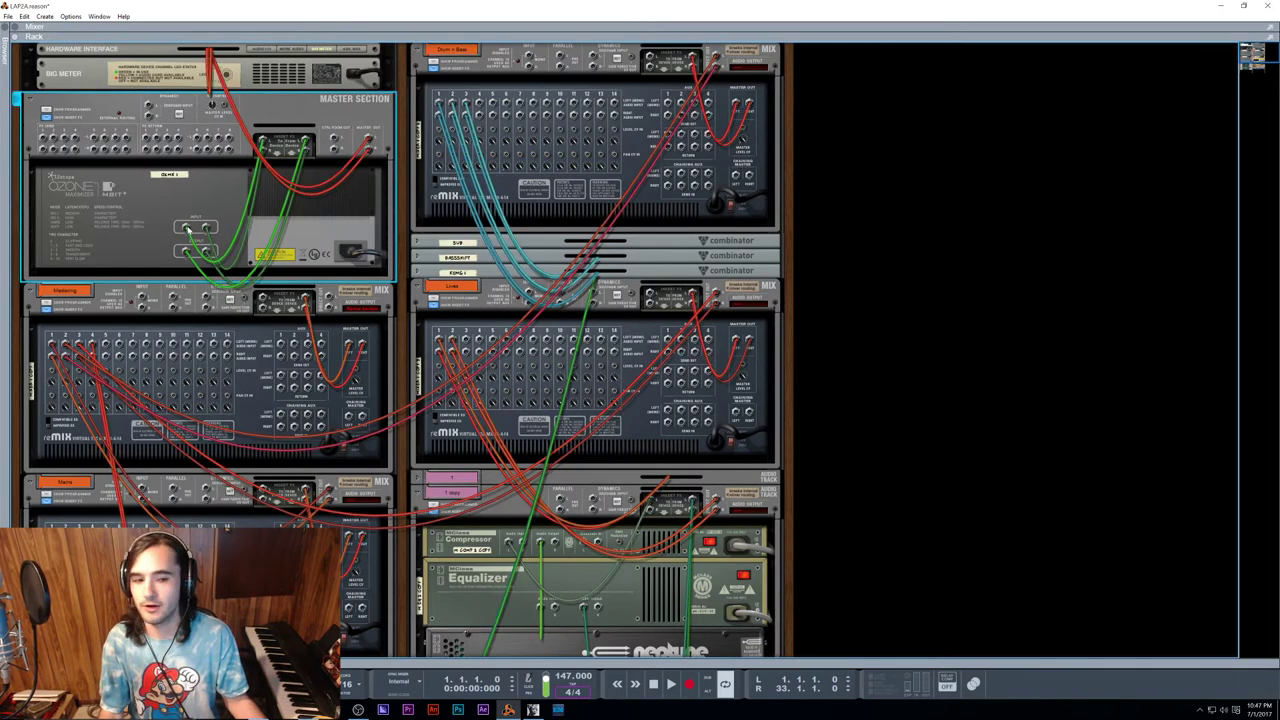
key("Tab")
Step: Examine the Mastering mix channel, the neighbouring mixers and combinators, and their cable routing in the rack
scroll(396, 363, "down", 5)
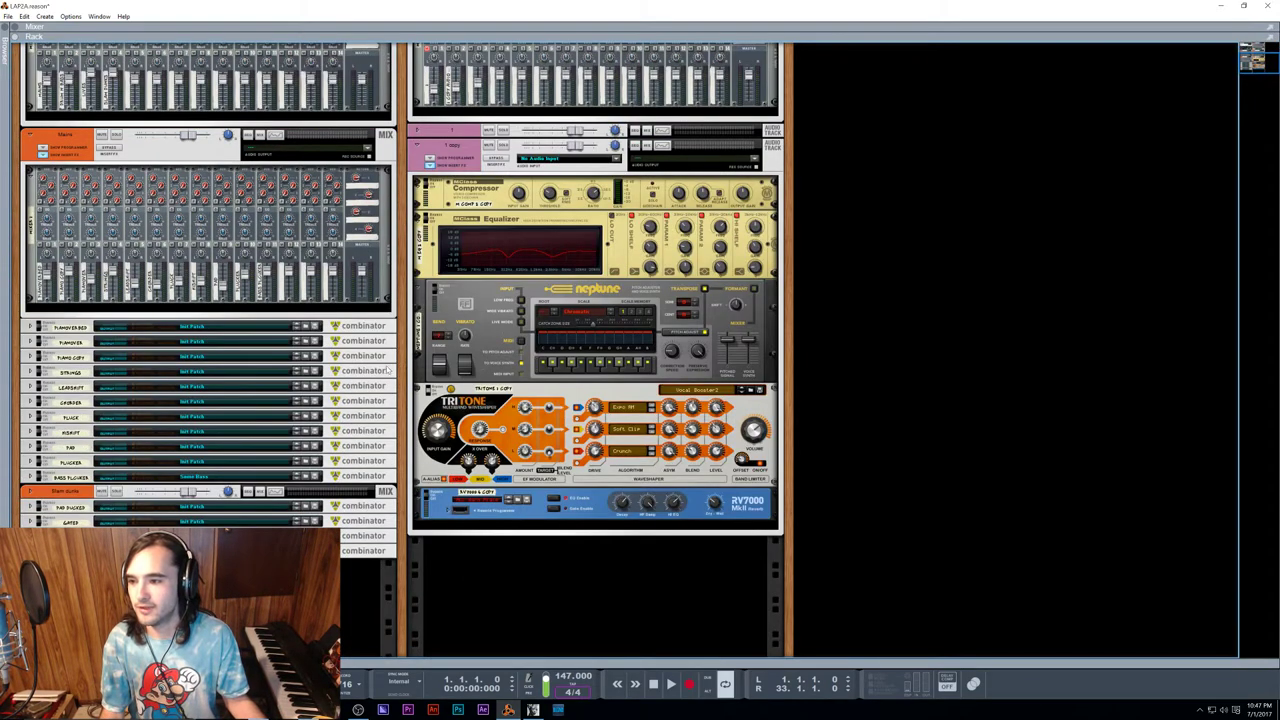
scroll(68, 327, "up", 5)
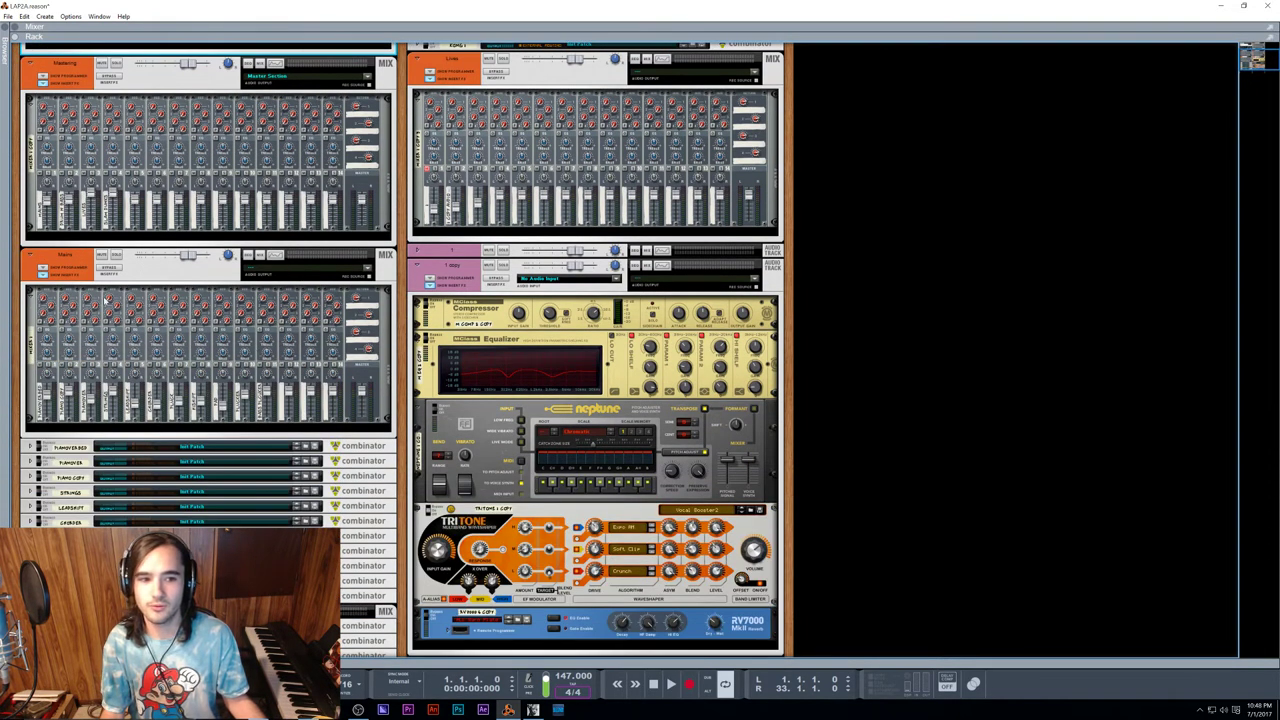
left_click(82, 268)
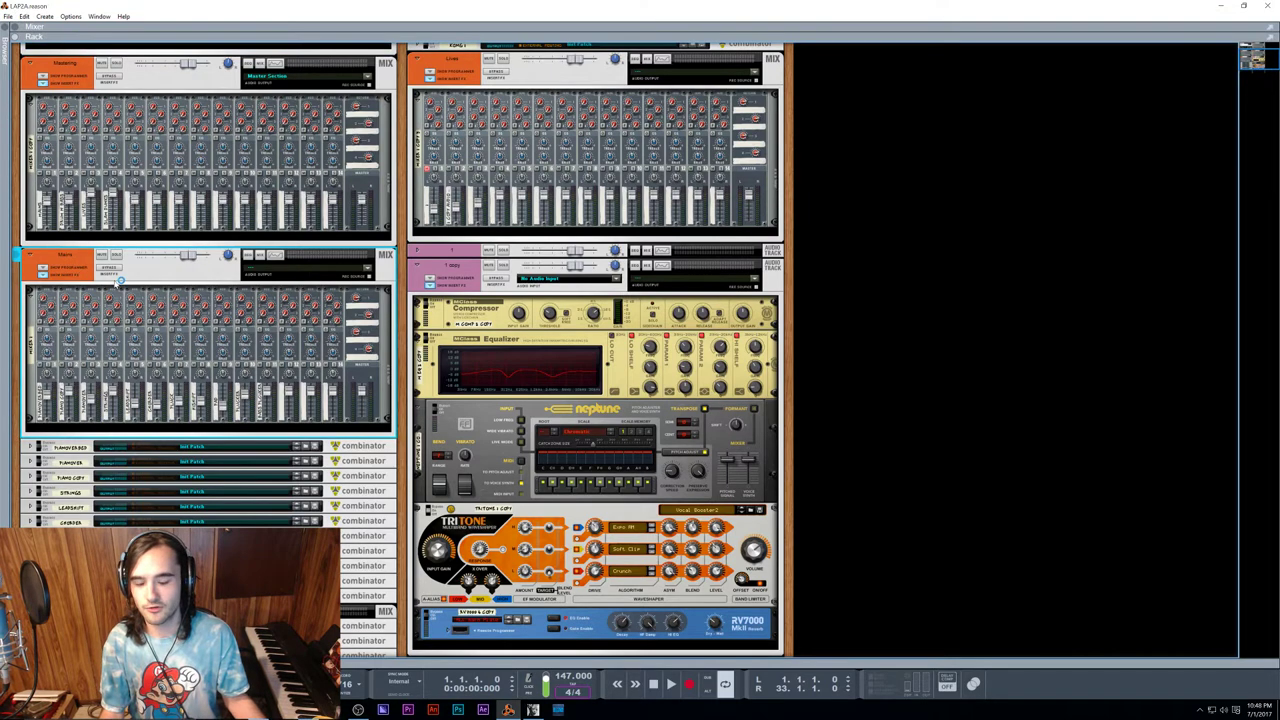
scroll(120, 281, "up", 3)
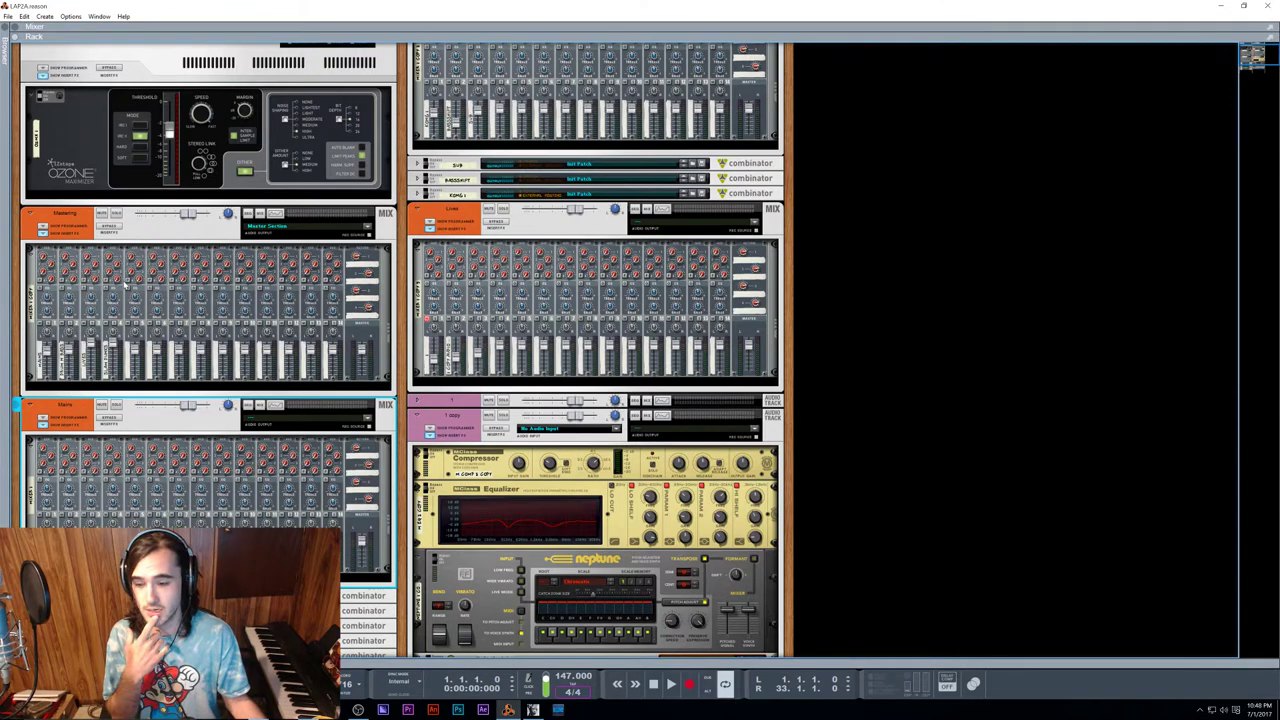
scroll(163, 420, "down", 5)
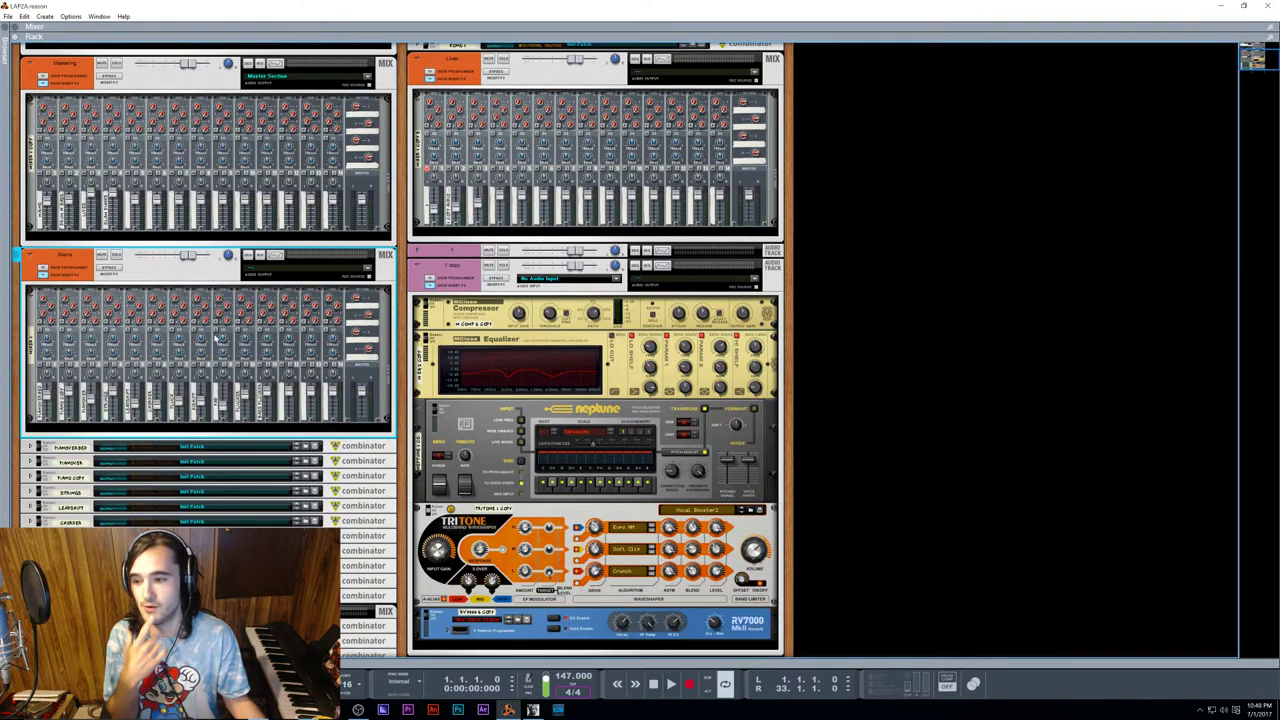
scroll(157, 281, "up", 4)
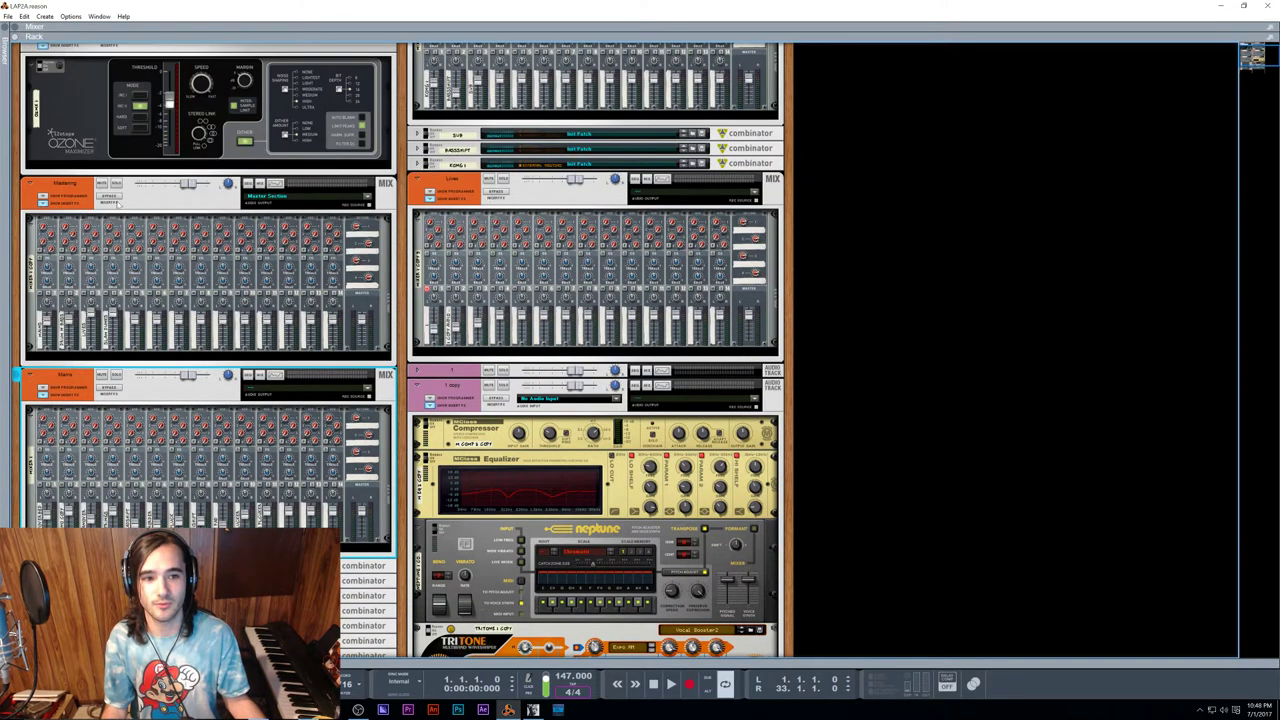
left_click(68, 193)
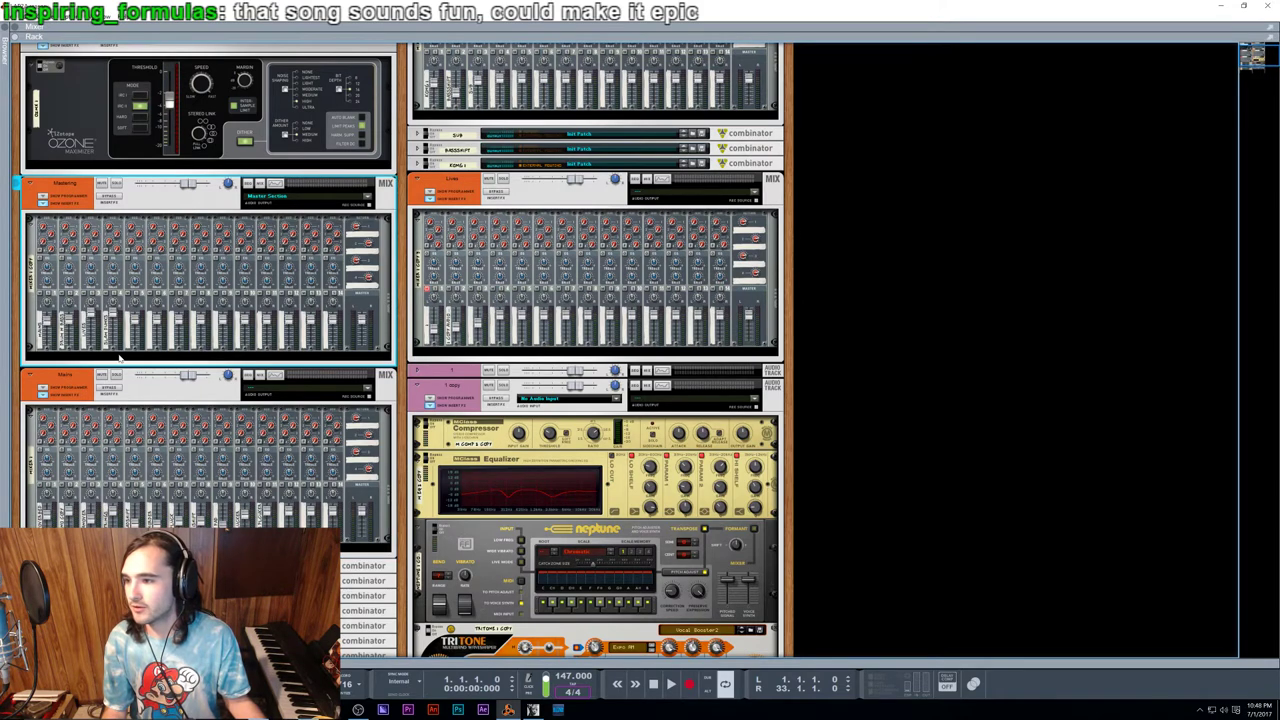
scroll(118, 358, "up", 4)
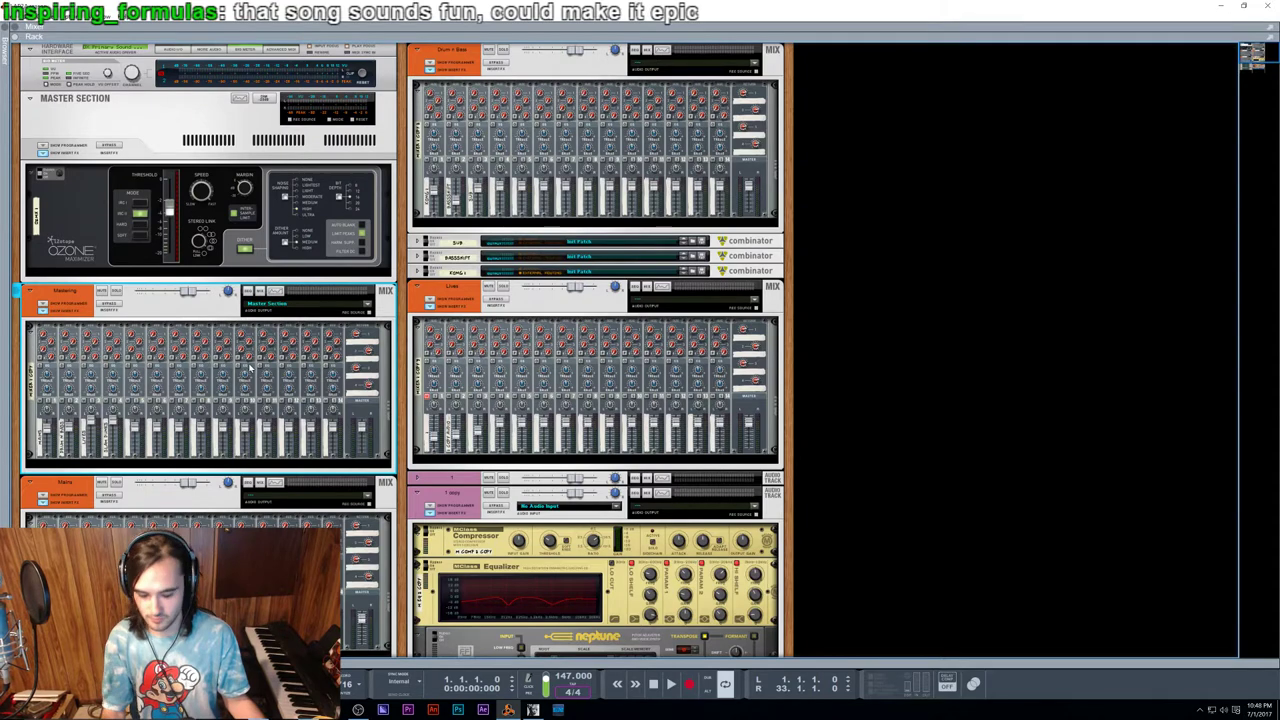
key("Tab")
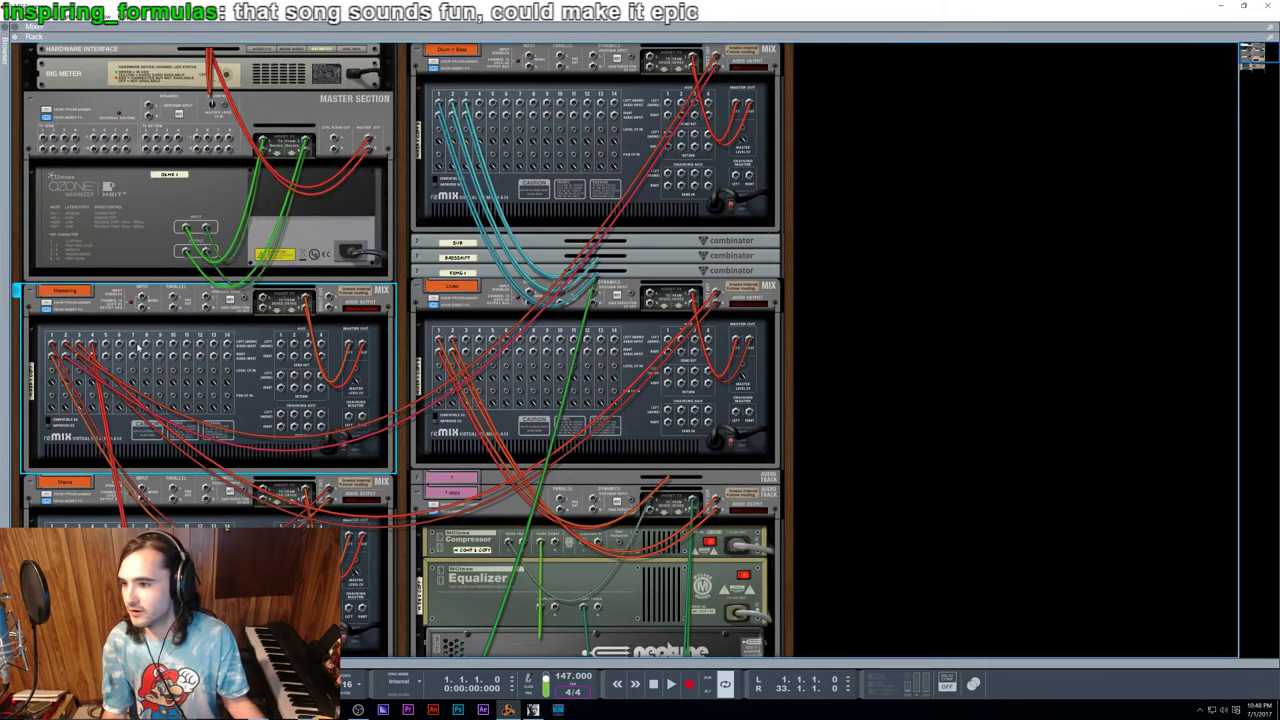
key("Tab")
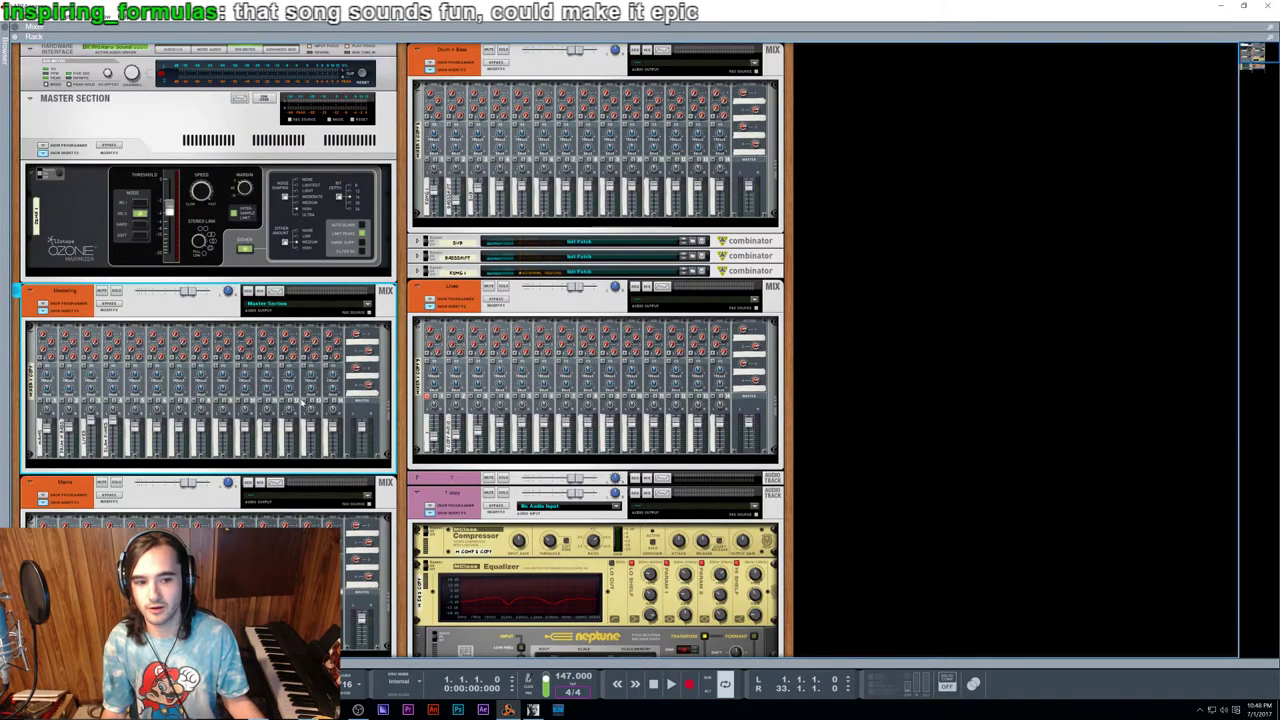
scroll(516, 382, "down", 5)
scroll(516, 382, "up", 4)
scroll(514, 382, "up", 2)
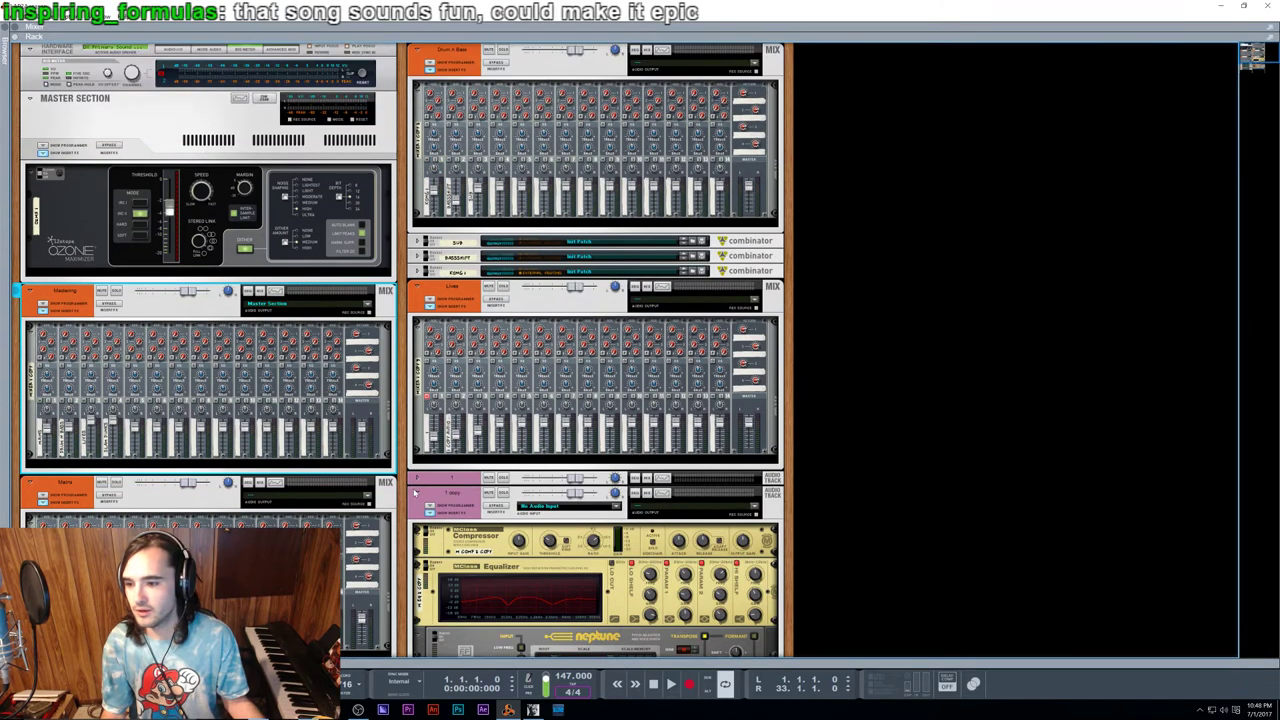
Step: Fold the expanded vocal audio track in the rack's second column so its effect devices are hidden
left_click(417, 492)
scroll(548, 378, "down", 5)
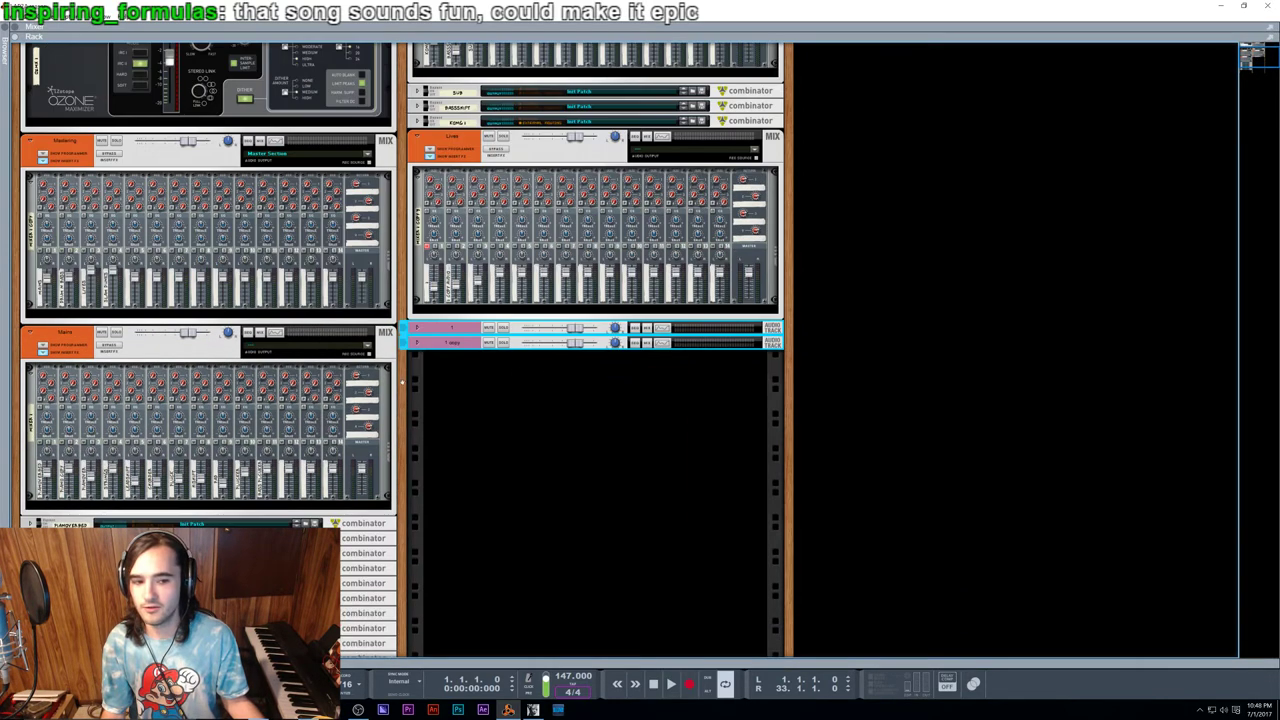
right_click(657, 323)
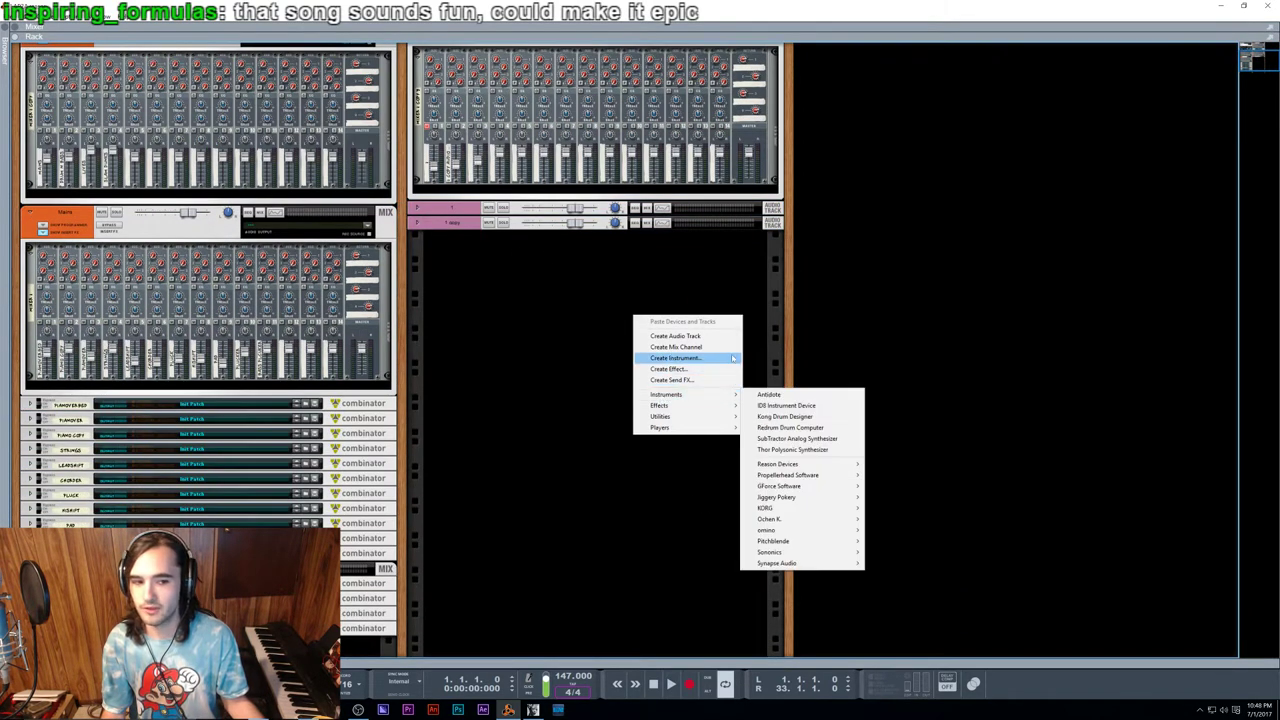
left_click(820, 335)
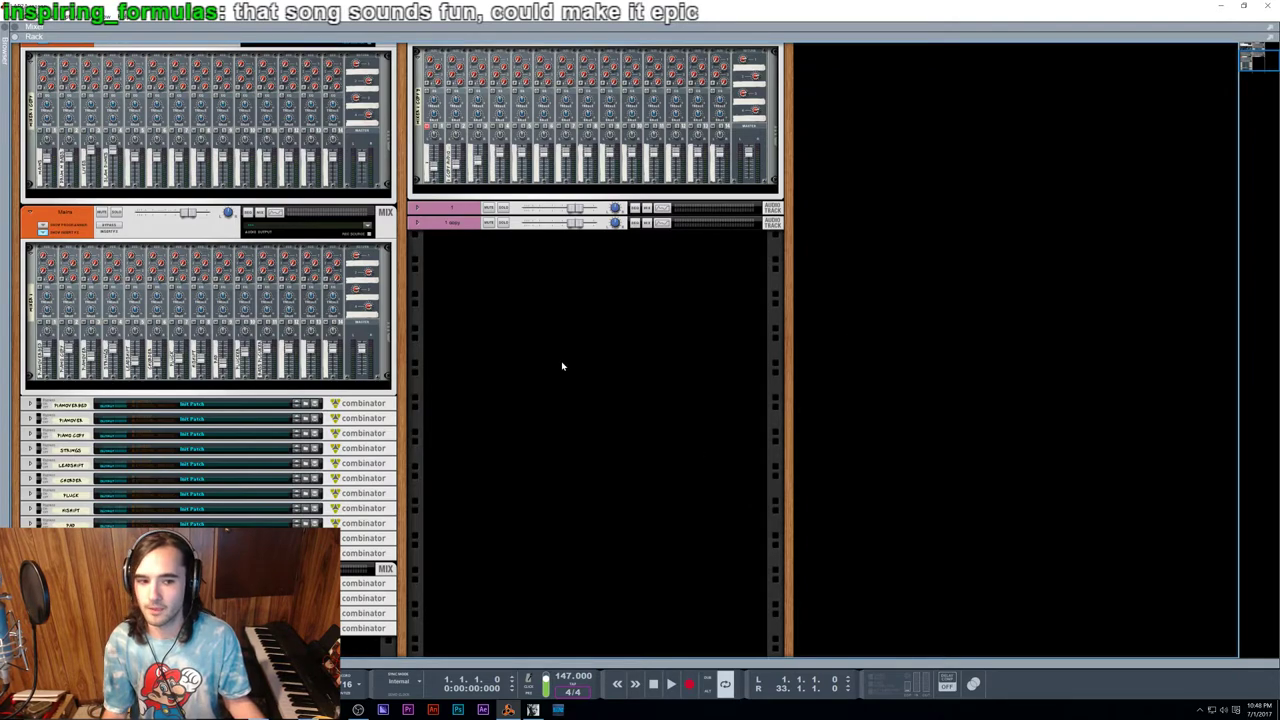
scroll(562, 366, "up", 5)
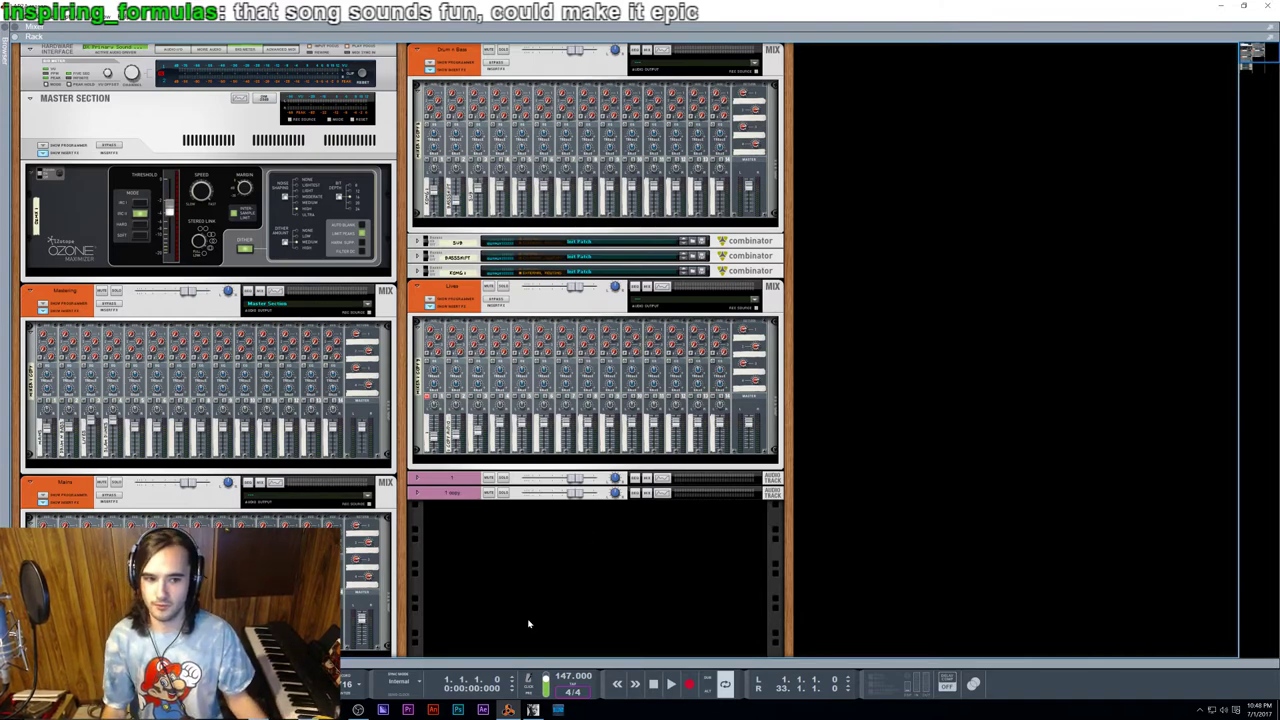
Step: In the sequencer, set the loop's right locator to bar 8 and play the looped section
key("F7")
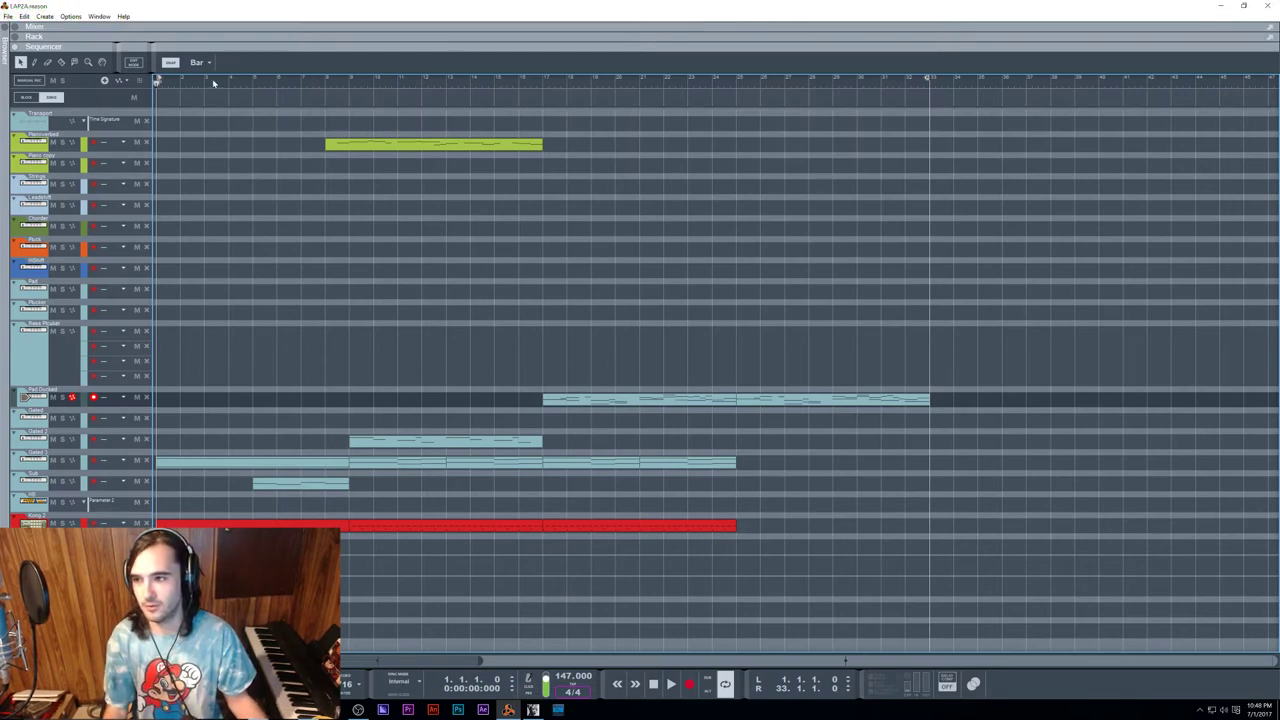
left_click(326, 80, "alt")
key("space")
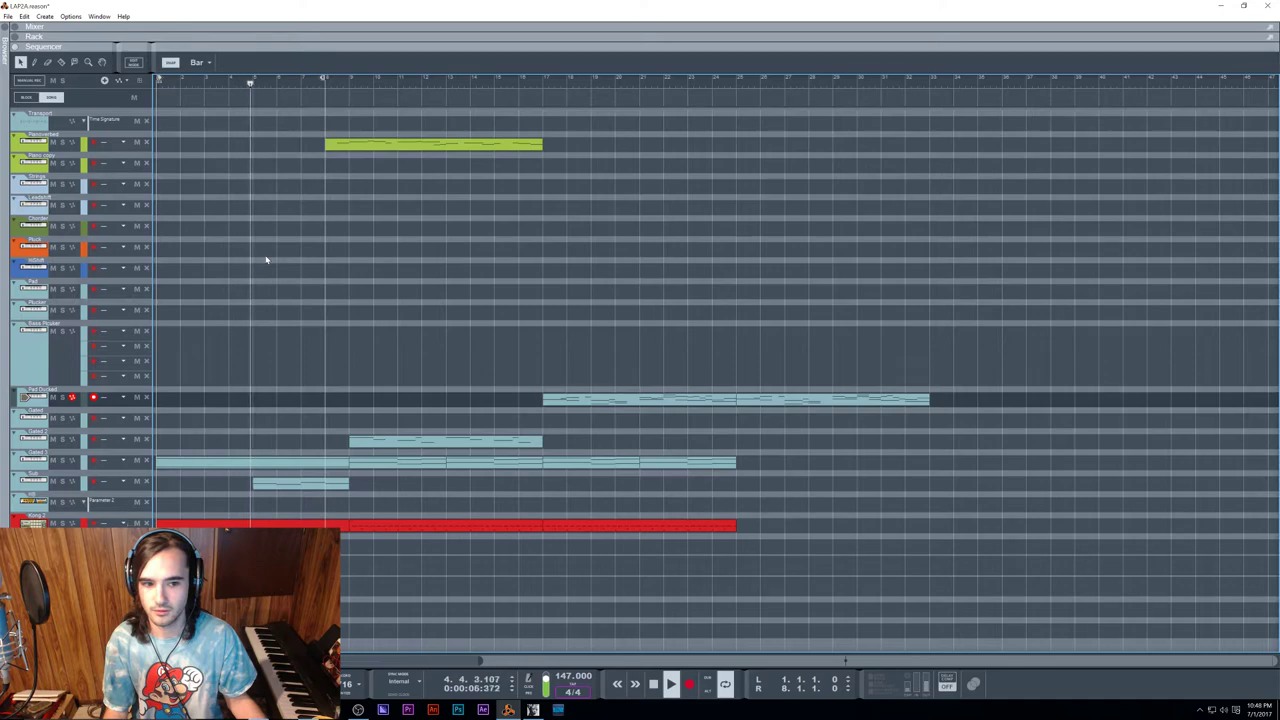
Step: Solo the Gated 3 track and restart playback from bar 1
left_click(62, 460)
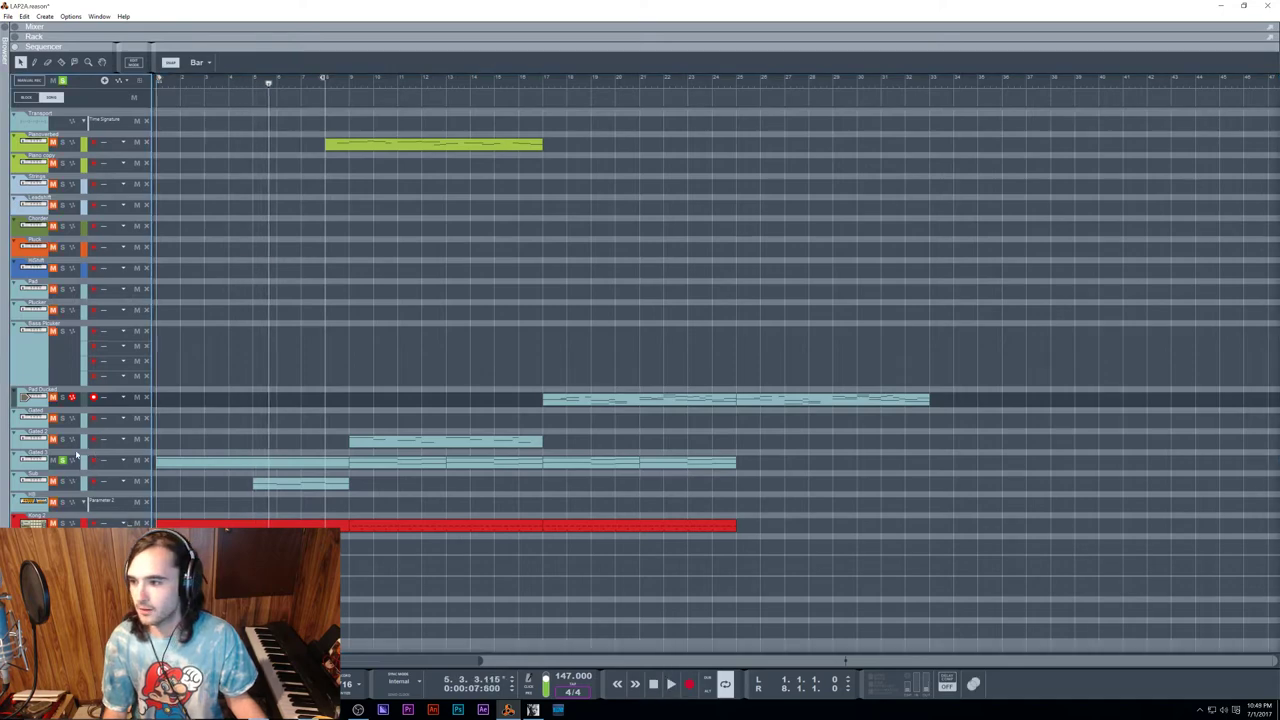
key("space")
key("space")
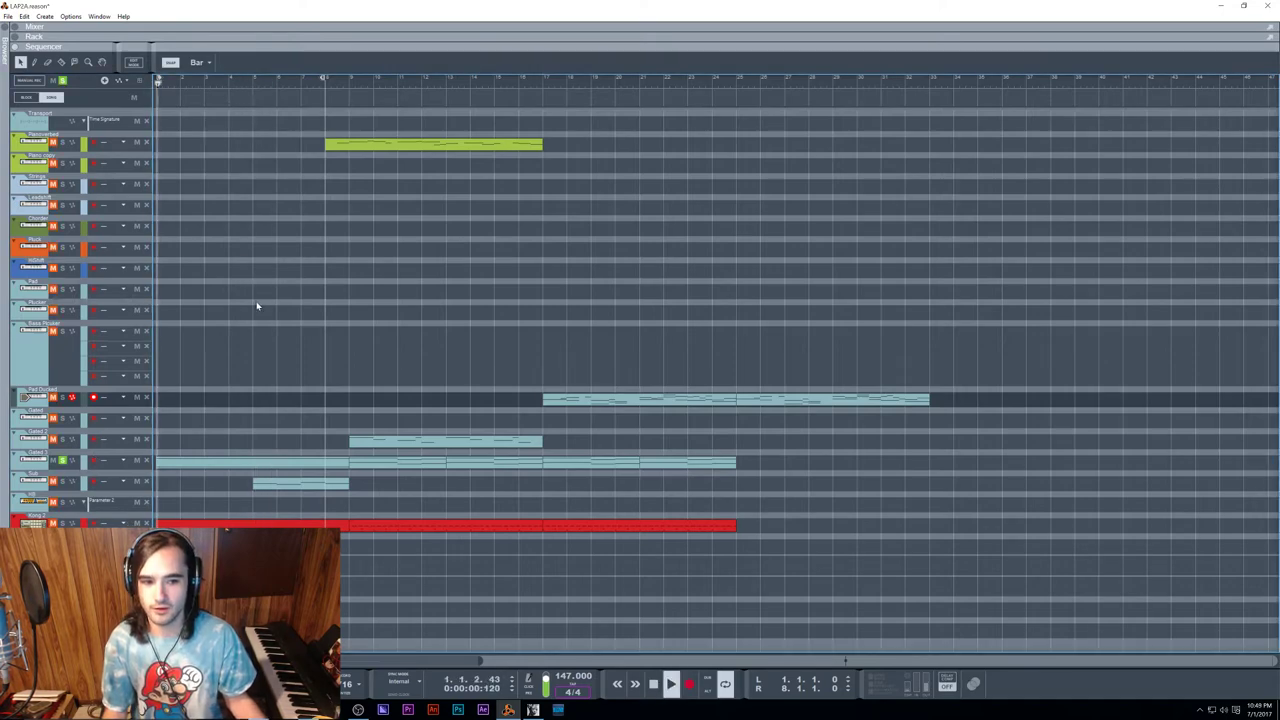
Step: Examine the rack during playback of the soloed Gated 3 track to find its combinator and the mixer channel it feeds
key("F6")
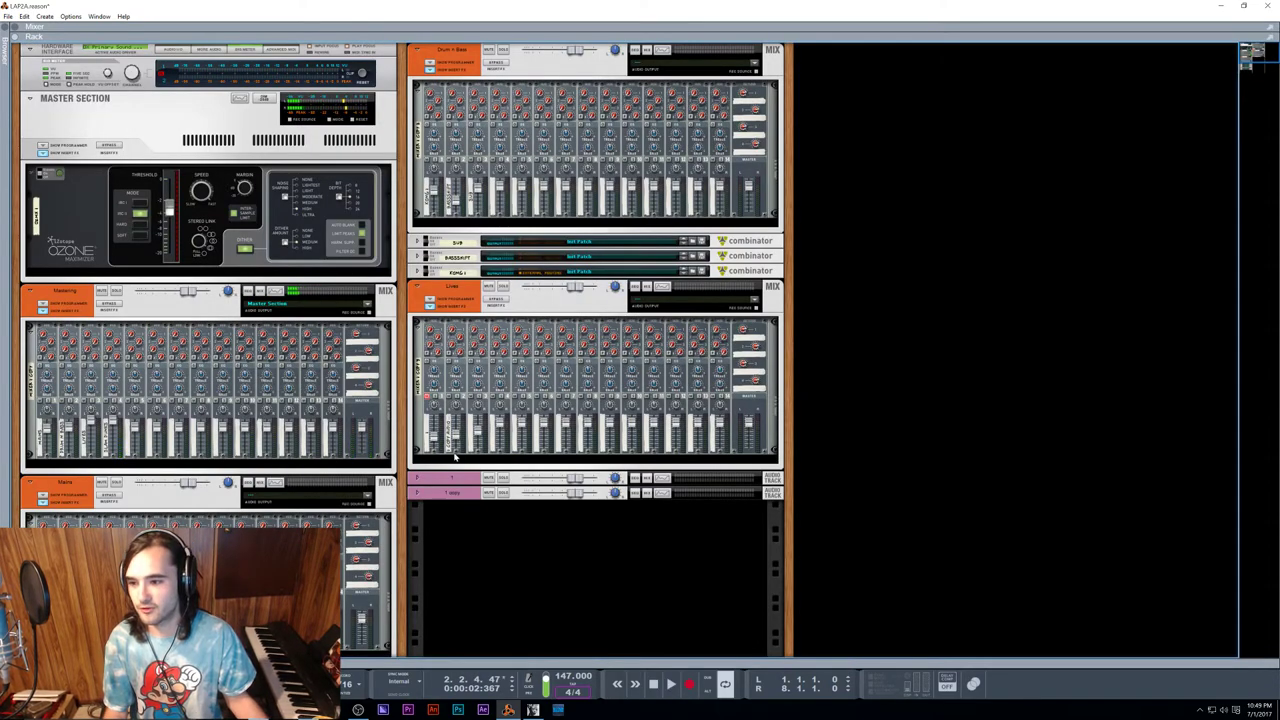
scroll(431, 456, "down", 3)
scroll(162, 479, "down", 3)
scroll(491, 343, "up", 6)
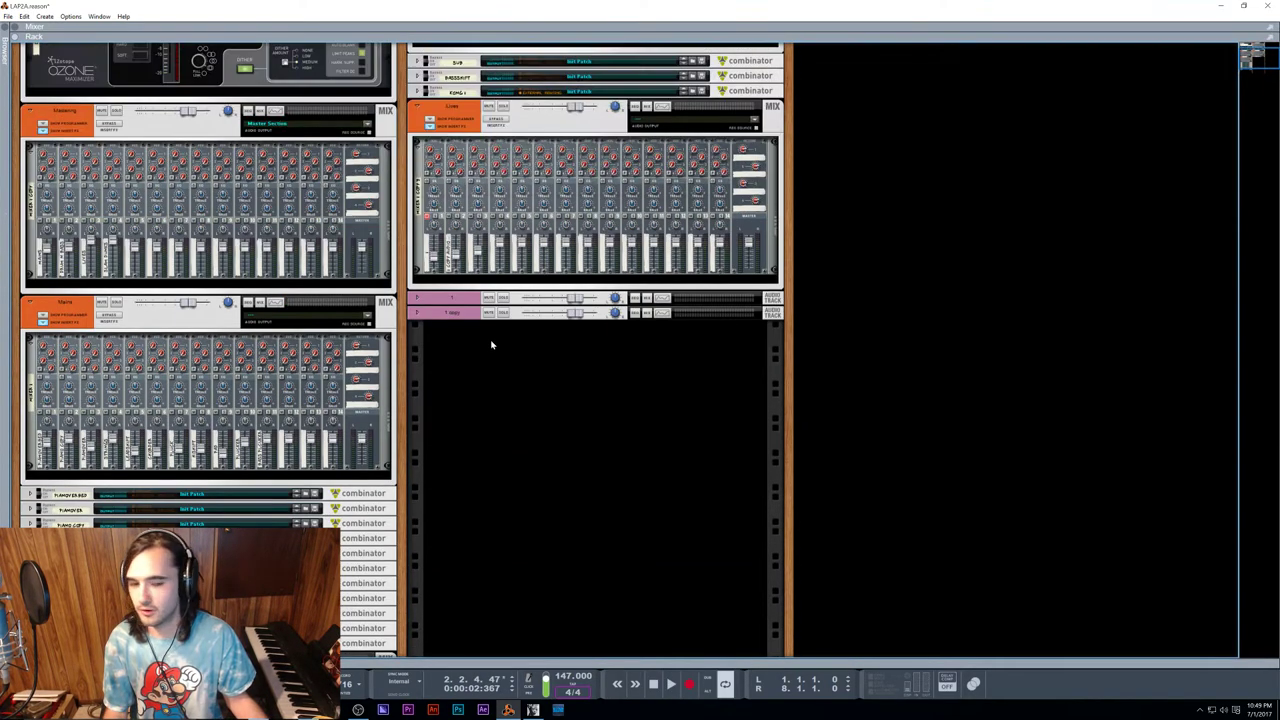
scroll(490, 345, "down", 3)
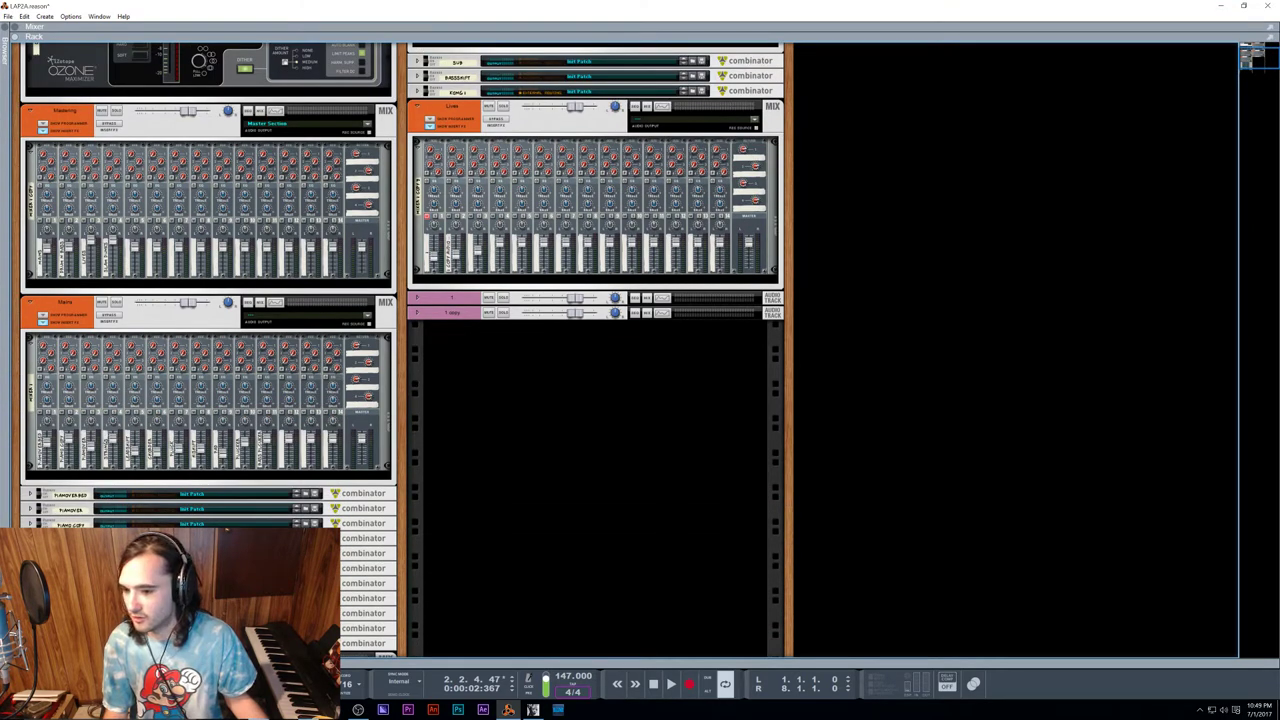
key("space")
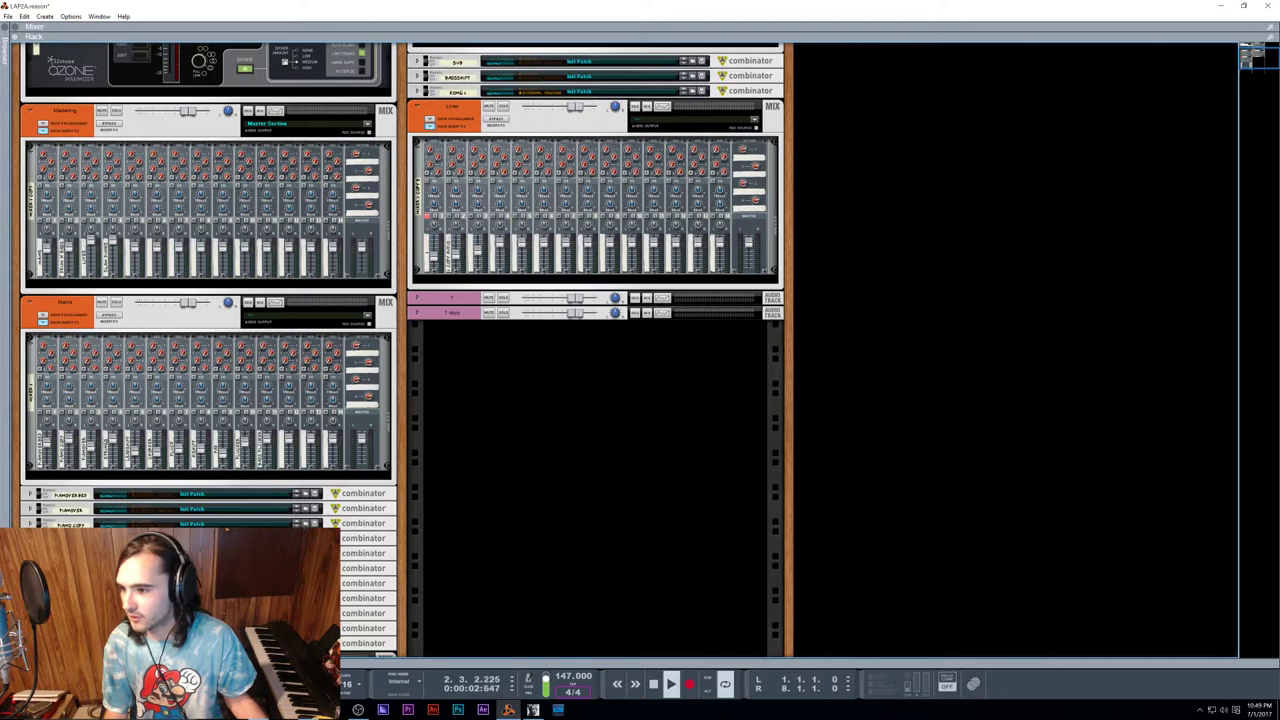
scroll(490, 345, "down", 3)
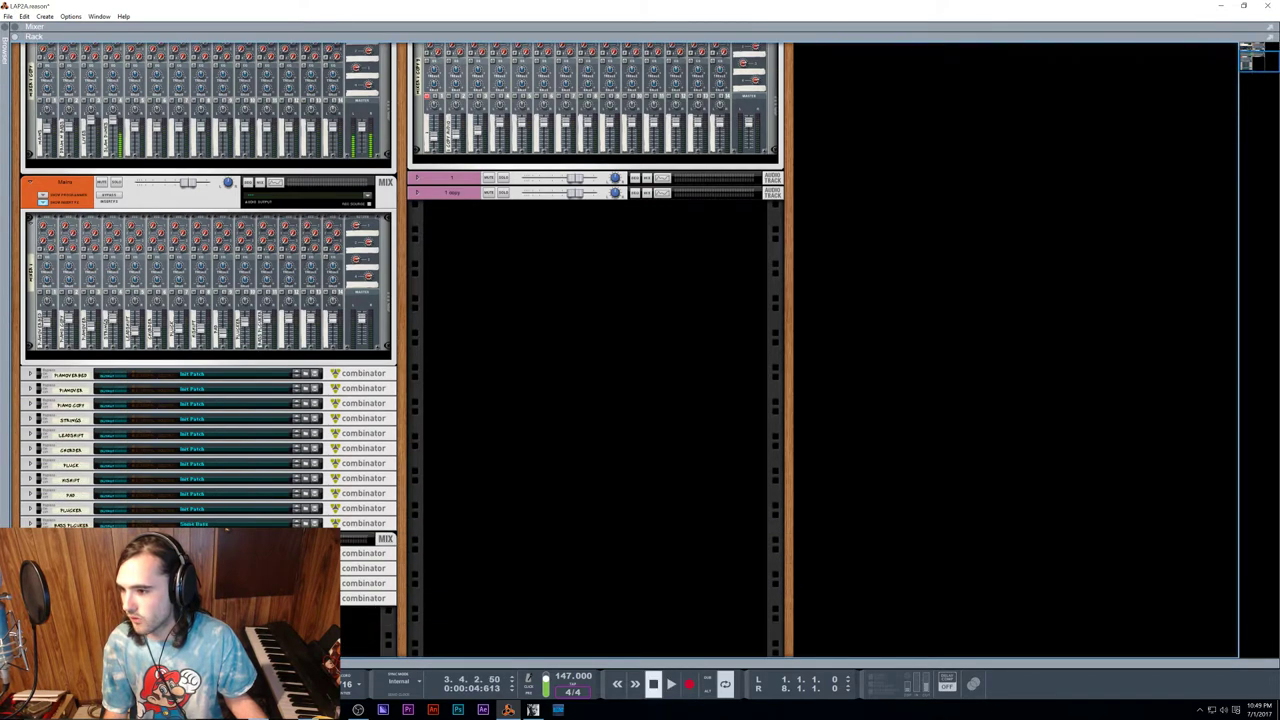
key("space")
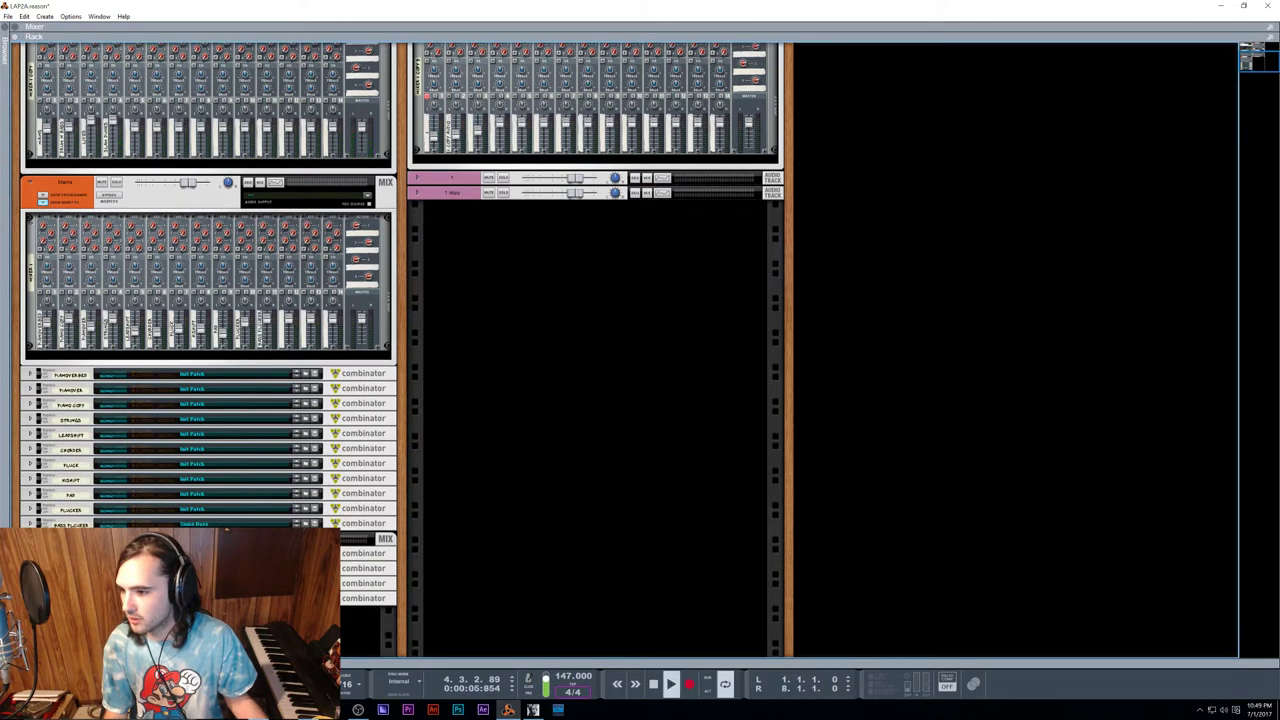
key("space")
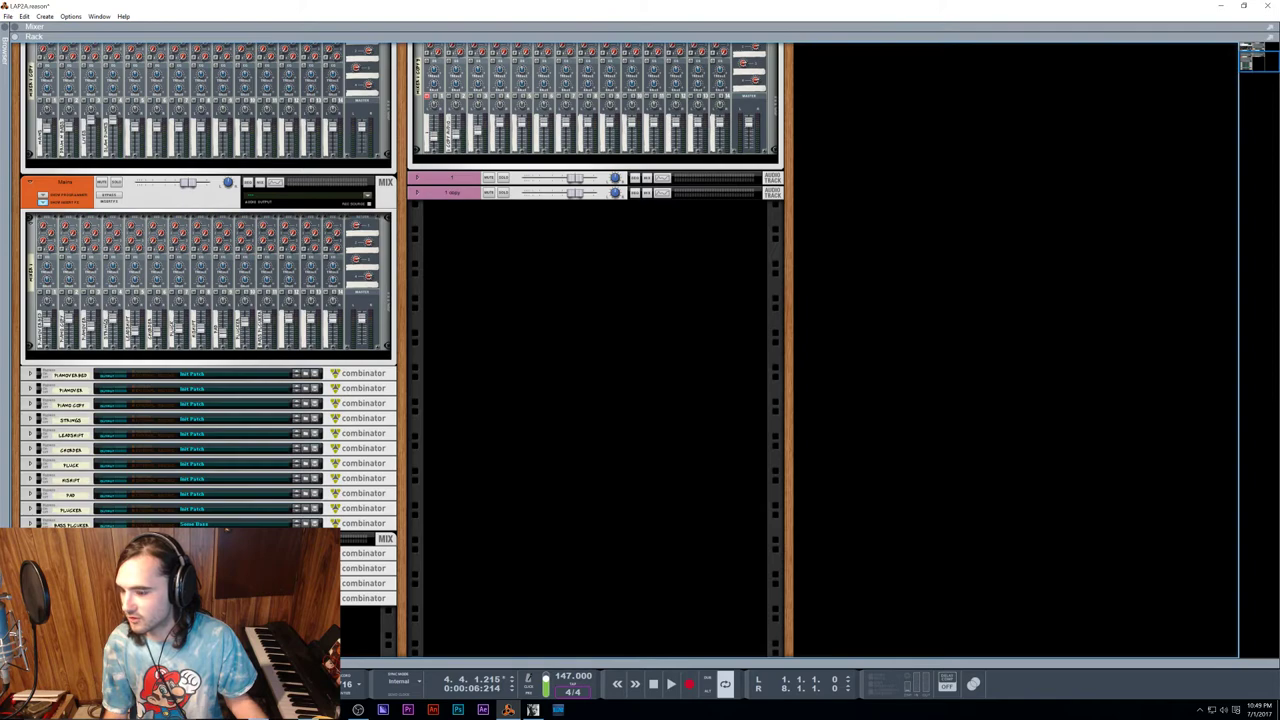
key("space")
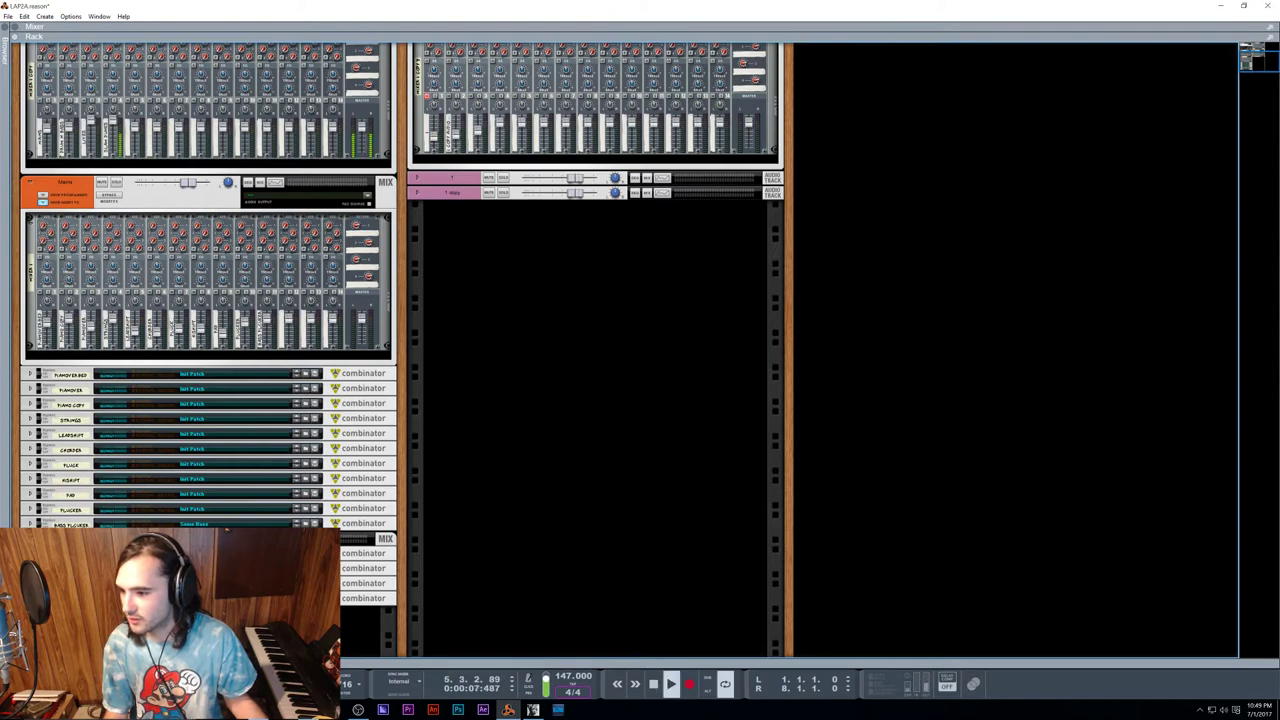
Step: Move the Gated 3 combinator to a new third rack column and create a mix channel with a parallel channel below it
left_click(694, 404)
scroll(860, 314, "up", 5)
right_click(855, 148)
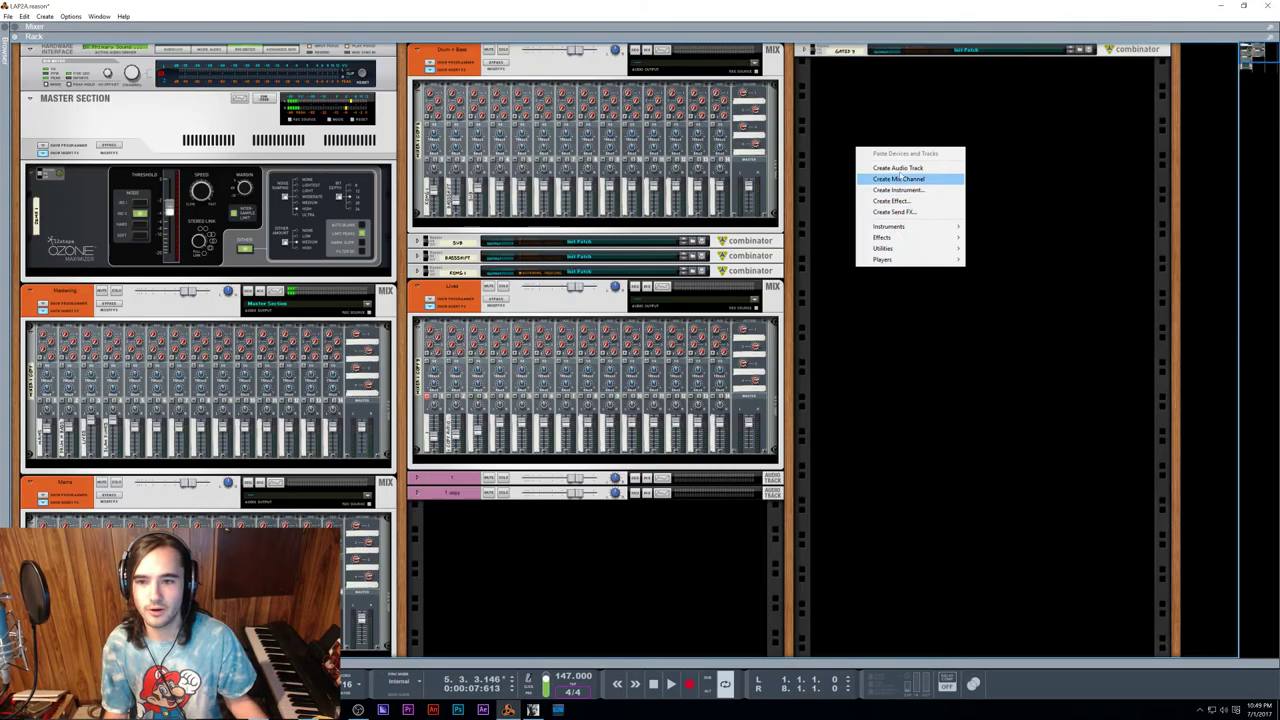
left_click(898, 178)
right_click(914, 85)
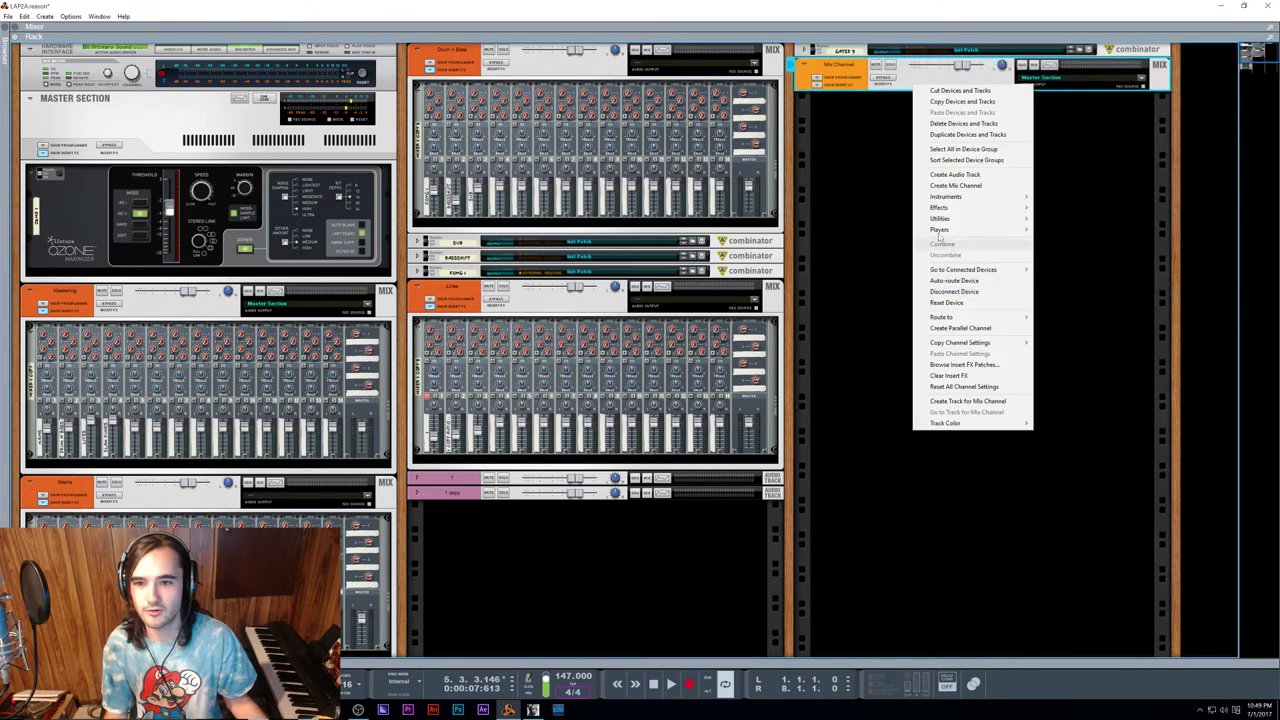
left_click(960, 328)
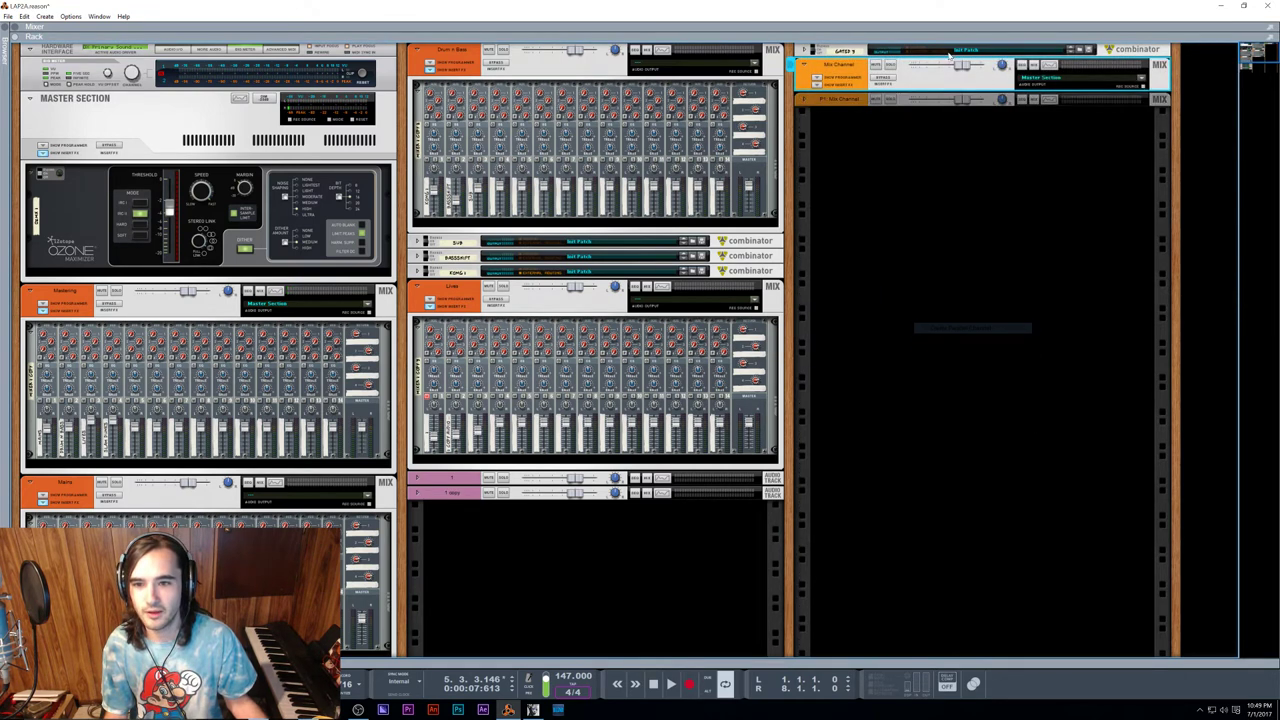
Step: Move the Gated 3 combinator beneath the new mix channel and its parallel channel, and unfold it to show its devices
left_click_drag(886, 51, 916, 198)
left_click_drag(962, 84, 885, 90)
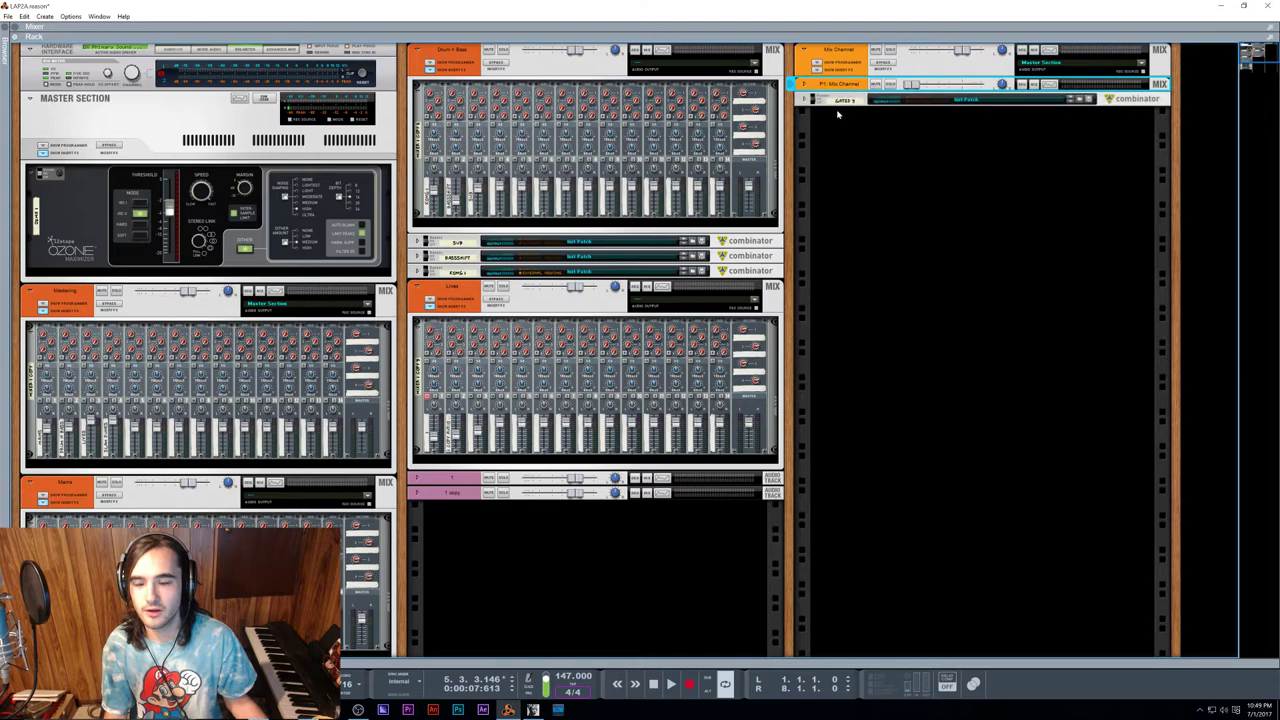
left_click(804, 99)
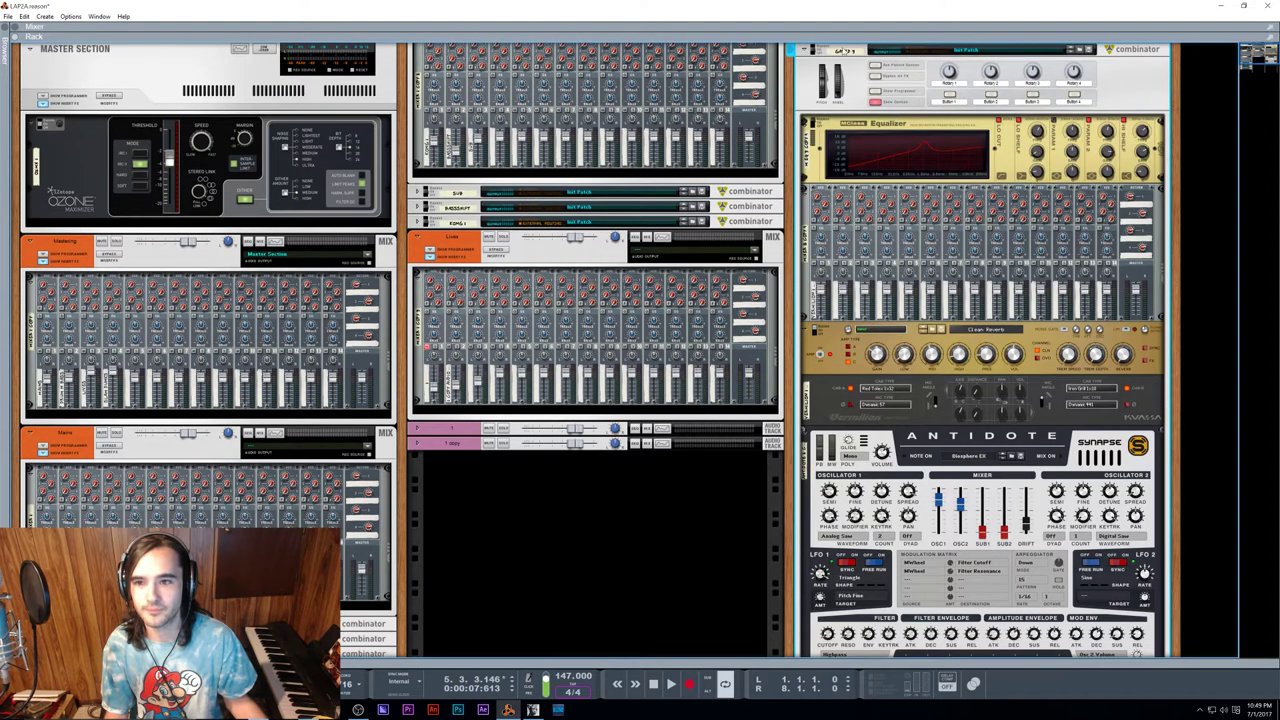
Step: Rename the new mix channel Gated 3 and cable the combinator's stereo output to that channel's input
double_click(845, 50)
scroll(1020, 100, "up", 2)
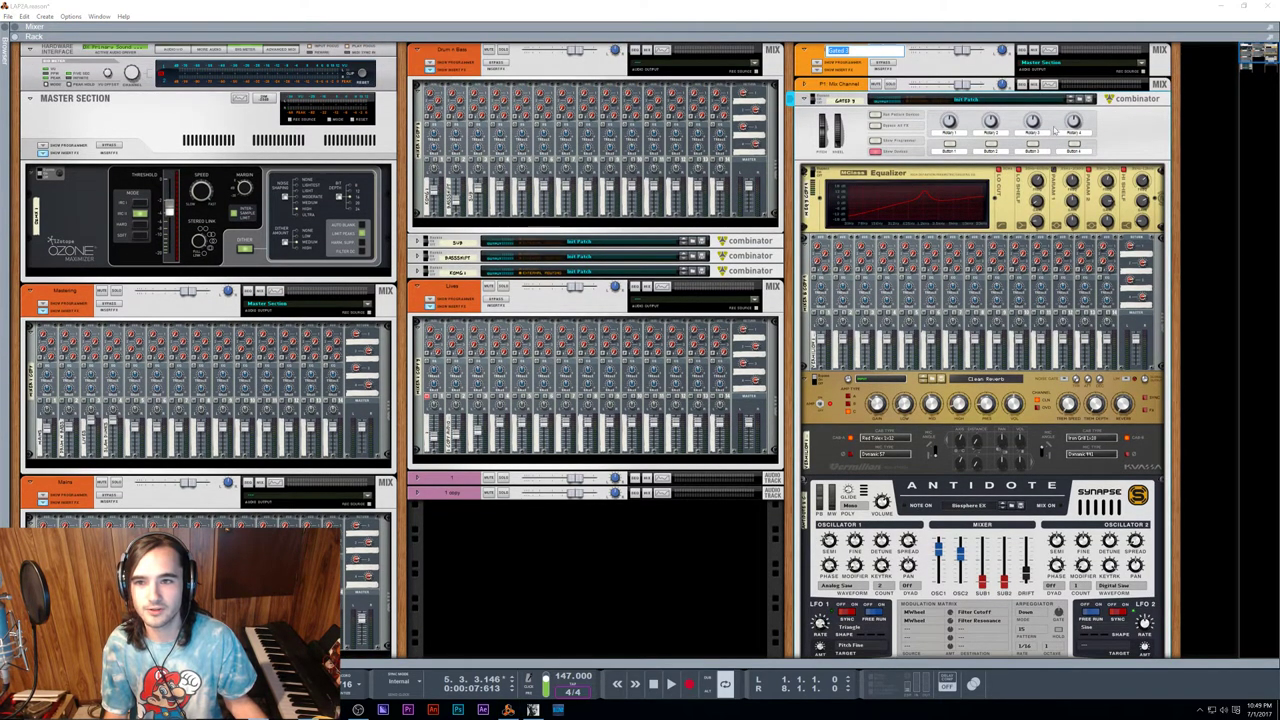
key("Tab")
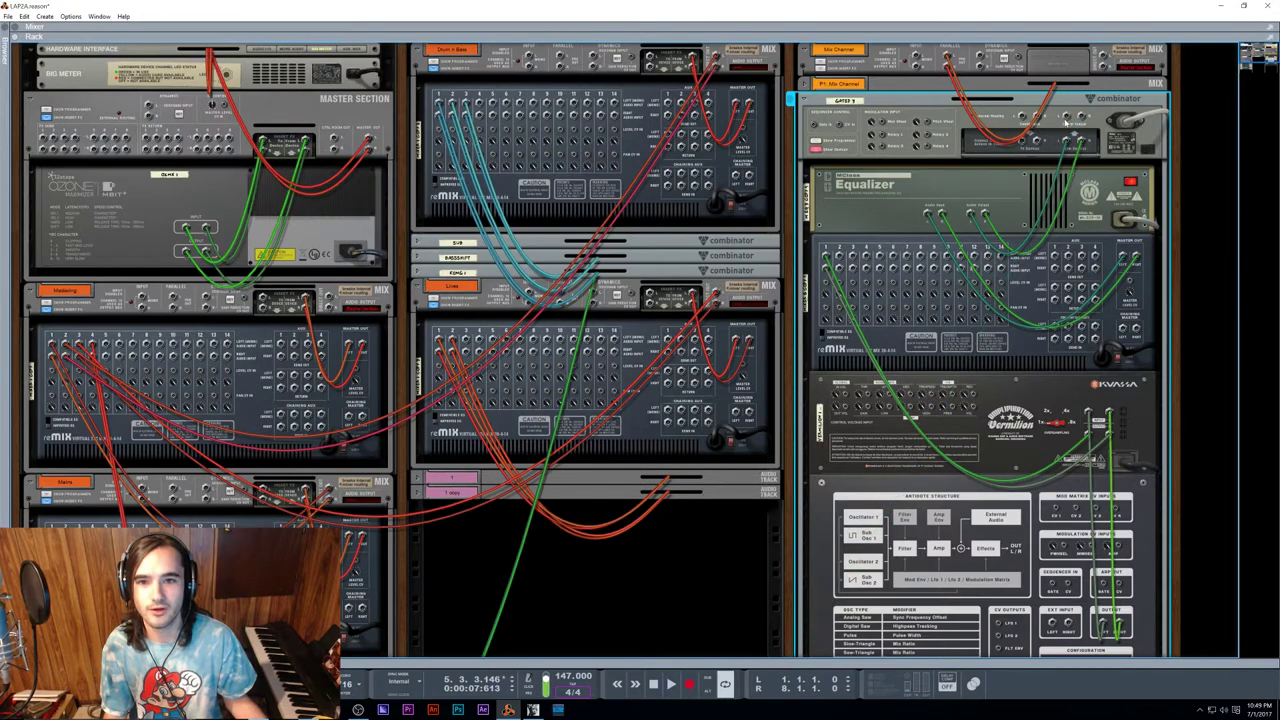
left_click_drag(1067, 117, 918, 60)
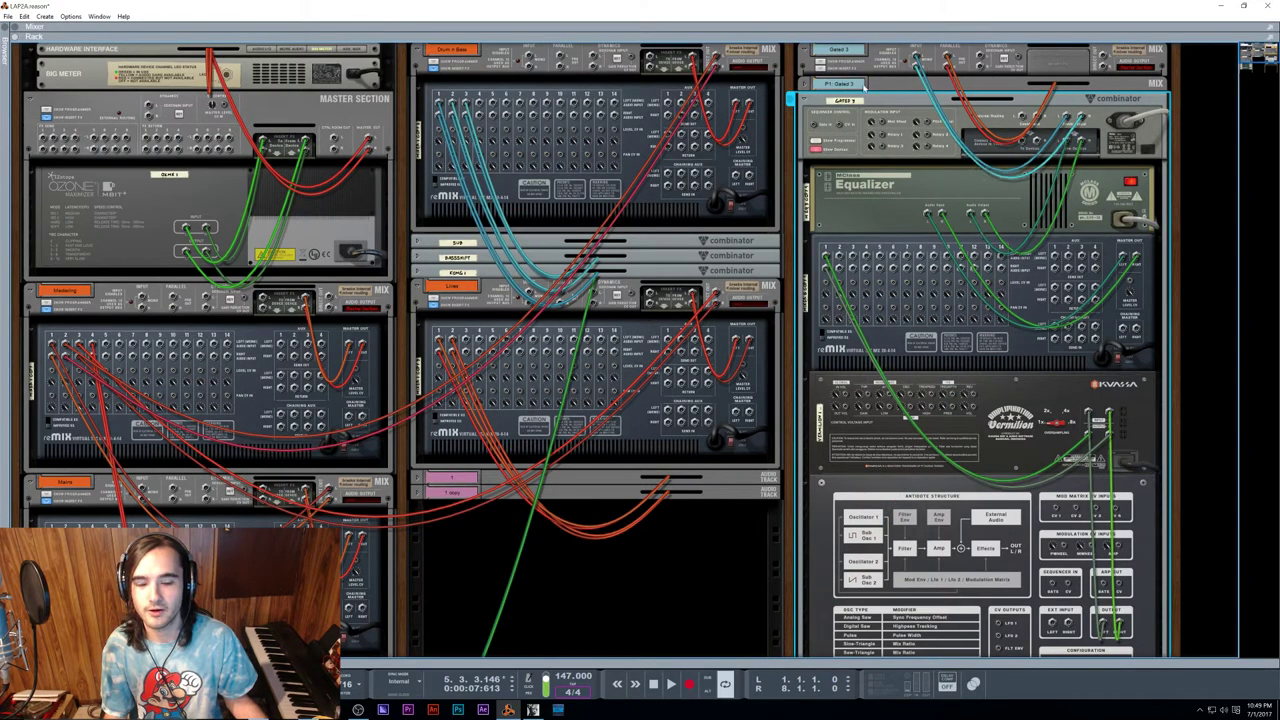
key("Tab")
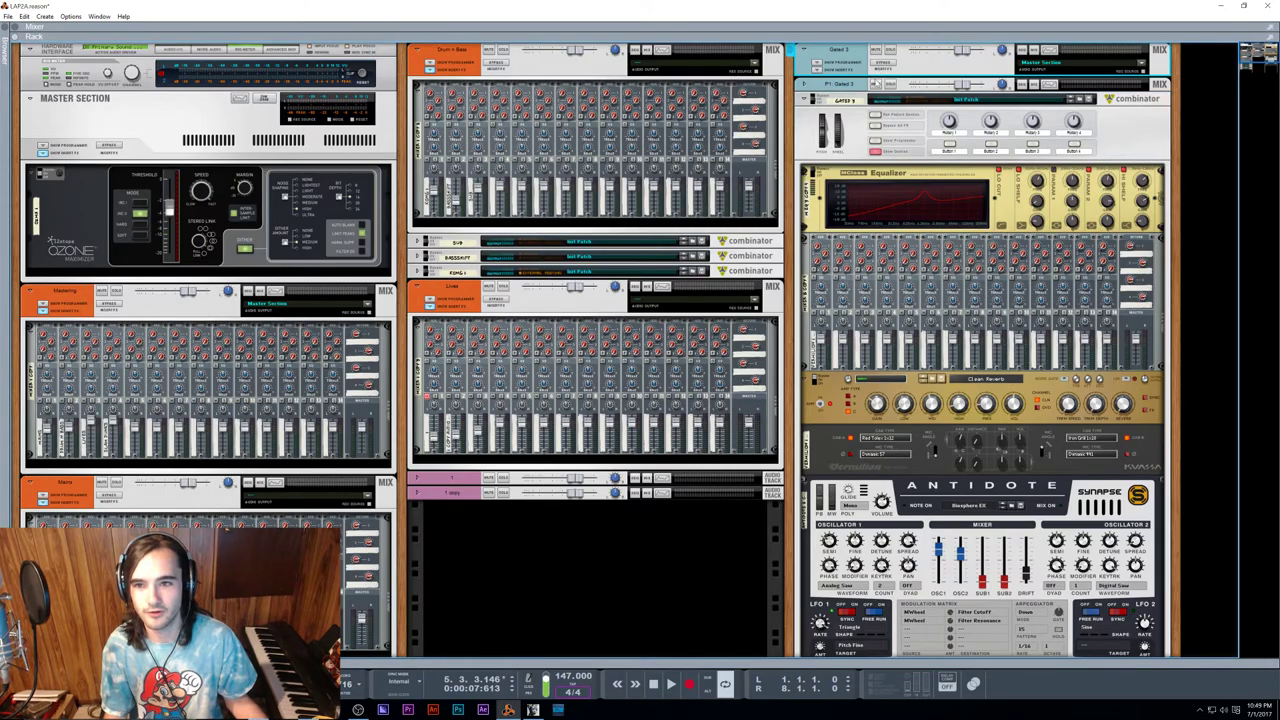
Step: Route the Gated 3 channel and its parallel channel to a new output bus and move the bus above them in the rack
left_click(866, 86)
scroll(865, 90, "down", 5)
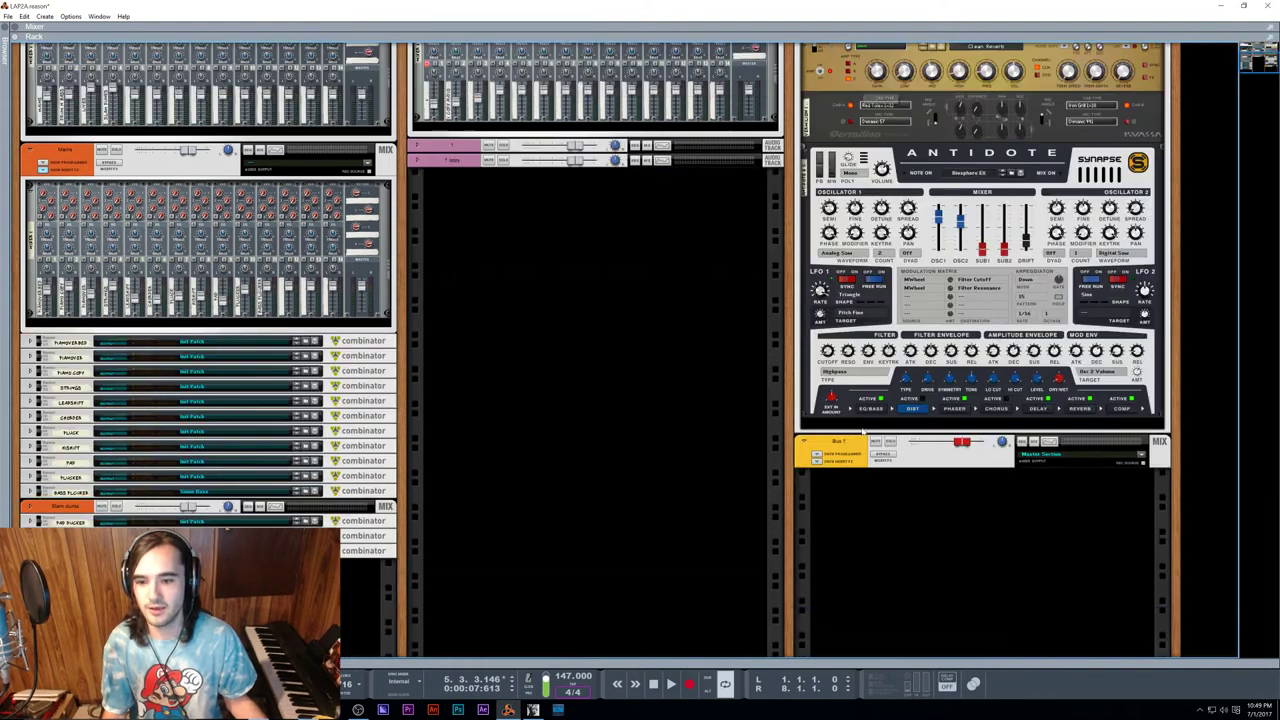
left_click_drag(848, 438, 875, 47)
scroll(1000, 160, "up", 5)
Step: Rename the new output bus channel as B Gated 3
double_click(838, 49)
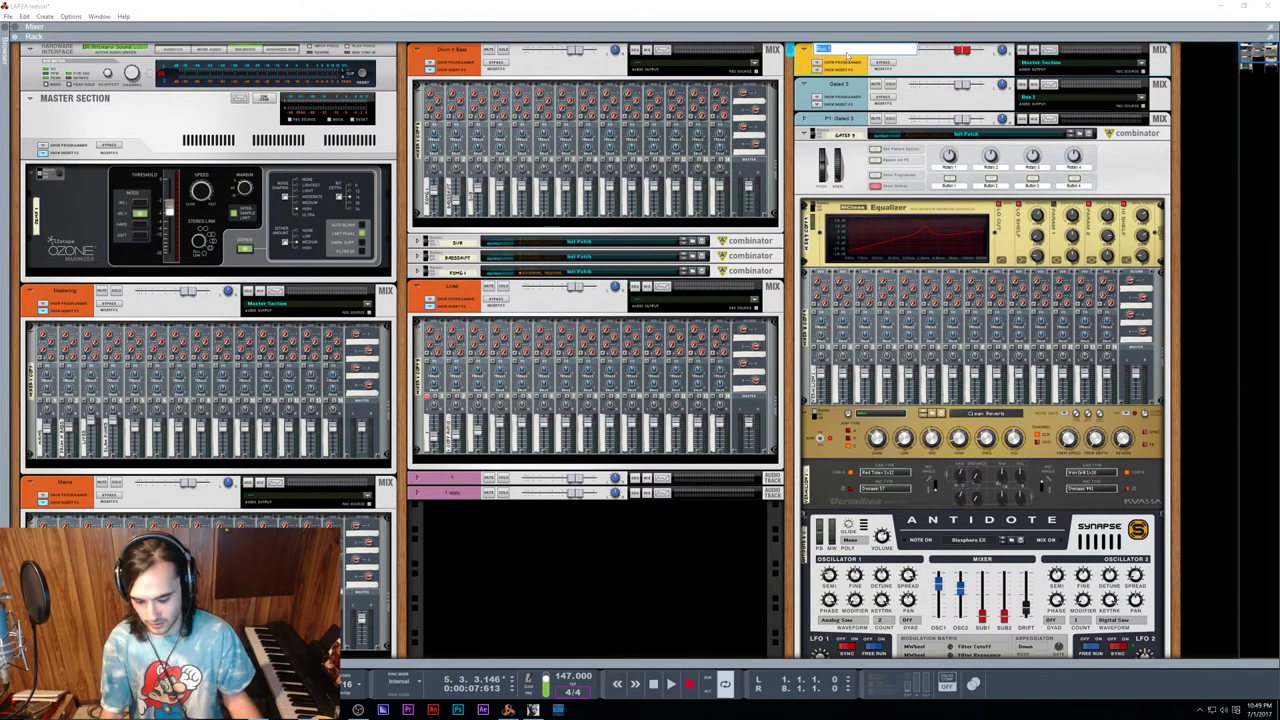
type("B Gated 3")
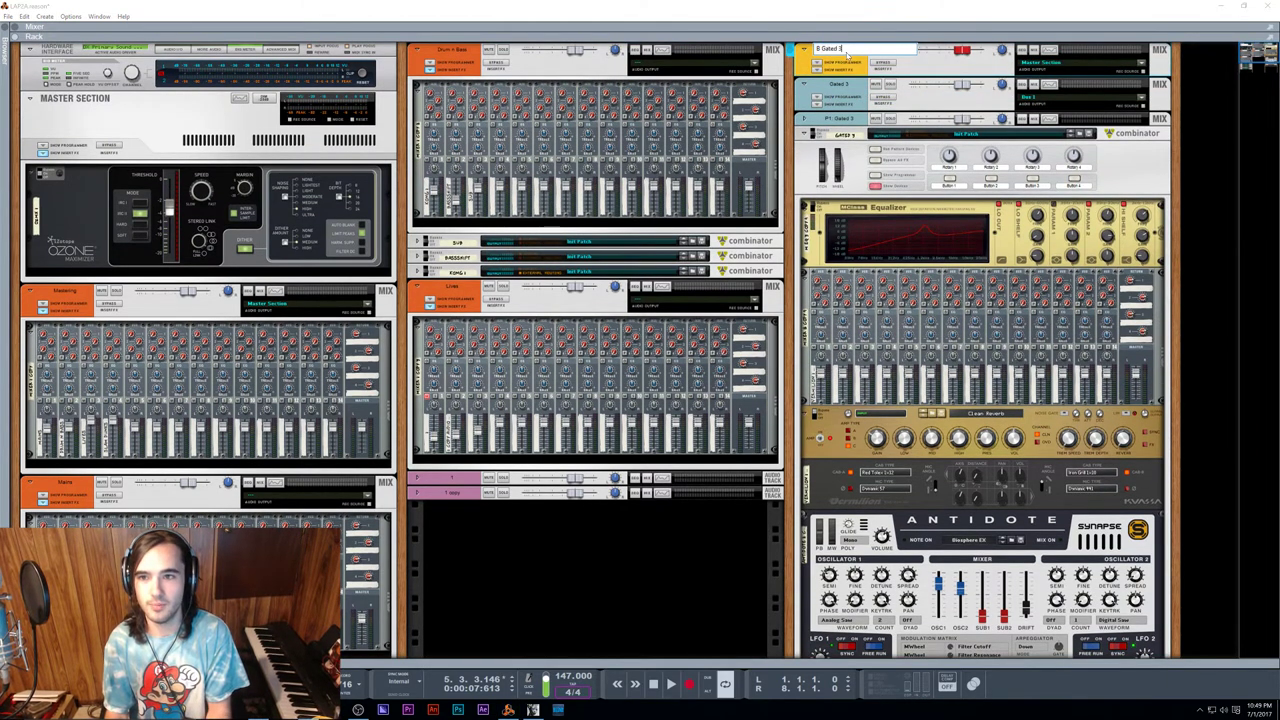
key("Return")
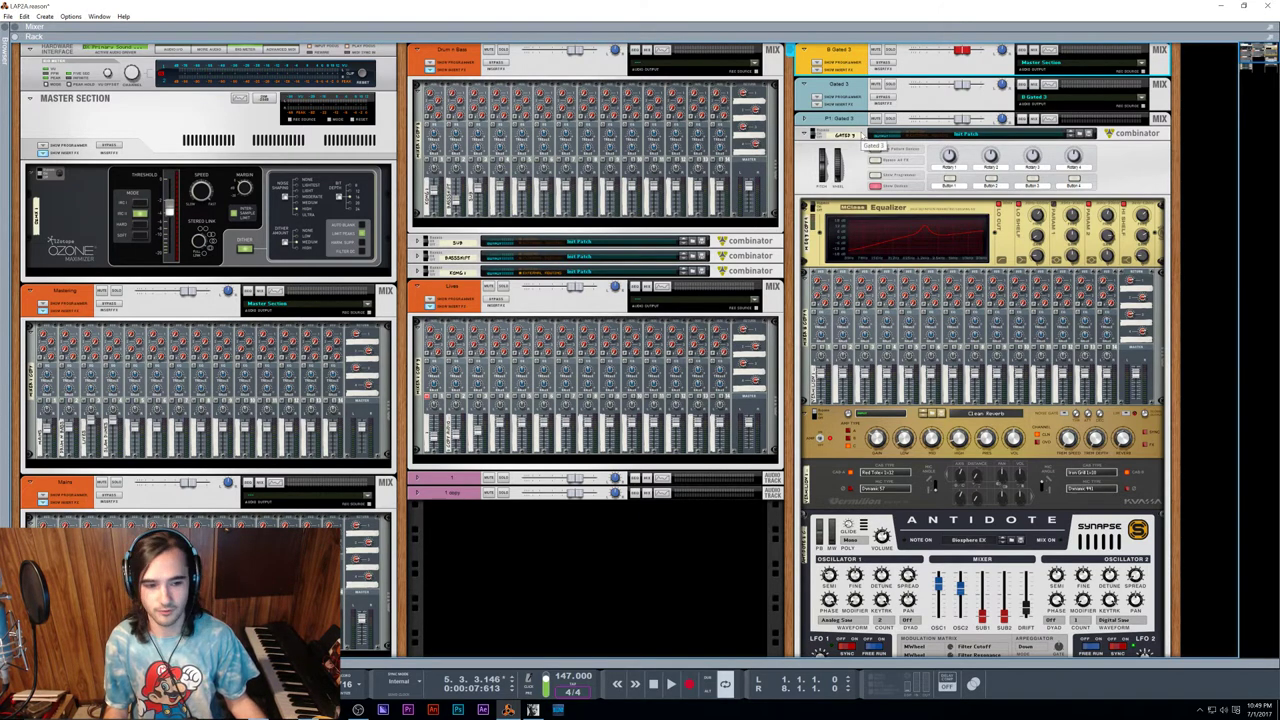
Step: Delete the Vermilion guitar amp device from inside the Gated 3 combinator
scroll(862, 136, "down", 1)
scroll(862, 136, "up", 1)
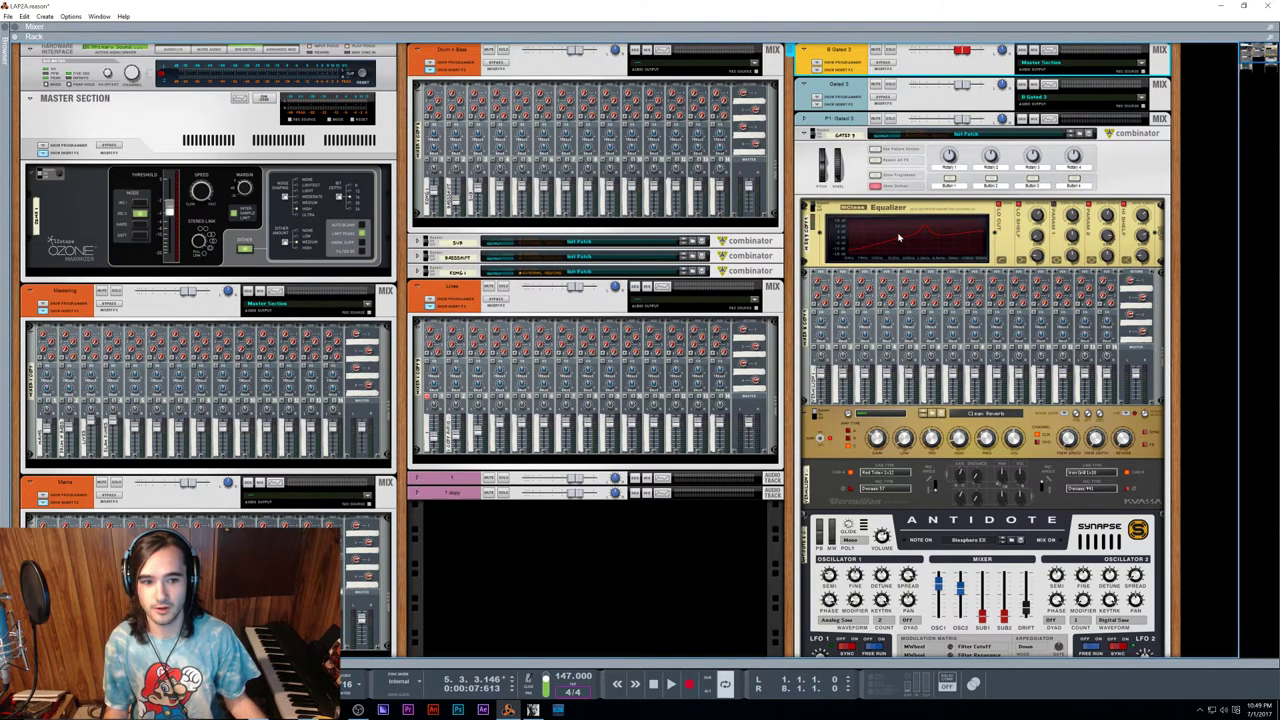
scroll(898, 237, "down", 5)
scroll(898, 237, "up", 4)
scroll(860, 300, "up", 1)
scroll(836, 376, "down", 1)
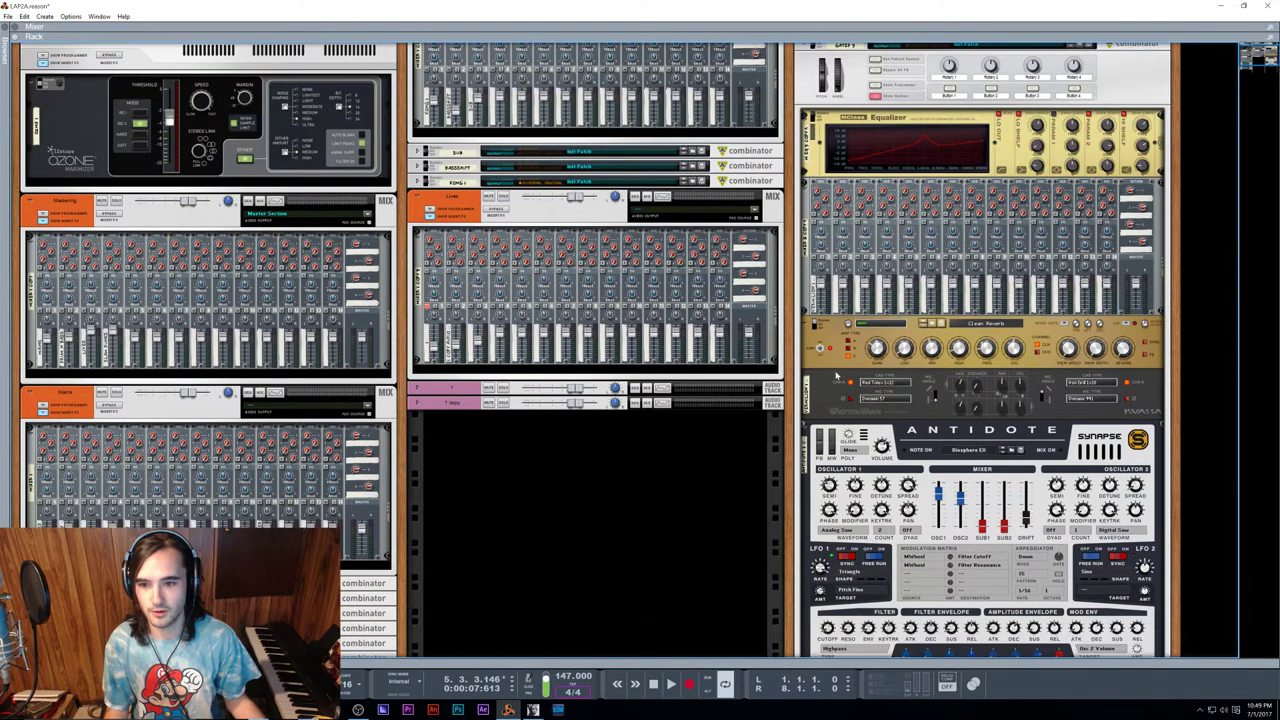
left_click(846, 320)
key("Delete")
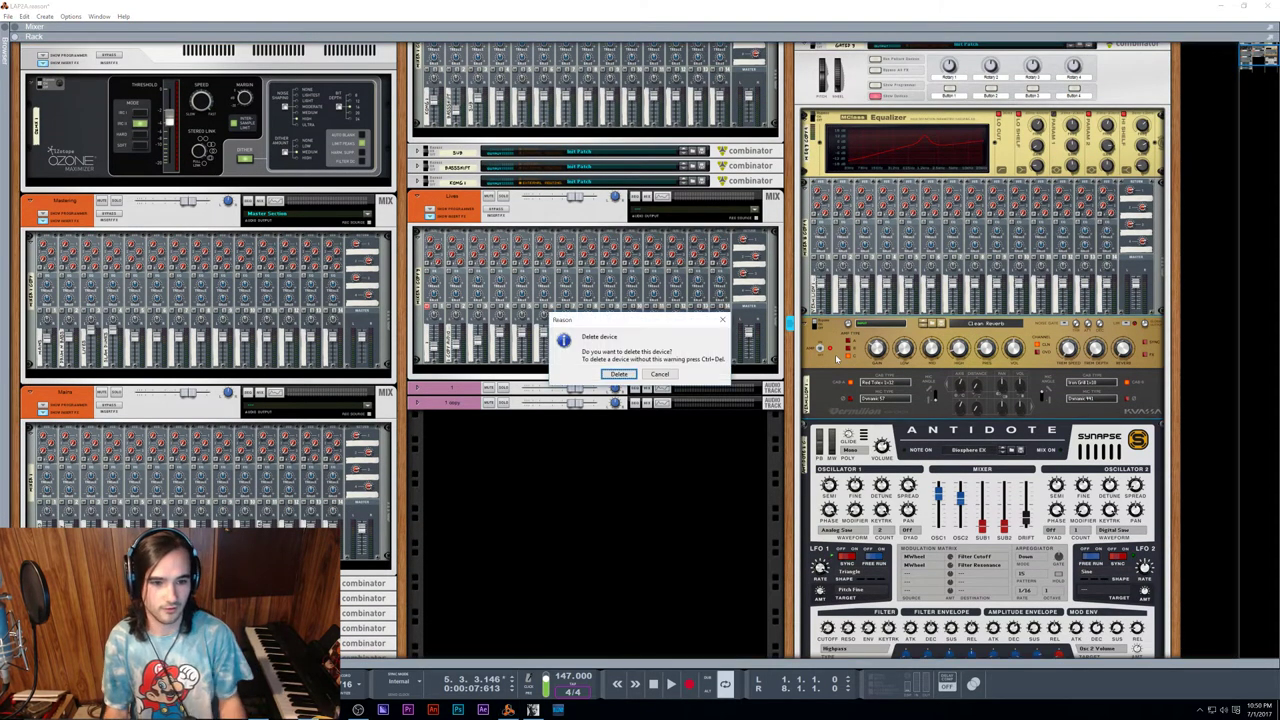
left_click(619, 373)
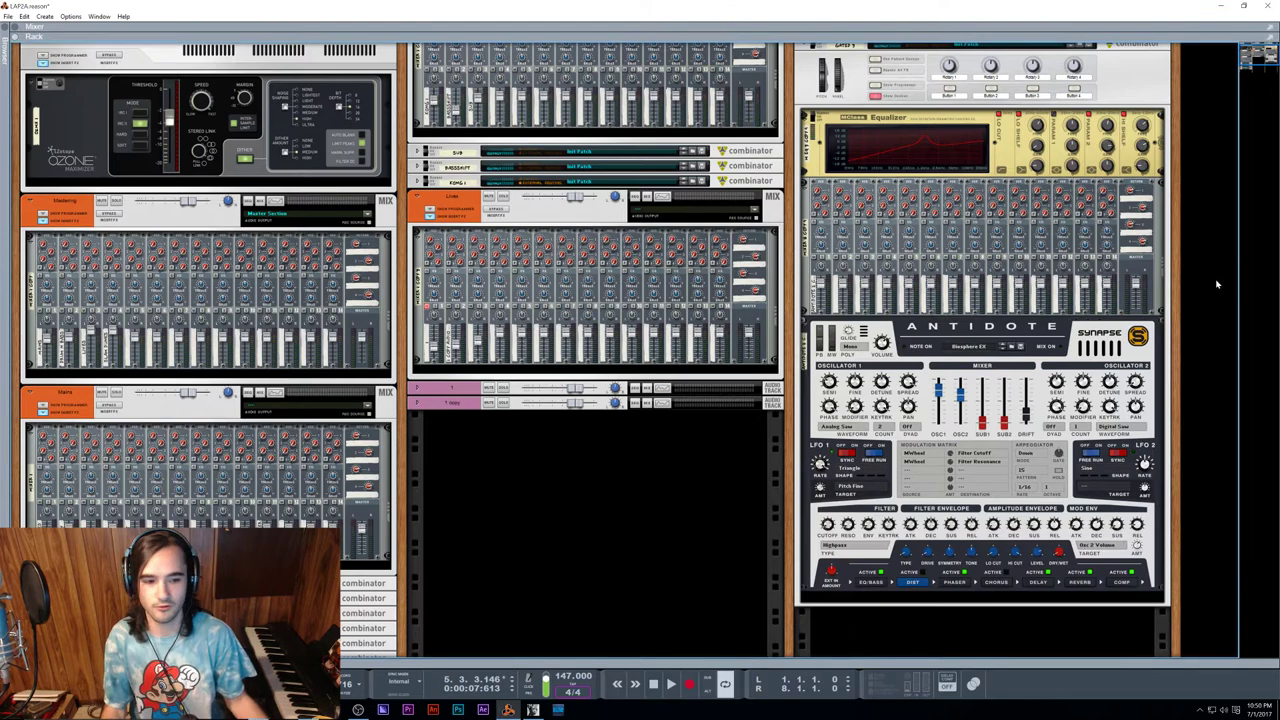
Step: Delete the MClass Equalizer and the line mixer from the Gated 3 combinator, keeping only the Antidote synth
scroll(1217, 284, "up", 2)
left_click(957, 241)
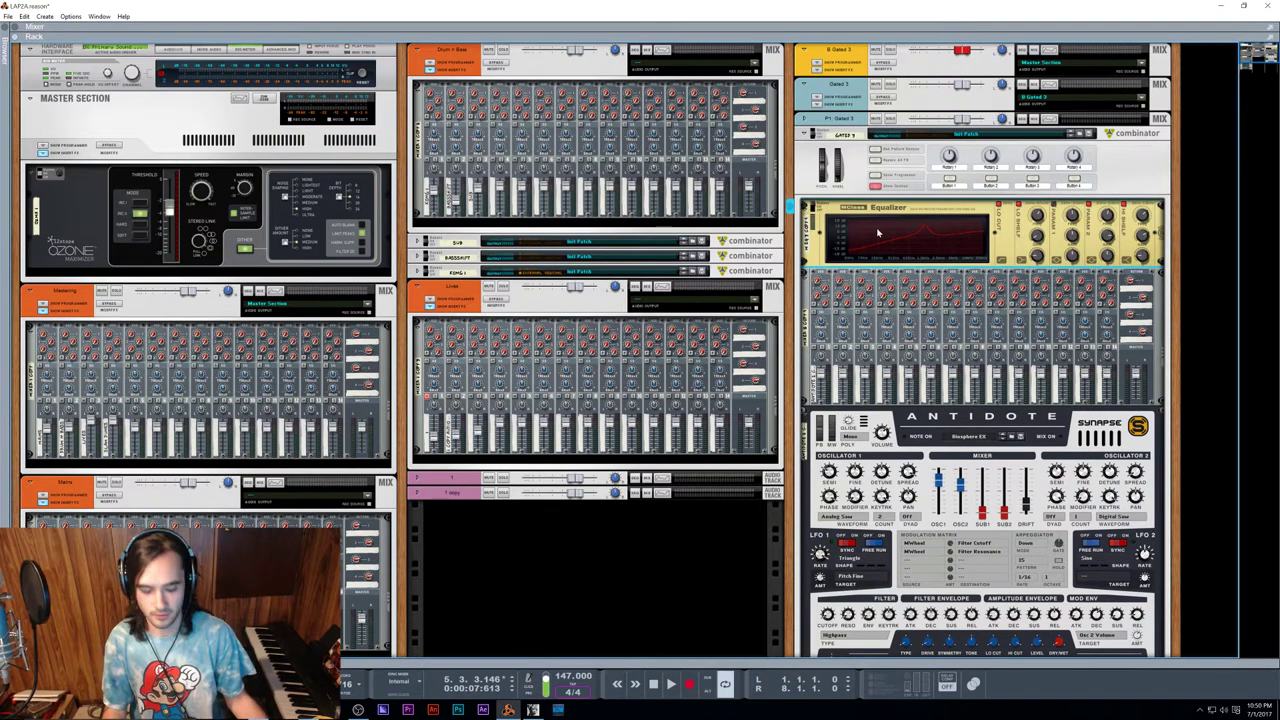
key("Delete")
key("Return")
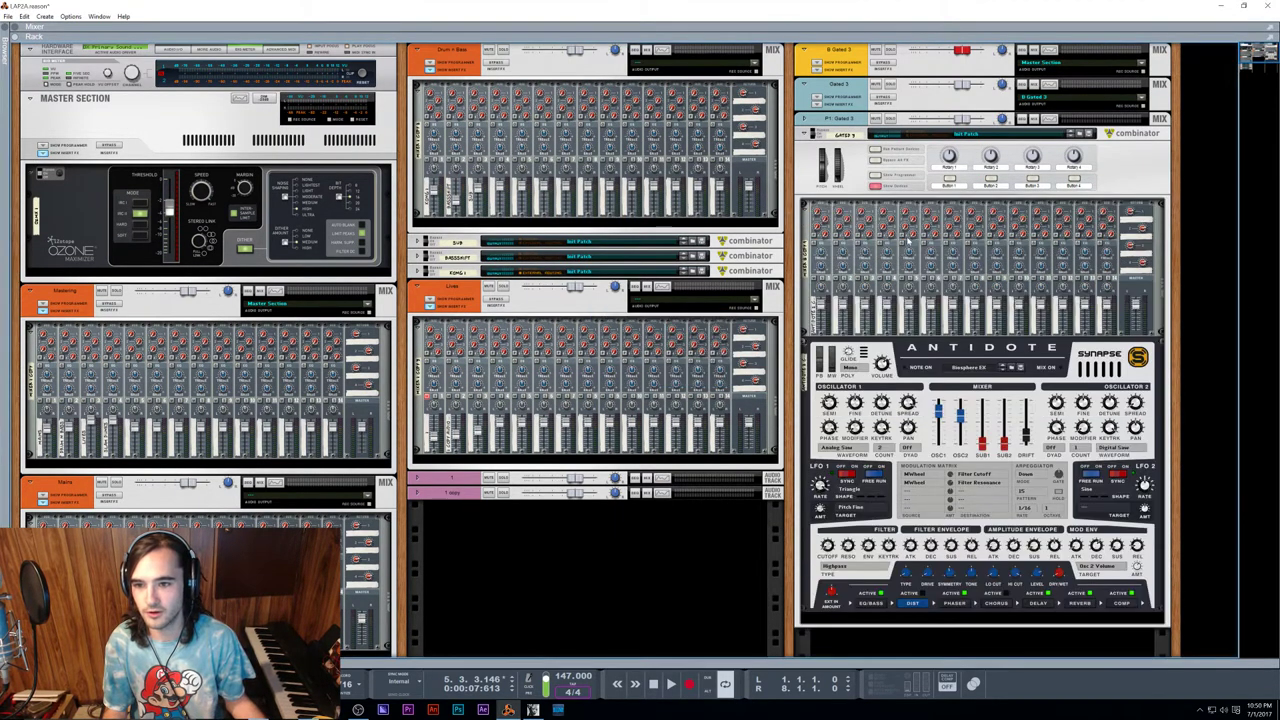
left_click(781, 229)
key("Delete")
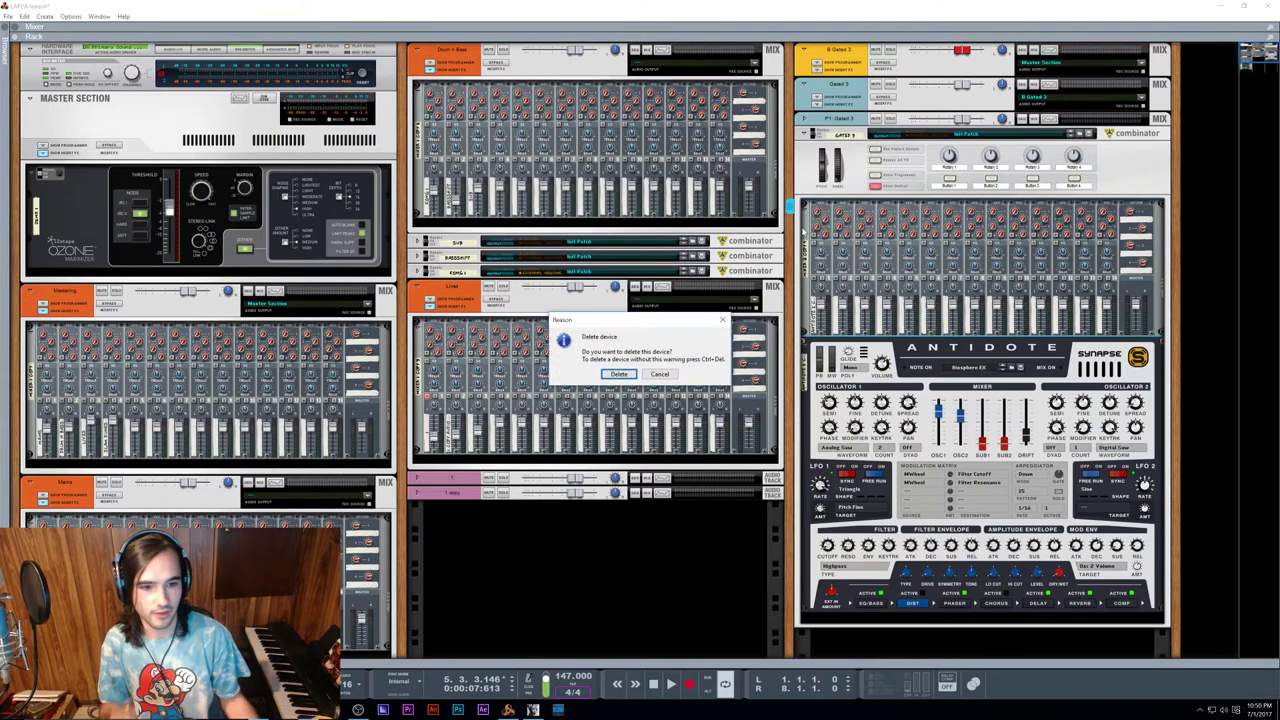
left_click(619, 374)
Step: Cable the Antidote synth's stereo output to the Gated 3 combinator's device inputs on the back of the rack
key("Tab")
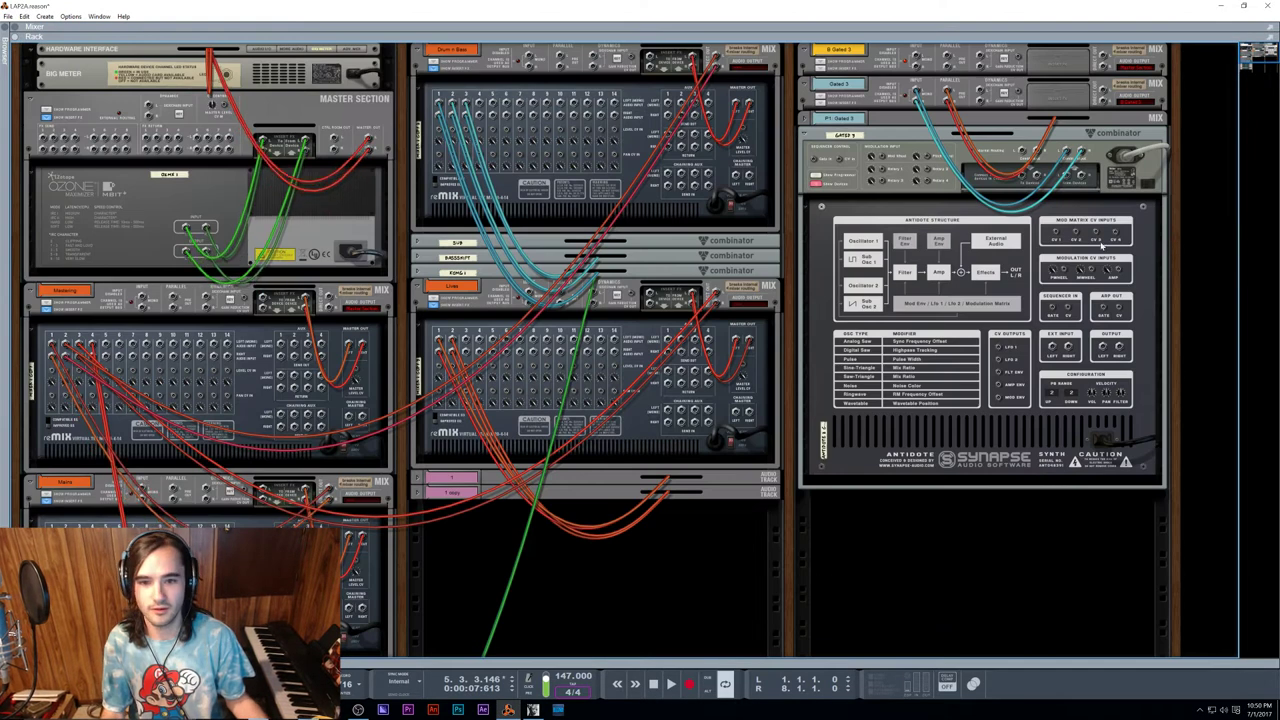
key("k")
key("k")
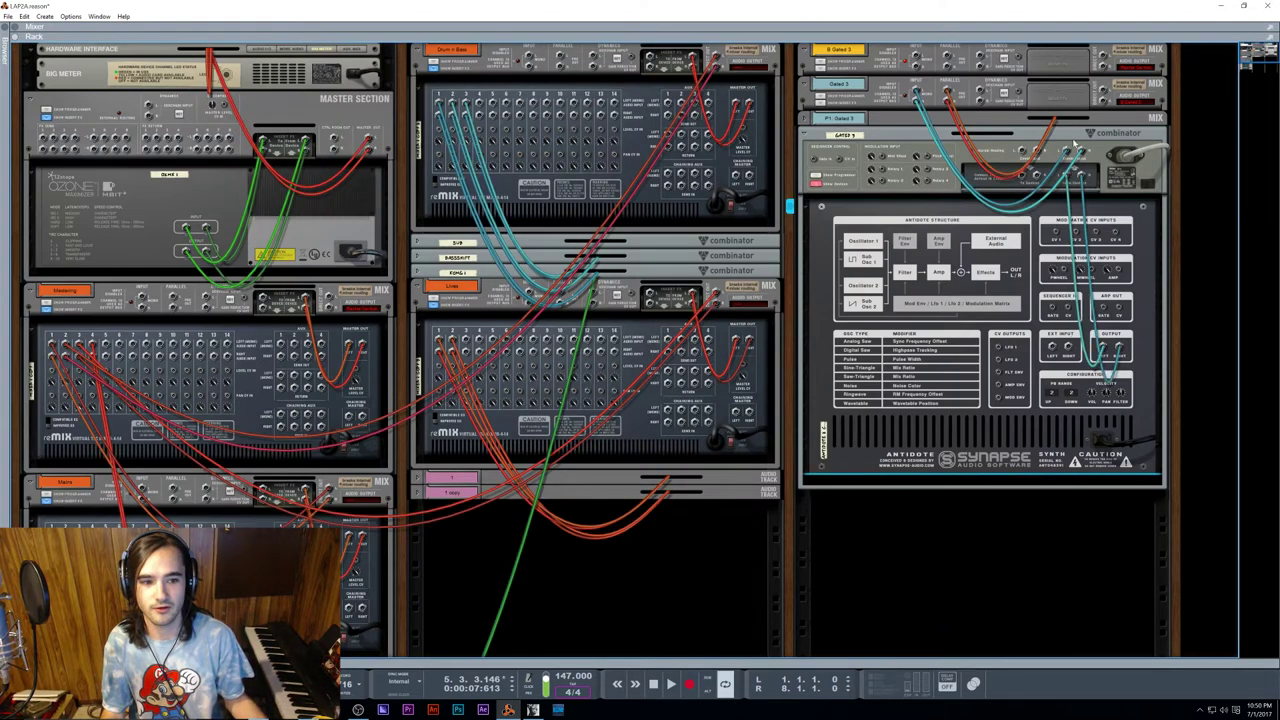
key("Tab")
Step: Unfold the parallel Gated 3 channel and show the insert effects section of the Gated 3 mix channel
left_click(805, 120)
left_click(817, 104)
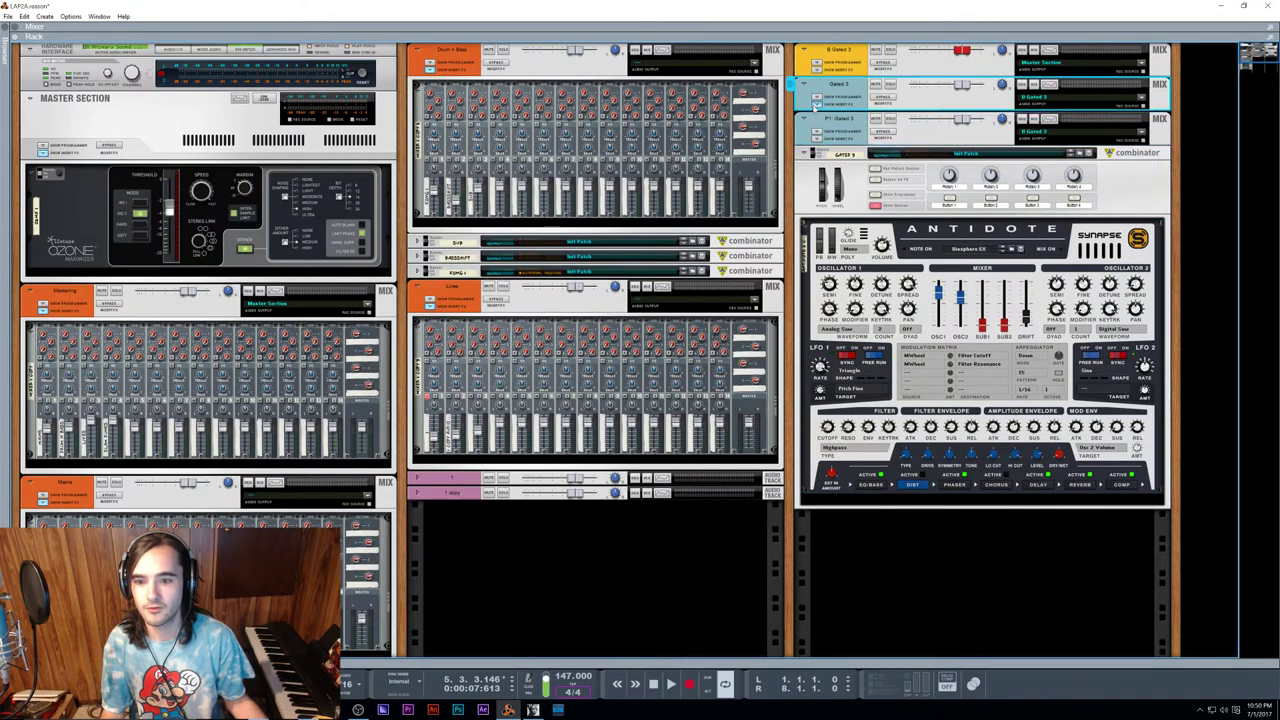
Step: Play the rewired Gated 3 part and inspect the B Gated 3 bus fader and the Ozone Maximizer's threshold
key("space")
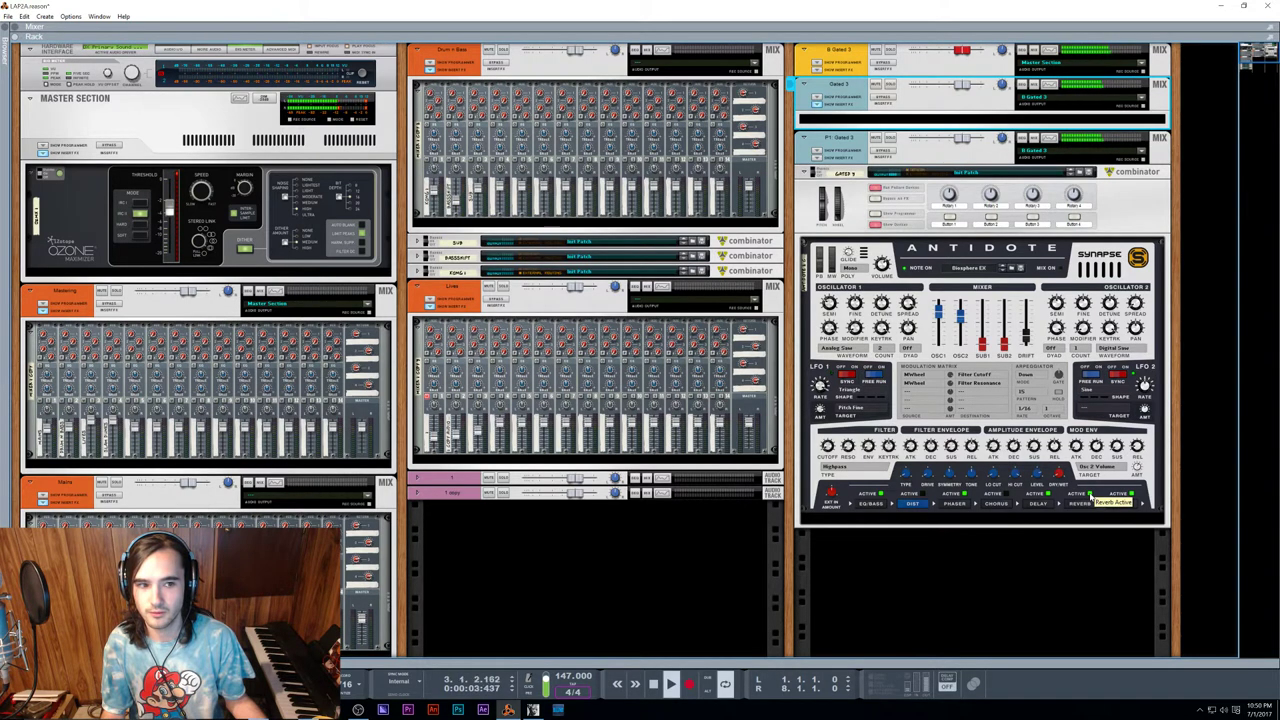
key("space")
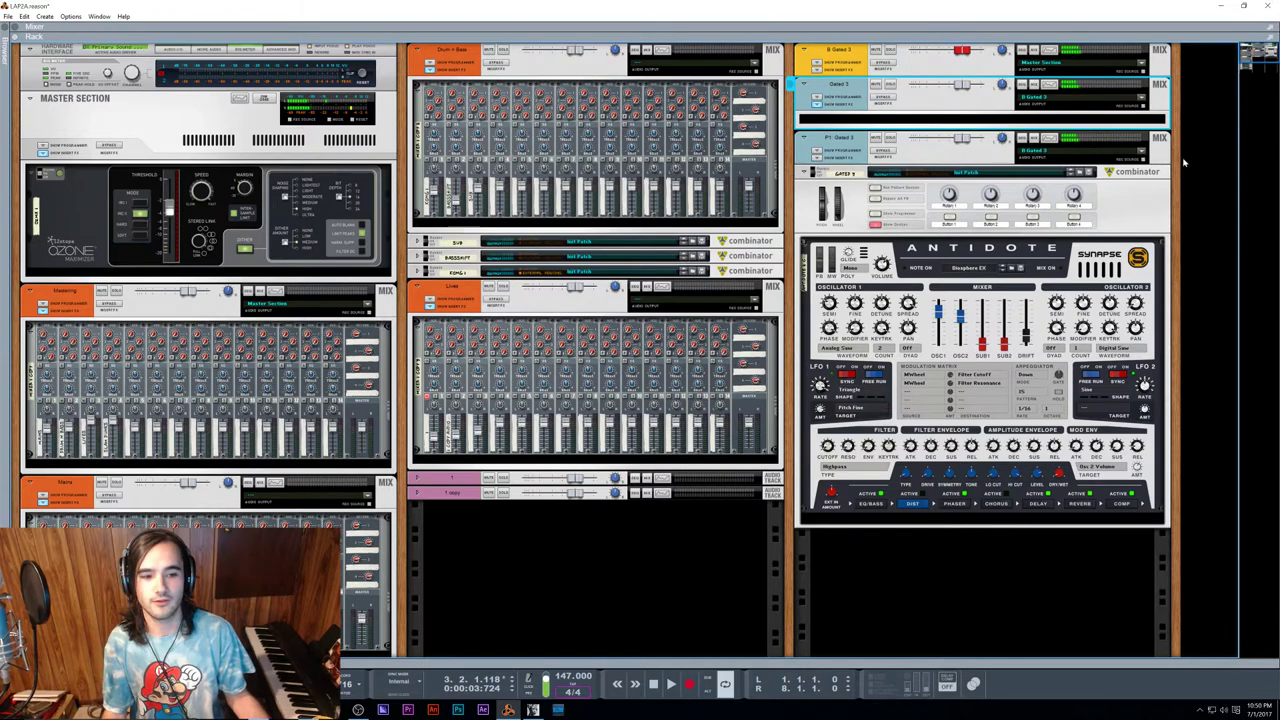
left_click(965, 55)
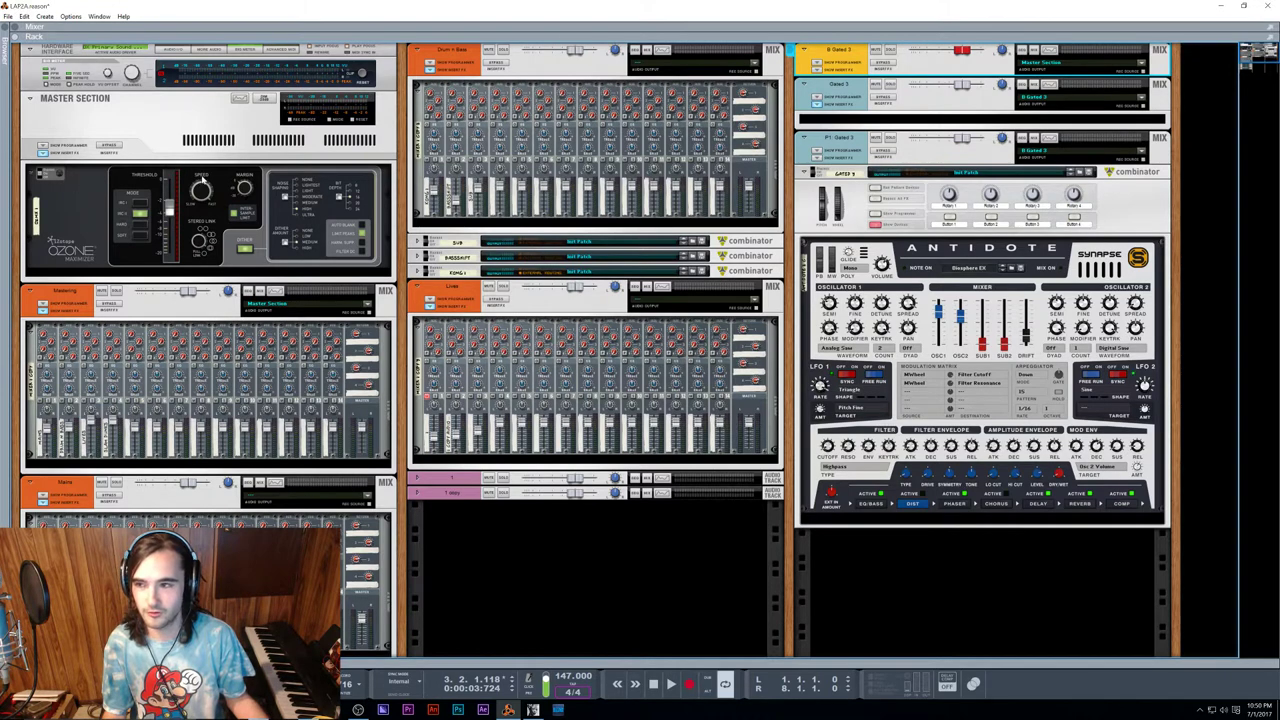
left_click(170, 208)
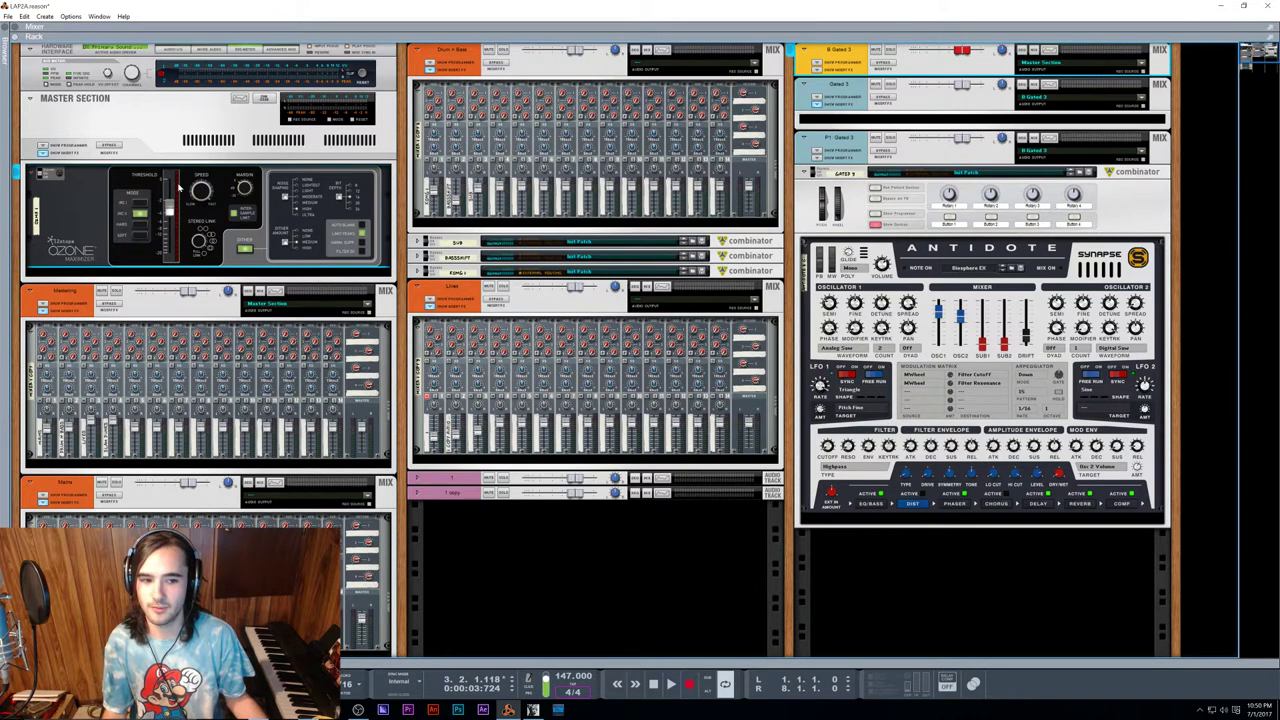
Step: Shorten the sequencer loop to end at bar 3 and play it from the start of the song
key("space")
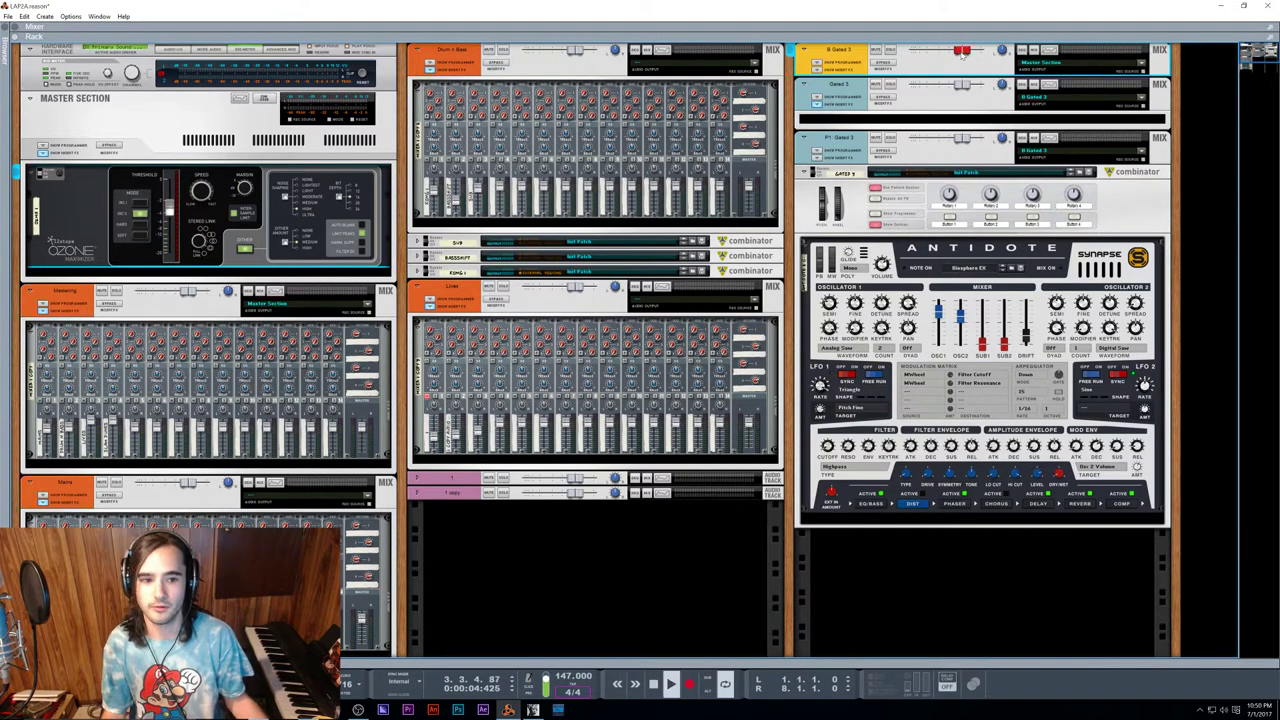
key("F7")
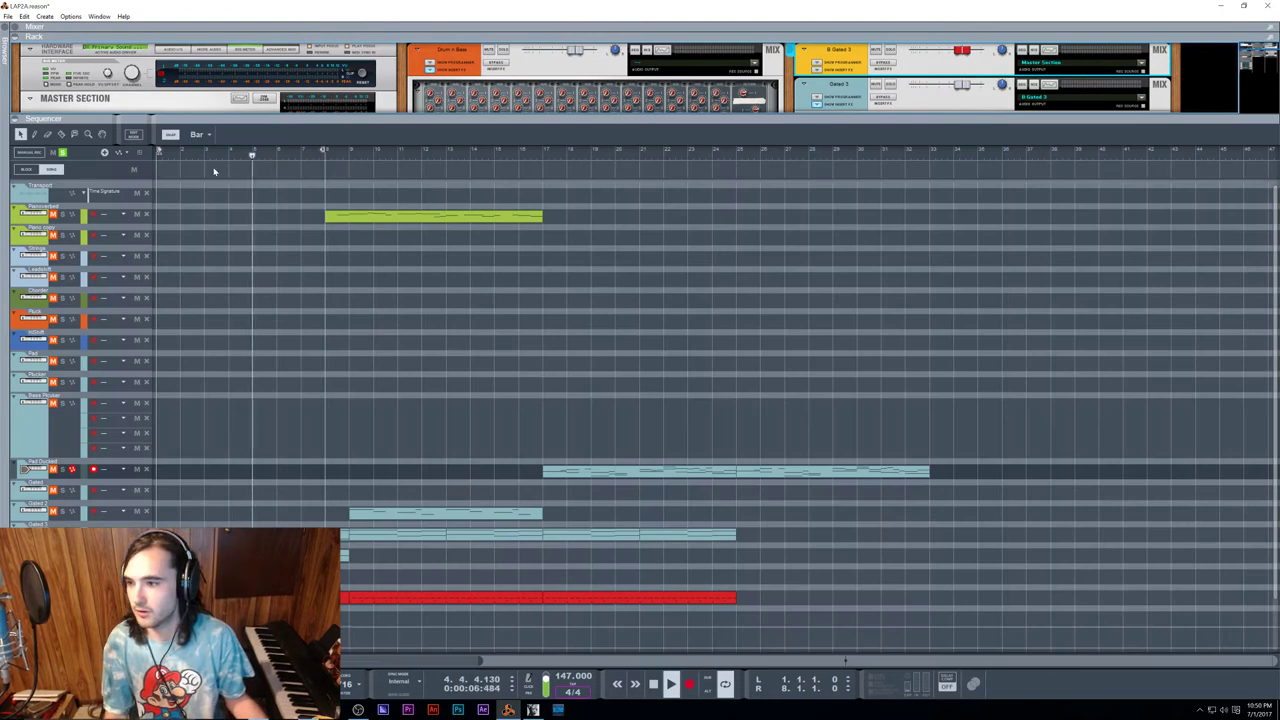
left_click(163, 155)
left_click(204, 158, "alt")
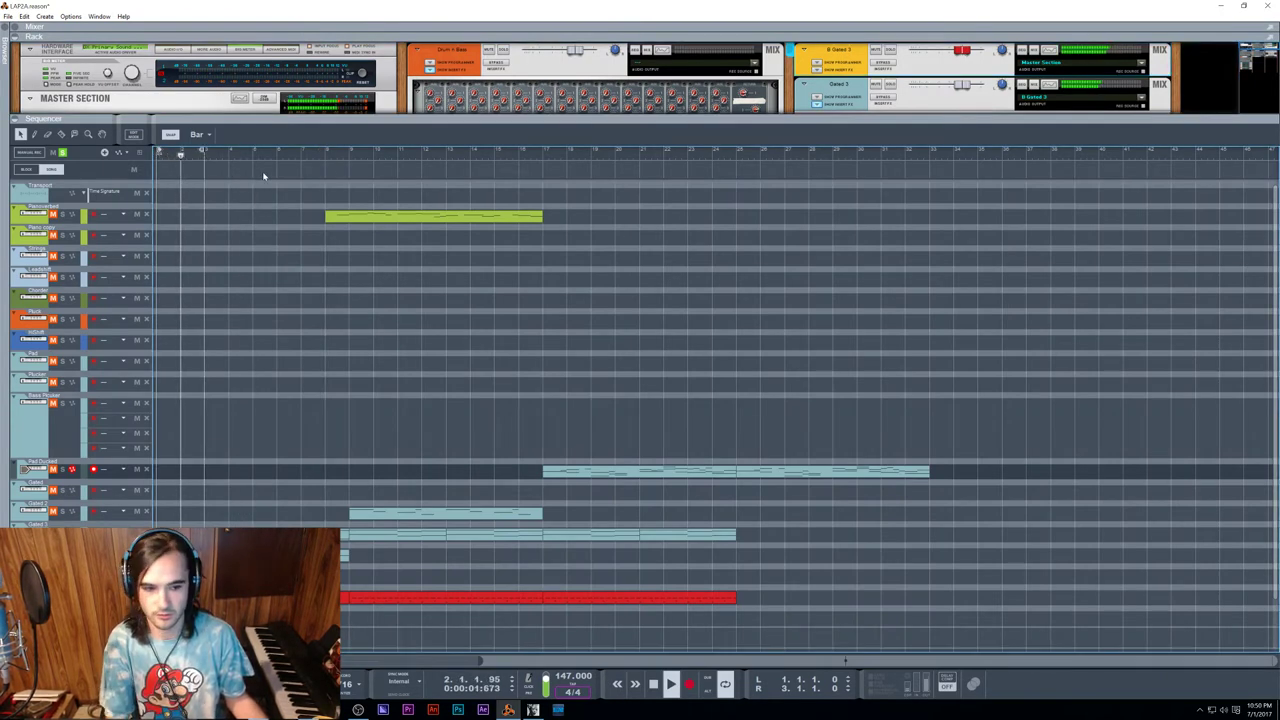
key("F7")
key("F6")
key("space")
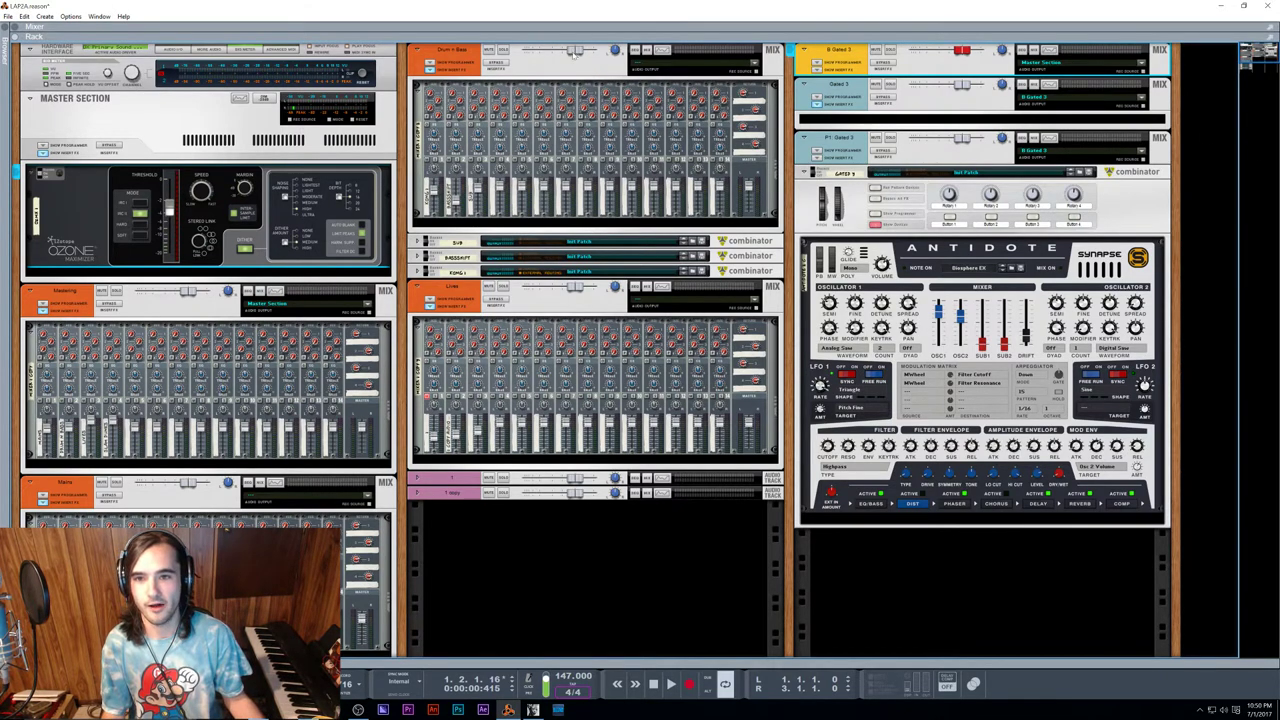
left_click(96, 16)
left_click(937, 5)
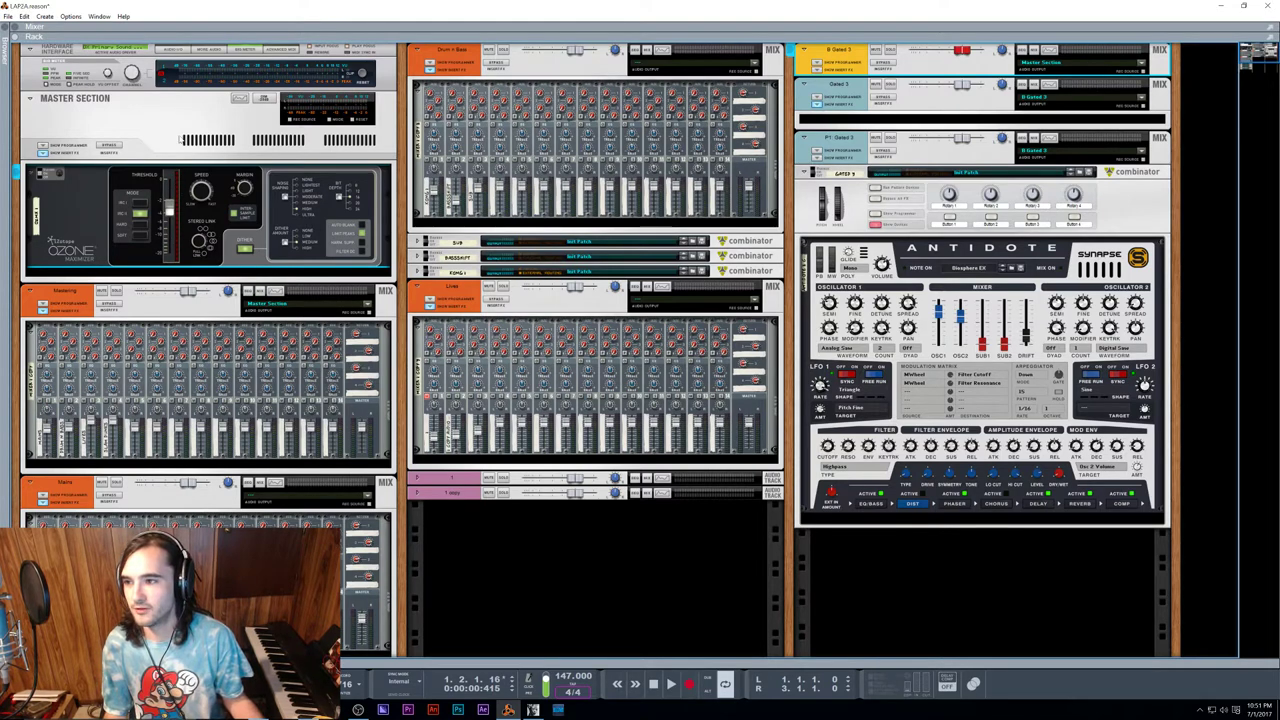
Step: Lower the B Gated 3 bus fader to about -5 dB while the loop plays
key("space")
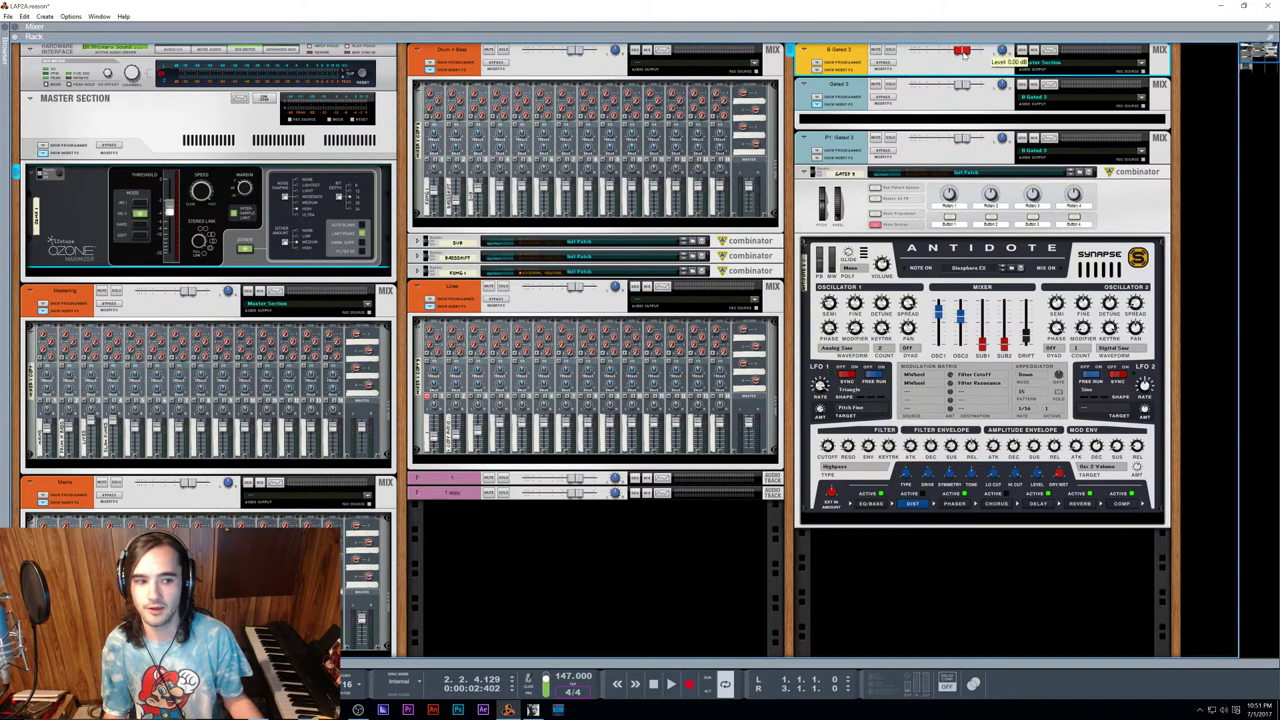
key("space")
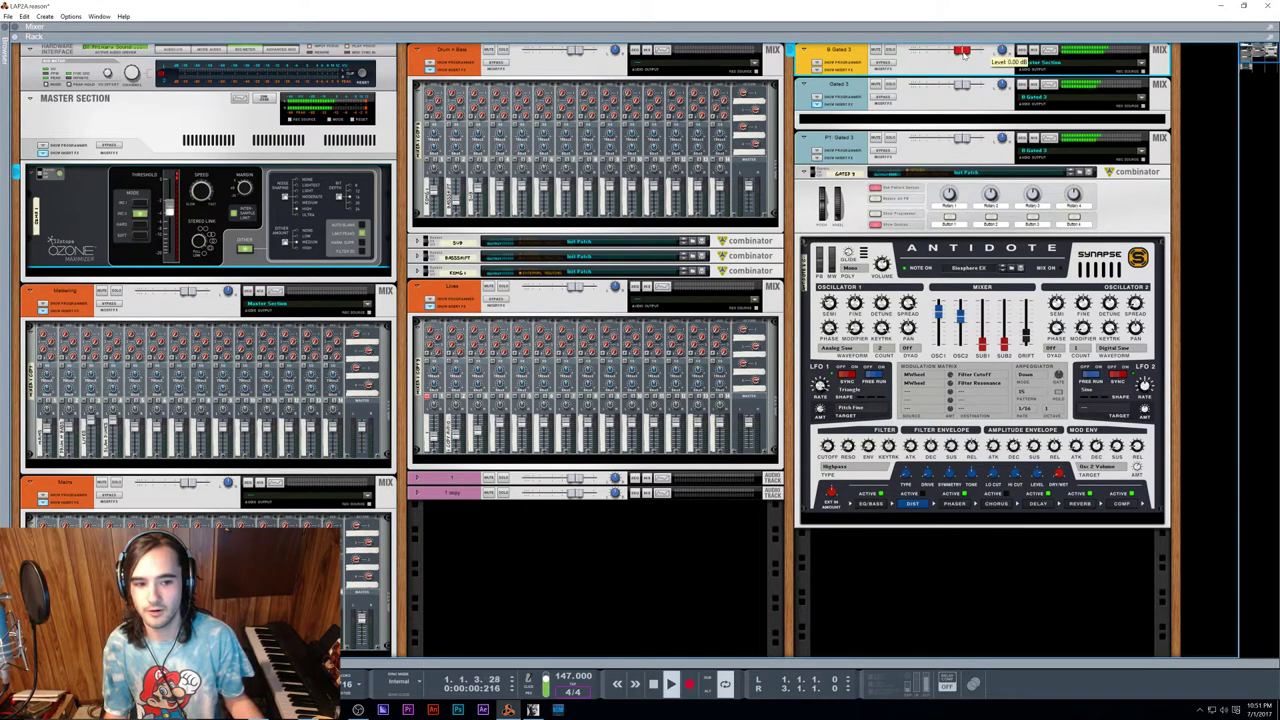
left_click_drag(965, 53, 957, 53)
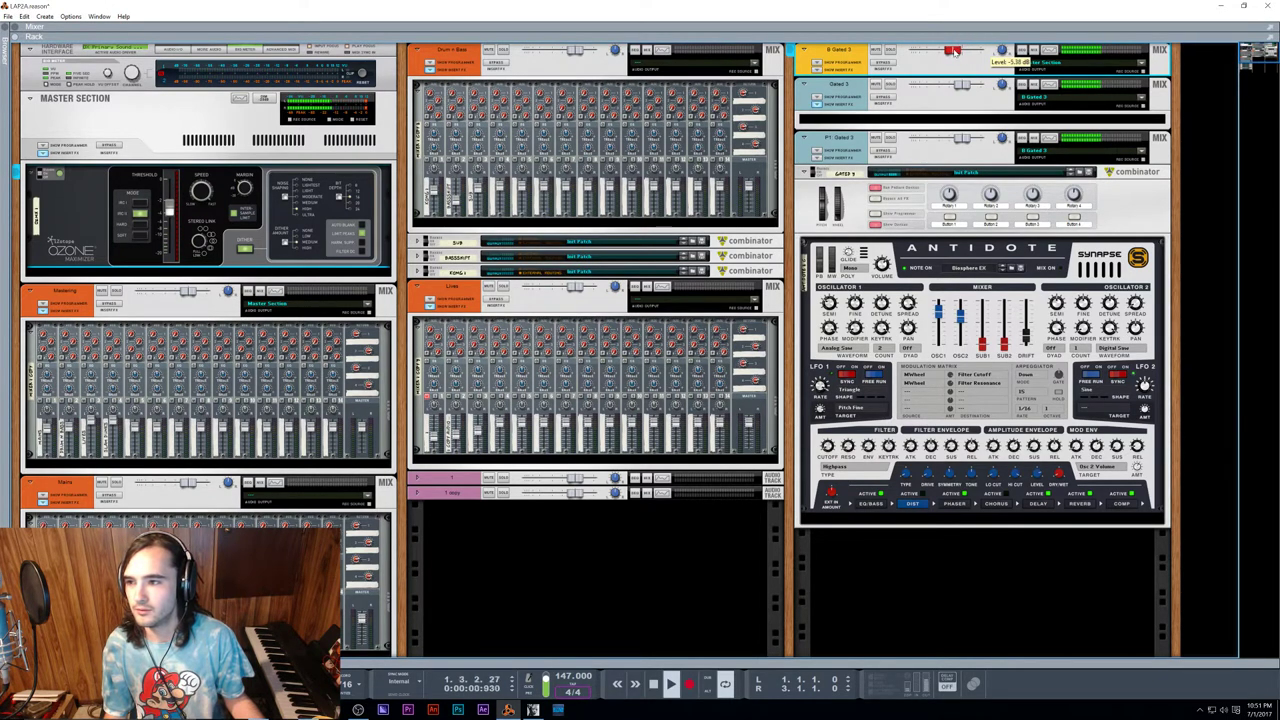
key("space")
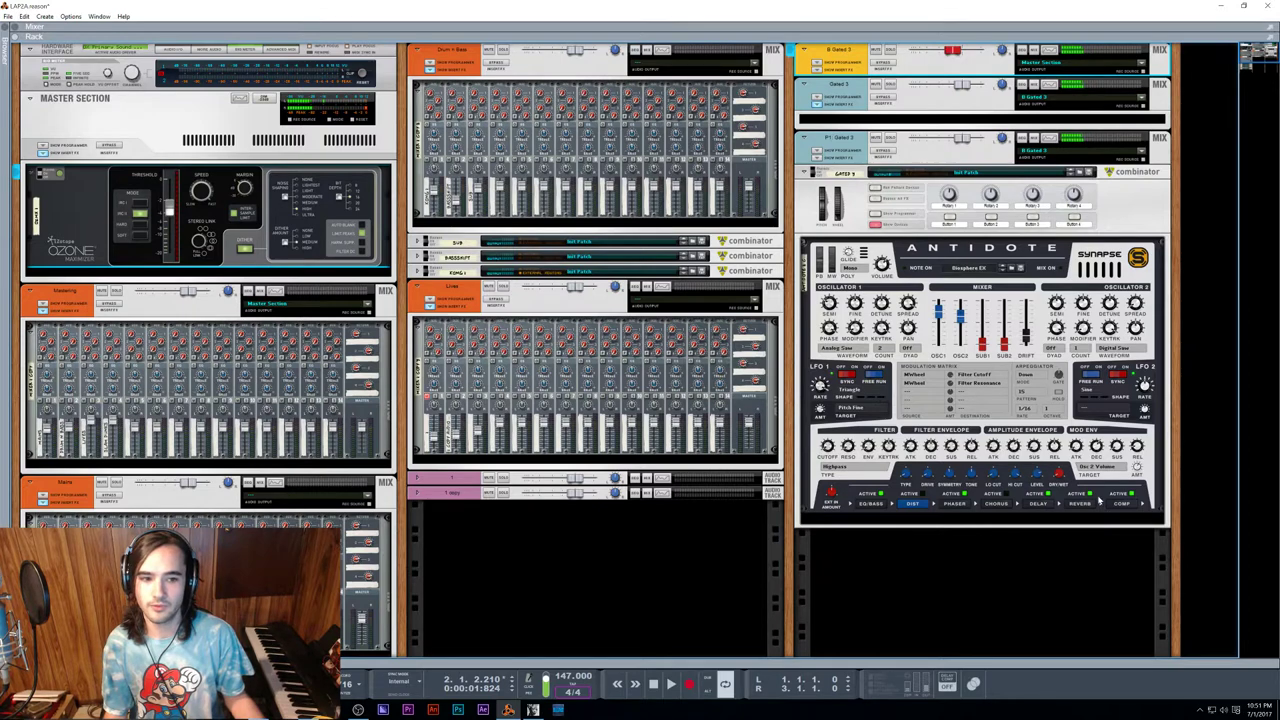
Step: Turn off the Antidote's built-in reverb and show the insert effects section of the parallel Gated 3 channel
left_click(1097, 500)
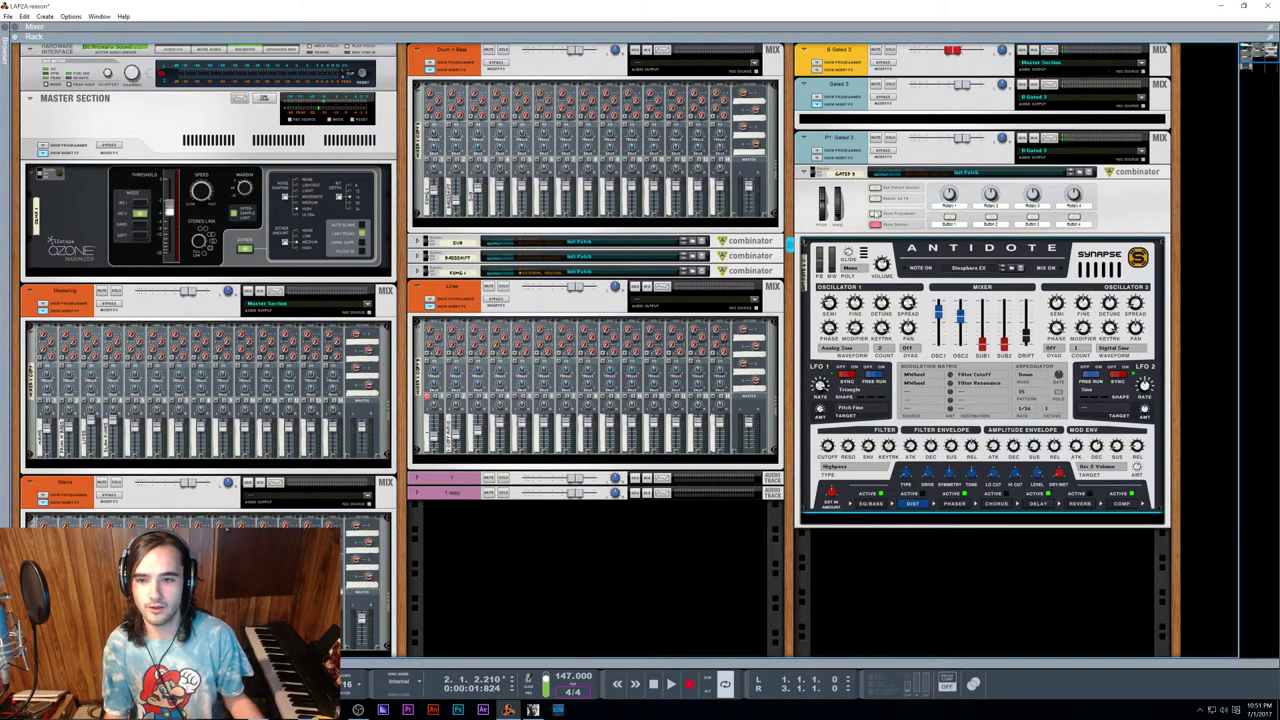
left_click(819, 157)
right_click(825, 169)
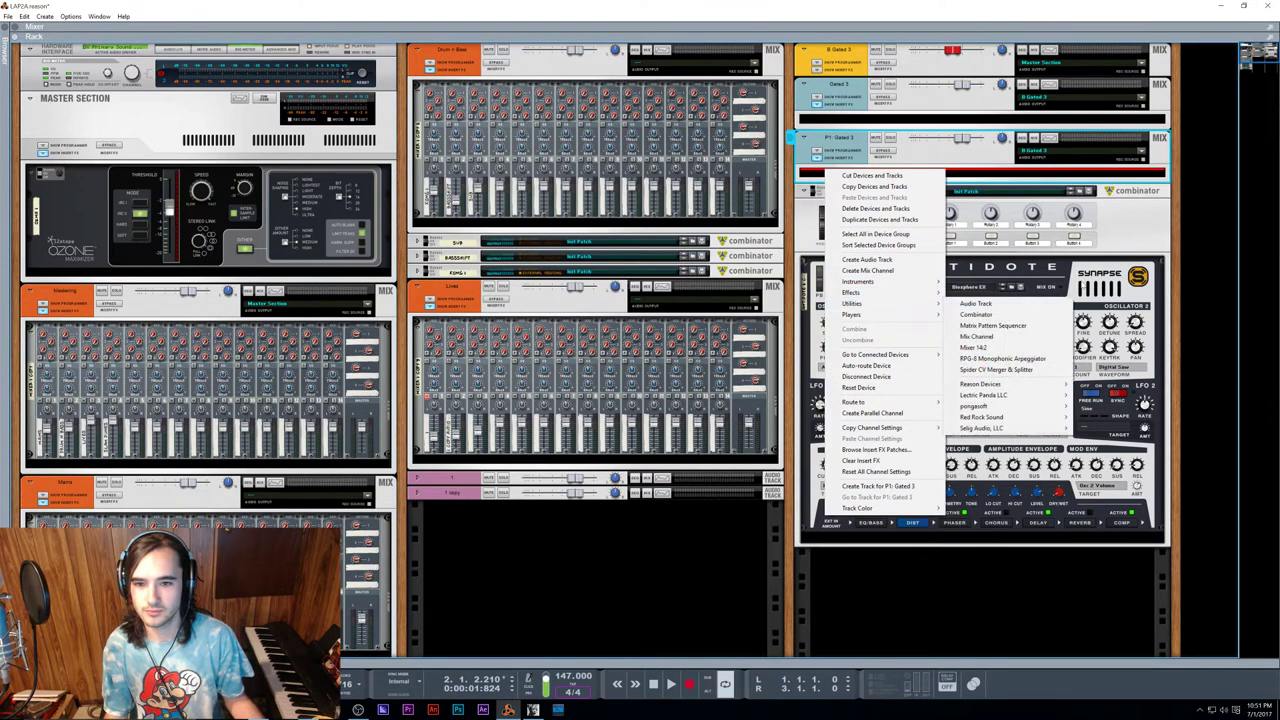
left_click(1040, 288)
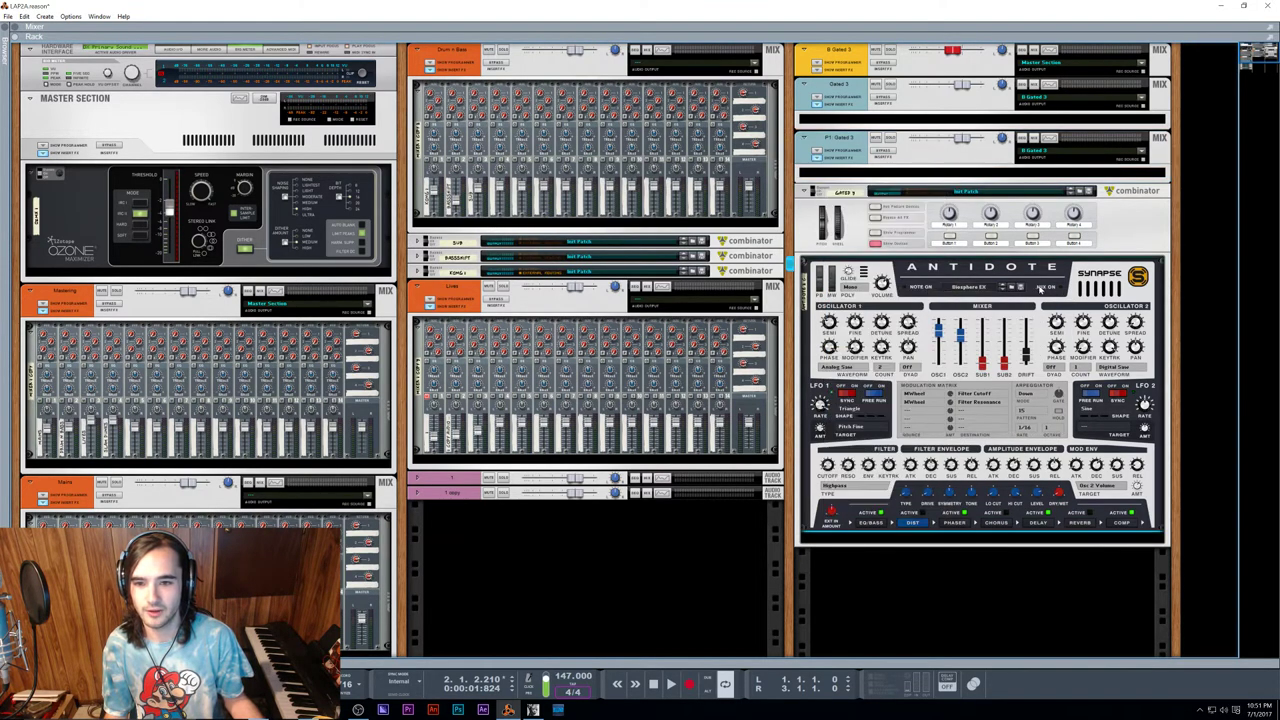
Step: Add an RV7000 MkII Reverb as an insert on the parallel Gated 3 channel and open its remote programmer
right_click(880, 172)
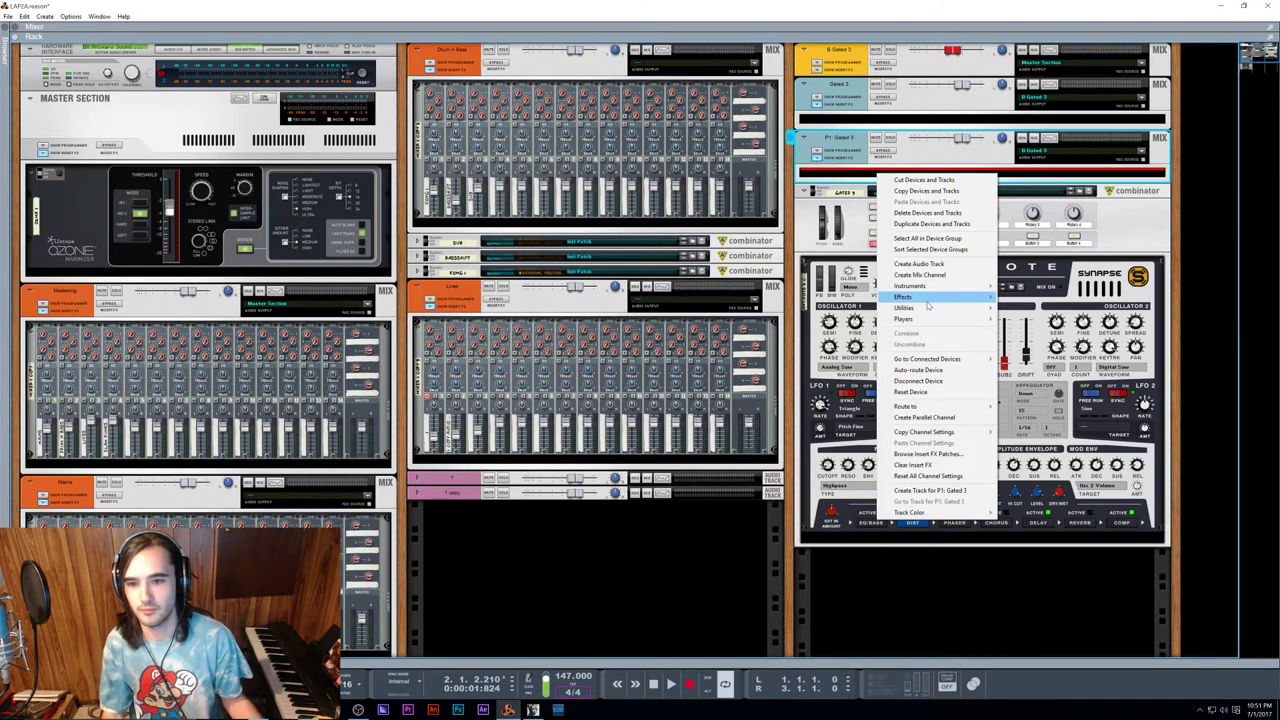
mouse_move(927, 298)
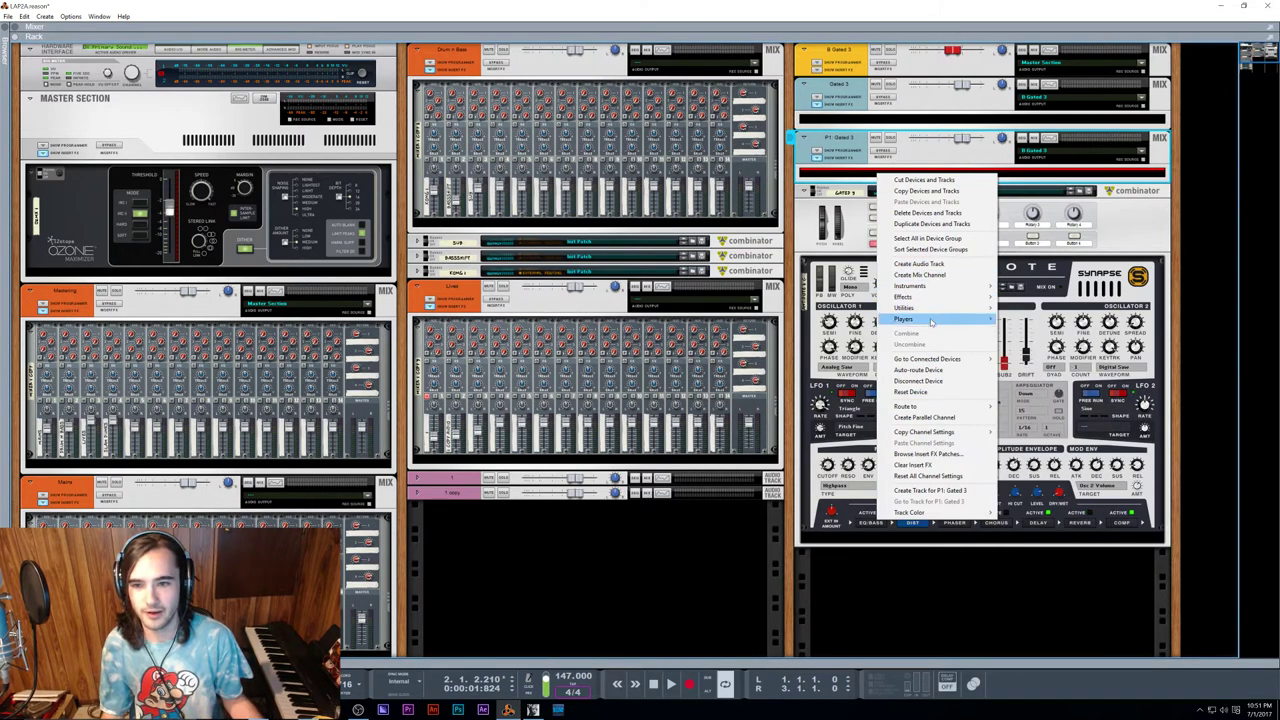
mouse_move(1040, 425)
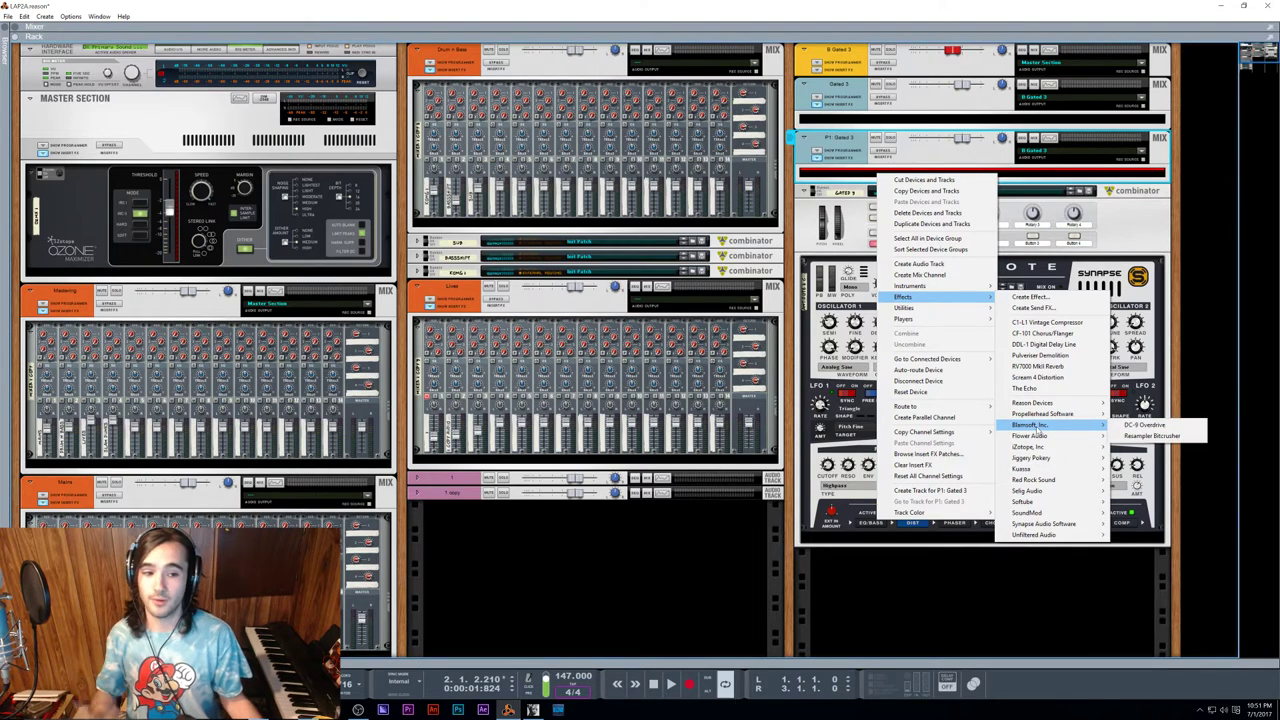
left_click(1040, 366)
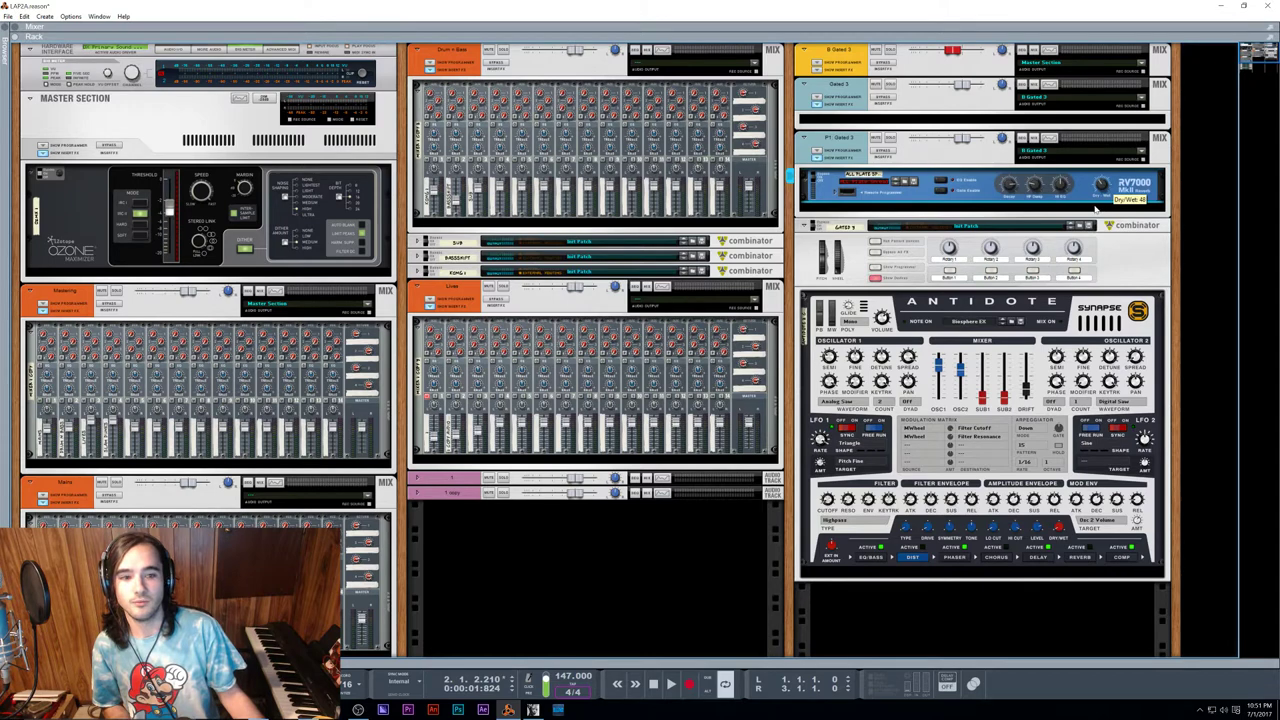
left_click(818, 188)
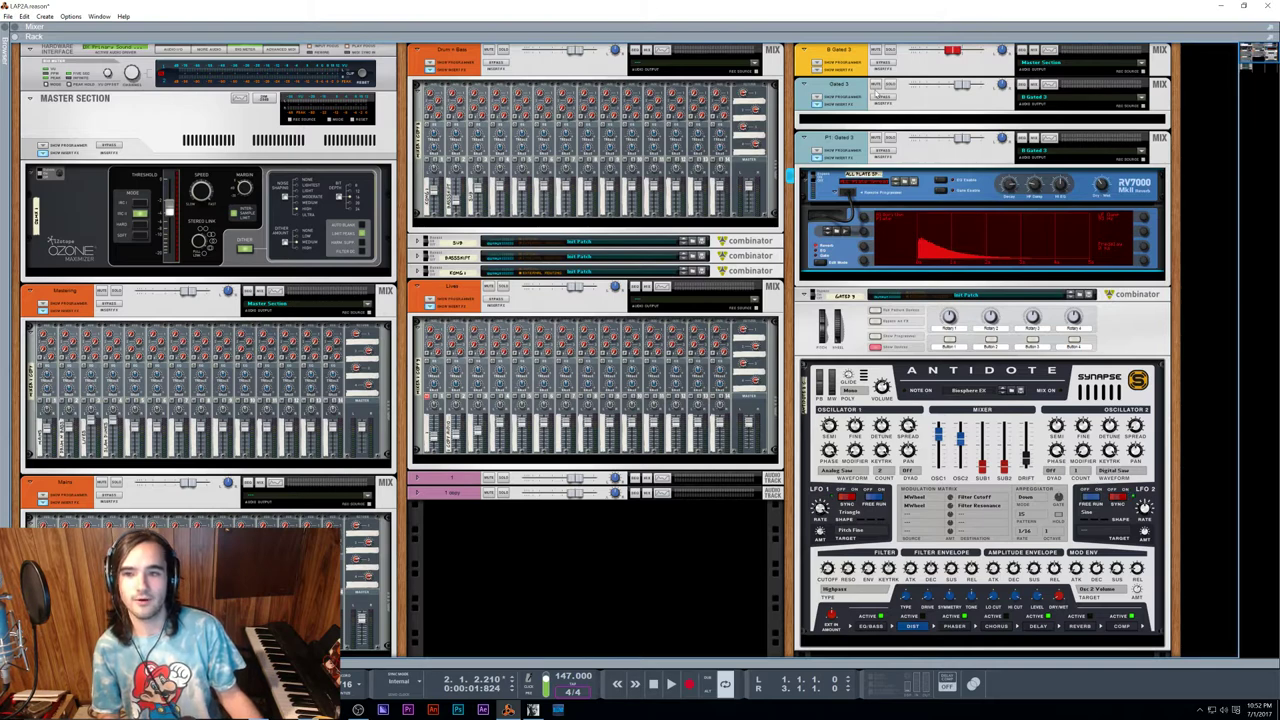
Step: Audition the loop with the parallel Gated 3 channel muted and unmuted, and set the RV7000 reverb's Decay to 100
left_click(877, 135)
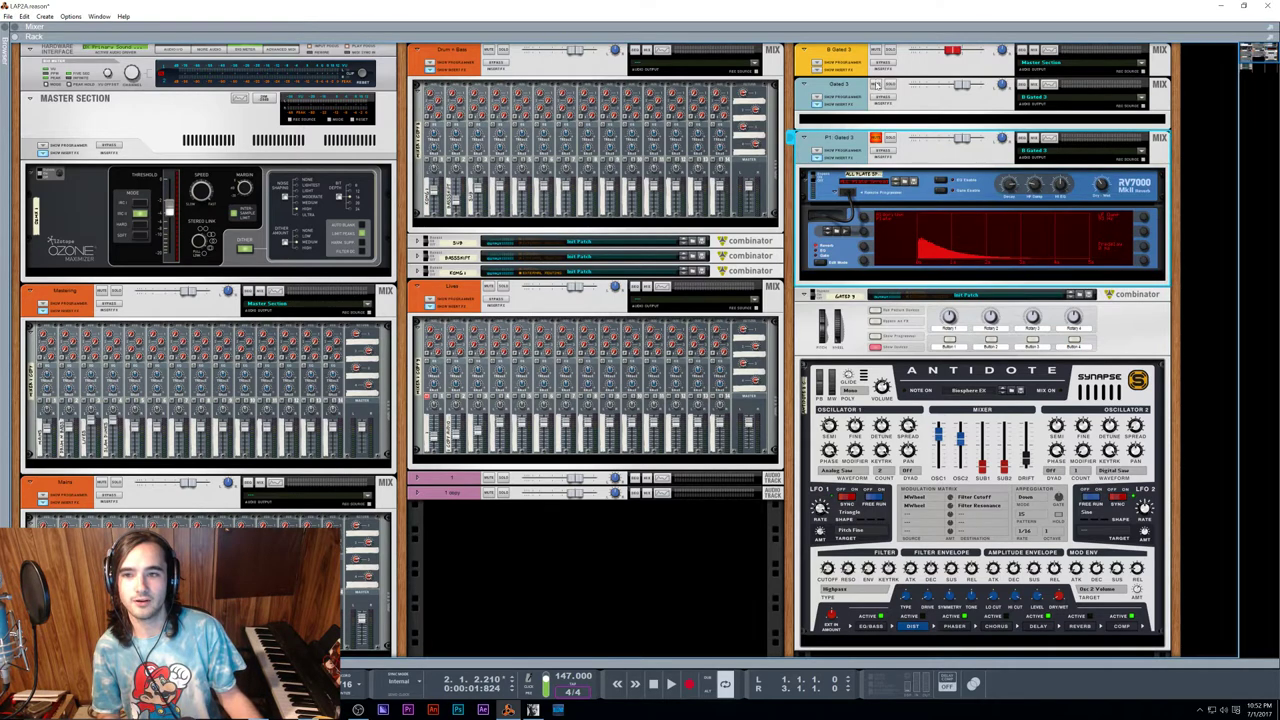
key("space")
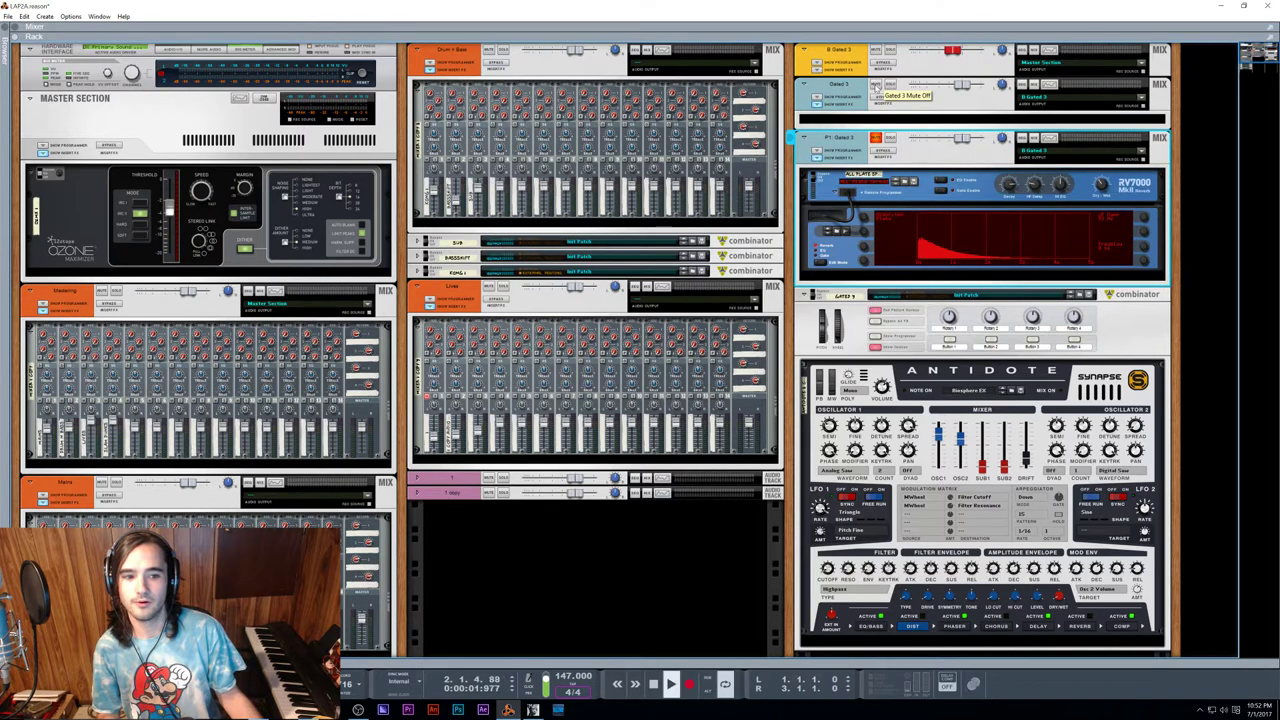
left_click(876, 136)
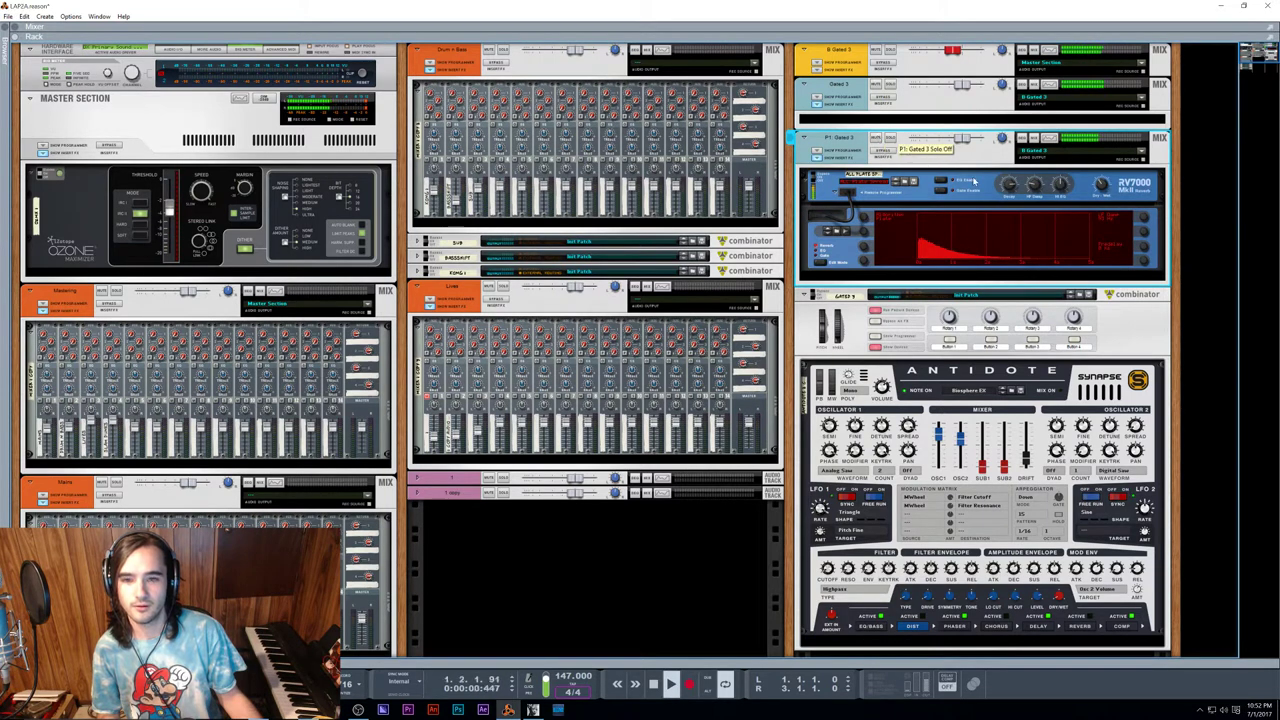
left_click_drag(1010, 190, 1011, 192)
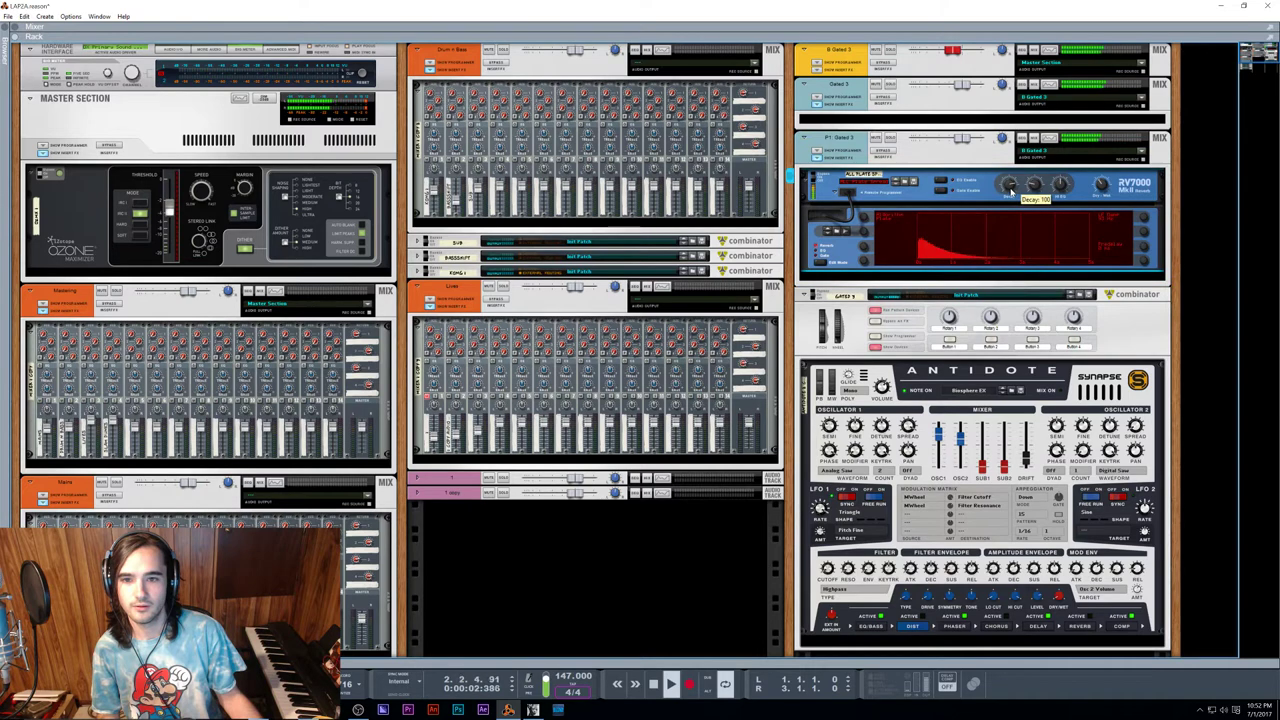
key("space")
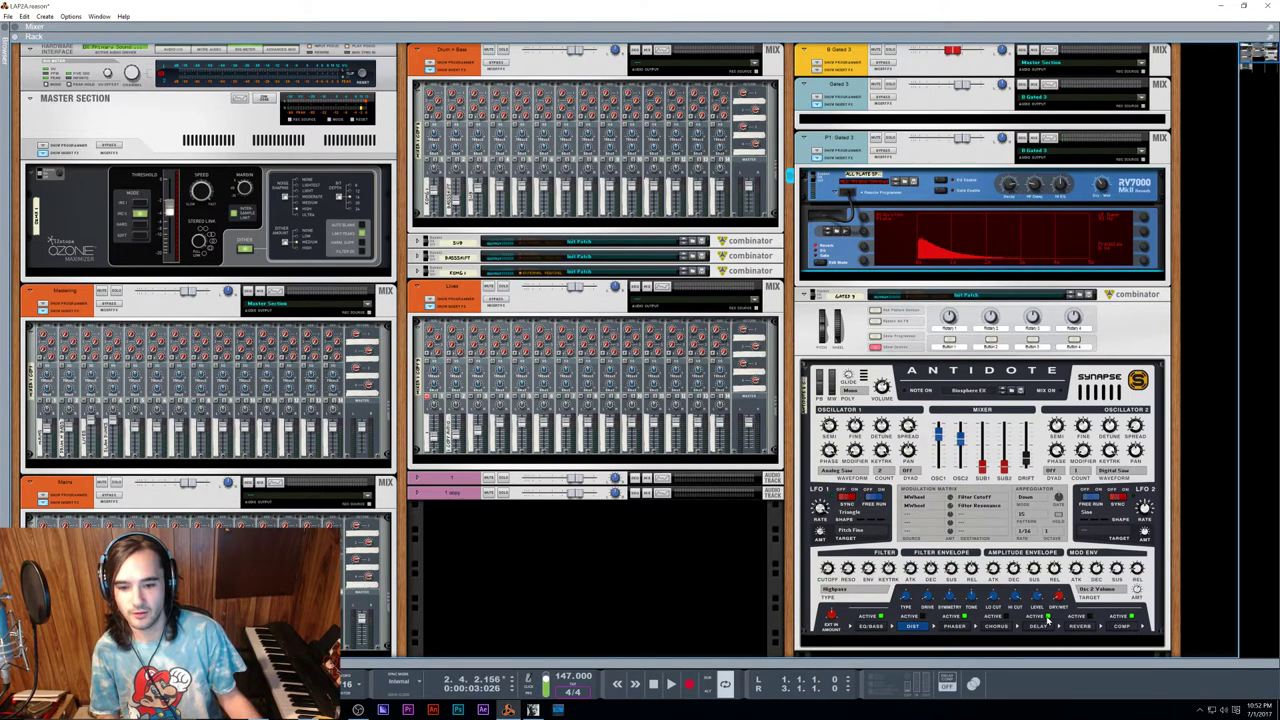
Step: Show the Antidote's Delay effect settings, and take the Gated 3 track out of solo in the sequencer
left_click(1046, 627)
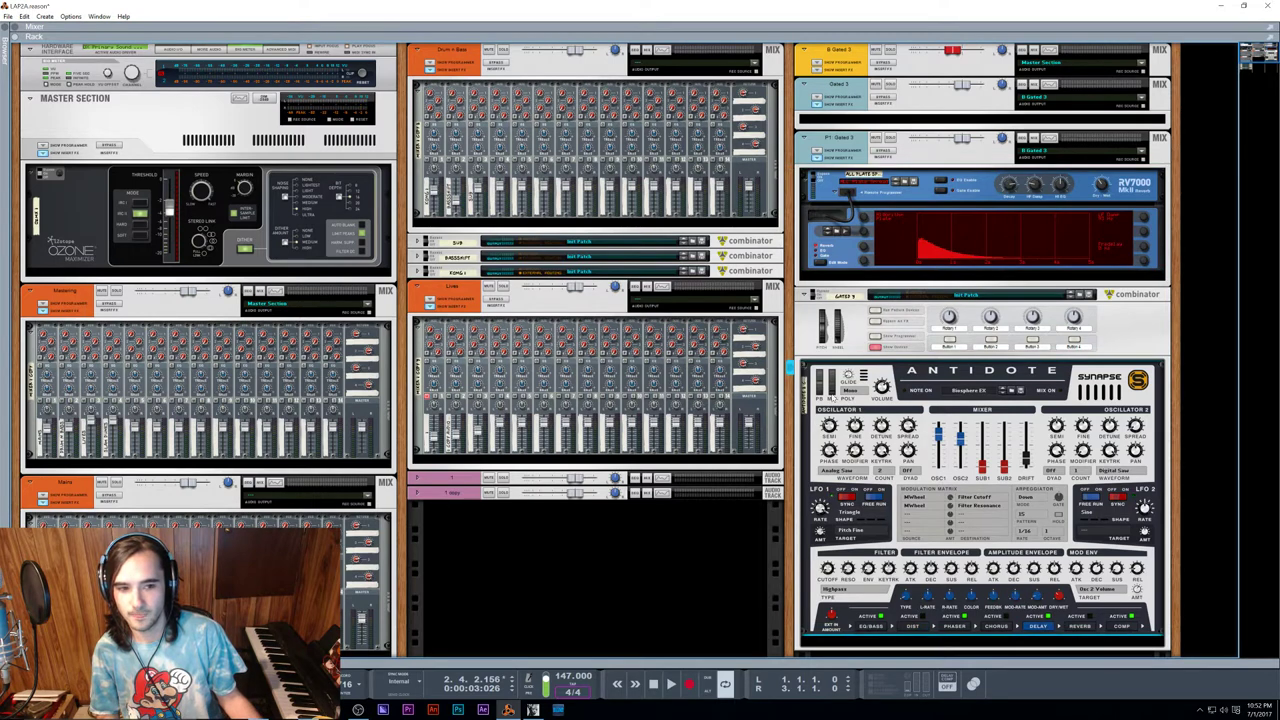
key("F7")
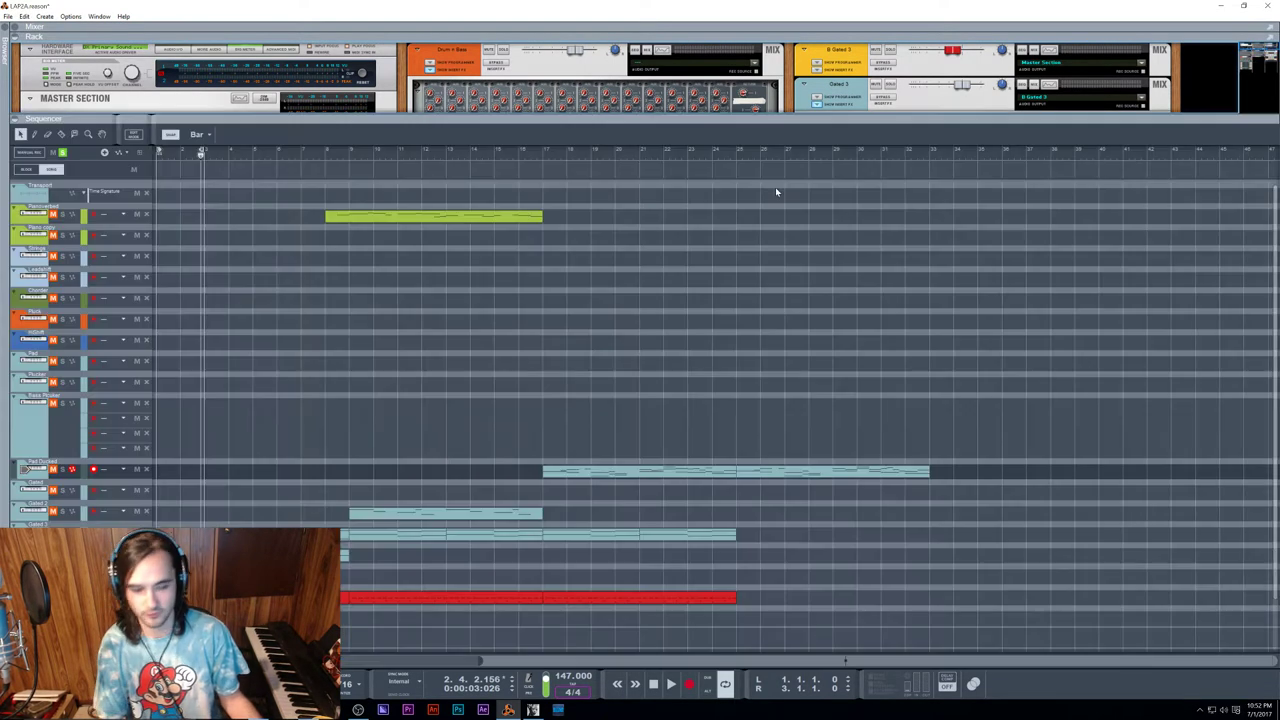
left_click(62, 461)
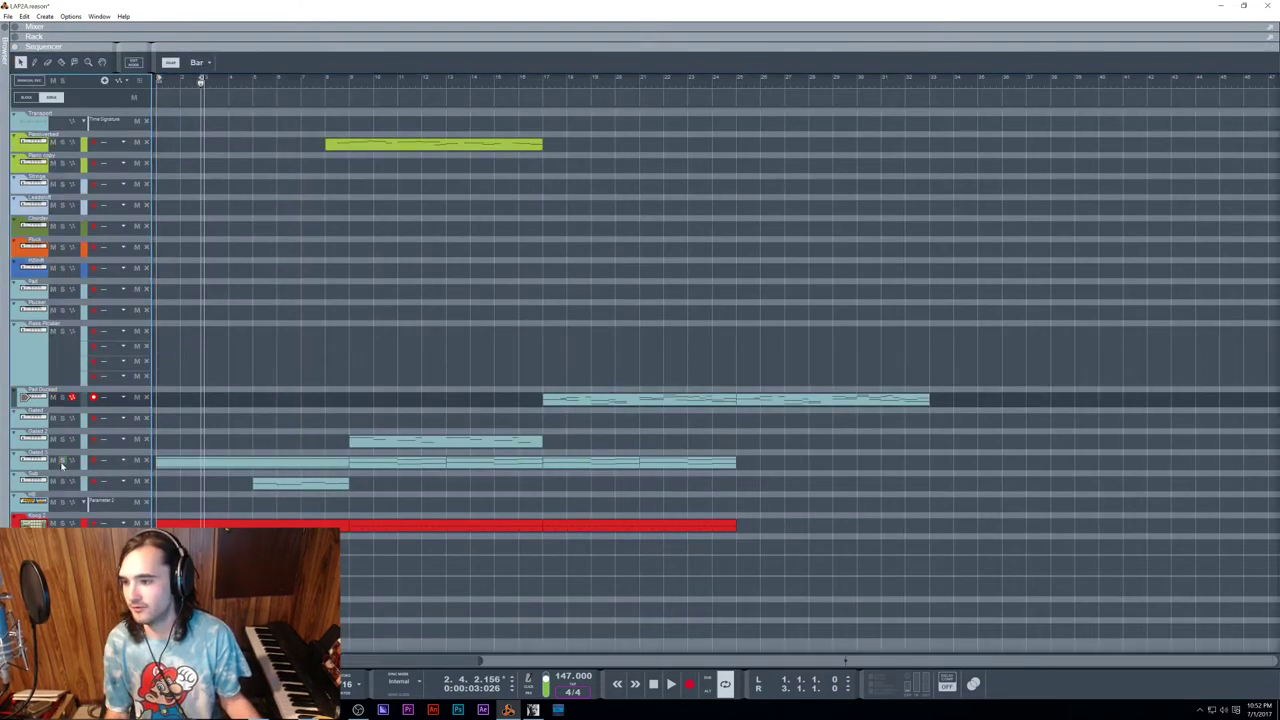
Step: Play from the start of the song with the red Kong drum track soloed, extending the loop to end at bar 5
left_click(160, 84)
key("space")
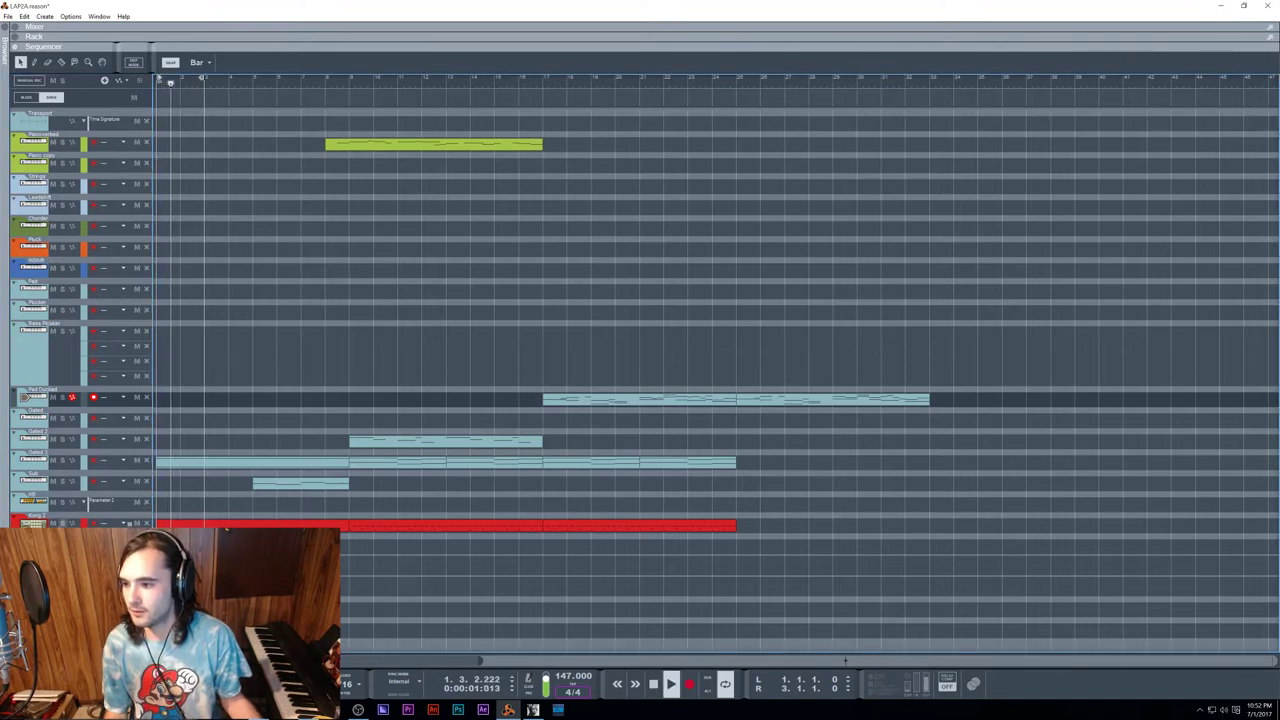
left_click(62, 523)
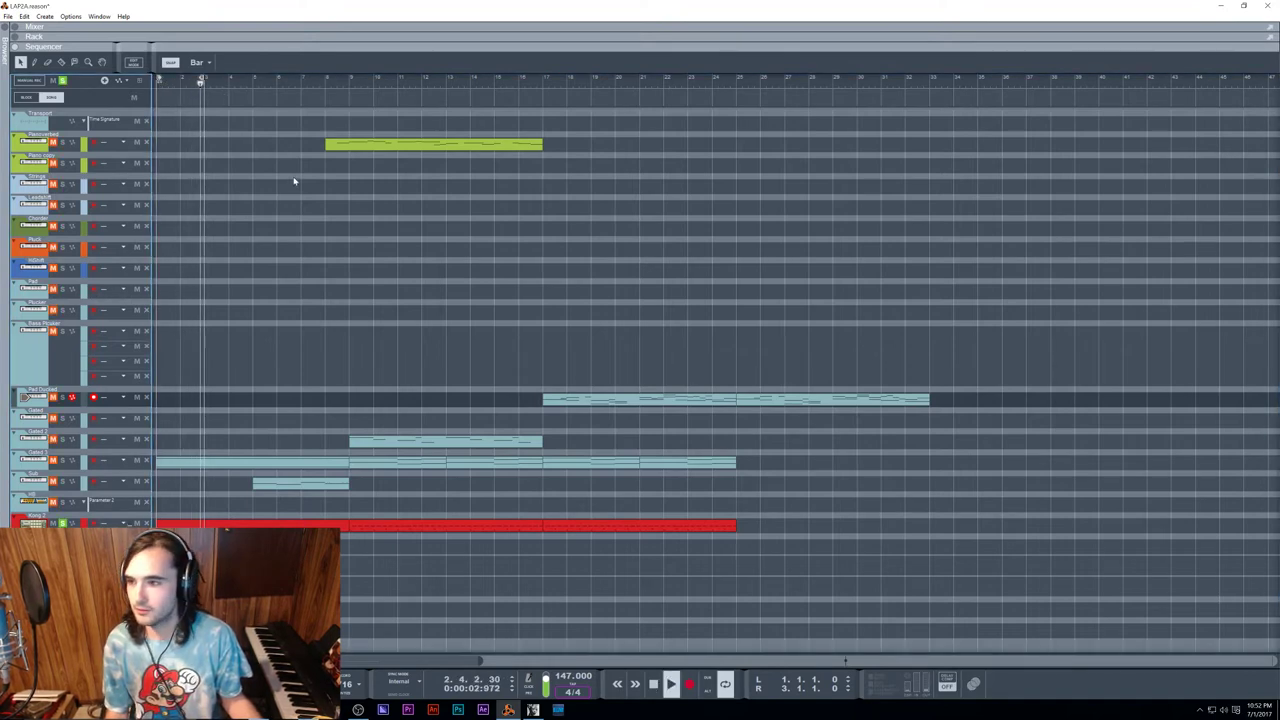
left_click_drag(202, 79, 248, 87)
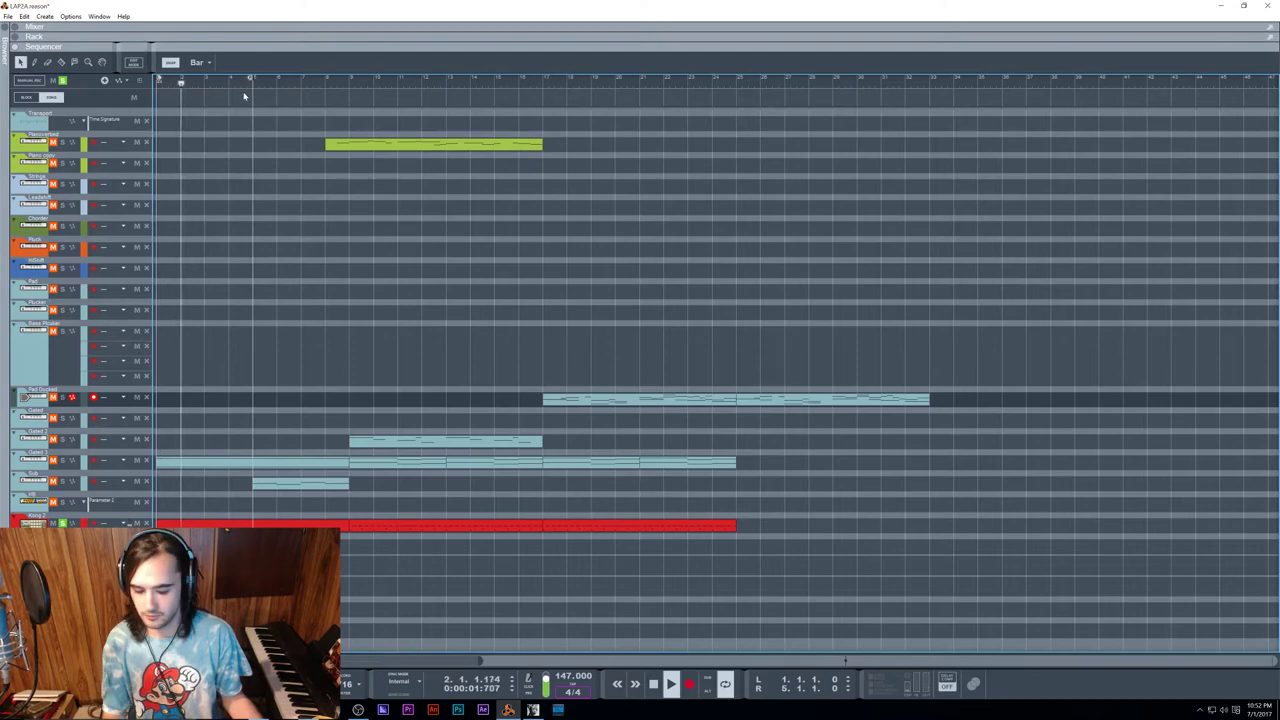
Step: Move the unfolded Kong 1 combinator into the third rack column below the Gated 3 combinator, and look through its devices
key("F6")
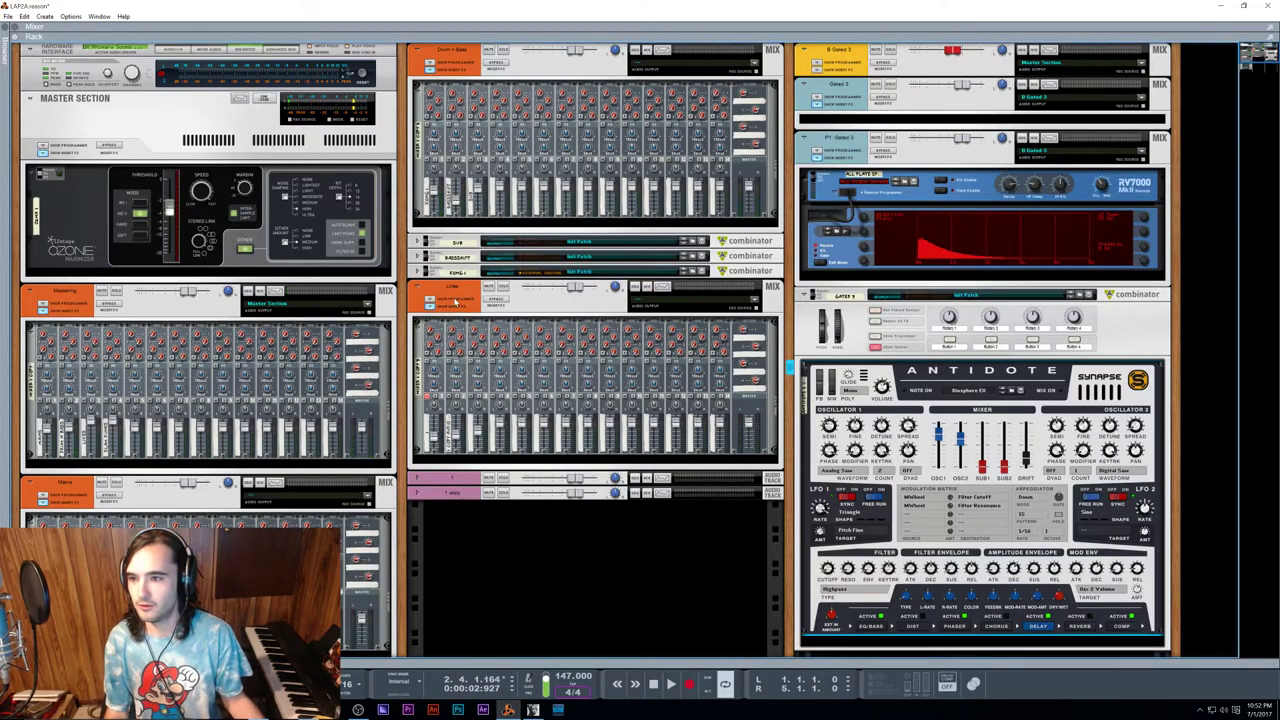
scroll(450, 320, "down", 15)
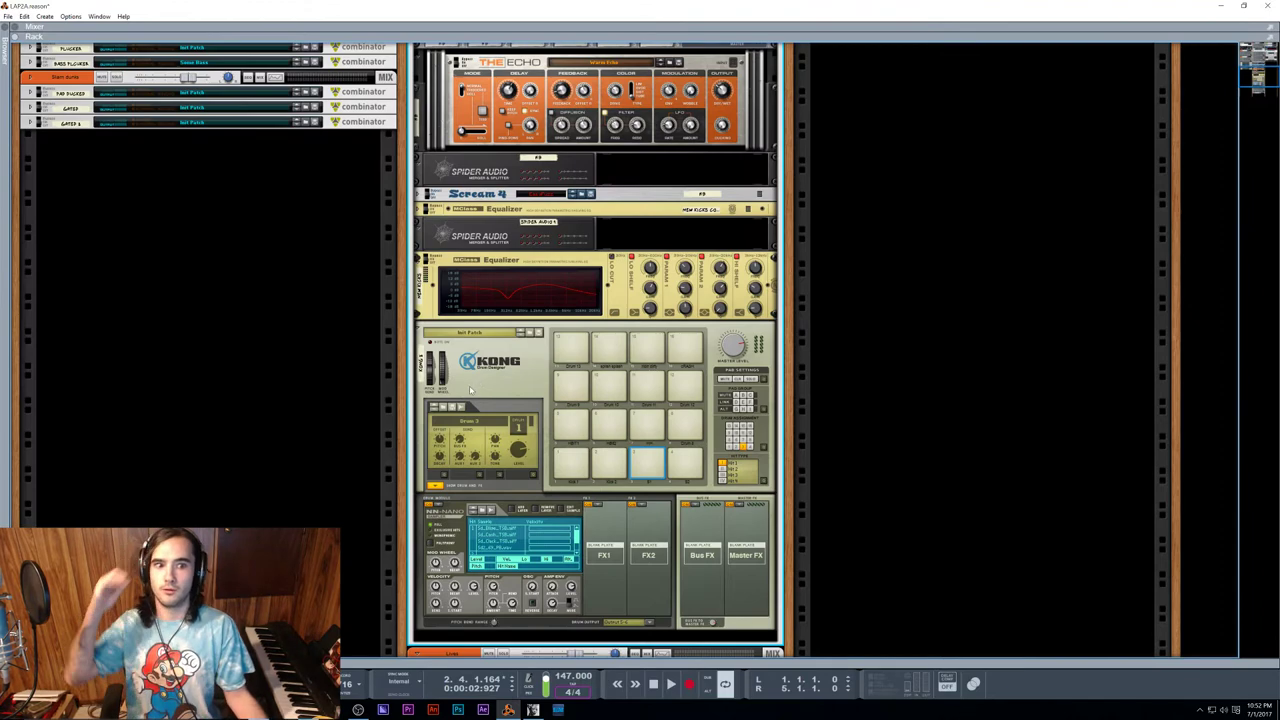
scroll(412, 346, "up", 10)
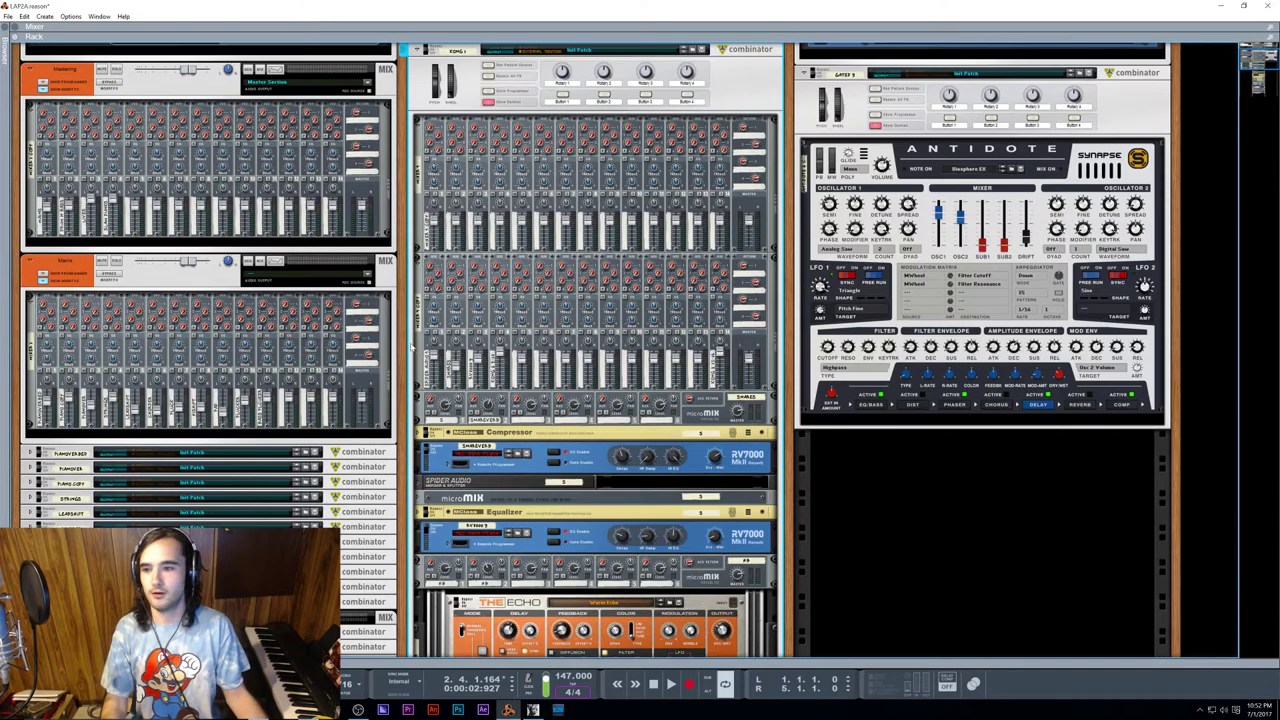
scroll(412, 347, "up", 2)
left_click_drag(412, 368, 970, 534)
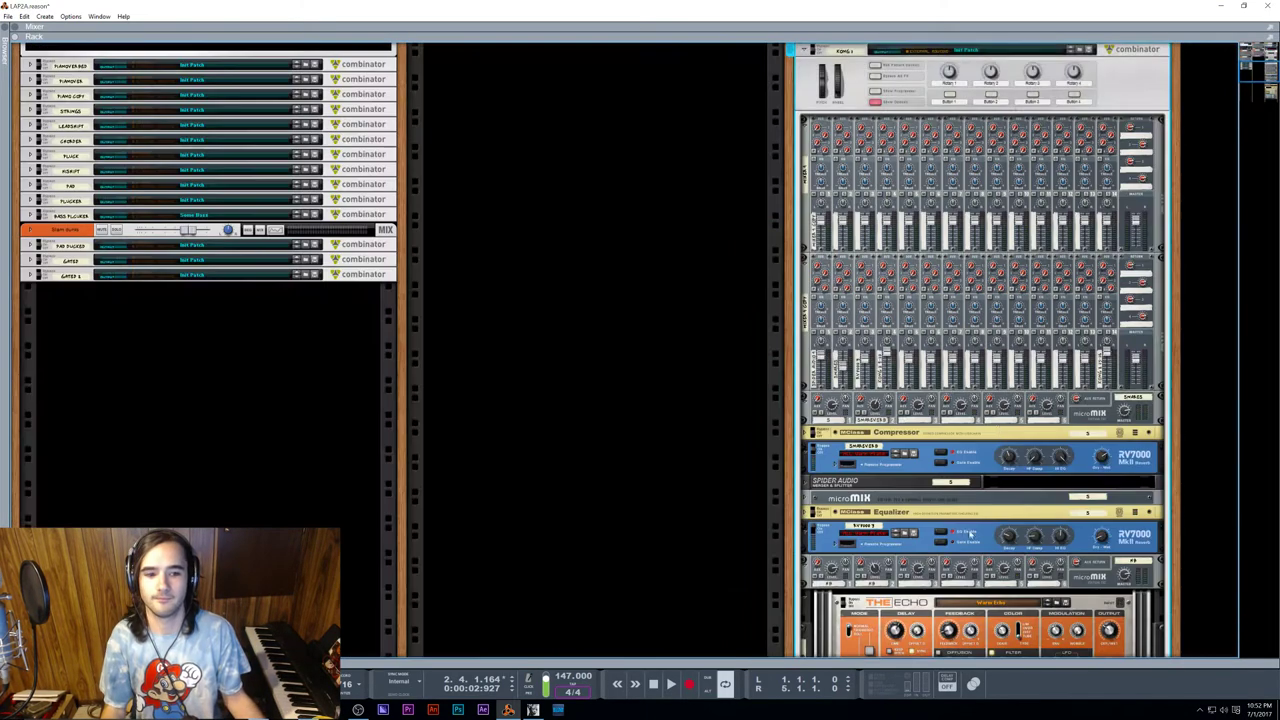
scroll(968, 533, "up", 3)
scroll(957, 293, "down", 8)
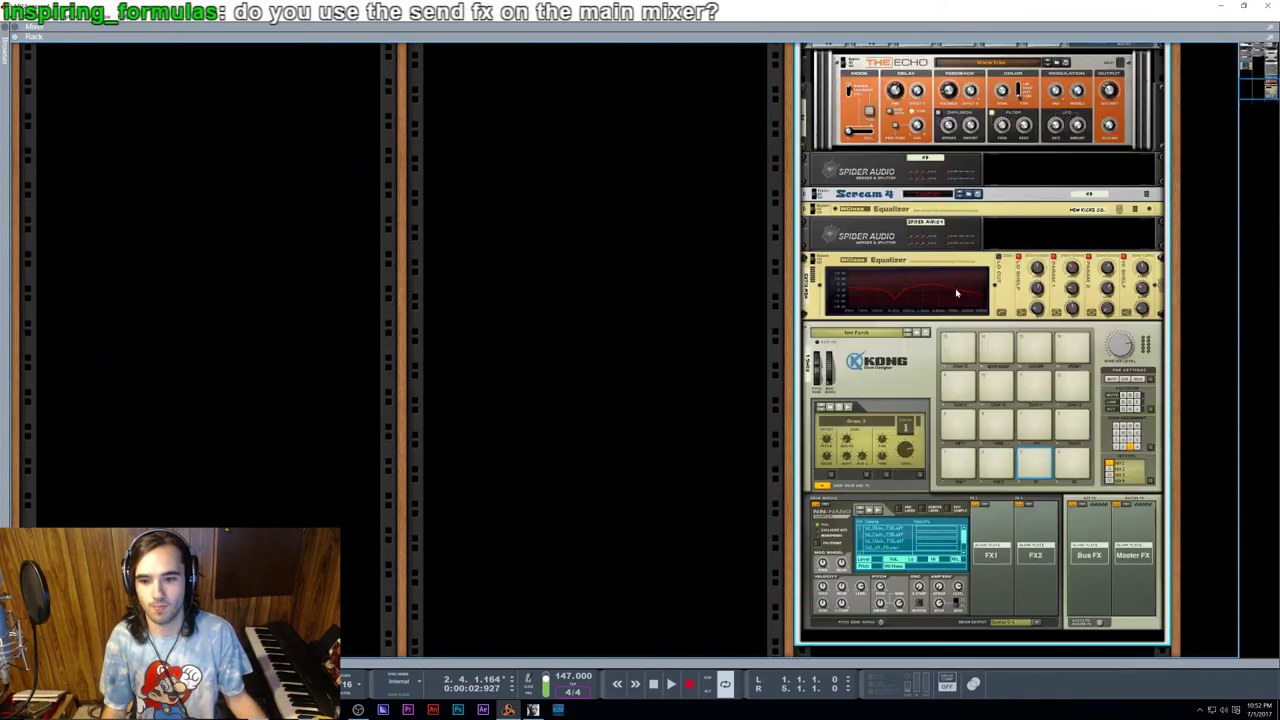
scroll(957, 293, "down", 2)
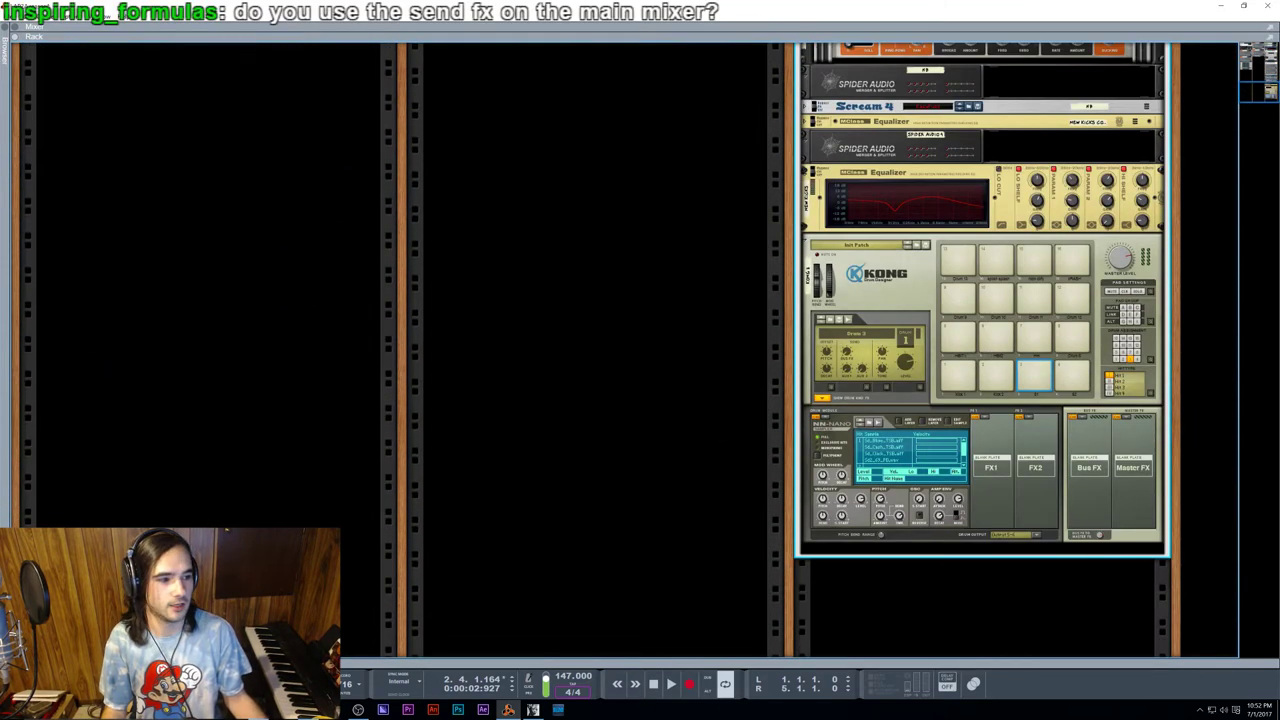
key("alt+Tab")
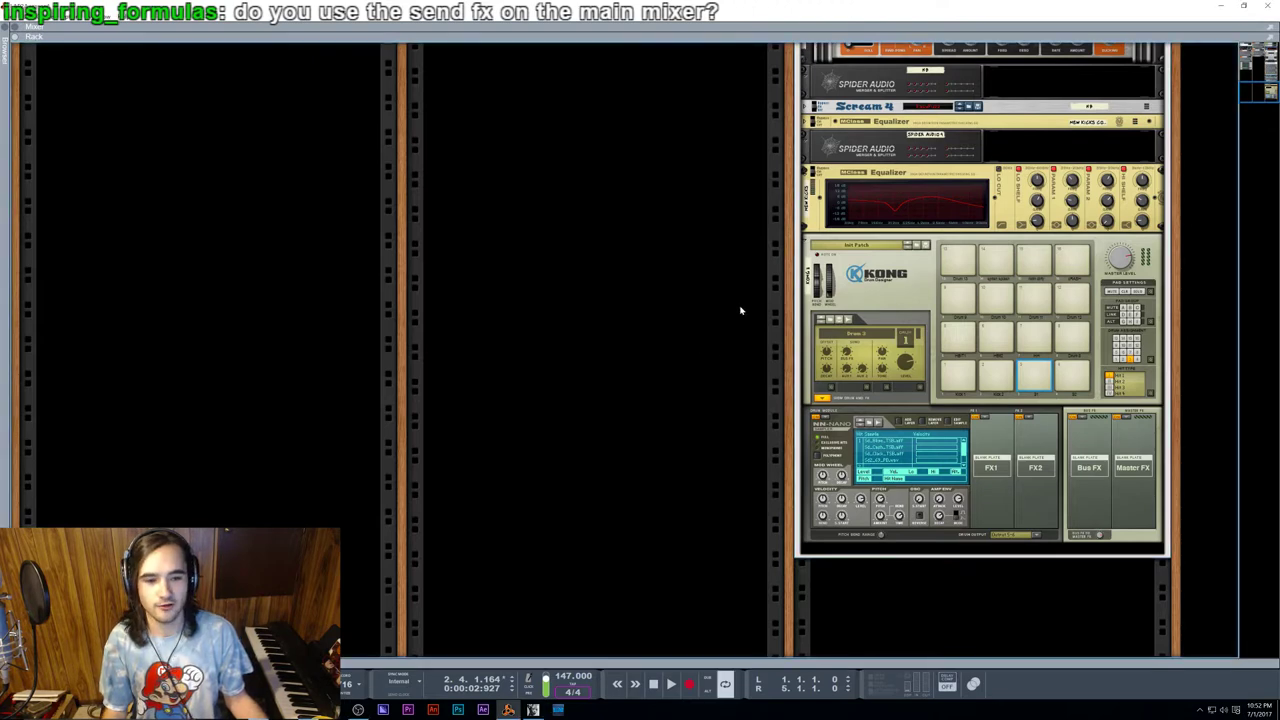
Step: Audition the sound on the Kong's first pad and check its NN-Nano settings
scroll(740, 308, "up", 2)
left_click(1010, 466)
left_click(968, 468)
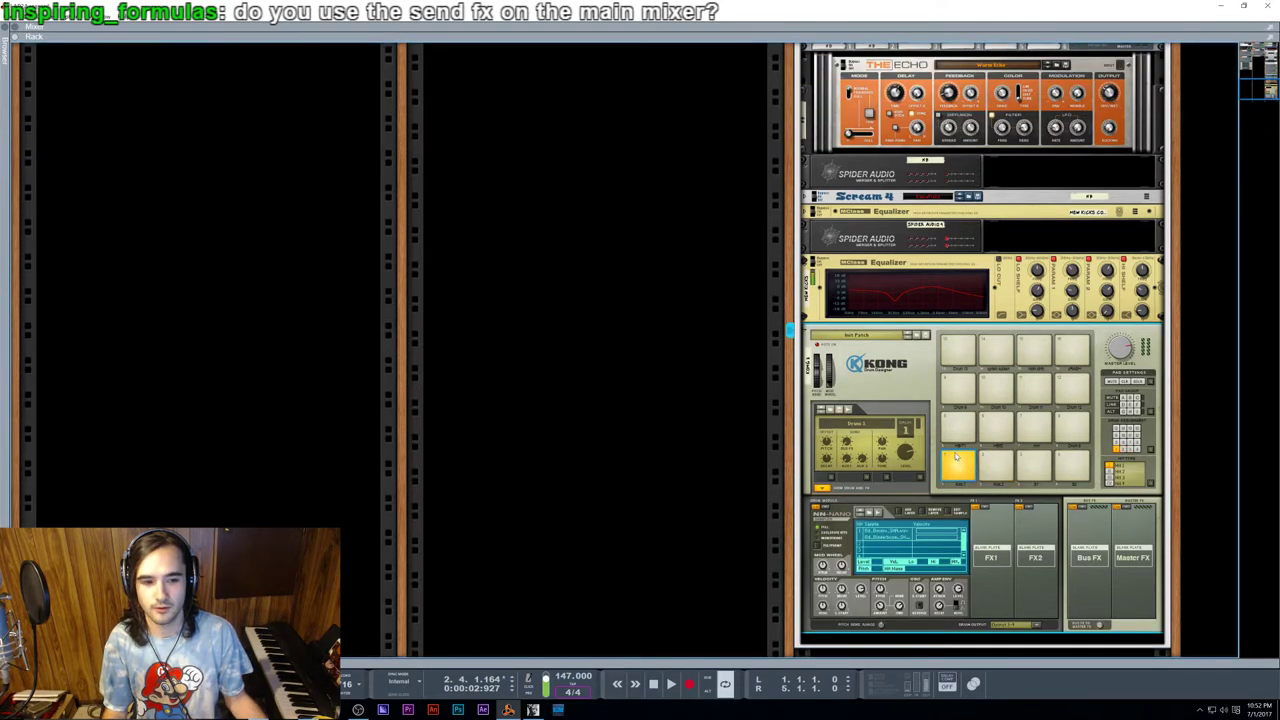
left_click(985, 460)
left_click(955, 464)
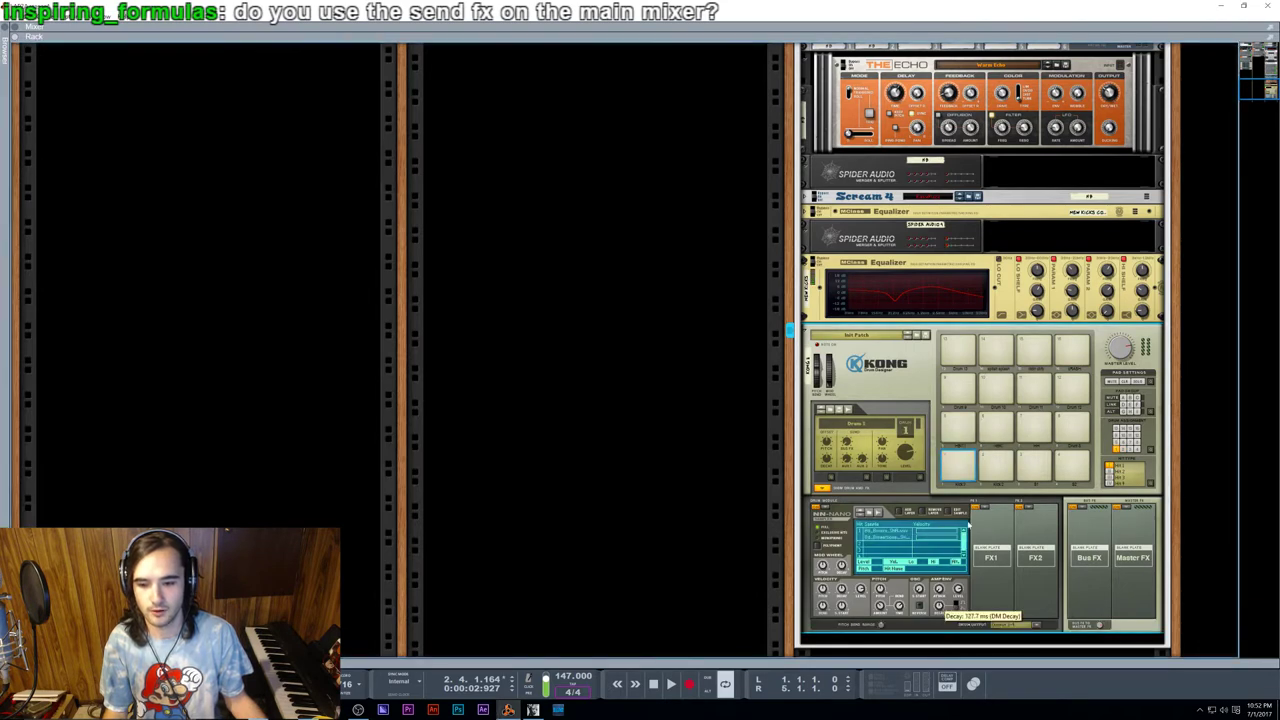
left_click(957, 463)
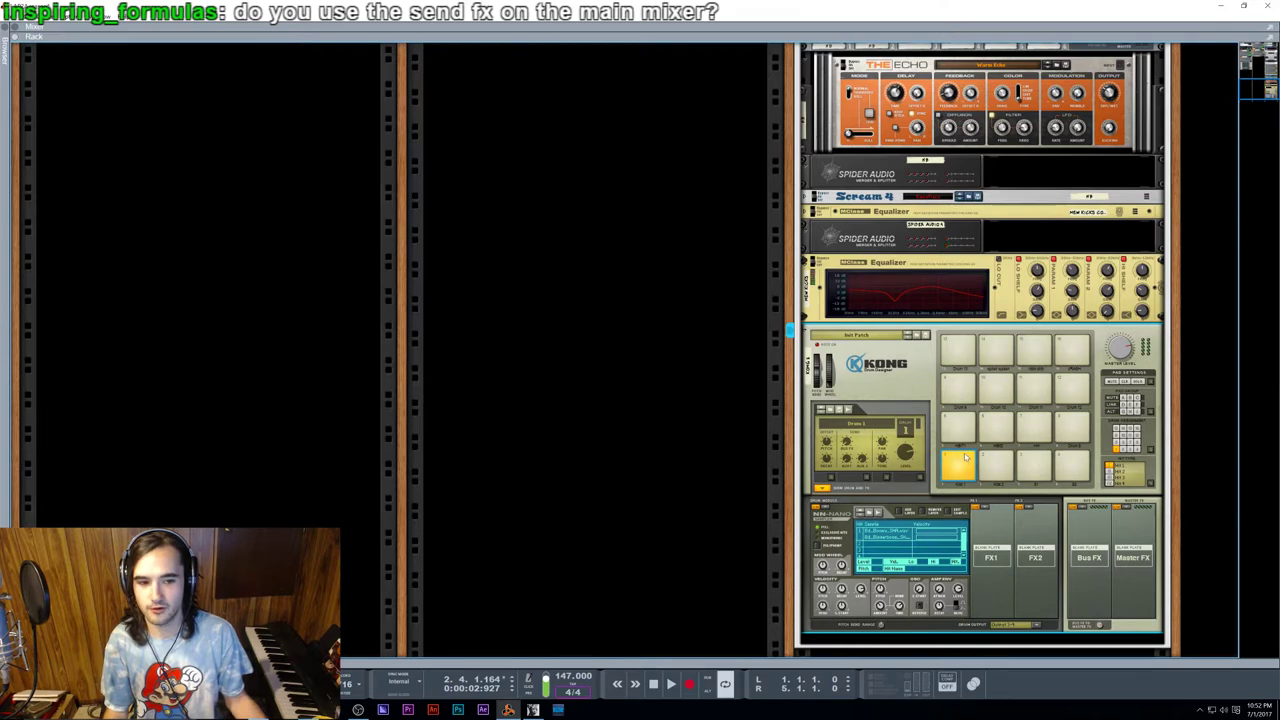
Step: Go through the Kong's other pads across all four rows to check which ones hold drum sounds
scroll(965, 287, "up", 10)
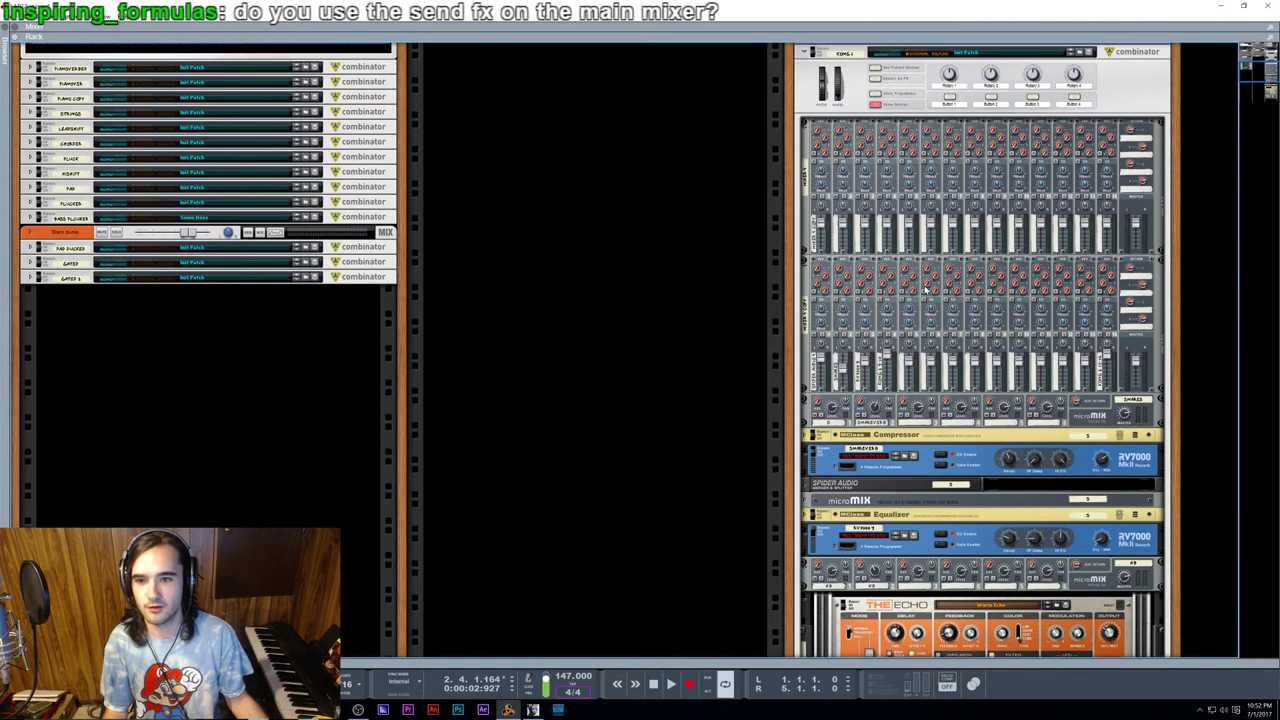
scroll(836, 219, "down", 10)
left_click(957, 377)
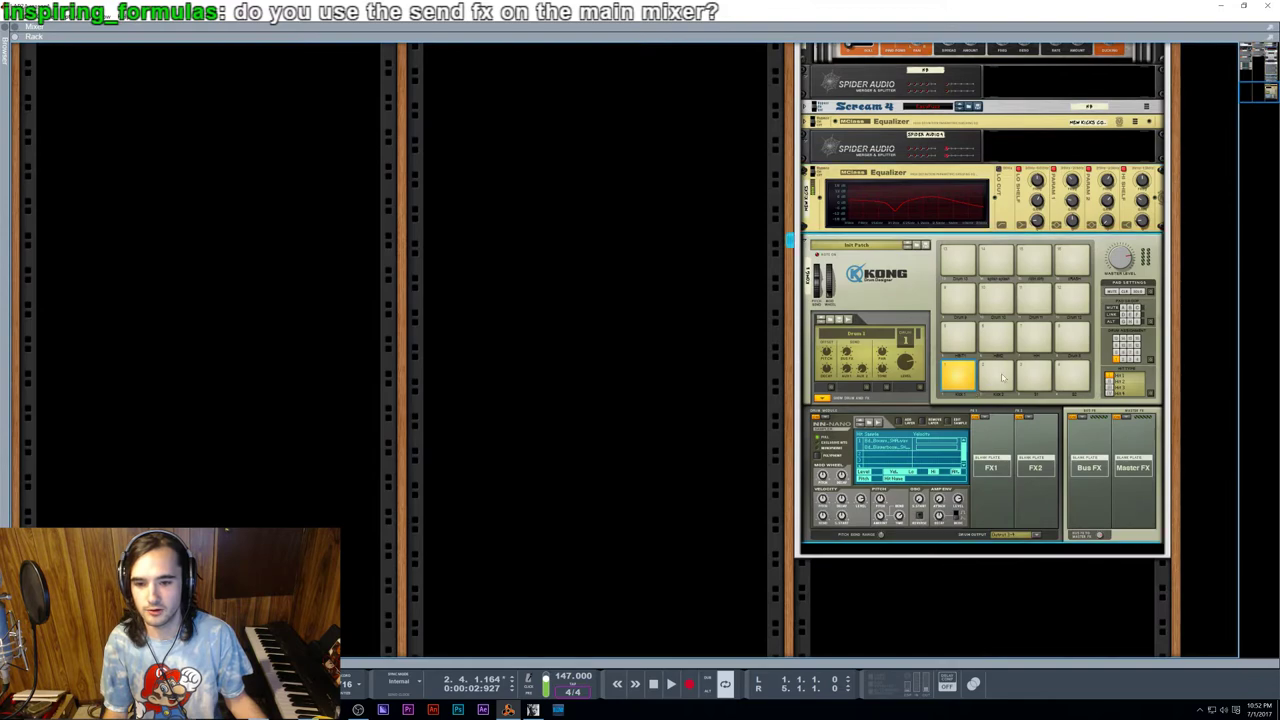
left_click(996, 377)
left_click(1034, 378)
left_click(1069, 379)
left_click(1070, 342)
left_click(1004, 342)
left_click(958, 338)
left_click(997, 302)
left_click(1034, 301)
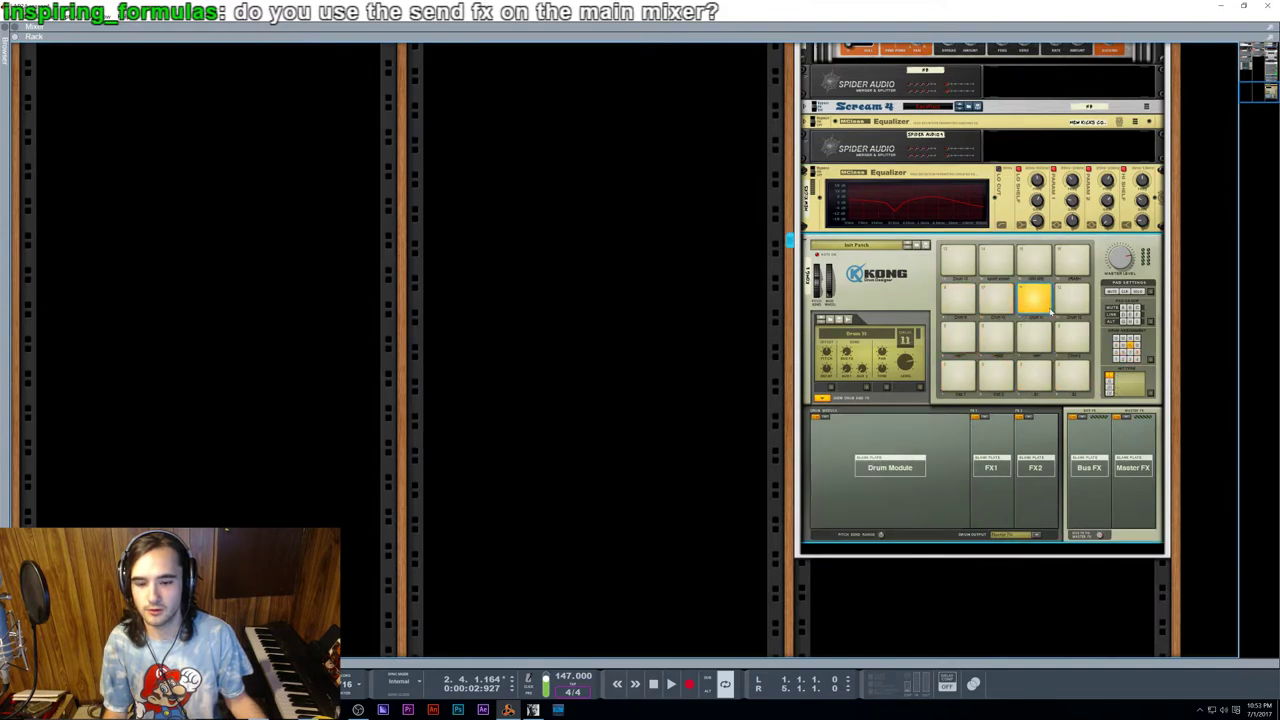
left_click(1070, 299)
left_click(1068, 265)
left_click(957, 262)
Step: Delete the mixers, compressor, reverbs, Echo, EQs and other effect devices above the Kong inside the Kong 1 combinator
scroll(908, 330, "up", 10)
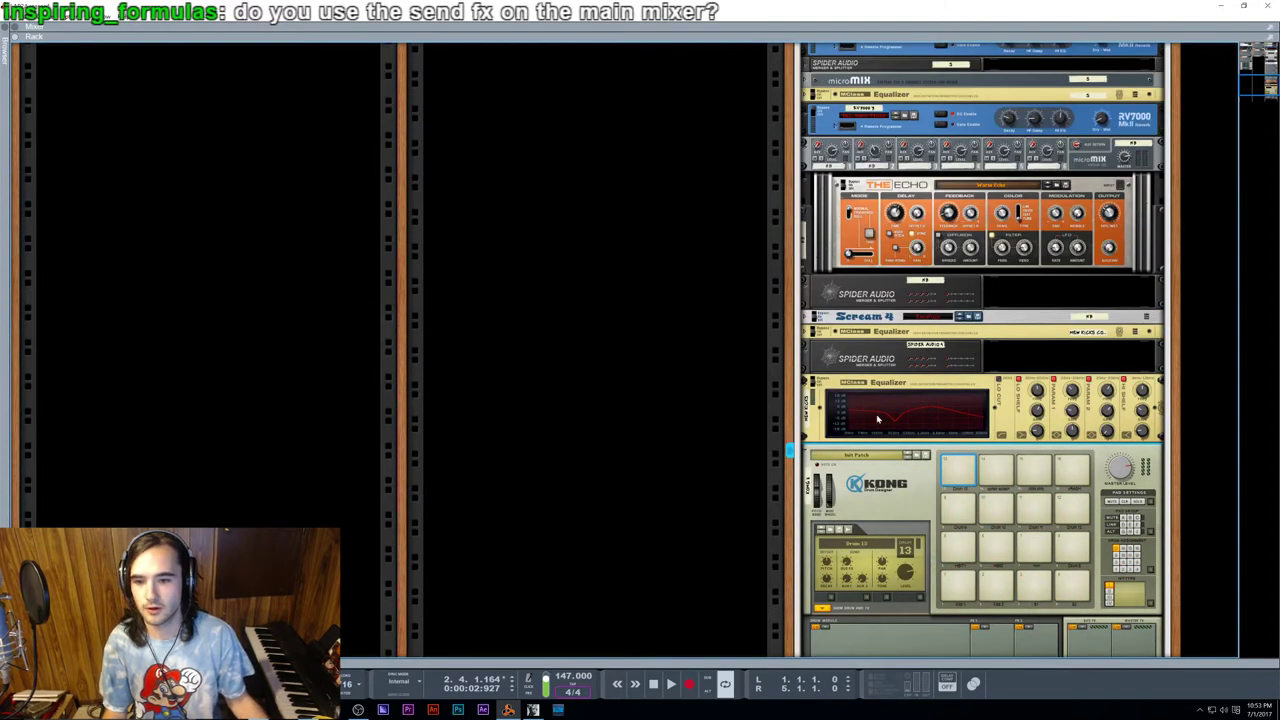
scroll(908, 330, "up", 5)
left_click(815, 358)
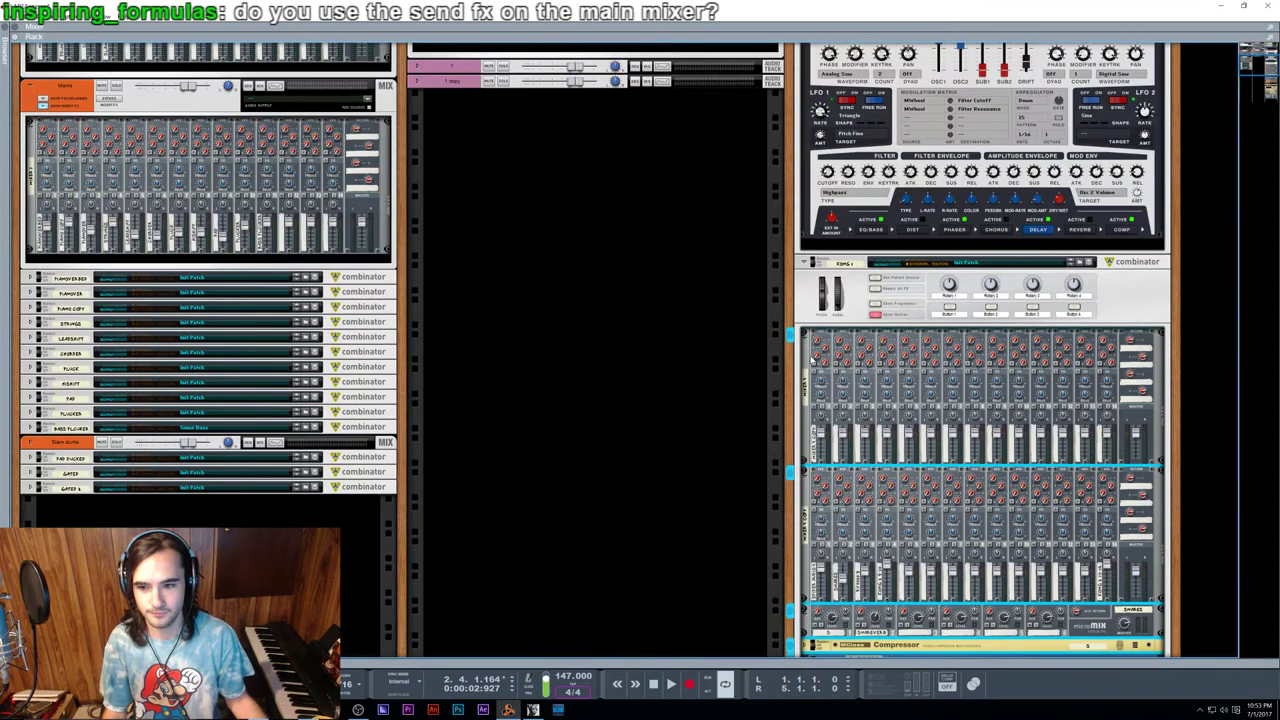
key("Delete")
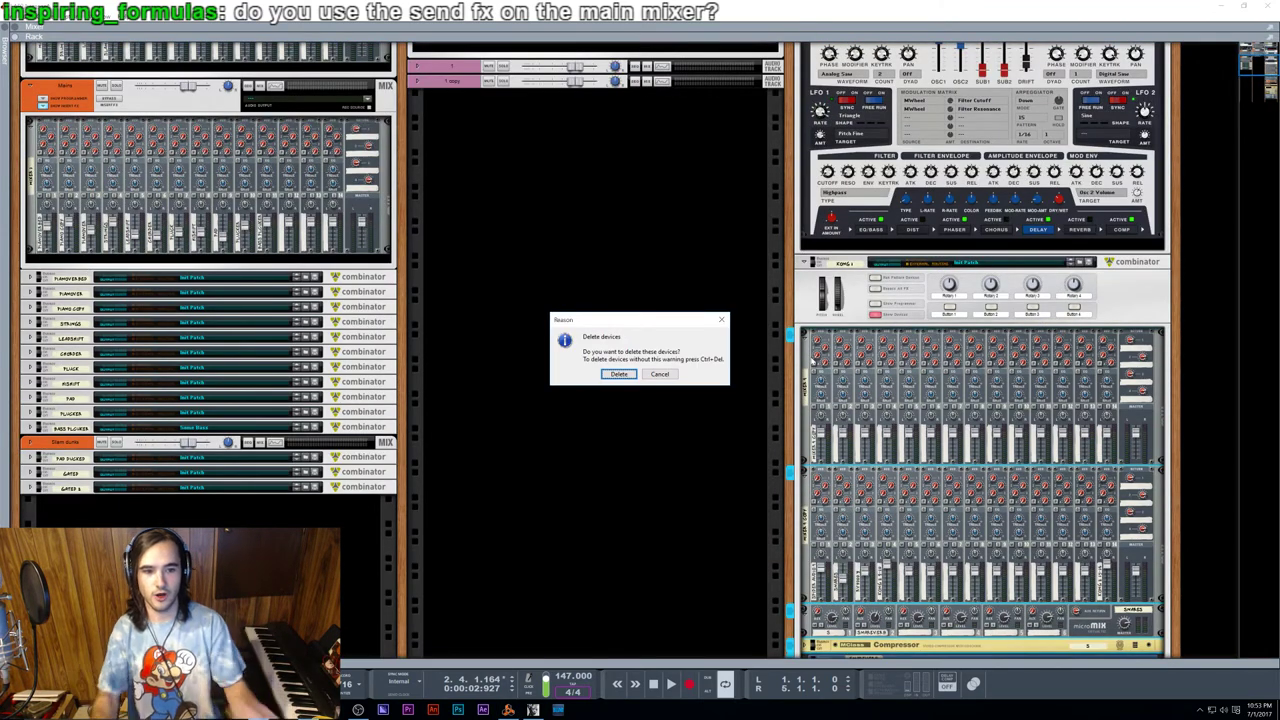
left_click(619, 373)
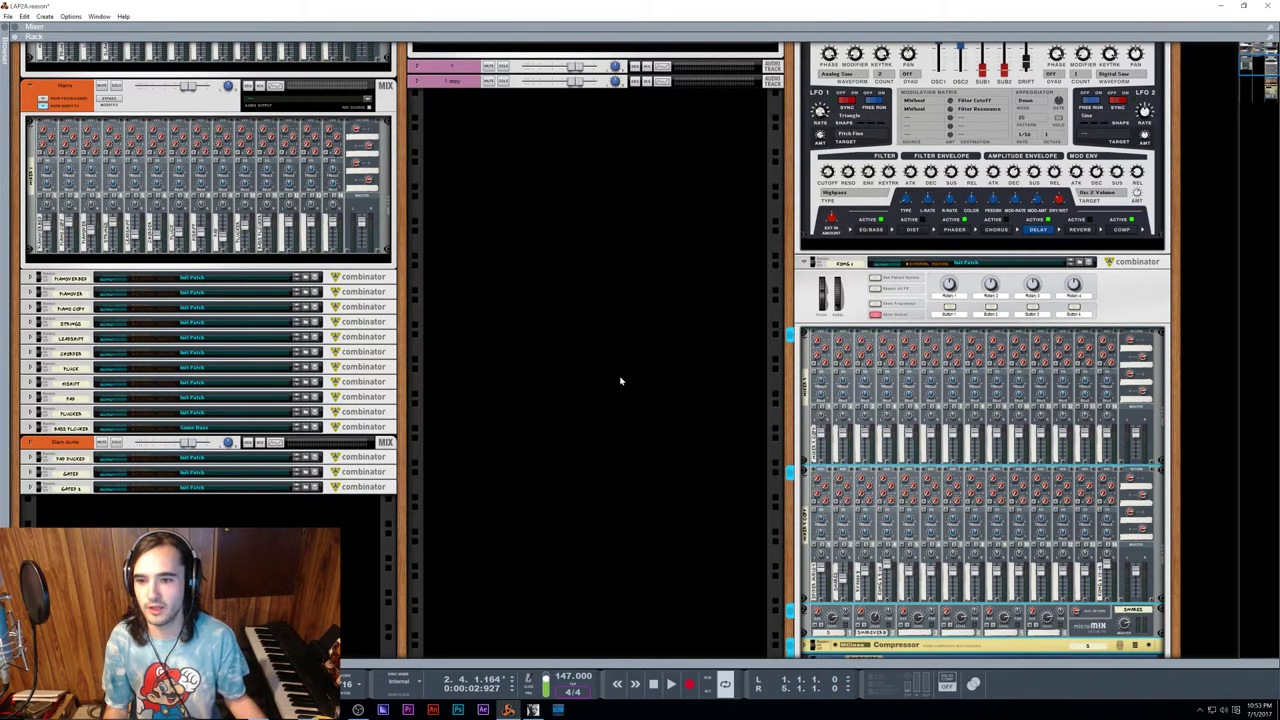
Step: Move the unfolded Kong 1 combinator into a new rack column beside the Gated 3 devices
scroll(777, 349, "up", 5)
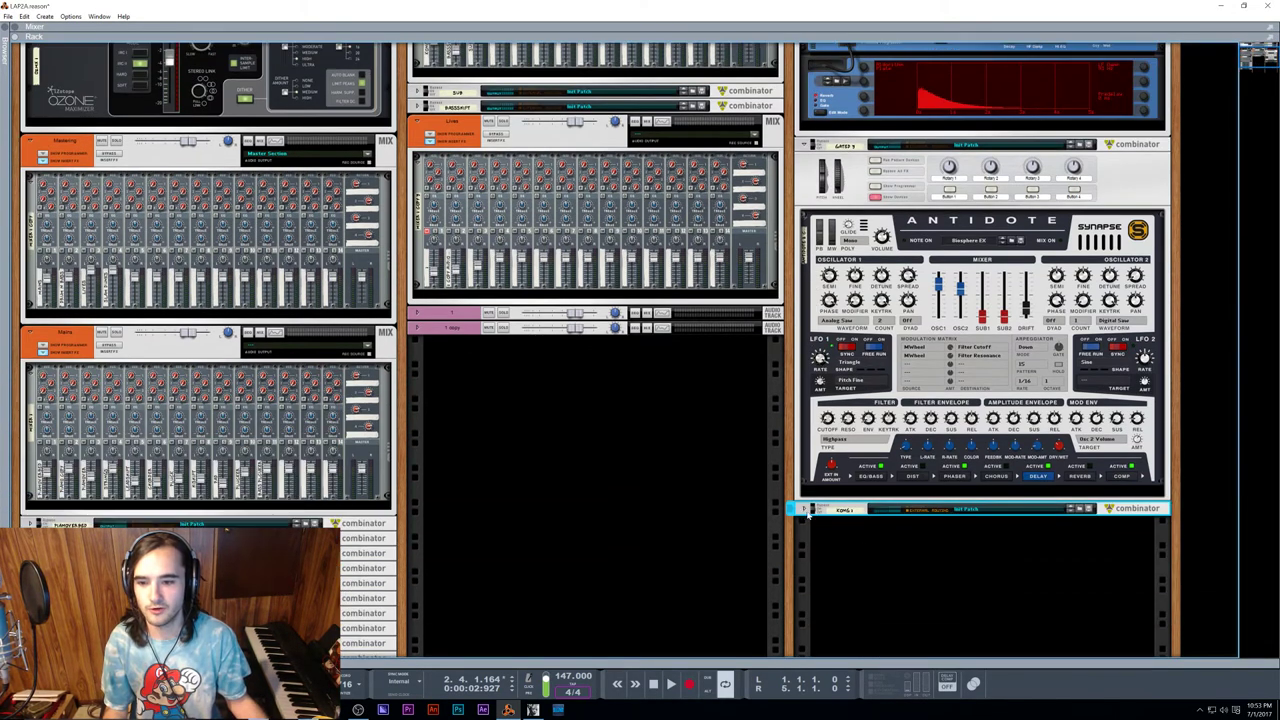
left_click(805, 511)
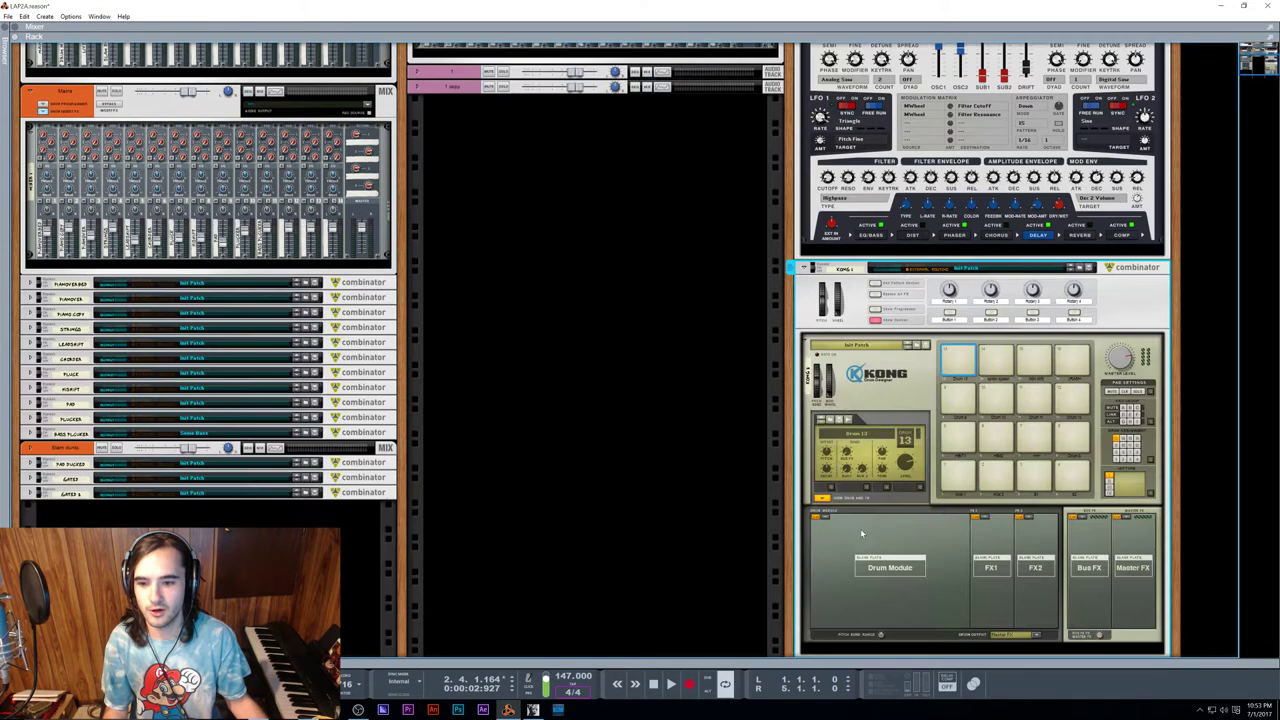
left_click_drag(868, 306, 1168, 286)
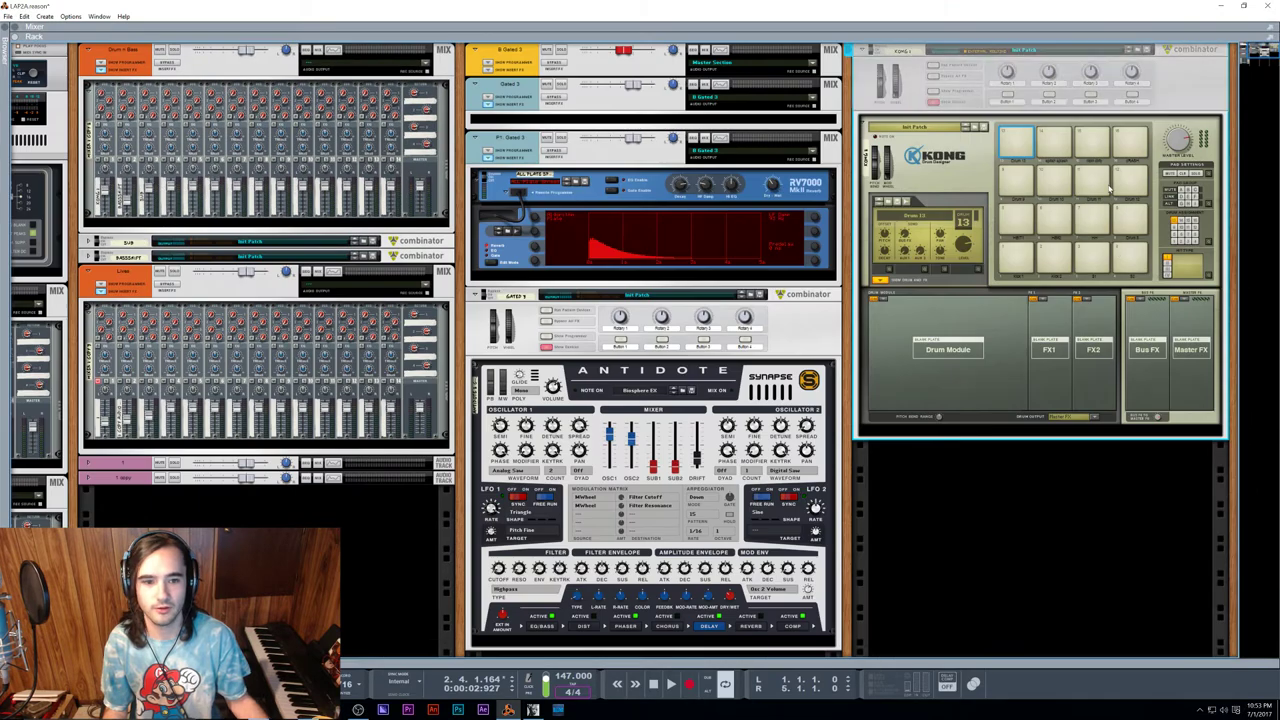
Step: Try to copy the Gated 3 bus, mix and parallel channels into the Kong's rack column
left_click_drag(533, 162, 1040, 438)
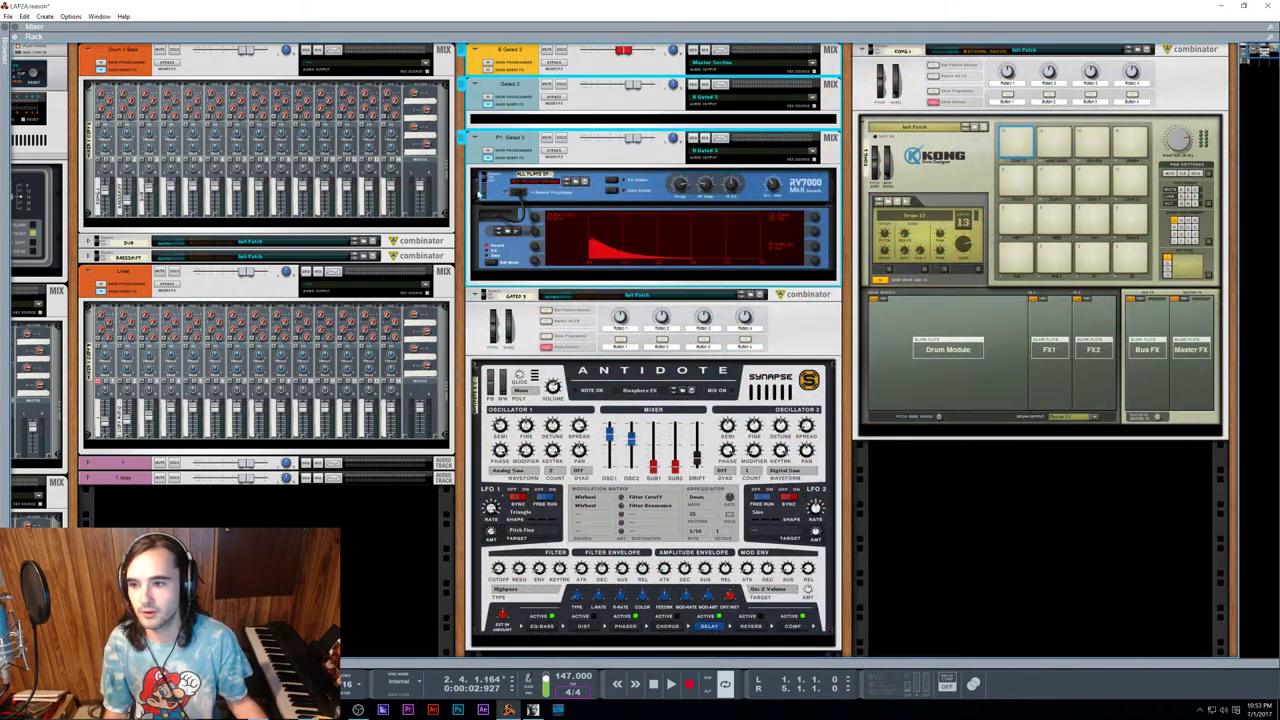
left_click(528, 141)
left_click(523, 88, "shift")
left_click(524, 63, "shift")
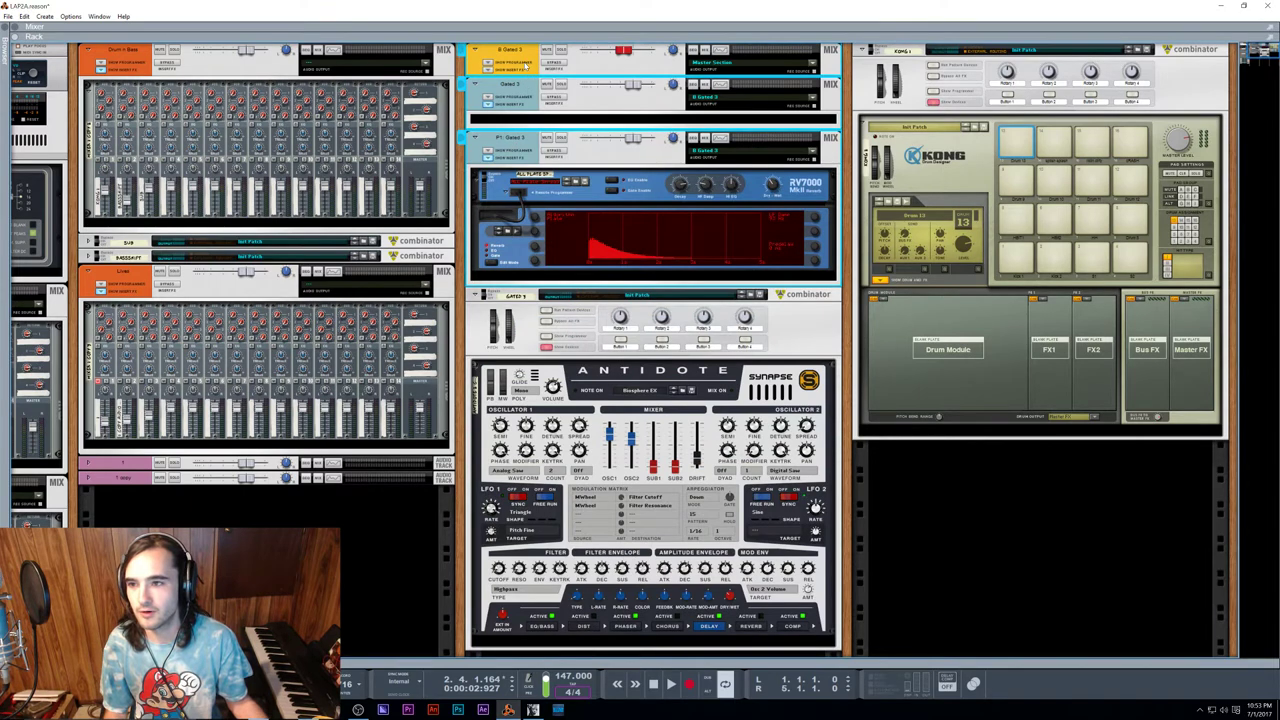
left_click_drag(519, 75, 903, 48)
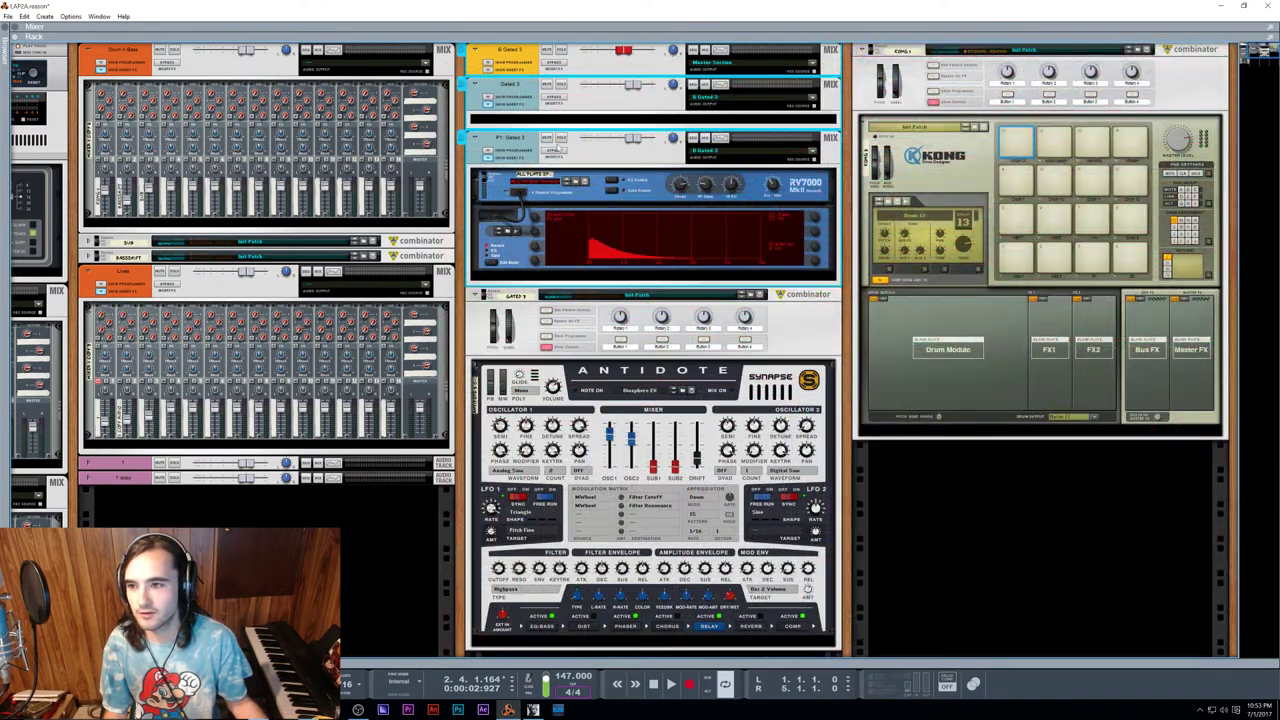
left_click(587, 164)
Step: Duplicate the Gated 3 bus, mix and parallel channels together with their combinator below the Kong 1 combinator
left_click(525, 316)
left_click(524, 68, "shift")
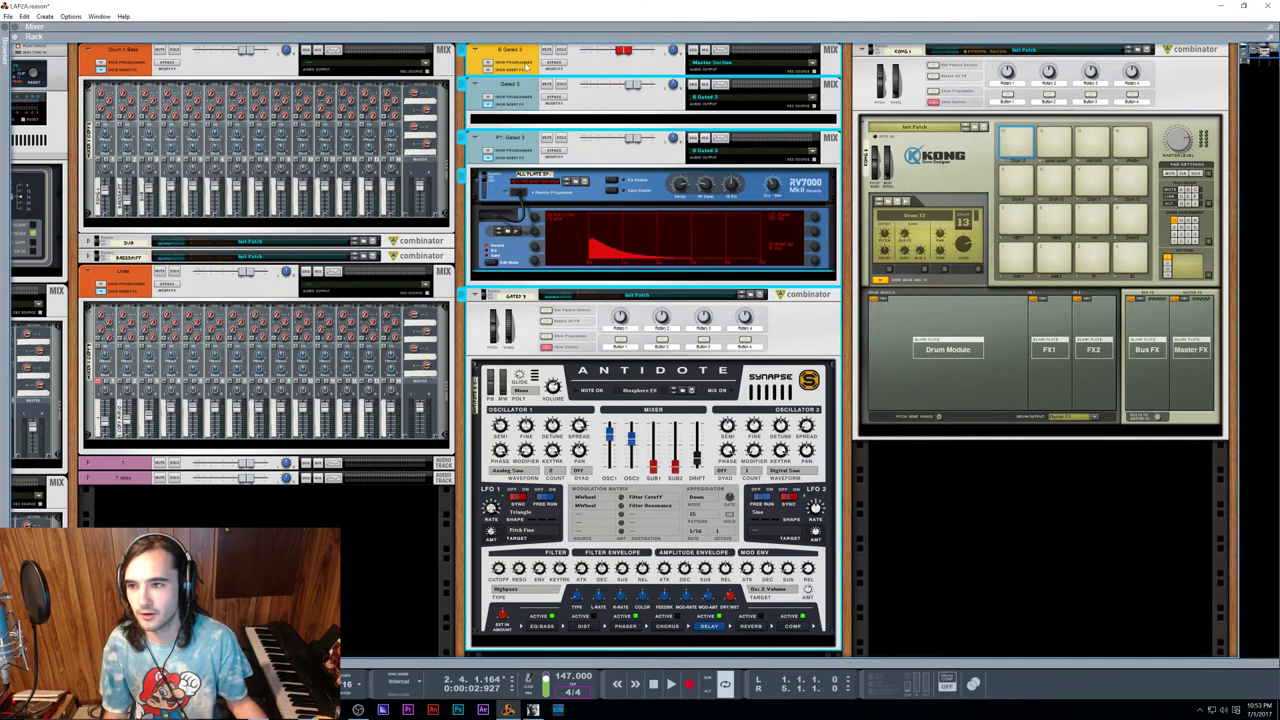
left_click_drag(524, 68, 1003, 507)
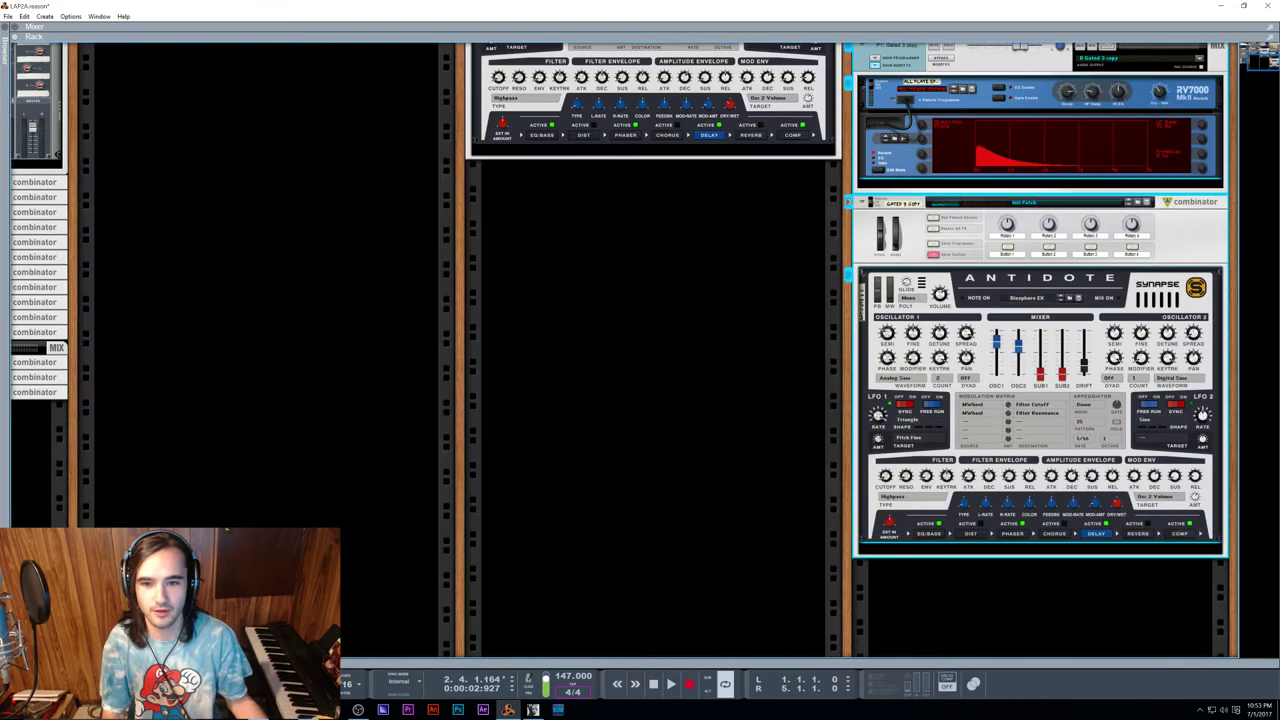
Step: Delete only the copied Gated 3 combinator from its device group, keeping the duplicated channels
left_click(1179, 224)
key("Delete")
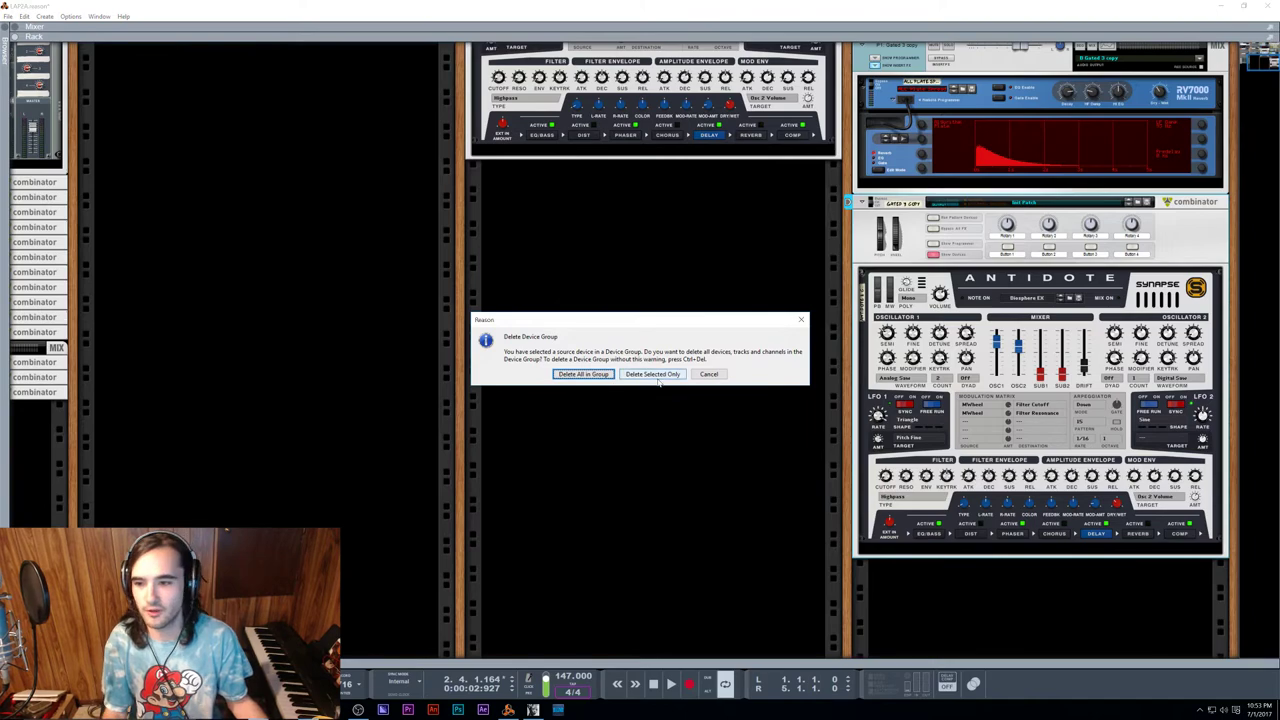
left_click(660, 376)
scroll(966, 289, "down", 2)
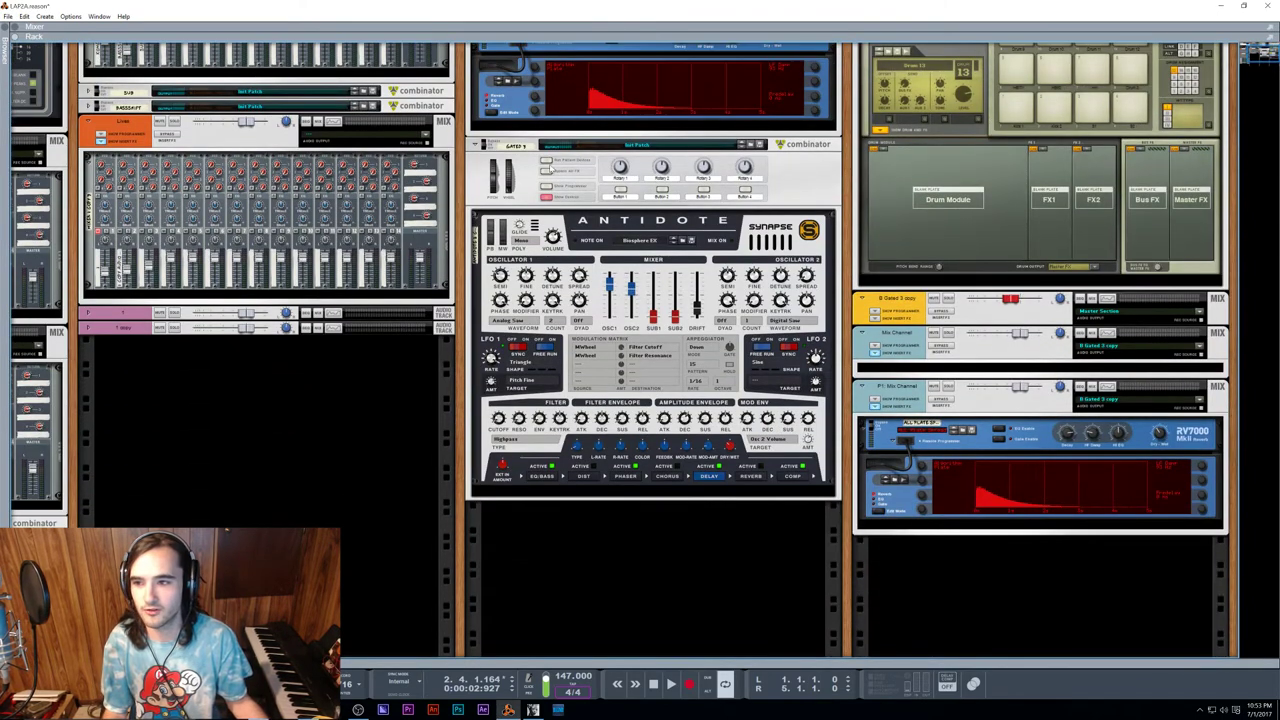
left_click(548, 170)
Step: Delete the copied B Gated 3 bus channel, and undo the deletion
left_click(975, 320)
key("Delete")
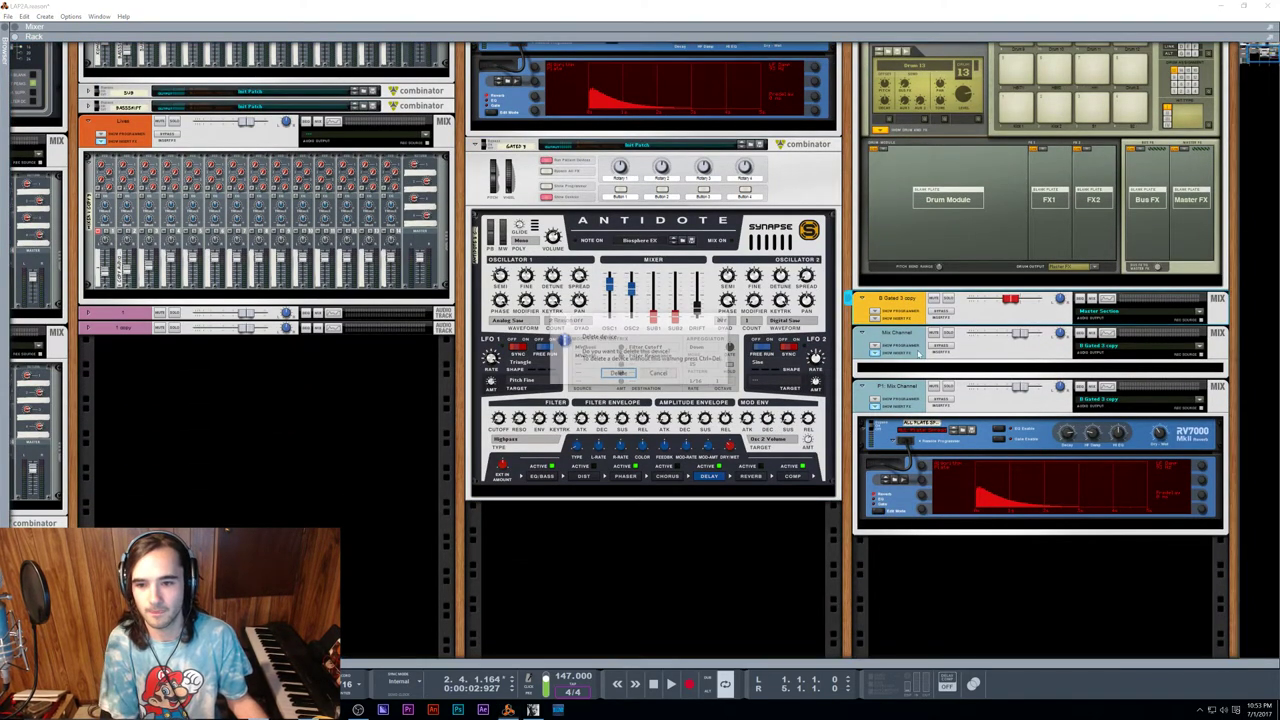
key("Return")
key("ctrl+z")
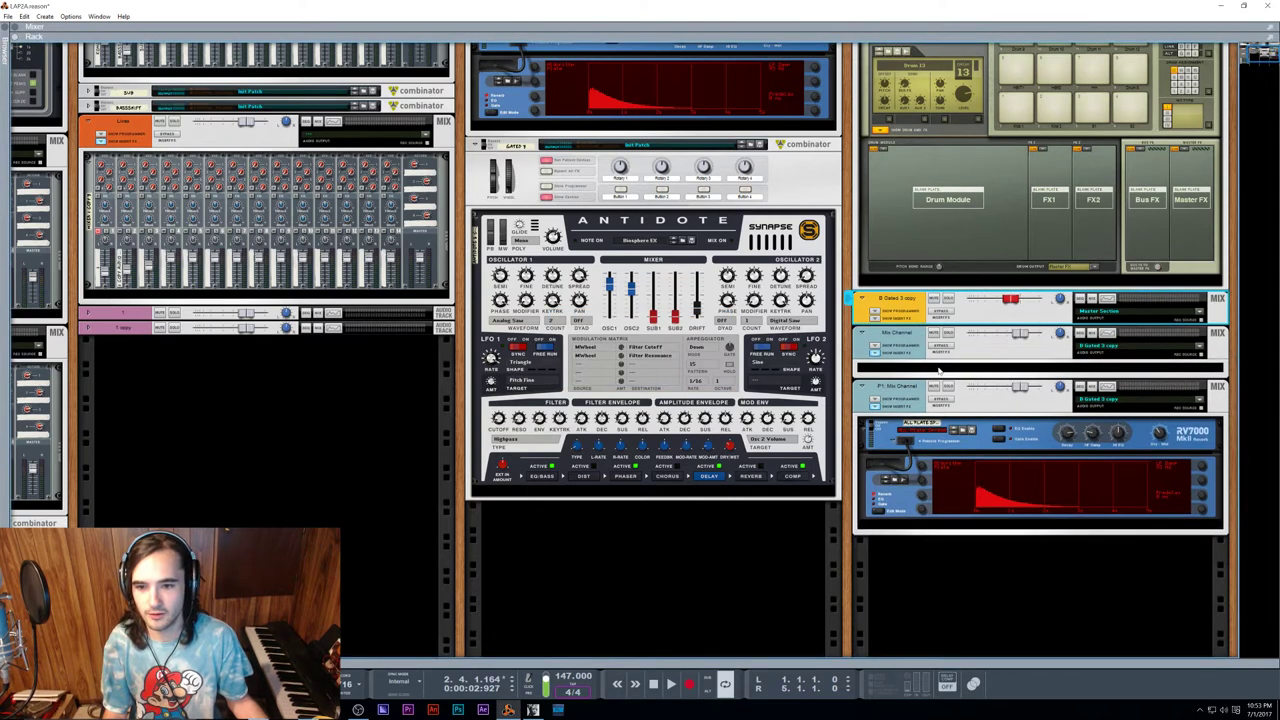
Step: Delete the RV7000 reverb from the copied P1 parallel channel
left_click(913, 397)
key("Delete")
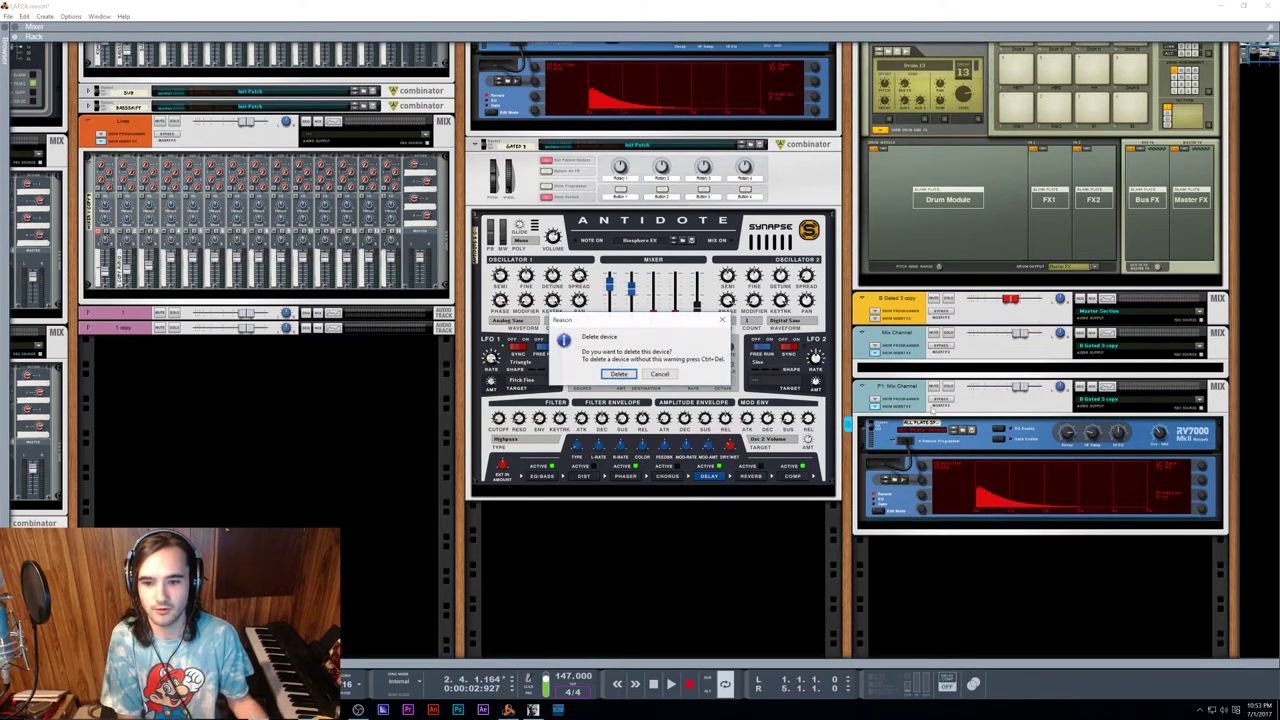
left_click(631, 377)
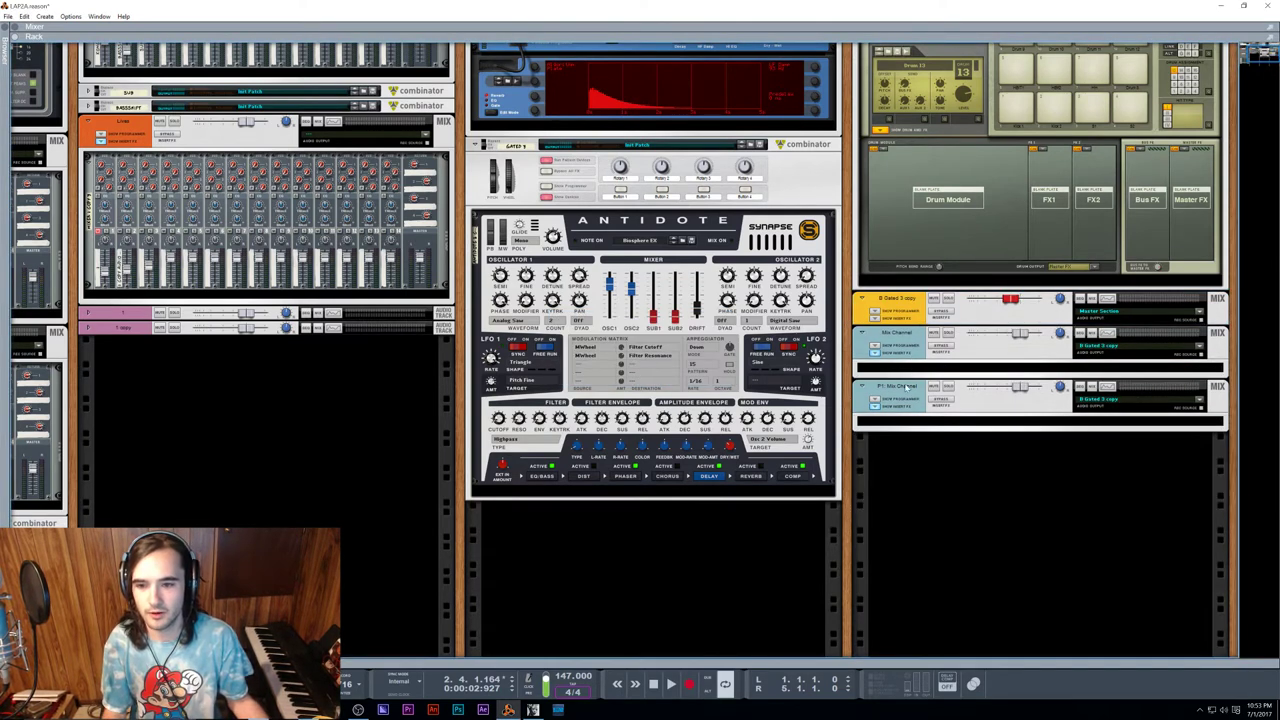
Step: Move the copied bus, mix and parallel channels above the Kong 1 combinator in the same rack column
left_click(907, 387)
left_click(908, 310, "shift")
left_click_drag(908, 310, 922, 67)
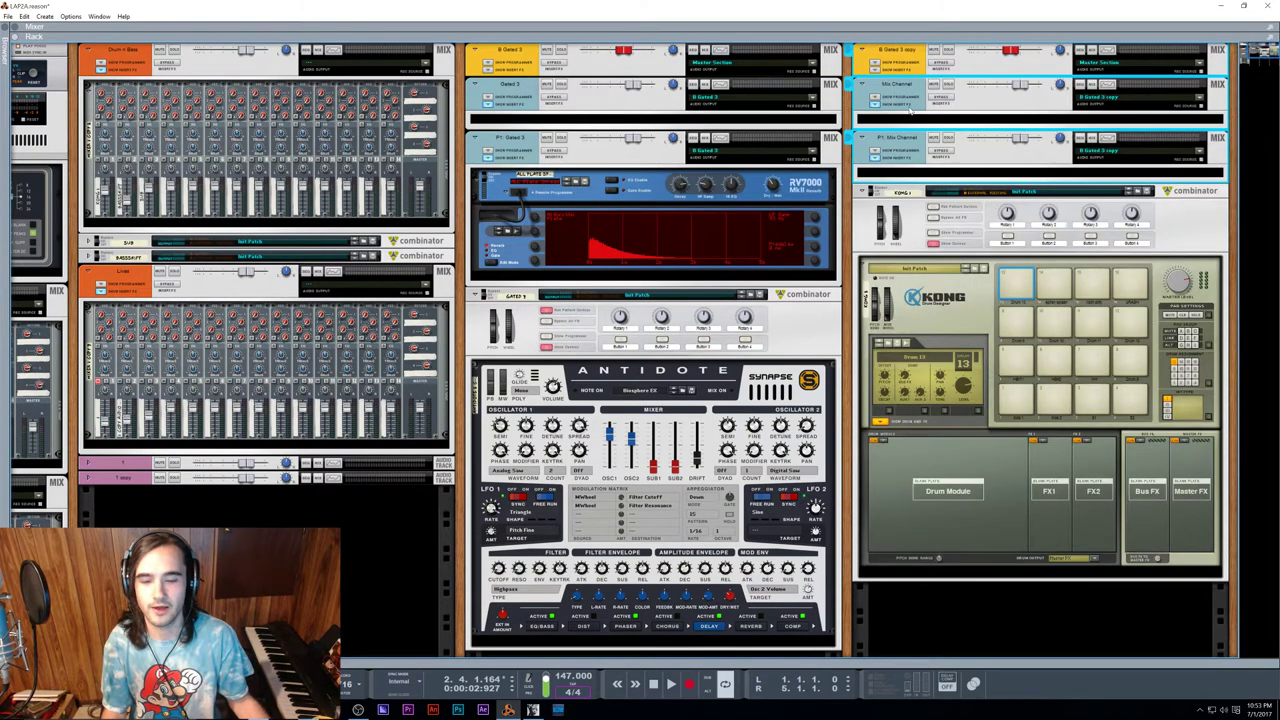
Step: Duplicate the mix and P1 parallel channel pair above the Kong 1 combinator until there are four pairs
left_click(897, 147)
left_click(908, 88)
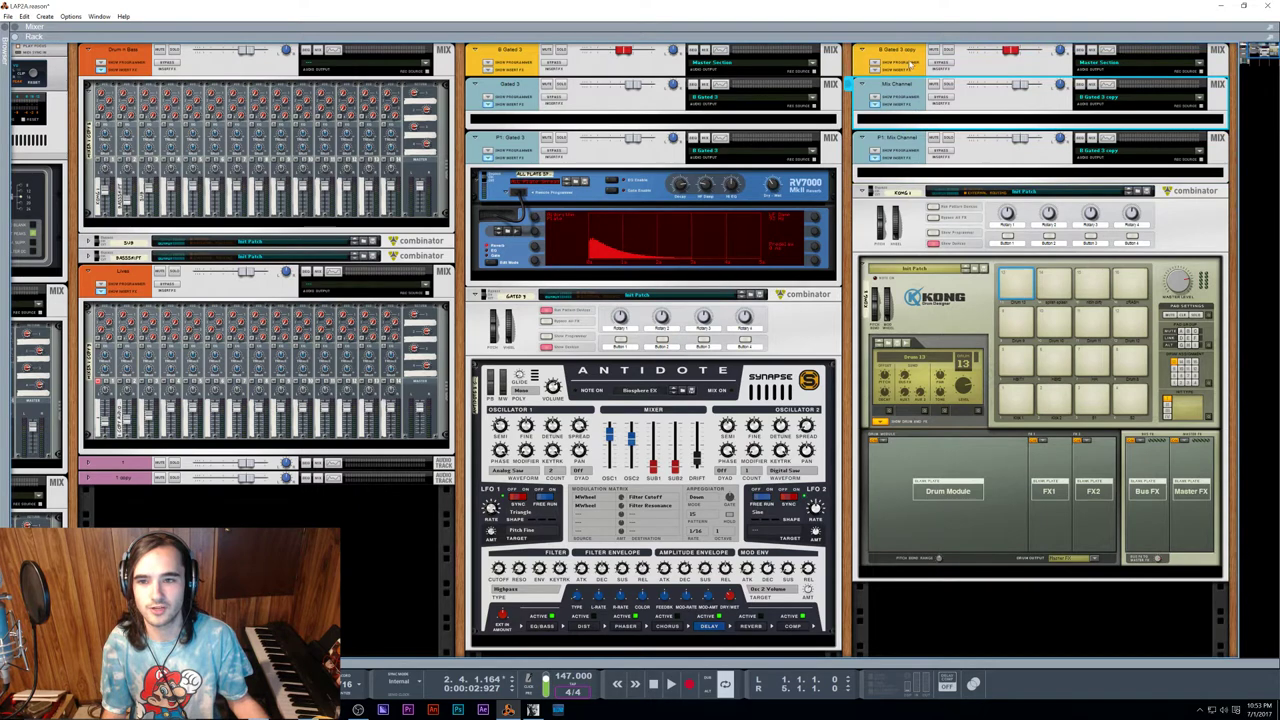
left_click_drag(908, 87, 922, 189)
left_click_drag(1040, 182, 1040, 400)
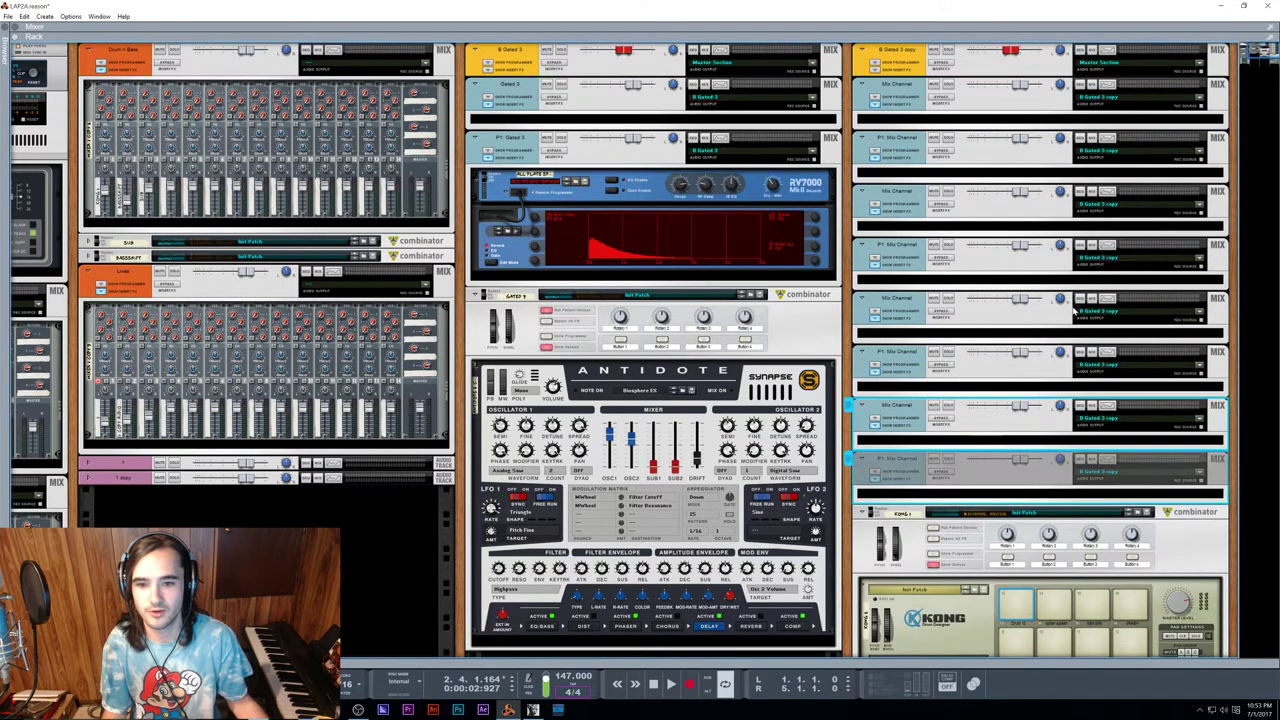
Step: Hide the insert FX sections of the four P1 parallel channels and the three duplicated mix channels
left_click(874, 156)
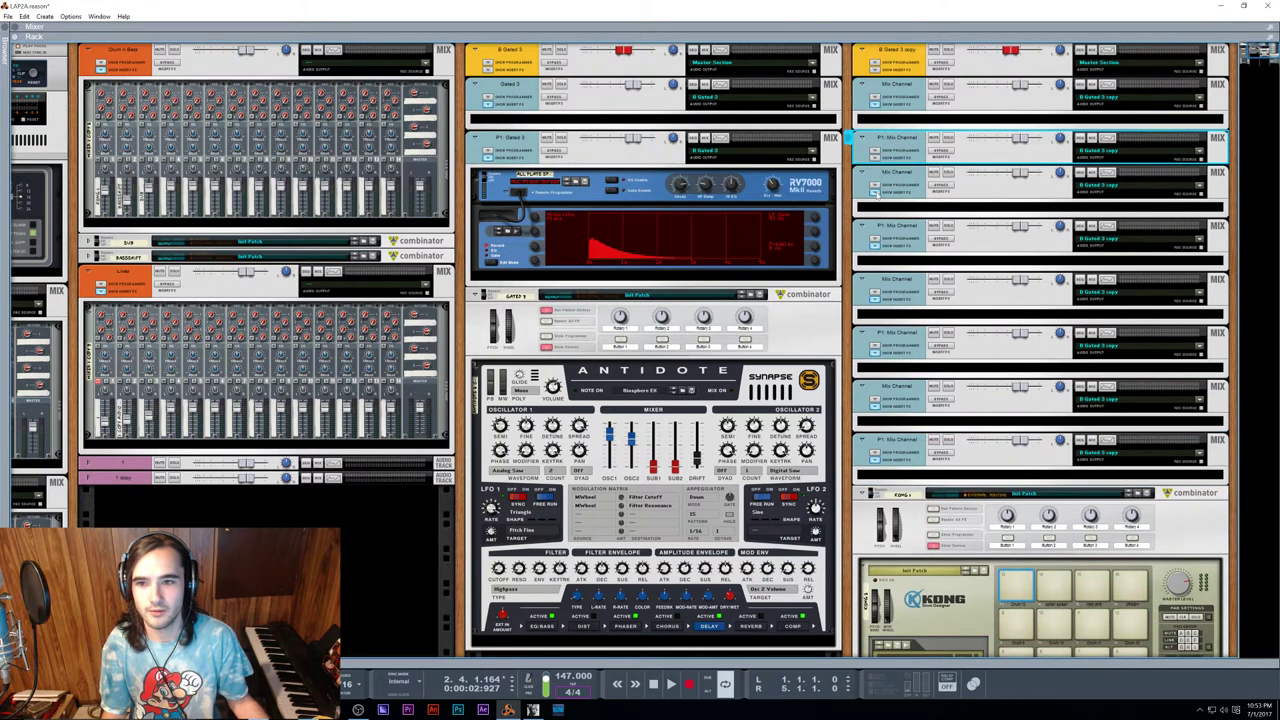
left_click(875, 194)
left_click(876, 228)
left_click(875, 261)
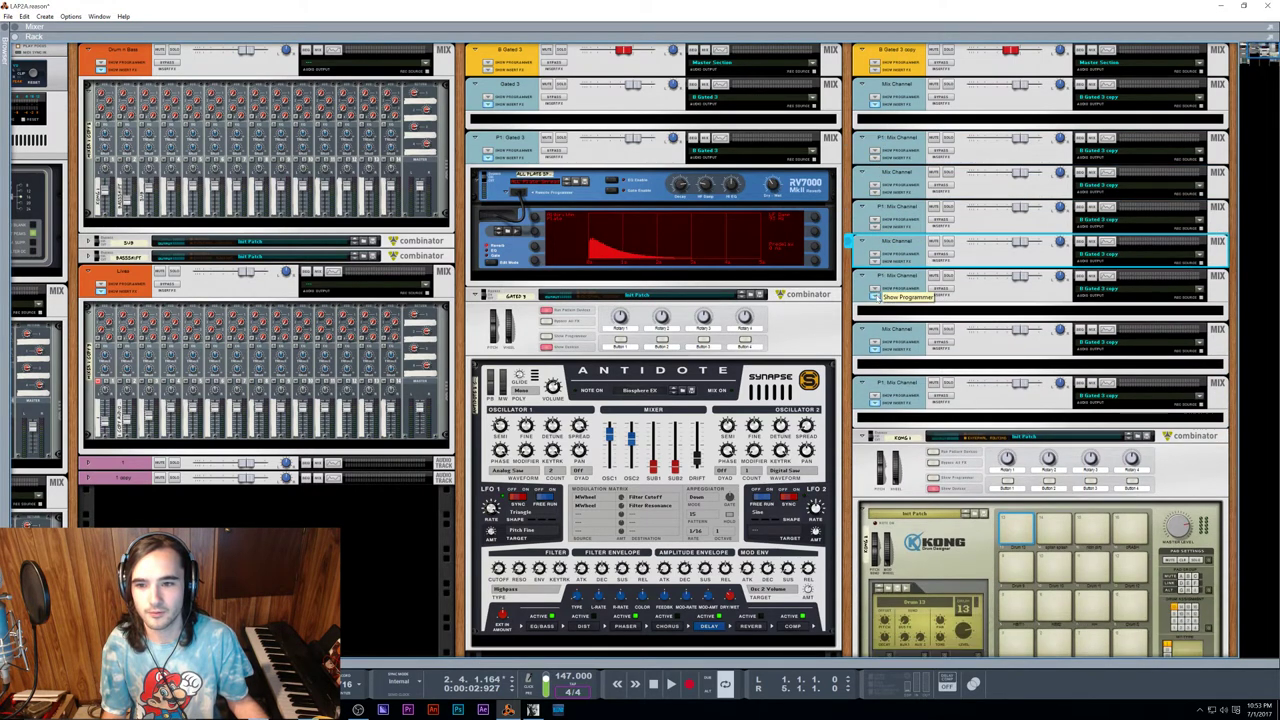
left_click(875, 296)
left_click(875, 330)
left_click(876, 364)
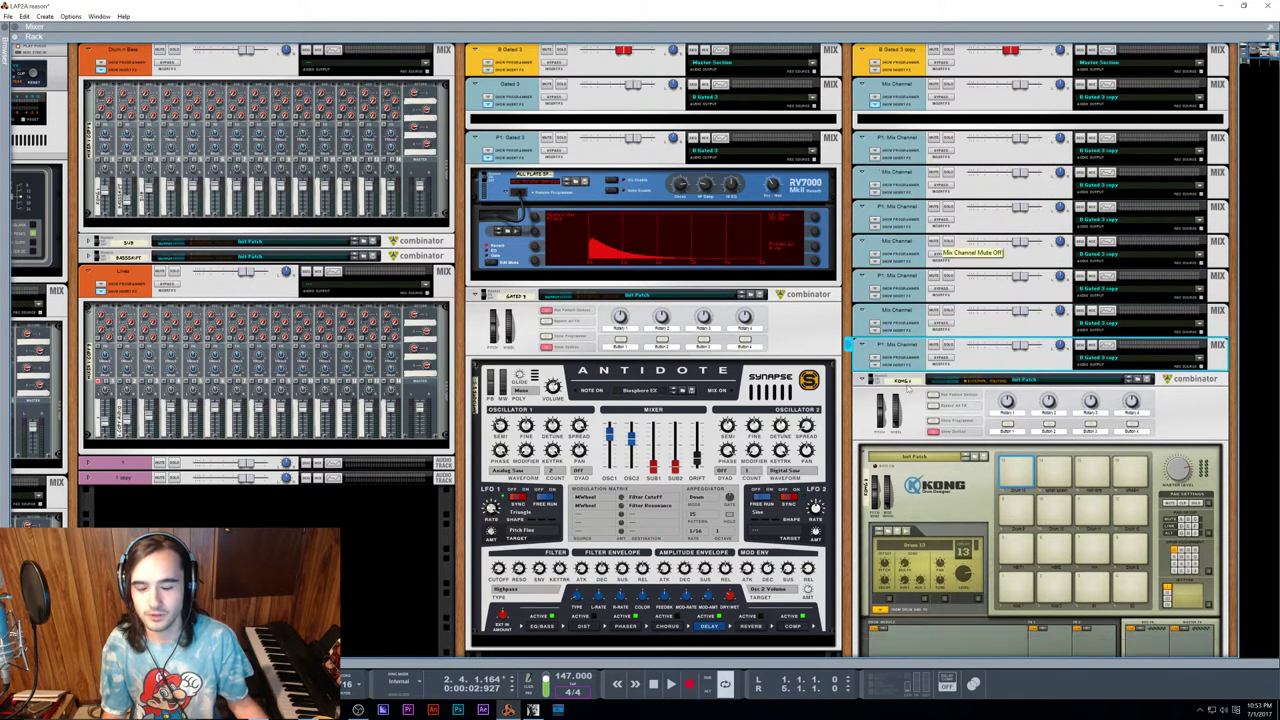
Step: Select the Kong's first pad and choose an output pair for its drum output
scroll(1108, 462, "down", 3)
left_click(1016, 488)
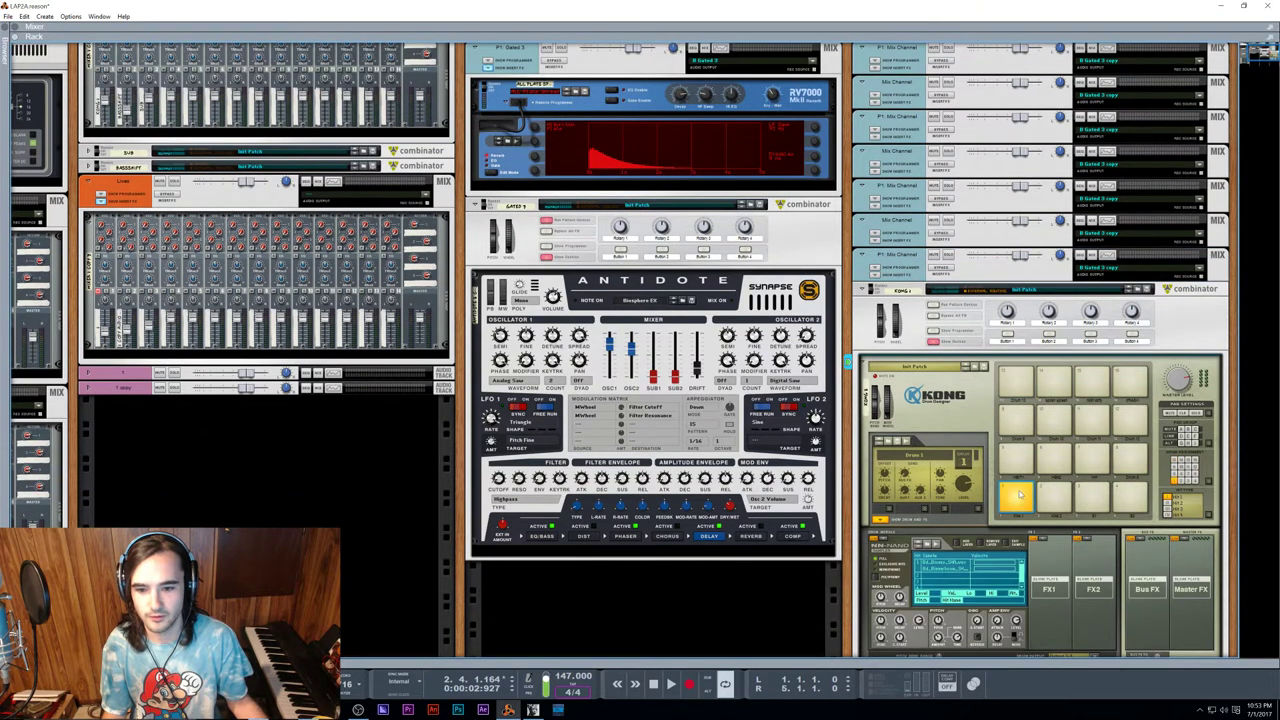
scroll(1058, 488, "down", 4)
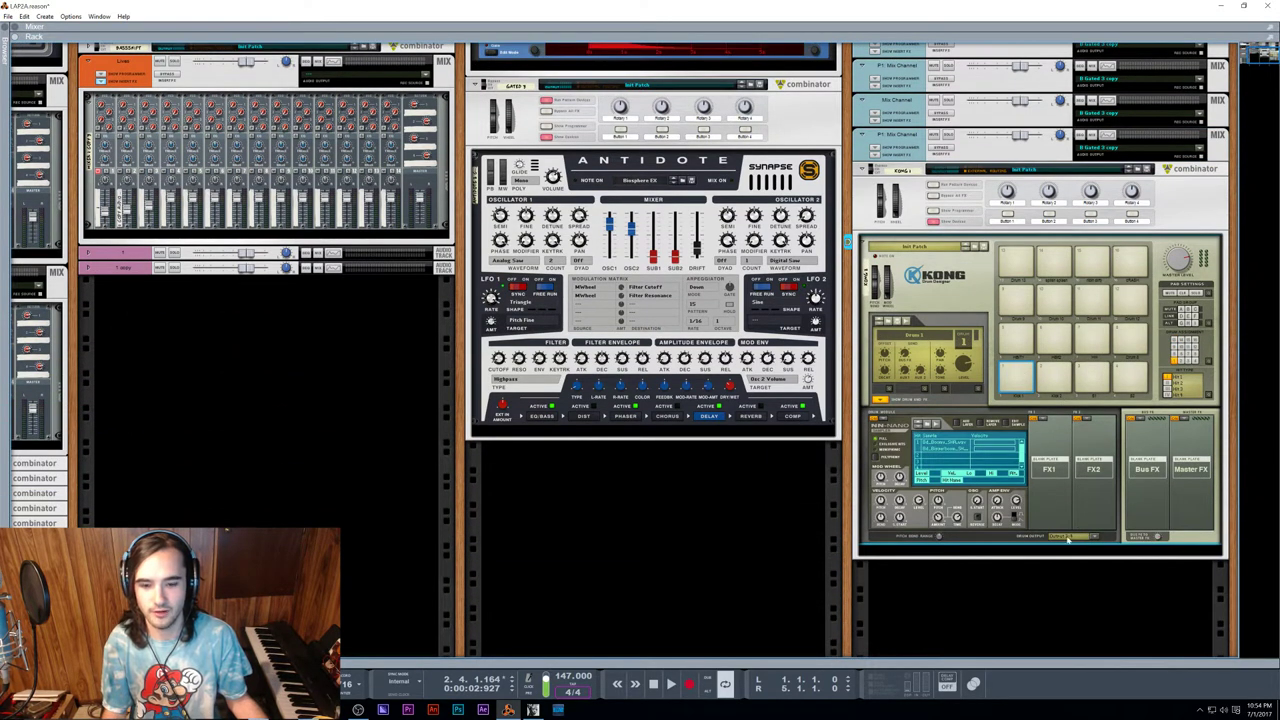
left_click(1058, 538)
left_click(1079, 580)
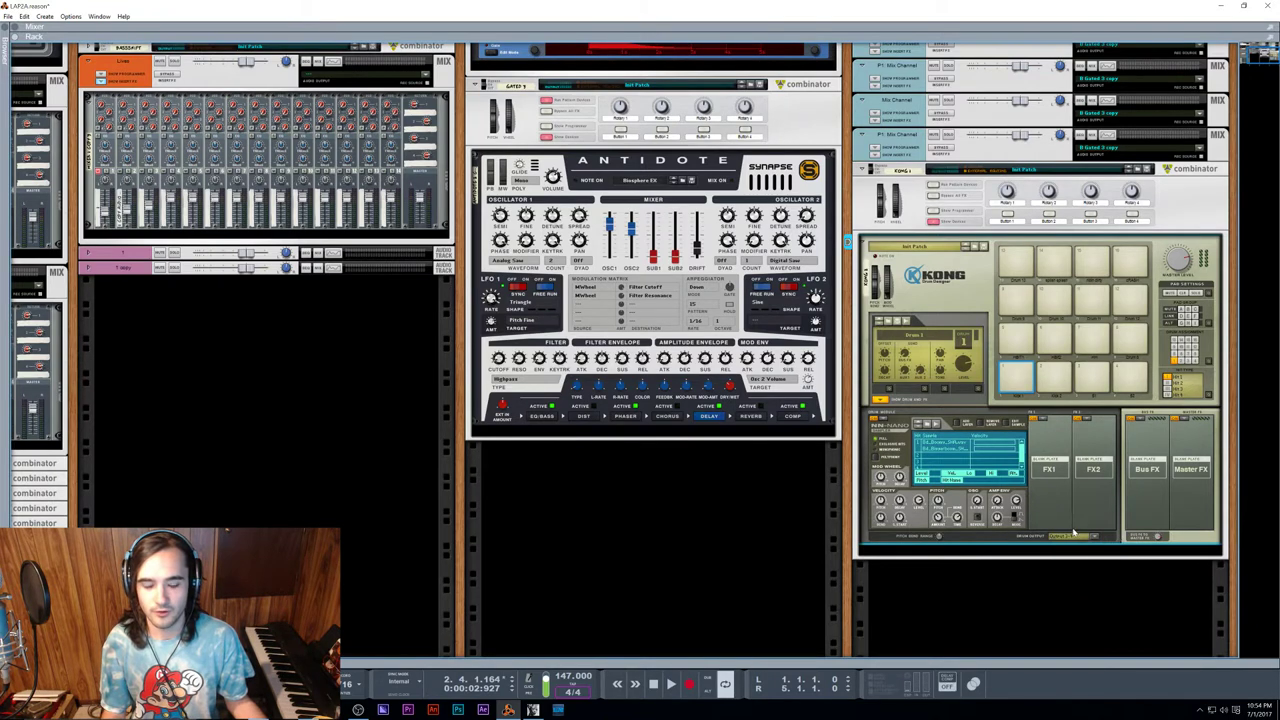
Step: Move the Spider Audio splitter from the compressor's mix channel to just above the Kong 1 combinator
key("Tab")
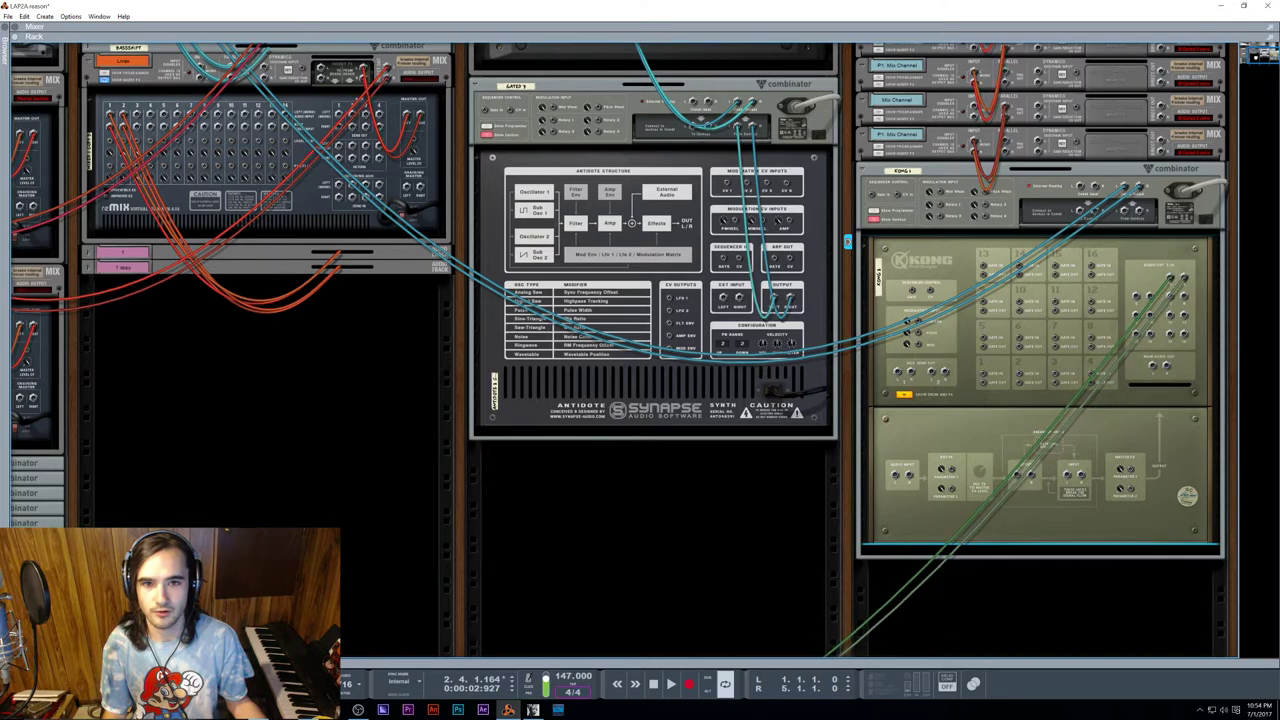
left_click_drag(1264, 55, 1256, 58)
left_click(35, 510)
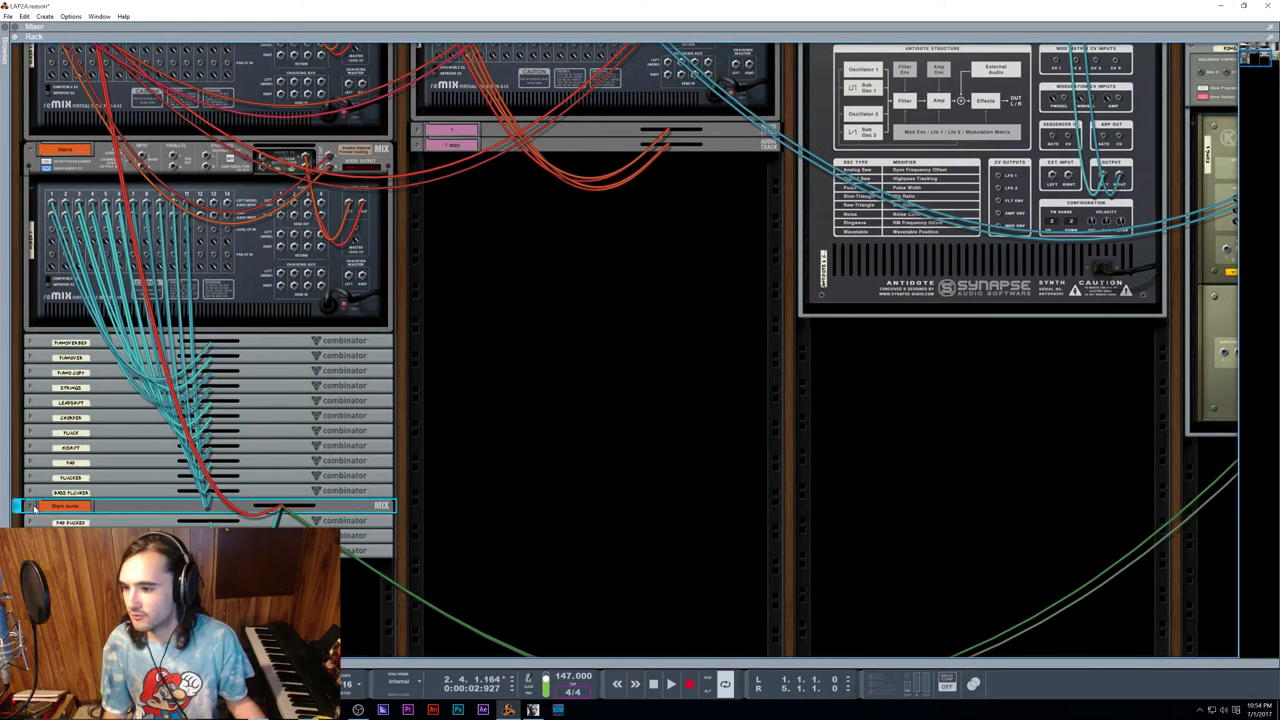
left_click(30, 507)
scroll(60, 470, "down", 2)
scroll(105, 428, "down", 1)
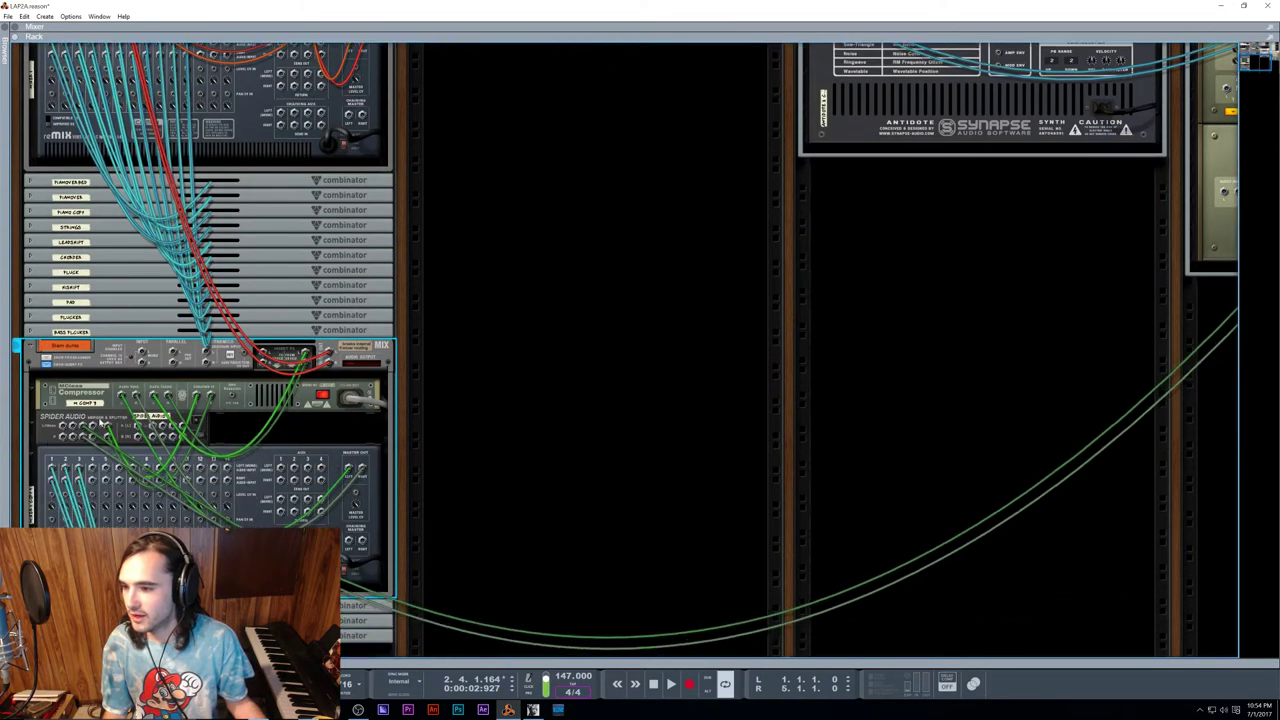
left_click_drag(134, 425, 1262, 312)
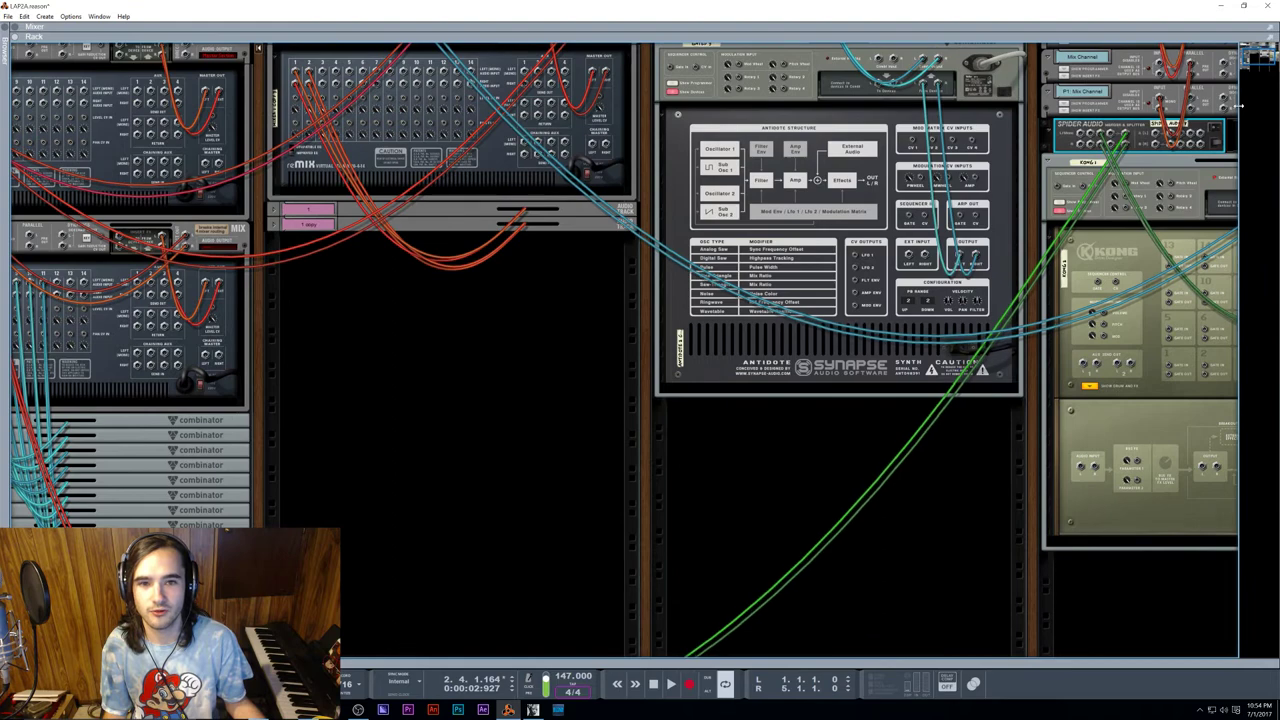
Step: Move the green cables on the Spider Audio to its splitter section so the Kong's drum signal feeds the compressor's sidechain
left_click_drag(1262, 58, 1267, 52)
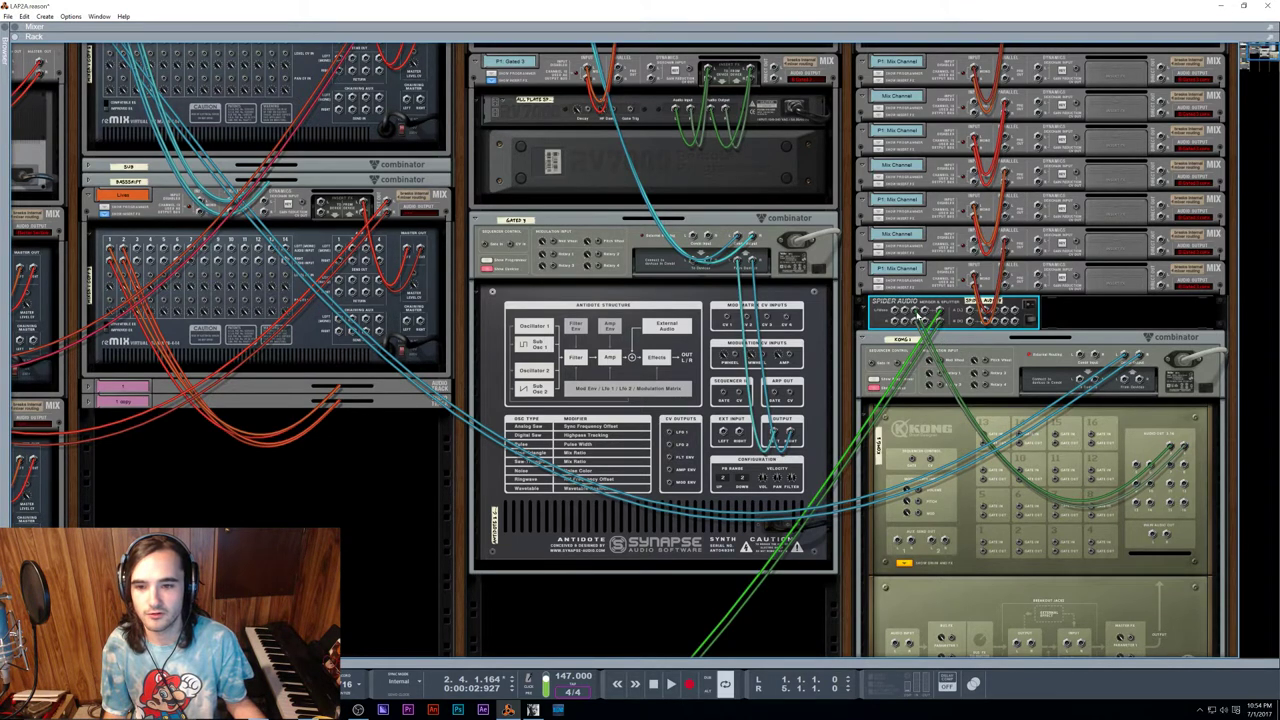
left_click_drag(917, 314, 984, 322)
left_click_drag(375, 418, 673, 424)
scroll(494, 457, "down", 5)
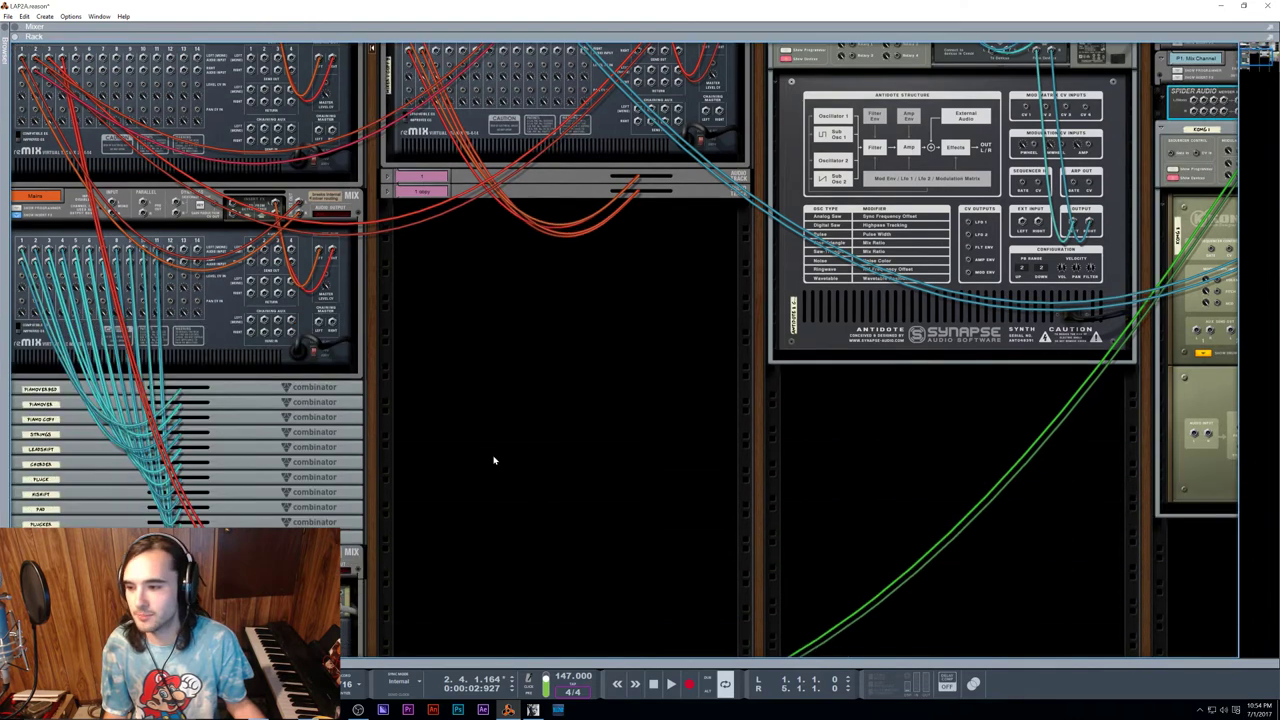
Step: Trace the green sidechain cables between the compressor and the Spider Audio splitter above Kong 1
scroll(444, 477, "left", 1)
scroll(640, 350, "down", 5)
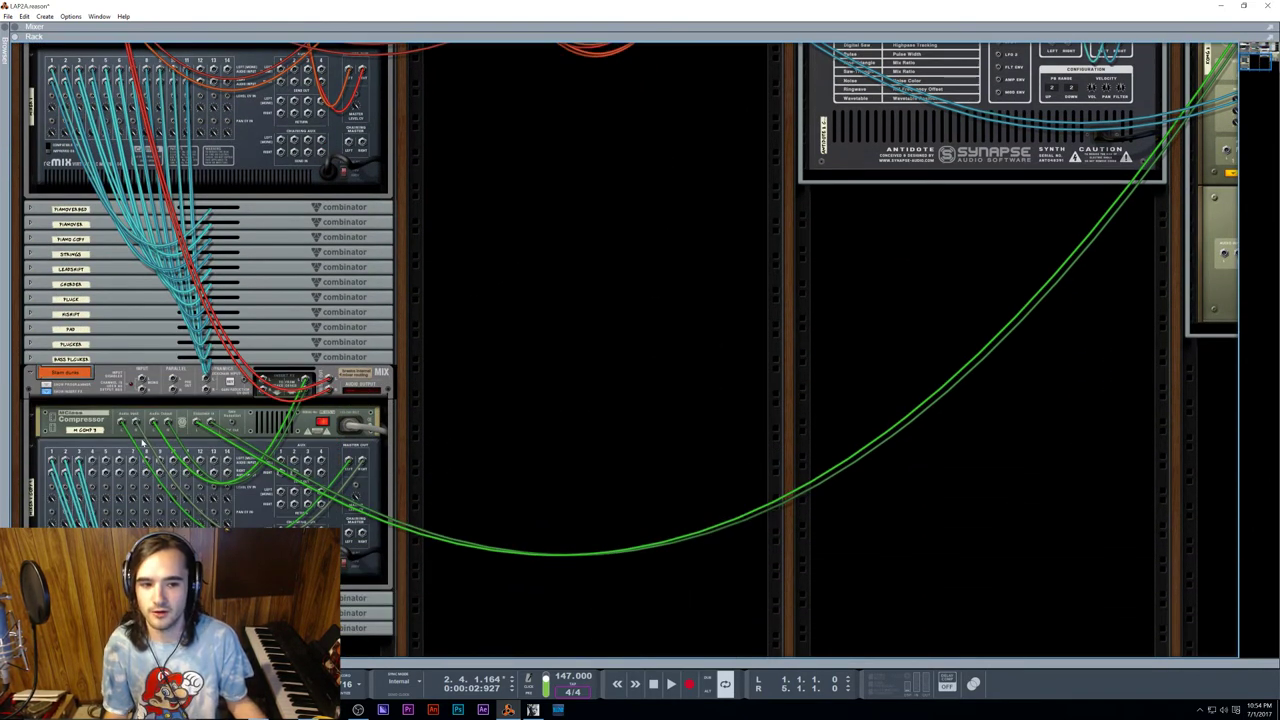
scroll(293, 410, "right", 5)
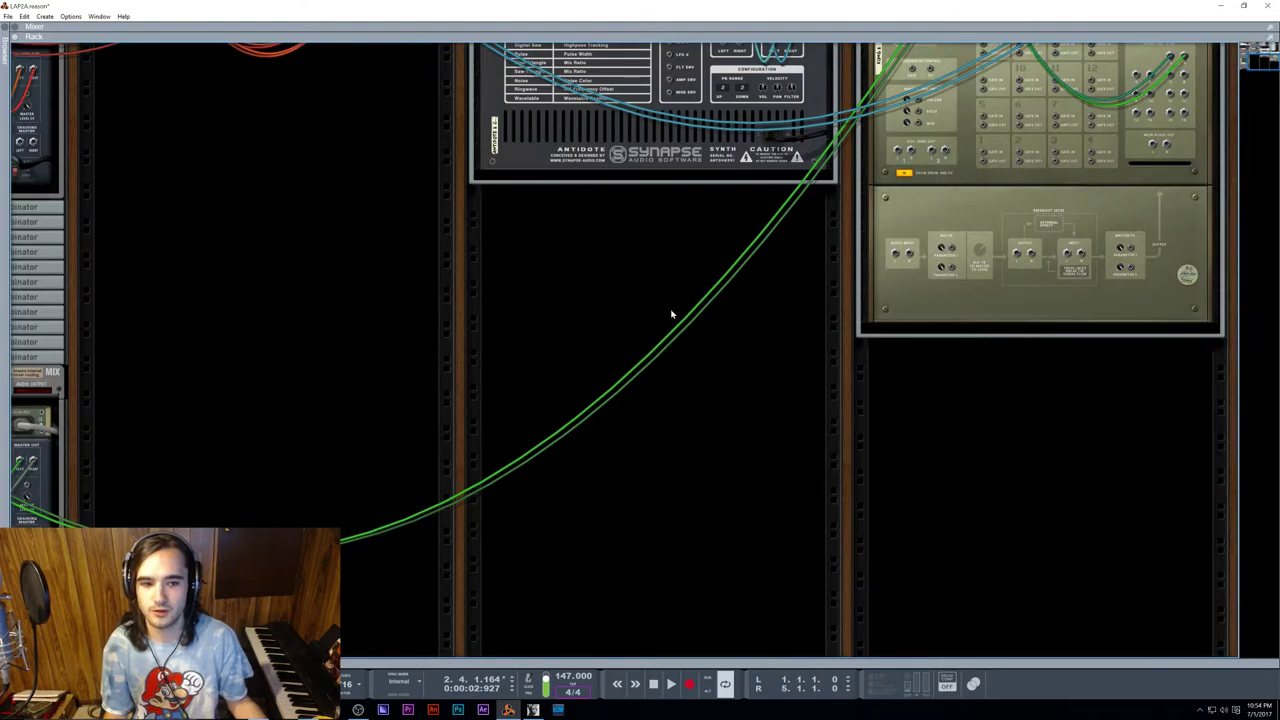
scroll(671, 314, "up", 10)
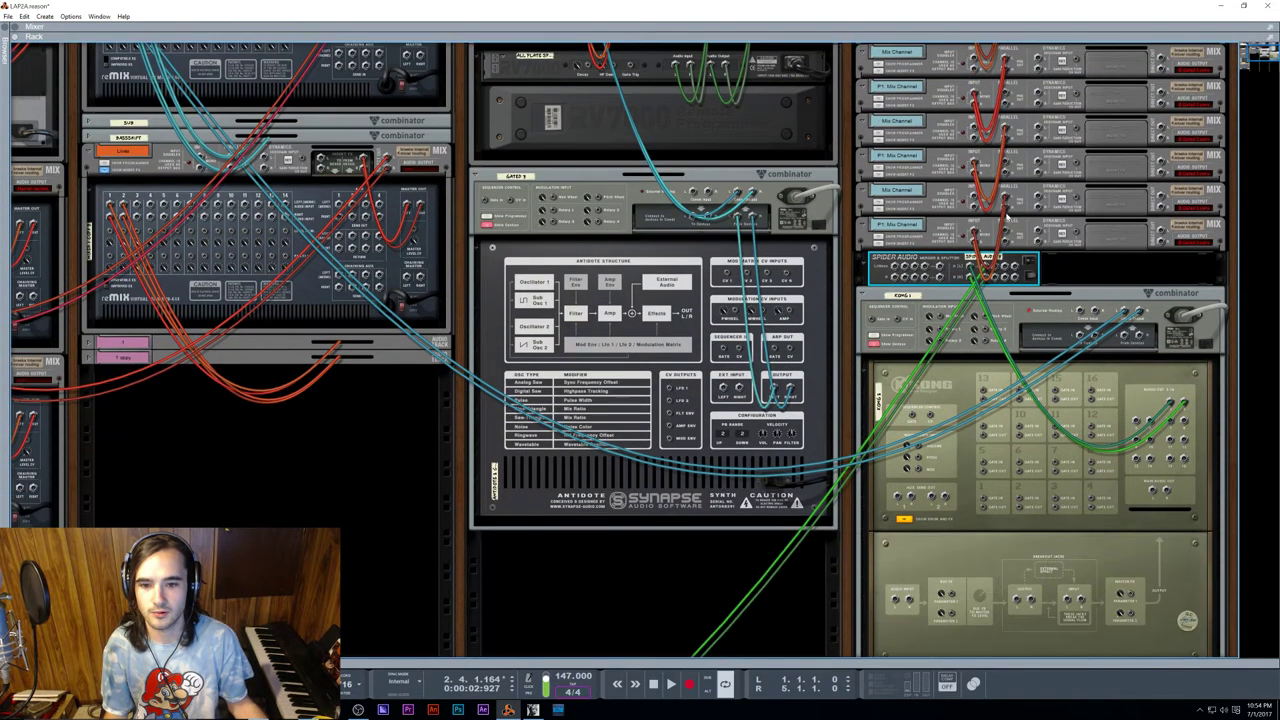
scroll(787, 407, "left", 5)
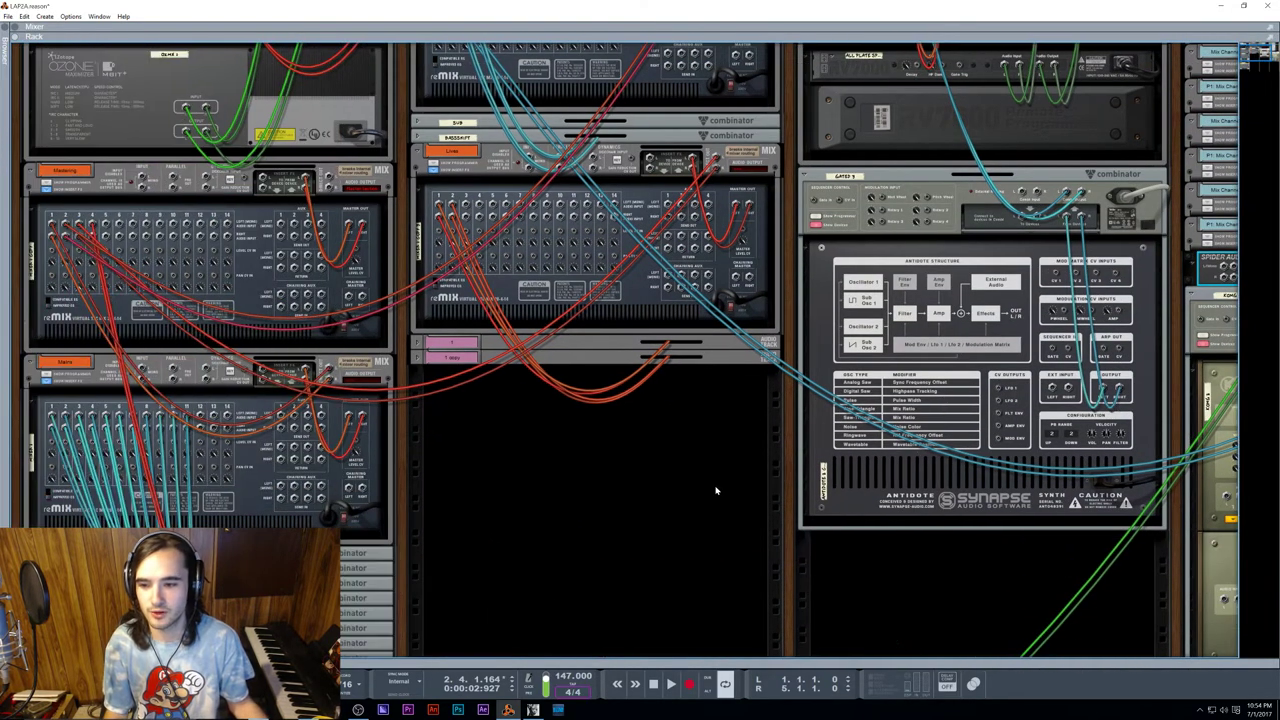
scroll(524, 463, "down", 12)
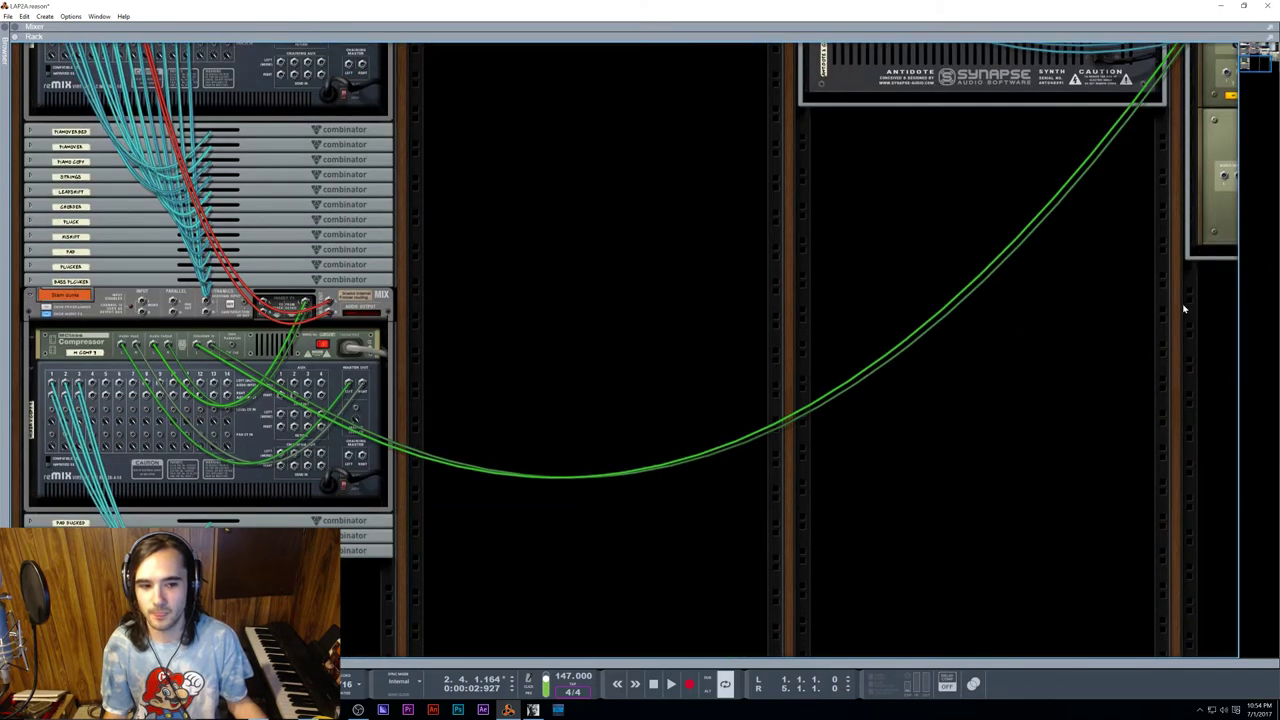
scroll(1183, 309, "right", 5)
Step: Select the Kong's second pad and route its drum output to Output 3–4
key("Tab")
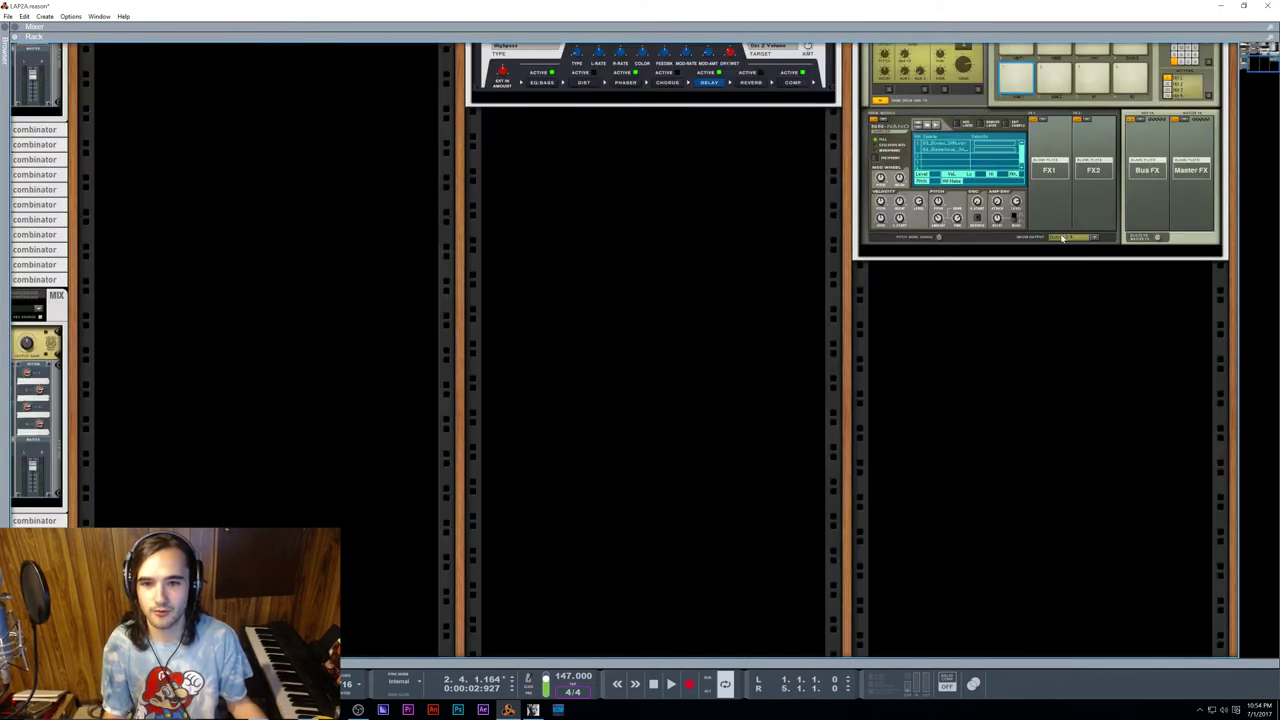
scroll(1040, 300, "up", 7)
left_click(1050, 318)
left_click(1030, 318)
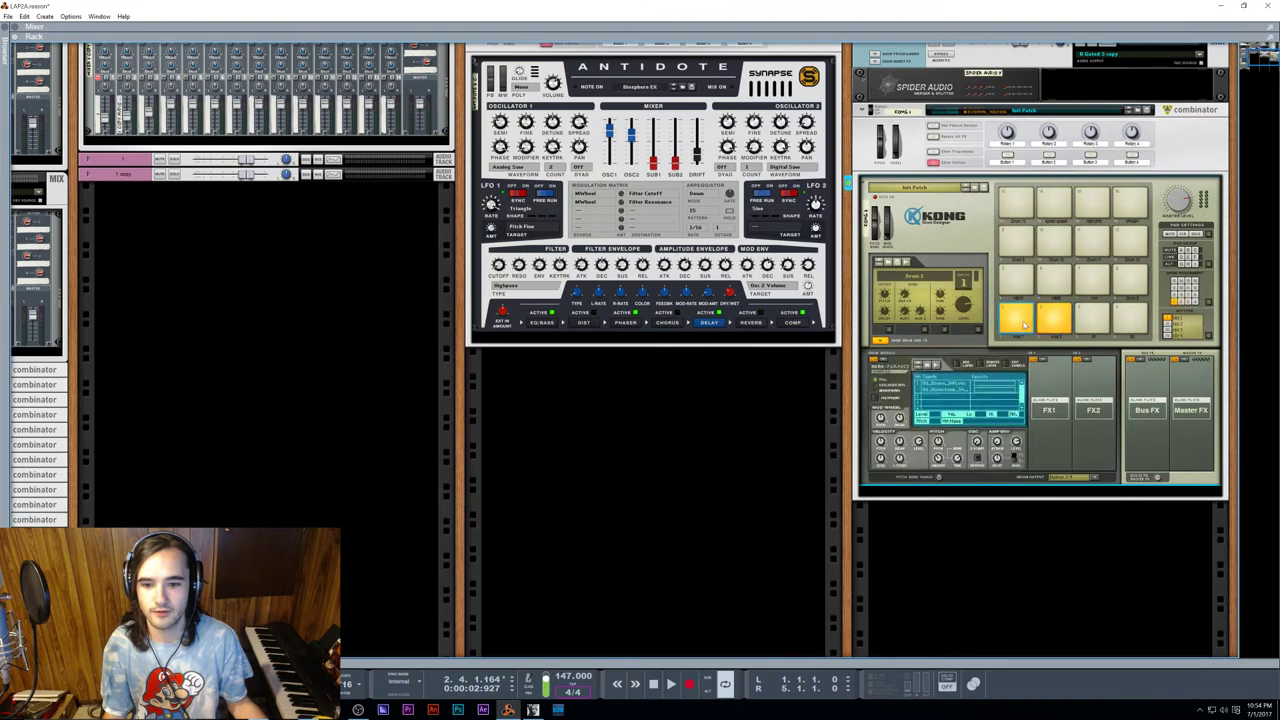
left_click(1060, 330)
left_click(1100, 477)
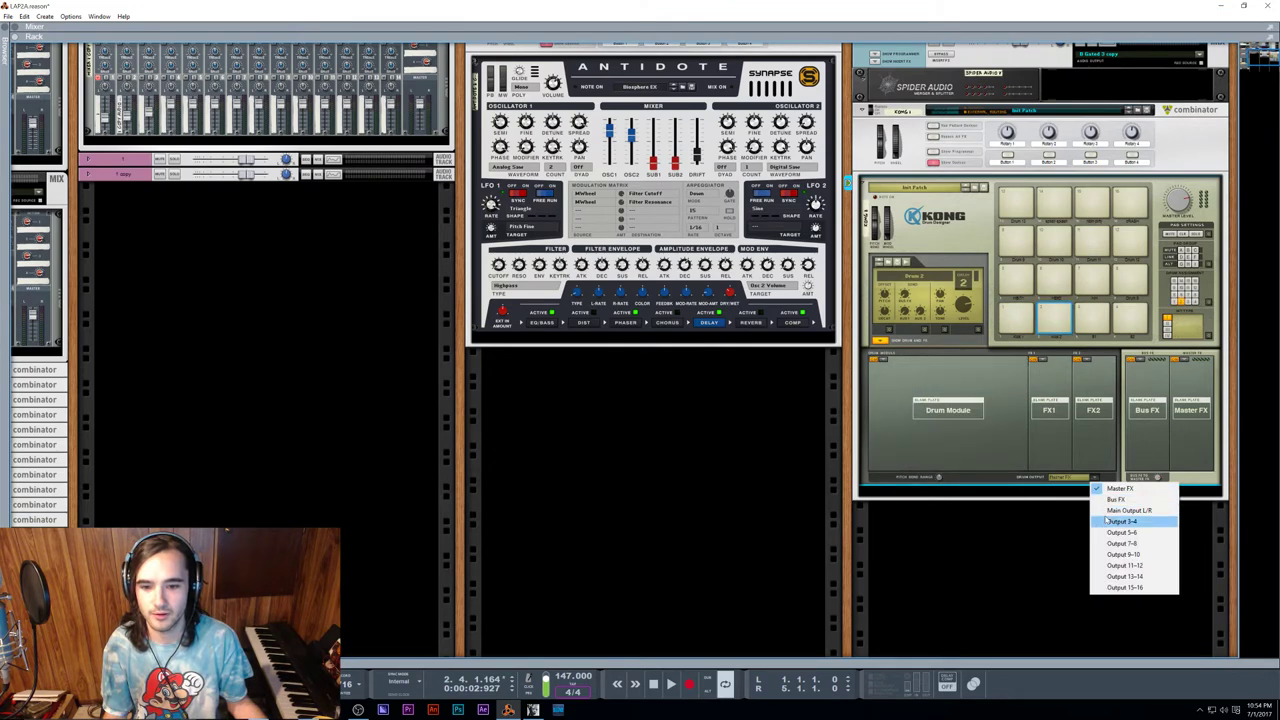
left_click(1110, 521)
Step: Examine the rear wiring from the Kong's outputs through the Spider Audio splitter to the compressor's channel
key("Tab")
scroll(1024, 204, "up", 5)
left_click(1014, 238)
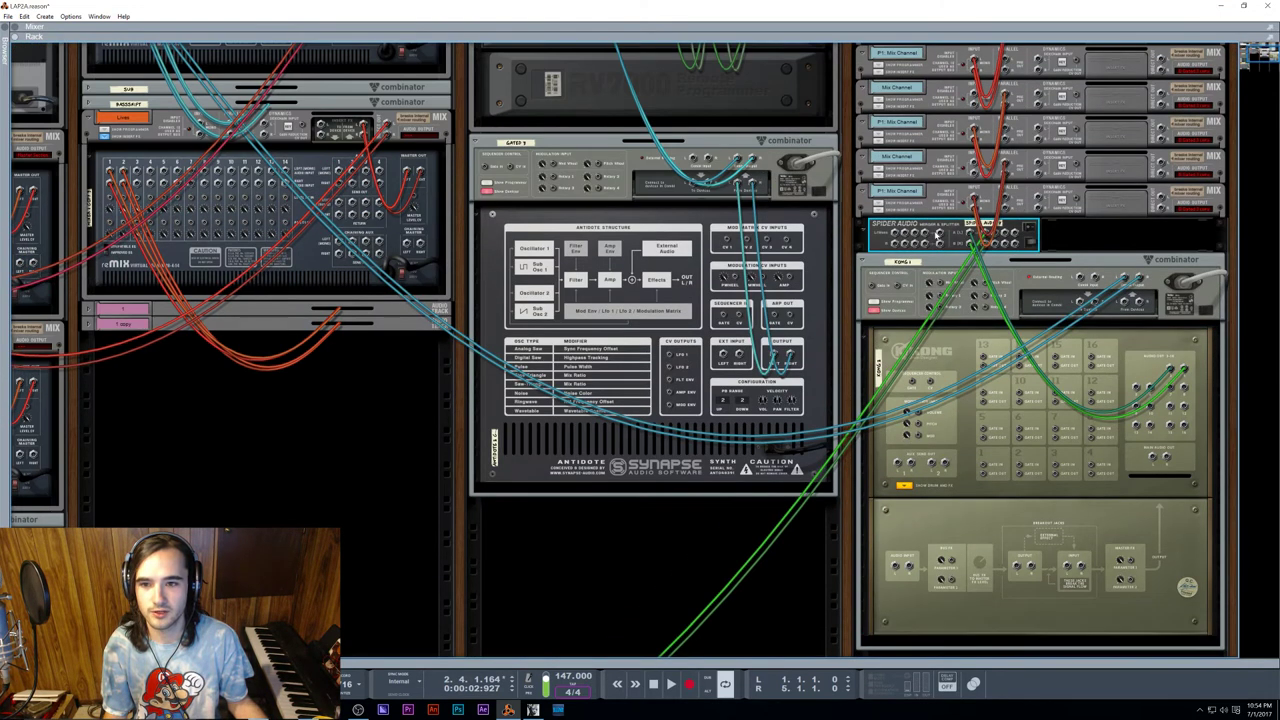
key("Tab")
key("Tab")
scroll(1014, 250, "up", 1)
scroll(1014, 250, "left", 6)
scroll(778, 277, "left", 3)
scroll(778, 277, "down", 8)
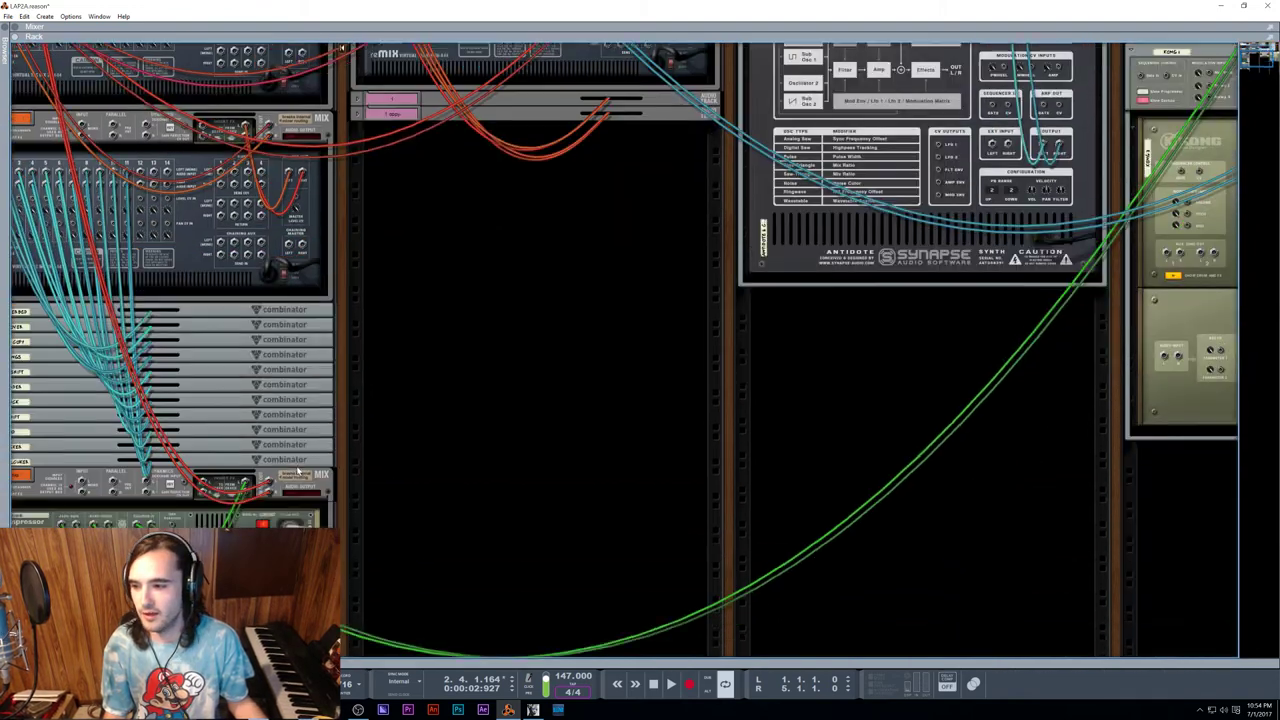
scroll(778, 277, "right", 4)
scroll(790, 295, "up", 5)
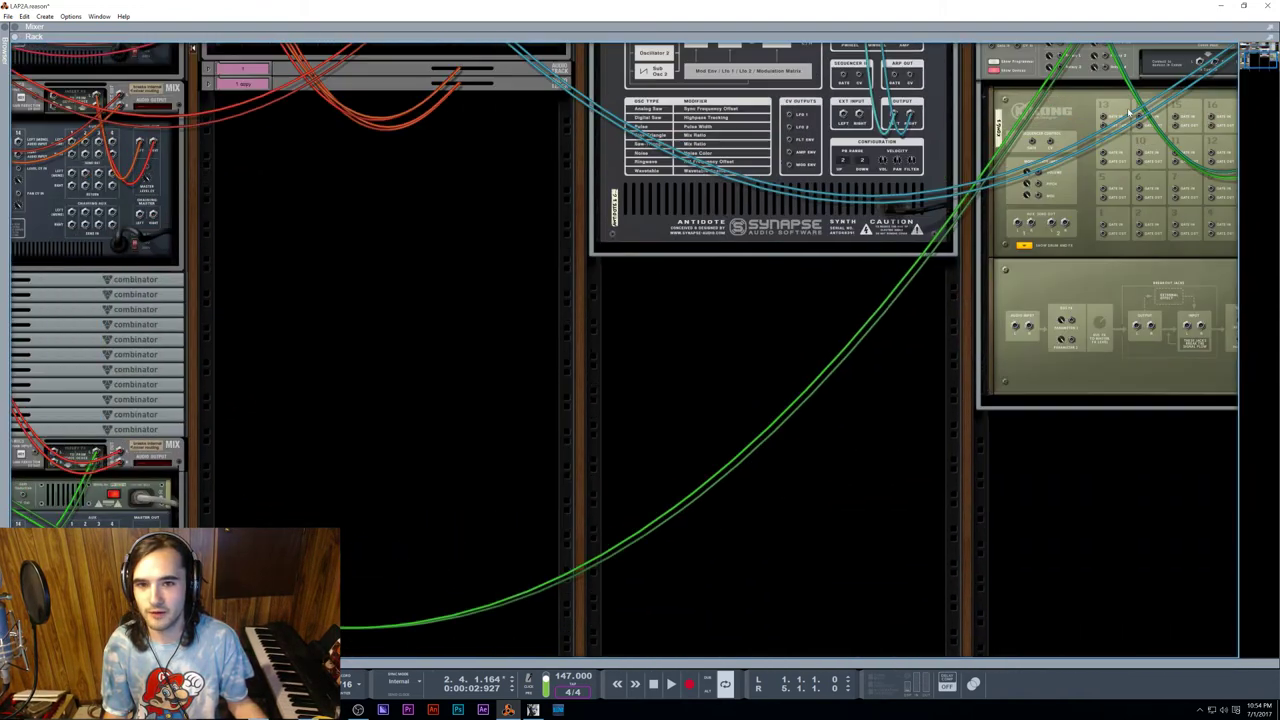
scroll(800, 313, "right", 2)
Step: Inspect the sidechain compressor's front panel and the Kong's rear audio outputs
scroll(790, 320, "left", 5)
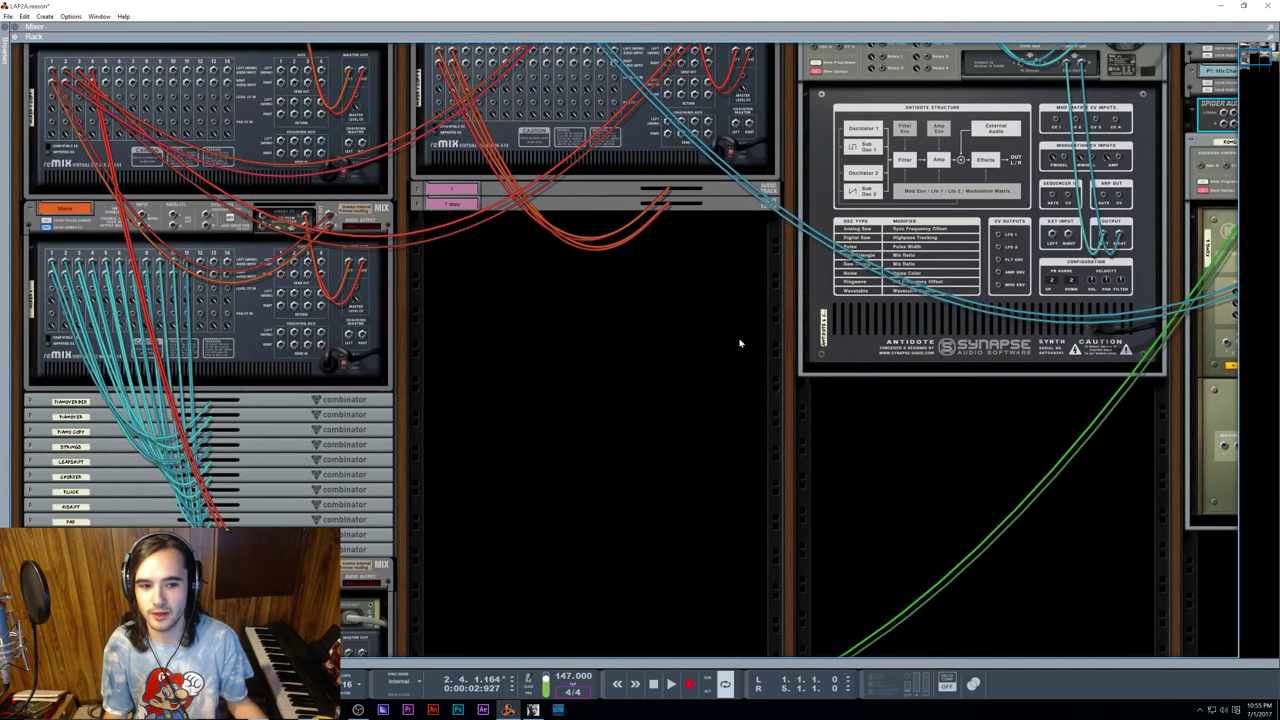
scroll(737, 343, "down", 4)
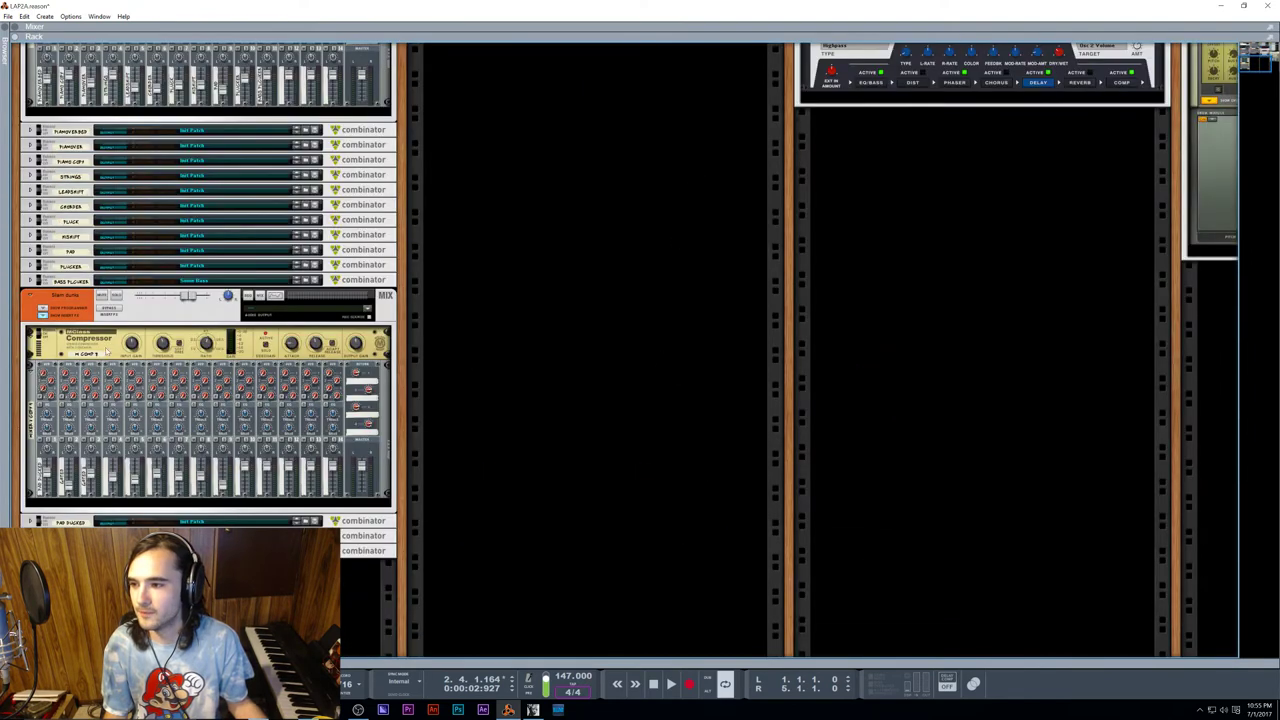
scroll(643, 340, "right", 5)
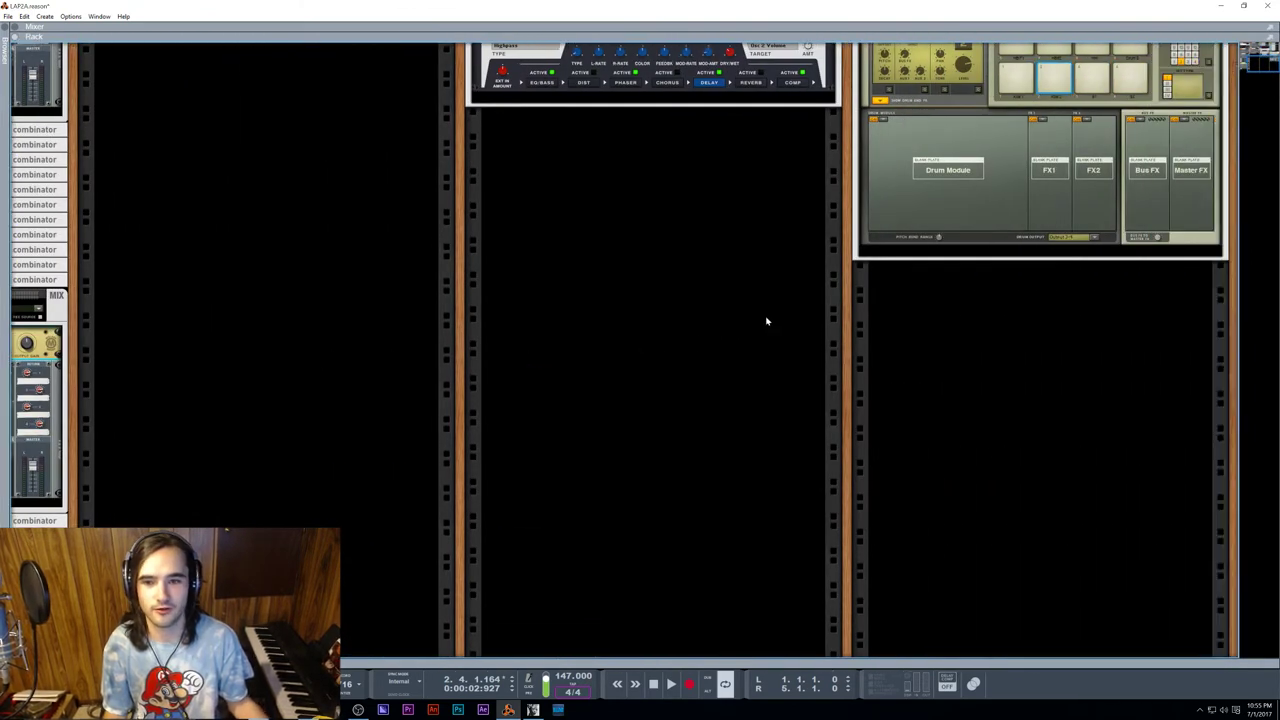
scroll(766, 320, "up", 3)
key("Tab")
scroll(1137, 327, "up", 4)
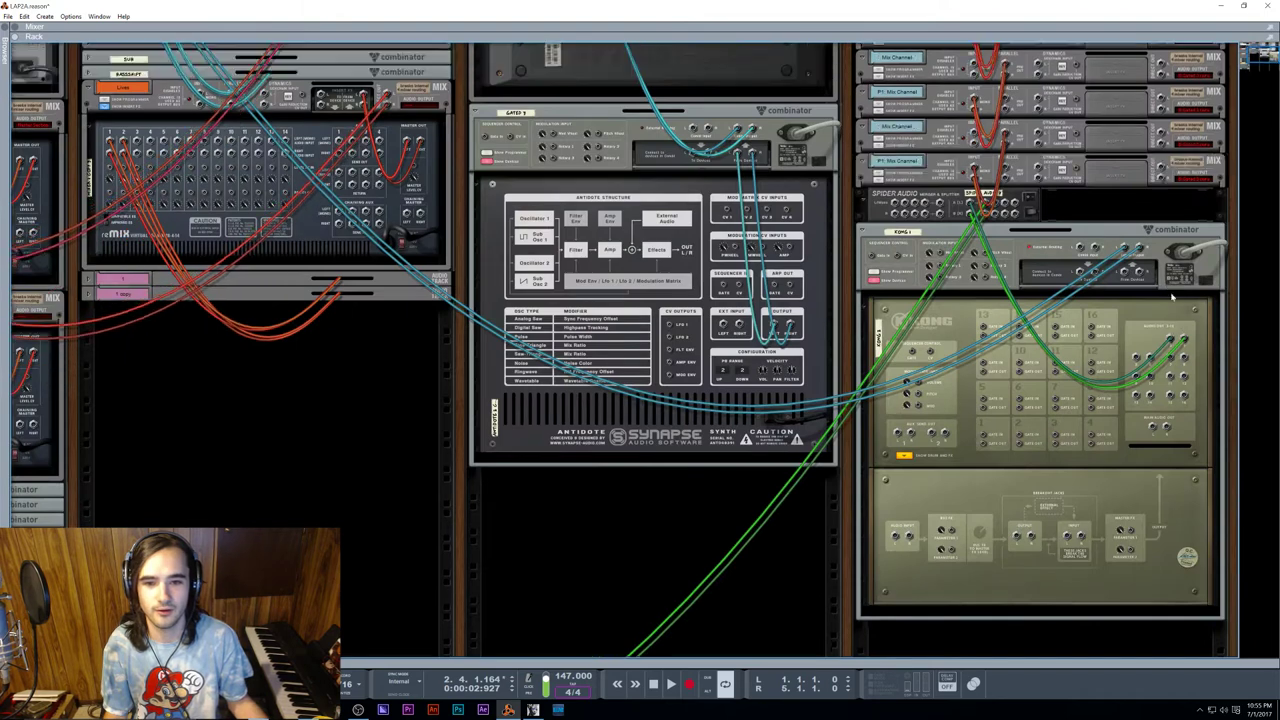
scroll(1152, 440, "down", 2)
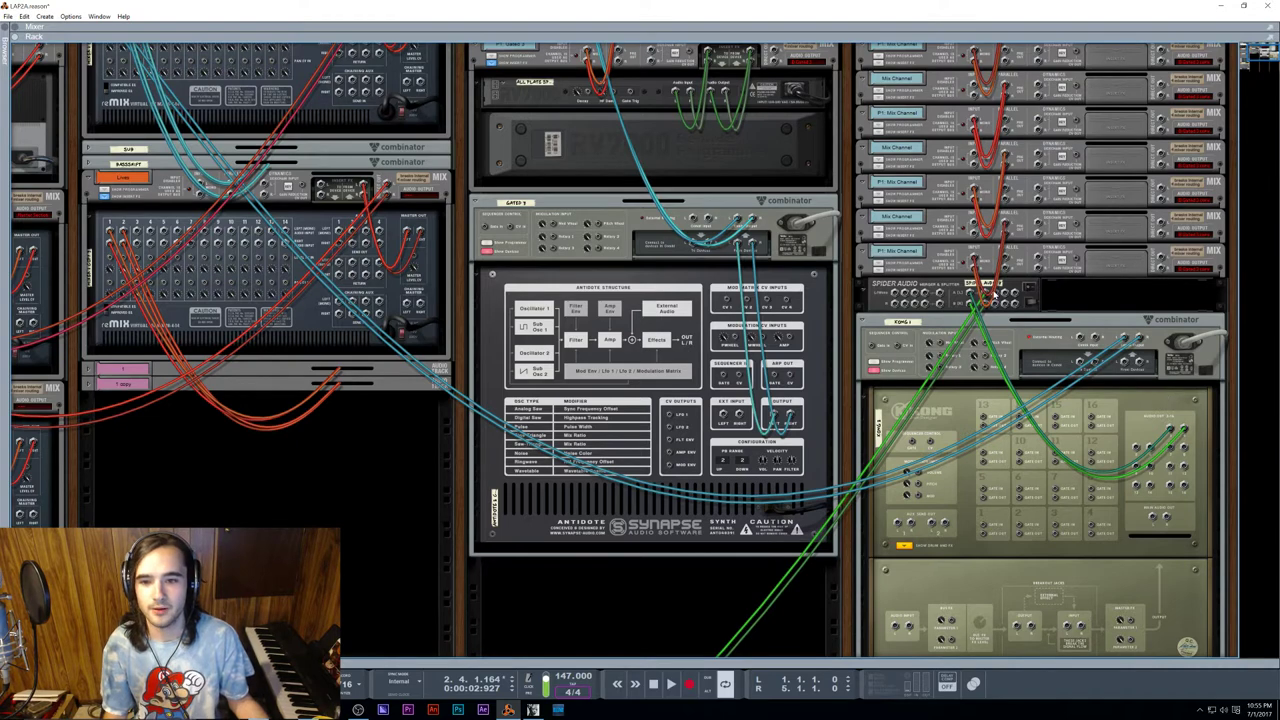
Step: Connect a Spider Audio splitter output to the Kong 1 mix channel's input and trigger the first pad to test it
left_click_drag(994, 293, 985, 88)
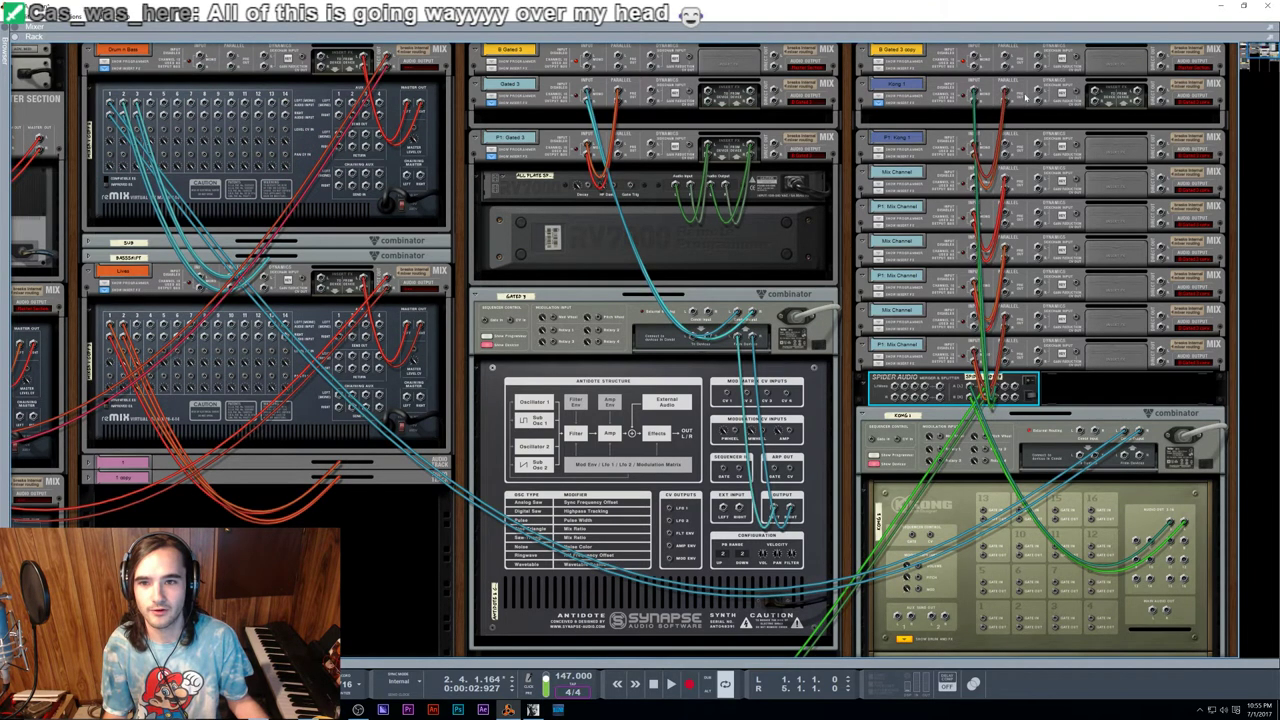
key("Tab")
left_click(1016, 620)
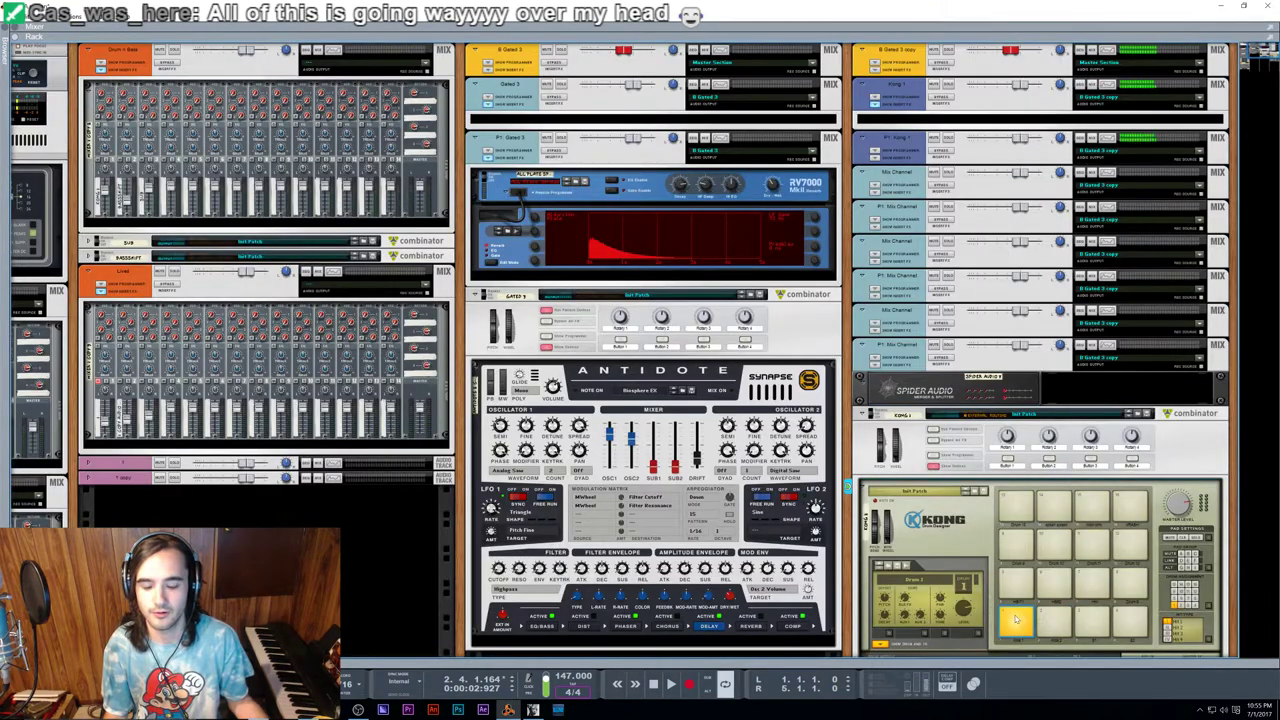
left_click(1012, 622)
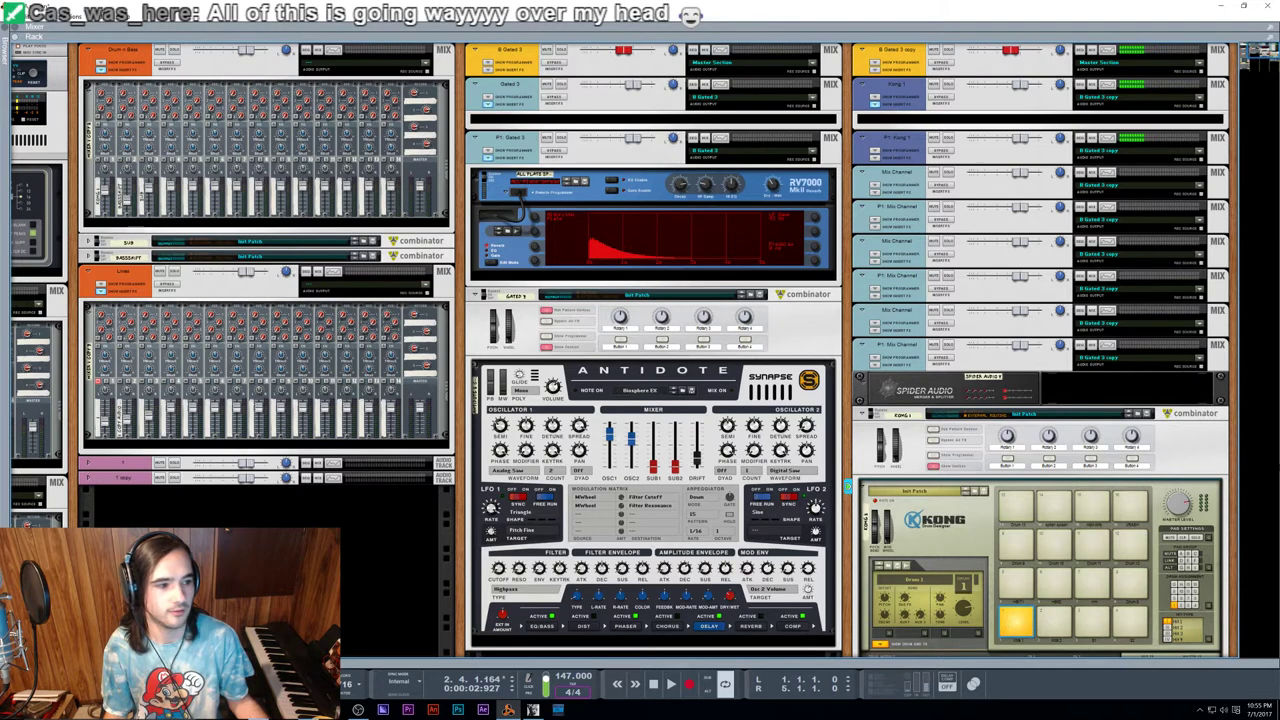
key("alt+Tab")
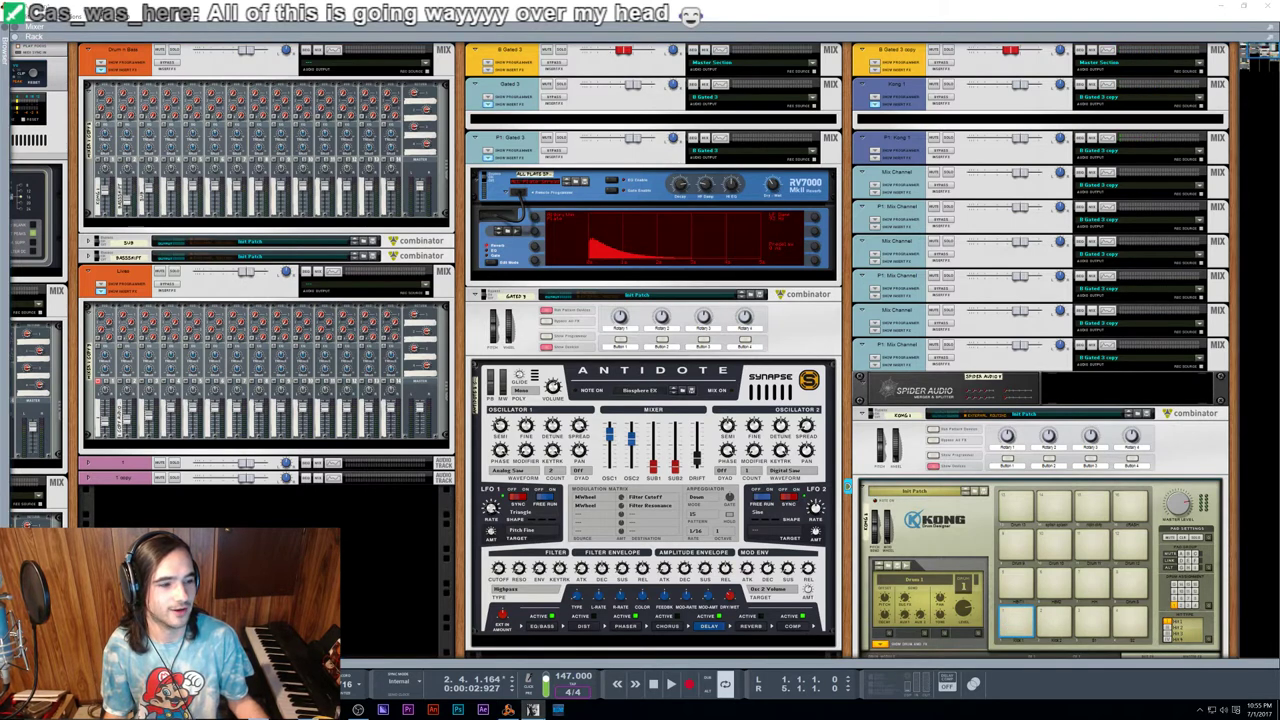
key("alt+Tab")
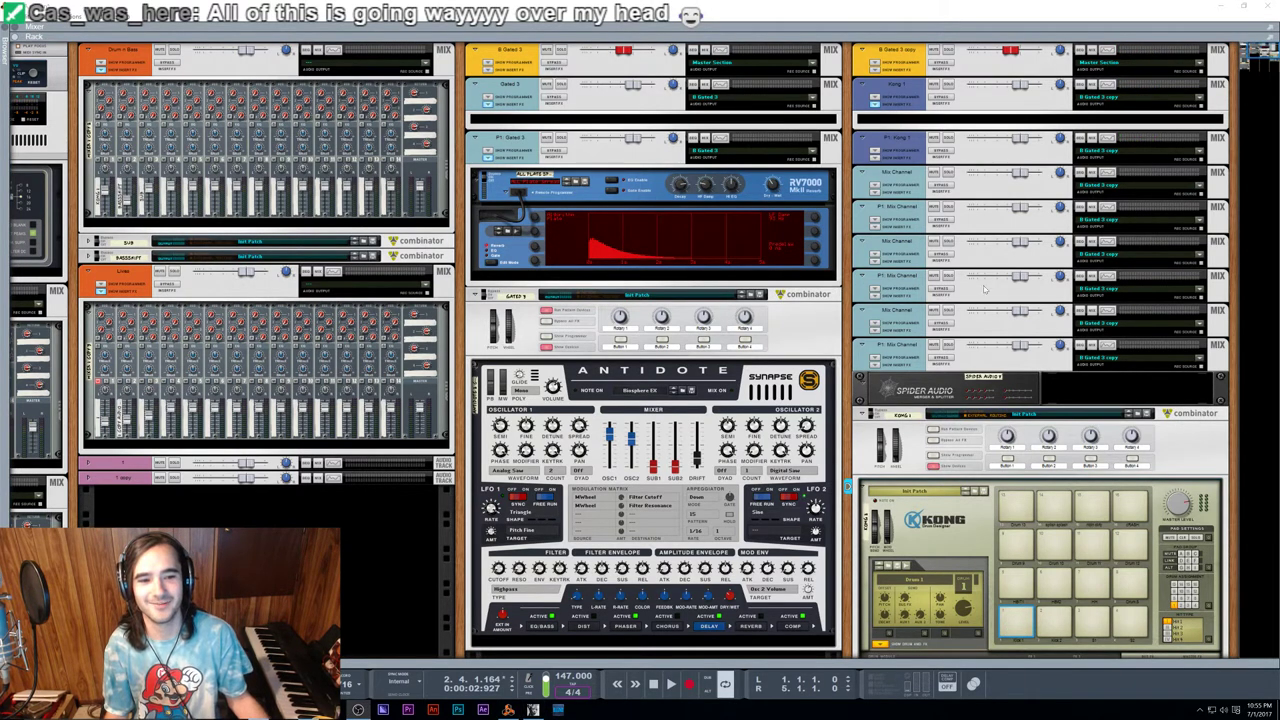
Step: Show the insert FX section of the P1: Kong 1 parallel channel
left_click(880, 165)
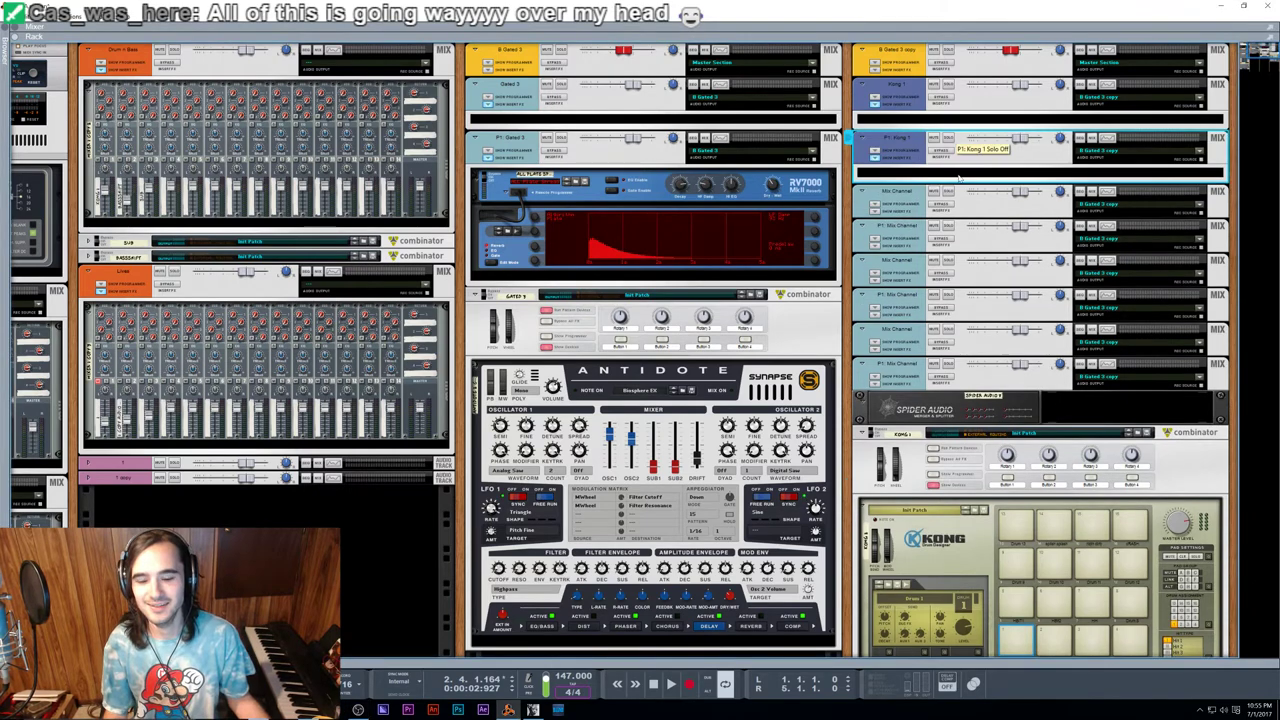
key("Tab")
key("Tab")
Step: Compare the front and rear of the Kong, Spider Audio splitter and mix channels to review the signal routing
scroll(955, 270, "up", 6)
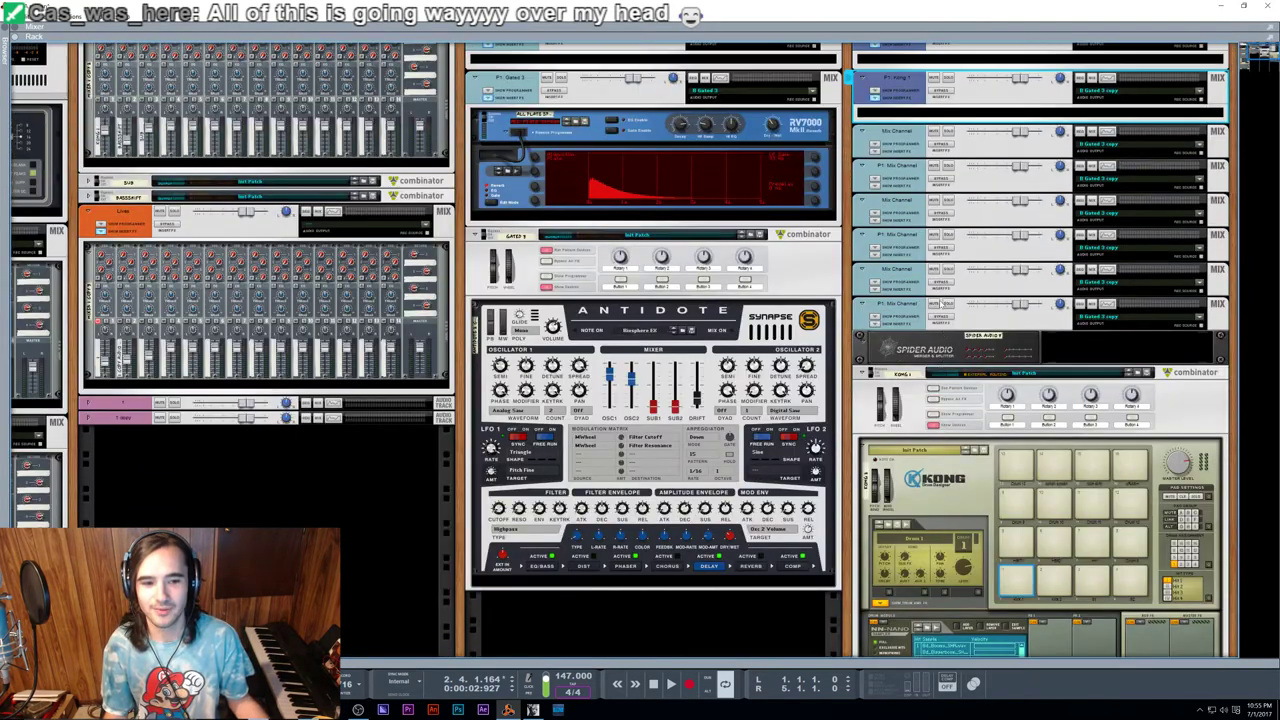
scroll(947, 298, "down", 7)
key("Tab")
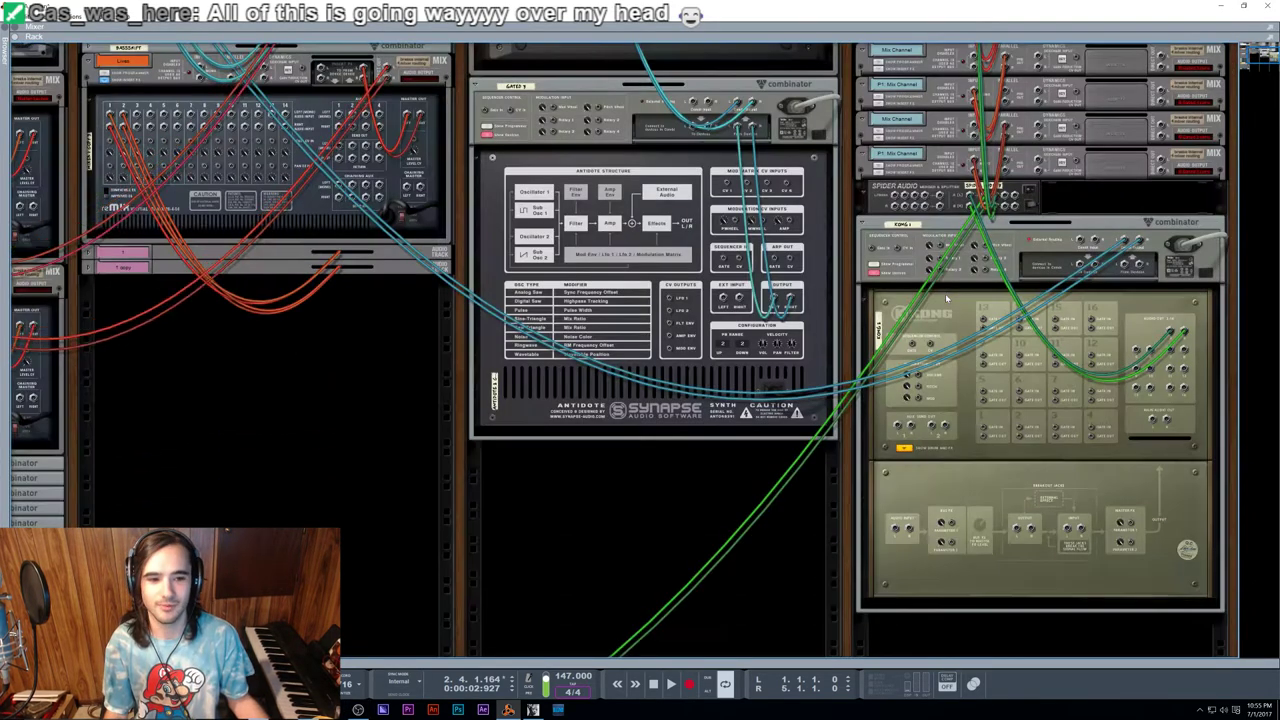
key("Tab")
key("Tab")
key("Tab")
key("Tab")
key("Tab")
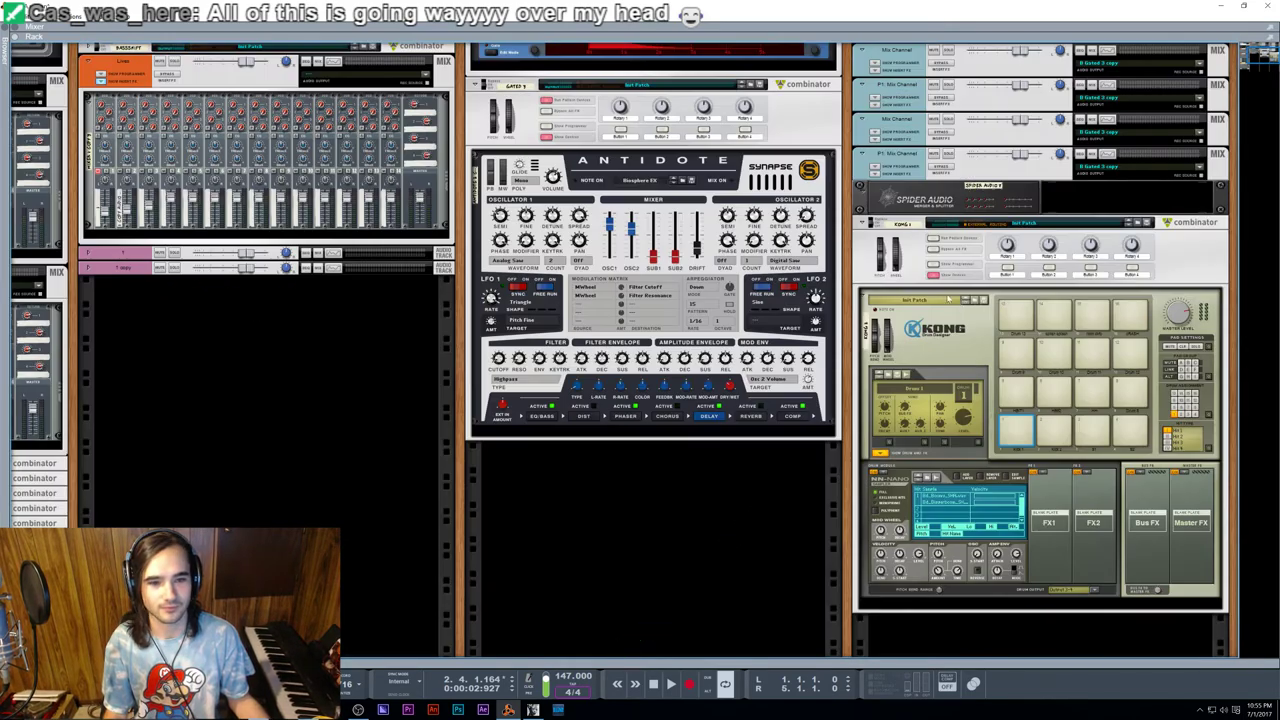
scroll(1083, 315, "up", 3)
scroll(1083, 315, "down", 2)
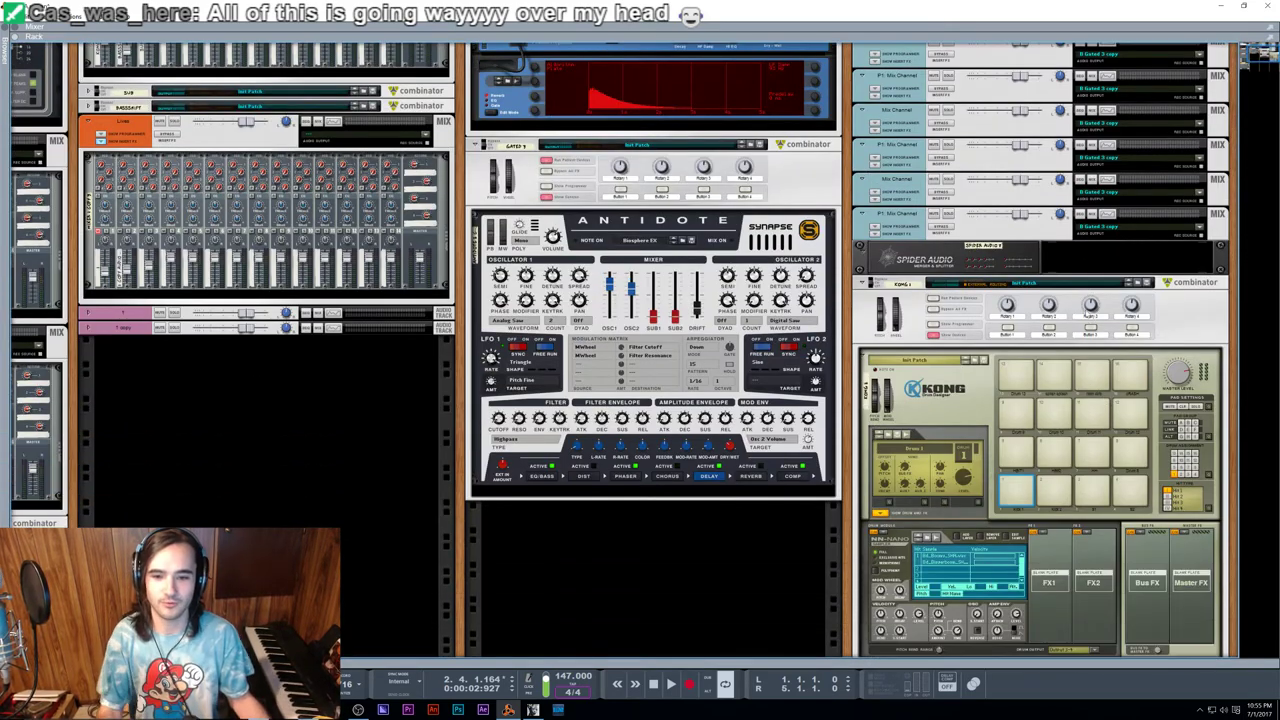
Step: Trigger the Kong's first pad and check the Kong 1 and P1: Kong 1 channels that receive it
left_click(1018, 489)
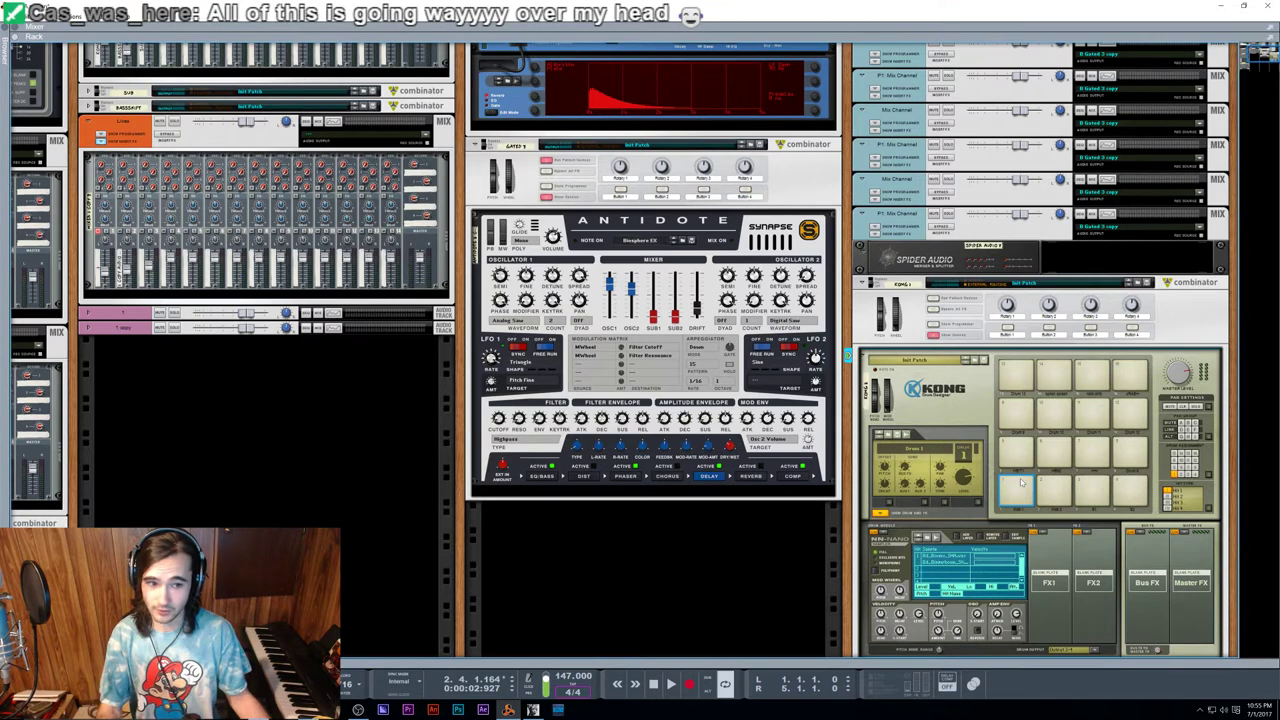
scroll(1033, 456, "up", 3)
scroll(1034, 455, "down", 3)
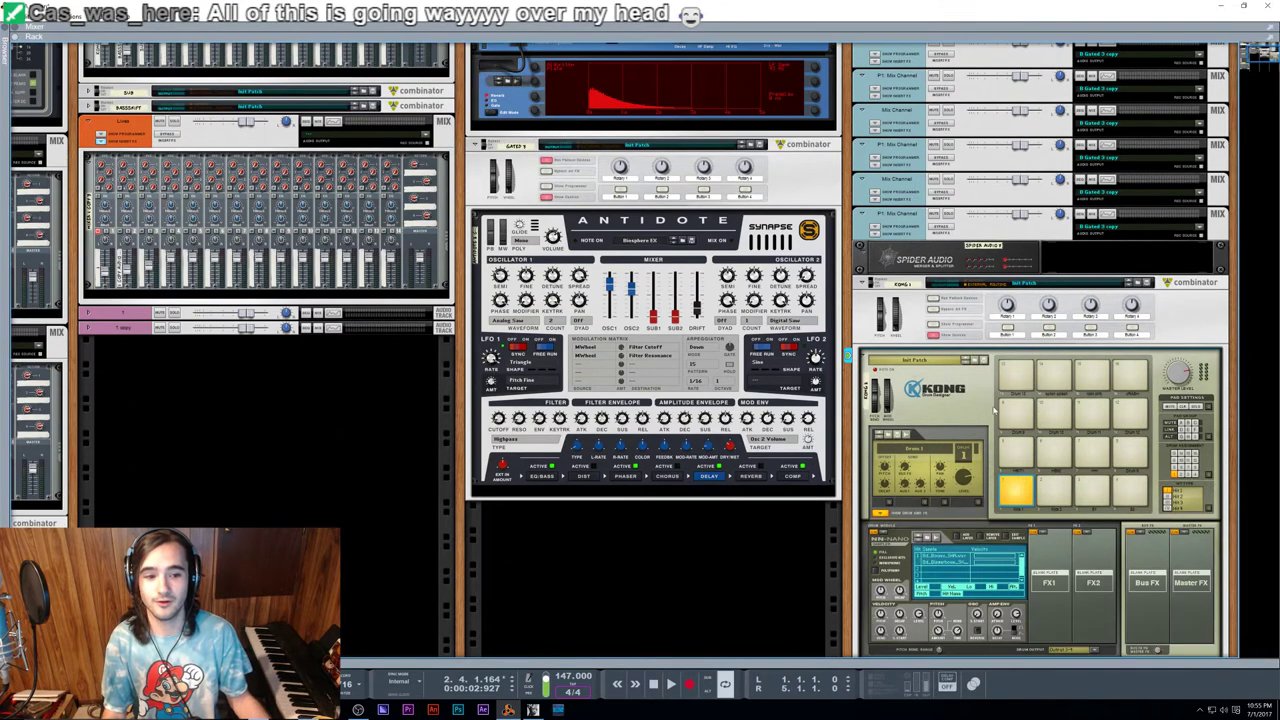
scroll(994, 410, "up", 3)
left_click(886, 112)
left_click(900, 163)
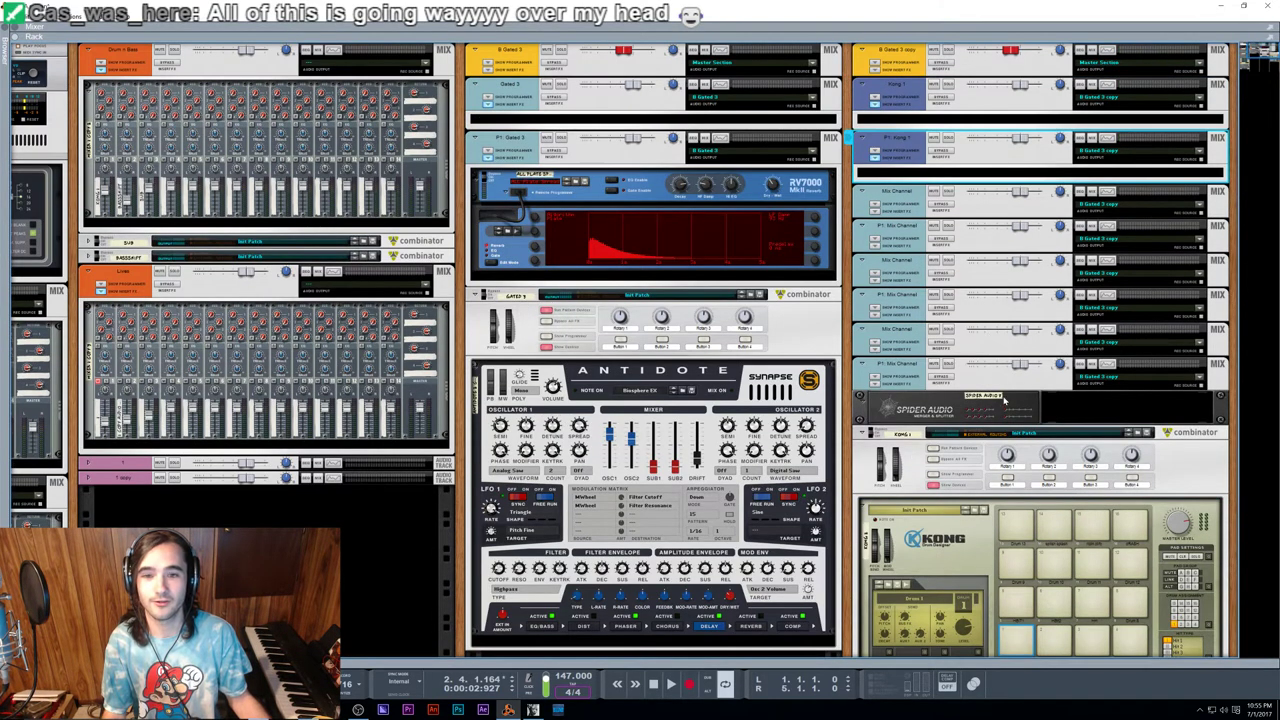
Step: Rename the Kong 1 mix channel as BD
right_click(894, 120)
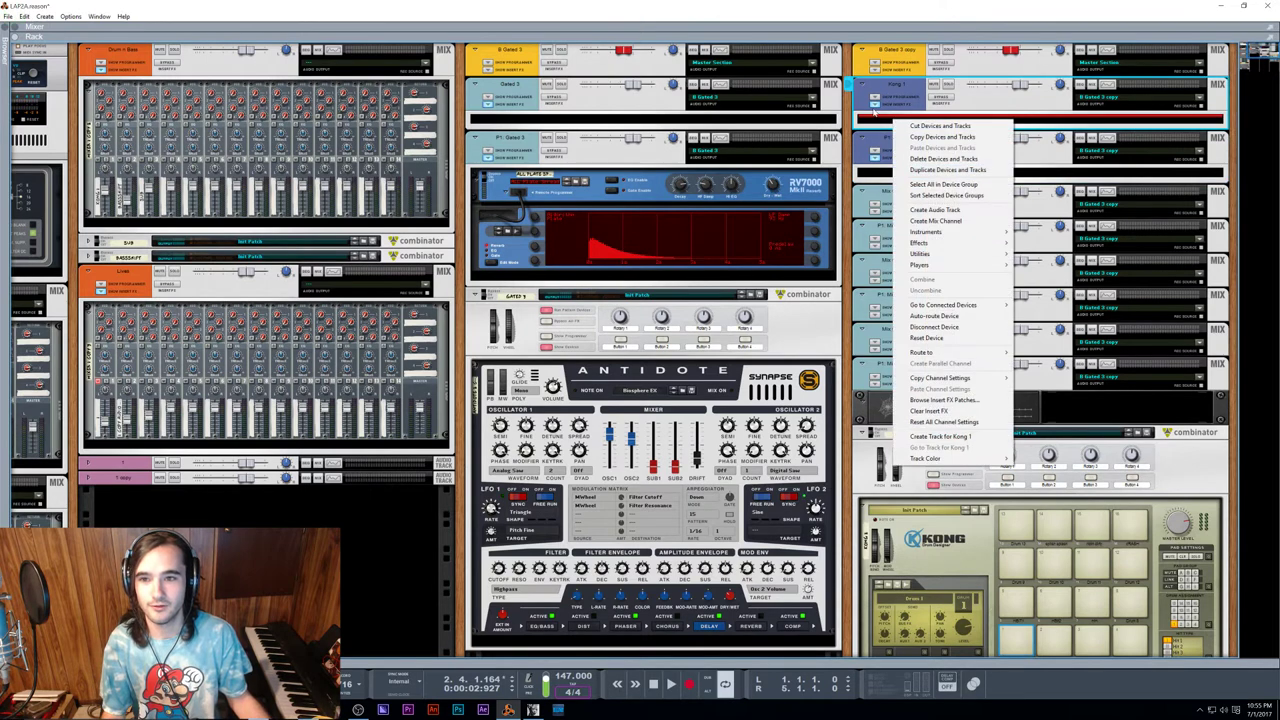
left_click(906, 96)
double_click(901, 91)
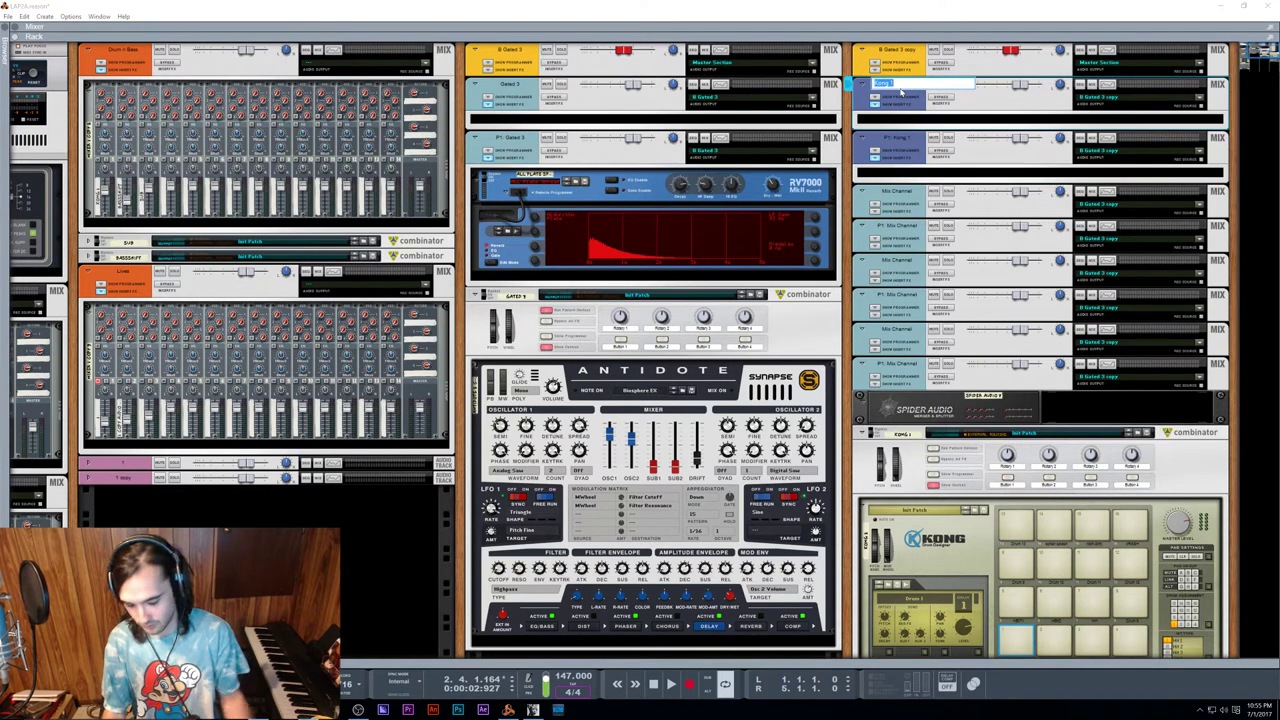
type("BASS")
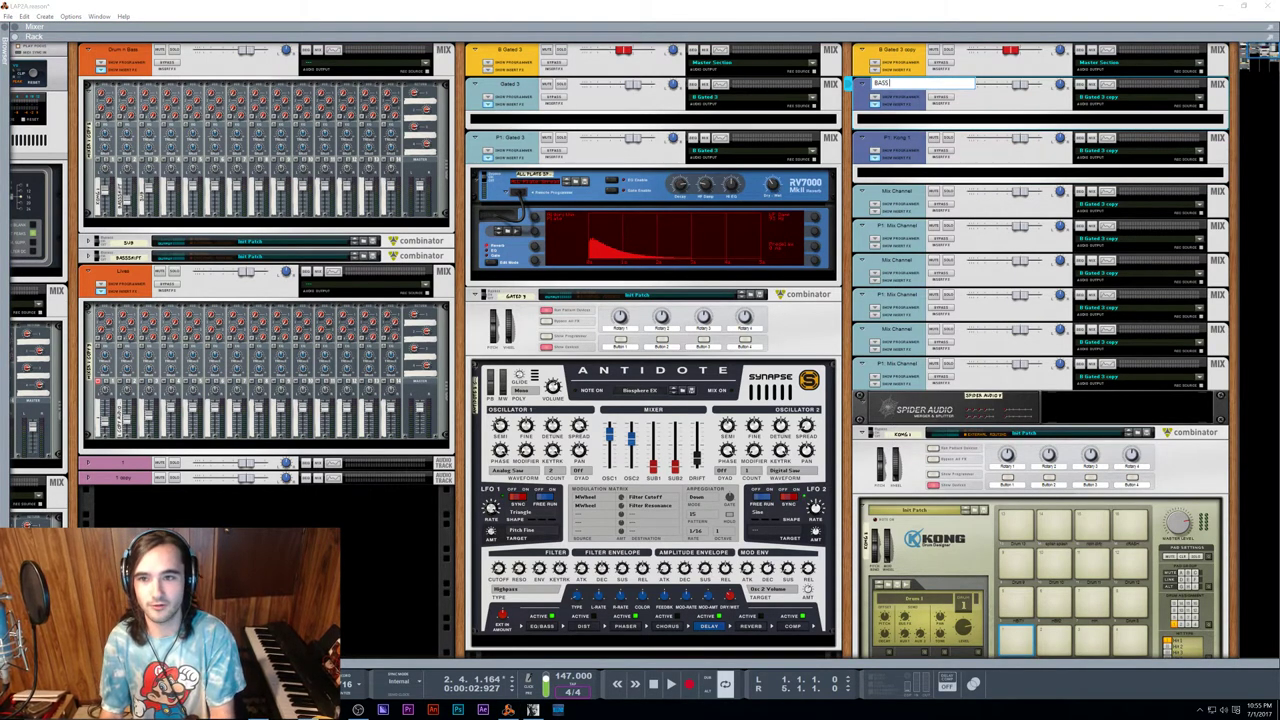
key("Return")
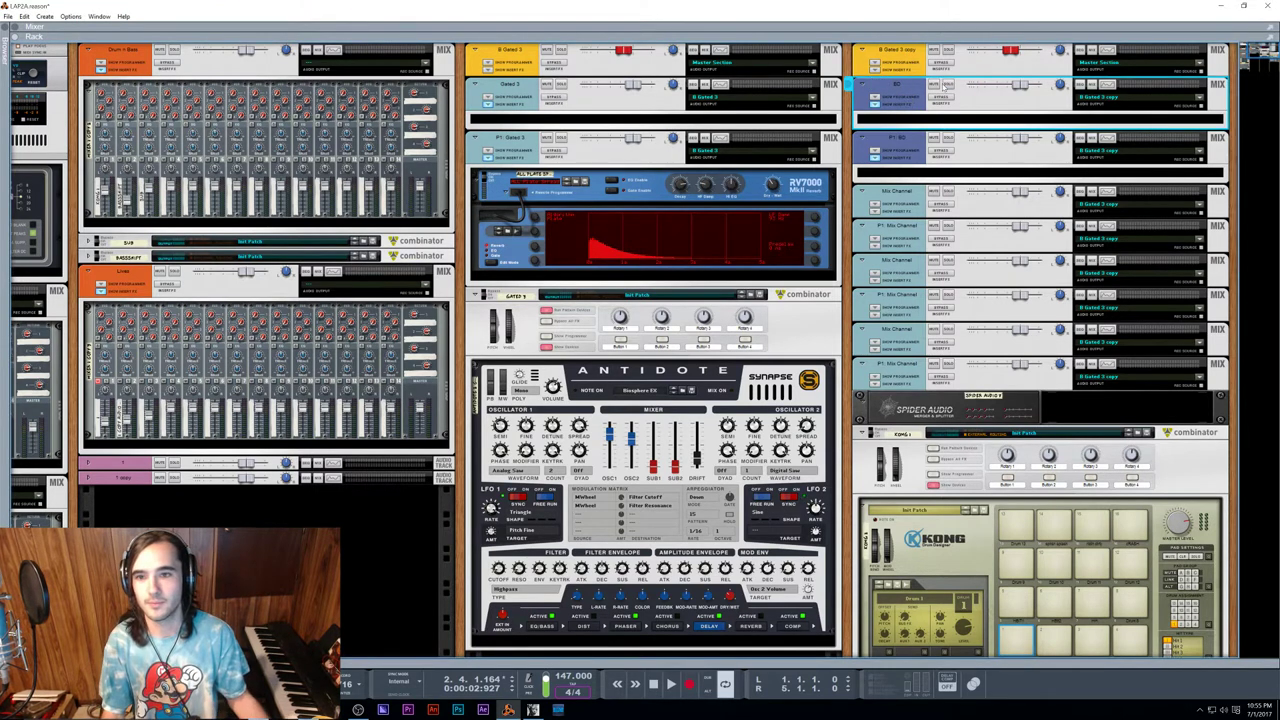
Step: Rename the B Gated 3 copy bus channel as DRUMS
double_click(900, 50)
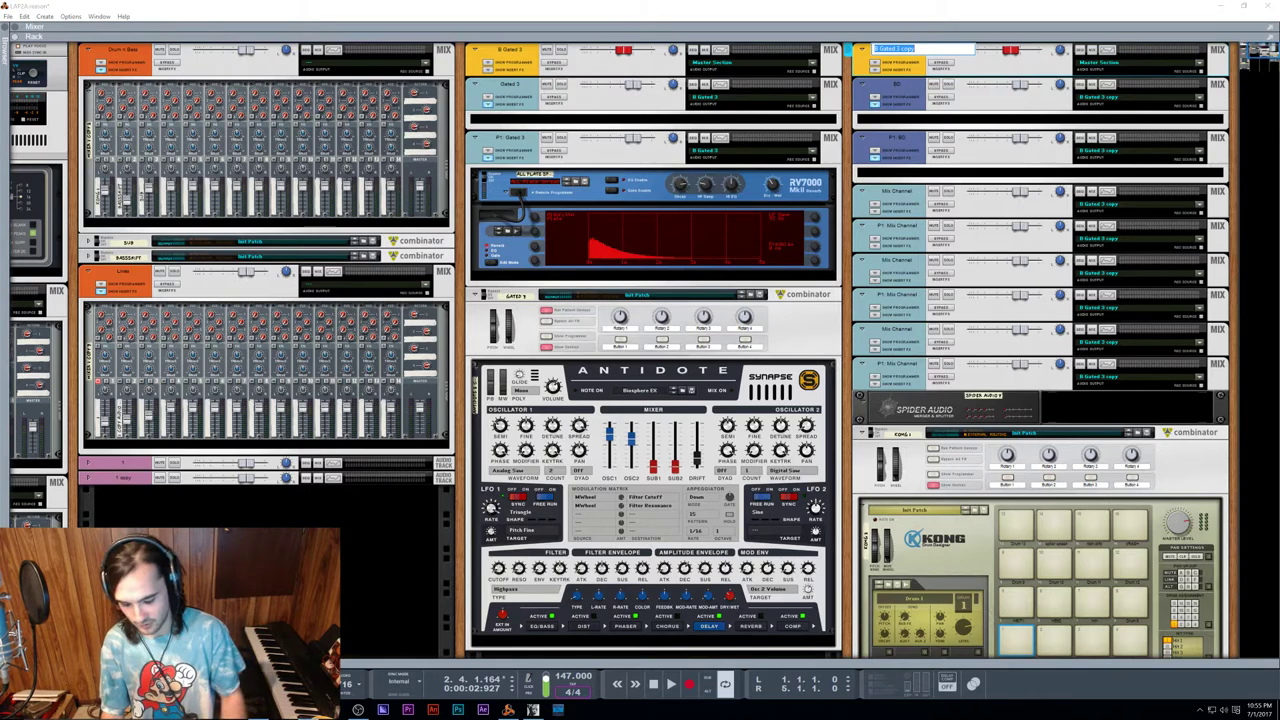
type("DRUMS")
key("Return")
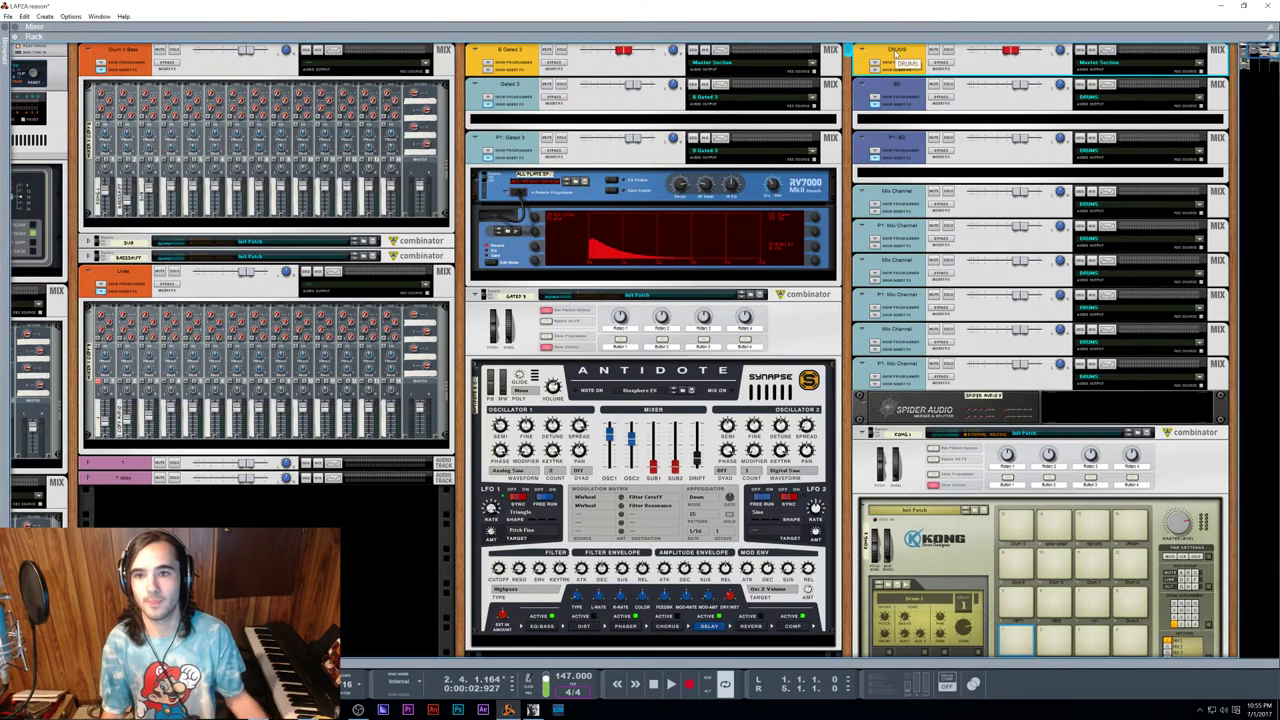
Step: Audition the pads in the Kong's lower three rows to check which ones have drum sounds loaded
scroll(1102, 440, "down", 9)
left_click(1079, 363)
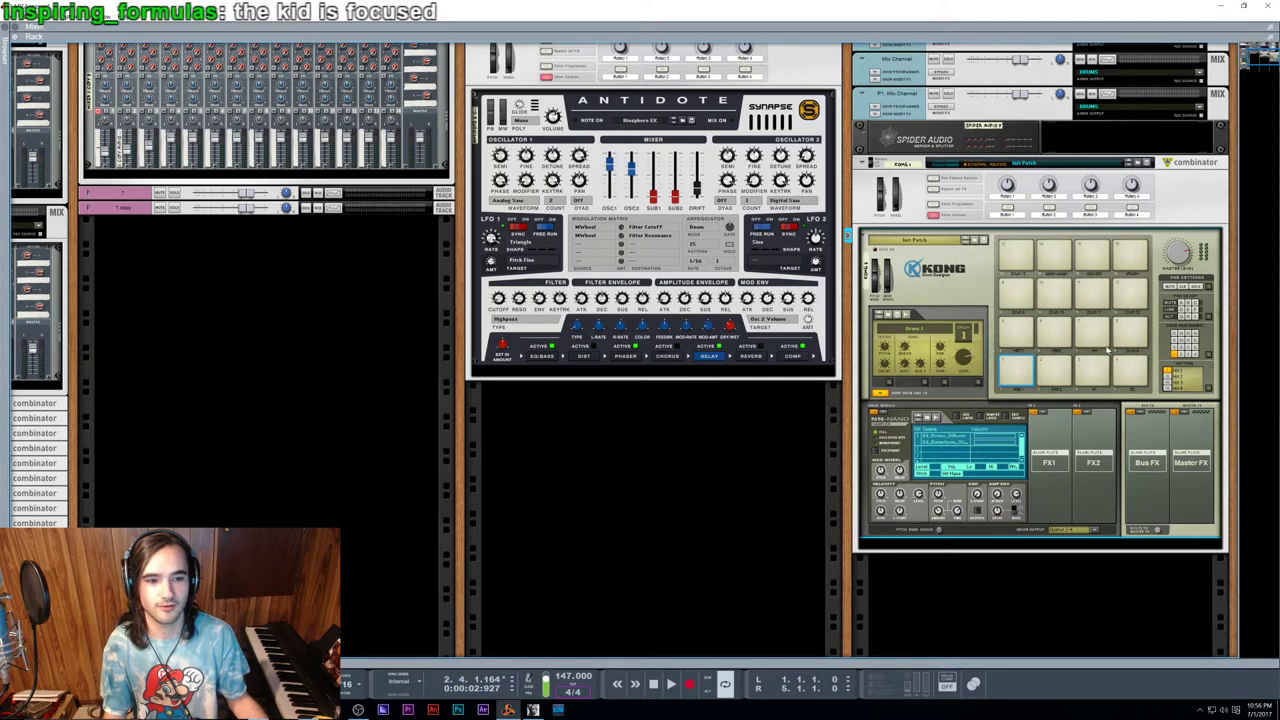
scroll(1053, 491, "up", 2)
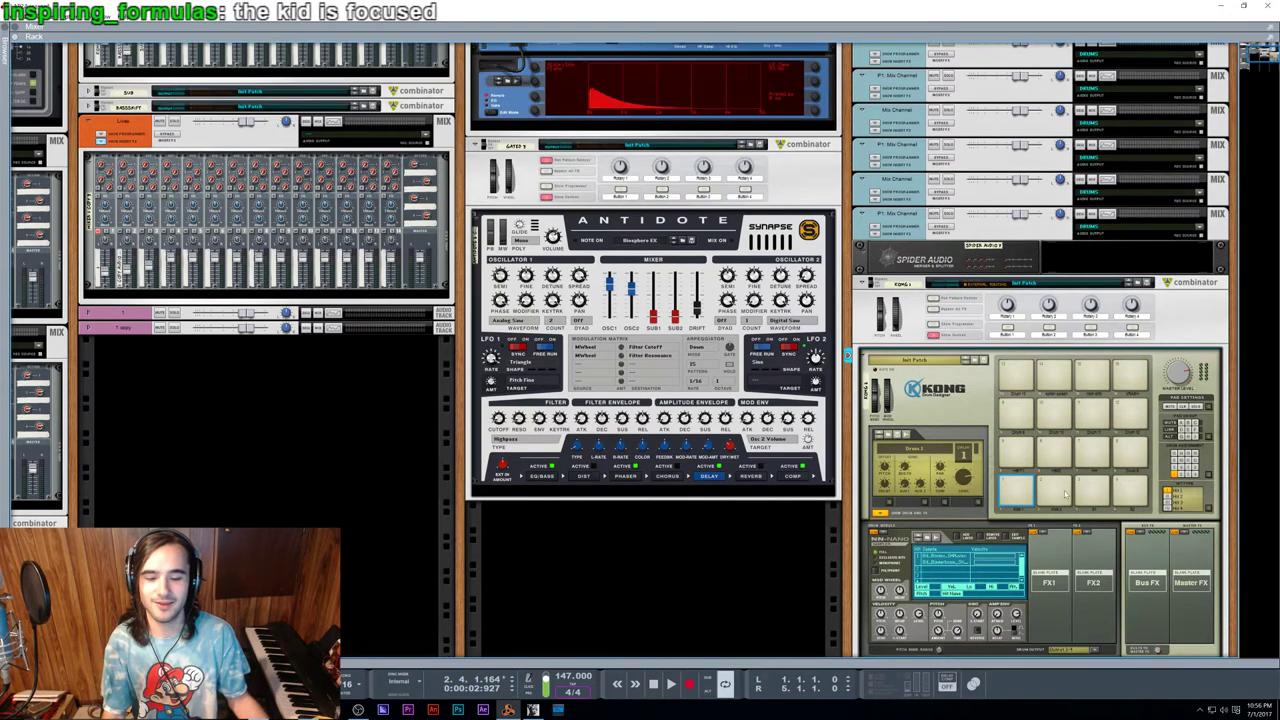
scroll(1058, 468, "down", 2)
left_click(1018, 374)
left_click(1054, 374)
left_click(1090, 374)
left_click(1129, 373)
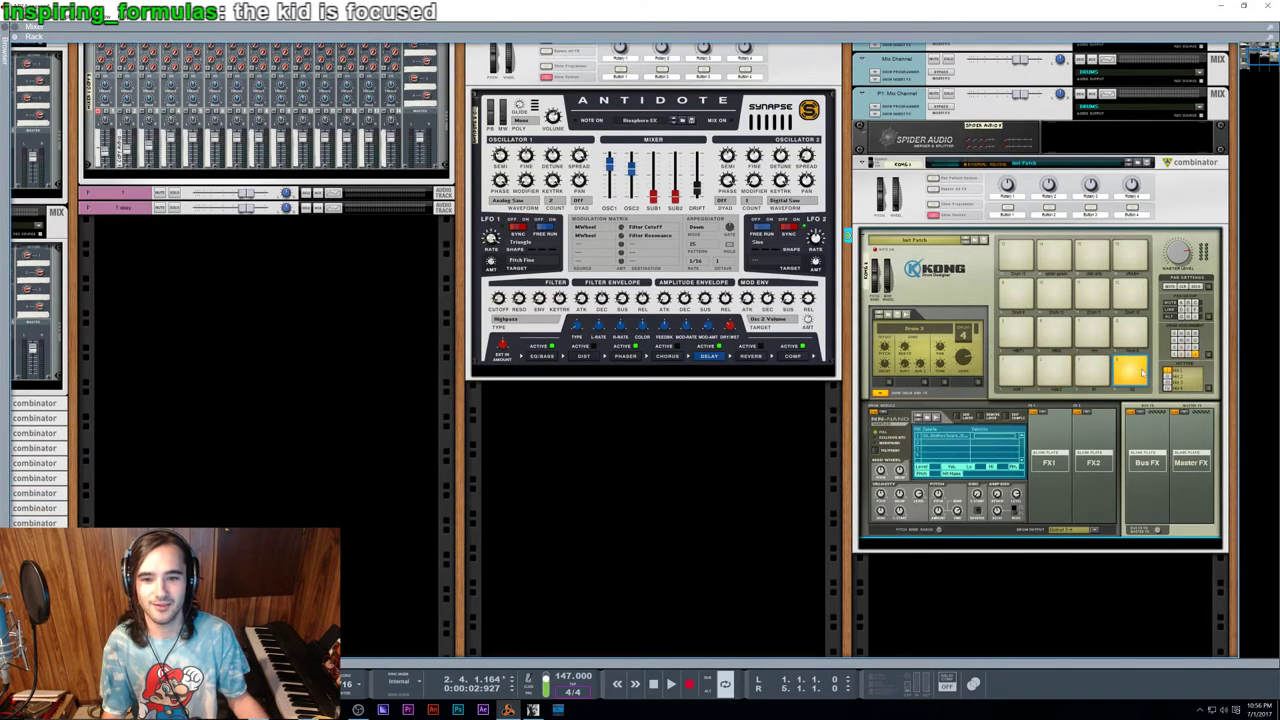
left_click(1130, 336)
left_click(1084, 376)
left_click(1094, 338)
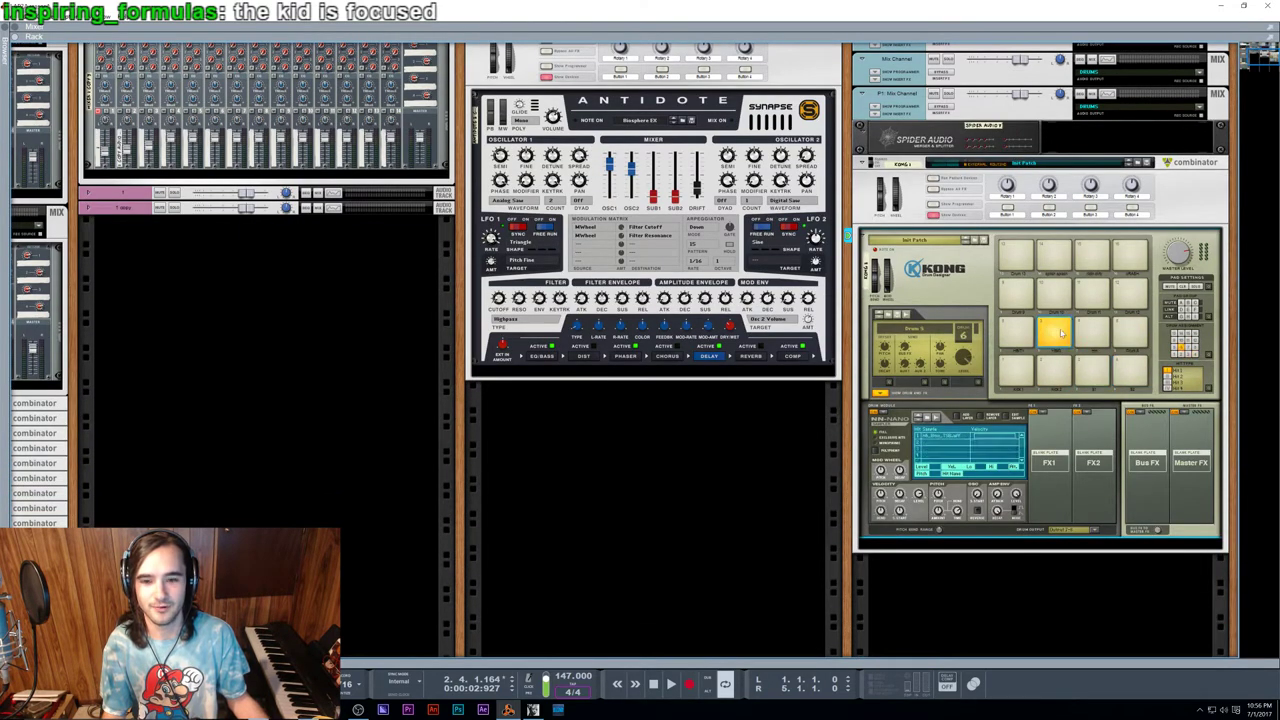
left_click(1129, 338)
left_click(1131, 302)
left_click(1090, 302)
left_click(1044, 306)
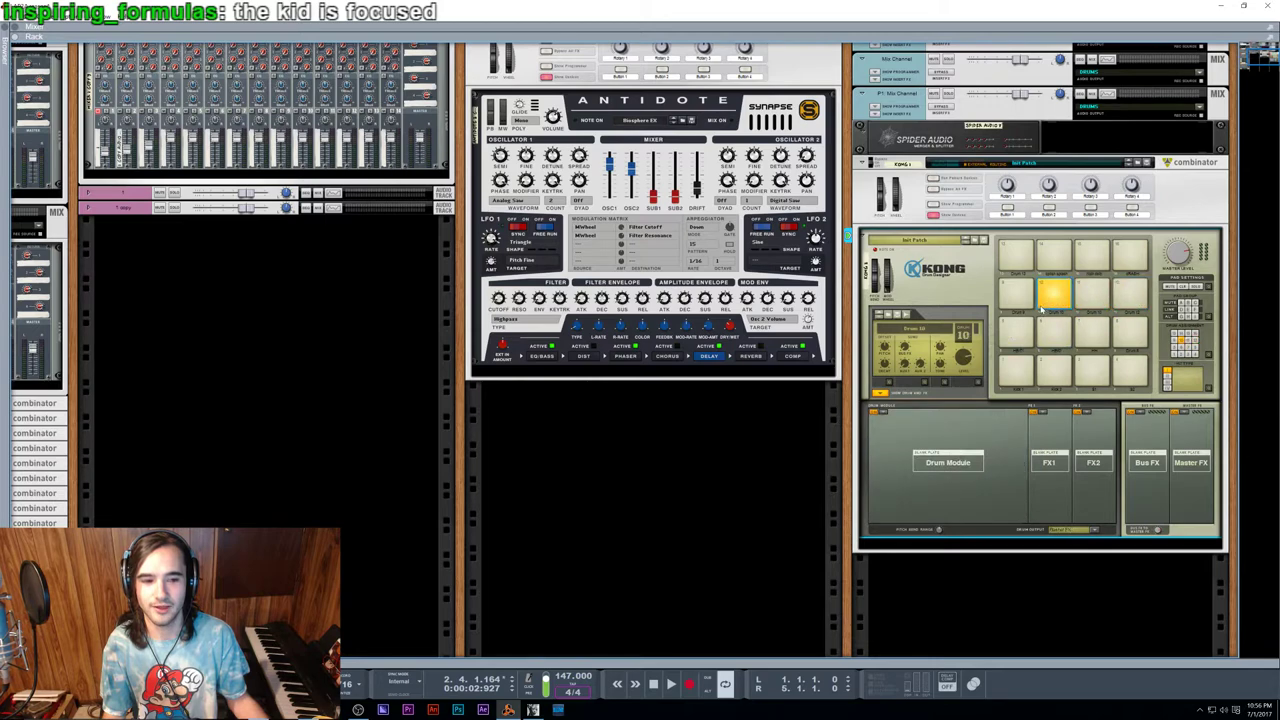
left_click(1018, 370)
left_click(1058, 368)
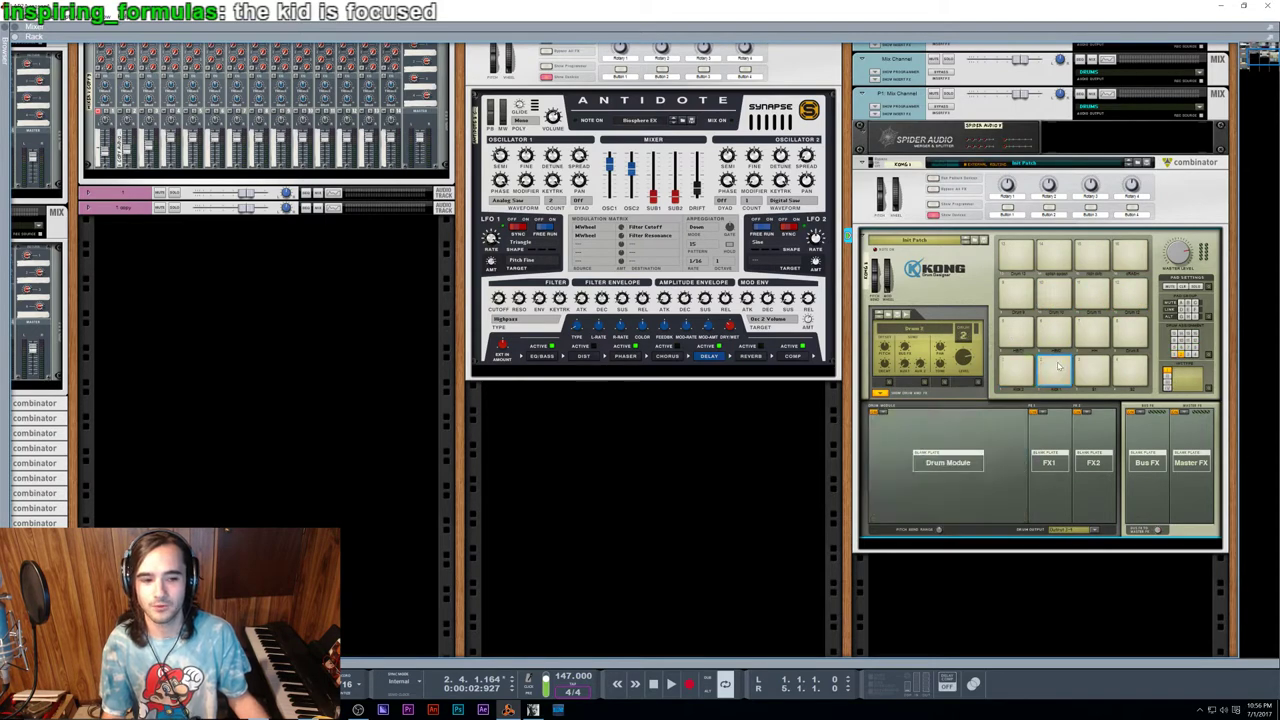
Step: Go to the Kong 2 track in the sequencer and open its clip starting at bar 9 for note editing
key("F7")
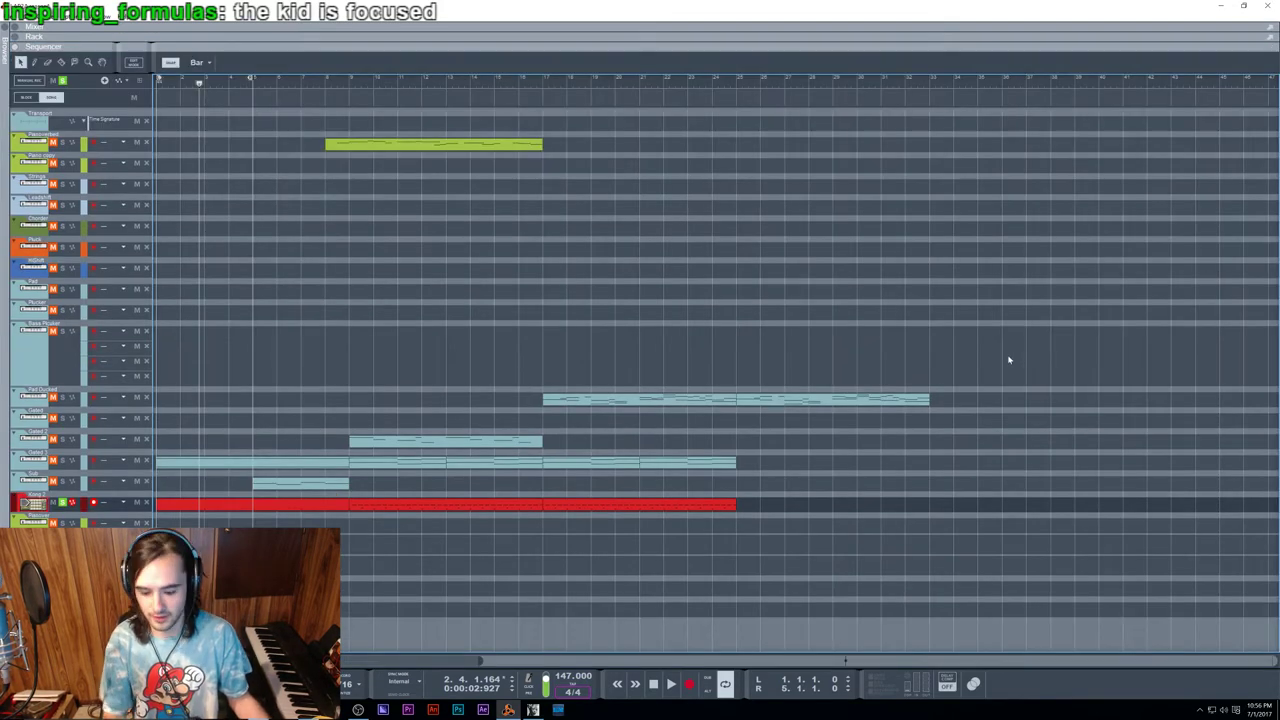
key("F5")
key("F6")
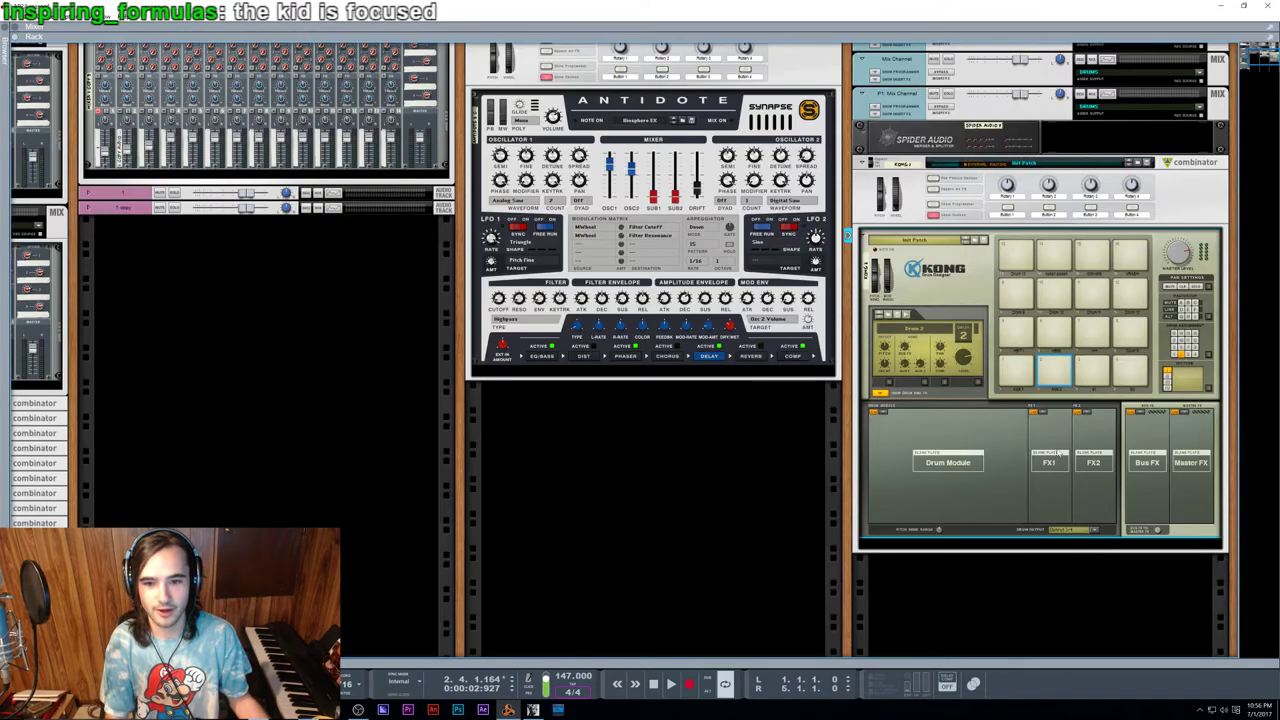
right_click(1056, 452)
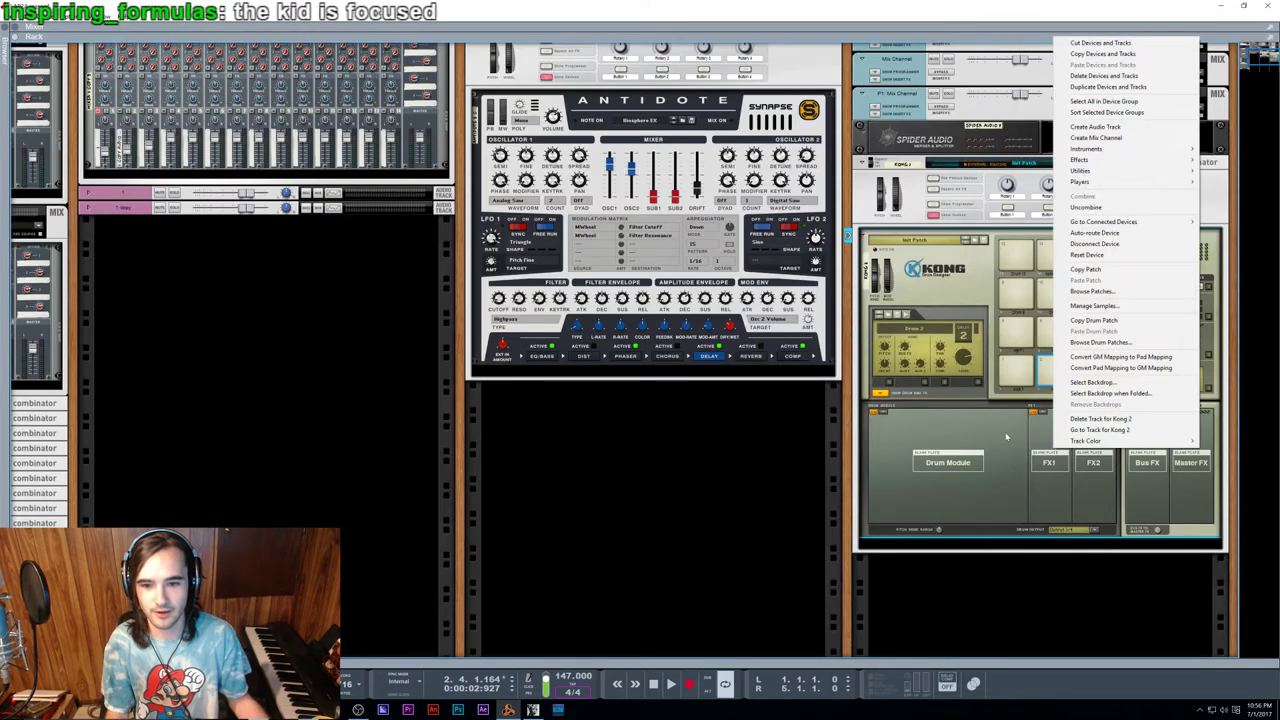
left_click(1100, 430)
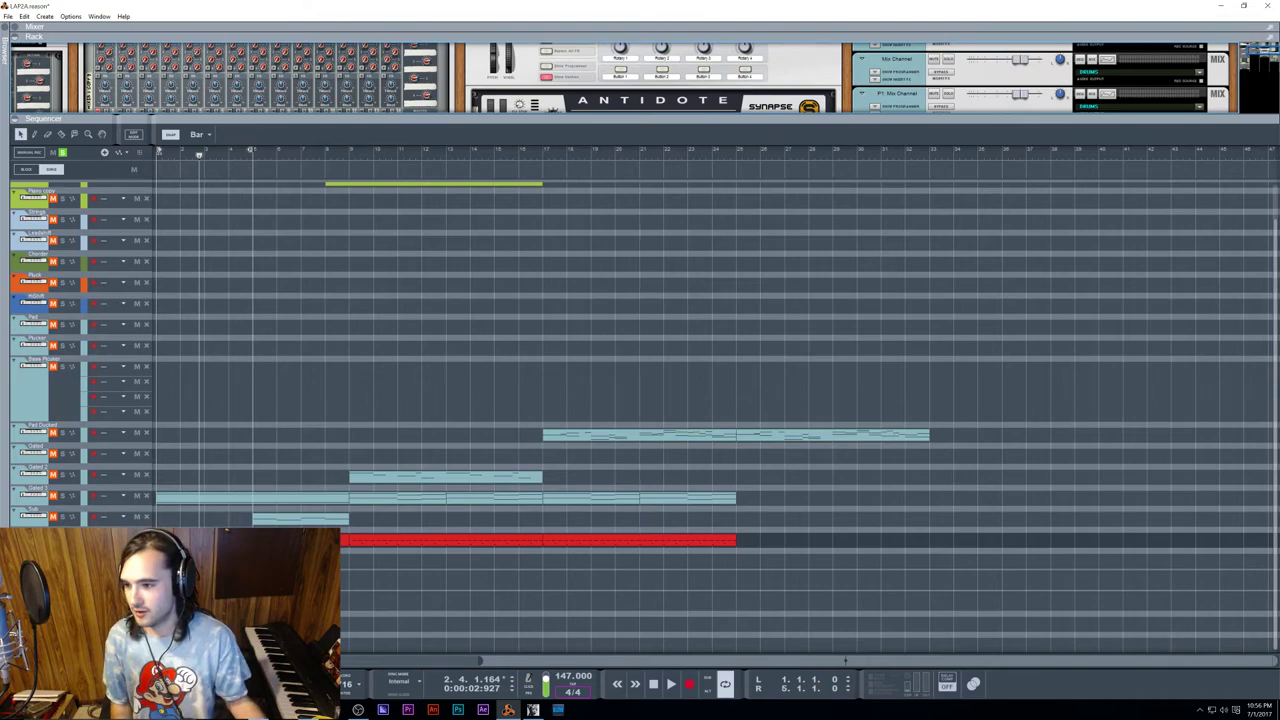
double_click(380, 540)
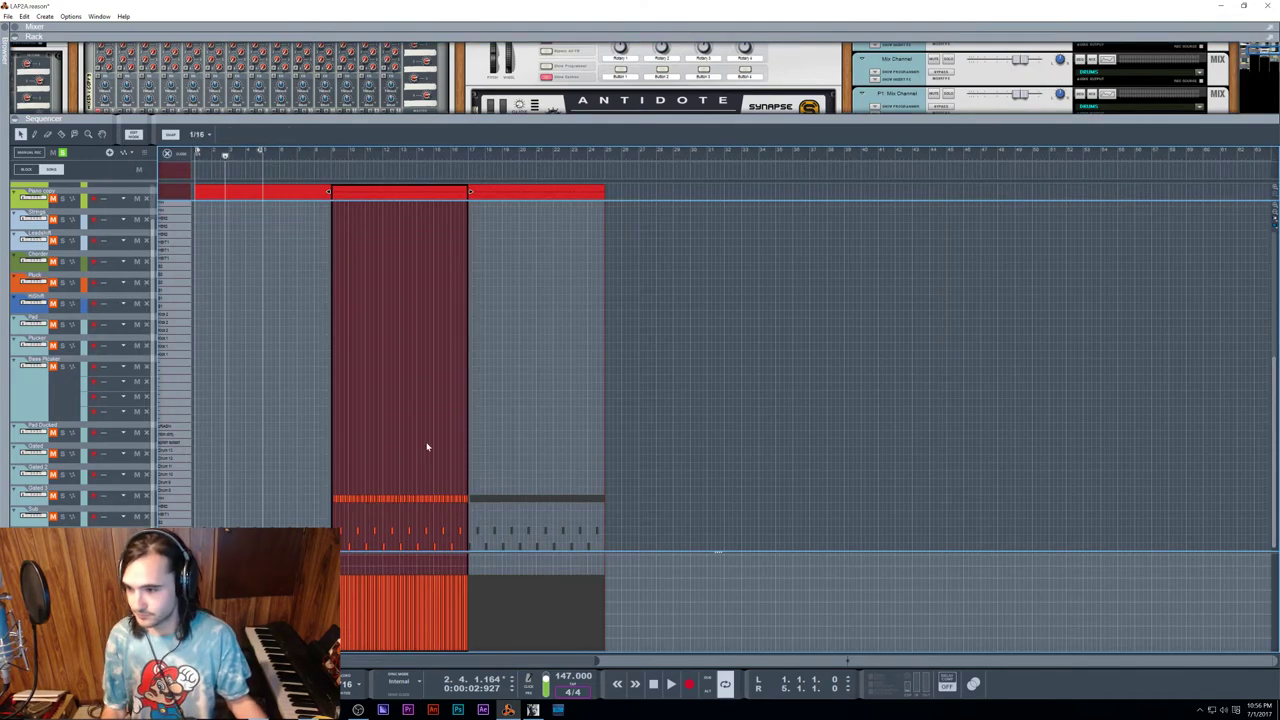
Step: Examine which drum lanes hold notes in the open Kong clip and set the song position to bar 9
scroll(427, 446, "right", 3)
scroll(325, 477, "left", 3)
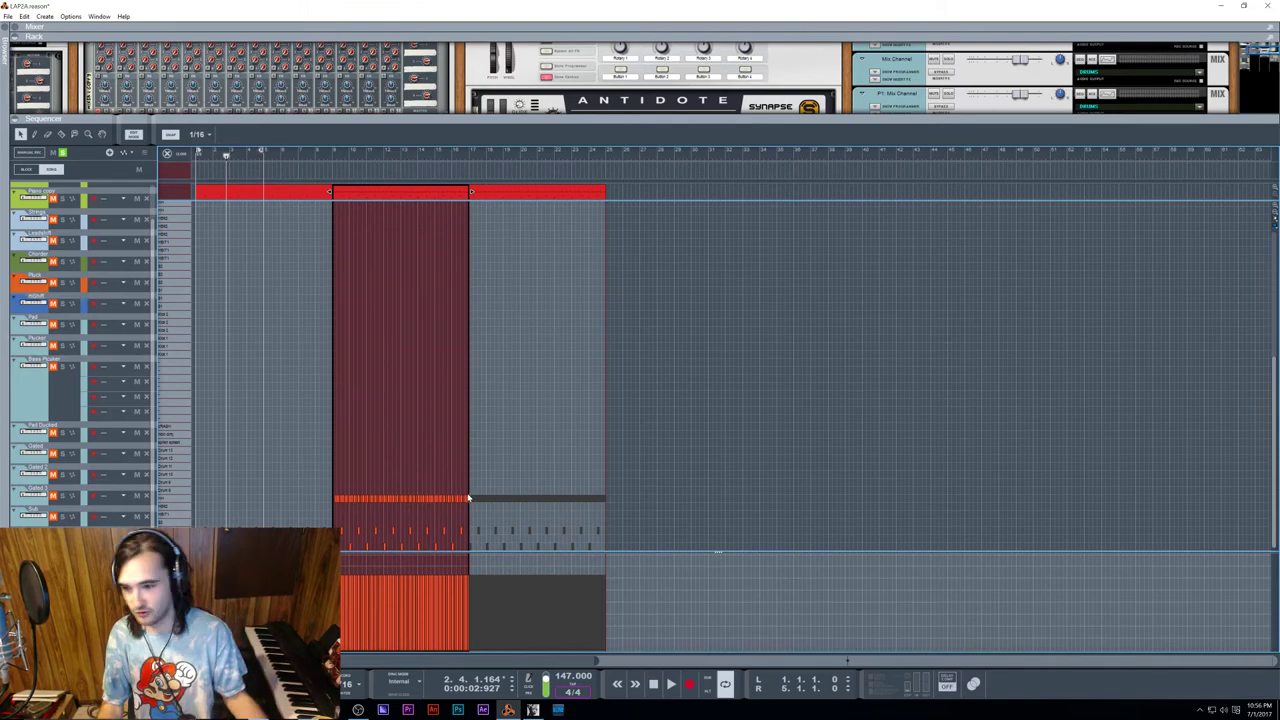
key("ctrl+a")
scroll(328, 525, "up", 5)
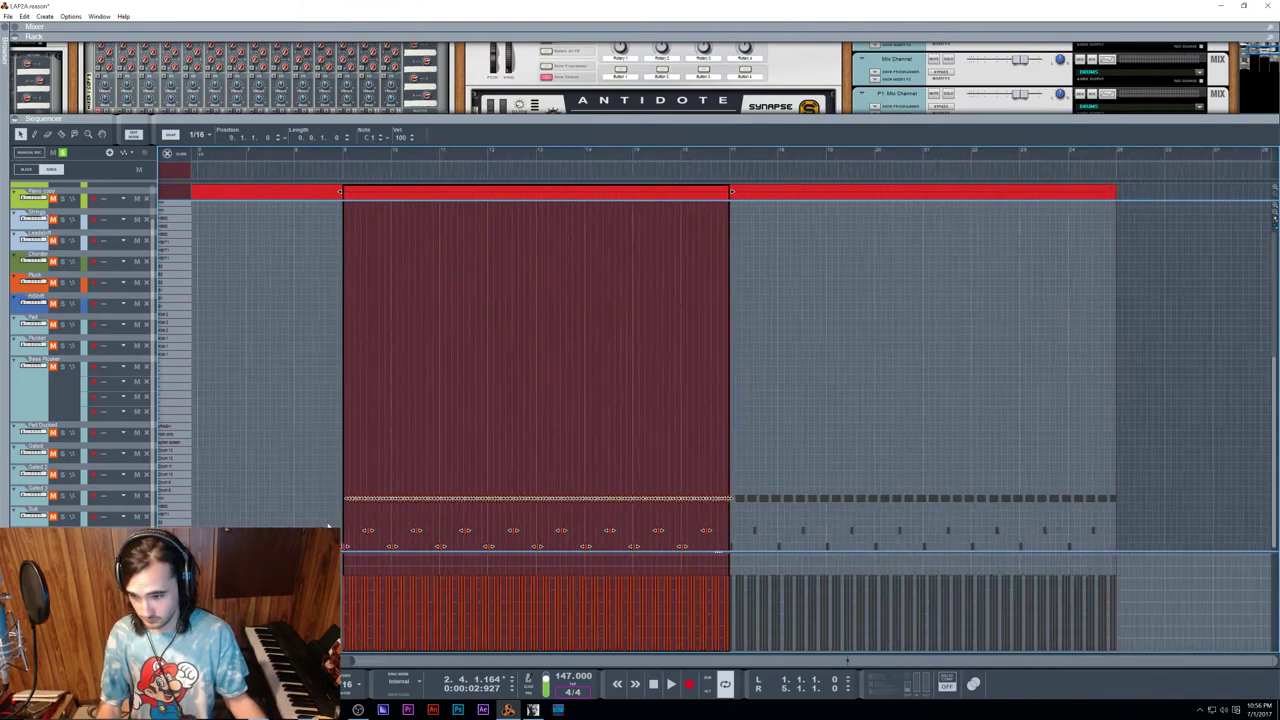
left_click(737, 402)
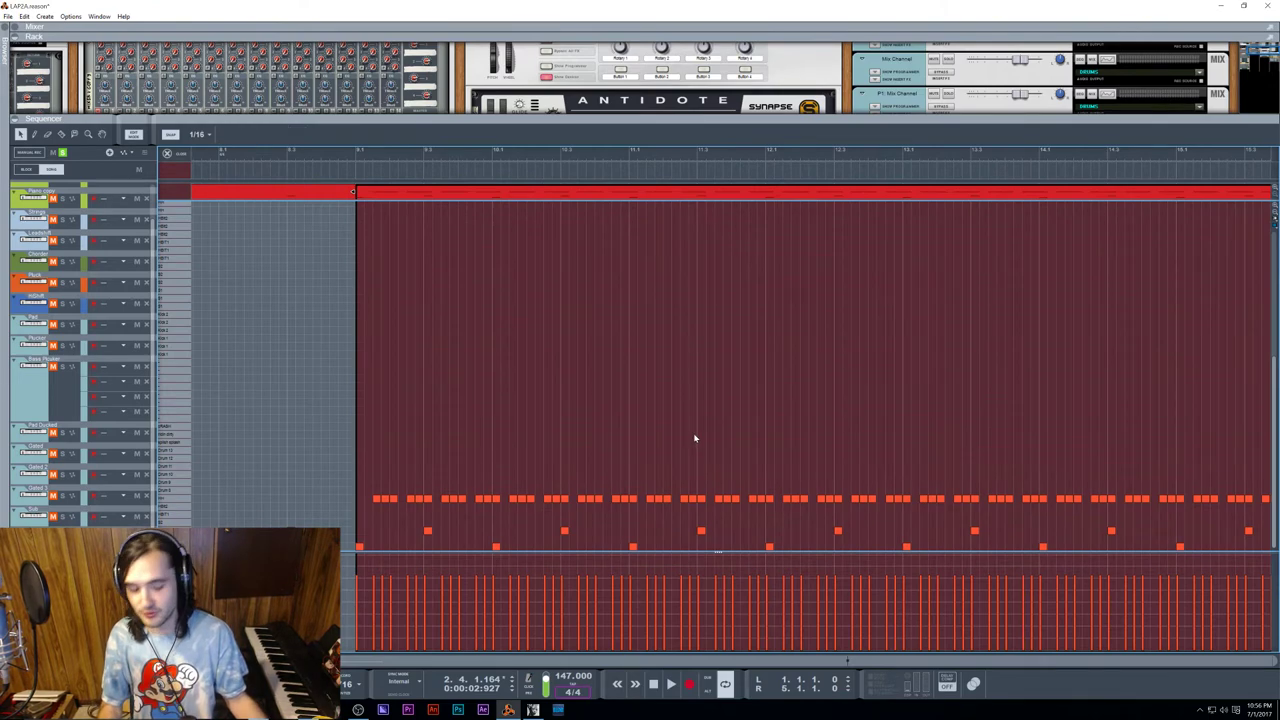
scroll(695, 437, "down", 3)
scroll(700, 414, "up", 3)
scroll(703, 416, "down", 3)
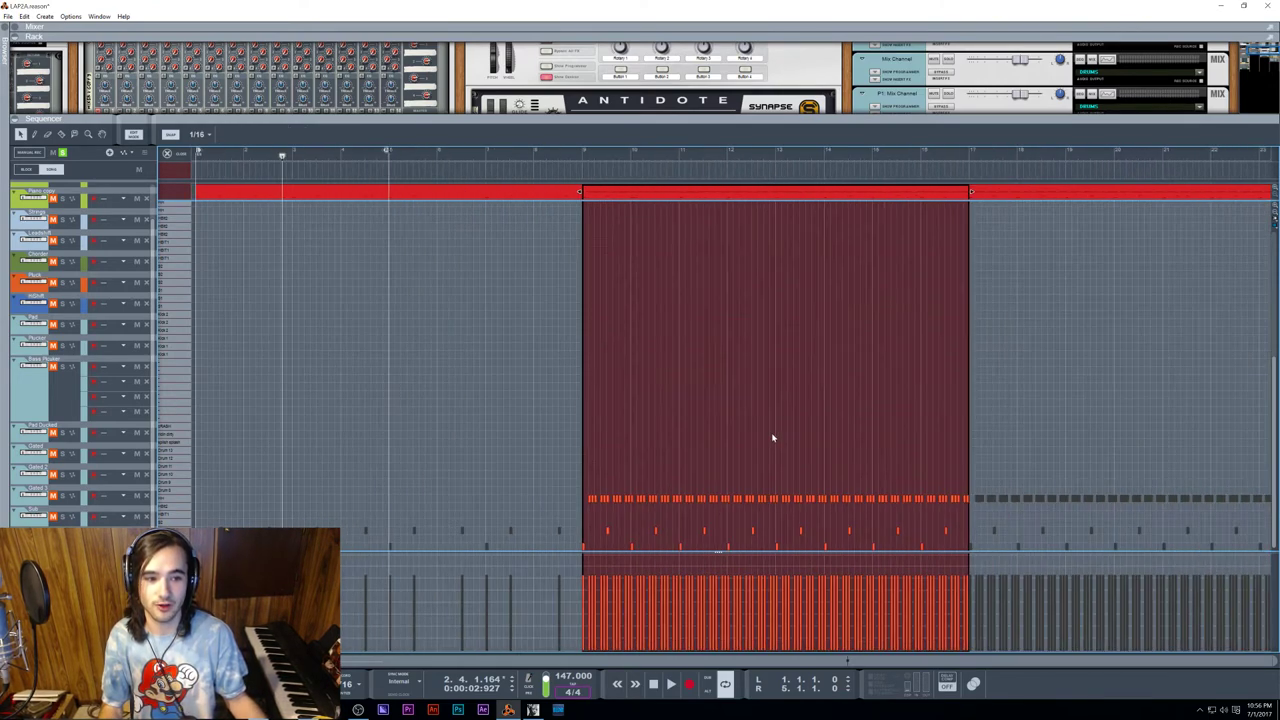
scroll(771, 437, "up", 2)
scroll(772, 438, "down", 3)
scroll(773, 438, "up", 5)
scroll(774, 439, "down", 5)
scroll(774, 439, "up", 4)
scroll(477, 455, "down", 4)
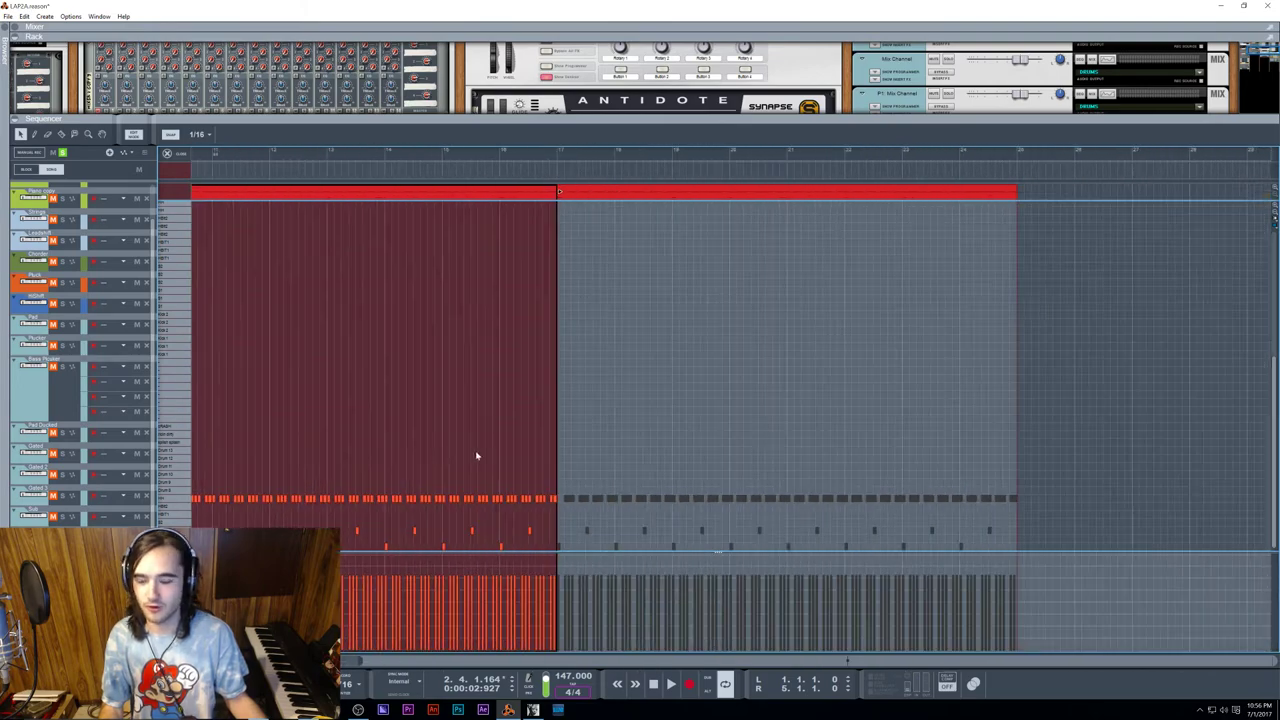
scroll(367, 472, "up", 2)
scroll(337, 472, "down", 2)
scroll(566, 478, "left", 3)
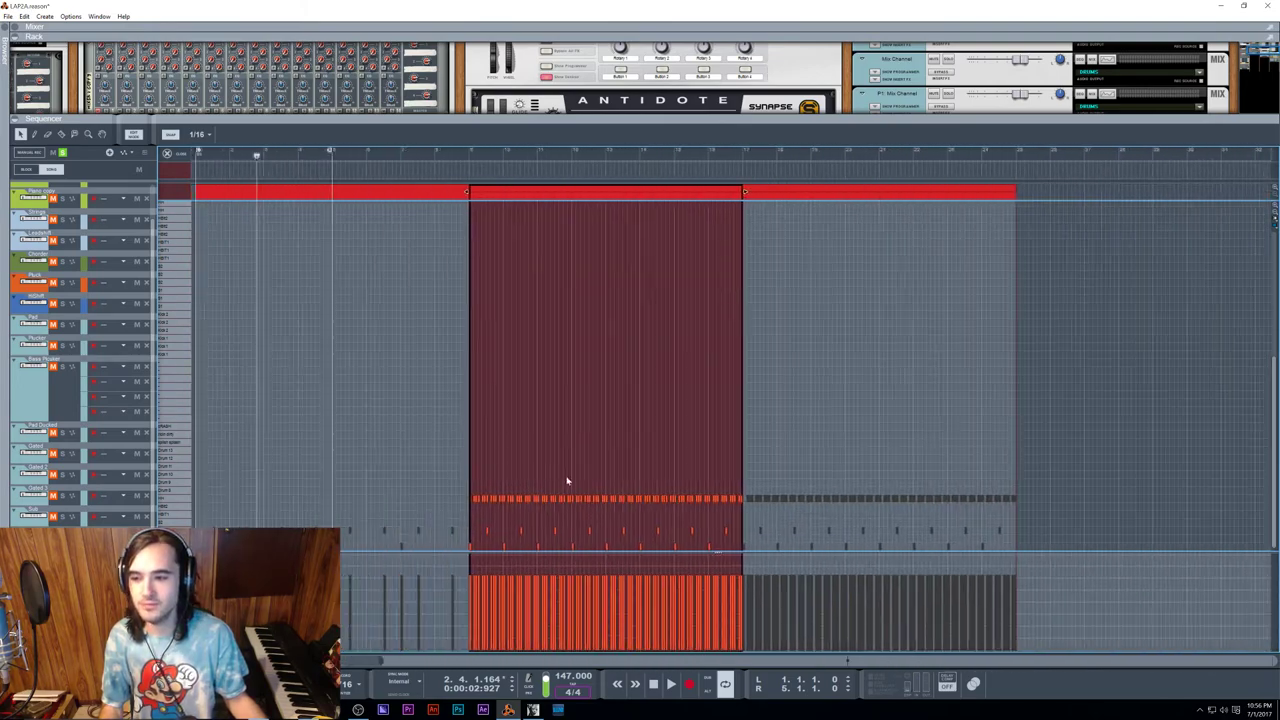
scroll(563, 466, "up", 2)
scroll(562, 466, "right", 2)
scroll(560, 463, "down", 3)
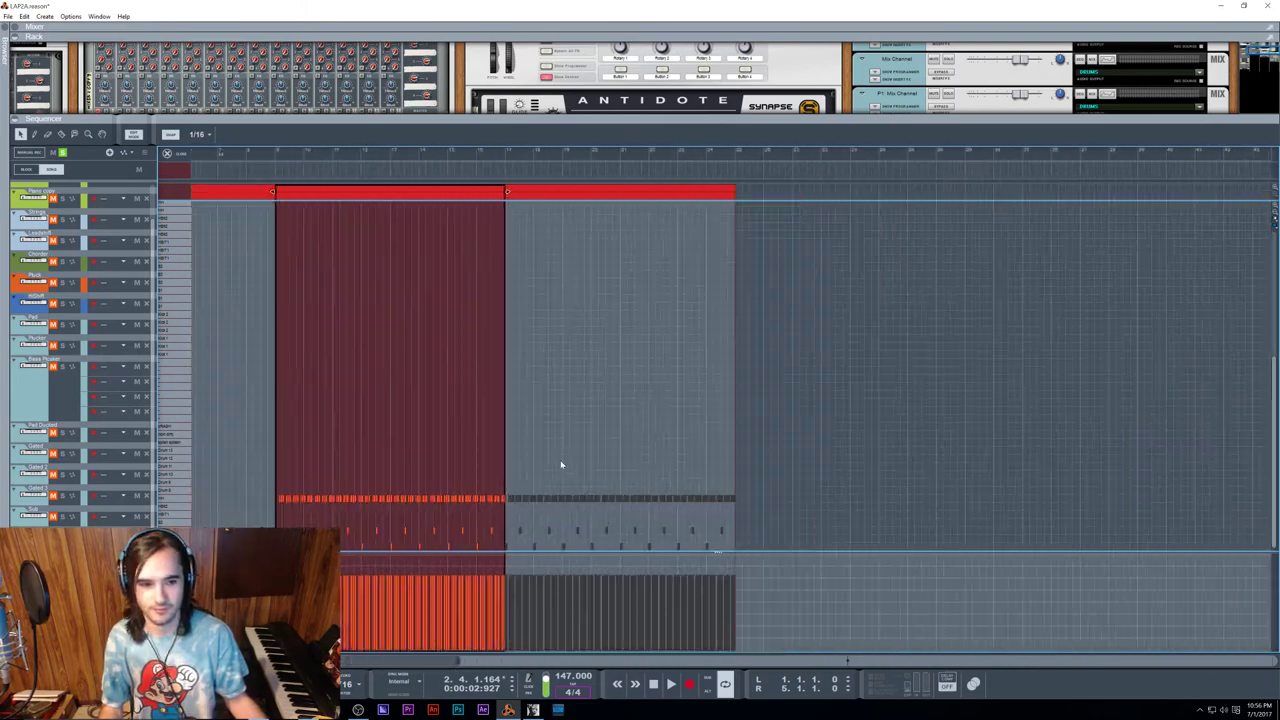
scroll(560, 466, "up", 1)
scroll(560, 466, "left", 4)
scroll(710, 477, "up", 4)
scroll(735, 479, "down", 2)
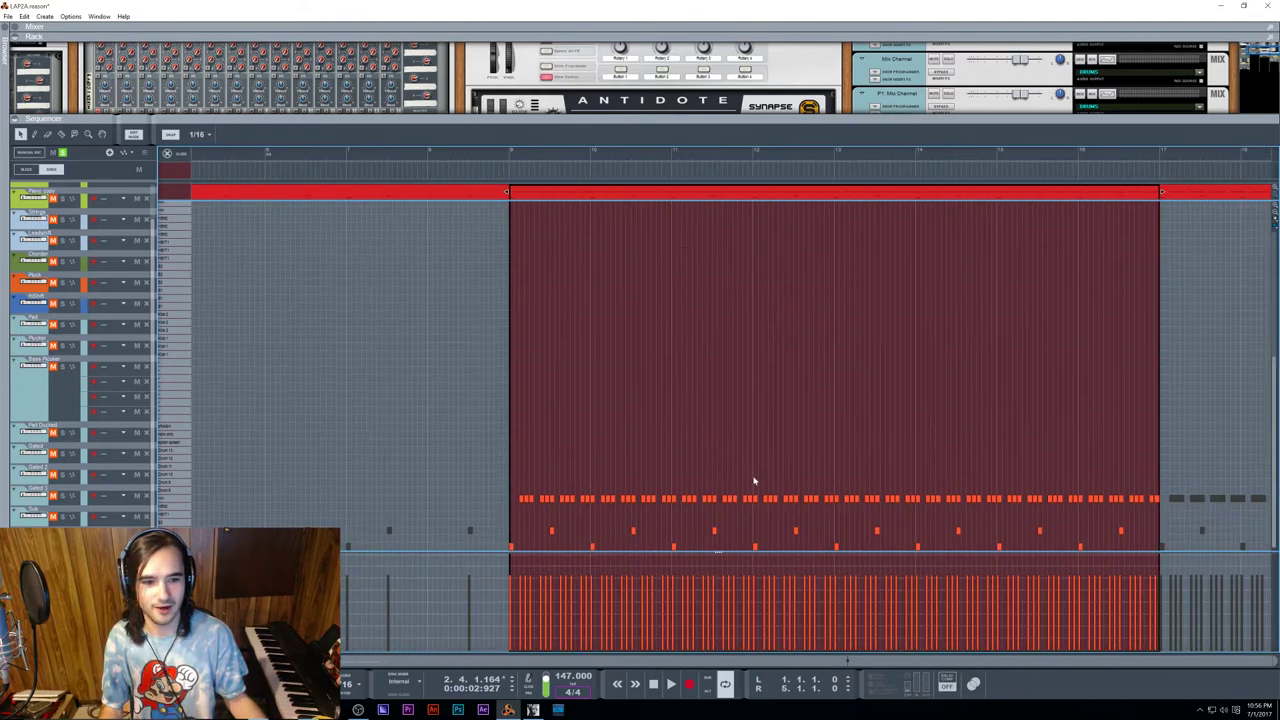
scroll(882, 462, "right", 1)
scroll(882, 462, "right", 1)
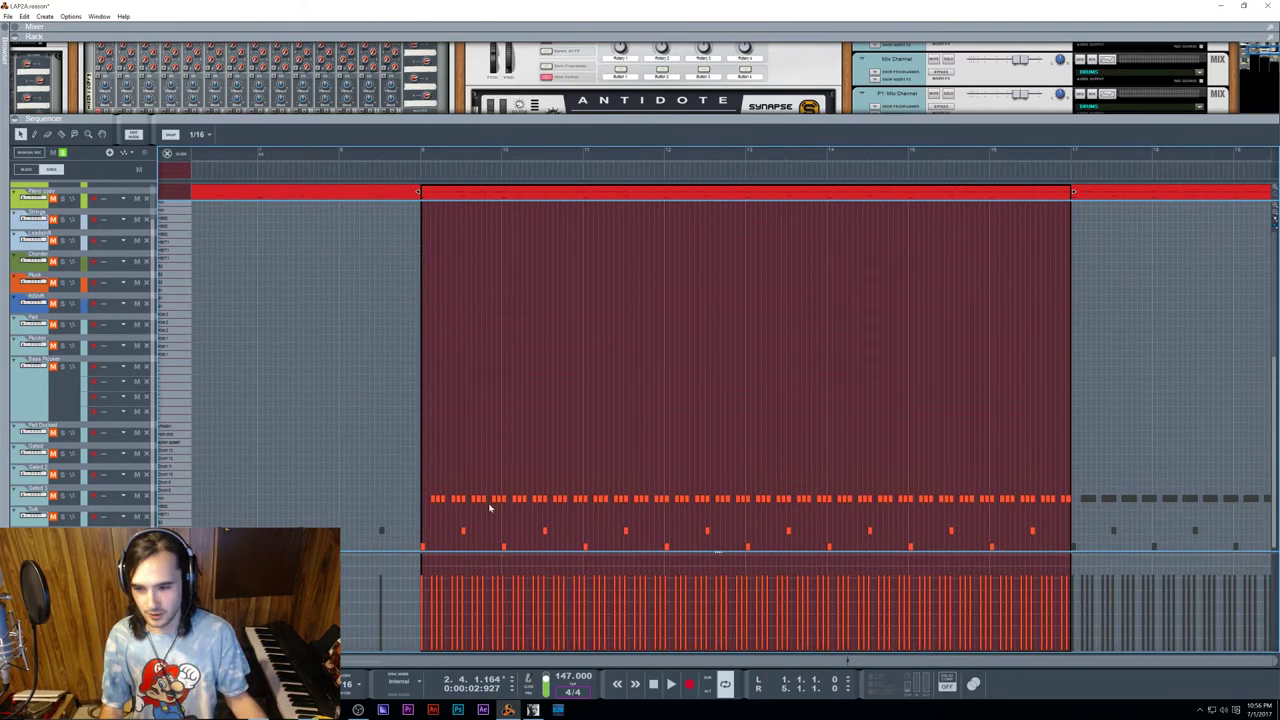
left_click(420, 153)
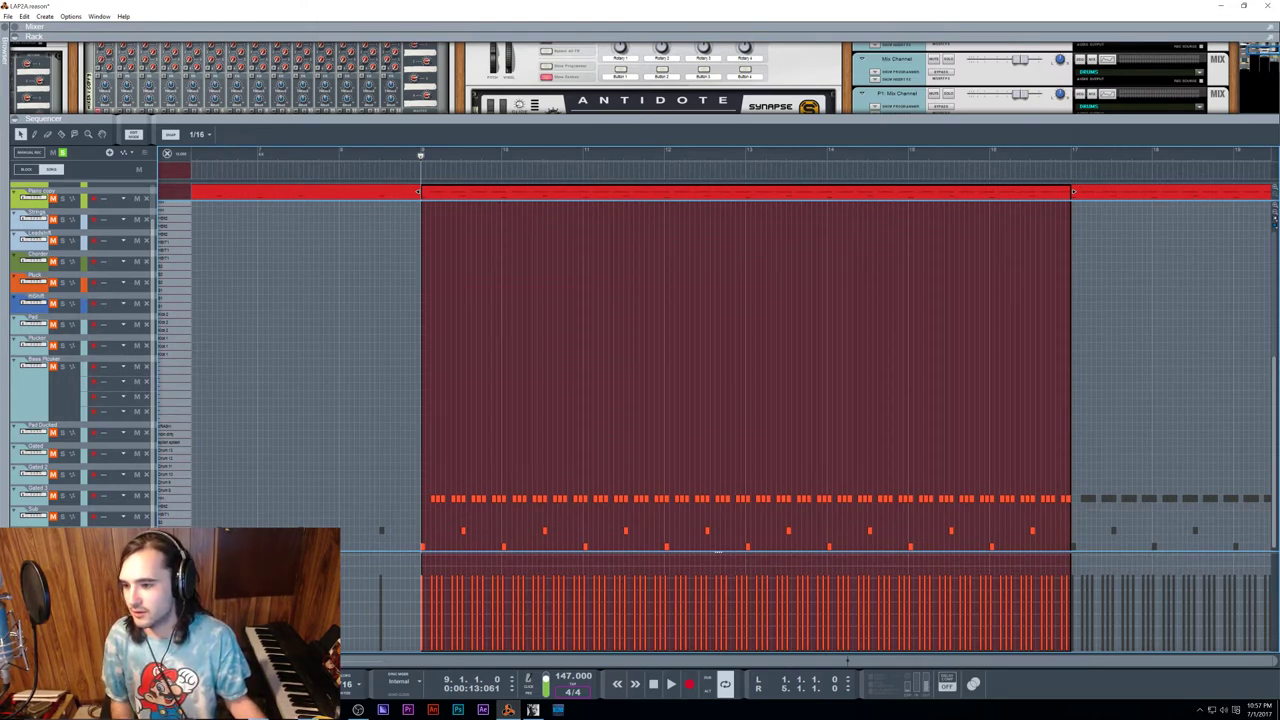
Step: Return to the rack and audition pads in all four Kong rows to identify the drum sounds in use
key("F6")
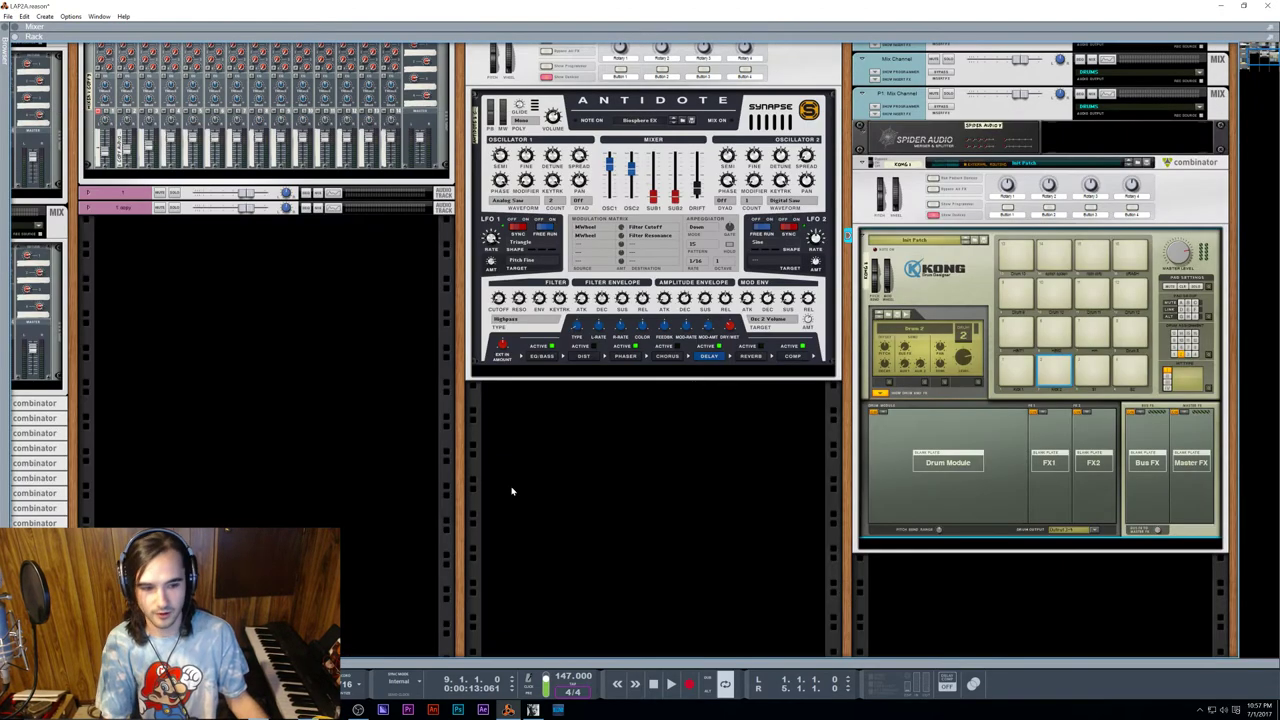
left_click(1026, 371)
left_click(1088, 373)
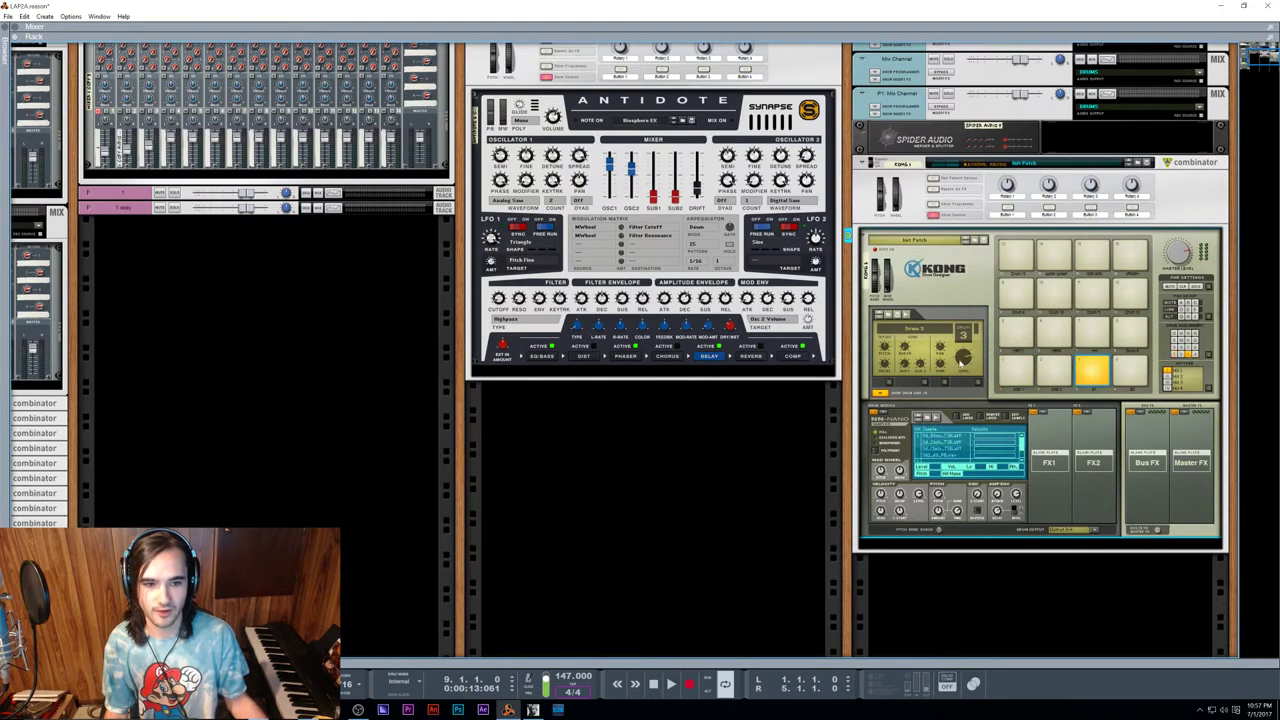
left_click(1020, 367)
left_click(1092, 370)
left_click(1131, 333)
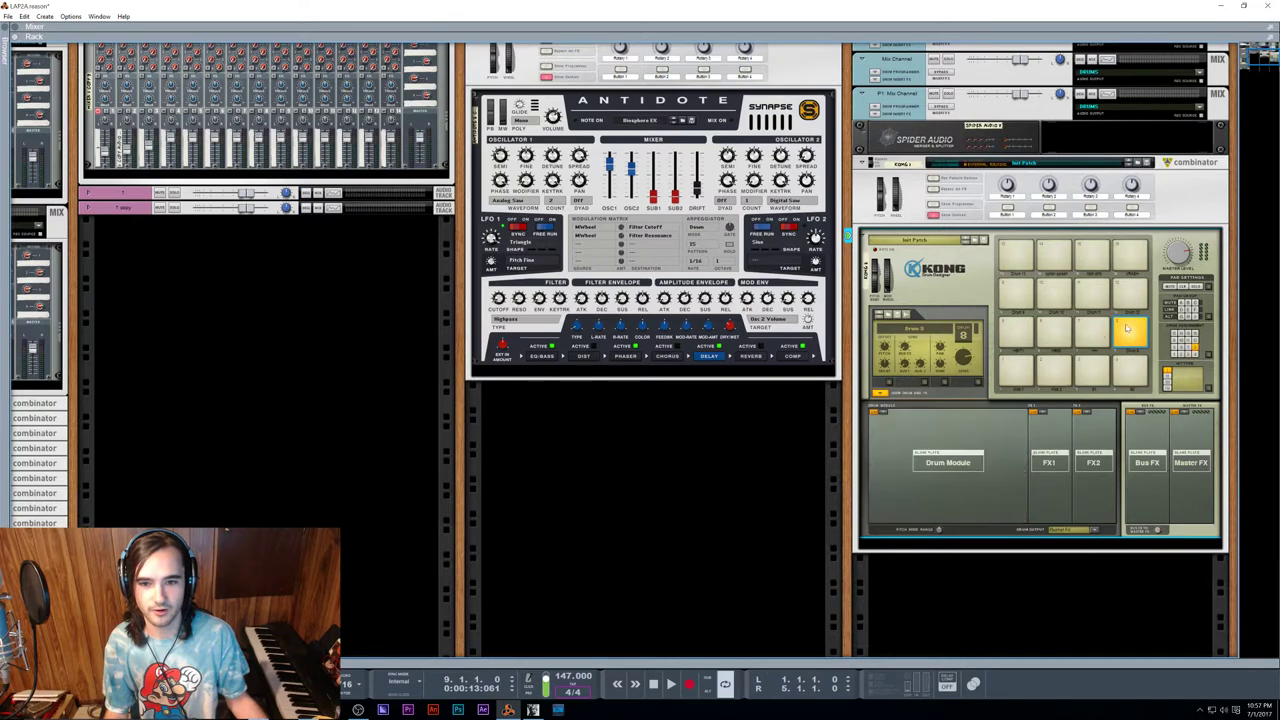
left_click(1090, 332)
left_click(1055, 332)
left_click(1018, 332)
left_click(1019, 293)
left_click(1091, 295)
left_click(1130, 295)
left_click(1130, 265)
left_click(1090, 257)
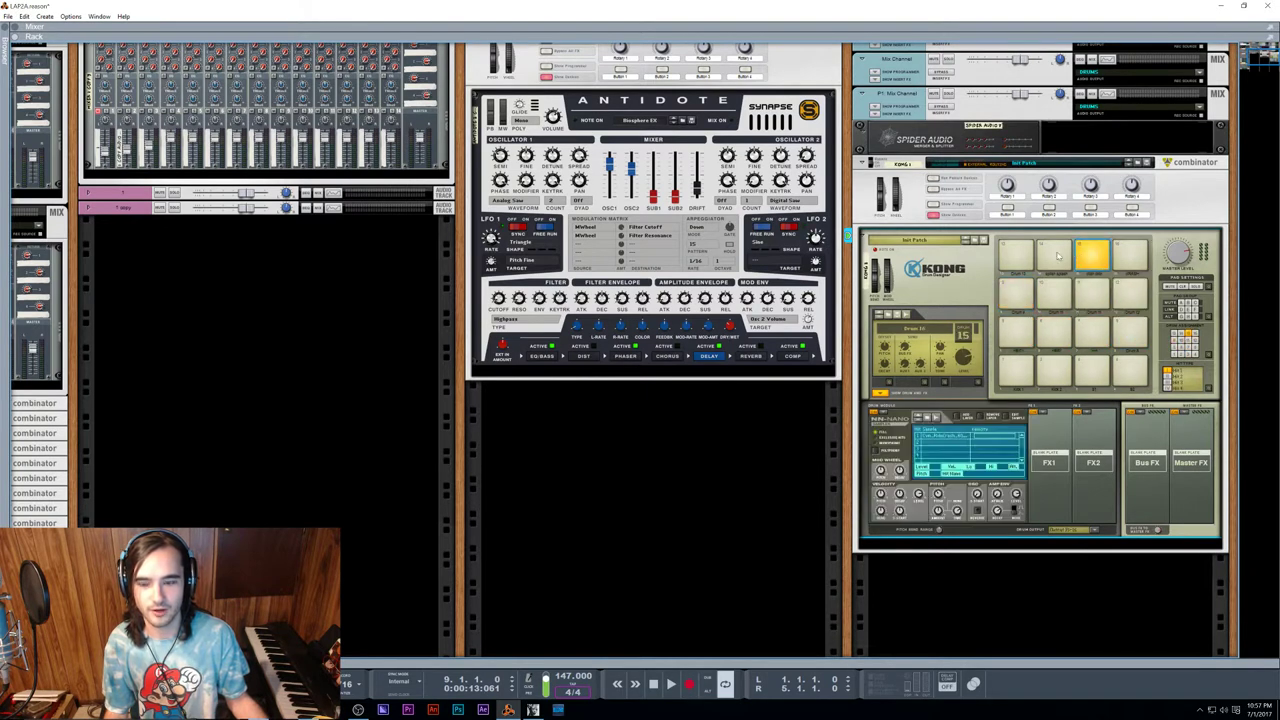
left_click(1017, 260)
left_click(1018, 295)
left_click(1089, 301)
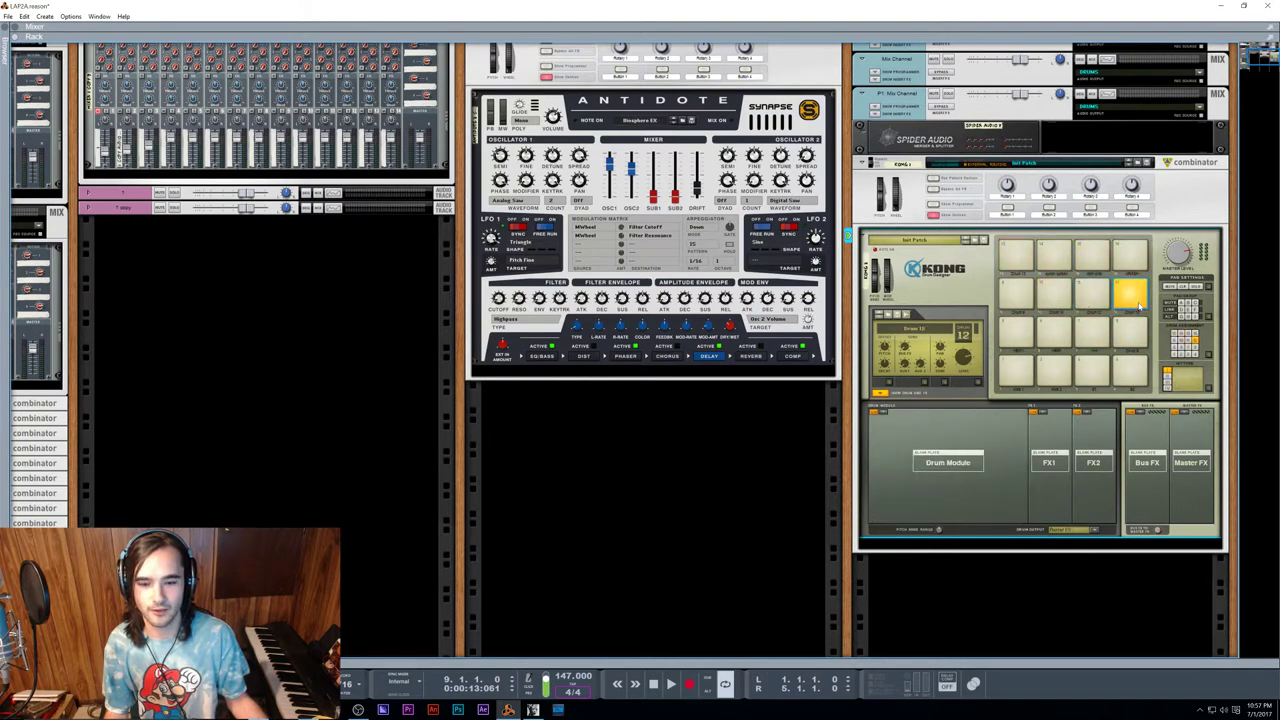
left_click(1092, 335)
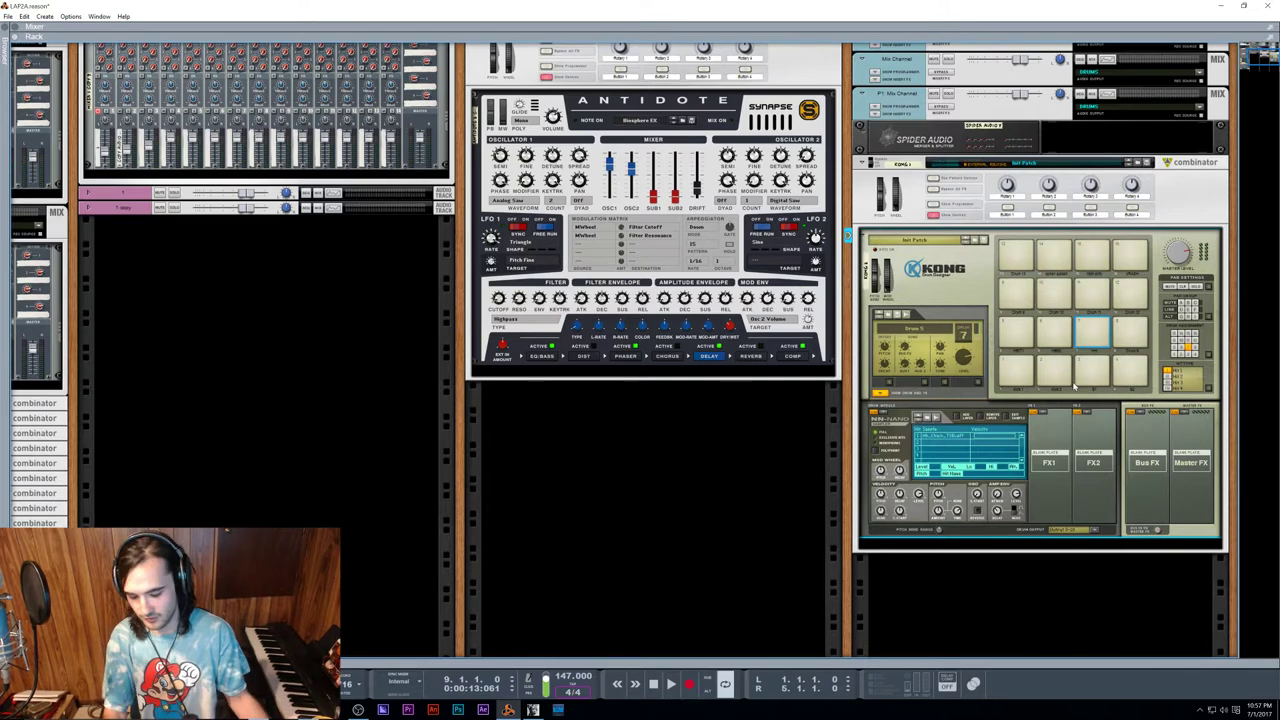
Step: Play the Kong drum pattern in the sequencer from bar 9
key("F7")
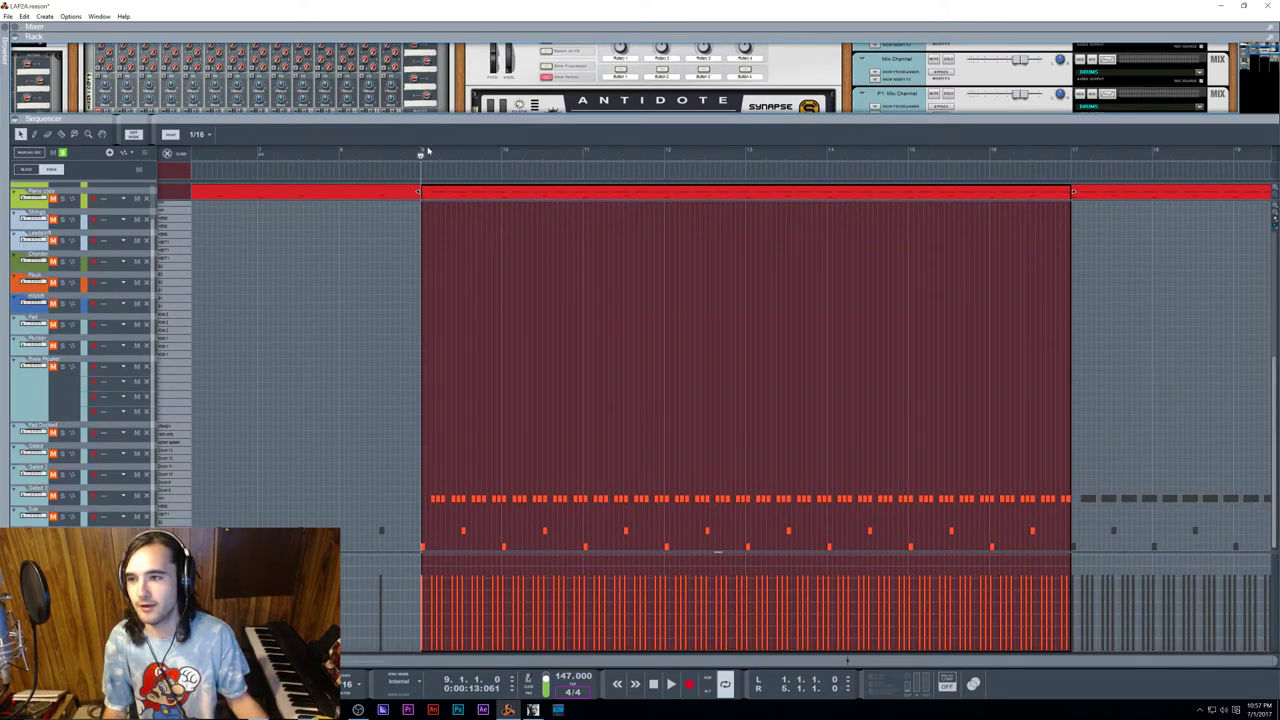
key("space")
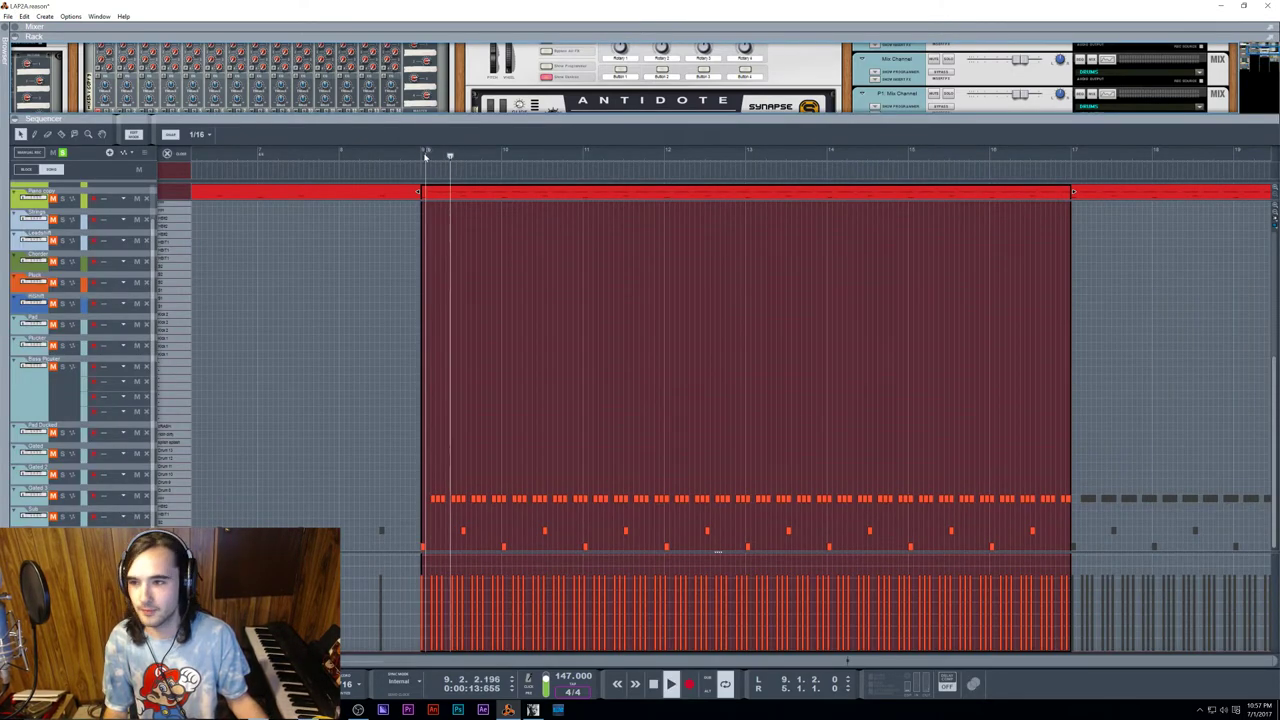
Step: Set the loop range from bar 9 to bar 17 and stop playback
left_click(424, 155, "ctrl")
left_click(1077, 164, "alt")
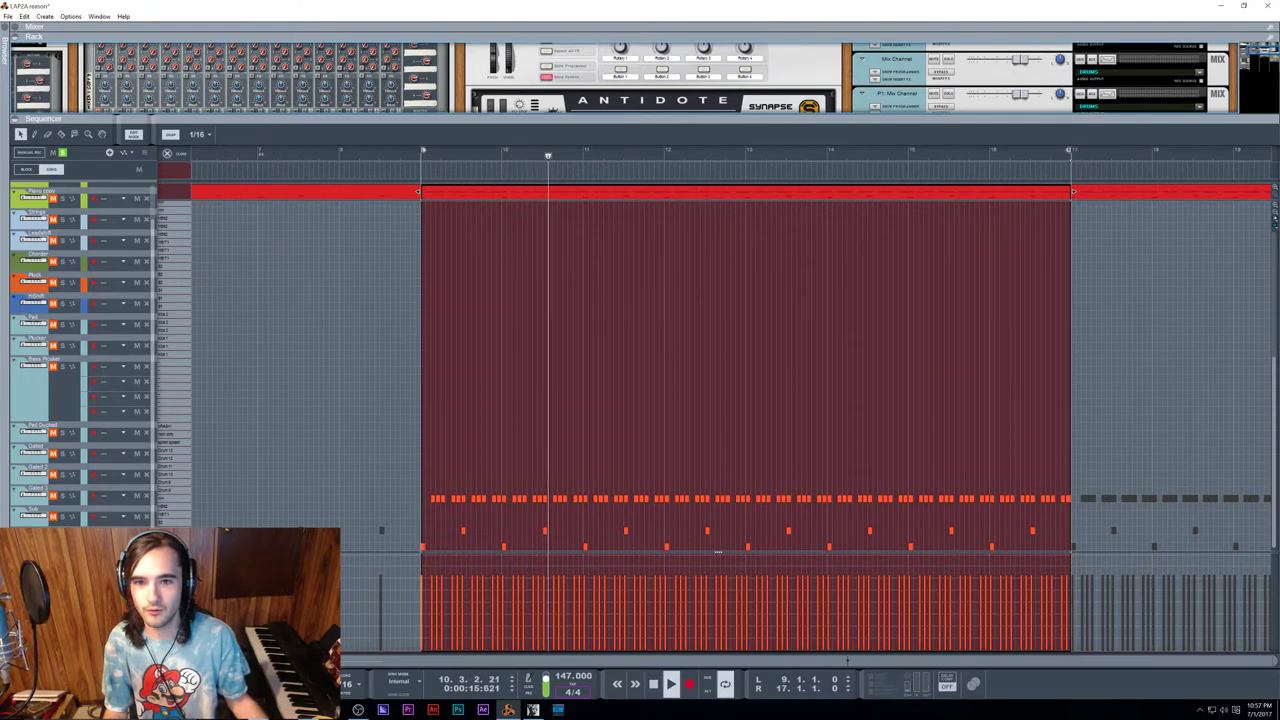
key("space")
key("F6")
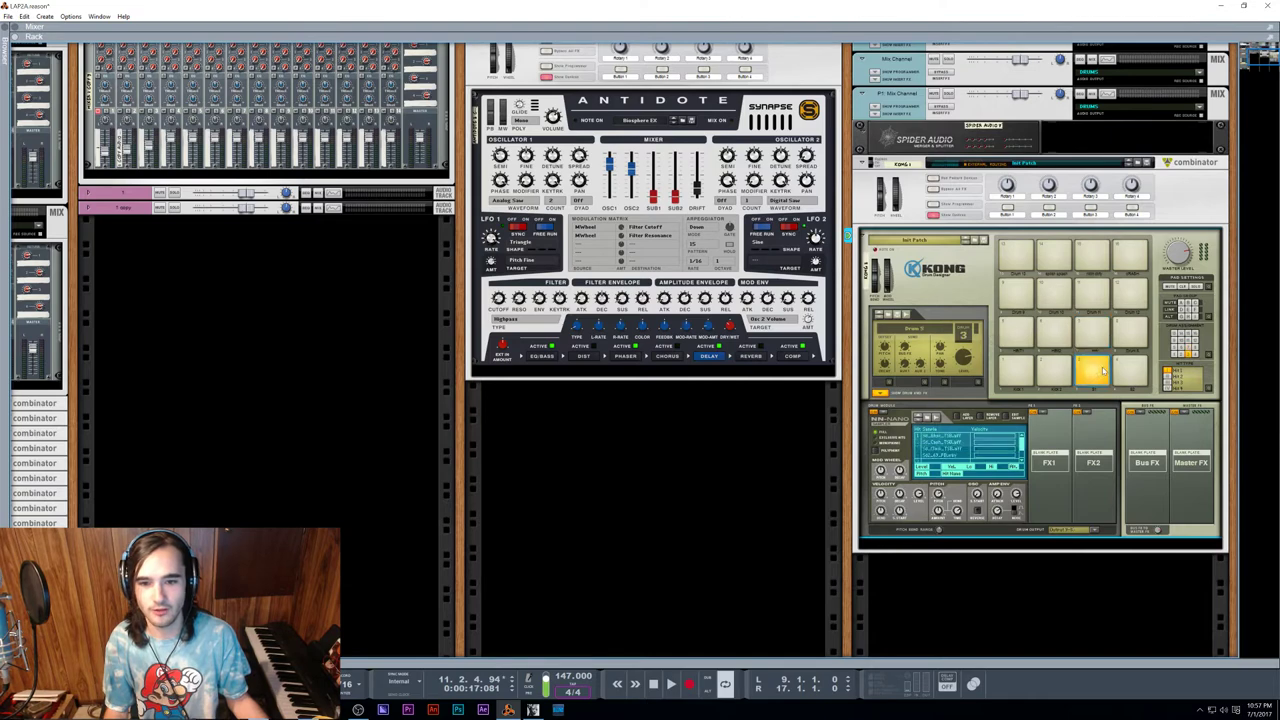
Step: Audition the used drum lanes of the open Kong clip, and compare their sounds with Kong pads 4 and 3 in the rack
key("F7")
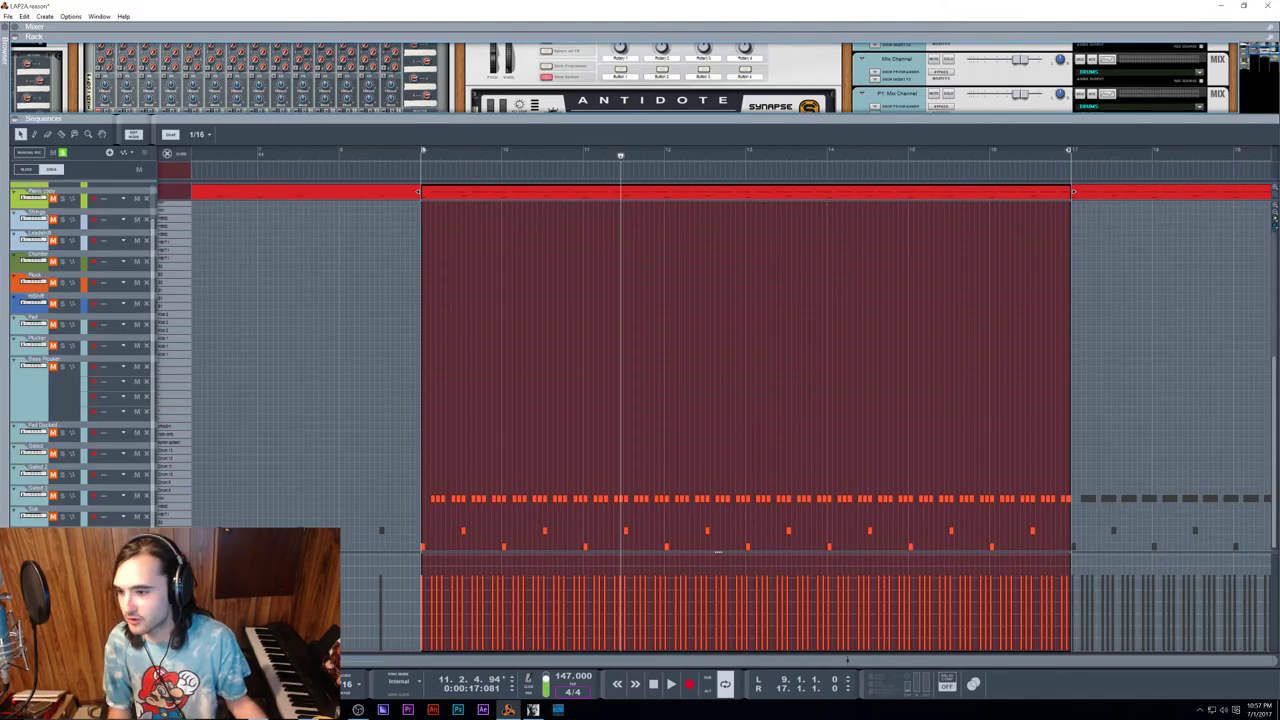
left_click(176, 530)
left_click(176, 506)
left_click(176, 499)
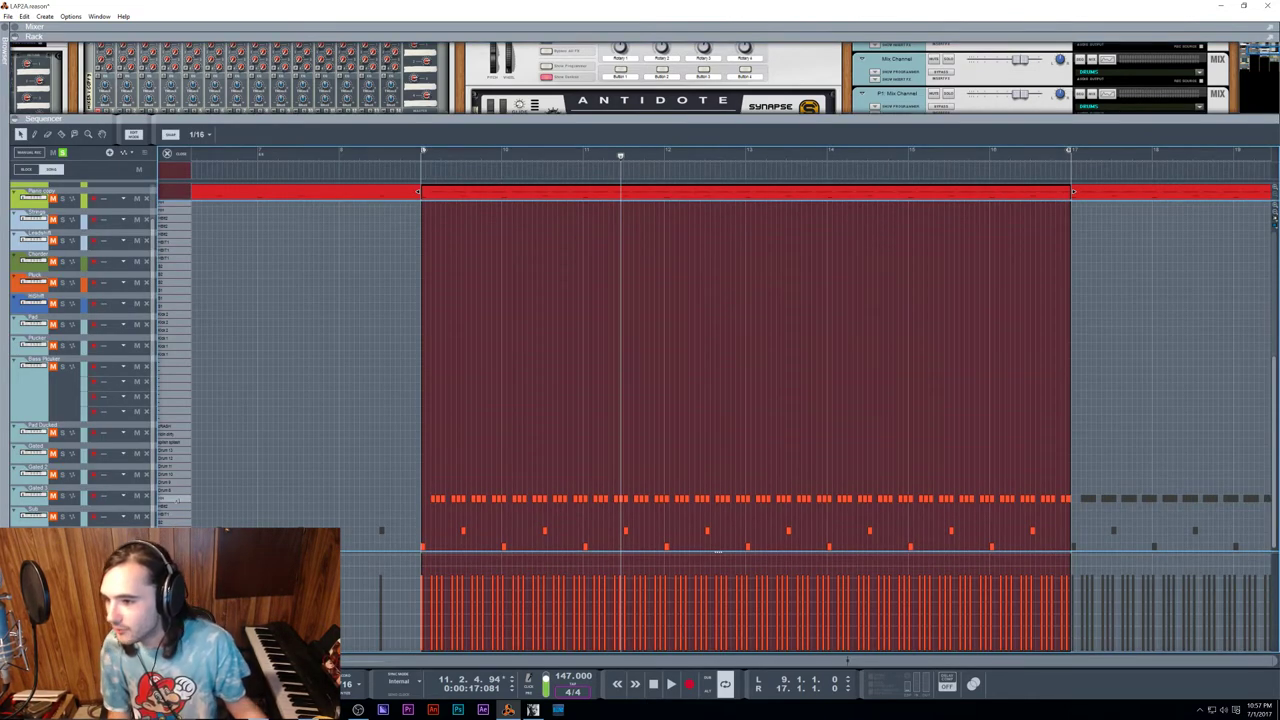
key("F6")
scroll(558, 440, "up", 1)
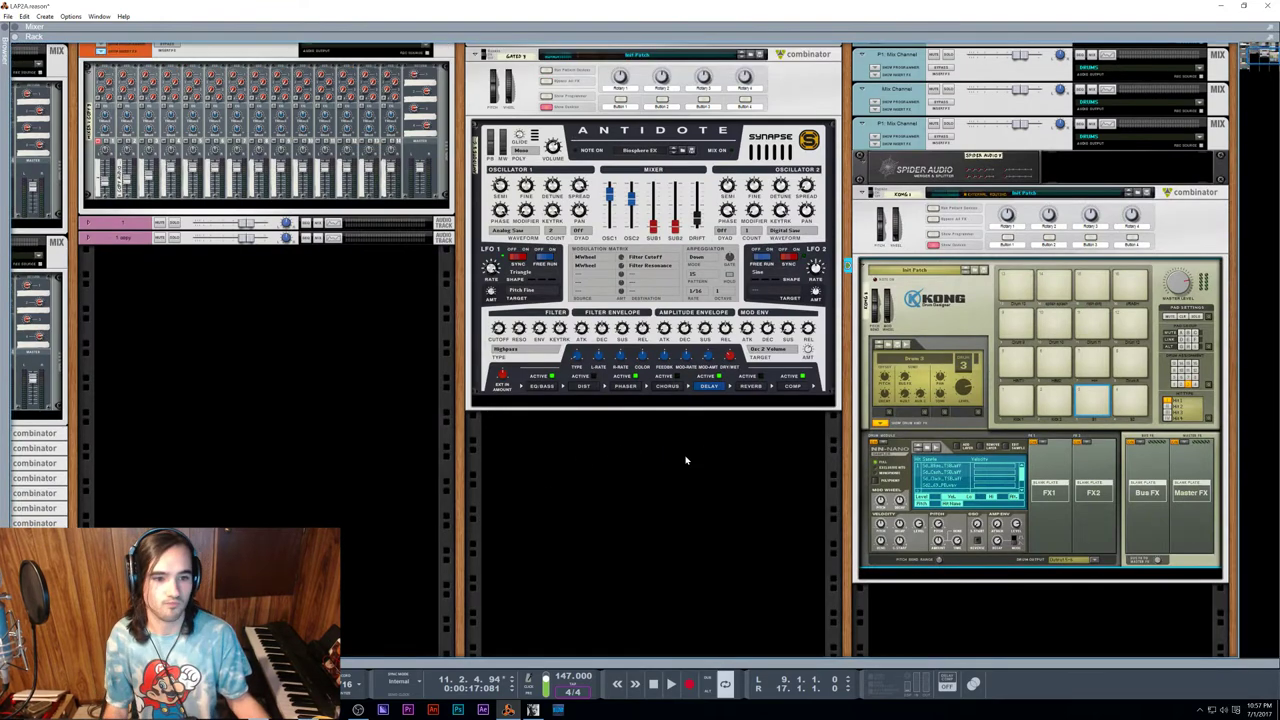
left_click(1131, 400)
left_click(1097, 390)
Step: Assign Kong pad 3 to a separate drum output and cable that output to the first unnamed mix channel below the BD channels
scroll(1097, 392, "up", 7)
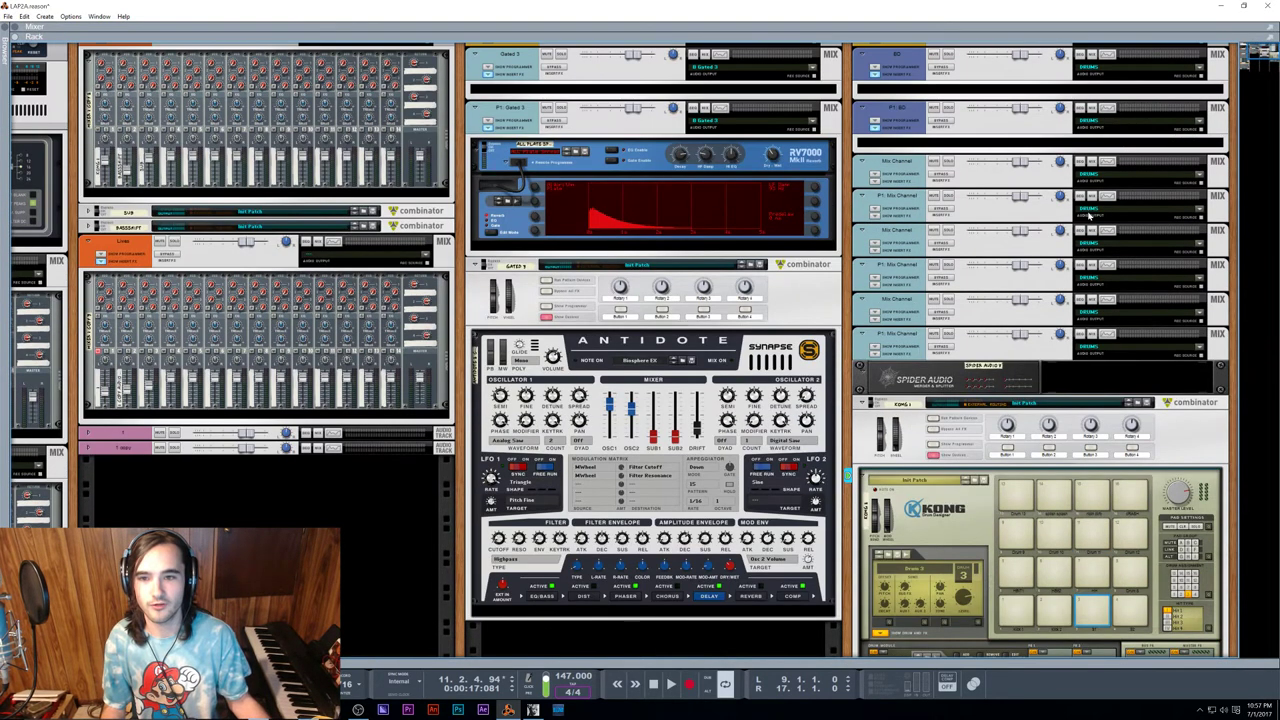
scroll(1095, 430, "down", 5)
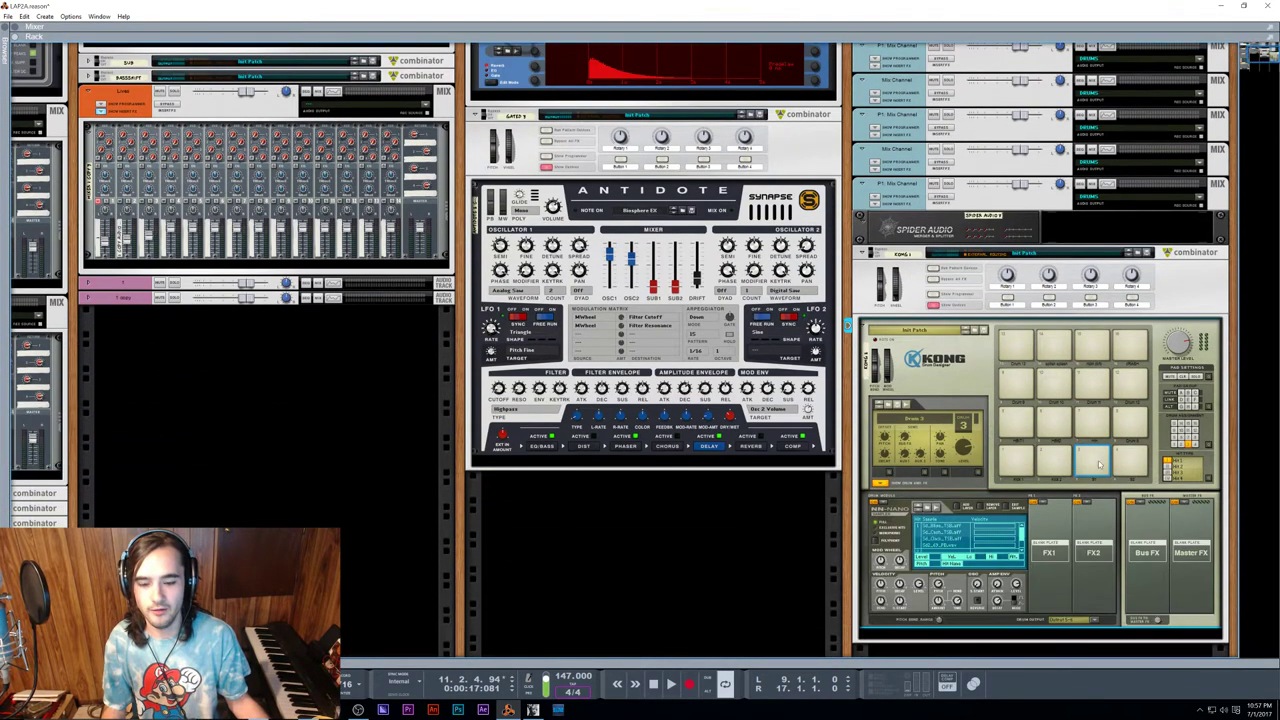
key("Tab")
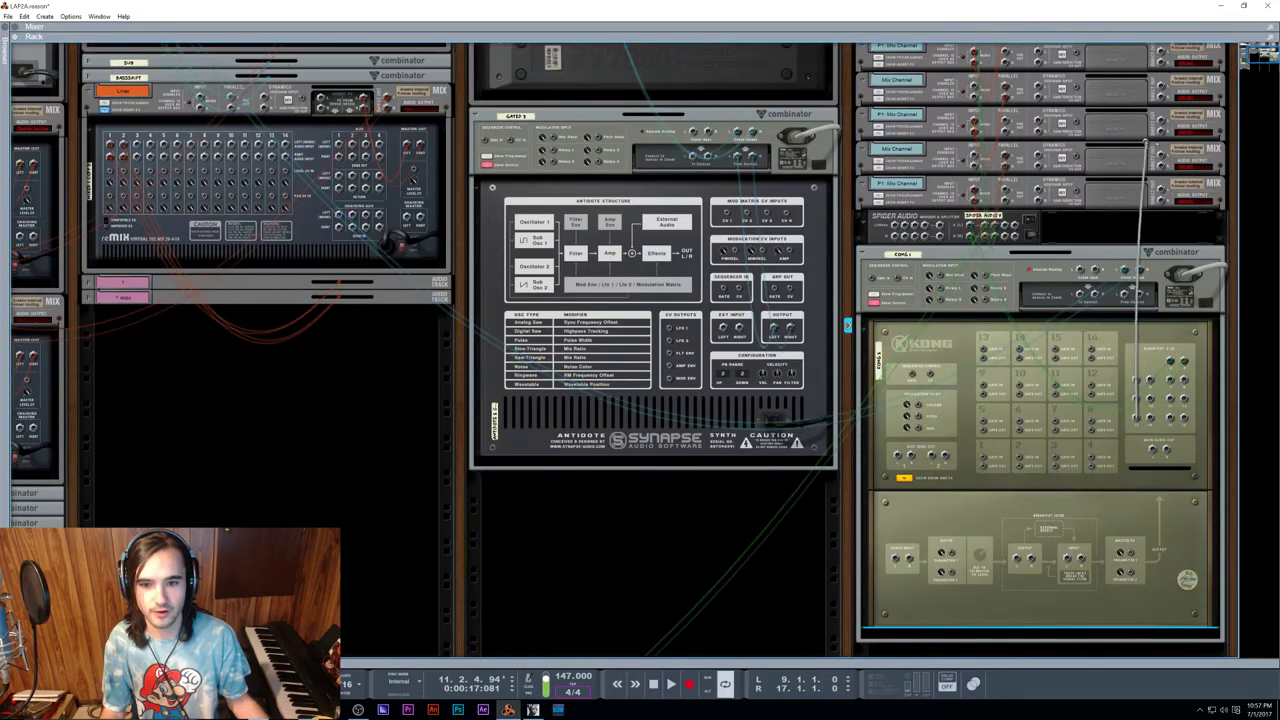
key("Tab")
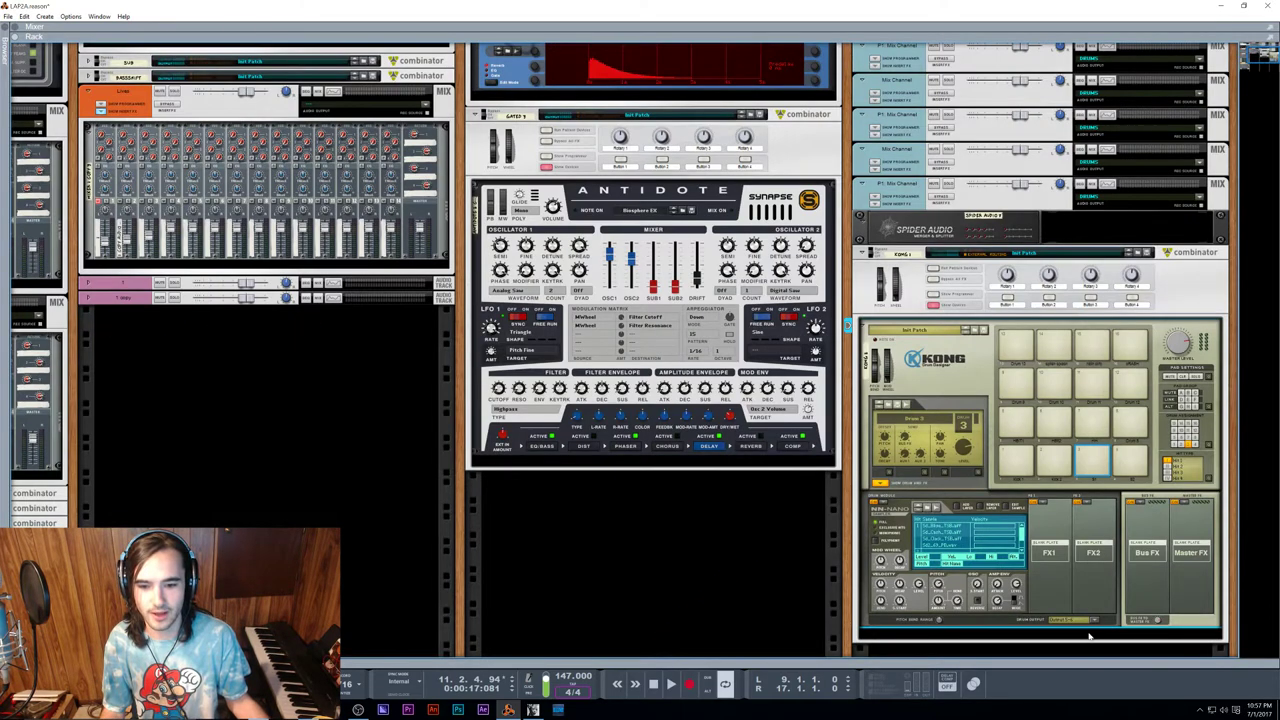
left_click(1095, 620)
left_click(1118, 562)
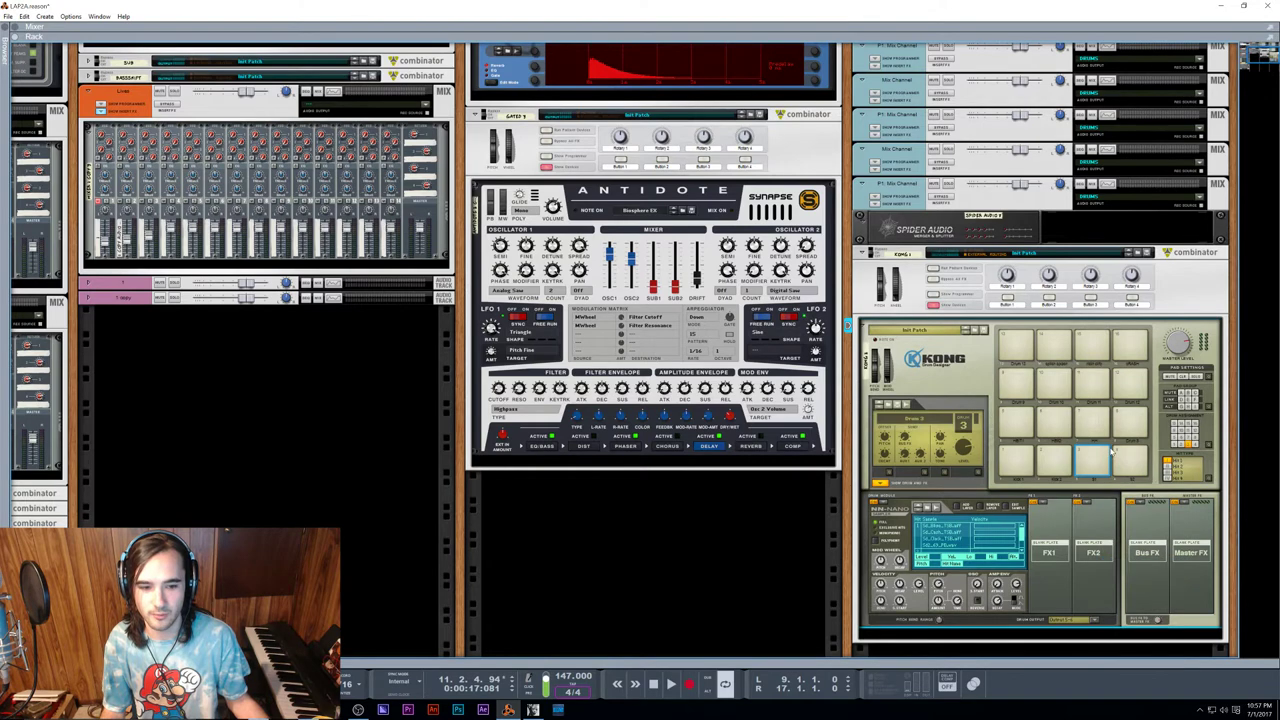
key("Tab")
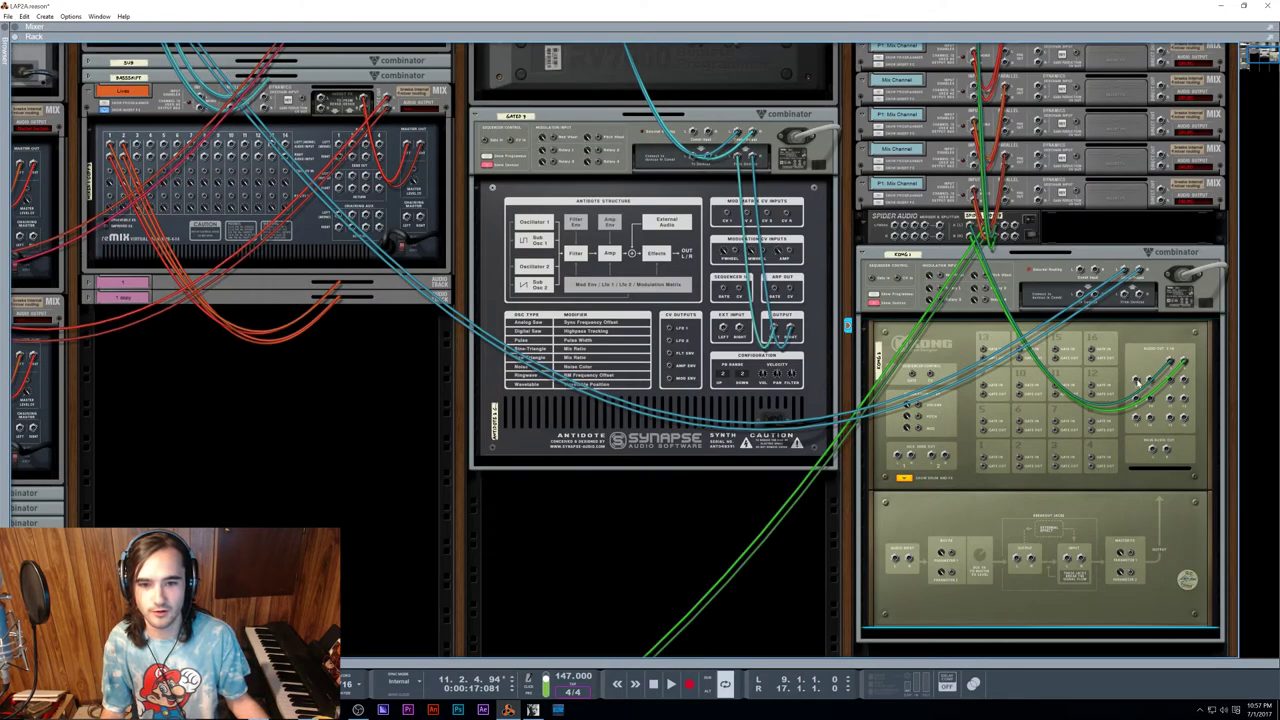
left_click_drag(1136, 381, 975, 199)
scroll(1036, 170, "up", 2)
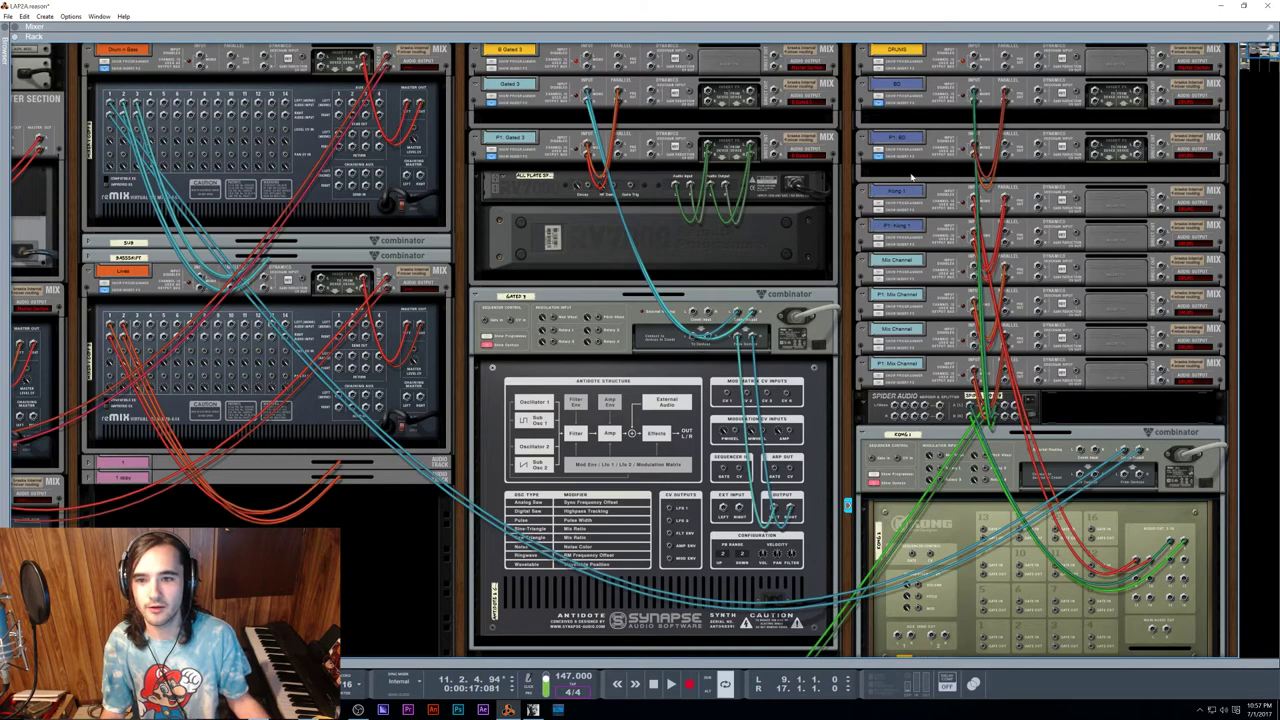
Step: Rename the newly cabled Kong mix channel as SNARES, correcting any misspelling in the name
double_click(910, 191)
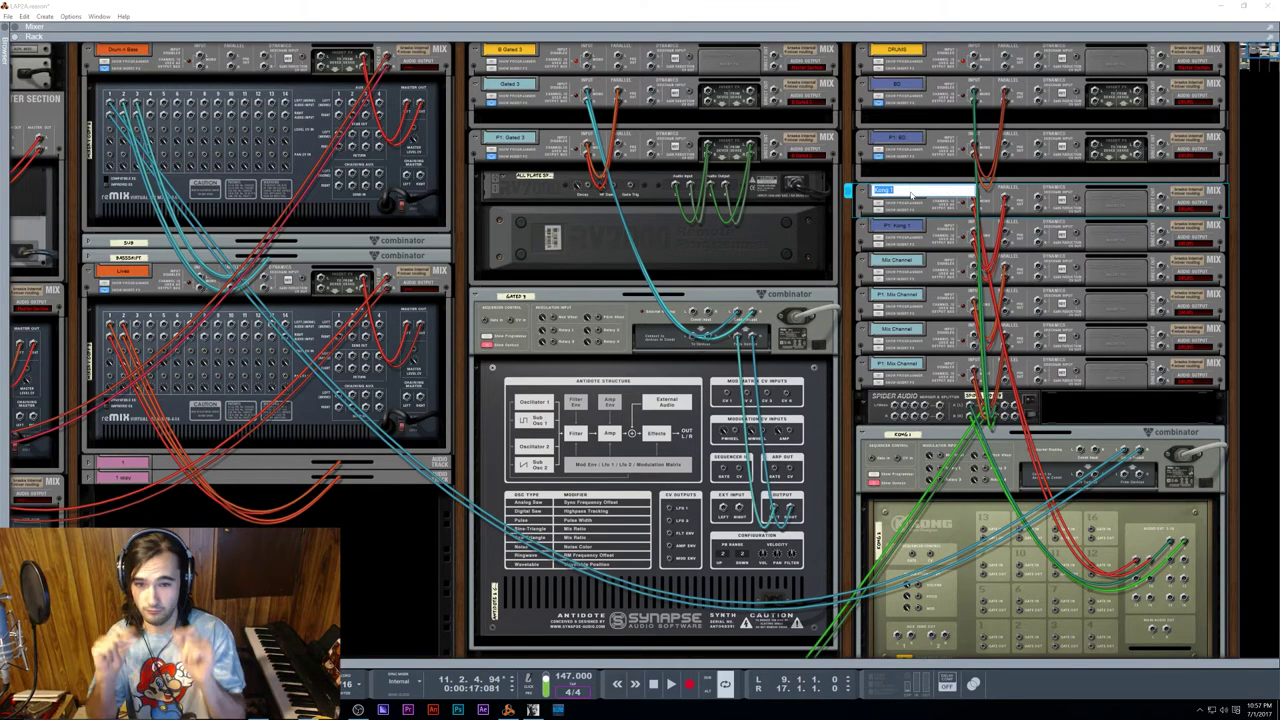
type("SNARES")
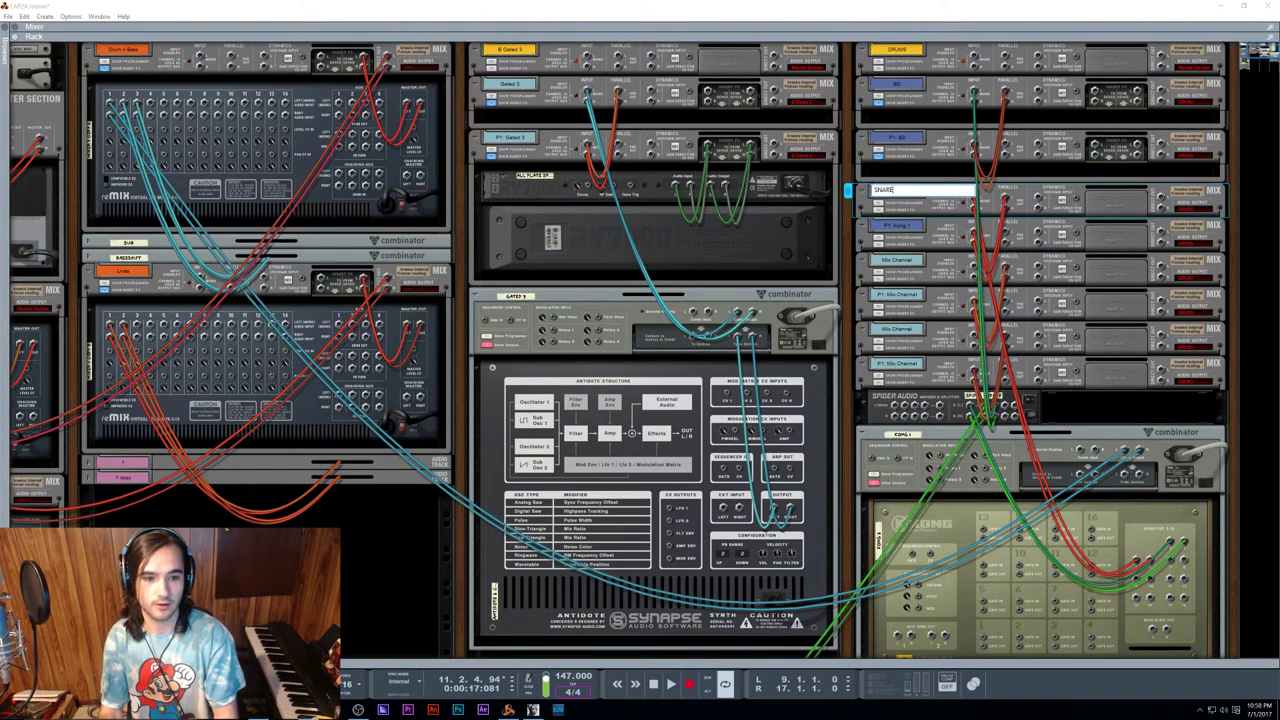
key("Return")
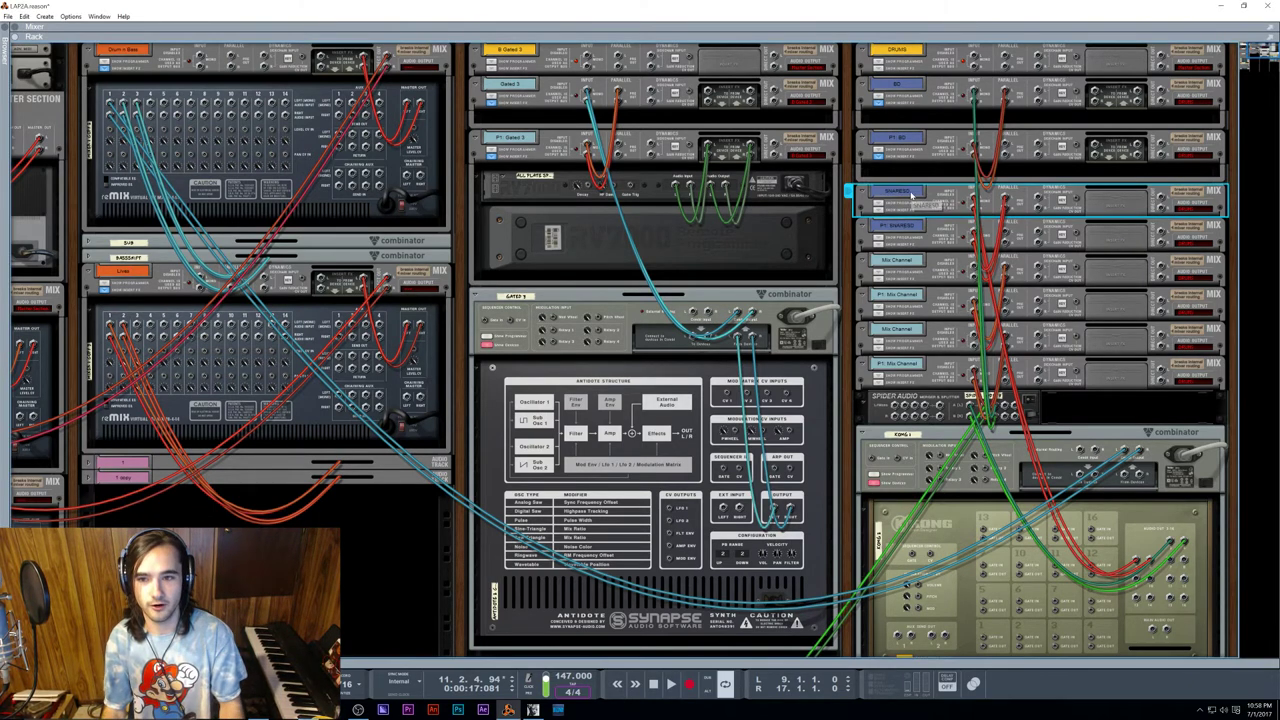
double_click(911, 194)
left_click(911, 194)
key("BackSpace")
type("SNARES")
key("Return")
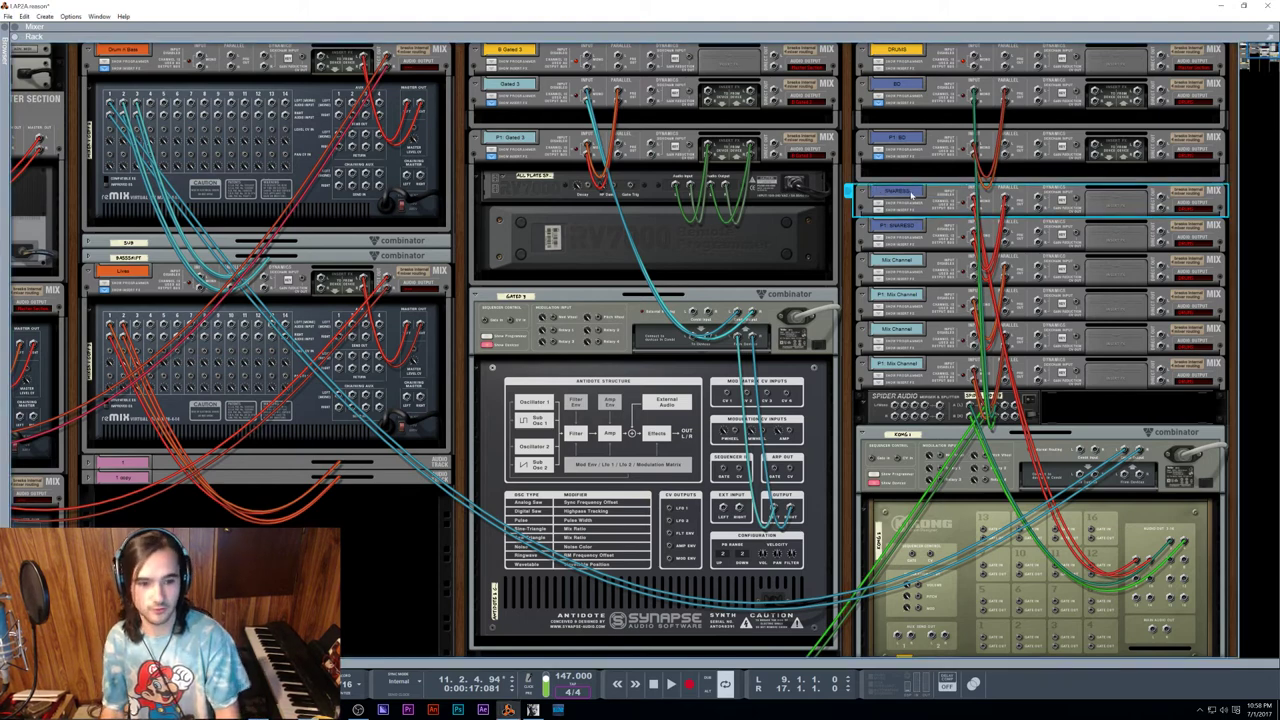
double_click(911, 194)
left_click(911, 194)
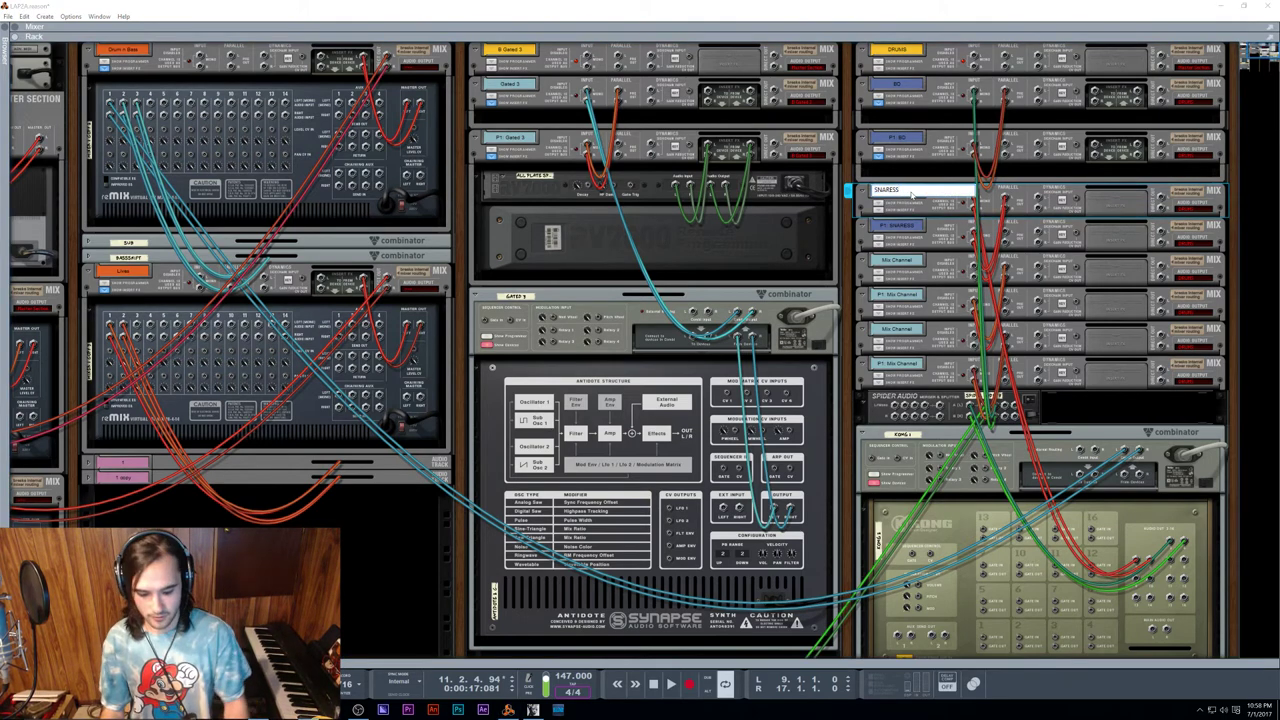
key("Return")
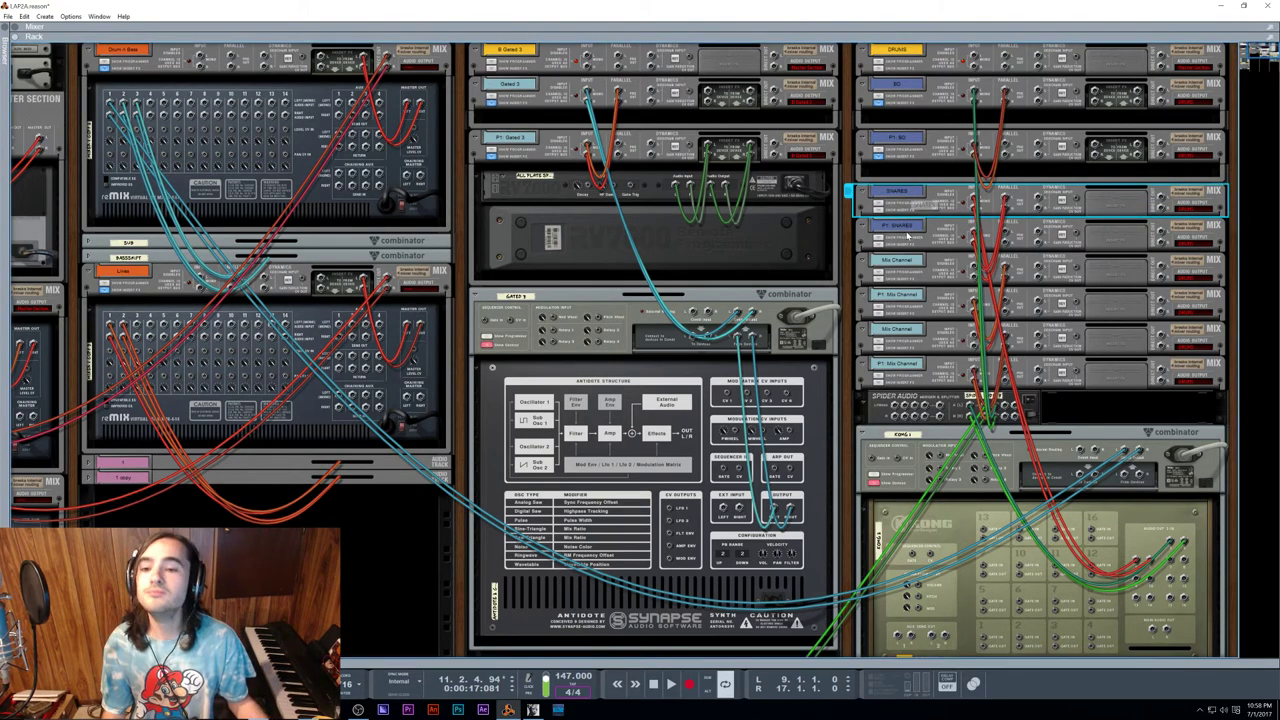
Step: Play the Kong drum pattern in the sequencer from bar 9, then stop and return to the rack
key("F7")
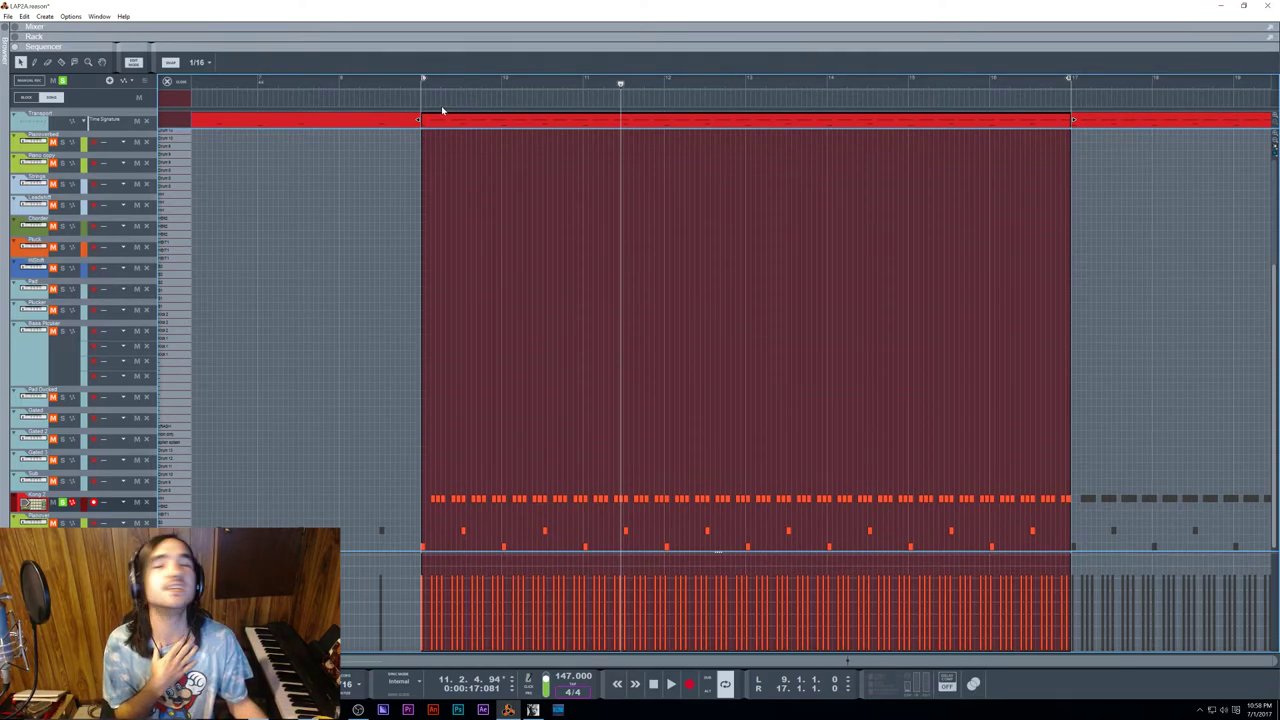
left_click(421, 82)
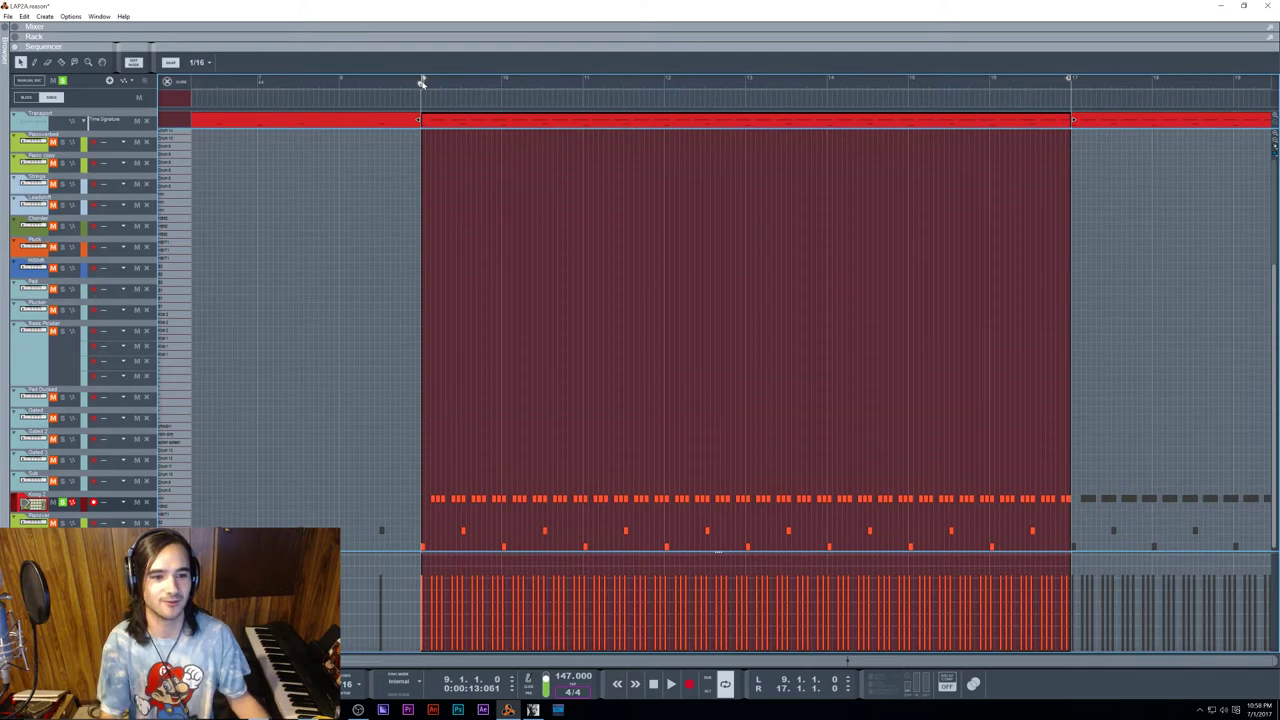
key("space")
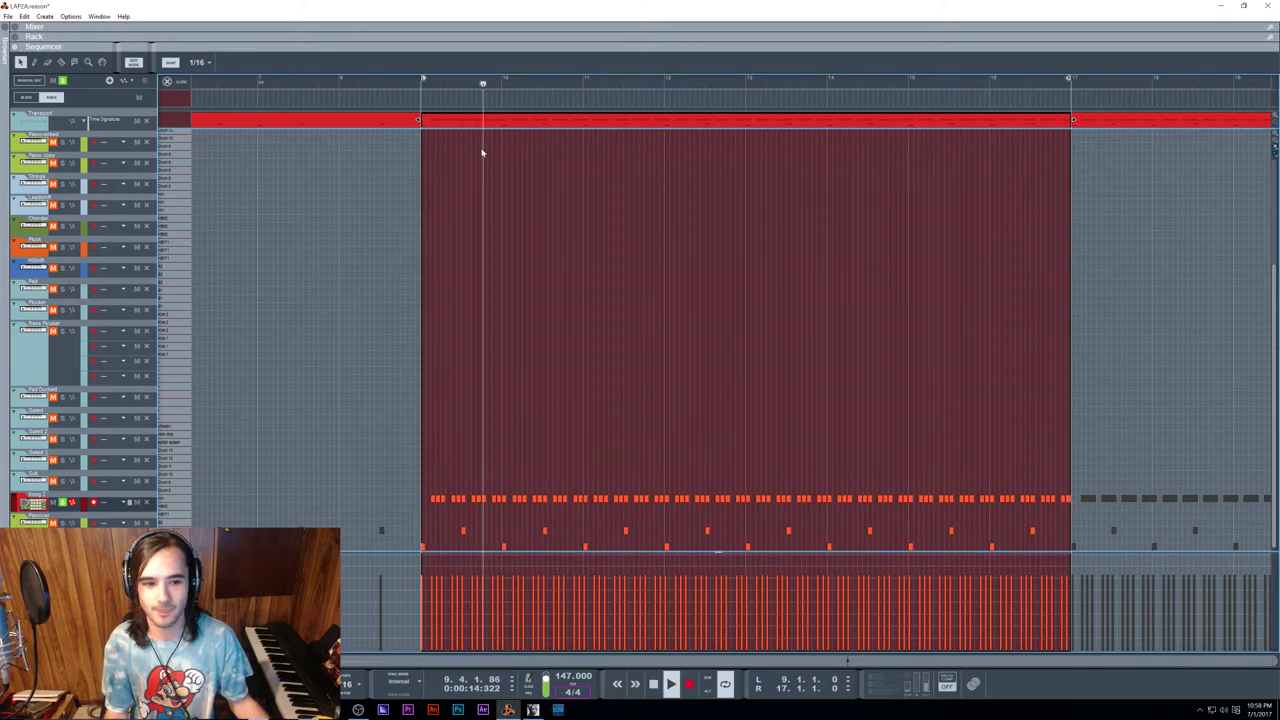
key("space")
key("F6")
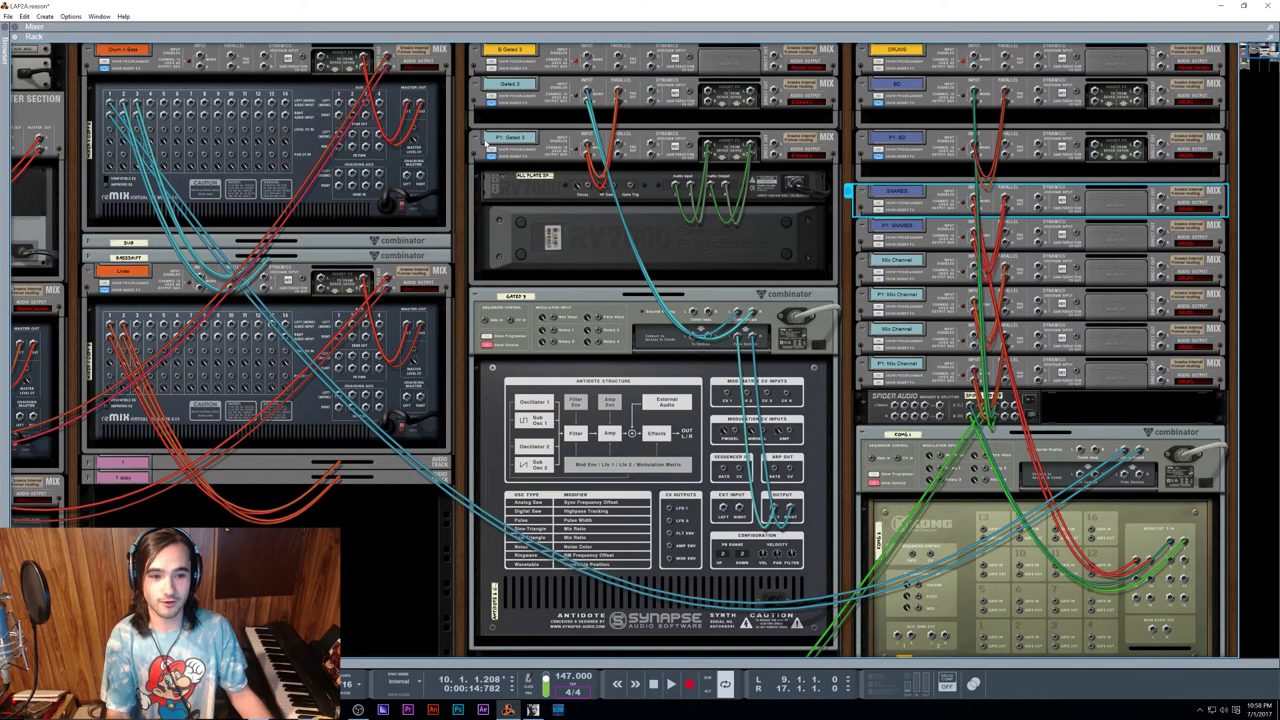
Step: Audition Kong pad 3 on the rack's front side and check its drum level and channel metering
key("Tab")
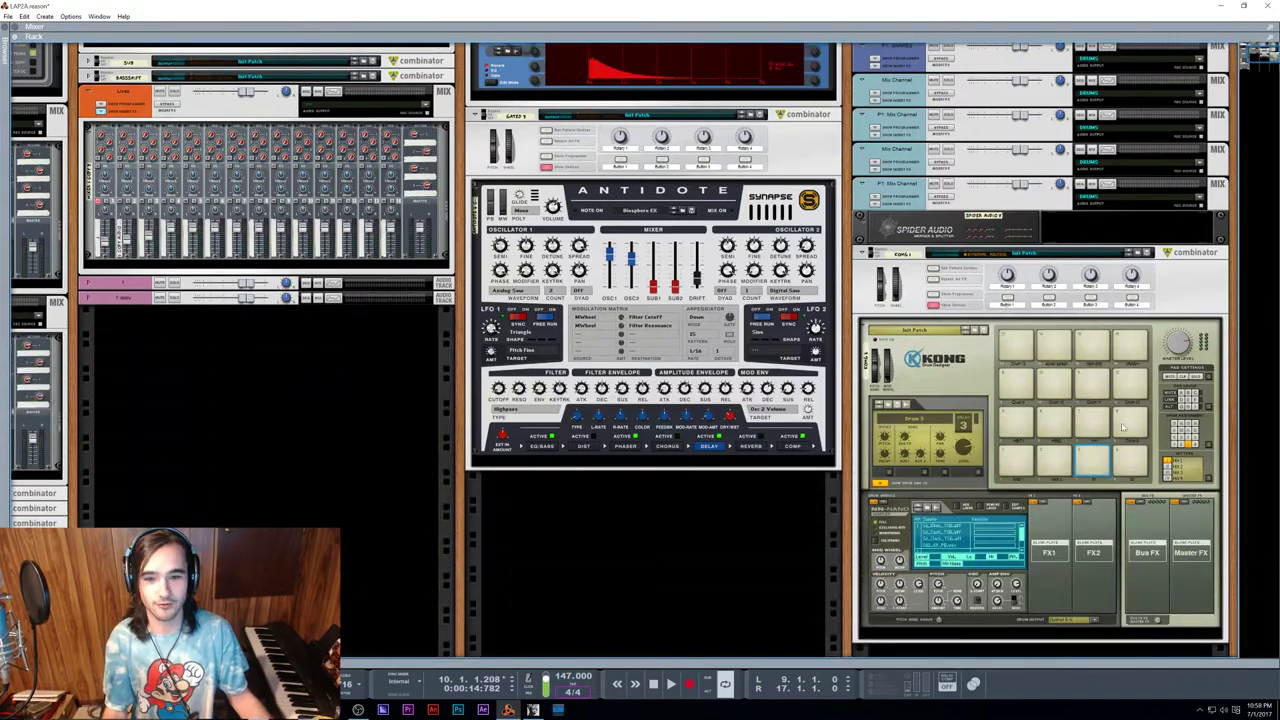
left_click(1093, 461)
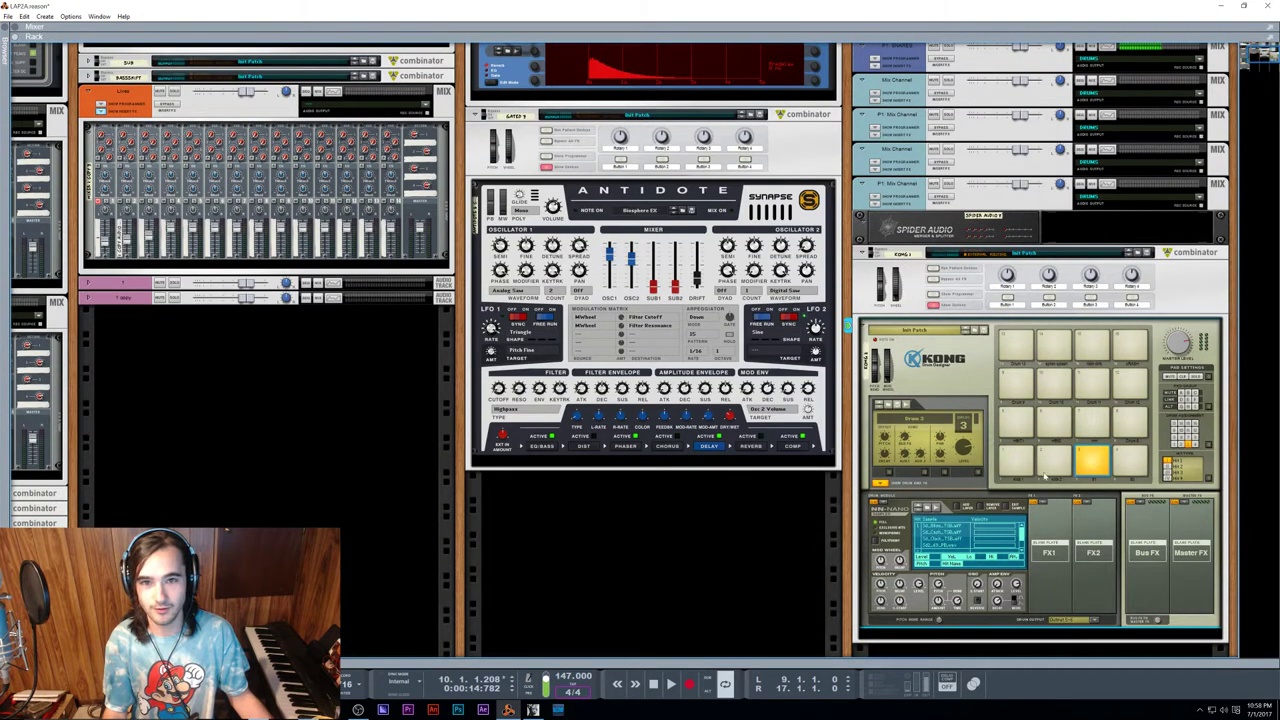
scroll(986, 446, "up", 1)
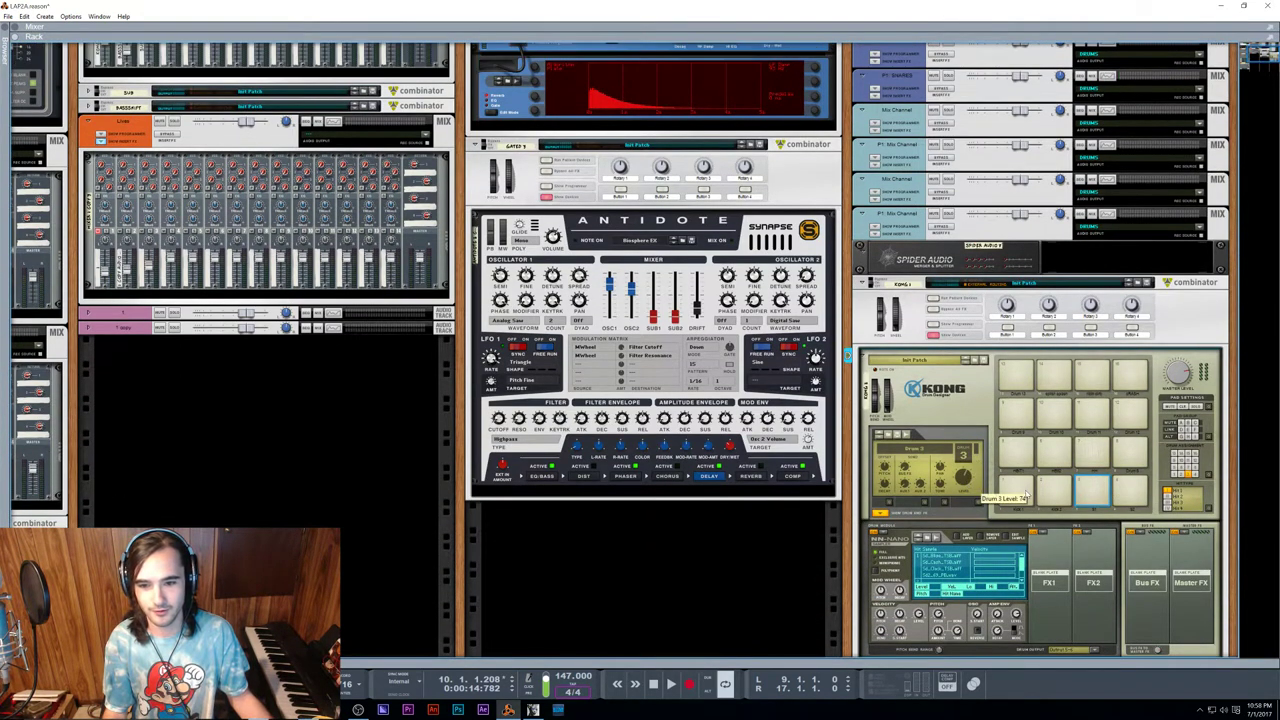
left_click(1095, 489)
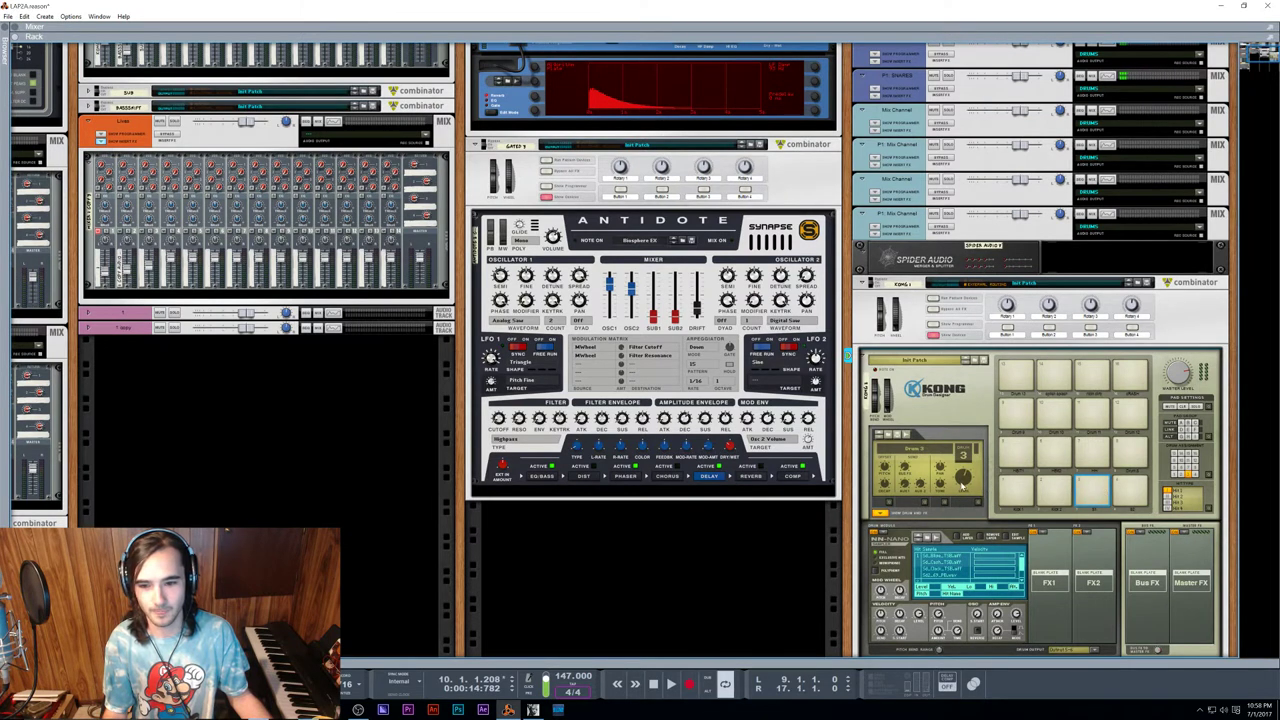
left_click(1093, 489)
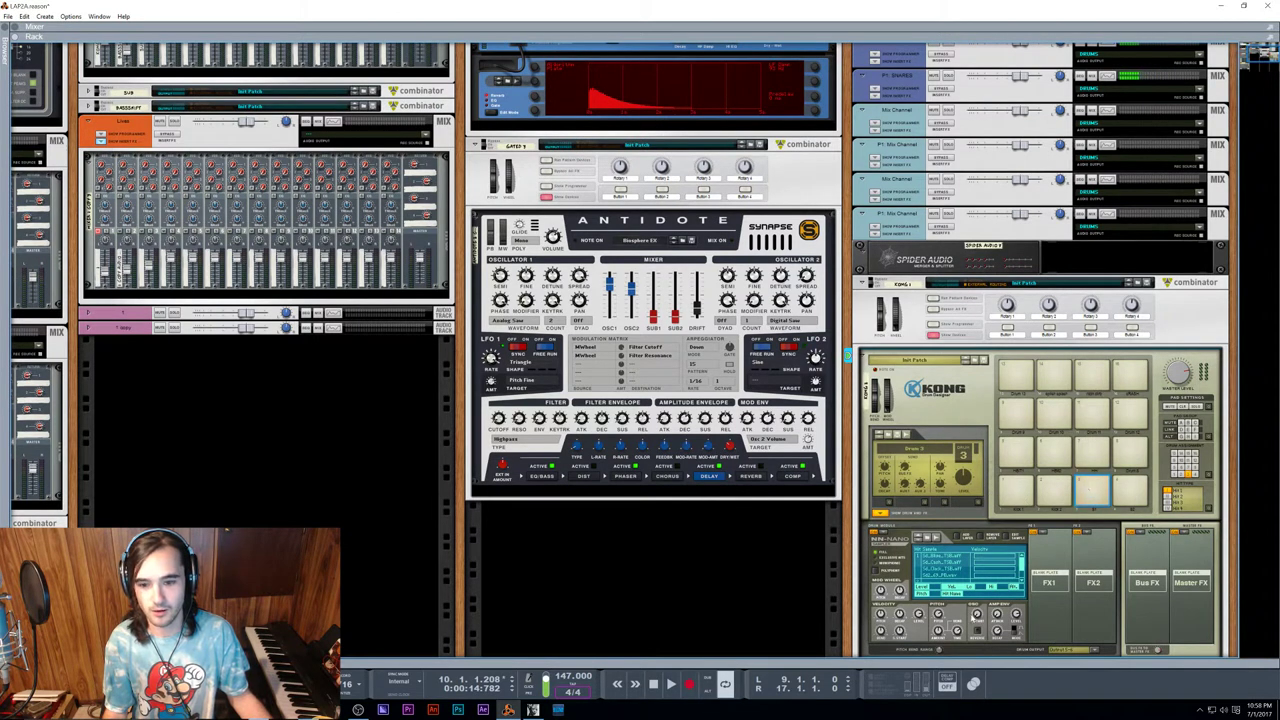
Step: Check the NN-Nano amp envelope decay of pad 3 while auditioning the snare repeatedly
scroll(992, 566, "down", 2)
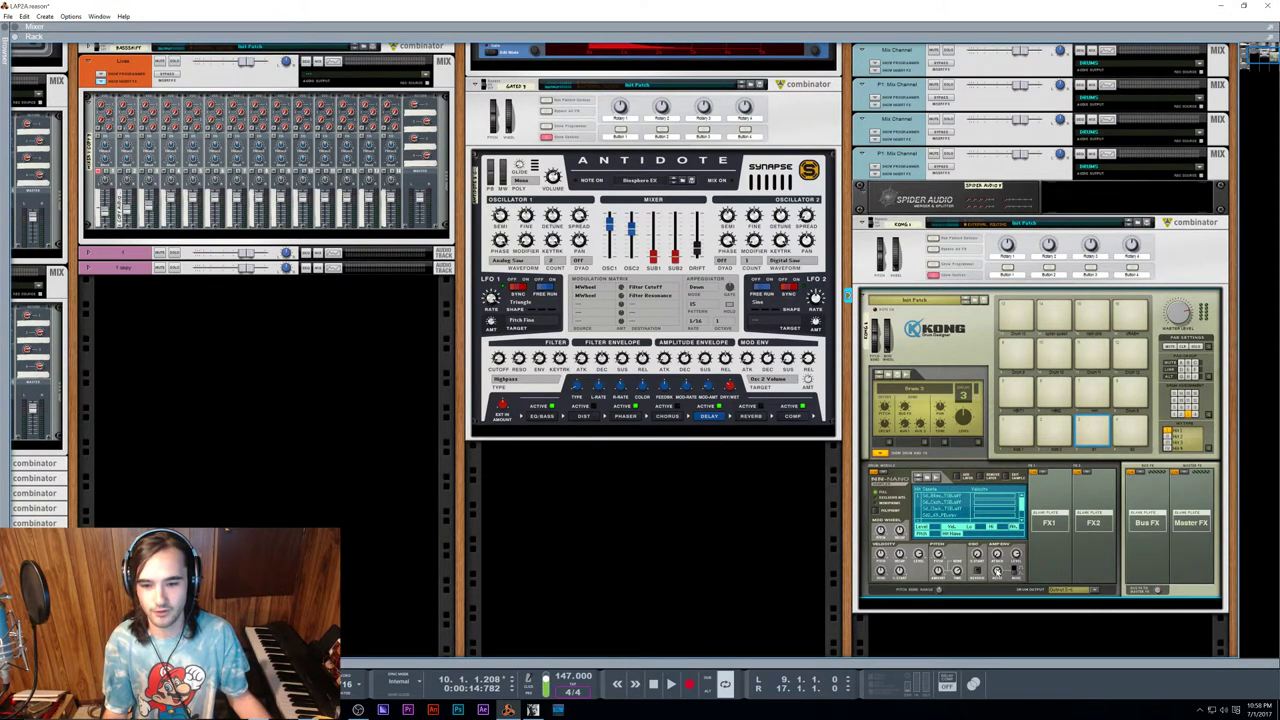
mouse_move(997, 572)
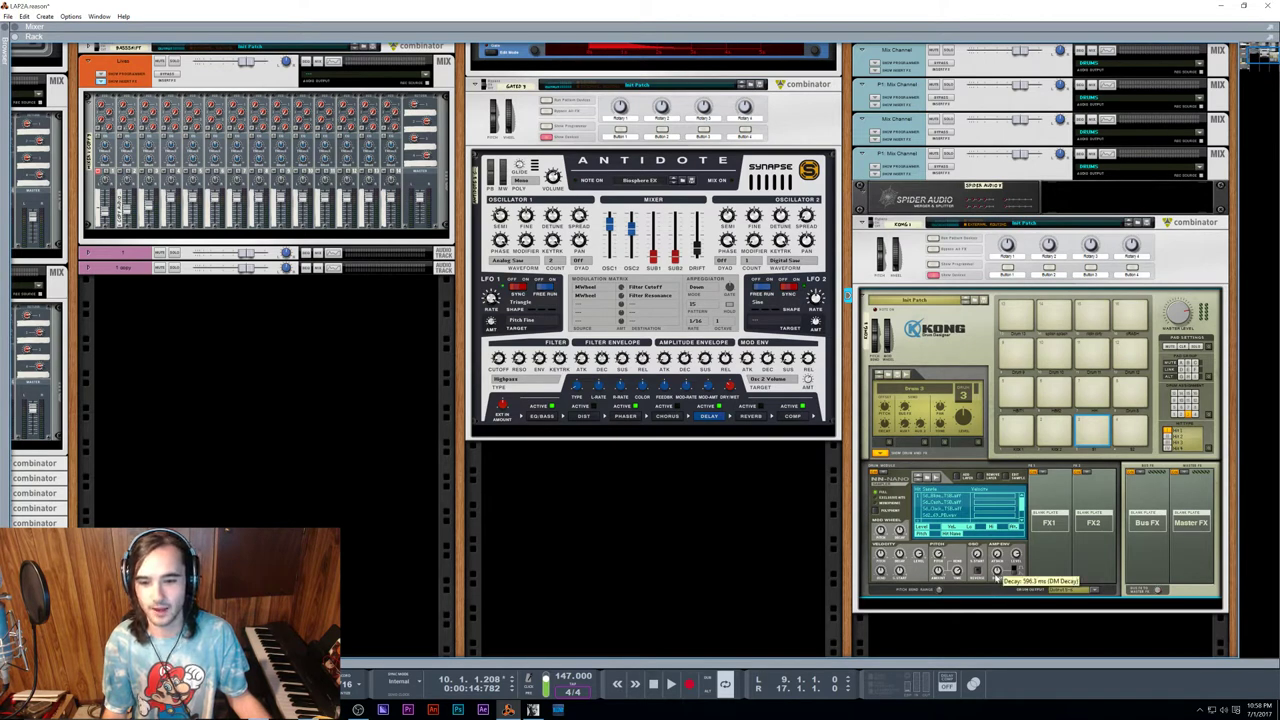
left_click(1096, 428)
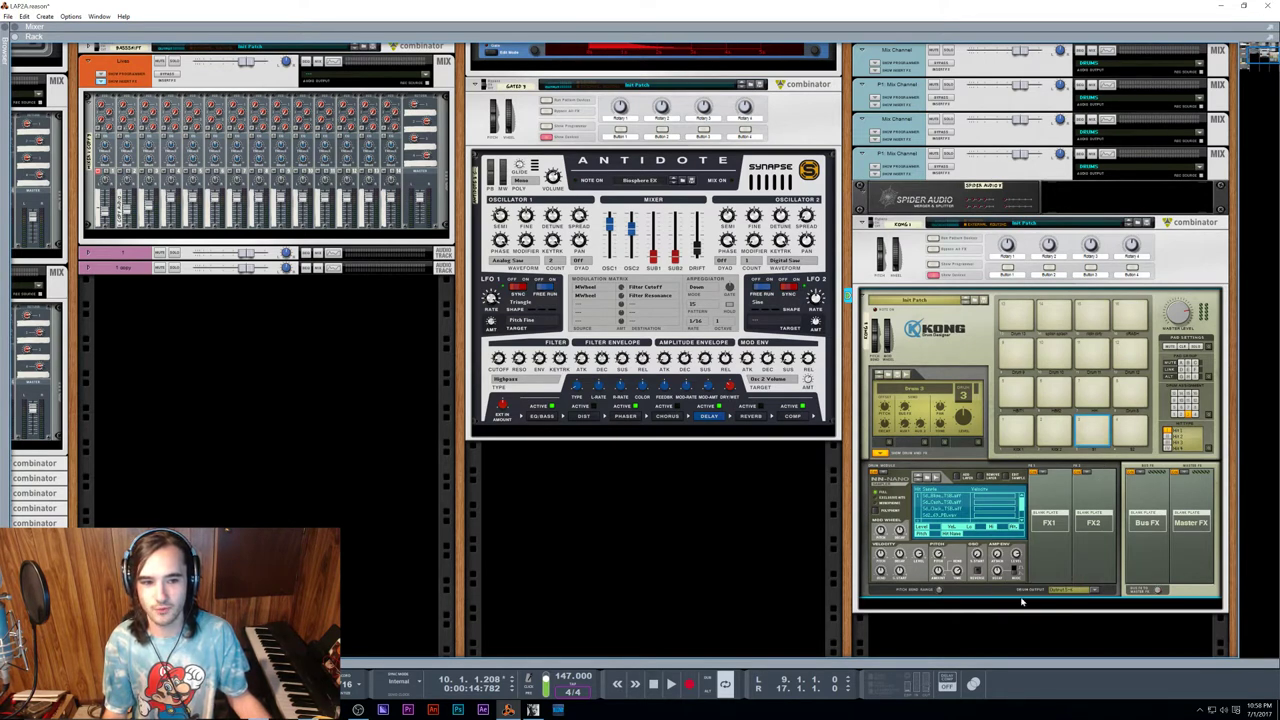
left_click(1106, 425)
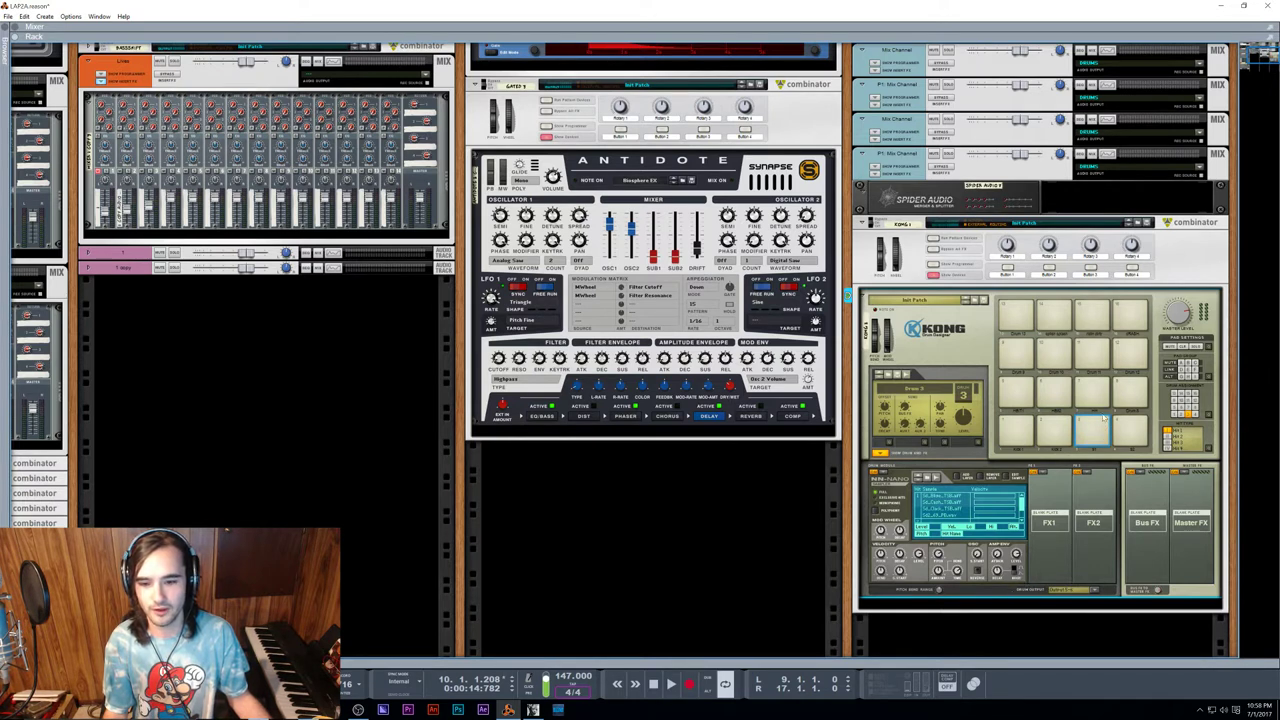
left_click(1090, 428)
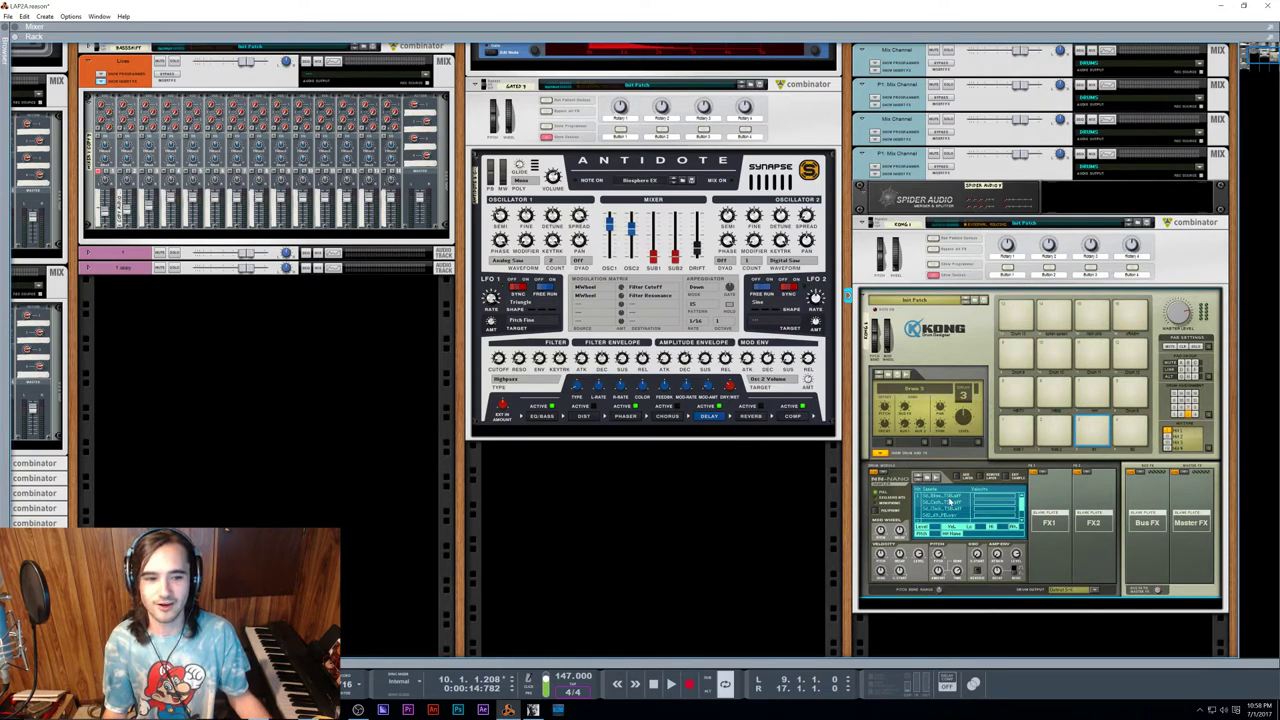
Step: Select Kong pad 4 and audition its sound while checking its amp envelope decay
left_click(1134, 418)
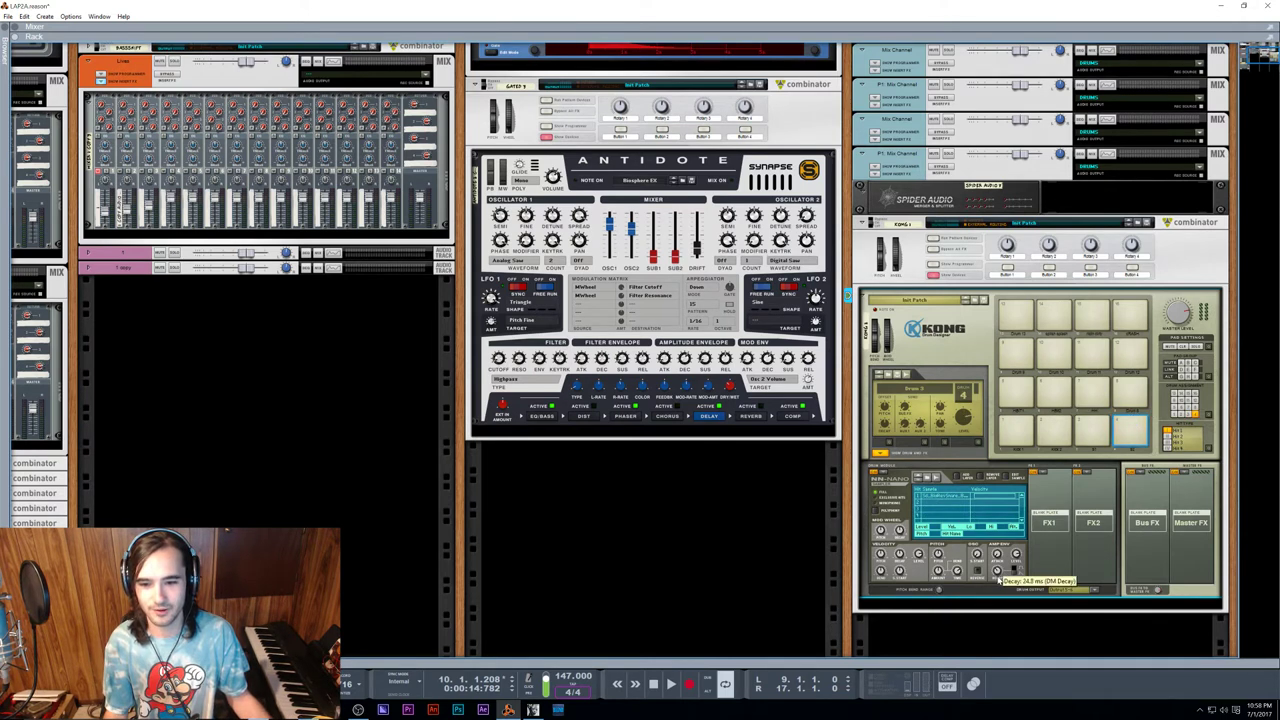
left_click(1133, 432)
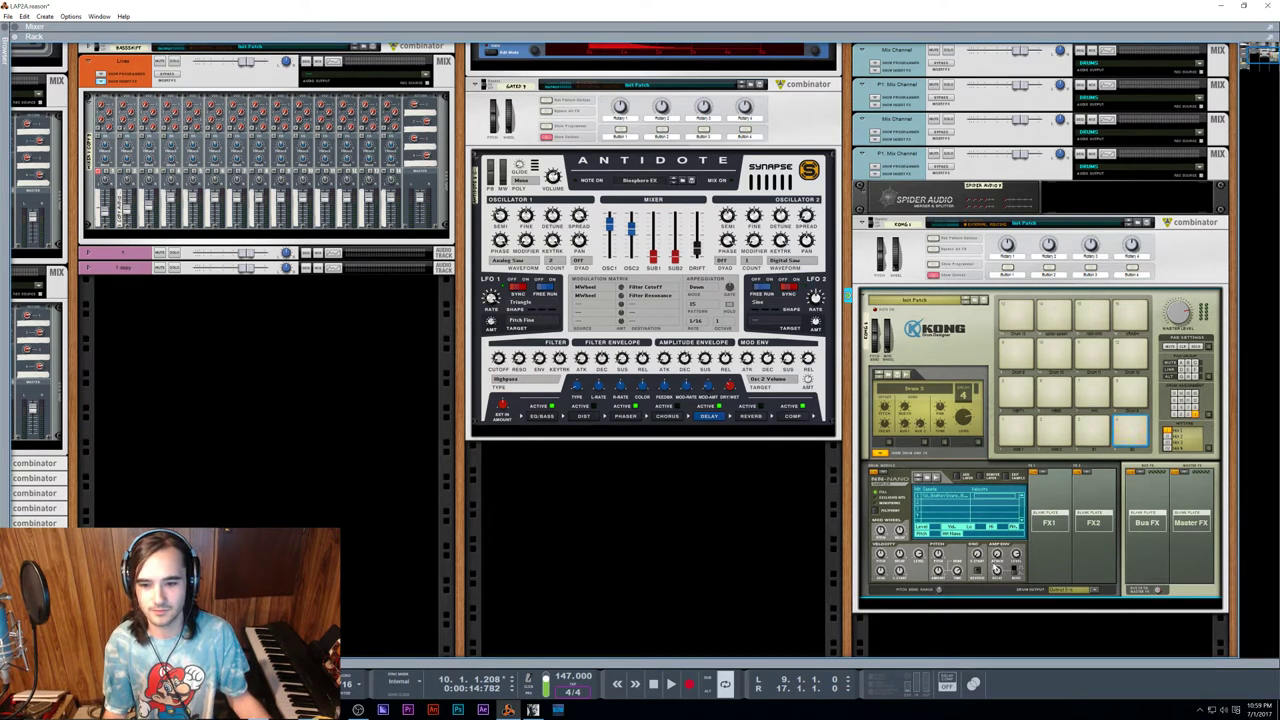
left_click(1134, 430)
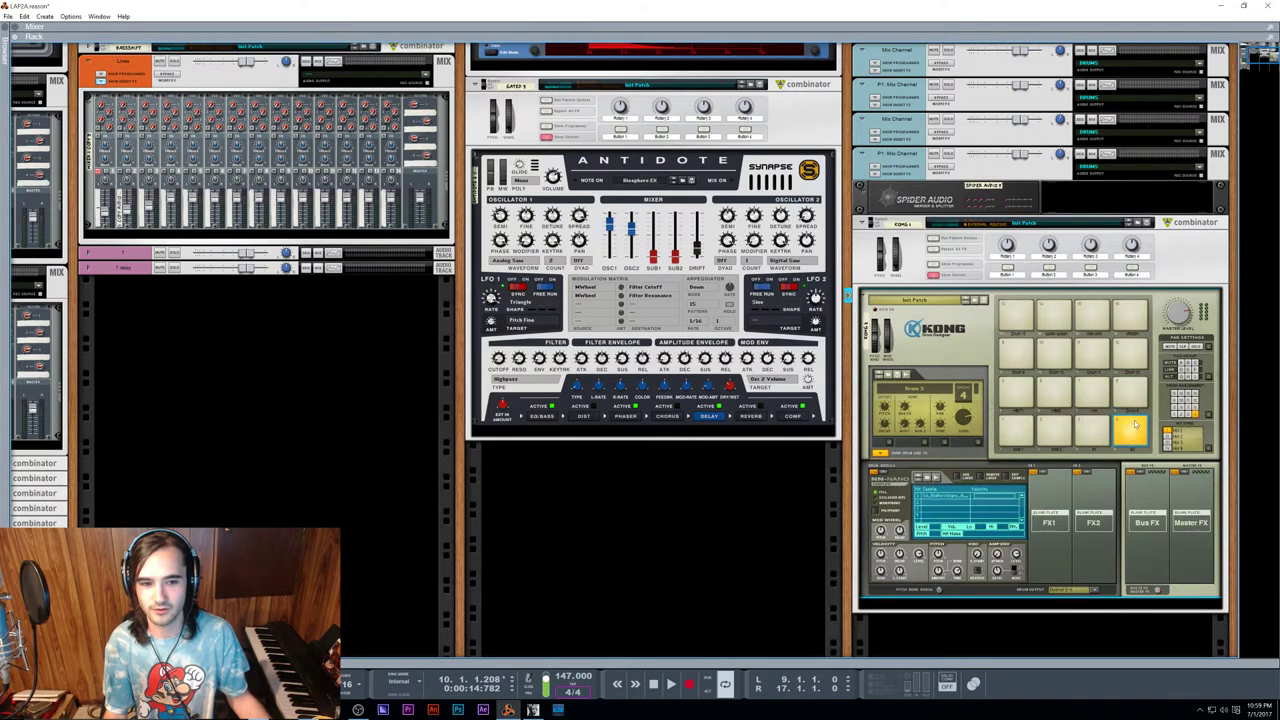
Step: Audition Kong pad 3, then show the insert FX sections of the SNARES and P1: SNARES channels
left_click(1096, 428)
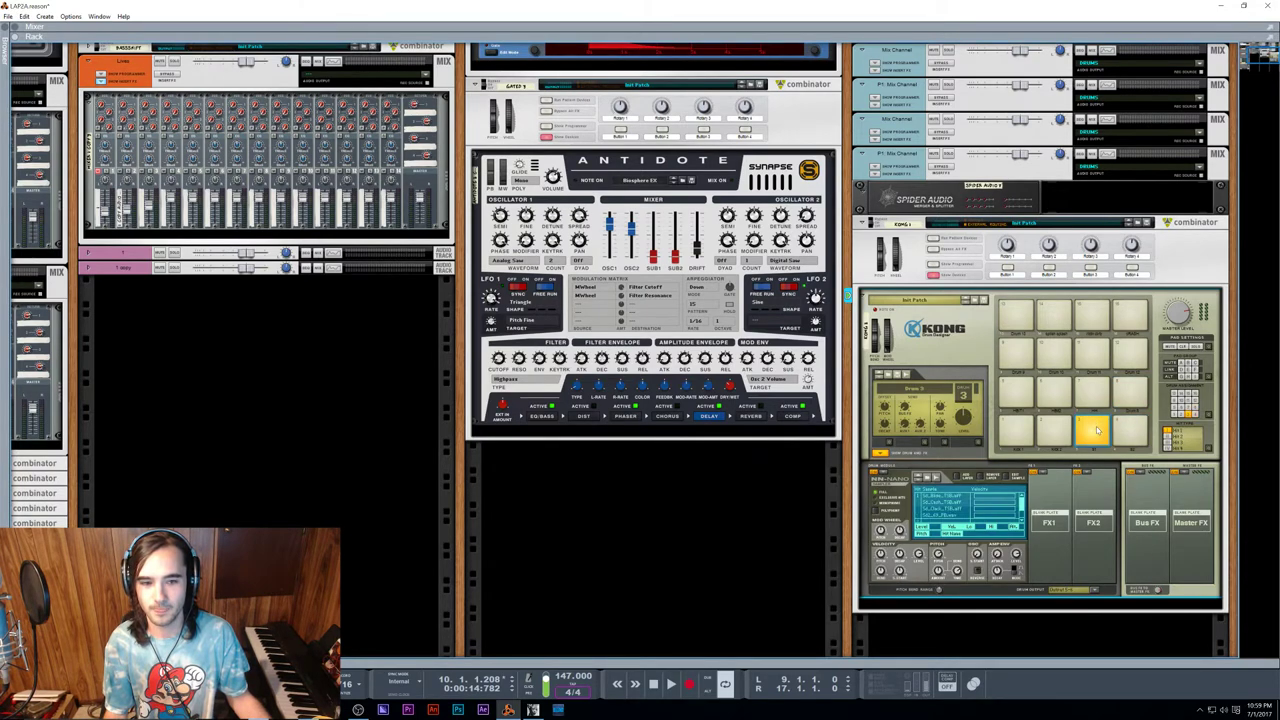
scroll(1096, 430, "up", 3)
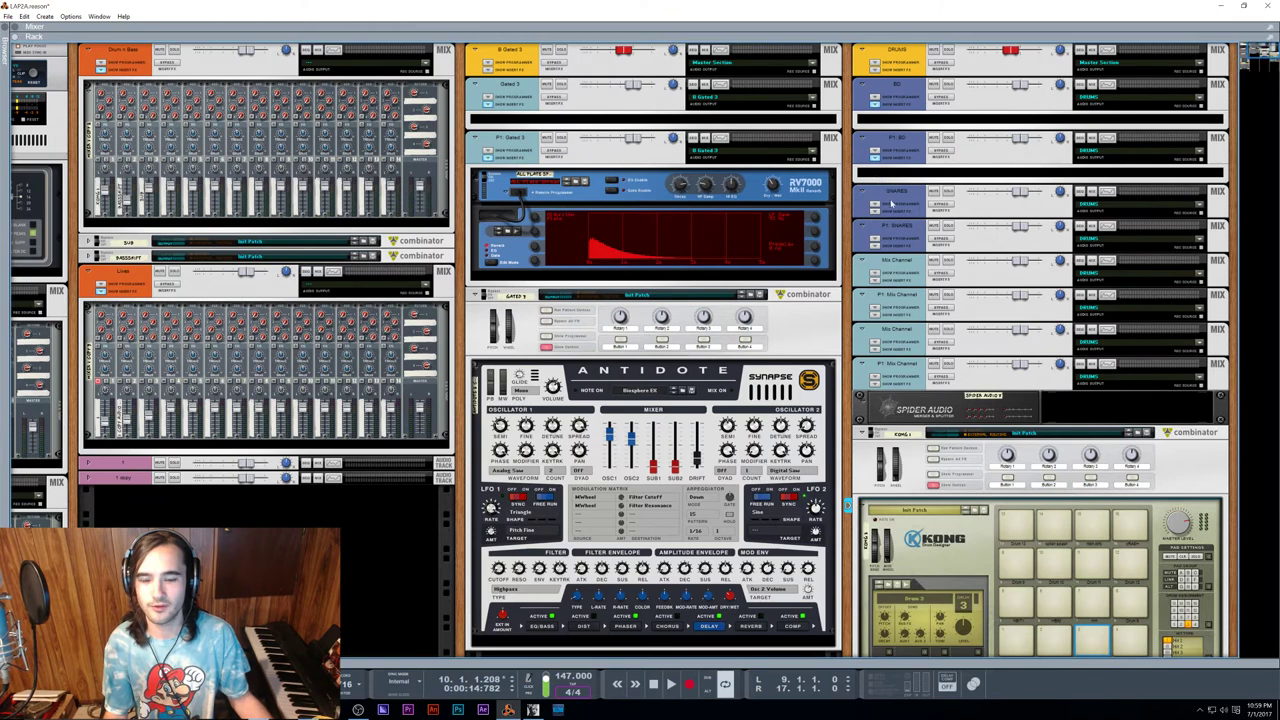
left_click(875, 211)
right_click(874, 227)
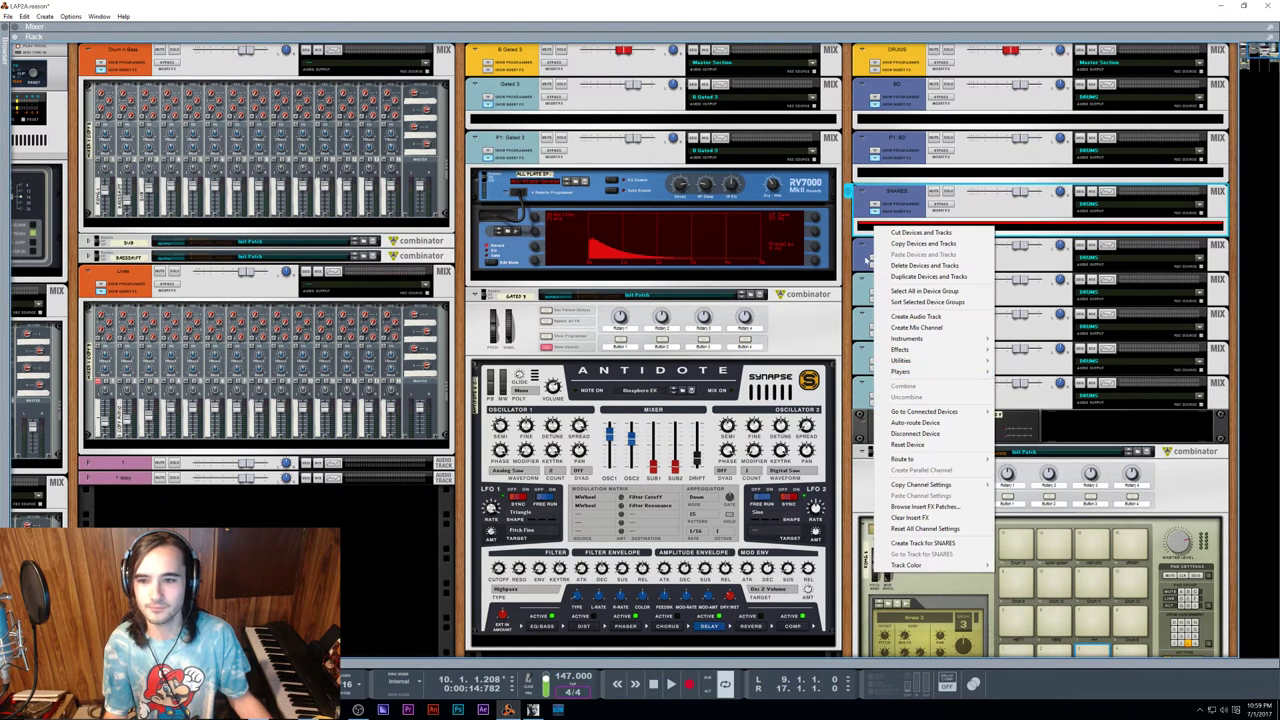
left_click(875, 264)
left_click(875, 265)
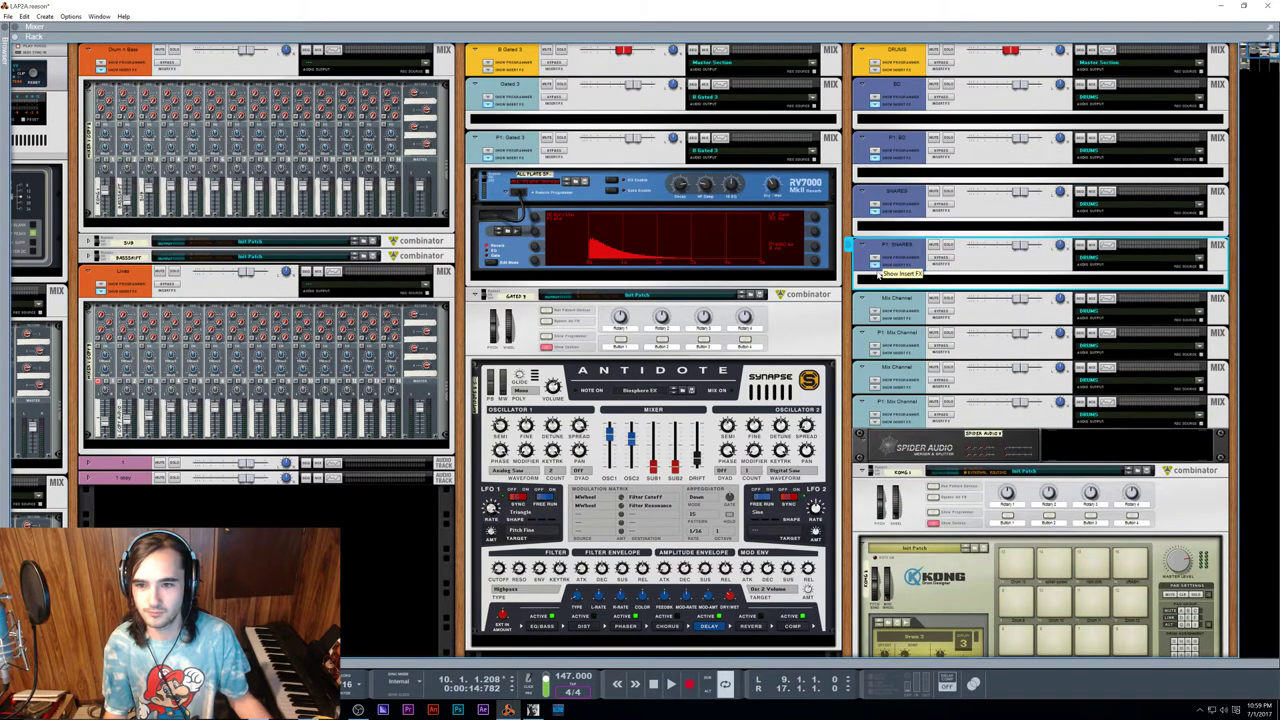
Step: Add an RV7000 MkII Reverb to the P1: SNARES insert FX and open its remote programmer
right_click(890, 280)
mouse_move(922, 404)
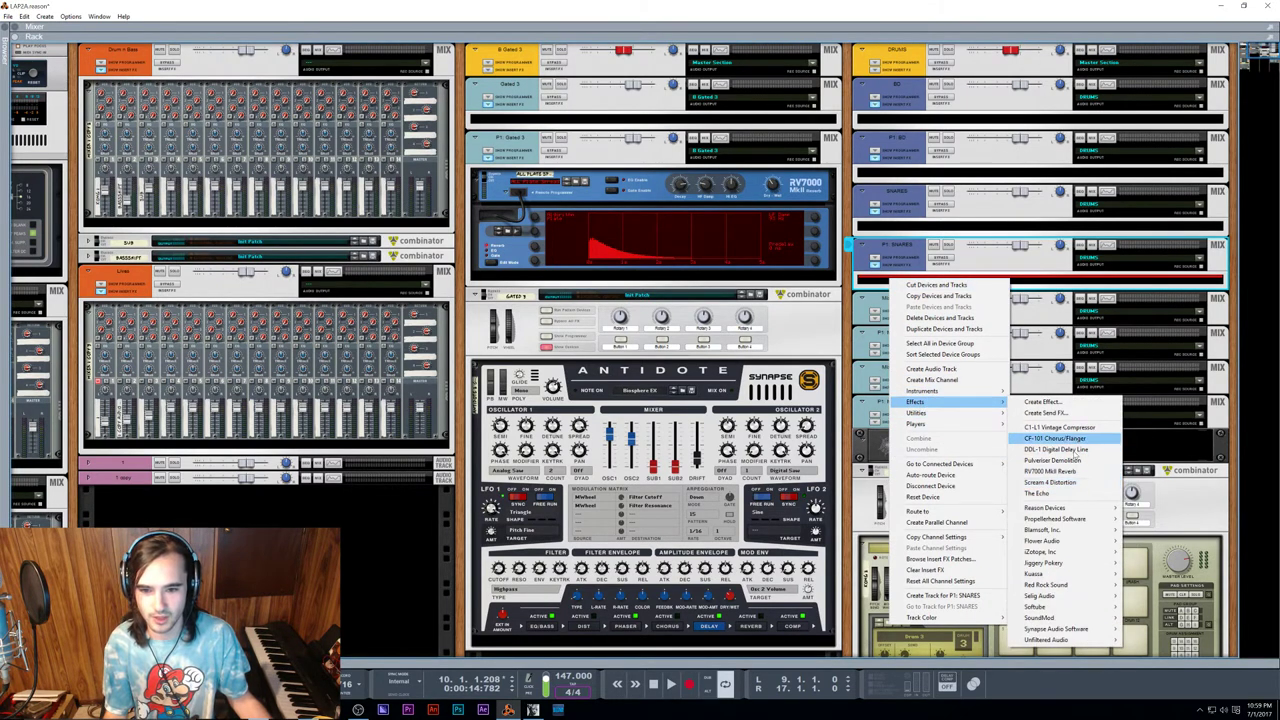
left_click(1050, 471)
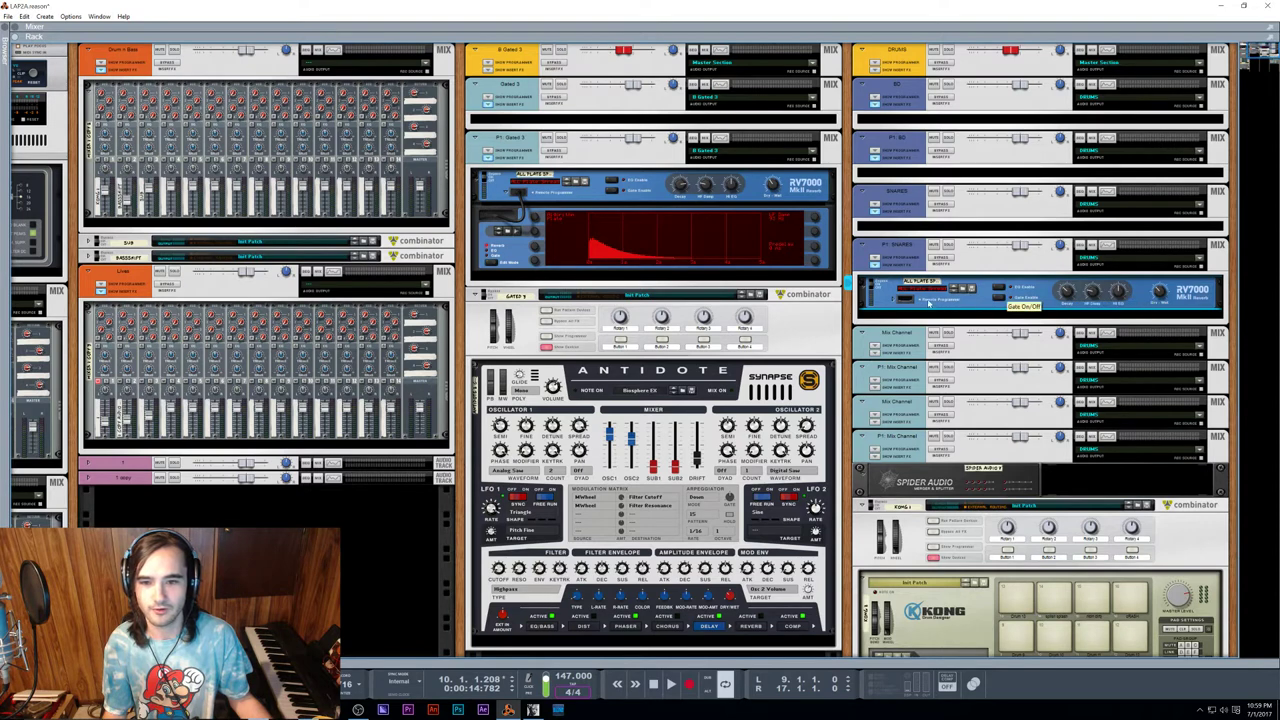
left_click(892, 302)
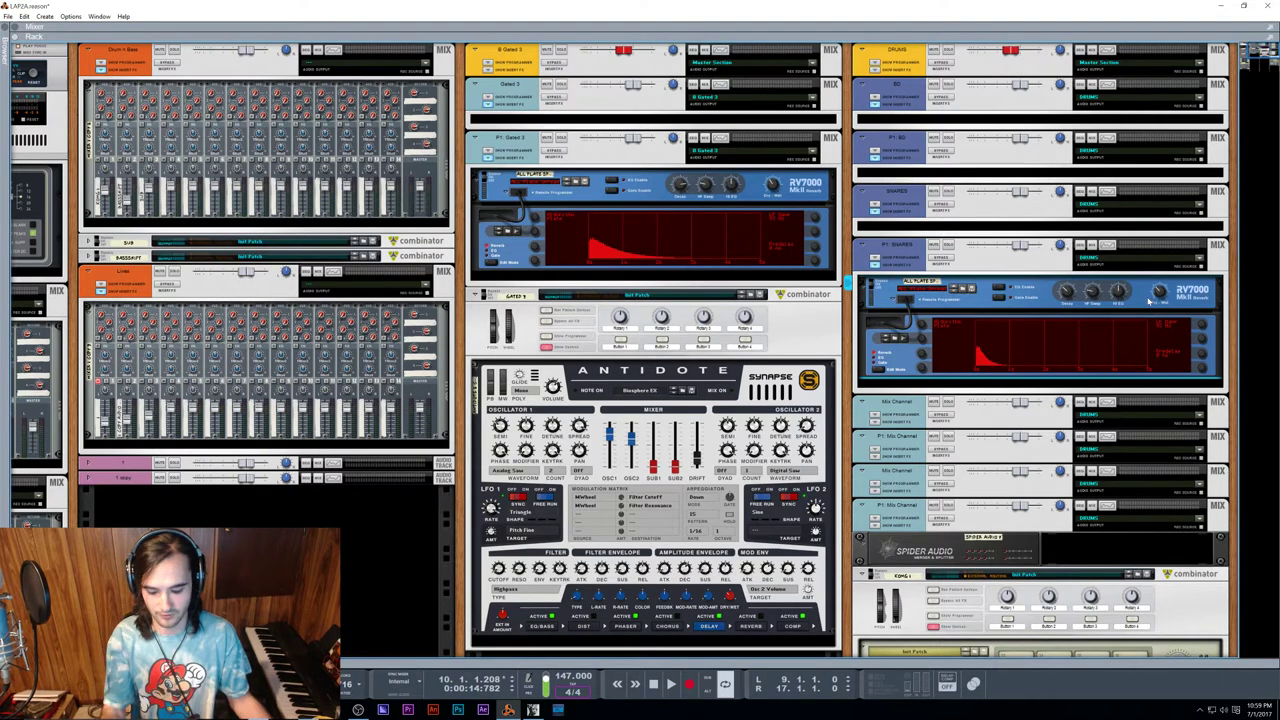
Step: Play the drum pattern from bar 9 while checking the snare reverb and channel meters in the rack, then stop
key("F7")
left_click(421, 82)
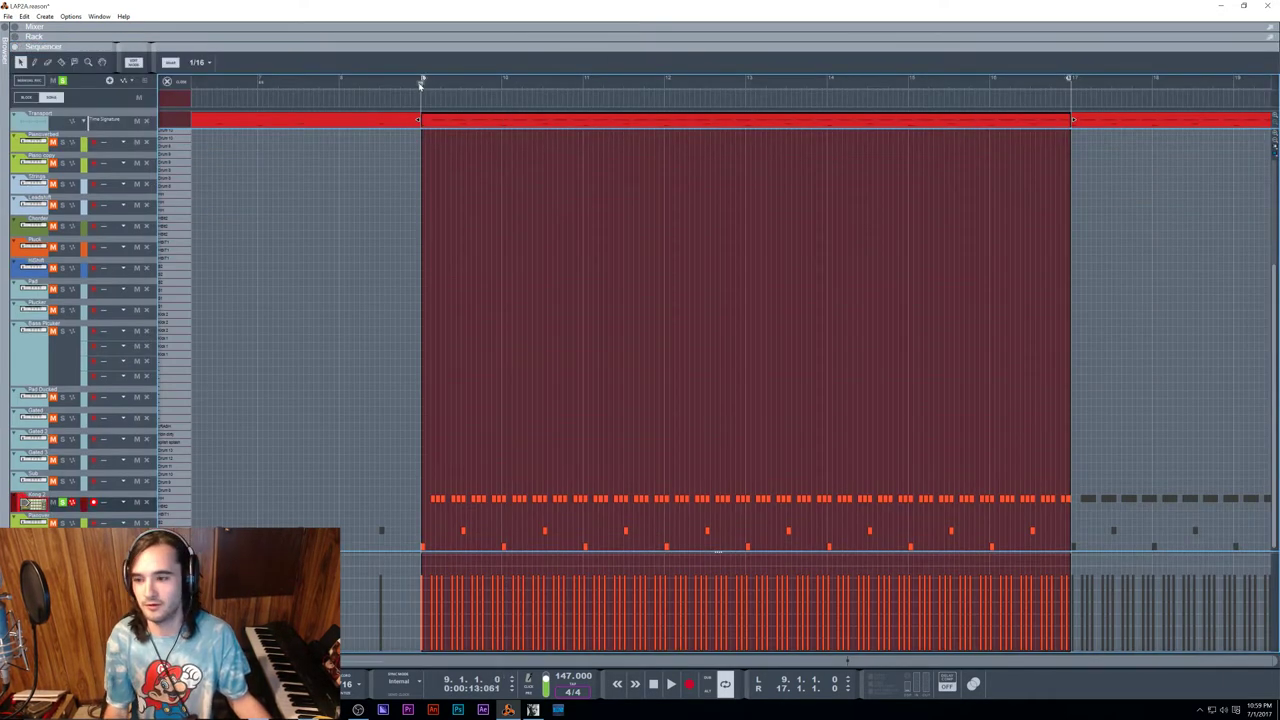
key("space")
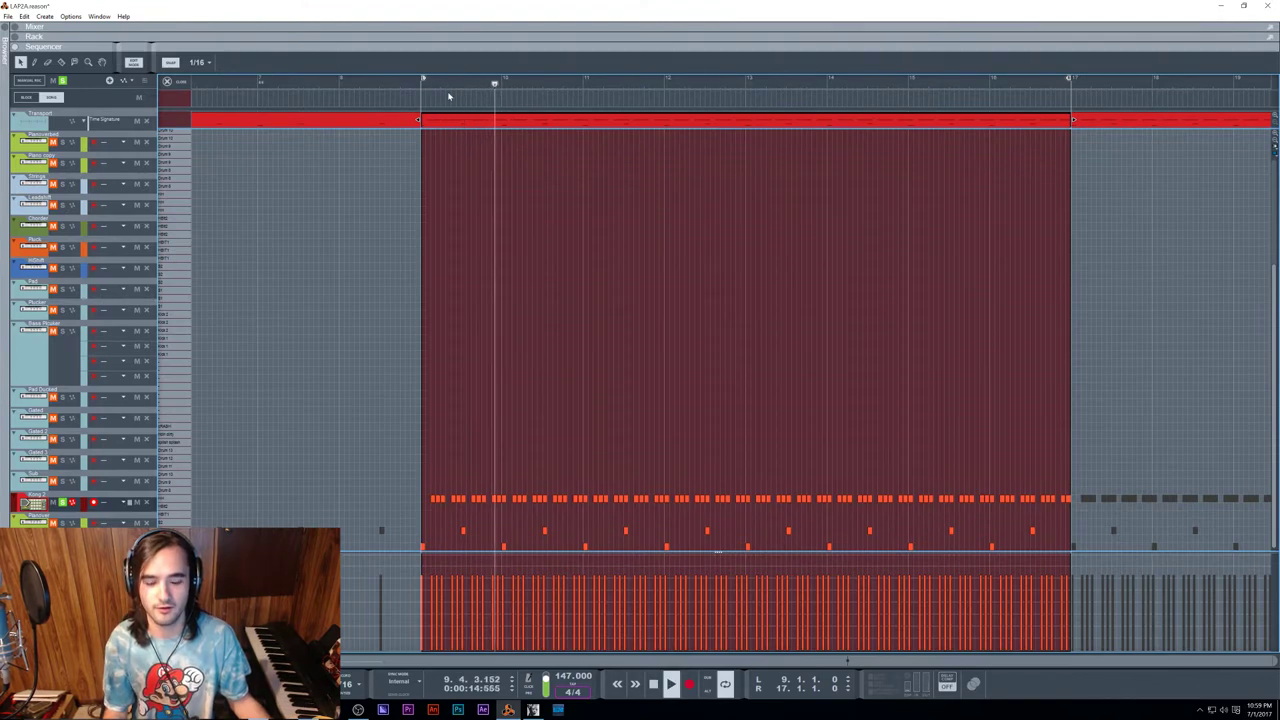
key("F6")
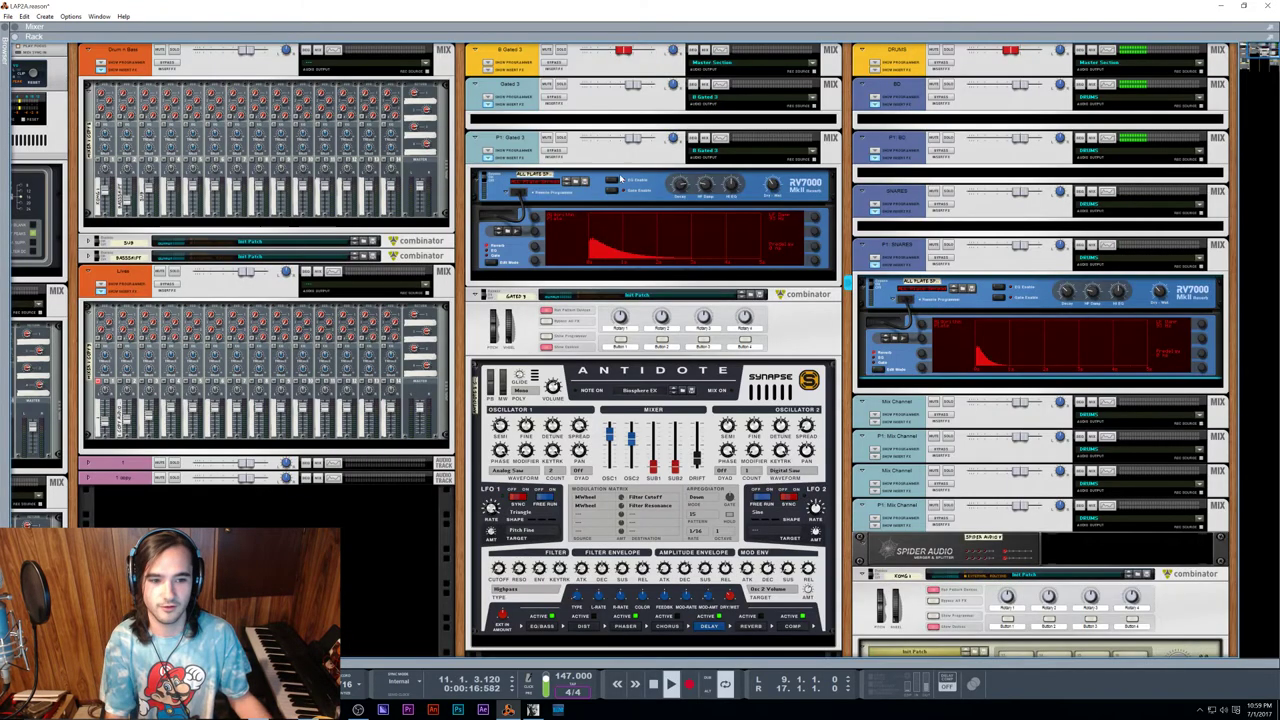
key("space")
Step: Add a C1-L1 Vintage Compressor to the SNARES insert FX and set its threshold to -25 dB during playback
right_click(945, 227)
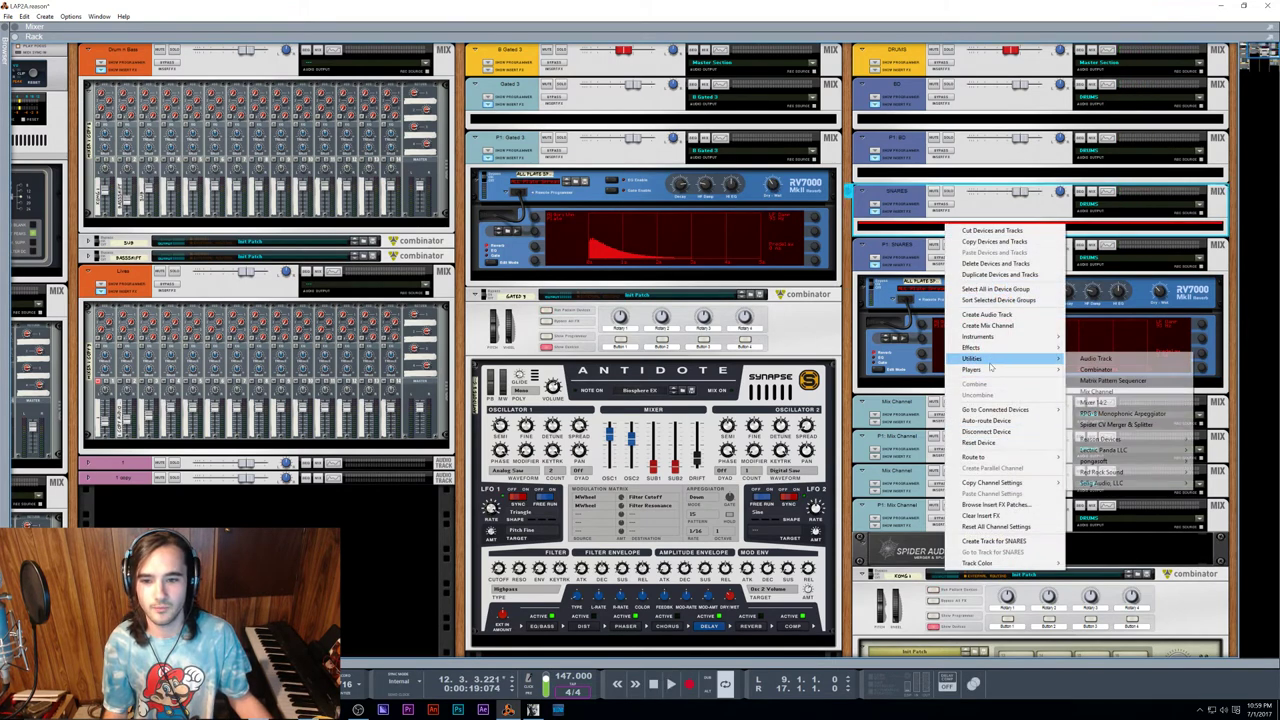
mouse_move(990, 350)
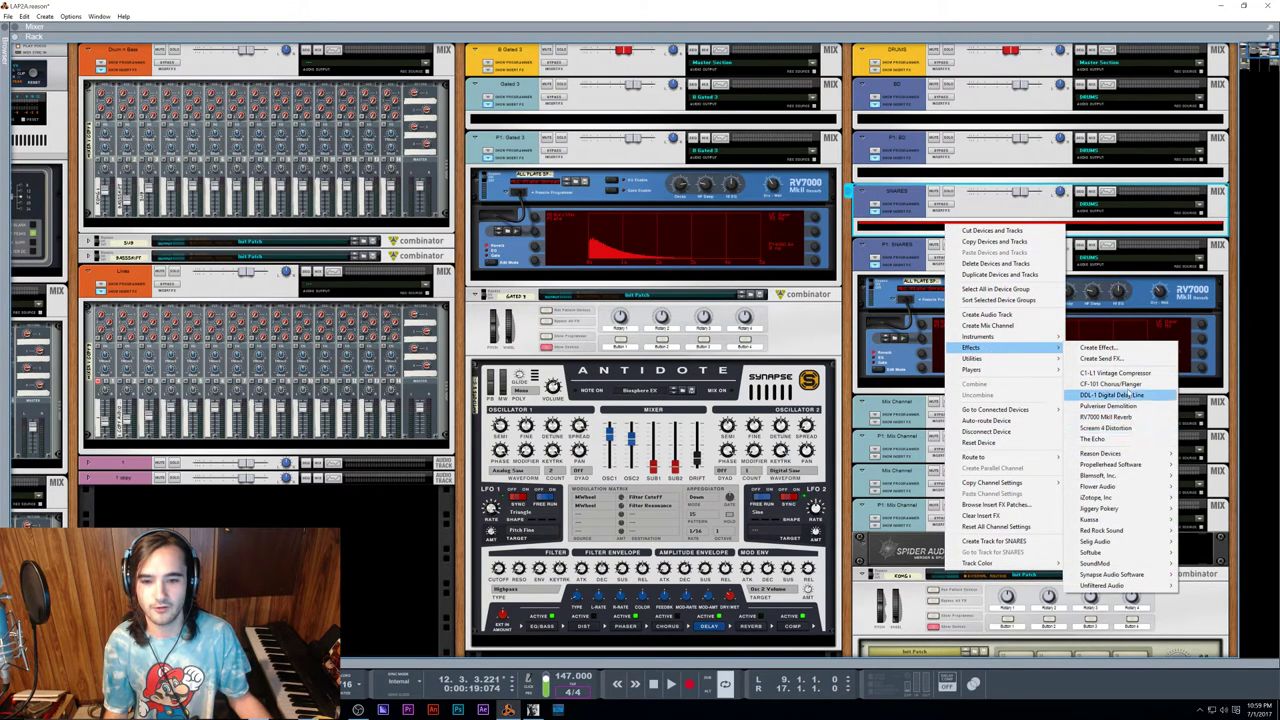
left_click(1118, 373)
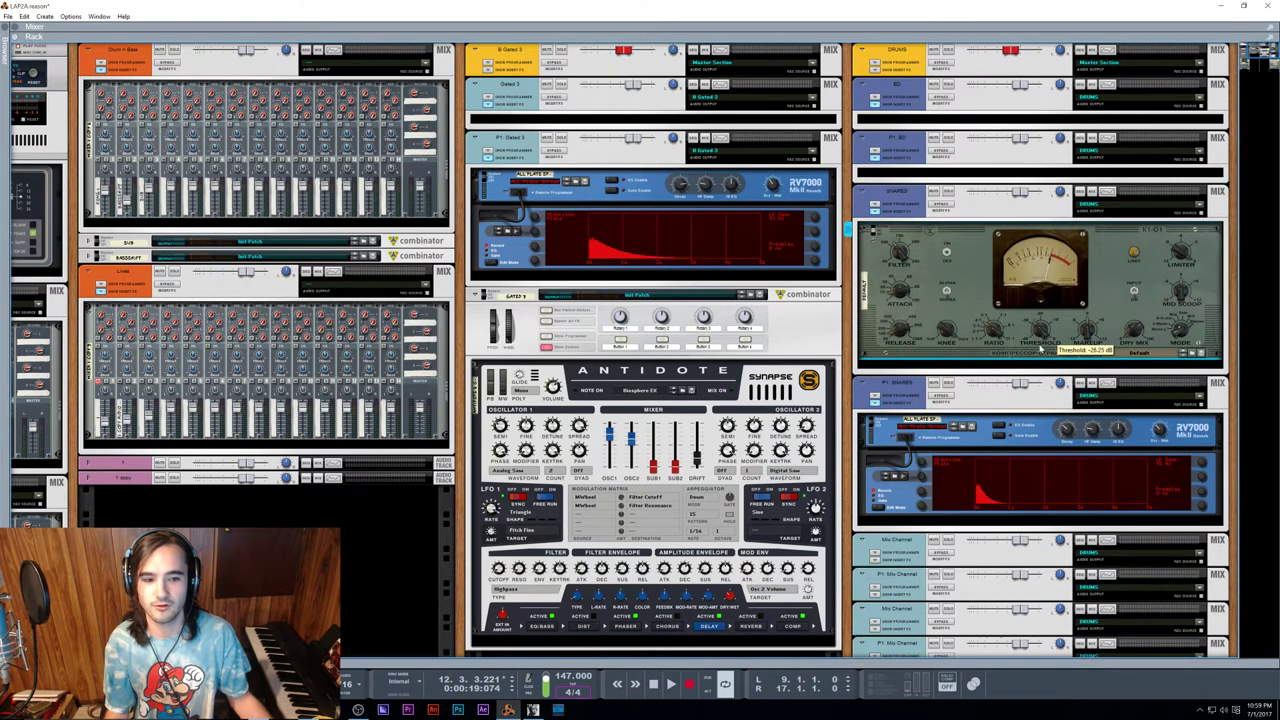
key("space")
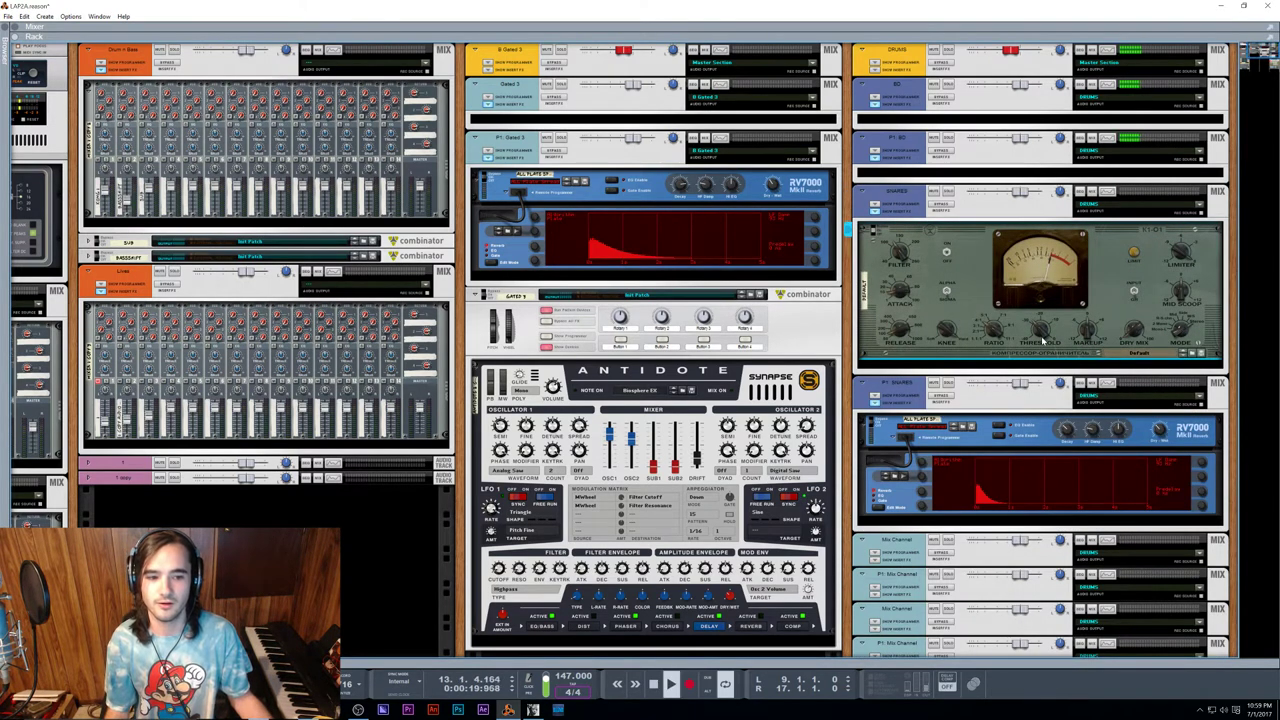
left_click_drag(1041, 334, 1043, 322)
key("space")
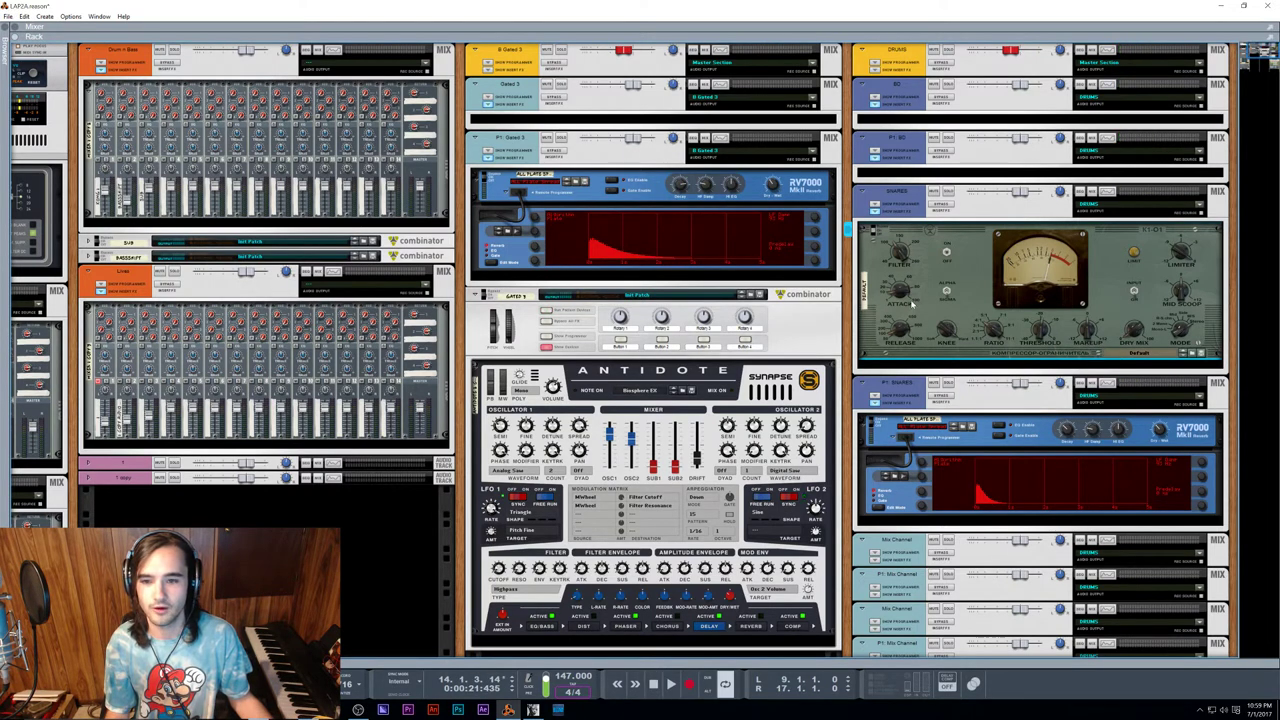
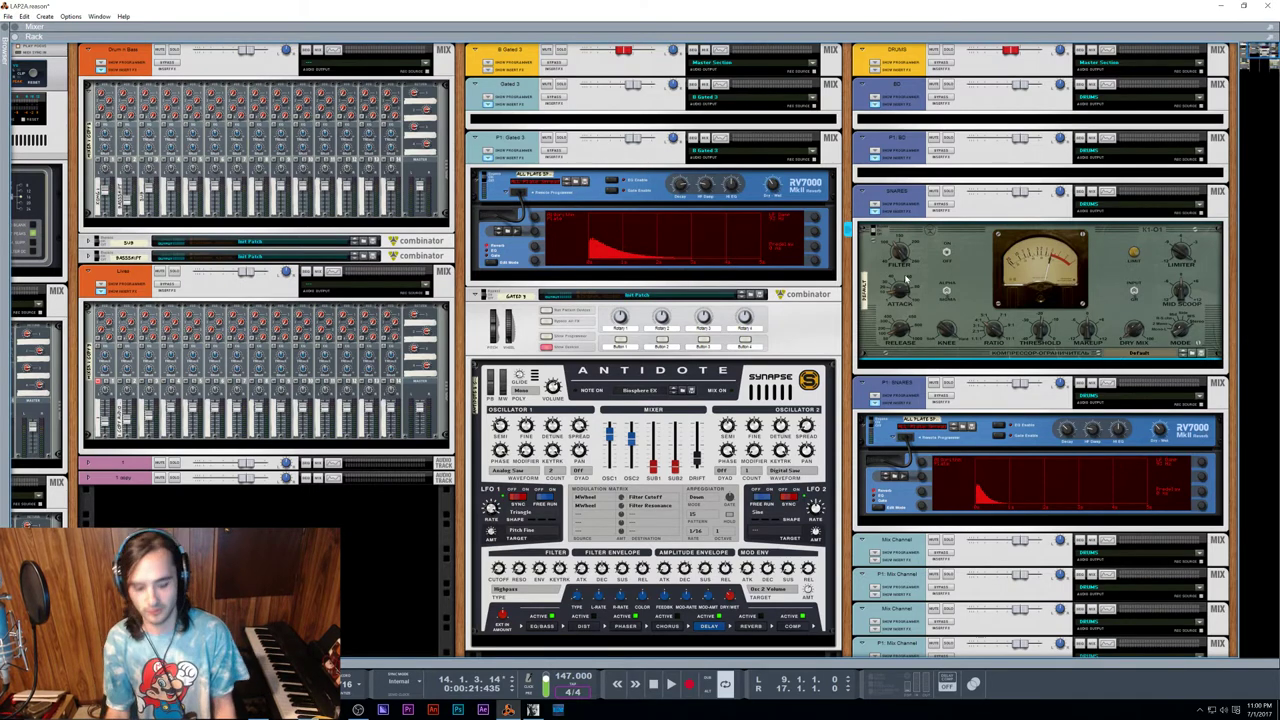
Step: Play the drum pattern and compare it with the SNARES channel muted, then unmute the channel
key("space")
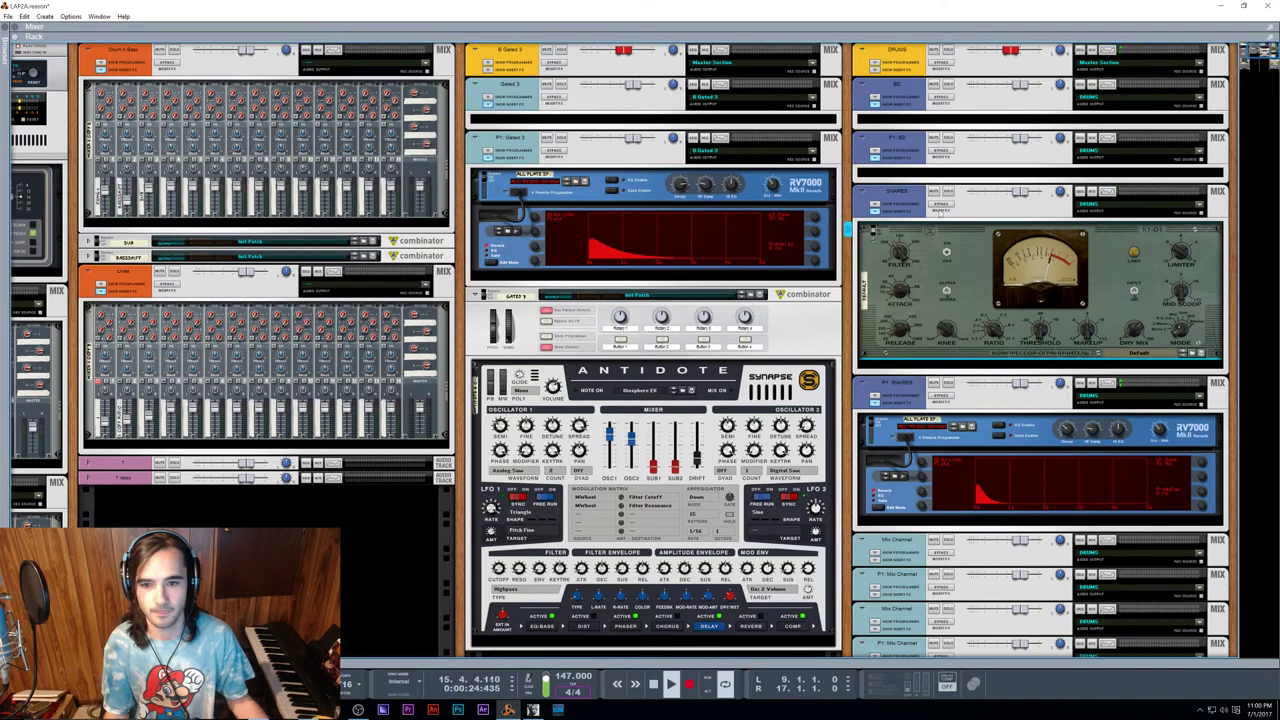
left_click(933, 192)
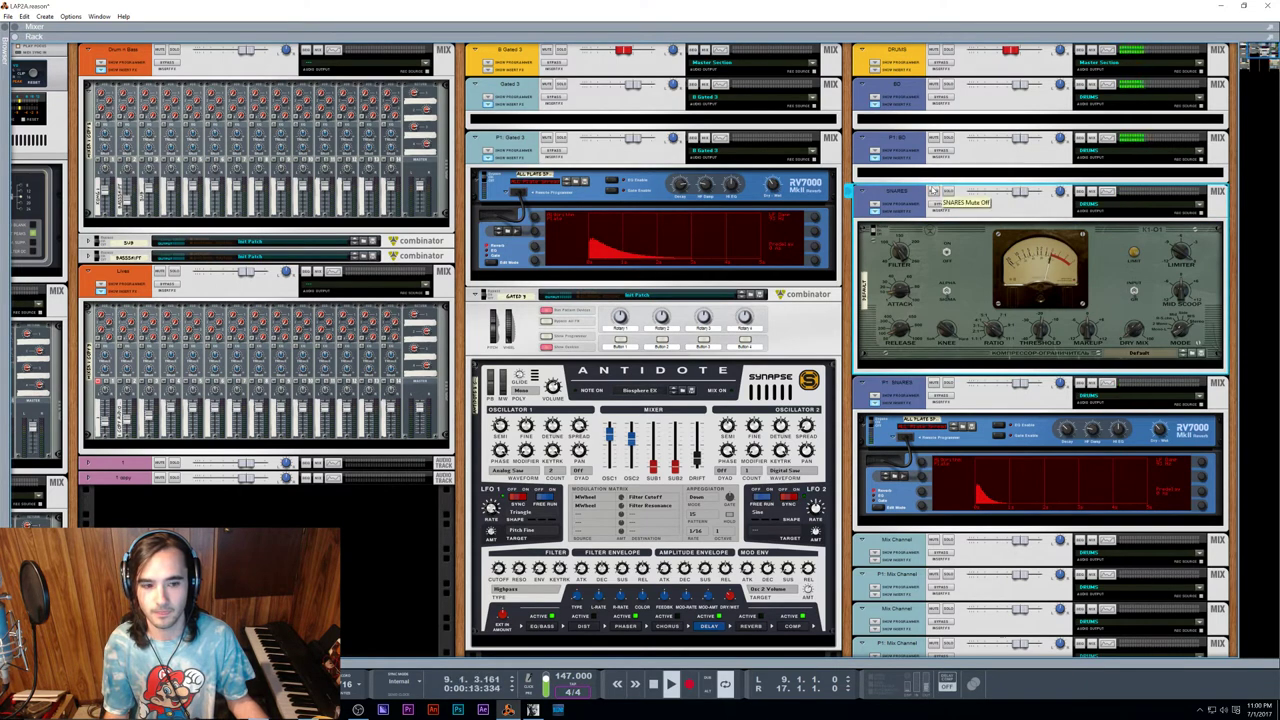
left_click(933, 191)
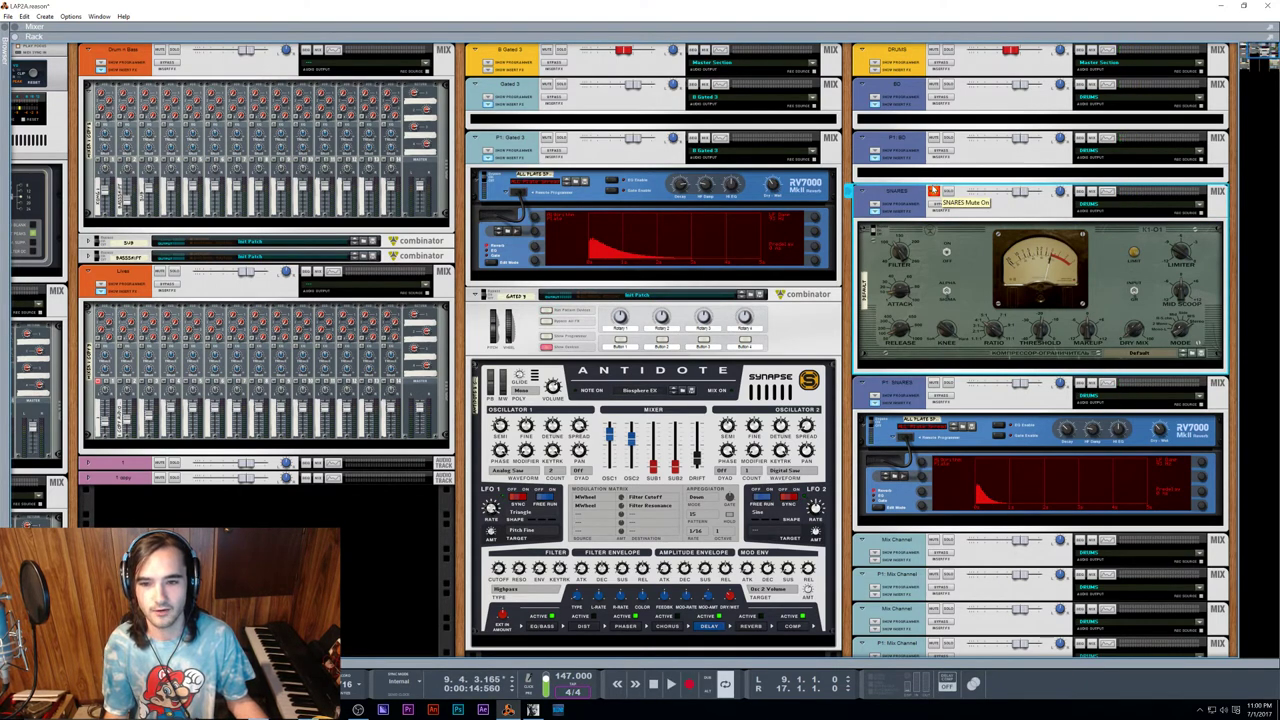
left_click(933, 191)
Step: Check the SNARES compressor's attack and release settings, then readjust its threshold while the drum pattern plays
left_click(906, 296)
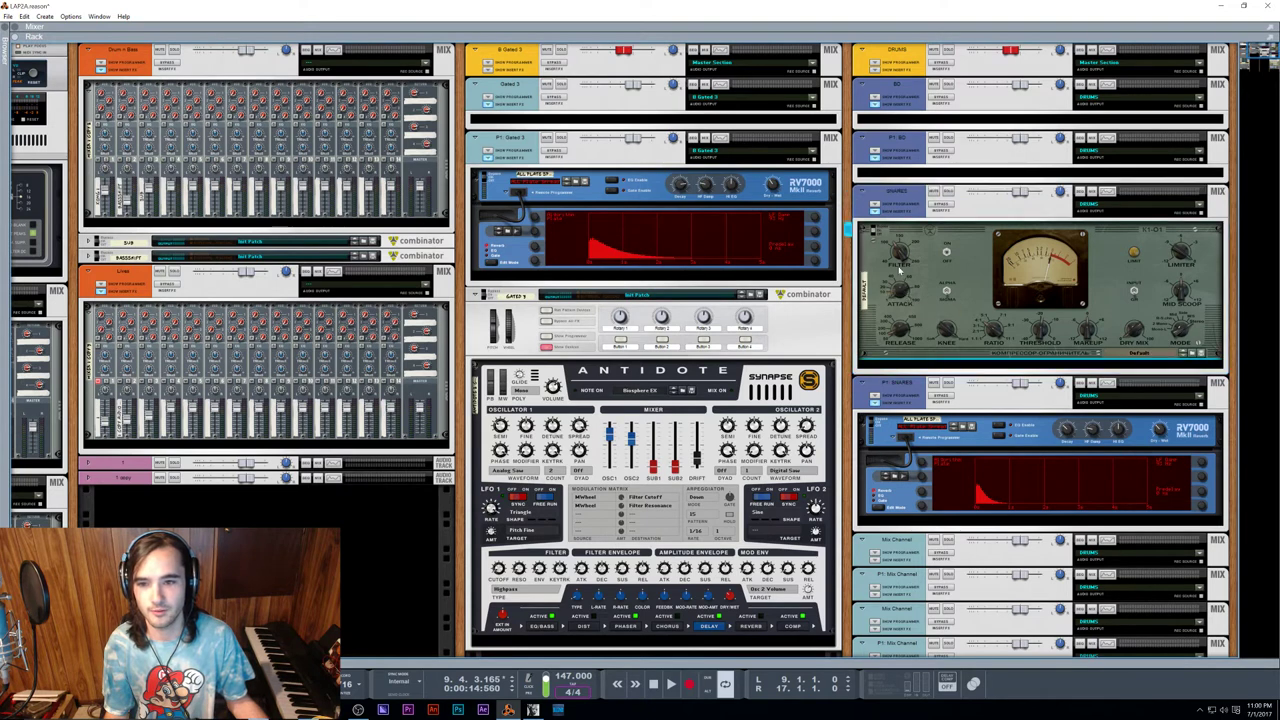
mouse_move(899, 329)
key("space")
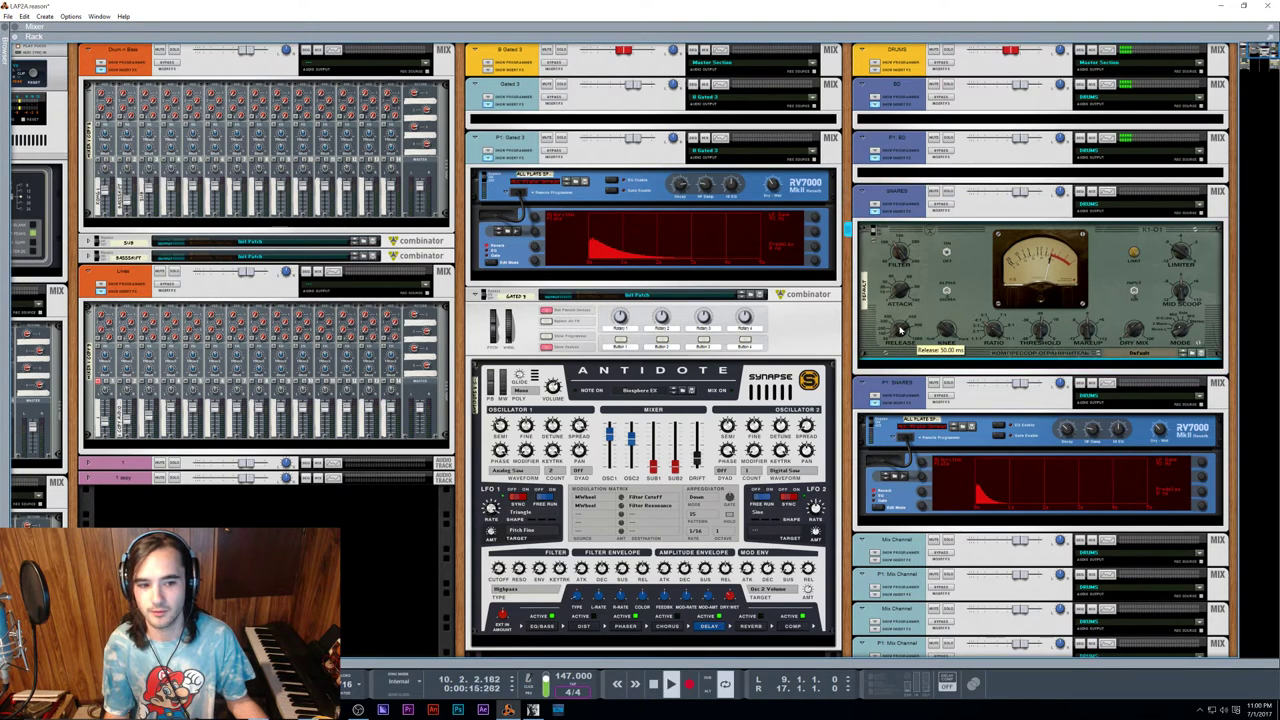
mouse_move(1048, 340)
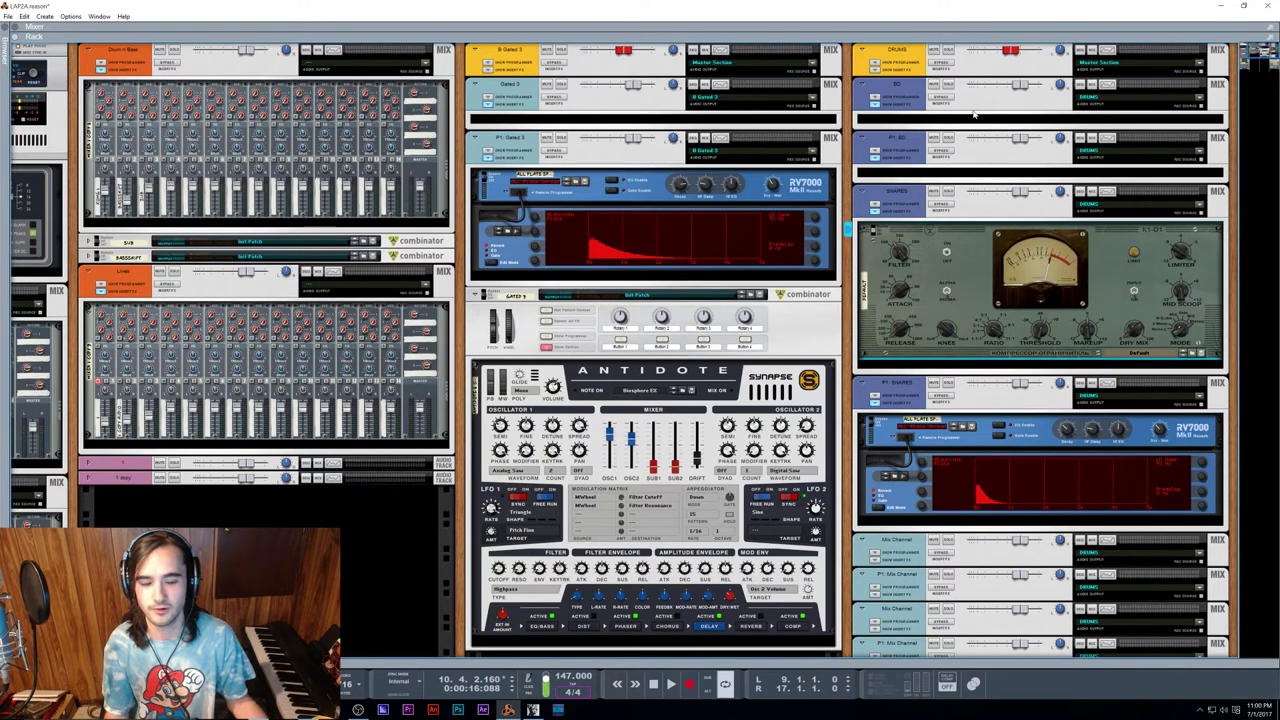
scroll(975, 354, "left", 3)
scroll(1117, 287, "right", 3)
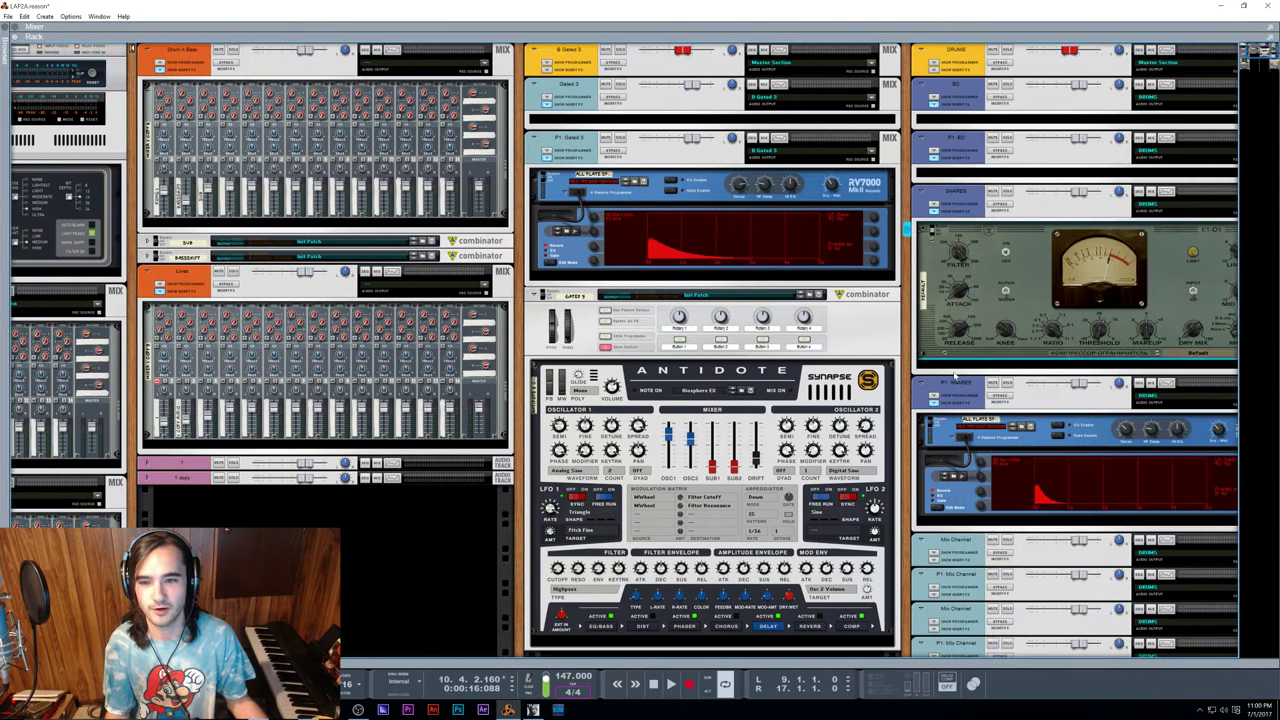
key("space")
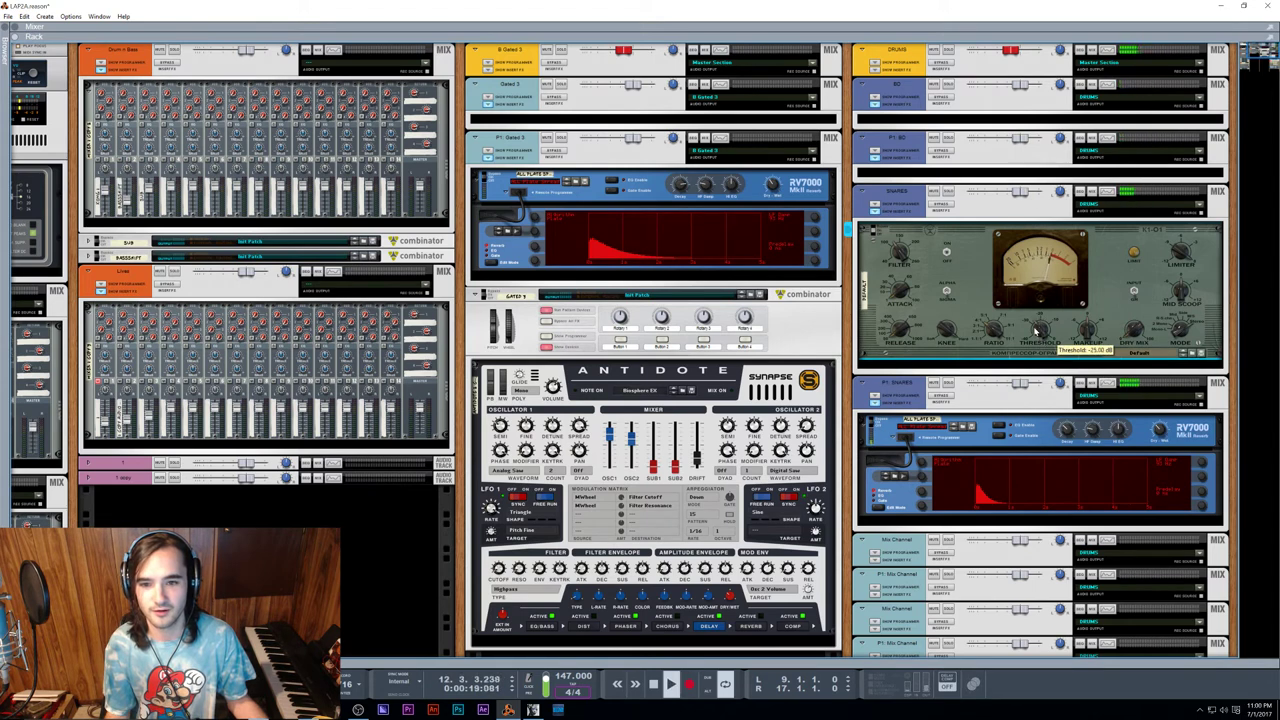
left_click_drag(1039, 330, 1040, 342)
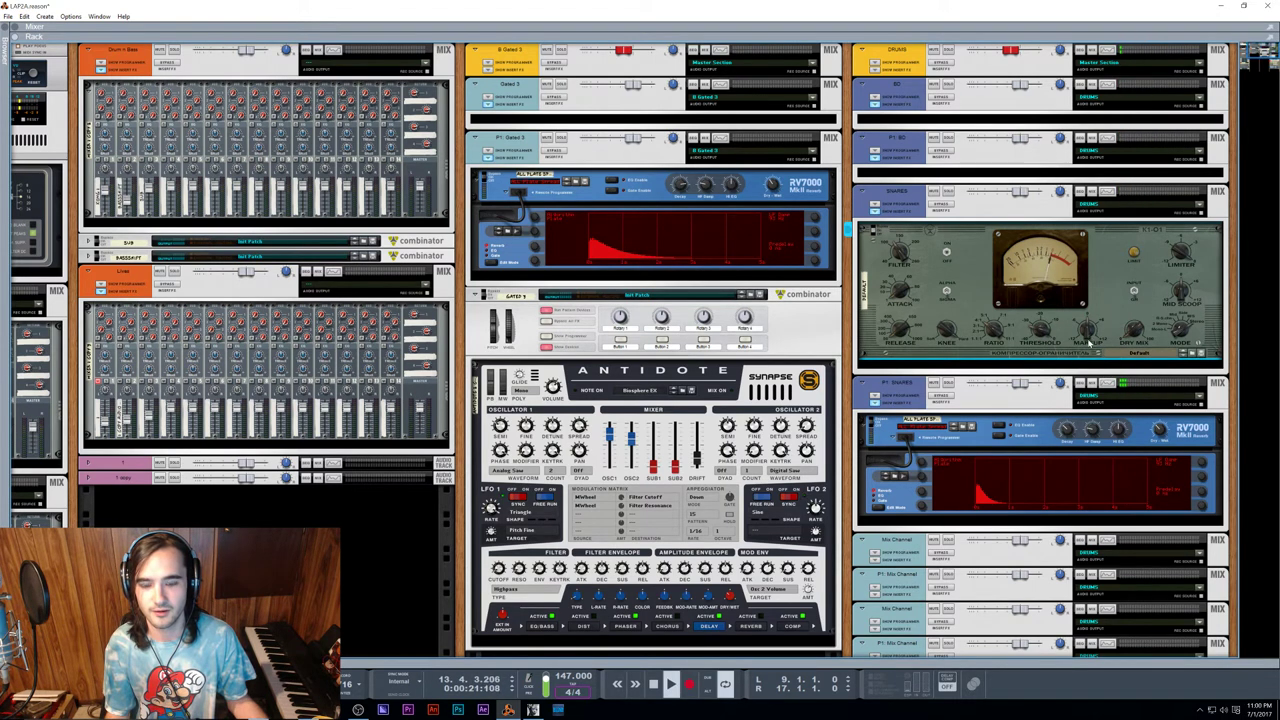
Step: Try reducing Kong pad 3 to its last NN-Nano sample layer by removing the other layers
scroll(1100, 390, "down", 6)
left_click(1097, 376)
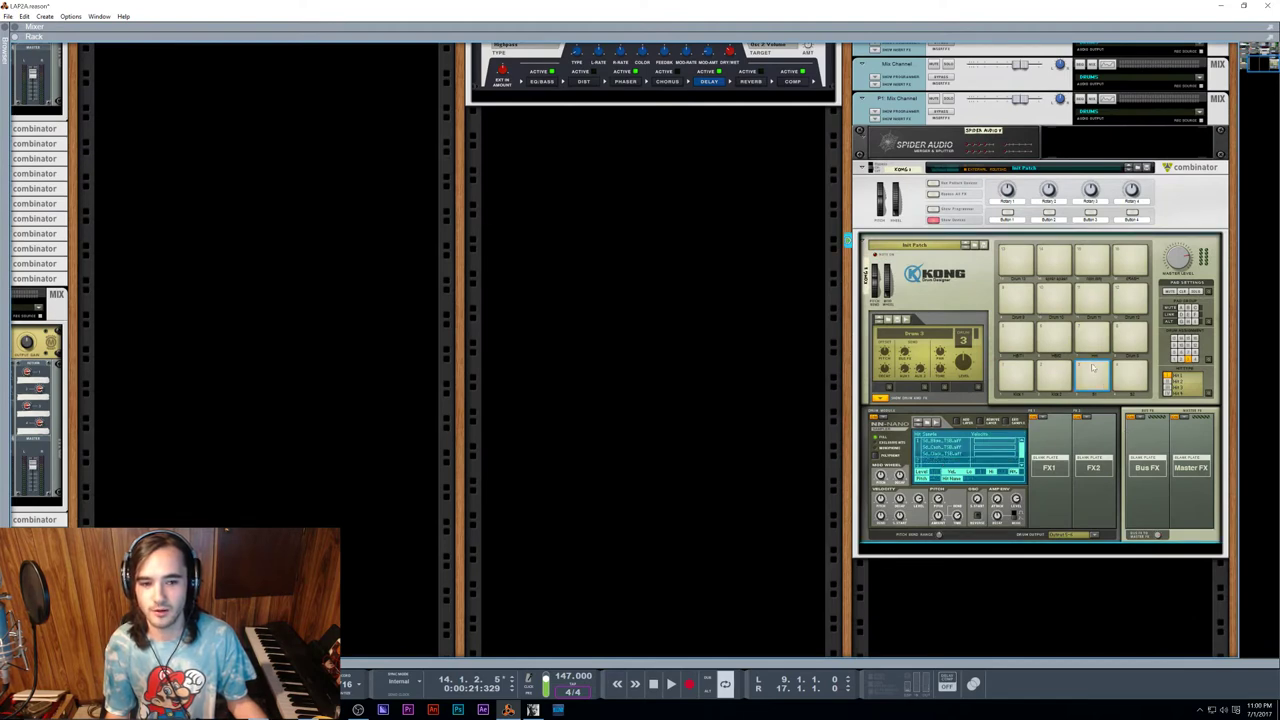
left_click(981, 424)
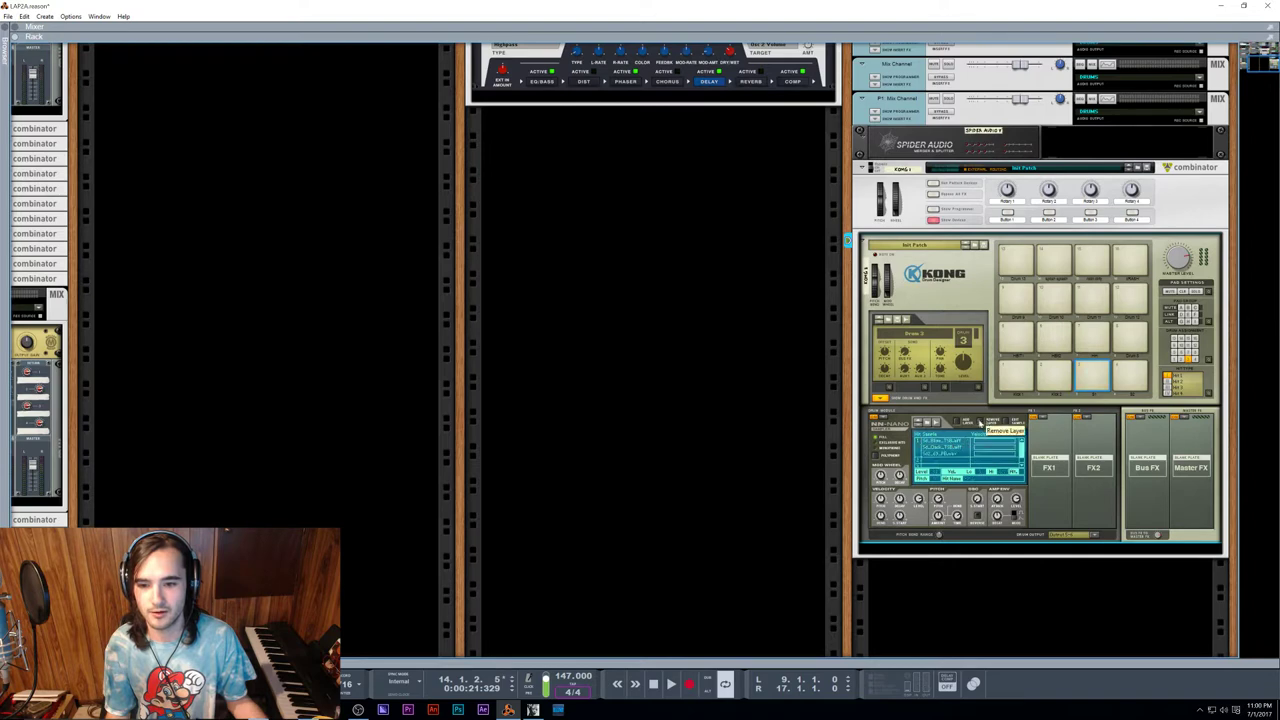
left_click(930, 441)
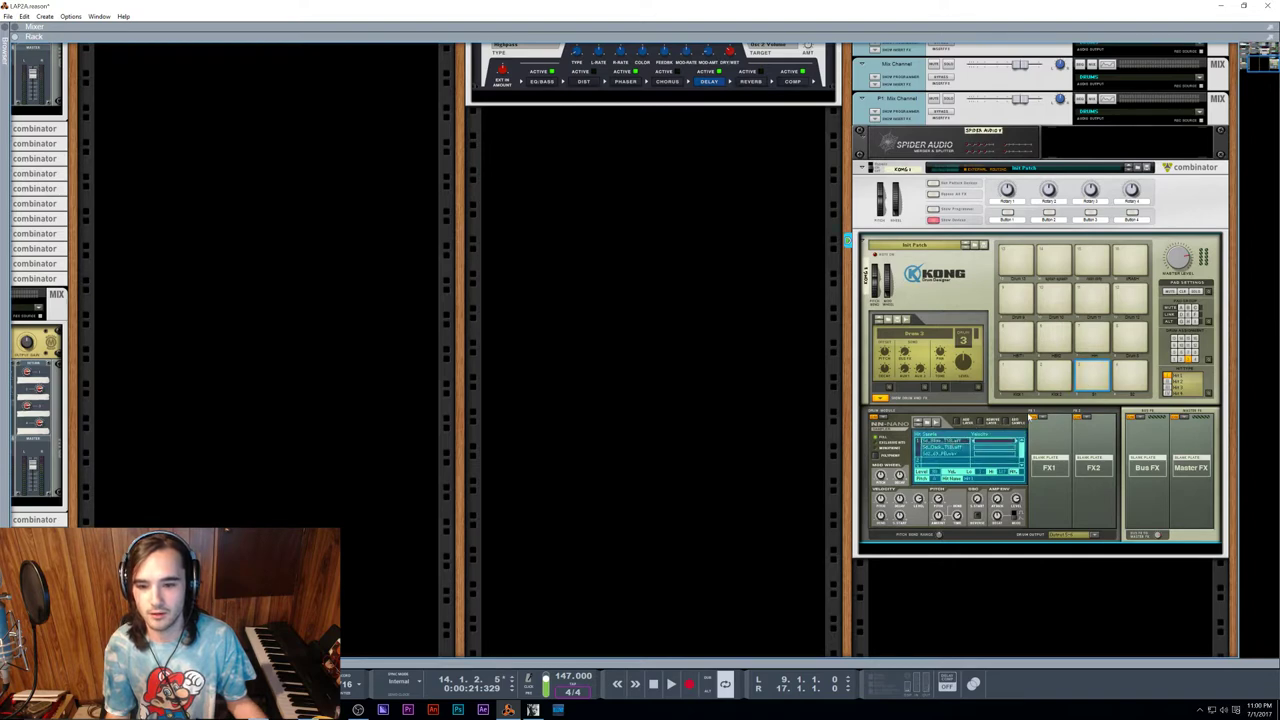
left_click(976, 424)
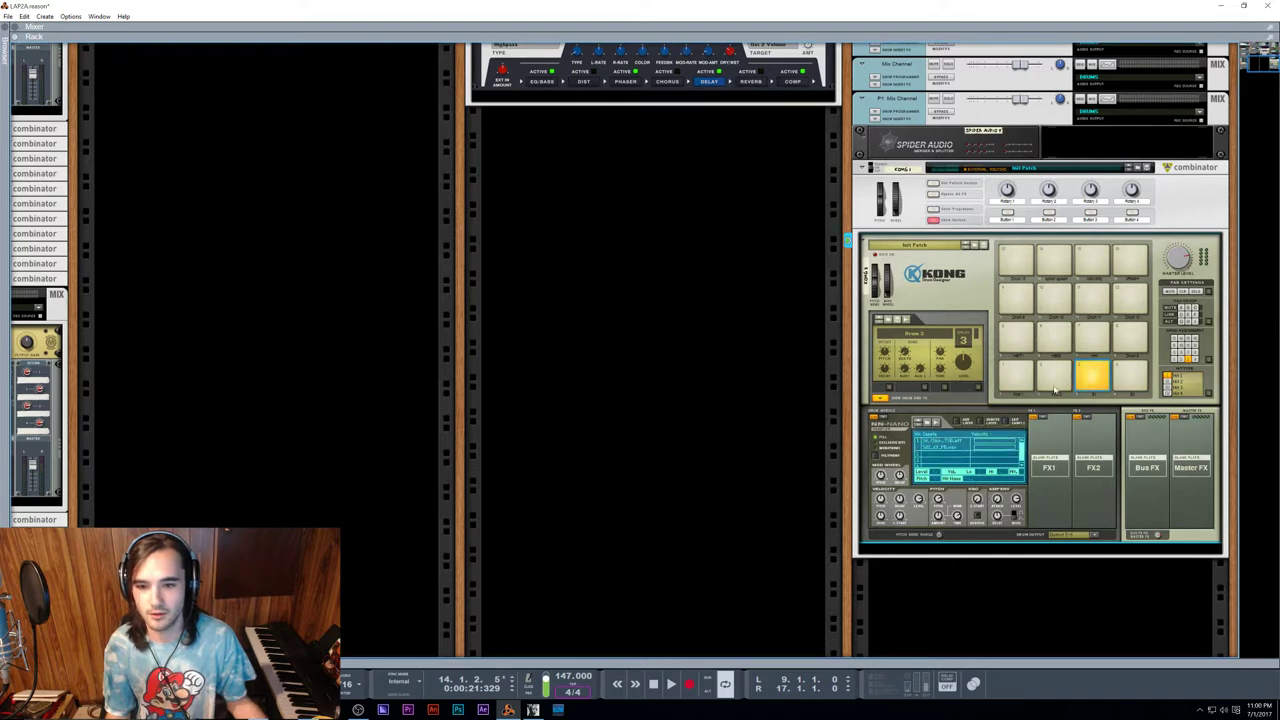
left_click(942, 448)
left_click(943, 441)
left_click(981, 422)
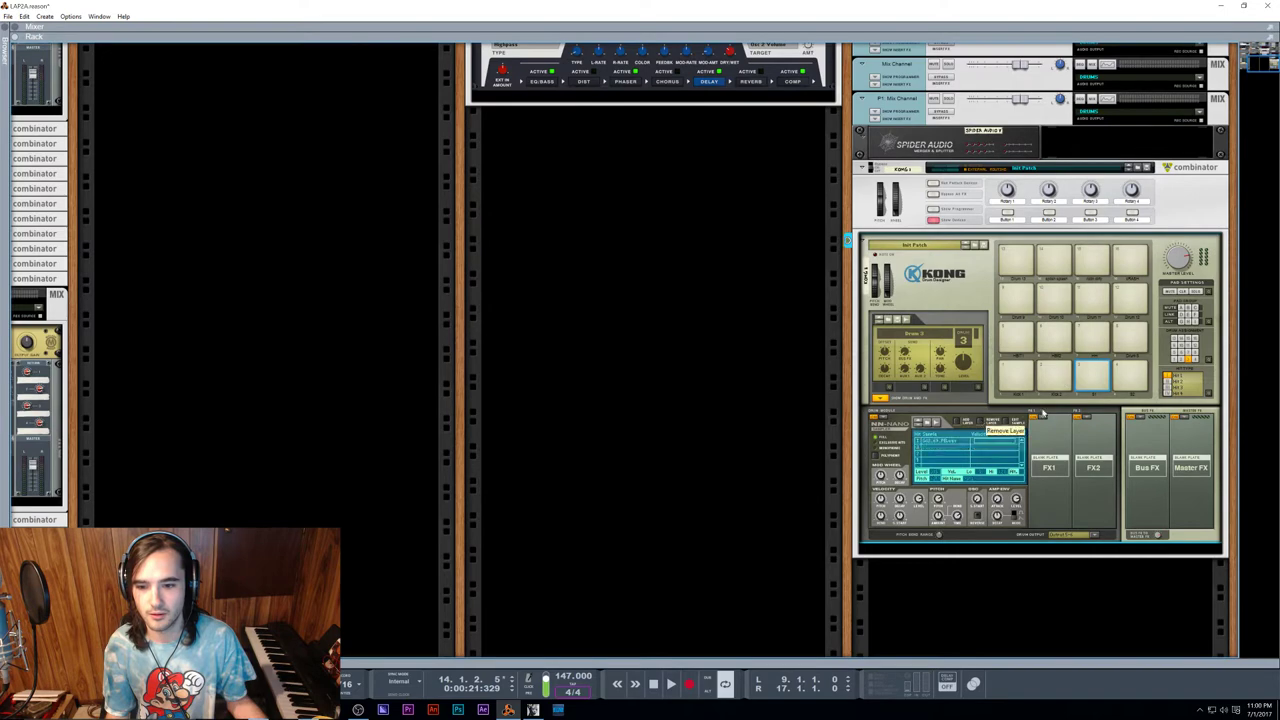
Step: Audition Kong pad 3 with its single remaining layer, both alone and within the playing drum pattern
left_click(1090, 370)
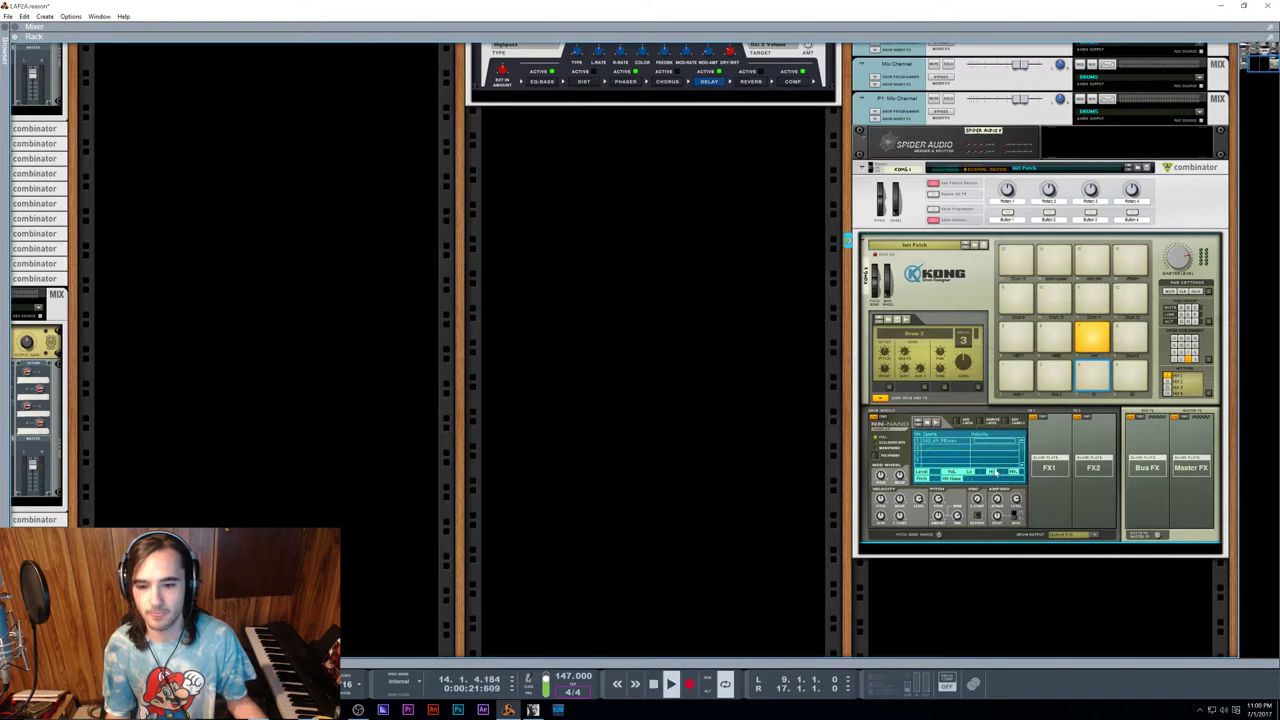
scroll(1073, 386, "up", 5)
scroll(1018, 383, "down", 2)
scroll(1019, 383, "down", 3)
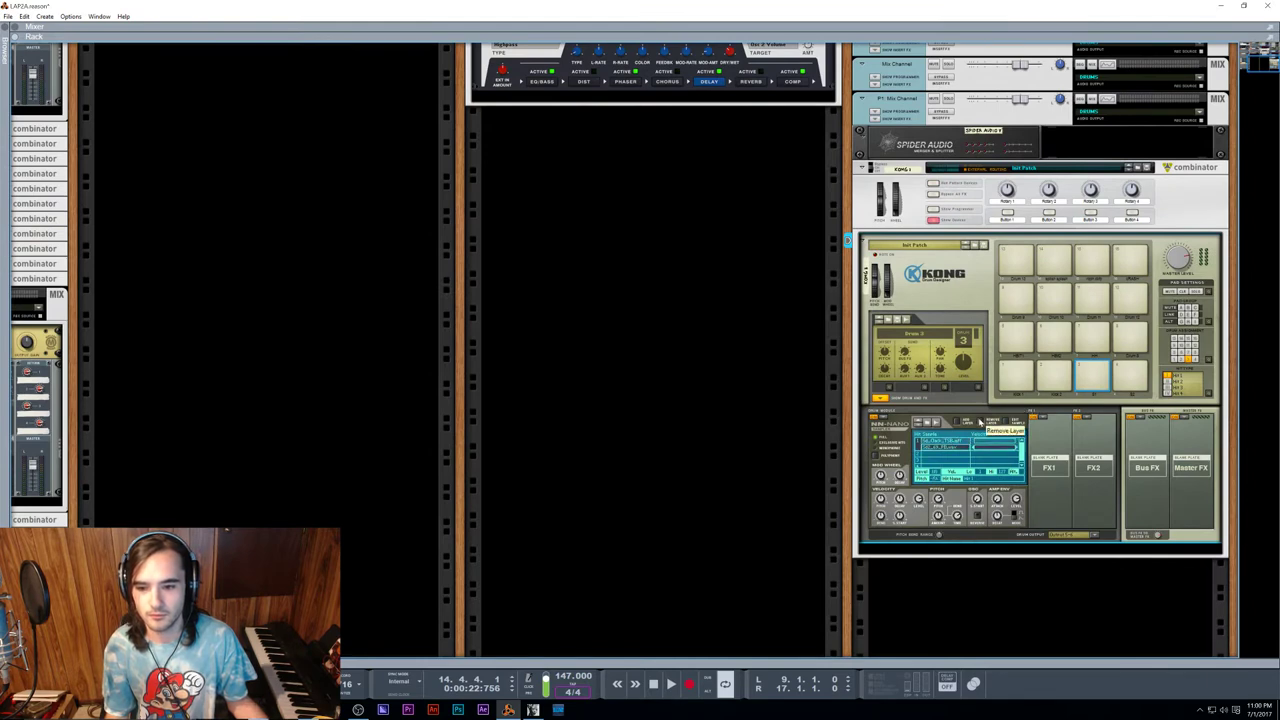
Step: Undo the NN-Nano layer removals on Kong pad 3, audition the pad, and select its last sample layer
left_click(1094, 375)
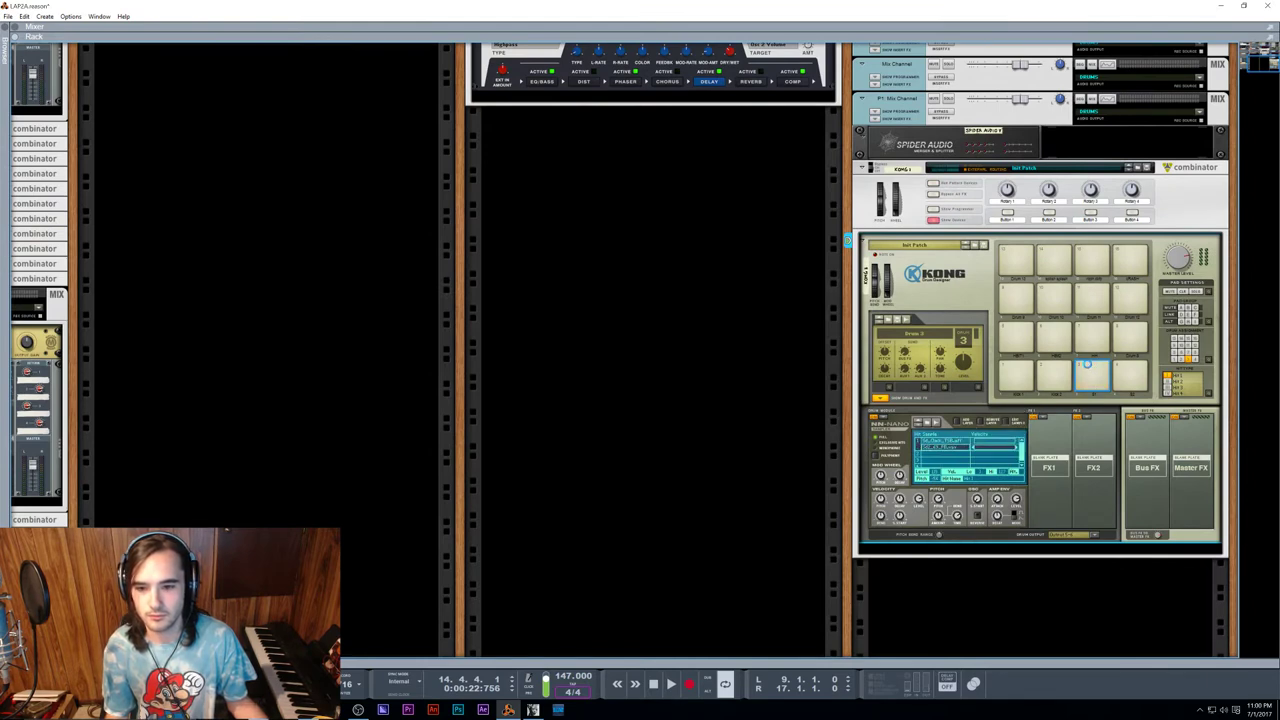
left_click(1087, 370)
left_click(1082, 370)
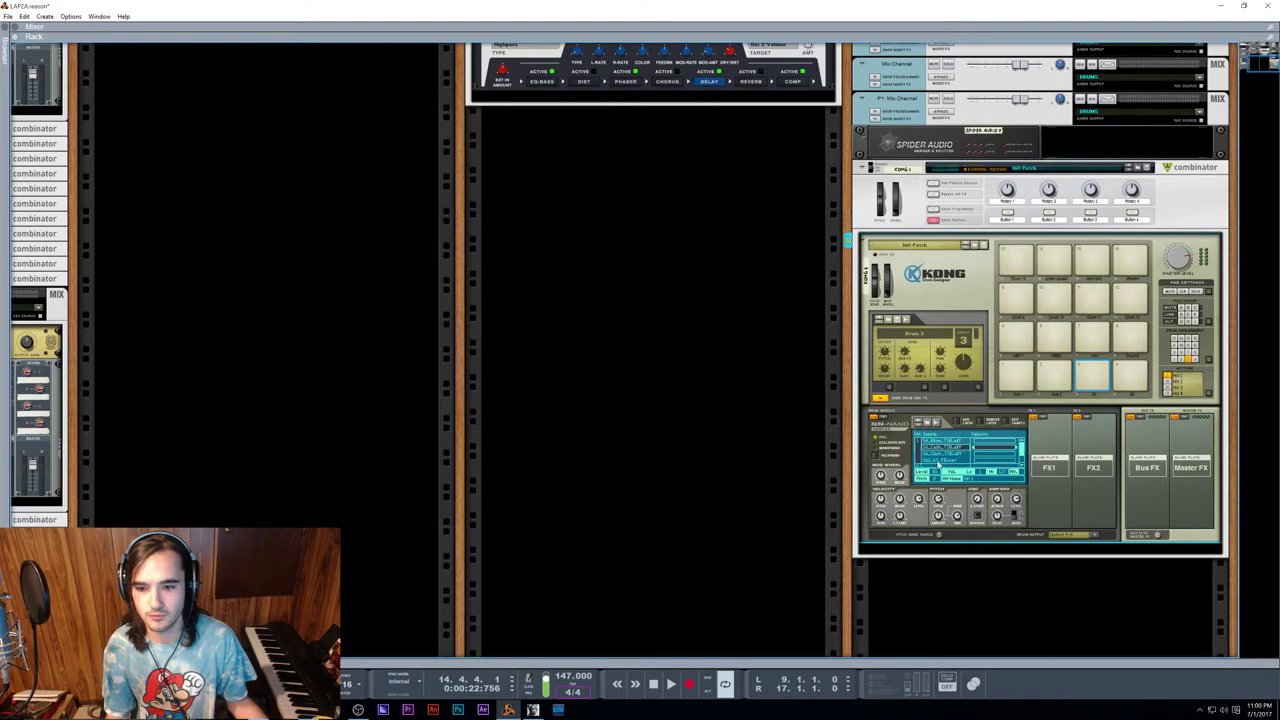
left_click(938, 461)
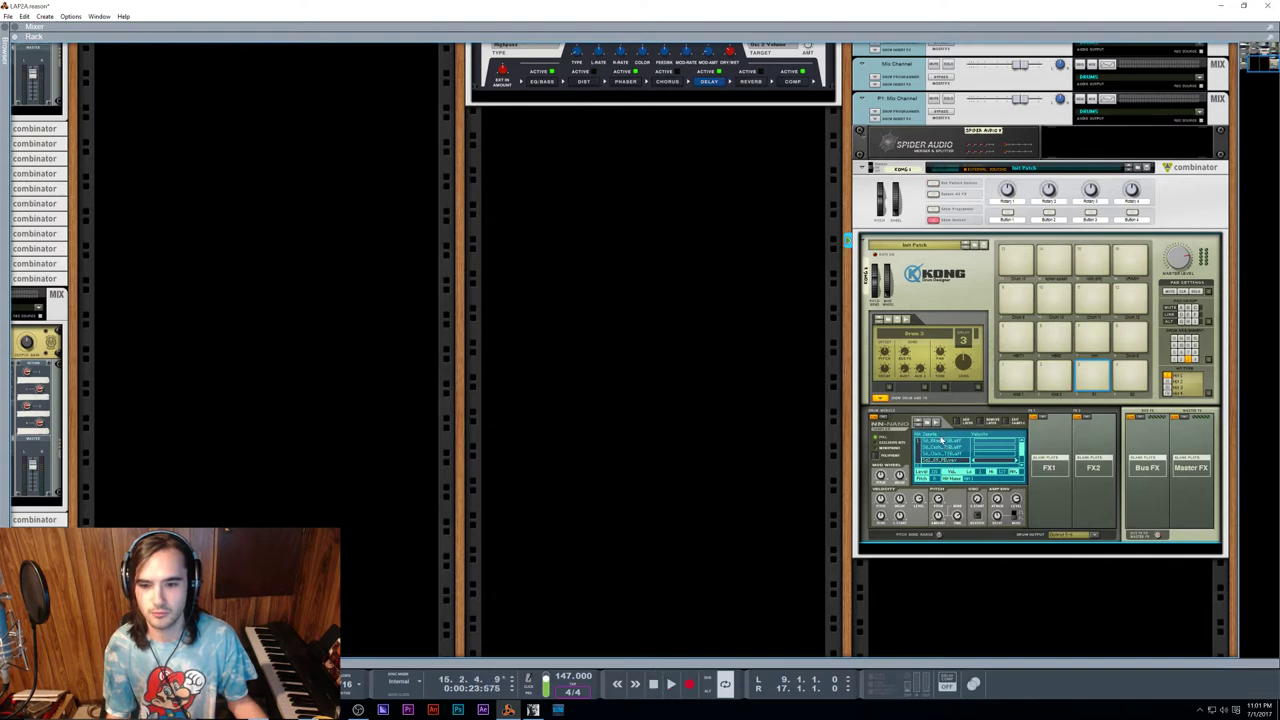
Step: Remove all the sample layers from the NN-Nano on Kong pad 3
left_click(982, 422)
left_click(950, 442)
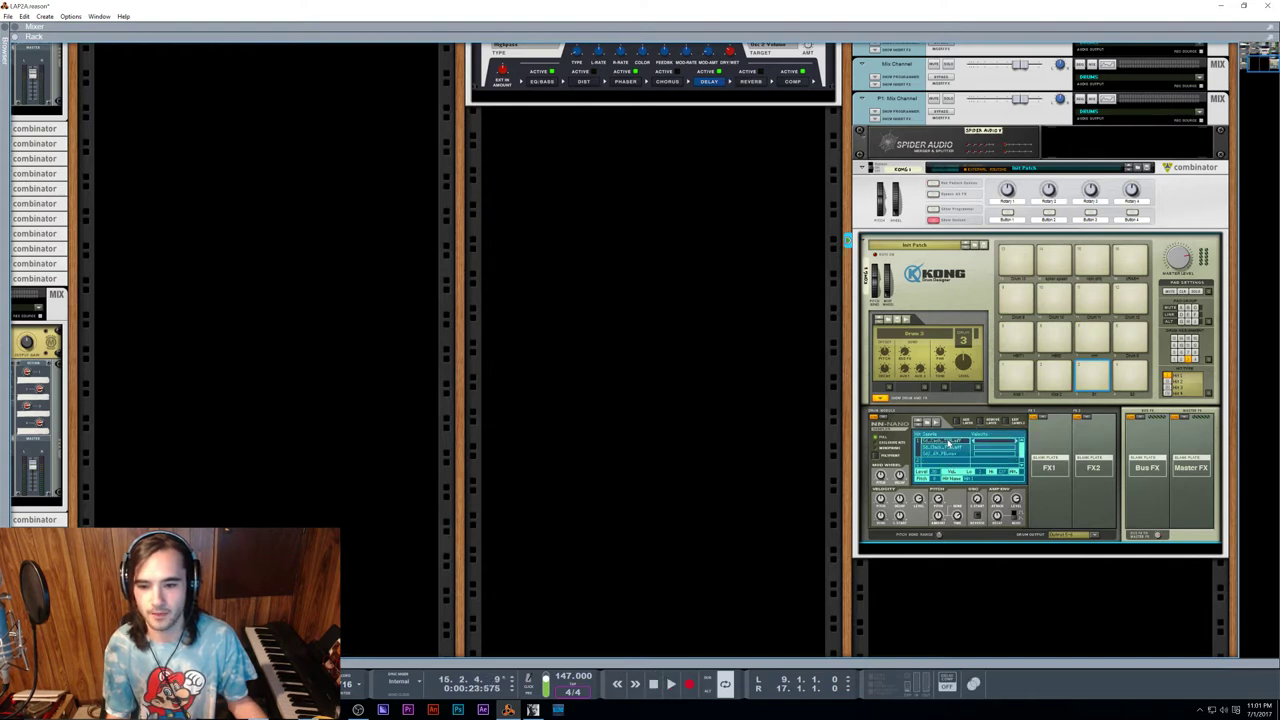
left_click(982, 422)
left_click(960, 441)
left_click(981, 422)
left_click(949, 442)
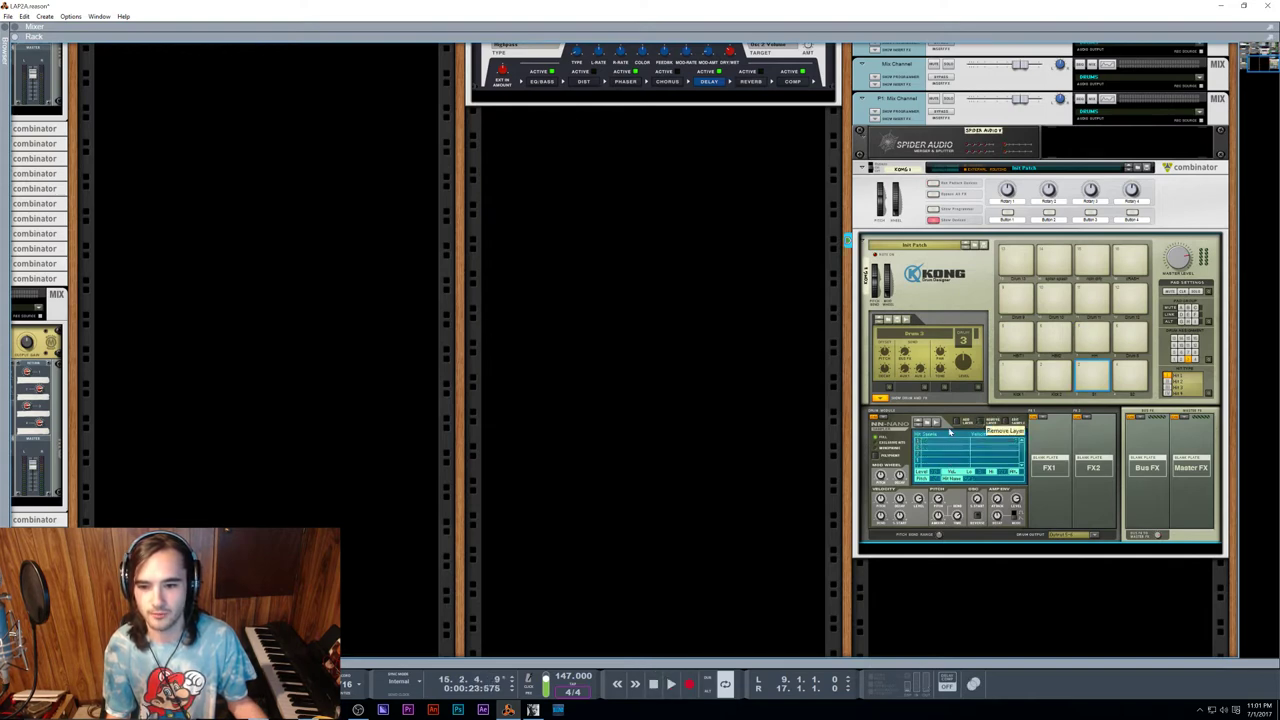
Step: Browse samples for the NN-Nano and navigate from the Rack 14 Room folder up to the top level of Alt Drums Pack 1
left_click(948, 443)
left_click(81, 291)
left_click(120, 228)
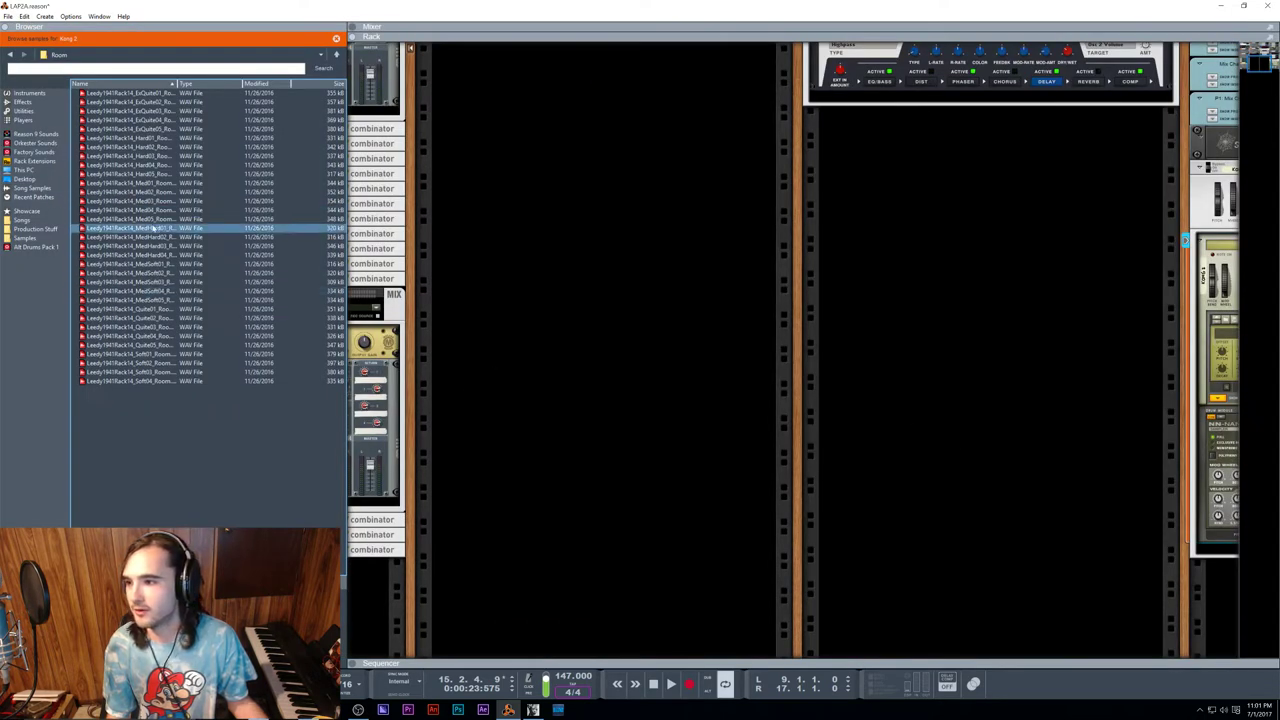
left_click(143, 336)
left_click(336, 56)
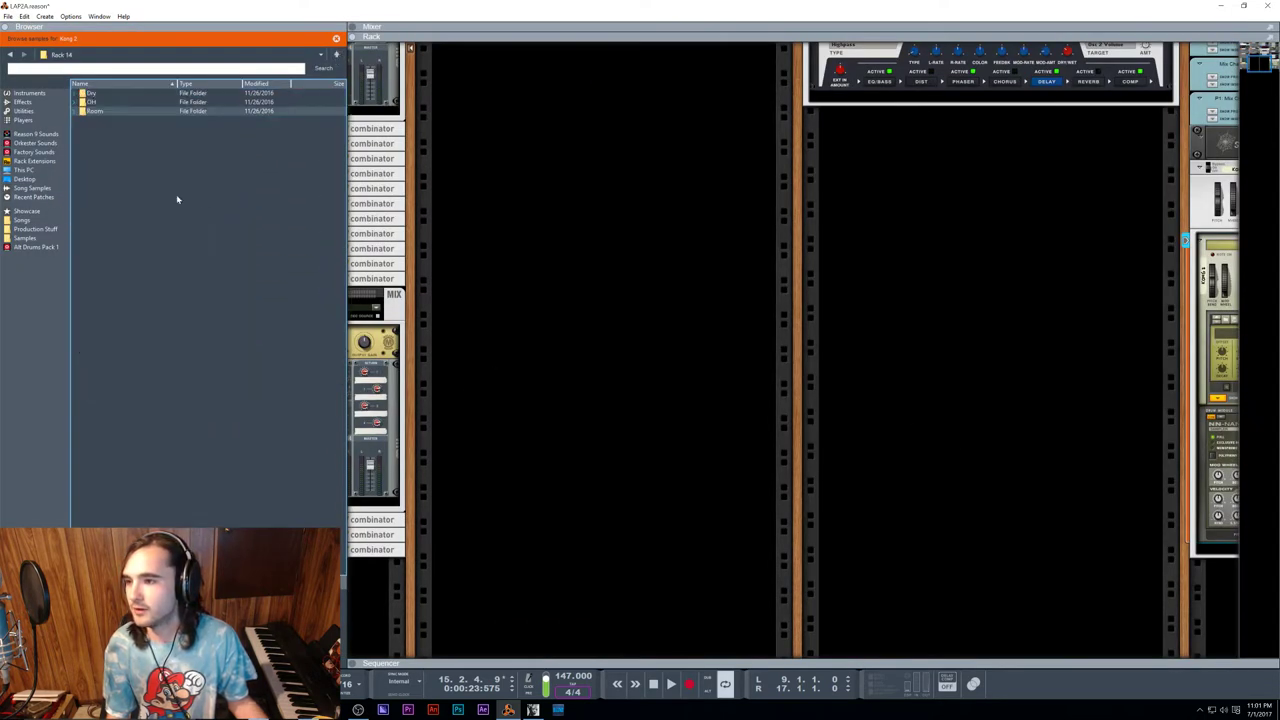
left_click(336, 55)
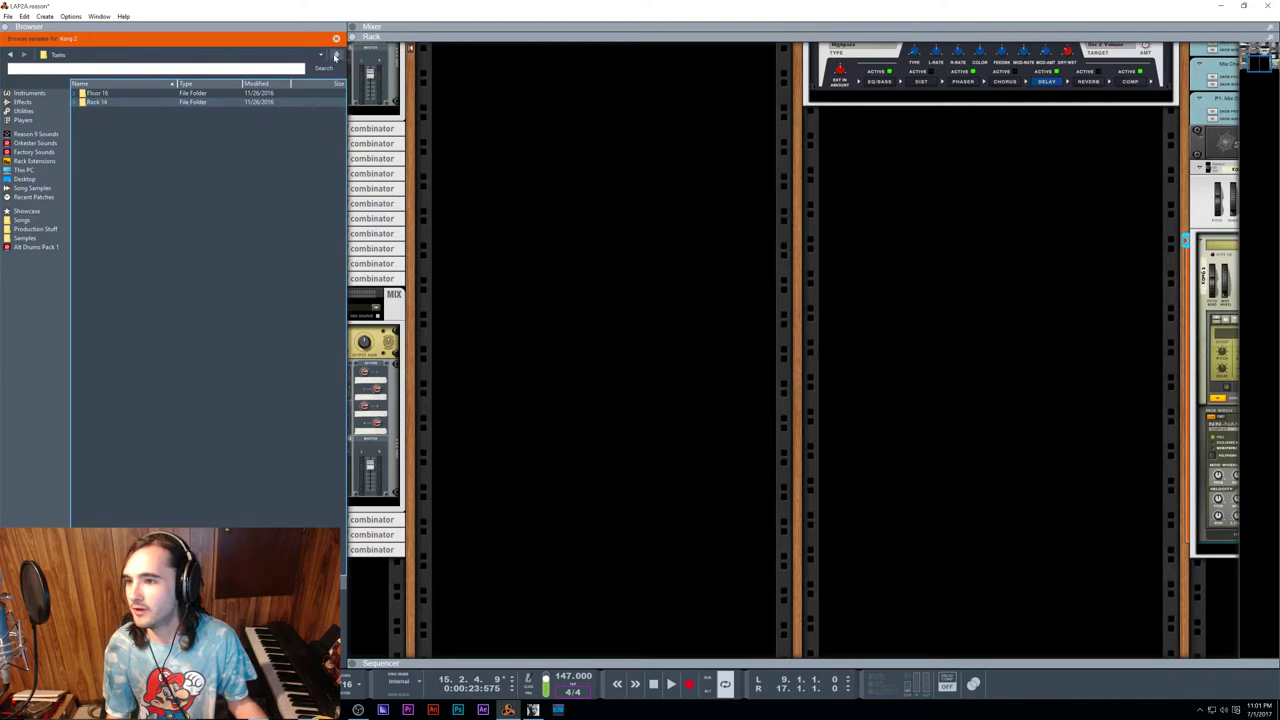
left_click(339, 57)
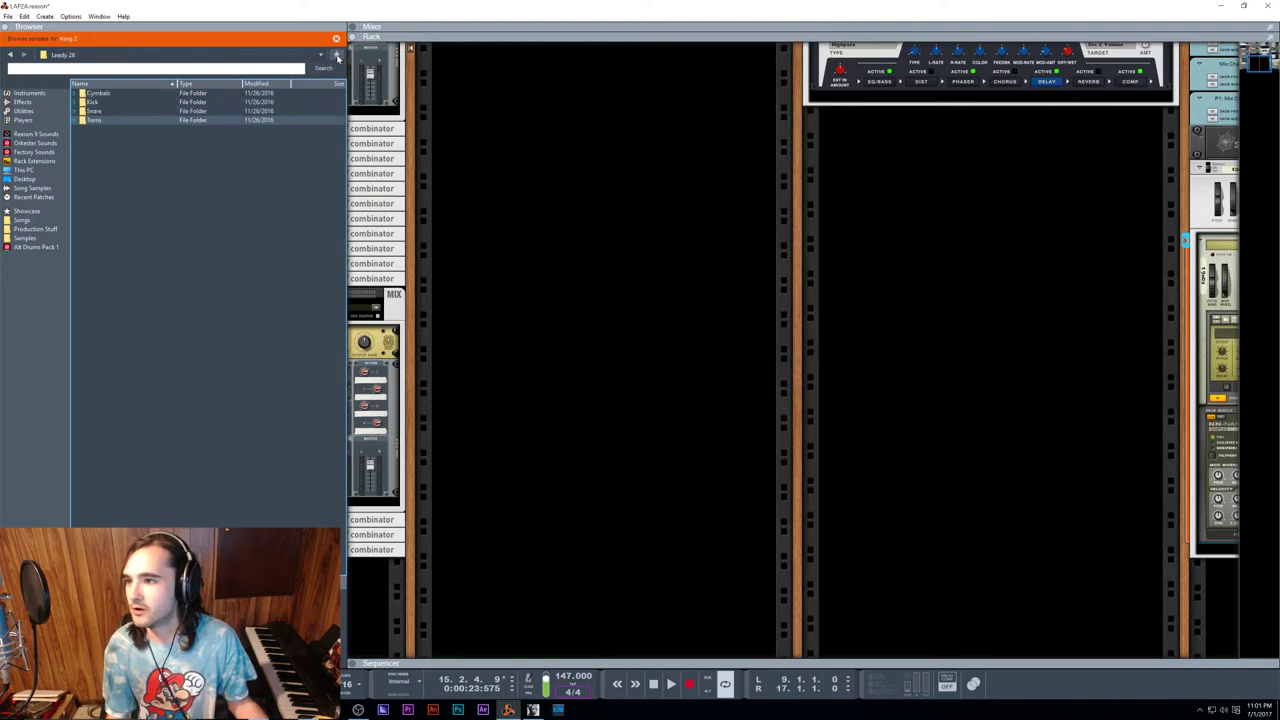
left_click(336, 57)
left_click(335, 58)
left_click(336, 56)
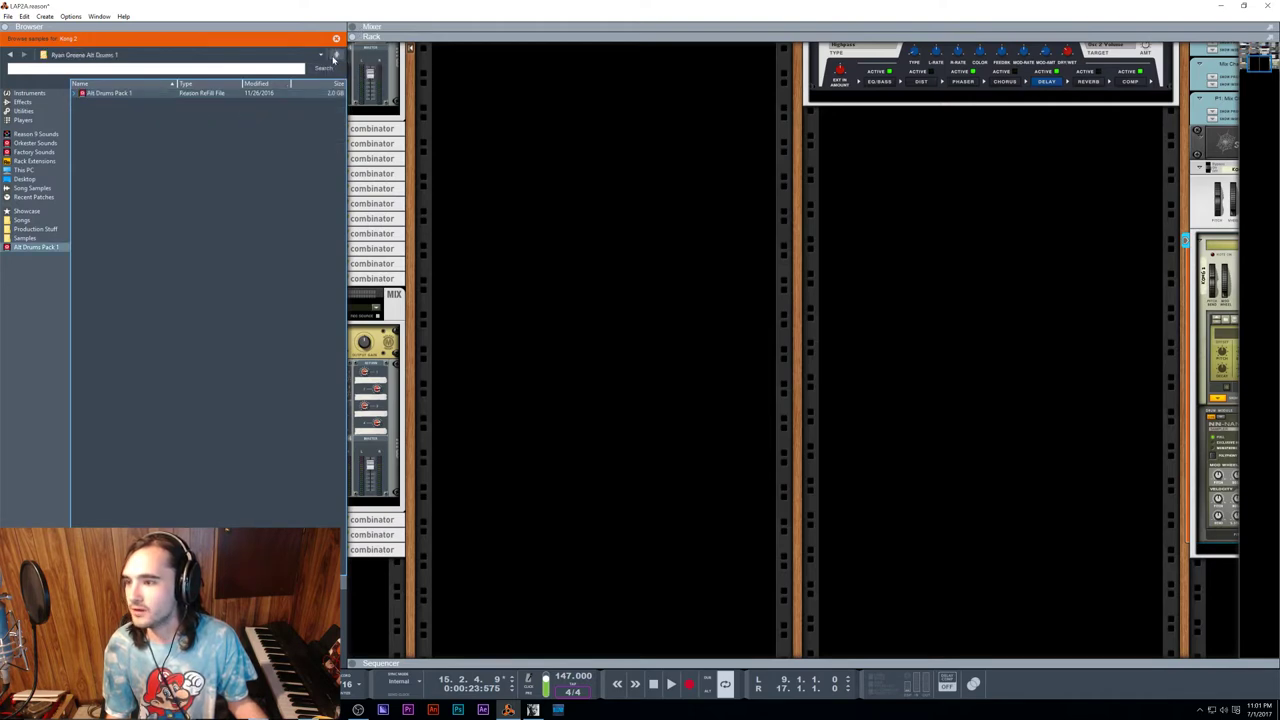
double_click(104, 94)
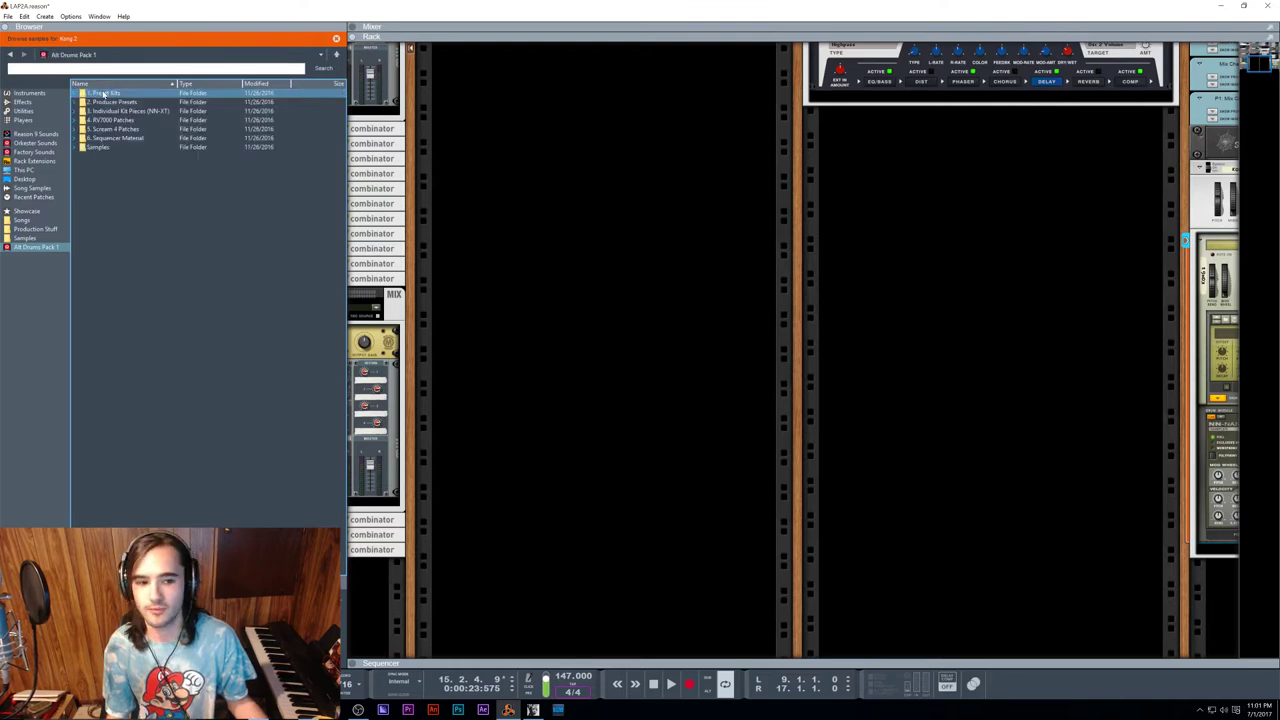
Step: Look through the top-level folders of Alt Drums Pack 1, including the individual kit pieces, RV7000, Scream 4 and sequencer material
left_click(125, 112)
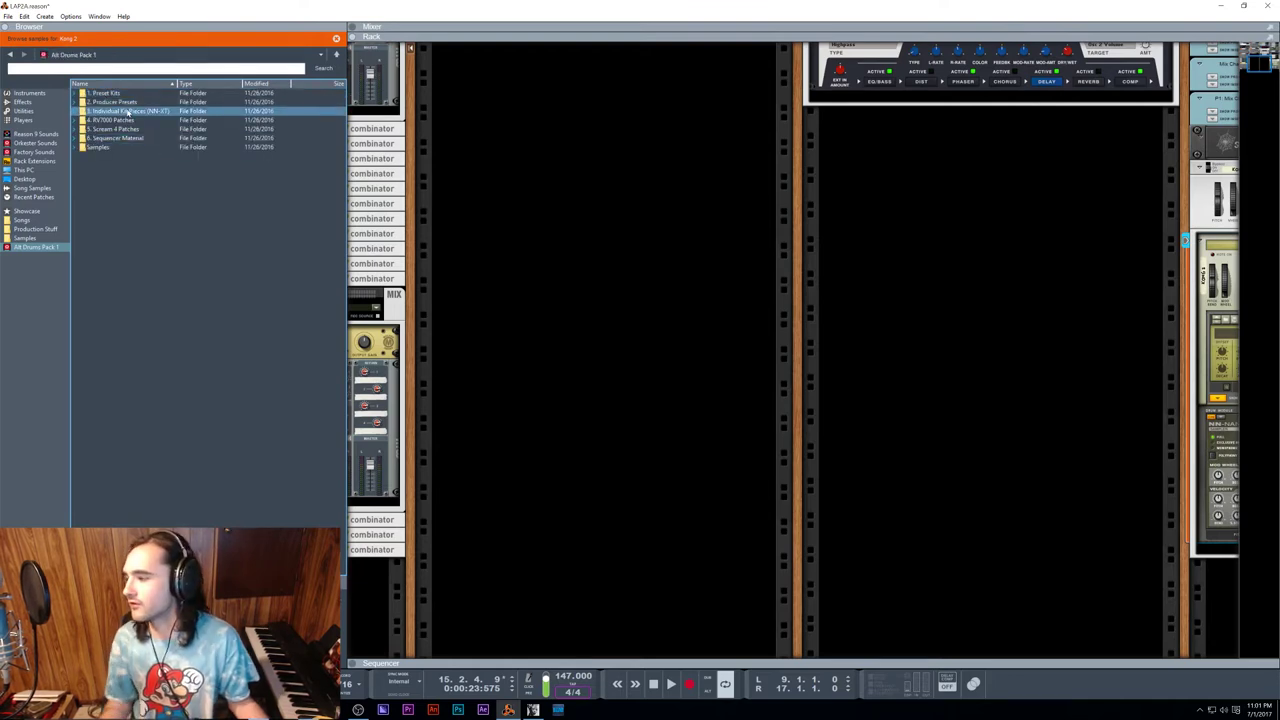
left_click(131, 120)
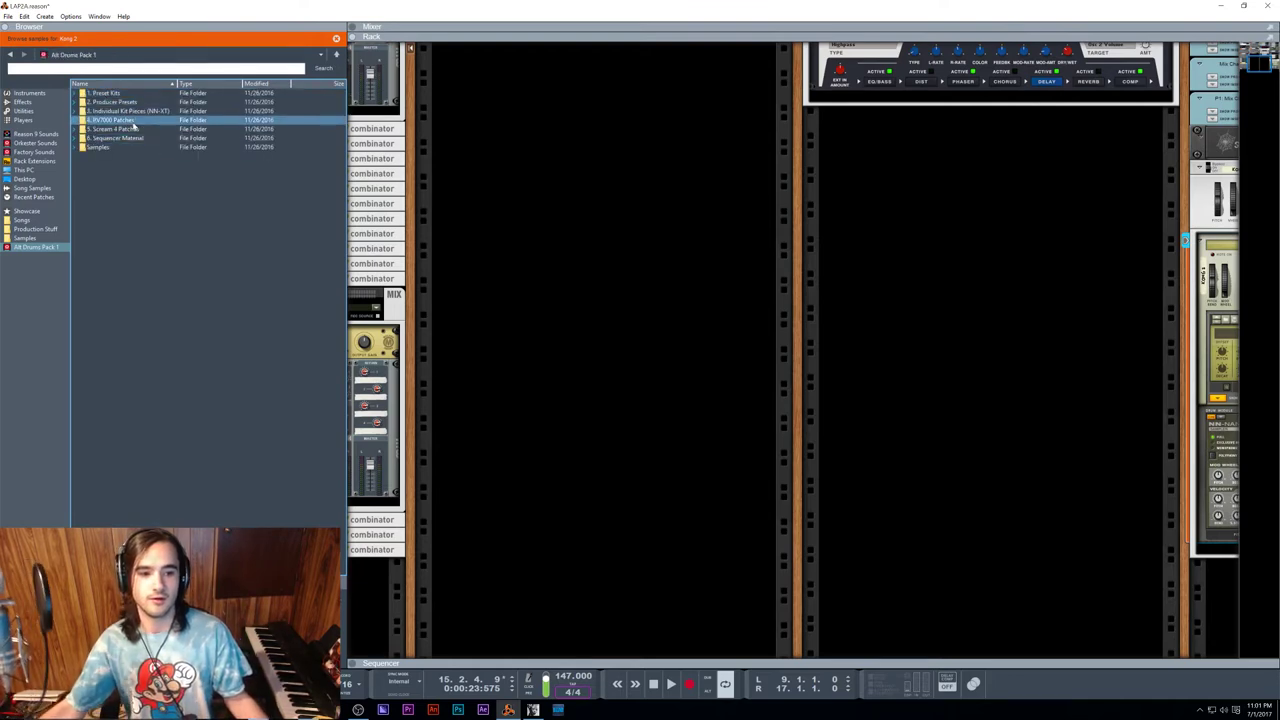
left_click(167, 129)
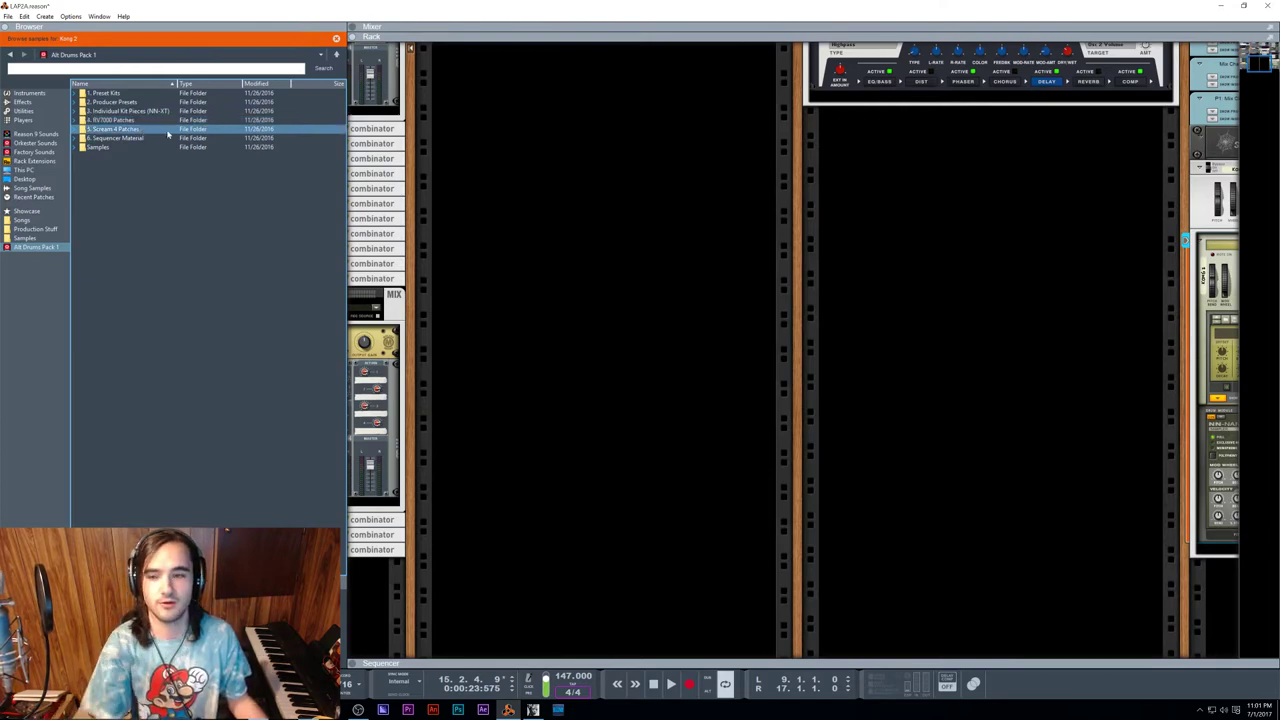
left_click(119, 138)
left_click(90, 111)
left_click(87, 102)
left_click(82, 111)
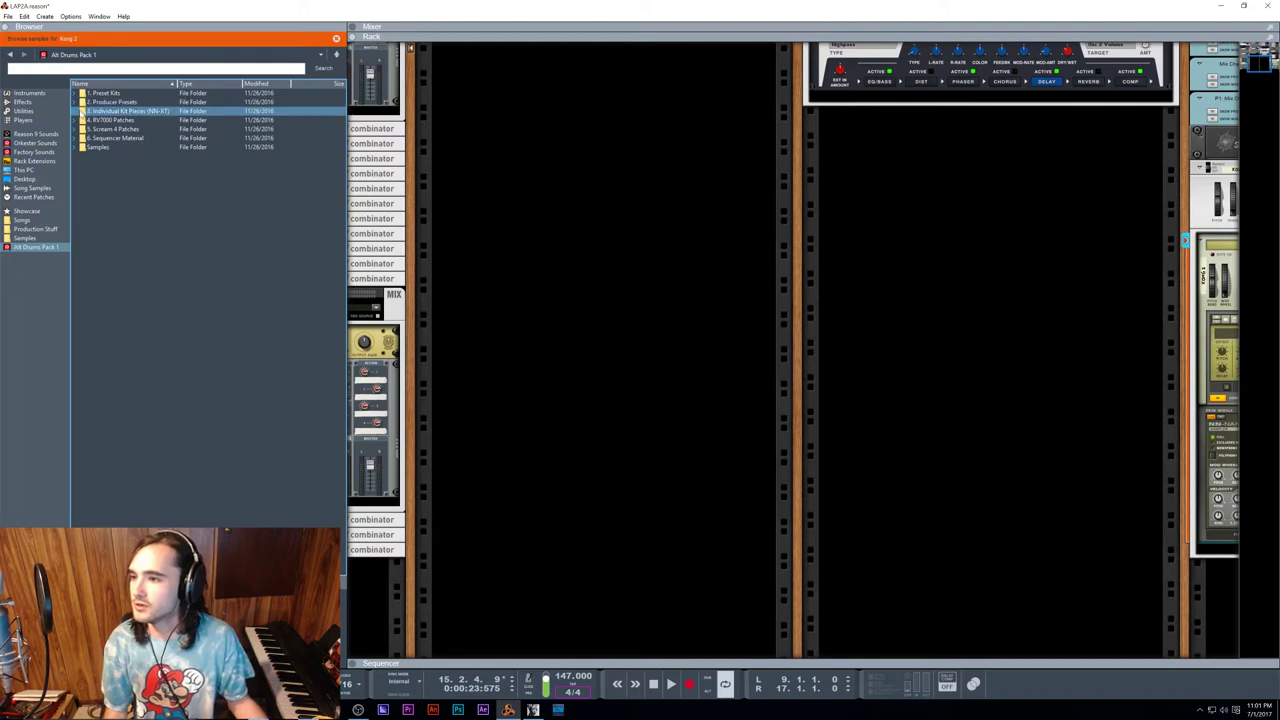
key("Down")
key("Down")
key("Down")
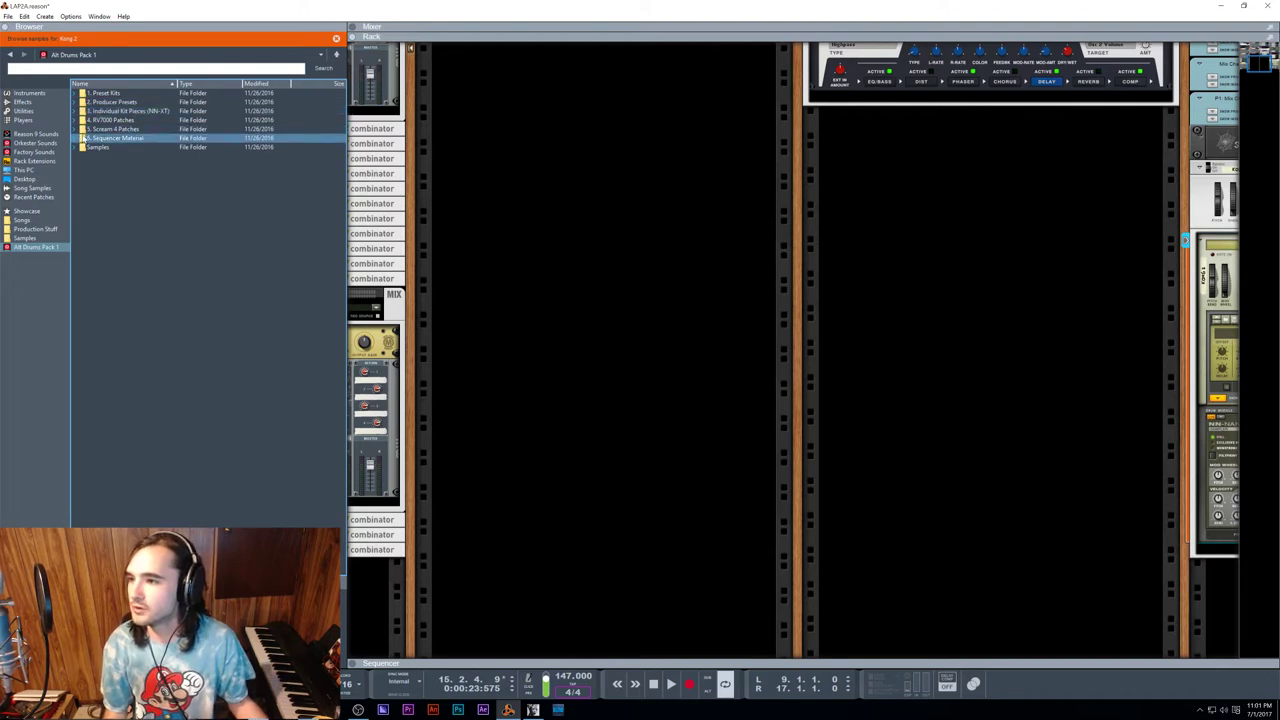
key("Up")
key("Up")
key("Up")
left_click(76, 112)
left_click(75, 112)
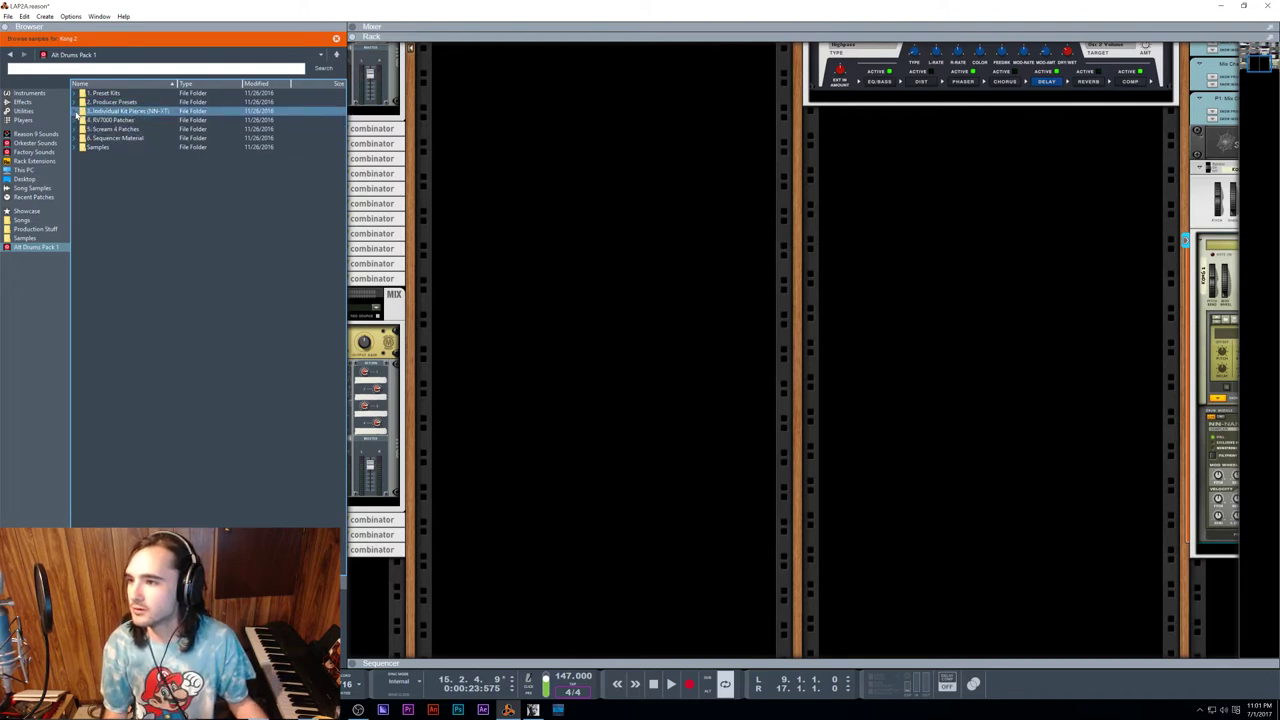
left_click(75, 112)
left_click(76, 112)
Step: Expand the Samples folder down to the OH recordings of the Leedy 26 snare
left_click(86, 148)
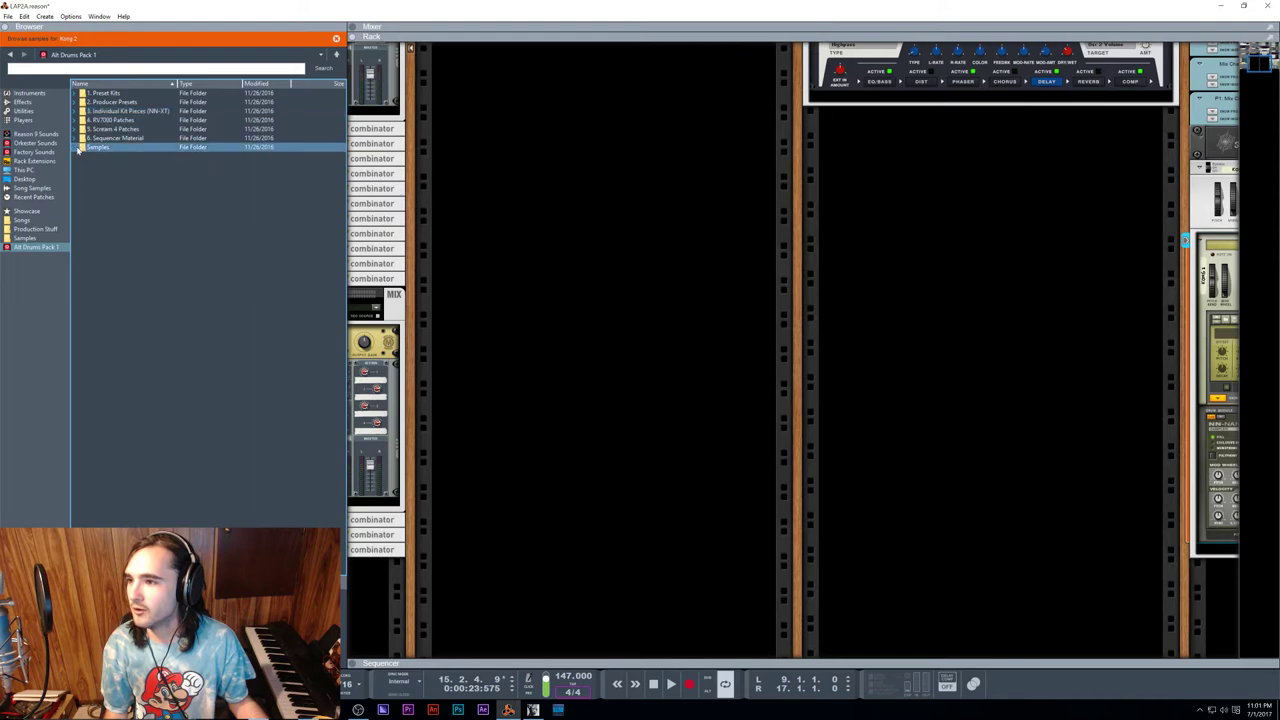
left_click(78, 148)
left_click(86, 165)
left_click(88, 174)
left_click(83, 174)
left_click(89, 192)
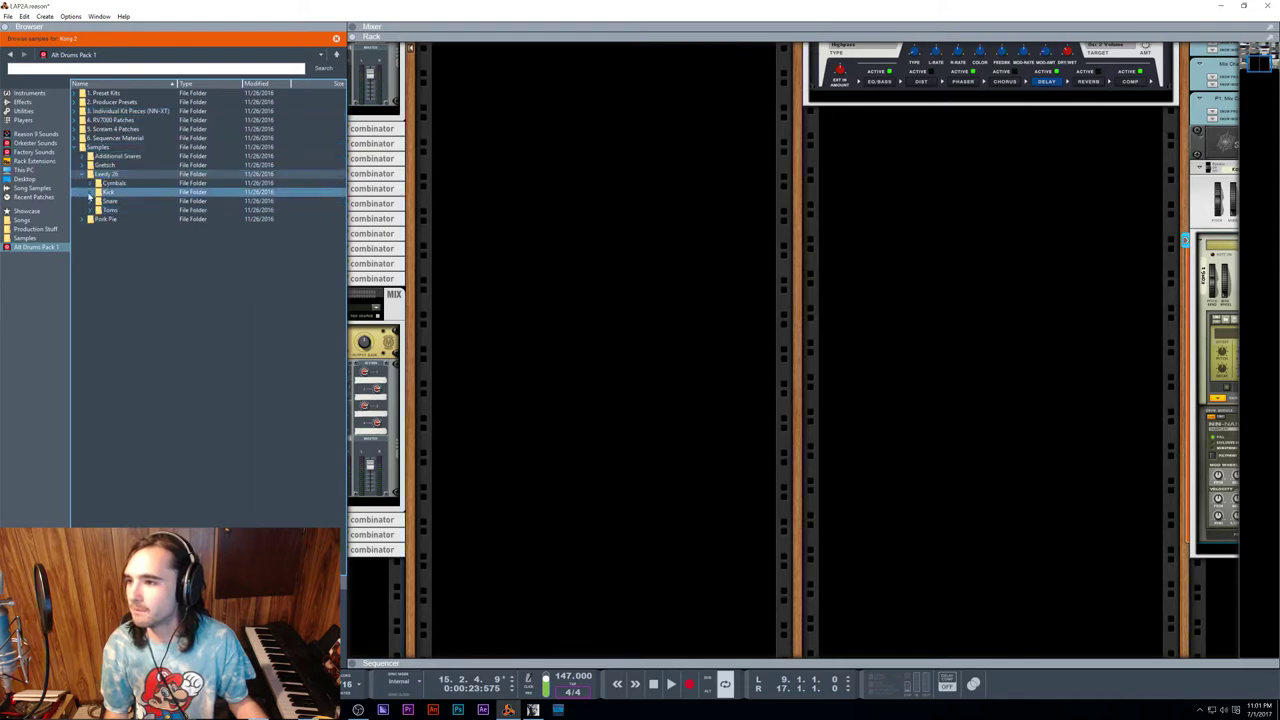
left_click(94, 201)
left_click(91, 202)
left_click(112, 219)
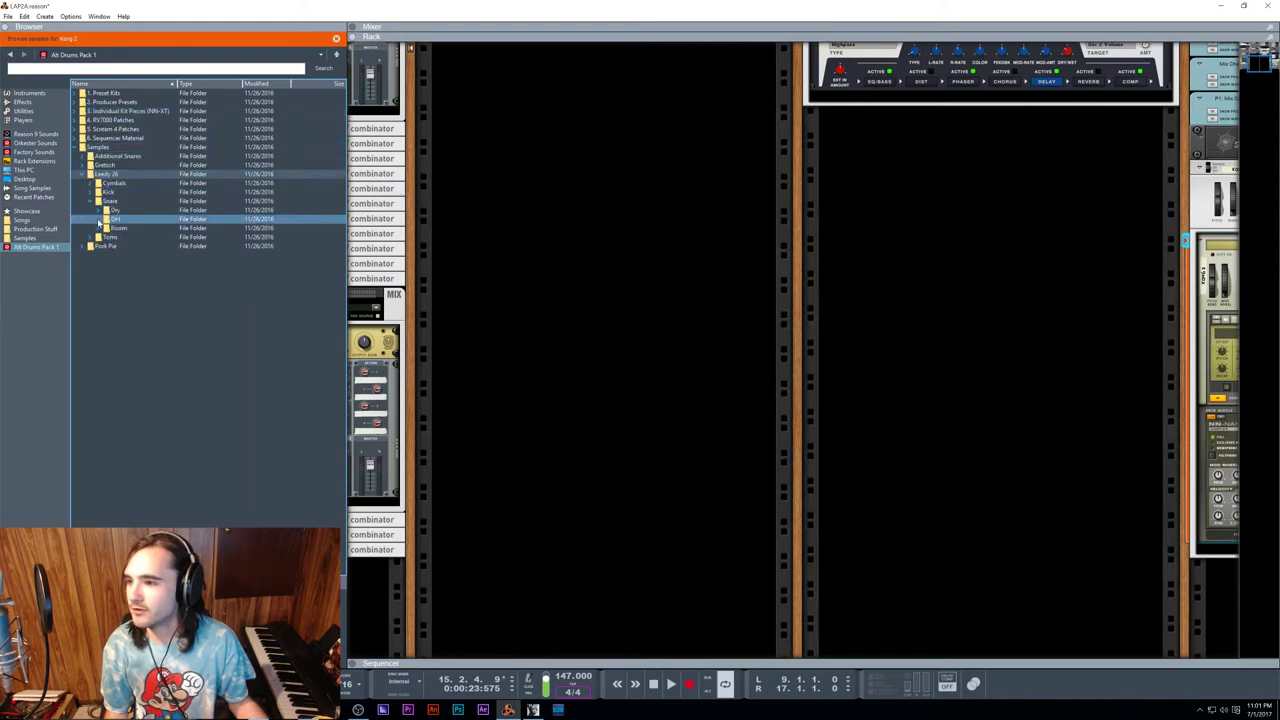
left_click(100, 219)
Step: Audition the LedZep overhead snare samples across the drag, quiet, medium and hard hits
left_click(141, 230)
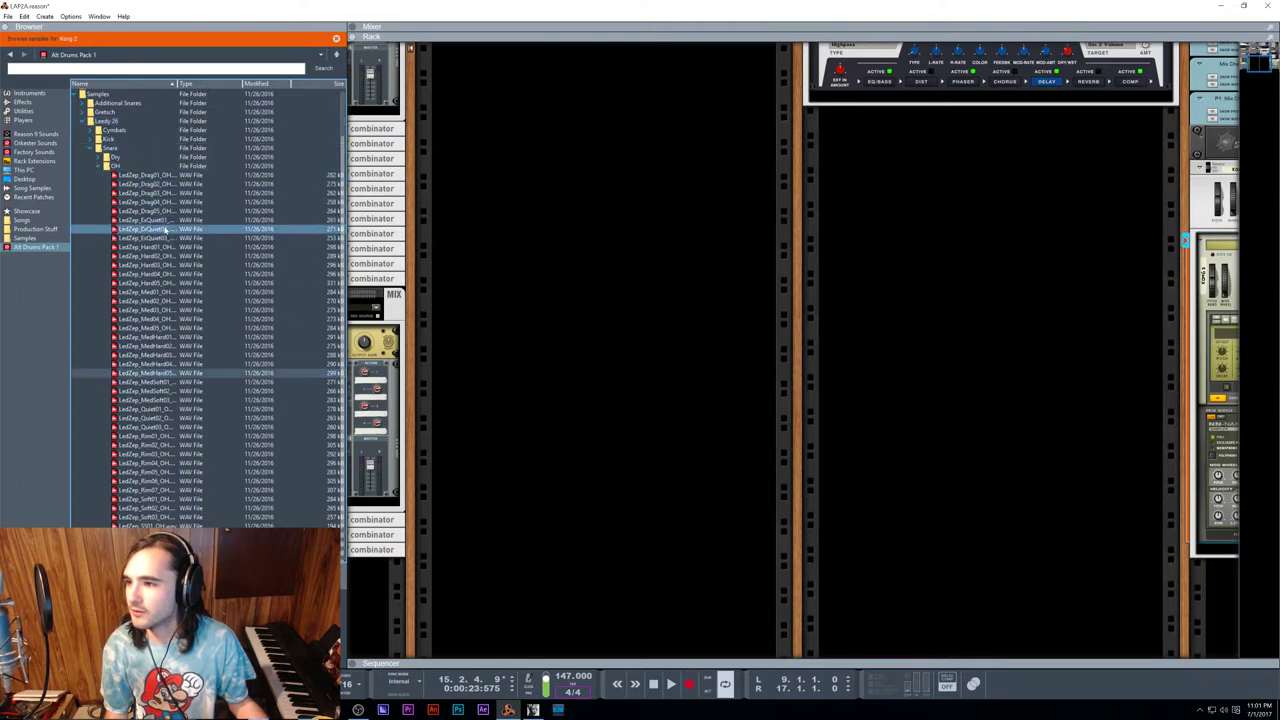
left_click(165, 328)
left_click(170, 370)
left_click(176, 319)
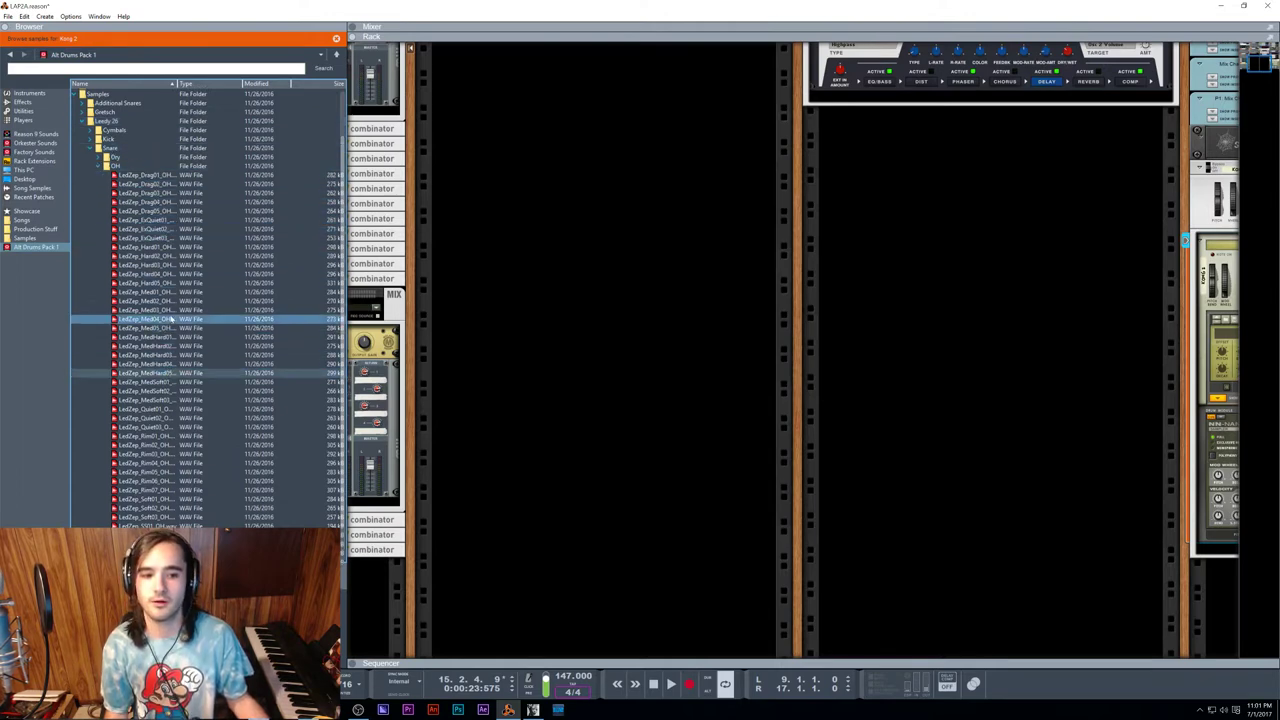
left_click(180, 292)
left_click(185, 274)
left_click(175, 255)
left_click(165, 210)
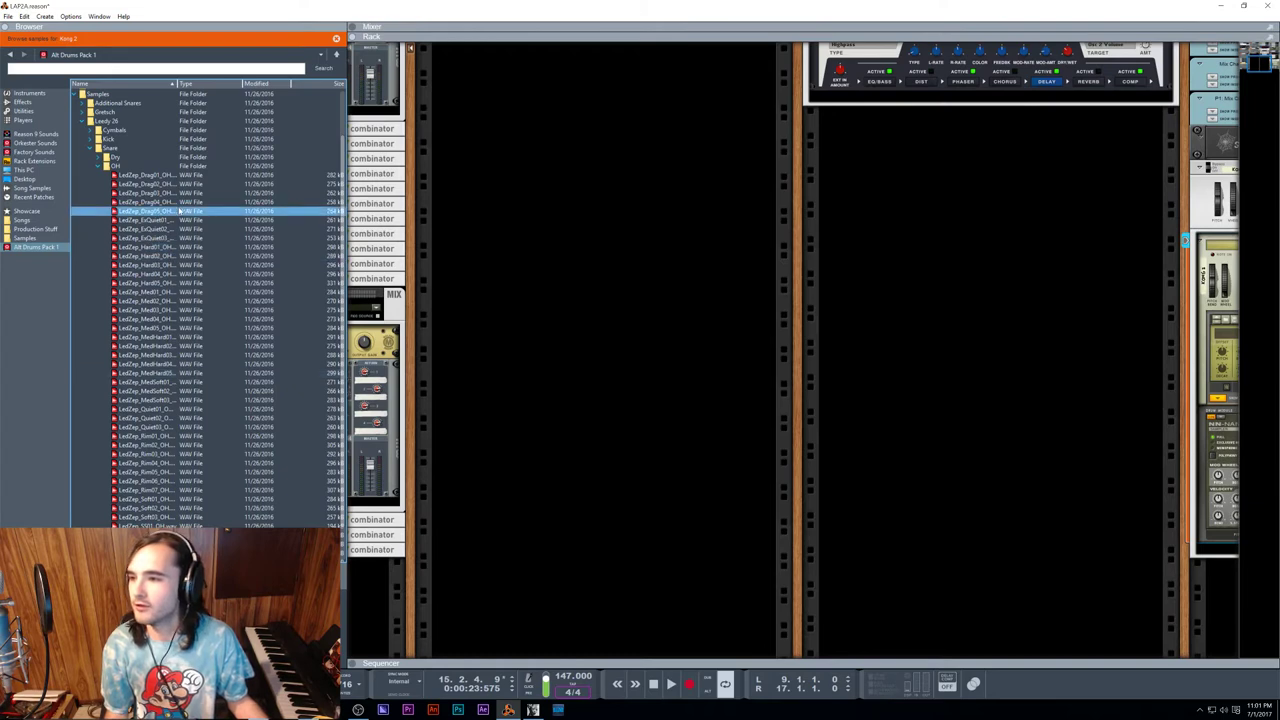
left_click(160, 184)
left_click(155, 229)
left_click(147, 284)
left_click(152, 301)
left_click(155, 319)
left_click(160, 364)
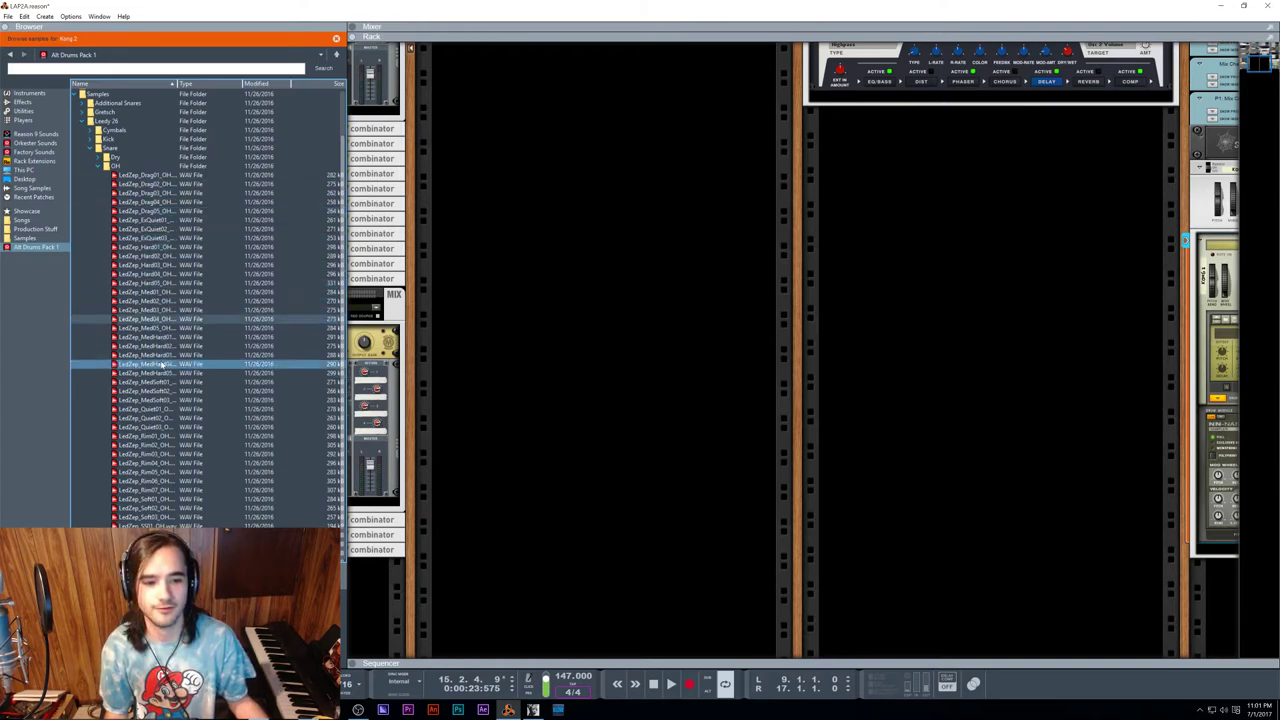
left_click(163, 292)
left_click(160, 283)
left_click(208, 222)
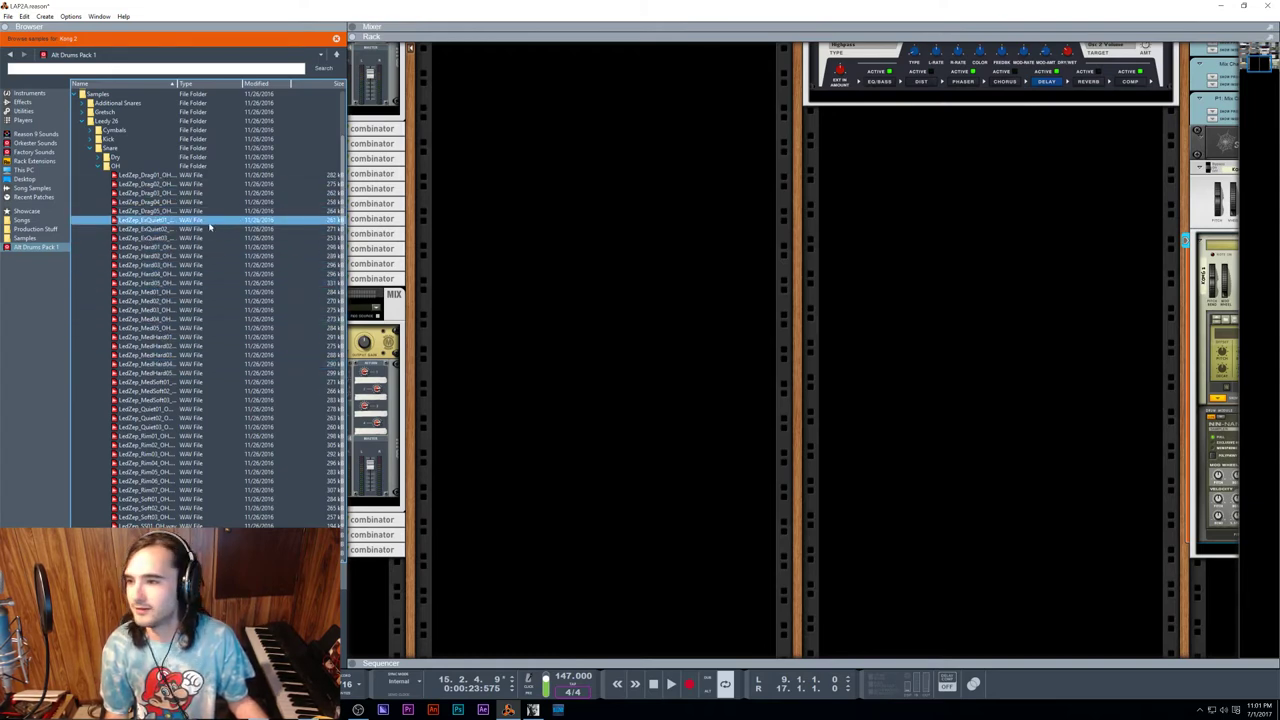
scroll(172, 330, "down", 1)
left_click(165, 347)
left_click(164, 329)
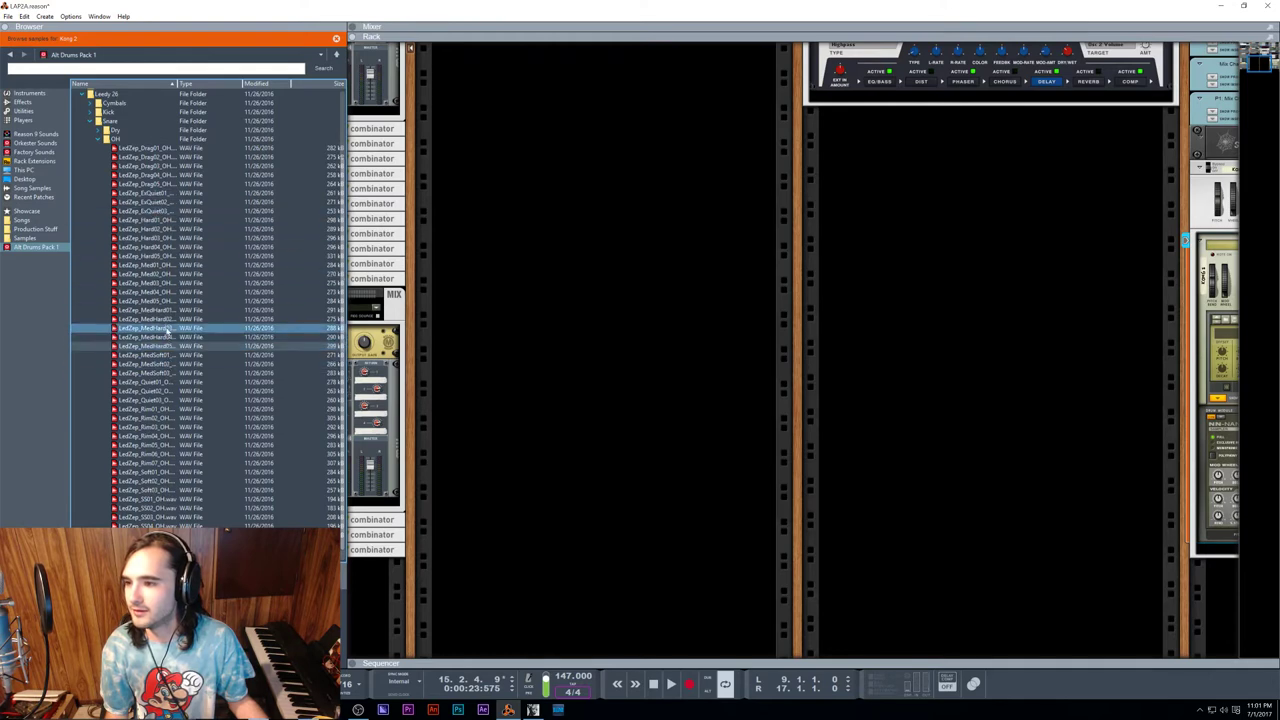
left_click(150, 347)
left_click(155, 392)
left_click(155, 219)
left_click(155, 203)
left_click(156, 310)
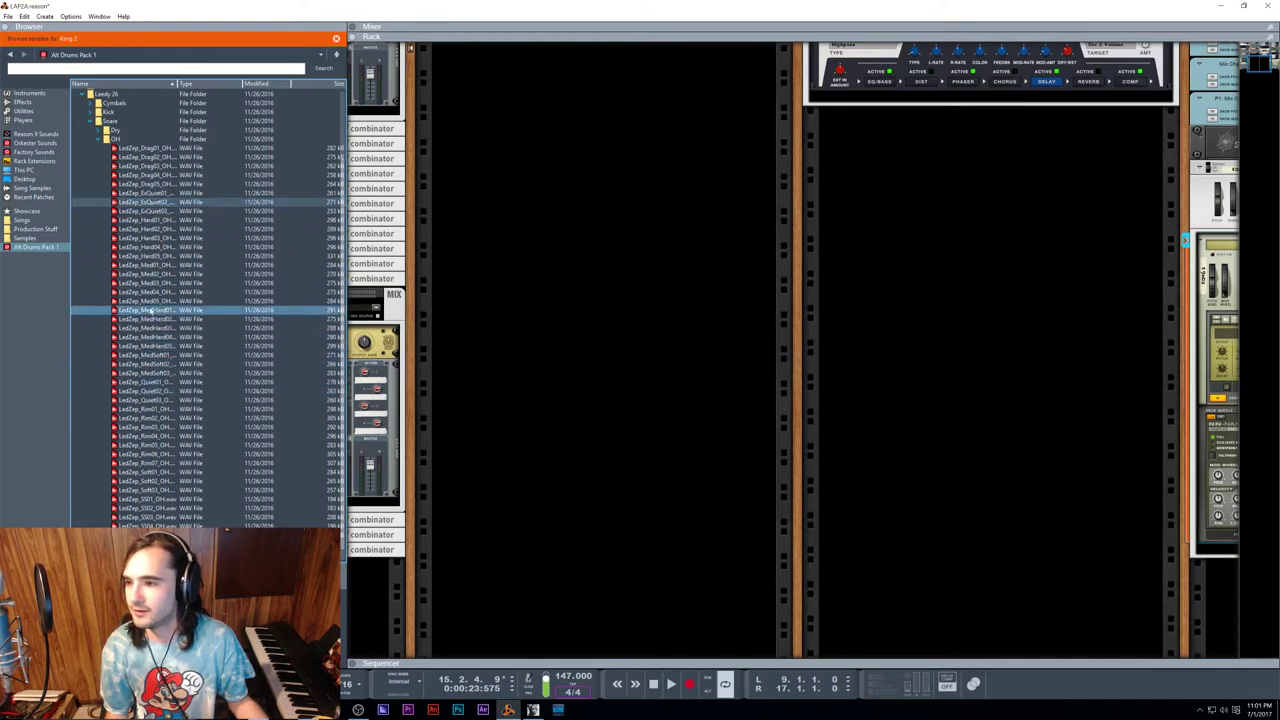
Step: Compare the hard LedZep overhead hits and load LedZep_Hard04_OH into the NN-Nano on pad 3
left_click(157, 283)
left_click(157, 247)
left_click(158, 238)
left_click(158, 247)
left_click_drag(158, 254, 1261, 360)
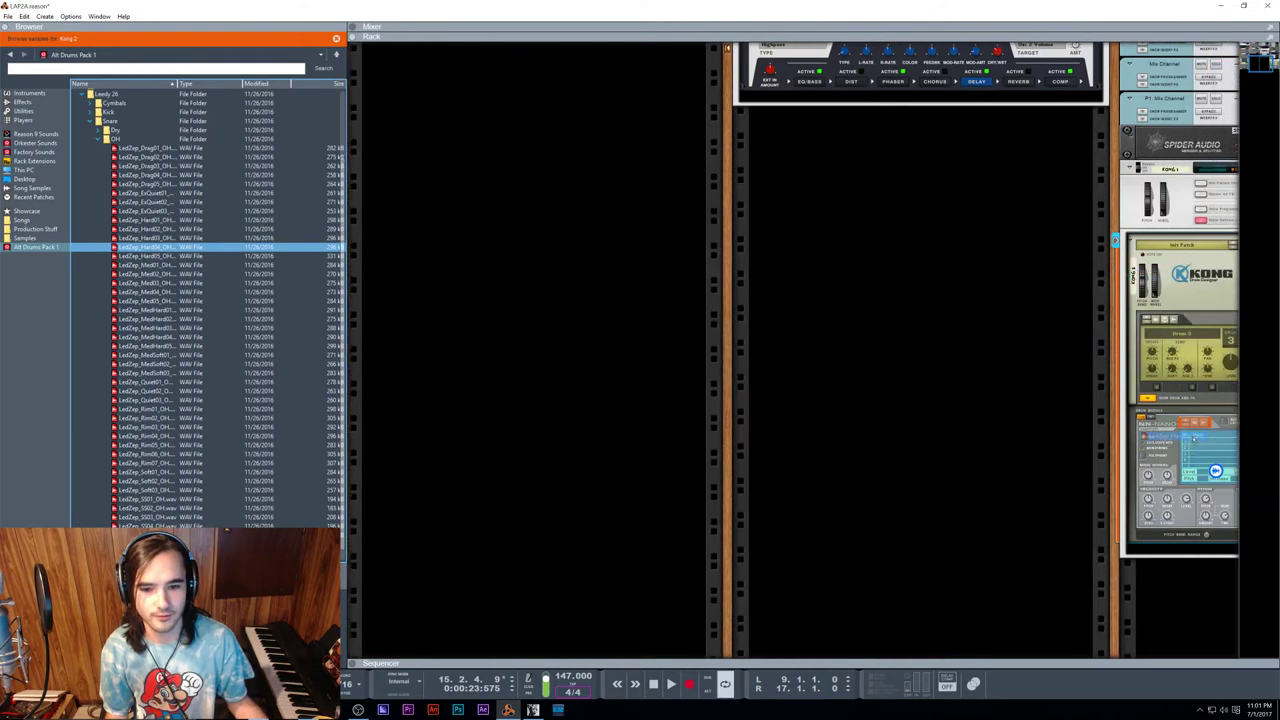
Step: Replace pad 3's overhead sample with LedZep_Hard05.wav from the Leedy 26 snare's Dry folder
left_click(203, 196)
left_click(150, 148)
left_click(120, 138)
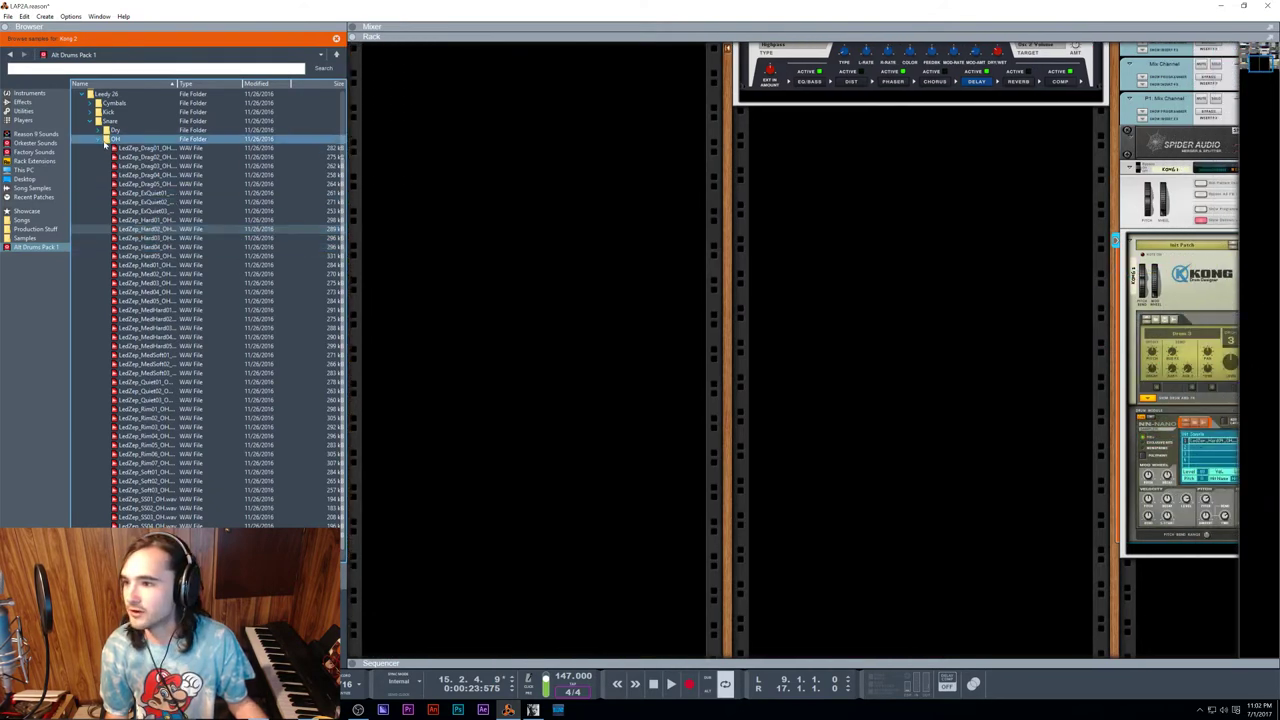
left_click(106, 138)
left_click(98, 211)
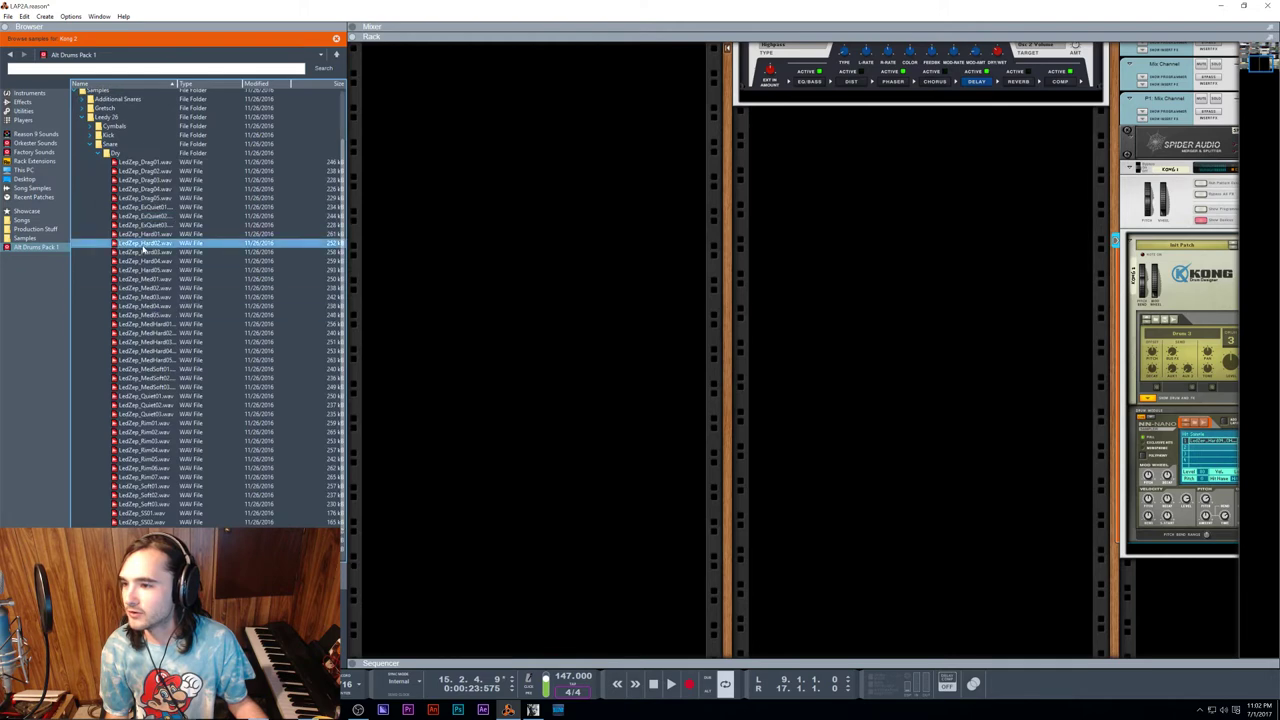
left_click(150, 261)
left_click(150, 270)
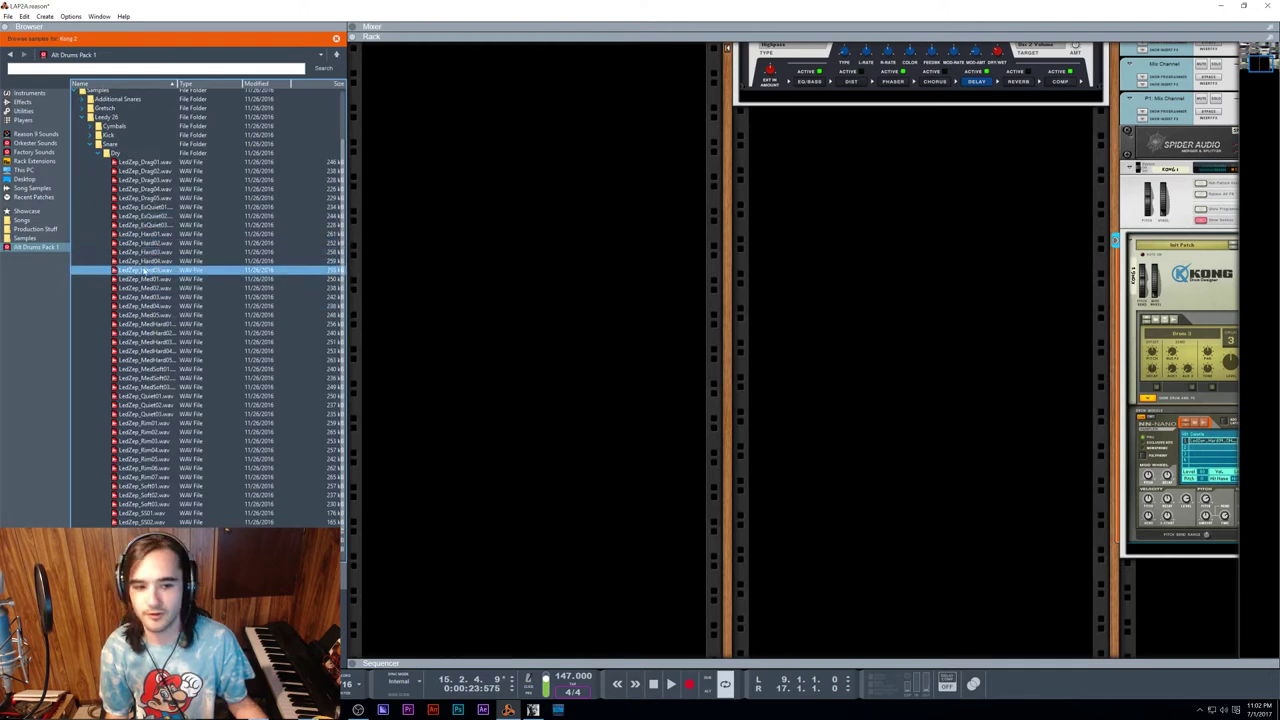
left_click_drag(150, 270, 1210, 441)
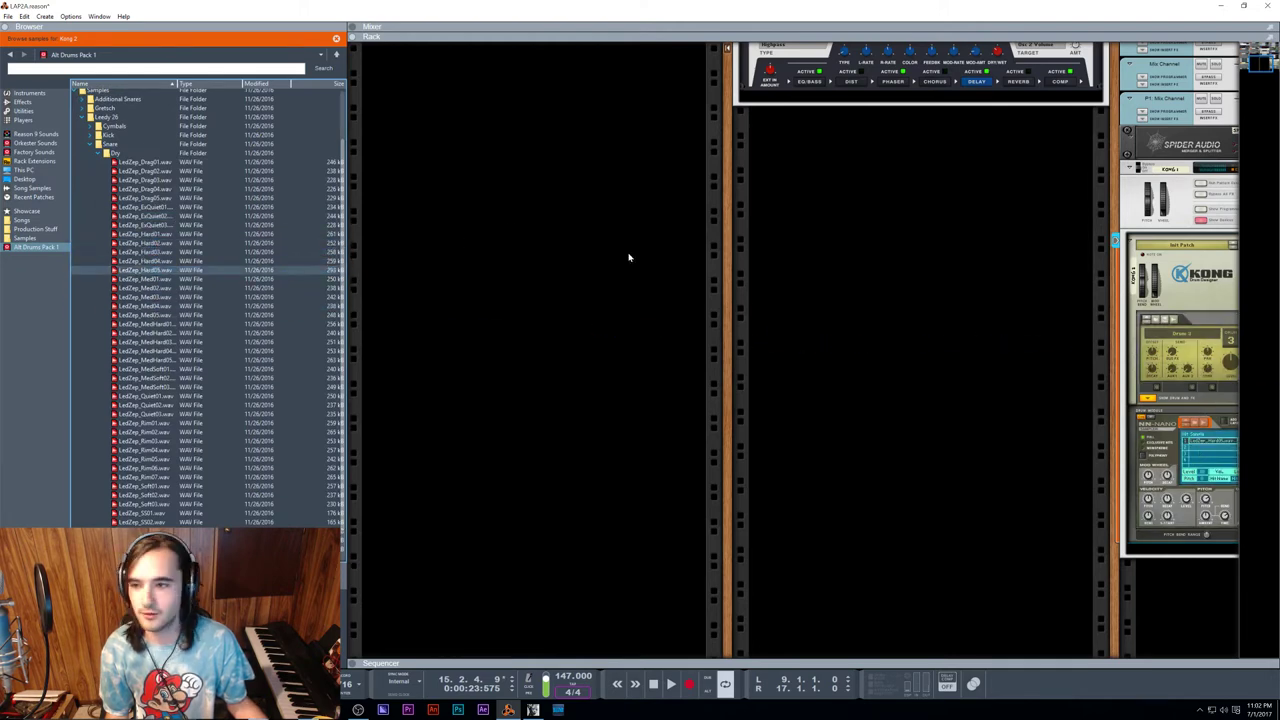
Step: Audition the dry snare on Kong pad 3, both within the playing drum pattern and alone
scroll(700, 242, "right", 5)
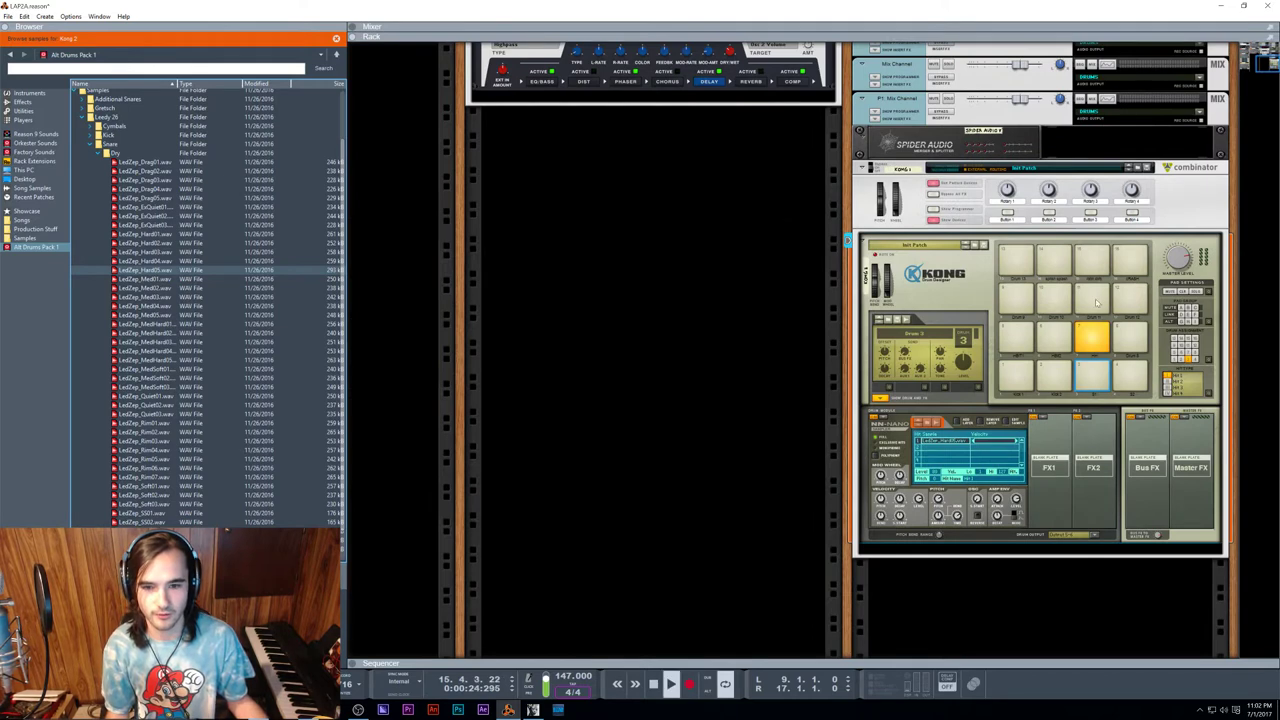
left_click(1092, 380)
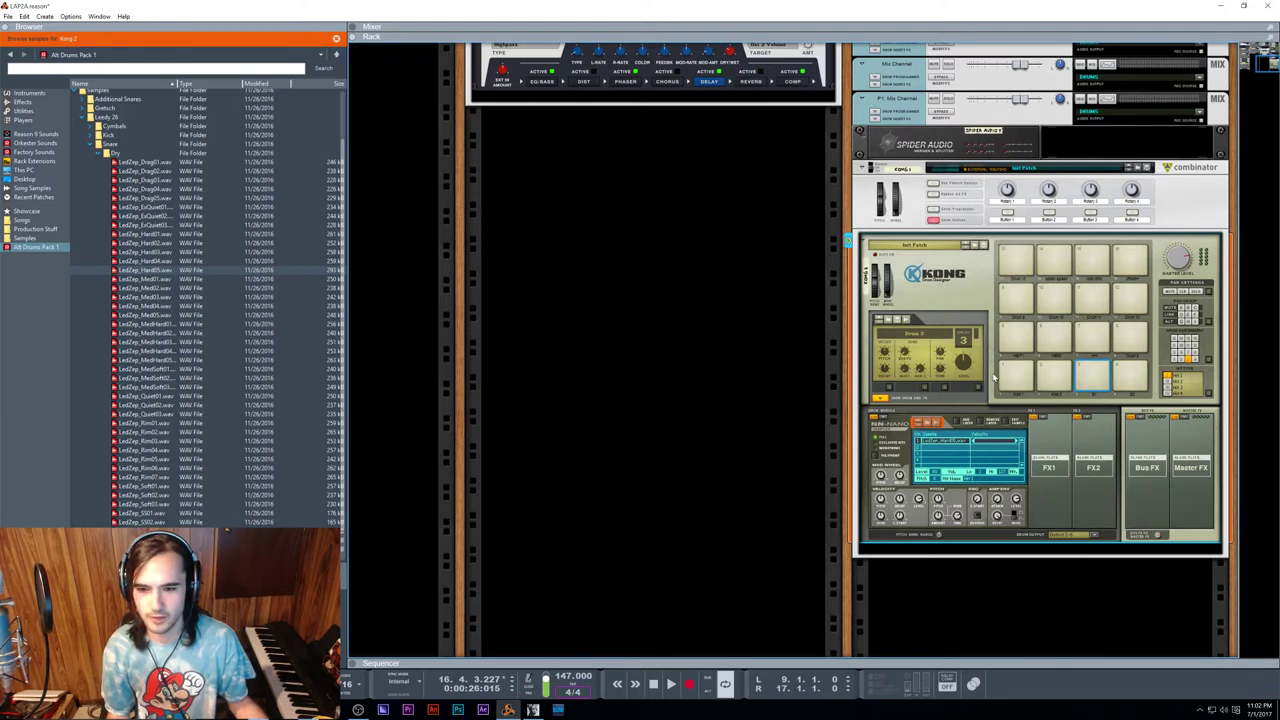
left_click(1094, 380)
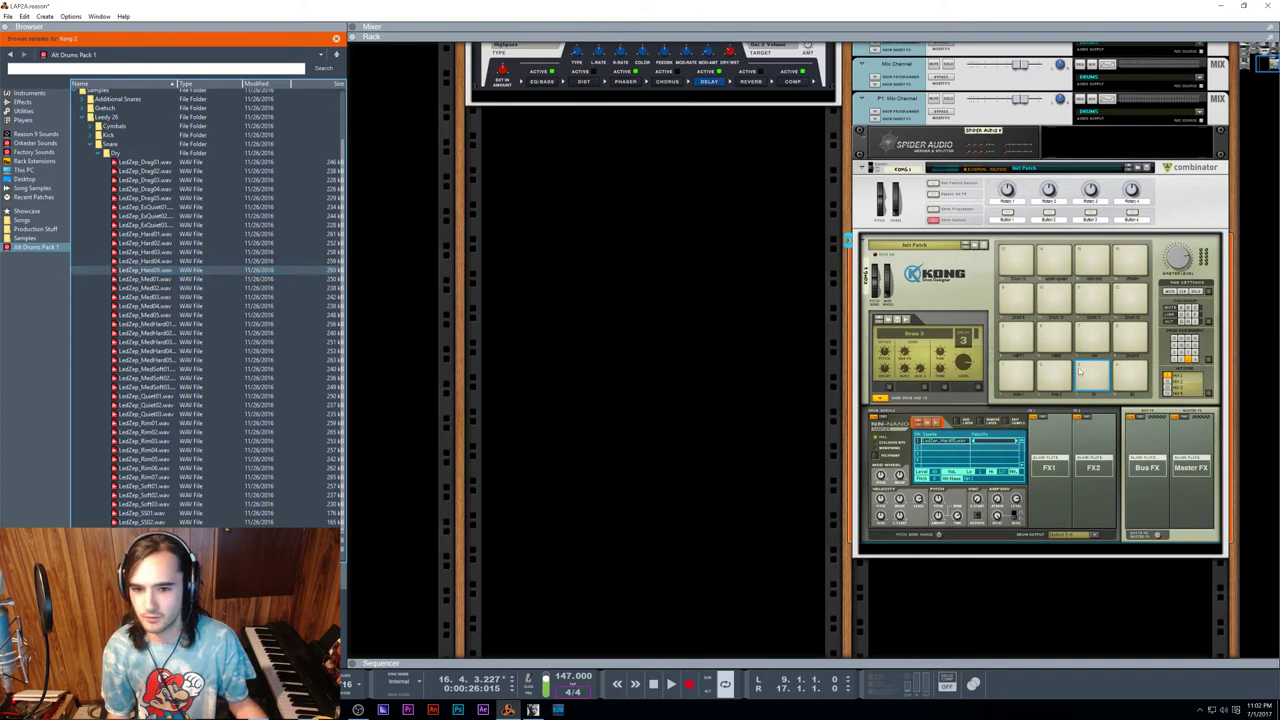
left_click(1091, 373)
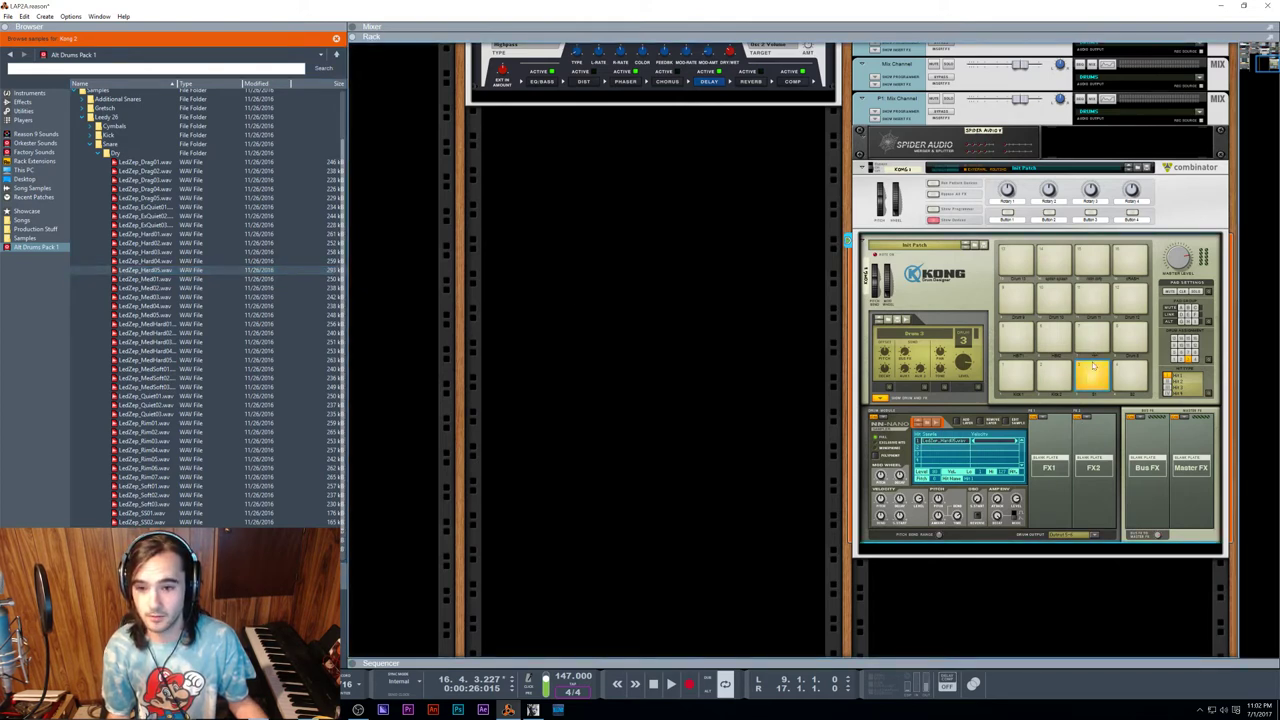
right_click(958, 441)
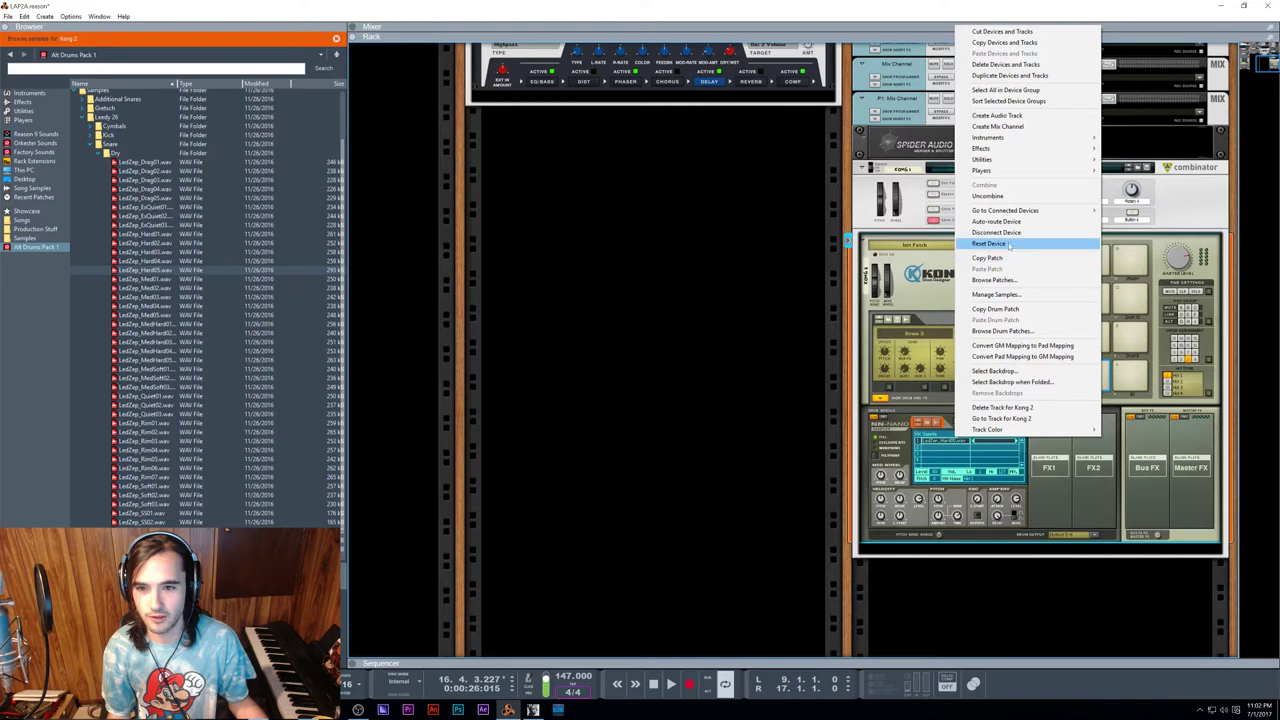
left_click(901, 430)
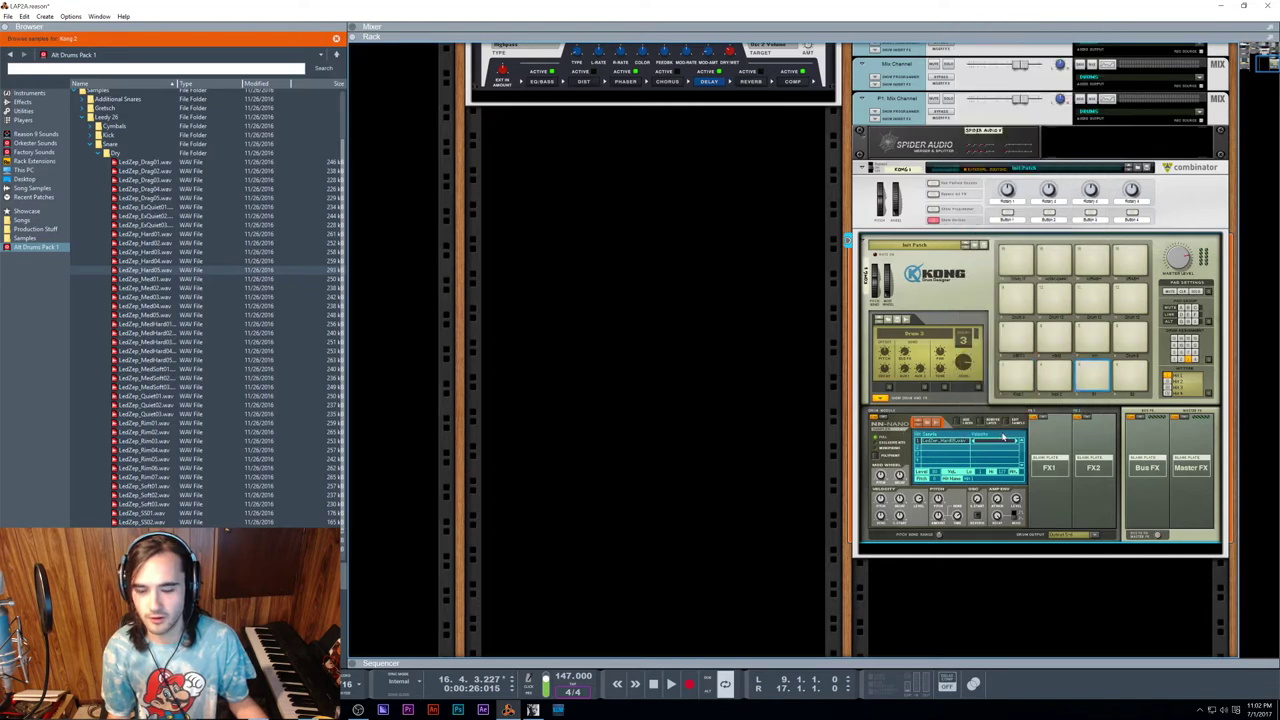
right_click(1003, 437)
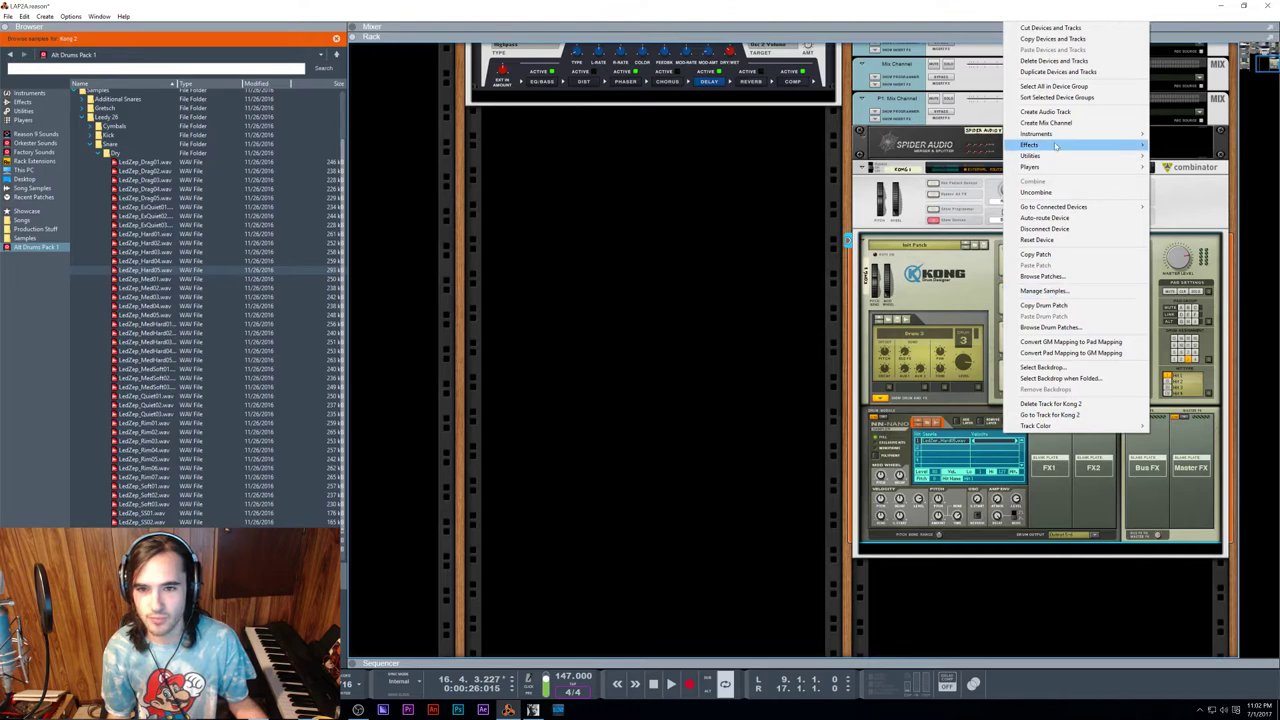
left_click(1030, 393)
right_click(1082, 376)
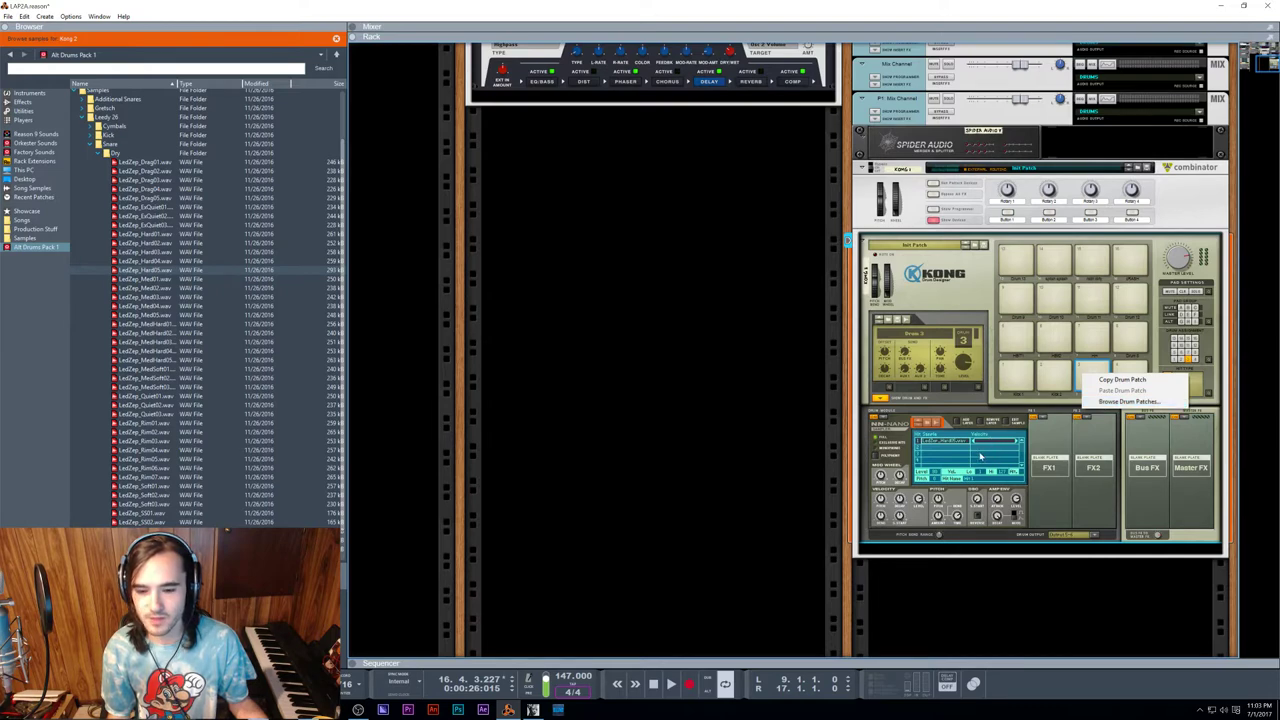
left_click(1087, 371)
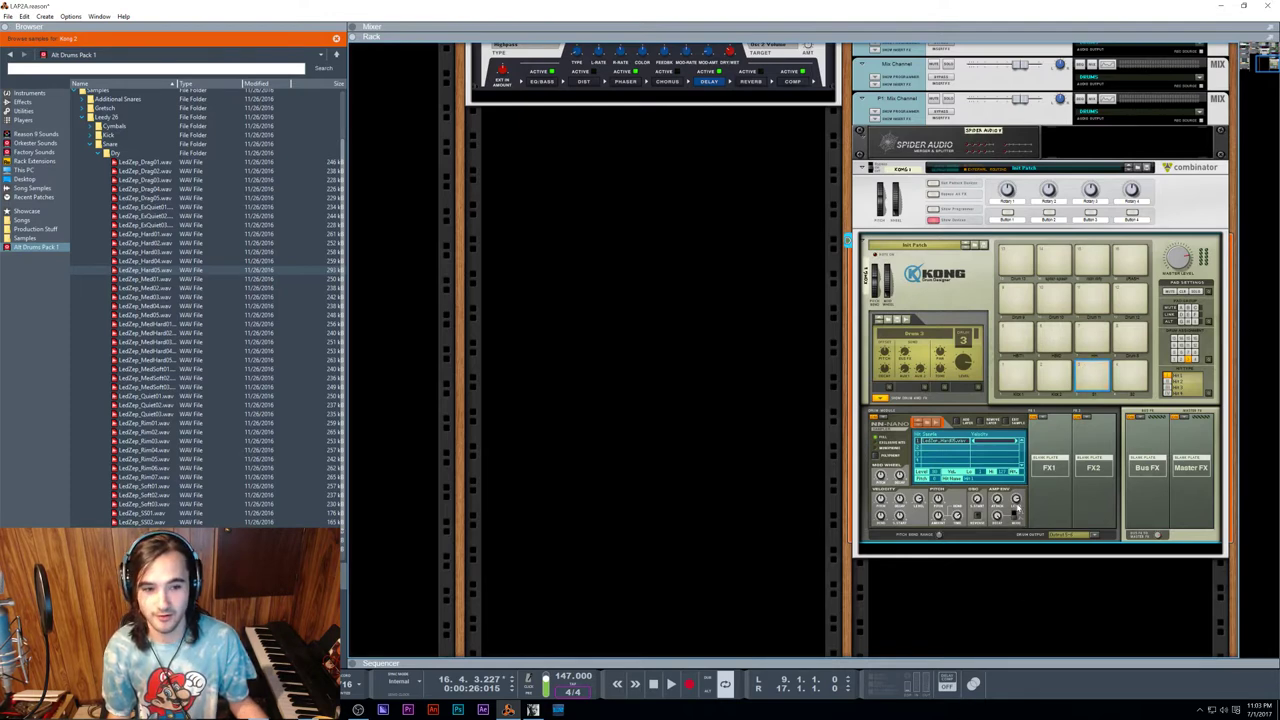
Step: Play the drum pattern and toggle the enable switches of the P1: SNARES RV7000 reverb and the SNARES compressor
left_click(1258, 112)
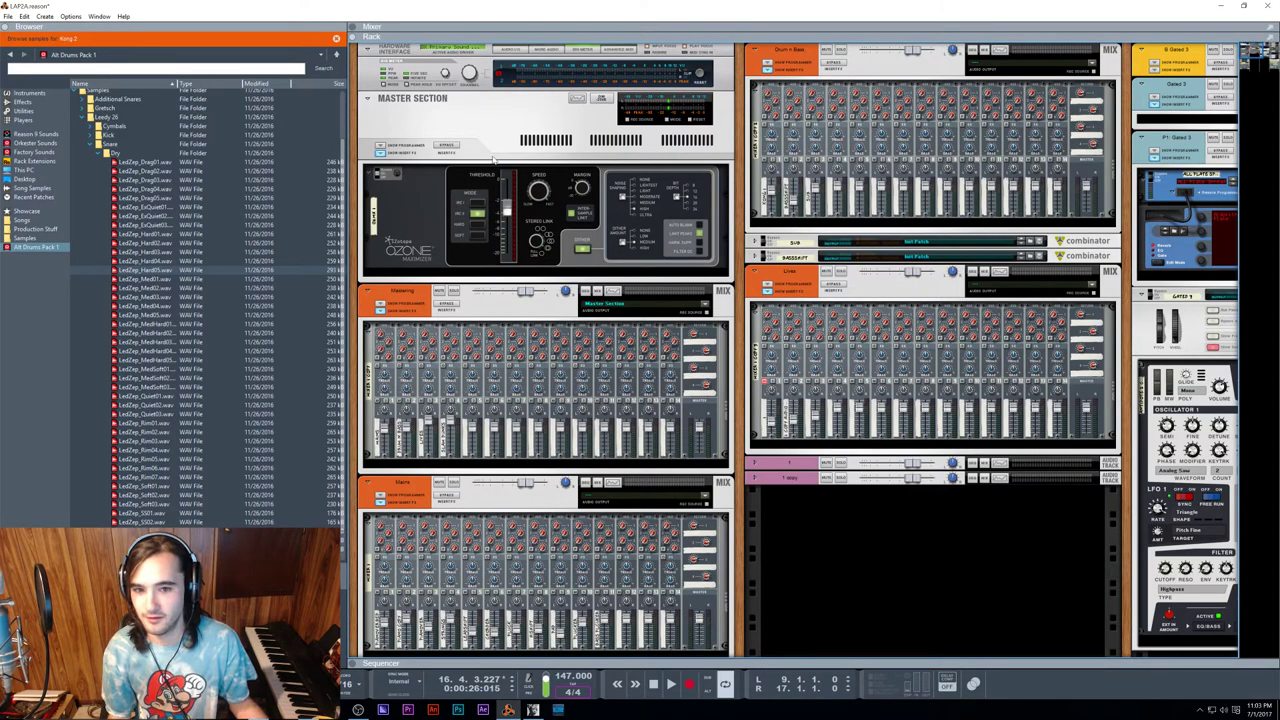
key("space")
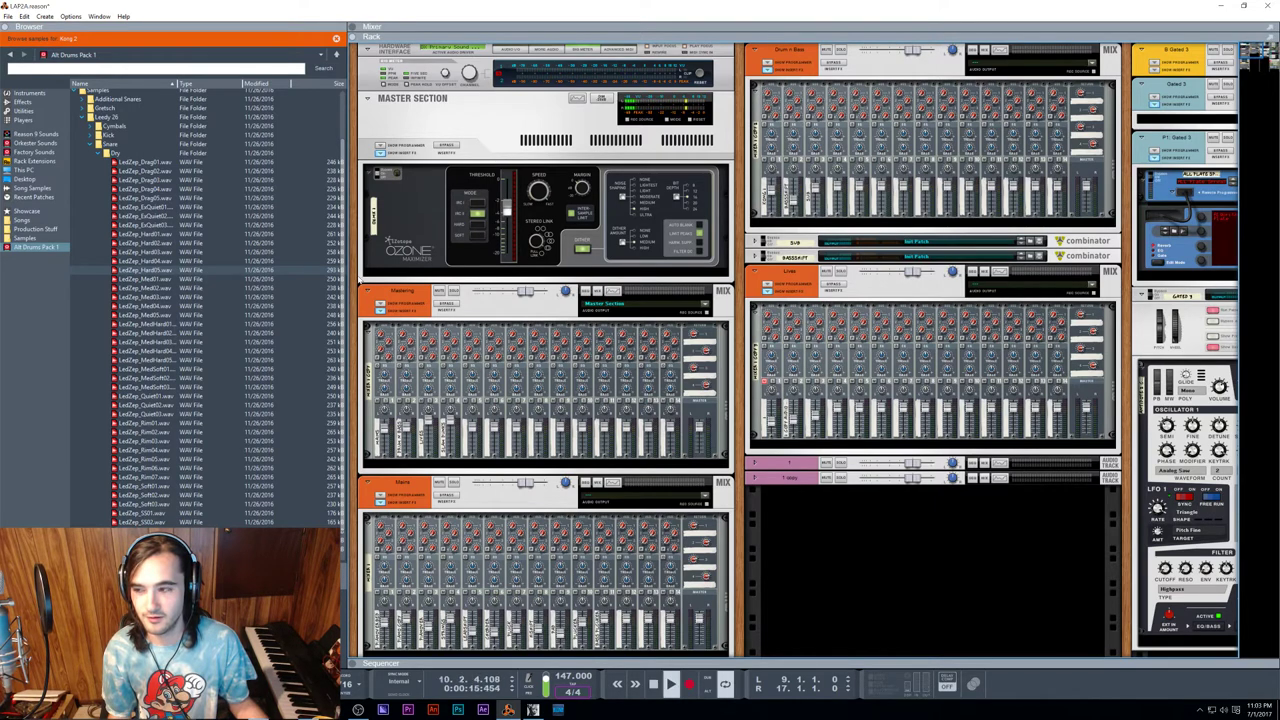
left_click(183, 272)
scroll(690, 413, "right", 10)
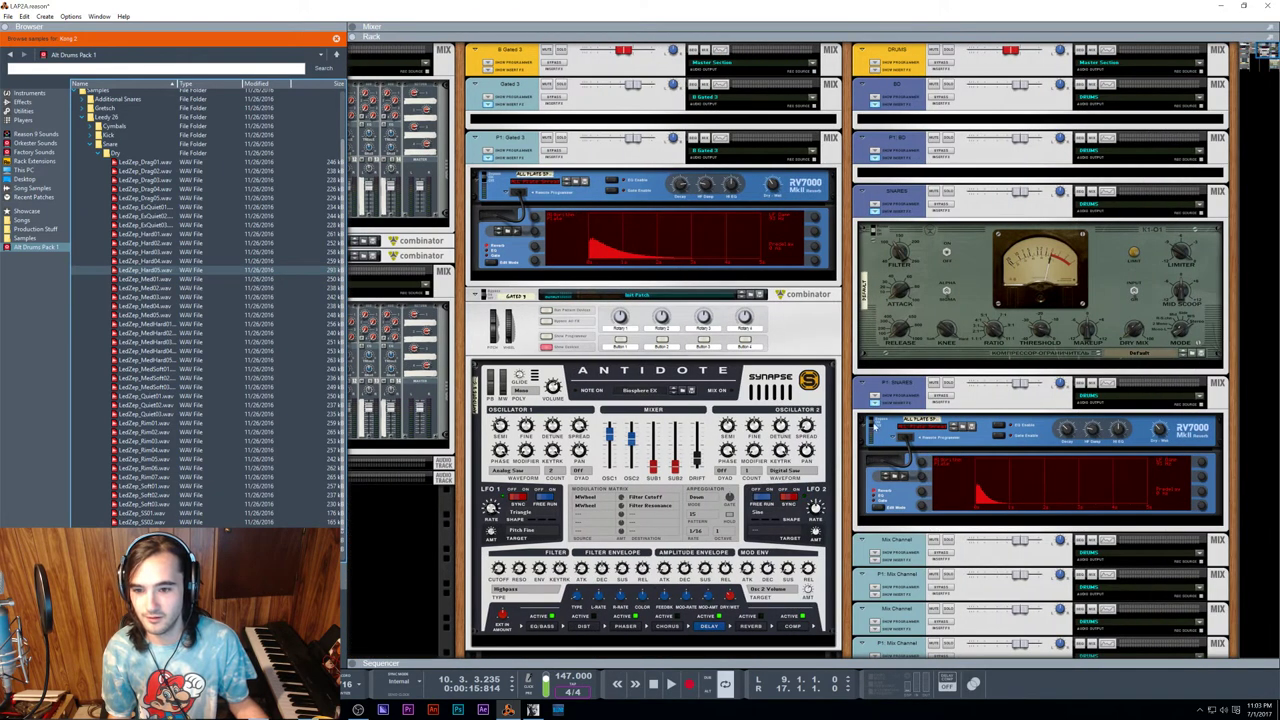
left_click(873, 425)
left_click(881, 234)
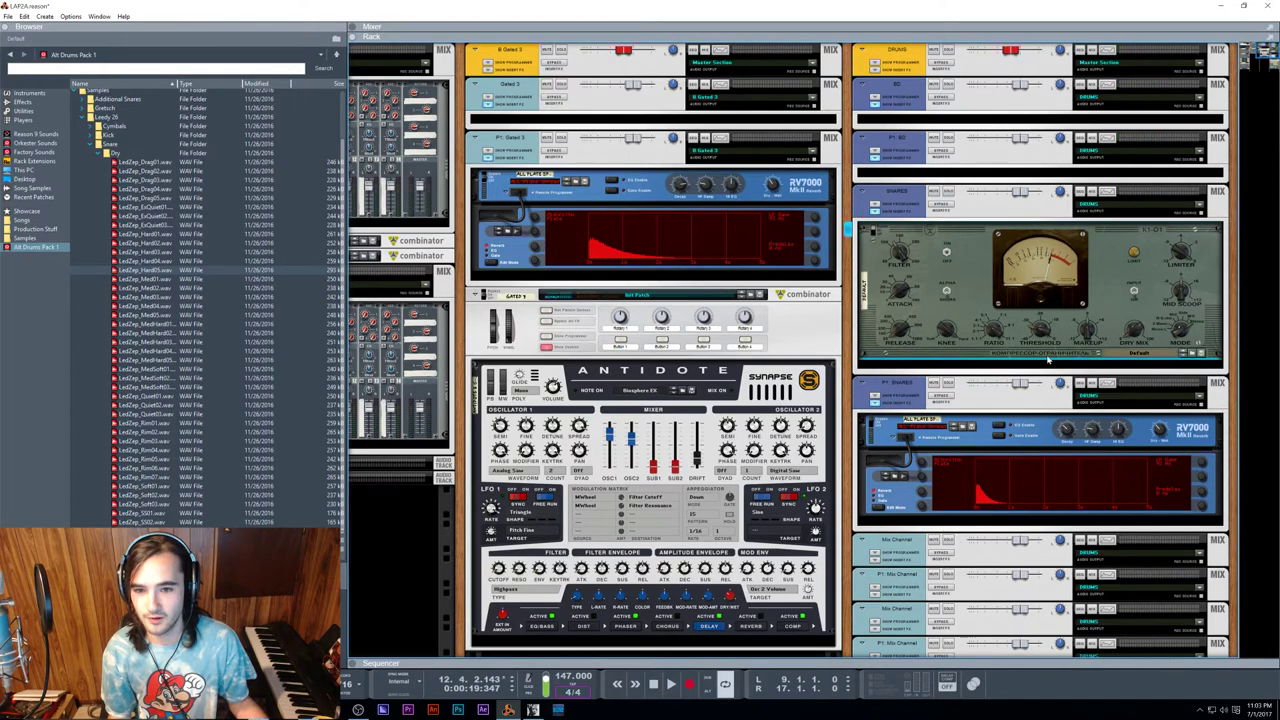
Step: Copy the drum patch of an empty Kong pad and paste it onto pad 3 to clear the snare sampler
scroll(1085, 340, "down", 10)
right_click(1090, 410)
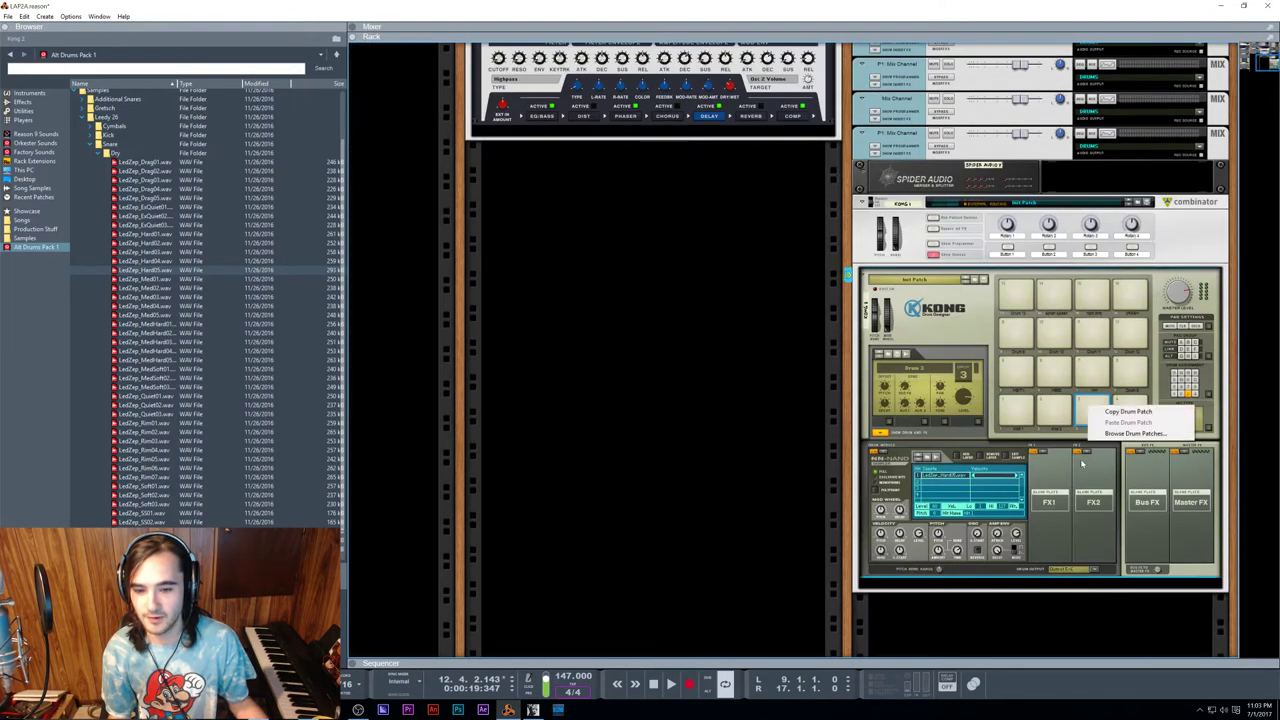
left_click(1055, 330)
right_click(1064, 336)
left_click(1108, 343)
left_click(1093, 409)
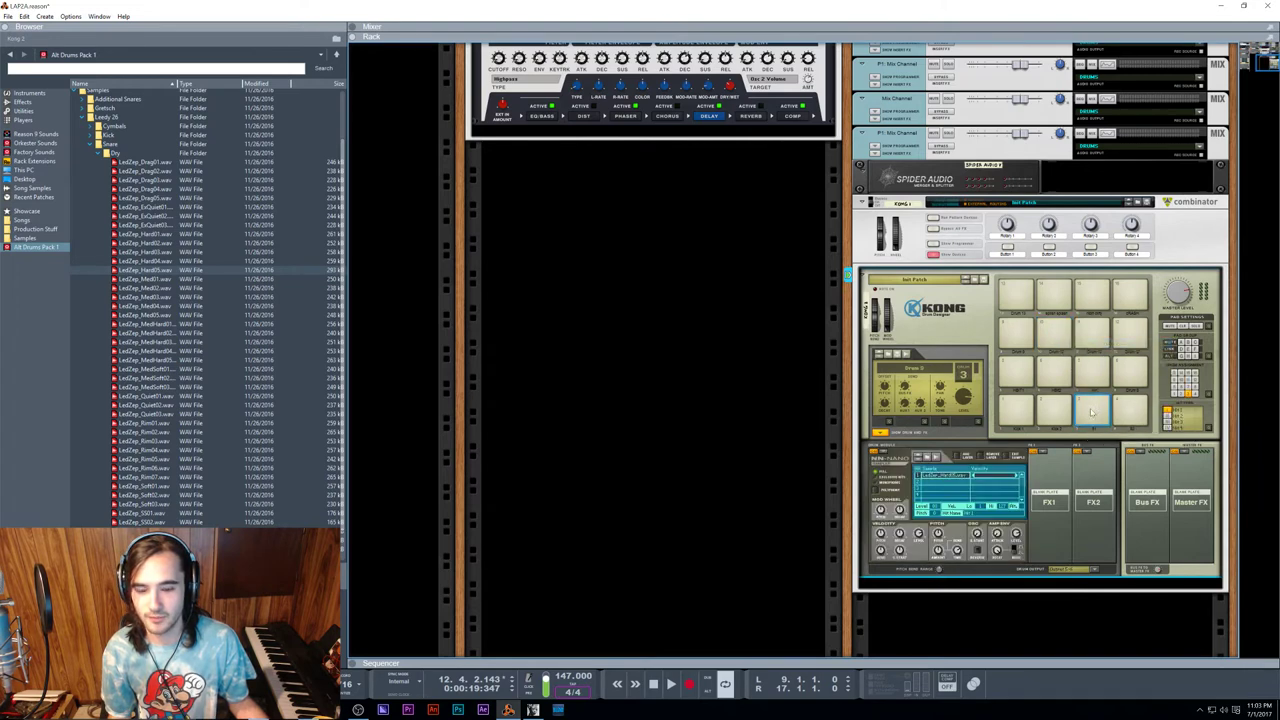
right_click(1063, 333)
left_click(1073, 341)
right_click(1102, 416)
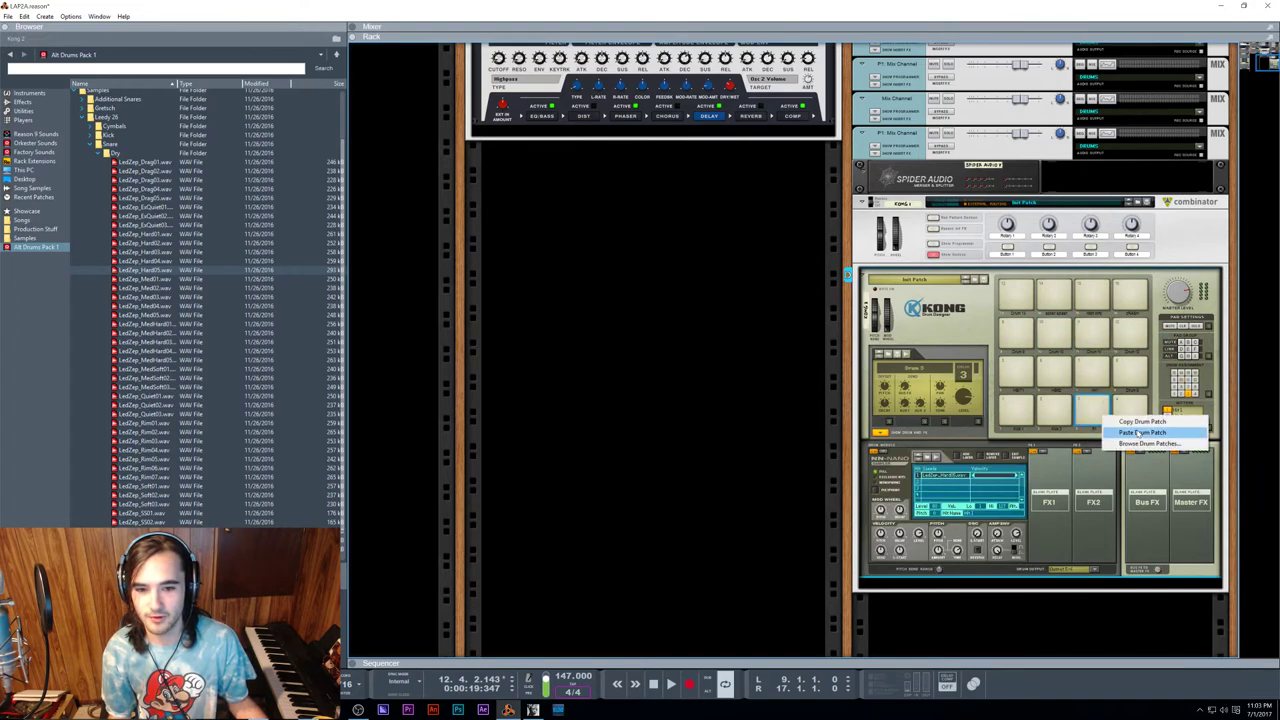
left_click(1140, 432)
Step: Add an NN-Nano Sampler to Kong pad 3, load LedZep_Hard05.wav into it and audition the pad
left_click(884, 455)
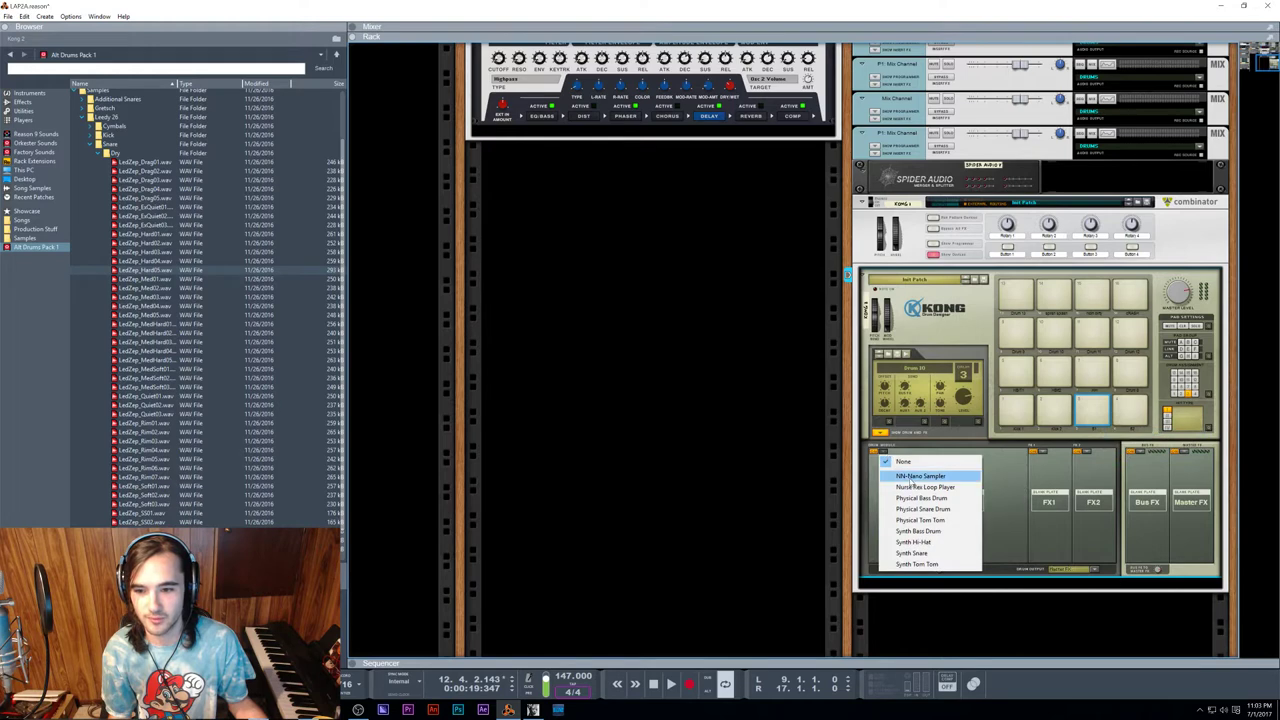
left_click(920, 476)
left_click_drag(160, 271, 1020, 478)
left_click(1092, 408)
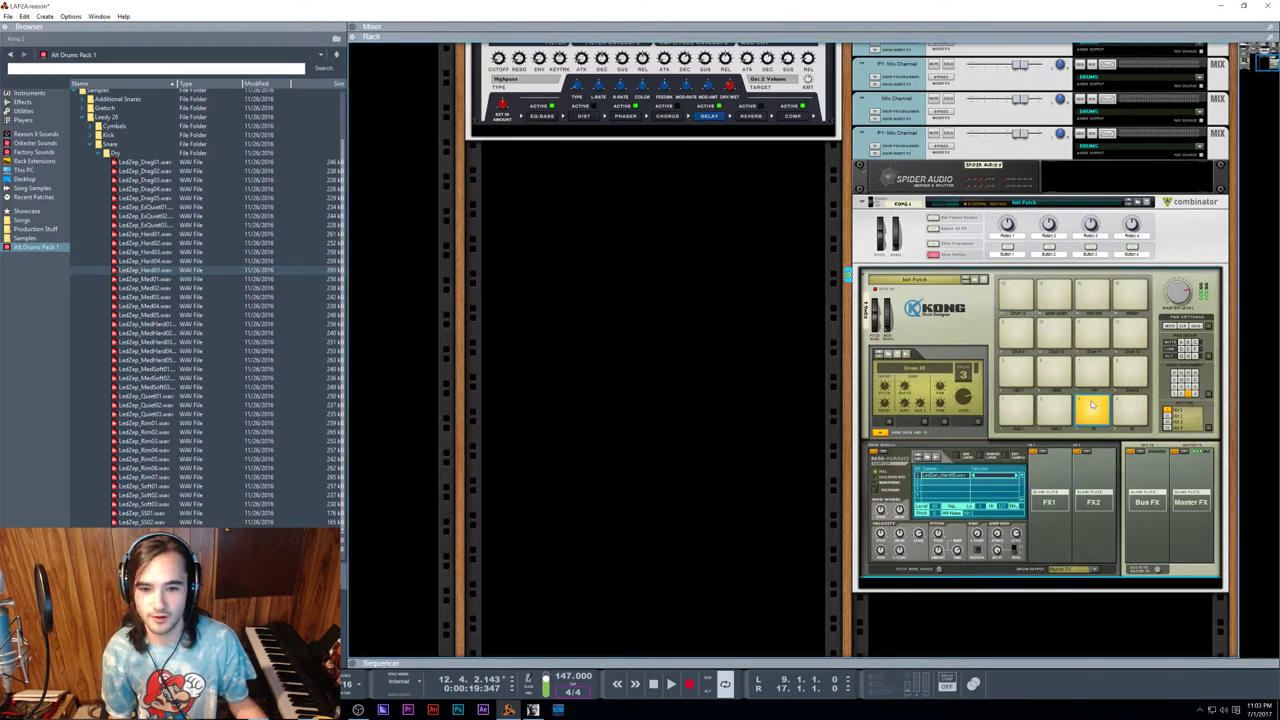
Step: Switch Kong pad 3's drum output from Master FX to its separate output pair and audition the pad
left_click(1077, 569)
left_click(1085, 621)
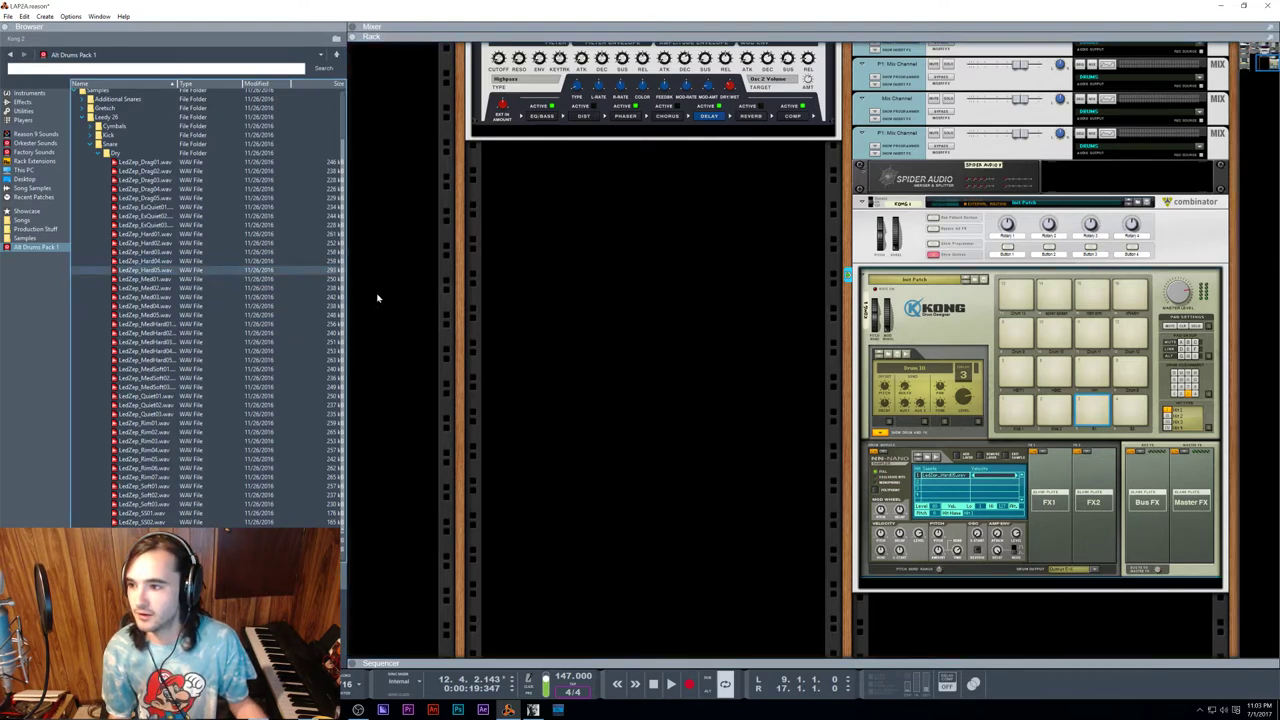
left_click(1085, 410)
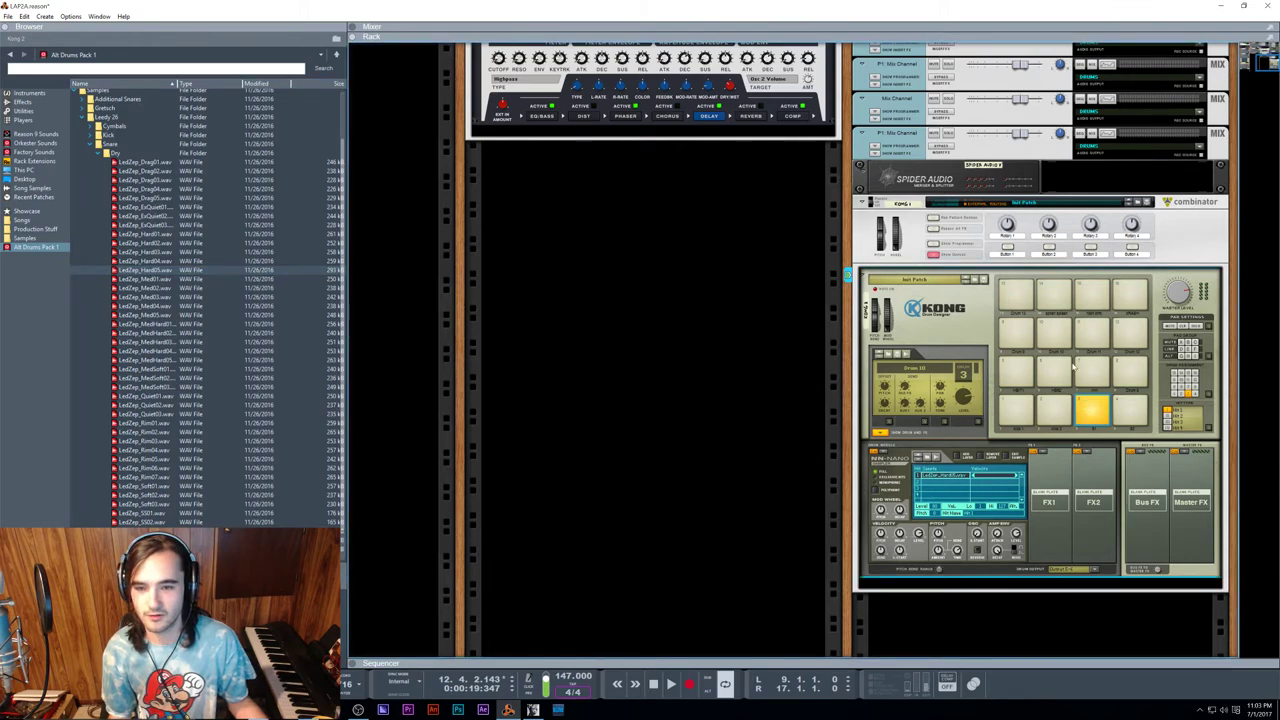
Step: Check the Spectrum EQ settings of the P1: SNARES, SNARES and DRUMS mix channels
scroll(1073, 366, "up", 6)
left_click(901, 194)
key("F2")
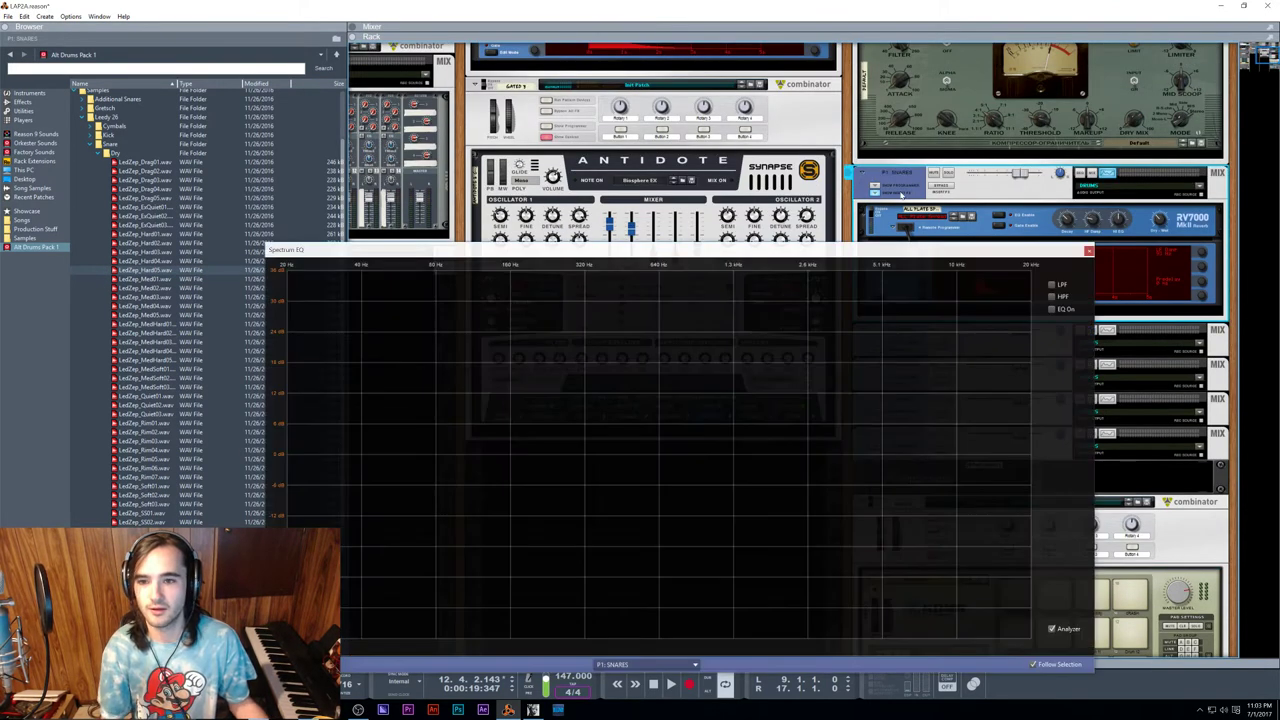
scroll(1040, 222, "up", 5)
left_click(988, 213)
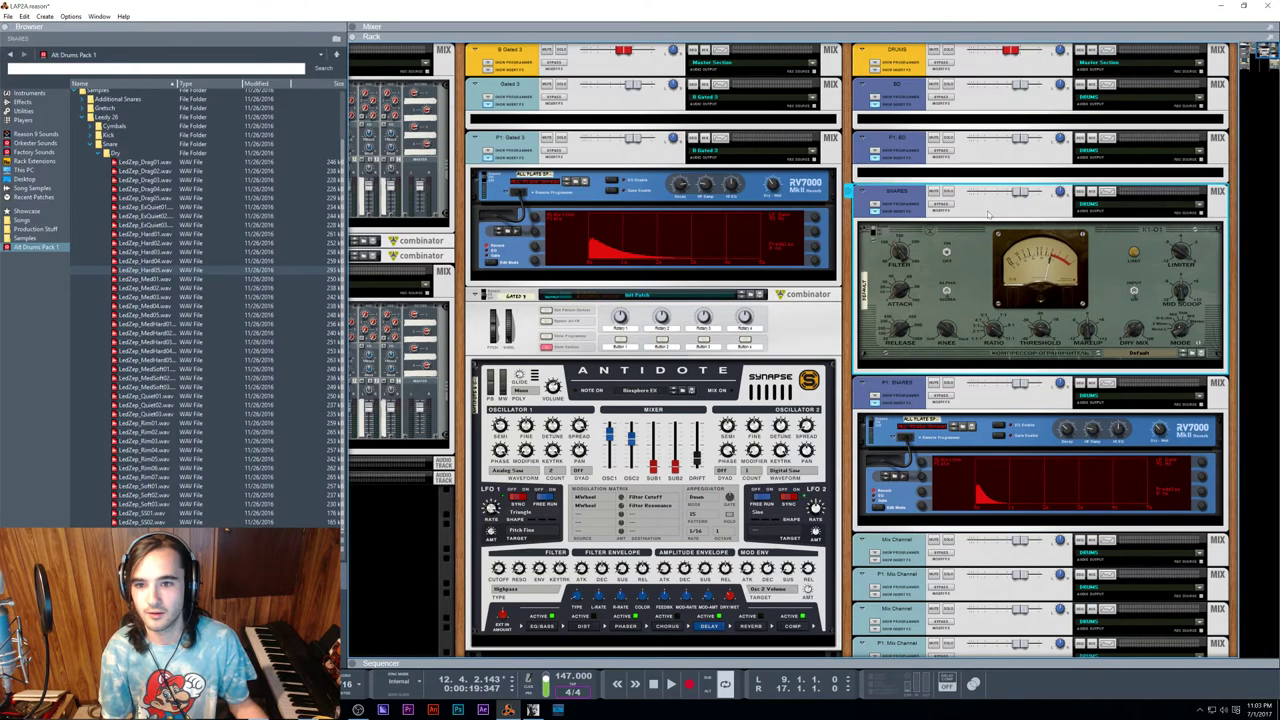
left_click(914, 63)
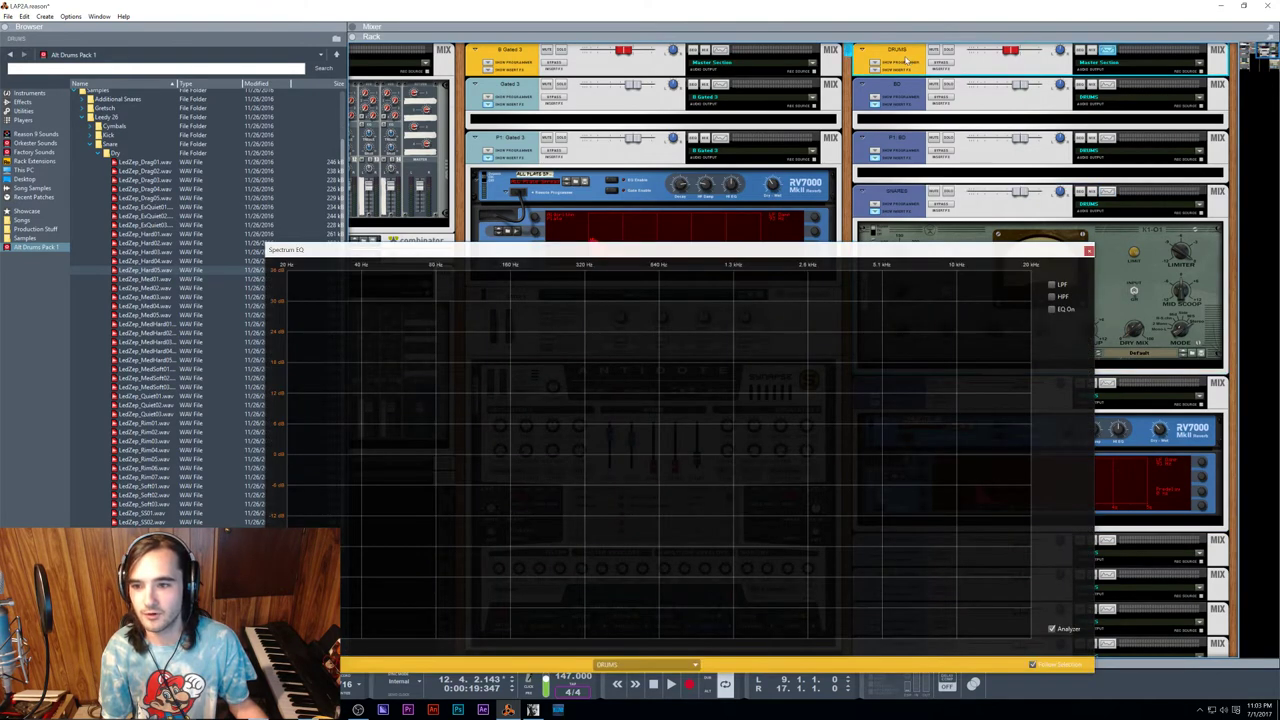
key("F2")
key("F2")
Step: Check the Spectrum EQ settings of the Master Section, Mastering and Mains channels, and close the EQ window
left_click_drag(1267, 54, 1250, 54)
left_click(484, 138)
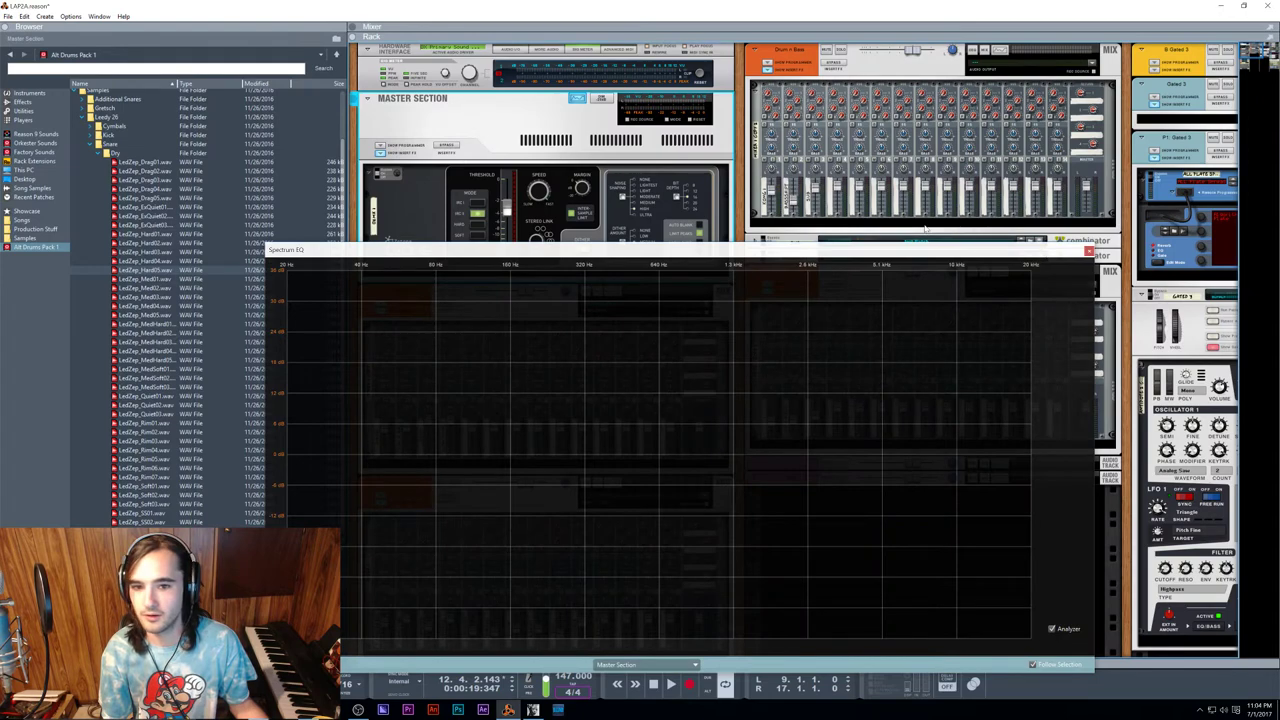
scroll(925, 229, "down", 2)
scroll(470, 140, "up", 1)
left_click(465, 135)
scroll(488, 185, "down", 1)
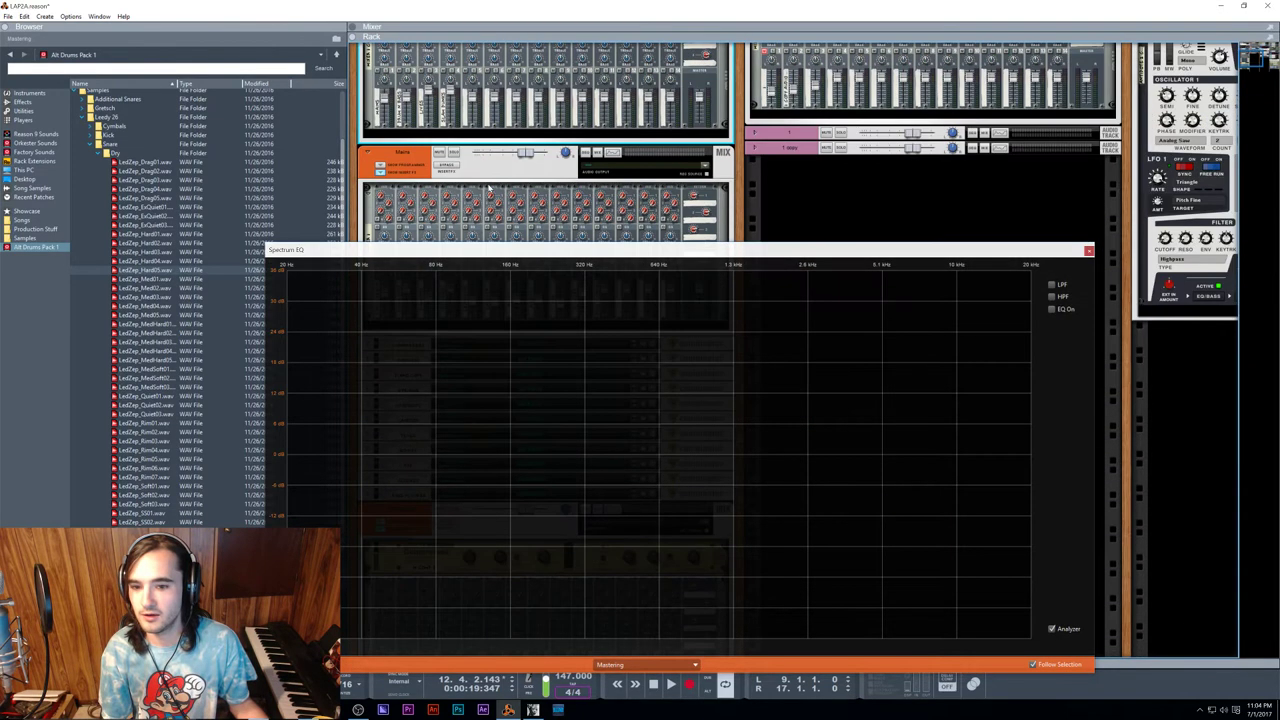
scroll(490, 188, "down", 3)
scroll(500, 160, "up", 2)
left_click(506, 141)
scroll(840, 193, "right", 3)
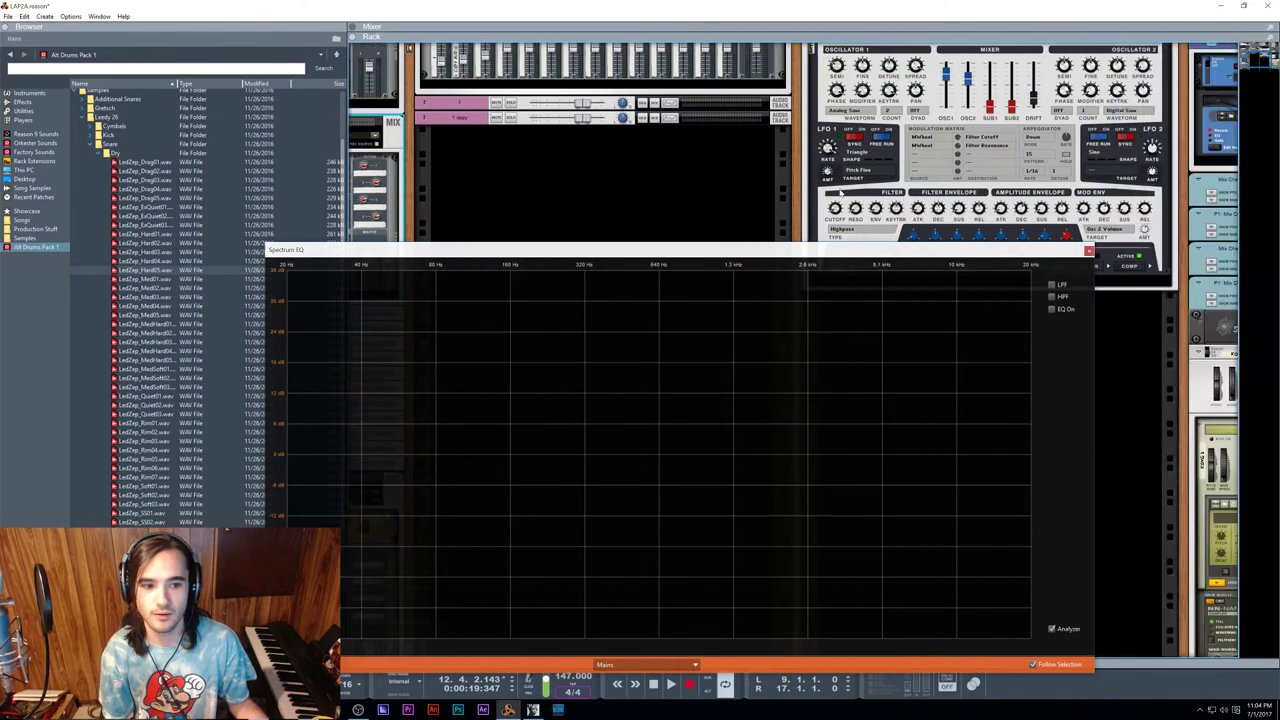
scroll(840, 193, "right", 3)
left_click(1090, 250)
Step: Audition the snare on Kong pad 3 and look over the drum channels in the rack
scroll(1056, 335, "down", 3)
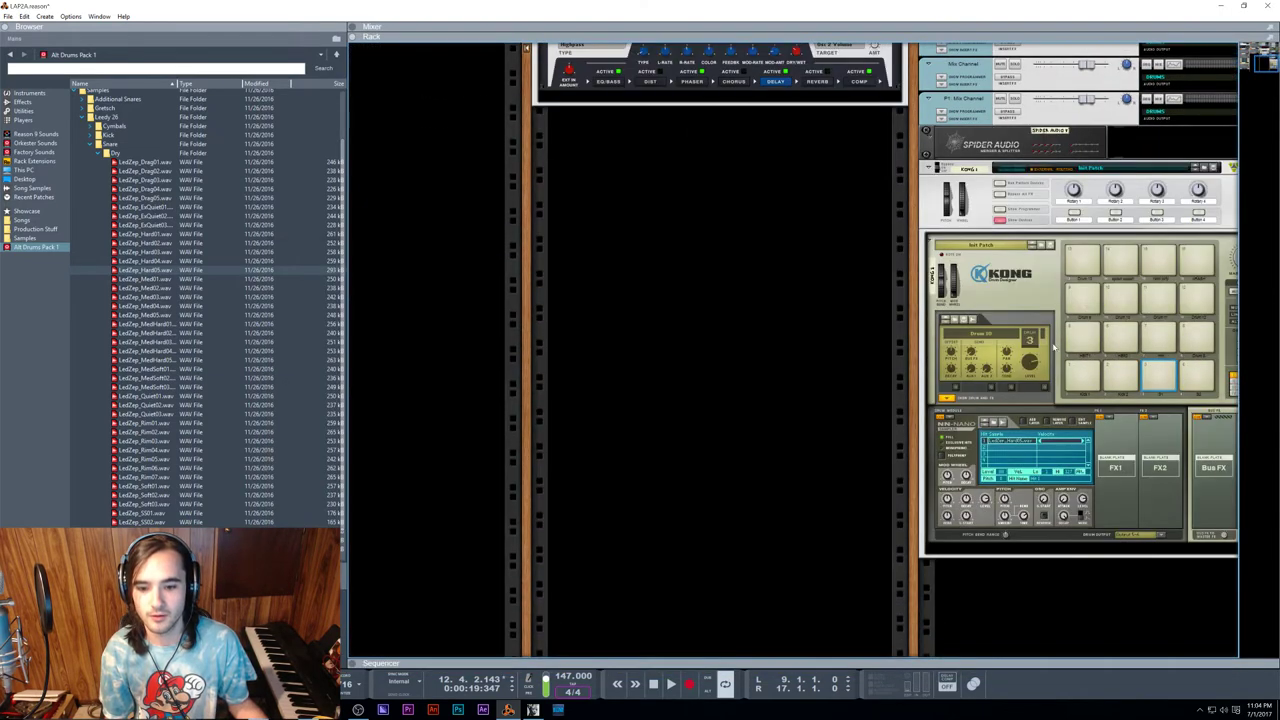
left_click(1166, 370)
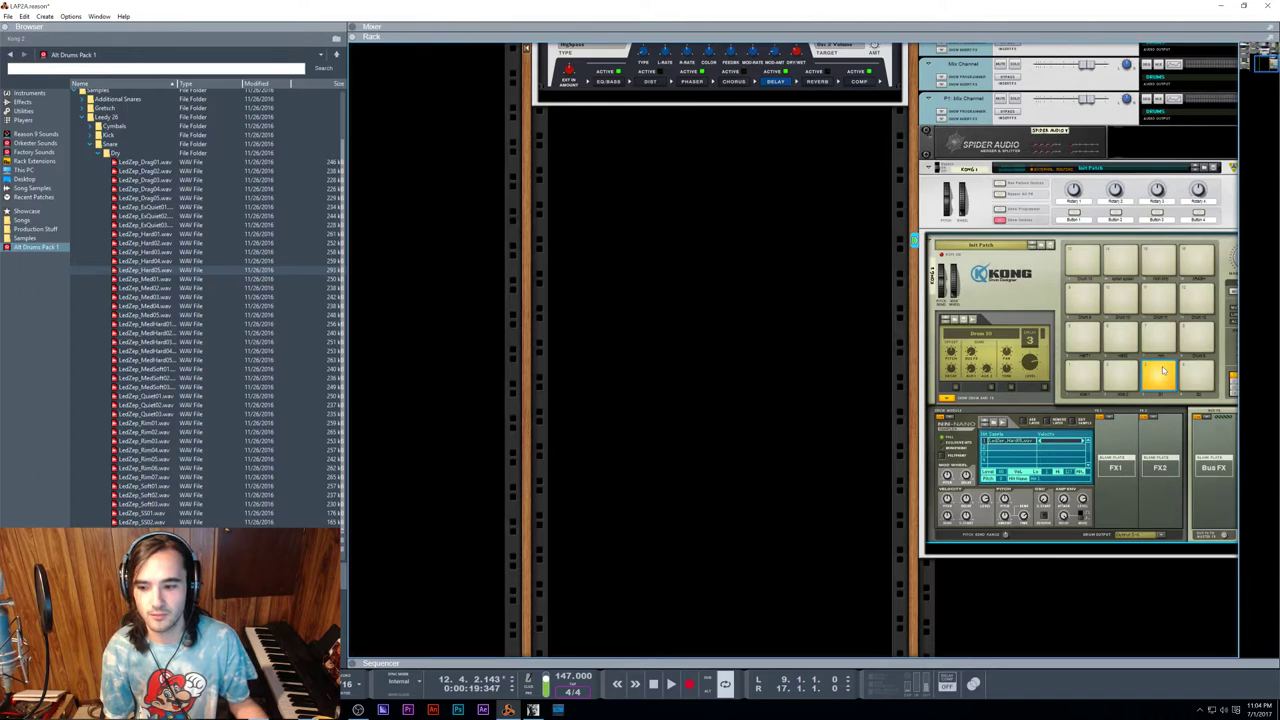
scroll(1163, 370, "up", 10)
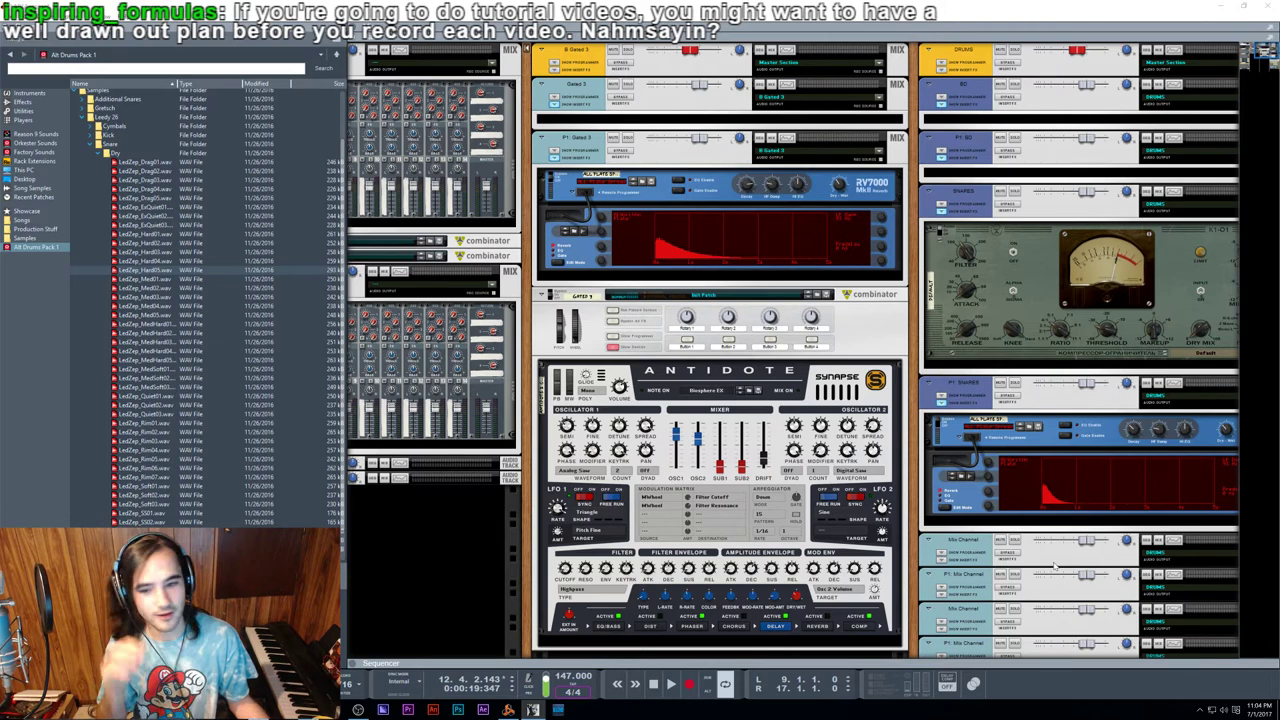
scroll(968, 518, "right", 2)
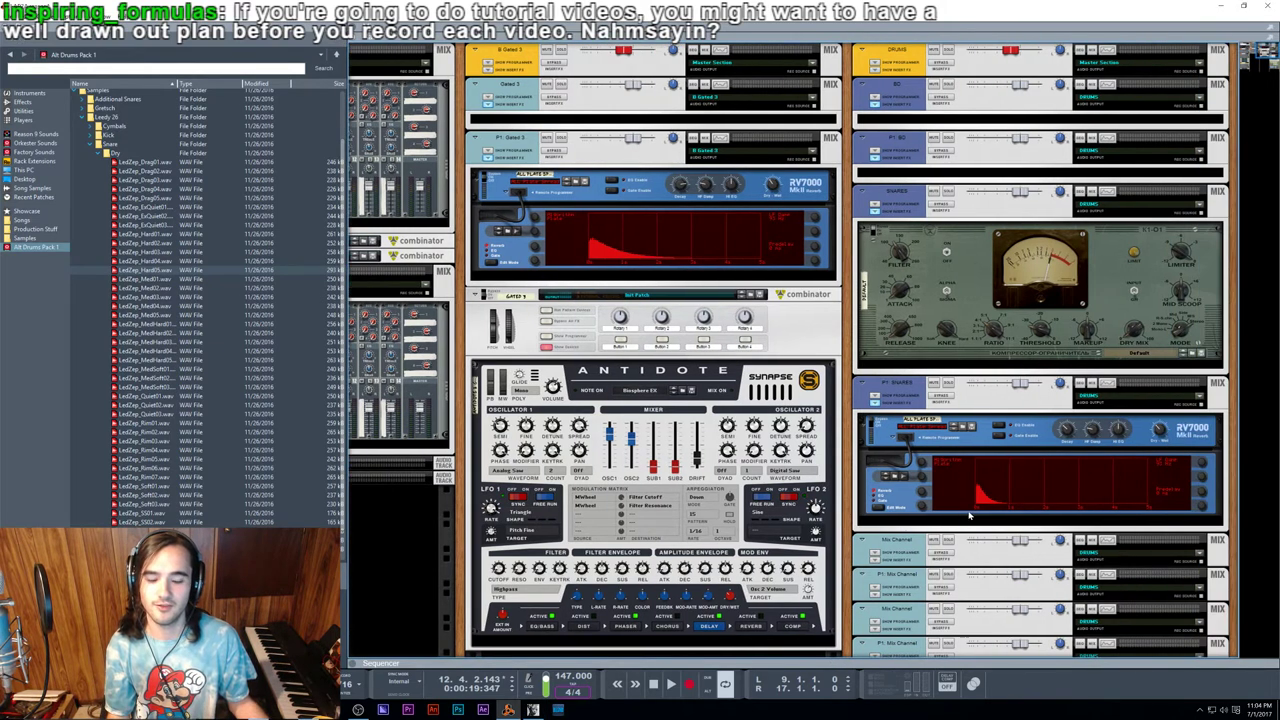
scroll(968, 516, "left", 5)
scroll(969, 512, "right", 5)
Step: Play the Kong drum pattern from bar 9 in the sequencer and return to the rack
key("F7")
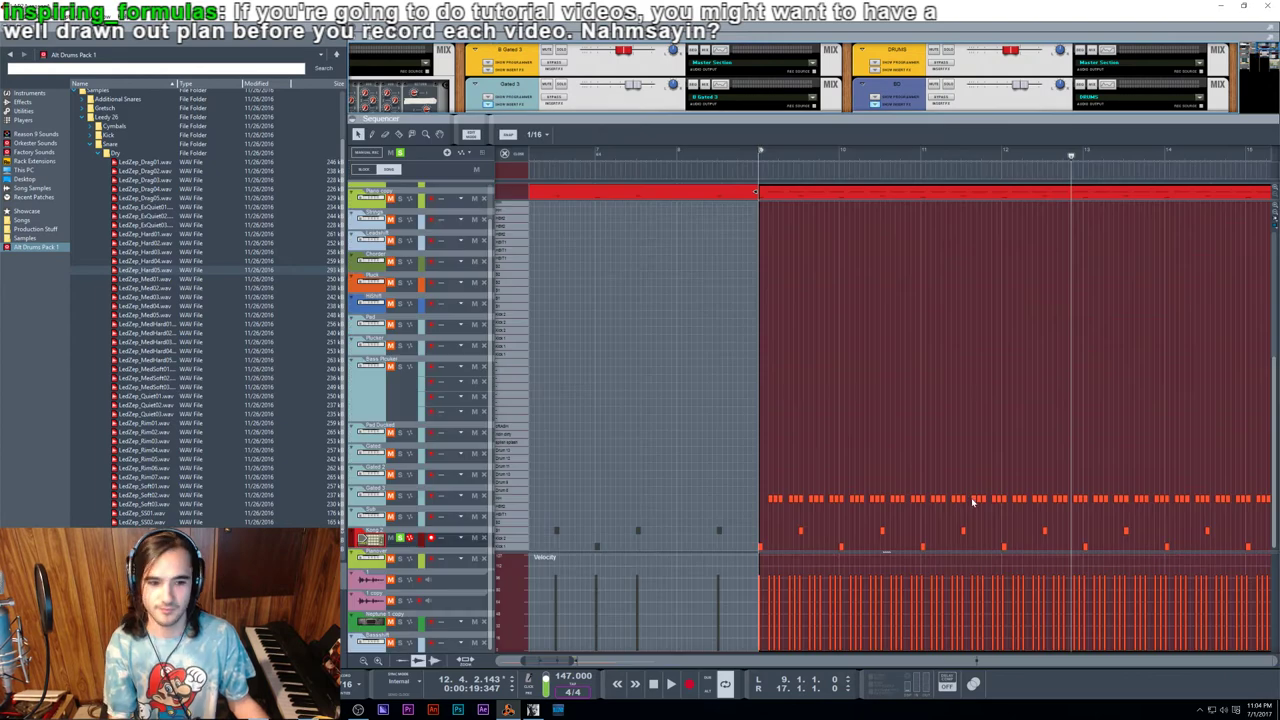
key("F7")
left_click(754, 84)
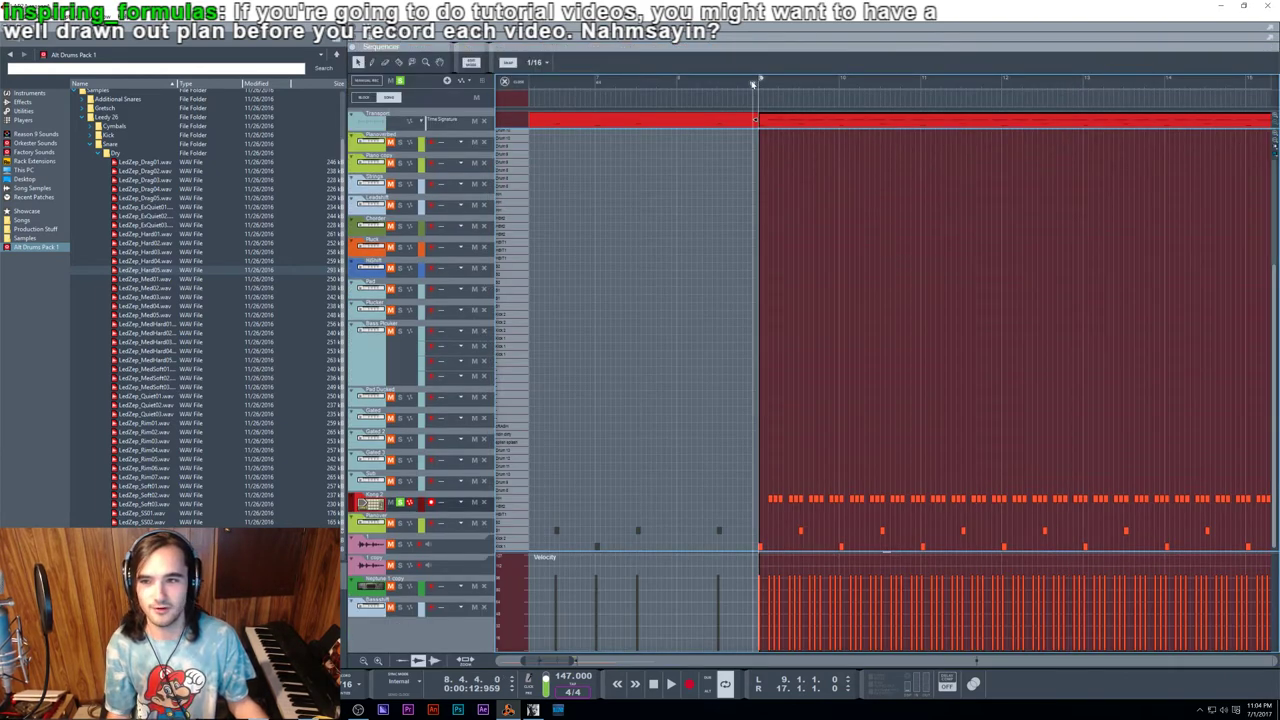
left_click(760, 87)
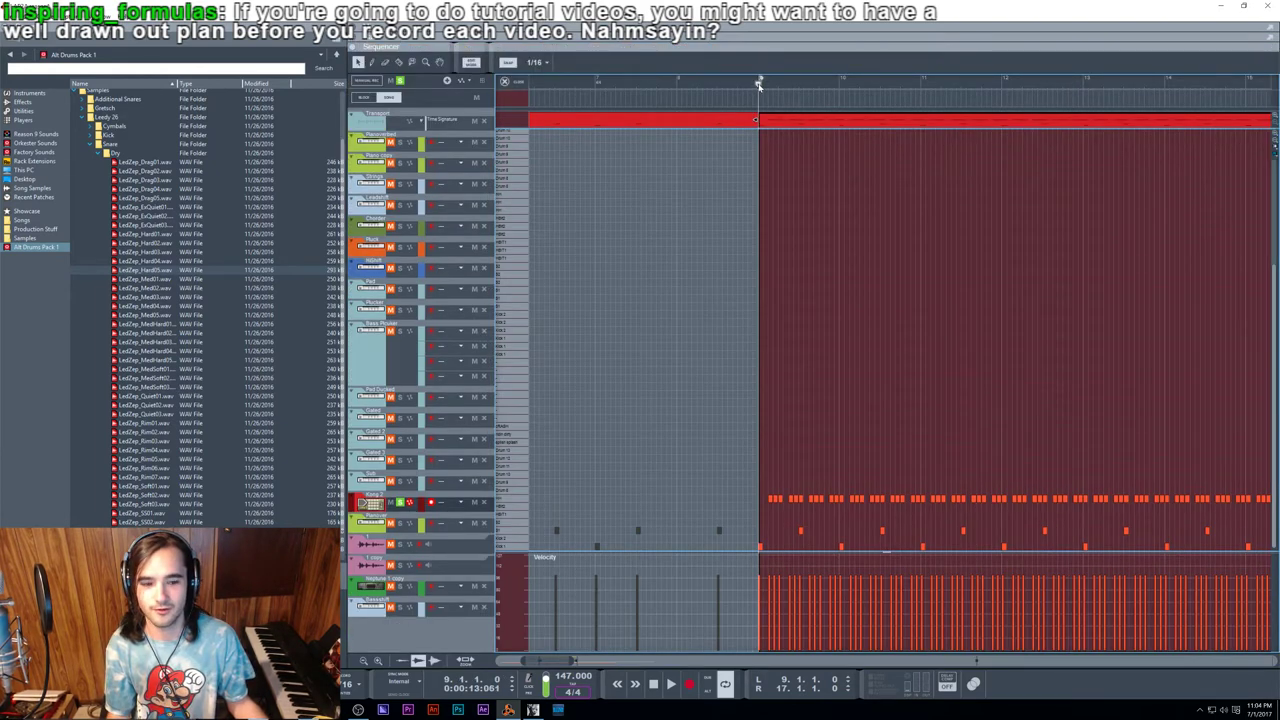
key("space")
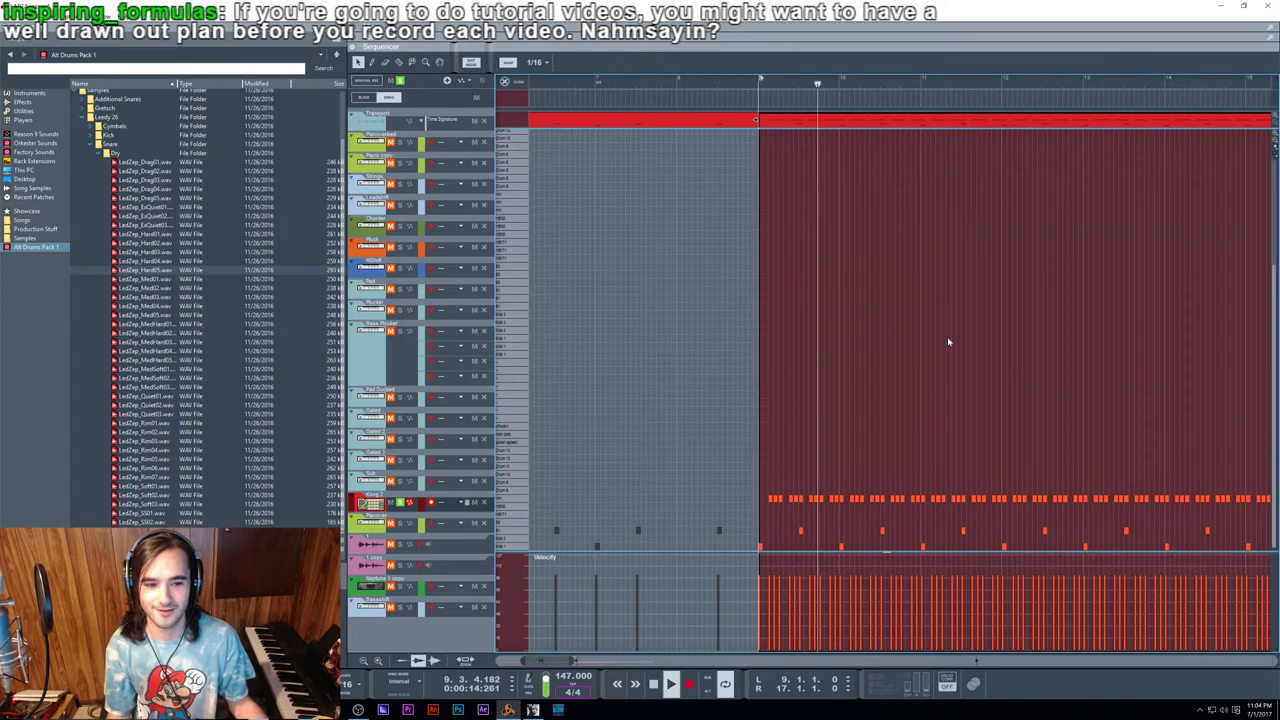
key("F6")
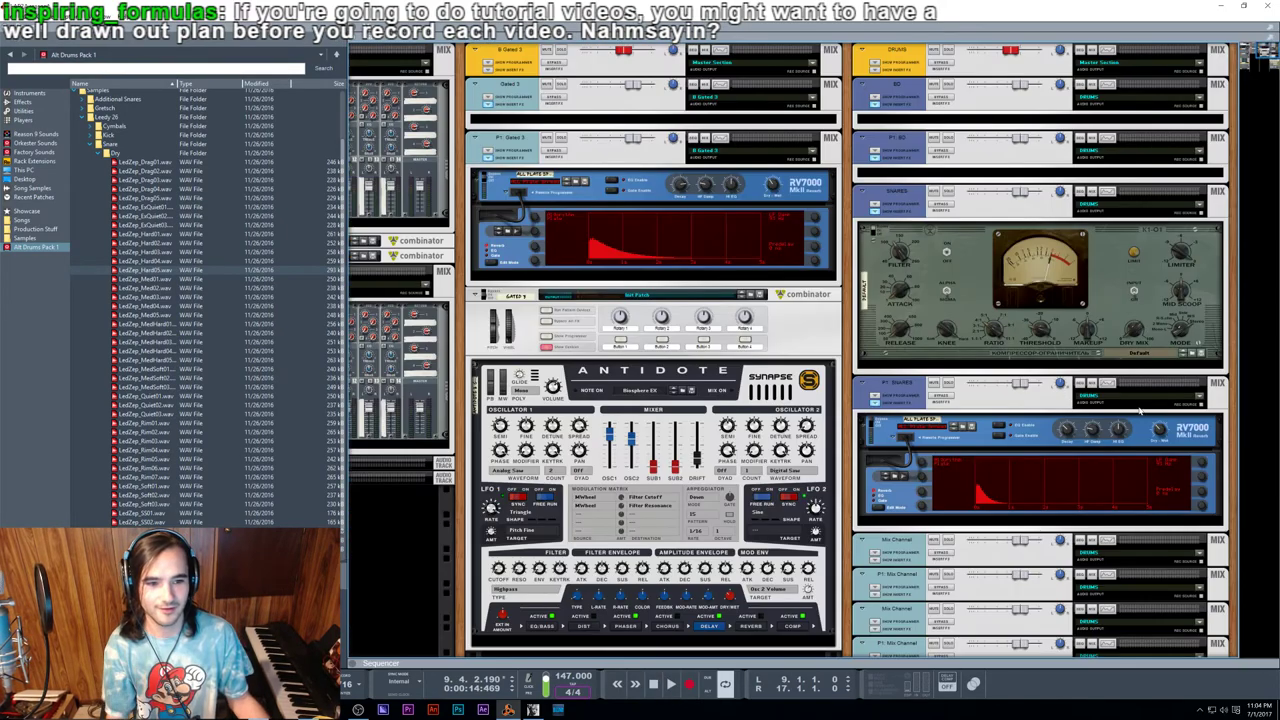
Step: Audition Kong pad 3, set the RV7000 reverb on P1: SNARES to On, and select the SNARES mix channel
scroll(1160, 452, "down", 2)
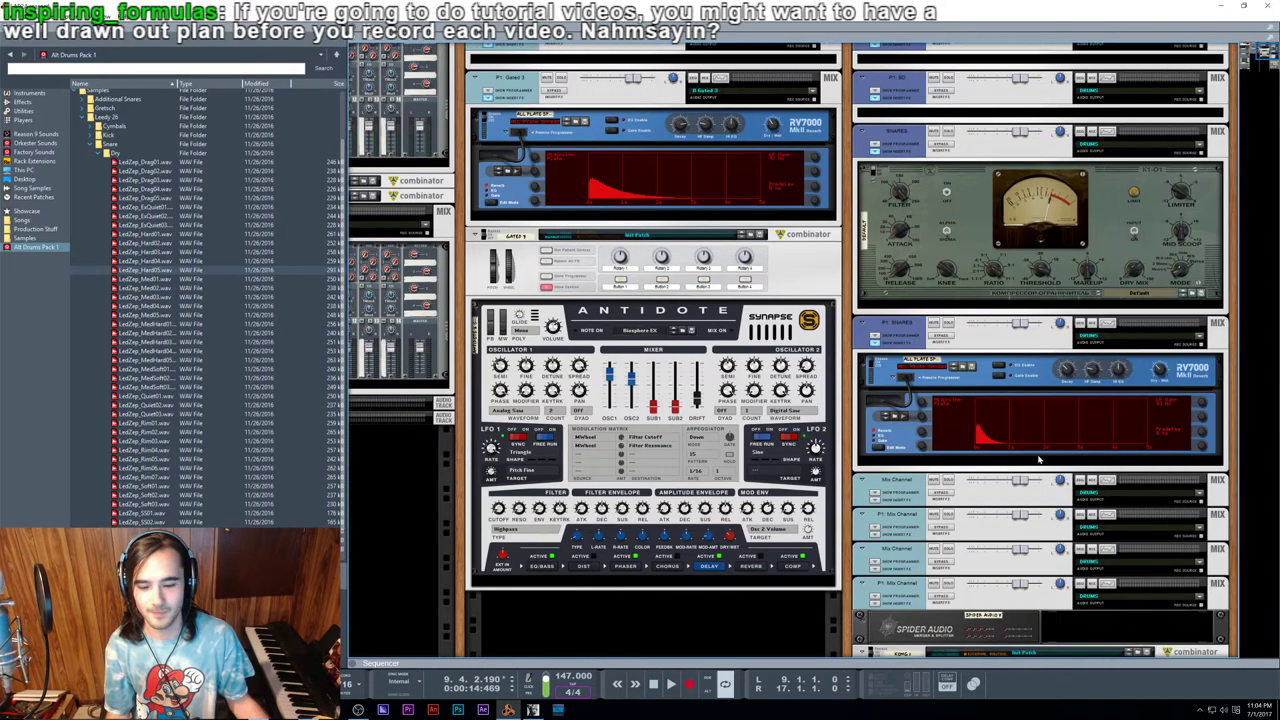
scroll(1142, 412, "down", 14)
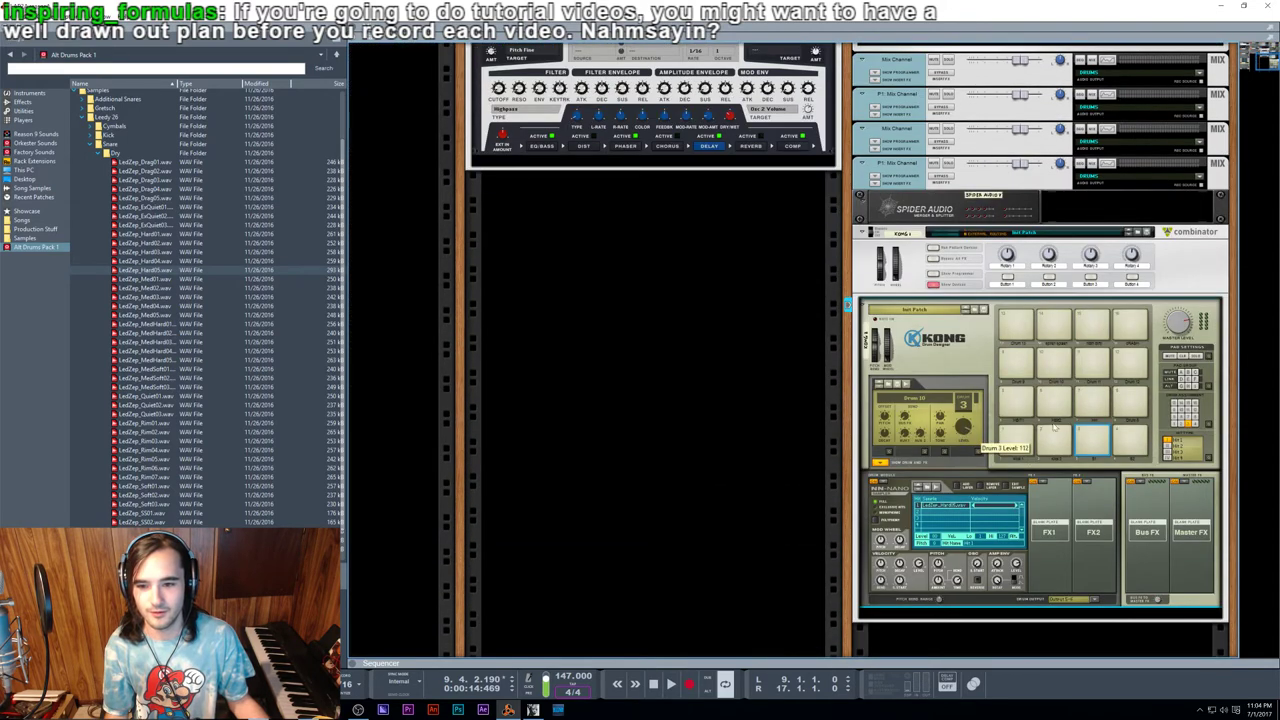
left_click(1094, 440)
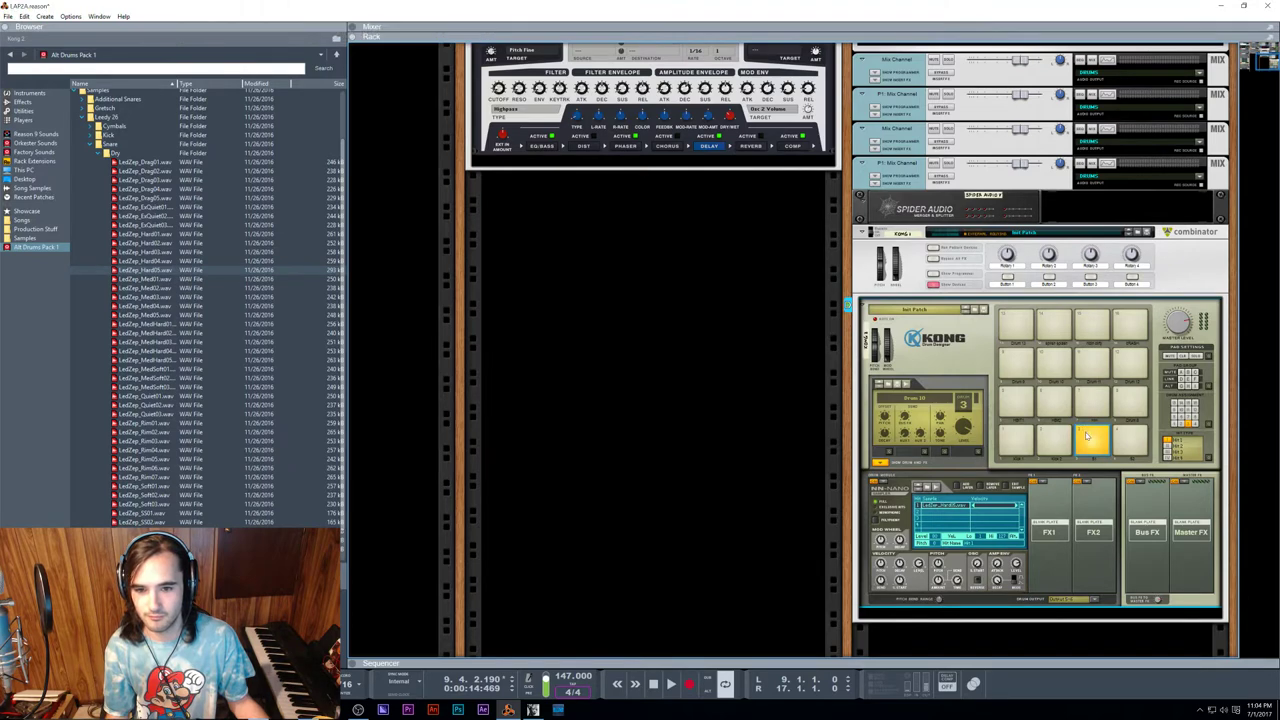
scroll(1087, 437, "up", 14)
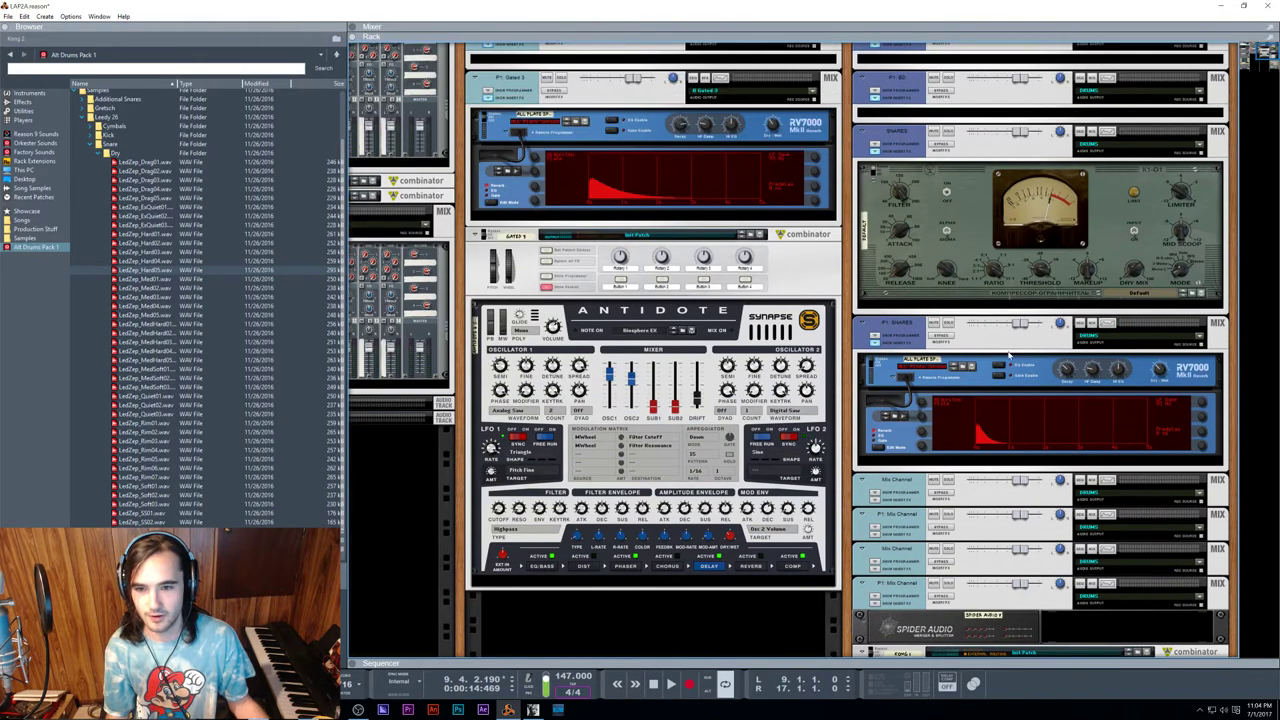
left_click(876, 362)
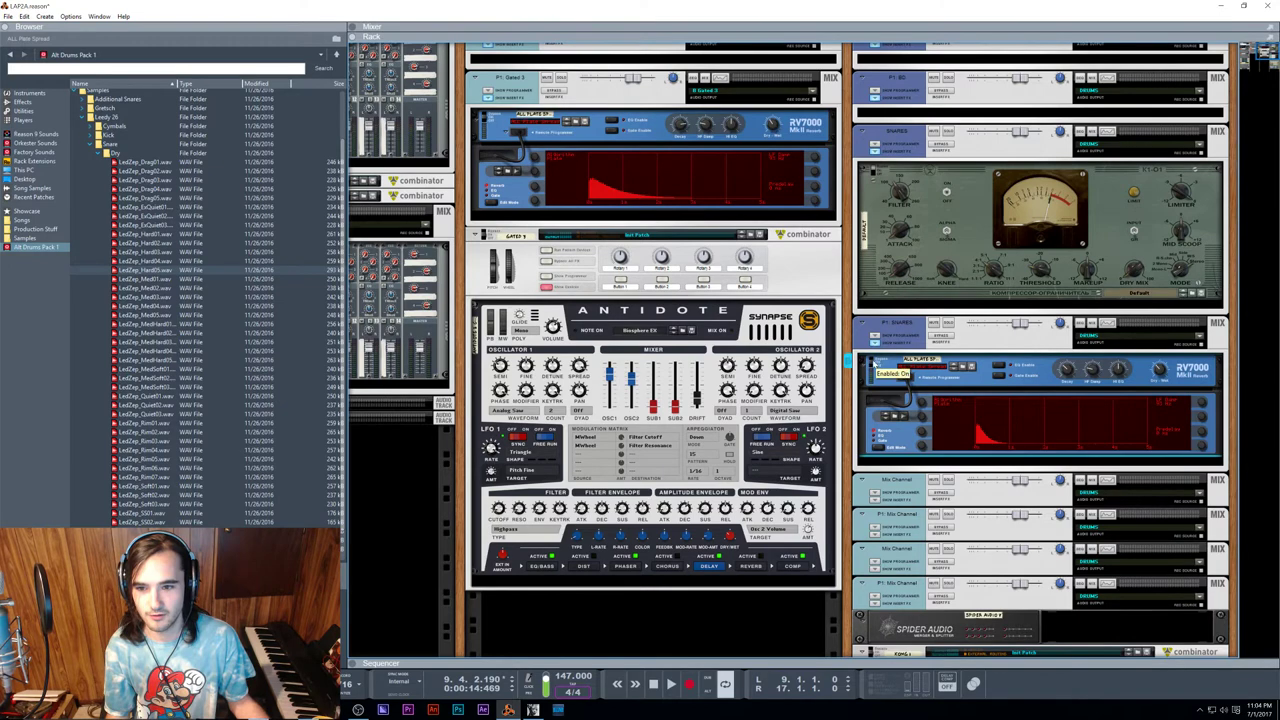
left_click(985, 148)
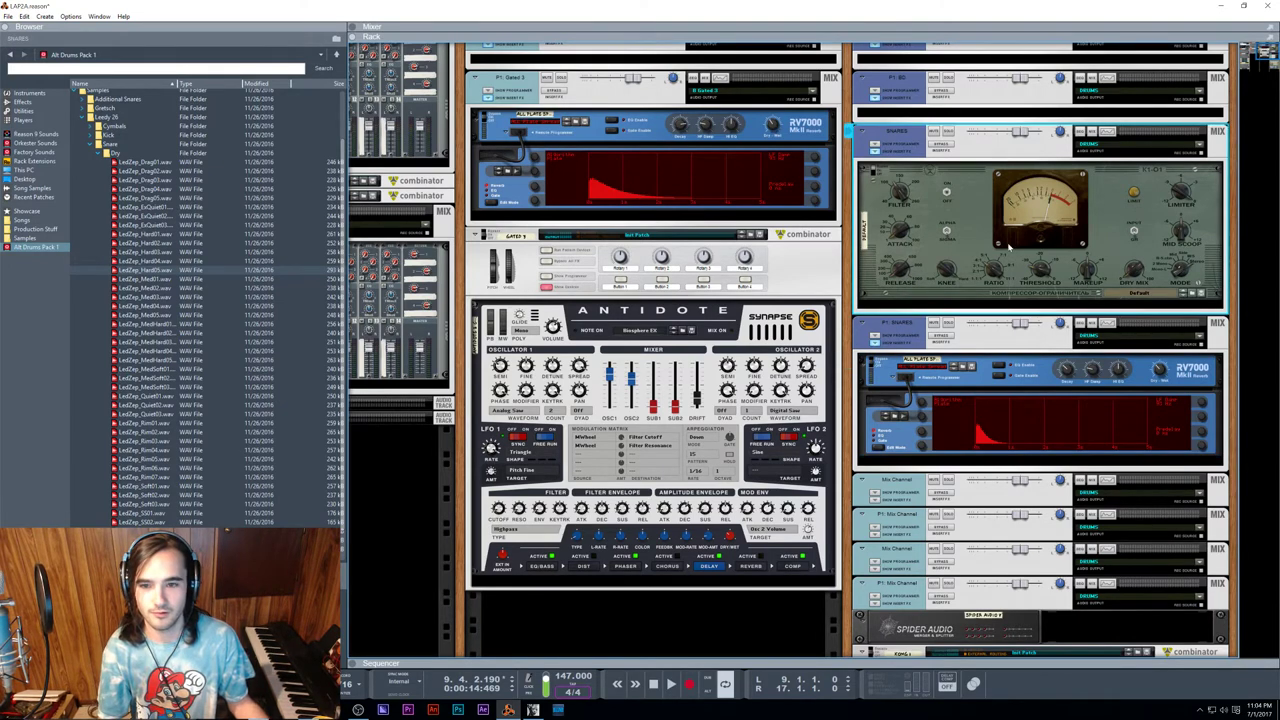
Step: Turn on the EQ of the SNARES channel and boost its high-frequency band by about 5.4 dB at 2.13 kHz
key("F2")
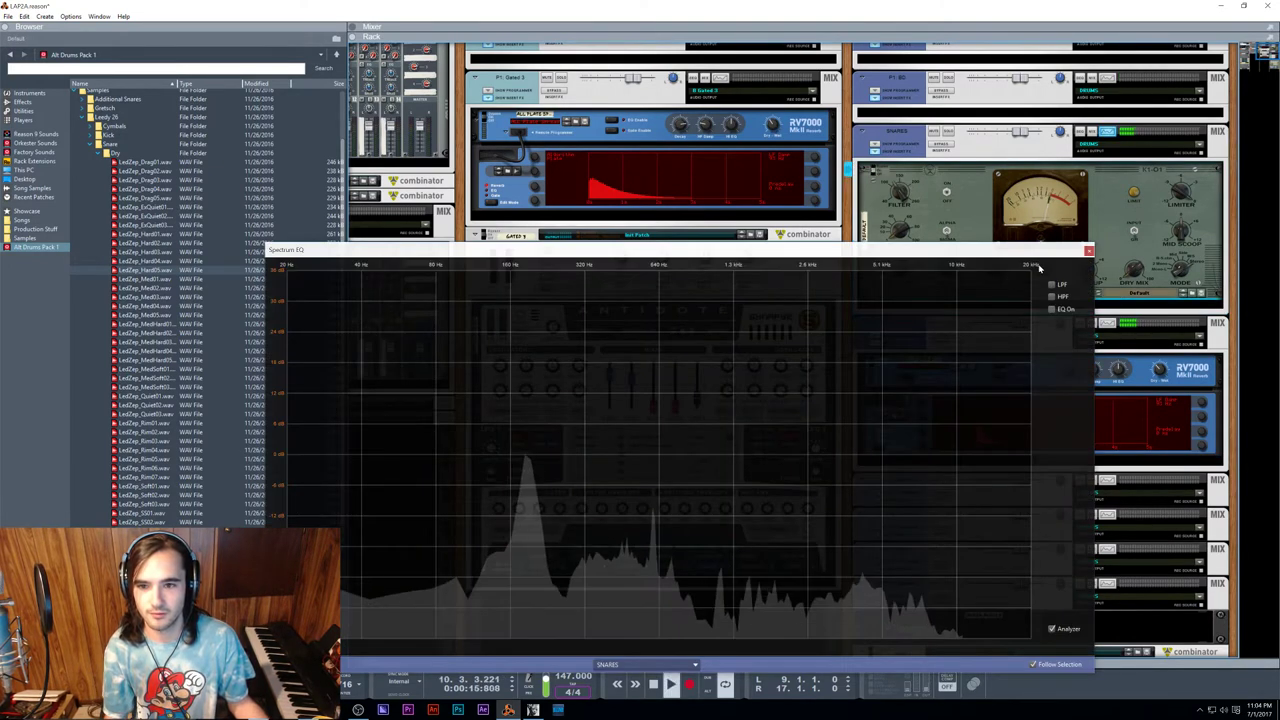
left_click(1051, 297)
left_click(1051, 297)
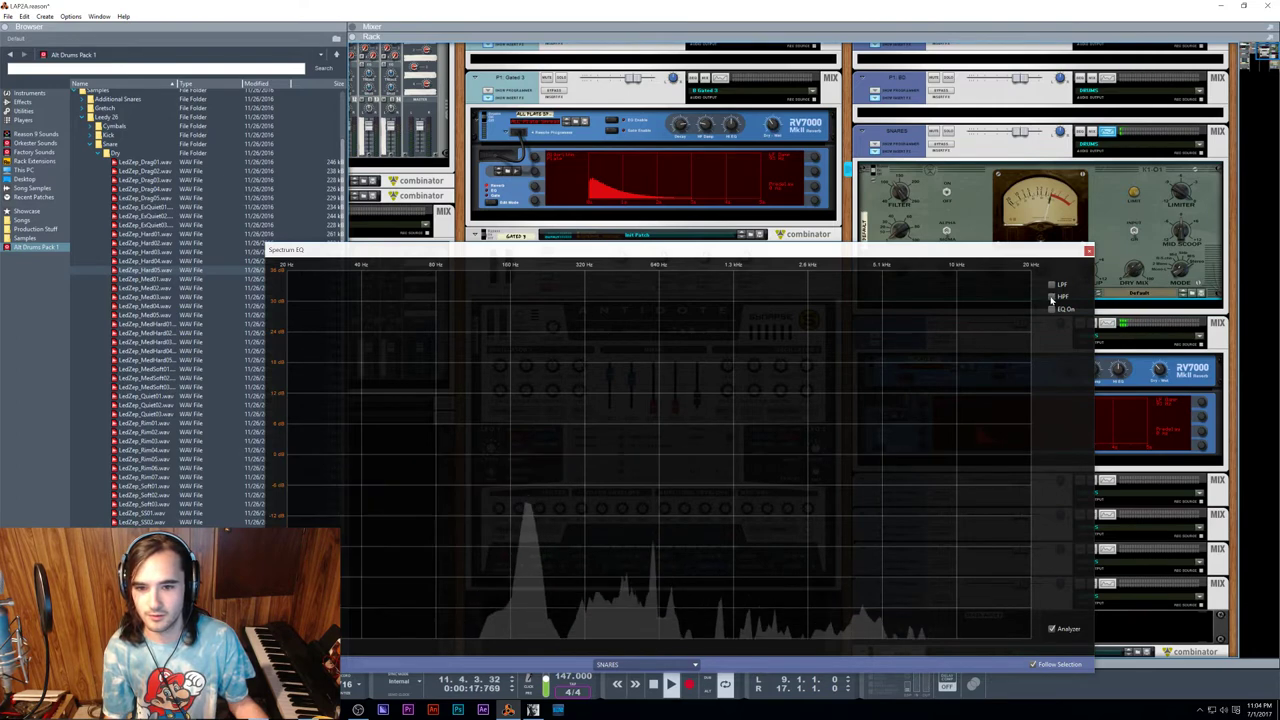
left_click(1051, 309)
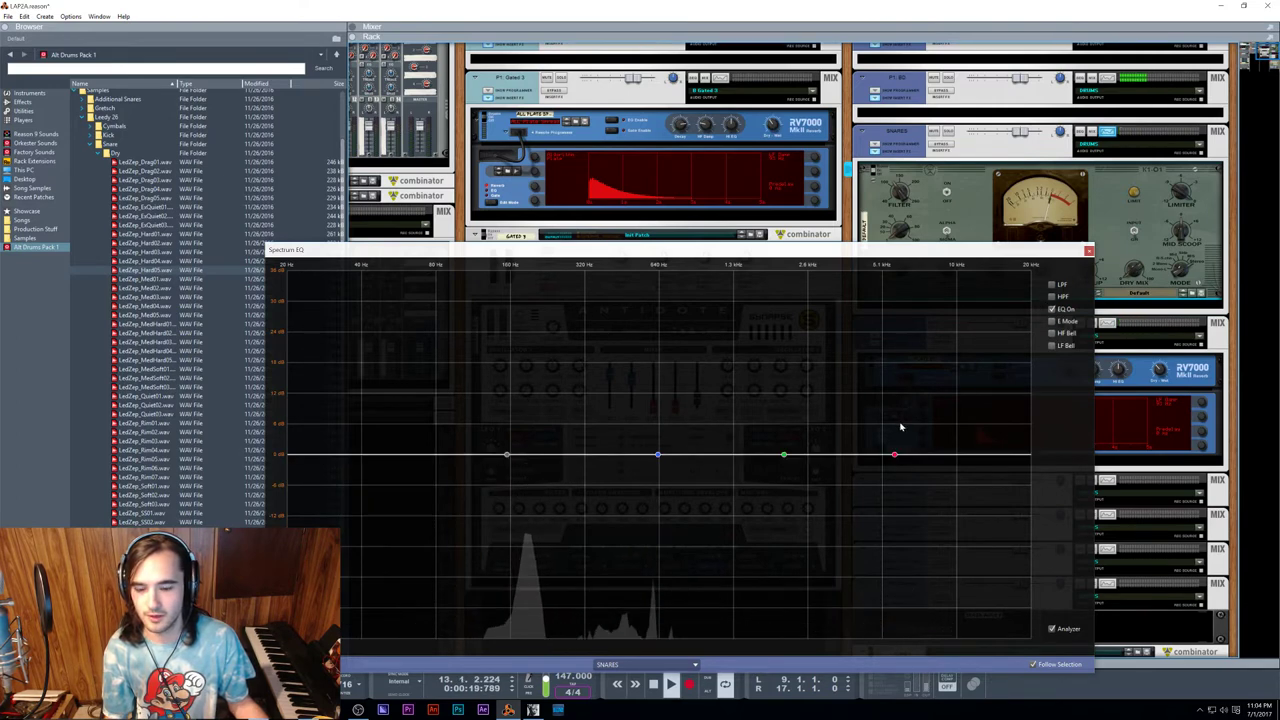
left_click_drag(894, 455, 788, 427)
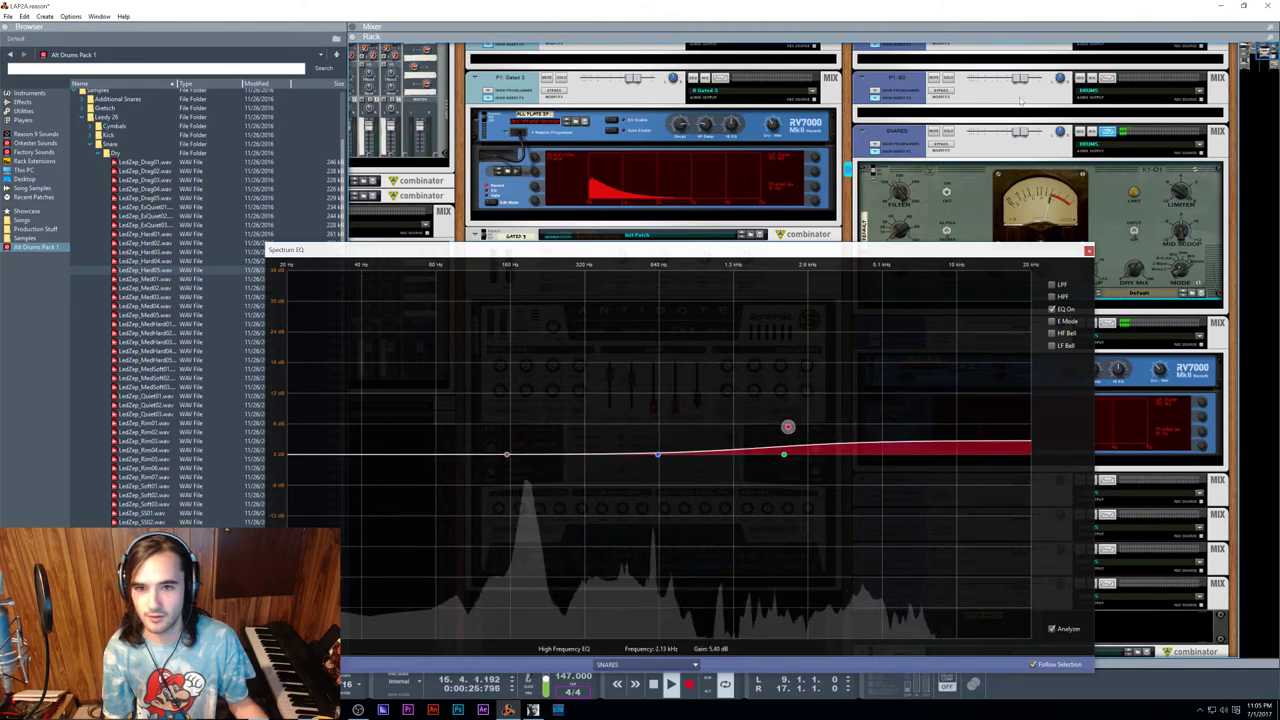
Step: Raise the SNARES mix channel level slightly and close the Spectrum EQ window
scroll(1022, 90, "down", 2)
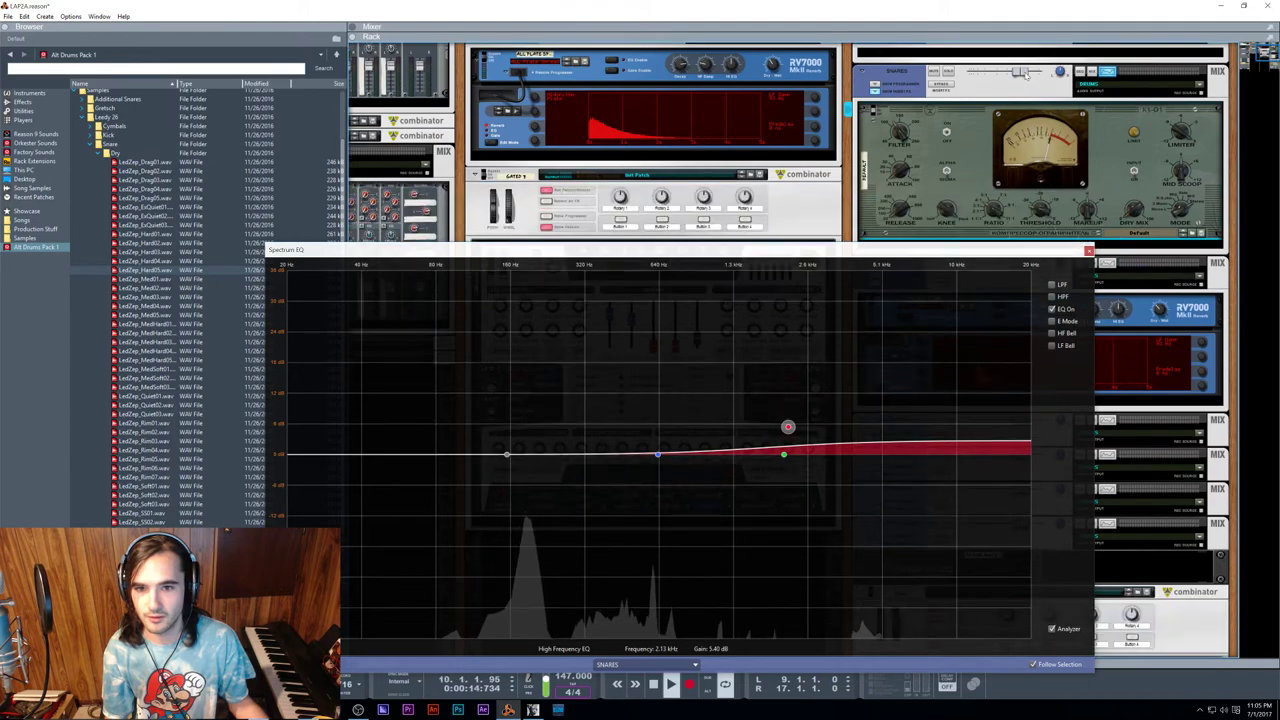
left_click(1025, 74)
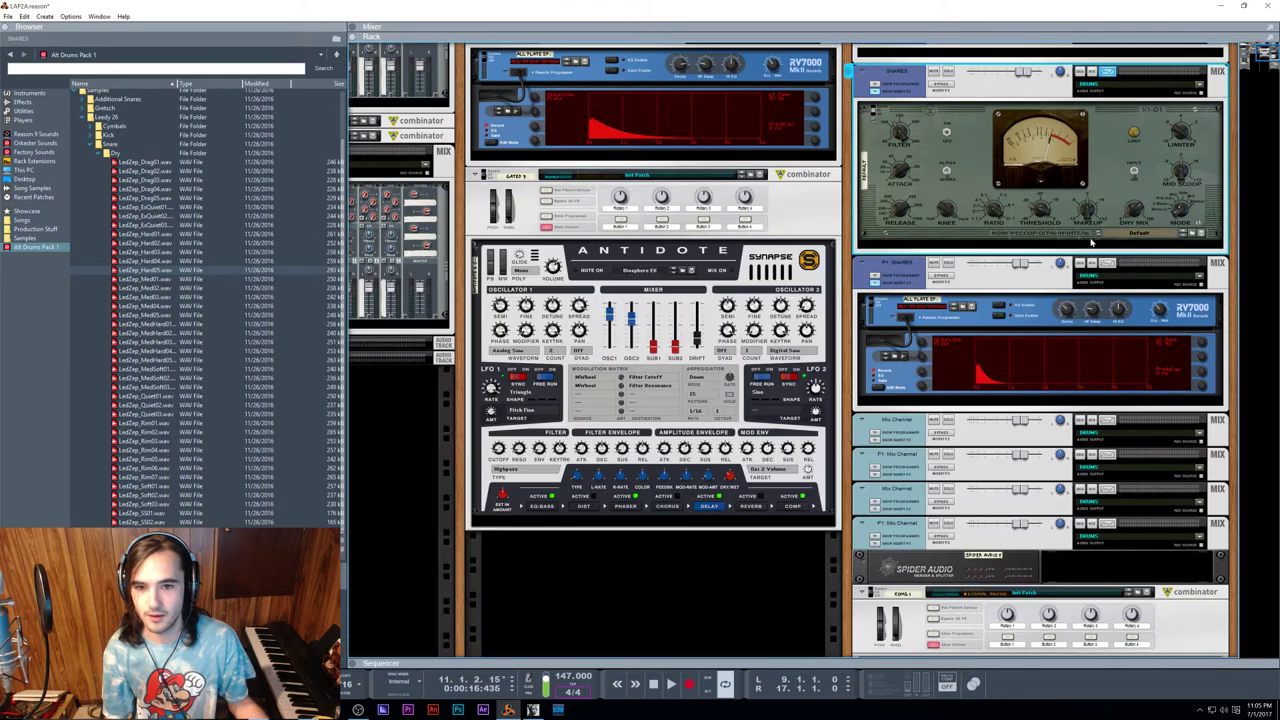
left_click(1088, 250)
Step: Raise the level of the P1: SNARES parallel channel to 0.74 dB
scroll(985, 352, "up", 4)
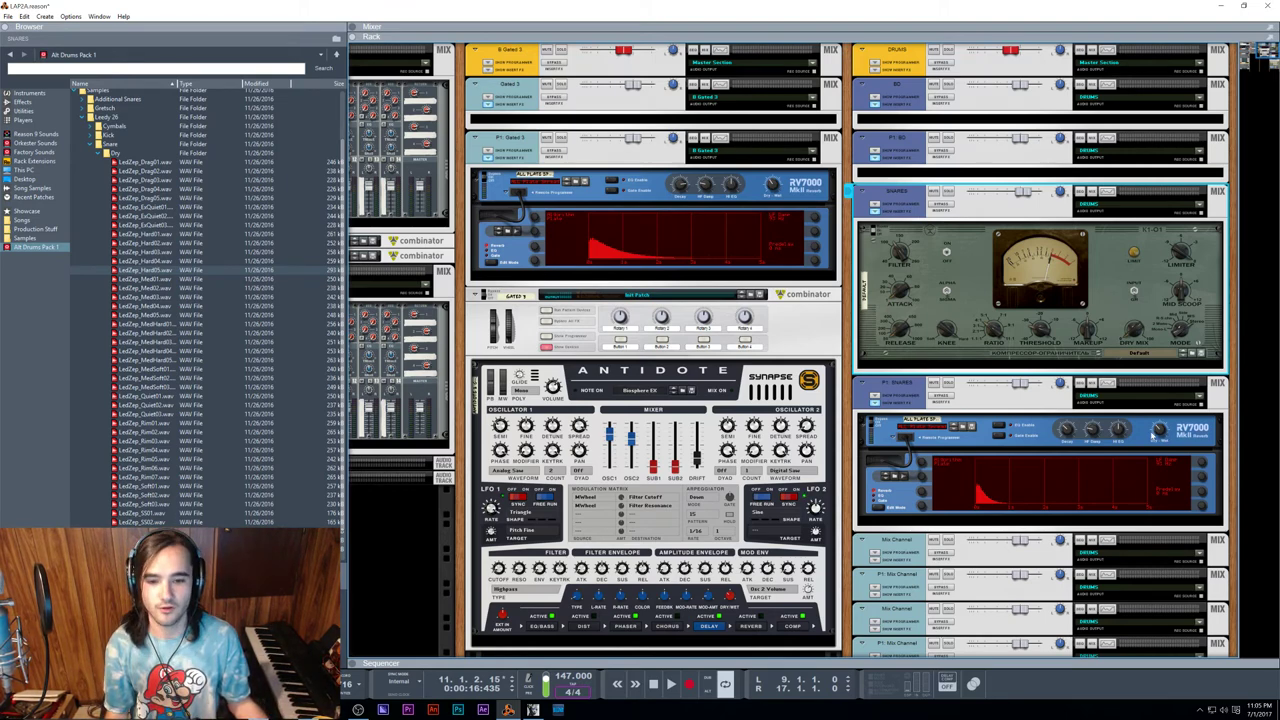
left_click(1159, 429)
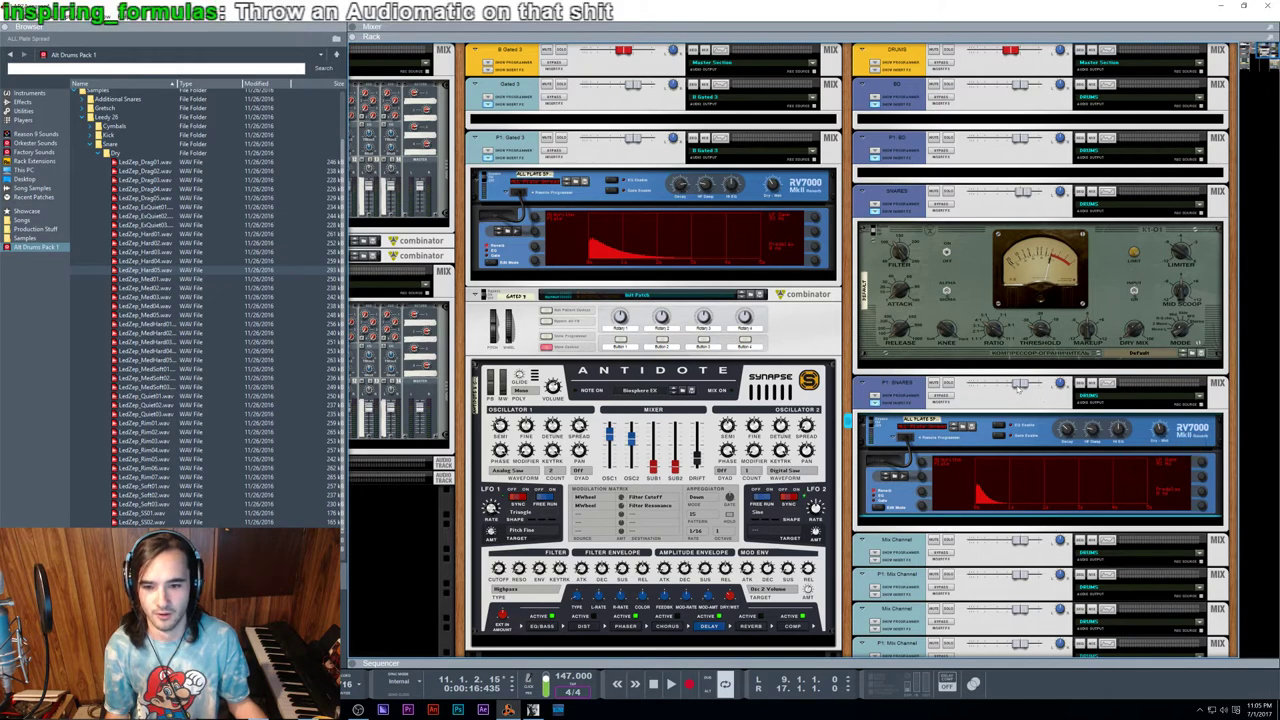
left_click(1018, 386)
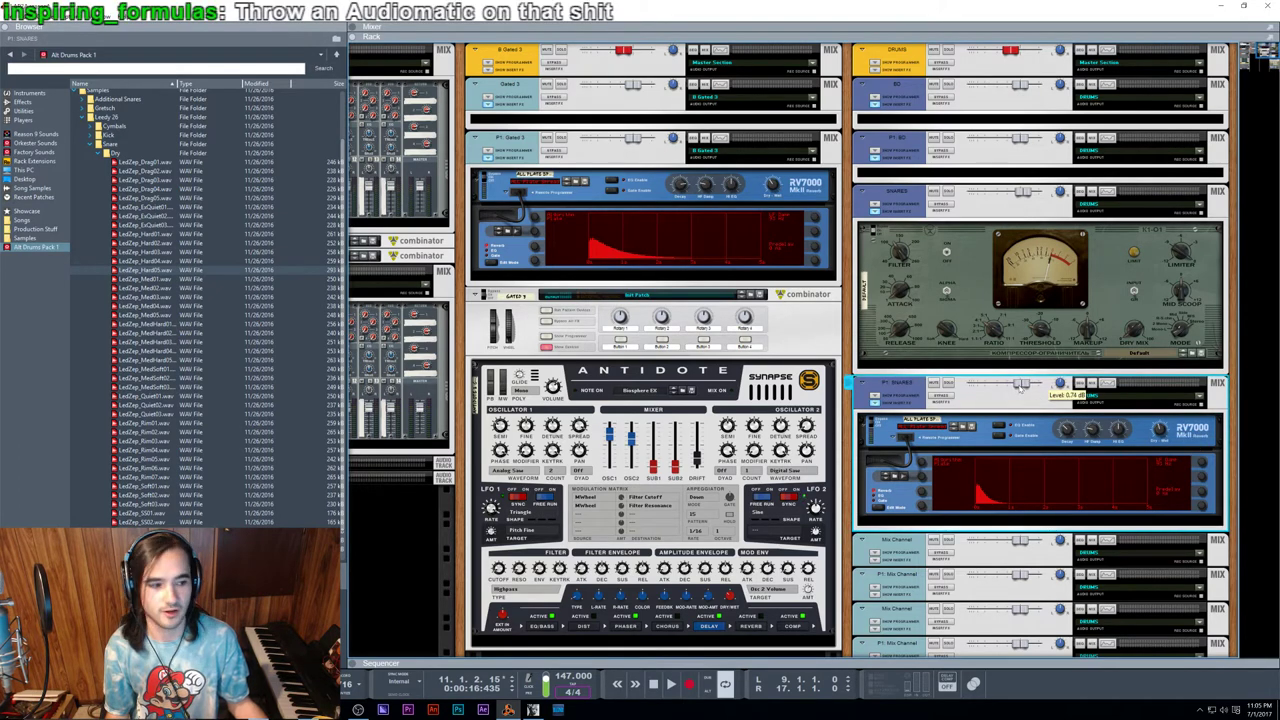
Step: Try adding an Audiomatic Retro Transformer below the Kong, and undo its creation
scroll(1020, 369, "down", 8)
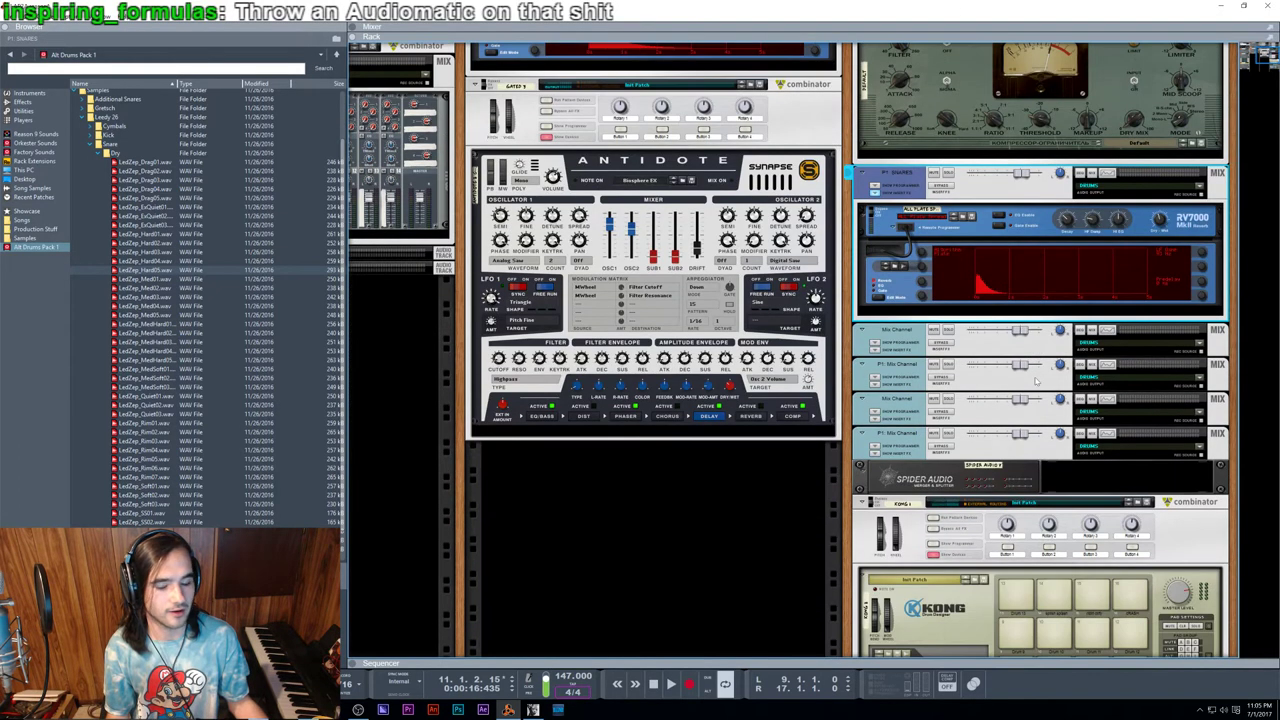
right_click(1147, 311)
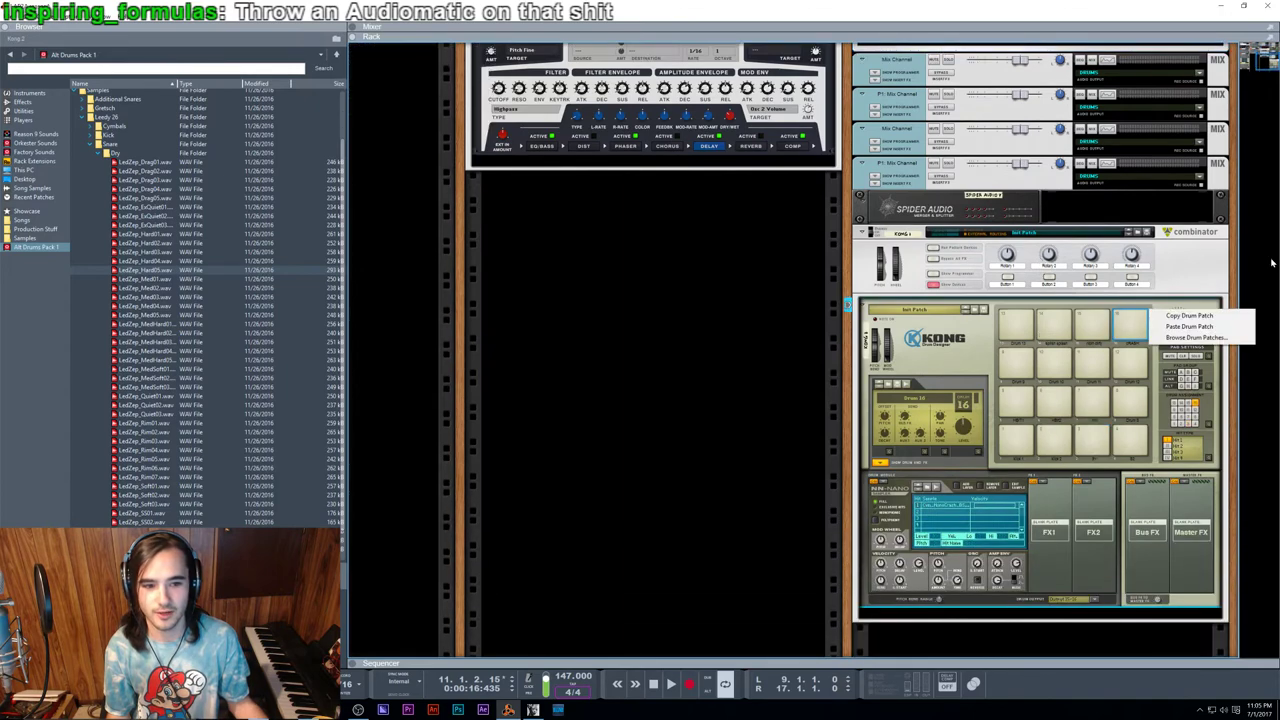
right_click(1120, 318)
mouse_move(1117, 411)
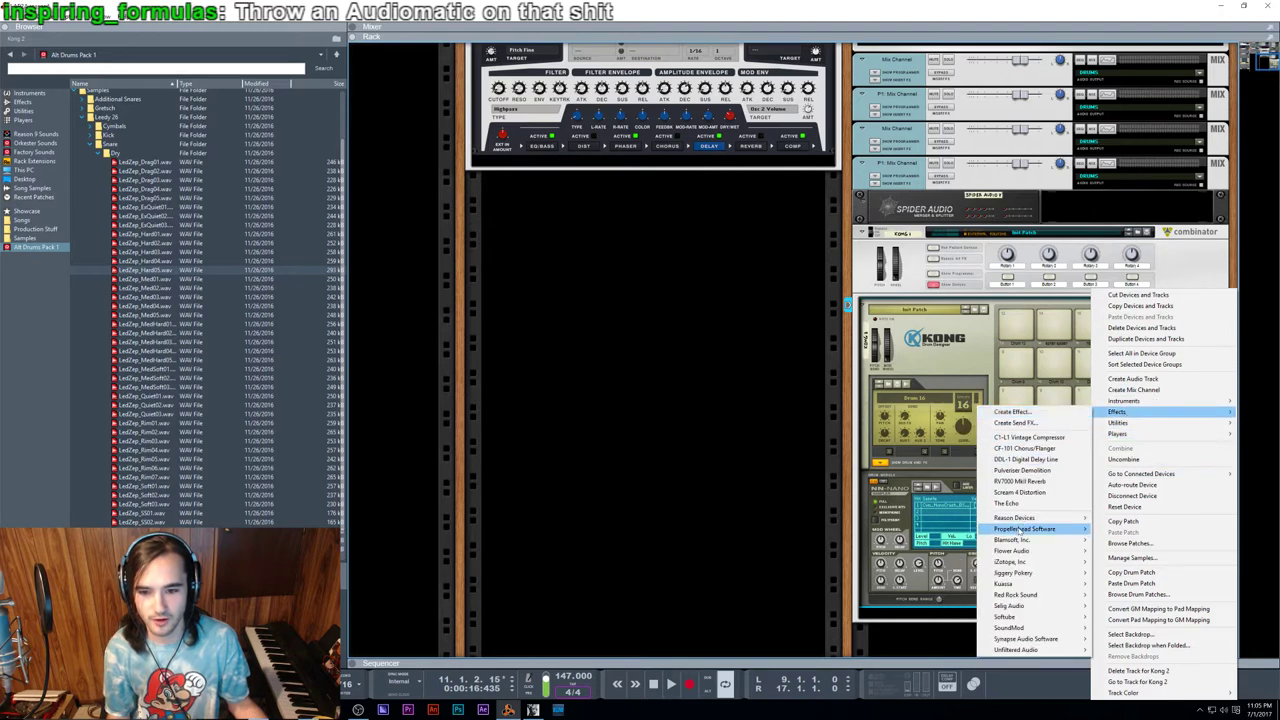
mouse_move(1014, 517)
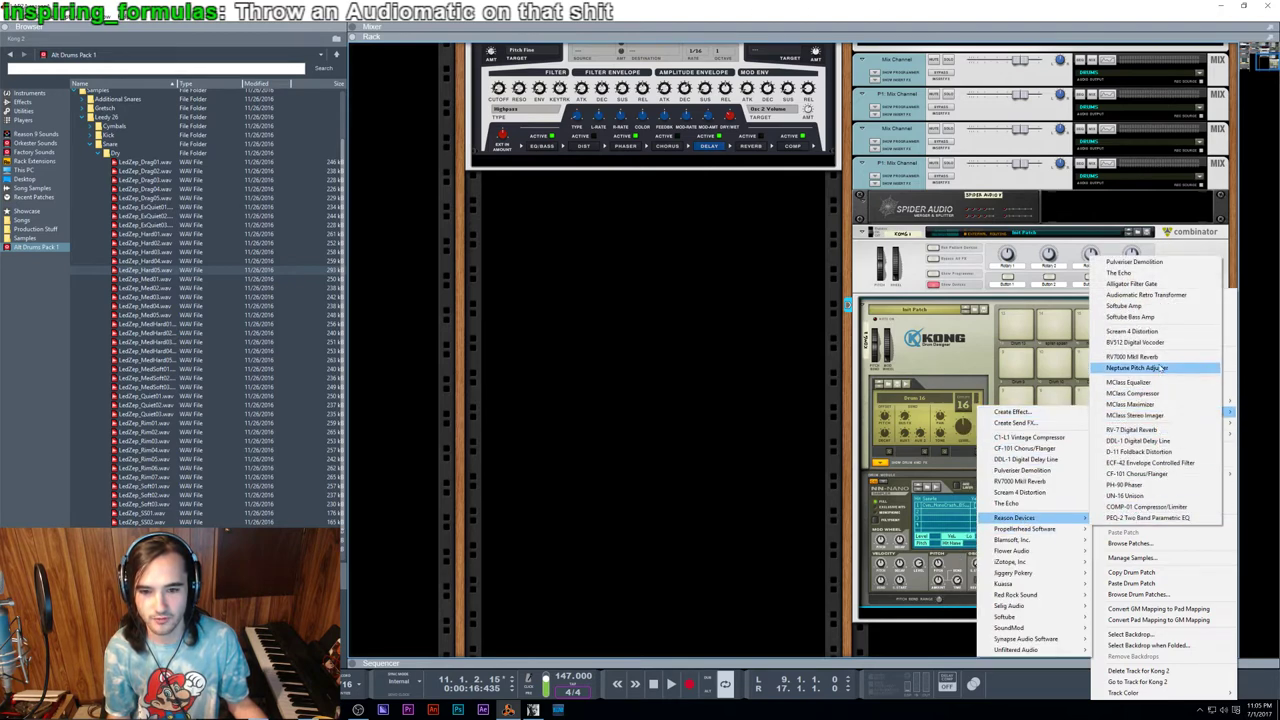
left_click(1158, 300)
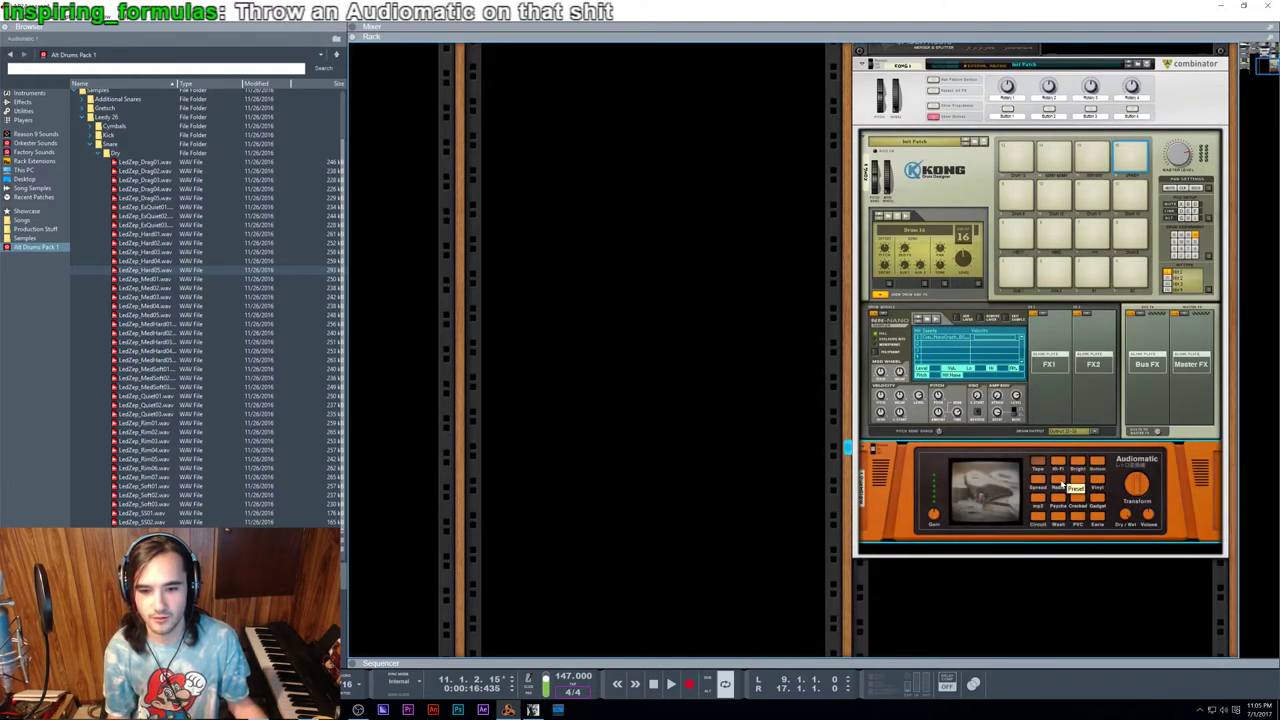
key("ctrl+z")
scroll(1062, 492, "up", 5)
scroll(1062, 494, "down", 5)
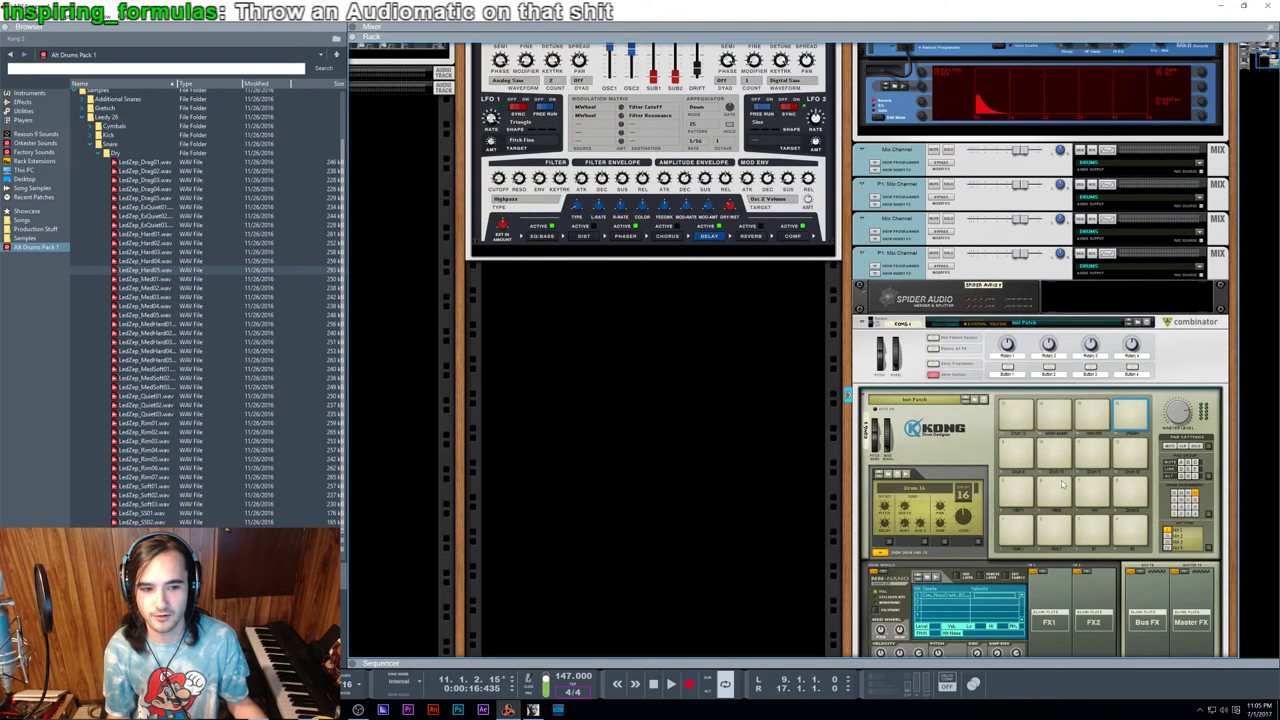
Step: Play the Kong drum pattern from just before bar 9, leave clip editing, stop playback and return to the rack
key("space")
key("F7")
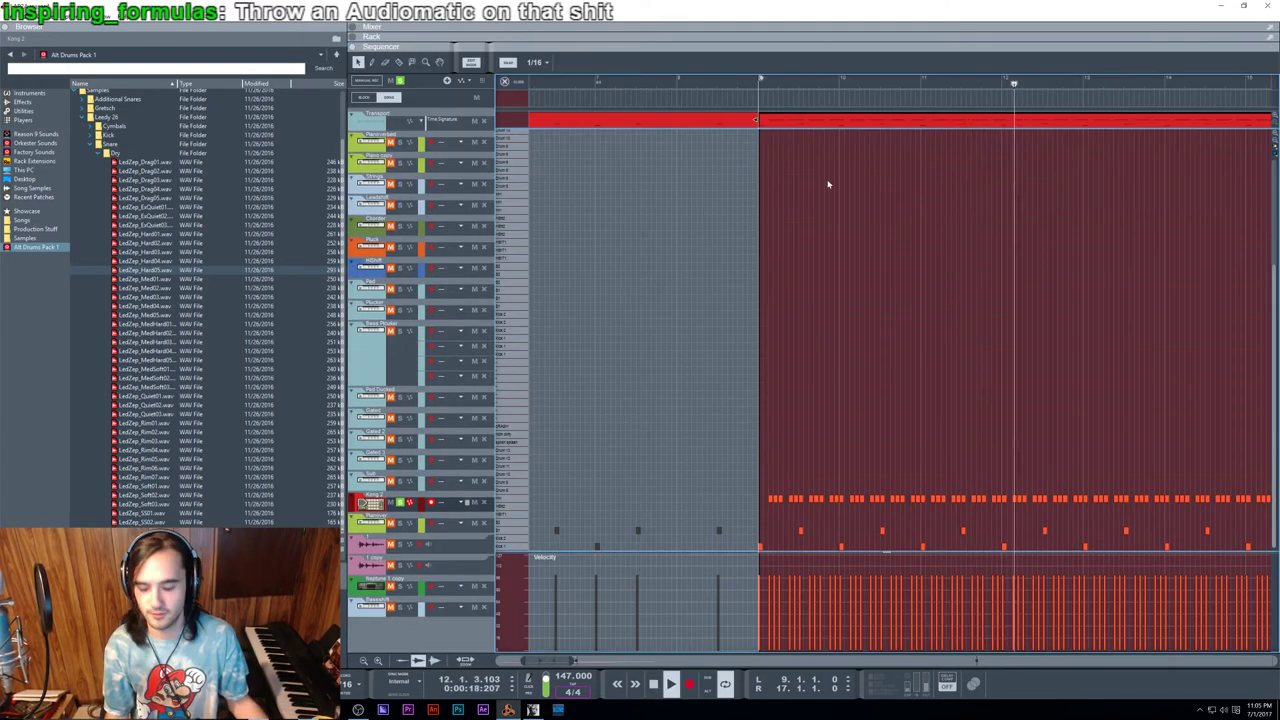
left_click_drag(700, 85, 661, 84)
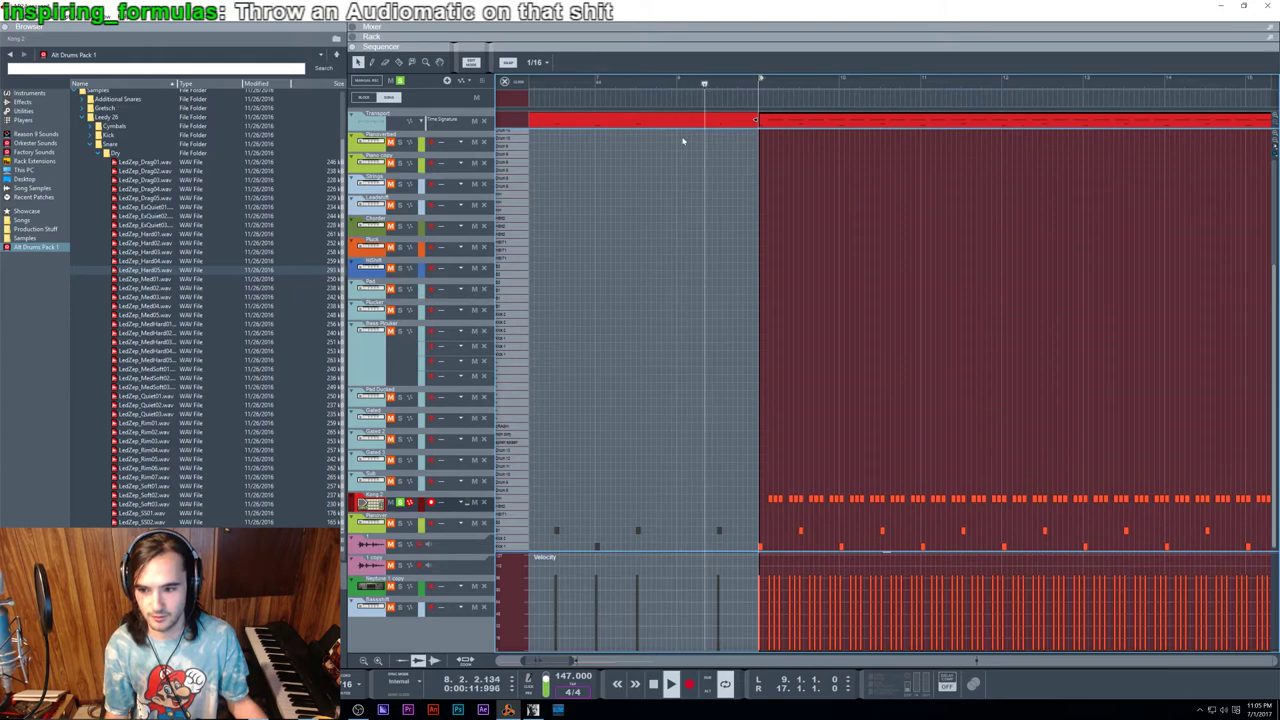
key("Escape")
key("F6")
key("F7")
key("space")
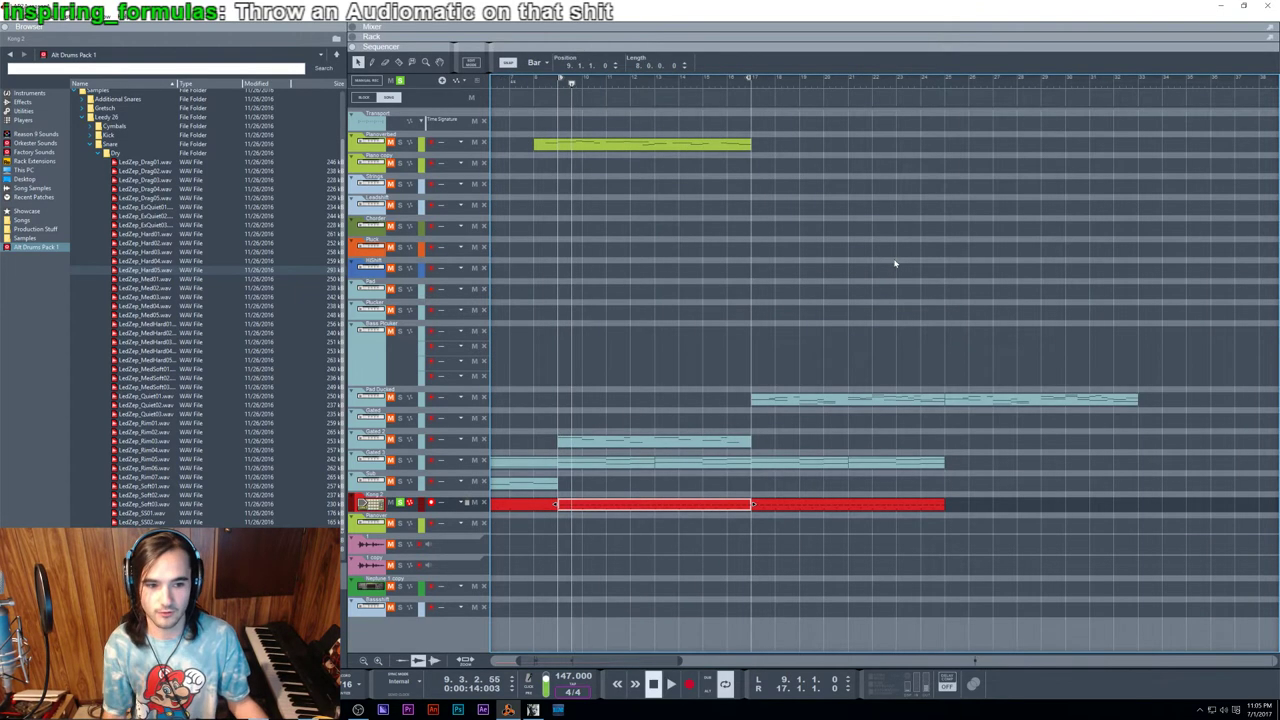
key("F6")
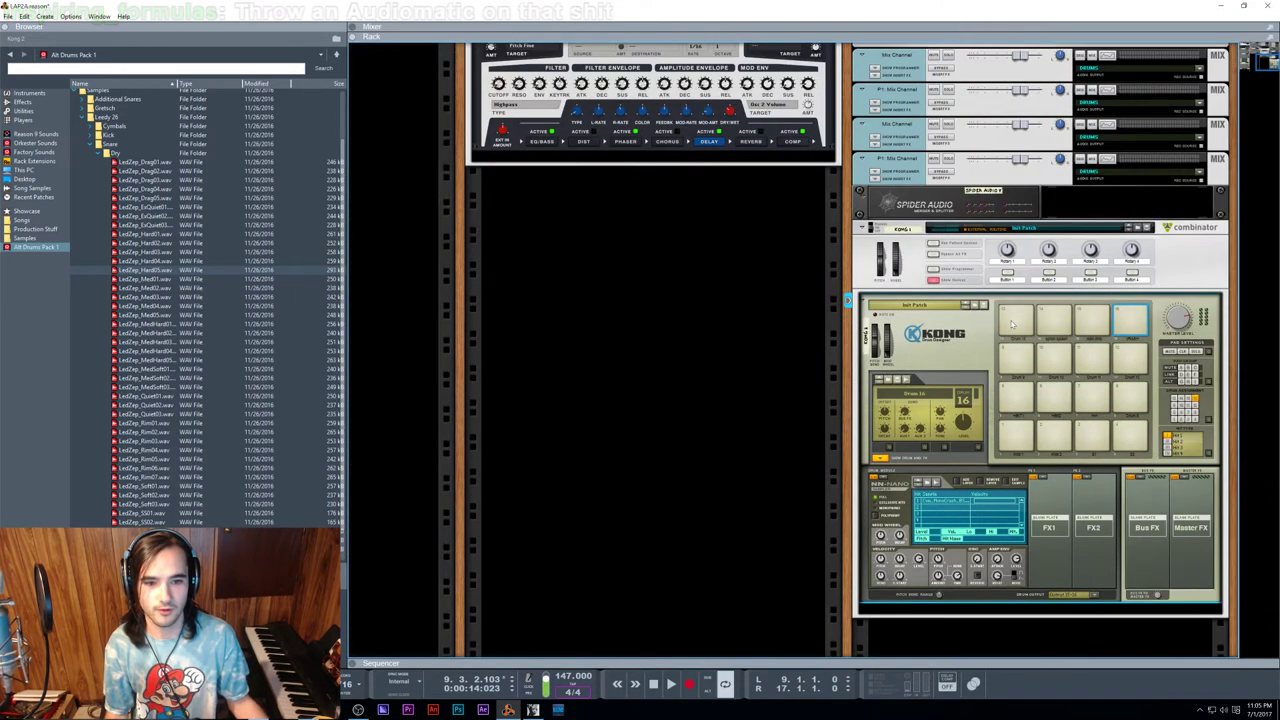
Step: Audition Kong pad 7 and its neighbouring pads, flip the rack around, and look over the arrangement in the sequencer
left_click(1090, 400)
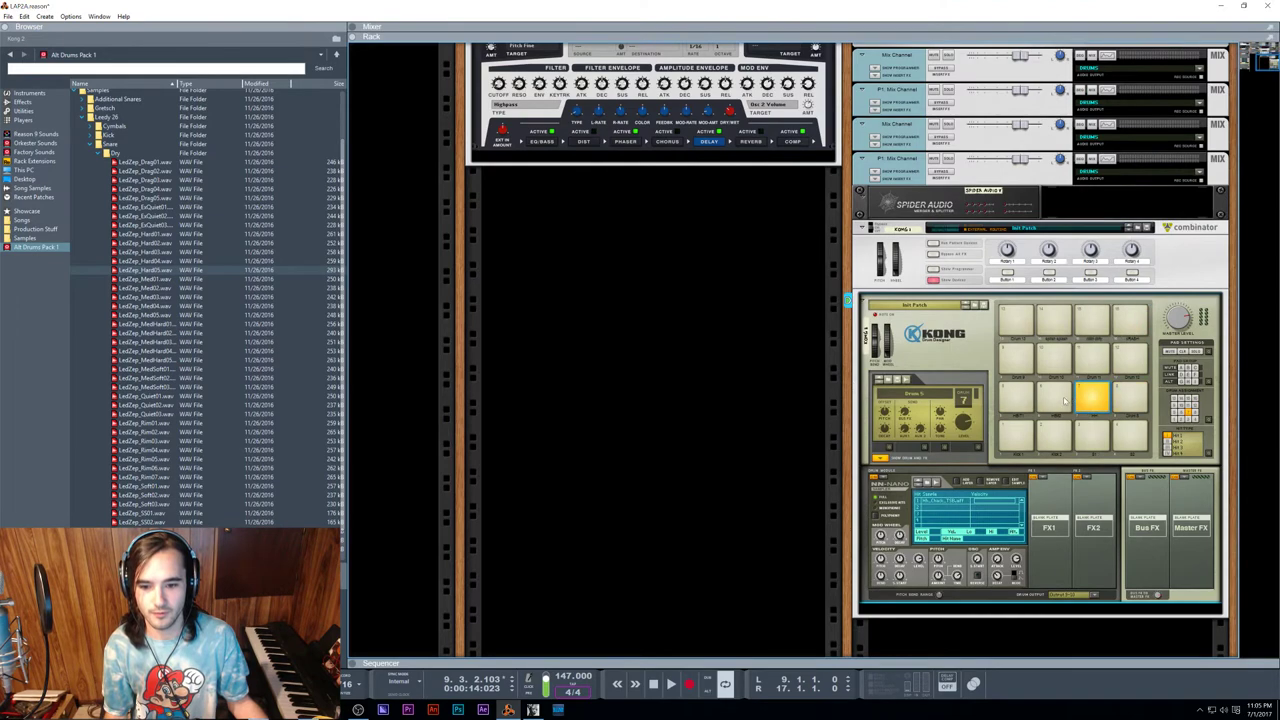
left_click(1006, 399)
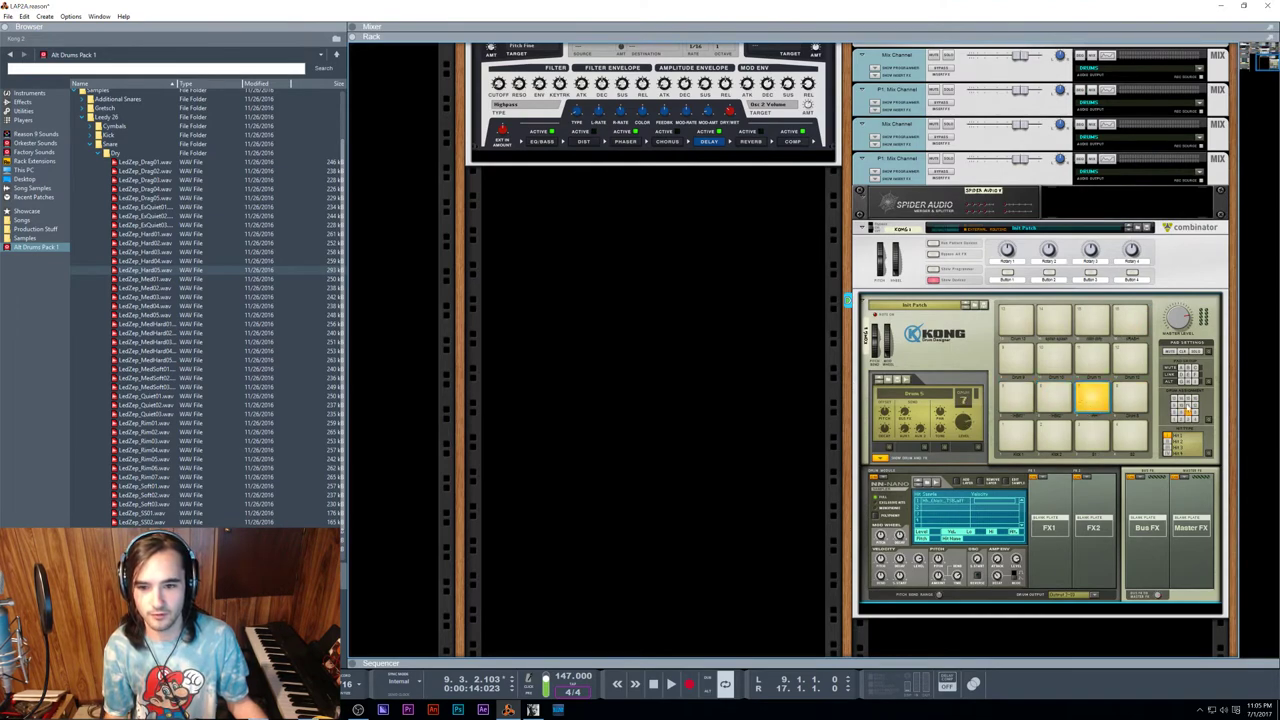
left_click(1130, 400)
key("Tab")
key("Tab")
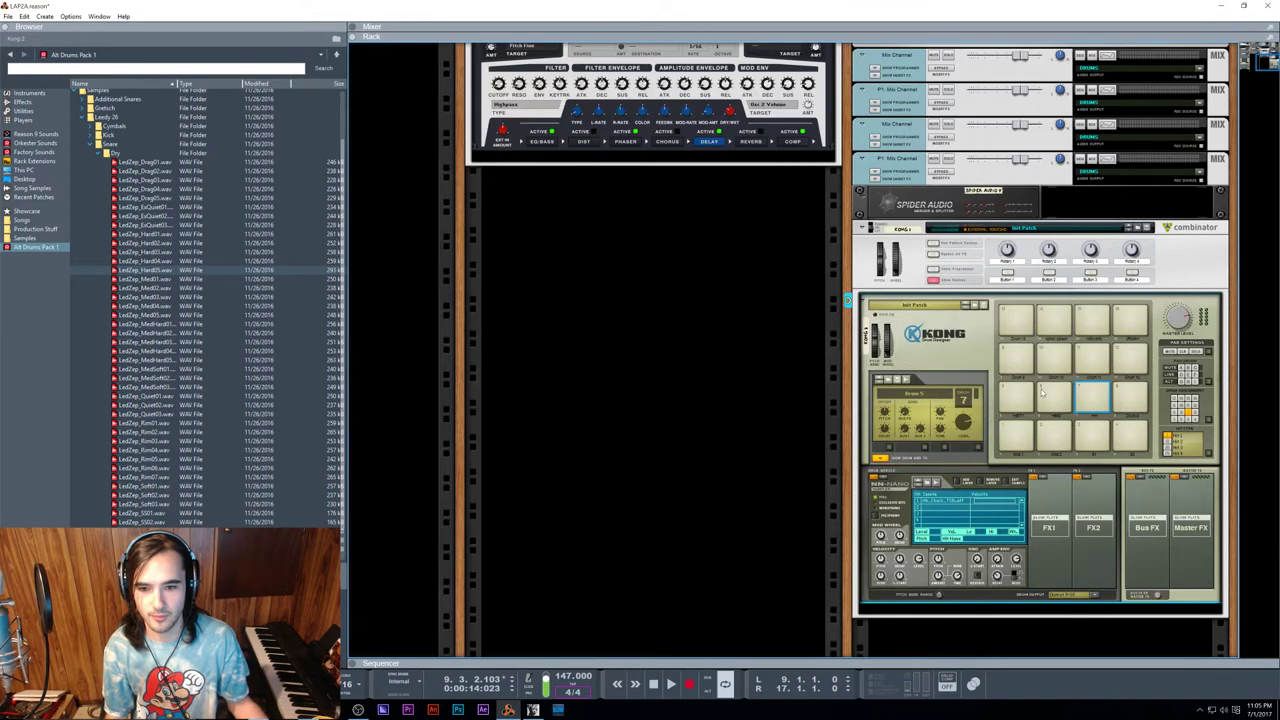
left_click(1124, 406)
left_click(1092, 400)
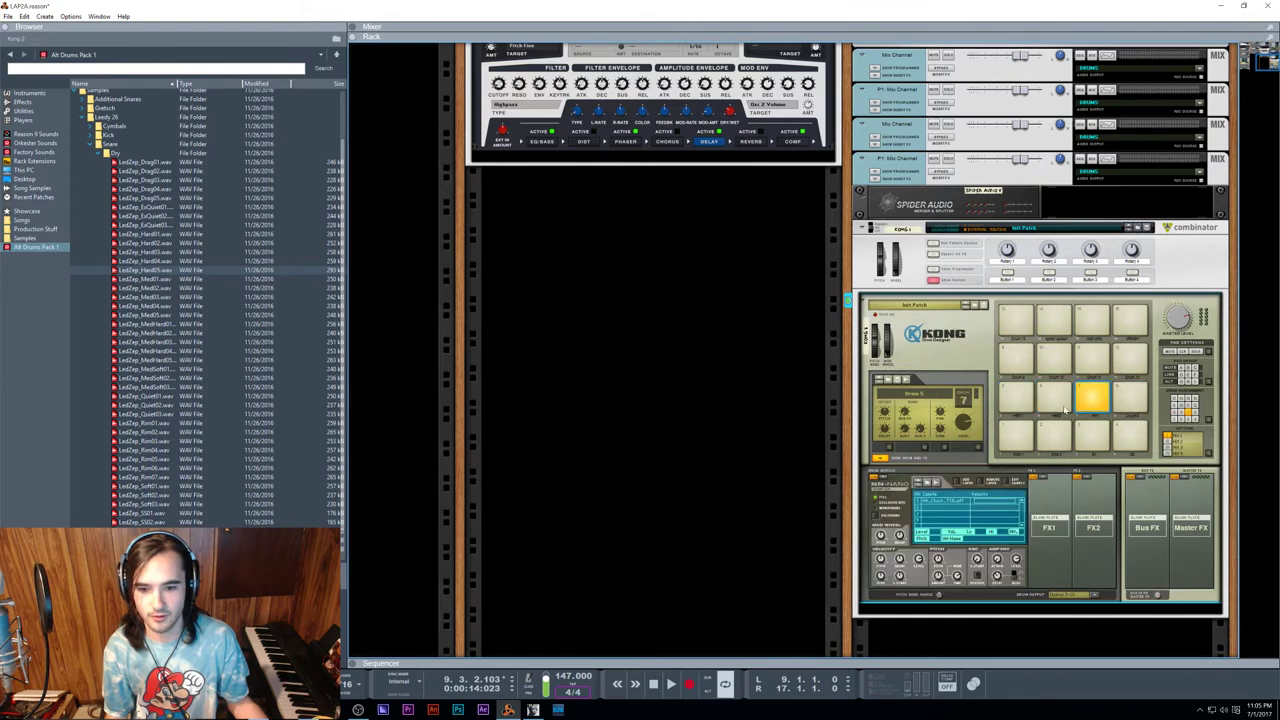
key("Tab")
key("F7")
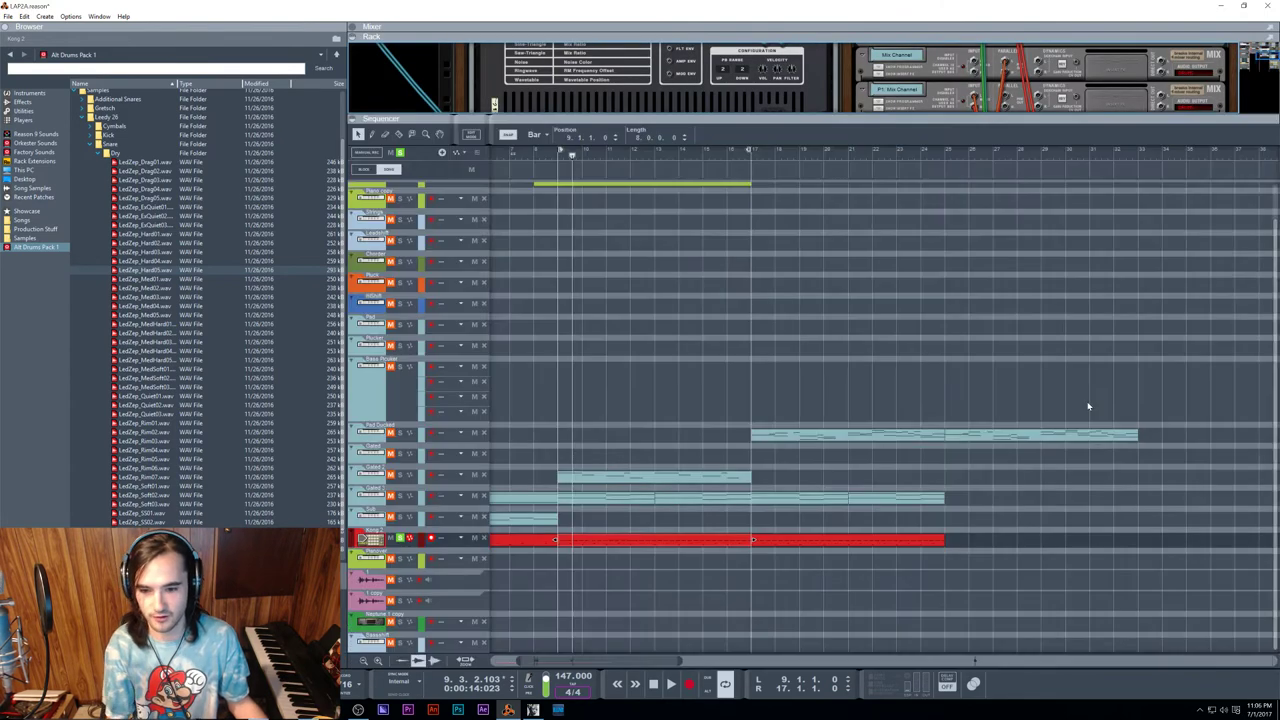
scroll(670, 462, "down", 3)
scroll(690, 456, "up", 4)
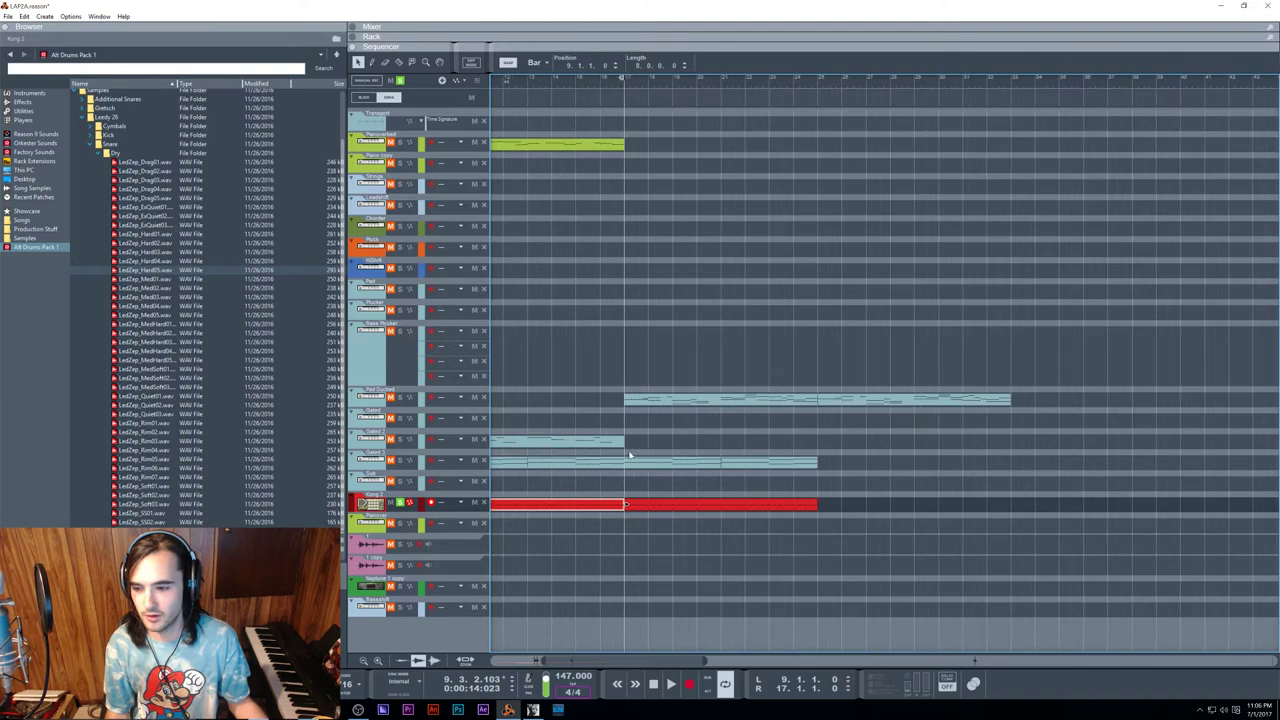
scroll(631, 452, "left", 4)
Step: Start saving the song as a new file, and create and open a folder named "youtube vids" for it
left_click(8, 16)
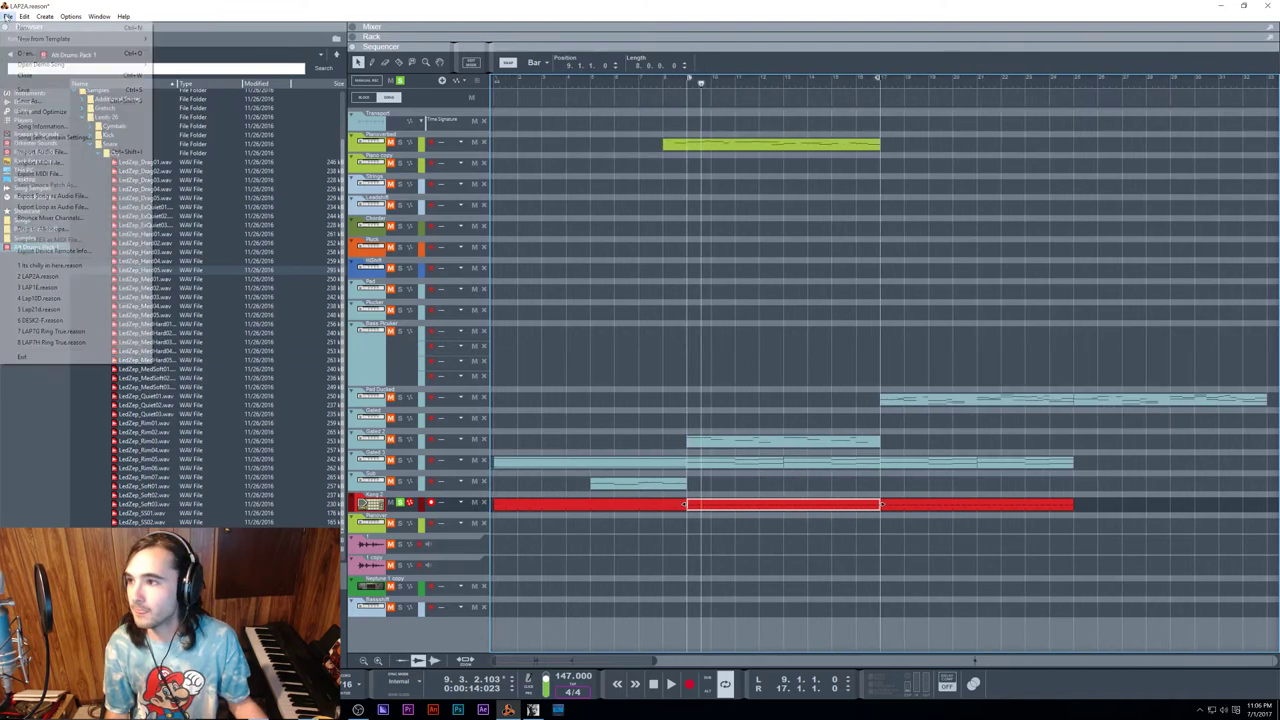
left_click(62, 101)
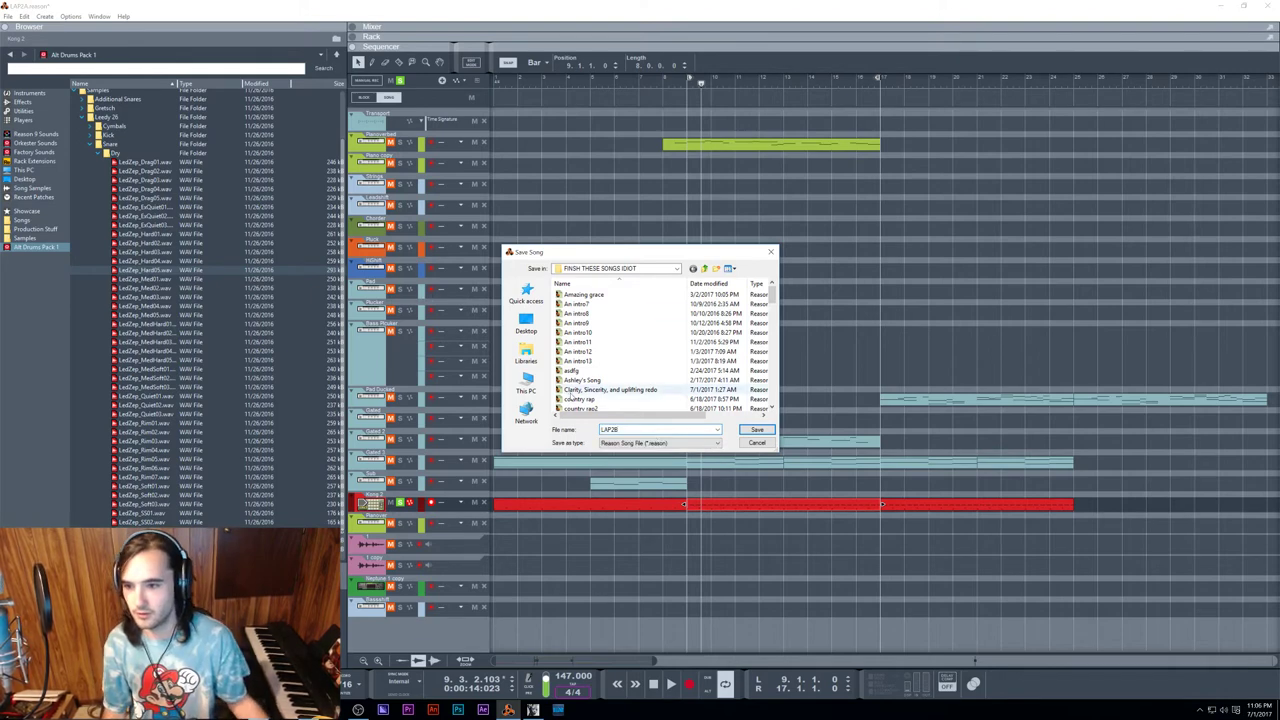
left_click(629, 371)
scroll(640, 355, "down", 15)
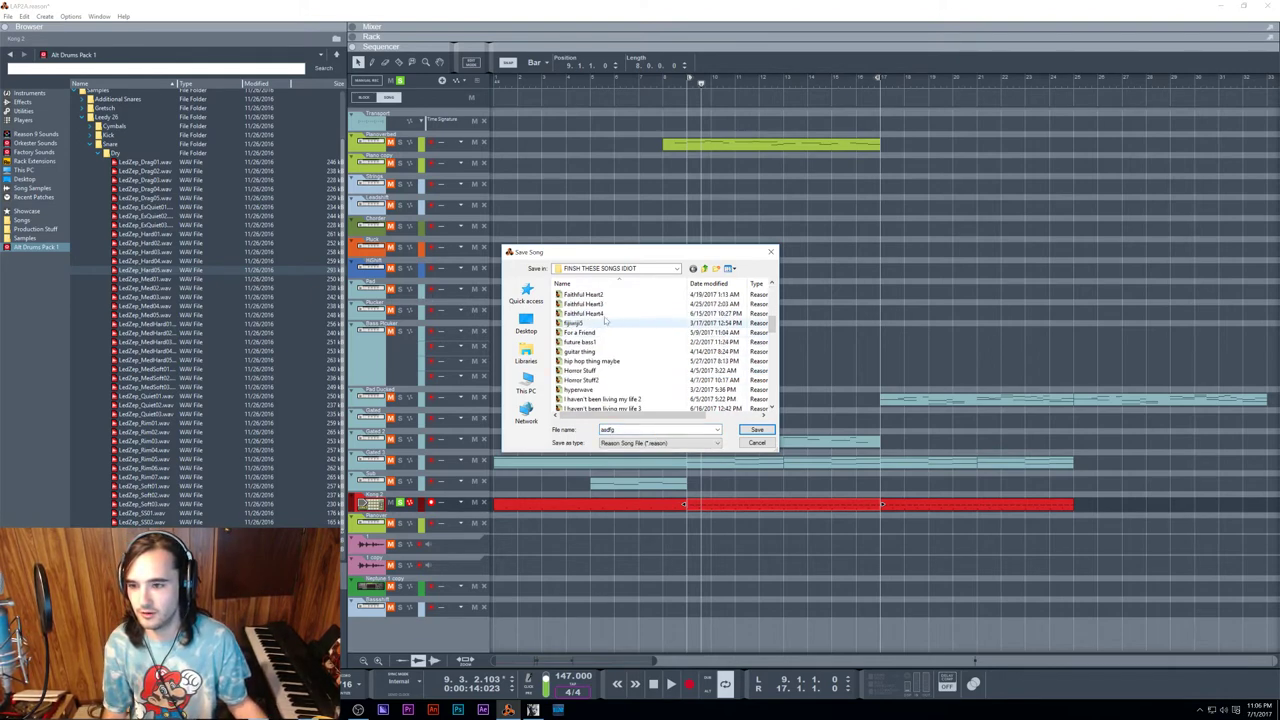
scroll(651, 357, "up", 8)
scroll(651, 357, "down", 8)
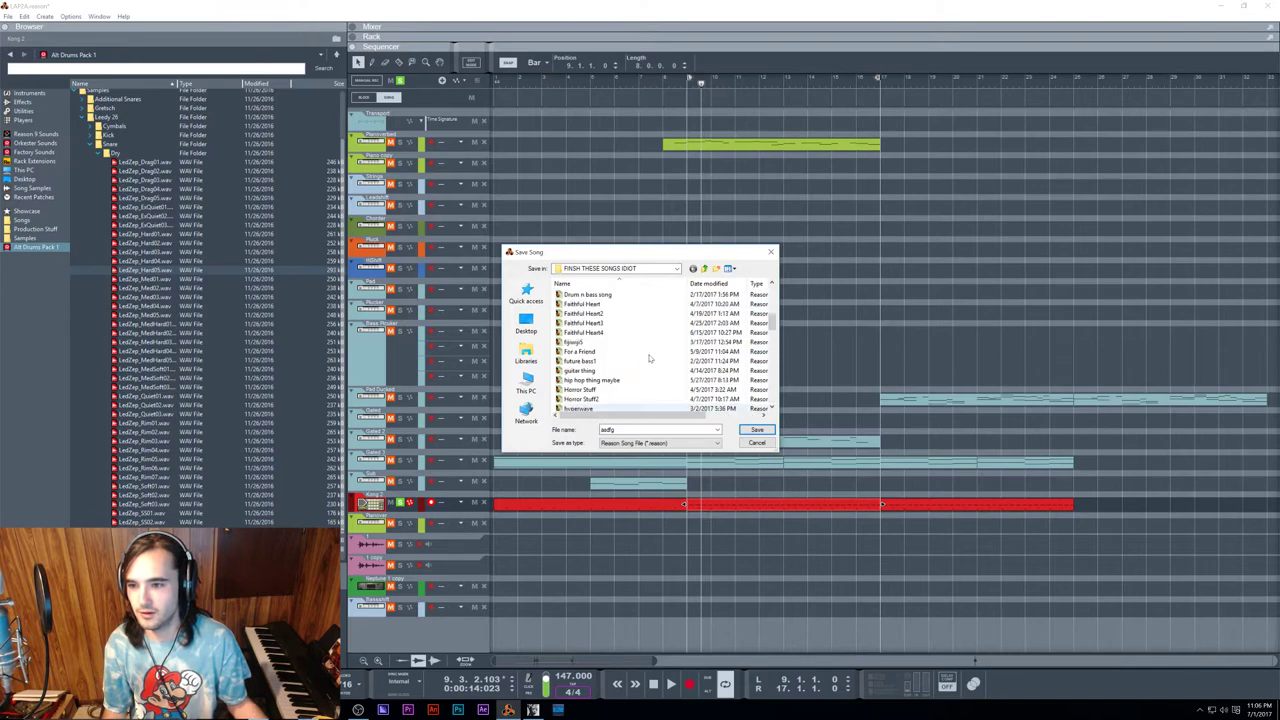
right_click(579, 409)
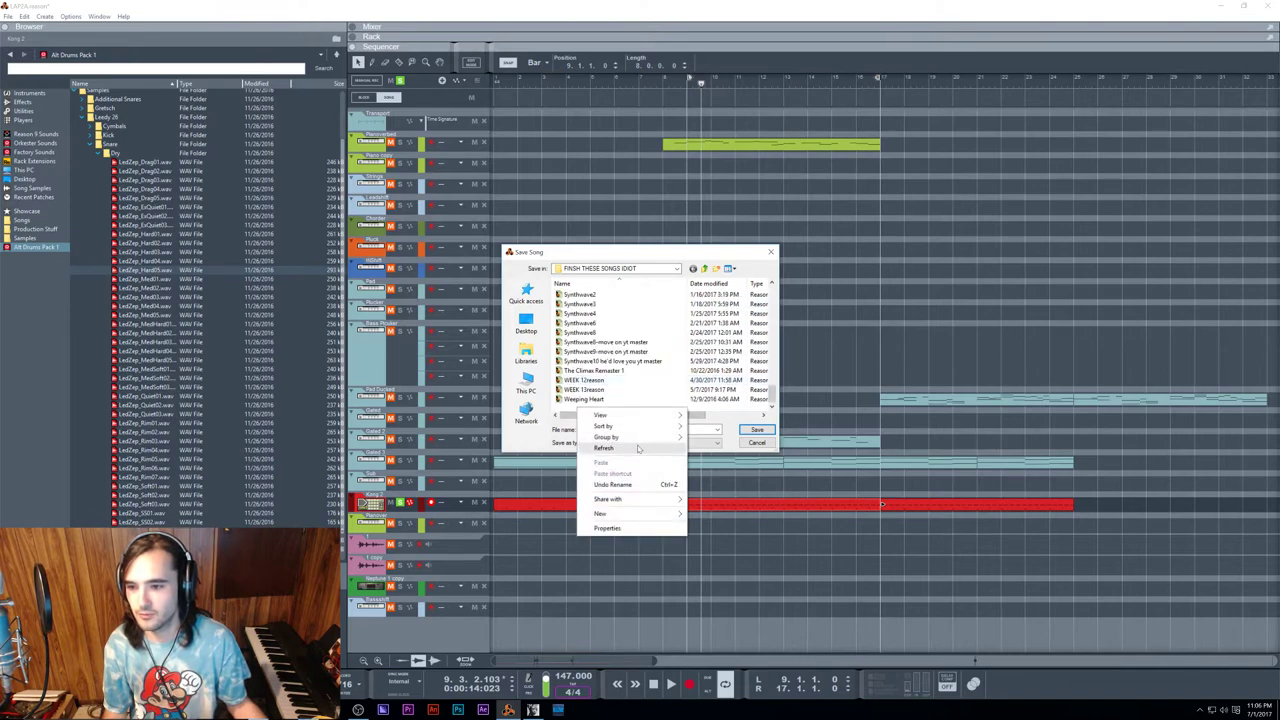
mouse_move(612, 513)
left_click(754, 514)
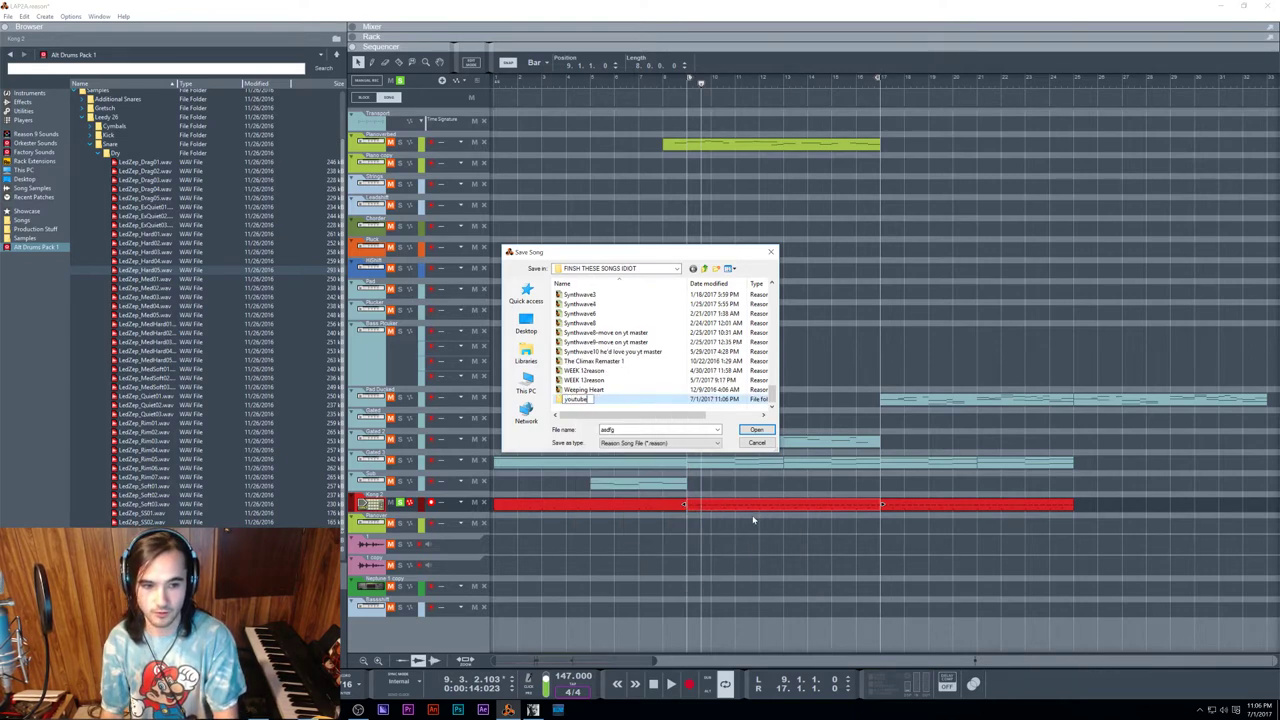
type("youtube vids")
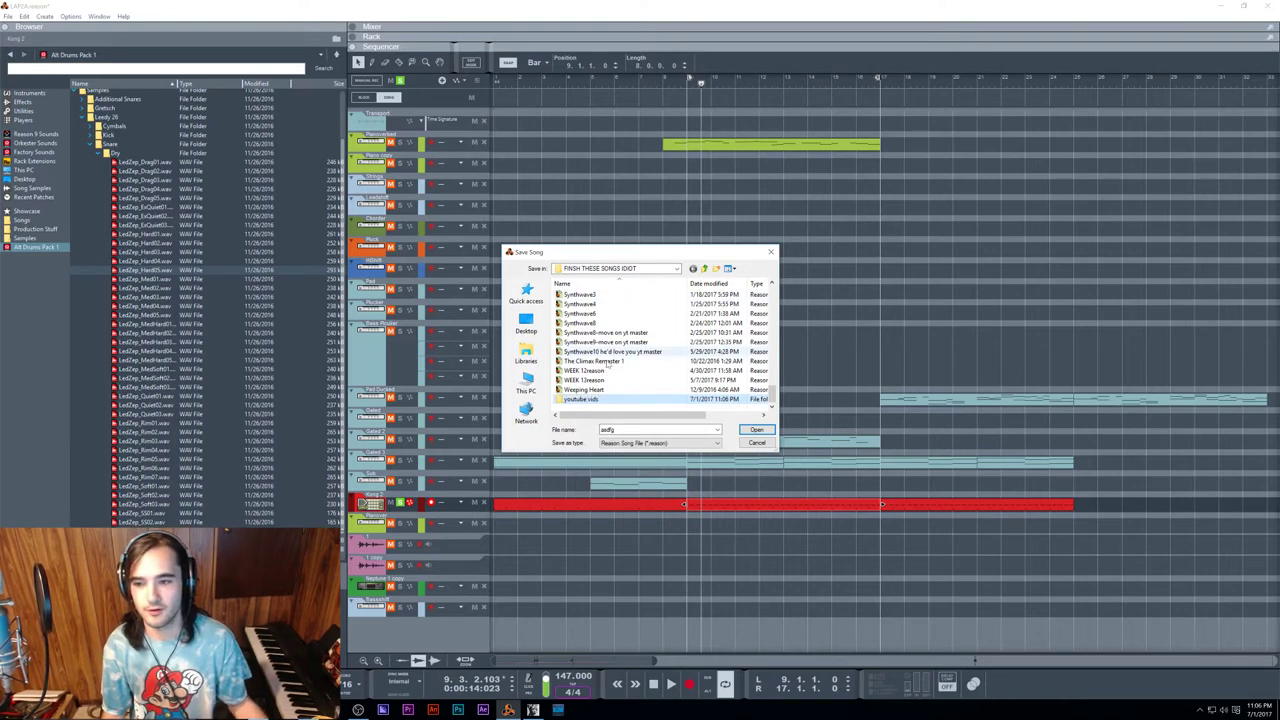
double_click(593, 400)
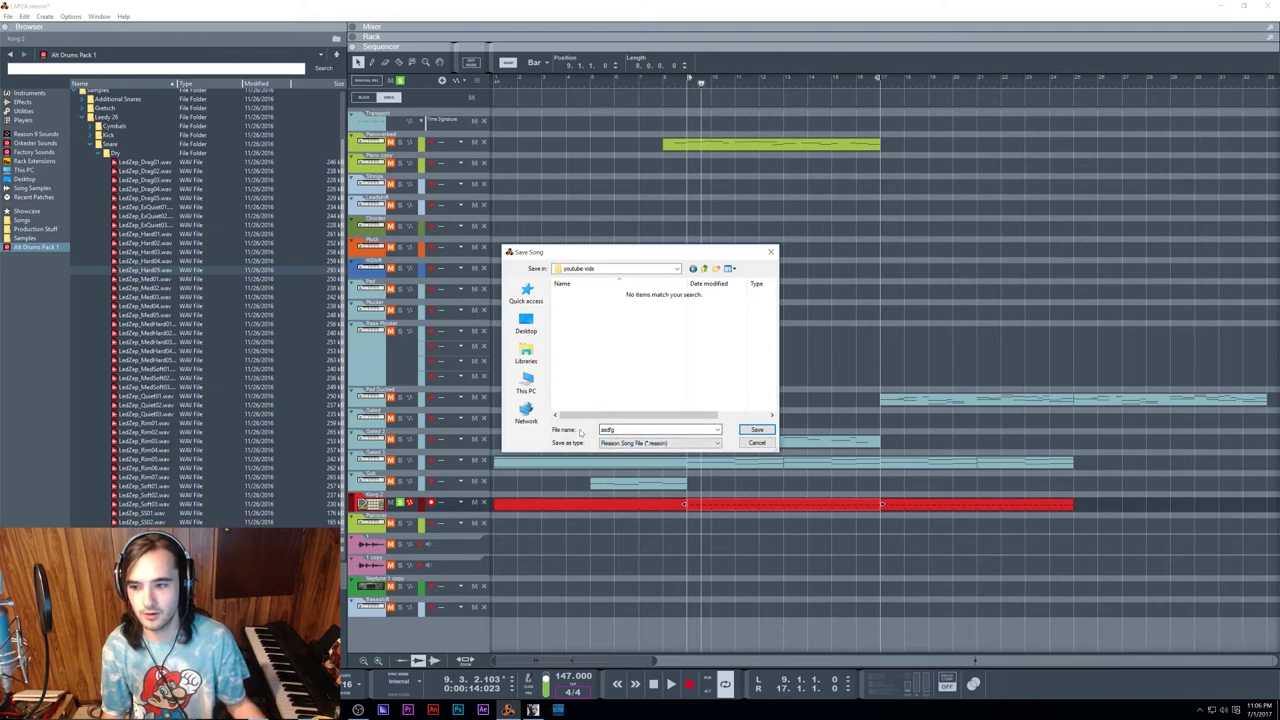
Step: Save the song as LAPB in the youtube vids folder
type("LAP")
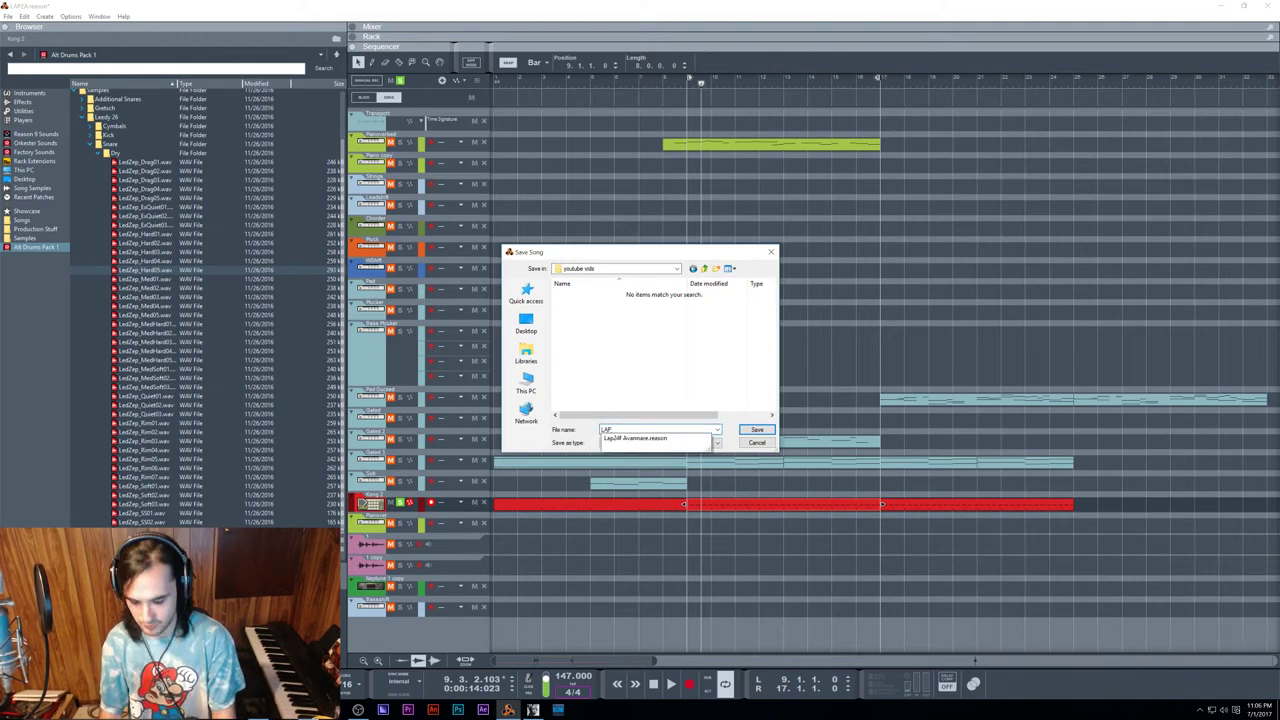
type("S")
key("Return")
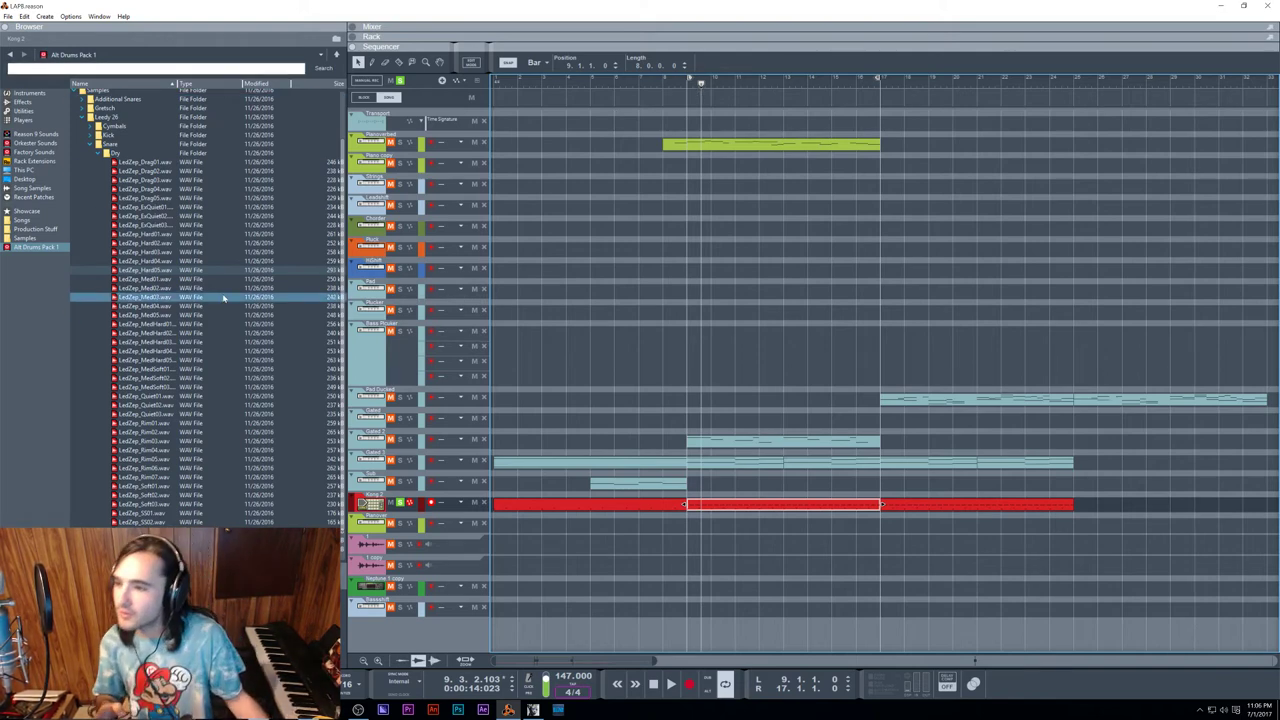
Step: Save the song again under the name LAP2B in the youtube vids folder
left_click(8, 16)
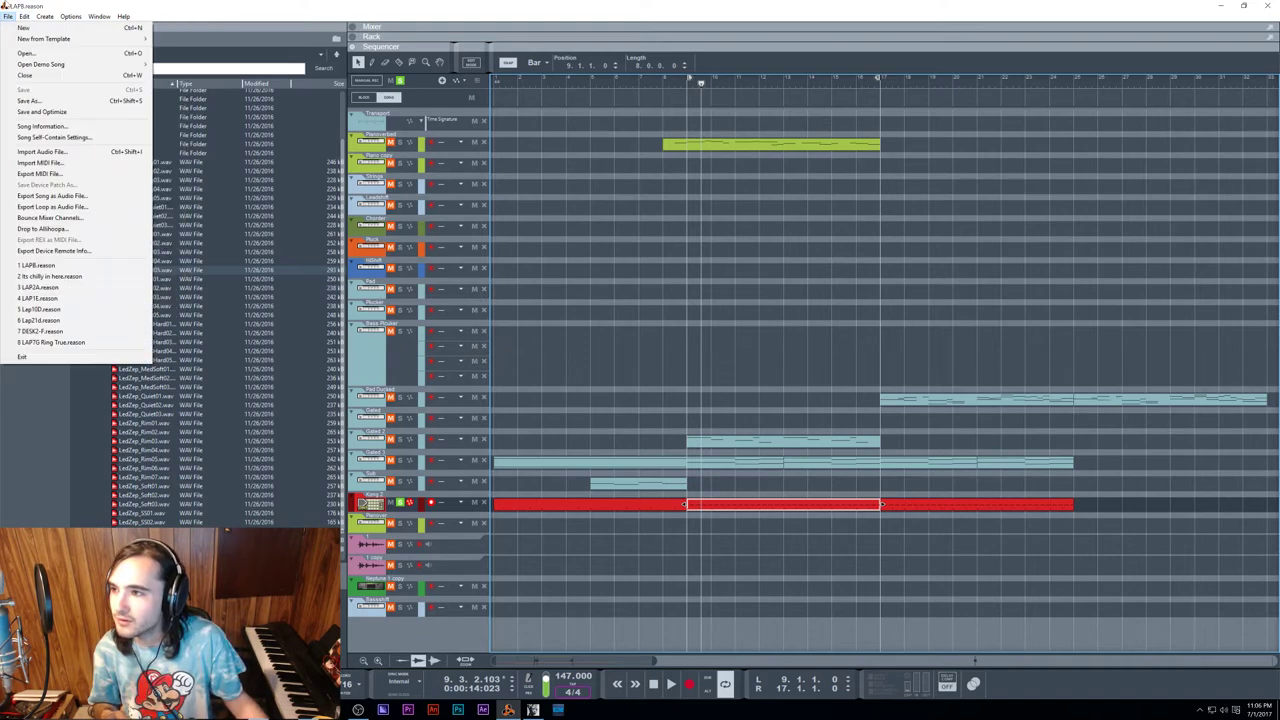
left_click(30, 100)
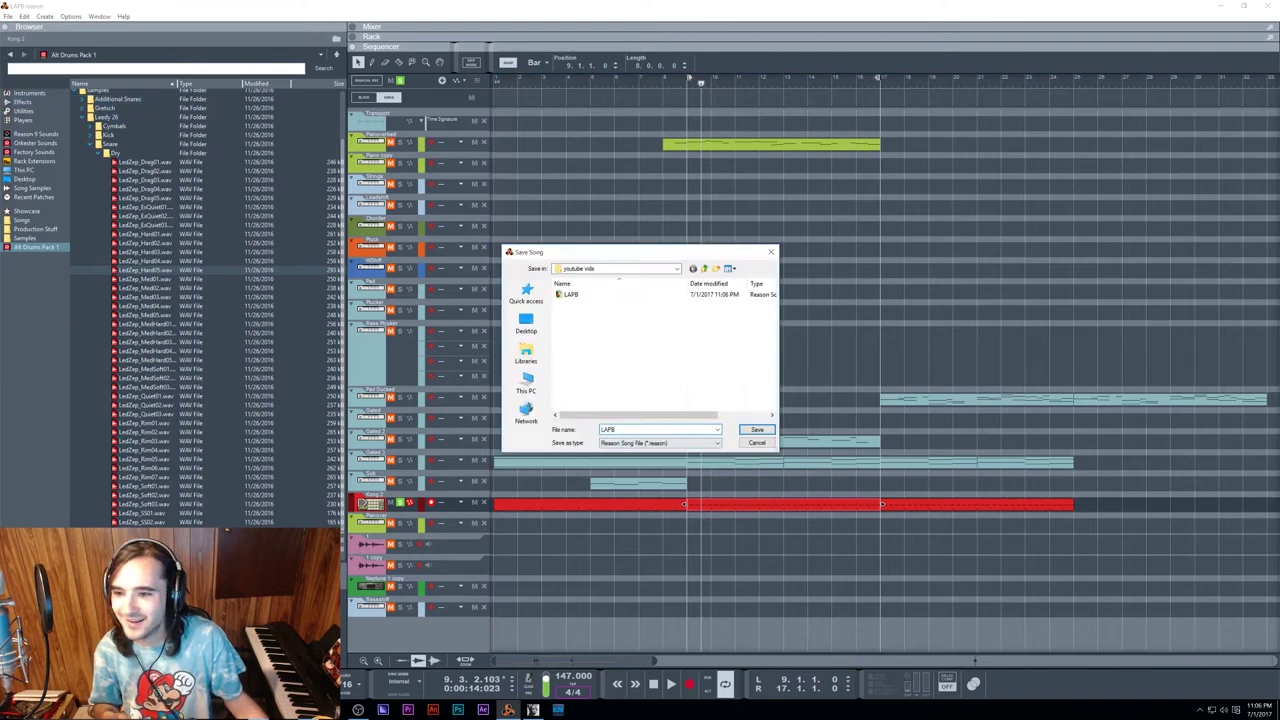
type("LAP2B")
key("Return")
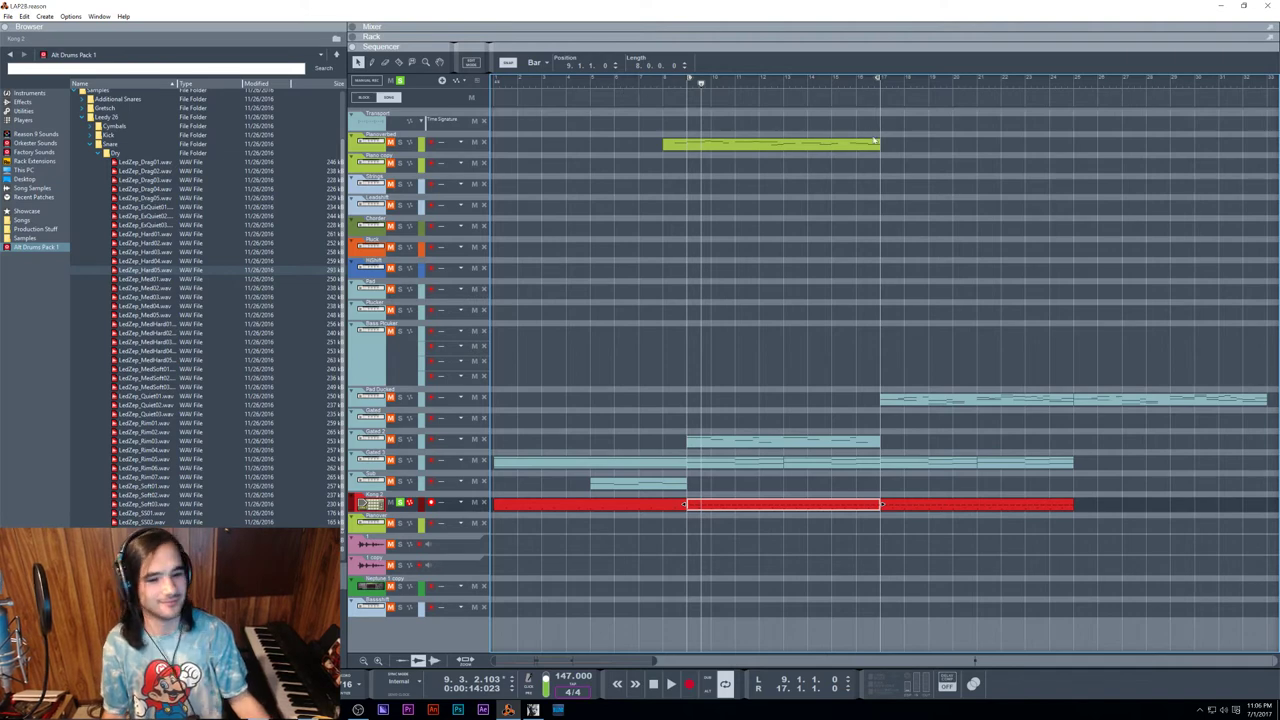
Step: Play the soloed drum loop briefly and bring up the song file commands
key("space")
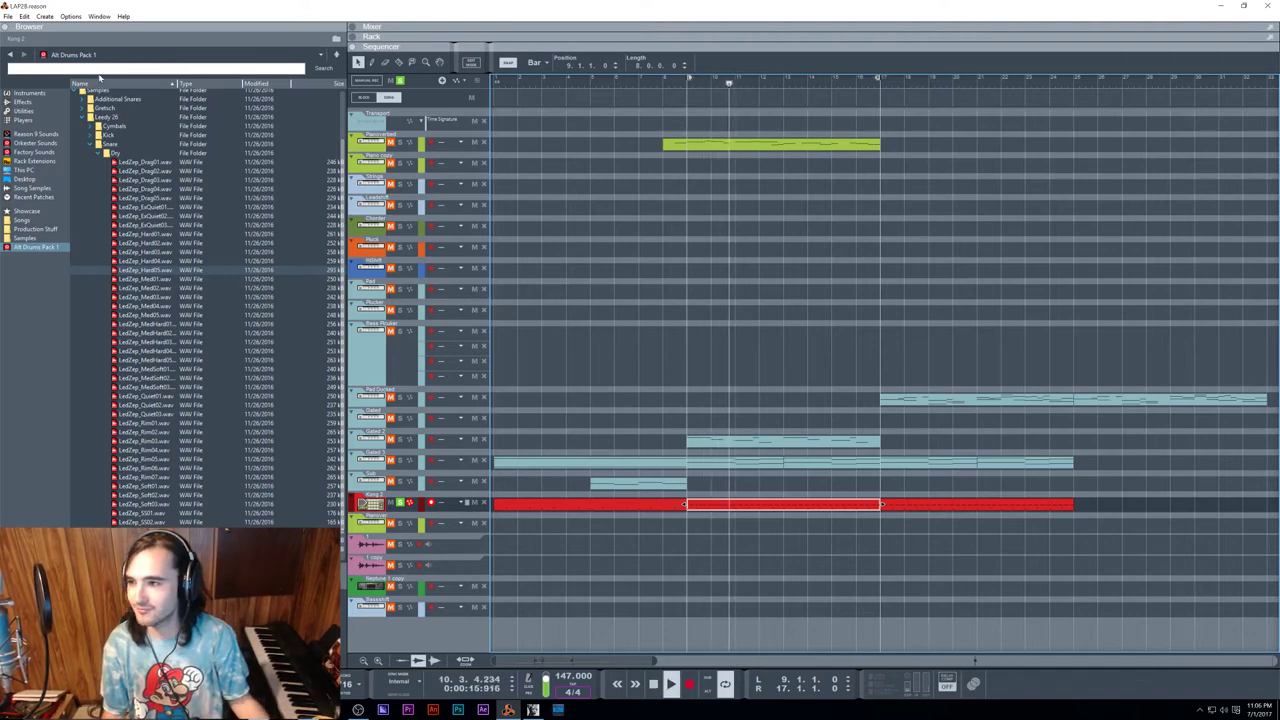
left_click(8, 16)
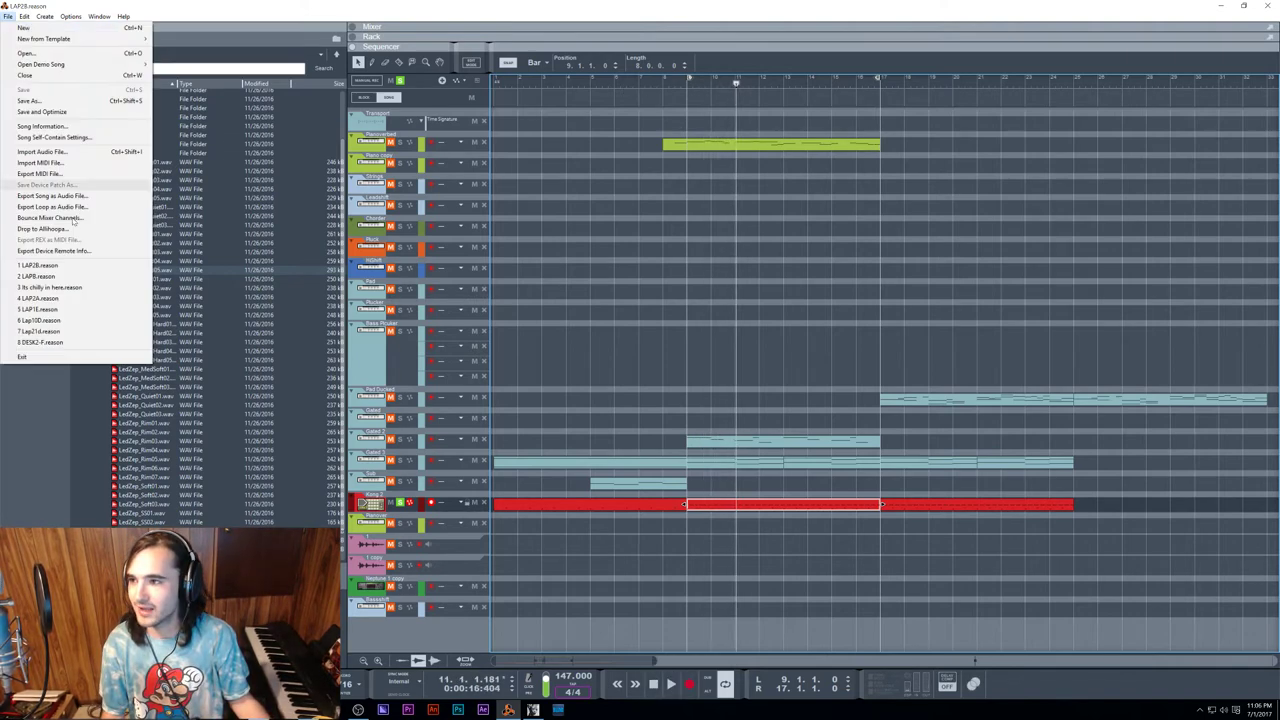
Step: Open the song LAP2A.reason and solo its Kong drum track
left_click(62, 300)
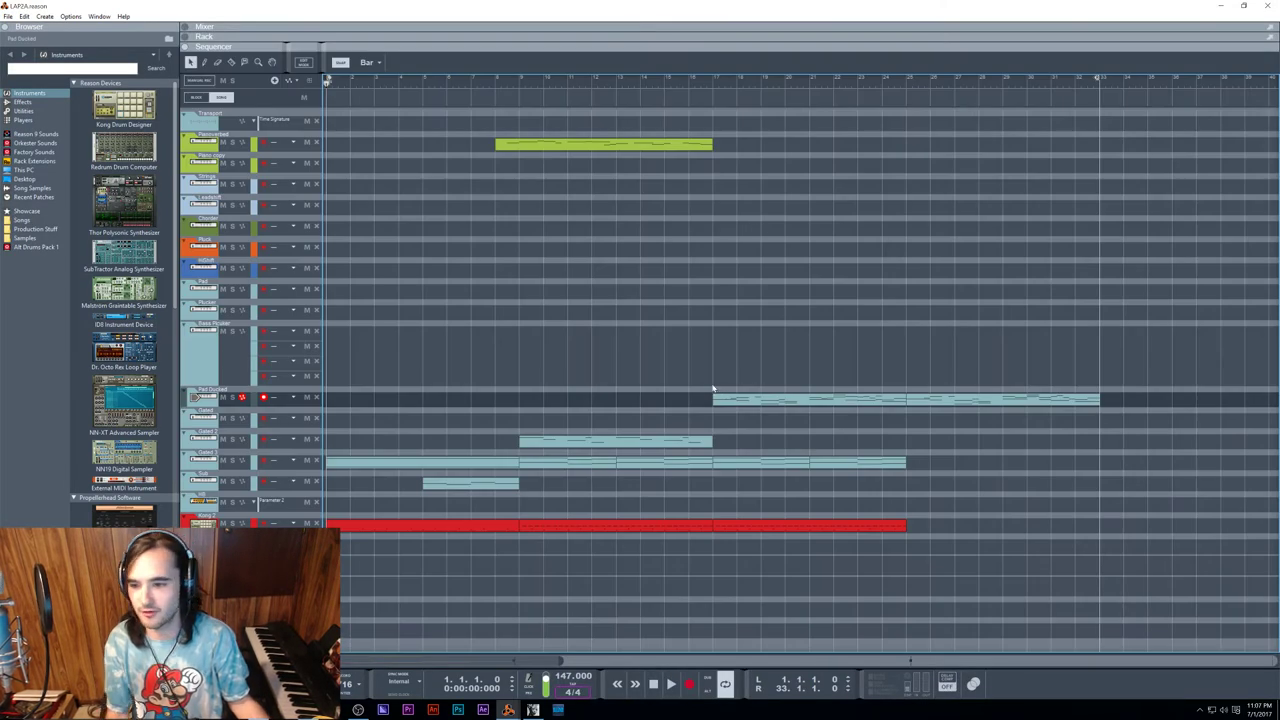
left_click(232, 524)
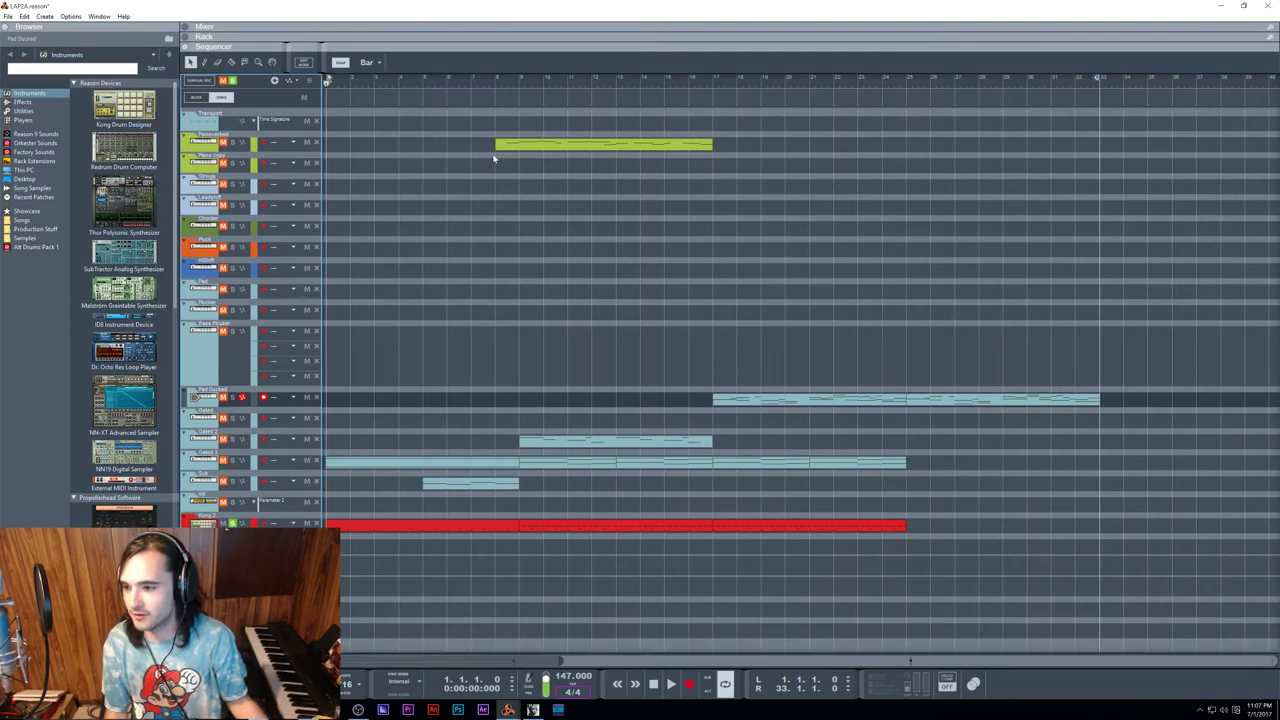
Step: Place the playback position at bar 8 and the right locator at bar 17, and play the passage
left_click(497, 82)
left_click(704, 88, "alt")
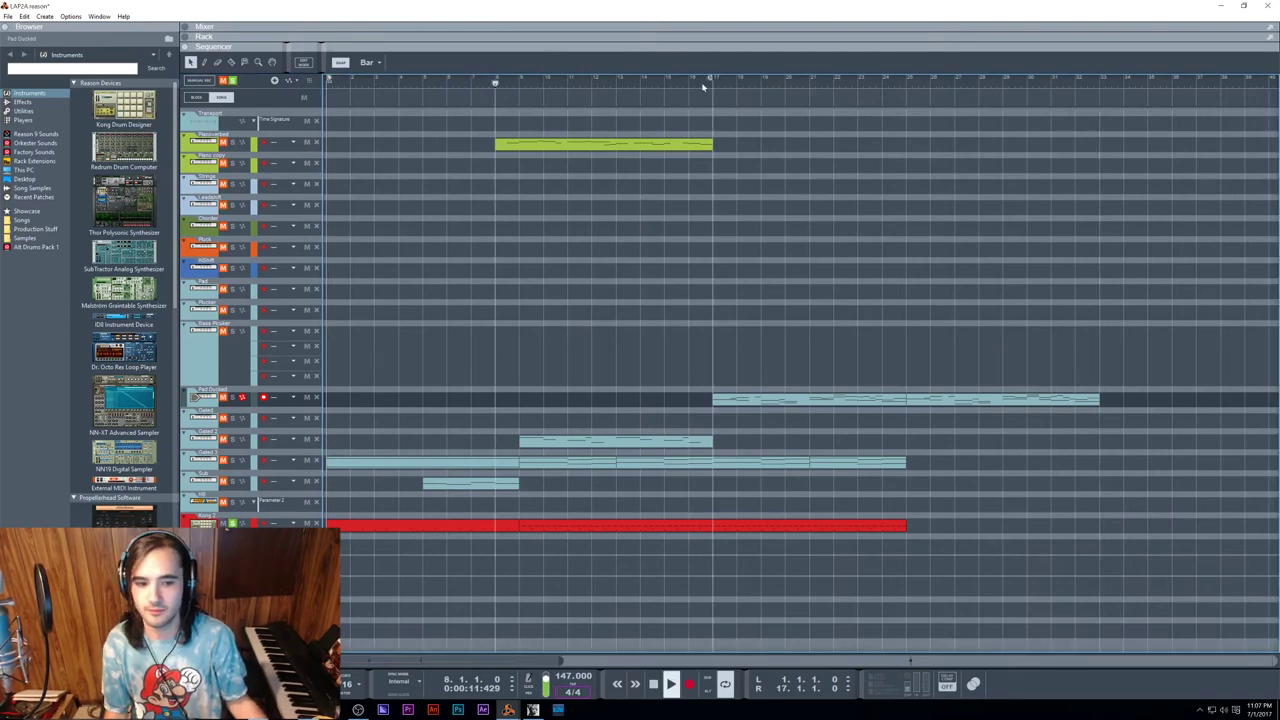
key("space")
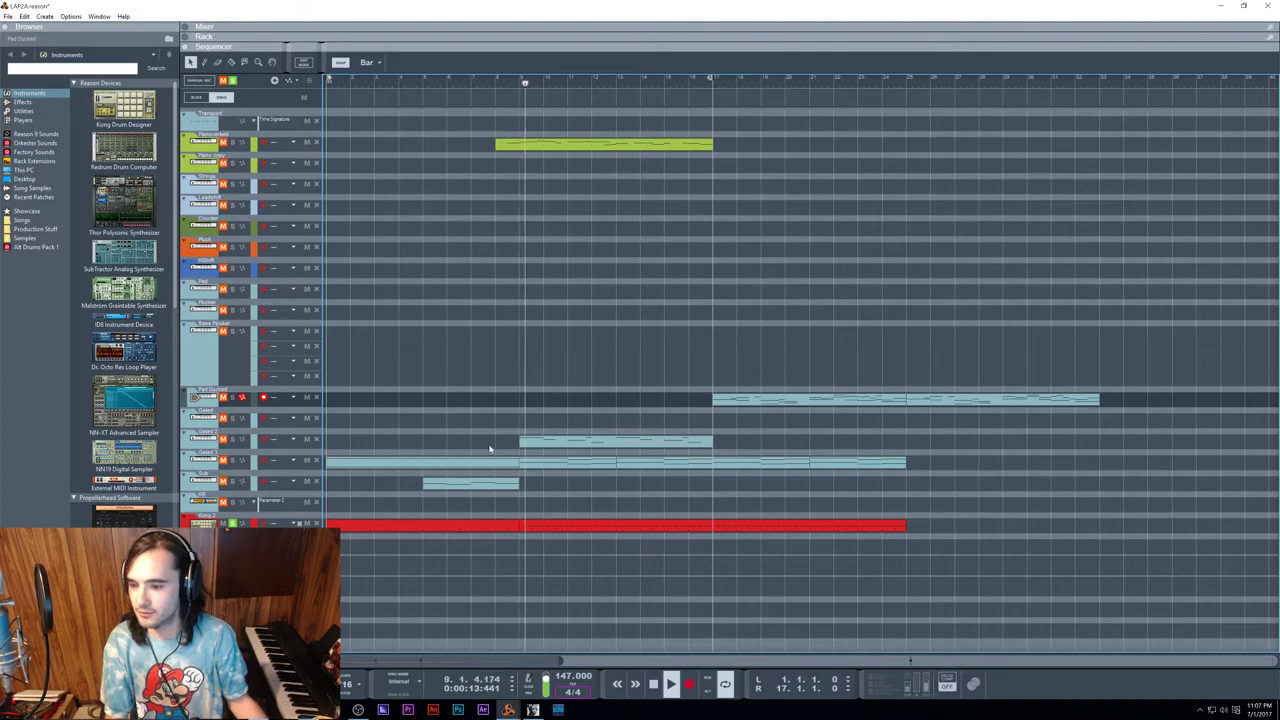
Step: Look through the rack during playback and unfold the Kong 1 Combinator to inspect its drum pads
key("F6")
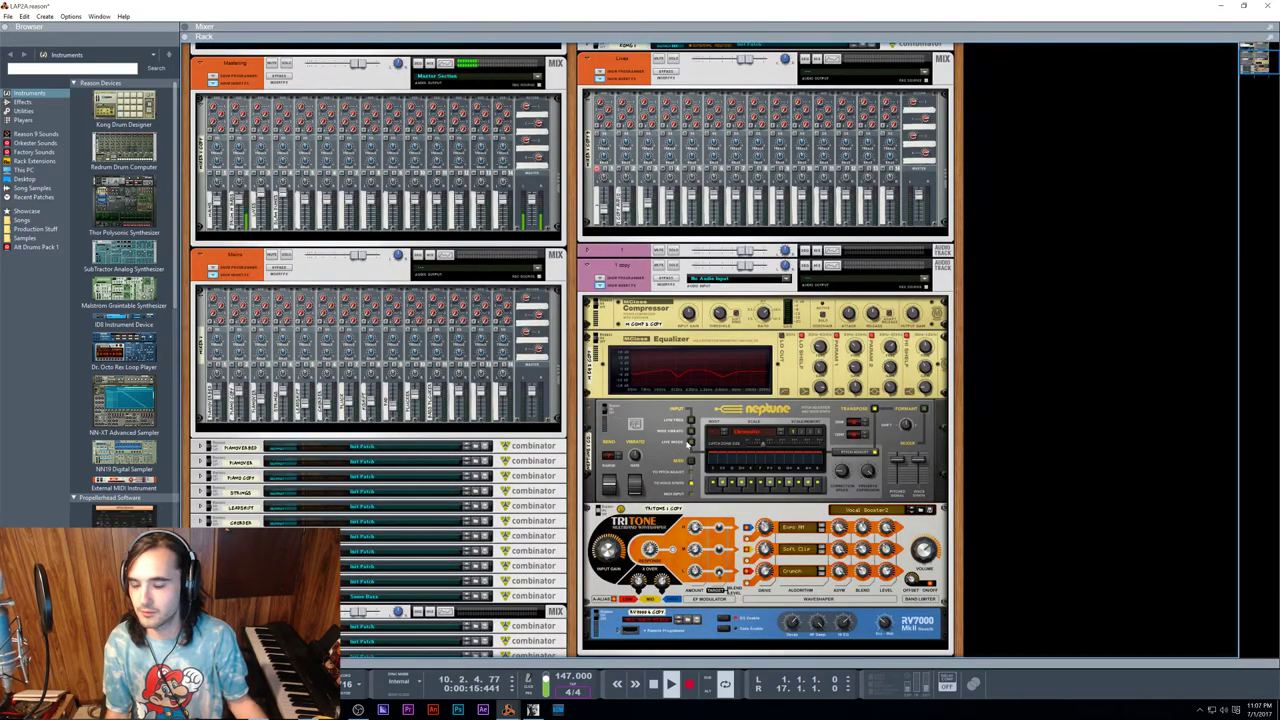
scroll(690, 439, "down", 2)
scroll(700, 420, "up", 6)
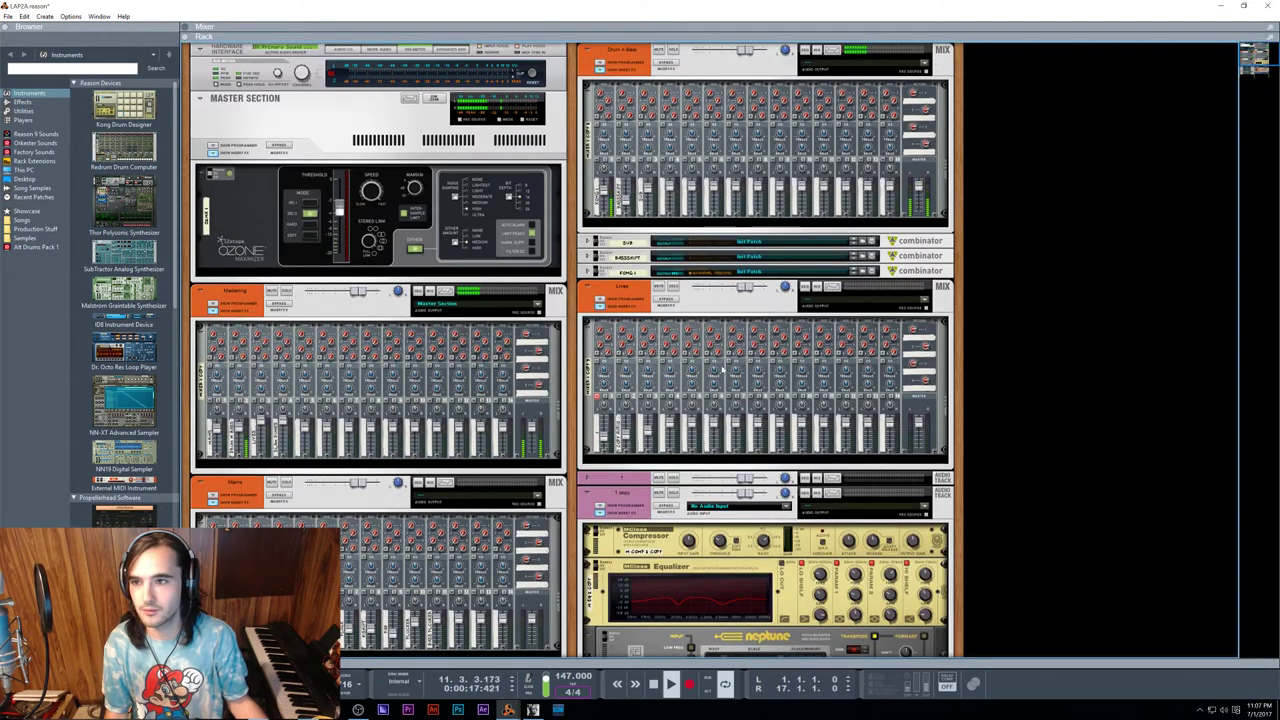
scroll(722, 368, "down", 3)
scroll(690, 320, "up", 3)
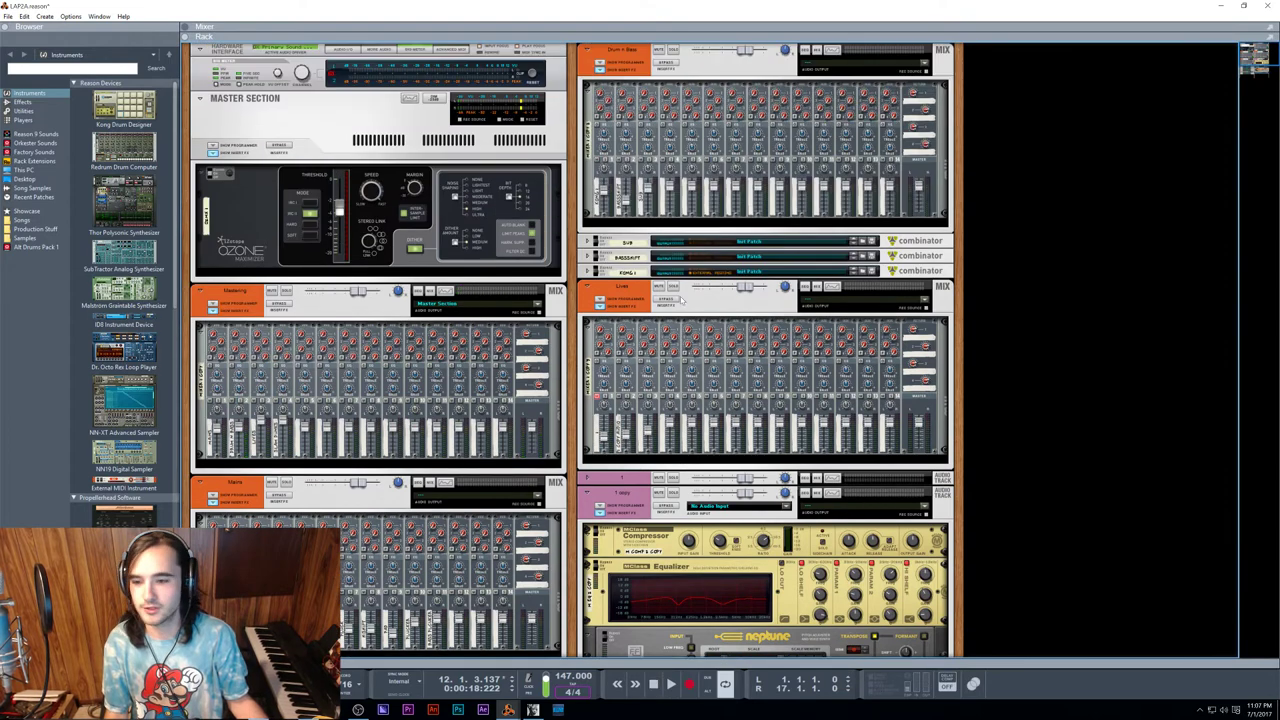
left_click(594, 271)
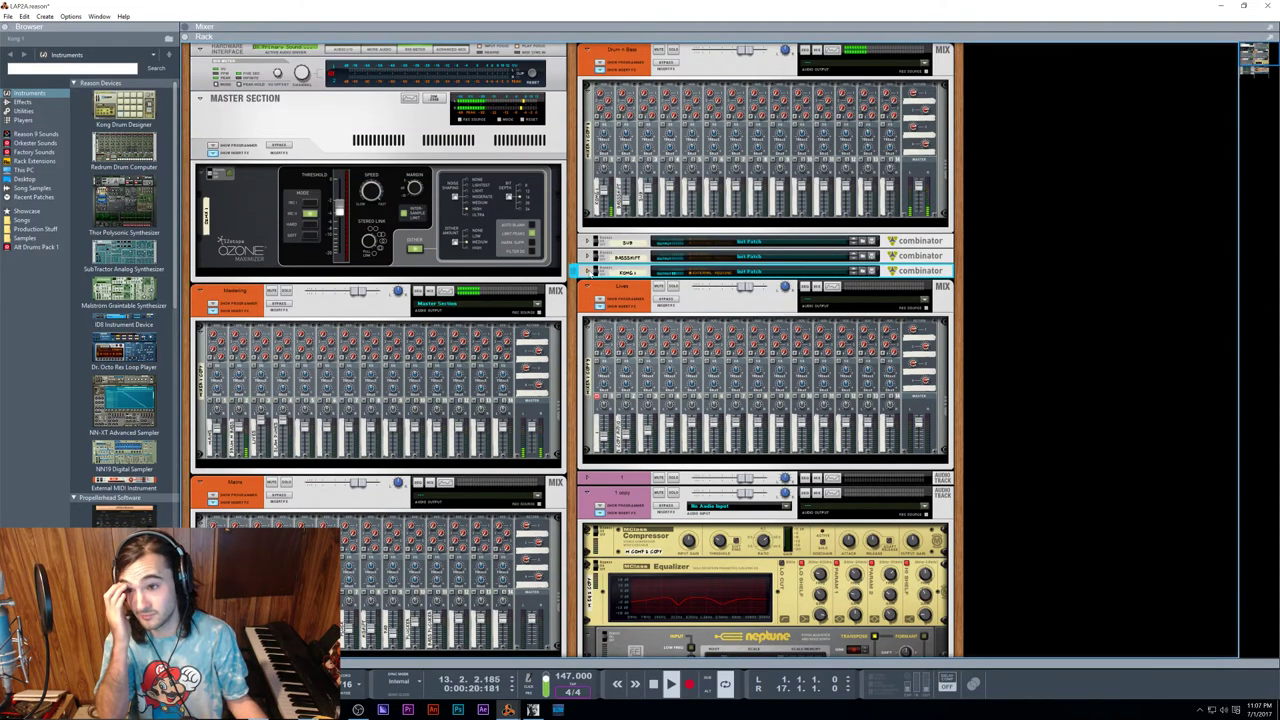
left_click(588, 272)
scroll(657, 335, "down", 5)
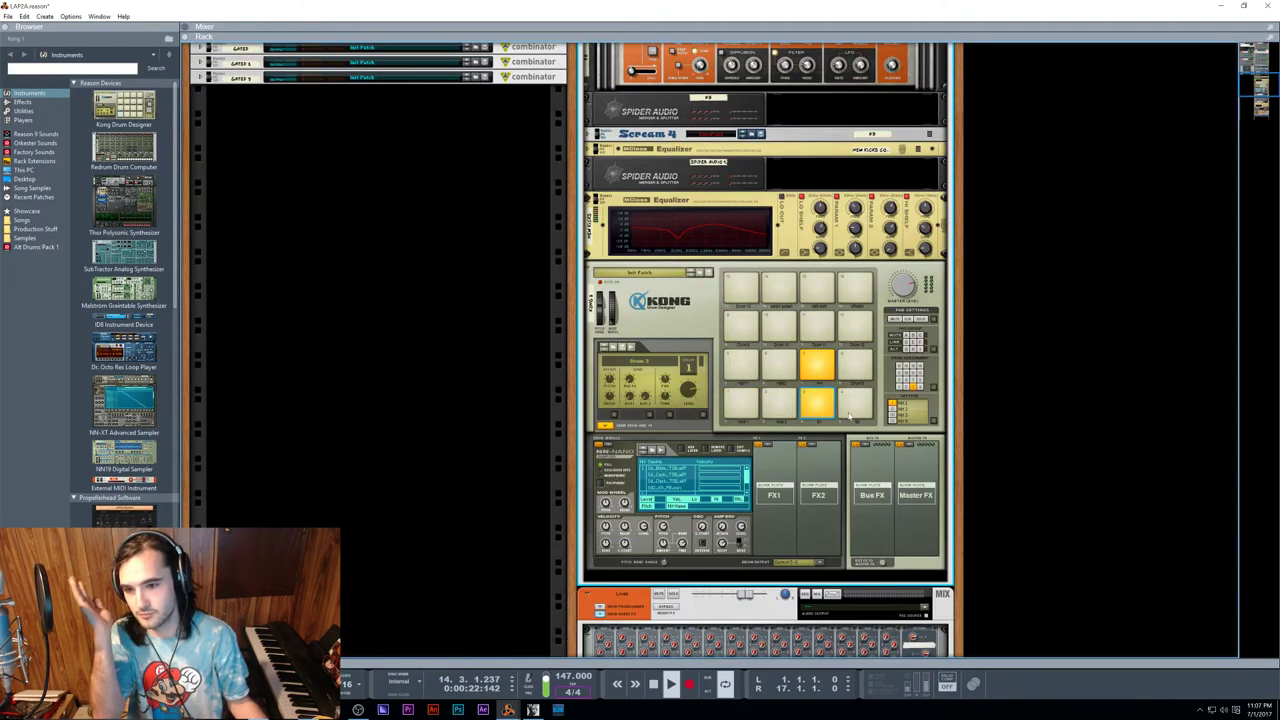
Step: Close LAP2A without saving its changes and play the Kong drums from bar 9 in LAP2B's rack
left_click(1263, 6)
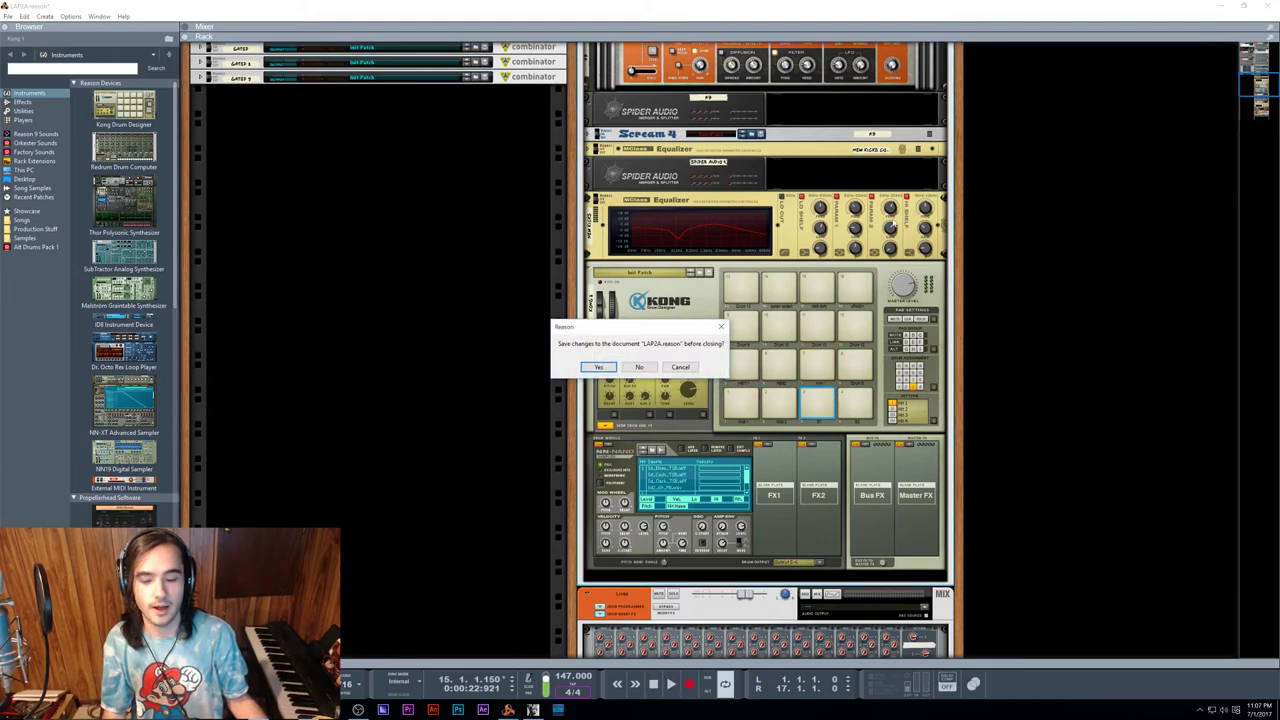
left_click(639, 367)
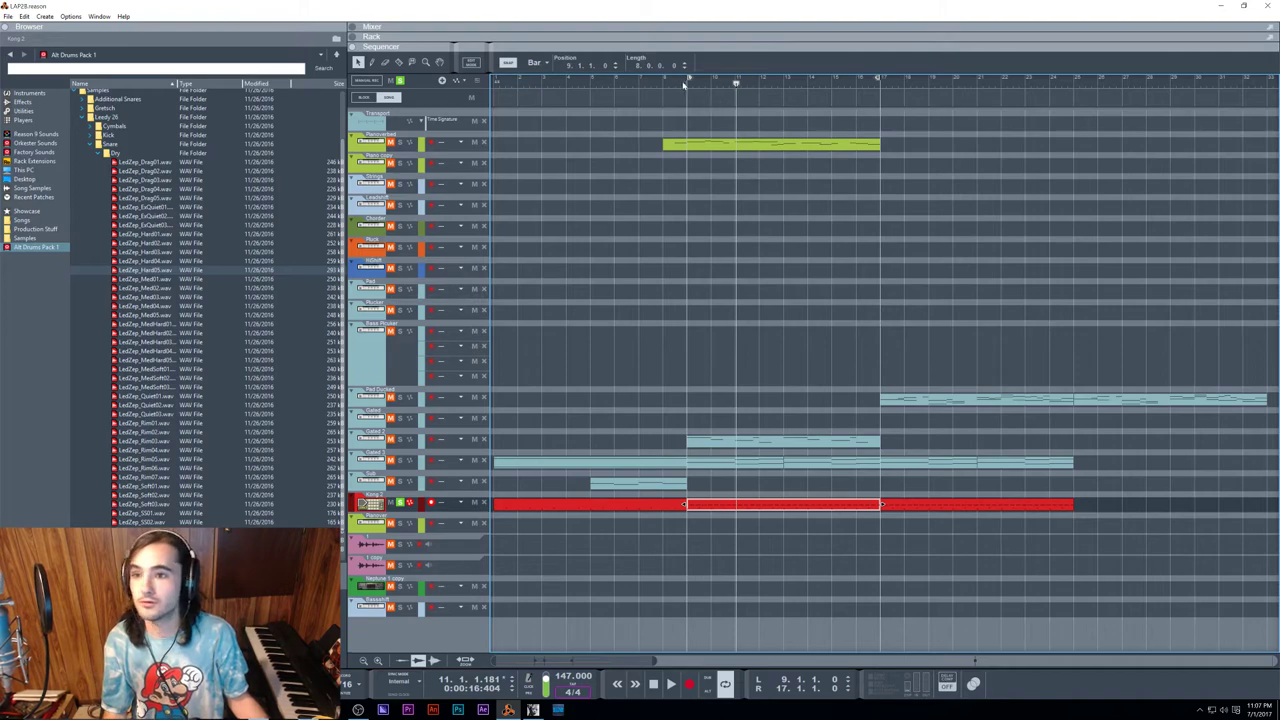
key("F6")
key("Tab")
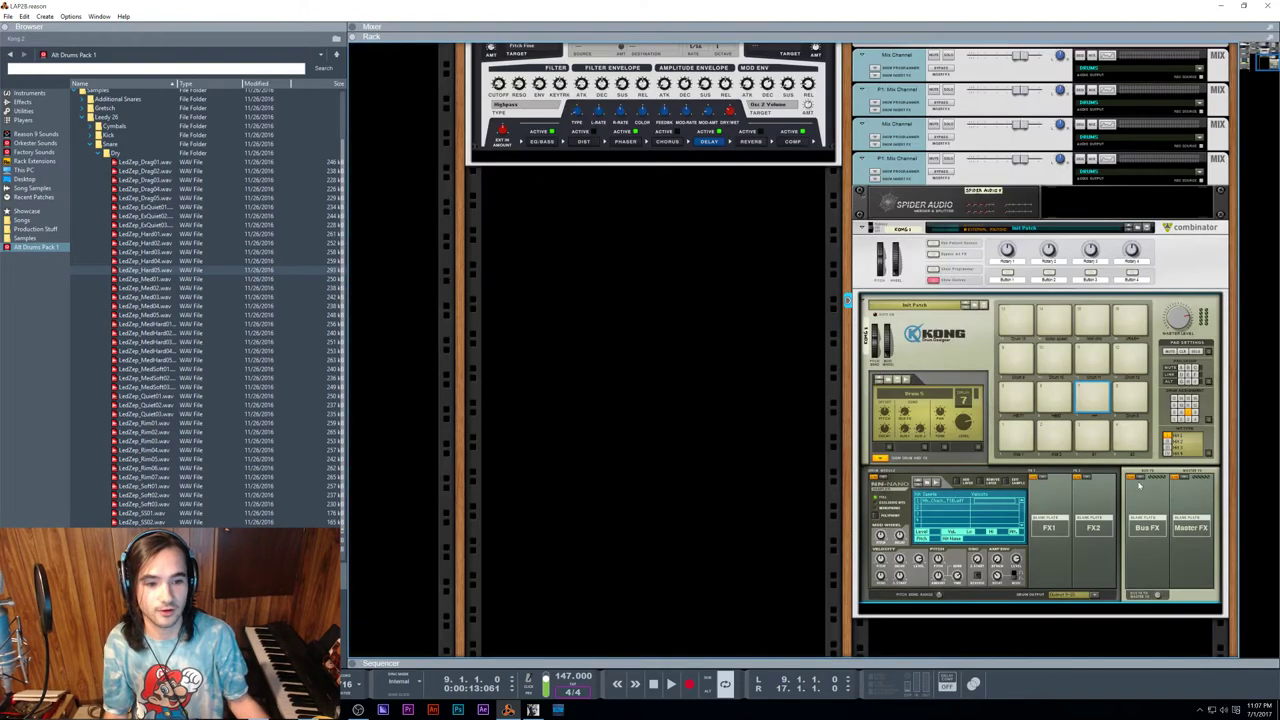
key("space")
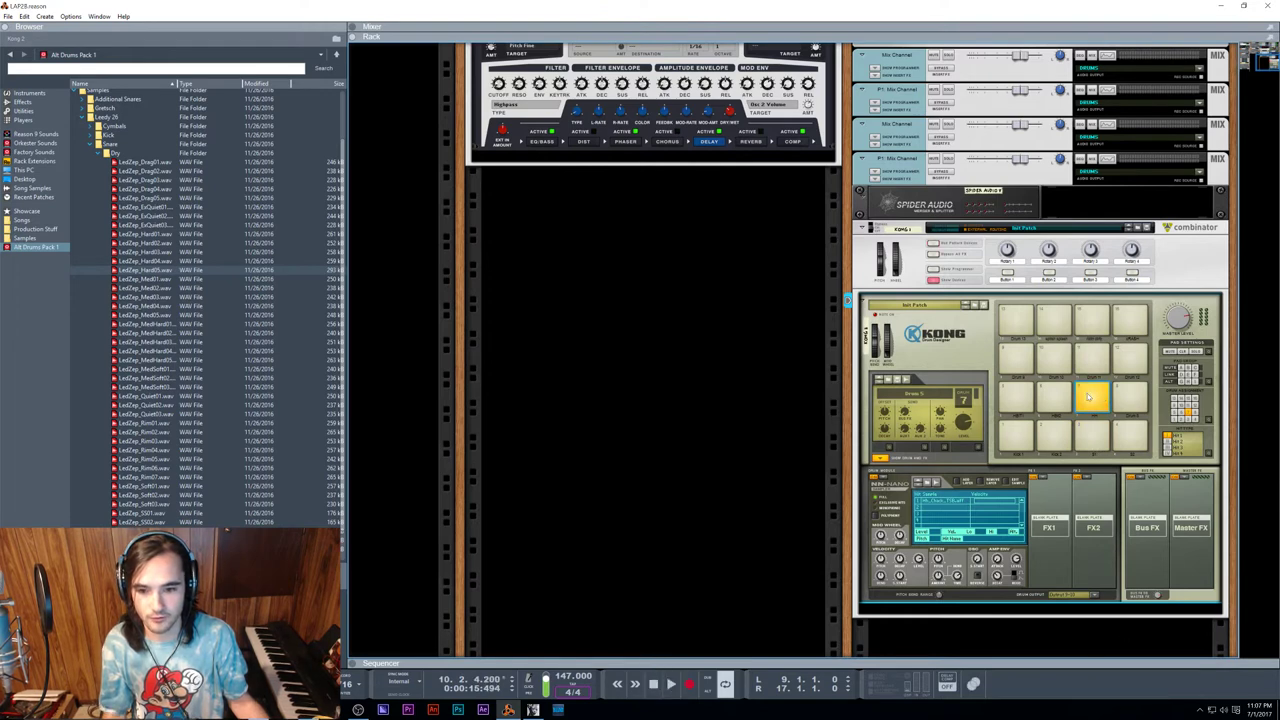
Step: Set the drum output of Kong pad 7 to Output 7-8 and check the output choices for pad 8
left_click(1085, 596)
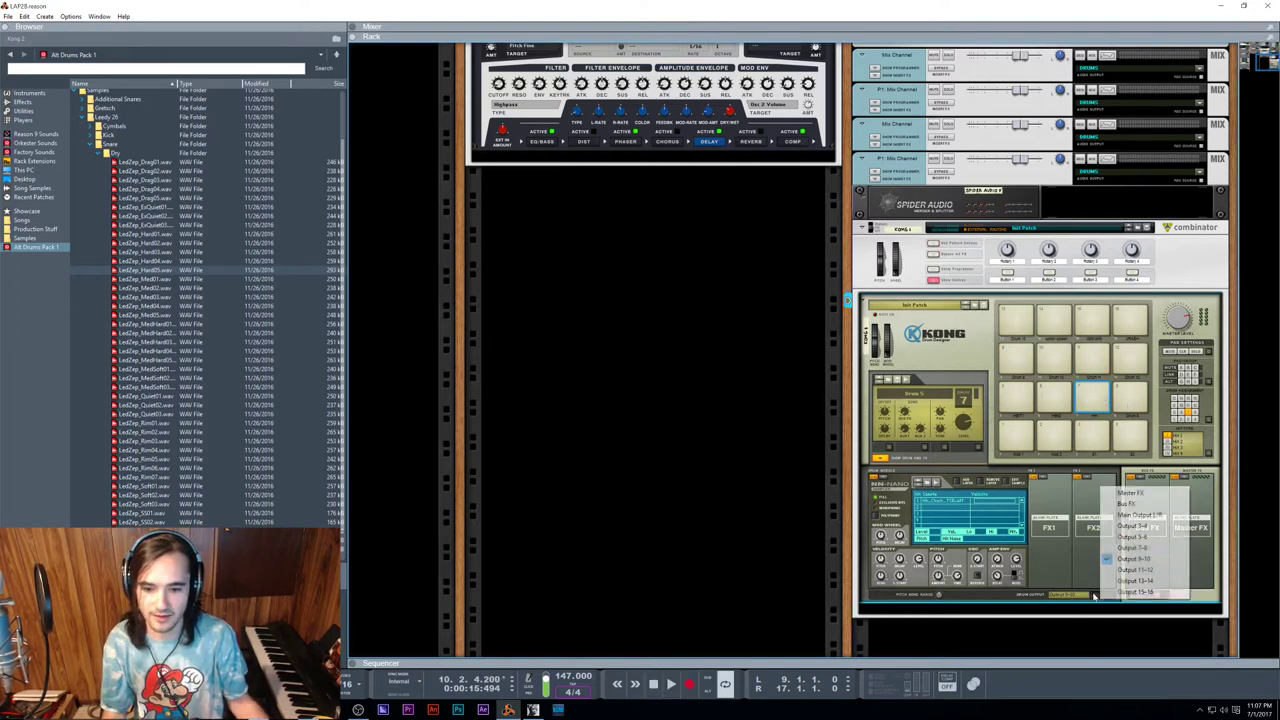
left_click(1143, 548)
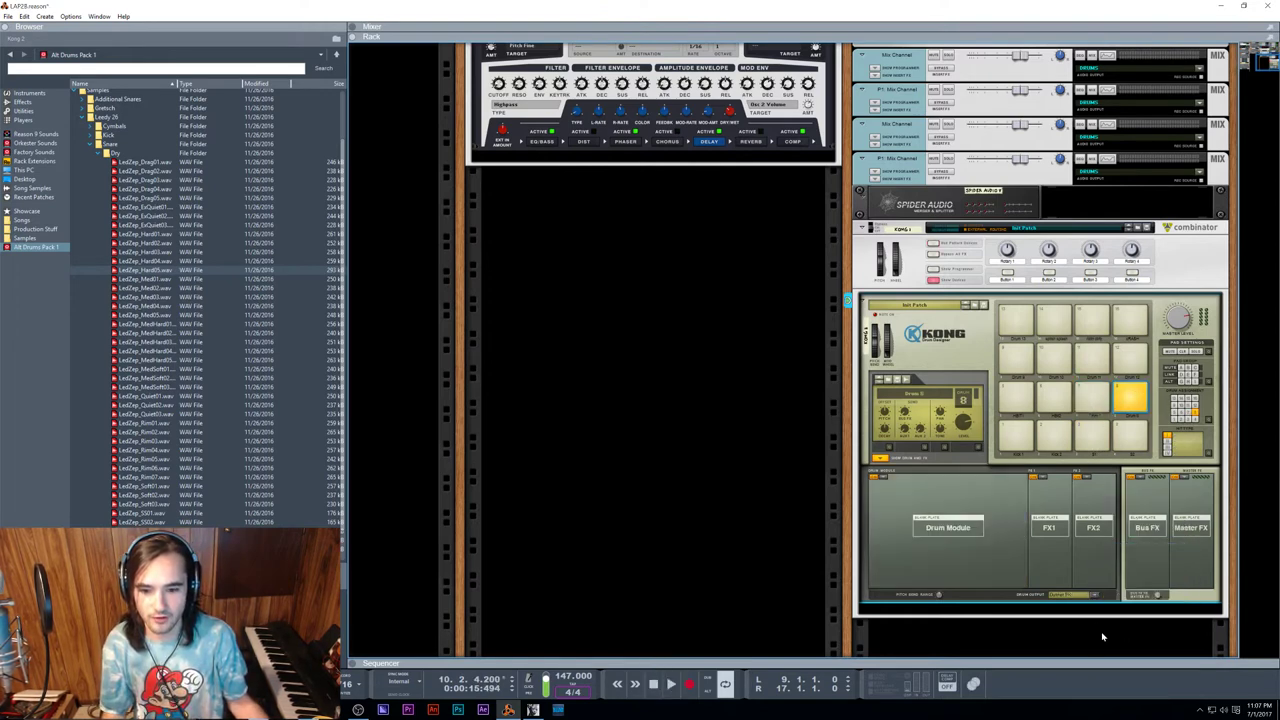
left_click(1097, 597)
left_click(1140, 543)
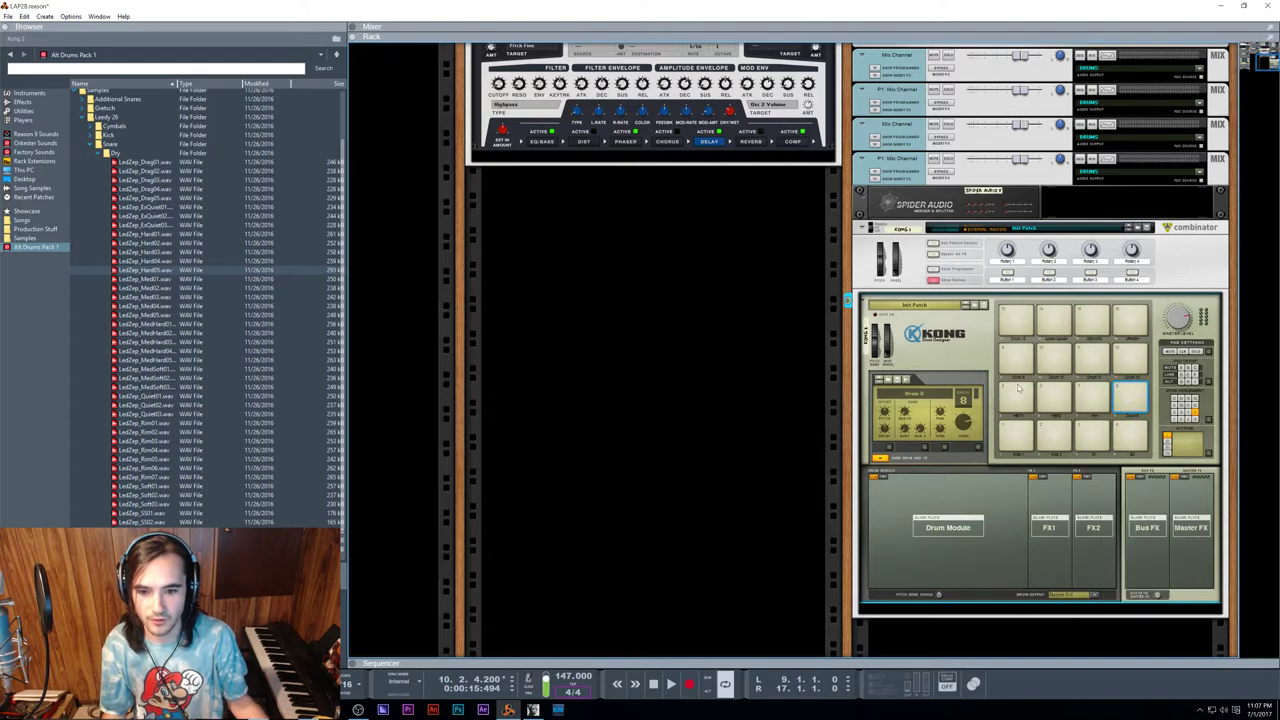
Step: Review the drum mix channels in the rack and audition Kong pads, including pad 5
scroll(1165, 427, "up", 10)
scroll(1165, 427, "down", 7)
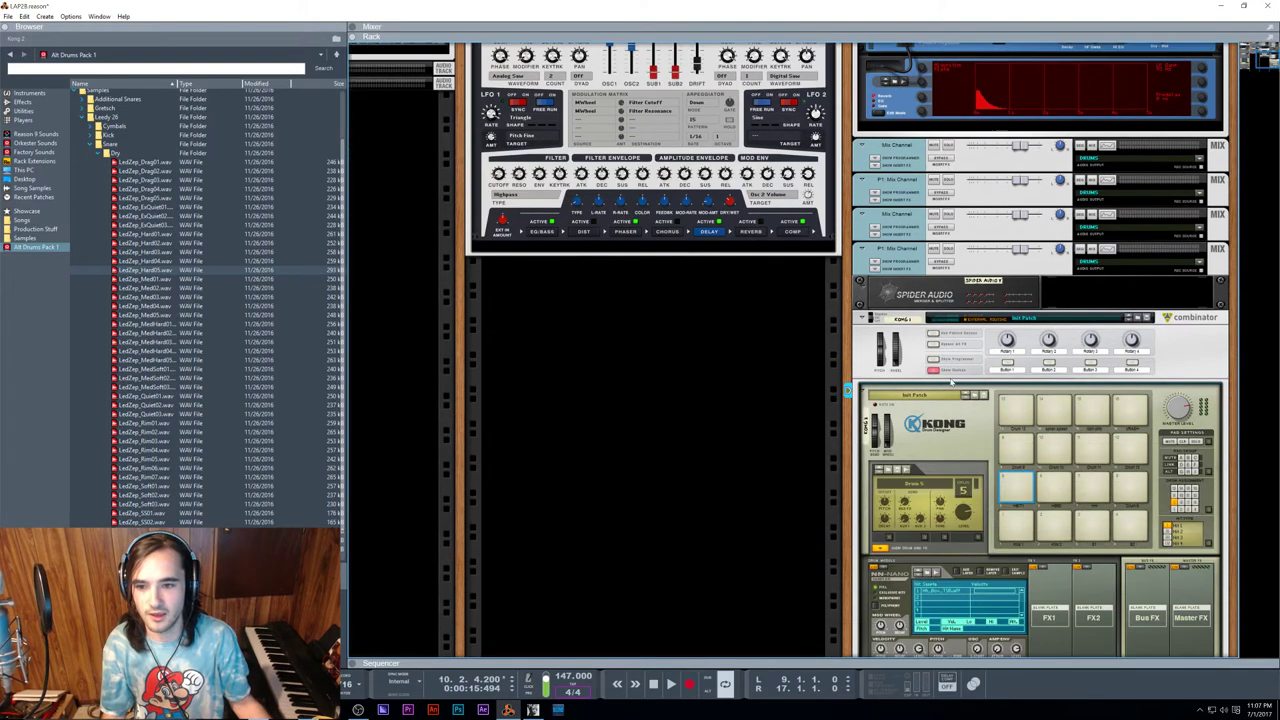
left_click(1012, 410)
scroll(1018, 435, "down", 1)
left_click(1128, 358)
left_click(1134, 322)
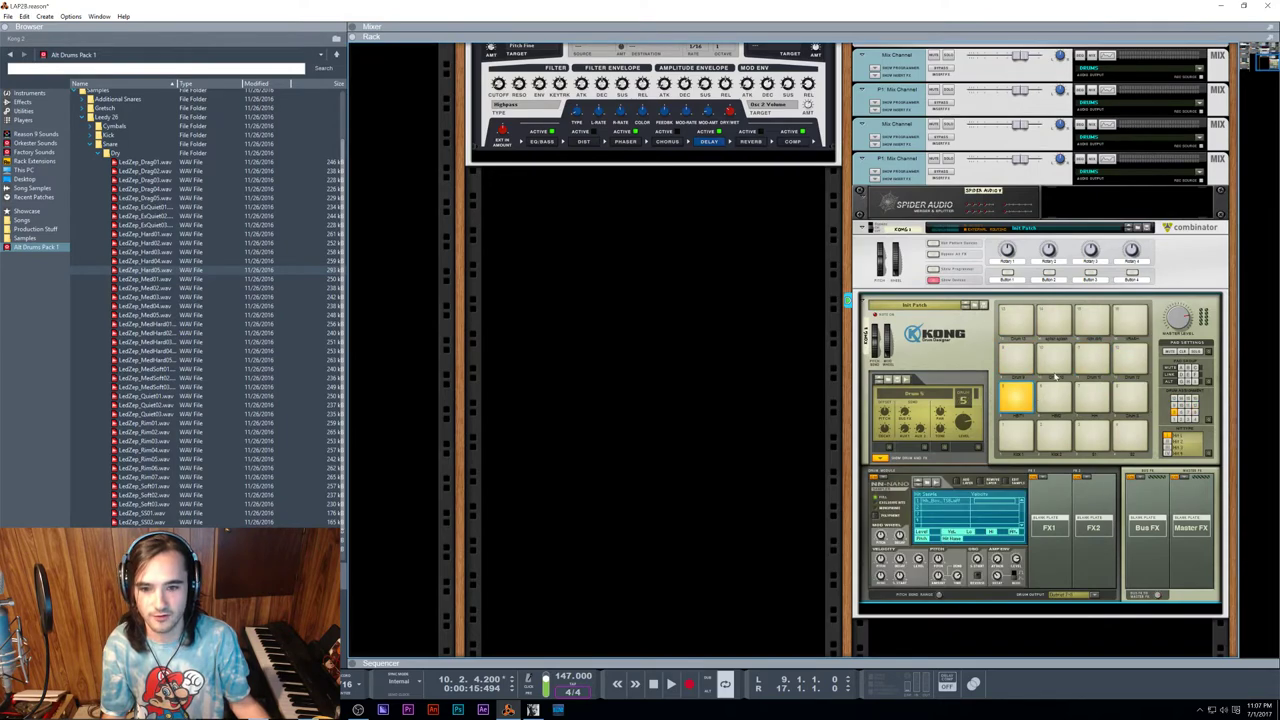
Step: Cable Kong's separate output to the mix channel for these drums on the back of the rack
key("Tab")
left_click_drag(1170, 355, 975, 257)
scroll(1050, 160, "up", 5)
key("Tab")
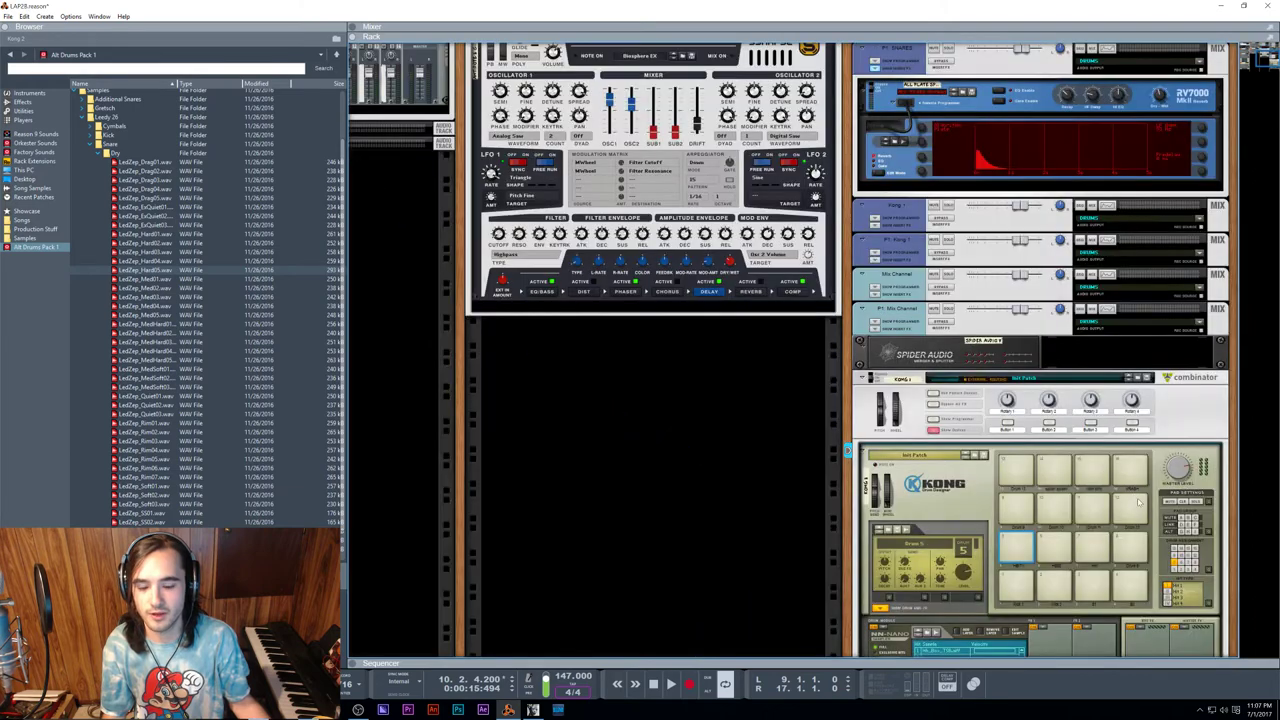
Step: Audition Kong pads 6 and 7 through the newly routed Kong 1 mix channel
scroll(1067, 397, "down", 2)
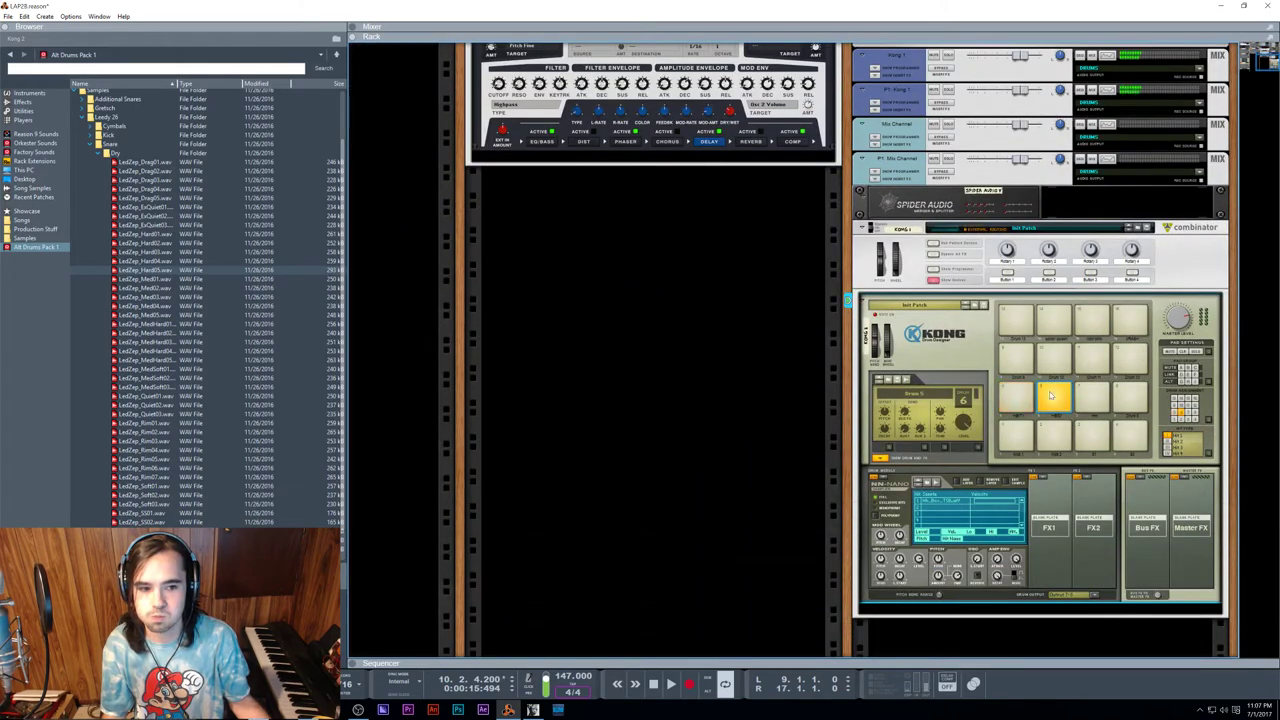
left_click(1100, 393)
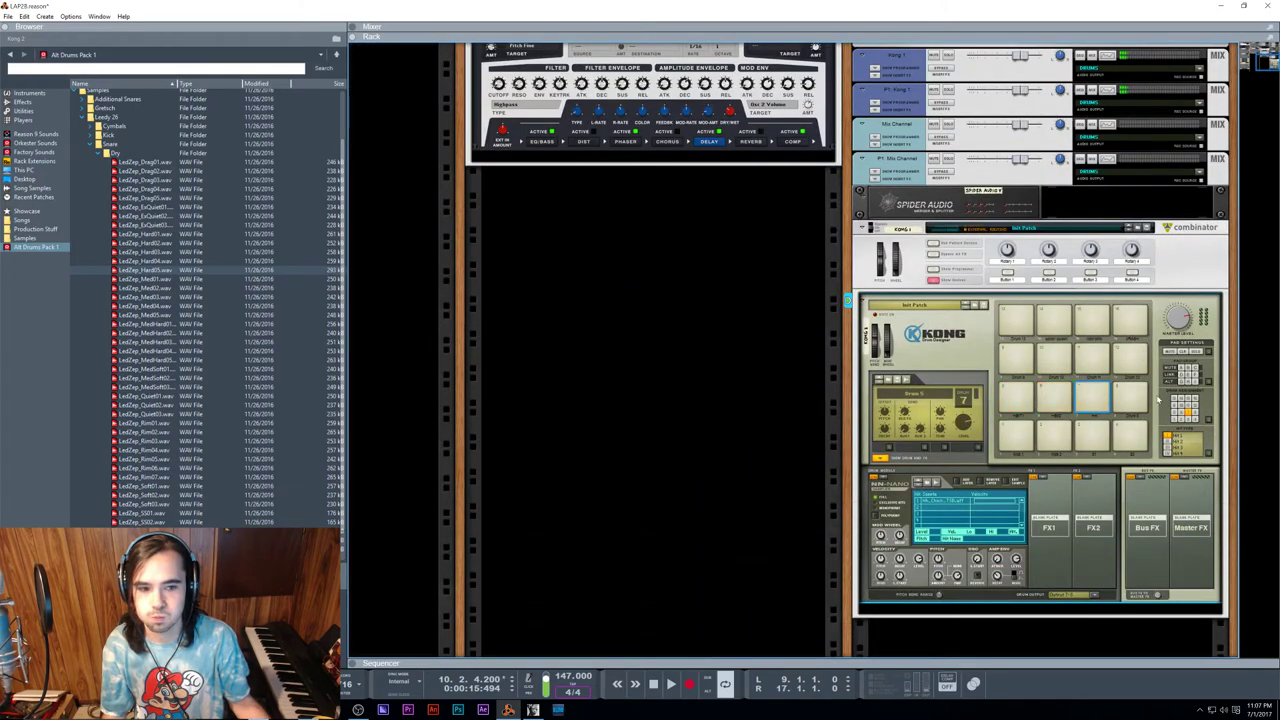
left_click(1090, 398)
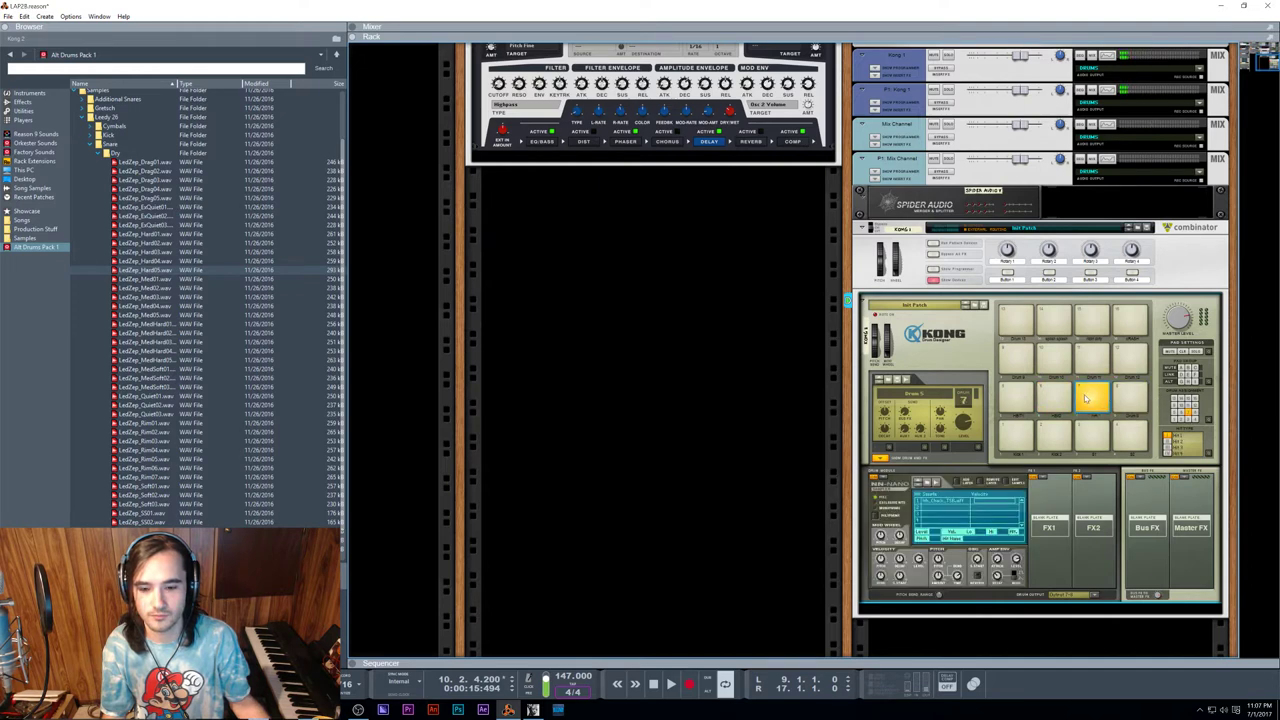
Step: Add an RV7000 MkII Reverb directly below the P1: Kong 1 parallel channel
scroll(1092, 395, "up", 1)
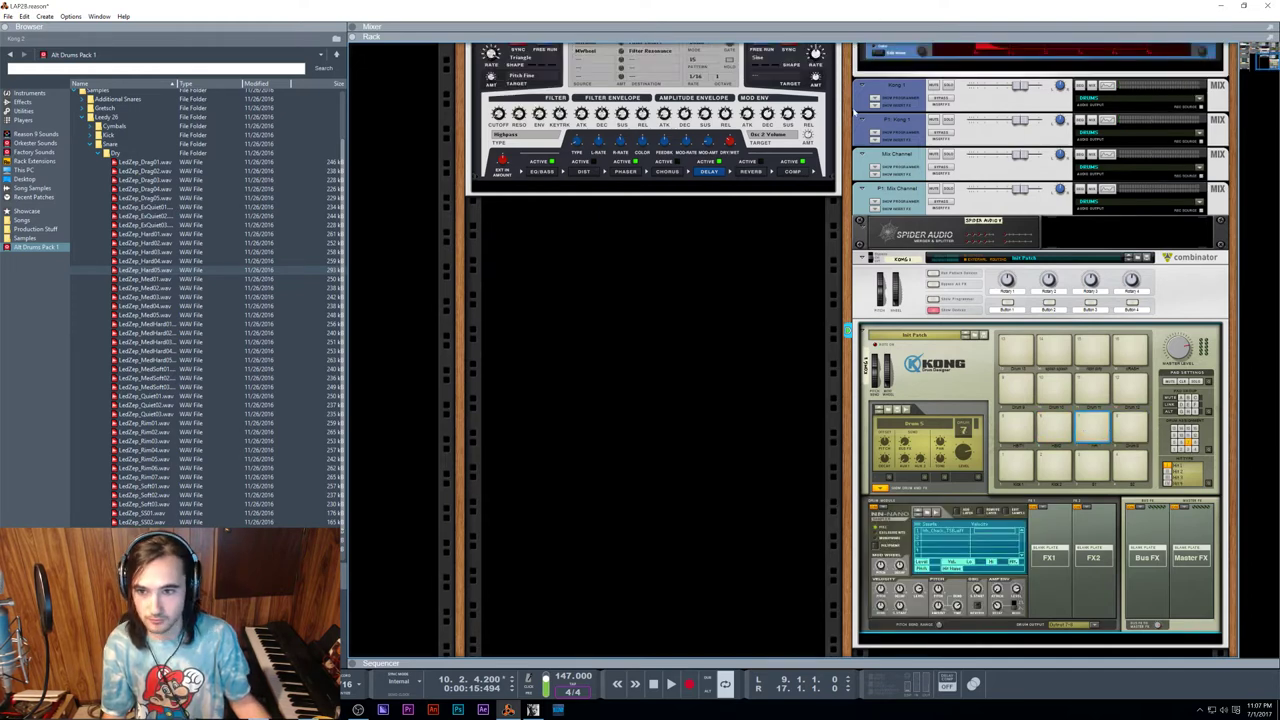
right_click(884, 153)
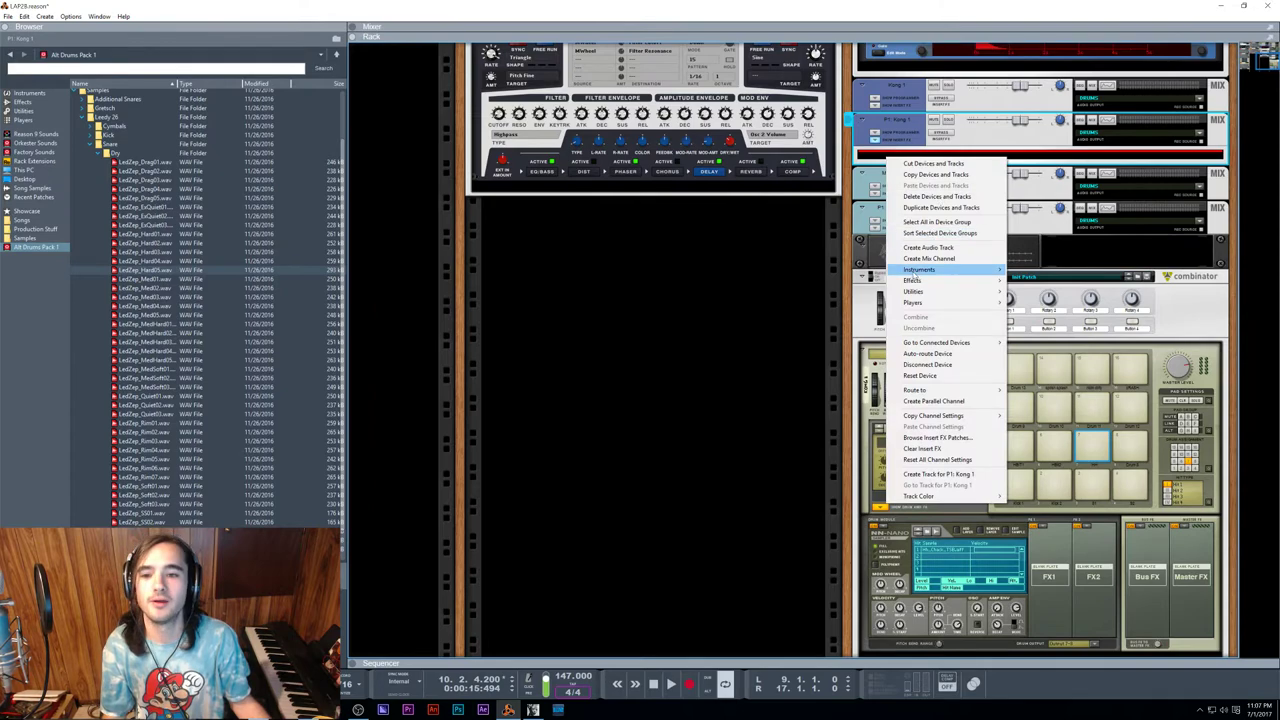
mouse_move(907, 281)
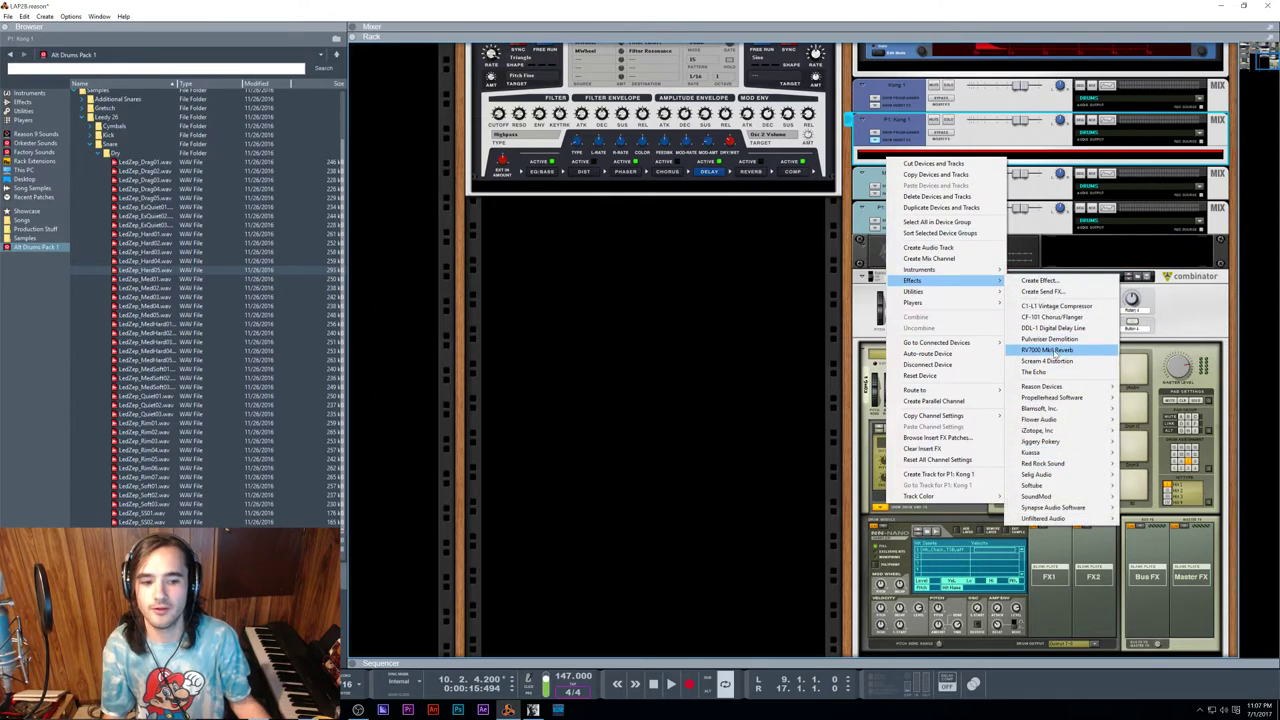
left_click(1030, 352)
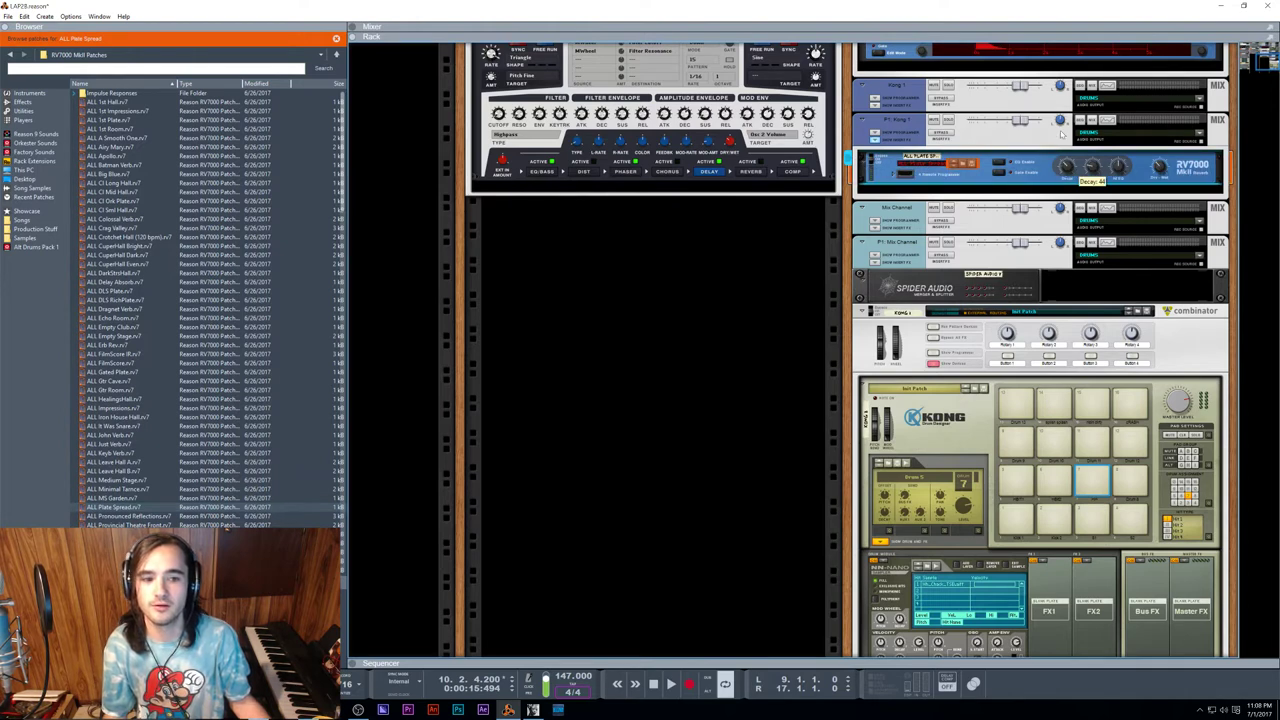
Step: Create a mix channel in the empty rack space and add a parallel channel for it
right_click(657, 259)
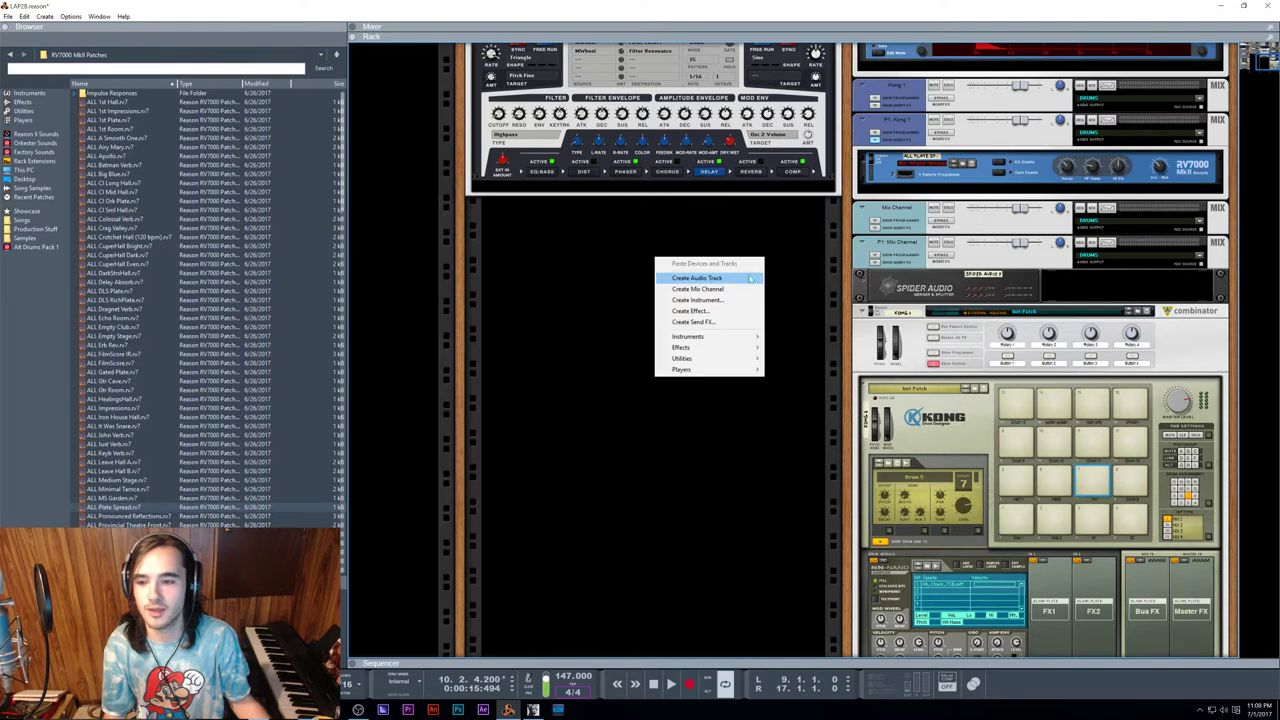
left_click(697, 289)
right_click(595, 224)
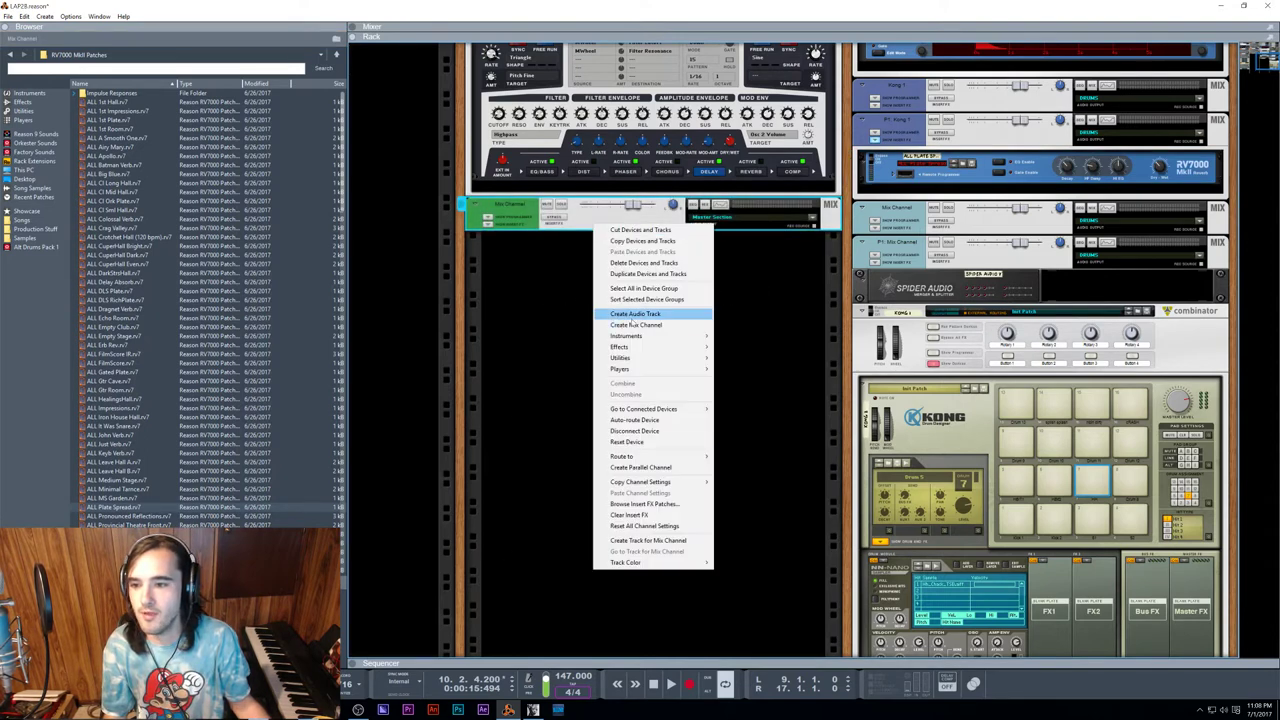
left_click(642, 467)
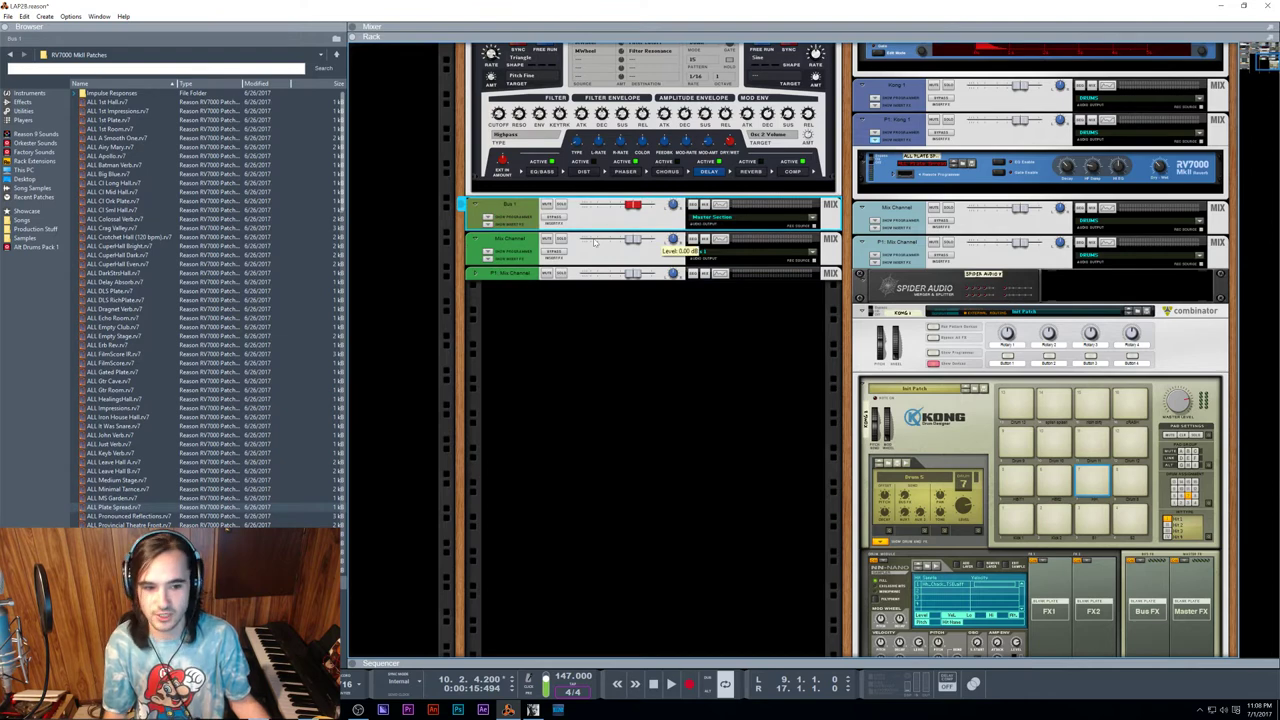
Step: Delete Bus 1 together with the green mix channel and its parallel channel
left_click(533, 278)
left_click(525, 228, "shift")
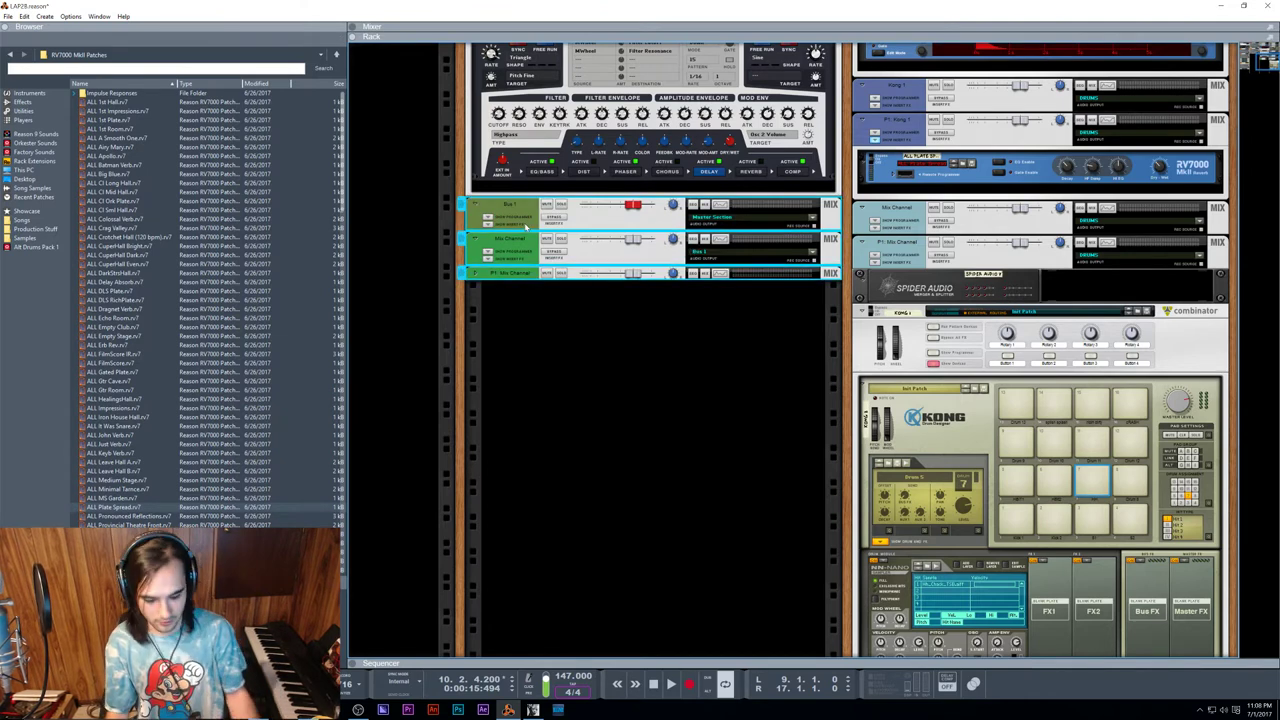
key("Delete")
key("Return")
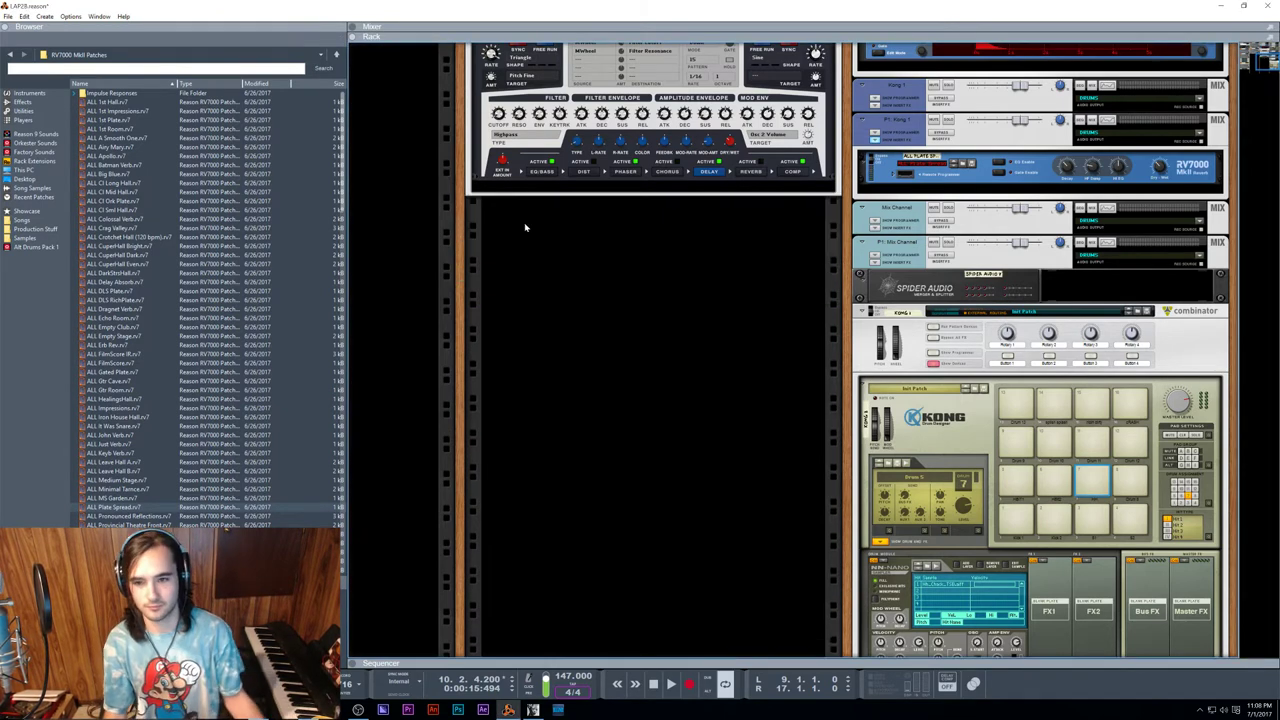
Step: Select Kong pad 7 and play the drum part, checking it in the sequencer and the rack
left_click(1097, 479)
key("space")
key("F7")
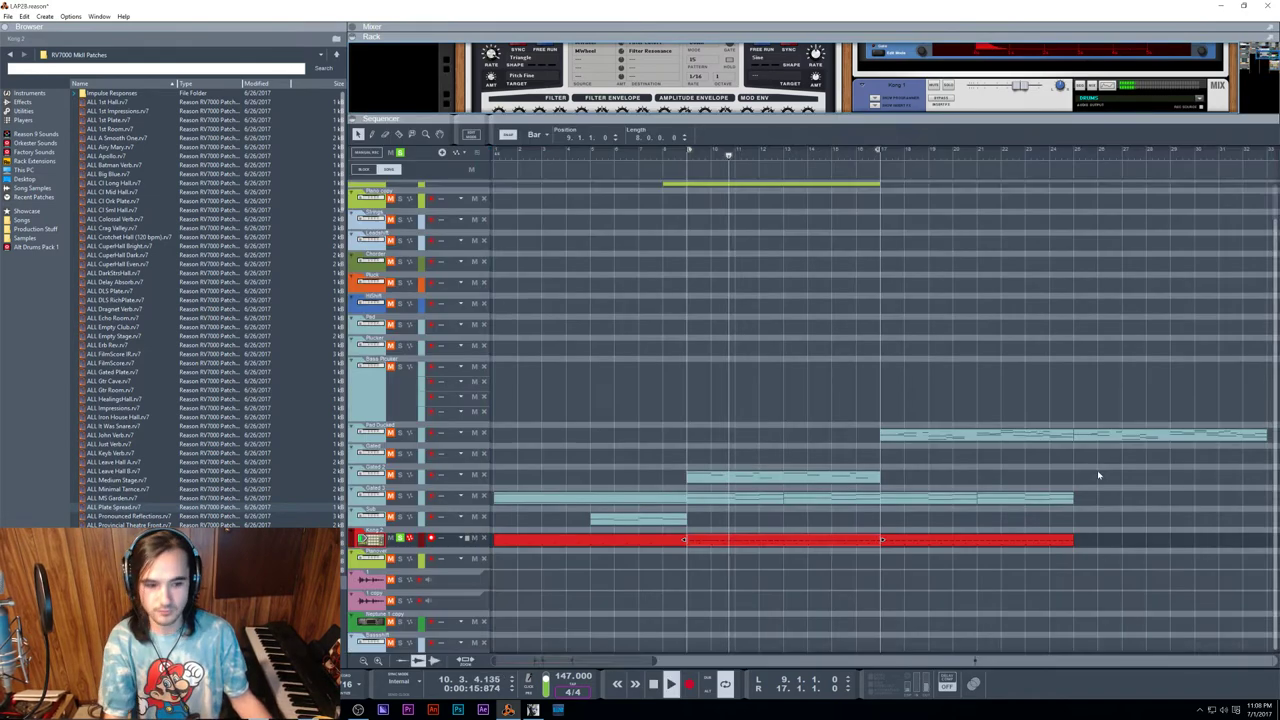
key("F6")
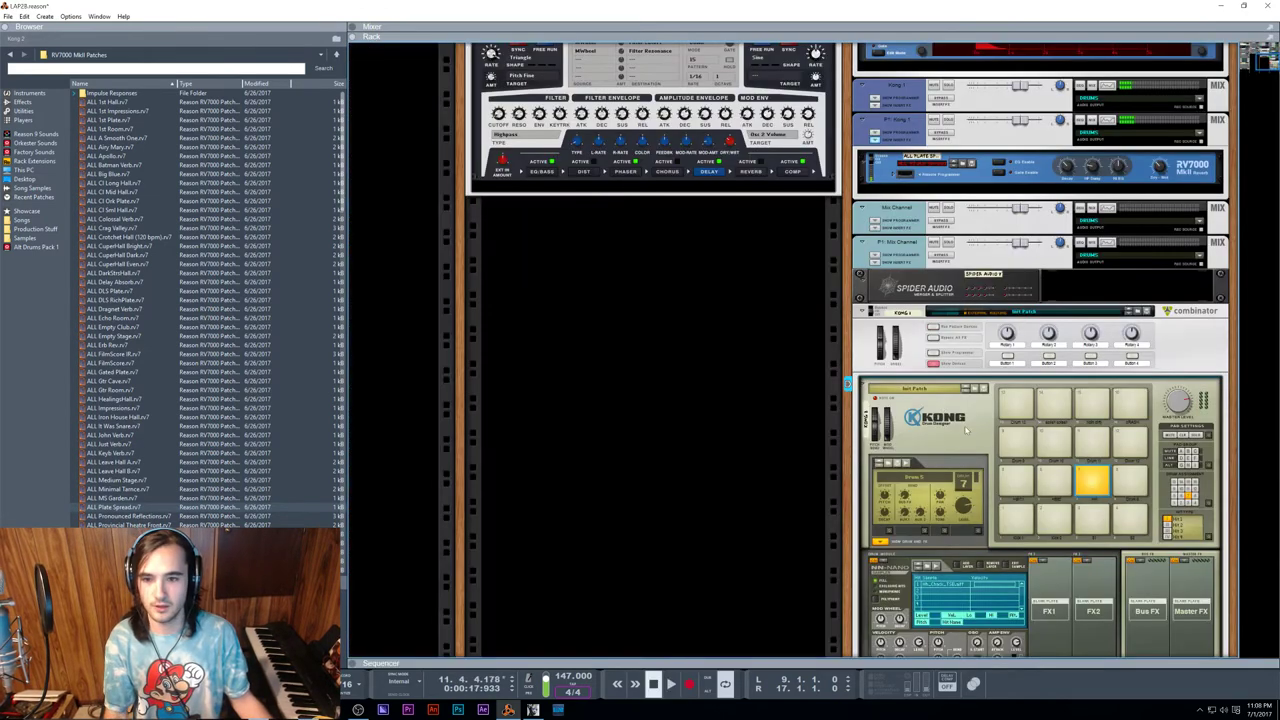
Step: Clear all solos in the sequencer, set the loop to bars 1 to 9 and play the full arrangement from bar 1
scroll(1130, 300, "up", 5)
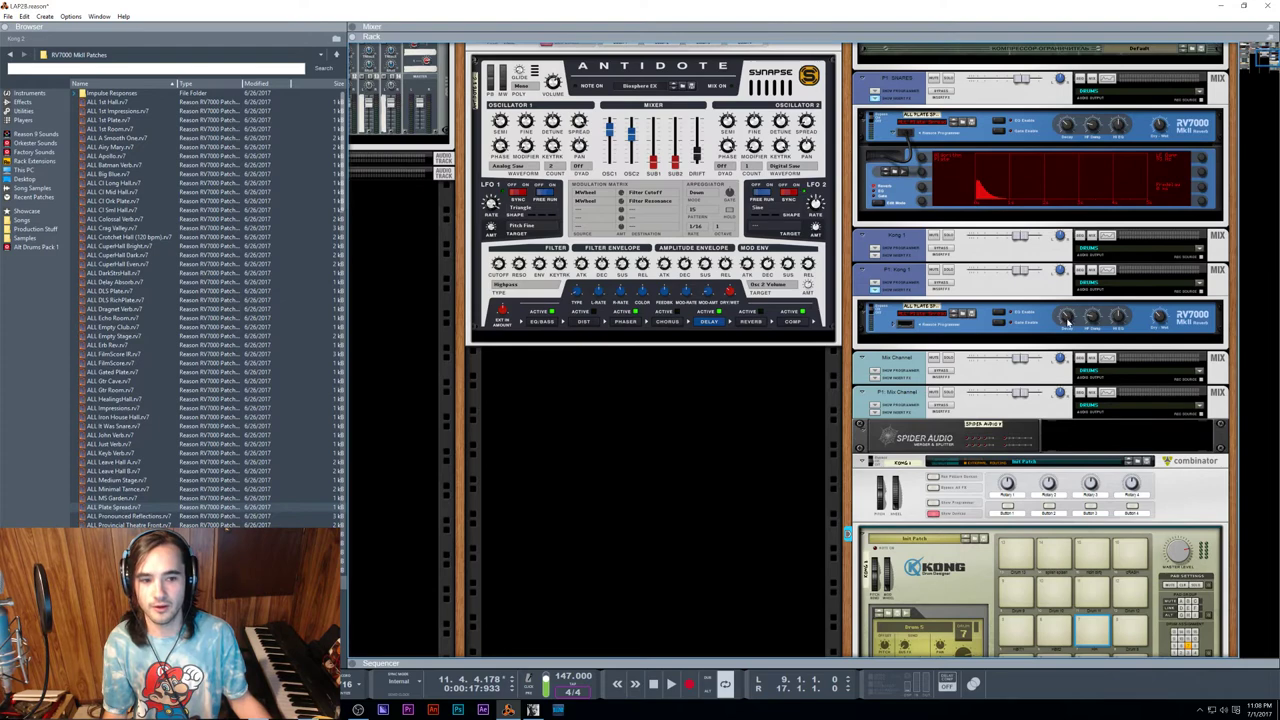
left_click(1066, 318)
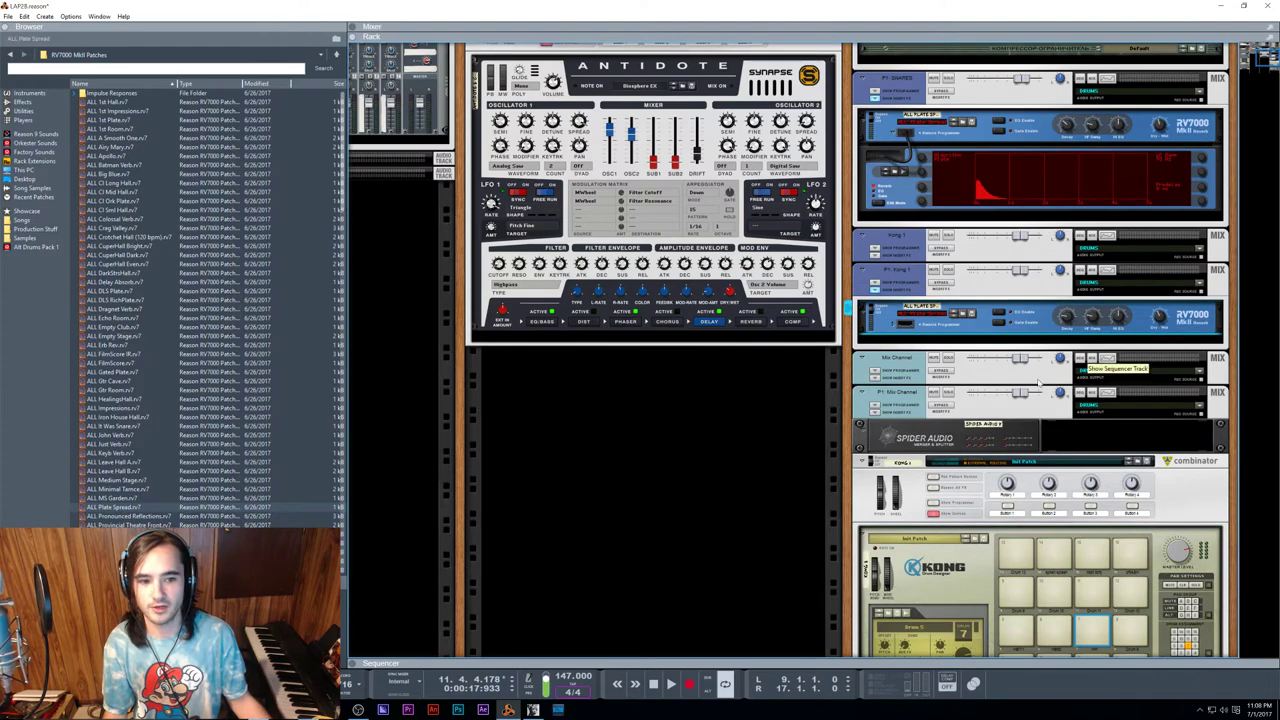
key("F7")
left_click(669, 86)
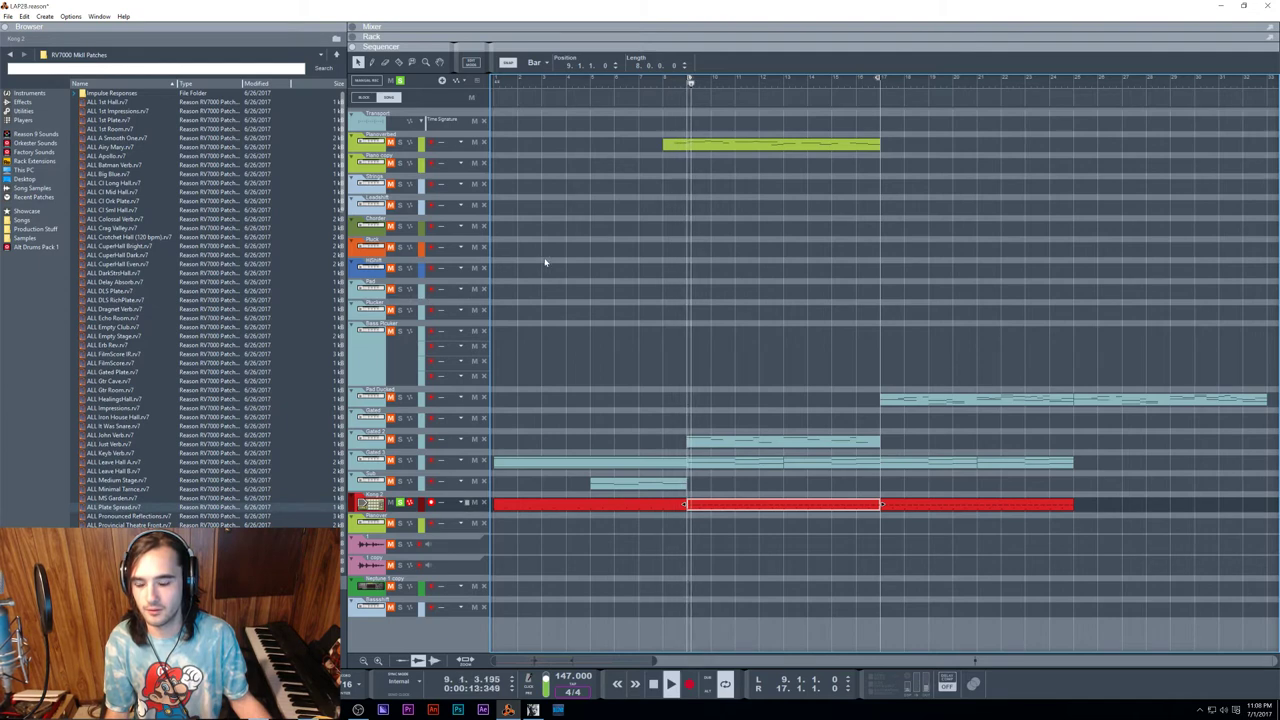
key("space")
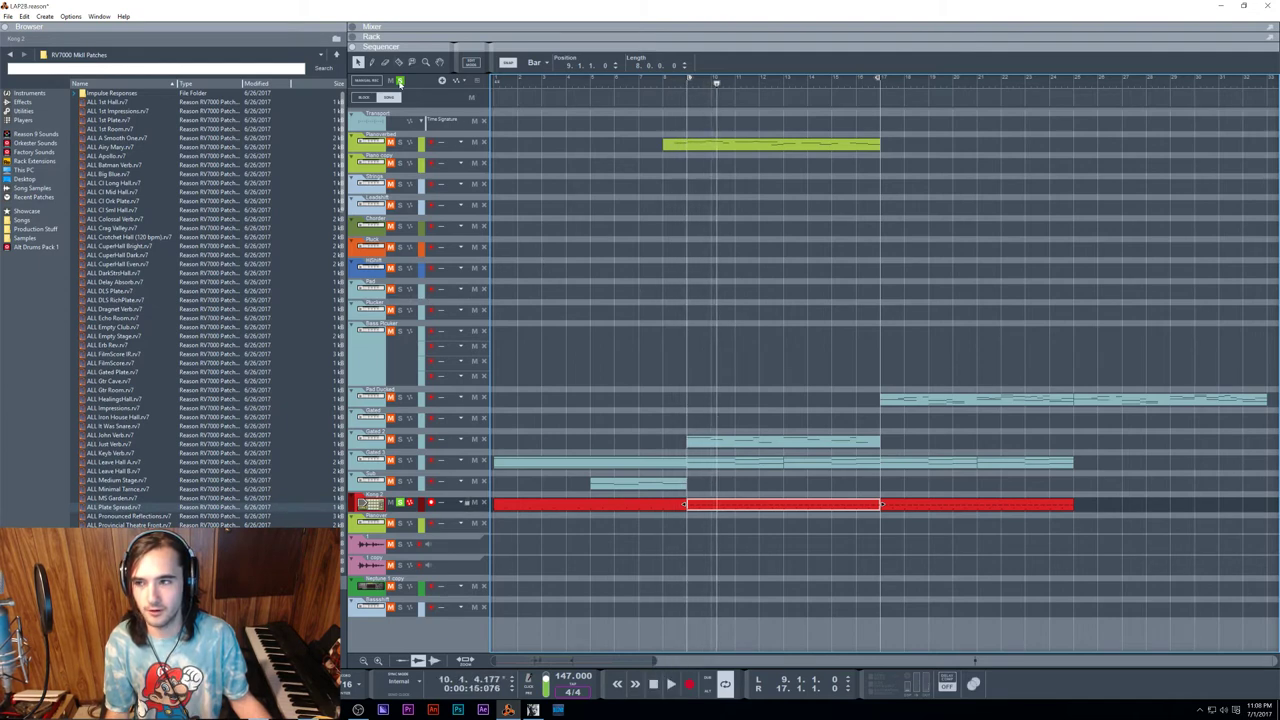
left_click(401, 82)
left_click(496, 84)
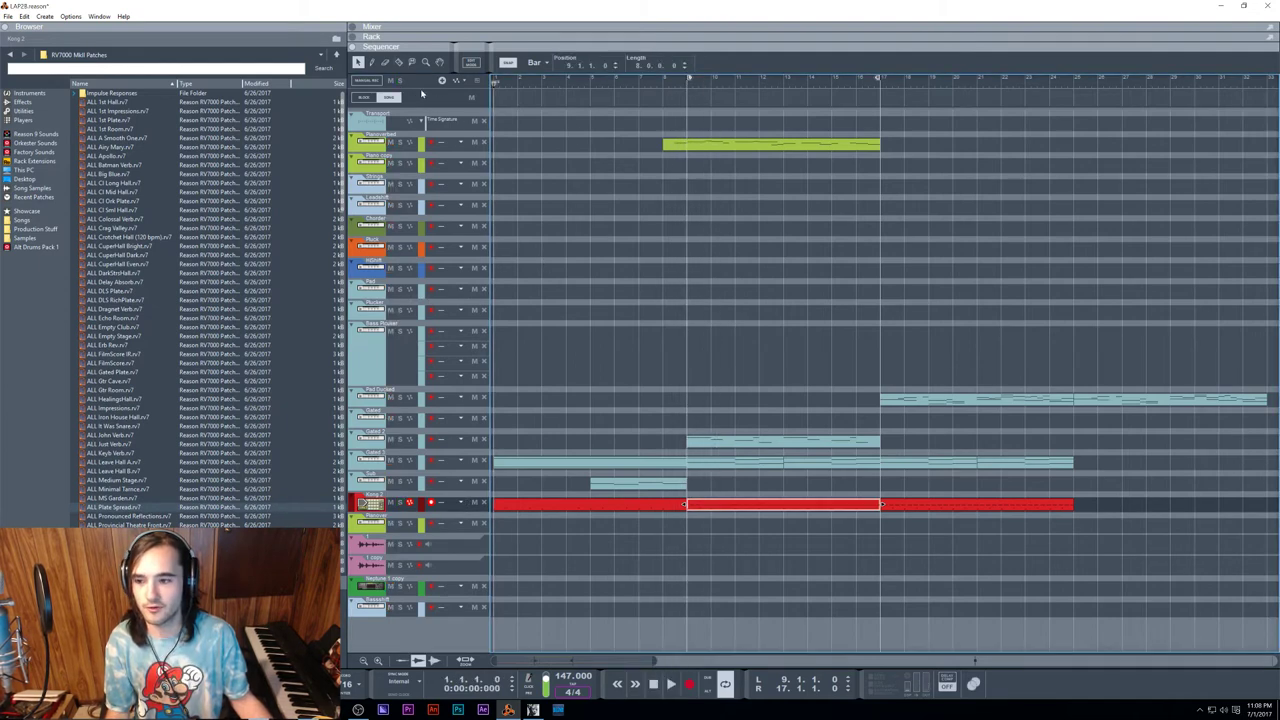
key("space")
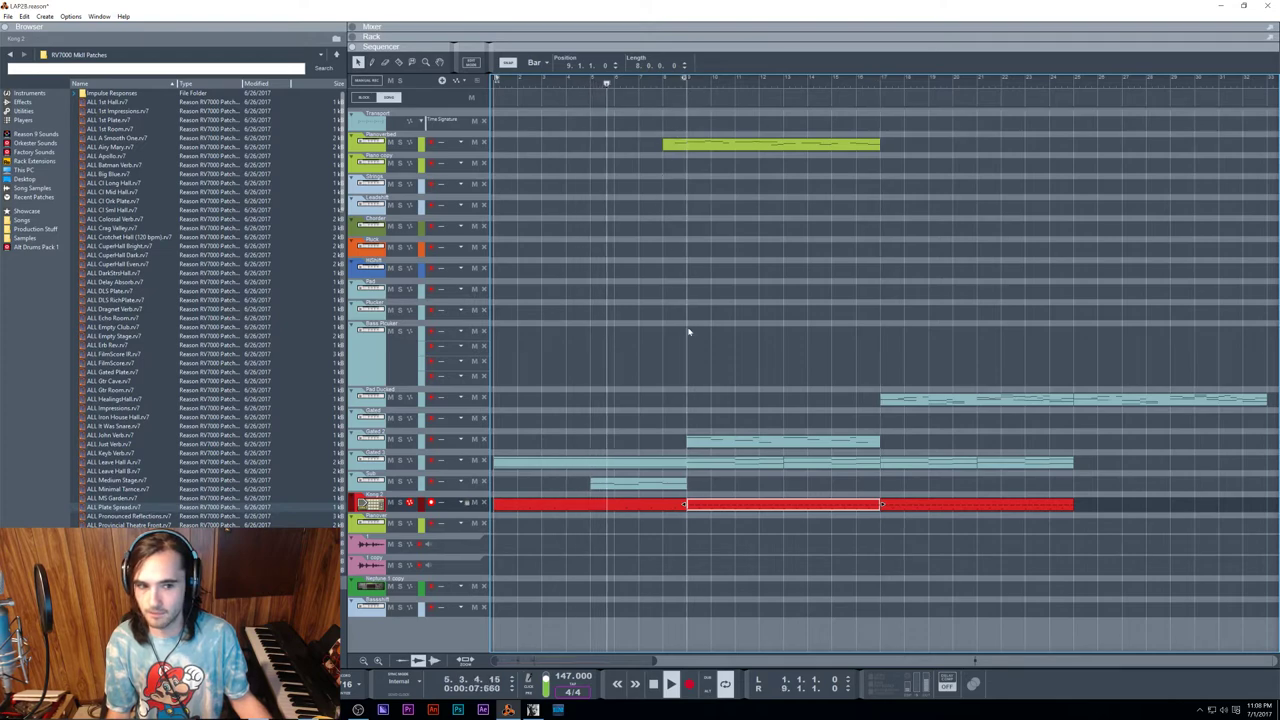
Step: Raise the DRUMS bus level in the rack while the loop plays
key("F6")
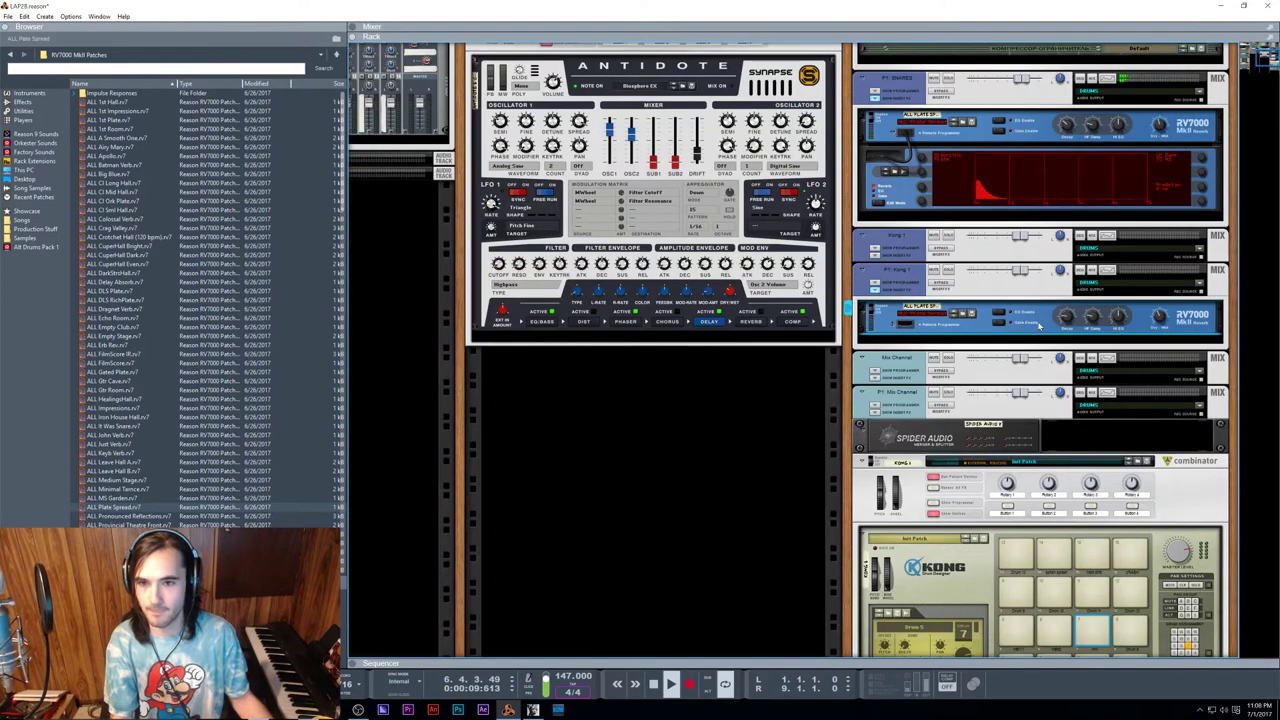
scroll(698, 340, "up", 5)
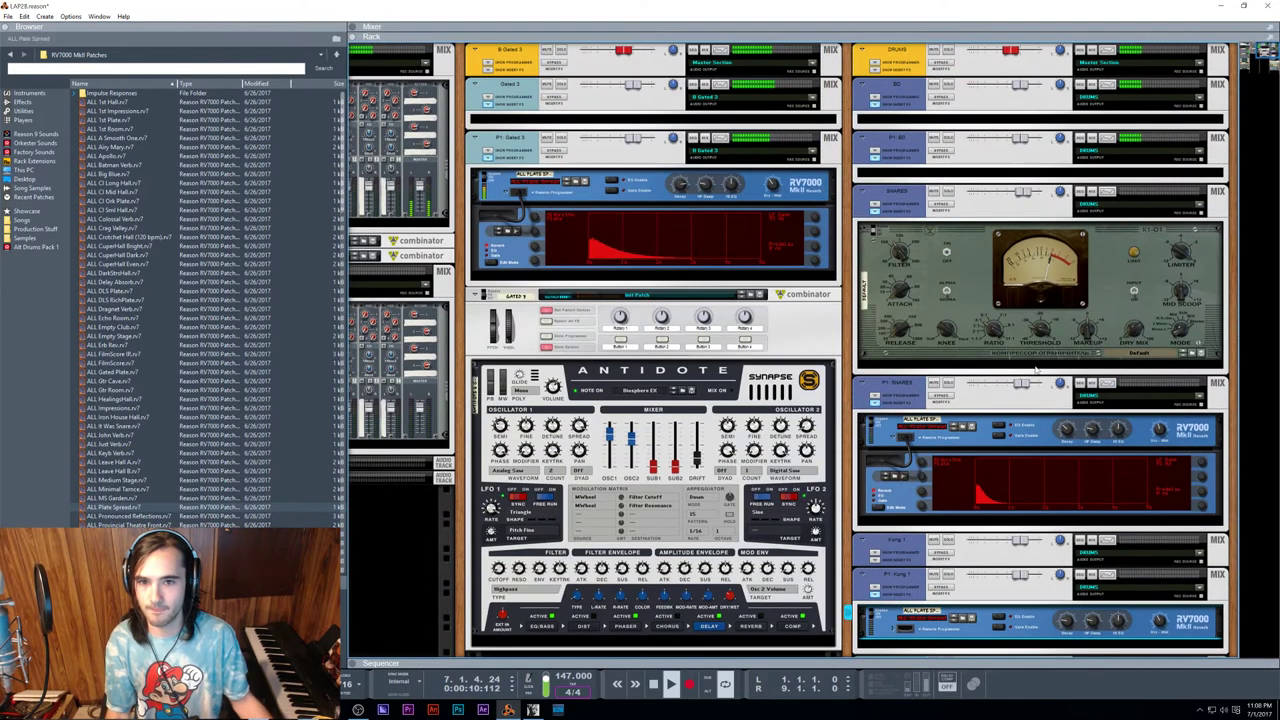
left_click(1017, 54)
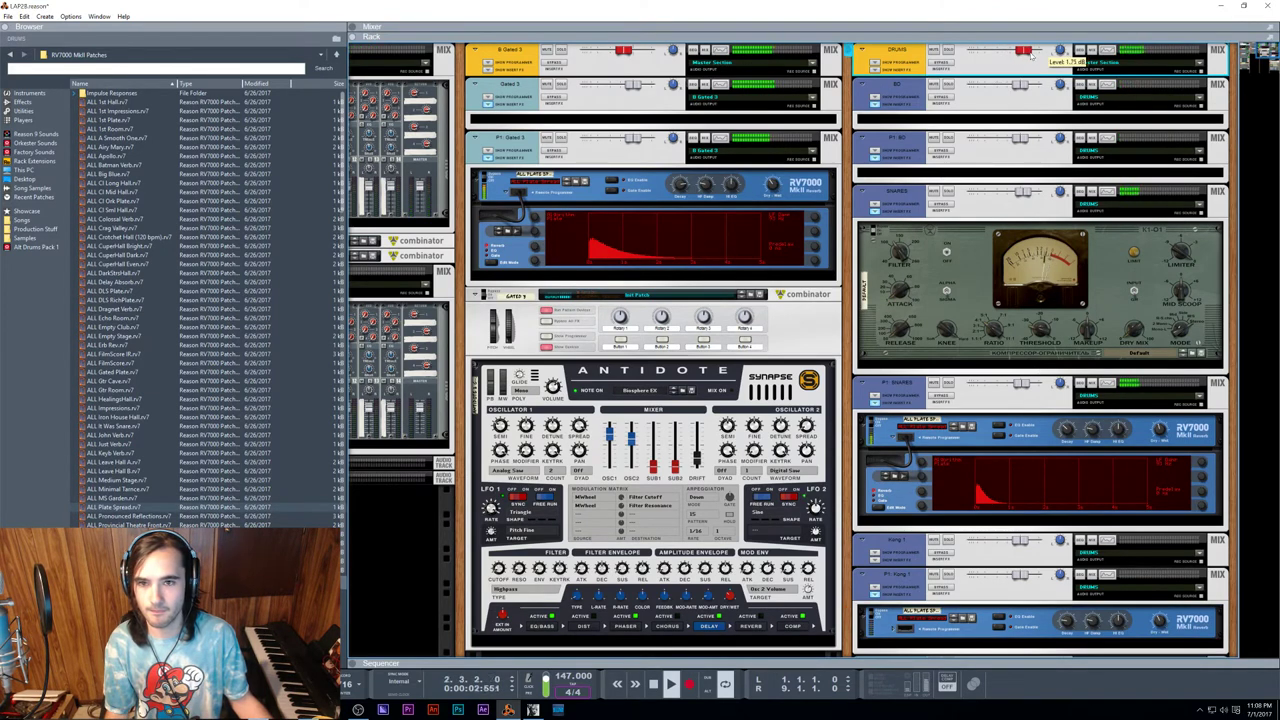
left_click_drag(1036, 56, 1037, 56)
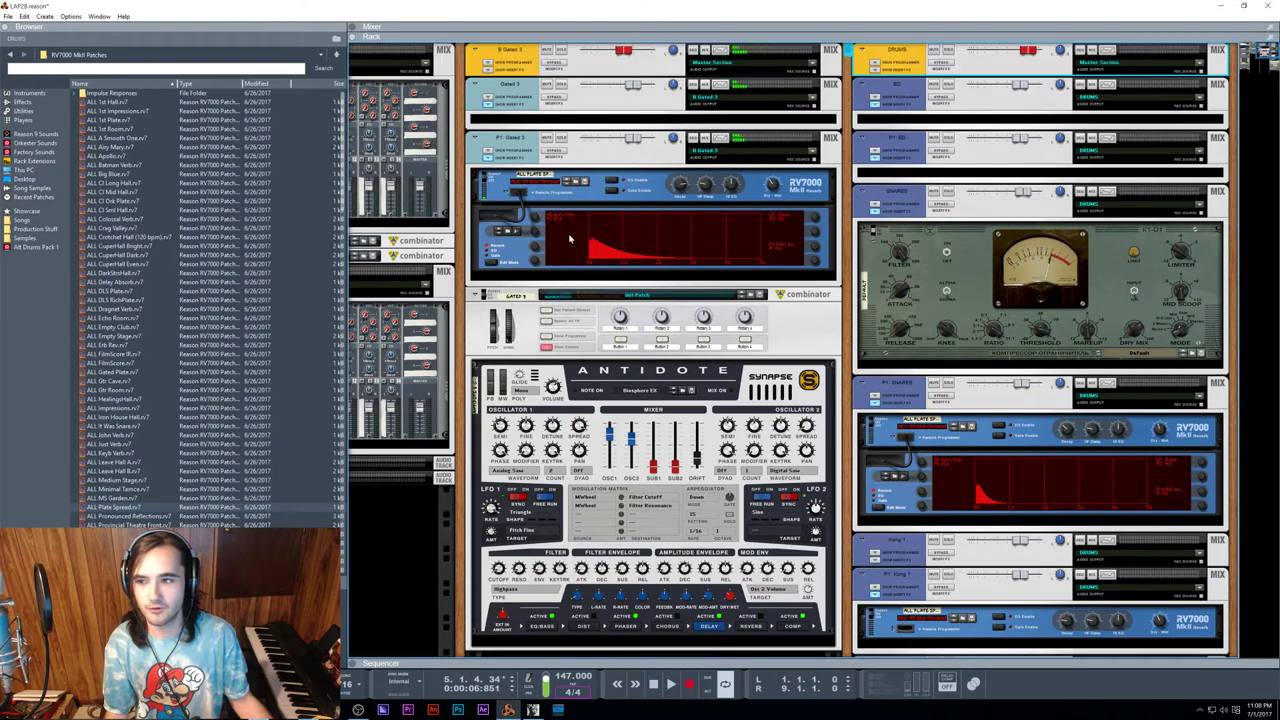
Step: Move all drum devices, from the DRUMS bus down through Kong, into a column between the Master Section and Drum n Bass columns
scroll(790, 350, "left", 5)
left_click(601, 60)
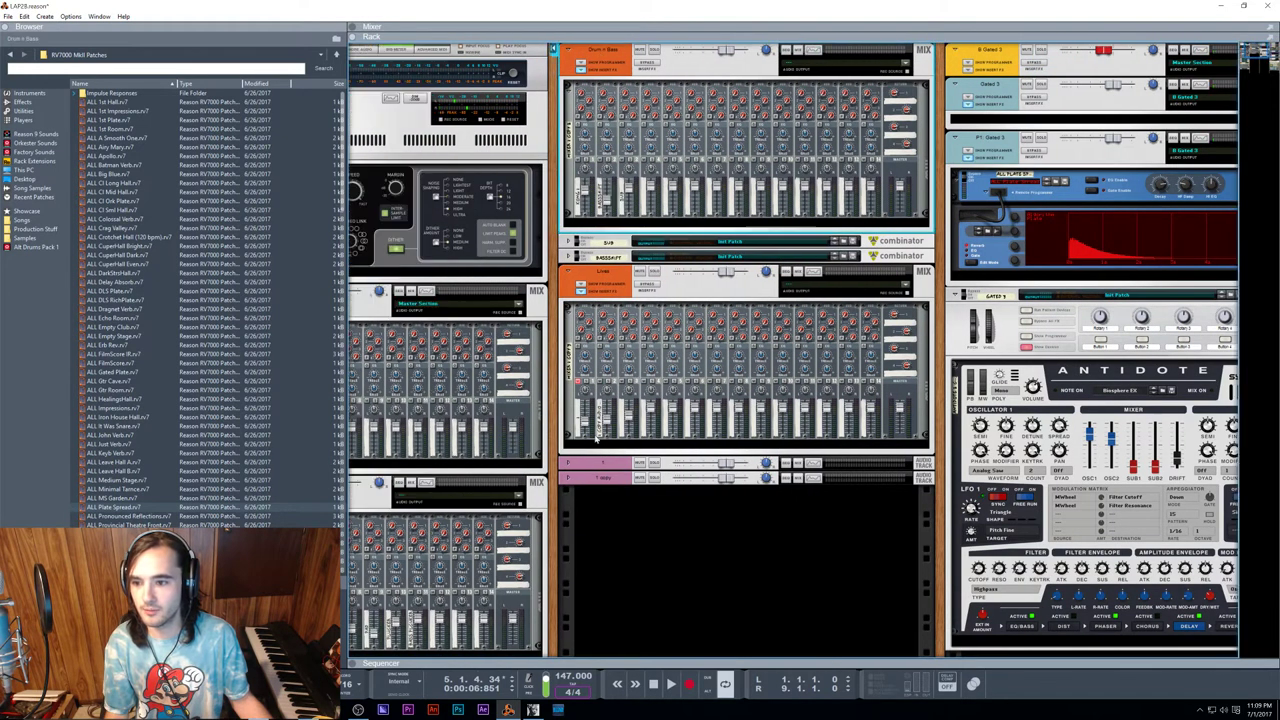
left_click(604, 477, "shift")
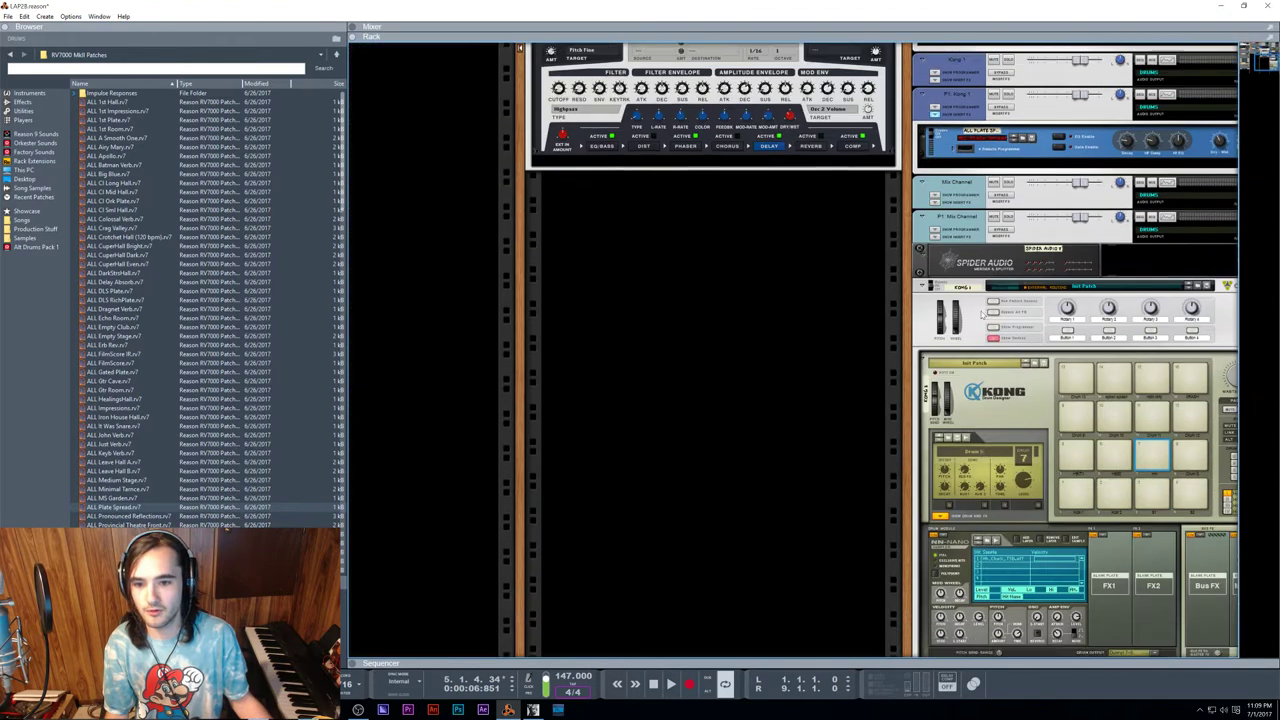
scroll(981, 314, "down", 2)
scroll(940, 322, "up", 10)
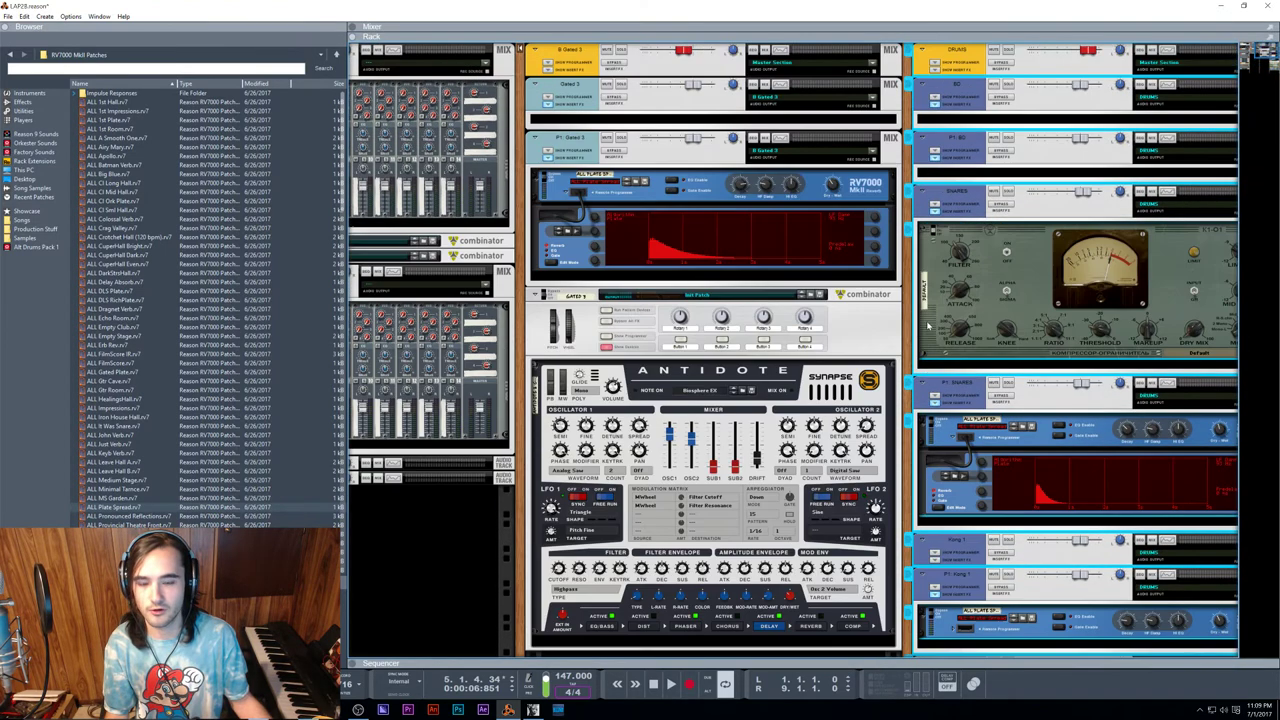
mouse_move(955, 107)
left_mouse_down()
mouse_move(262, 135)
mouse_move(239, 88)
mouse_move(416, 70)
left_mouse_up()
scroll(642, 212, "up", 10)
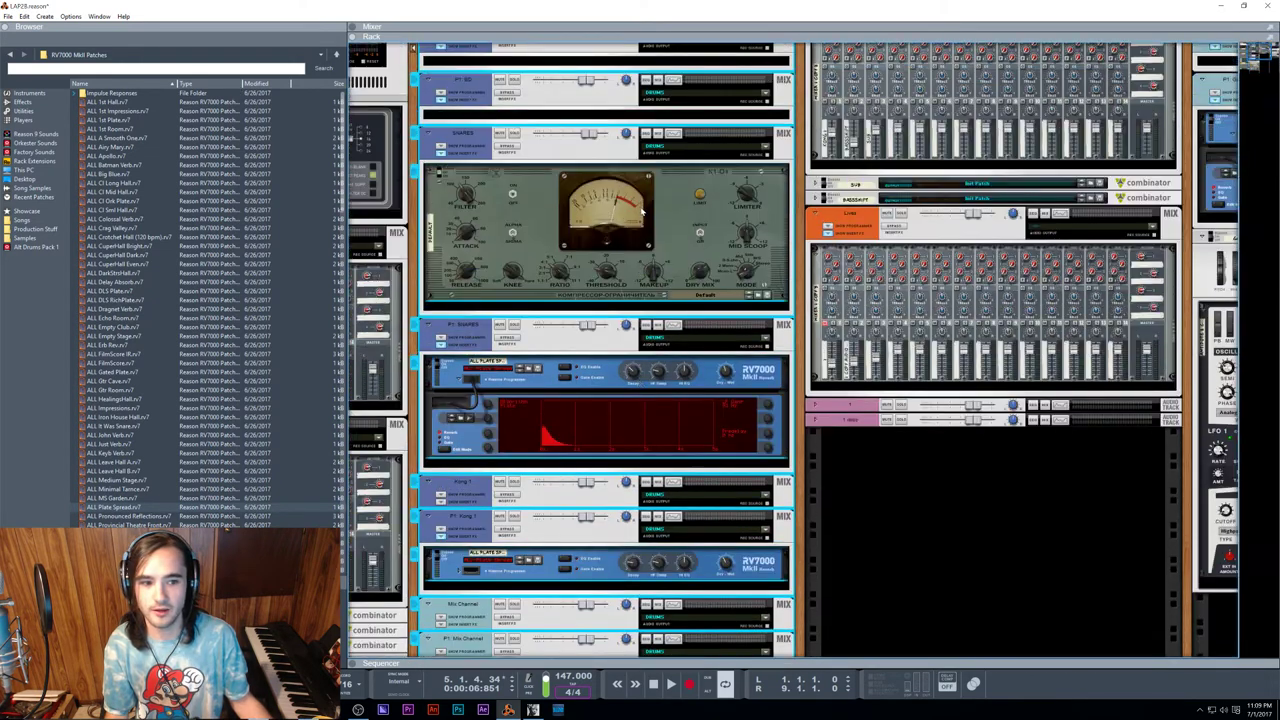
scroll(644, 211, "left", 2)
Step: Set the DRUMS bus level to -6.05 dB during playback and lower the B Gated 3 bus level
key("space")
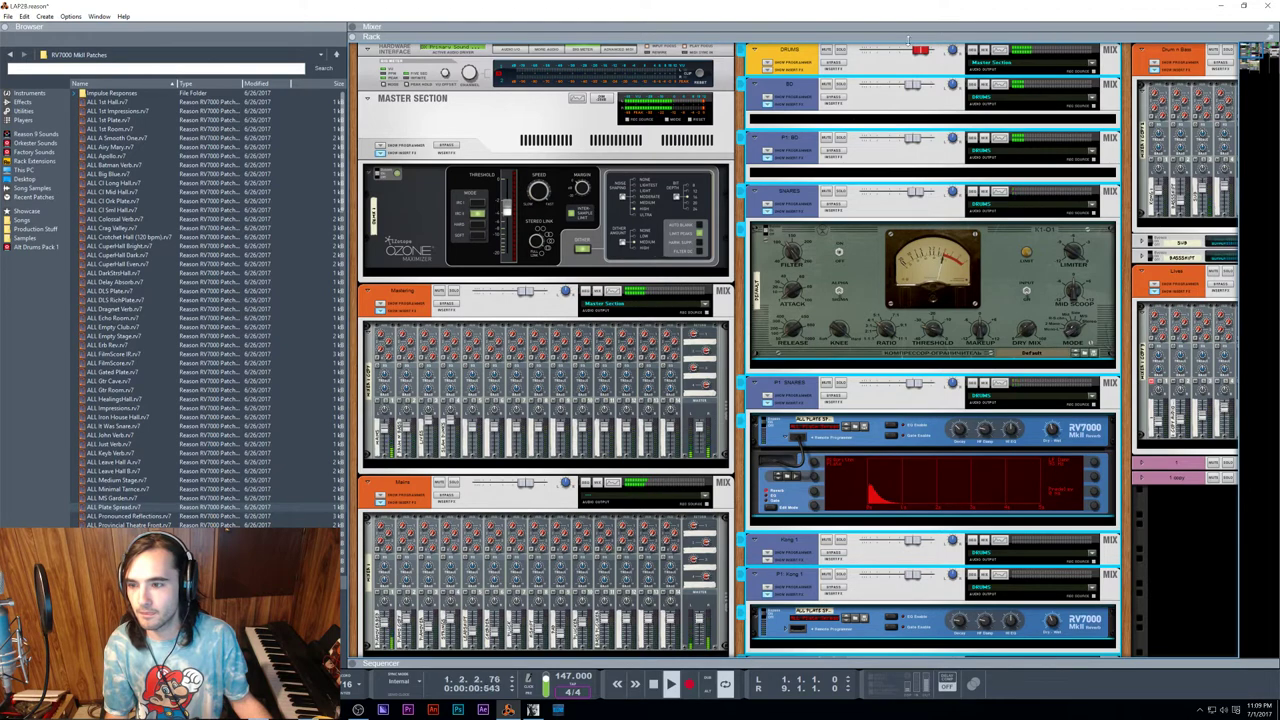
left_click_drag(920, 55, 913, 56)
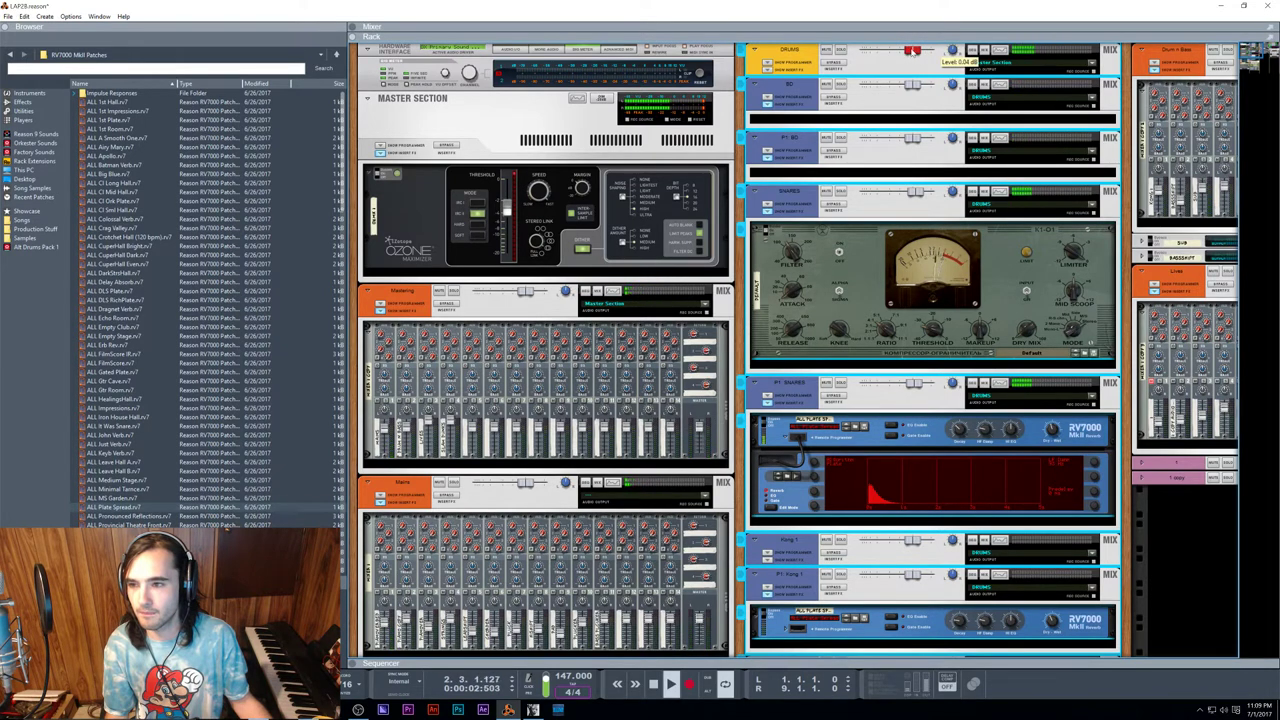
left_click_drag(912, 50, 904, 51)
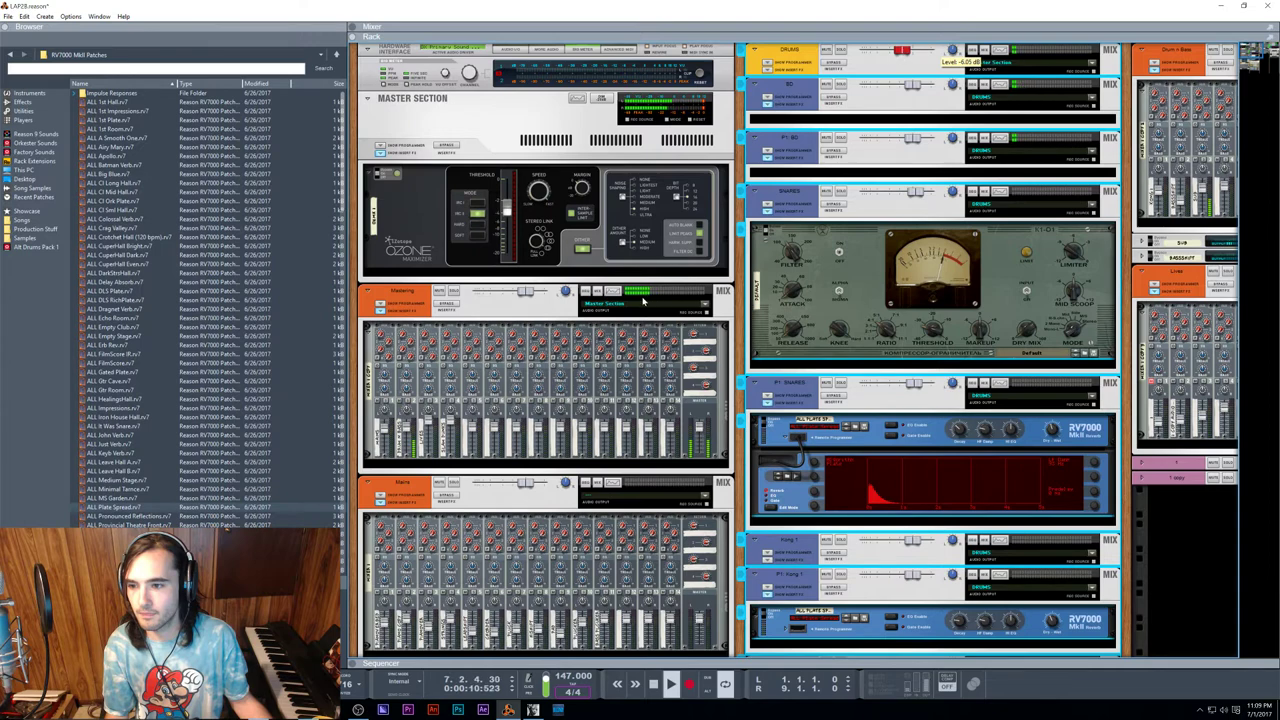
scroll(888, 226, "right", 6)
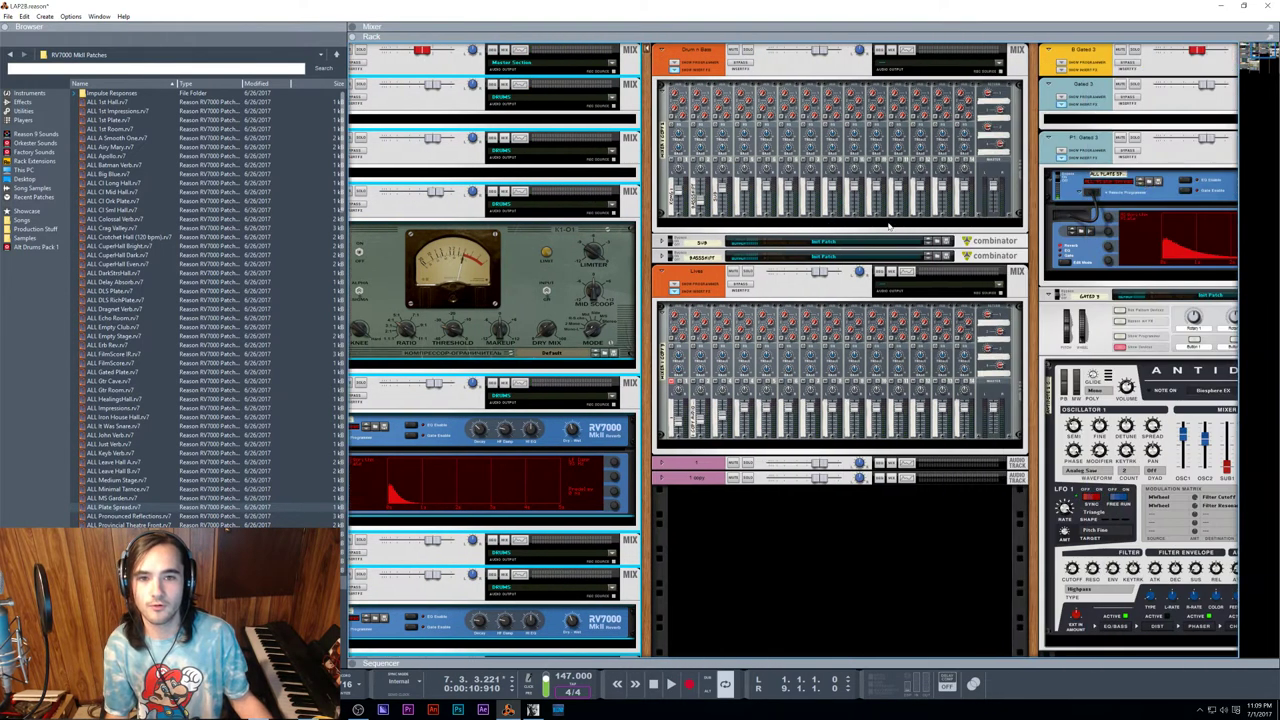
scroll(888, 226, "right", 3)
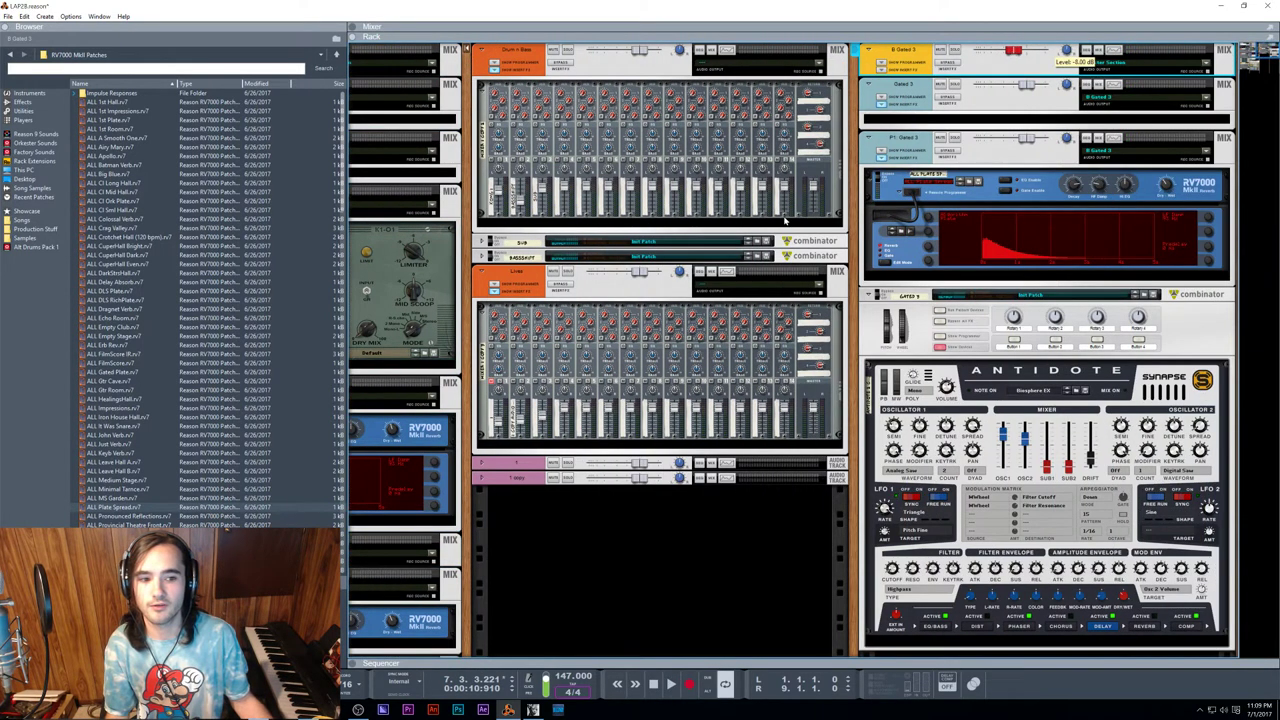
scroll(786, 220, "left", 10)
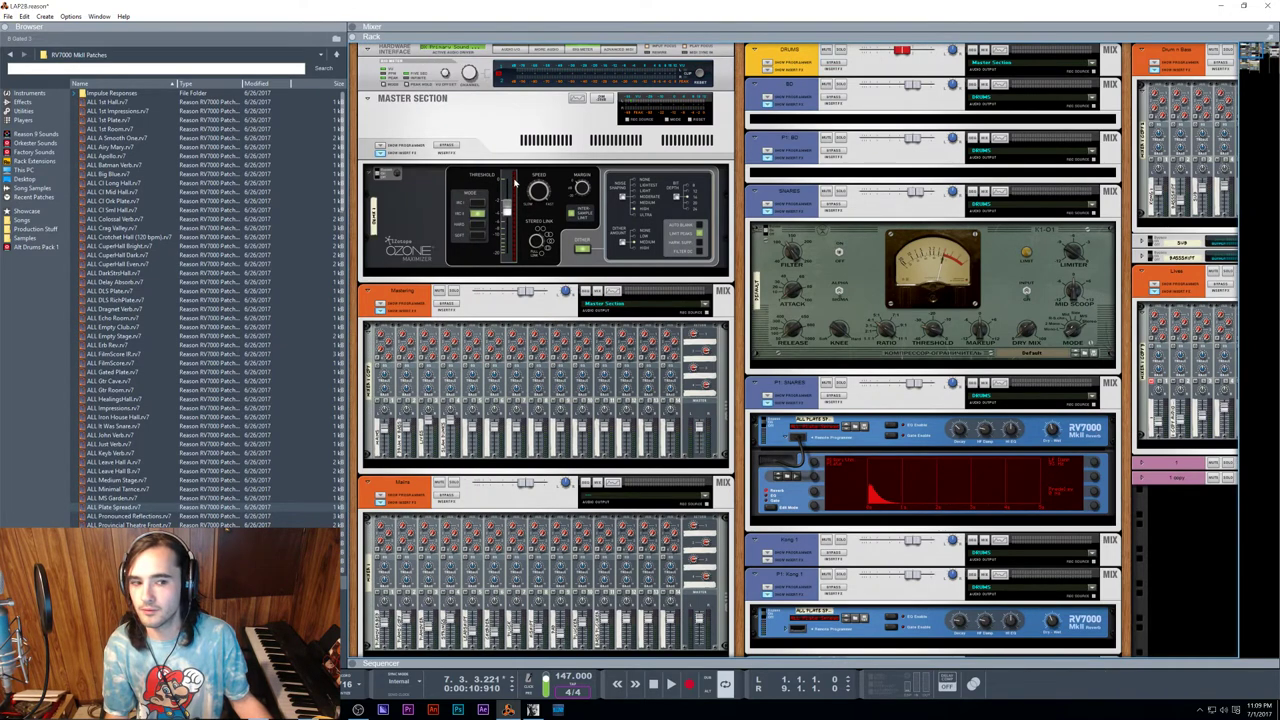
key("space")
right_click(515, 182)
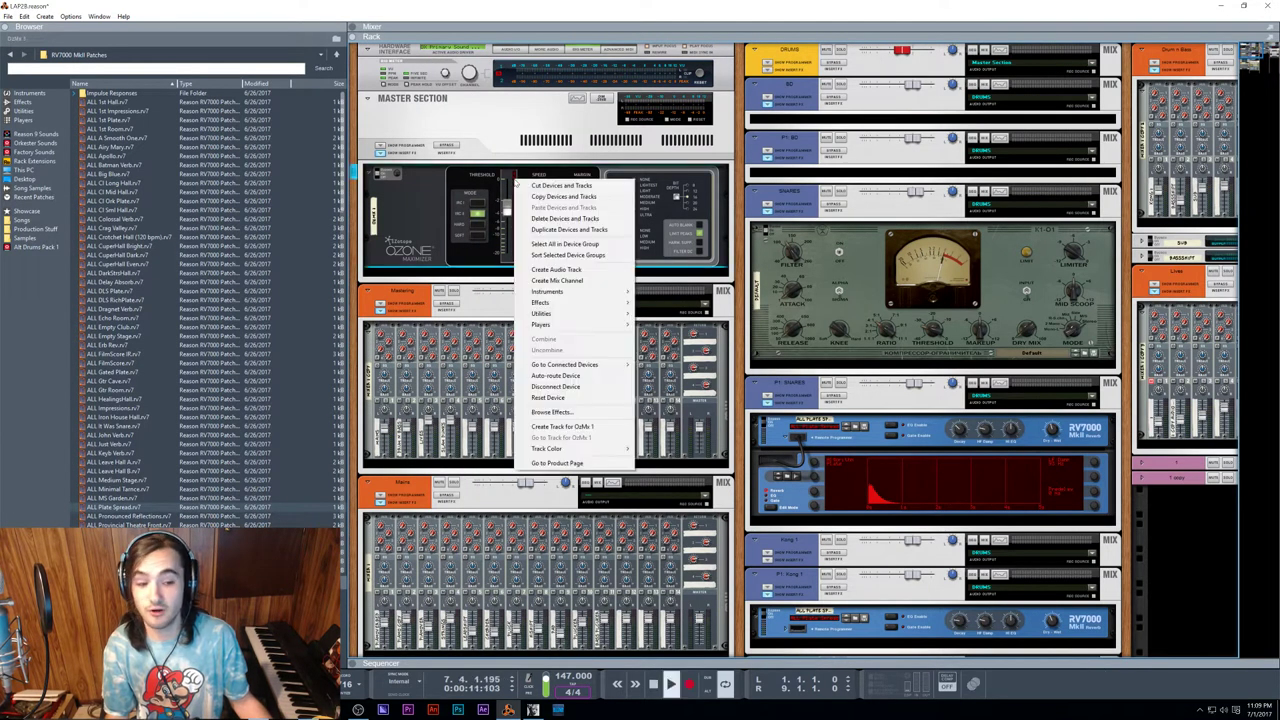
left_click(532, 462)
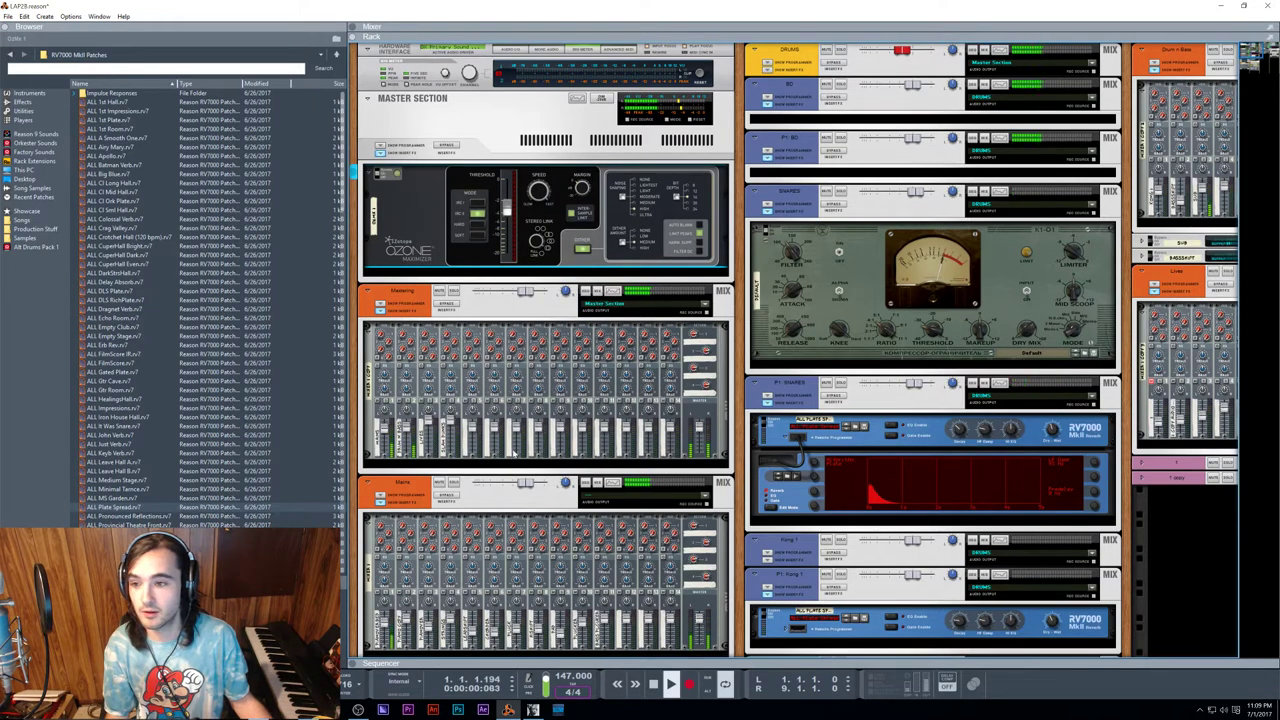
Step: Add a Red Rock Sound C1-L1 Vintage Compressor to the BD mix channel while the loop plays
left_click(926, 100)
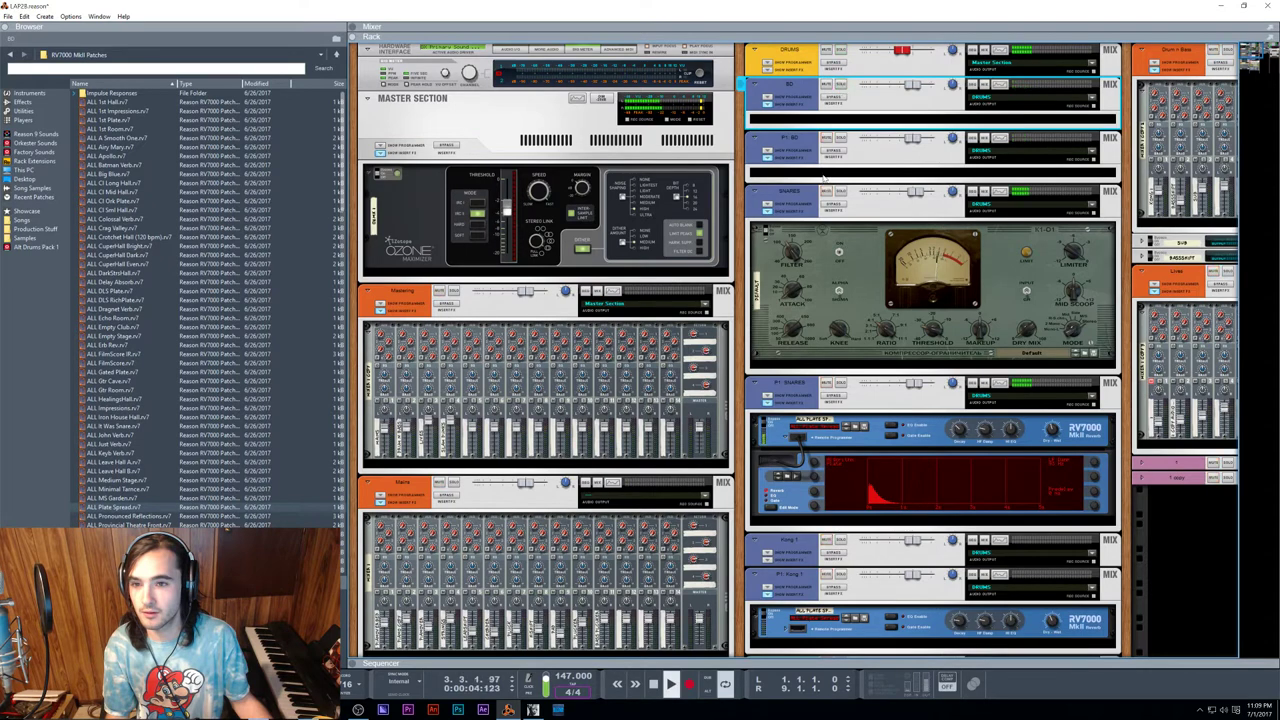
right_click(820, 118)
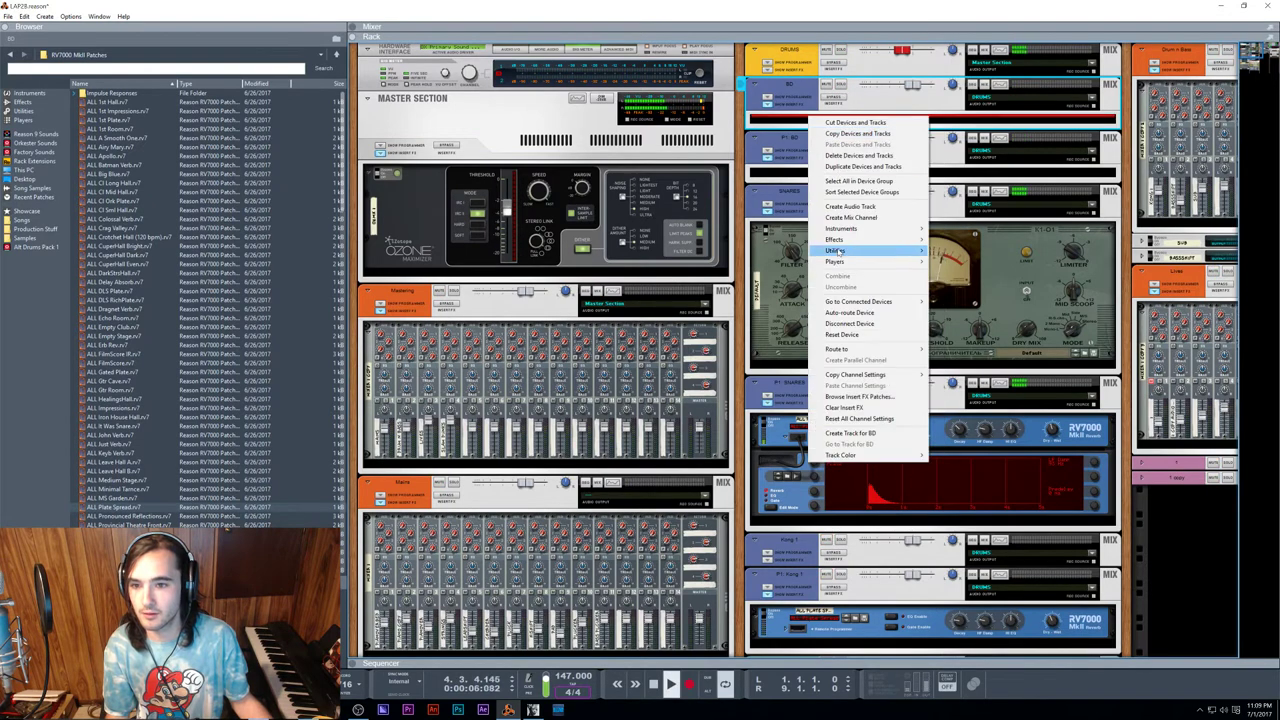
mouse_move(836, 240)
mouse_move(965, 345)
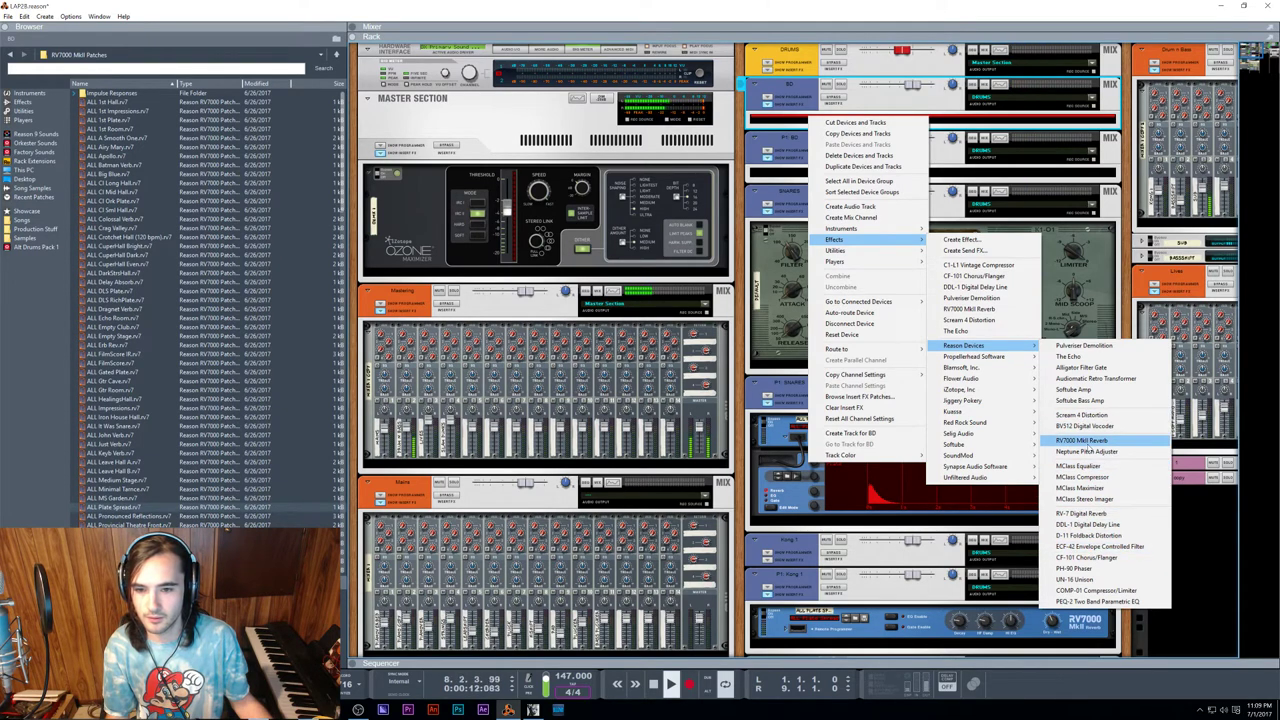
mouse_move(985, 422)
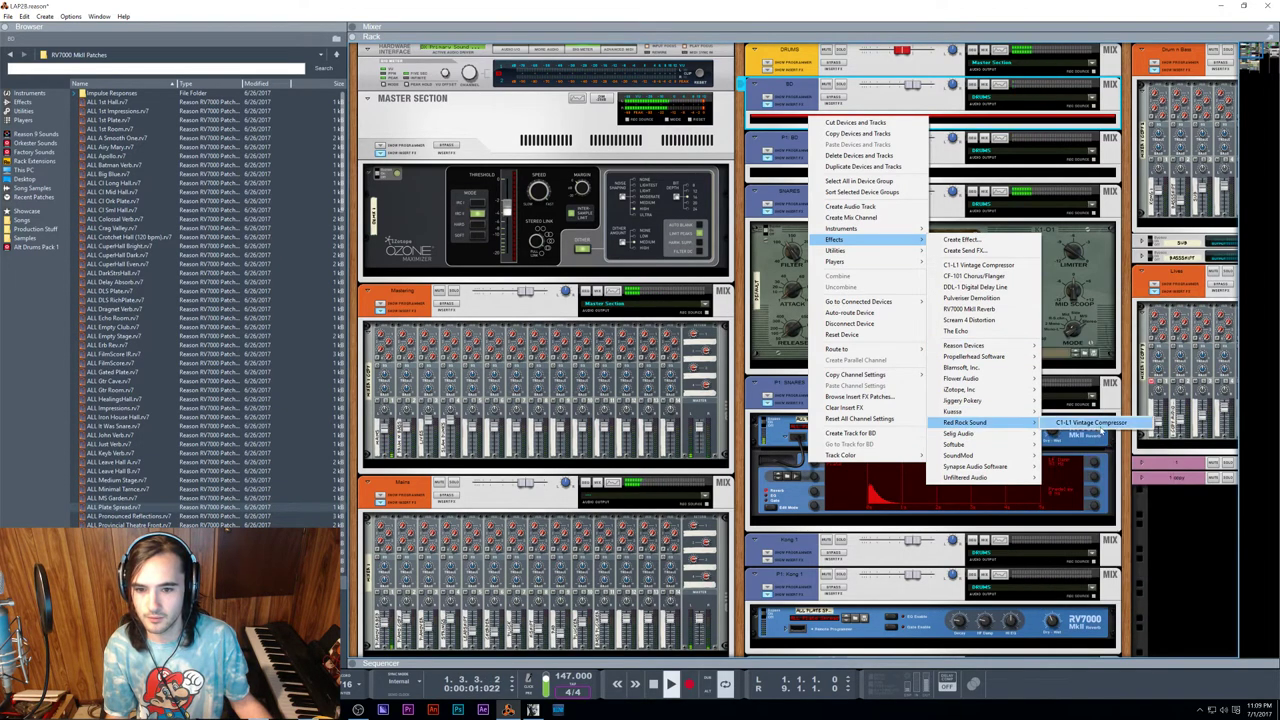
left_click(1095, 423)
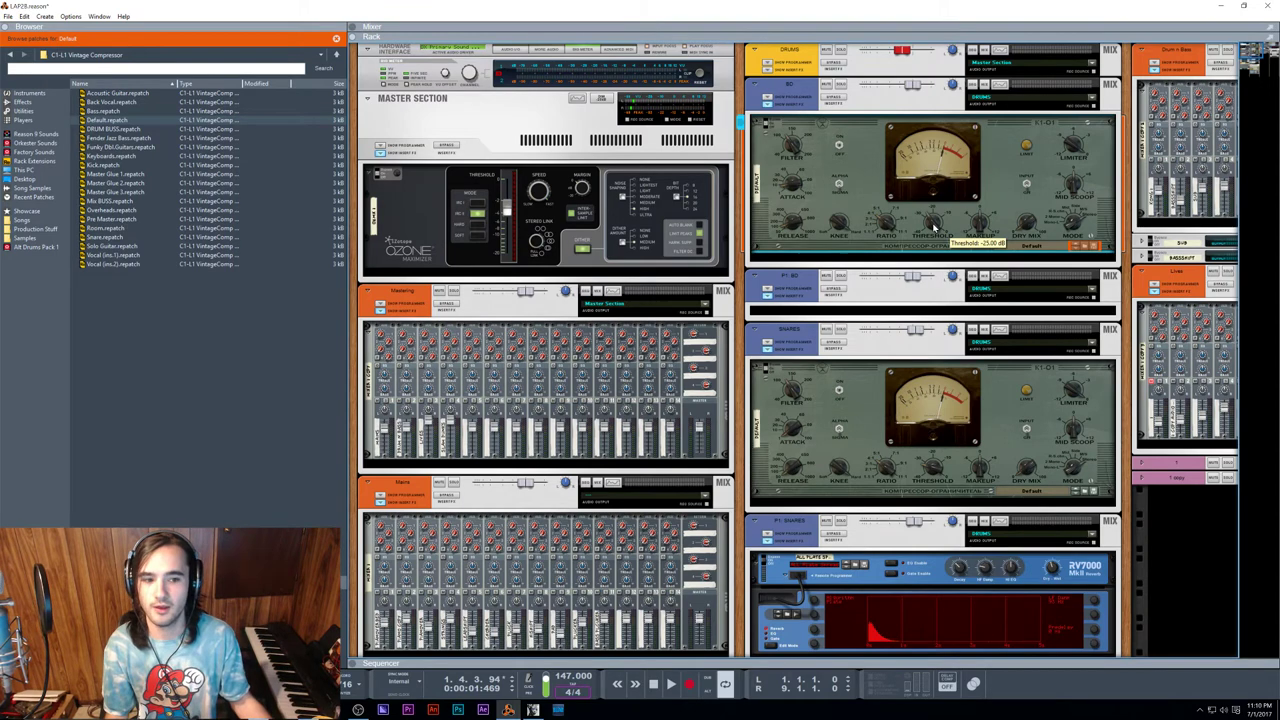
Step: Return the playhead to bar 1 and play the loop to audition the BD channel's compressor in the rack
key("F7")
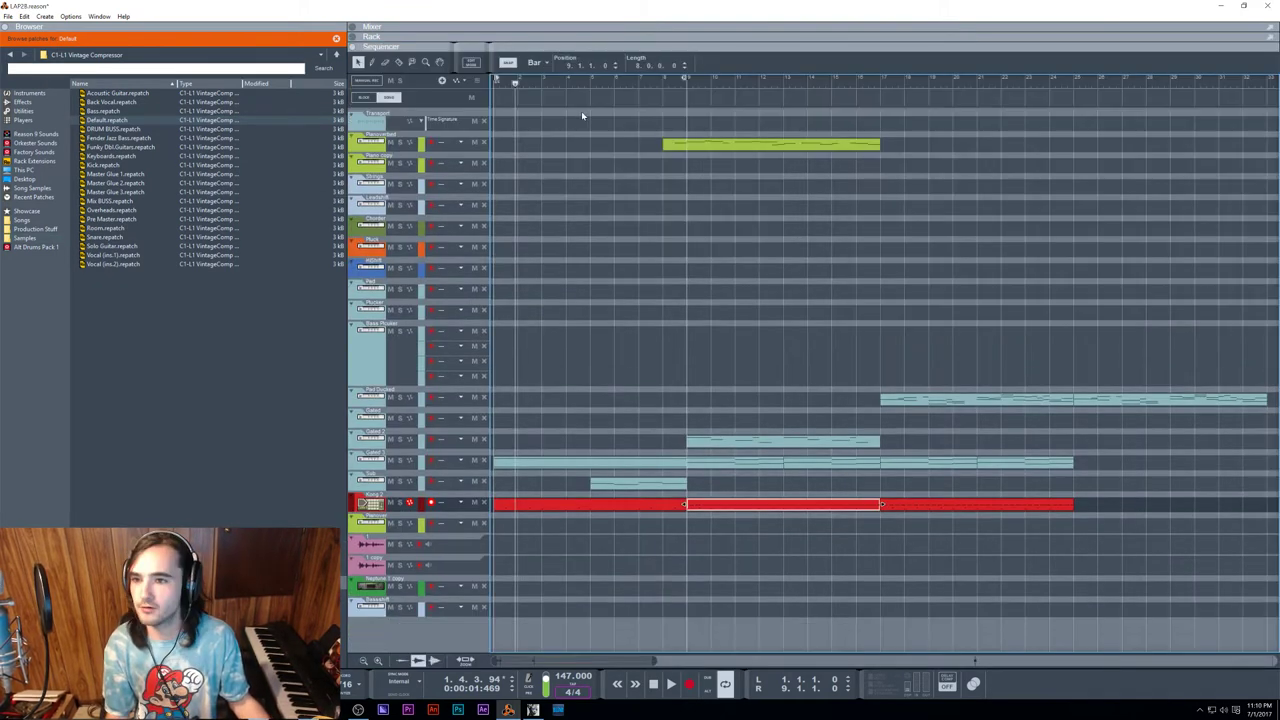
left_click_drag(515, 83, 469, 88)
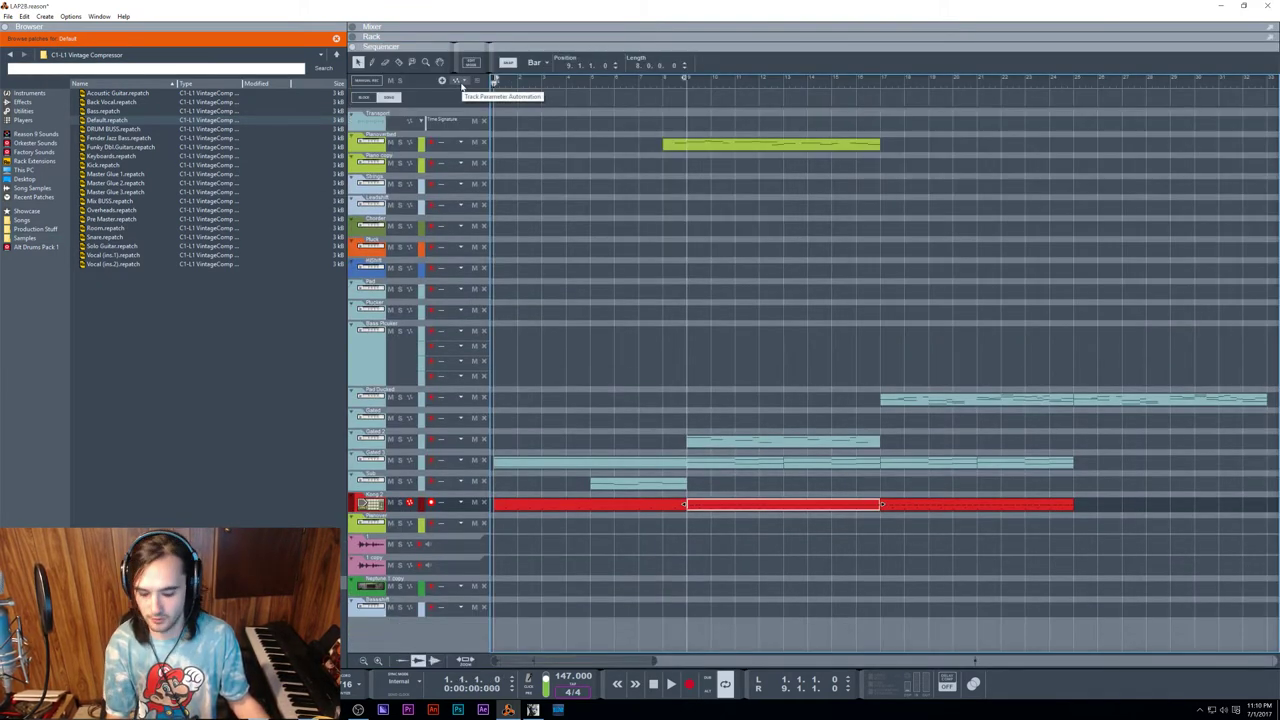
key("F6")
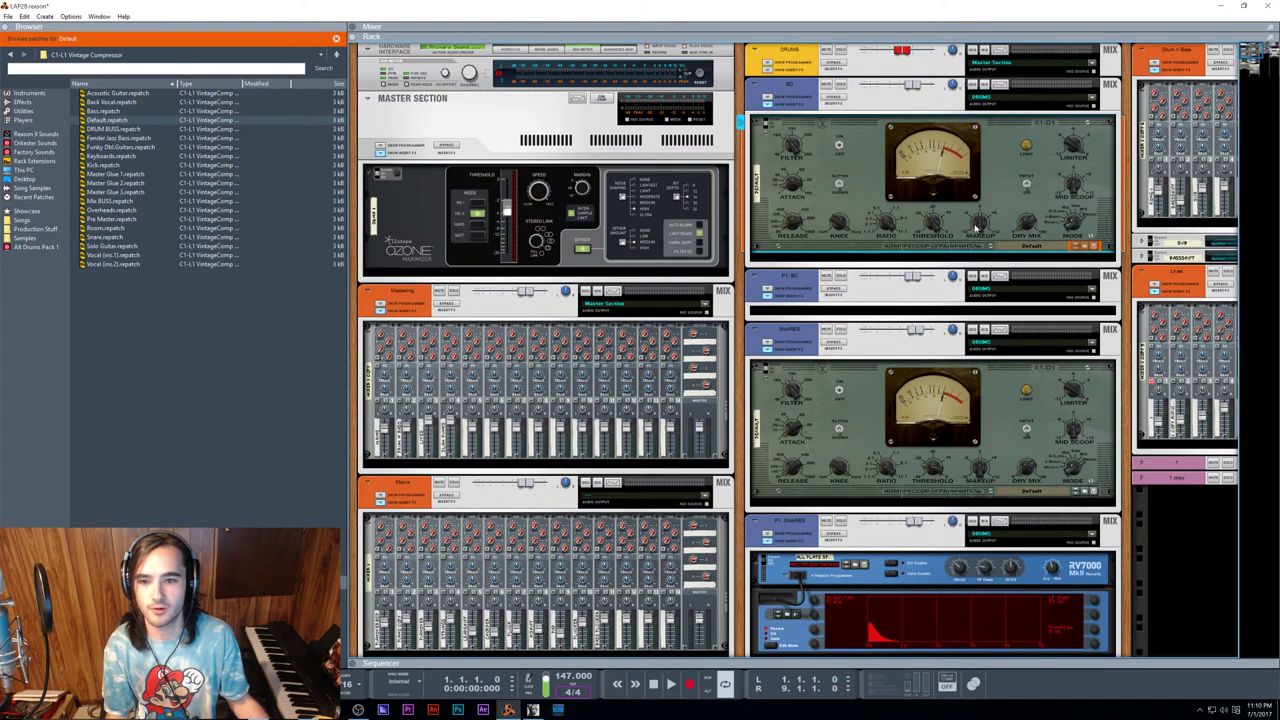
mouse_move(980, 226)
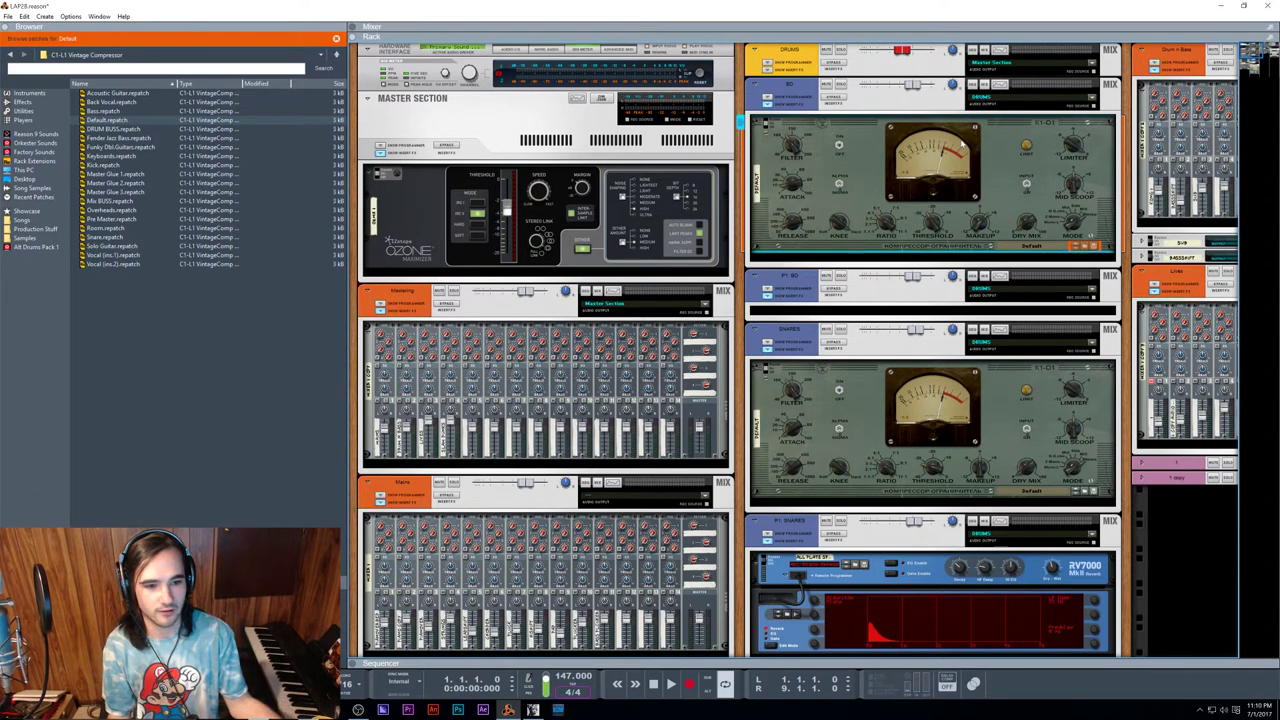
key("space")
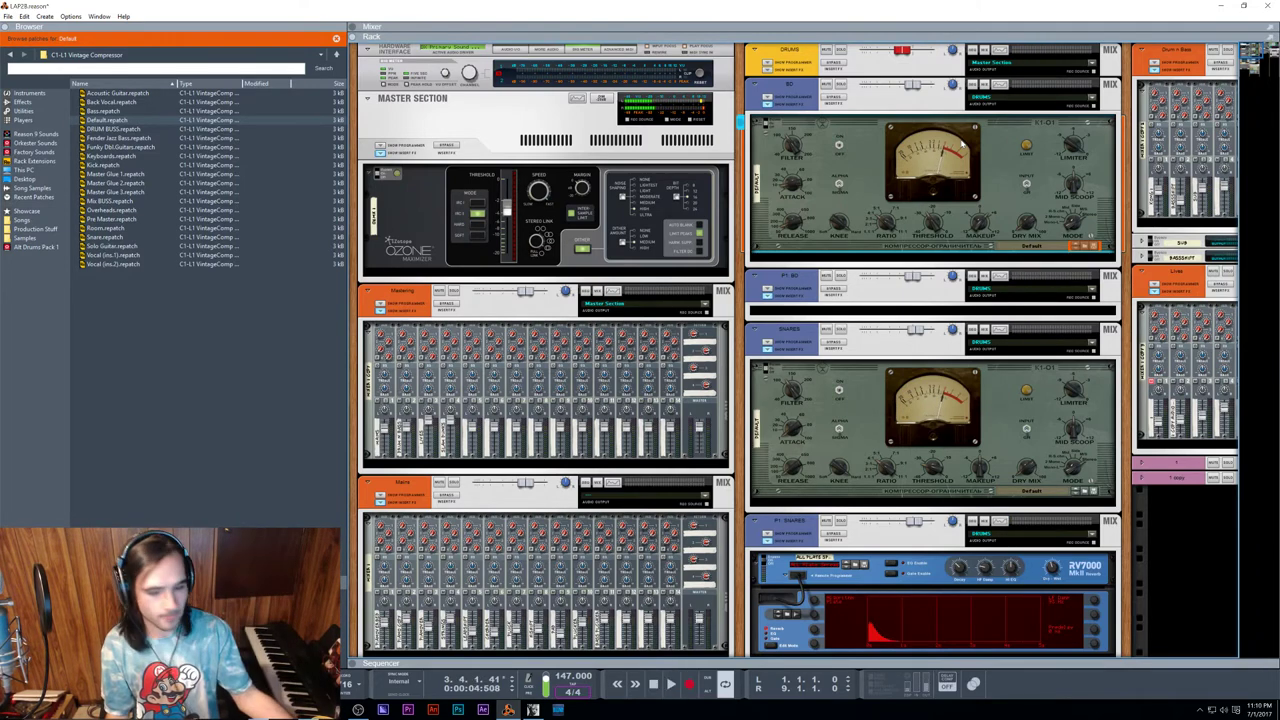
Step: Select Kong pad 1 to examine its loaded samples, and return to the BD channel's compressor
scroll(962, 145, "down", 10)
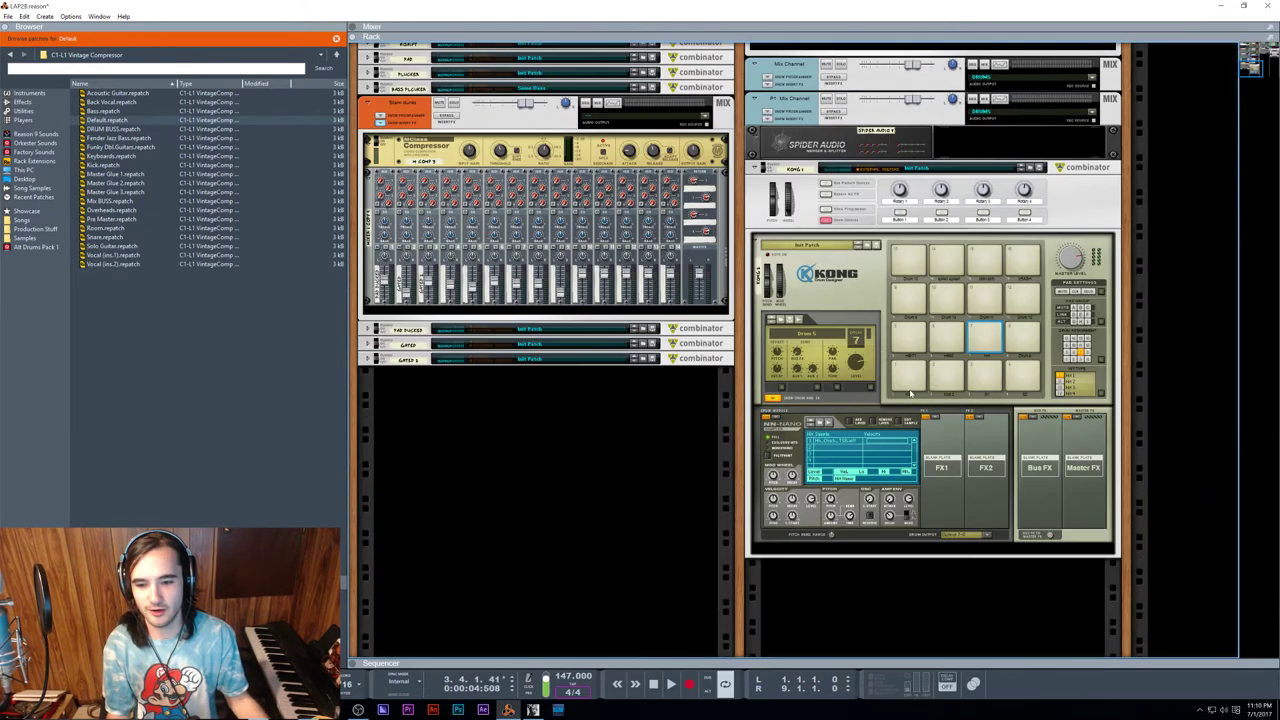
left_click(922, 372)
left_click(834, 449)
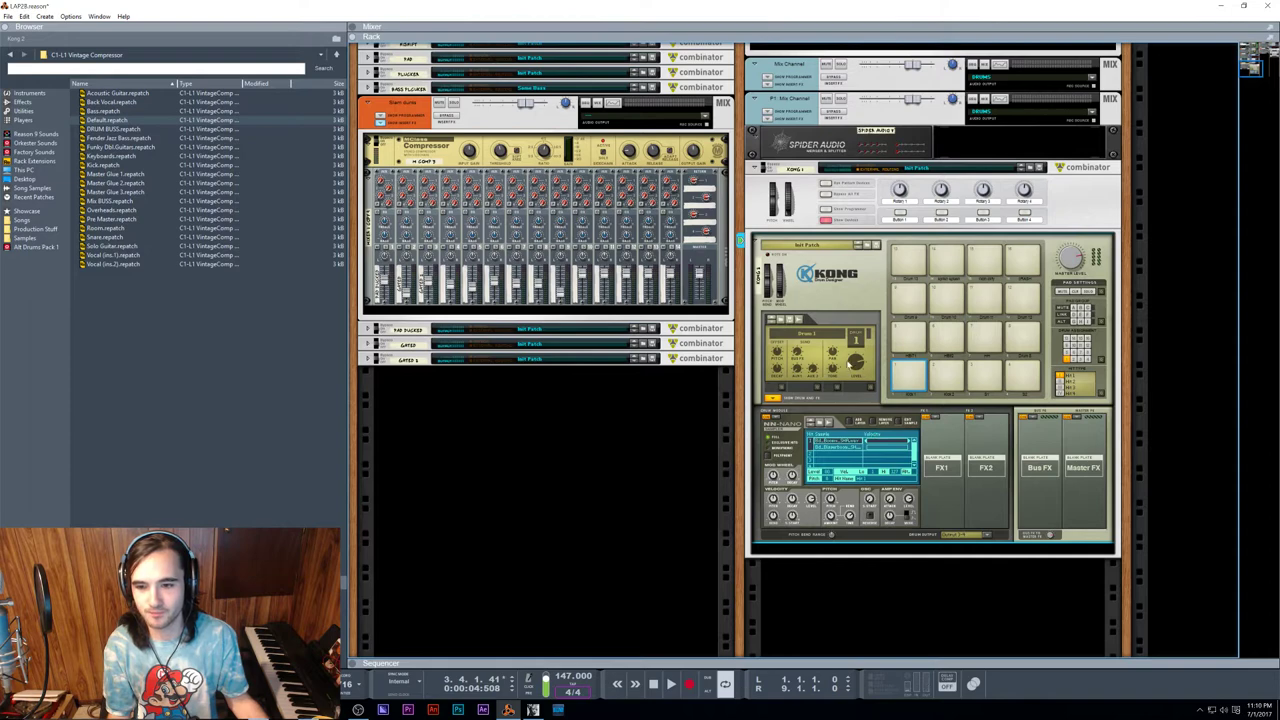
scroll(858, 366, "up", 15)
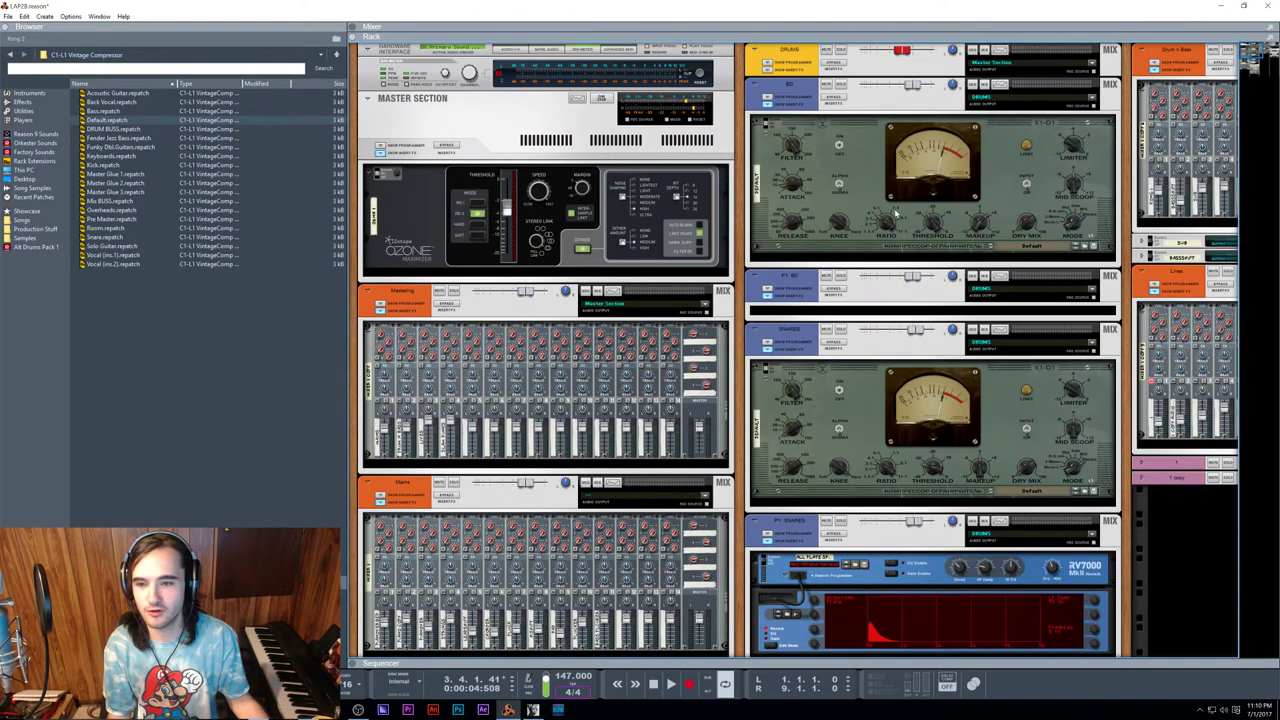
Step: Play the loop and check the threshold of the Ozone Maximizer in the master section
key("space")
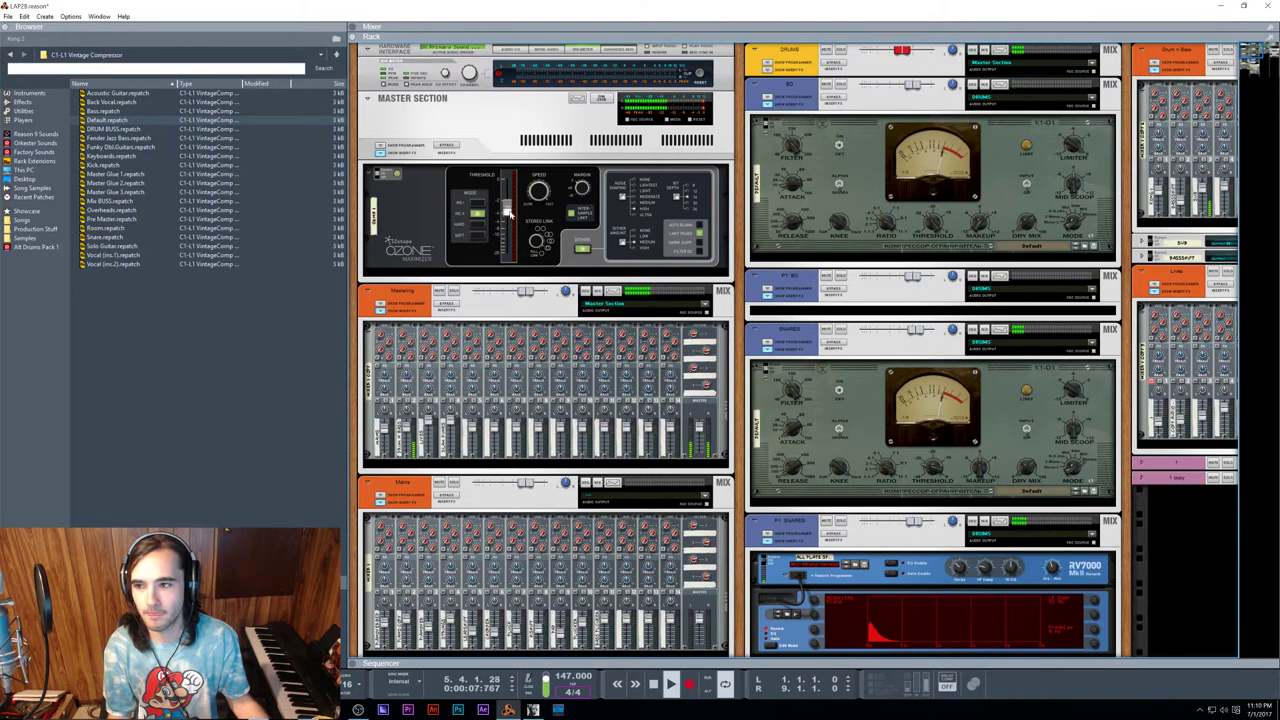
mouse_move(512, 217)
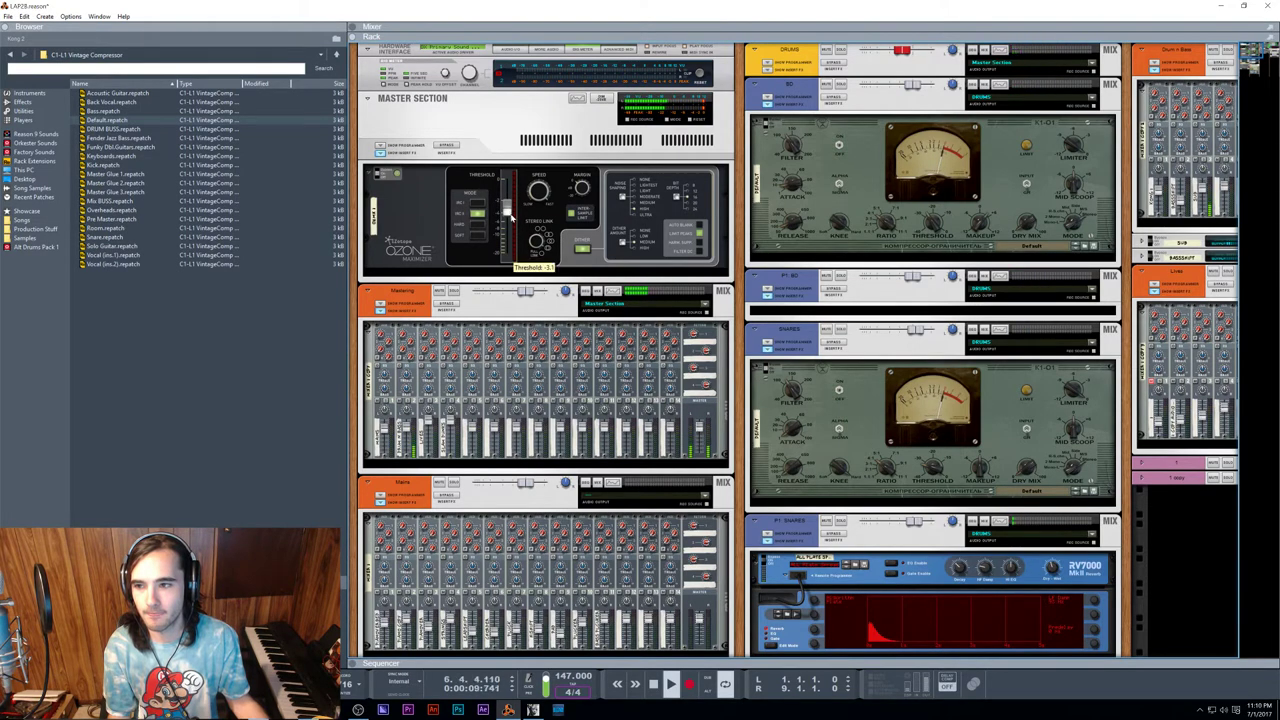
key("space")
Step: Move the Slam dunks mix channel with its devices above the DRUMS bus in the neighbouring rack column
scroll(509, 213, "down", 10)
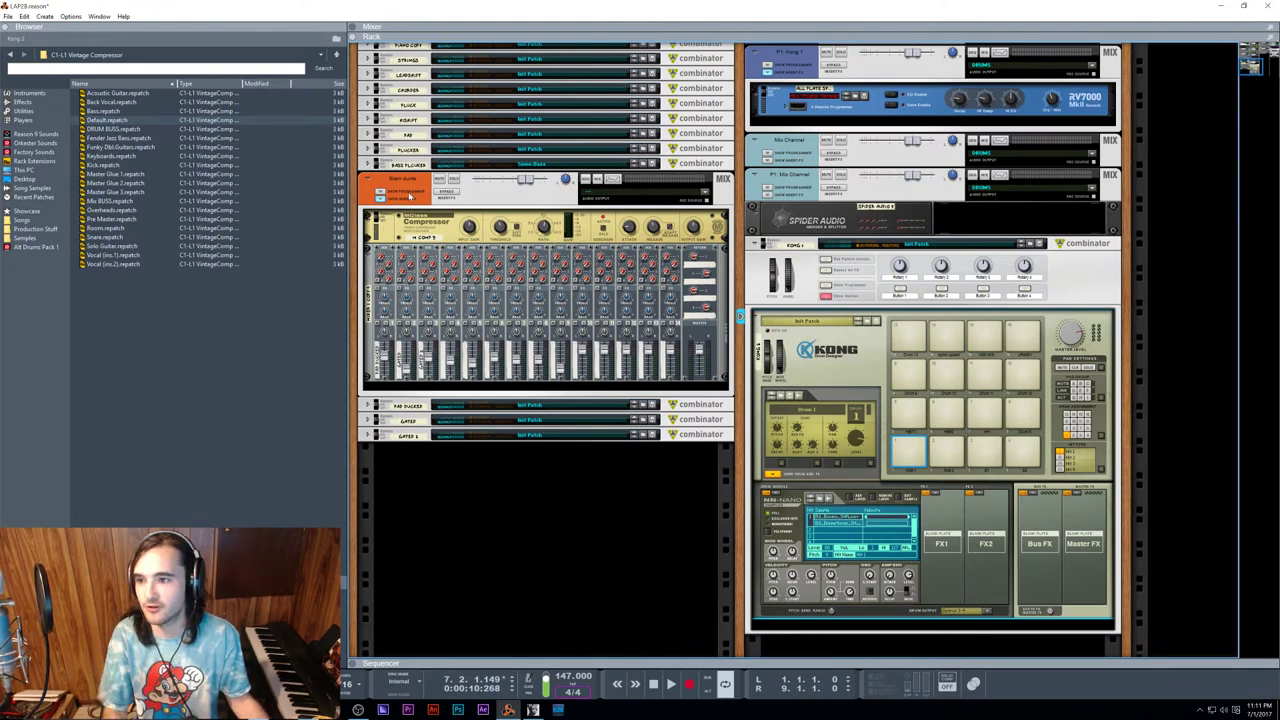
key("Tab")
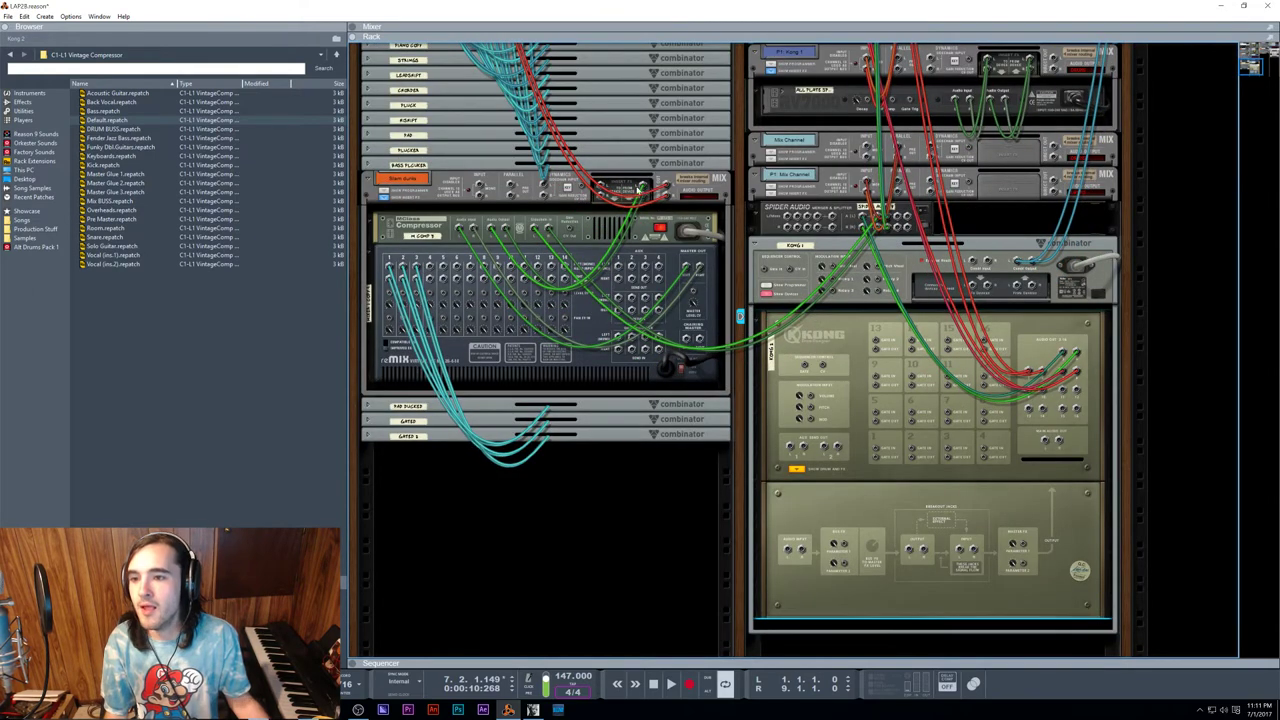
mouse_move(670, 192)
left_mouse_down()
mouse_move(737, 166)
mouse_move(545, 170)
mouse_move(1193, 184)
mouse_move(1208, 154)
mouse_move(1208, 173)
mouse_move(1232, 154)
mouse_move(1048, 74)
mouse_move(742, 87)
left_mouse_up()
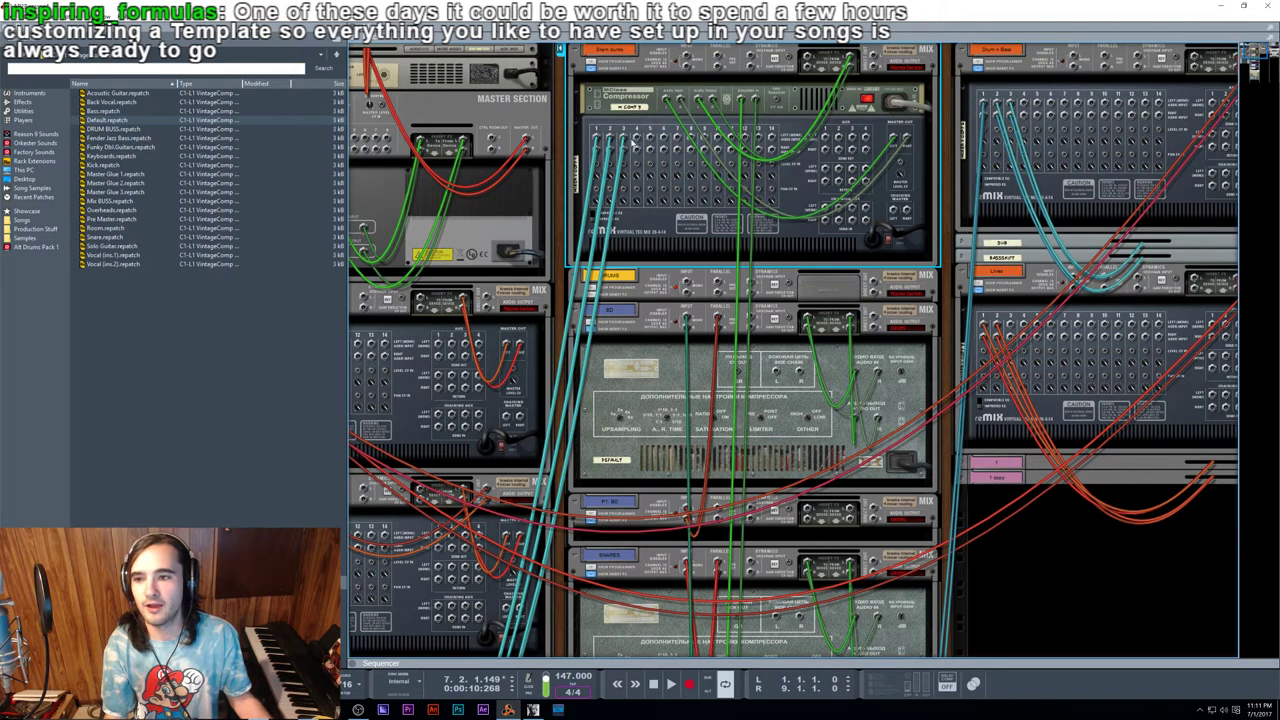
Step: Disconnect the cables from the first inputs of the Slam dunks channel's line mixer and delete the mixer
left_click_drag(598, 135, 604, 123)
left_click_drag(610, 135, 632, 131)
key("Delete")
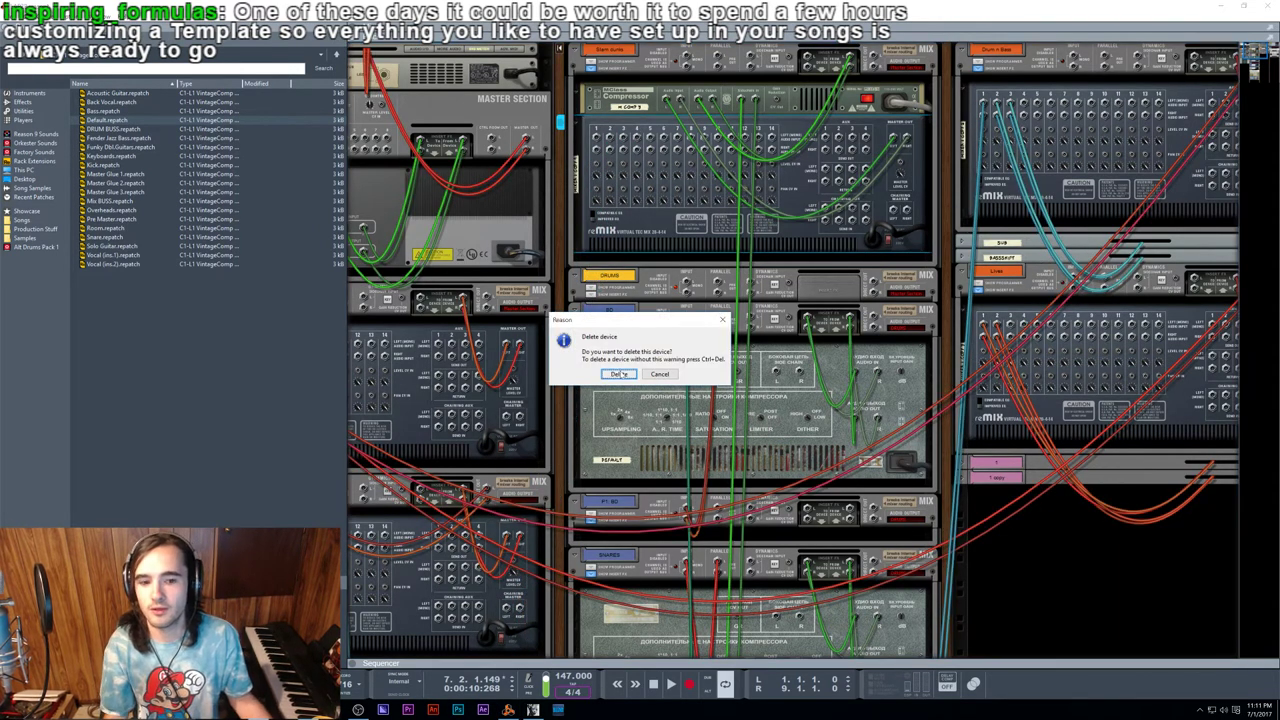
key("Return")
Step: Route the Slam dunks channel's output to the Master Section and play the loop to audition it
left_click(668, 103)
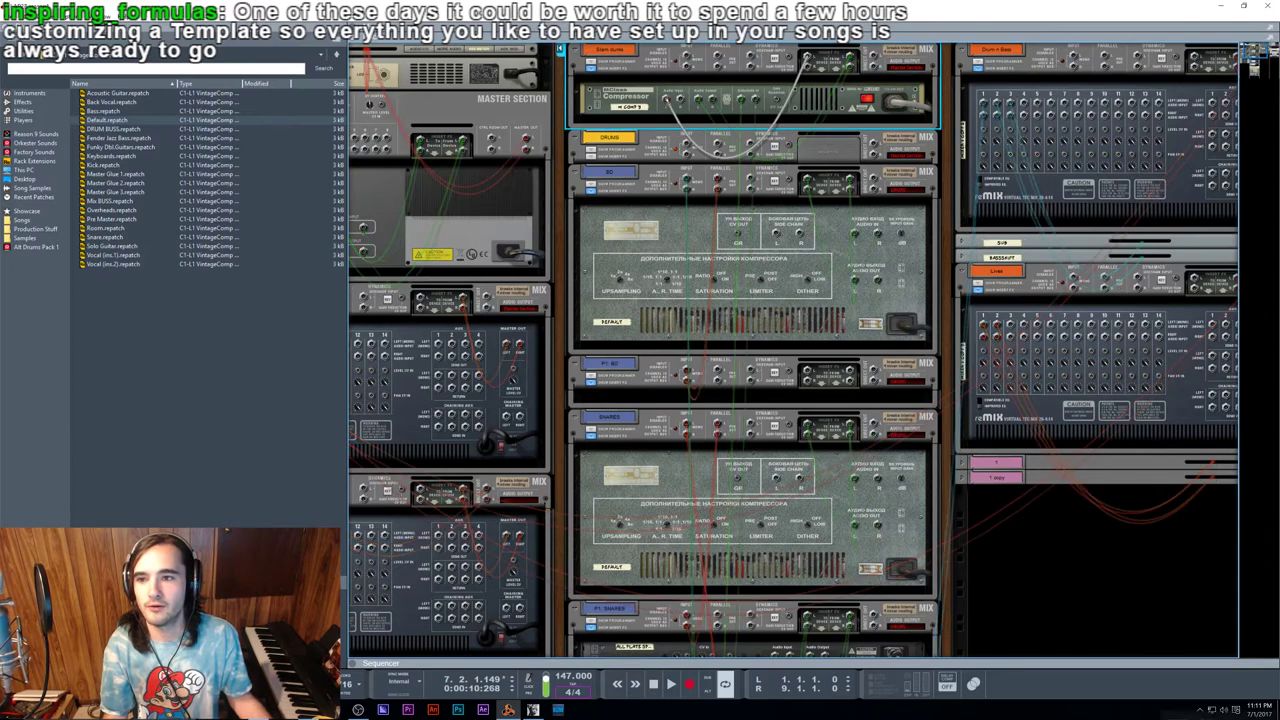
key("Tab")
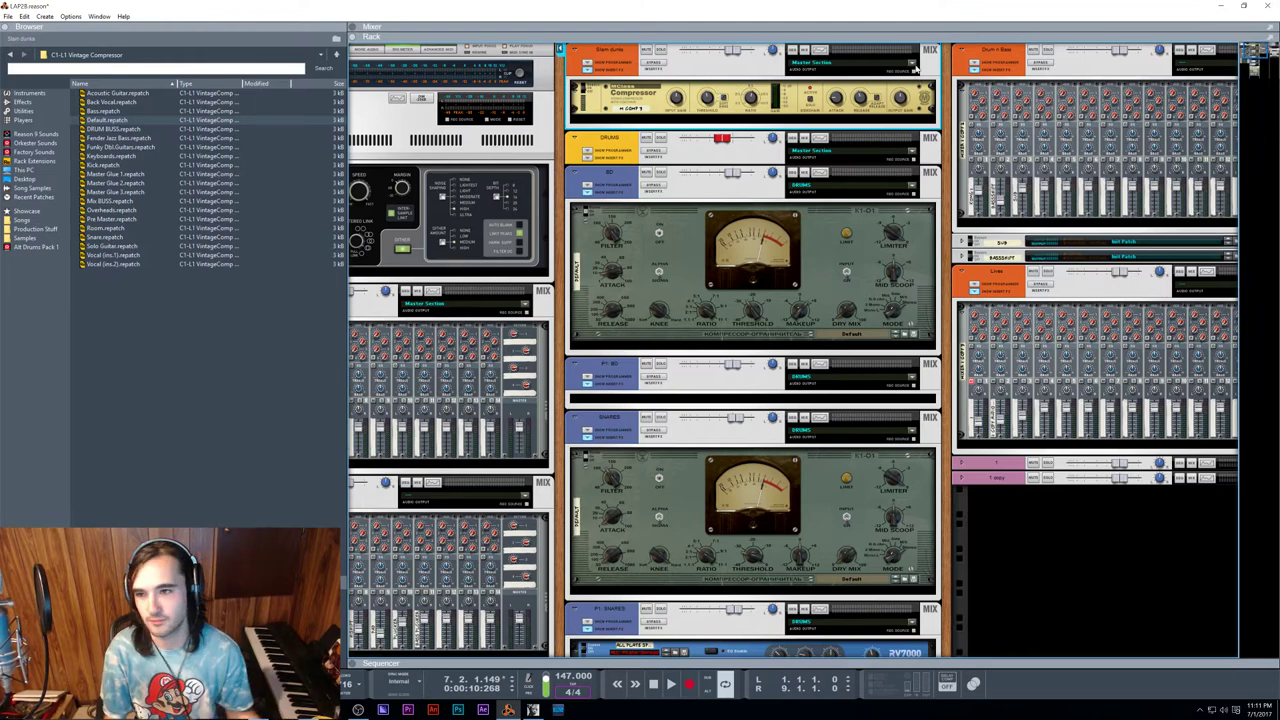
key("space")
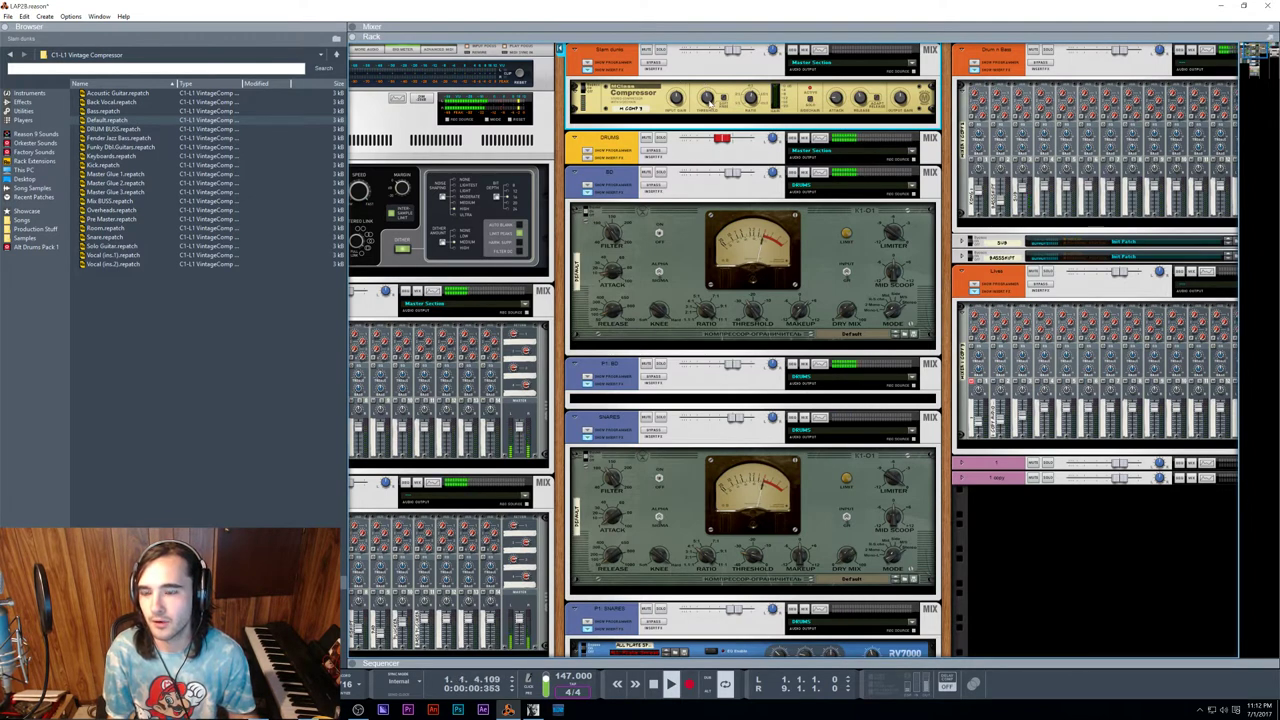
Step: Copy the BD channel's C1-L1 compressor into the Slam dunks channel and show the rear of the rack
left_click(612, 143)
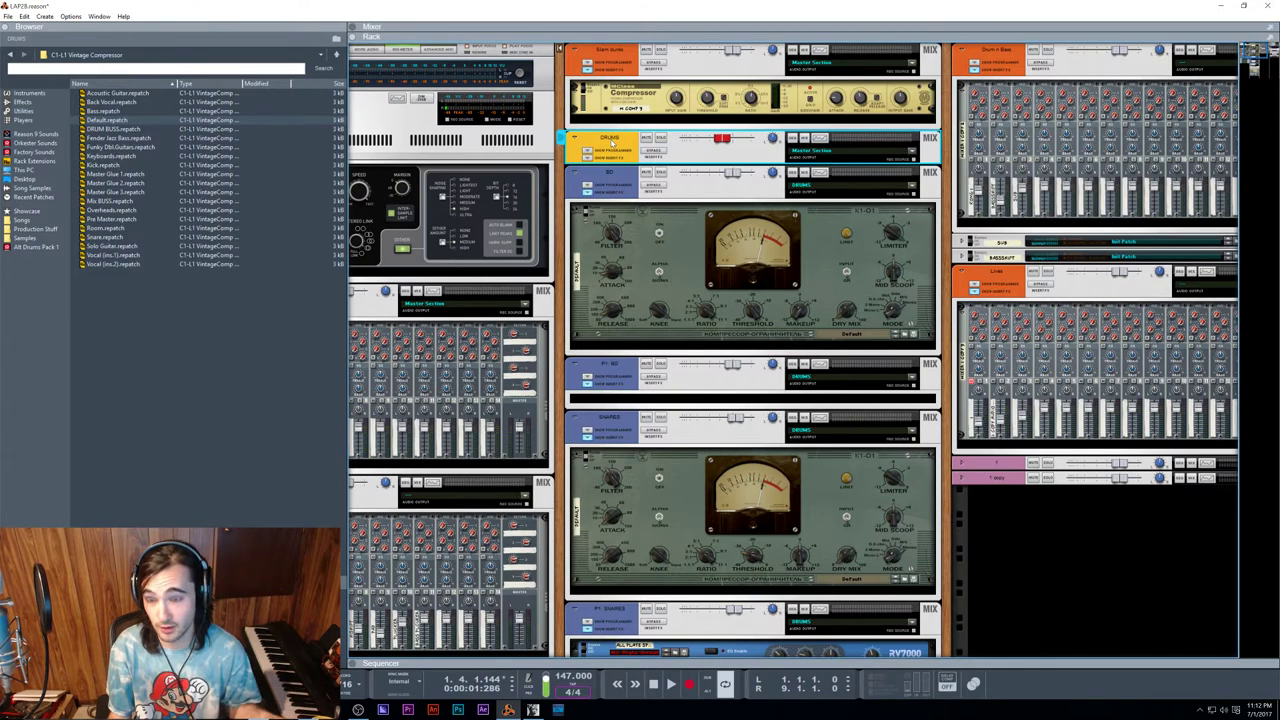
left_click_drag(702, 258, 756, 78)
key("Tab")
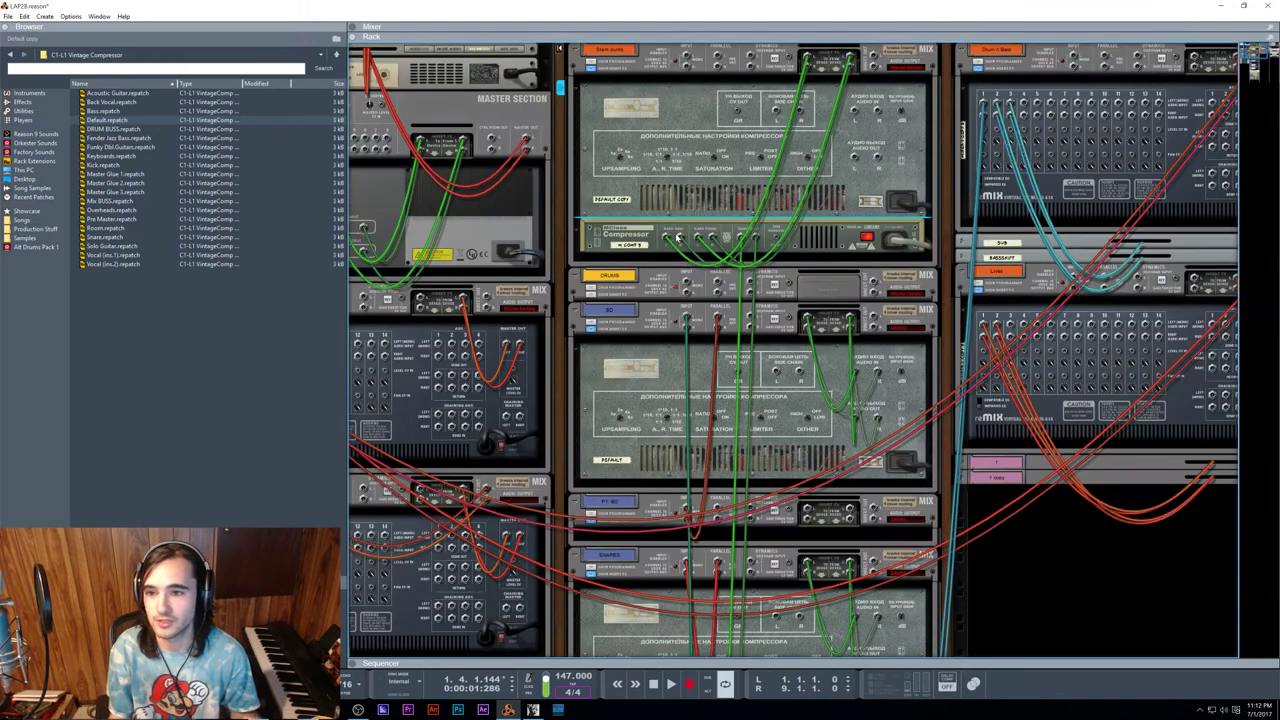
Step: Move the left and right audio input and output cables from the old M Comp compressor to the copied C1-L1
left_click_drag(667, 237, 853, 112)
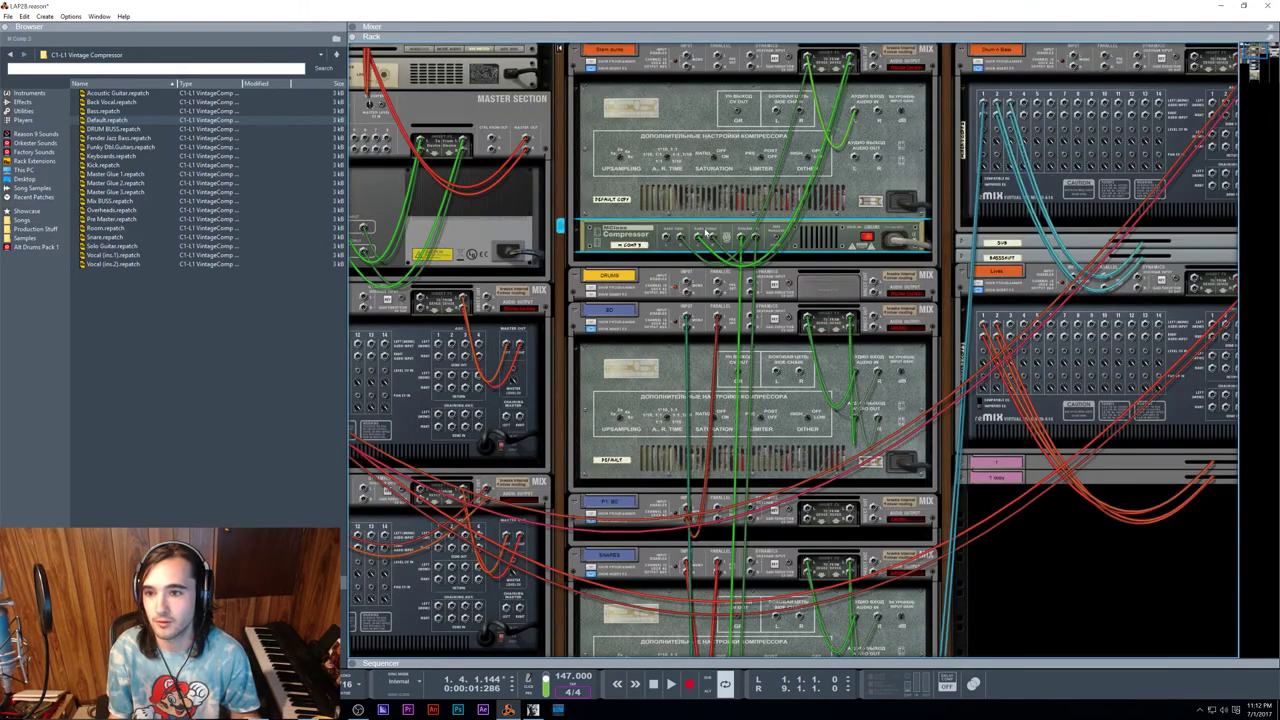
left_click_drag(681, 237, 879, 112)
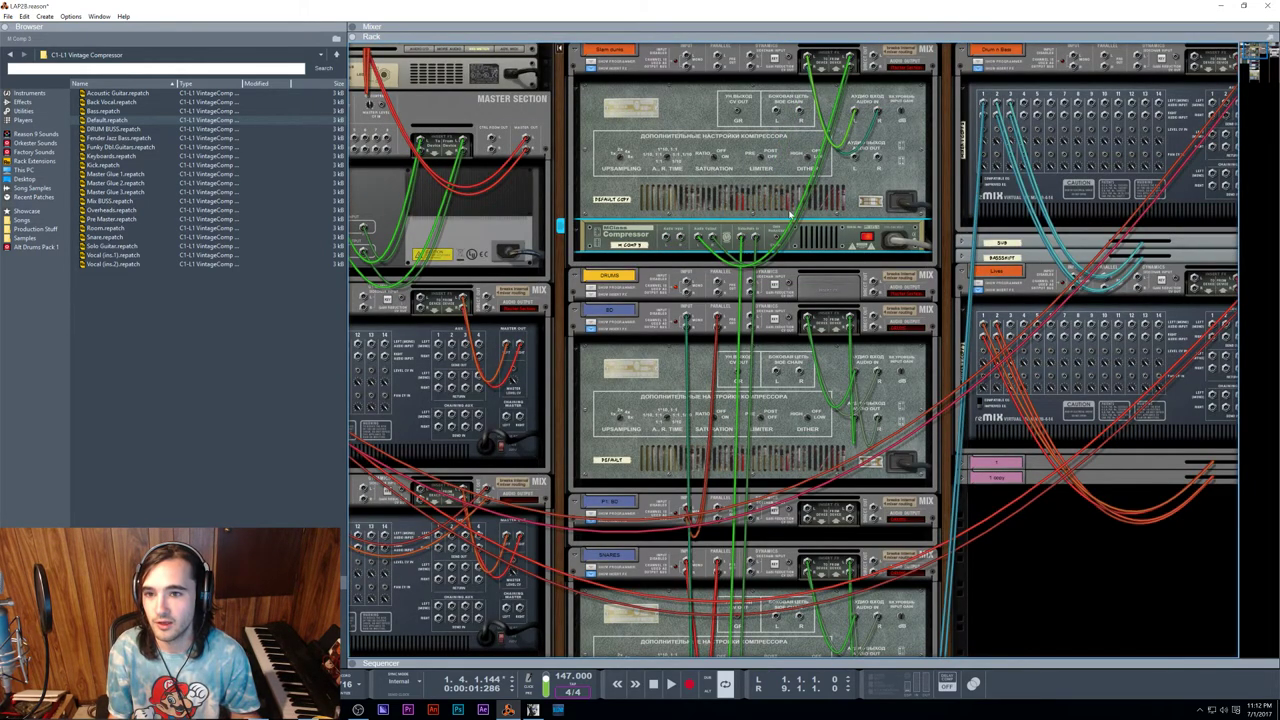
left_click_drag(713, 238, 878, 157)
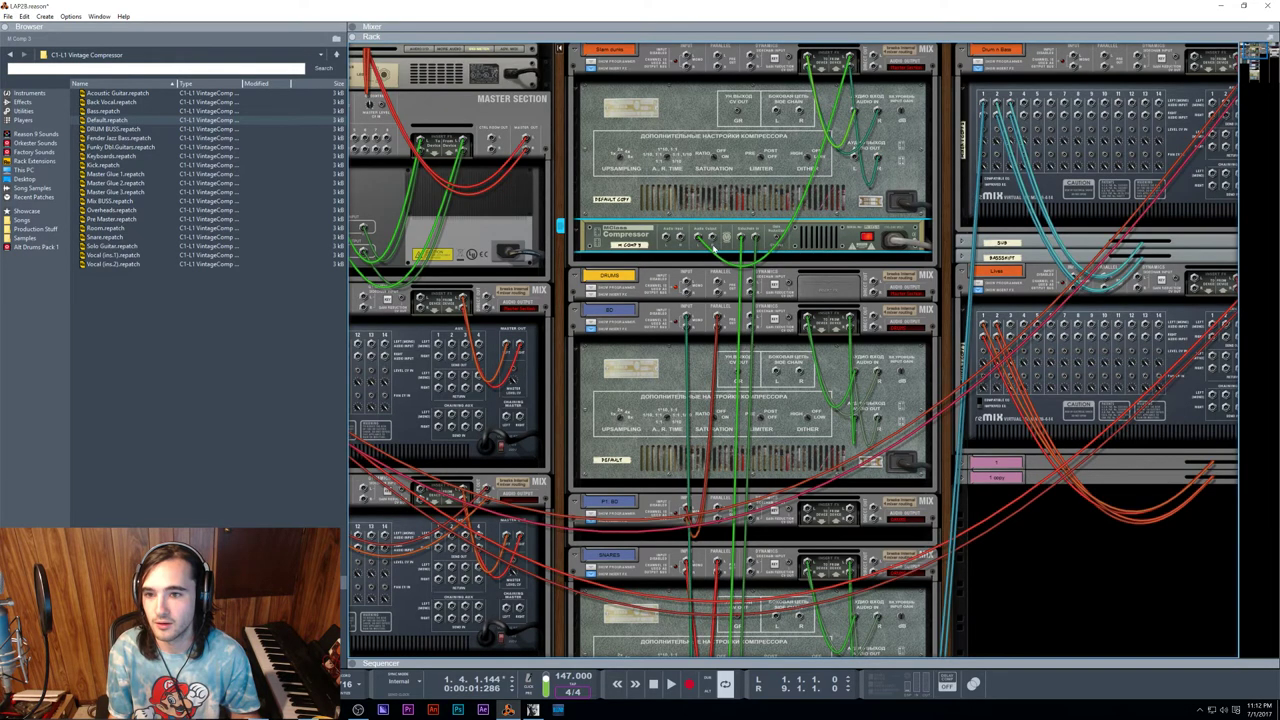
left_click_drag(700, 238, 853, 157)
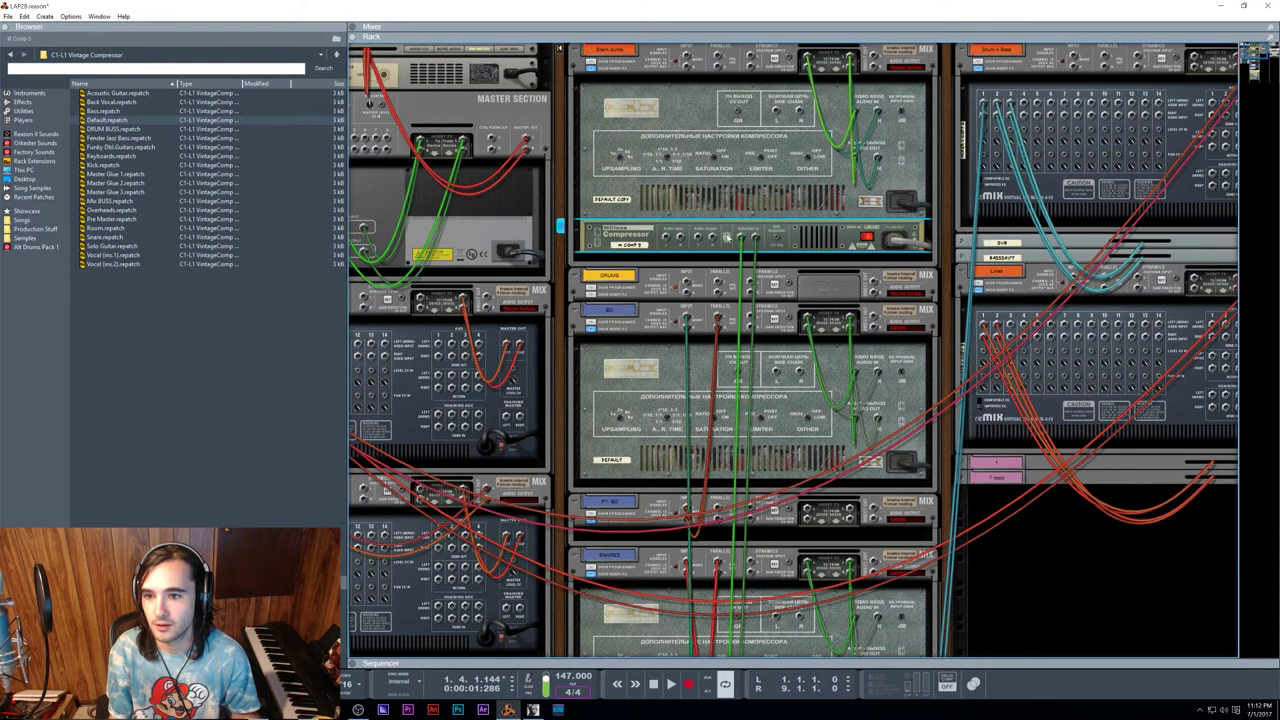
Step: Reconnect both sidechain cables from the M Comp to the copied C1-L1 and delete the old compressor
left_click_drag(755, 237, 800, 112)
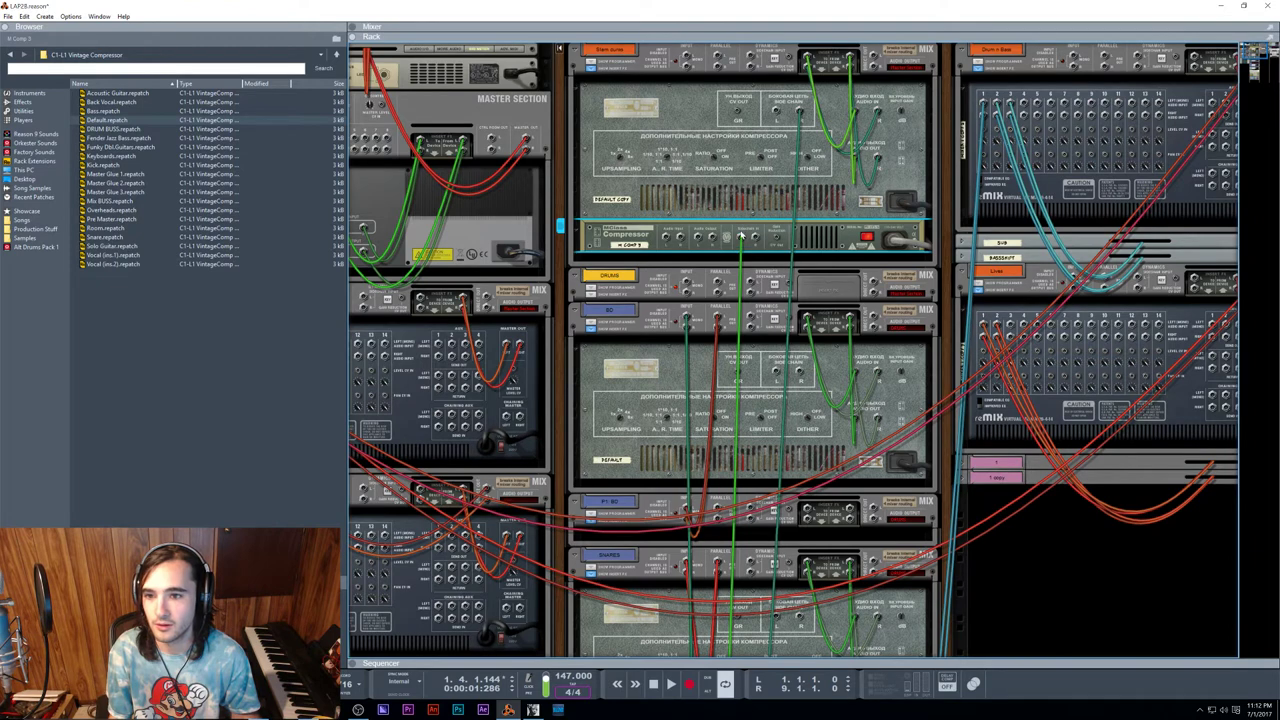
left_click_drag(741, 236, 776, 112)
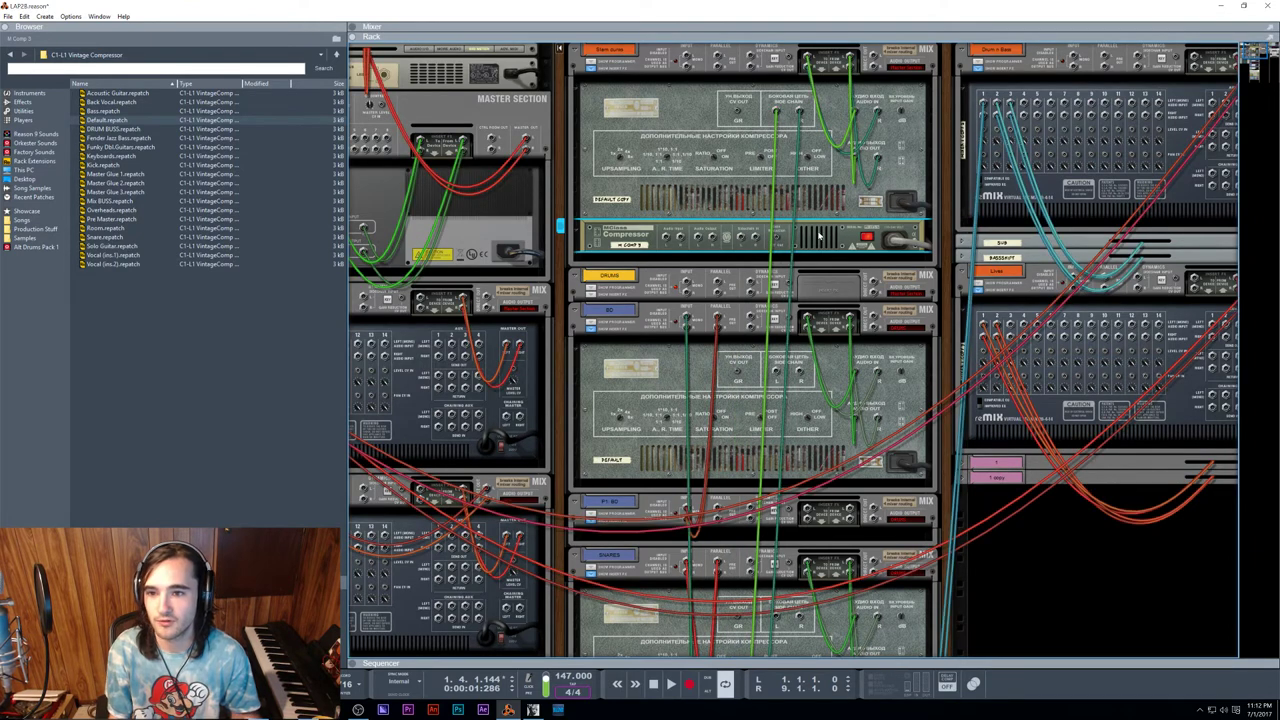
key("Delete")
key("Return")
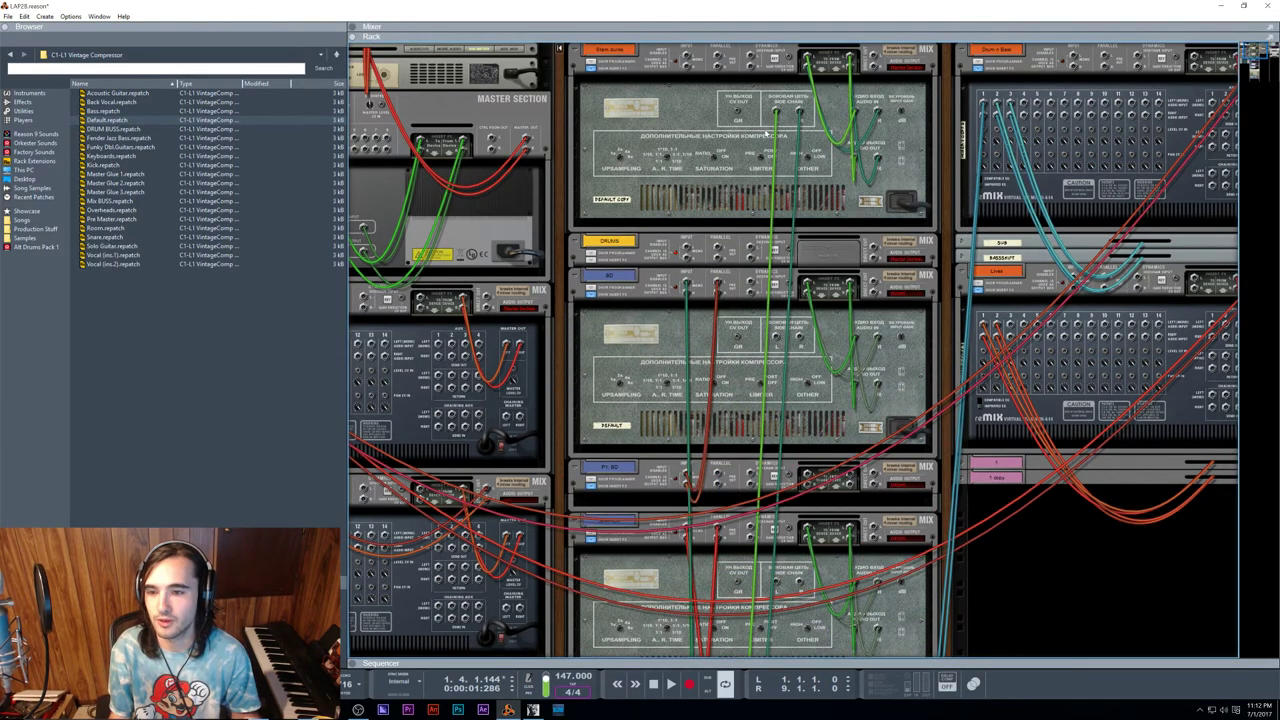
left_click(621, 142)
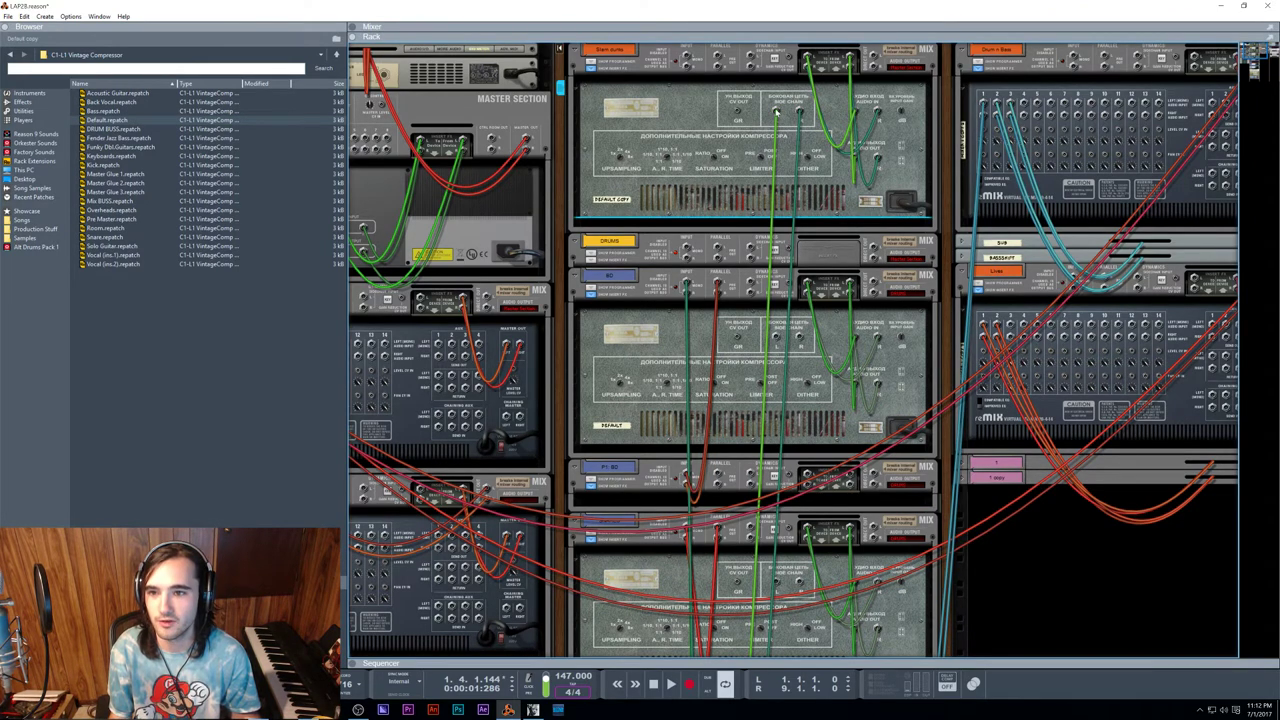
key("Tab")
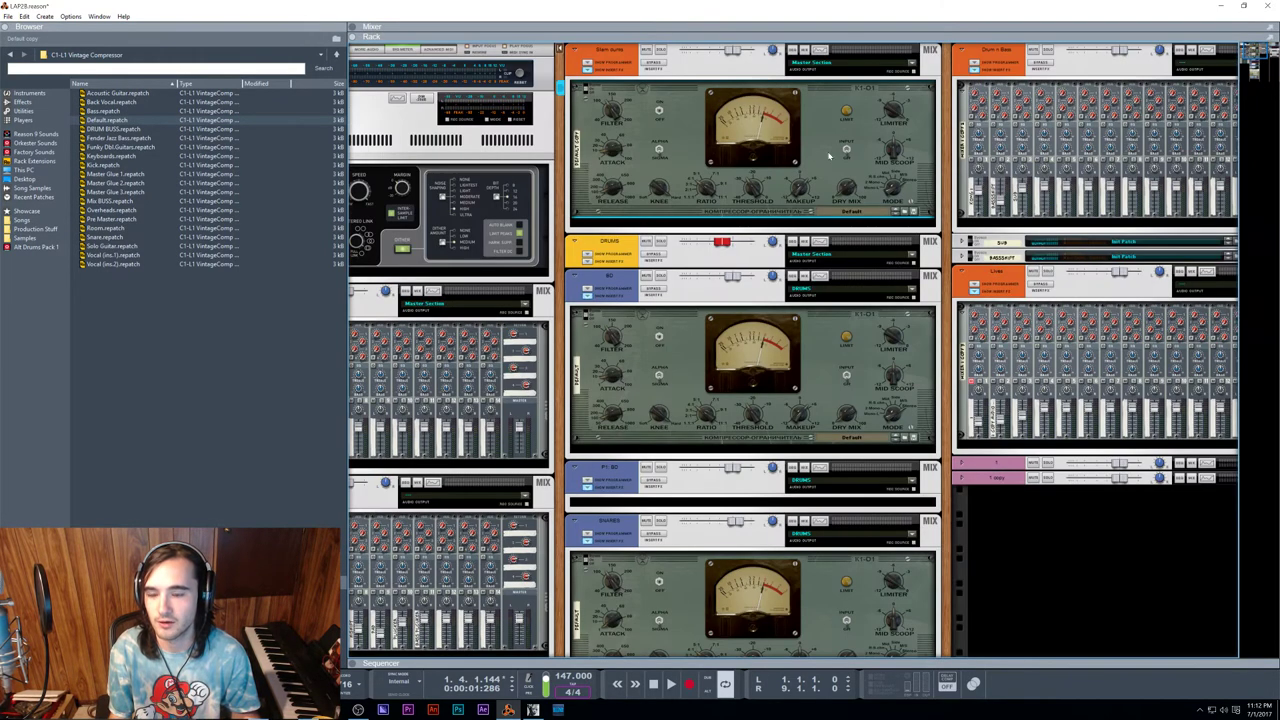
Step: Rename the Spider Audio splitter above the Kong combinator as BD SPLIT
scroll(765, 148, "down", 10)
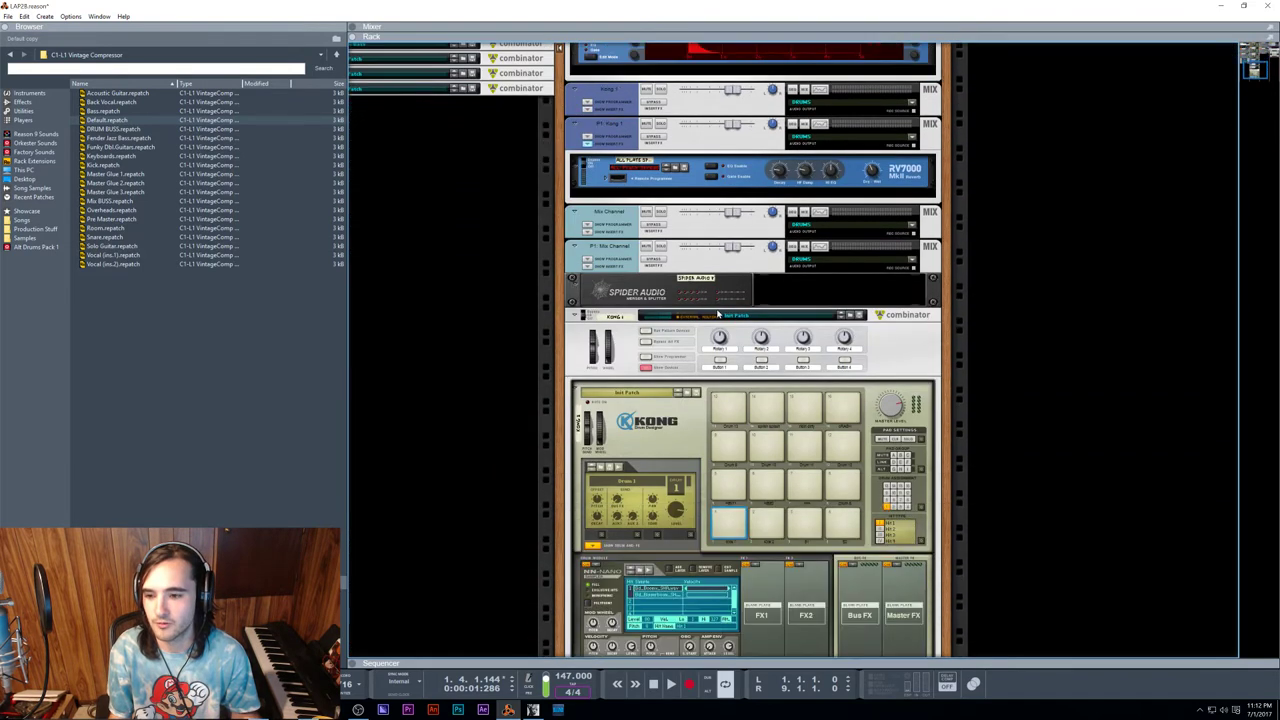
scroll(702, 304, "up", 5)
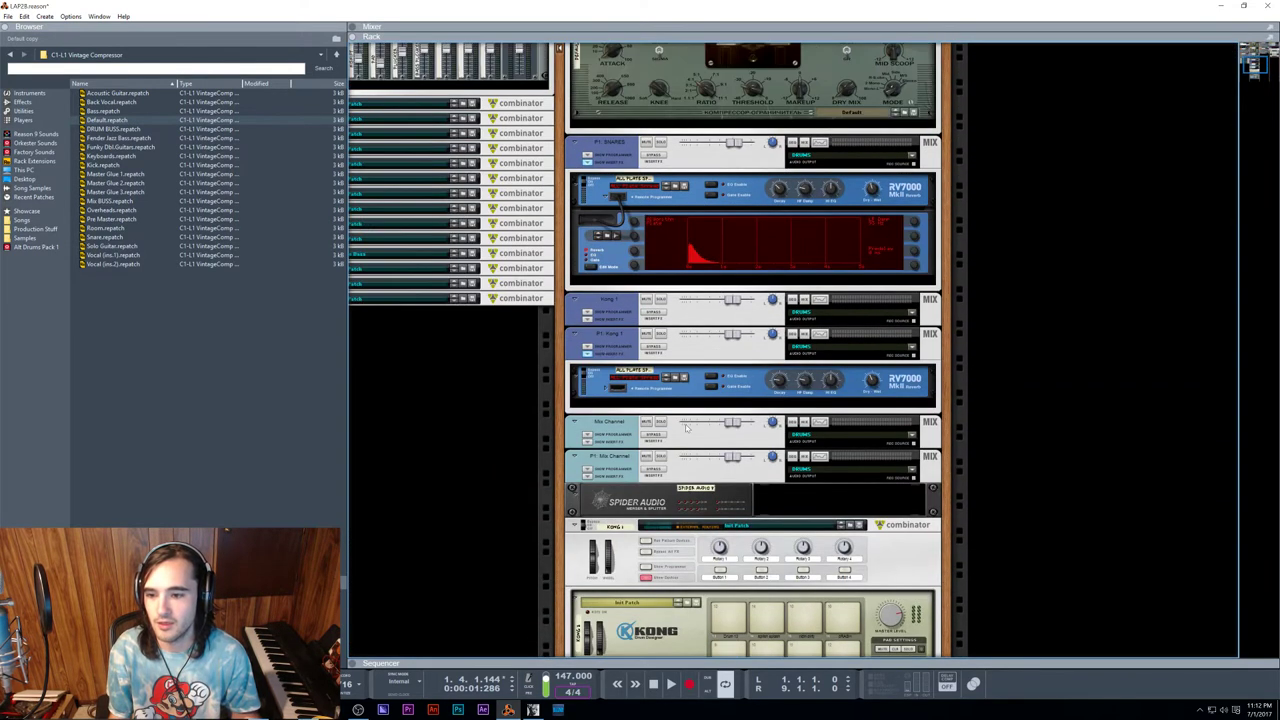
double_click(699, 489)
type("BD SPLIT")
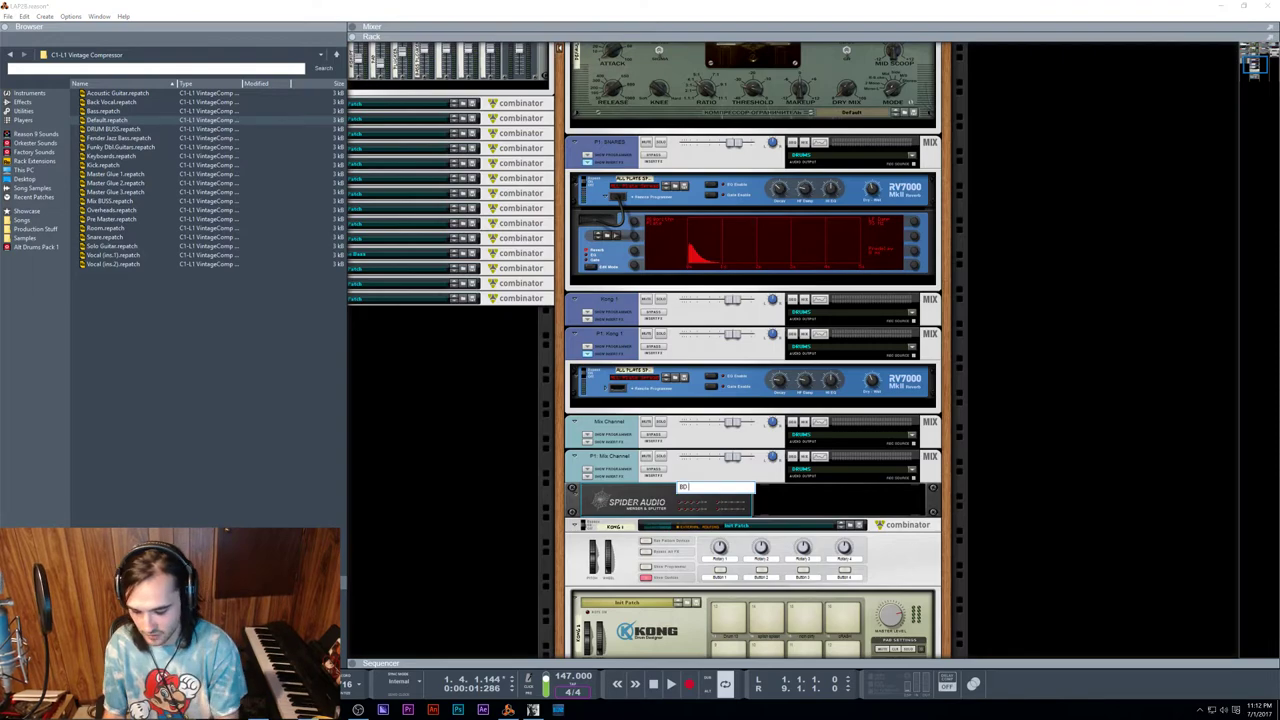
key("Return")
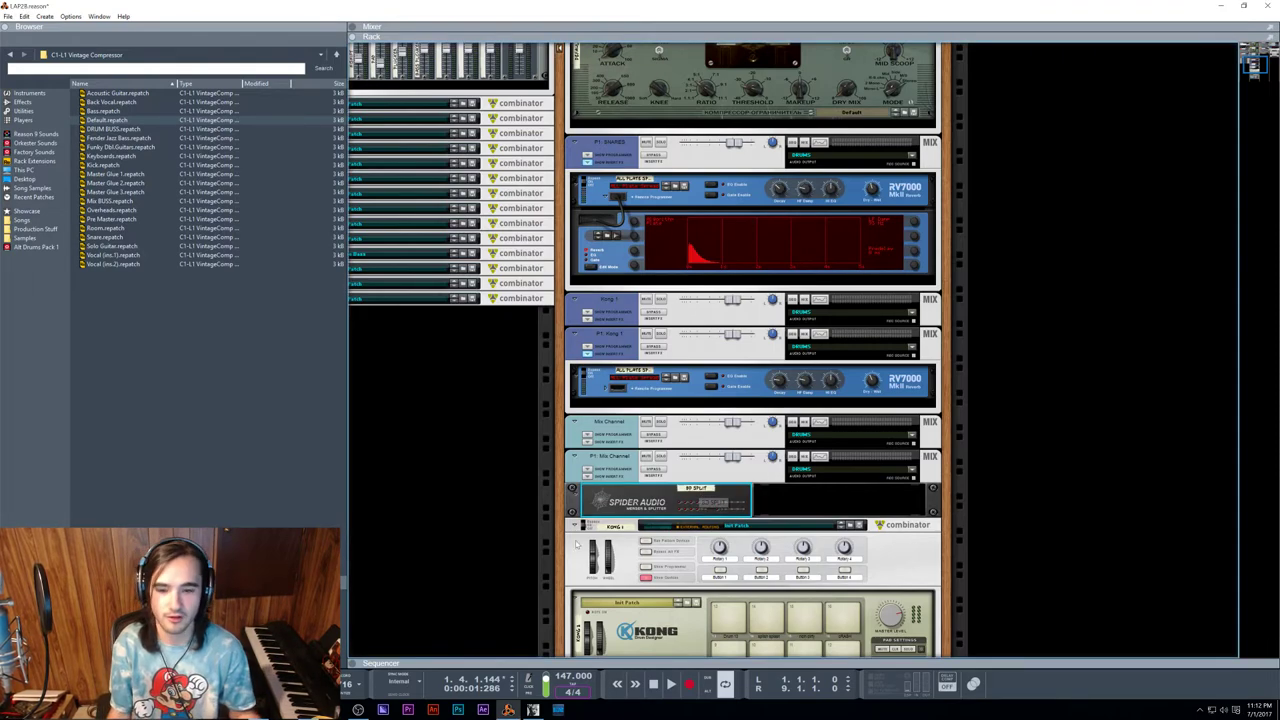
Step: Play the loop to audition the Slam dunks channel's compressor and inspect its sidechain wiring at the rear of the rack
scroll(747, 414, "left", 2)
scroll(750, 419, "right", 2)
scroll(768, 362, "up", 9)
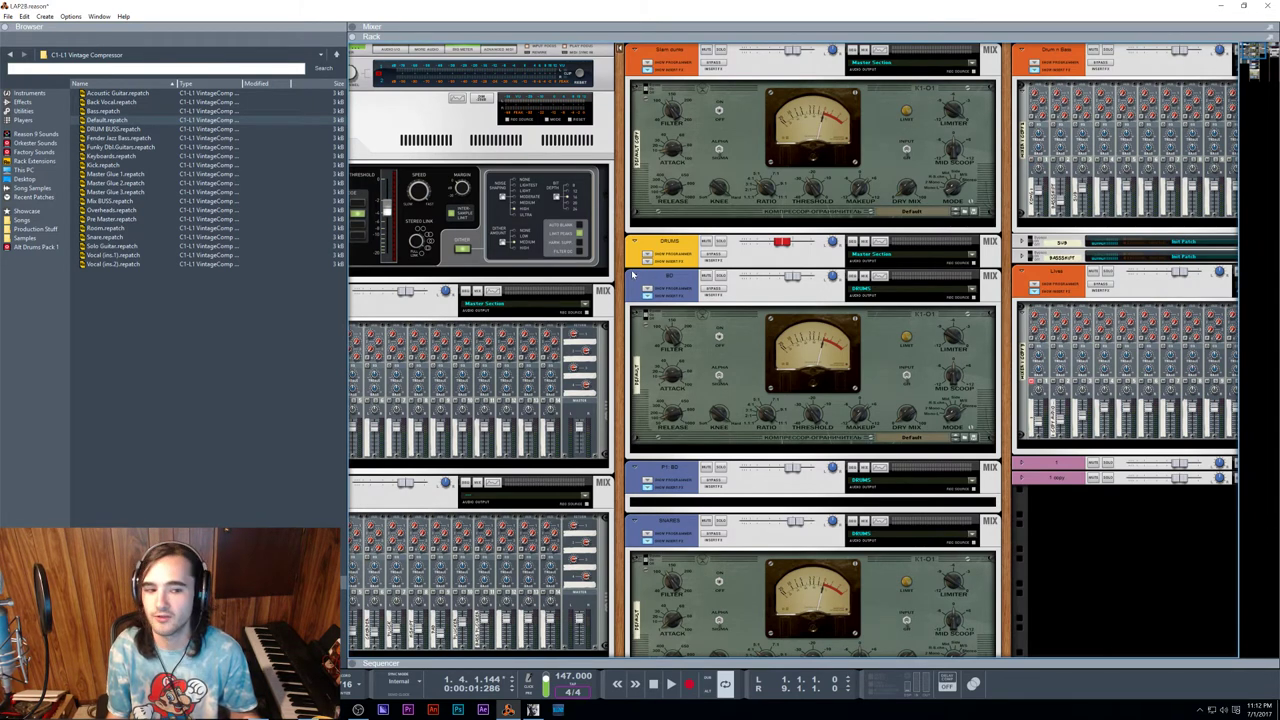
key("space")
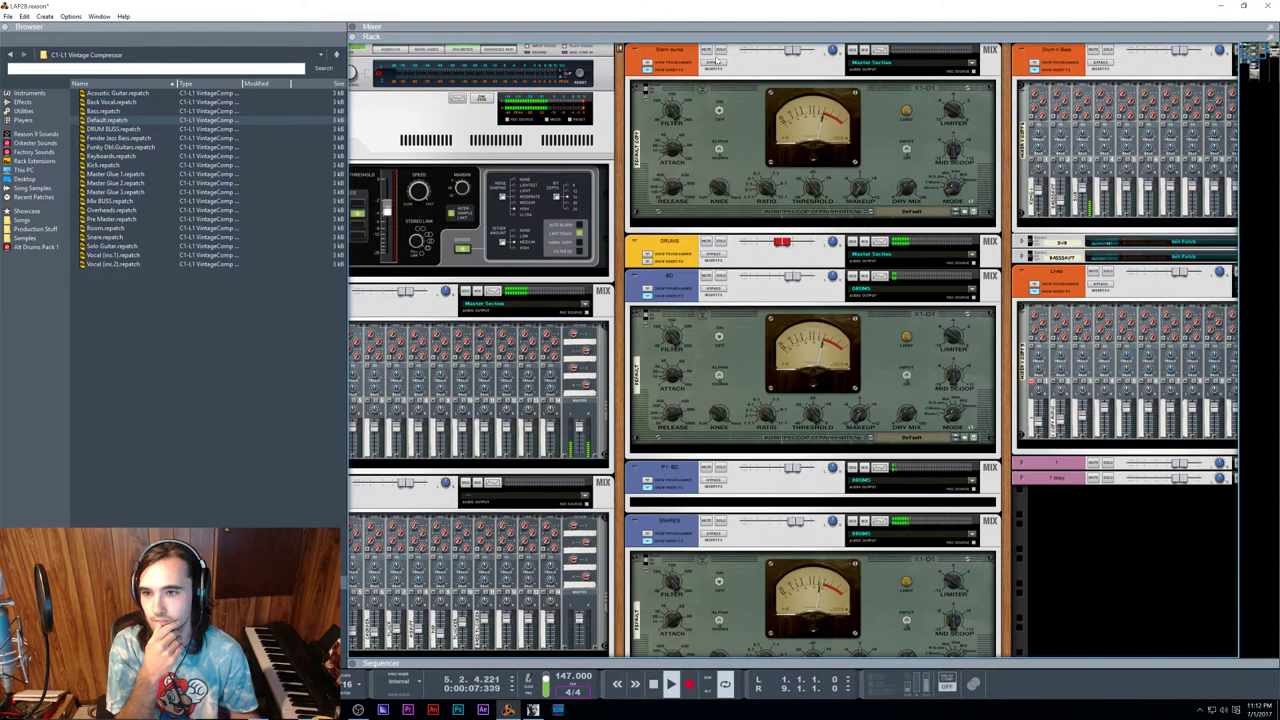
key("Tab")
key("Tab")
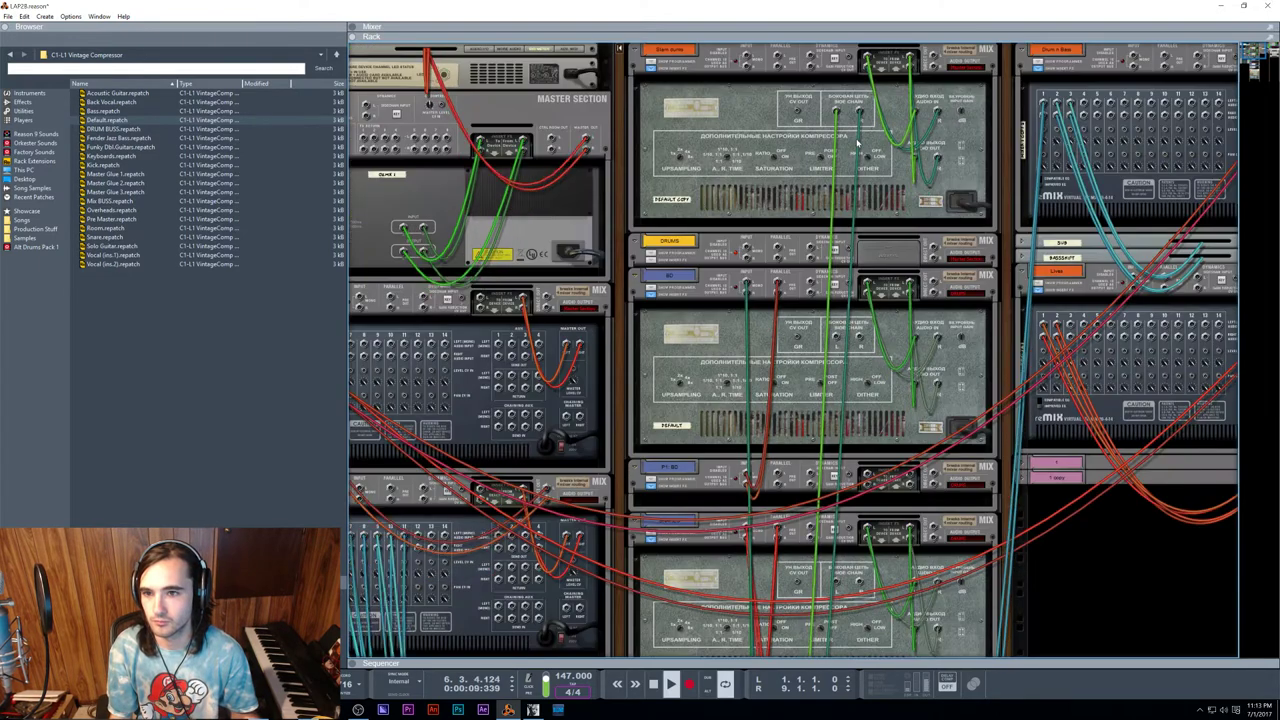
key("Tab")
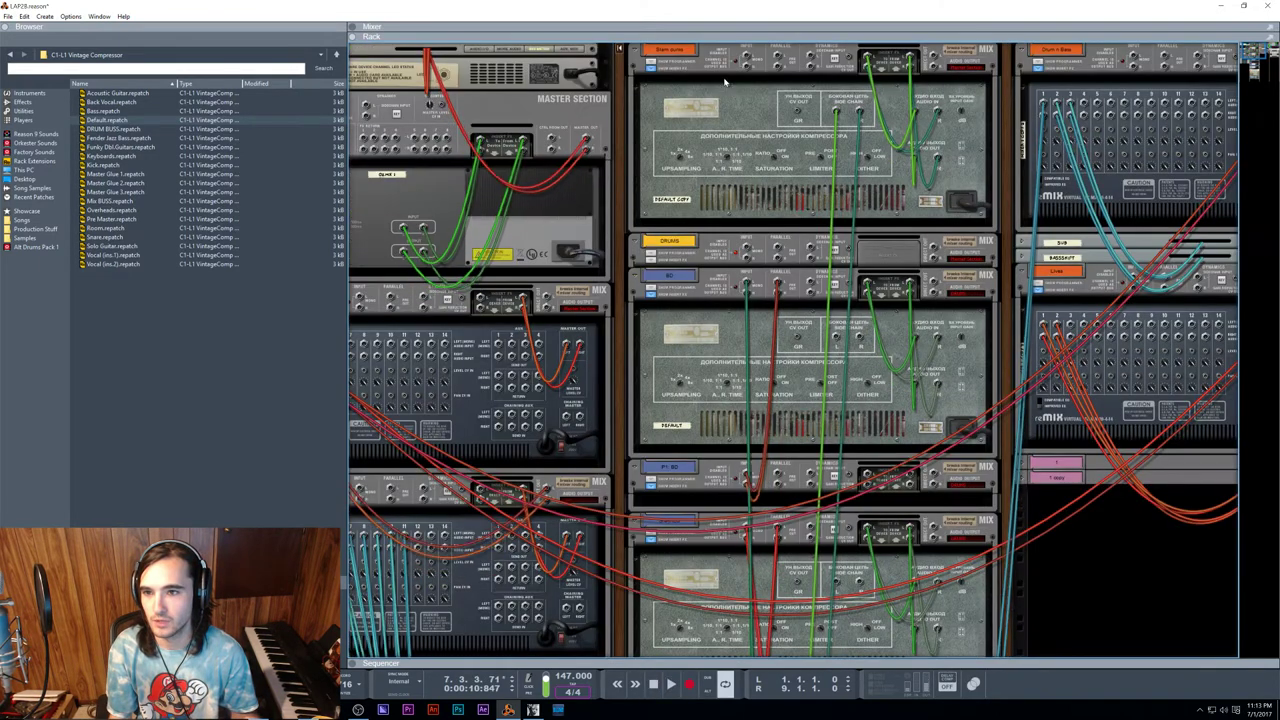
key("Tab")
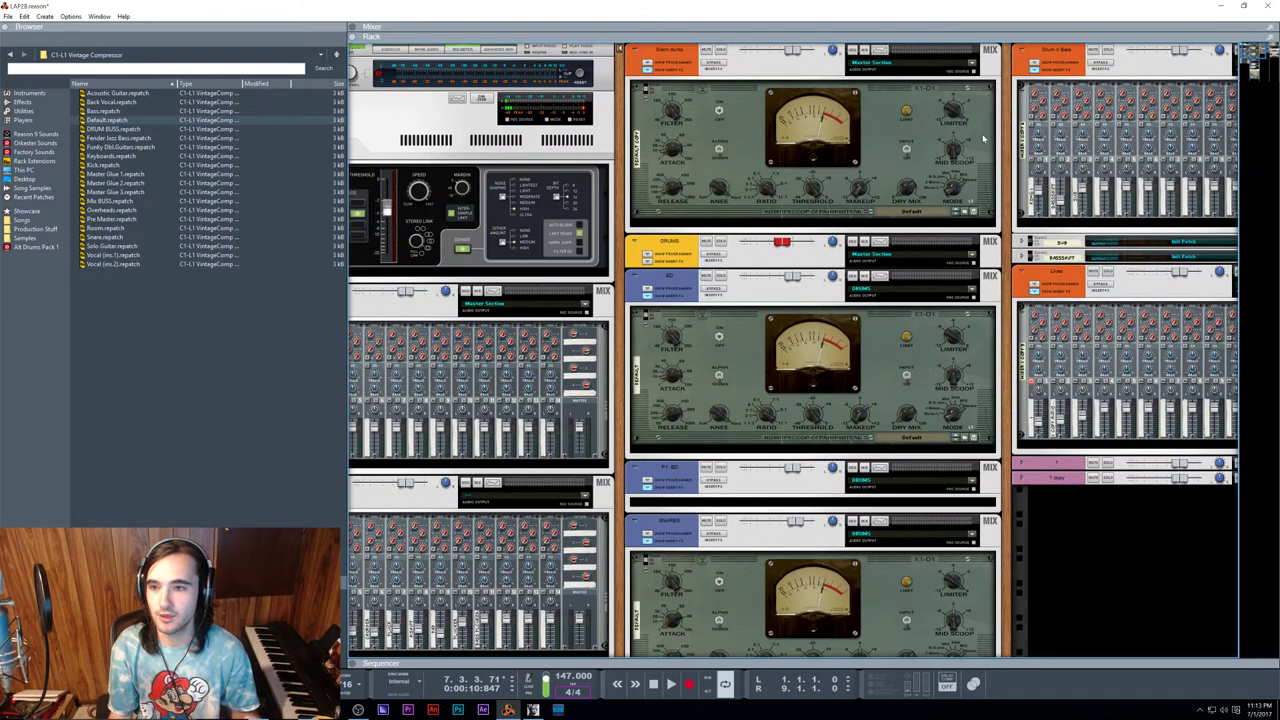
Step: View all the channels available as output destinations for the B Gated 3 bus
scroll(935, 250, "right", 3)
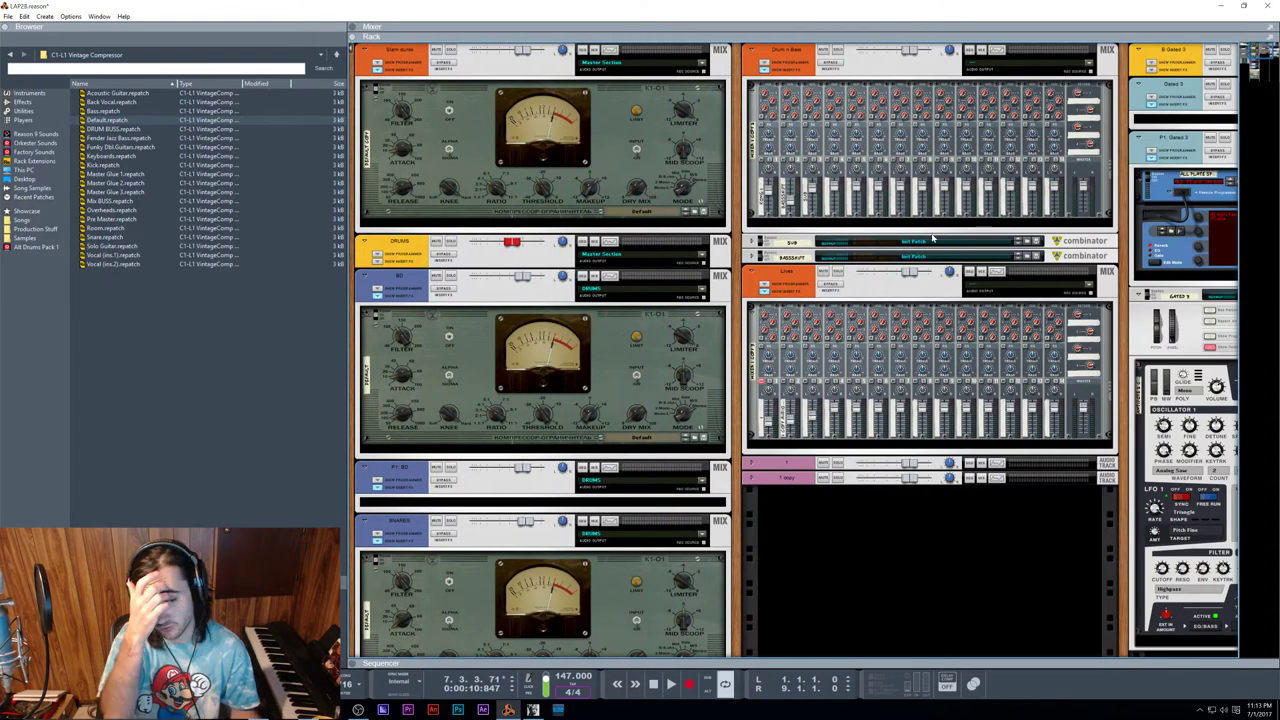
scroll(1108, 68, "right", 3)
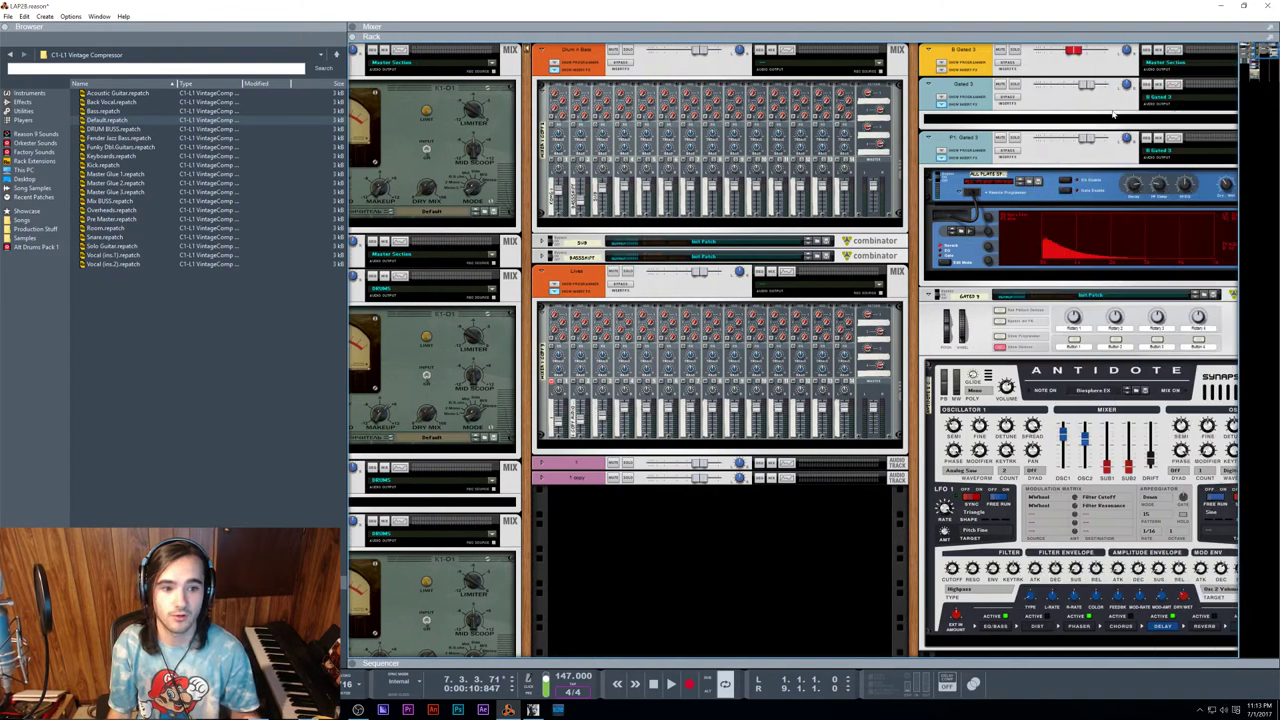
left_click(1108, 68)
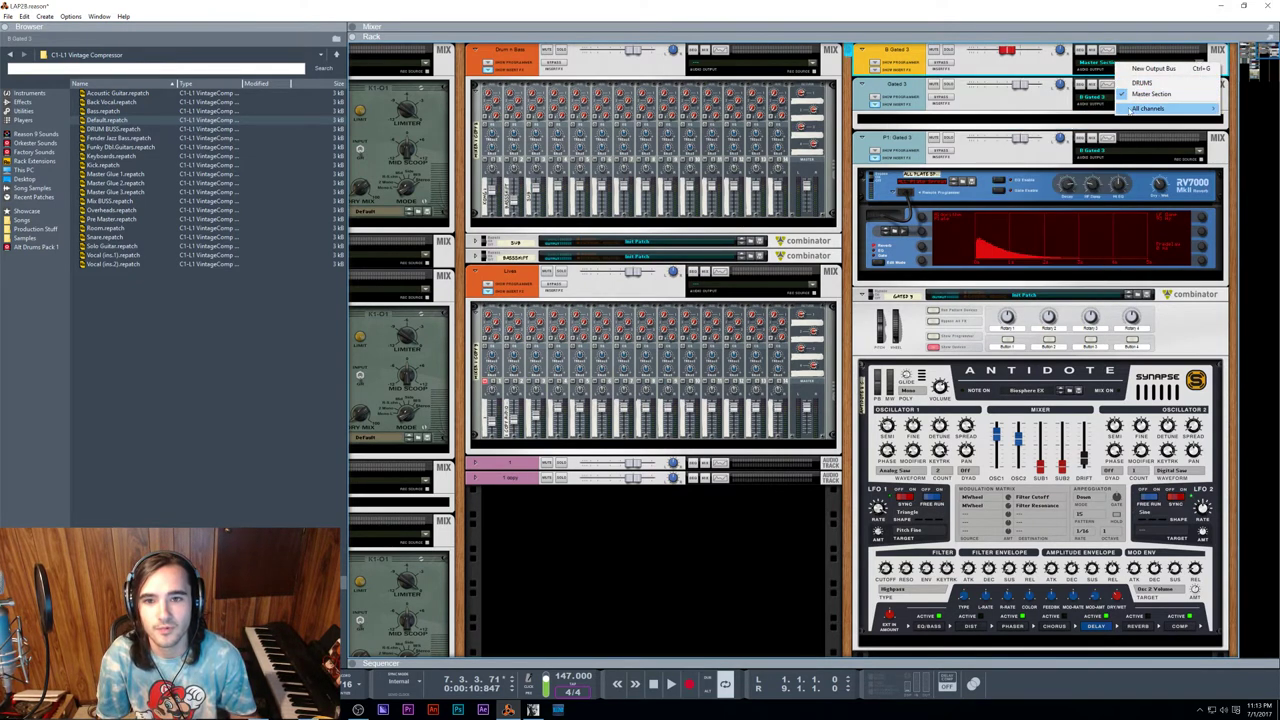
mouse_move(1131, 110)
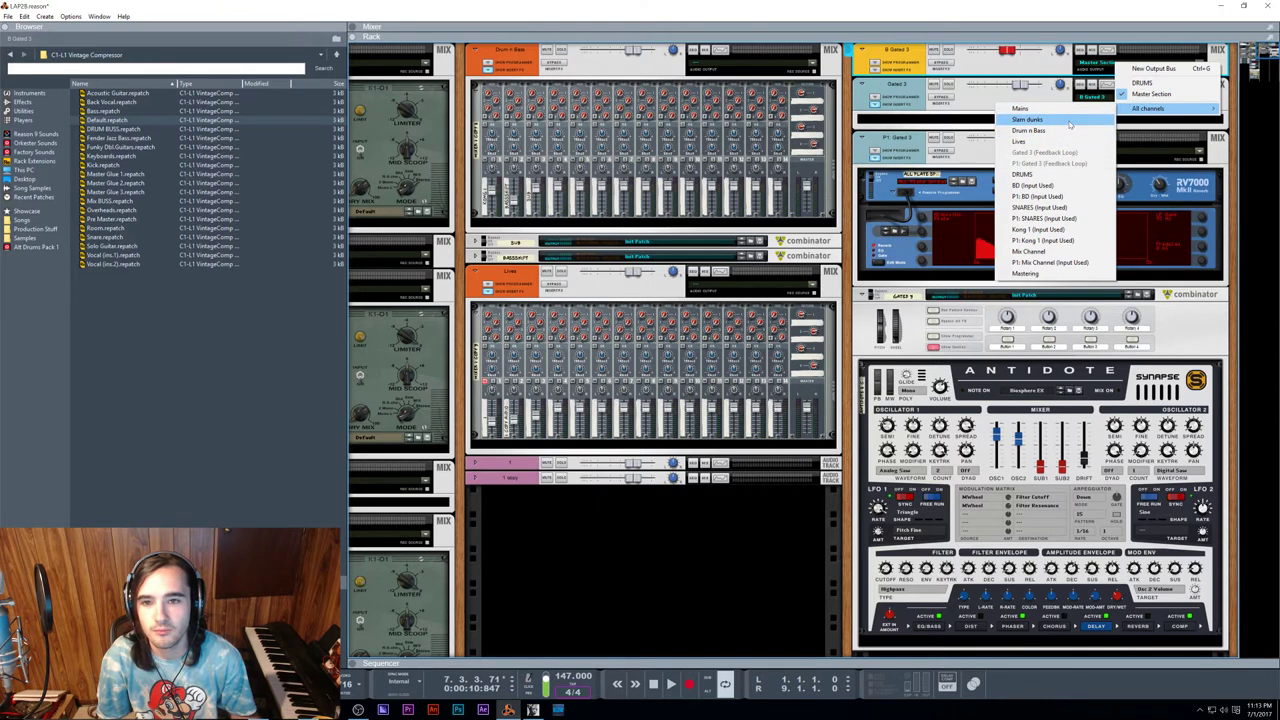
Step: Rename the Slam dunks mix channel as DUCKING
left_click(437, 62)
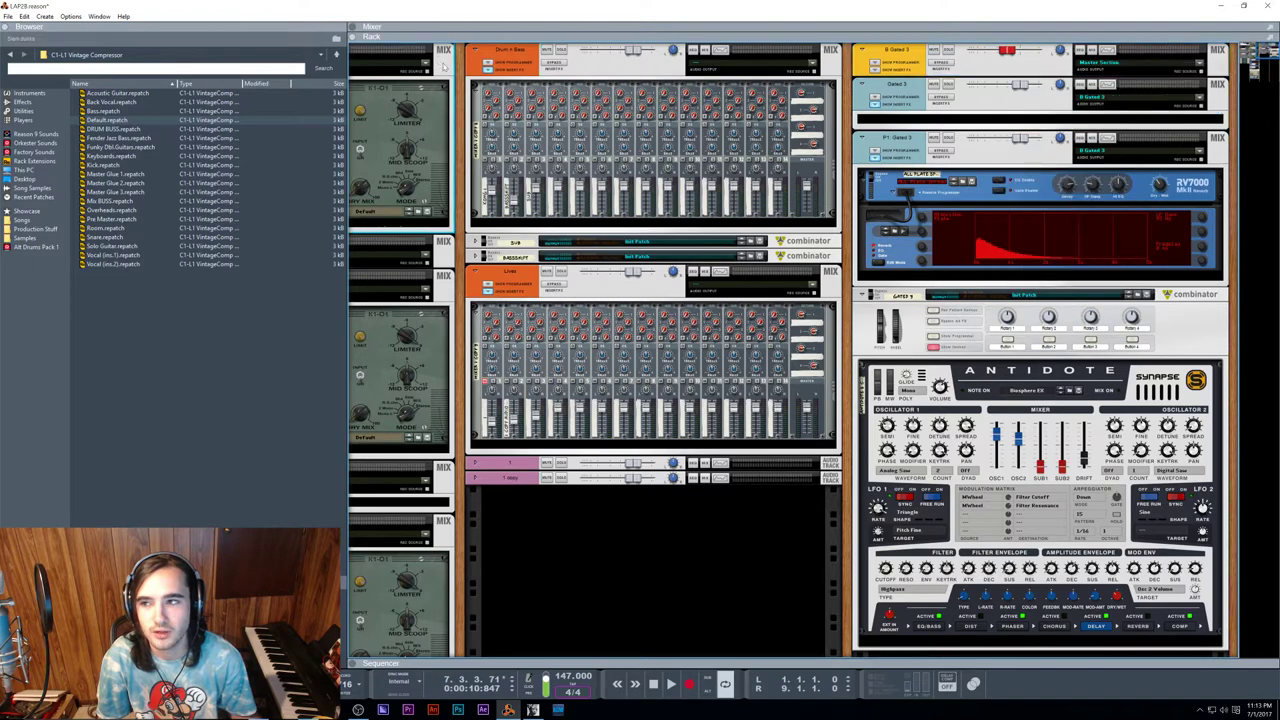
scroll(437, 64, "left", 8)
double_click(480, 52)
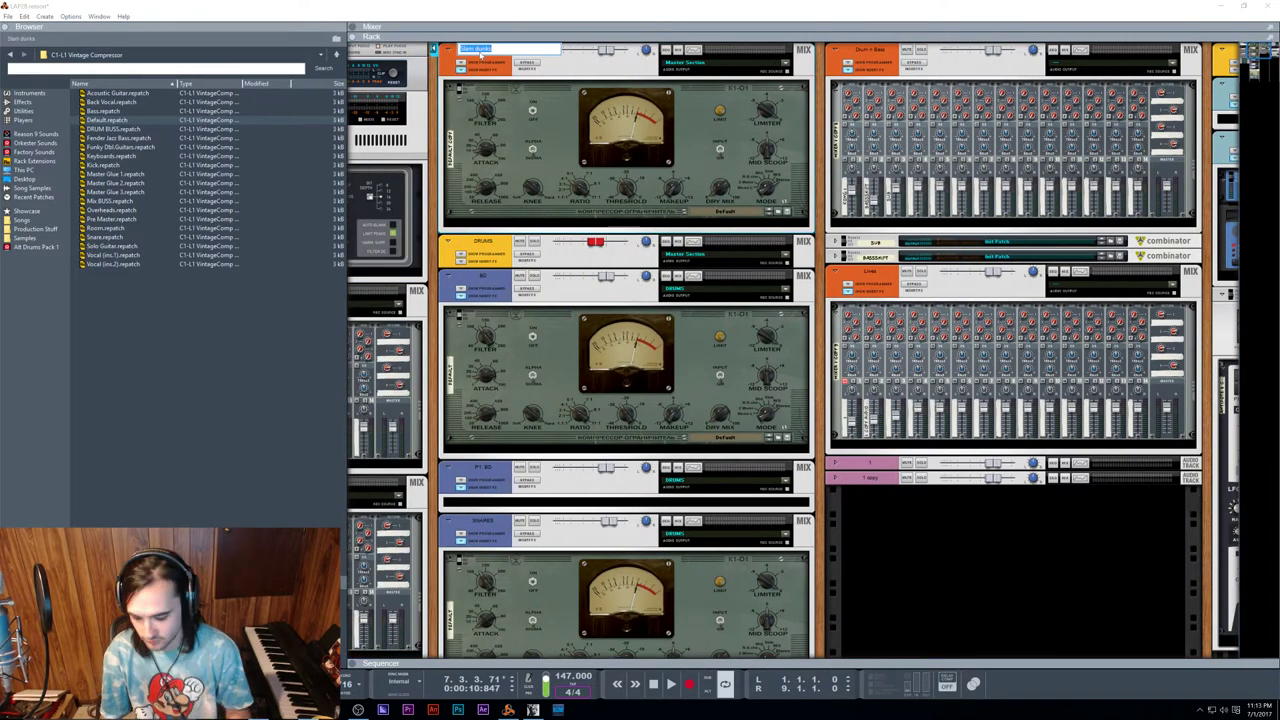
key("BackSpace")
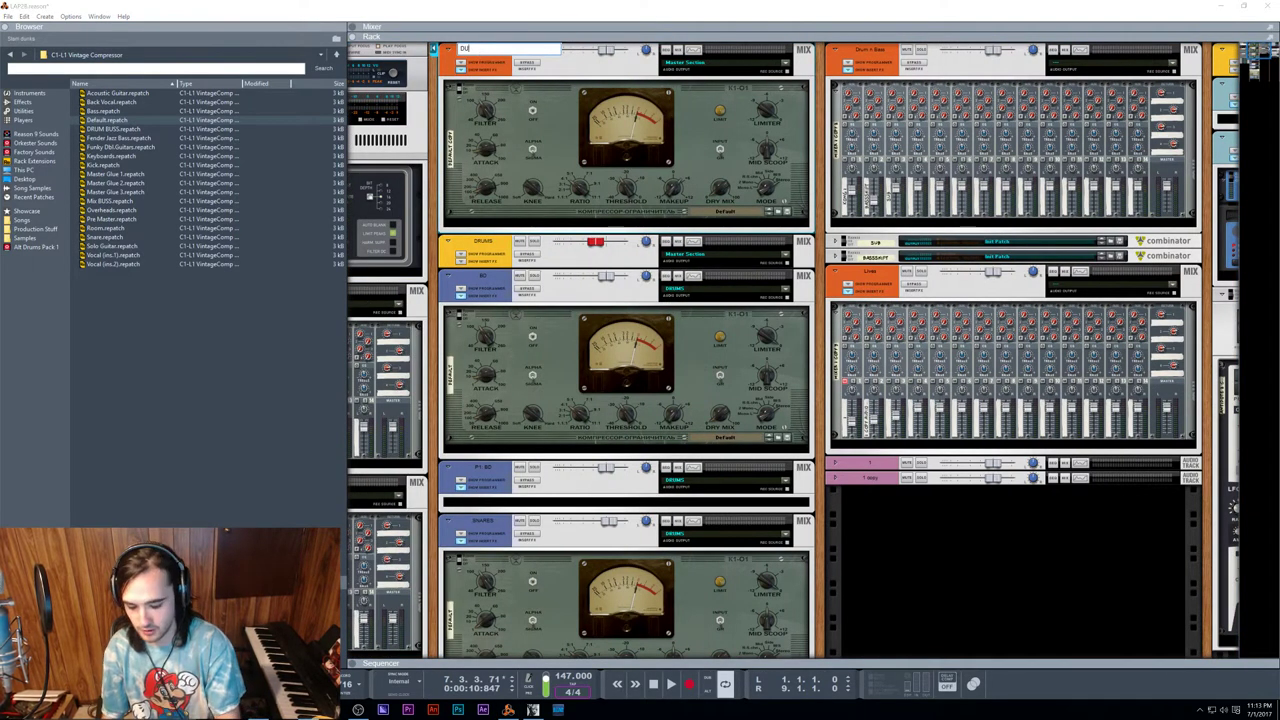
type("DUCKING")
key("Return")
Step: Route the output of the B Gated 3 bus to the DUCKING channel
scroll(482, 56, "right", 6)
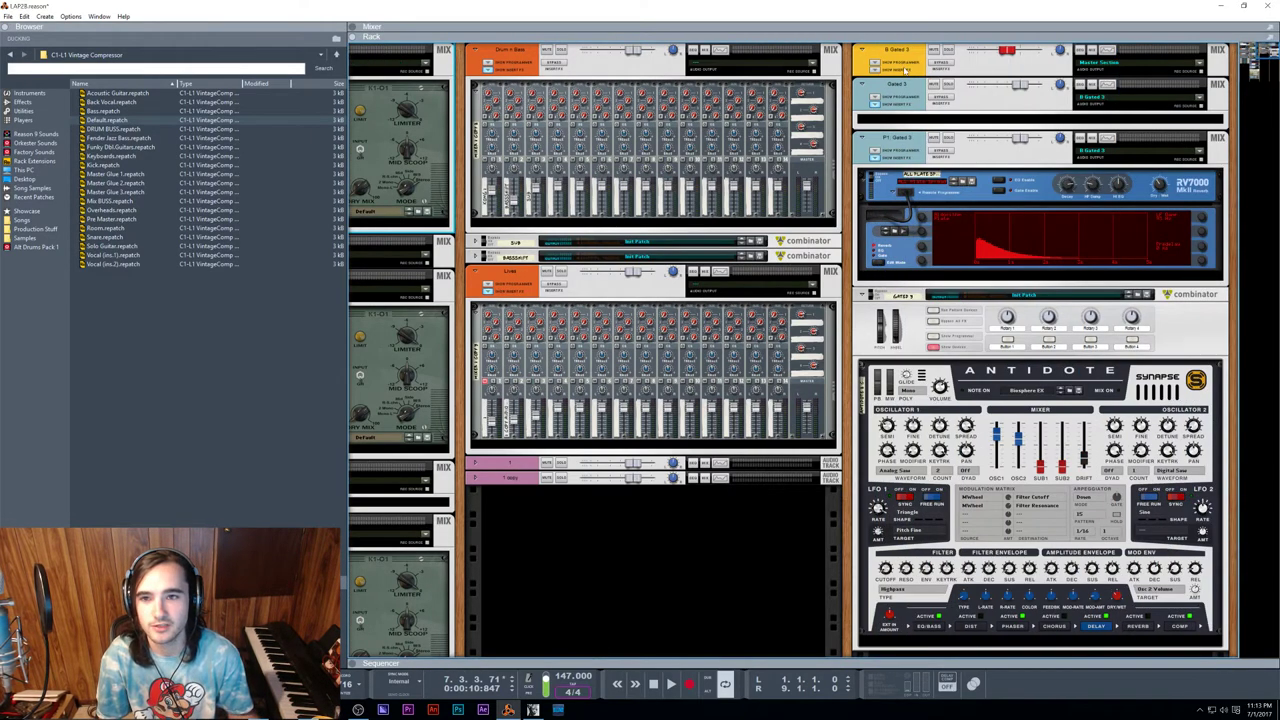
left_click(1162, 62)
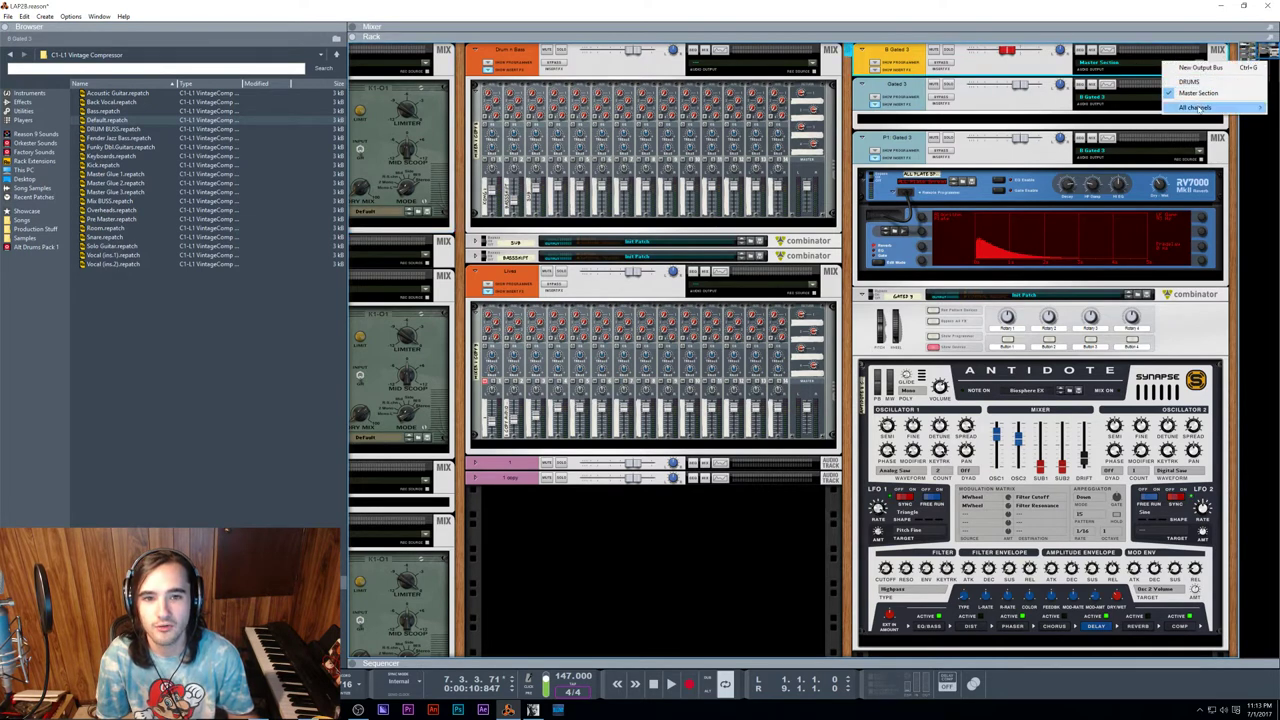
mouse_move(1199, 109)
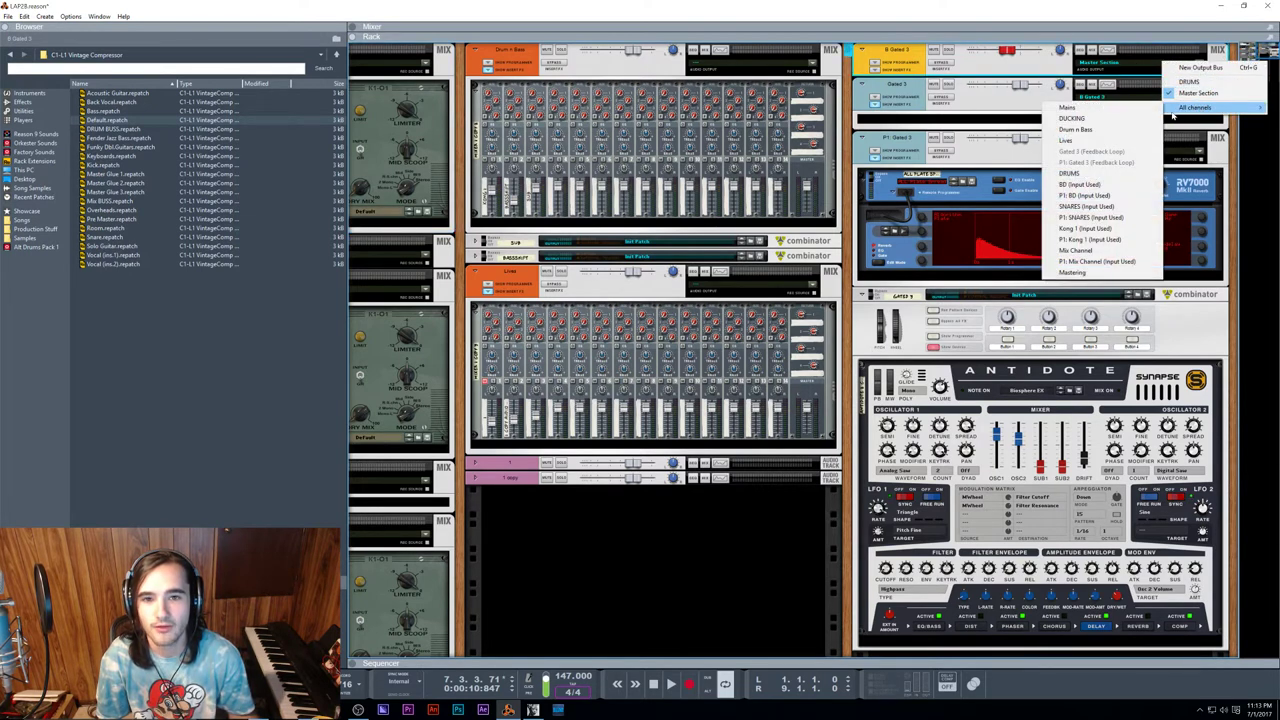
left_click(1107, 122)
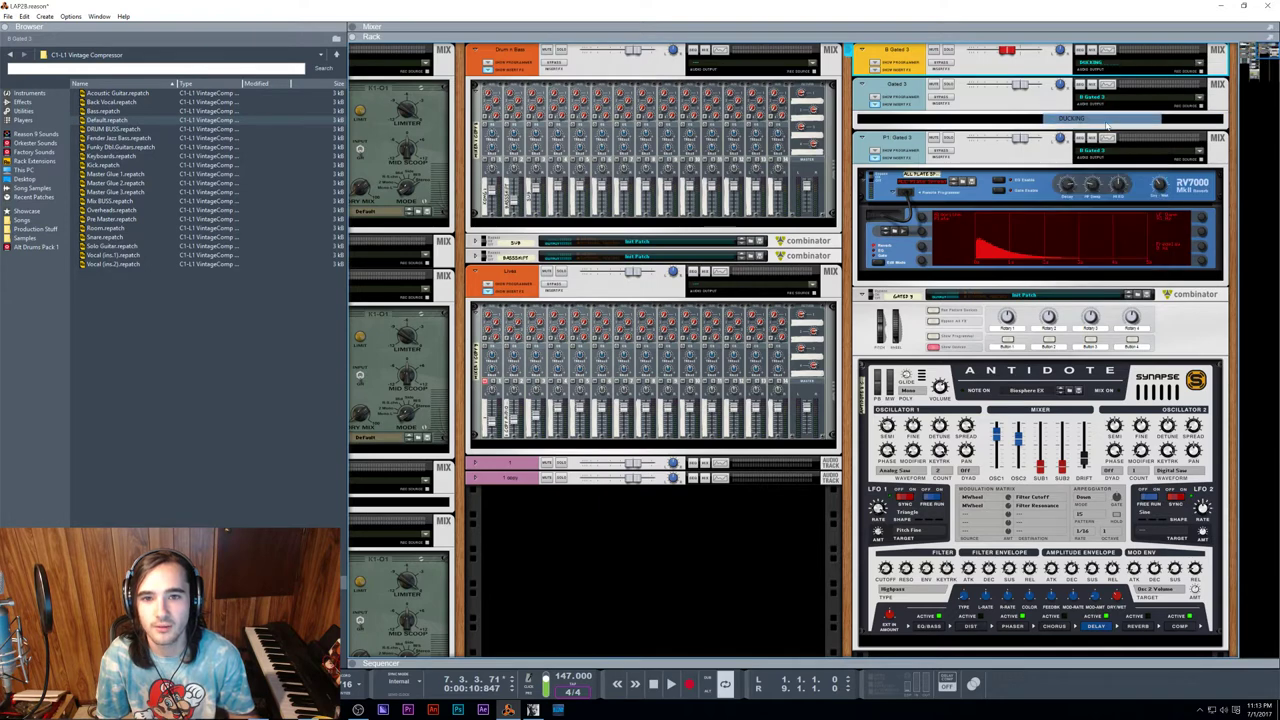
Step: Inspect the sidechain wiring of the DUCKING channel's compressor at the rear of the rack
scroll(940, 165, "left", 5)
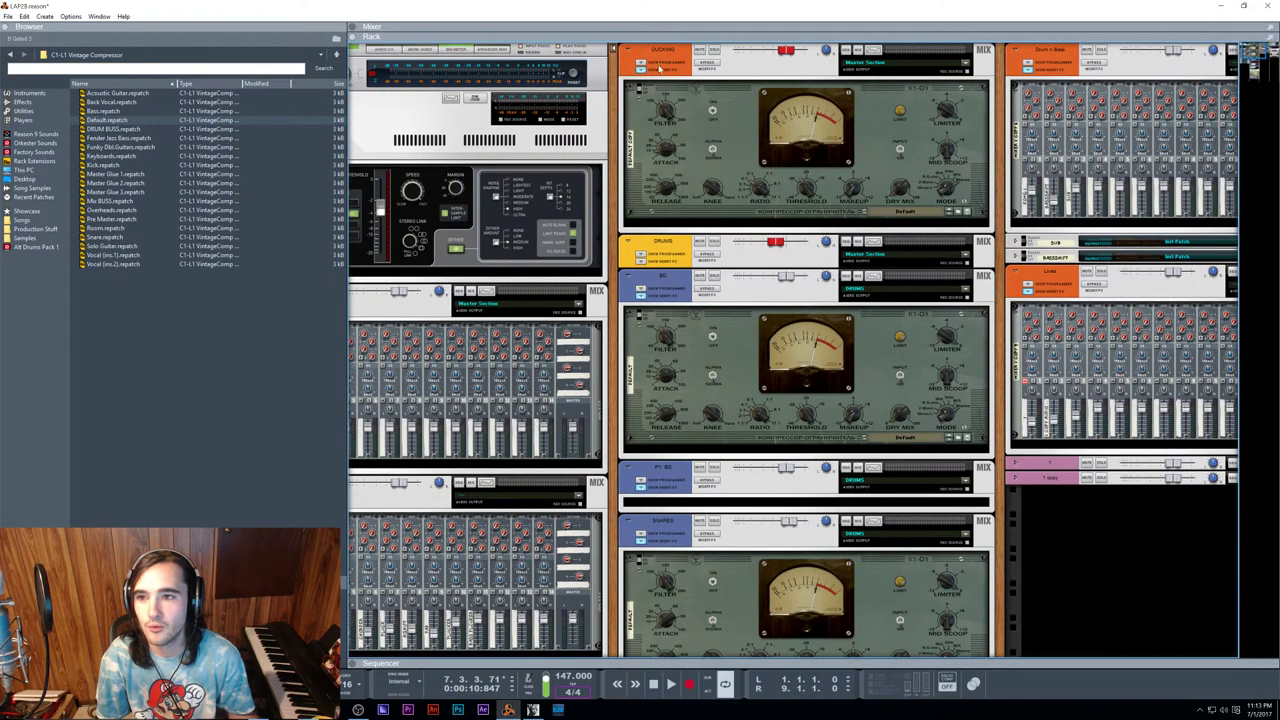
left_click(720, 58)
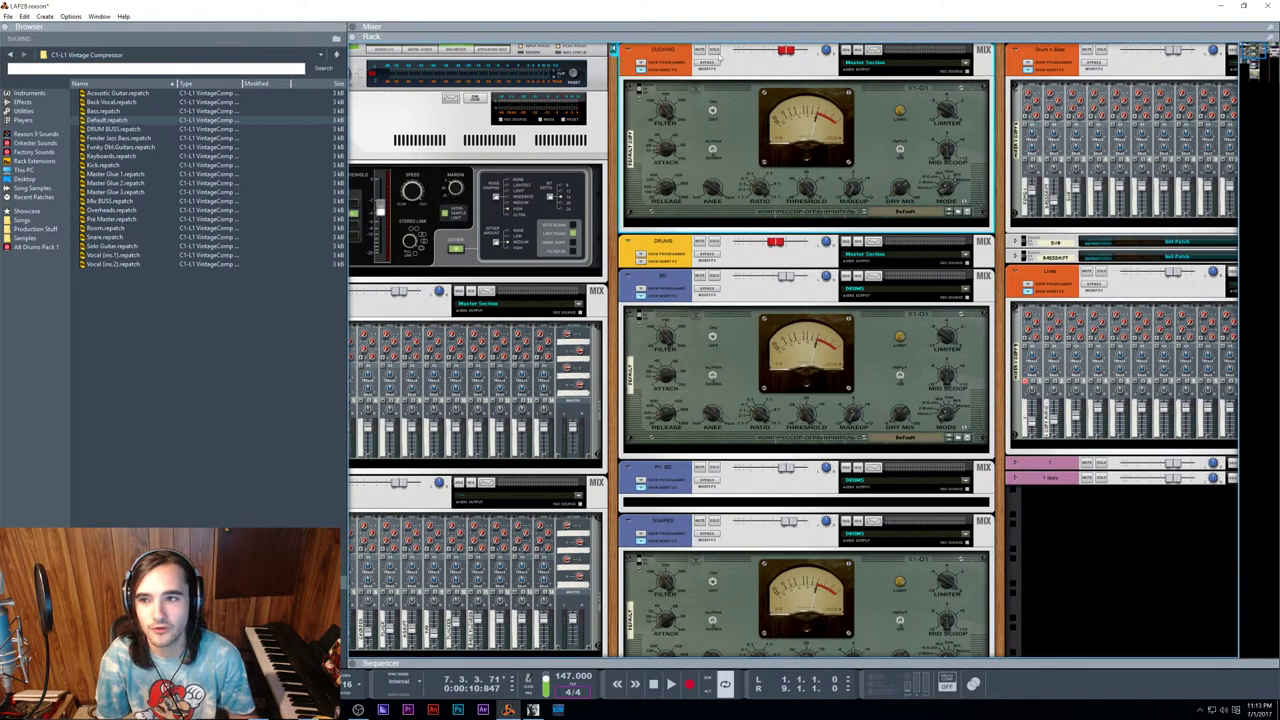
key("Tab")
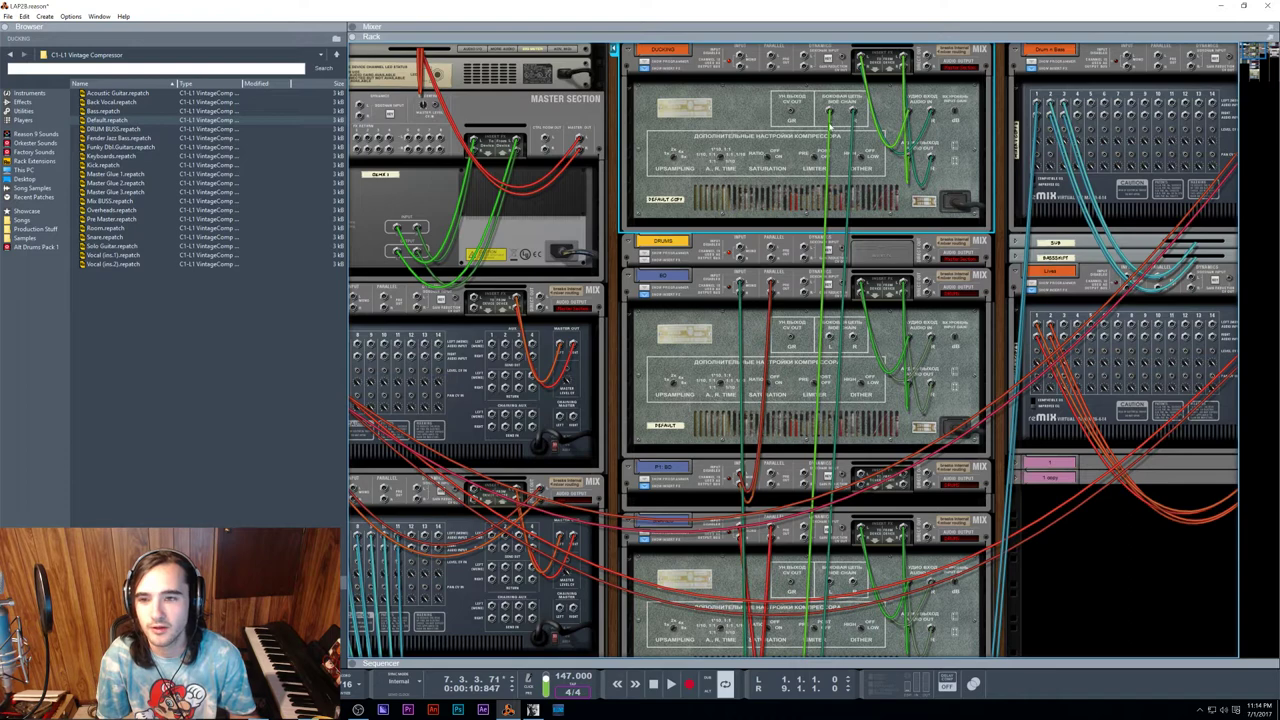
key("Tab")
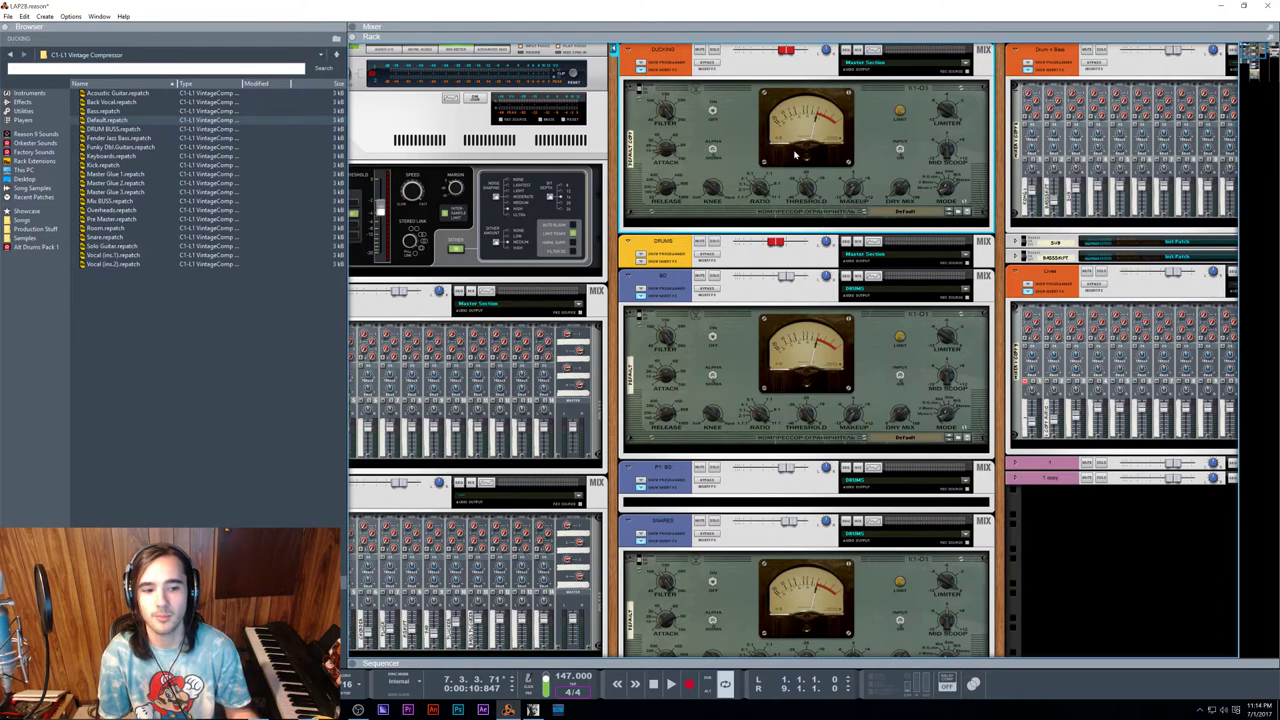
Step: Play the loop and set the threshold of the DUCKING channel's compressor to -28.12 dB
key("space")
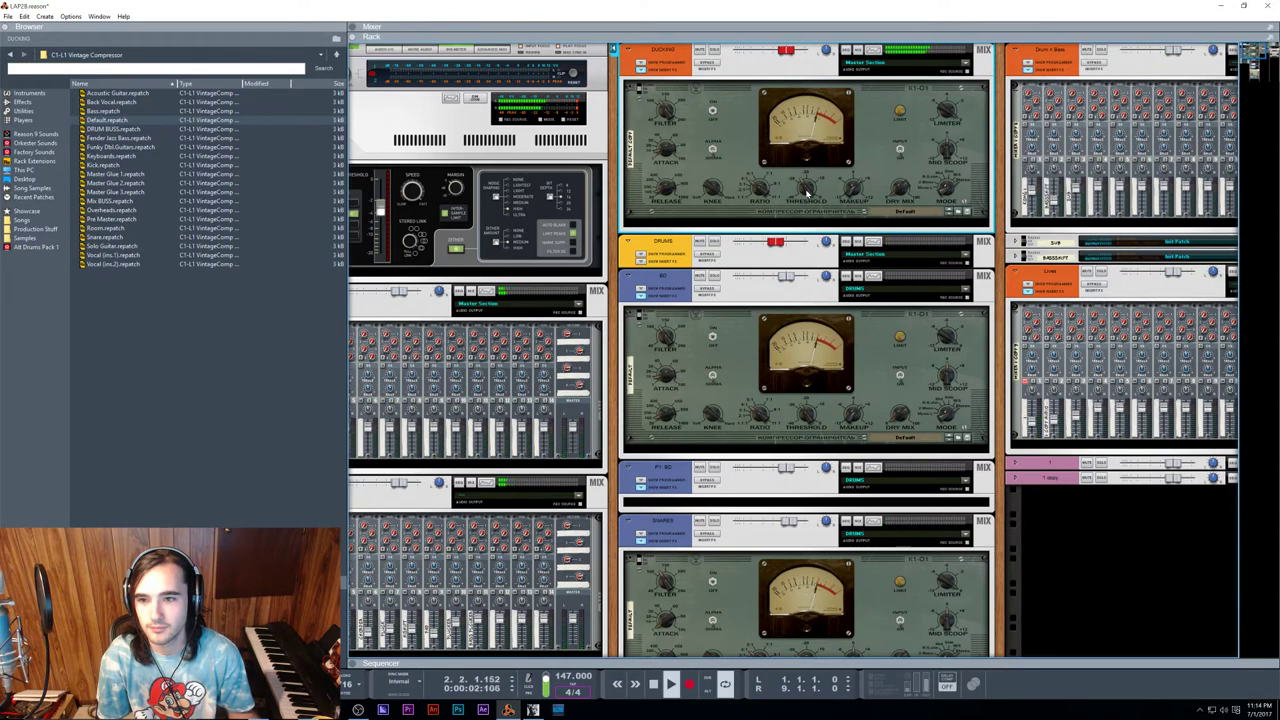
mouse_move(808, 192)
left_click_drag(807, 190, 805, 193)
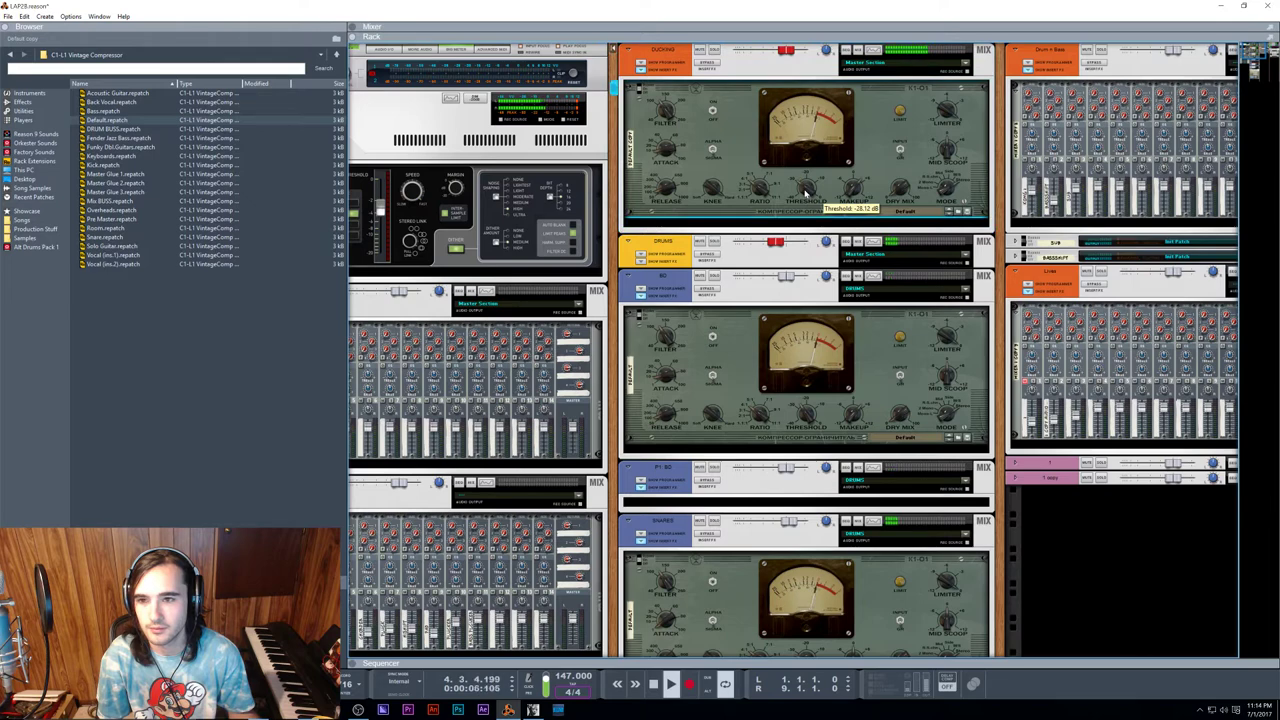
Step: Load a Compressor into the first effect slot of drum 3 in the Kong below the BD split
scroll(806, 192, "down", 5)
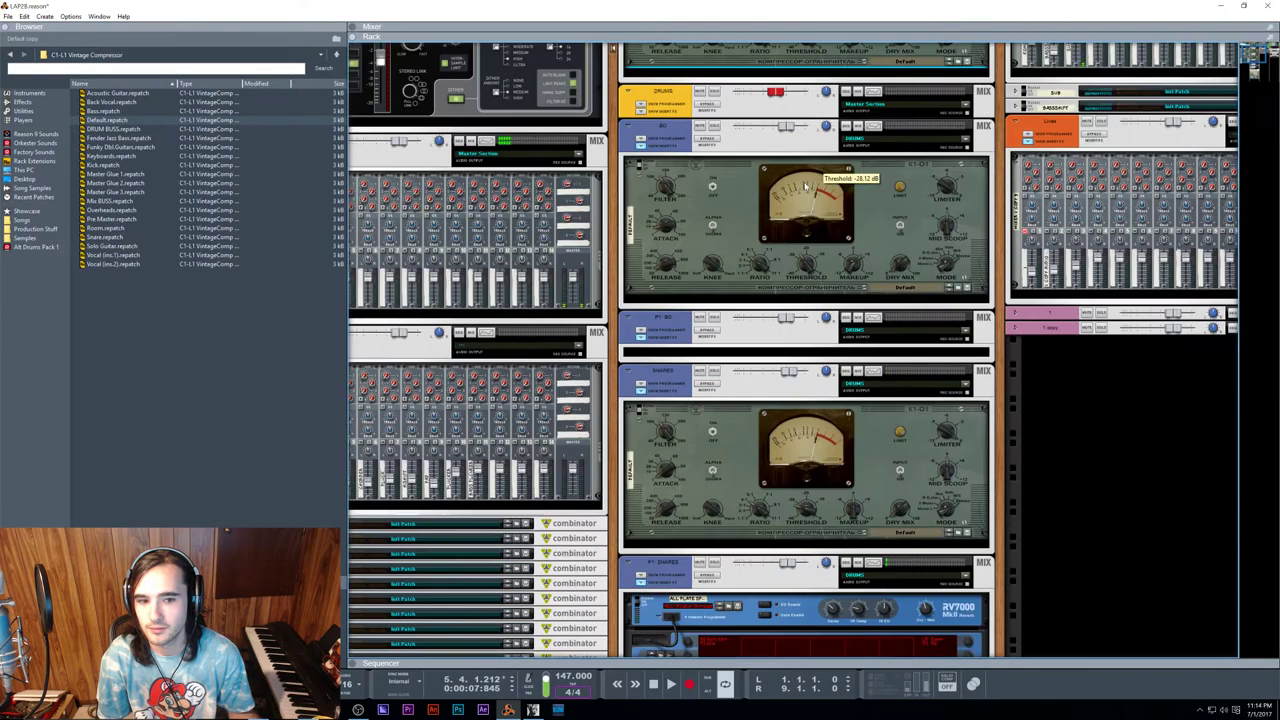
scroll(815, 185, "up", 3)
scroll(818, 183, "down", 10)
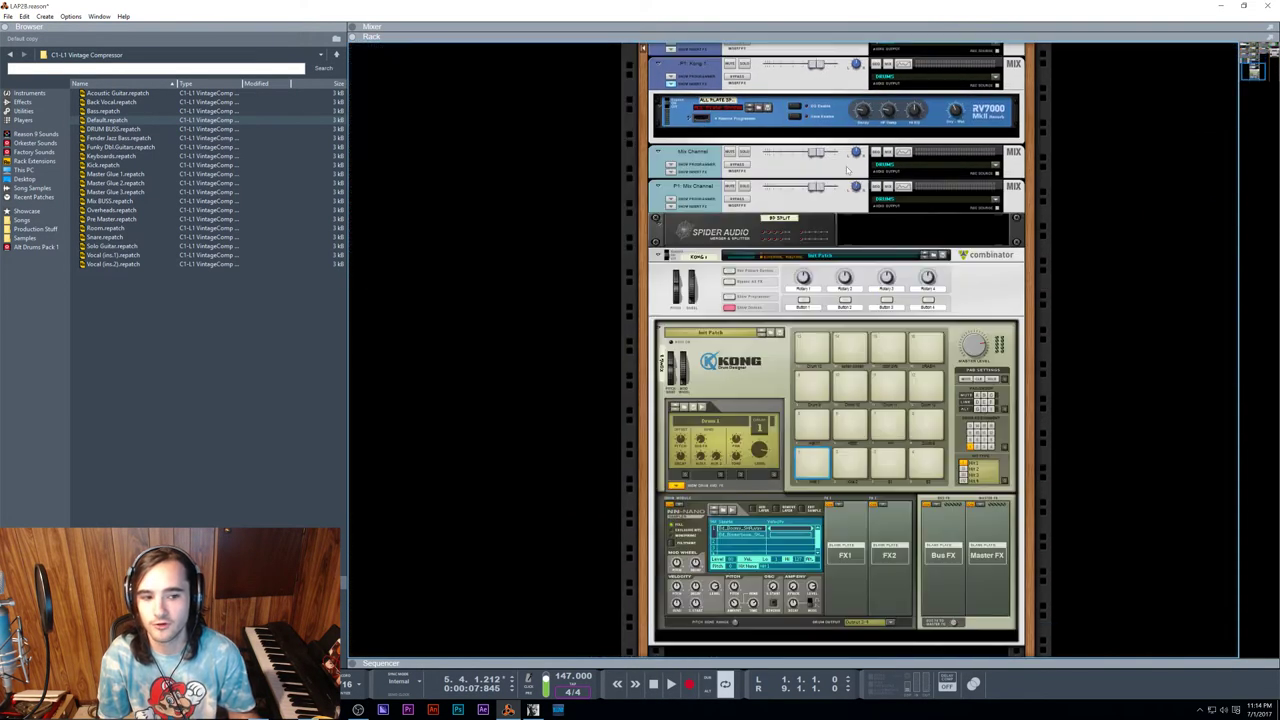
left_click(891, 374)
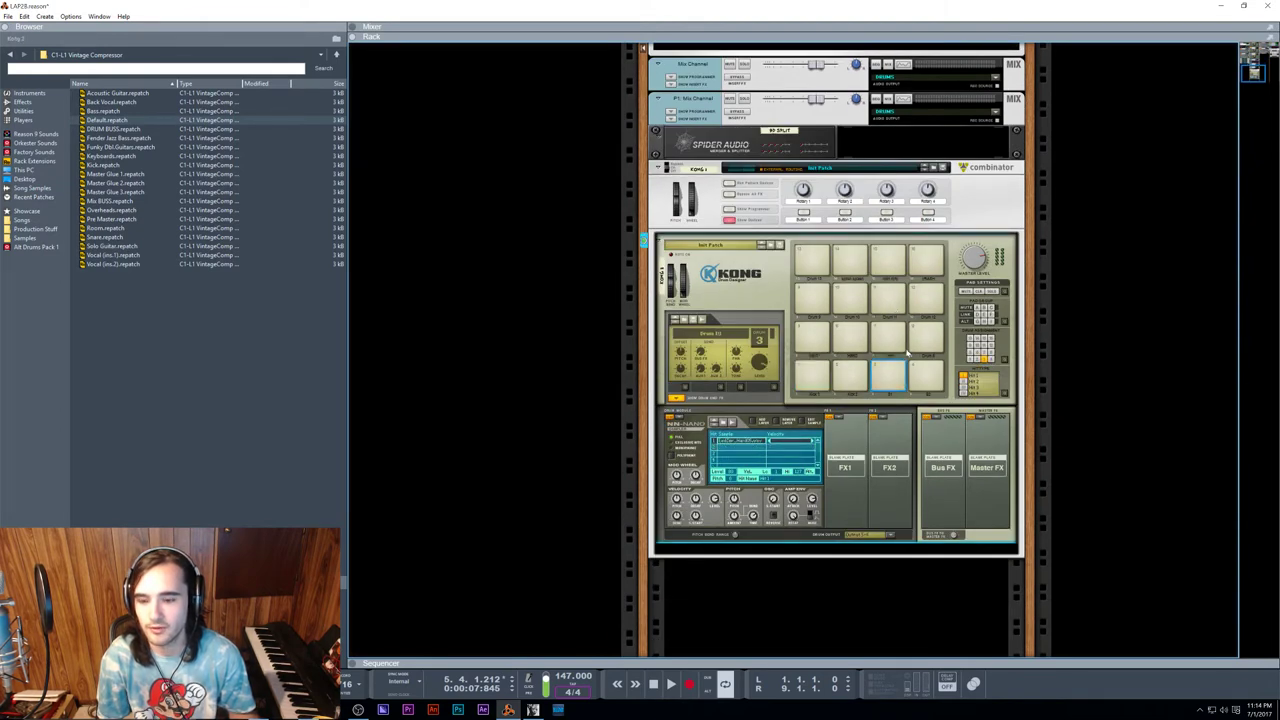
left_click(899, 377)
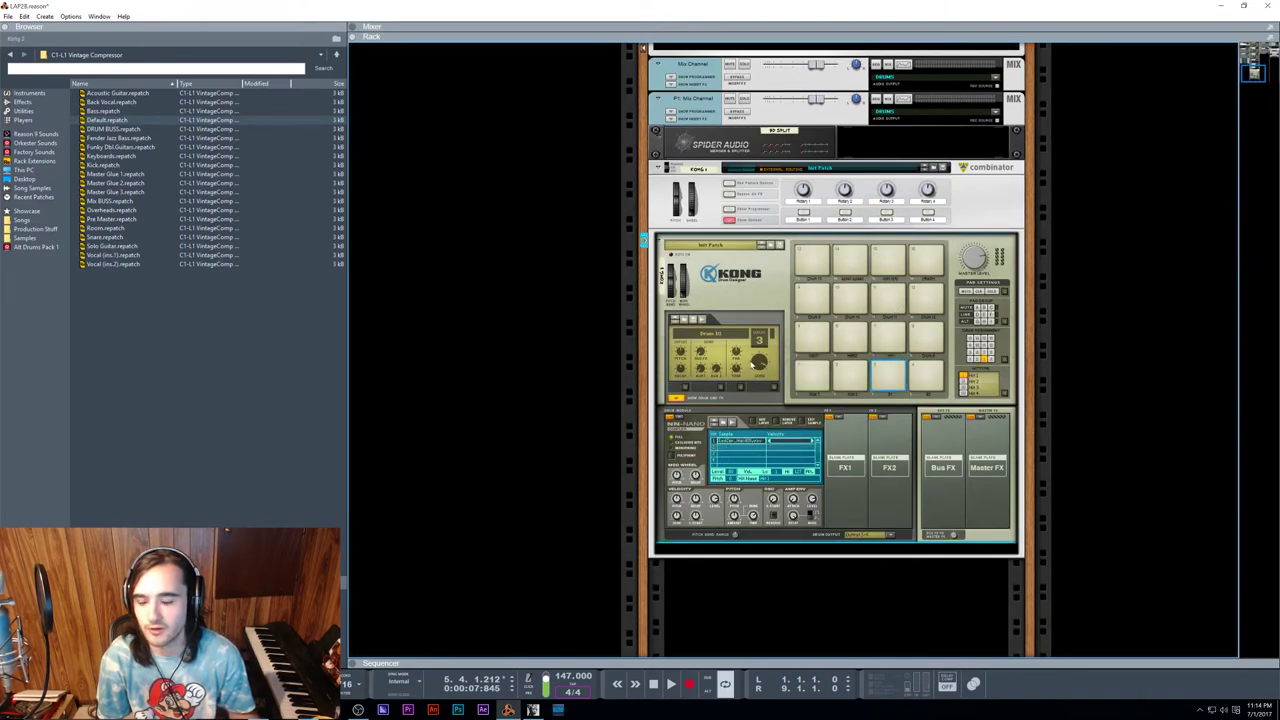
left_click(840, 425)
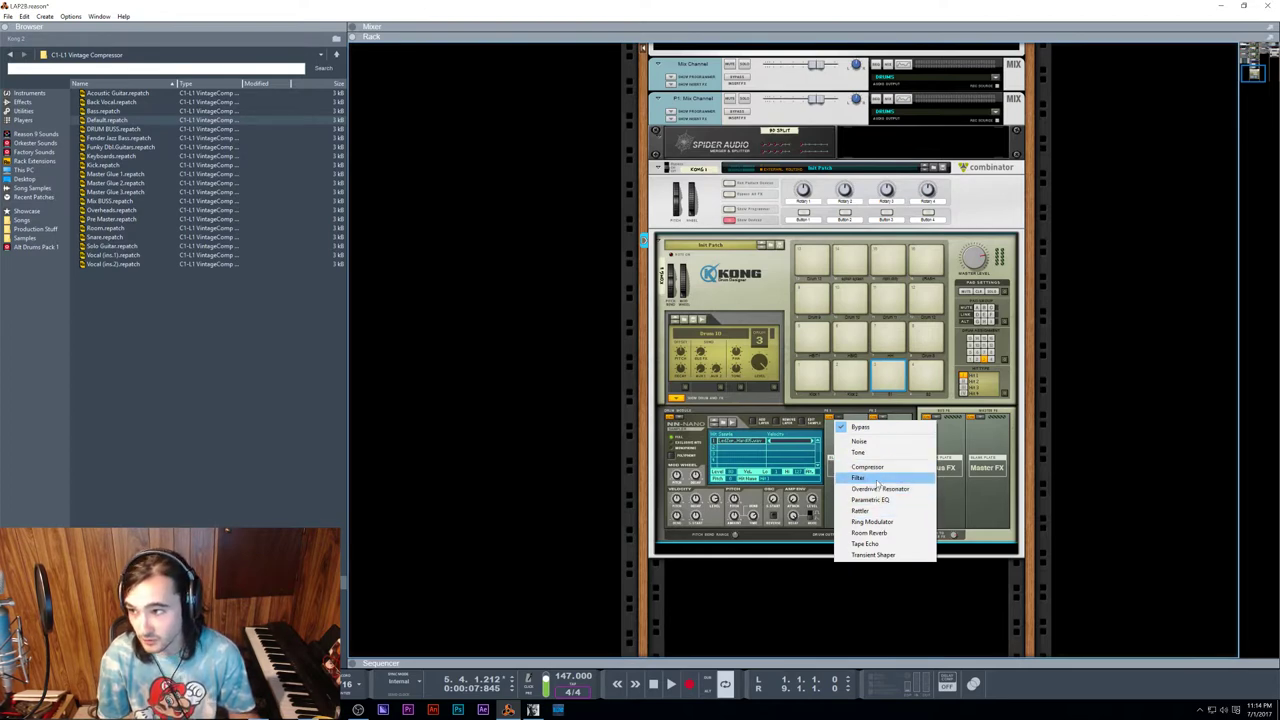
left_click(866, 467)
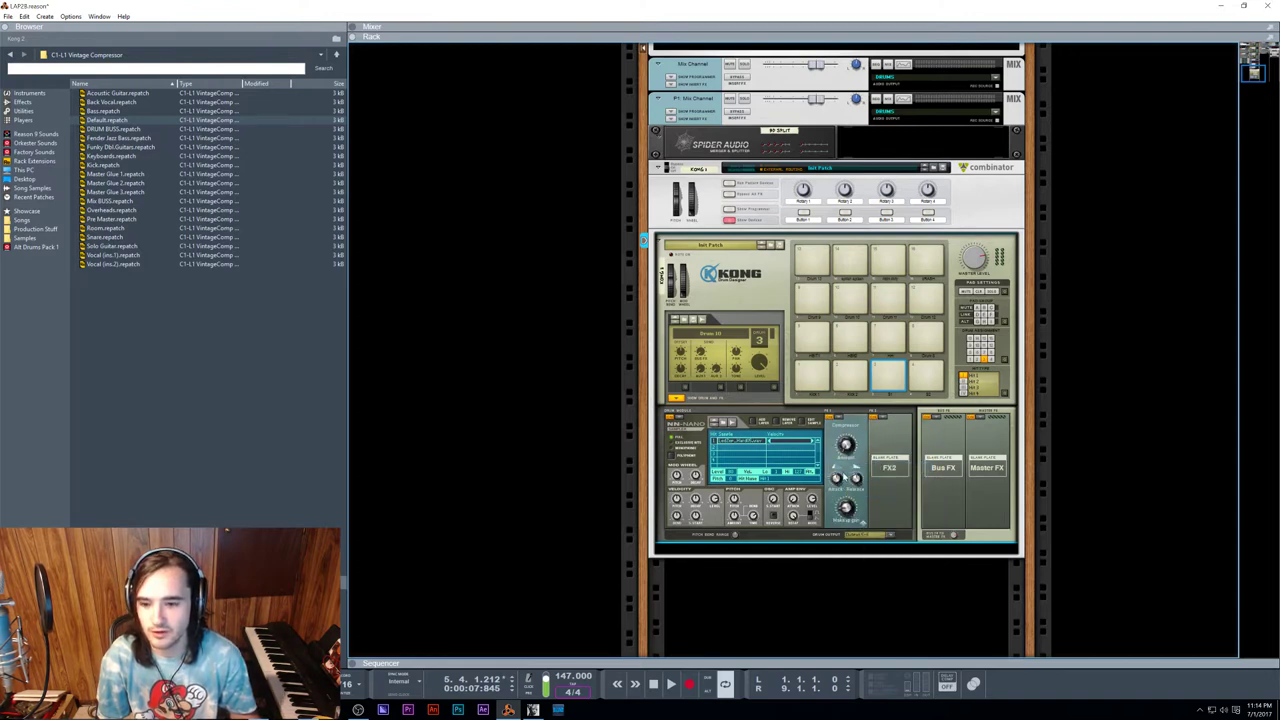
Step: Adjust drum 3's Kong compressor, set its make-up gain to 63, and check the playback level at the Ozone maximizer
left_click_drag(848, 448, 855, 483)
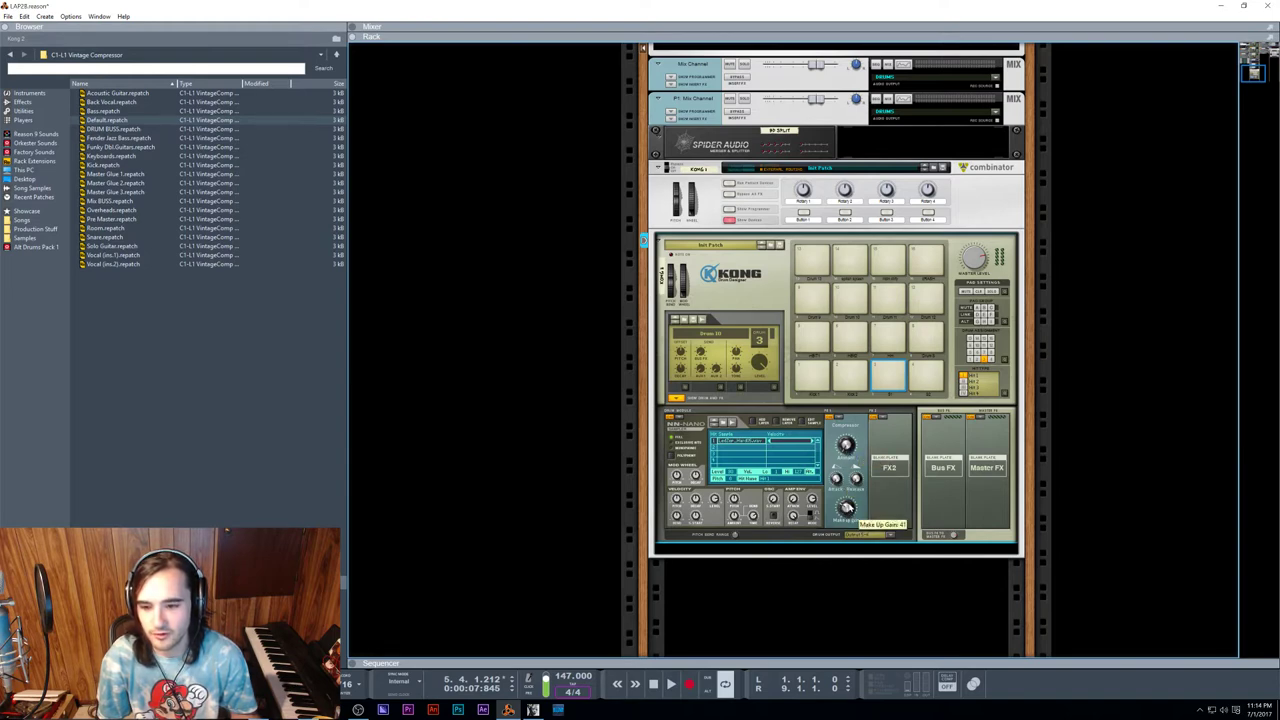
mouse_move(846, 507)
left_mouse_down()
mouse_move(848, 522)
mouse_move(847, 509)
left_mouse_up()
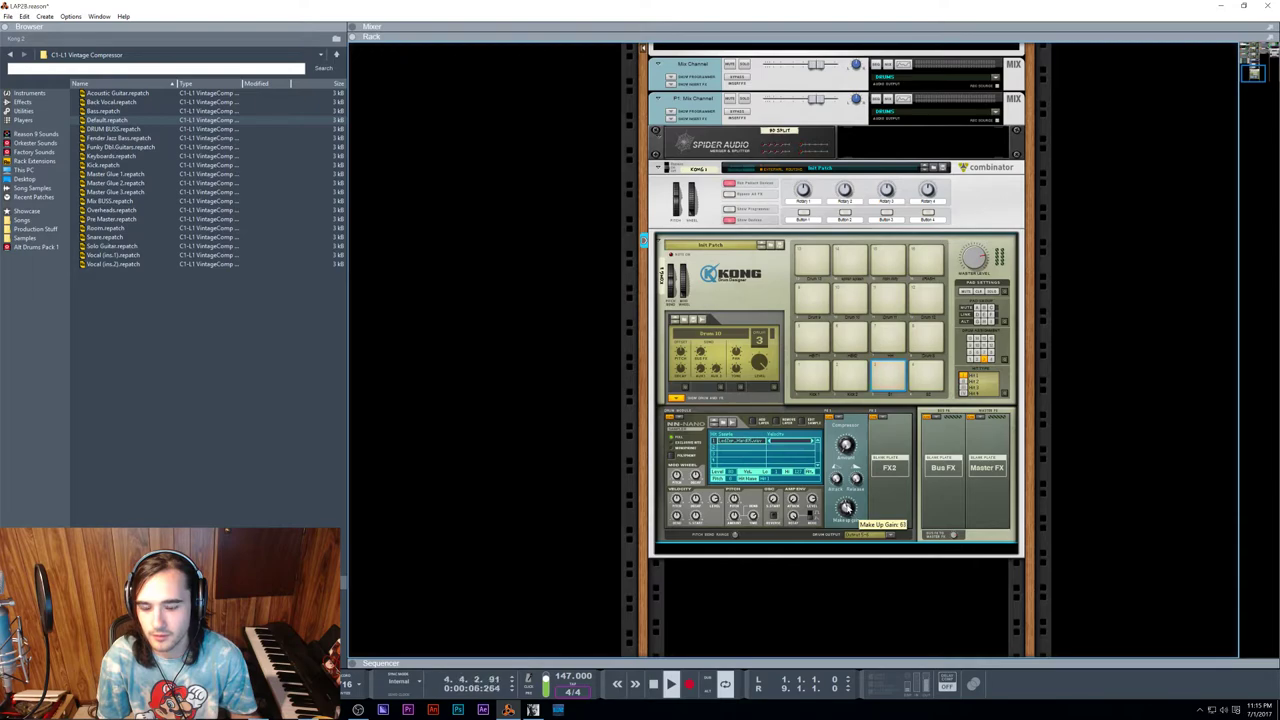
left_click(1246, 50)
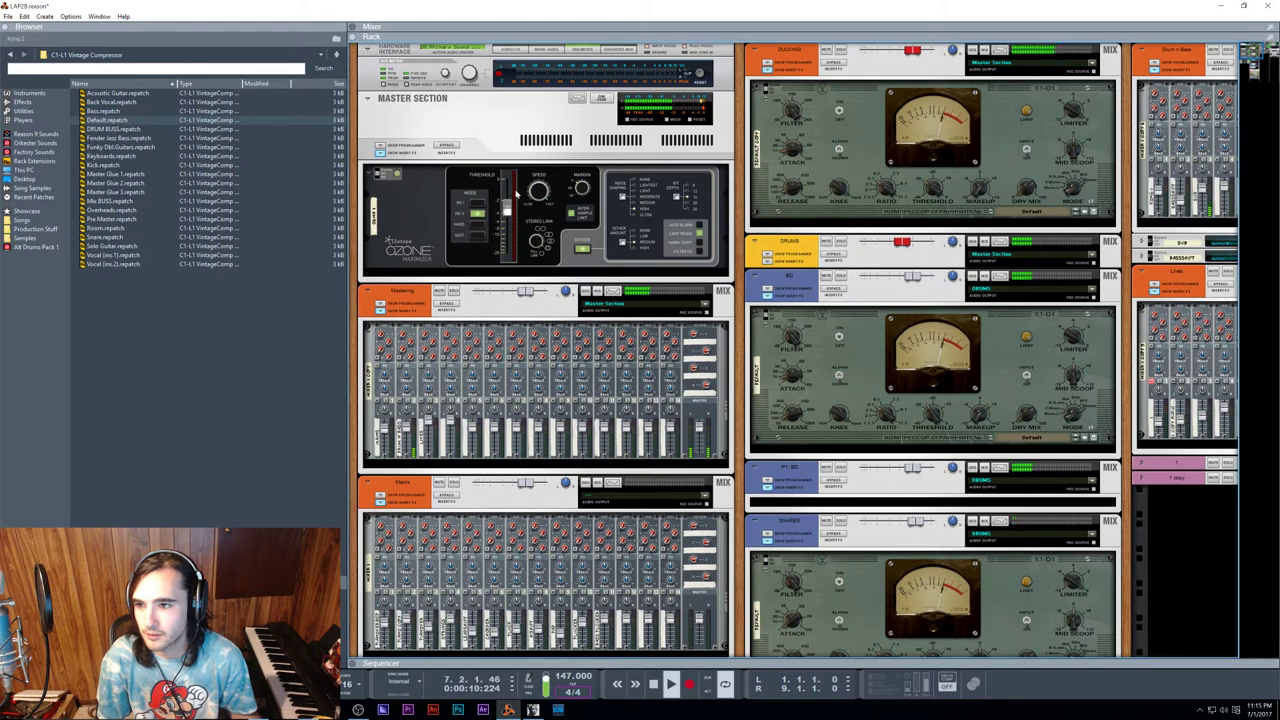
key("space")
Step: Review the DUCKING and drum channels and audition Kong pad 3 with its compressor
scroll(697, 248, "right", 2)
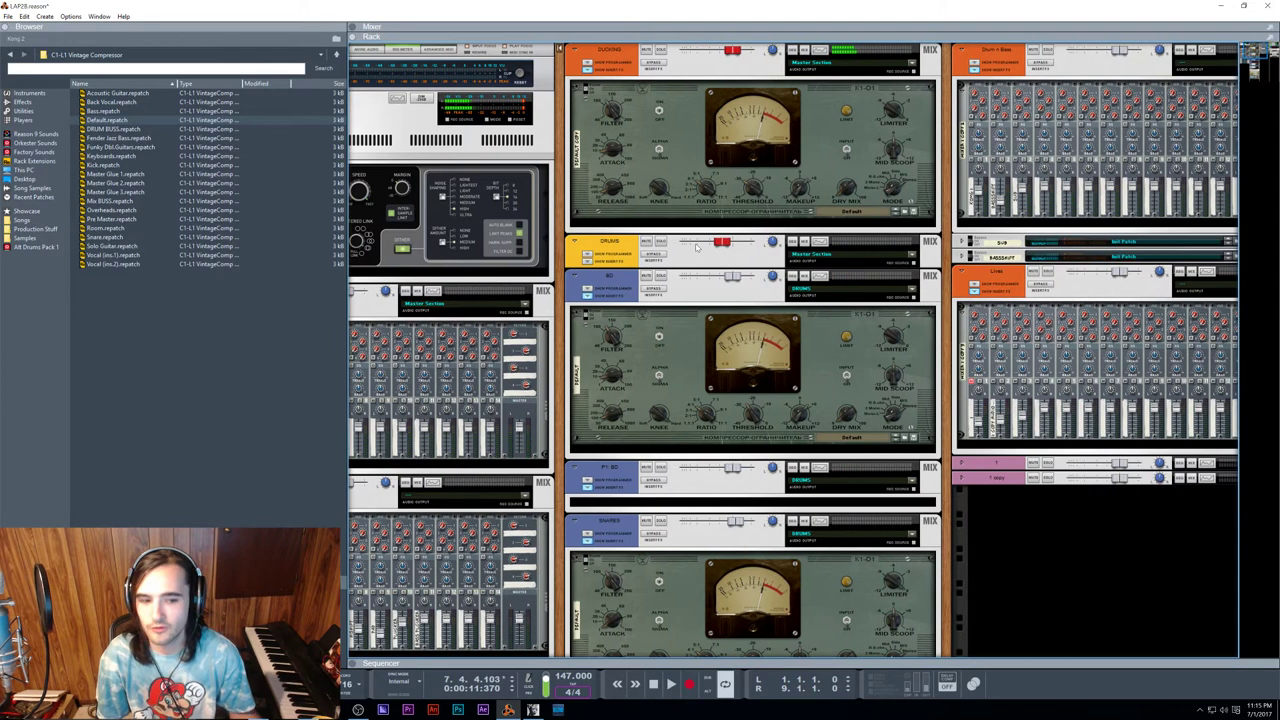
scroll(696, 246, "right", 5)
scroll(715, 252, "left", 6)
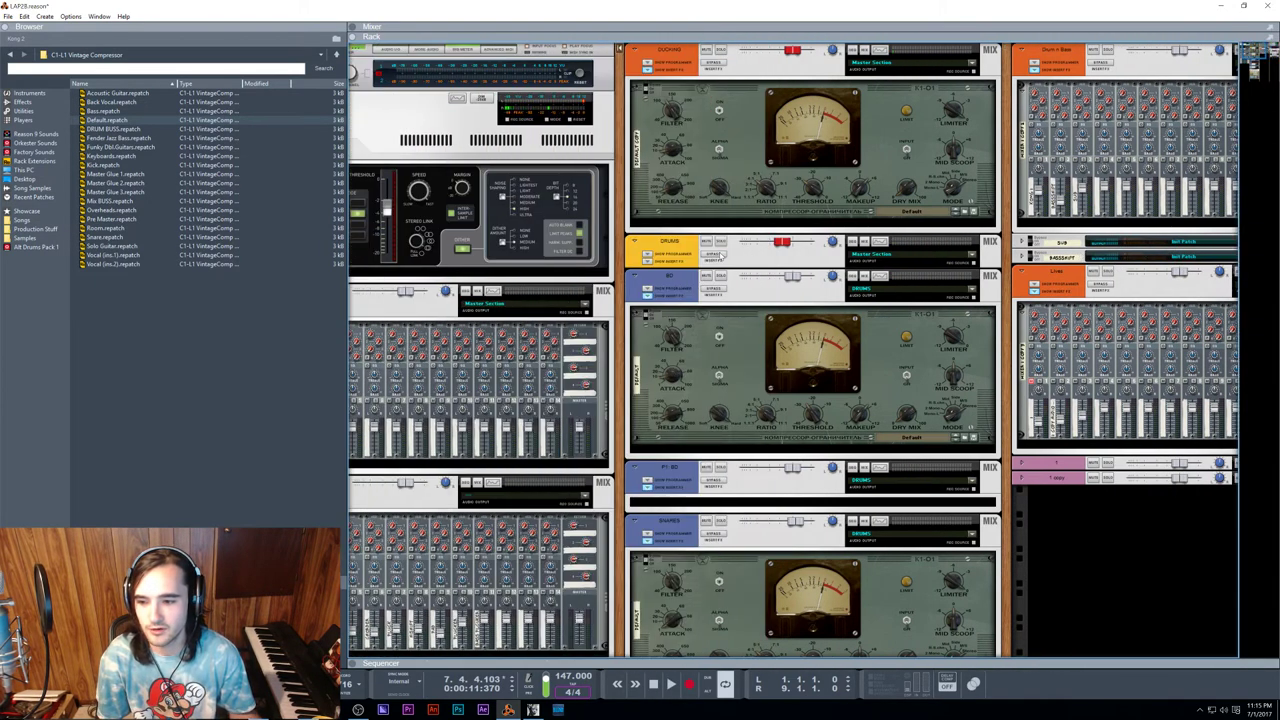
scroll(721, 256, "left", 3)
scroll(928, 466, "down", 4)
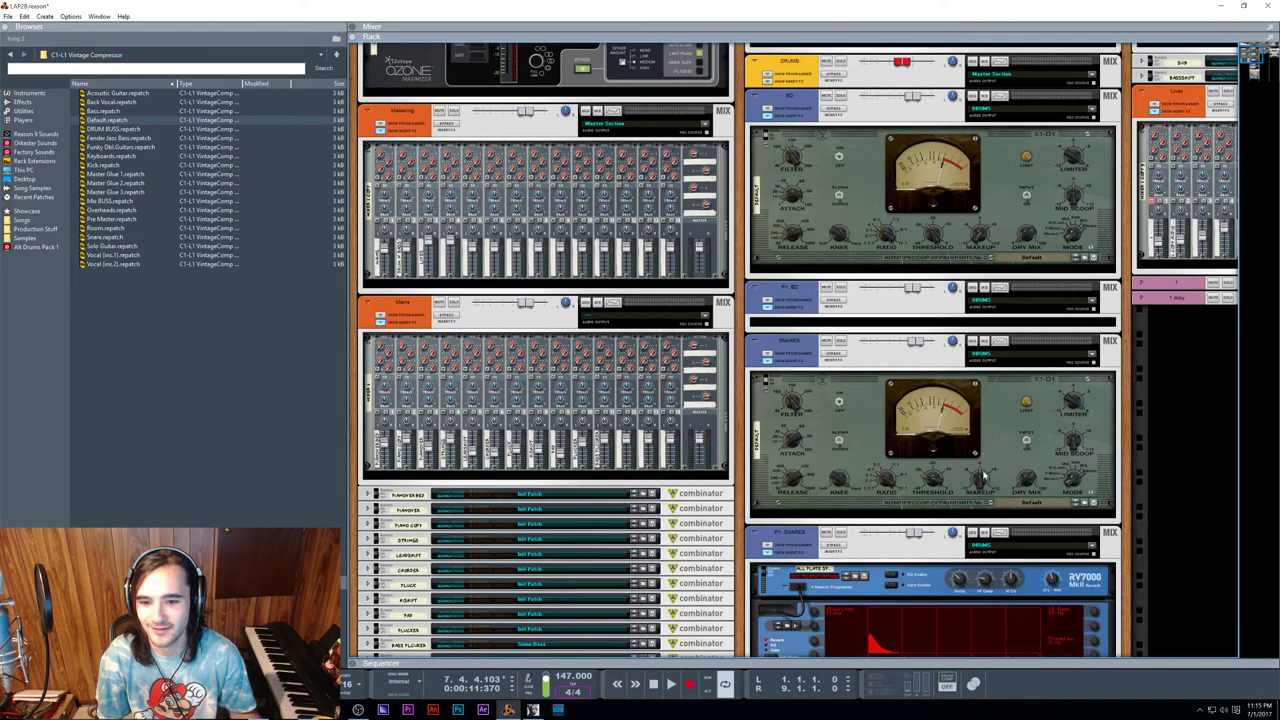
scroll(983, 478, "down", 10)
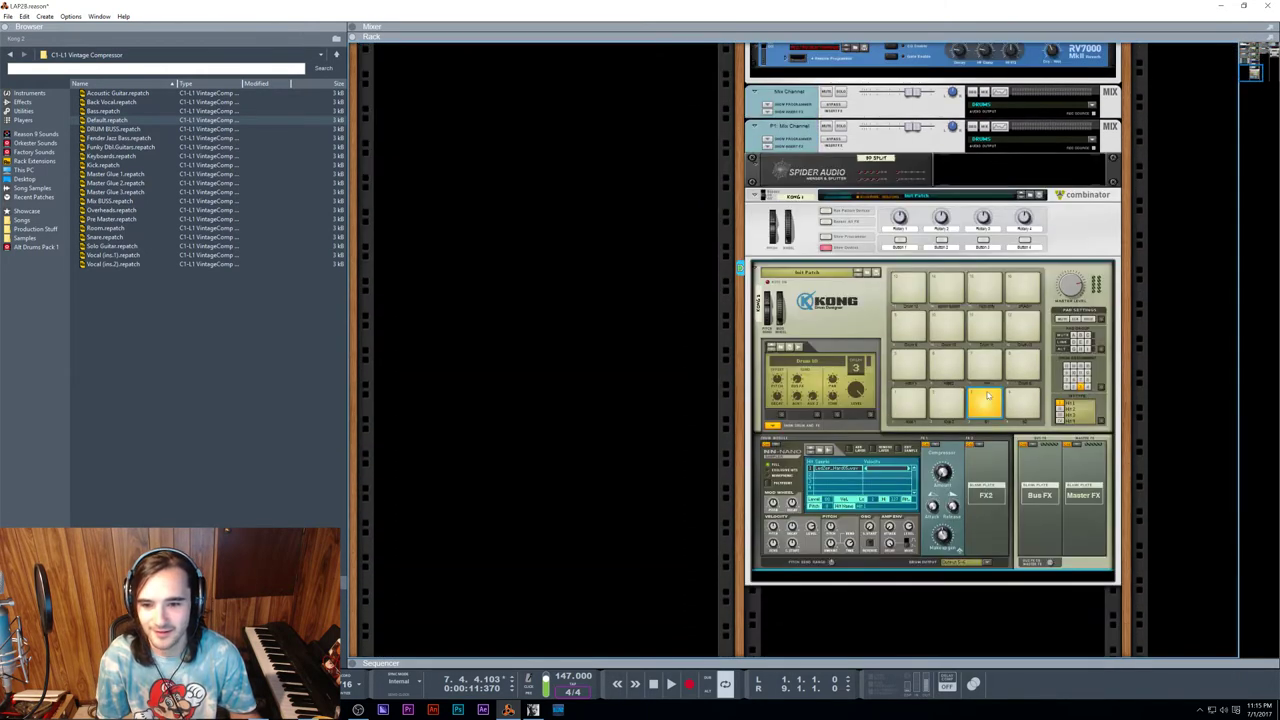
left_click(981, 399)
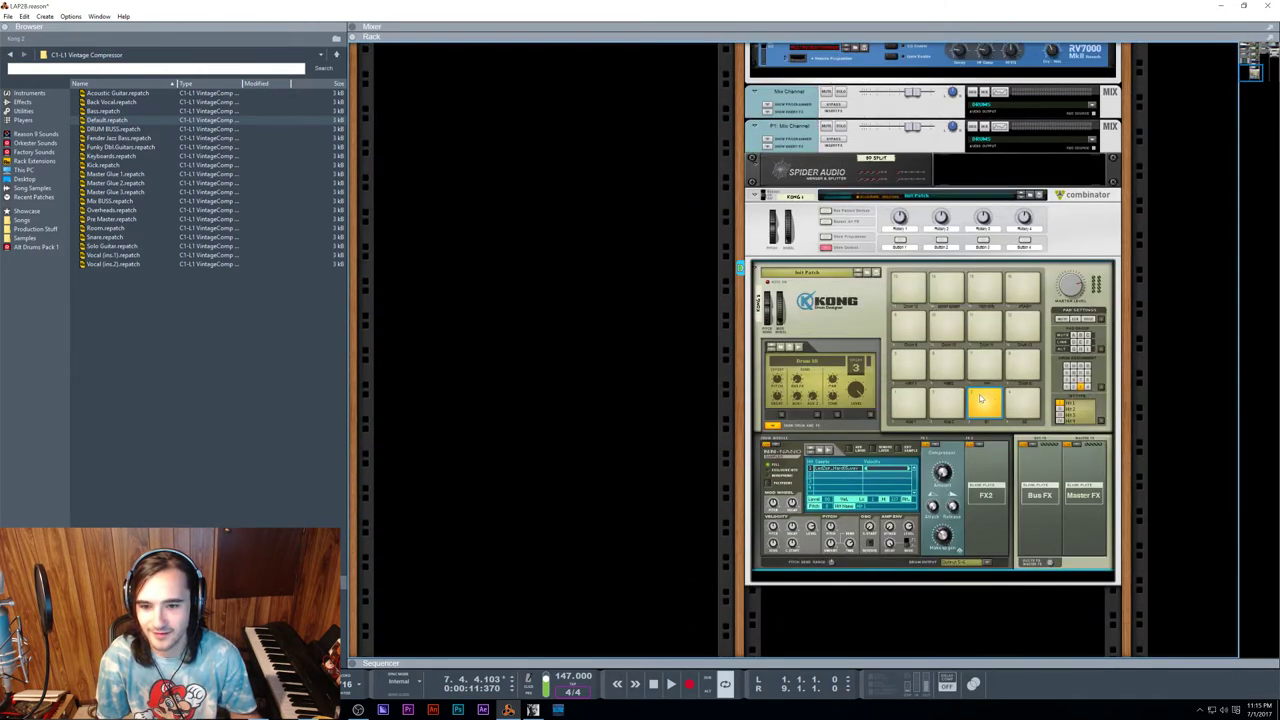
scroll(752, 388, "up", 12)
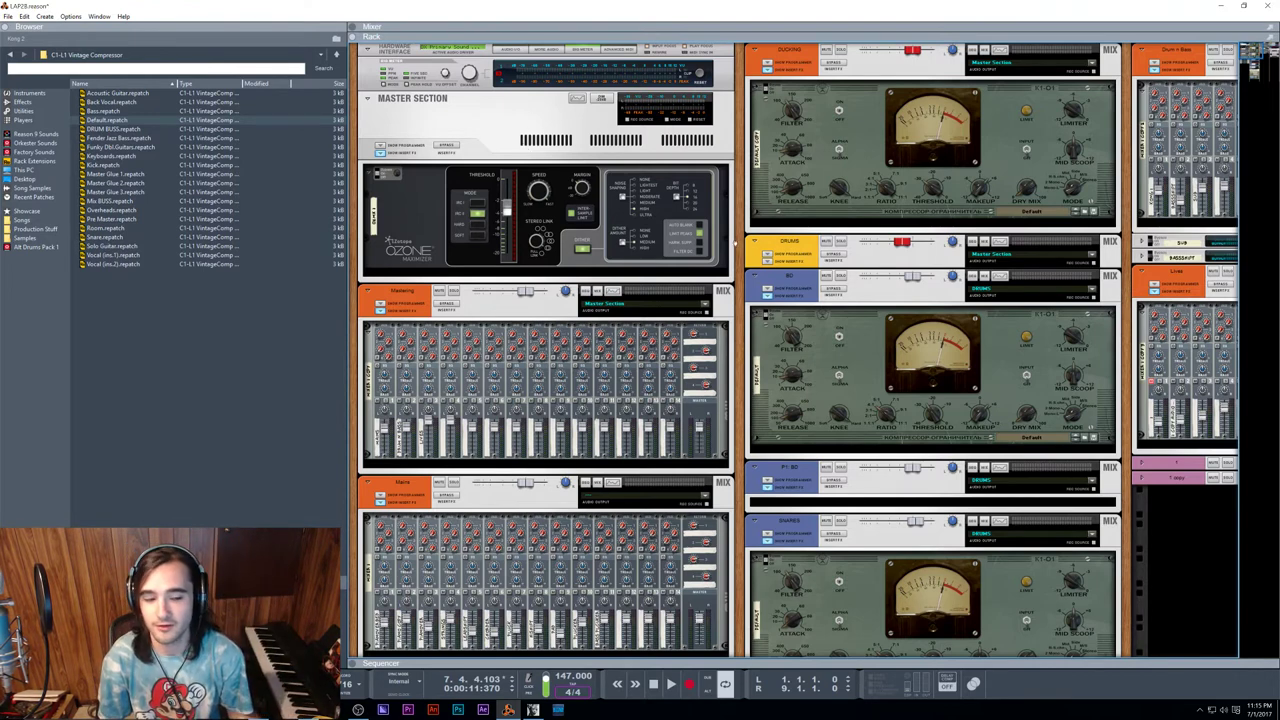
Step: Play the loop and compare levels at the Ozone maximizer, the DUCKING and drum channels, and the B Gated 3 bus
key("space")
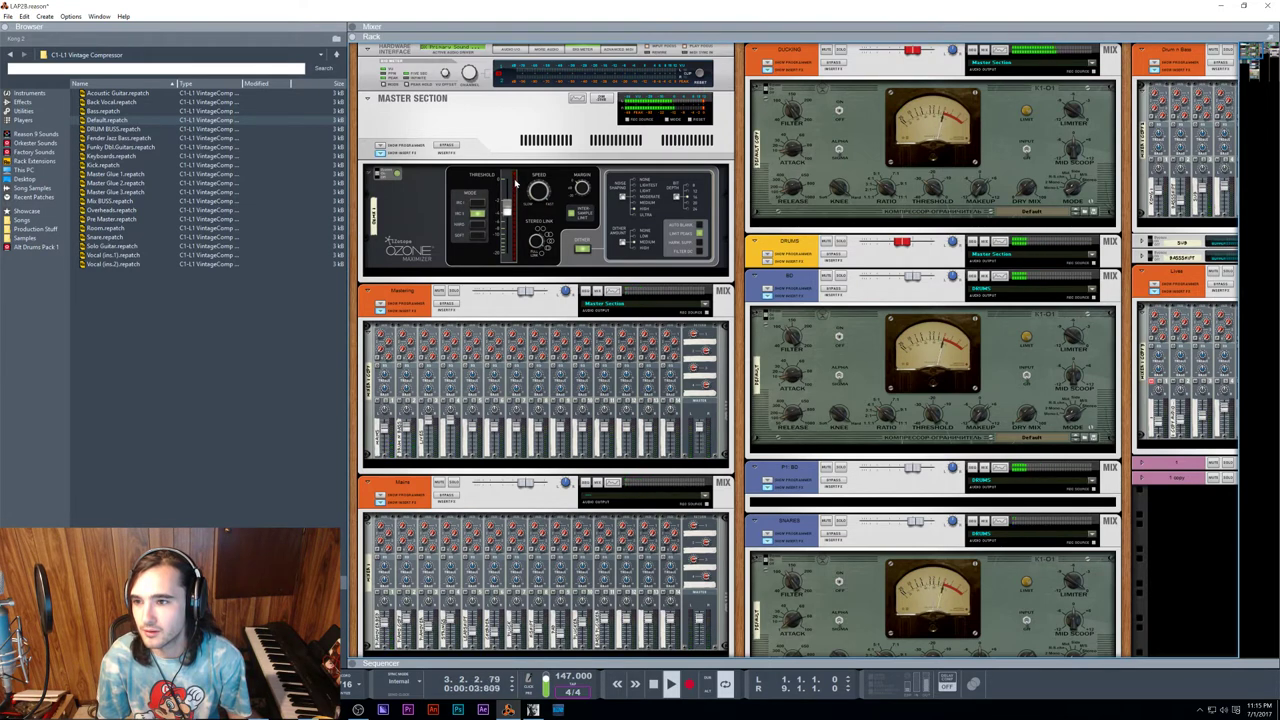
key("space")
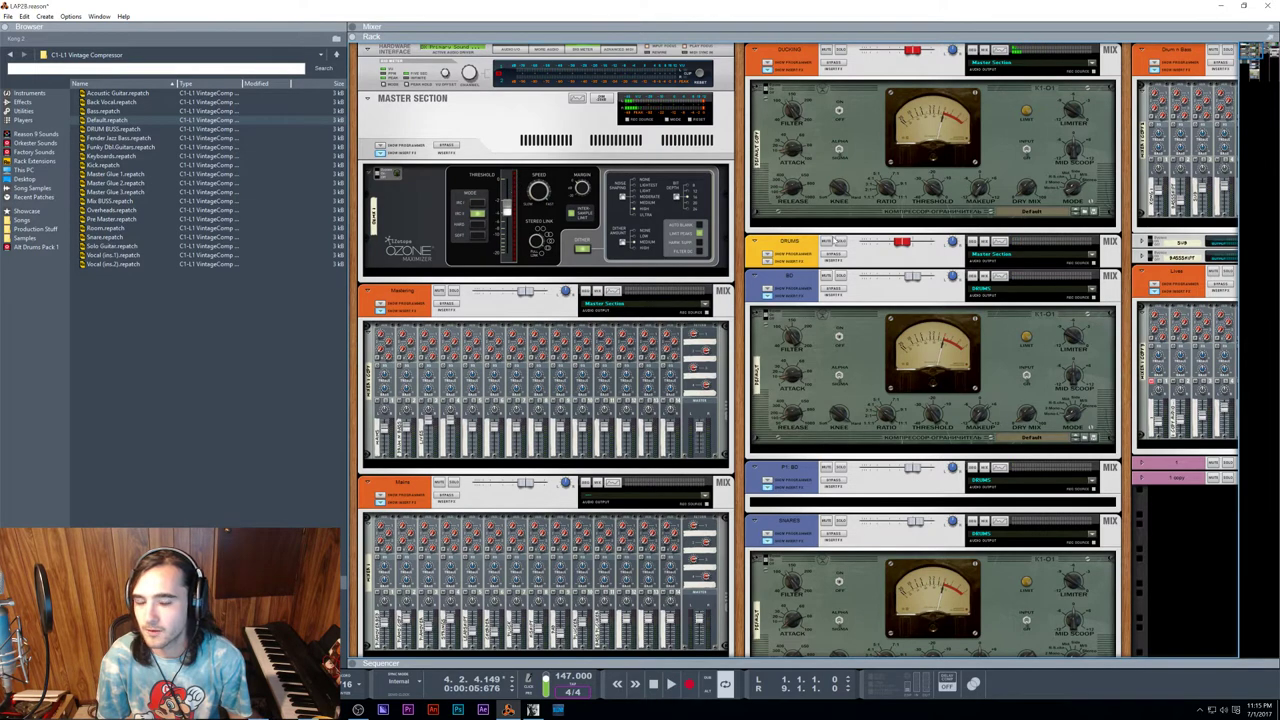
scroll(834, 242, "right", 4)
scroll(828, 256, "left", 4)
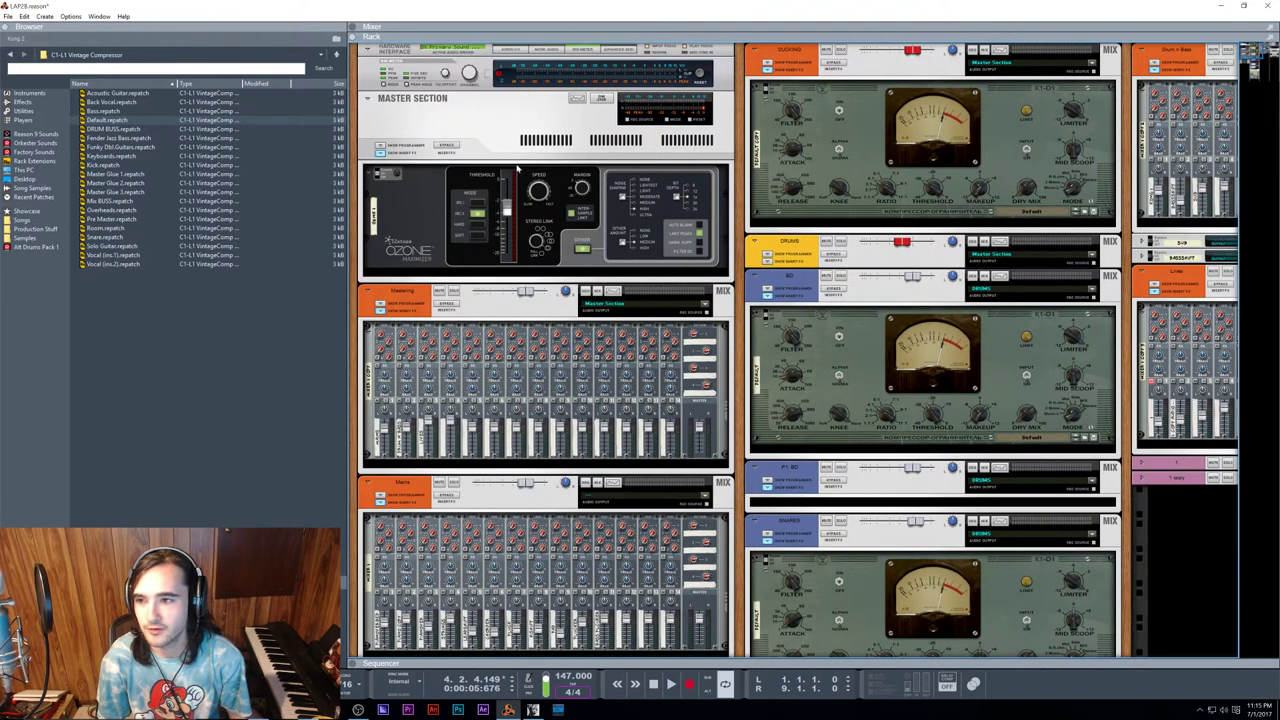
scroll(850, 168, "right", 16)
scroll(854, 167, "left", 7)
key("space")
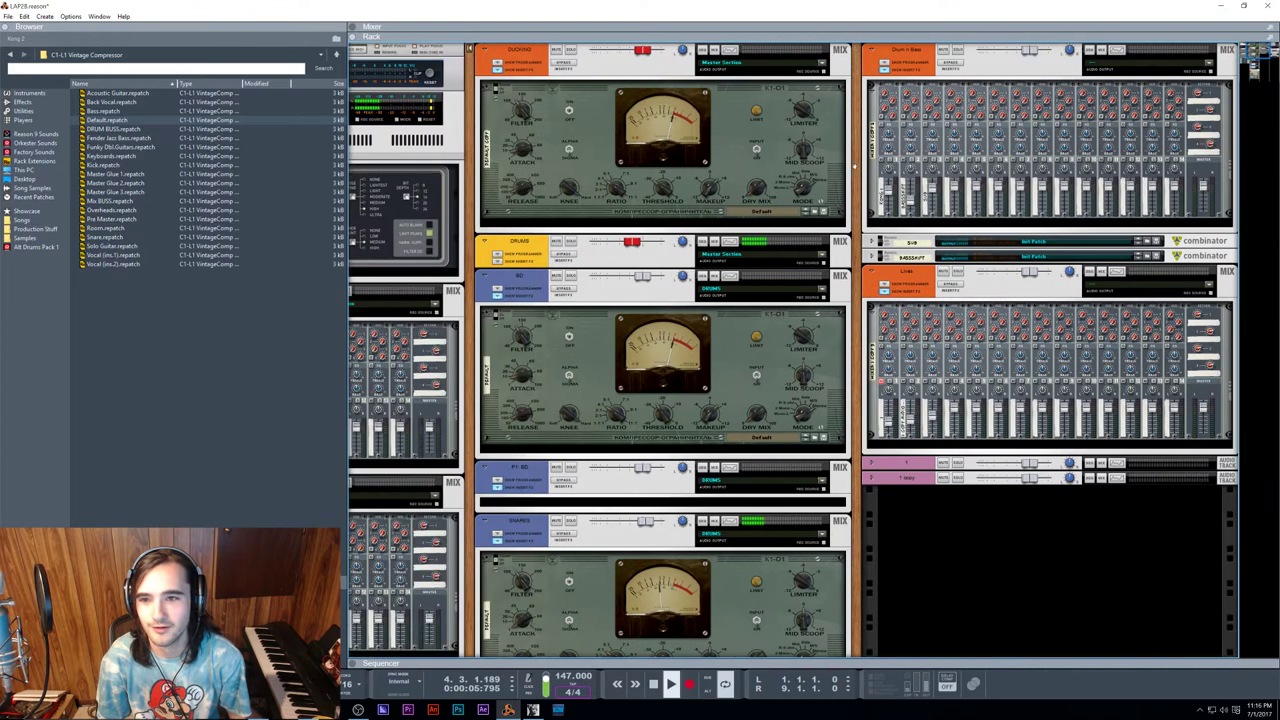
scroll(855, 166, "left", 2)
scroll(855, 163, "left", 3)
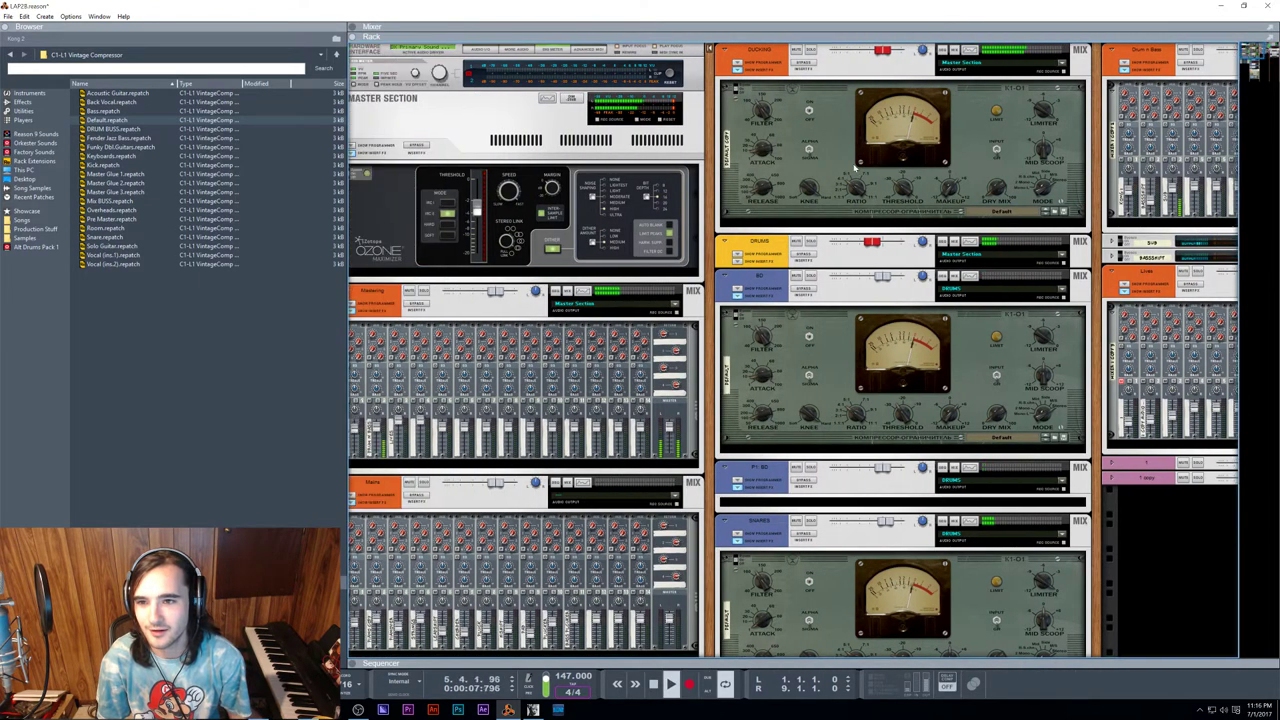
scroll(955, 157, "right", 15)
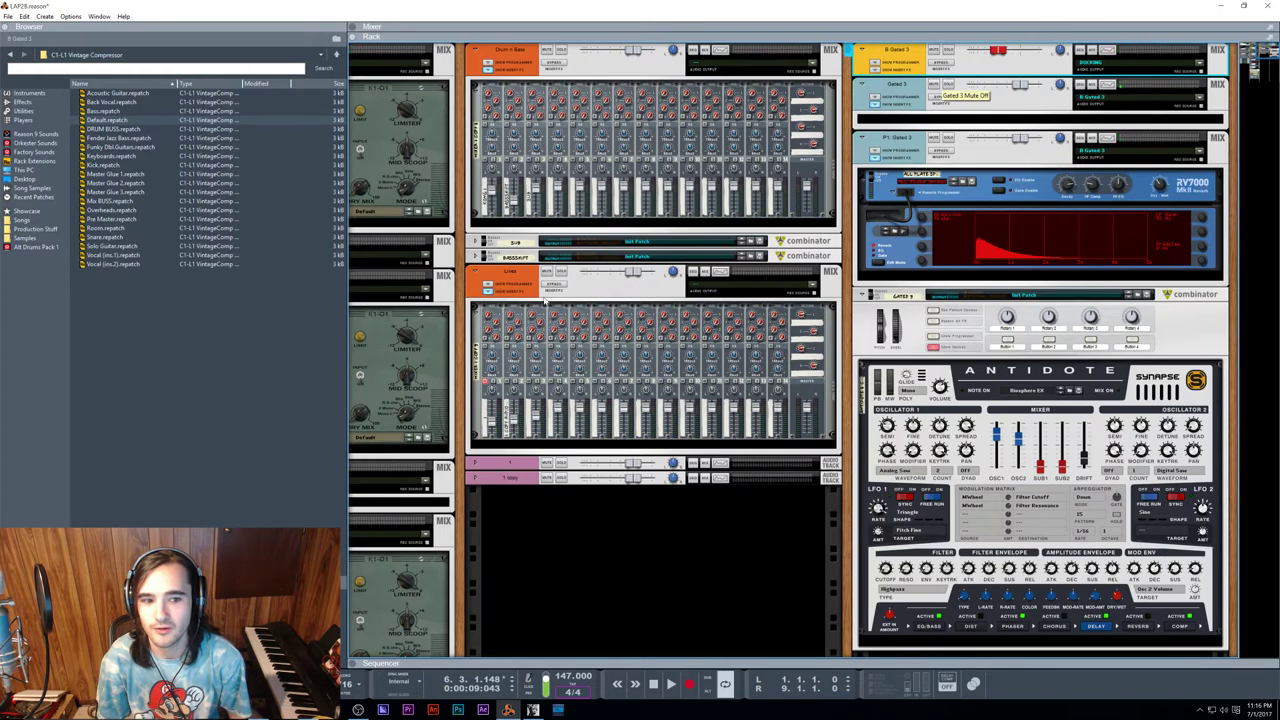
scroll(523, 305, "left", 15)
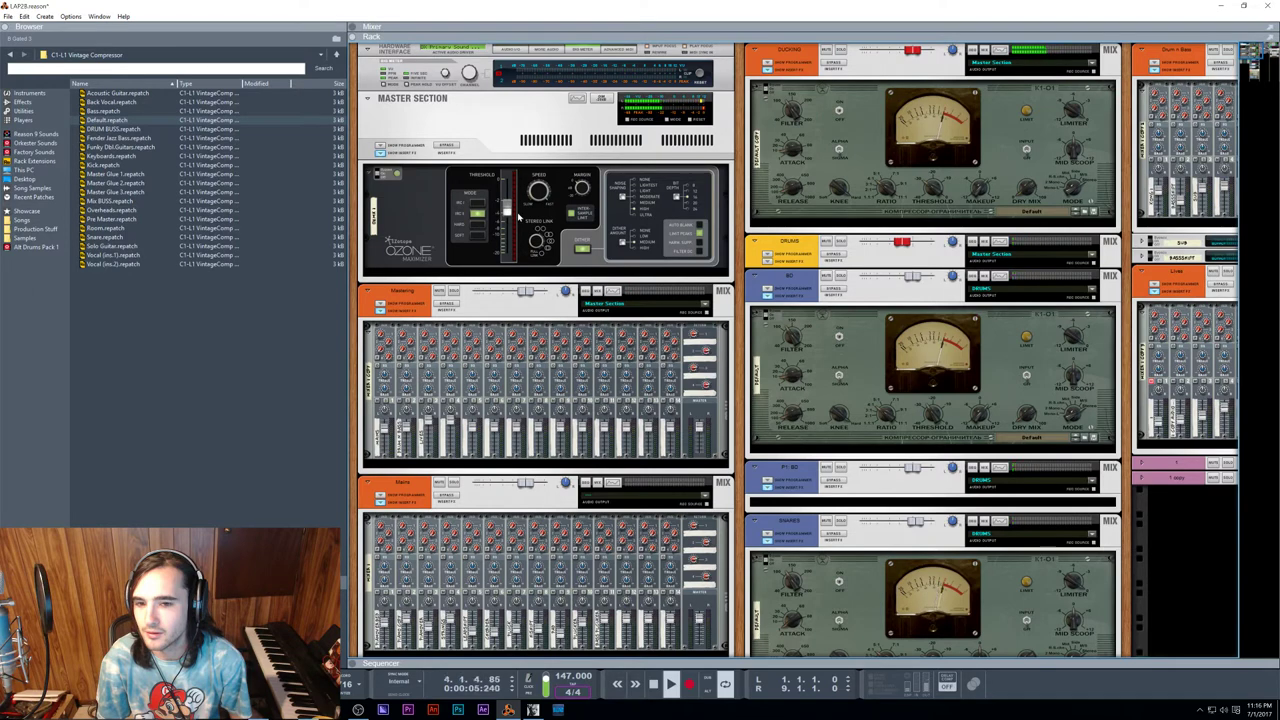
Step: Review the rack from the Ozone maximizer across the DUCKING and drum channels to the neighbouring mixer column
scroll(797, 277, "right", 3)
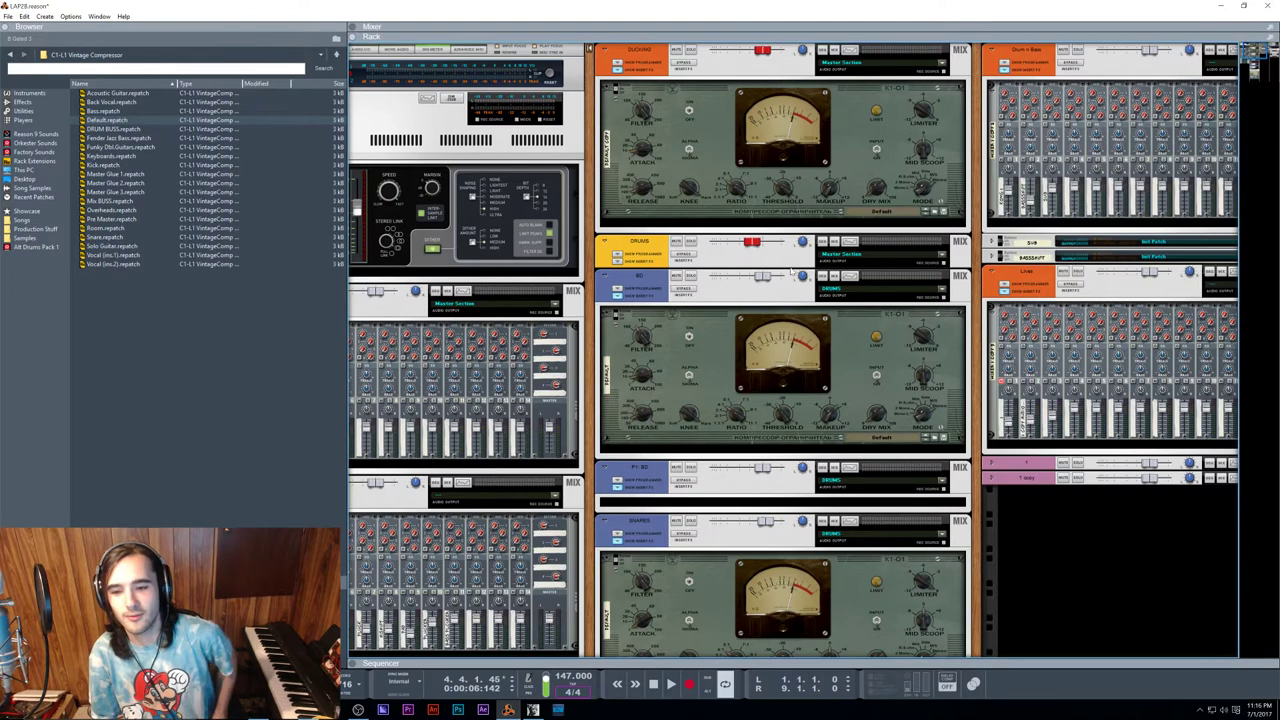
scroll(768, 440, "left", 3)
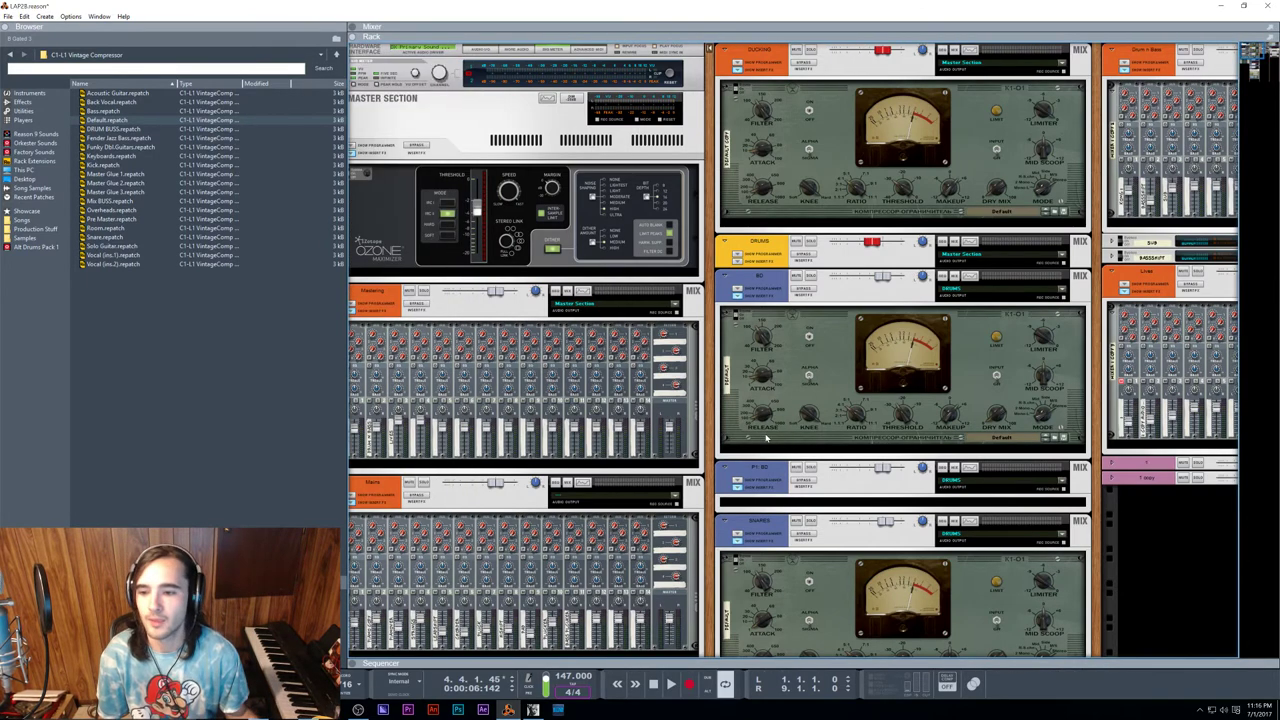
scroll(766, 438, "right", 4)
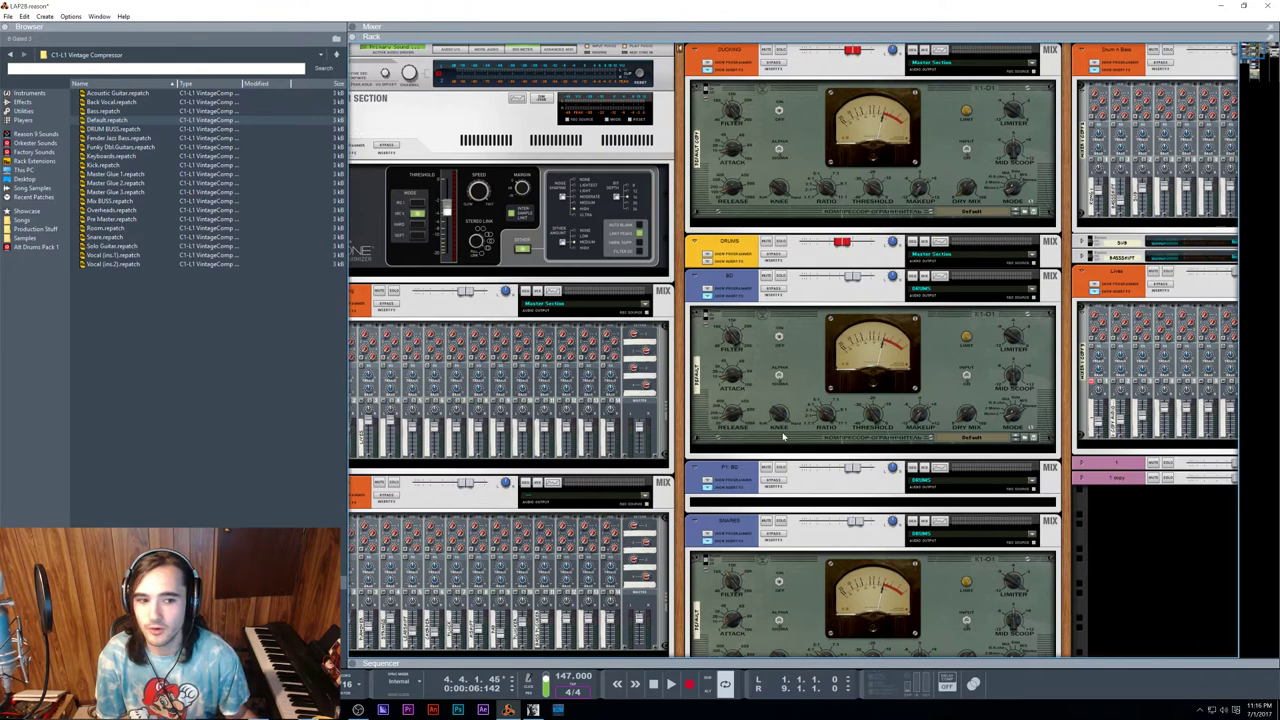
scroll(785, 438, "left", 4)
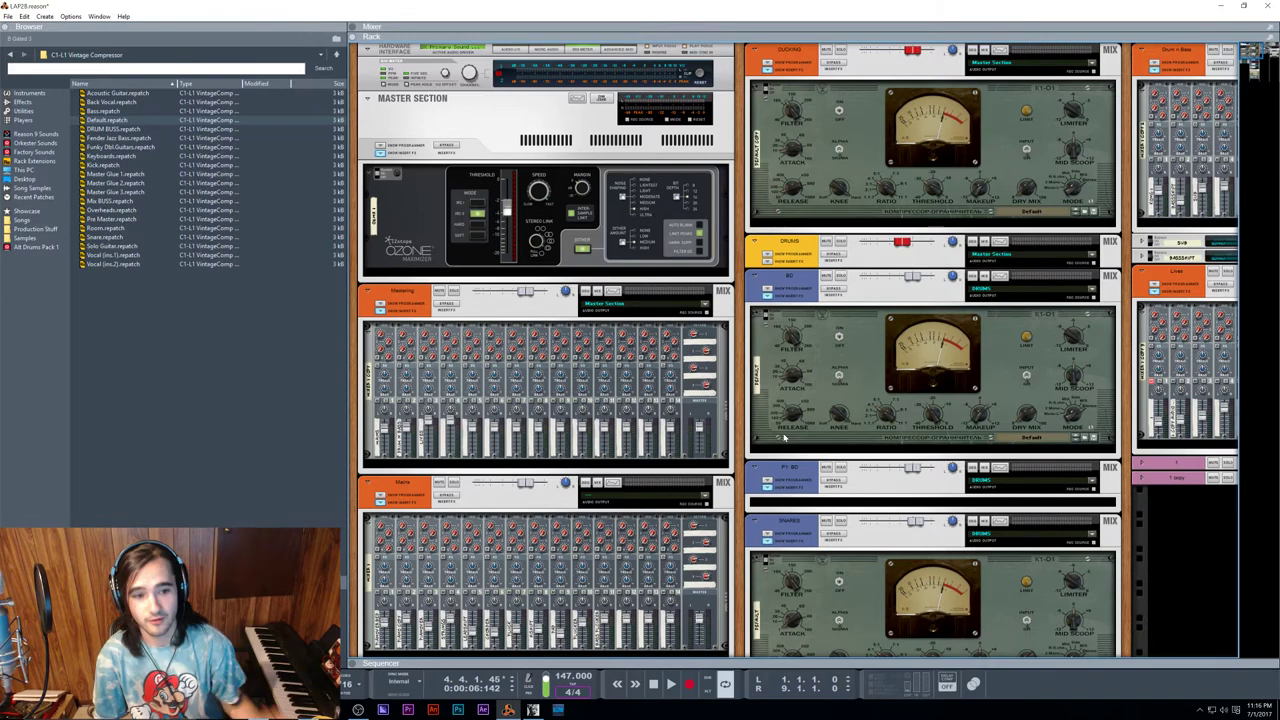
scroll(897, 362, "right", 1)
scroll(897, 362, "left", 1)
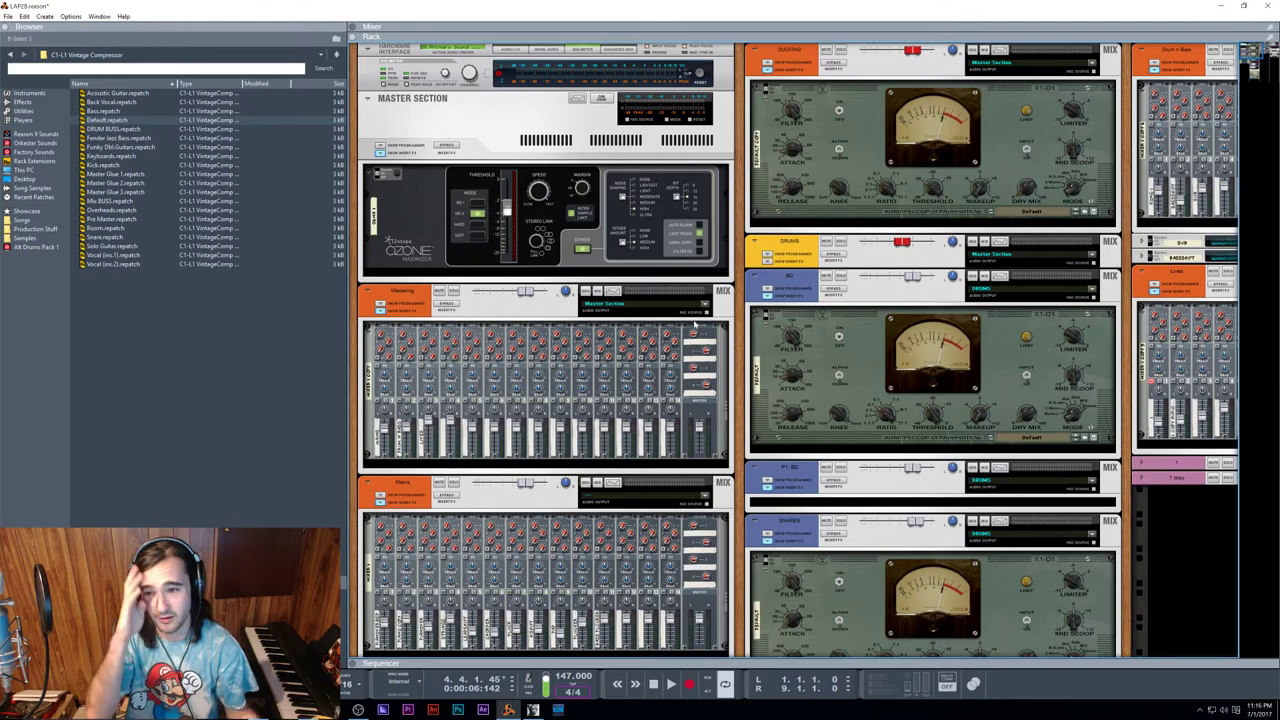
scroll(712, 288, "right", 5)
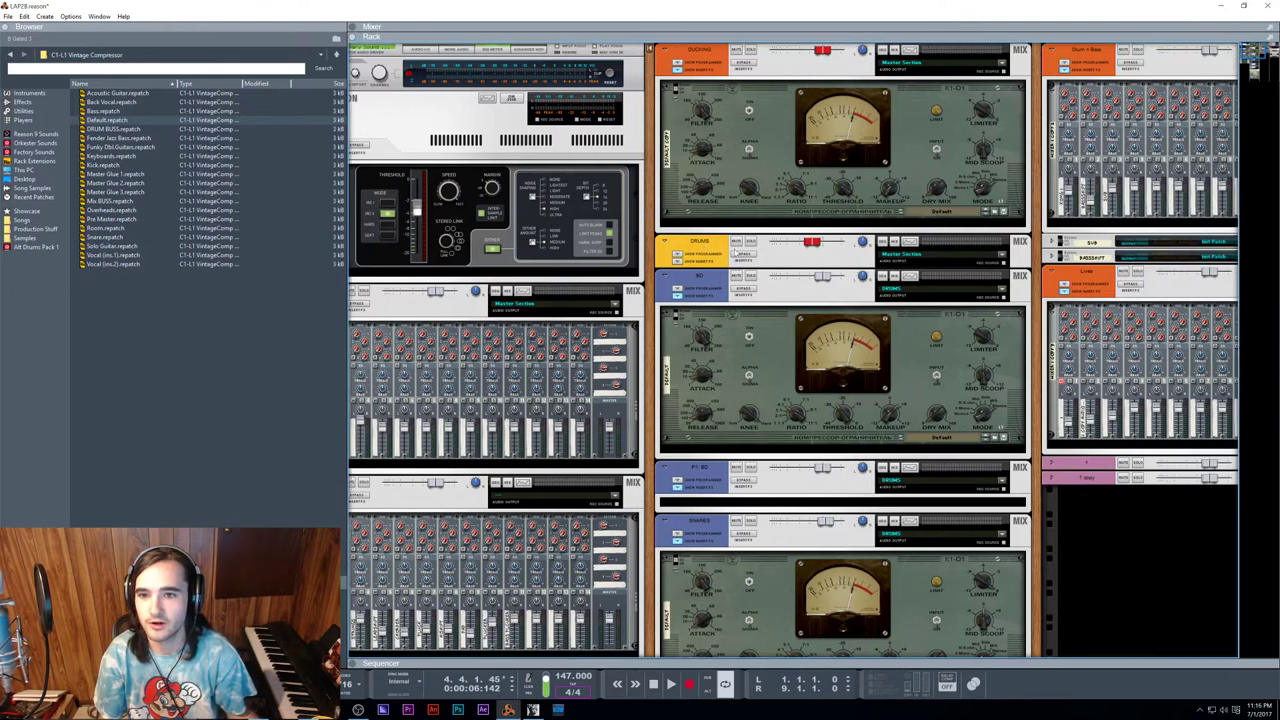
scroll(737, 253, "left", 3)
scroll(737, 256, "left", 2)
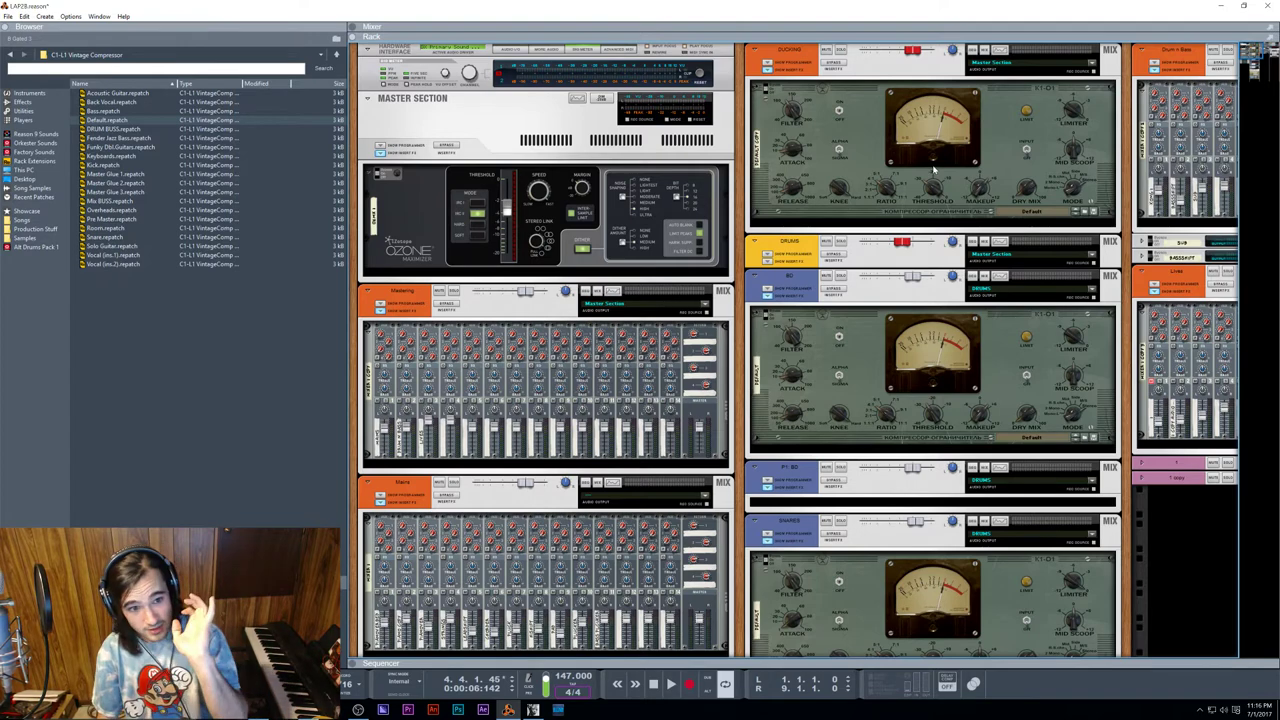
scroll(698, 253, "right", 3)
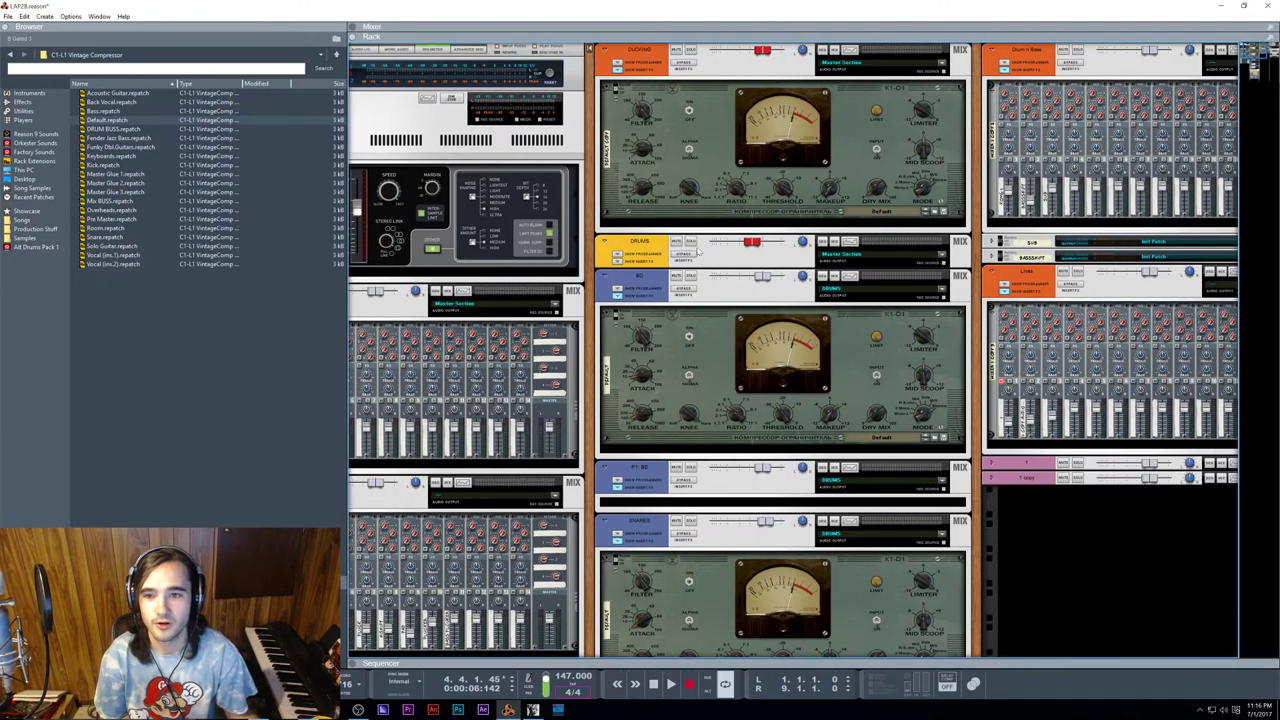
scroll(697, 251, "right", 2)
scroll(800, 240, "left", 4)
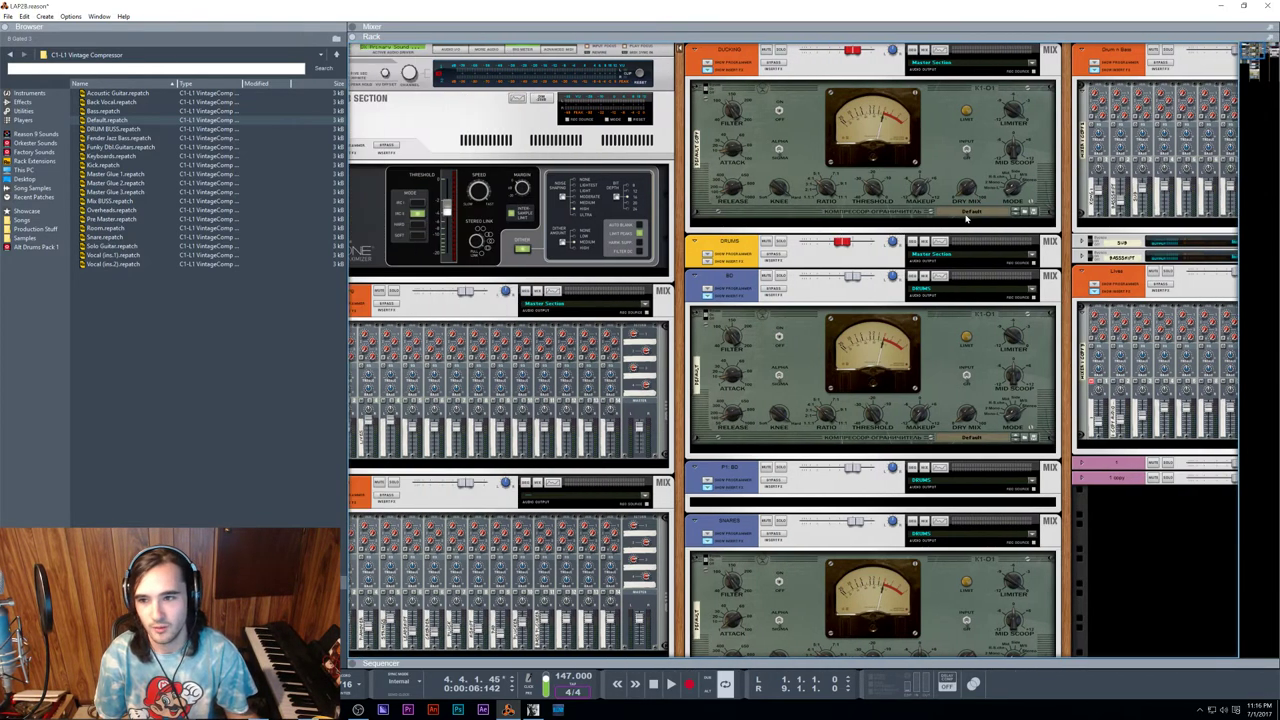
scroll(967, 219, "right", 3)
scroll(966, 219, "right", 3)
scroll(970, 219, "left", 6)
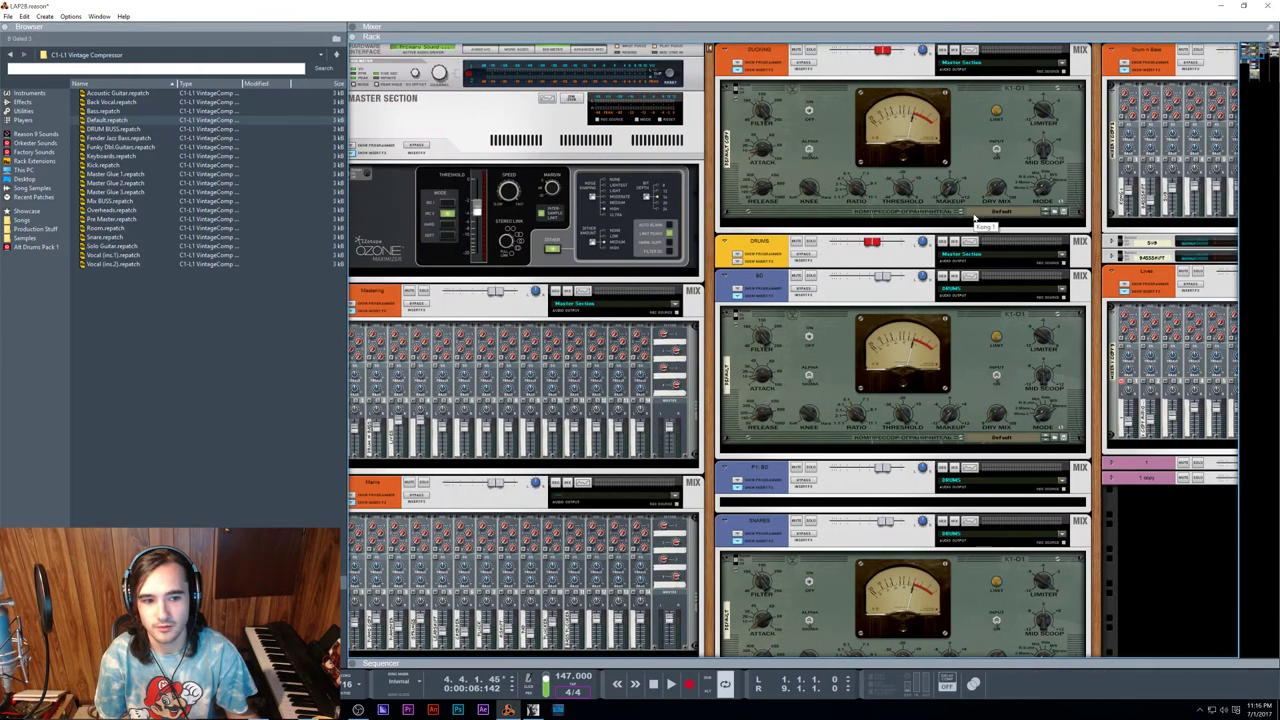
scroll(945, 140, "right", 3)
scroll(955, 135, "left", 2)
scroll(965, 132, "right", 3)
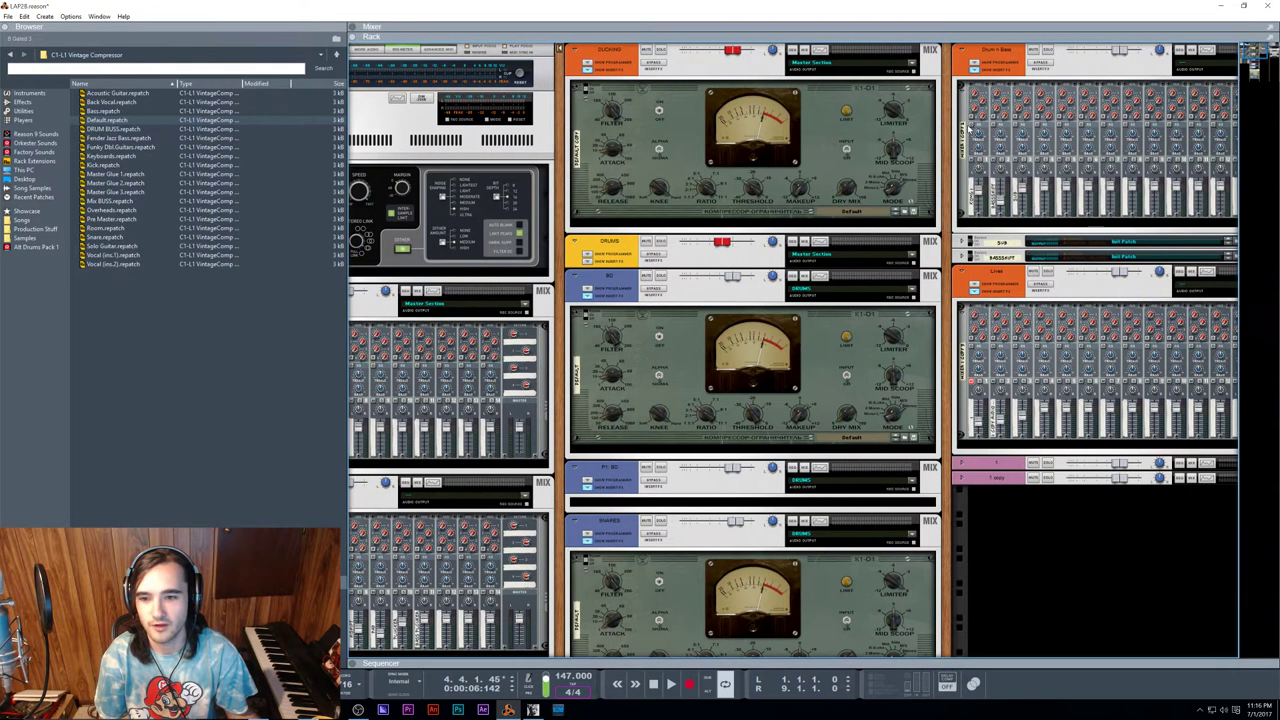
scroll(968, 130, "right", 2)
scroll(563, 256, "left", 5)
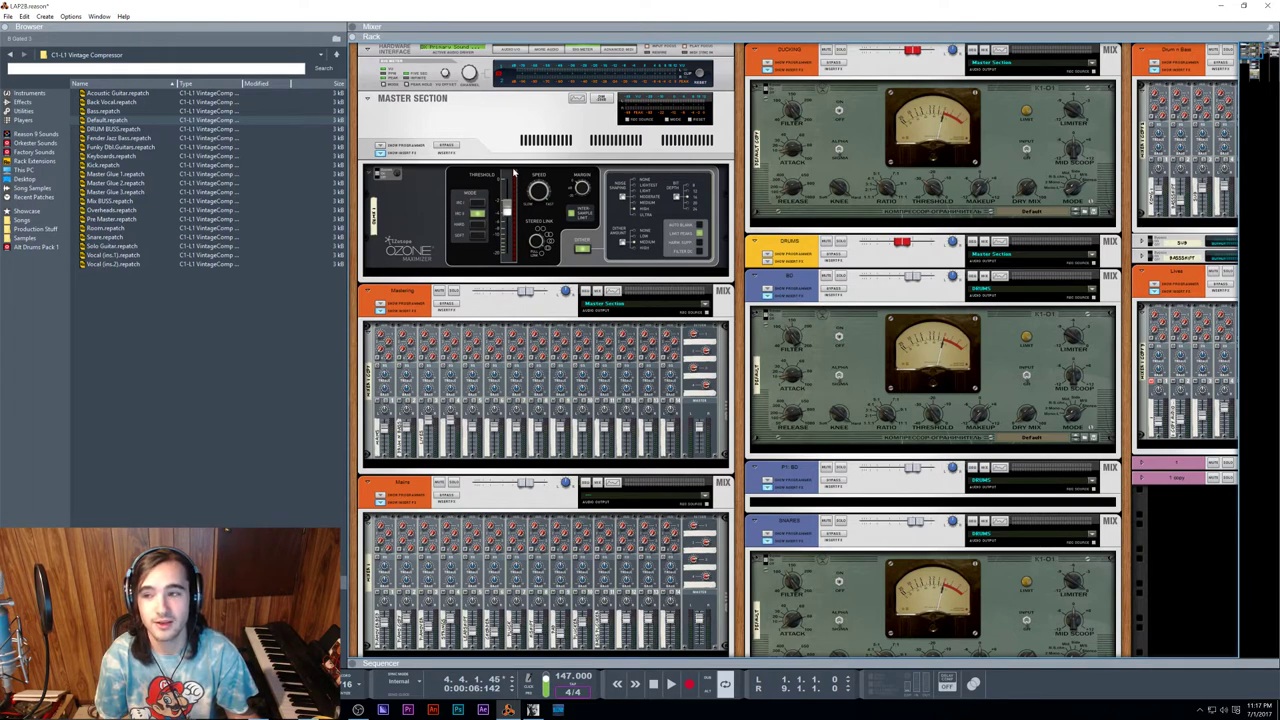
scroll(705, 192, "right", 1)
scroll(466, 279, "left", 2)
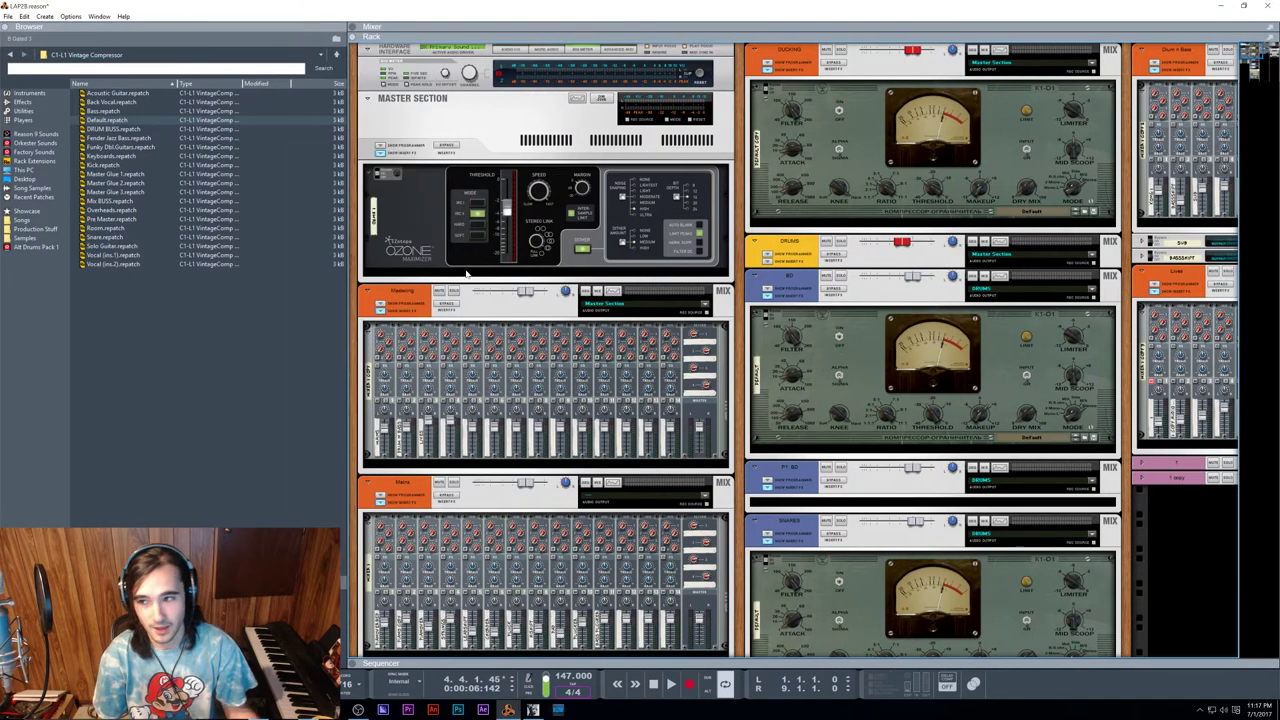
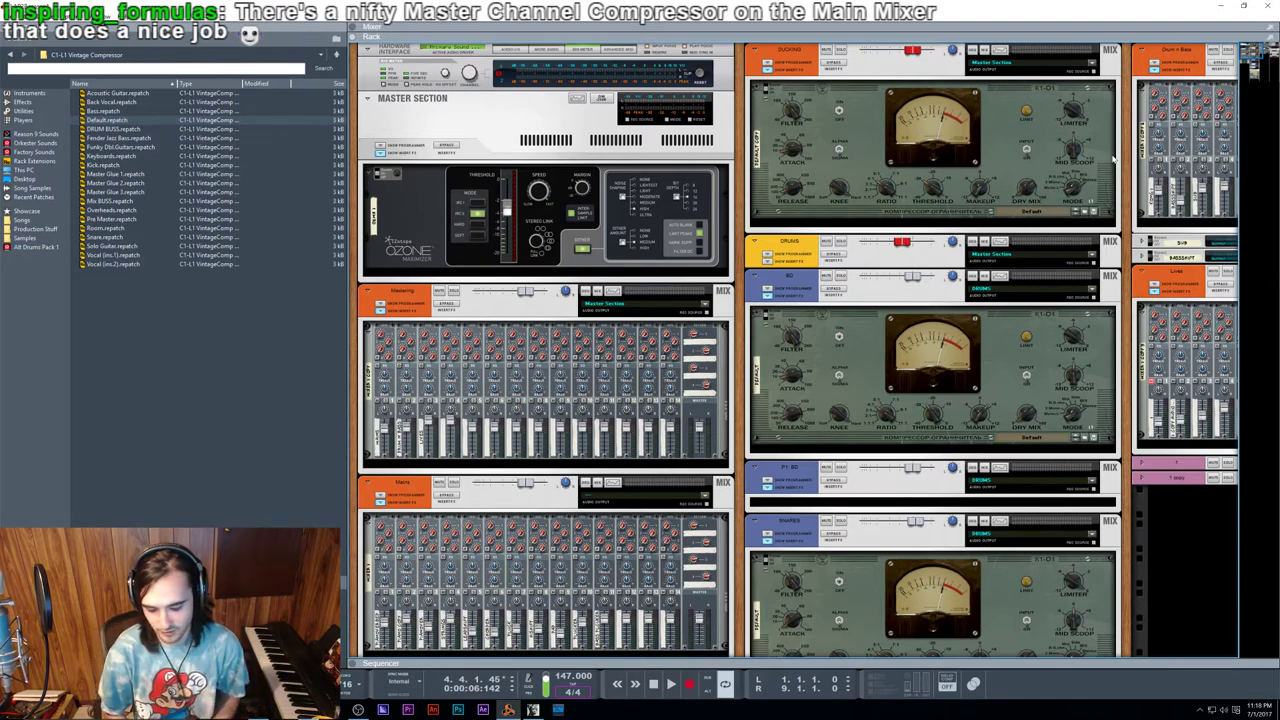
Step: Compare the Mixer, Rack and Sequencer views of the song
key("F7")
key("F5")
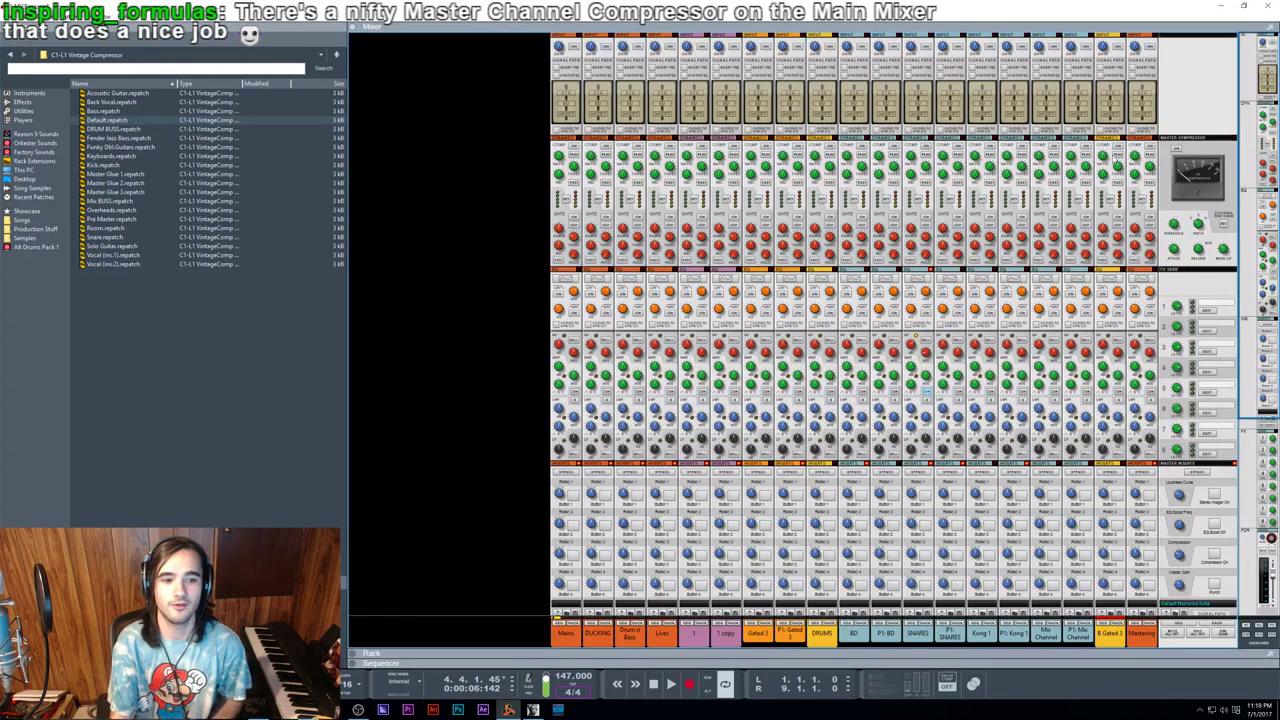
key("F6")
key("F5")
key("F7")
key("F6")
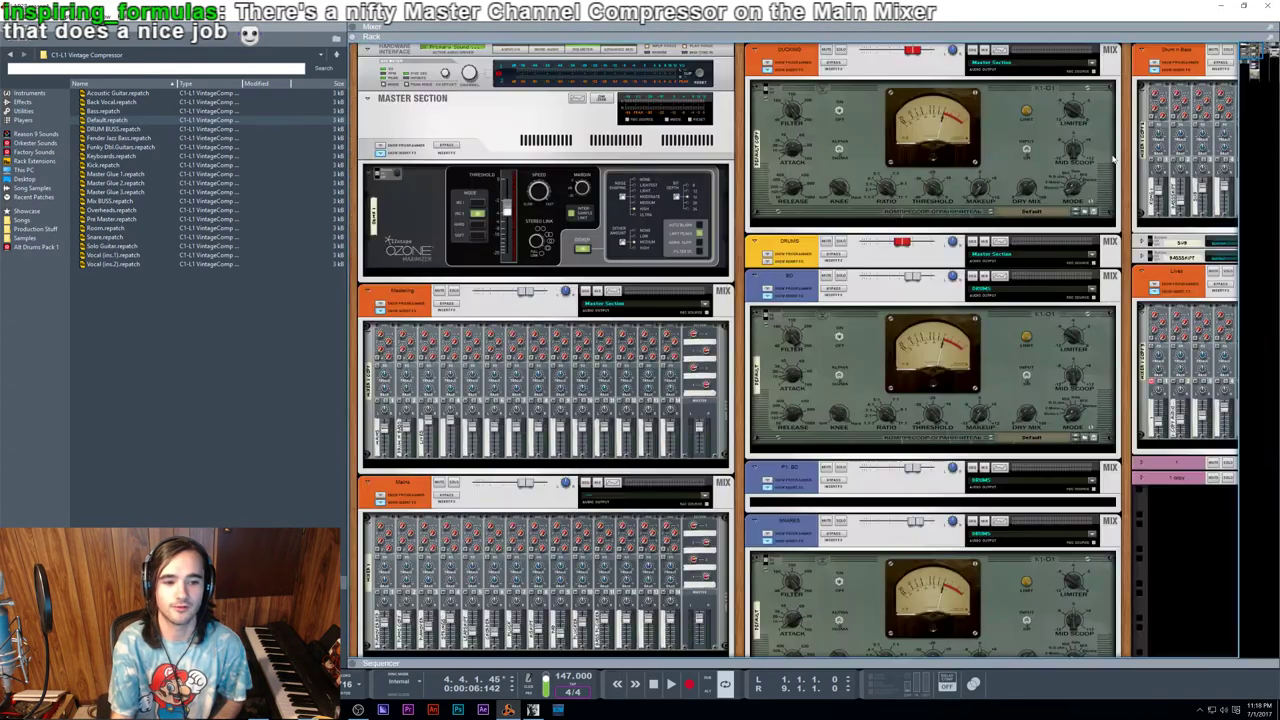
key("F5")
key("F6")
key("F7")
key("F5")
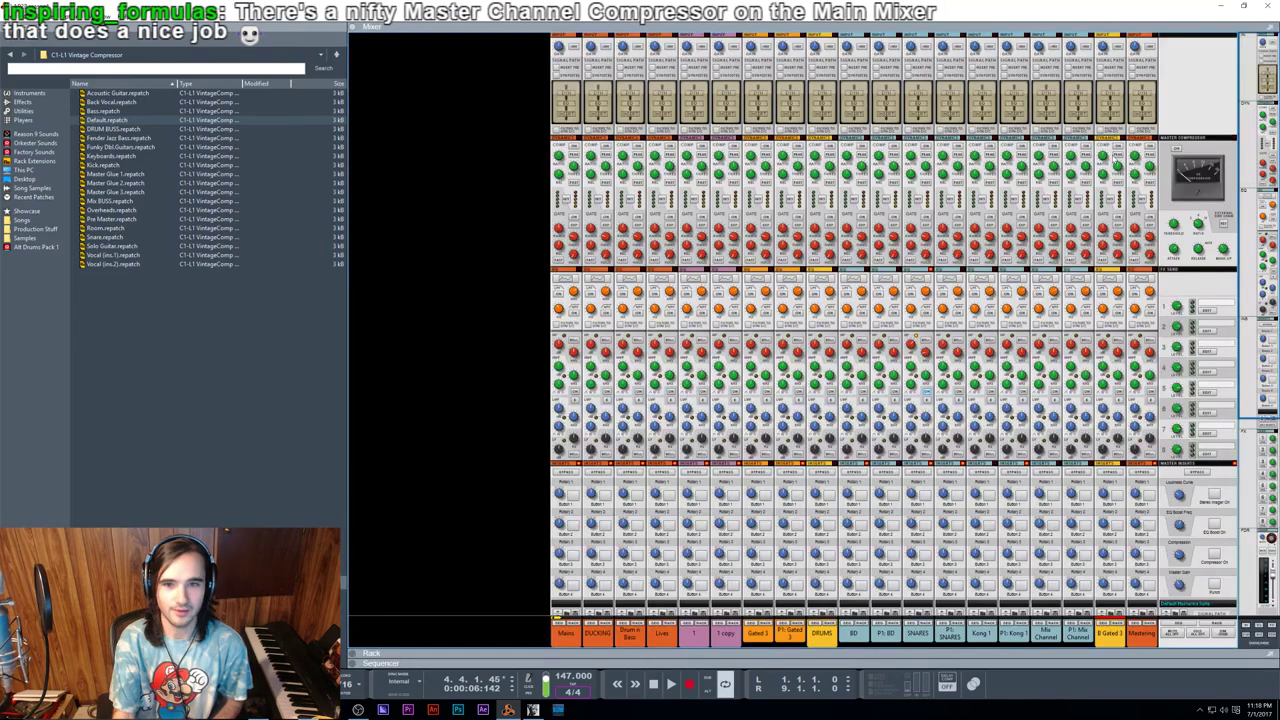
key("F6")
key("F7")
key("F5")
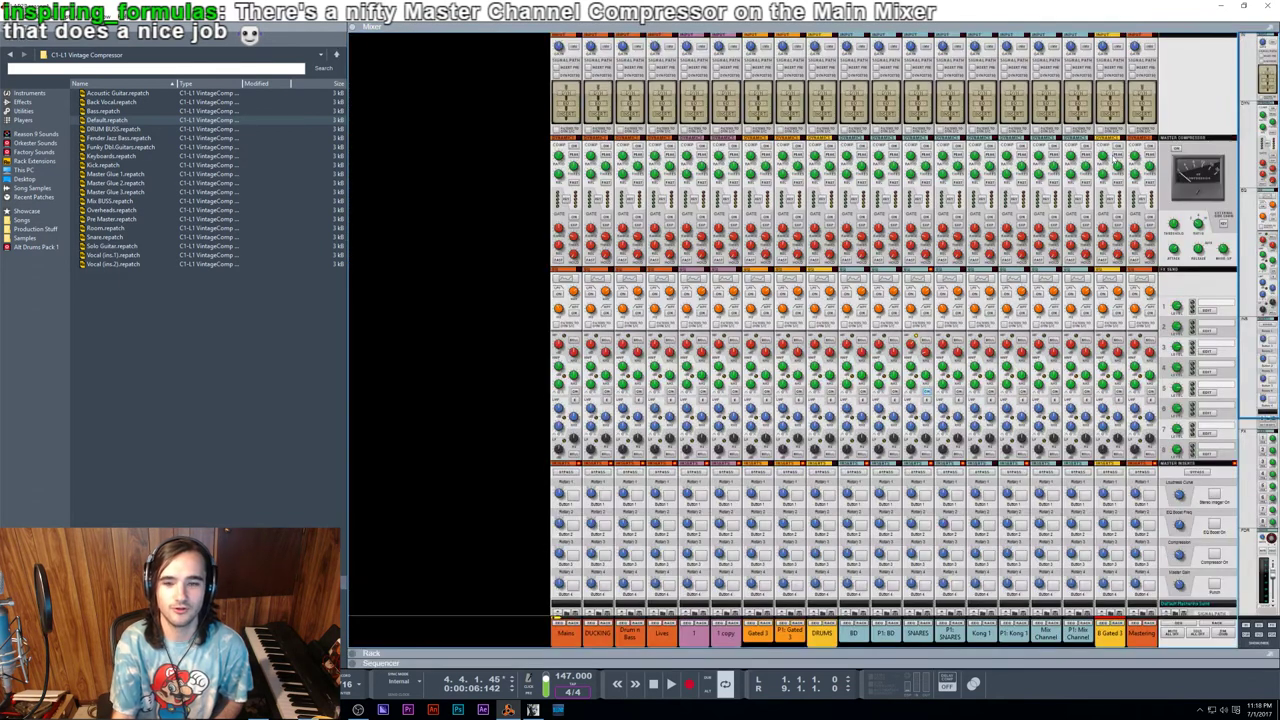
key("F6")
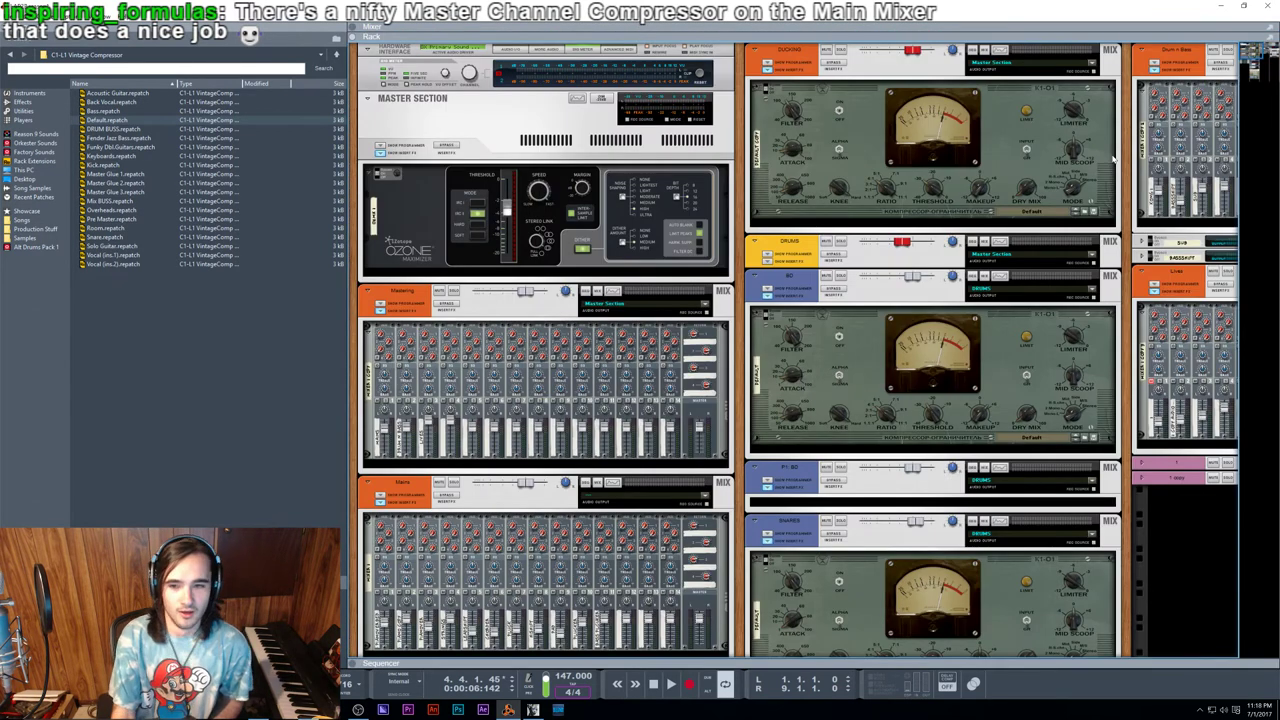
key("F7")
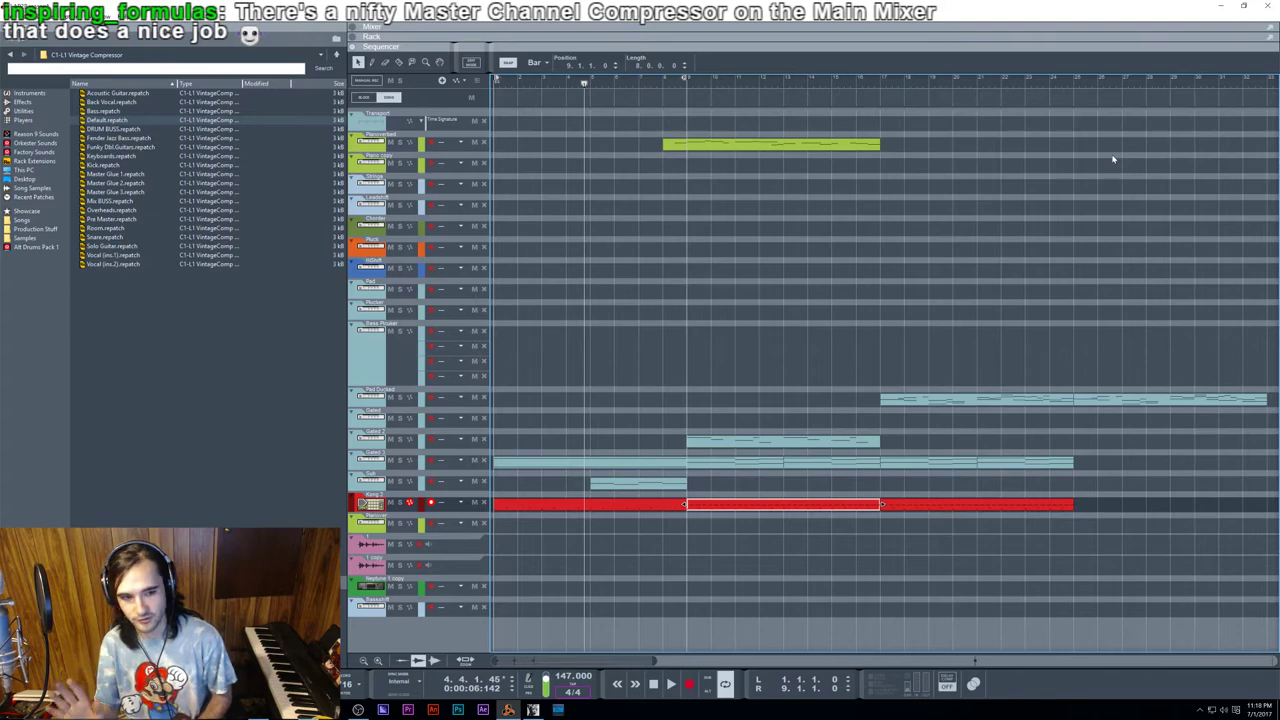
key("F6")
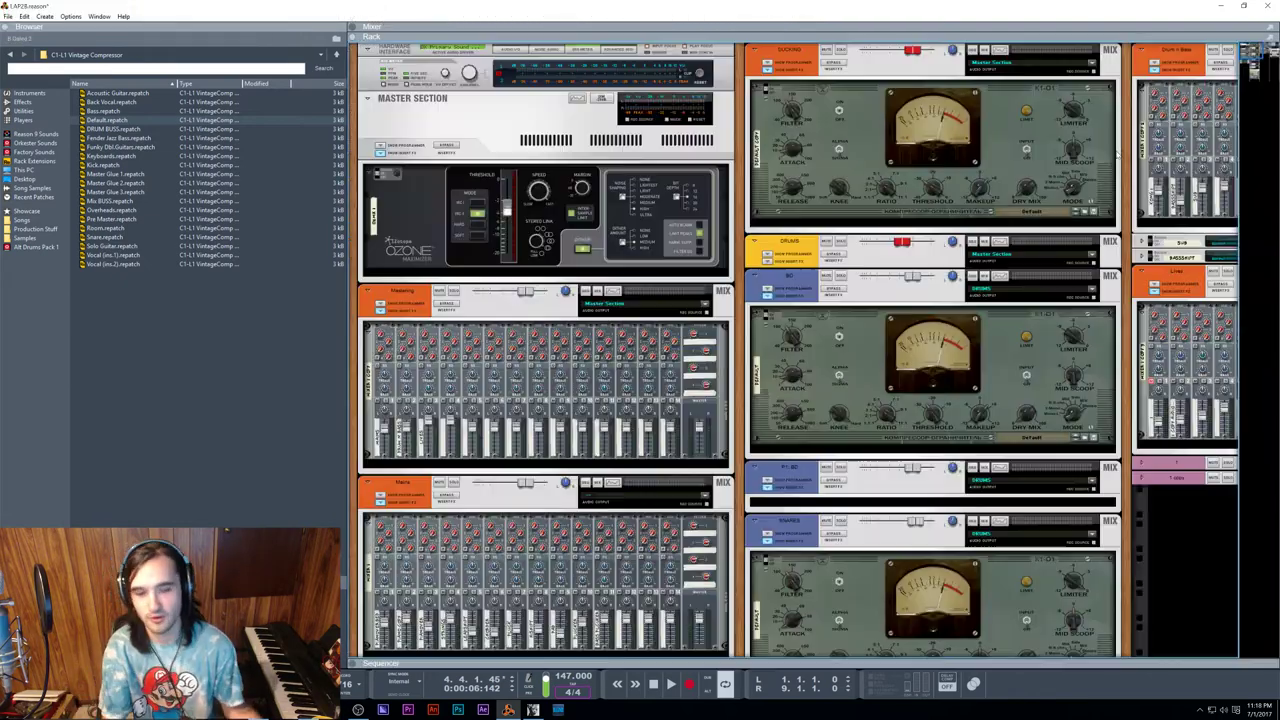
Step: Examine the master compressor, FX sends and master inserts in the main mixer's master section
key("F5")
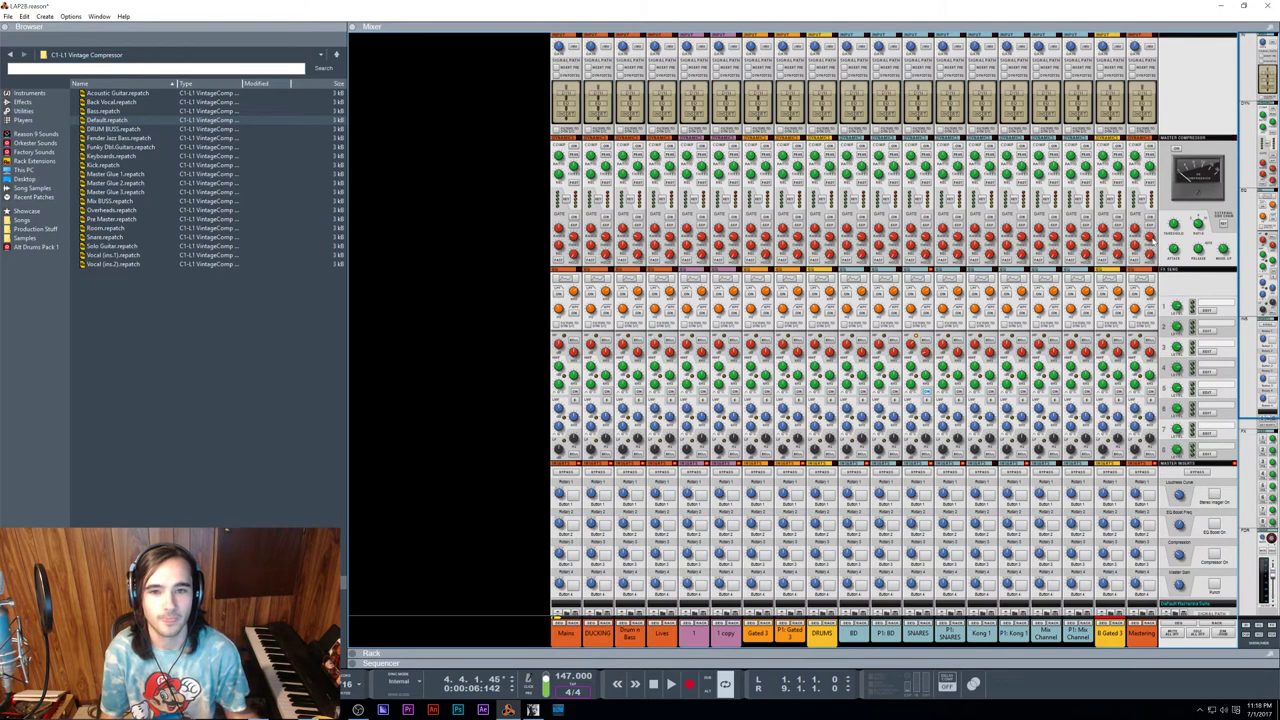
scroll(1100, 176, "down", 5)
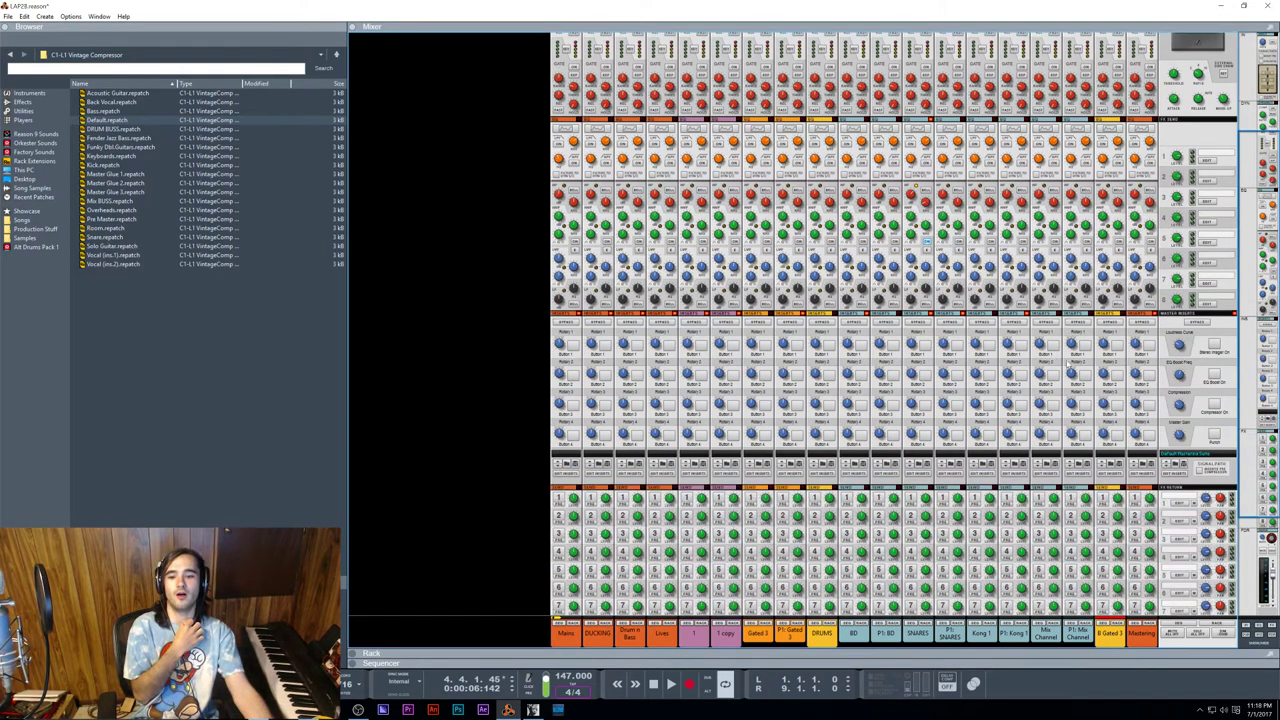
scroll(1176, 335, "up", 5)
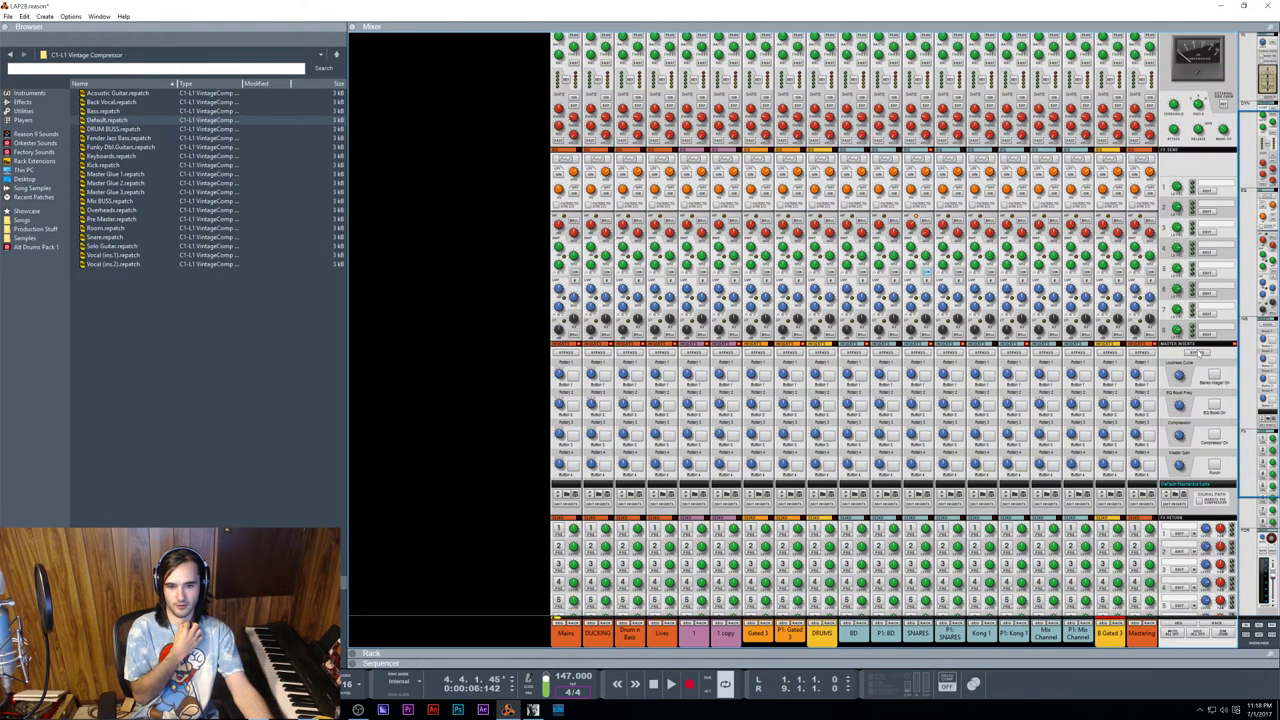
key("F7")
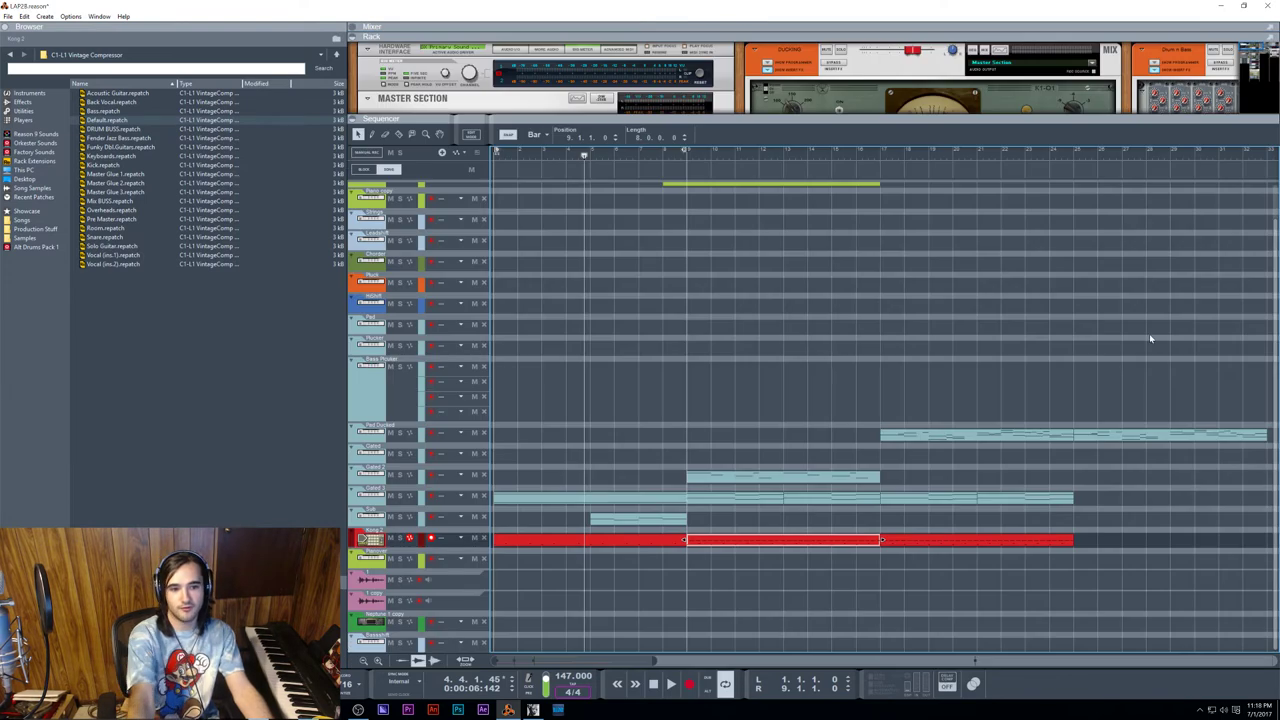
key("F5")
key("F7")
key("F5")
key("F7")
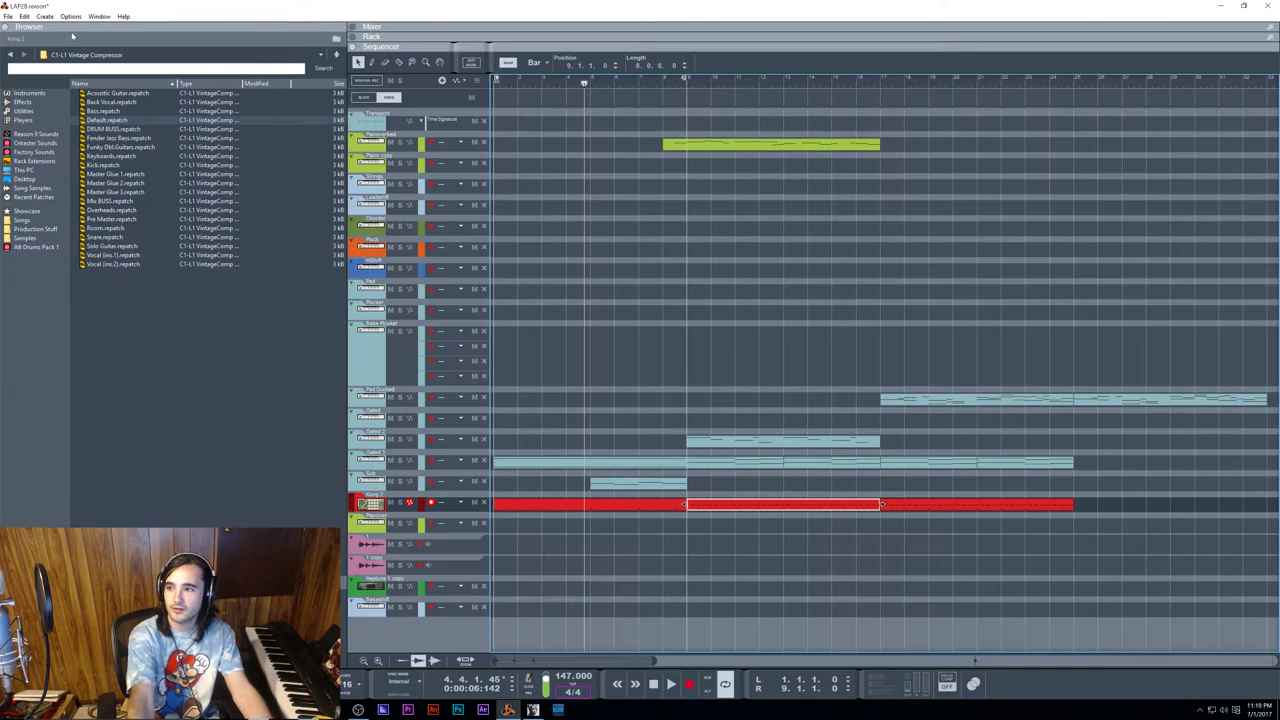
key("F6")
key("F5")
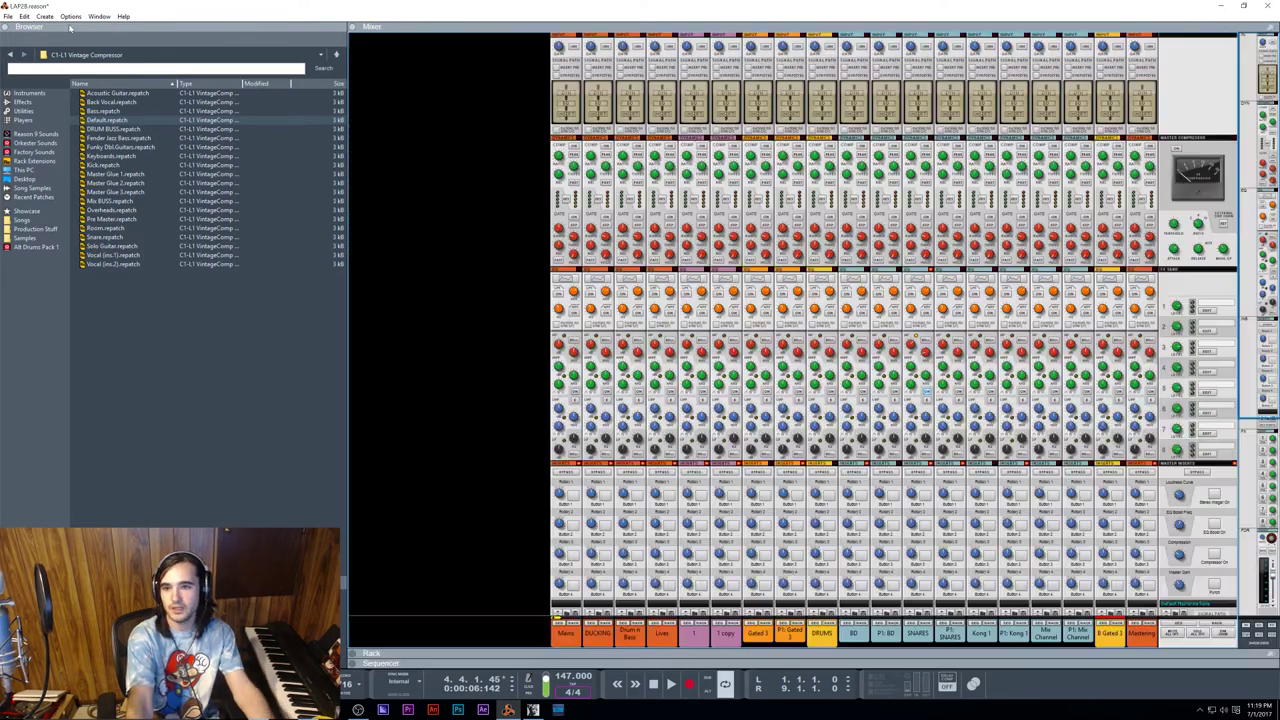
key("F7")
key("F5")
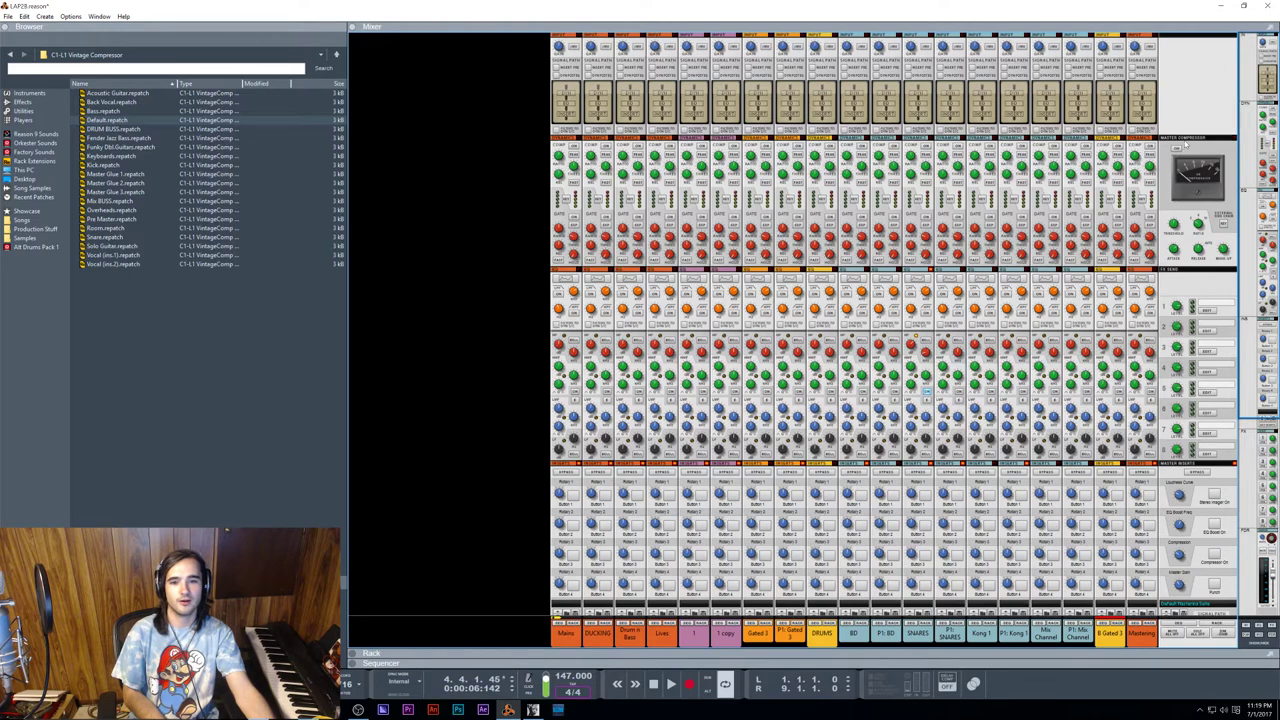
left_click(1177, 152)
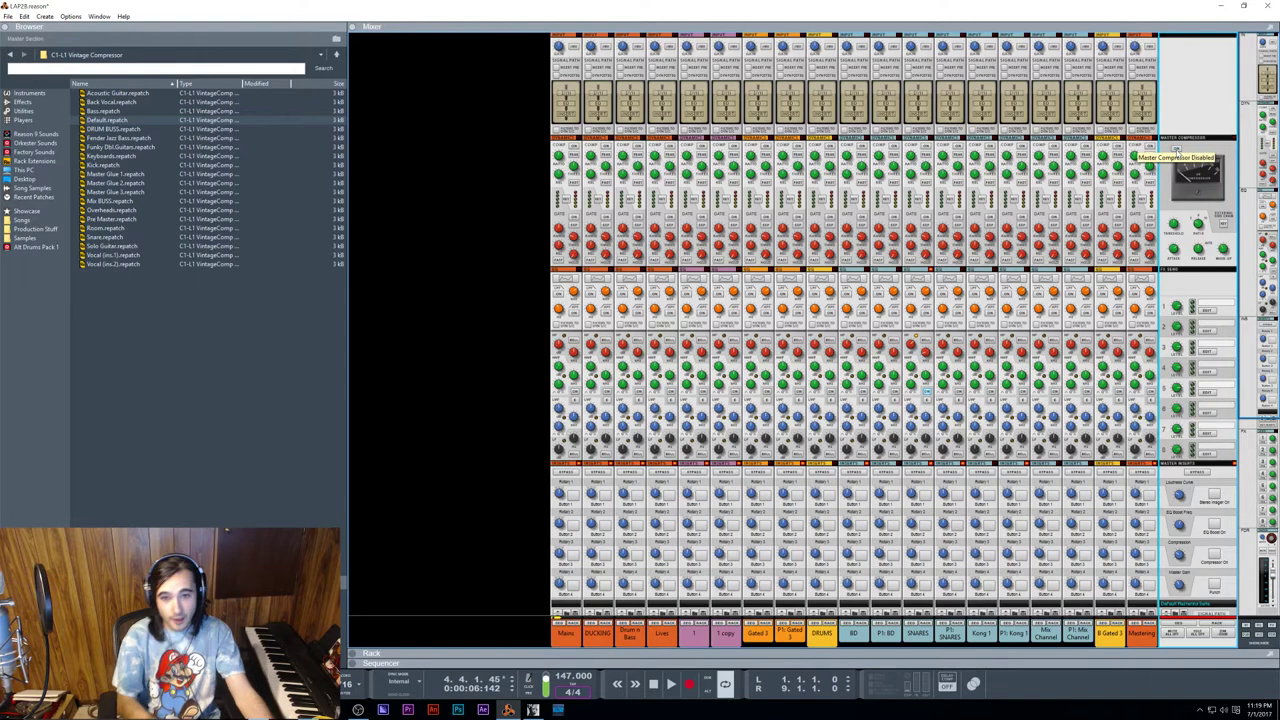
Step: Move the song position back to the start of bar 1 in the sequencer
key("F6")
key("F7")
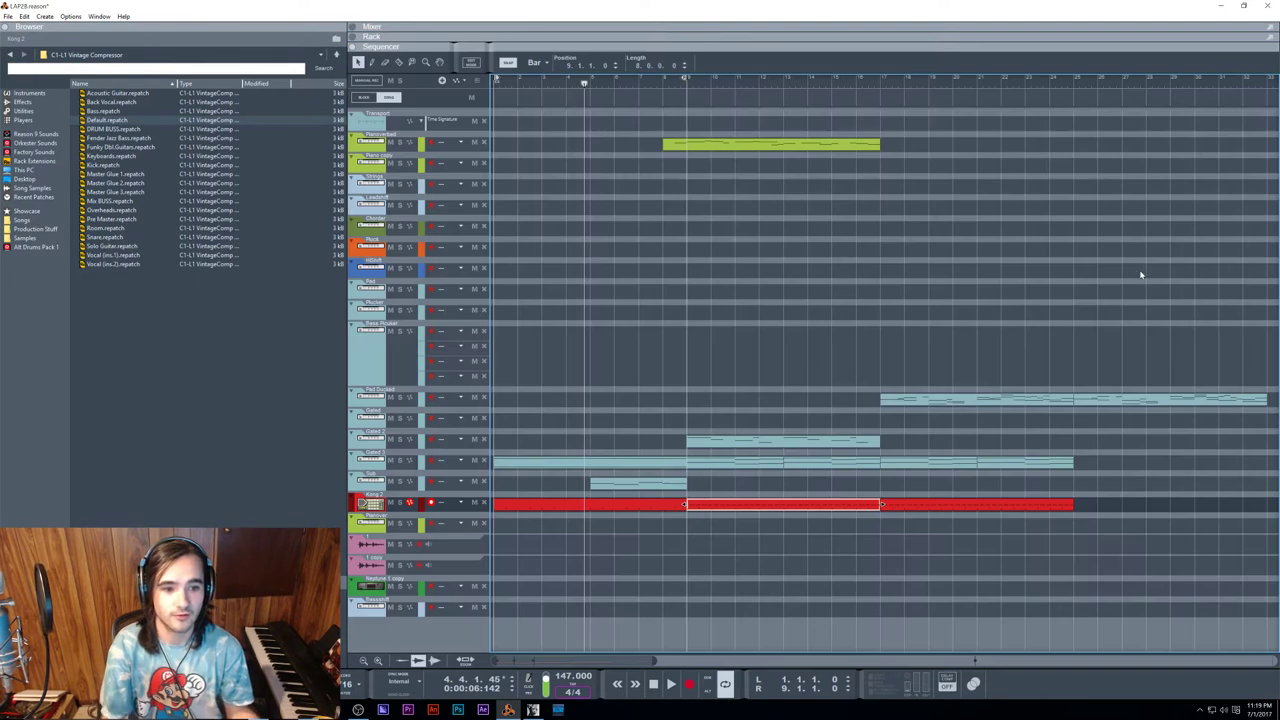
left_click_drag(585, 83, 391, 124)
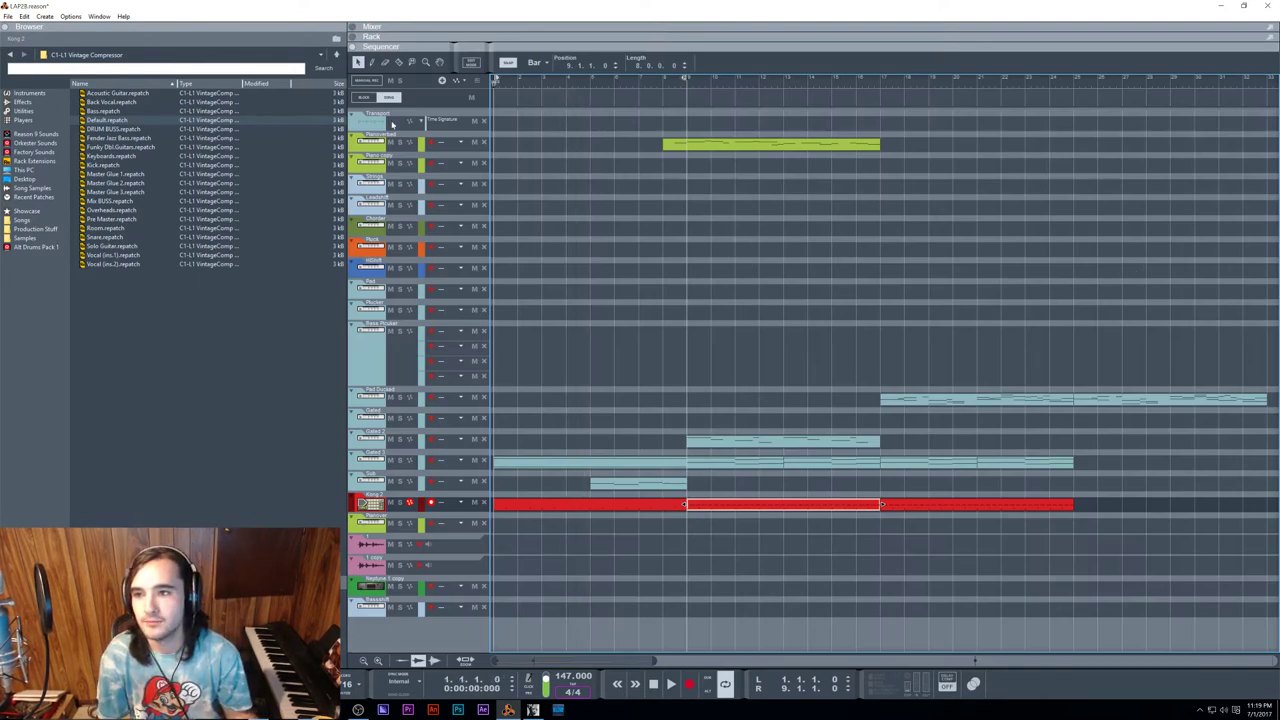
Step: Play the song from the start with the rack shown and check the Ozone maximizer, DUCKING and drum channel levels
key("F6")
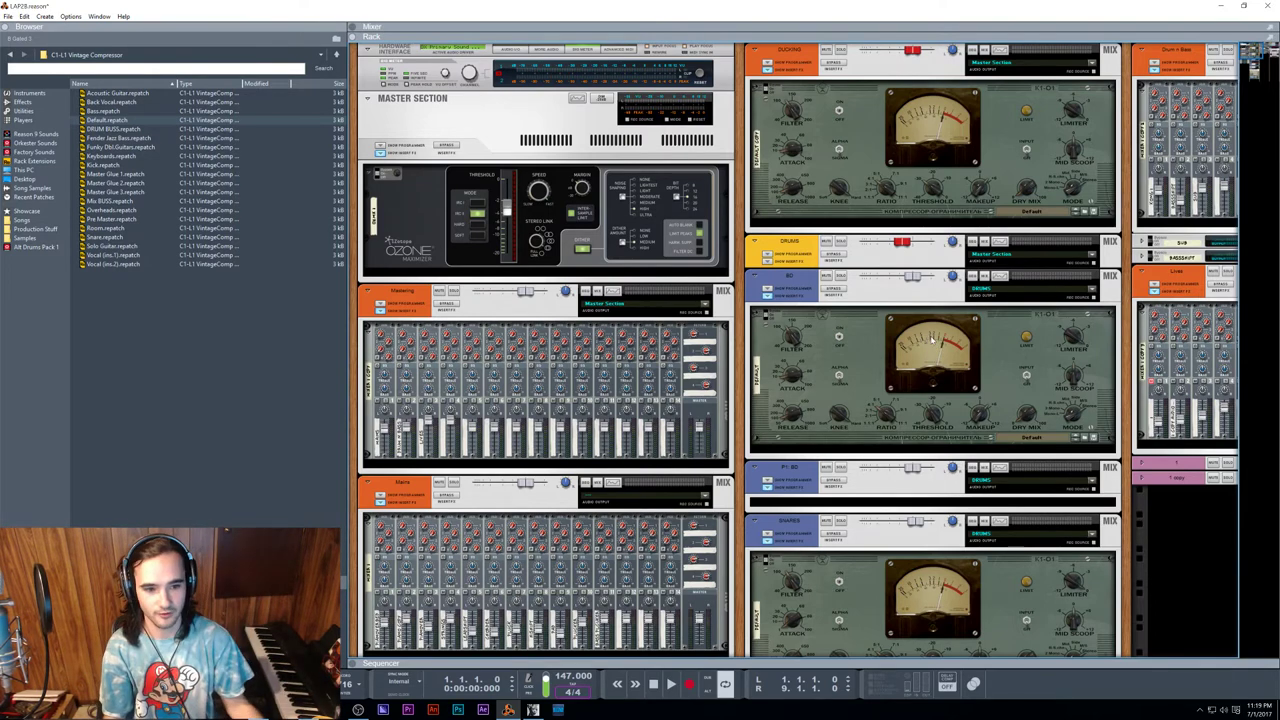
scroll(897, 380, "right", 2)
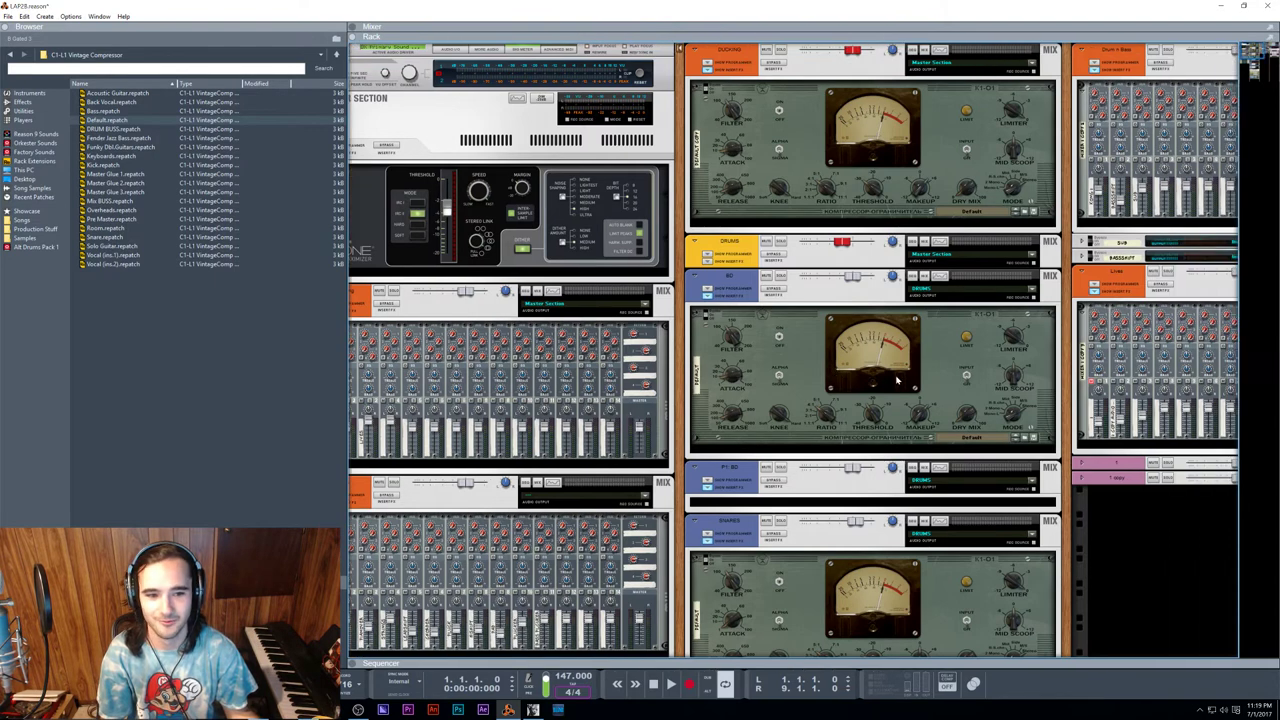
scroll(897, 380, "left", 2)
scroll(897, 380, "right", 3)
scroll(897, 380, "left", 3)
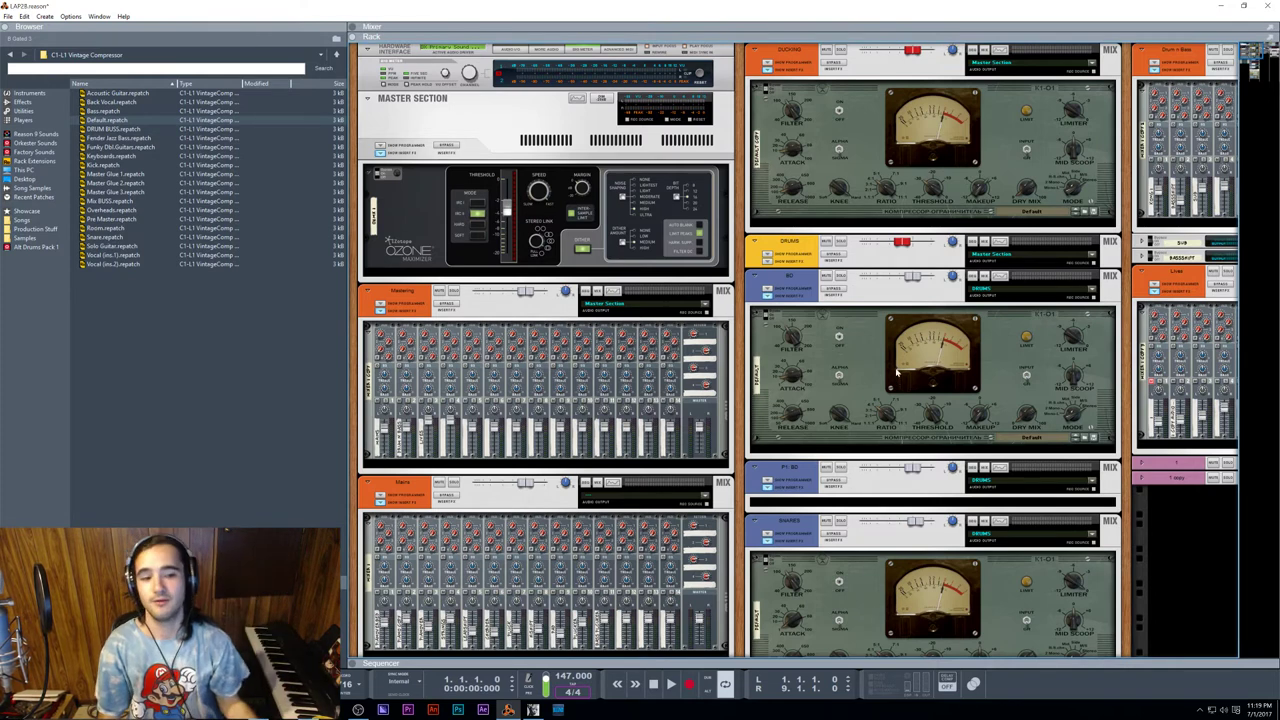
key("space")
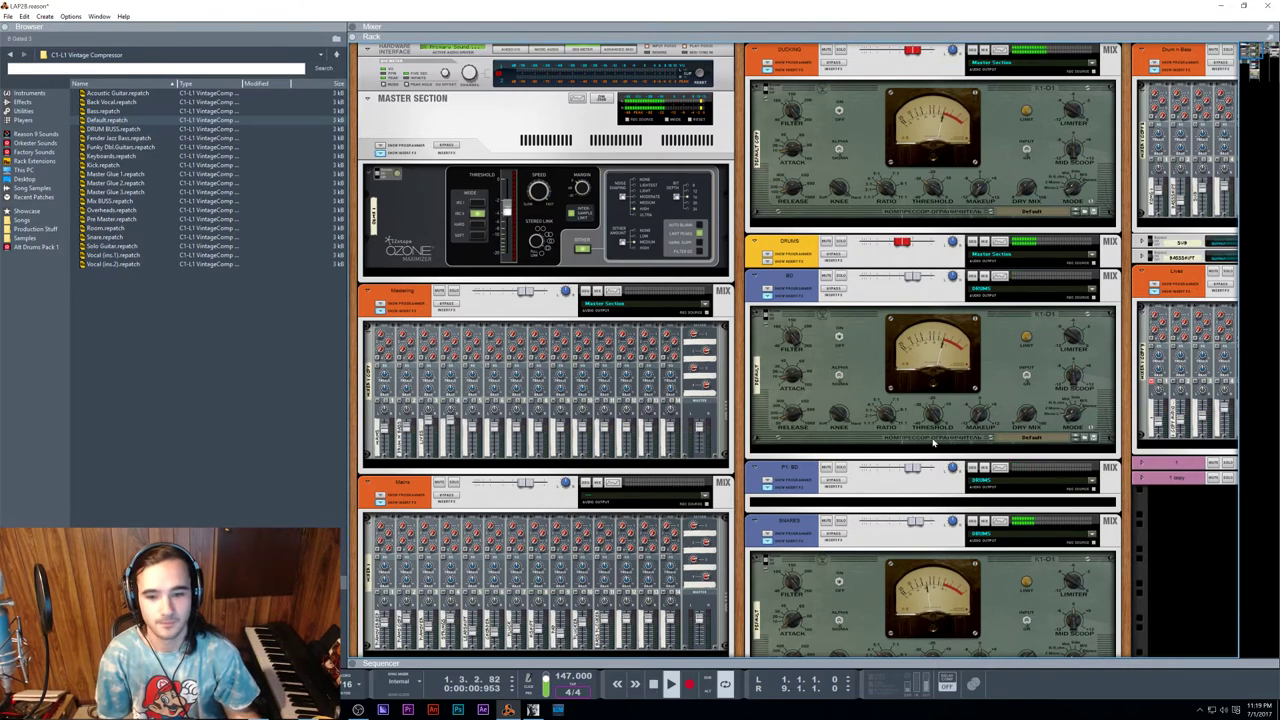
Step: Examine the threshold of the compressor on the SNARES channel
scroll(928, 522, "down", 4)
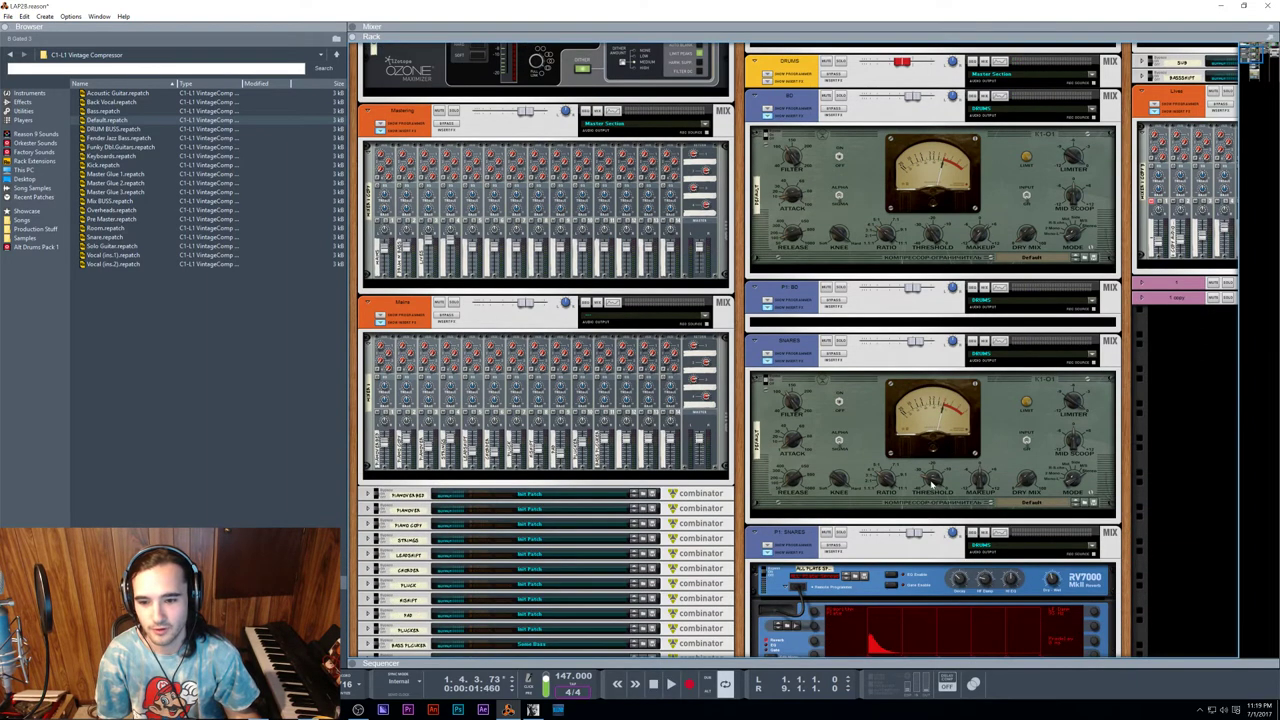
left_click(931, 483)
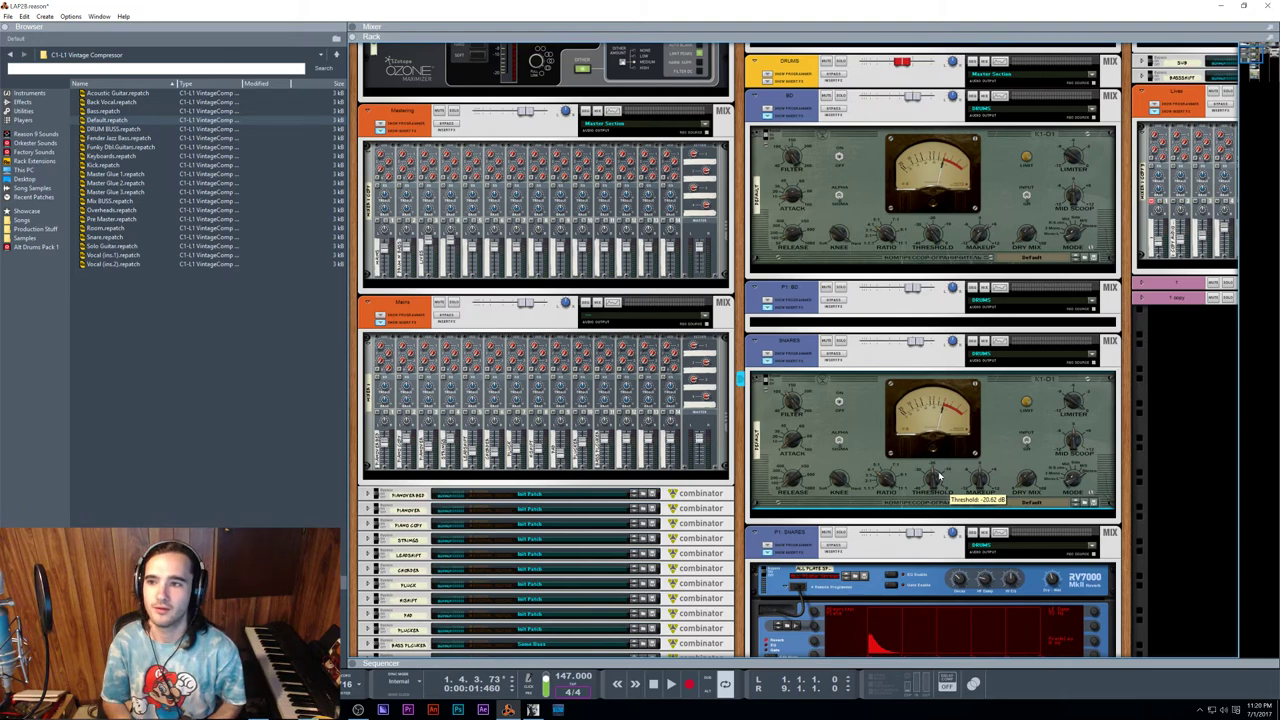
Step: Play the song briefly from bar 1 in the sequencer and return to the rack before stopping playback
key("F7")
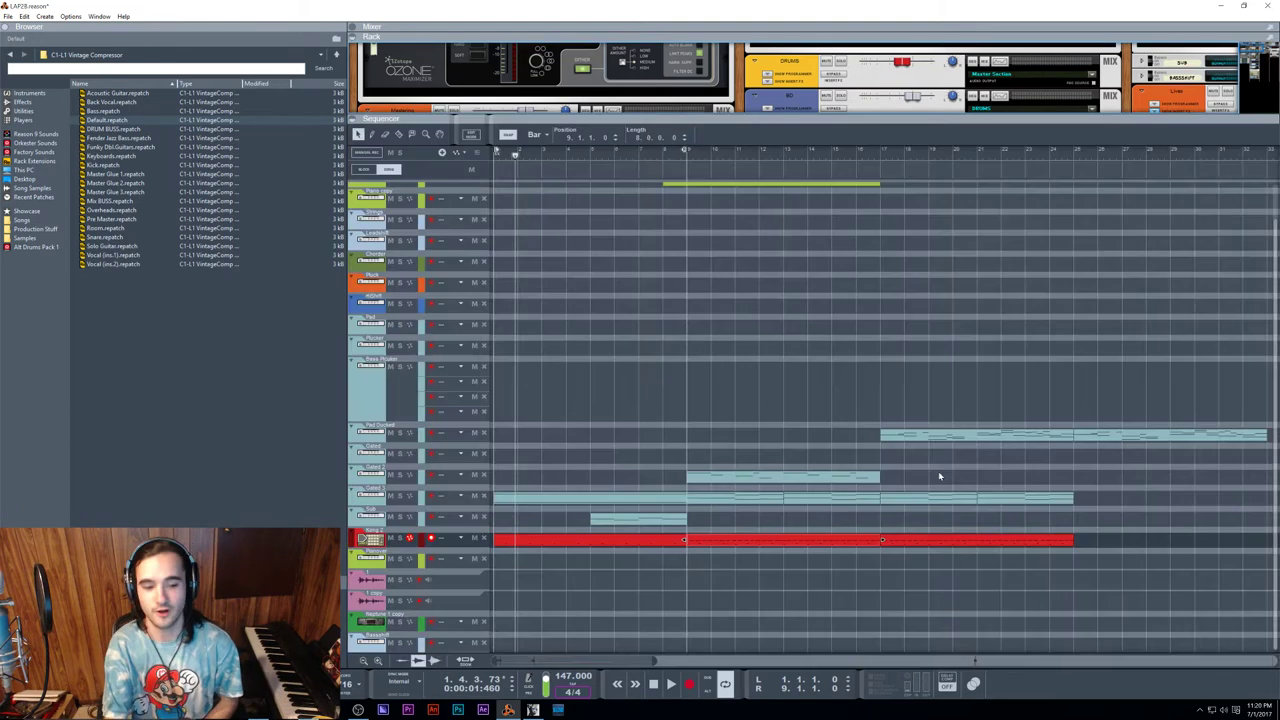
key("F7")
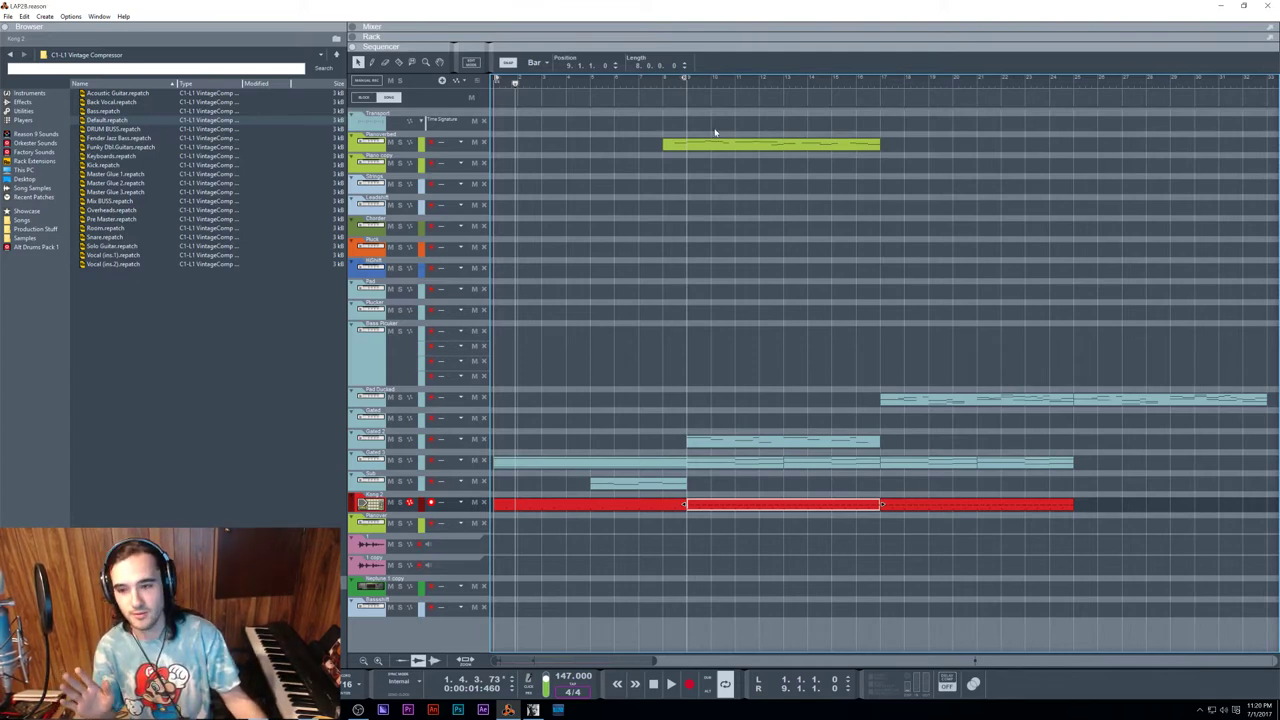
left_click(688, 82)
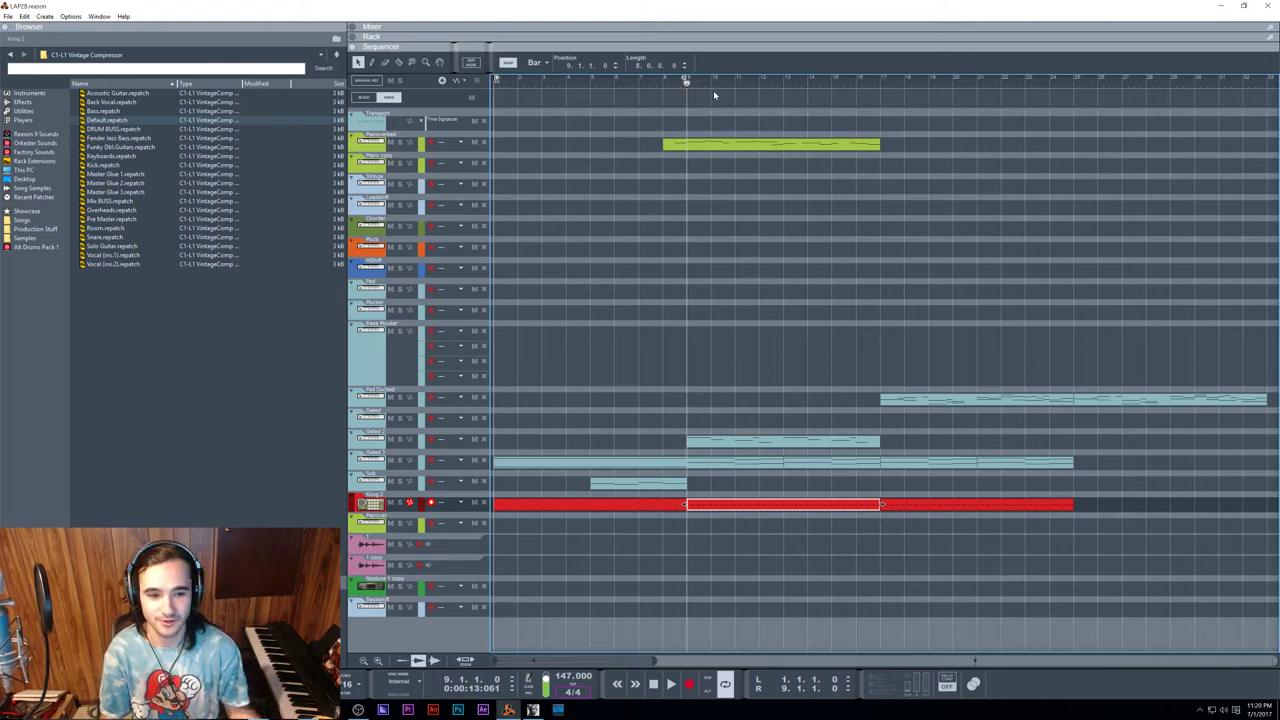
left_click(496, 83)
key("space")
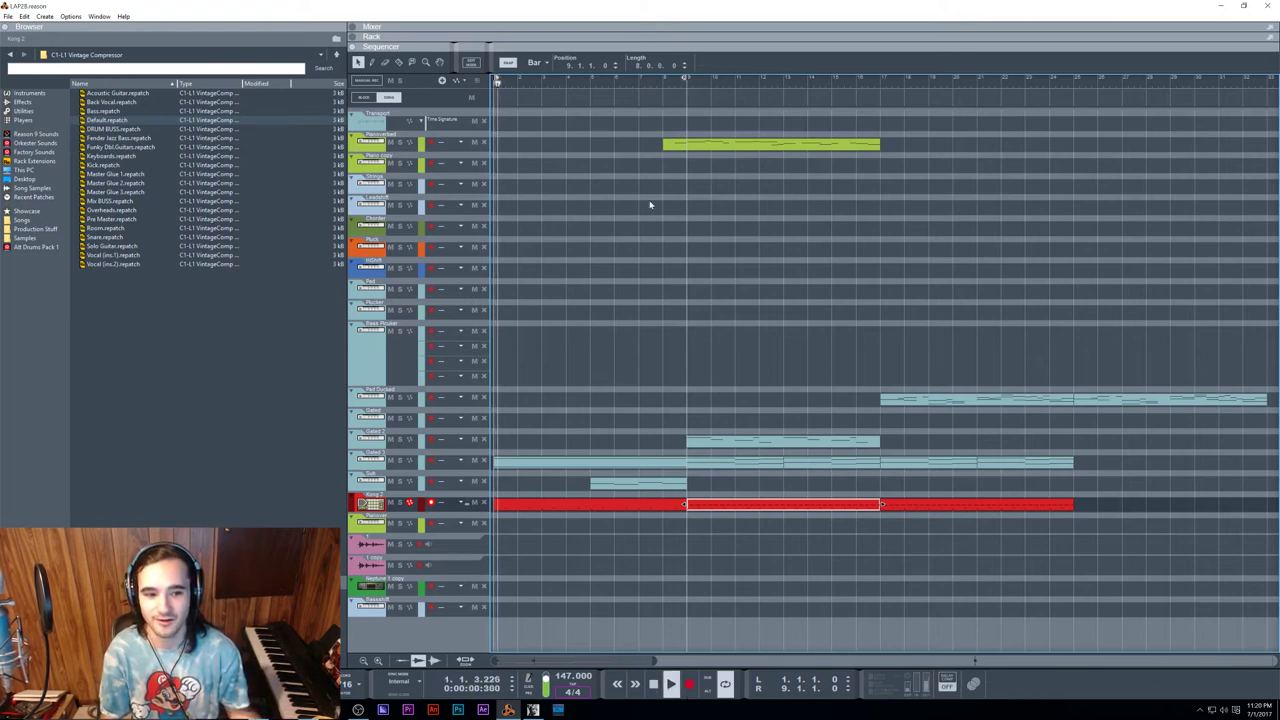
key("F6")
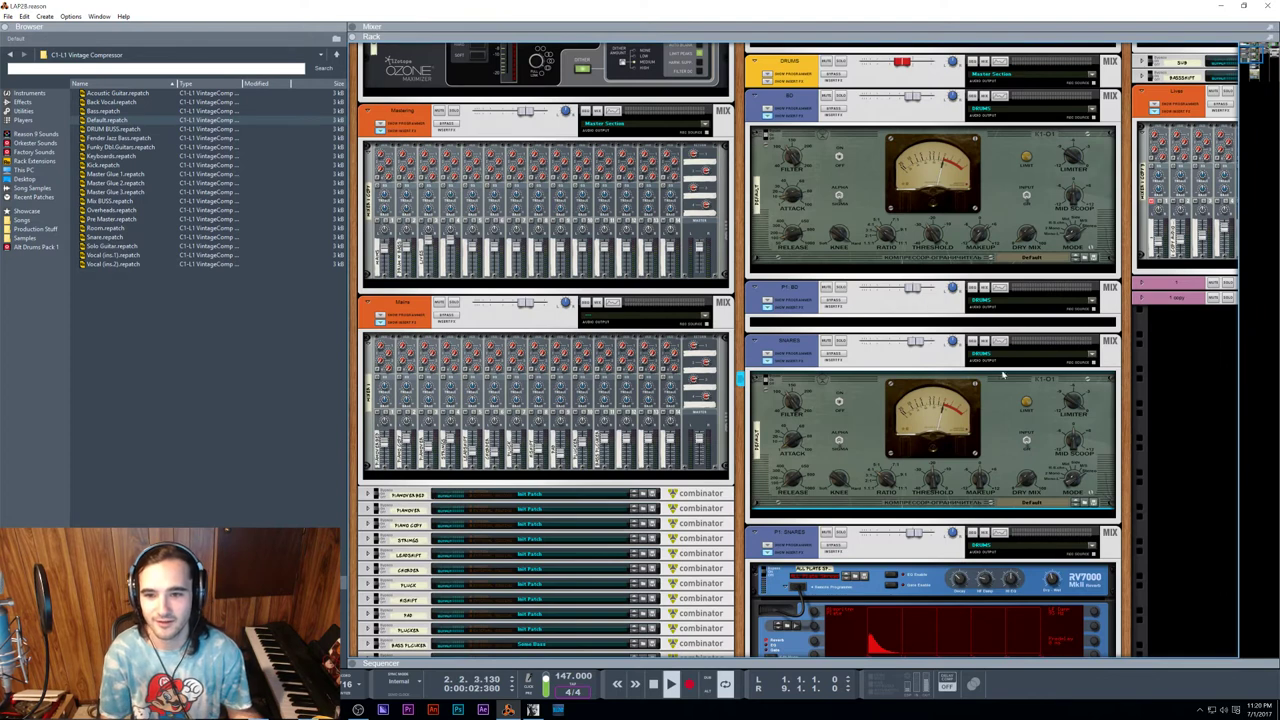
key("space")
Step: Set the SNARES compressor's threshold to -18.12 dB and check the dry/wet amount of the P1 SNARES RV7000 reverb
left_click_drag(937, 484, 939, 481)
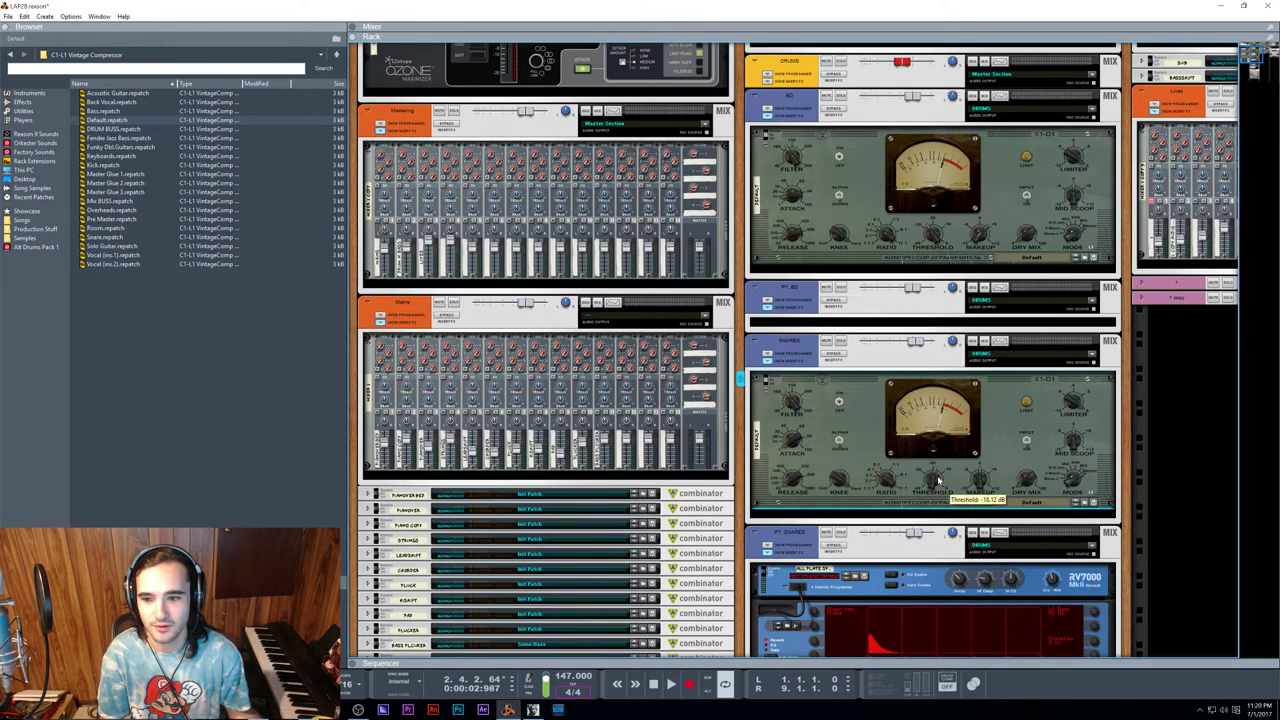
left_click(970, 585)
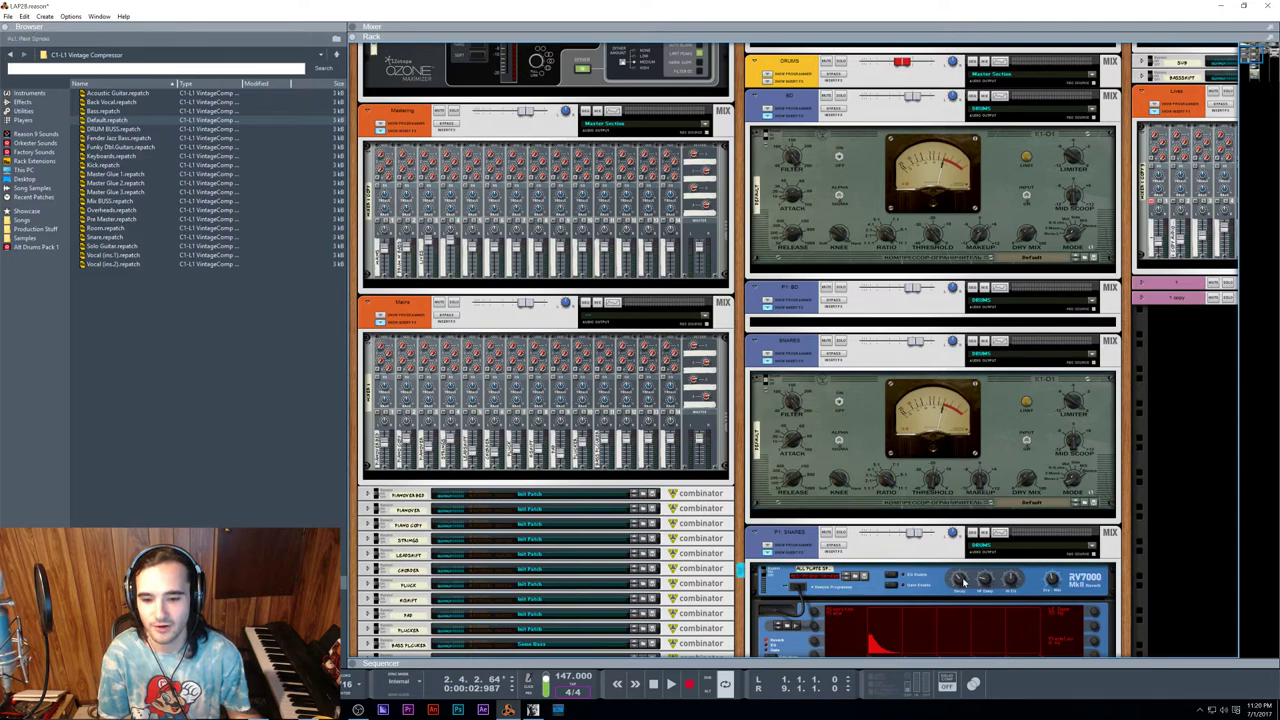
mouse_move(1053, 583)
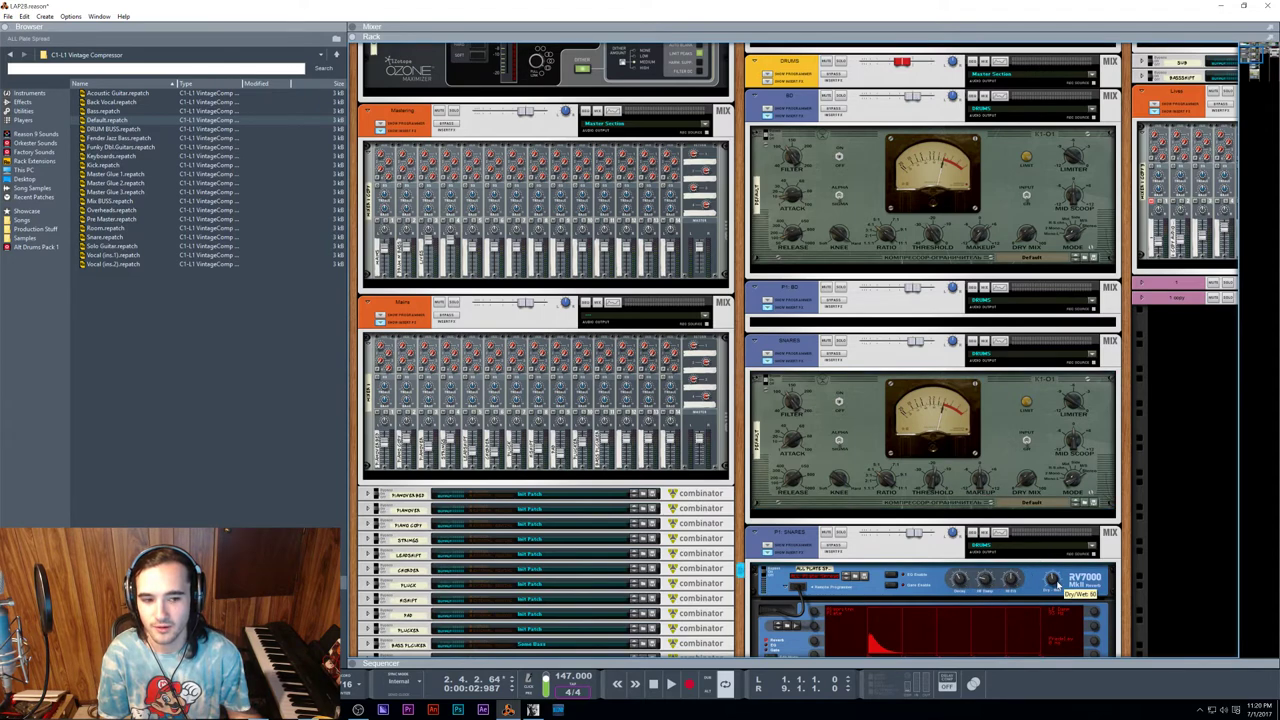
Step: Audition the pad for drum 3 on the Kong drum designer and check its sample and compressor settings
scroll(994, 437, "down", 10)
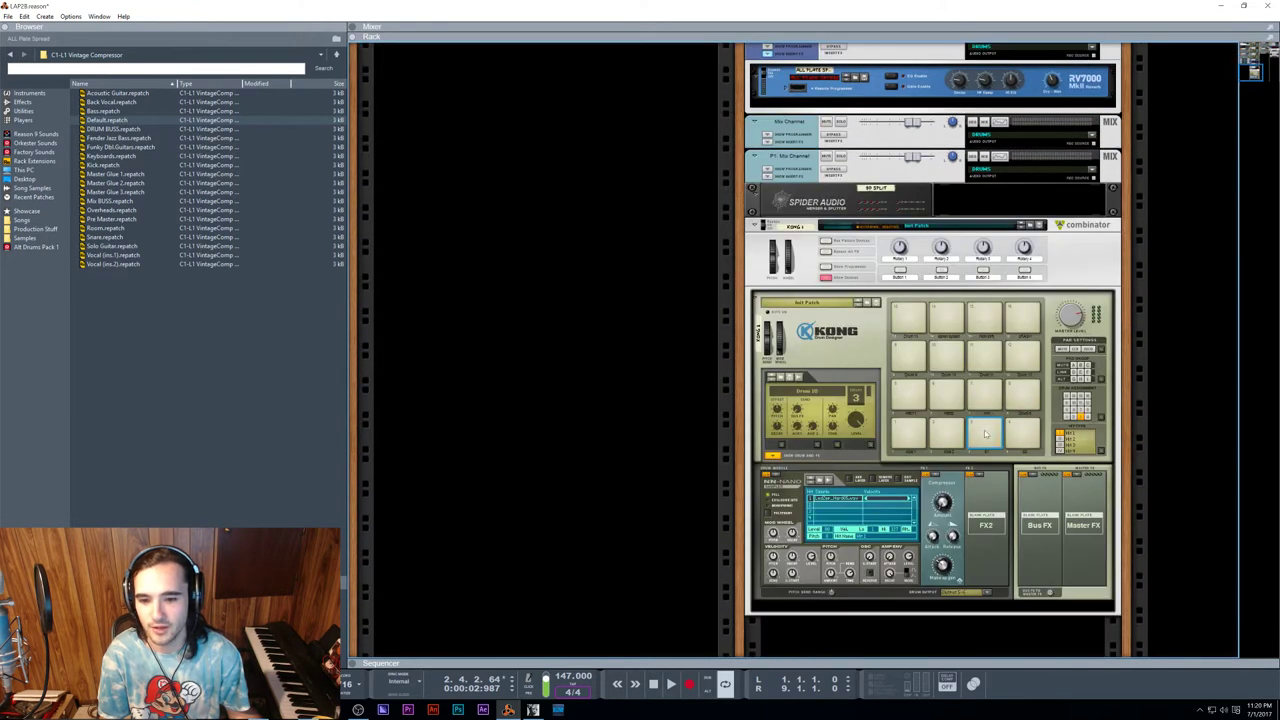
left_click(985, 433)
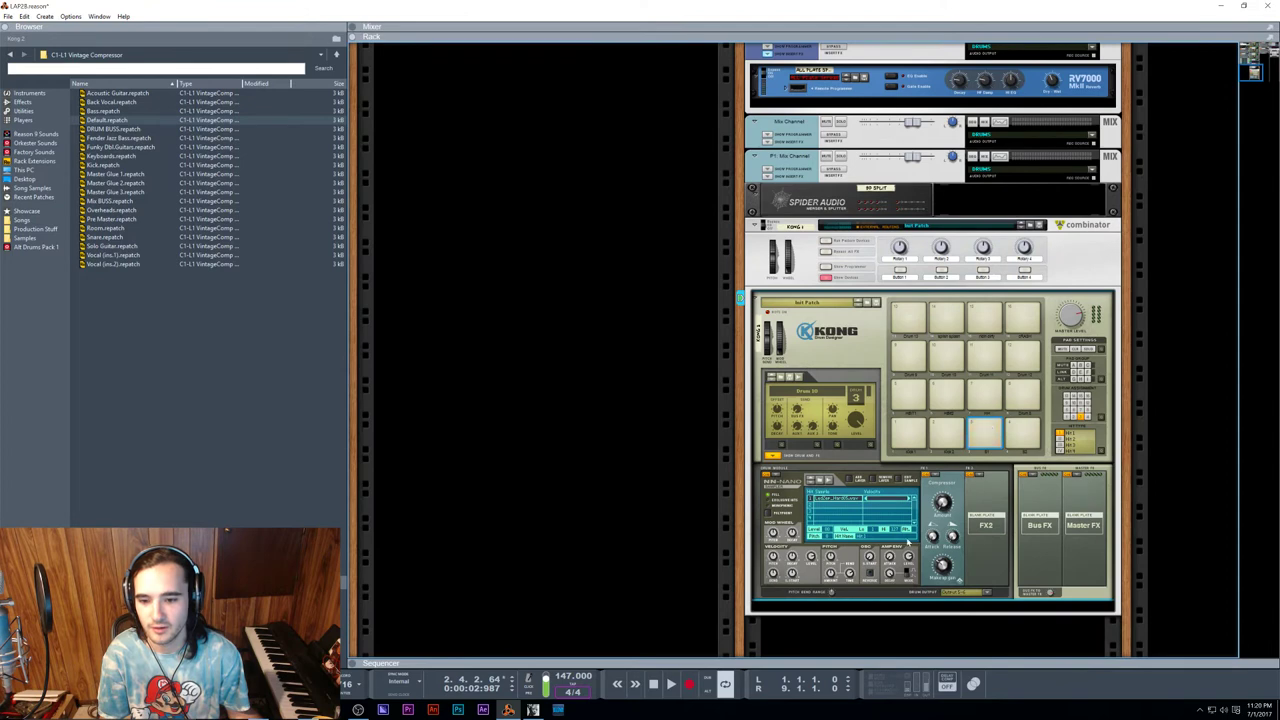
left_click(983, 428)
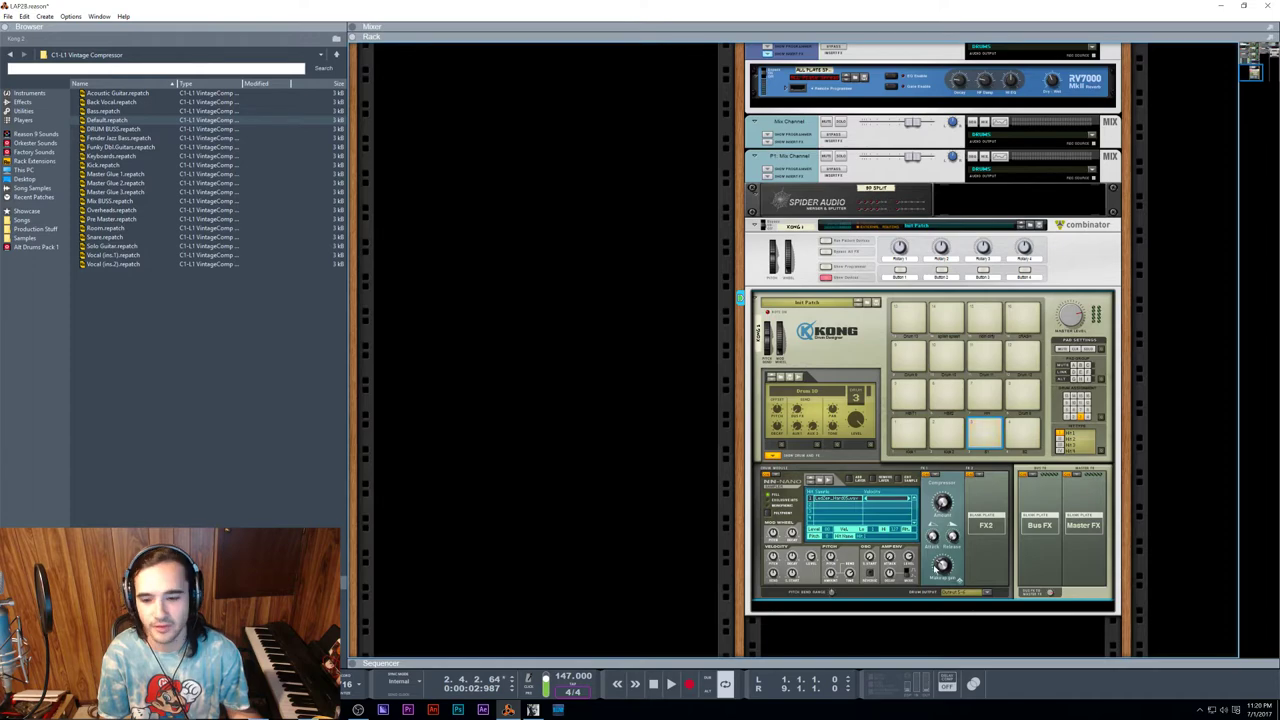
Step: Try a slightly different level on the SNARES mix channel fader
scroll(888, 577, "up", 10)
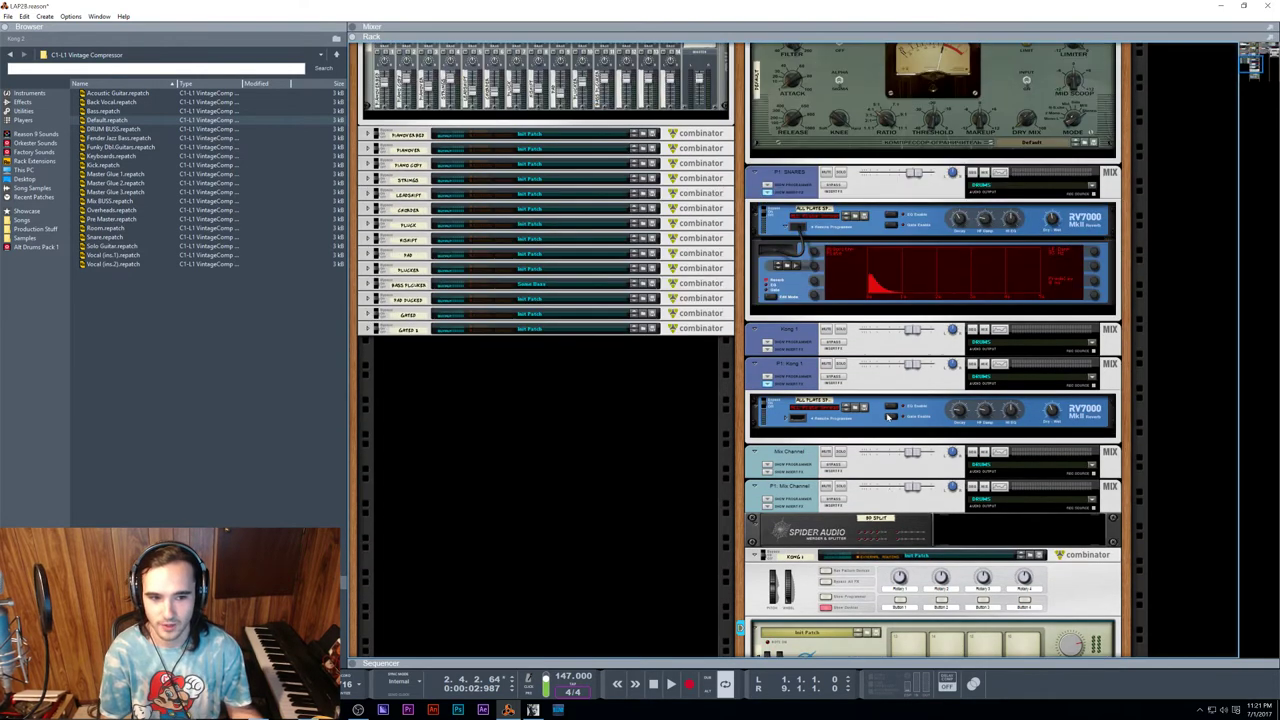
scroll(888, 418, "up", 6)
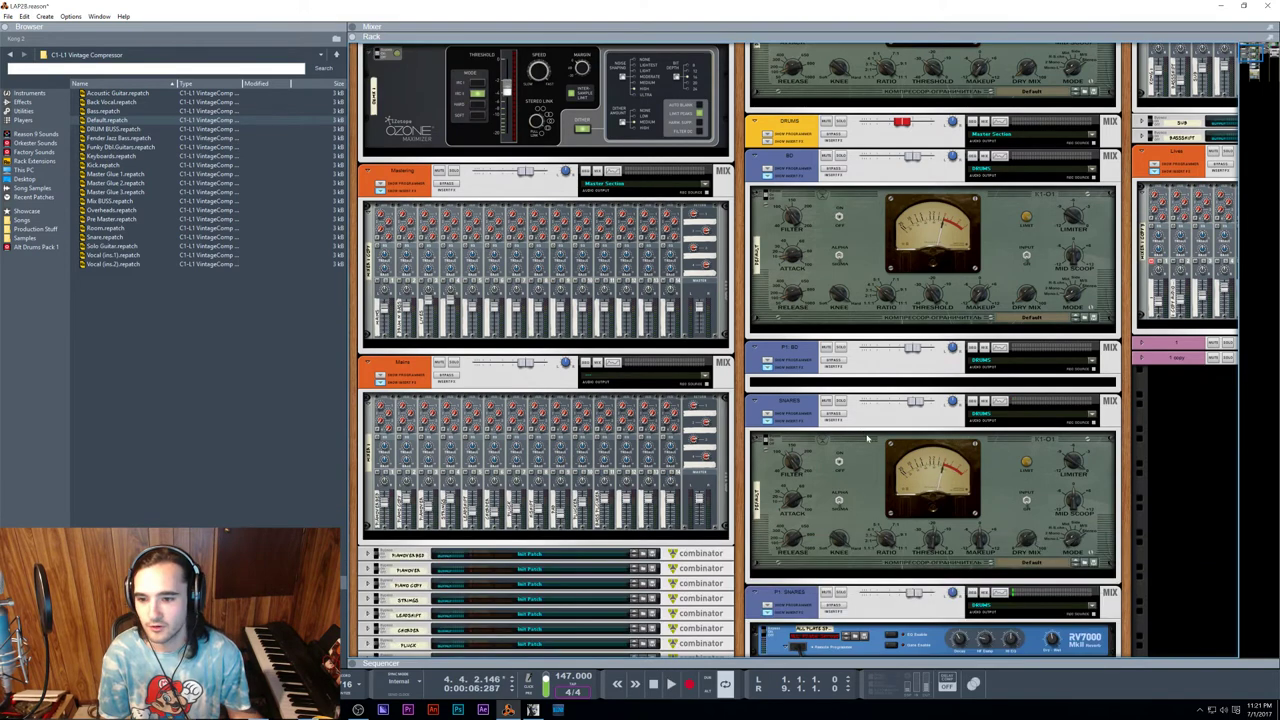
scroll(876, 406, "down", 2)
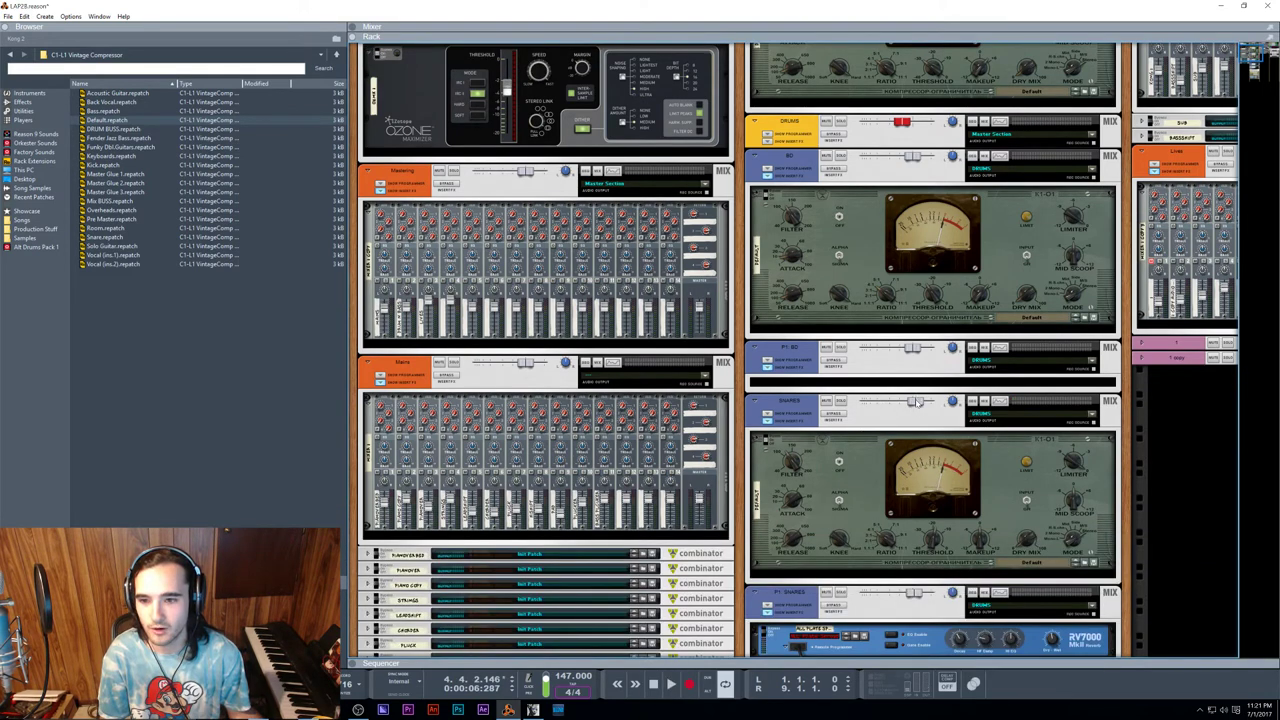
left_click(917, 403)
mouse_move(913, 403)
left_click_drag(914, 404, 917, 404)
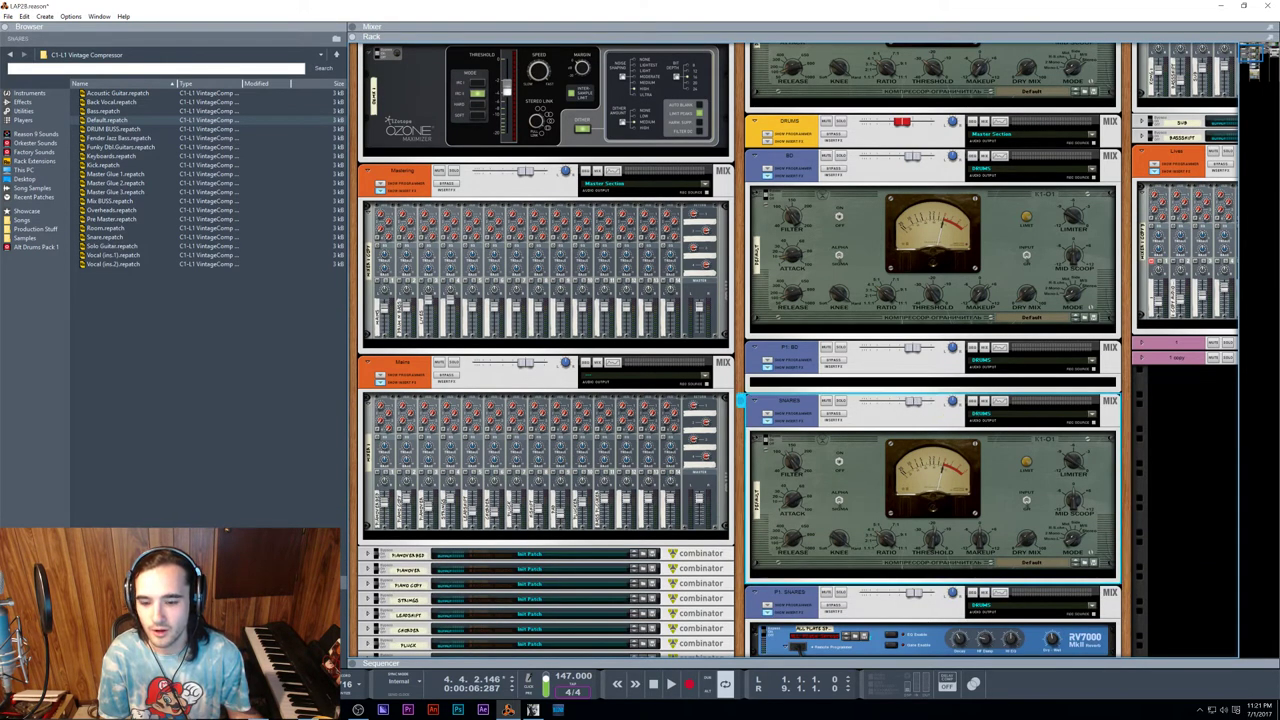
Step: Try to route the SNARES and P1 SNARES channels to a new output bus
left_click(880, 606)
left_click(884, 427, "shift")
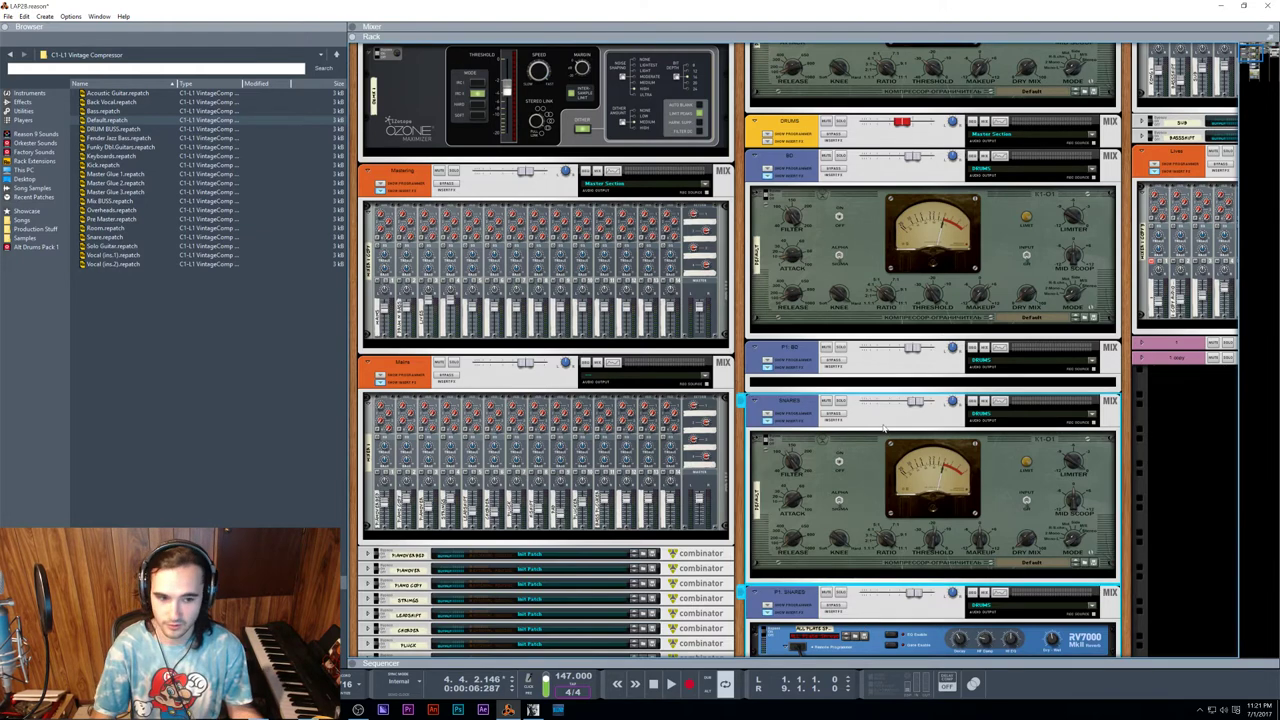
scroll(825, 590, "down", 3)
scroll(825, 590, "down", 4)
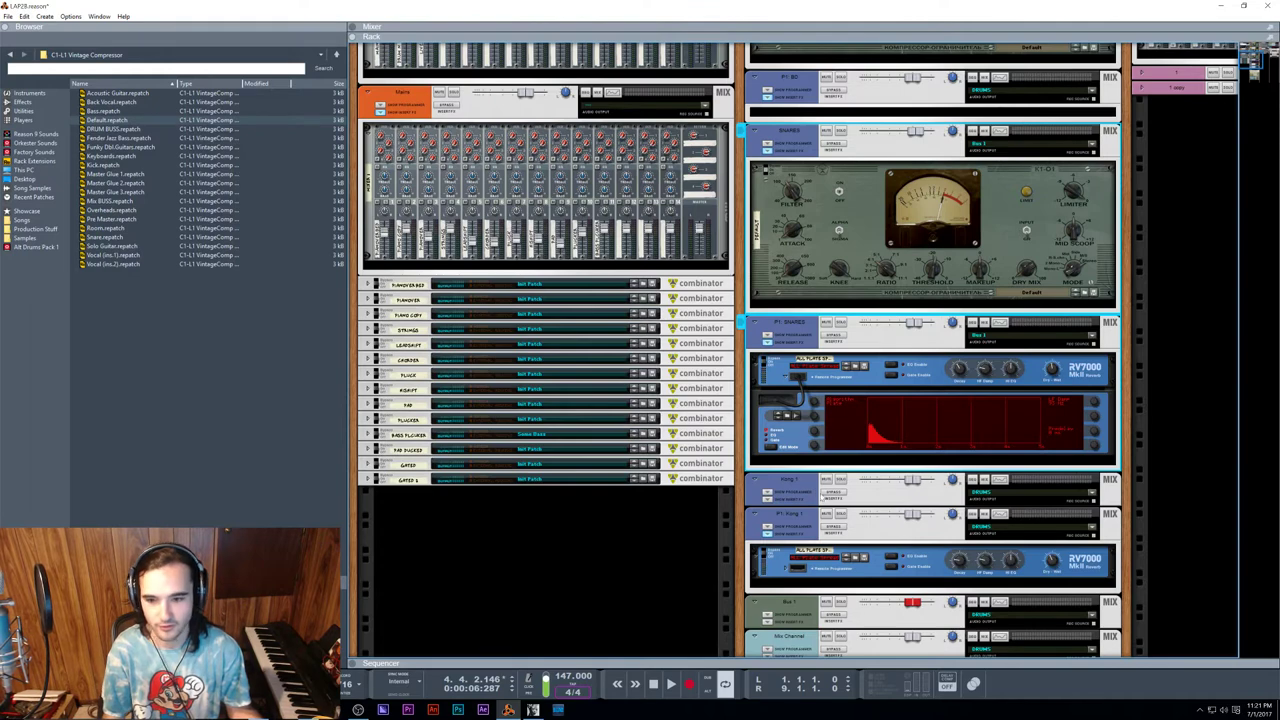
scroll(811, 284, "up", 7)
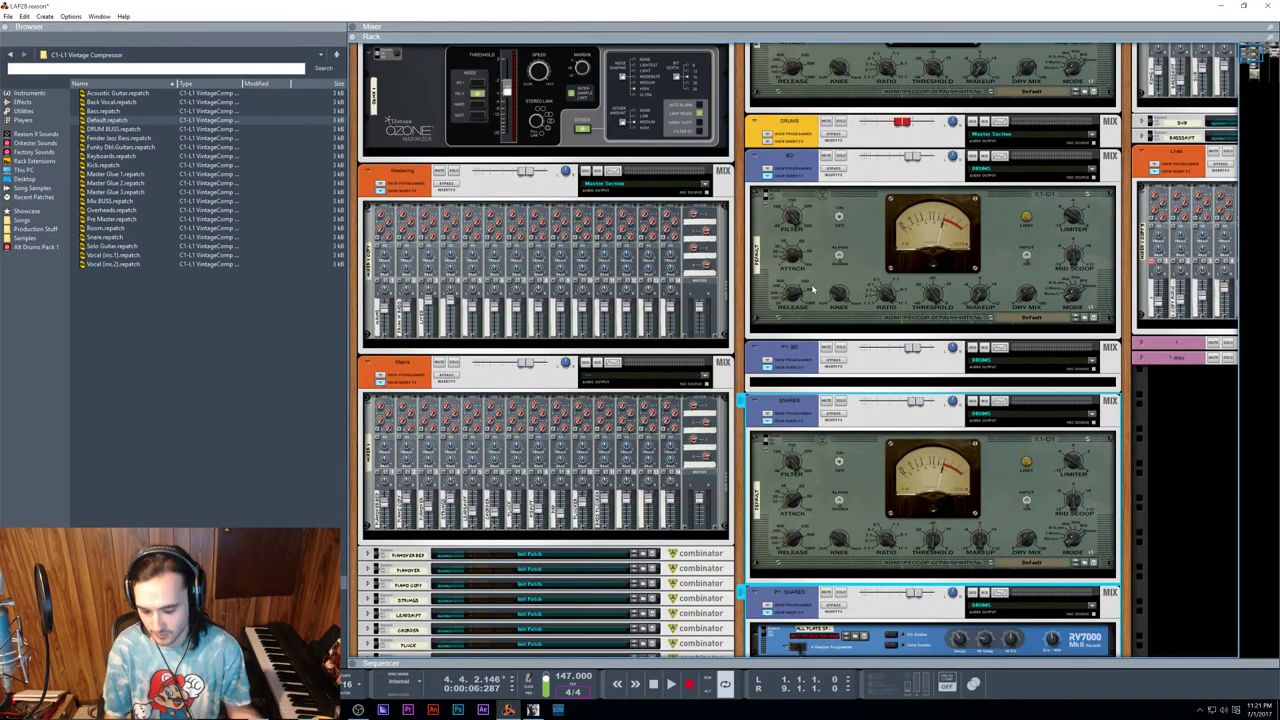
Step: Route the SNARES and P1 SNARES mix channels together to a newly created output bus
scroll(815, 290, "down", 1)
left_click(786, 565)
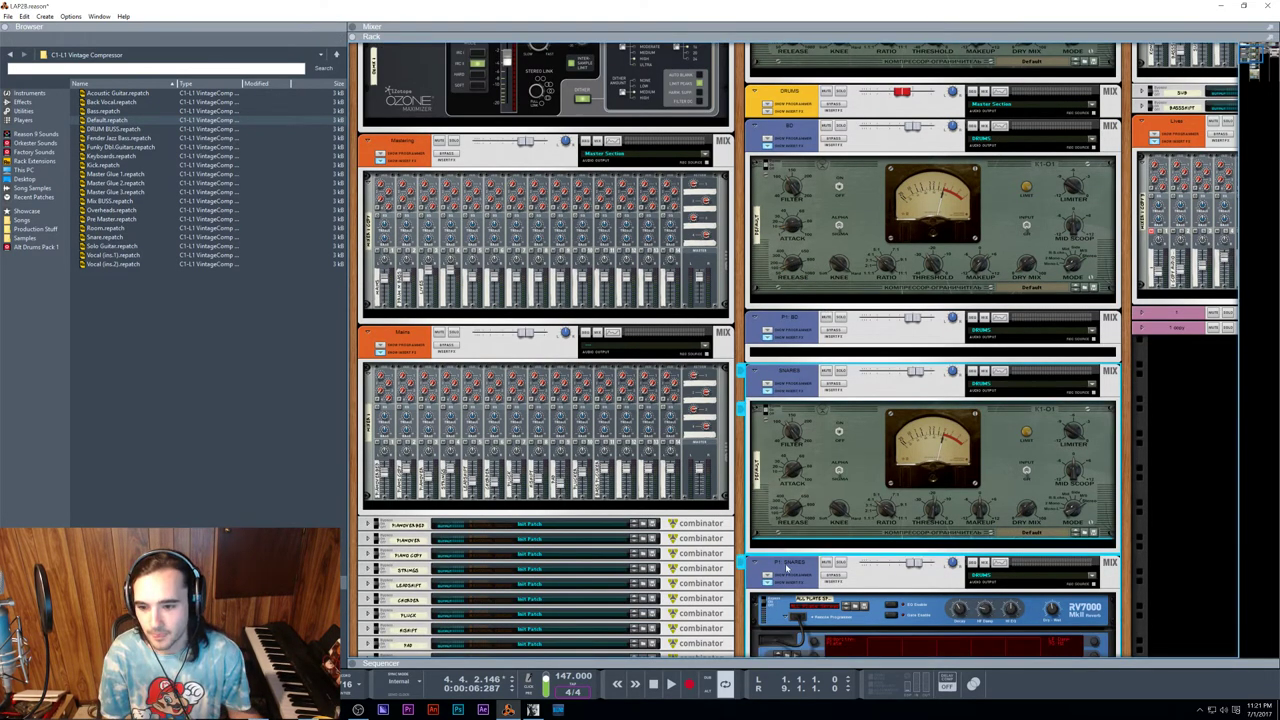
left_click(811, 372)
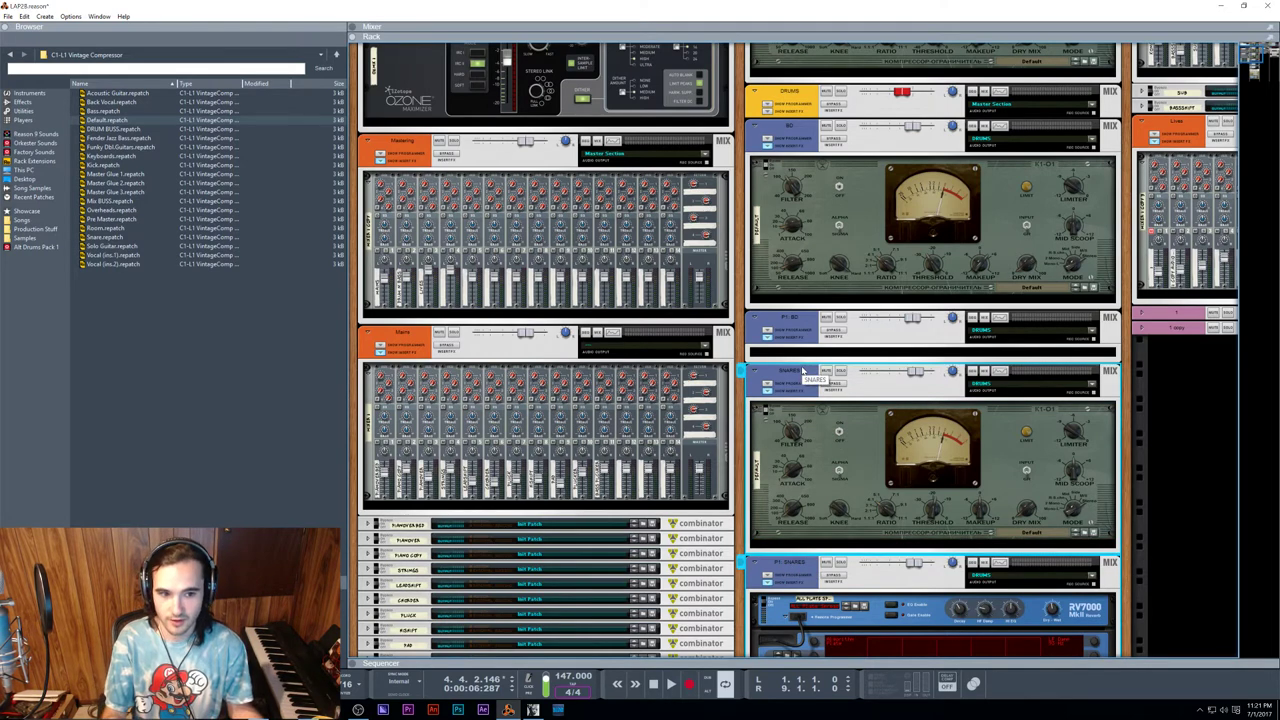
scroll(803, 372, "down", 15)
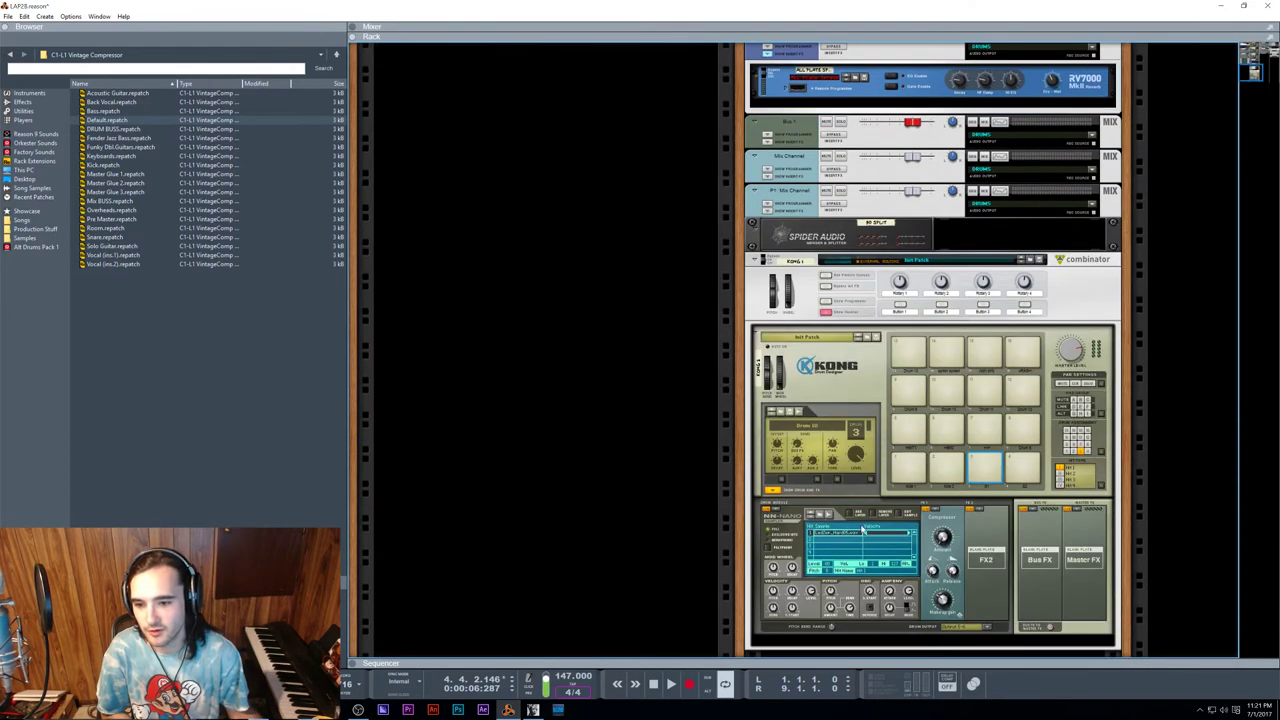
scroll(862, 530, "up", 10)
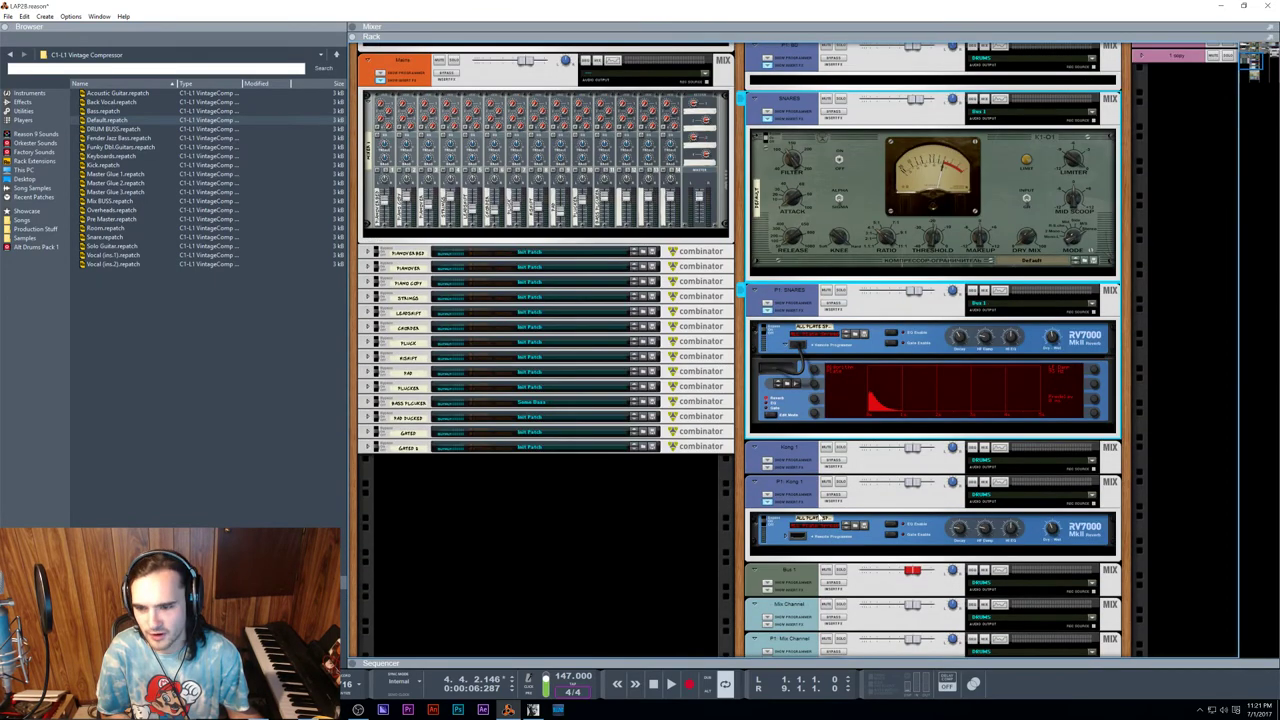
Step: Rename the new snare bus as B SNARES and move it directly above the SNARES channel in the rack
double_click(787, 571)
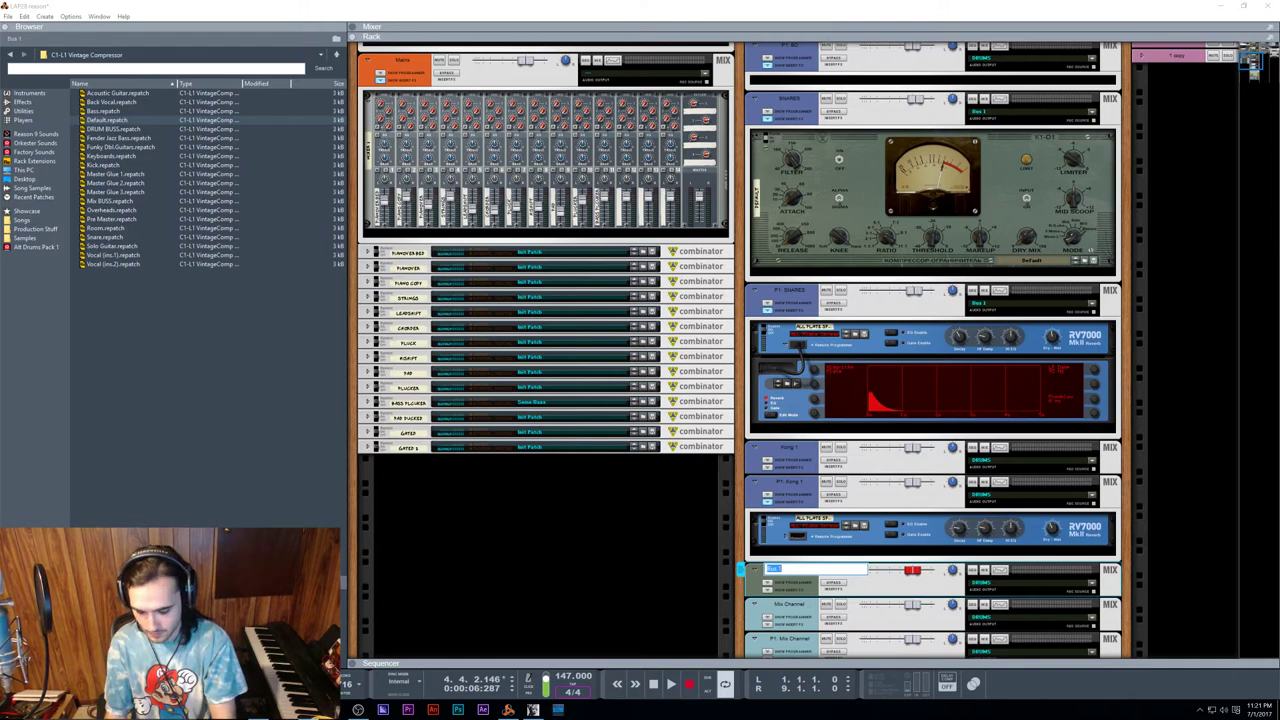
type("B SNARES")
key("Return")
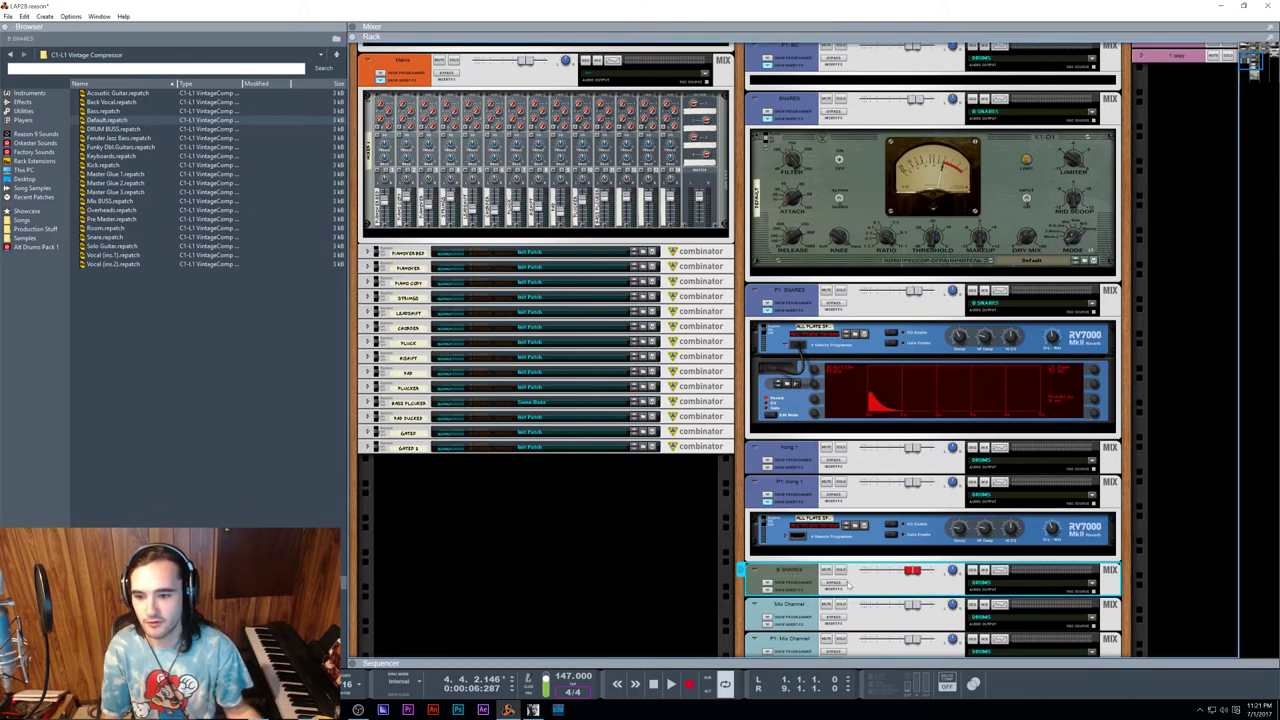
mouse_move(898, 241)
left_mouse_down()
mouse_move(893, 302)
mouse_move(898, 138)
mouse_move(915, 111)
left_mouse_up()
left_click_drag(782, 572, 796, 94)
Step: Route the BD and P1 BD mix channels together to another new output bus
scroll(828, 338, "up", 5)
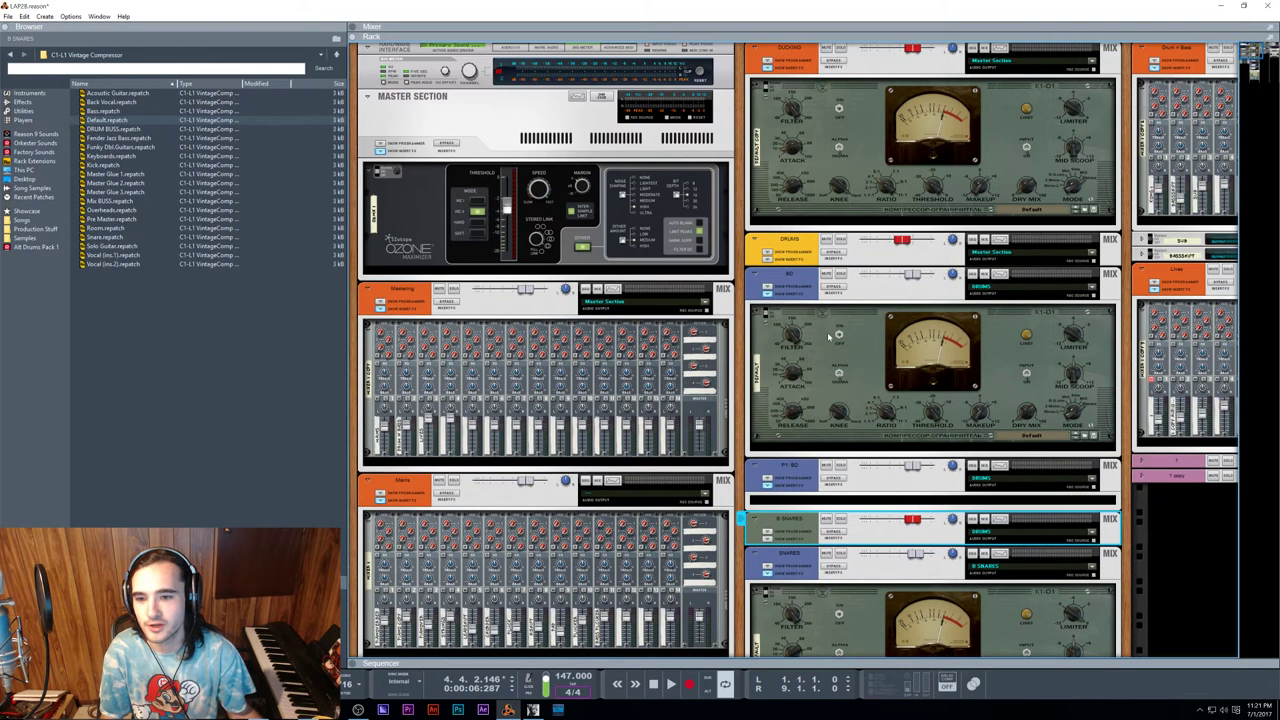
left_click(828, 338)
left_click(812, 480, "shift")
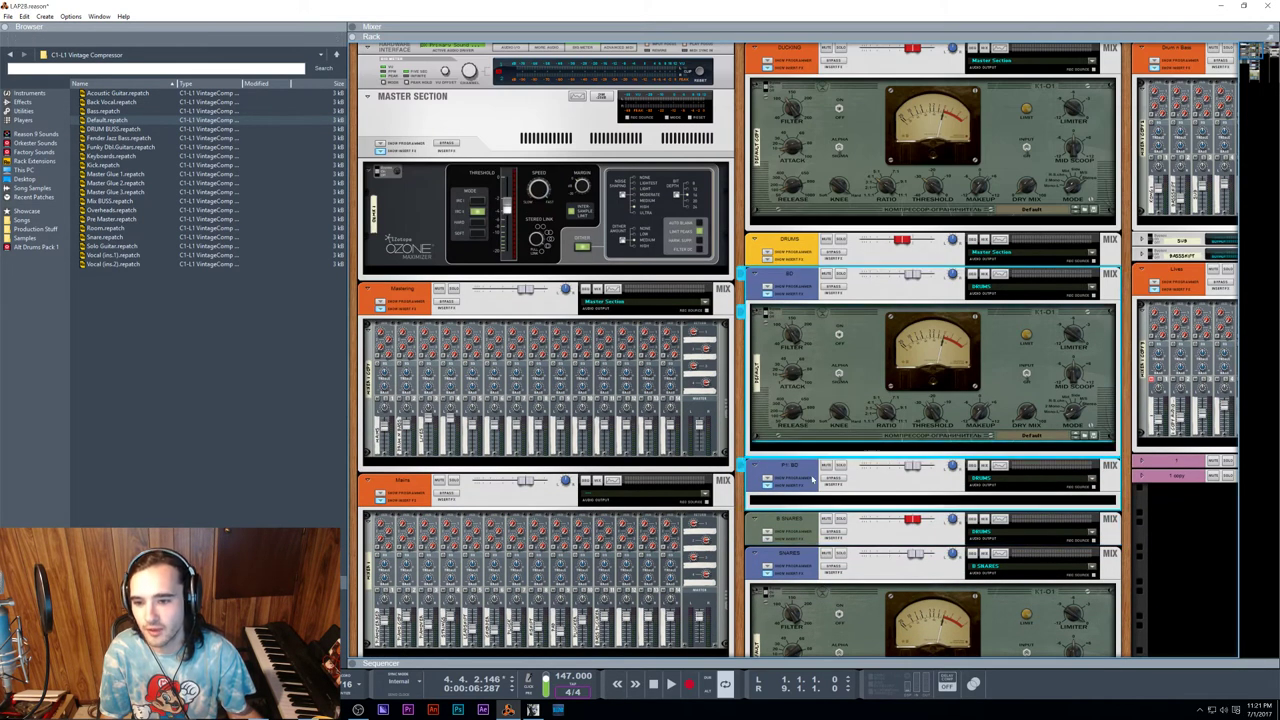
key("ctrl+g")
Step: Rename the new bass drum bus as B BD and move it between the DRUMS bus and the BD channel
left_click(797, 527)
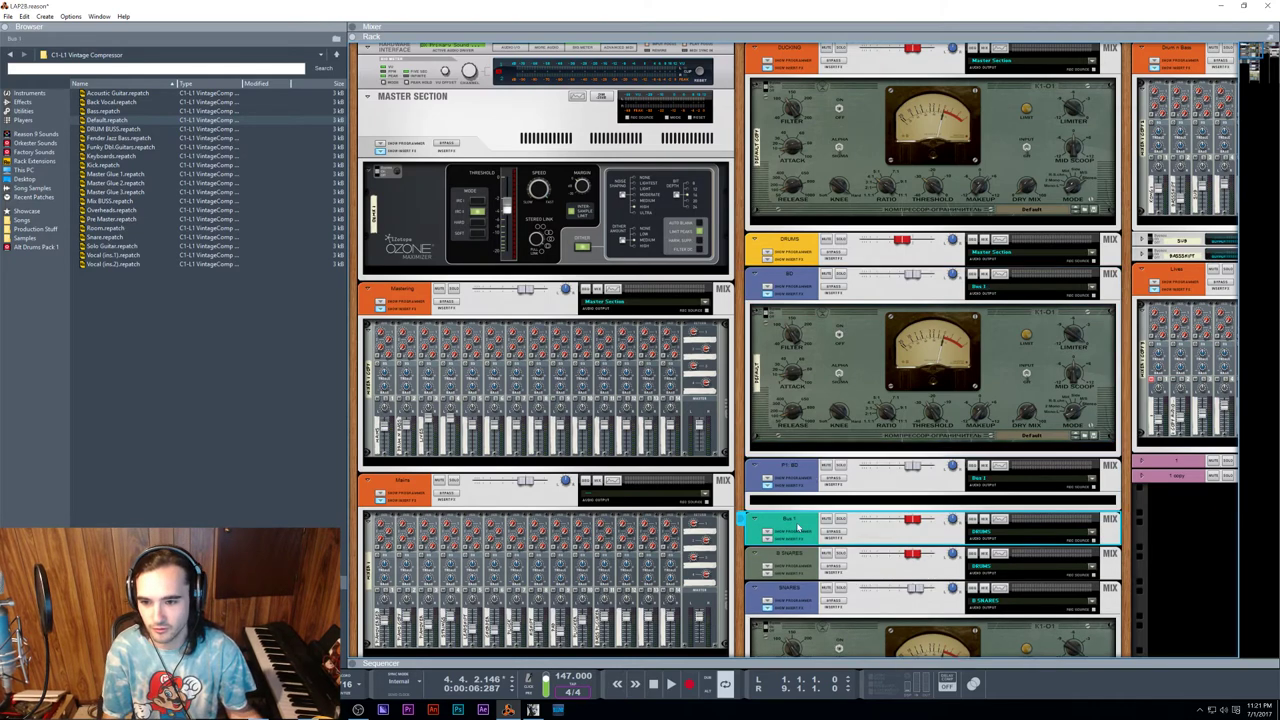
double_click(798, 527)
type("B BD")
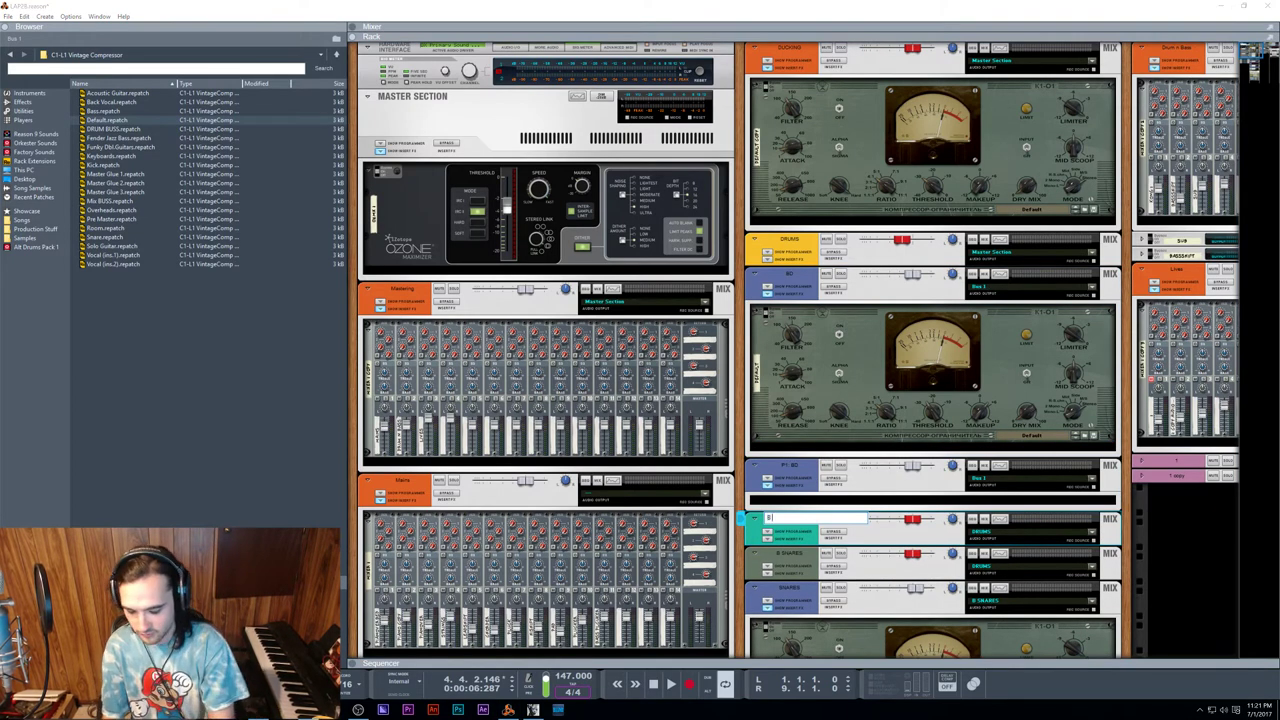
key("Return")
left_click_drag(797, 521, 798, 276)
Step: Review the drum bus layout in the rack and fold the DUCKING and BD channel devices
scroll(858, 470, "down", 5)
scroll(859, 471, "up", 2)
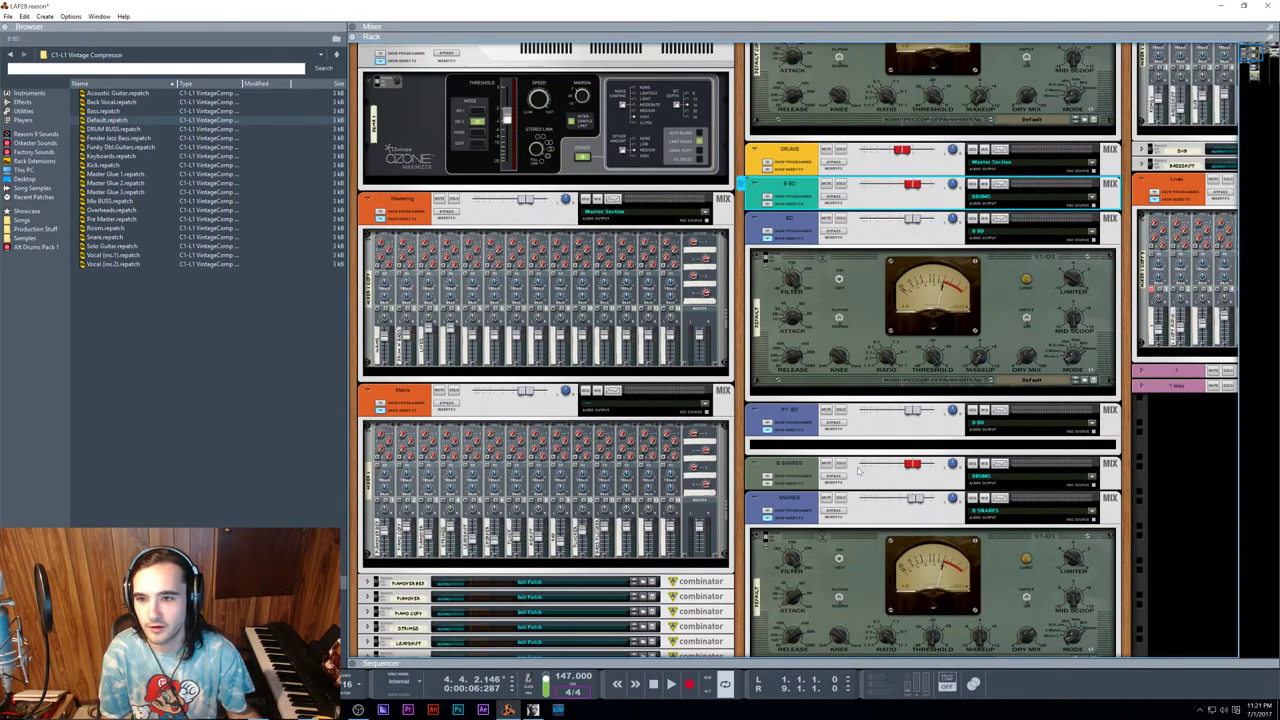
scroll(813, 180, "up", 2)
scroll(817, 320, "down", 8)
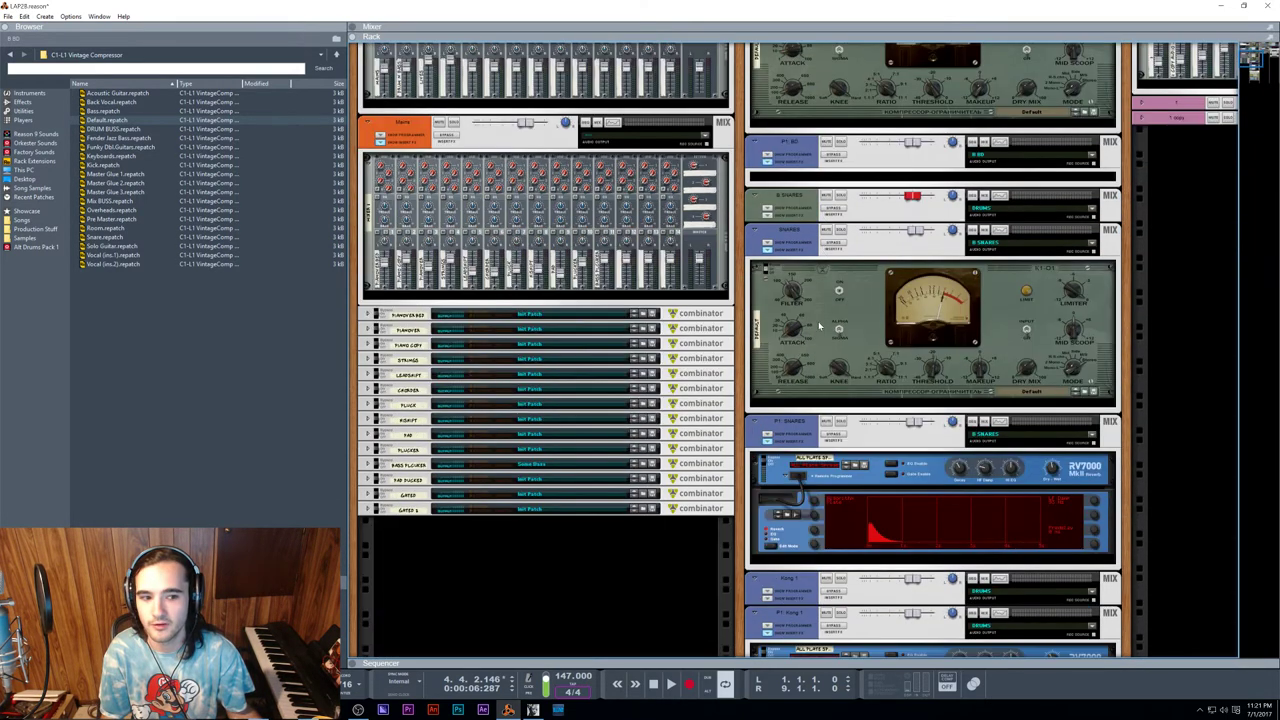
scroll(817, 327, "up", 3)
scroll(817, 327, "up", 3)
left_click(767, 262)
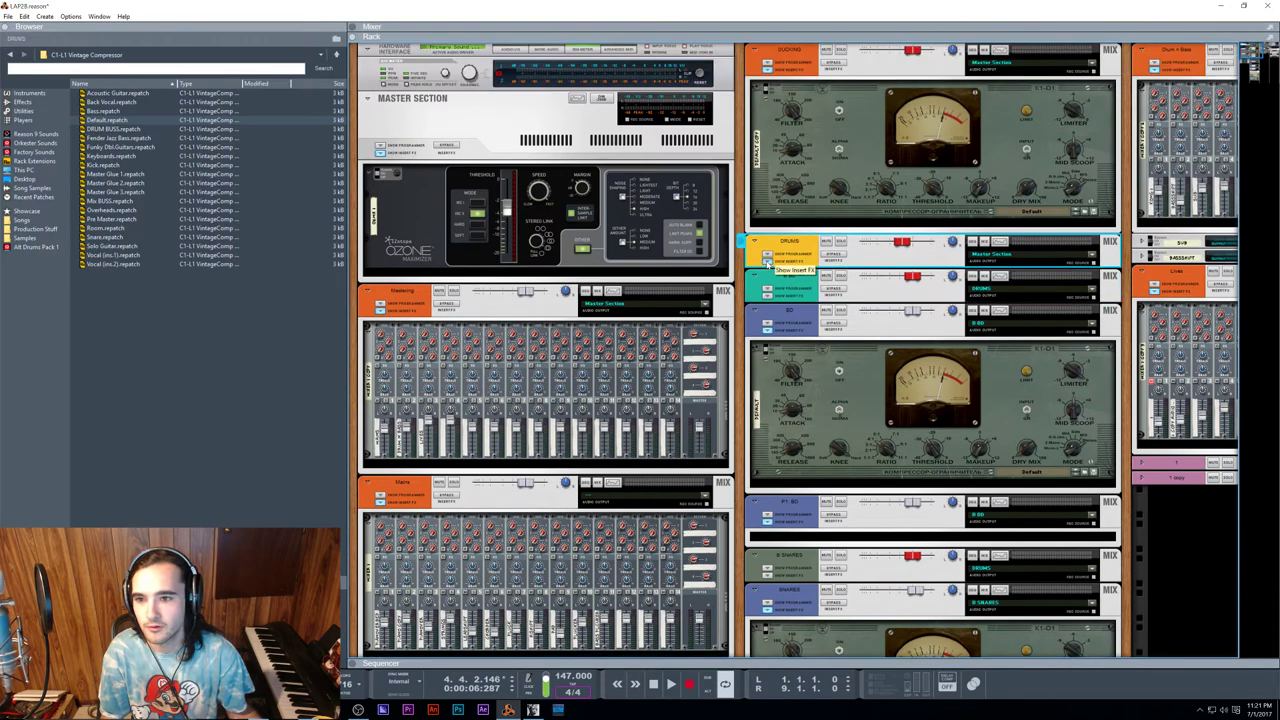
left_click(755, 50)
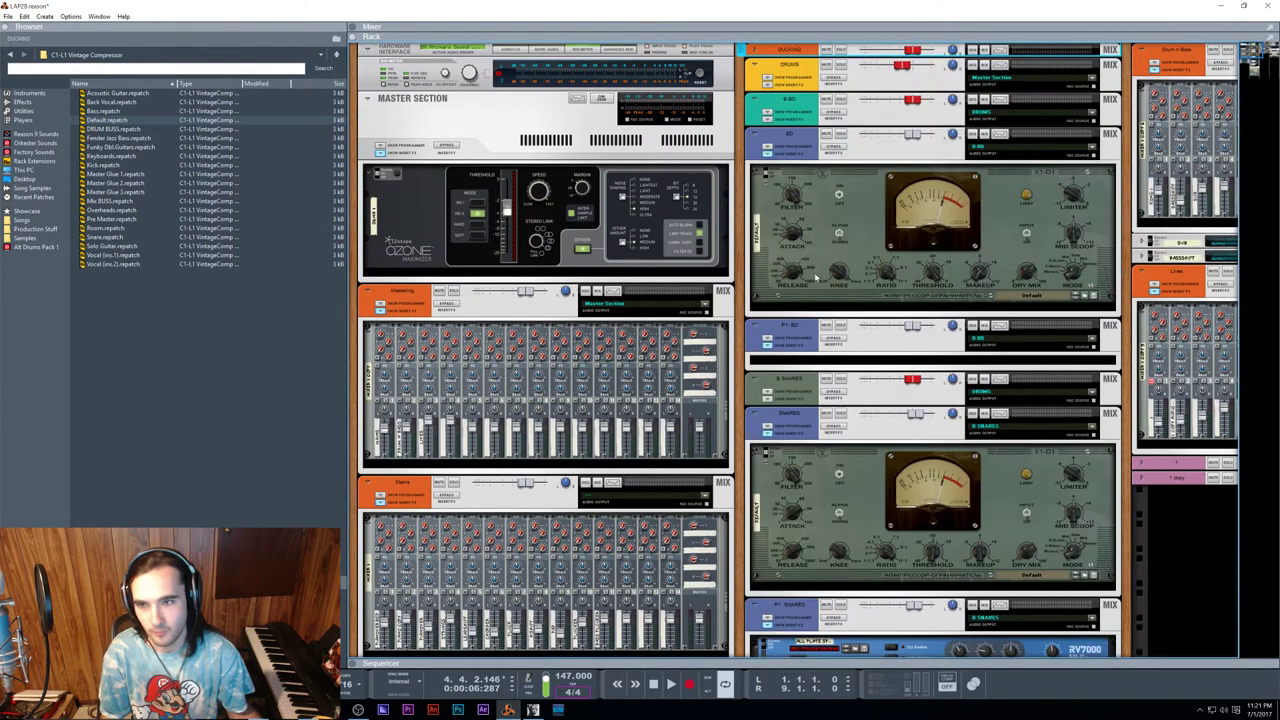
left_click(757, 135)
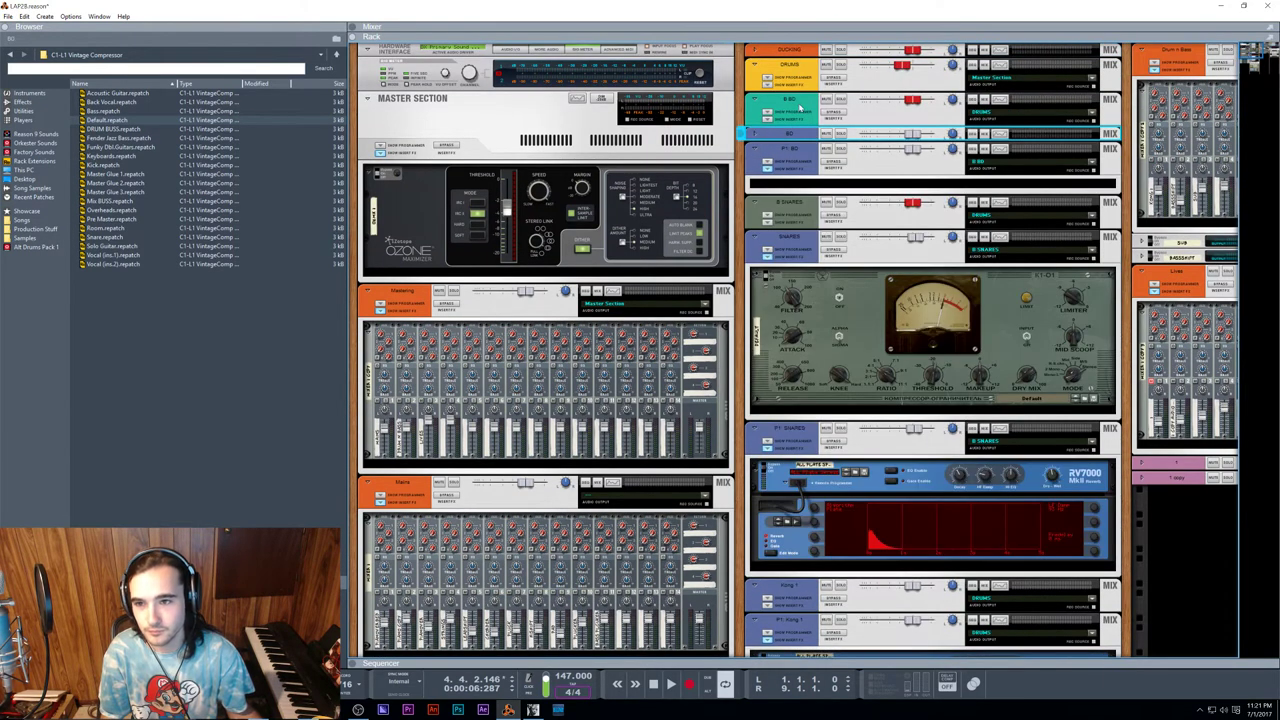
Step: Examine the BD and SNARES channels, their parallel channels and their bus outputs in the mixer
key("F7")
key("F5")
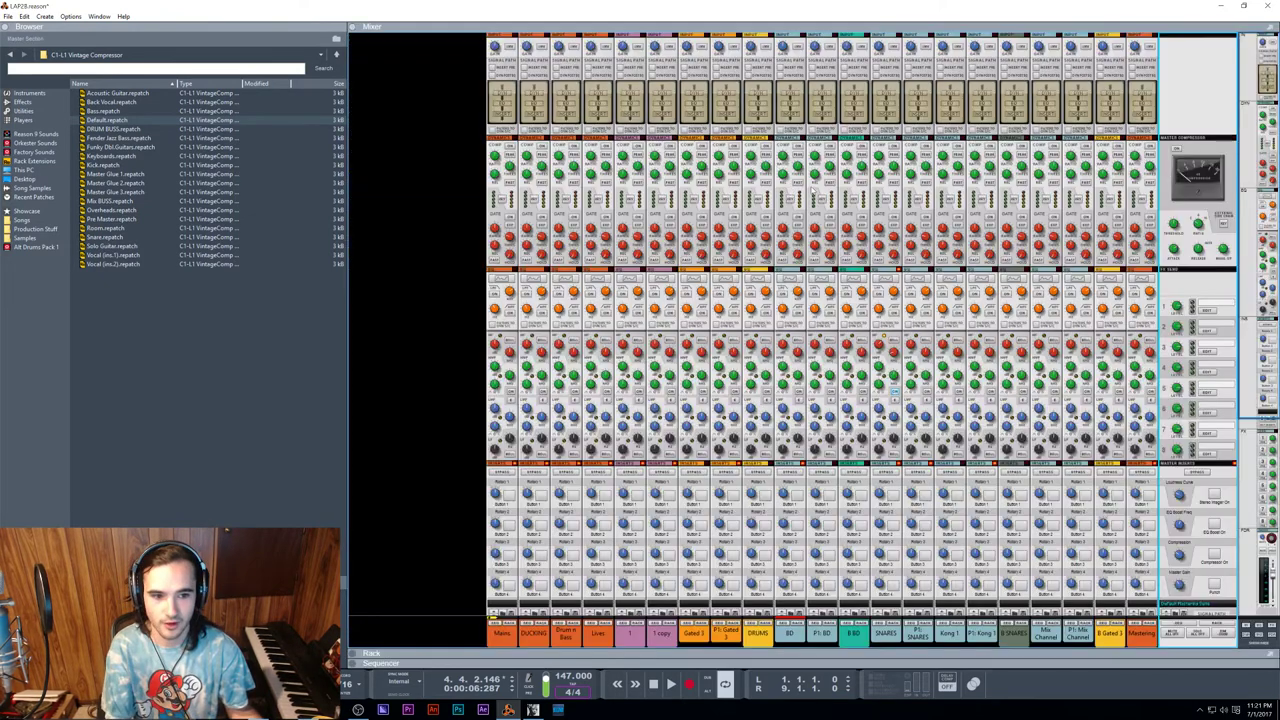
scroll(953, 338, "down", 6)
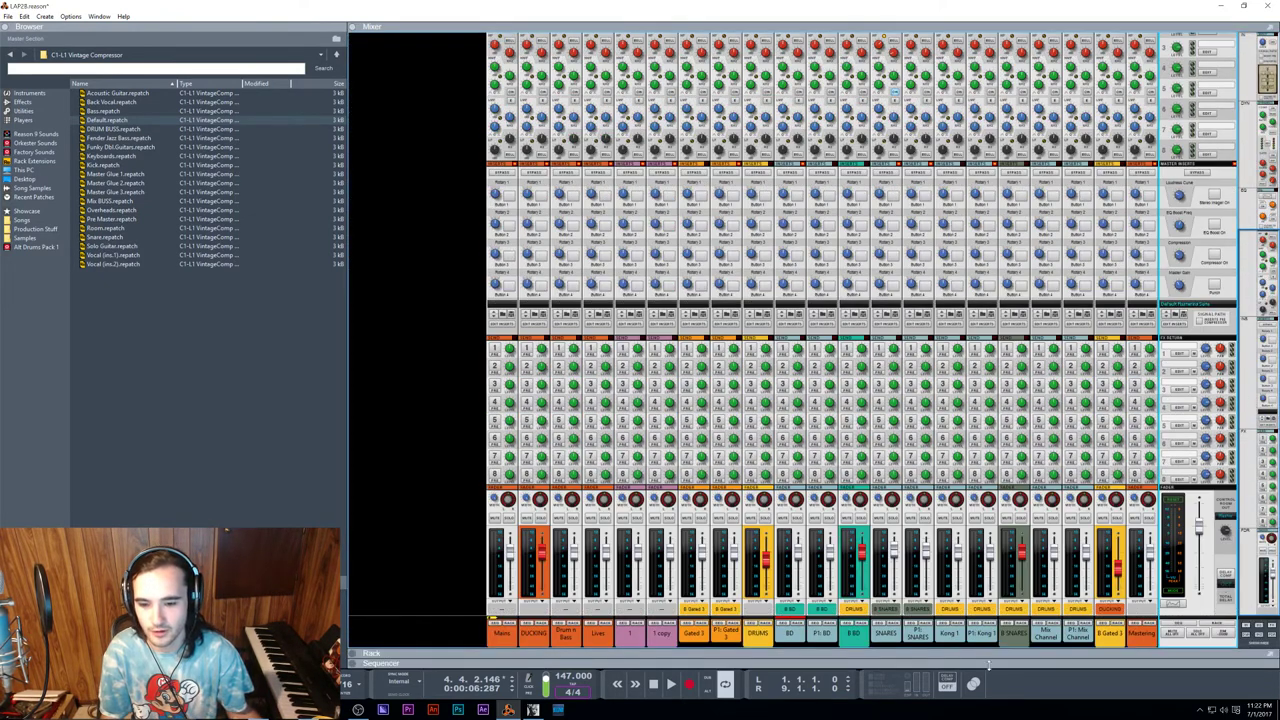
left_click(886, 633)
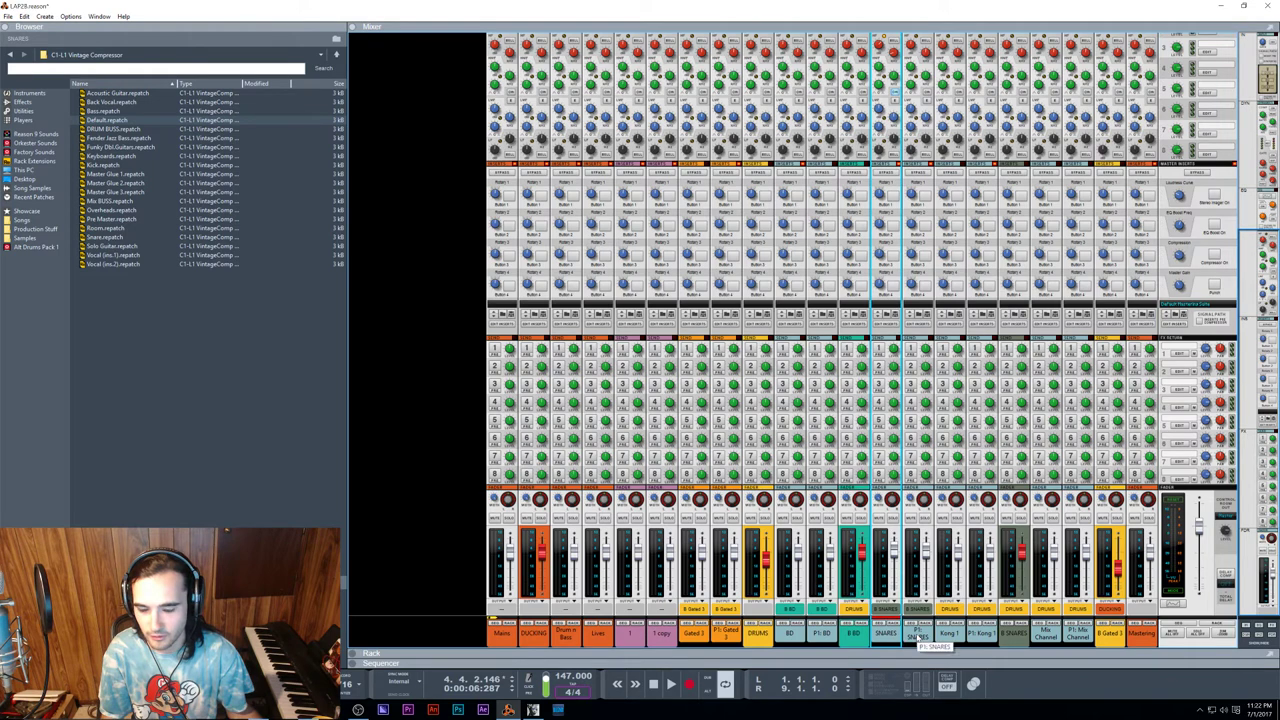
left_click(804, 636)
left_click(829, 636, "ctrl")
left_click(856, 637, "ctrl")
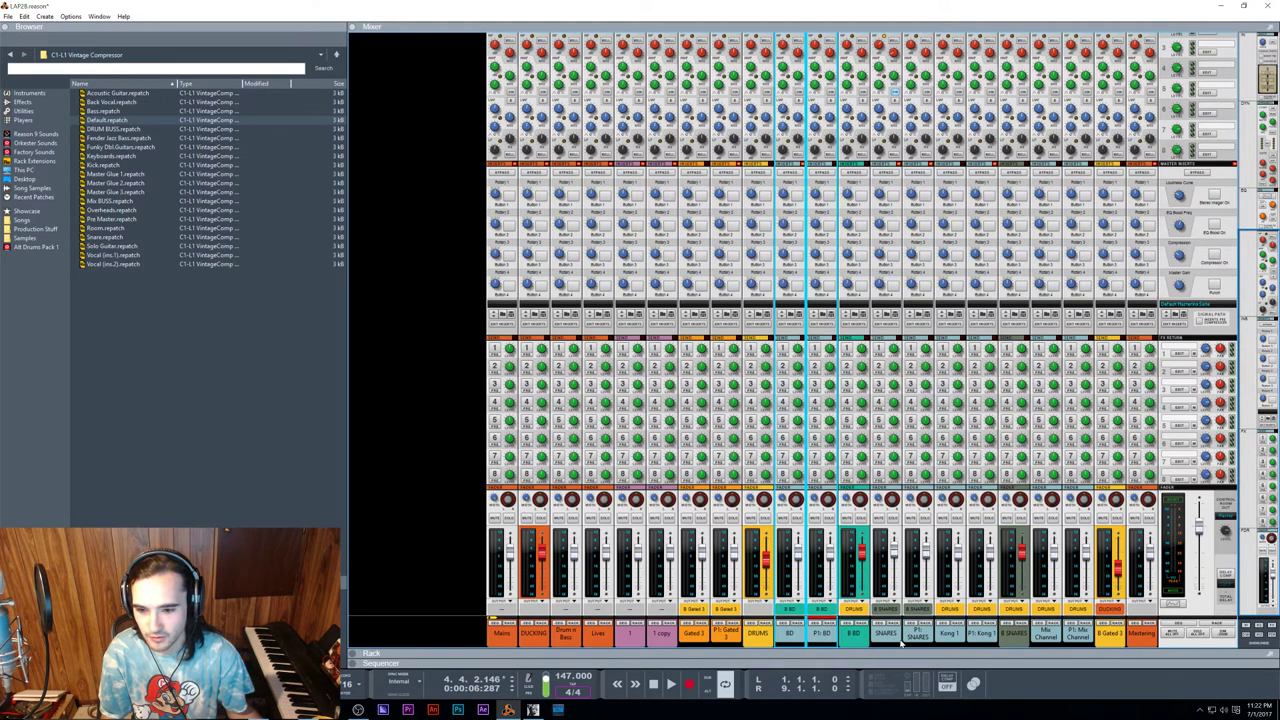
left_click(887, 638, "ctrl")
left_click(918, 640, "ctrl")
Step: Give the B BD and B SNARES bus channels the same green channel color
left_click(852, 634)
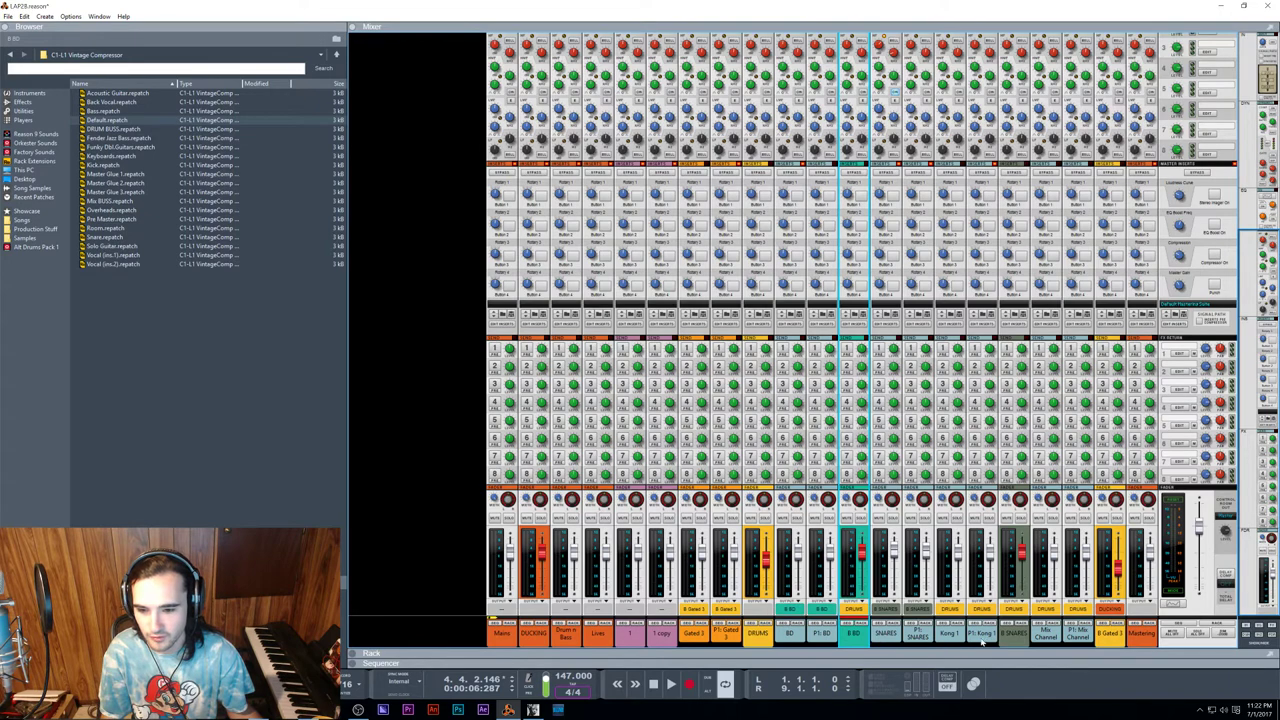
left_click(1017, 641, "ctrl")
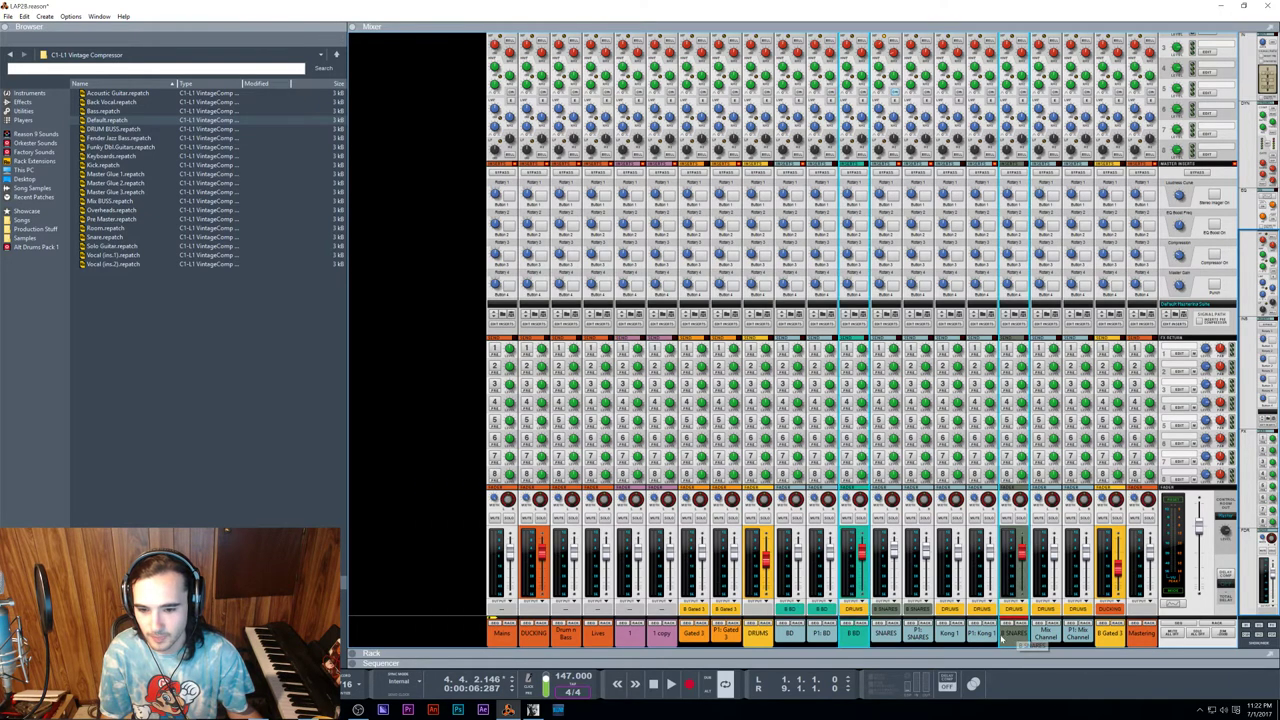
right_click(851, 645)
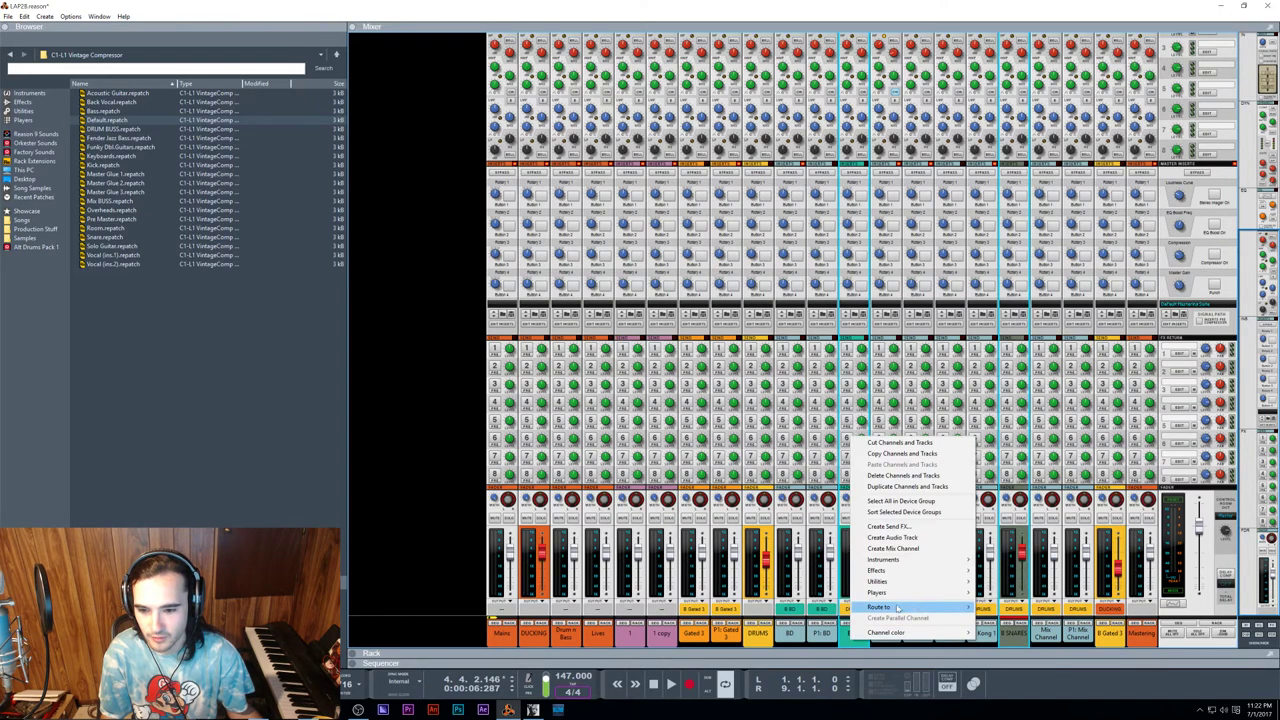
mouse_move(888, 634)
left_click(990, 443)
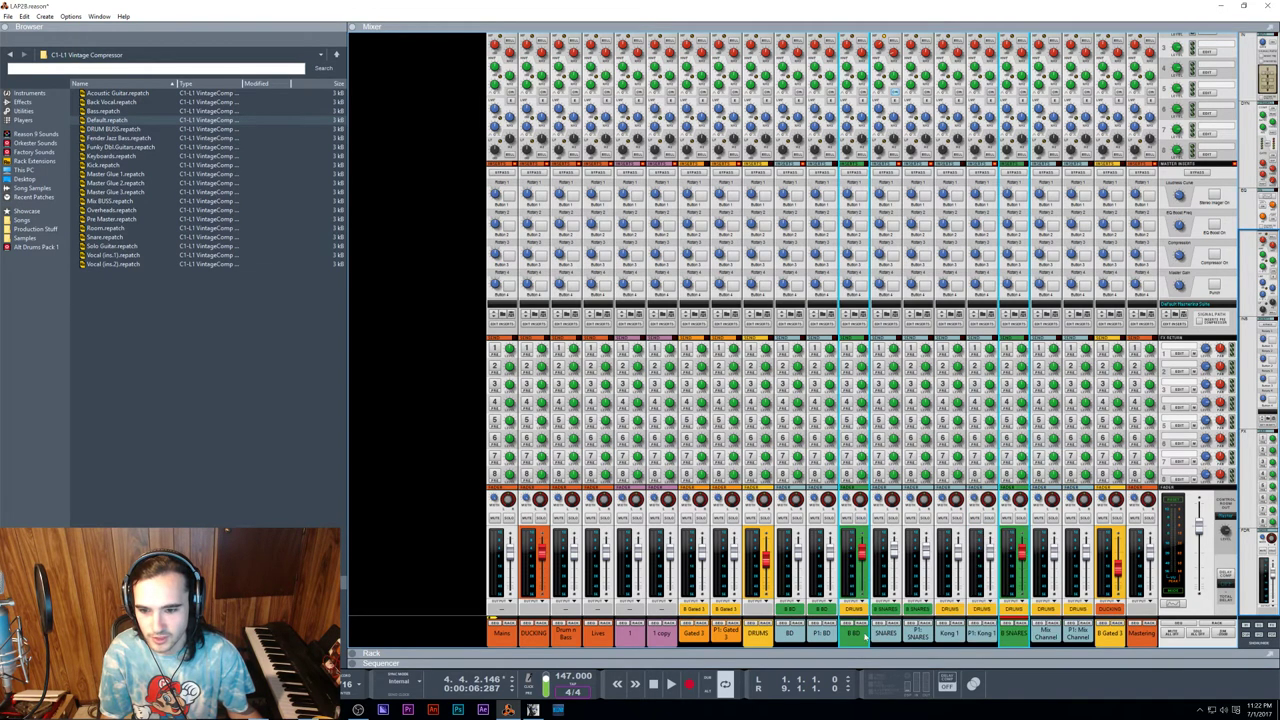
Step: Reorder the mixer channels so that the DRUMS bus sits directly after the B SNARES bus
left_click(804, 636)
left_click(823, 636, "ctrl")
left_click(921, 636, "shift")
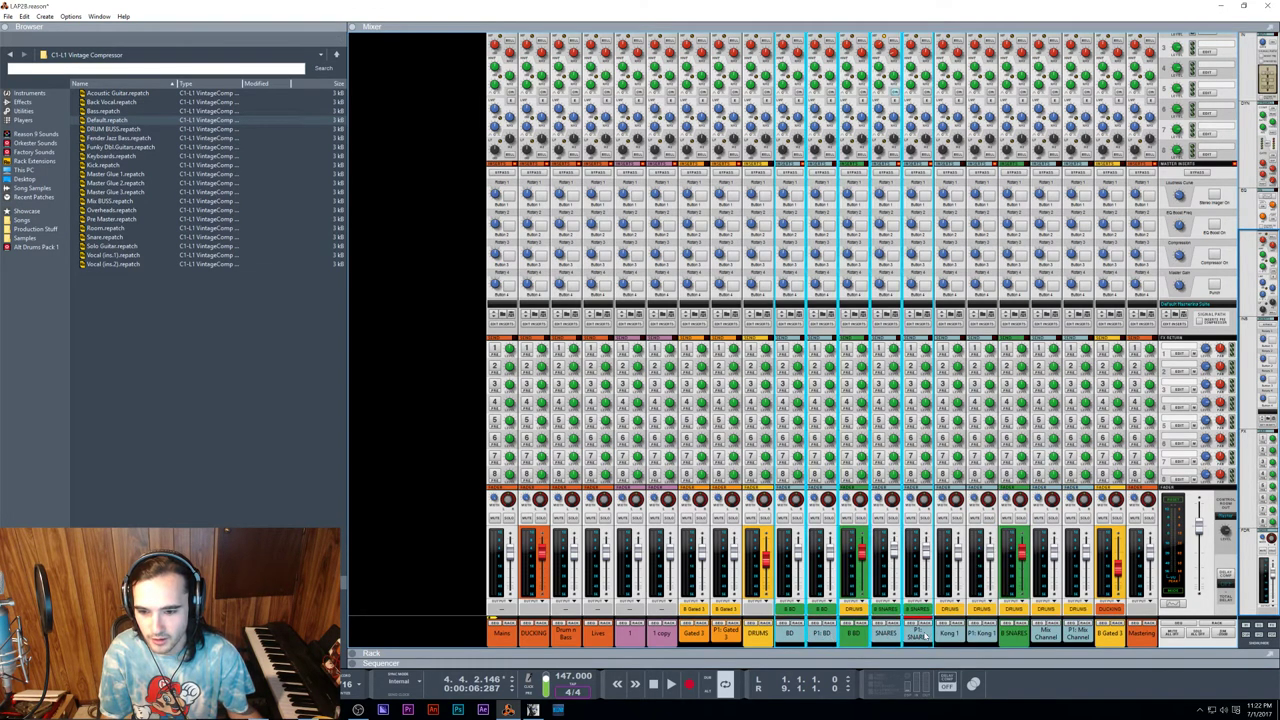
mouse_move(918, 634)
left_mouse_down()
mouse_move(1100, 634)
mouse_move(740, 634)
mouse_move(1100, 634)
mouse_move(849, 640)
mouse_move(1018, 638)
mouse_move(857, 633)
left_mouse_up()
left_click(988, 640)
key("ctrl+z")
left_click(917, 637)
left_click(947, 638, "shift")
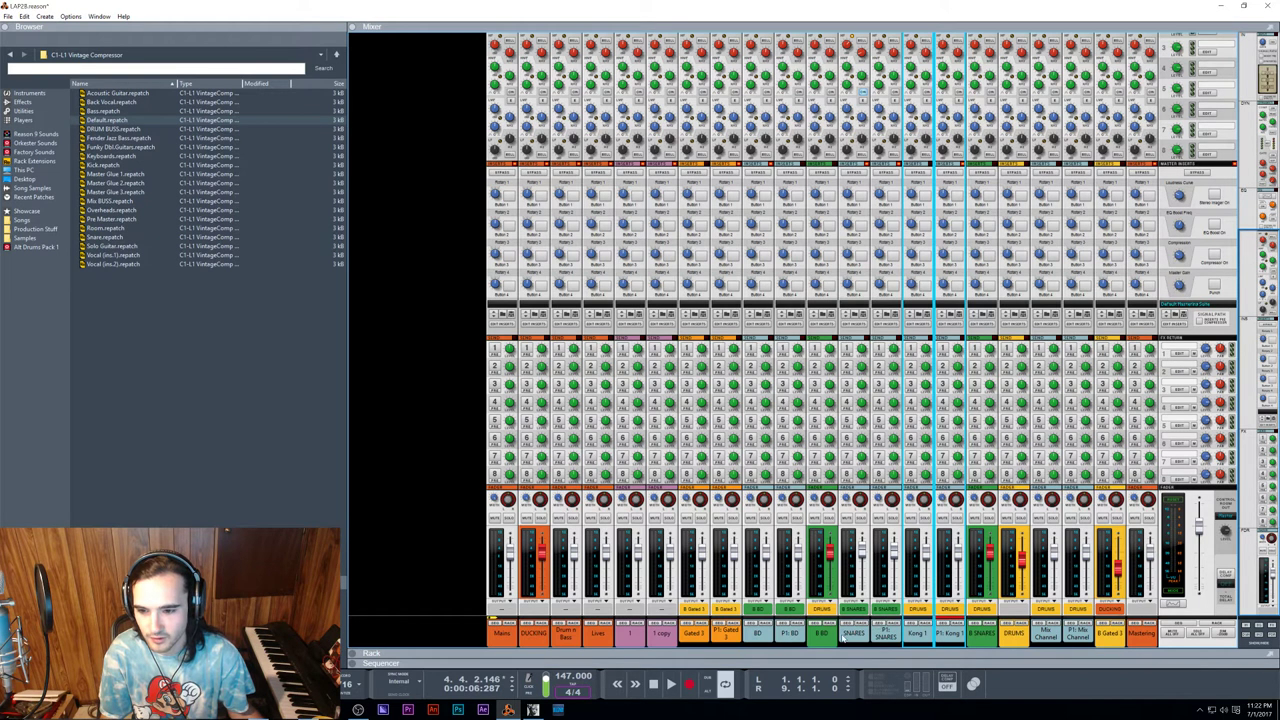
Step: Move the B BD bus directly in front of the BD channel in the mixer
left_click(810, 636)
mouse_move(984, 640)
left_mouse_down()
mouse_move(867, 635)
mouse_move(981, 633)
mouse_move(877, 638)
mouse_move(898, 638)
mouse_move(984, 698)
mouse_move(988, 635)
mouse_move(970, 634)
left_mouse_up()
left_click(920, 635)
left_click(950, 635, "shift")
left_click_drag(778, 640, 765, 640)
Step: Trace the rear cabling of the Kong 1 mix channel in the rack to identify its drum source
key("F6")
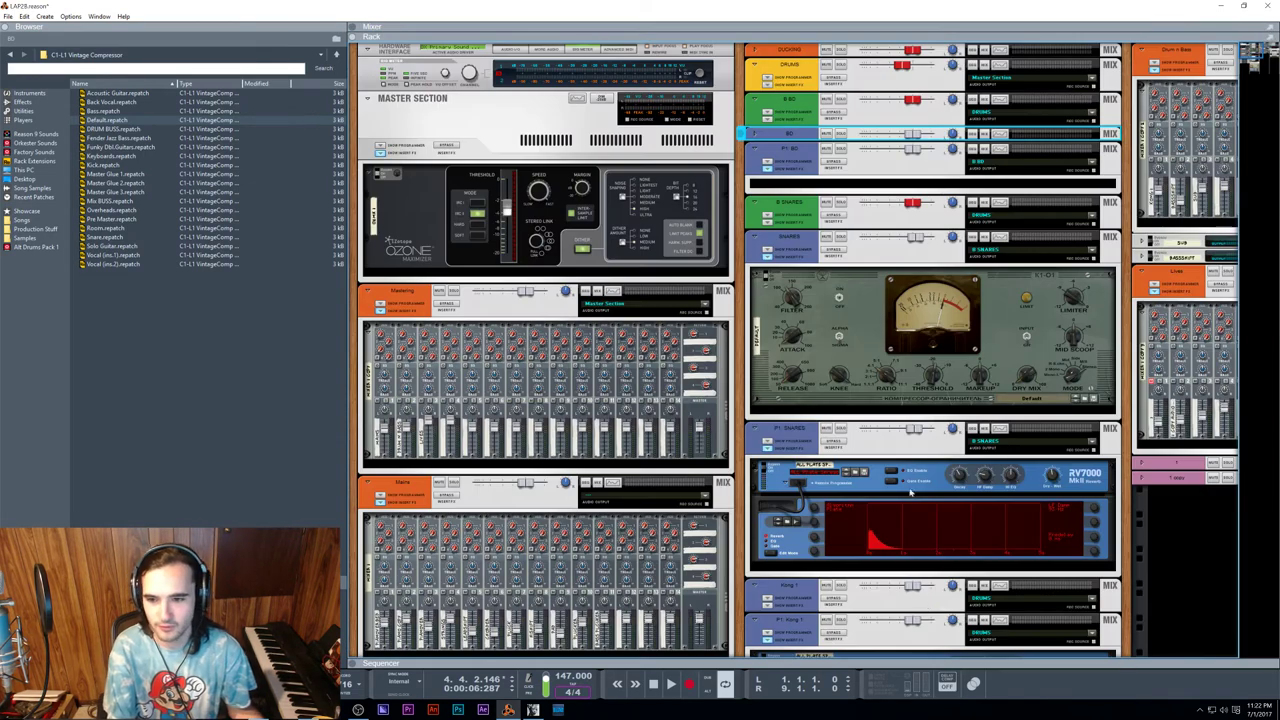
scroll(1003, 400, "down", 5)
key("Tab")
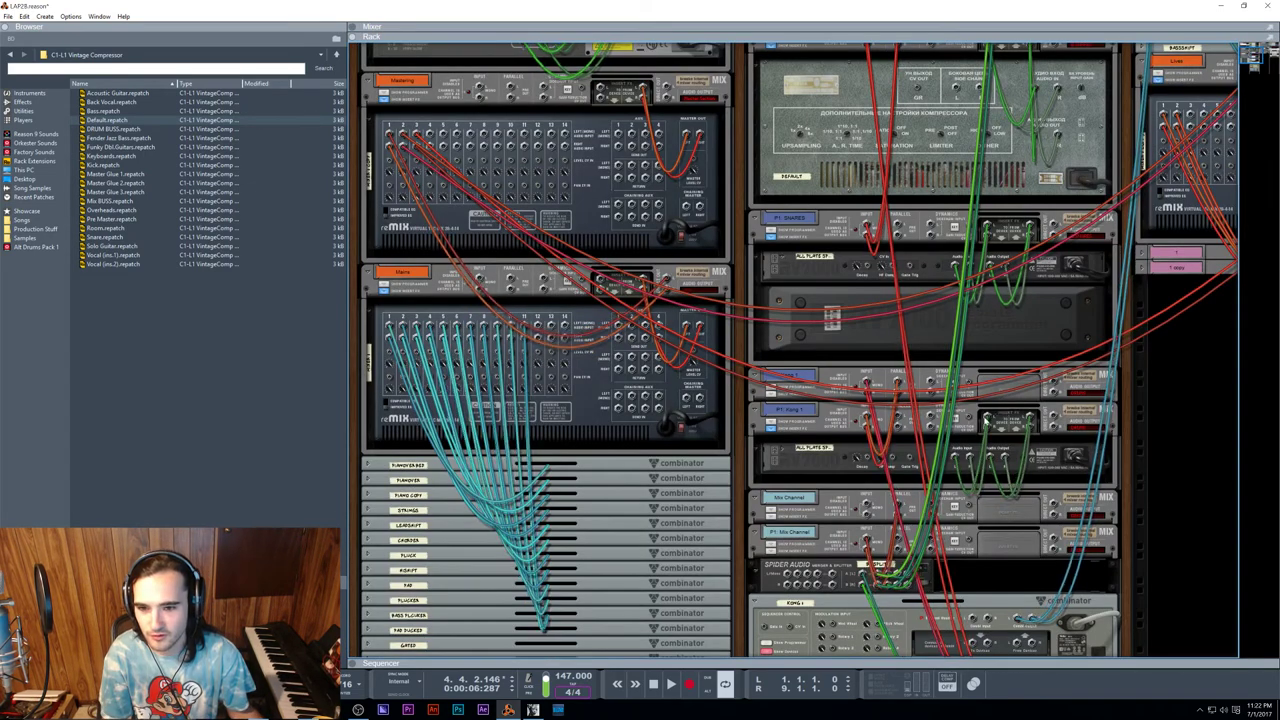
left_click(1003, 398)
scroll(1003, 400, "down", 3)
left_click_drag(1080, 471, 867, 204)
key("Tab")
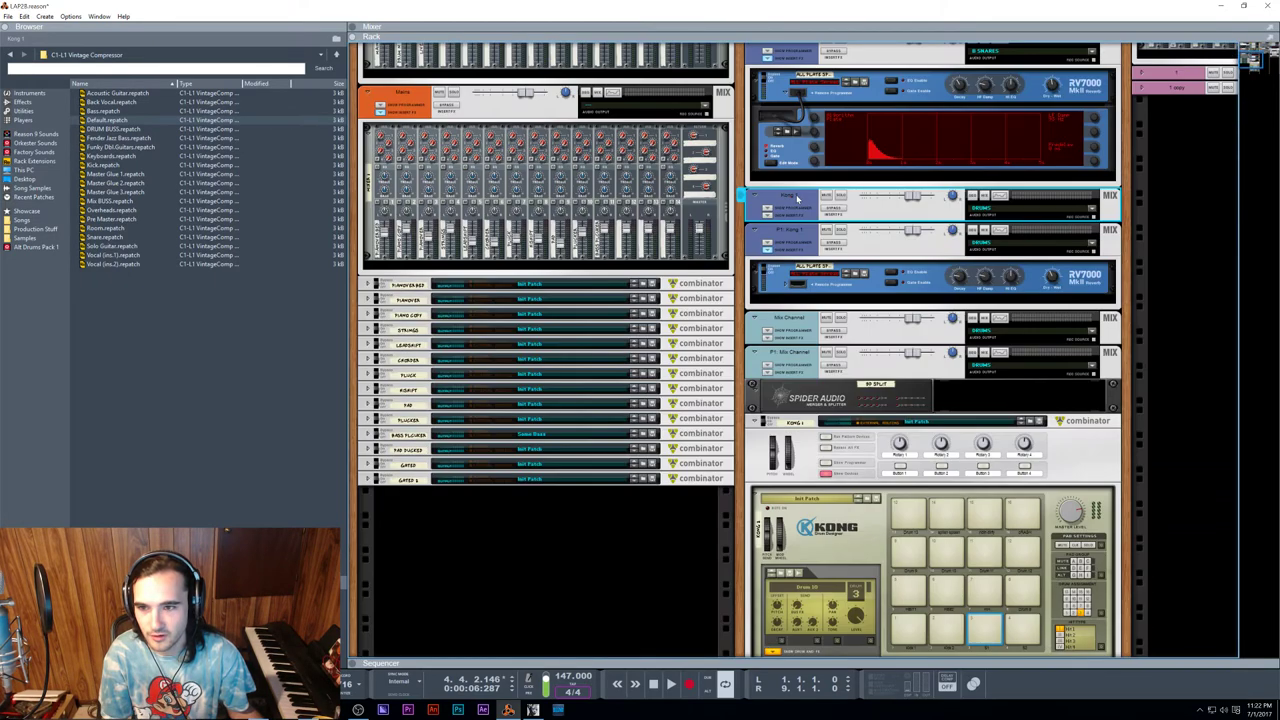
Step: Rename the Kong 1 mix channel as HHS and route it with its parallel channel to a new output bus
double_click(795, 195)
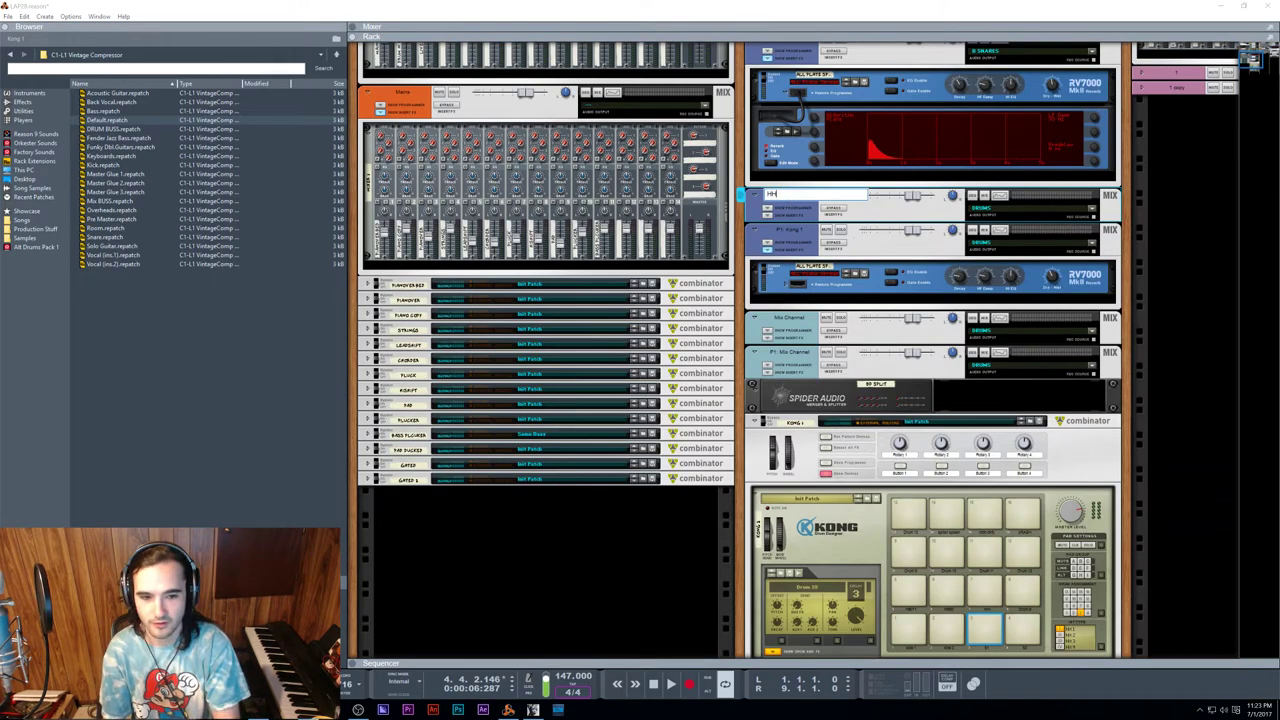
type("HH")
key("Return")
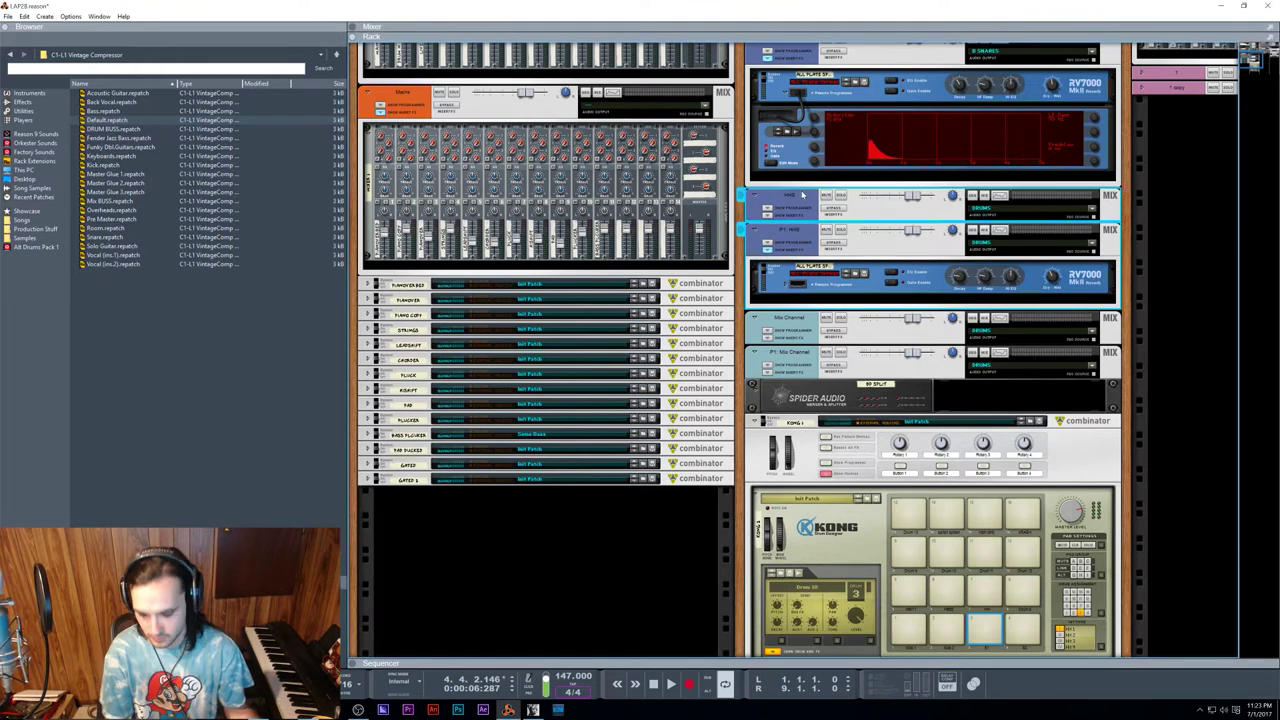
key("ctrl+g")
Step: Rename the new hi-hat bus as B HHH and move it directly above the HHS channel in the rack
double_click(797, 317)
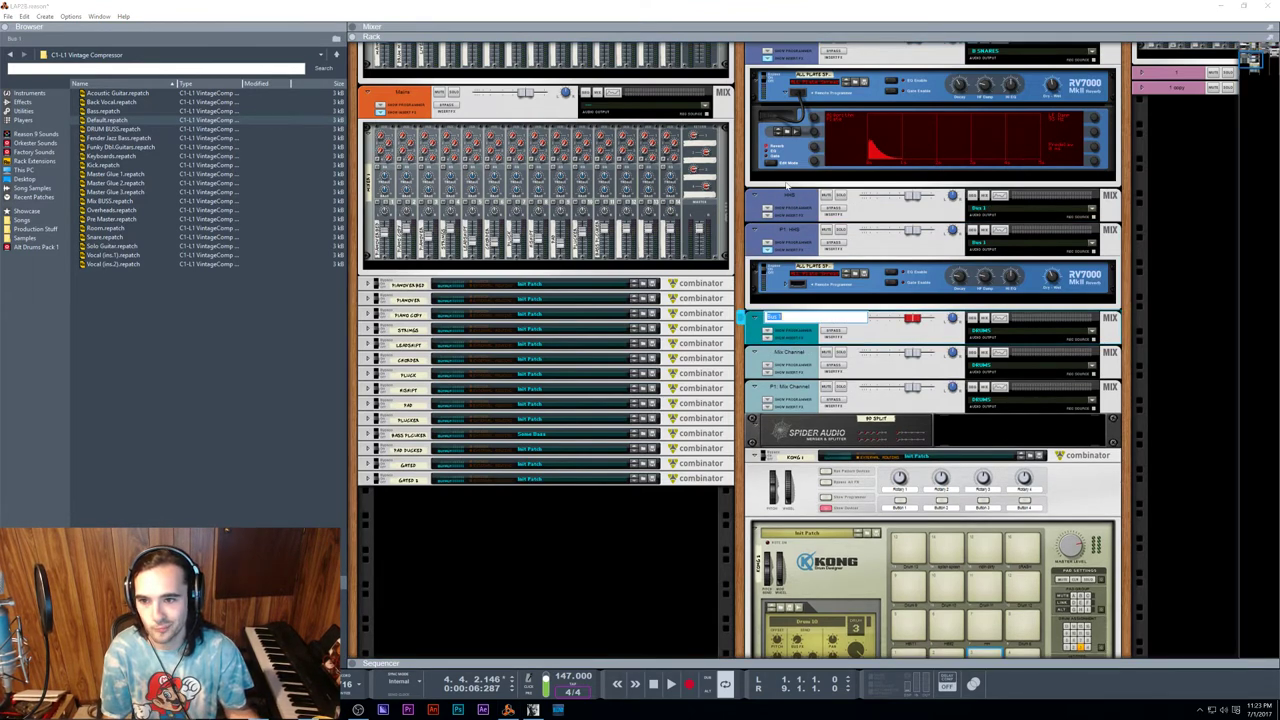
left_click(795, 196)
double_click(786, 318)
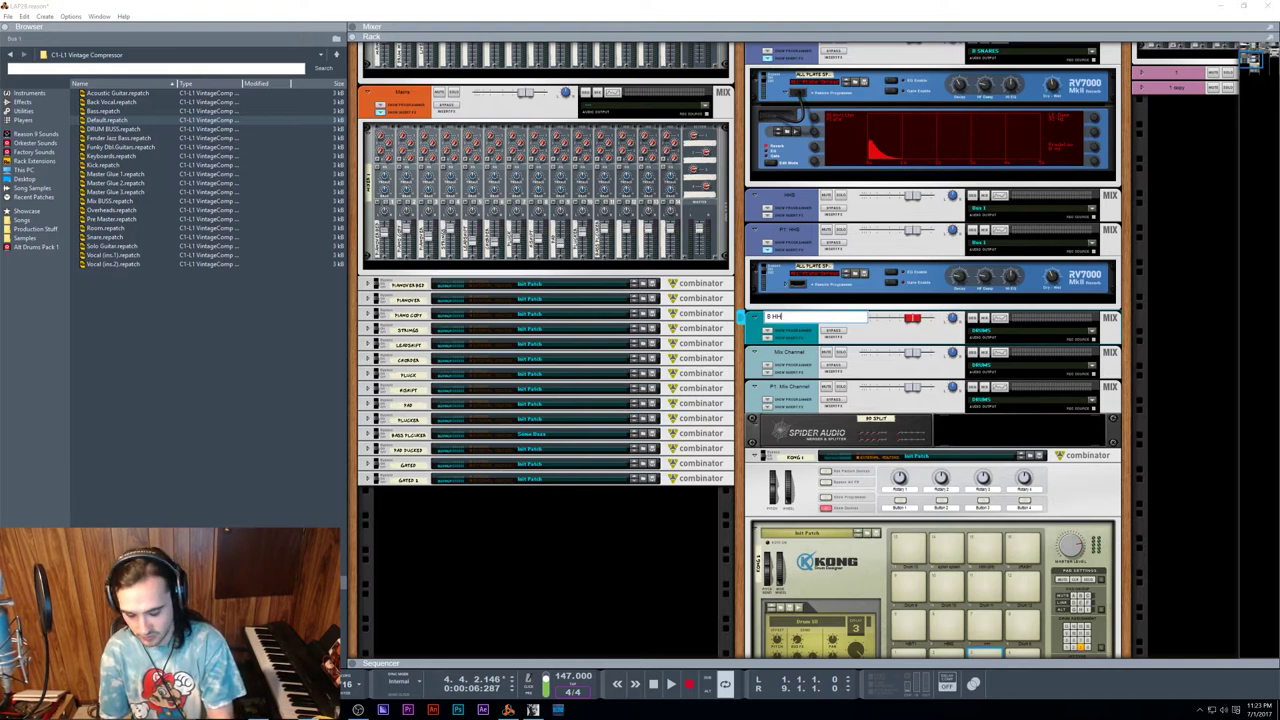
type("B HH")
key("Return")
left_click_drag(812, 318, 840, 188)
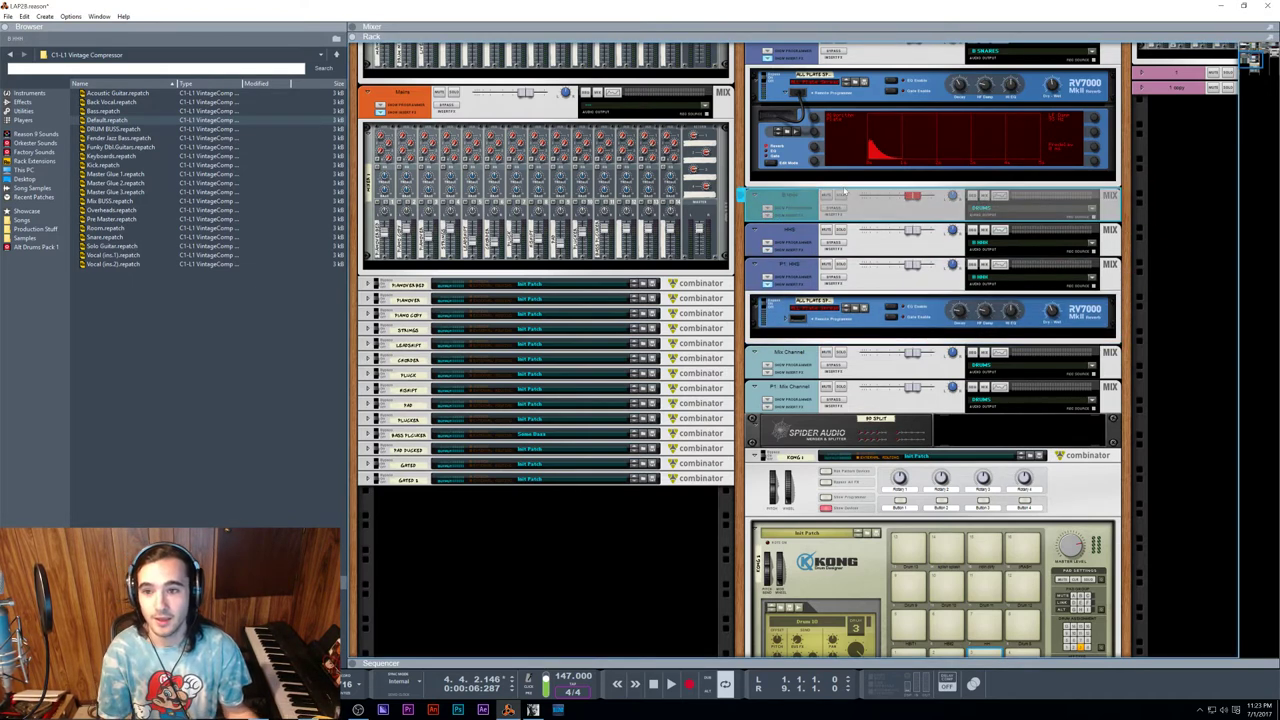
Step: Correct the hi-hat bus name to B HH in the mixer
key("F7")
key("F5")
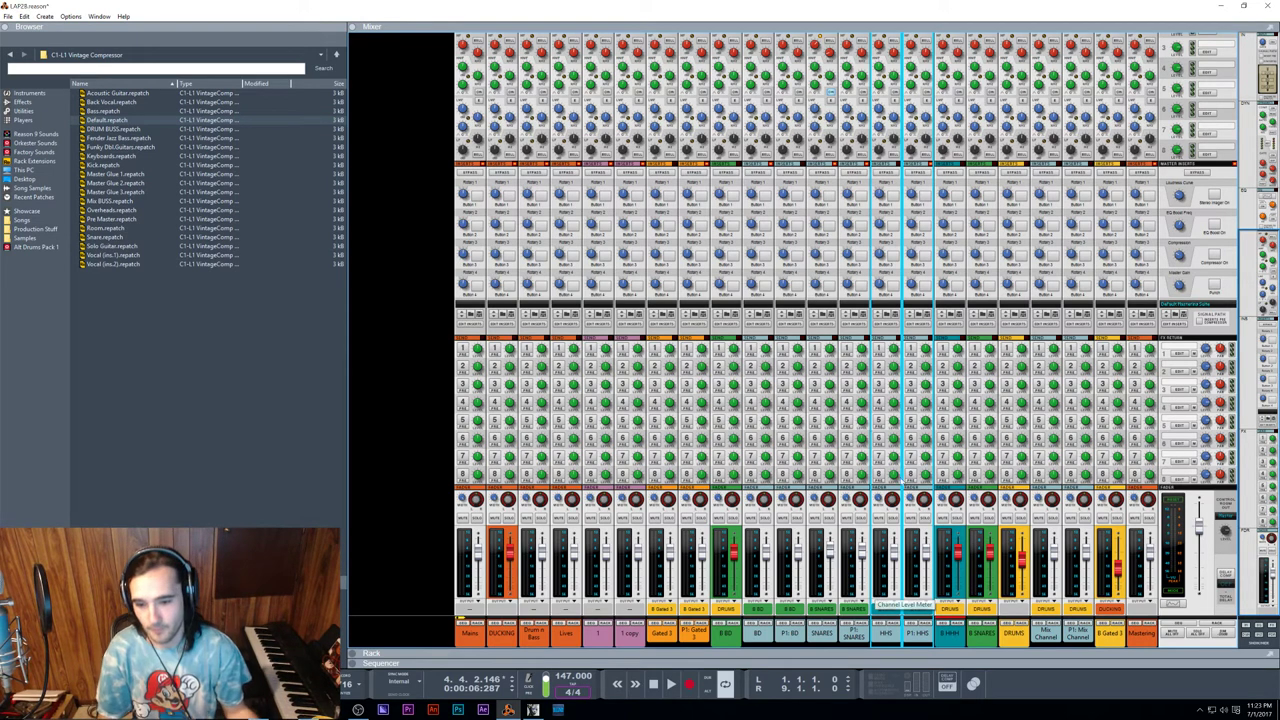
double_click(942, 634)
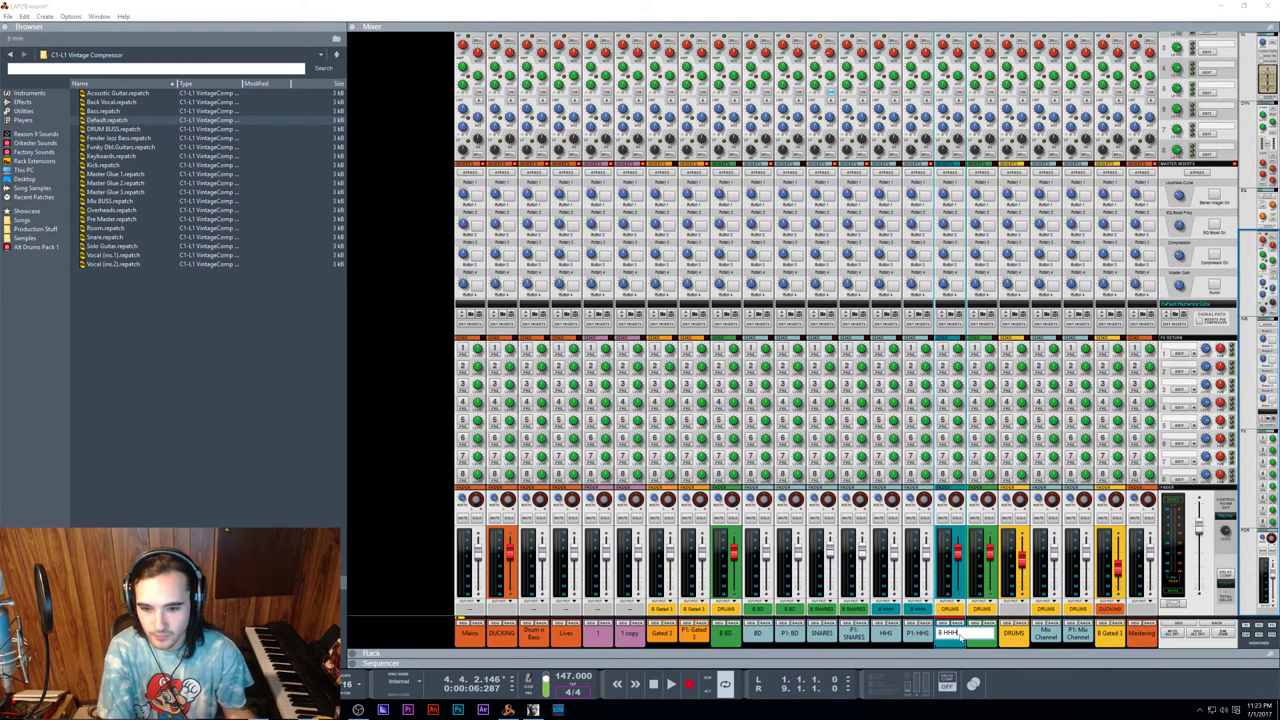
left_click(924, 639)
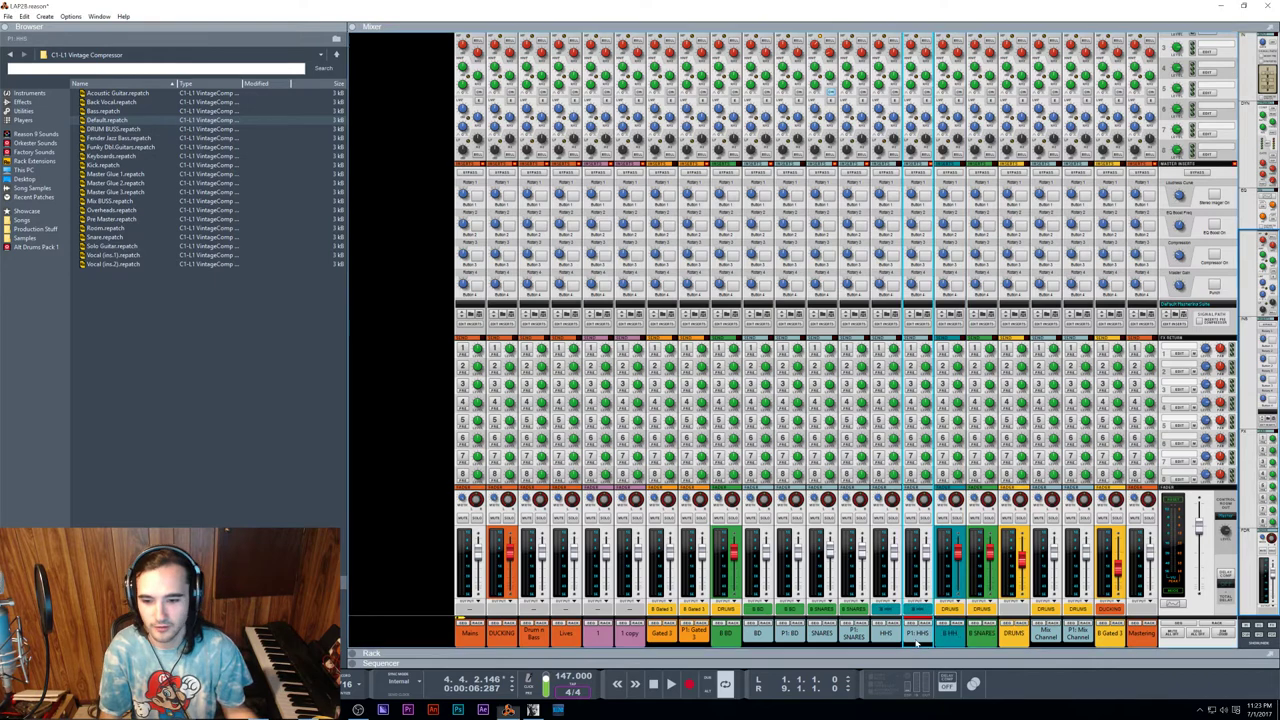
Step: Give the B HH, B SNARES and B BD bus channels the same light blue channel color
left_click(957, 641)
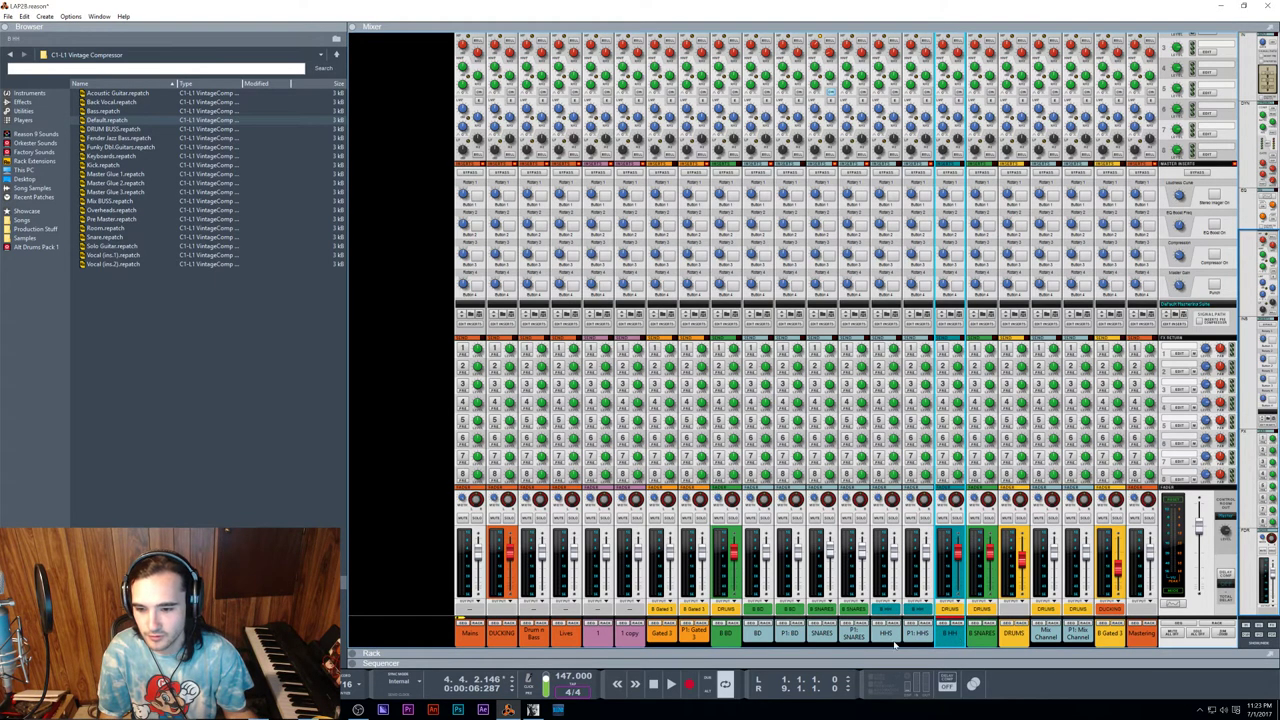
left_click(985, 637, "shift")
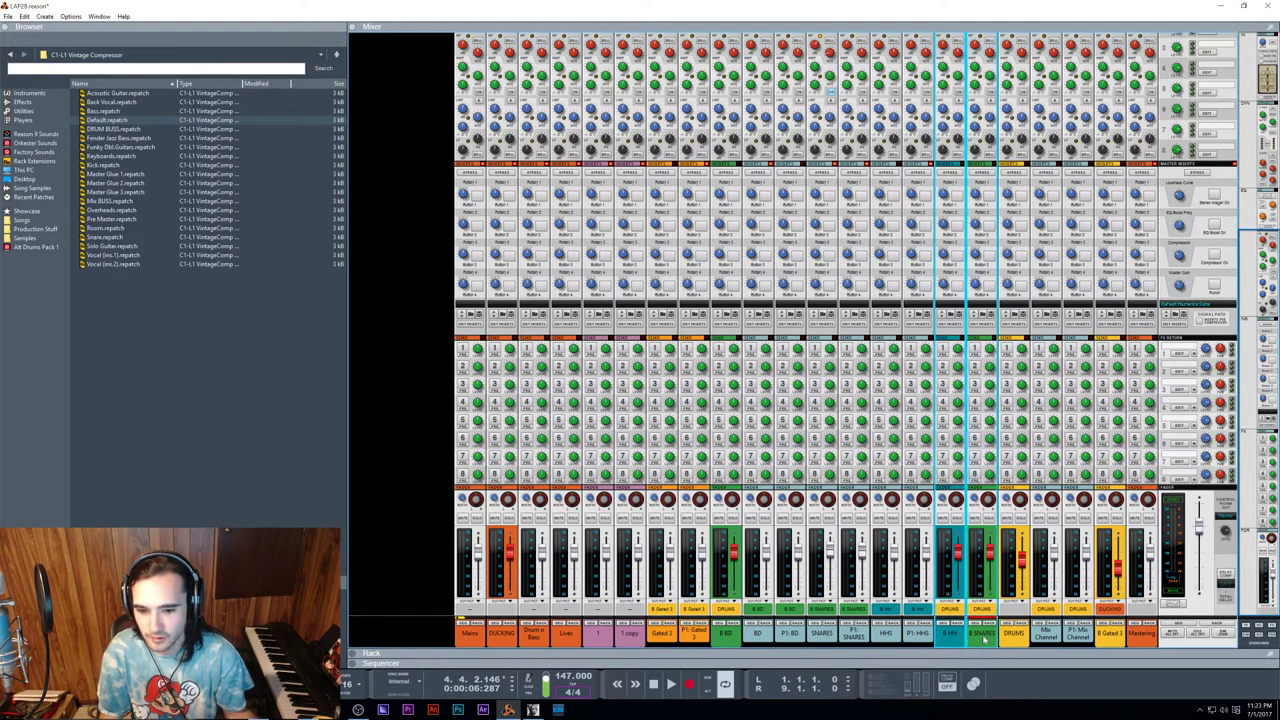
left_click(727, 636, "shift")
right_click(733, 630)
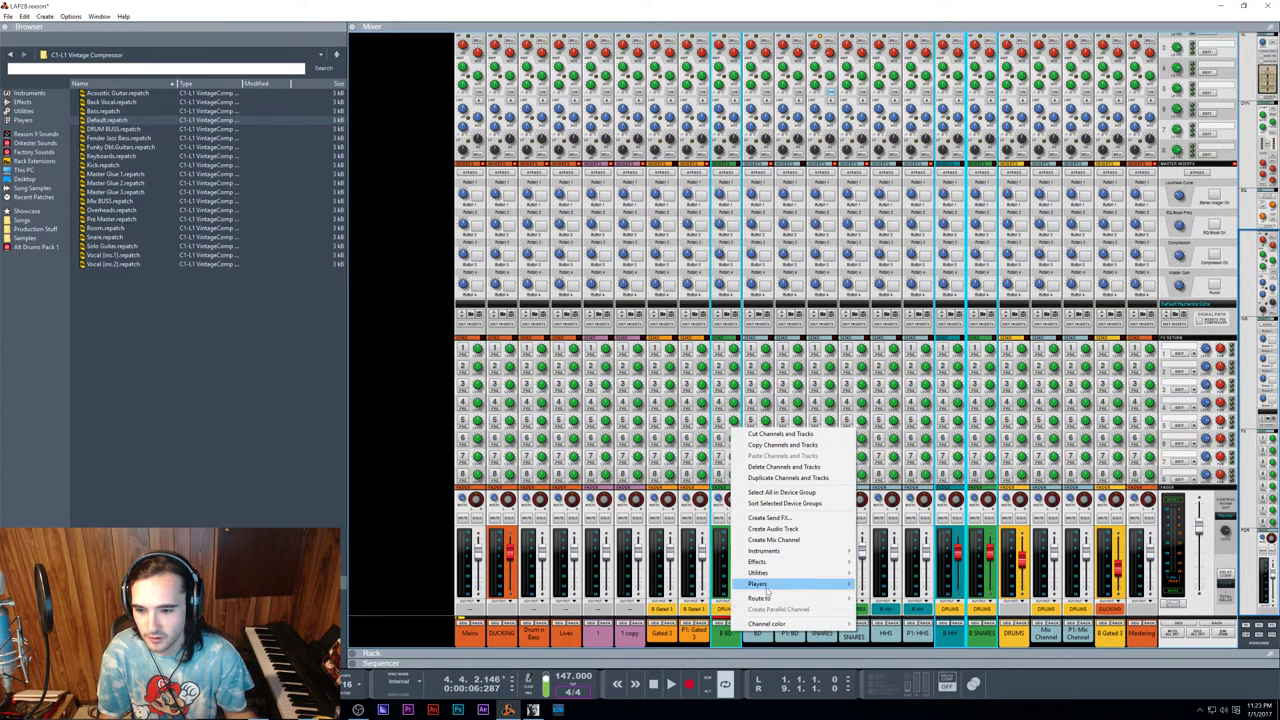
mouse_move(790, 623)
left_click(900, 518)
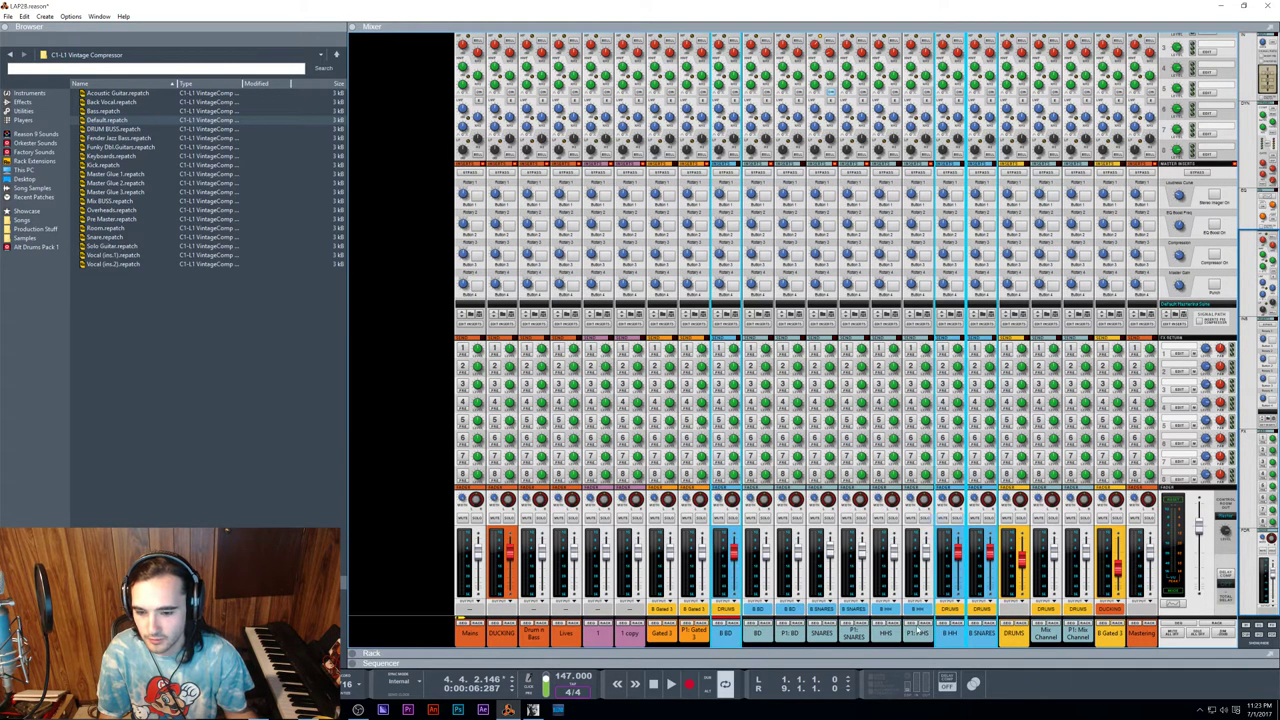
Step: Move the B BD bus between the P1 HHS channel and the B HH bus in the mixer
left_click_drag(950, 636, 960, 637)
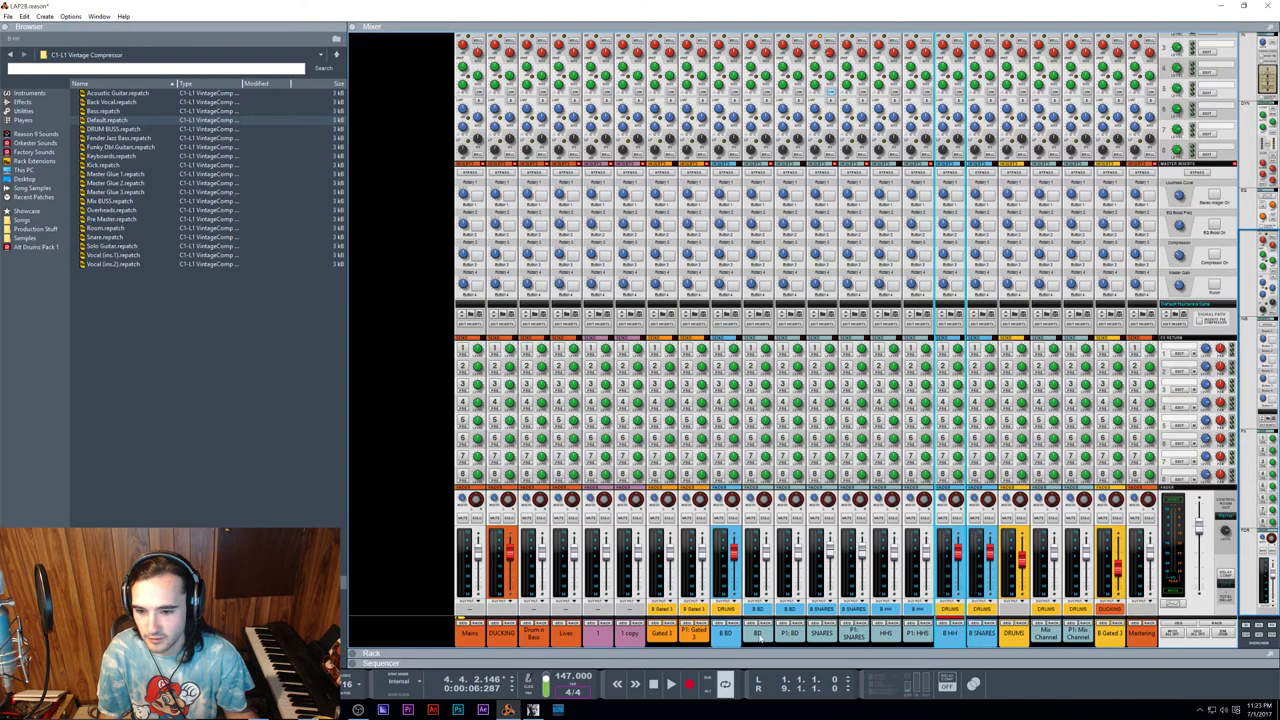
left_click_drag(729, 637, 932, 637)
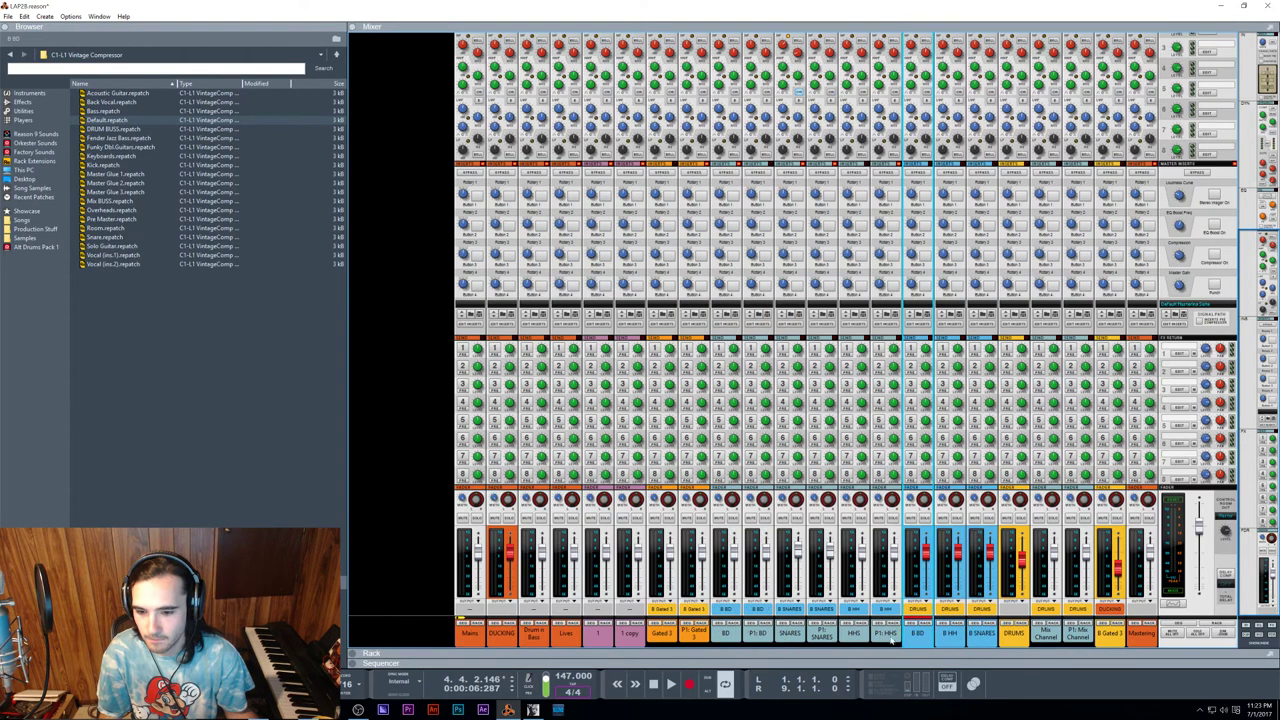
left_click(968, 641)
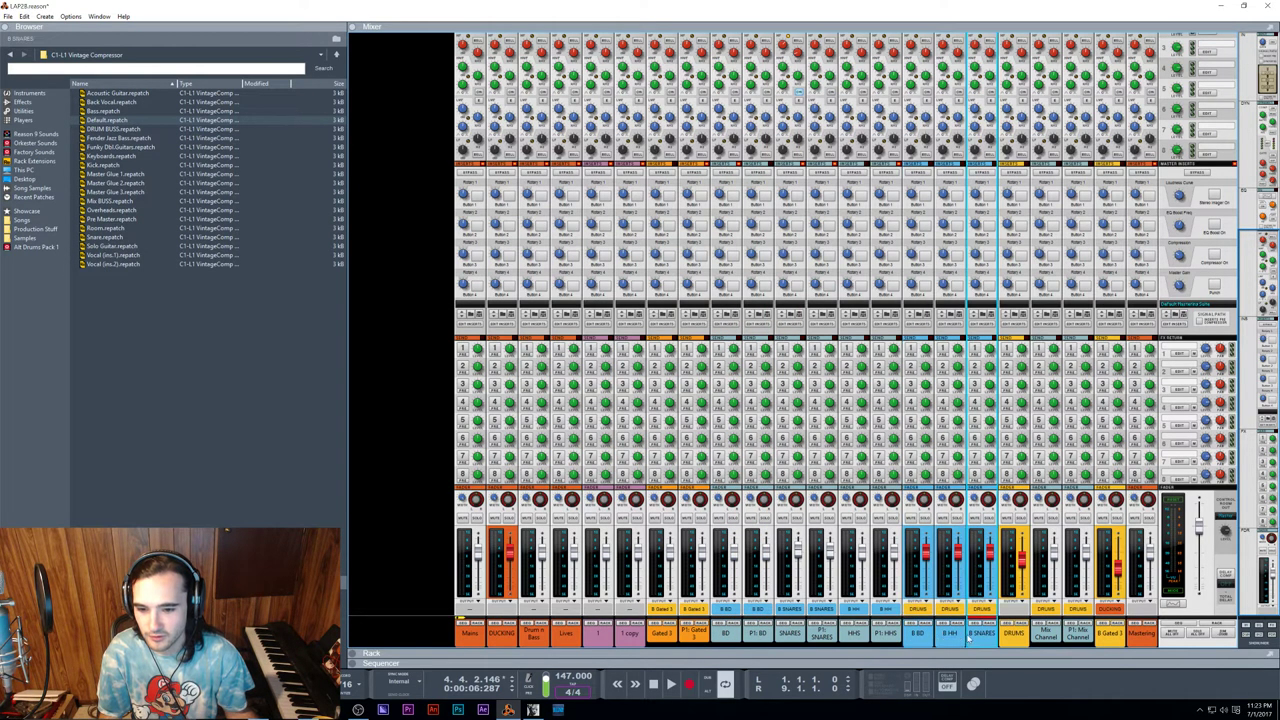
left_click(960, 645)
Step: Move the B HH bus behind B SNARES so the buses run B BD, B SNARES, B HH
left_click(752, 637)
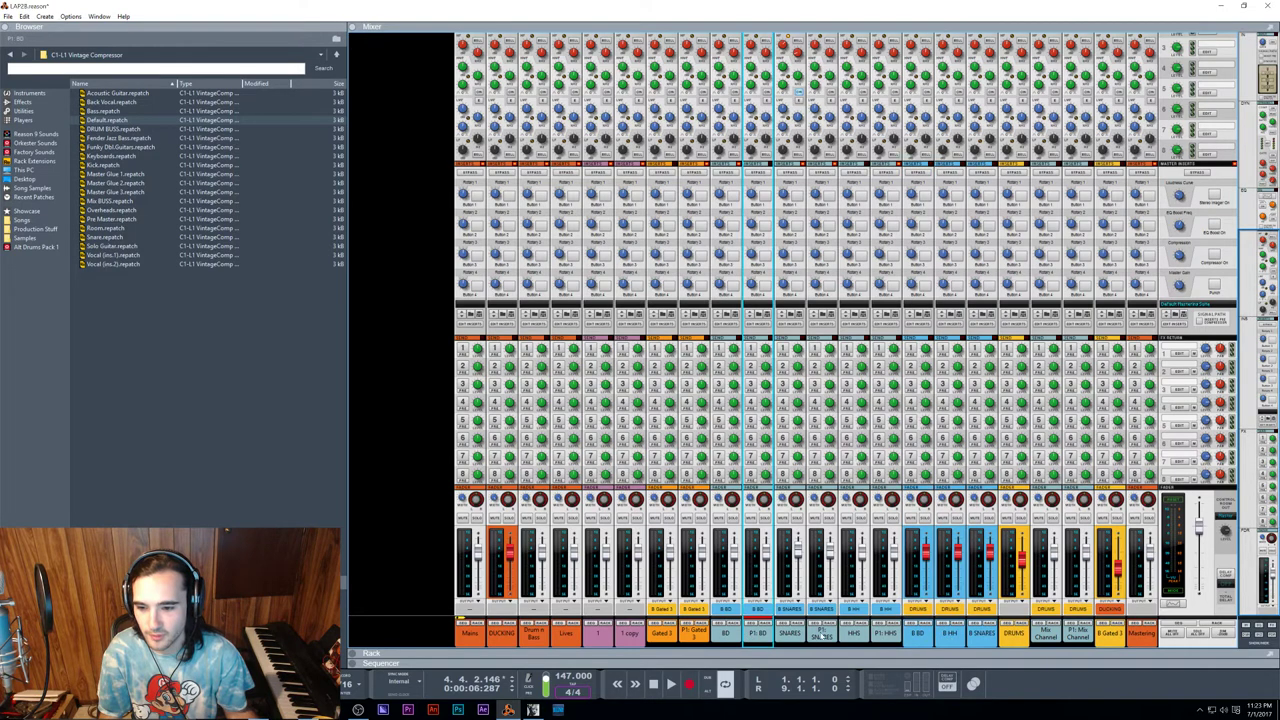
left_click(854, 638)
left_click(884, 638)
left_click(918, 638)
left_click(956, 639)
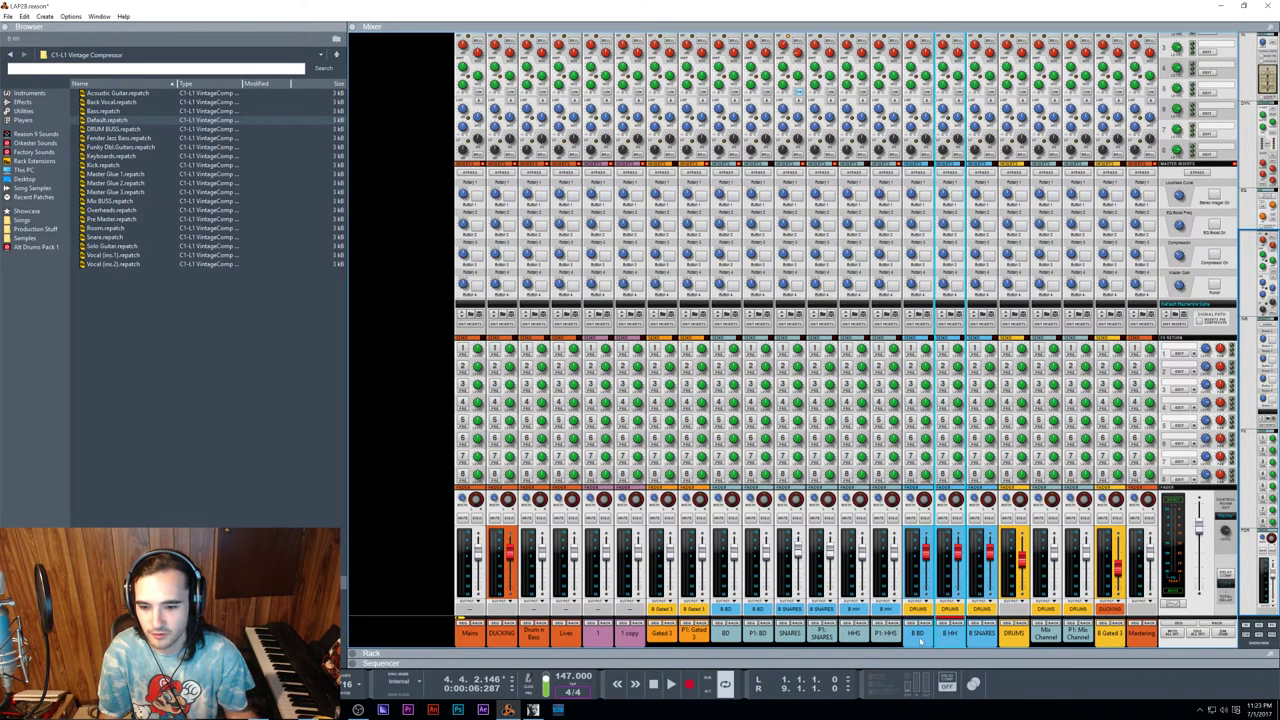
left_click(978, 638)
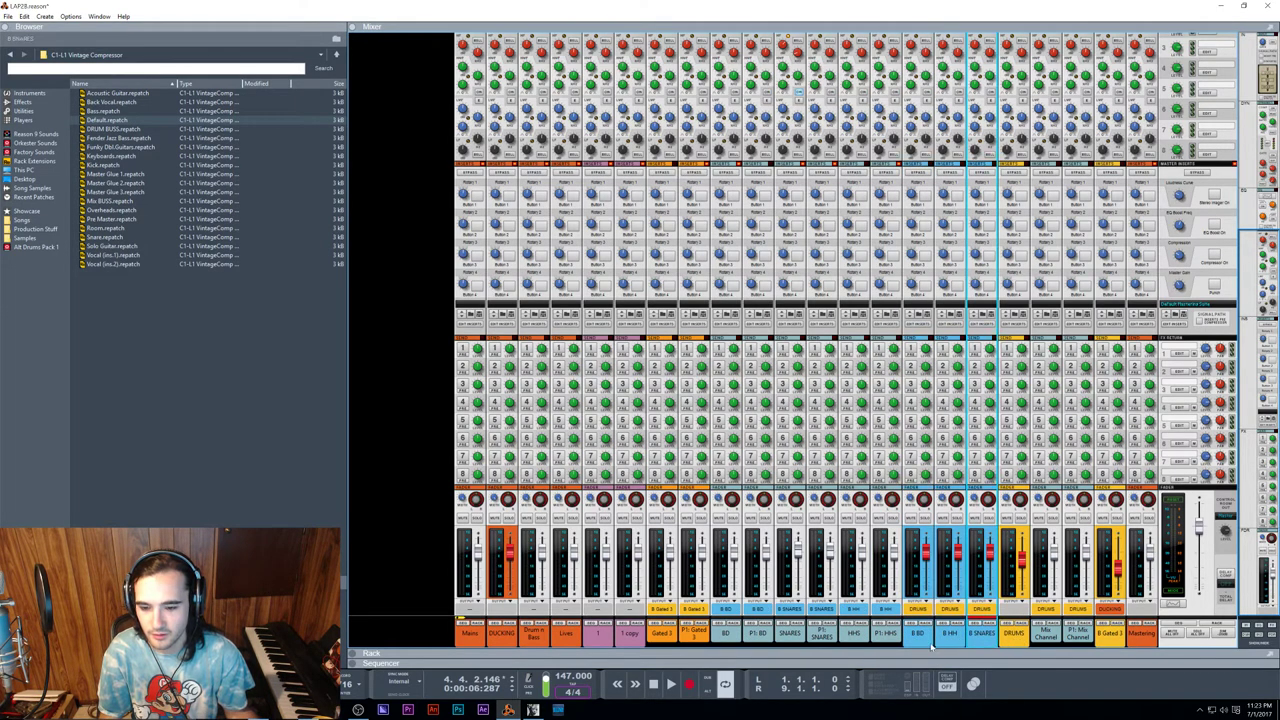
left_click_drag(959, 639, 990, 633)
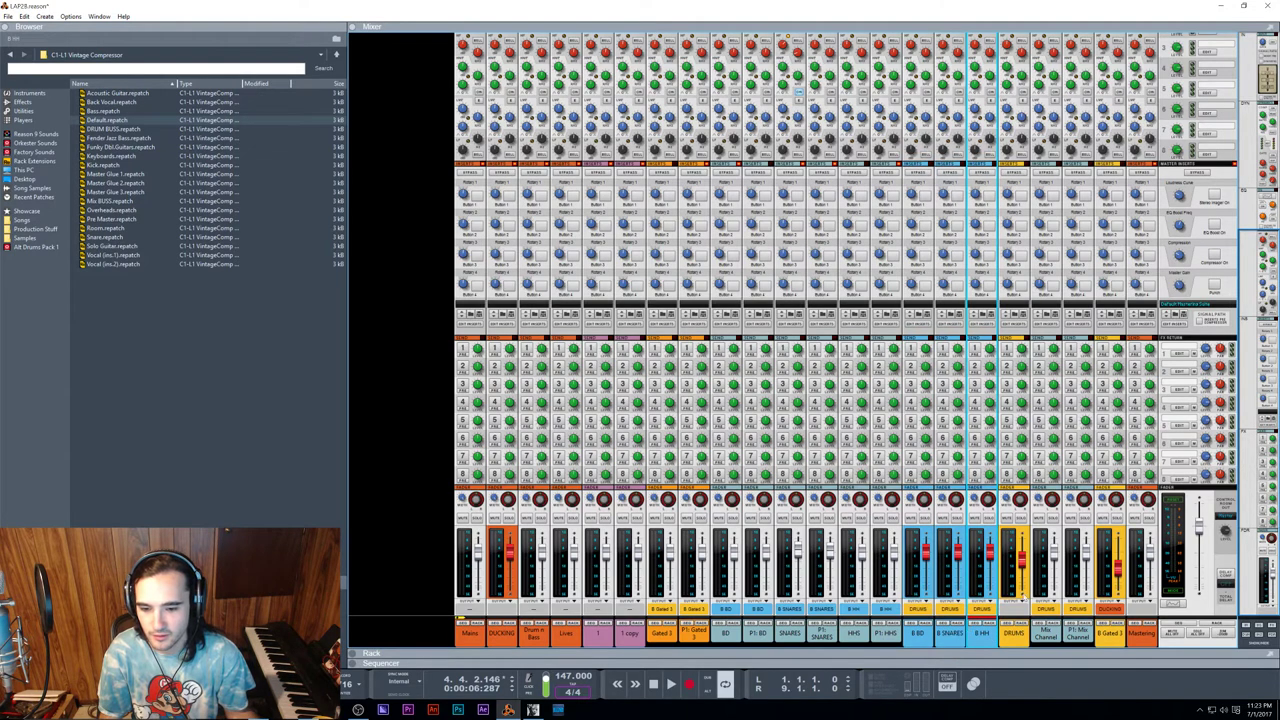
Step: Move the whole drum block, from the BD channel through the DRUMS bus, to the end of the mixer after Mastering
left_click(1020, 640)
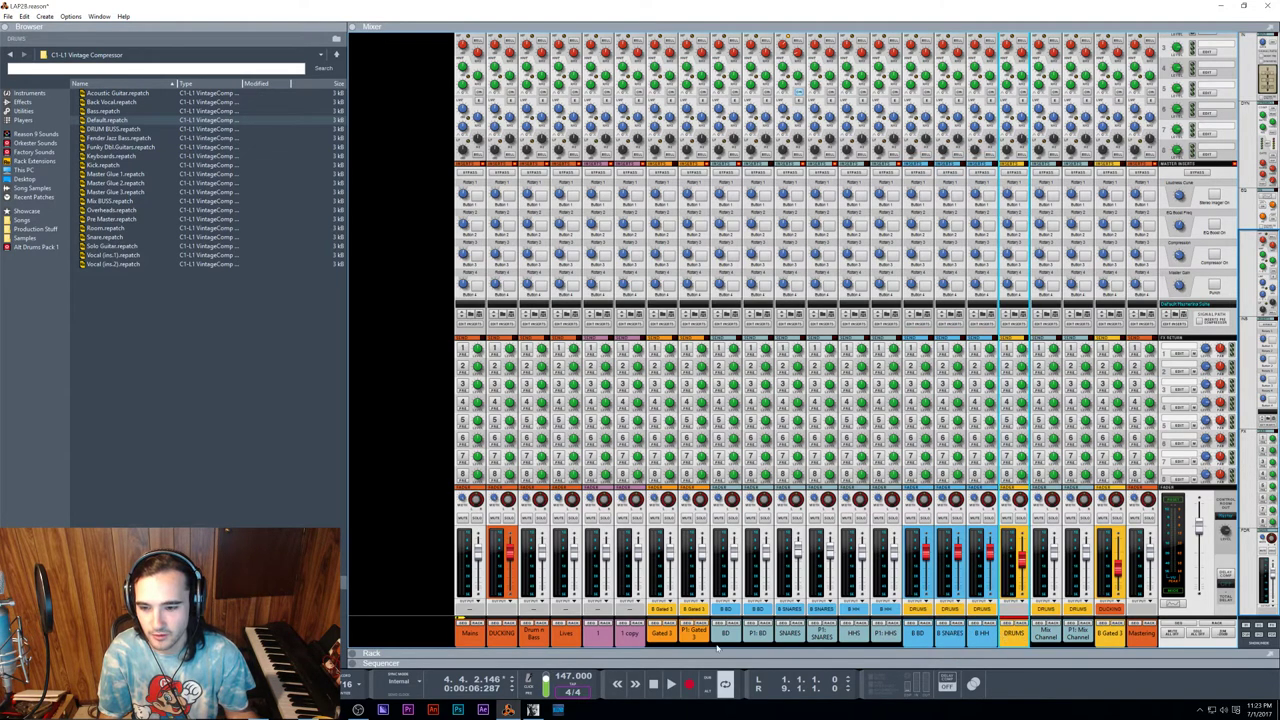
left_click_drag(728, 645, 1155, 646)
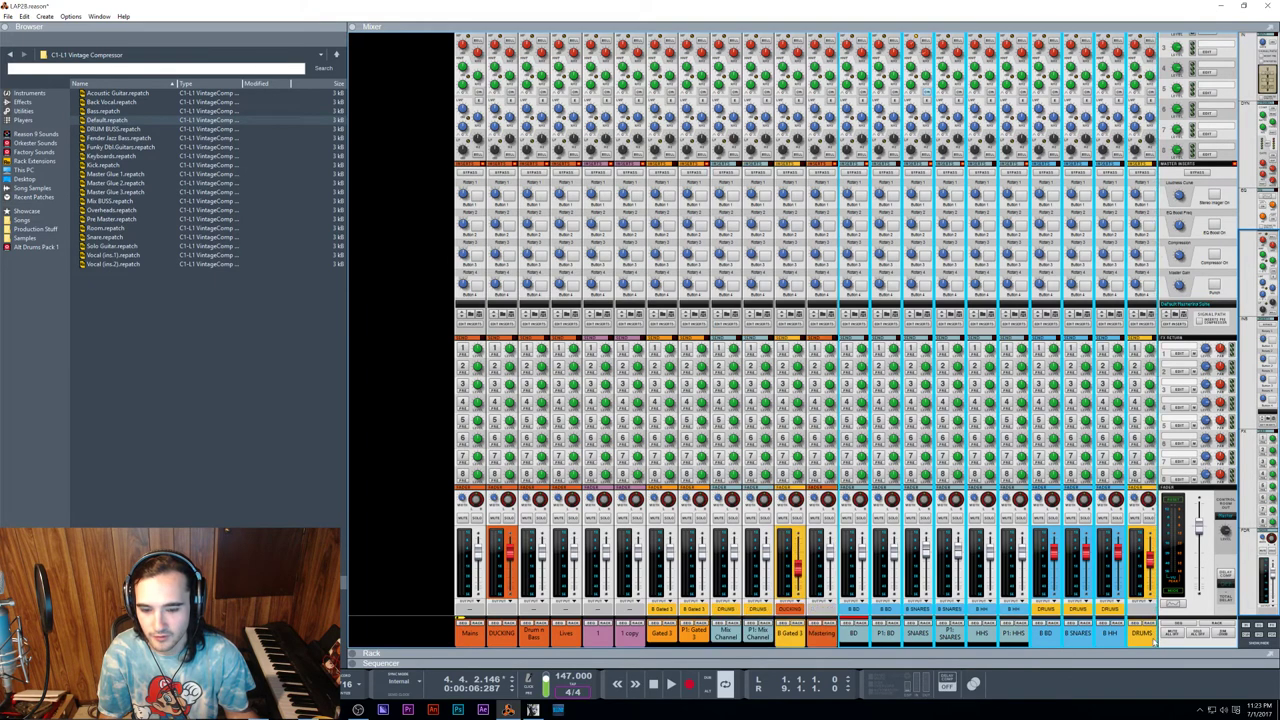
left_click(912, 645)
left_click(1136, 641)
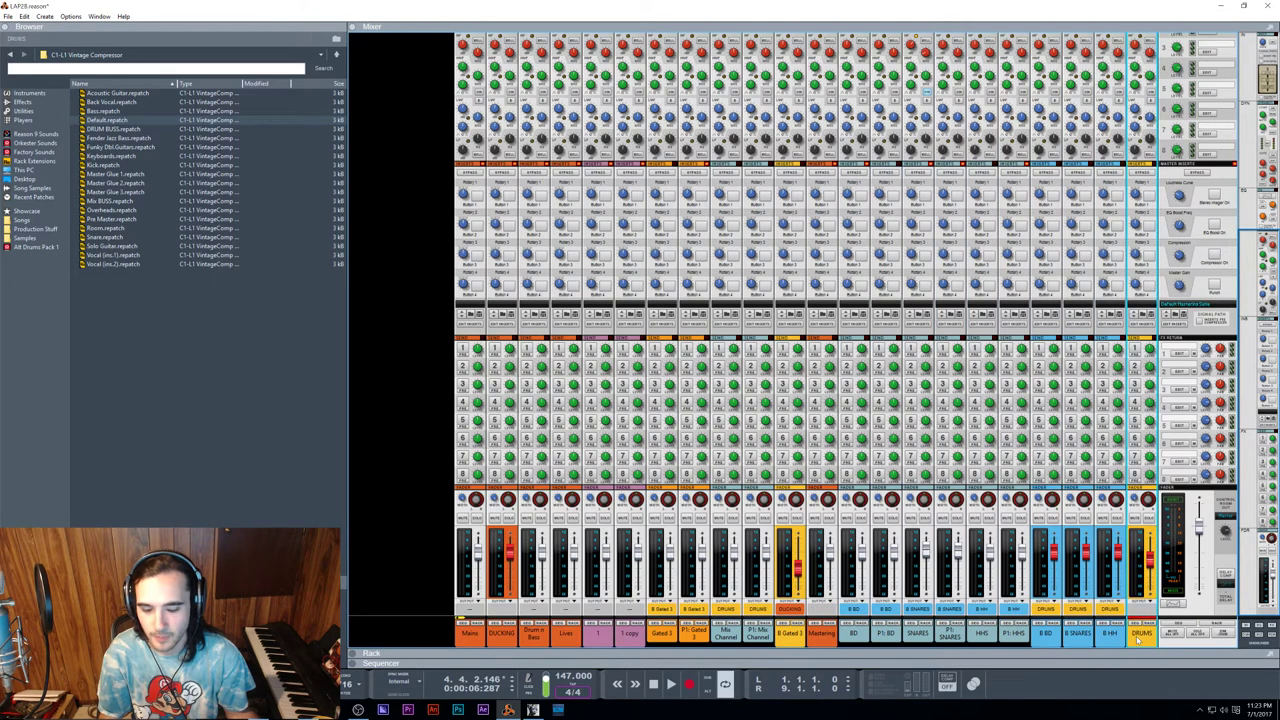
Step: Enlarge the mixer above the rack and set the B SNARES bus level to 0.35 dB while the song plays
left_click(1086, 553)
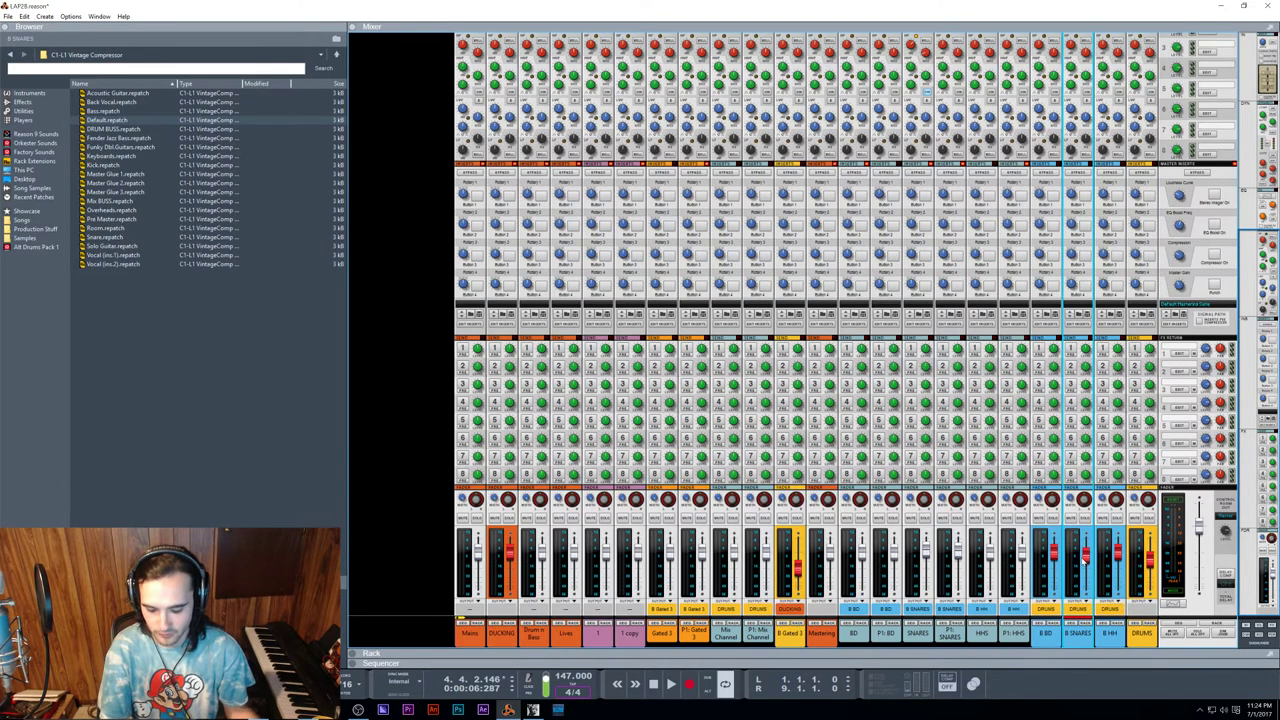
key("F6")
scroll(463, 407, "up", 4)
key("space")
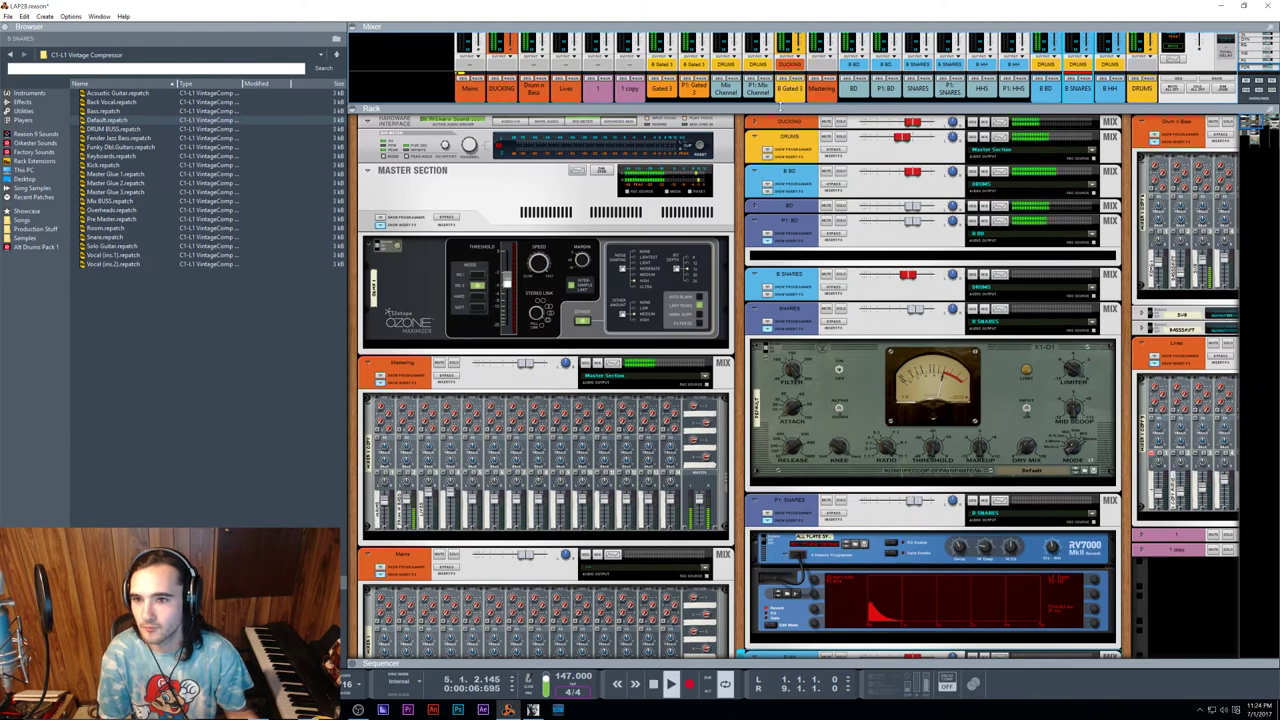
left_click_drag(850, 108, 902, 241)
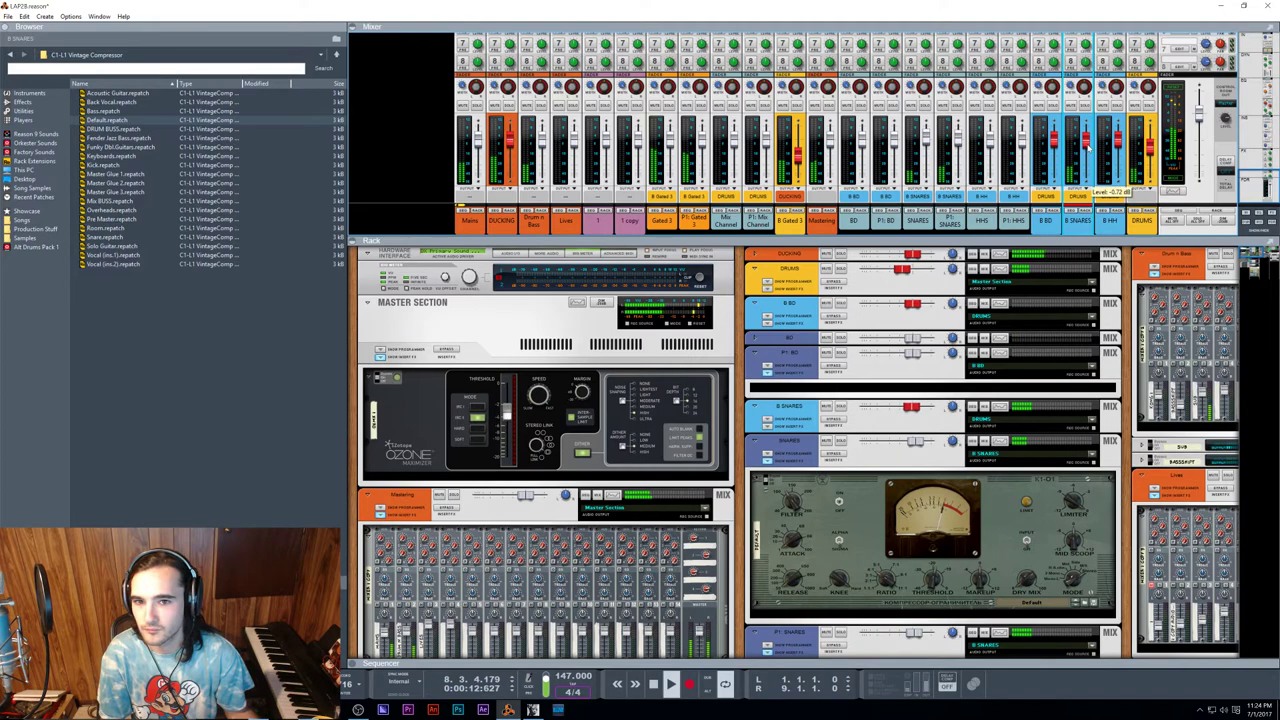
left_click_drag(1088, 147, 1089, 145)
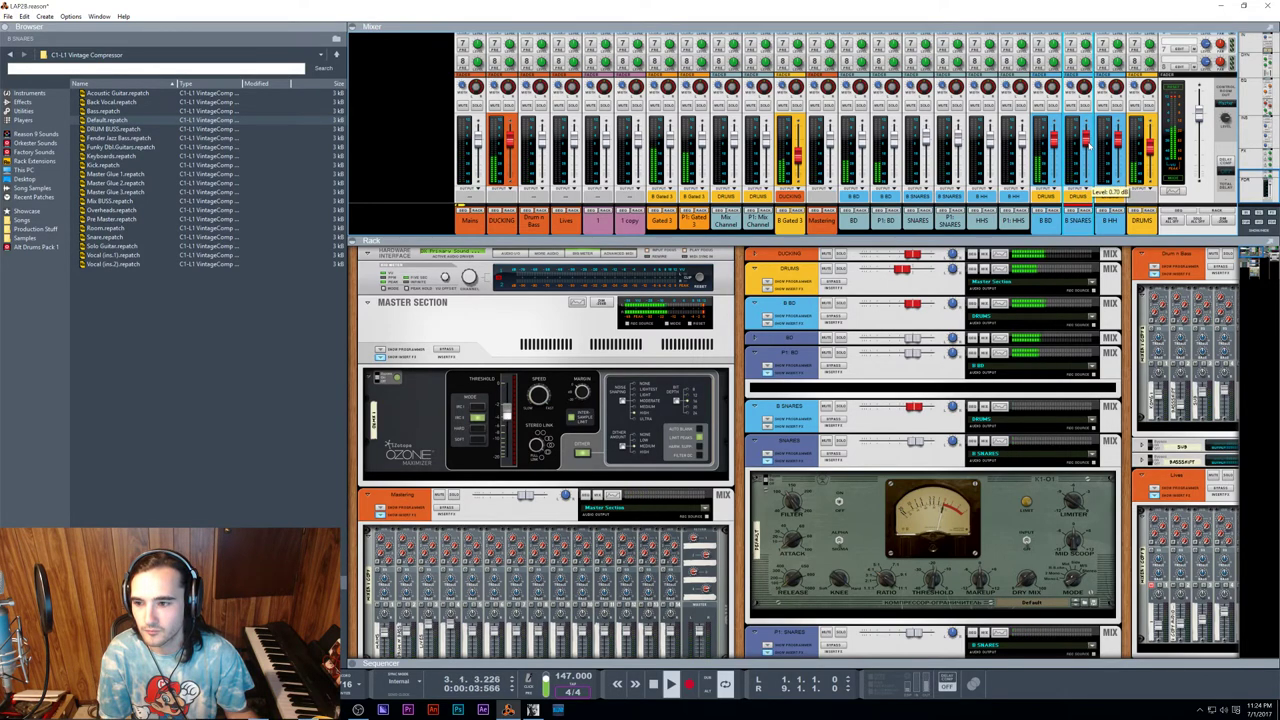
left_click_drag(1088, 145, 1089, 146)
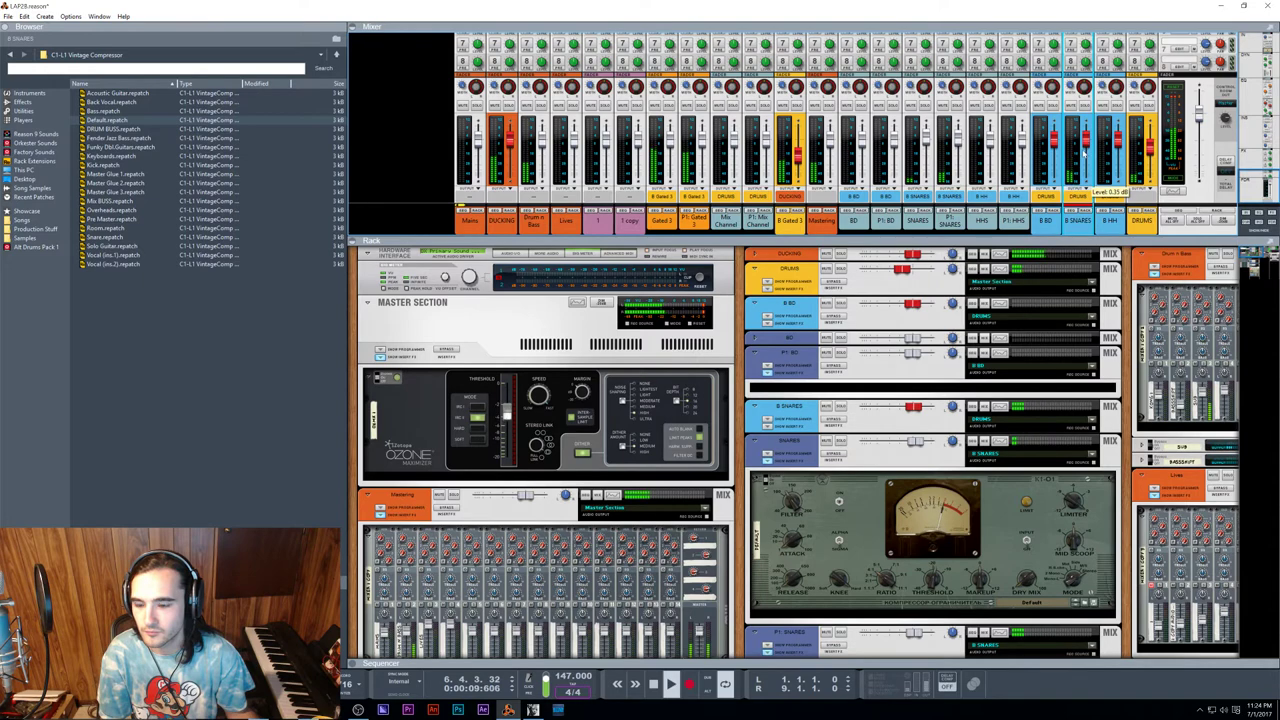
key("space")
Step: Fold the P1: SNARES mix channel in the rack
scroll(942, 425, "down", 3)
scroll(942, 425, "up", 3)
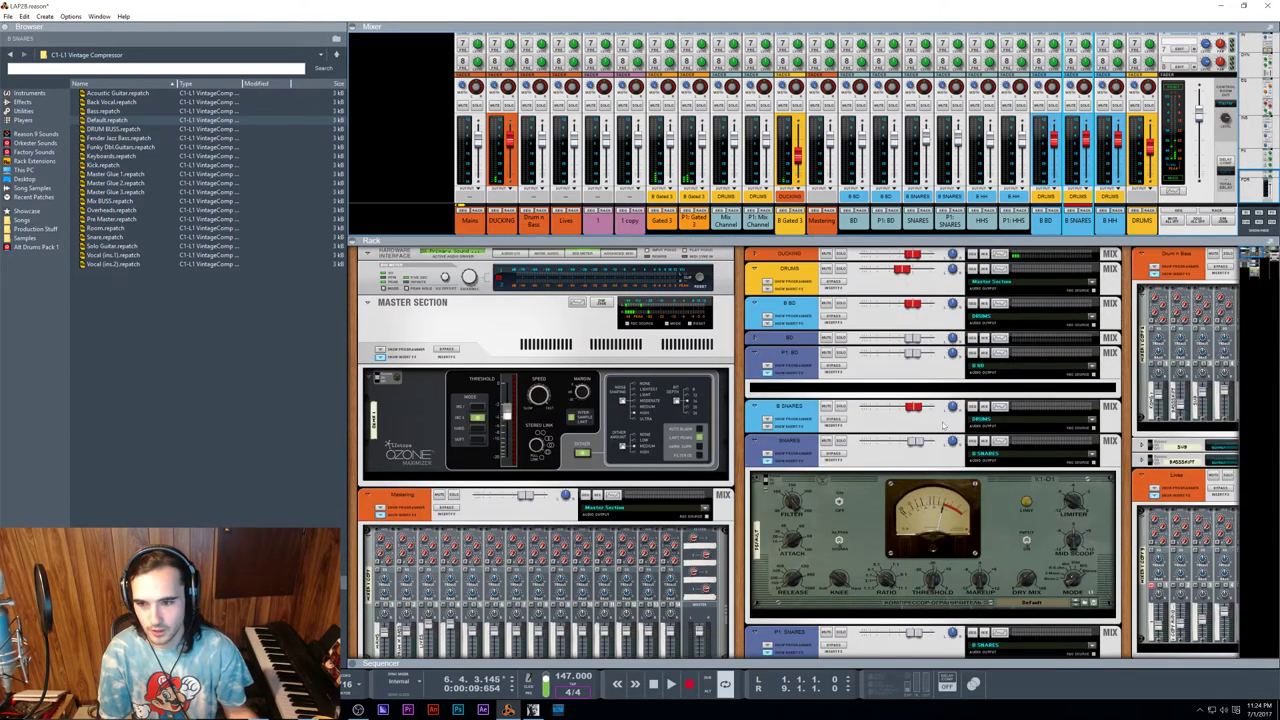
scroll(942, 425, "down", 5)
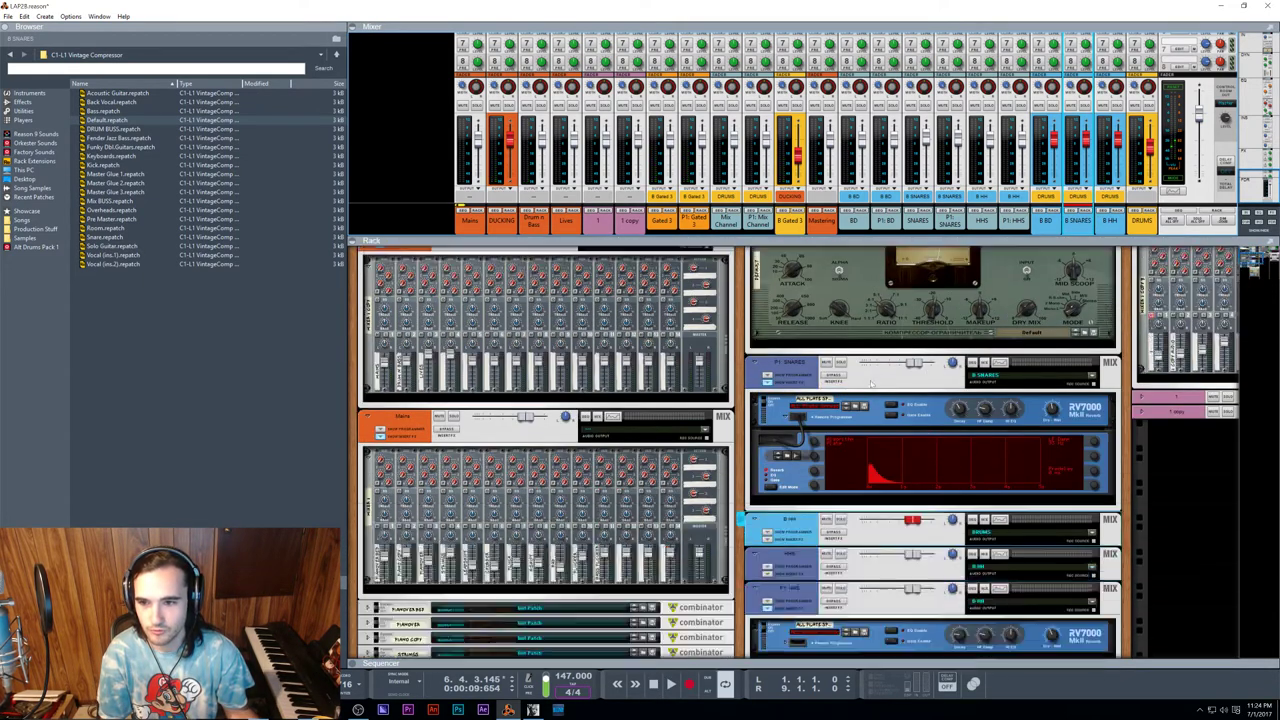
scroll(870, 383, "up", 3)
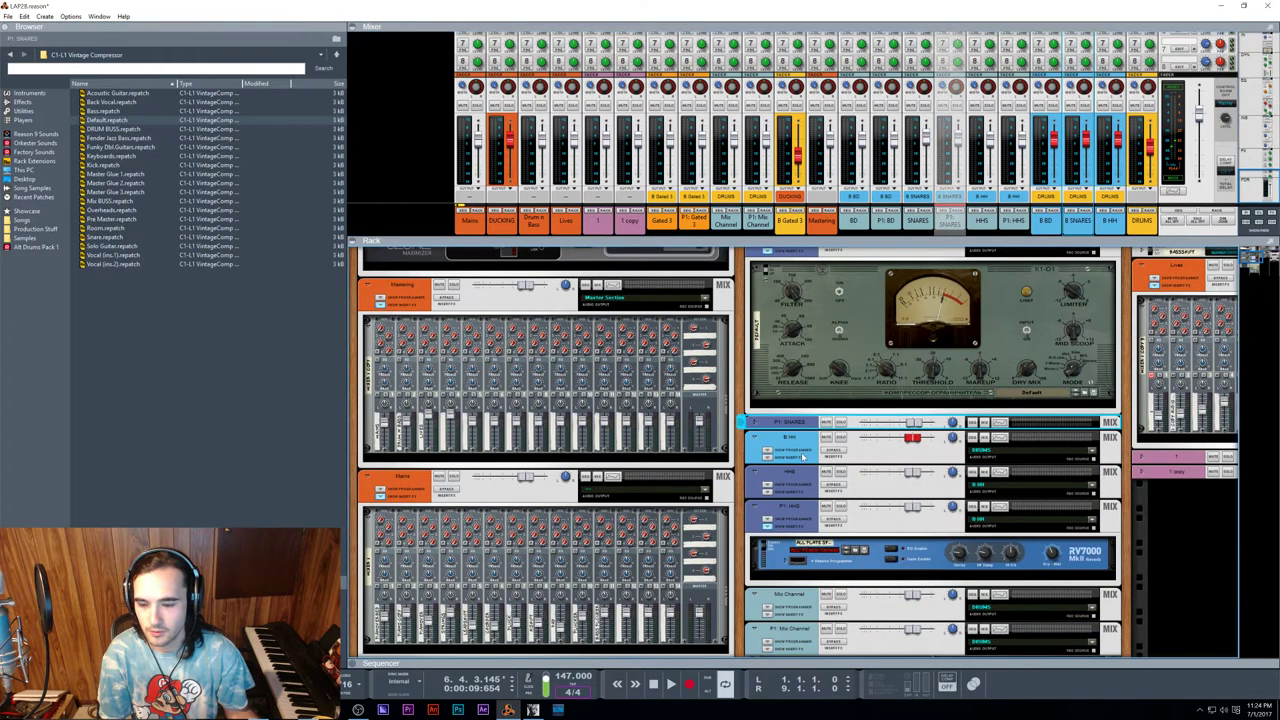
scroll(803, 456, "up", 5)
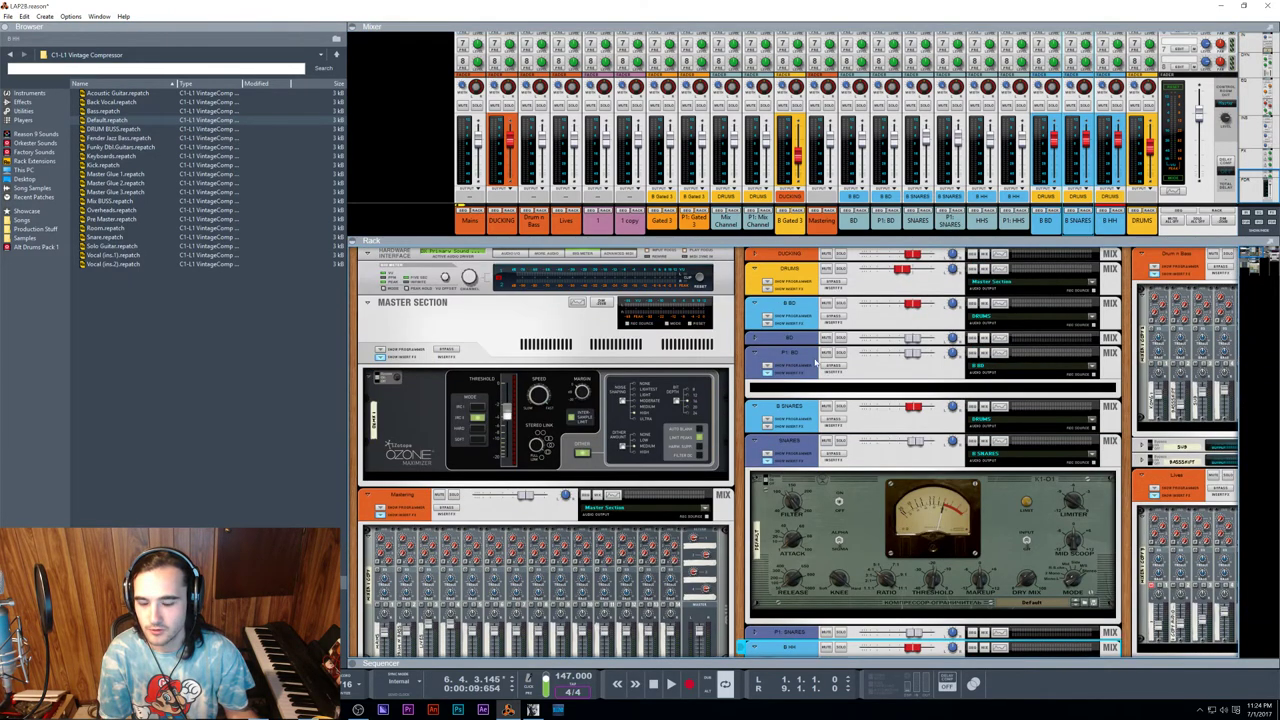
Step: Audition Kong's first bass drum pad and check the decay setting of its sample module
scroll(850, 420, "down", 10)
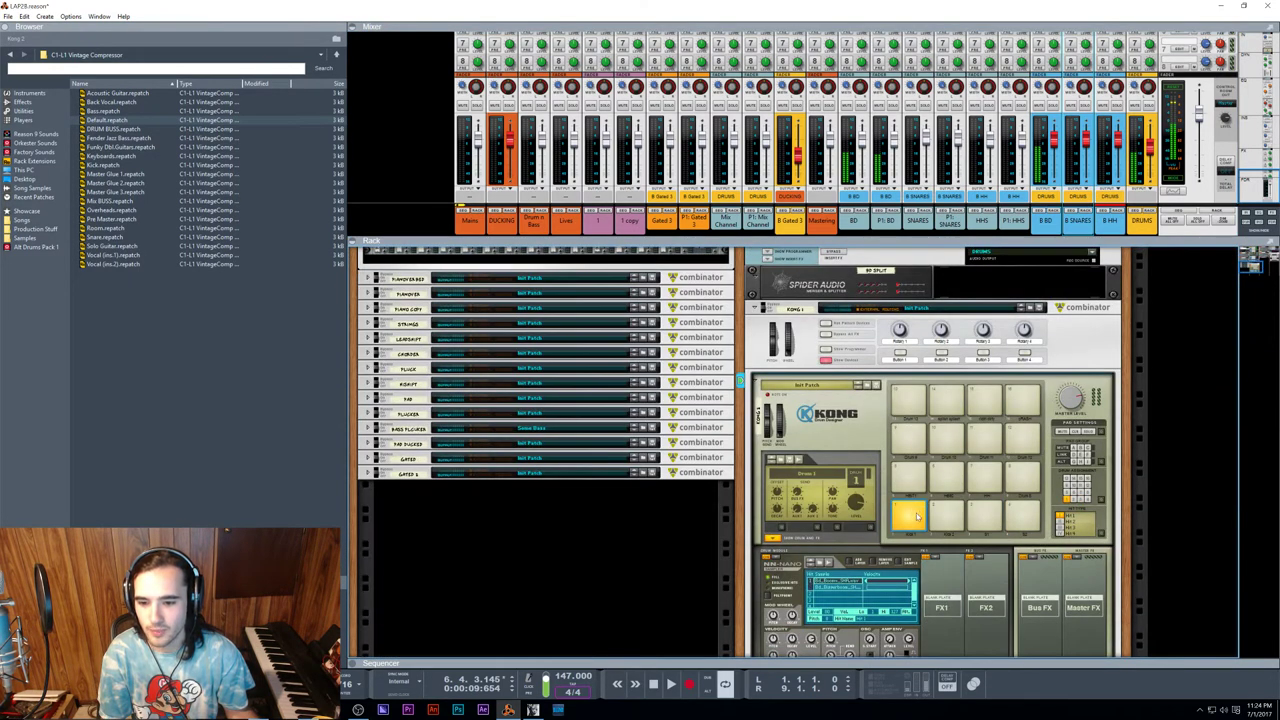
scroll(912, 517, "down", 3)
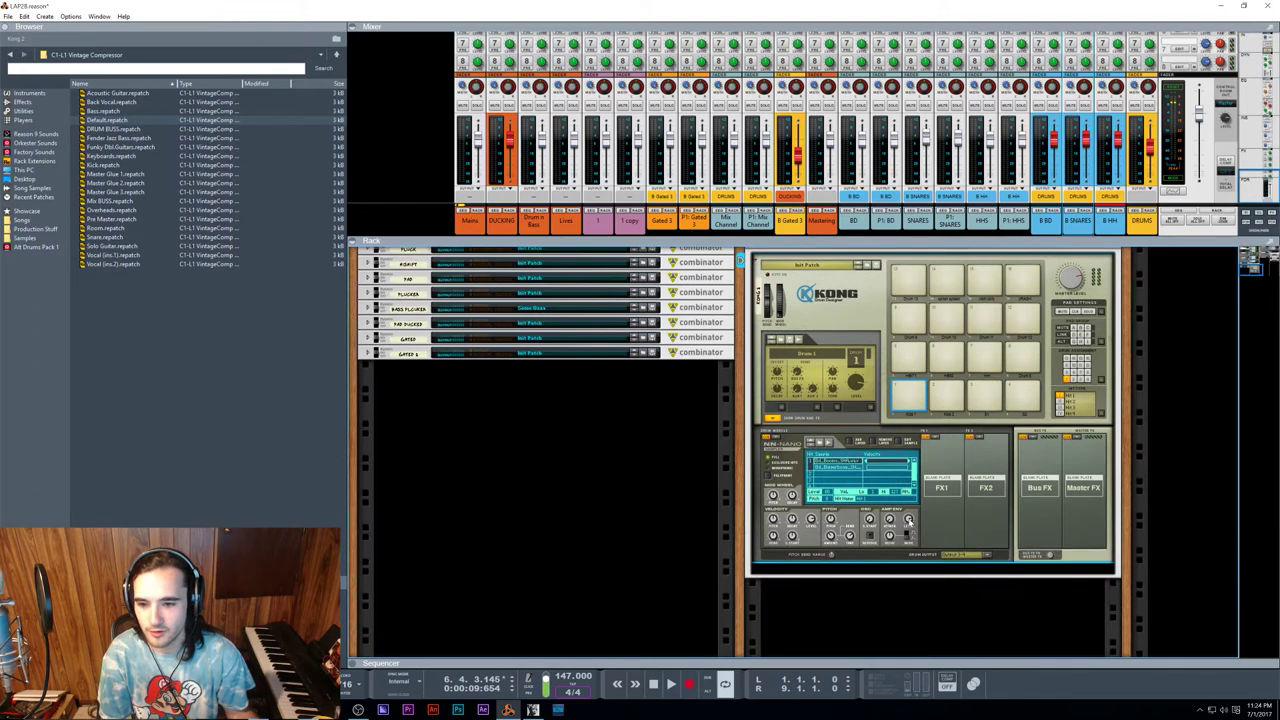
mouse_move(892, 541)
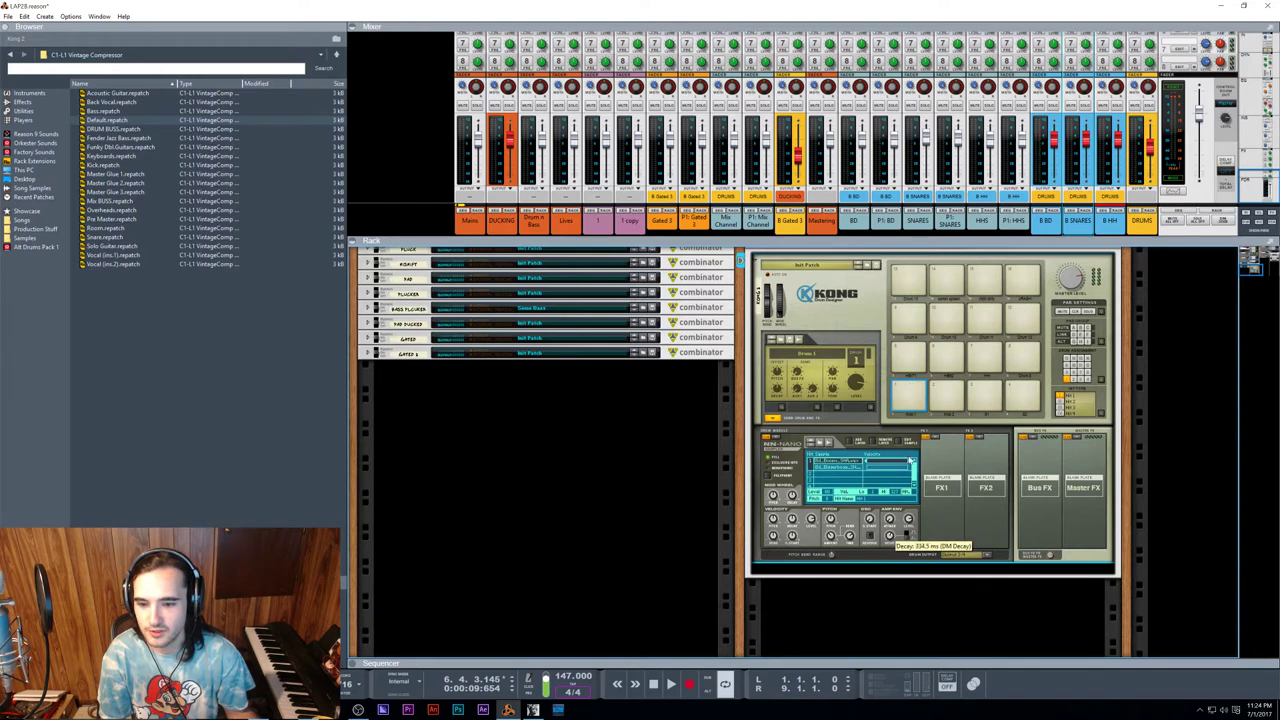
left_click(908, 399)
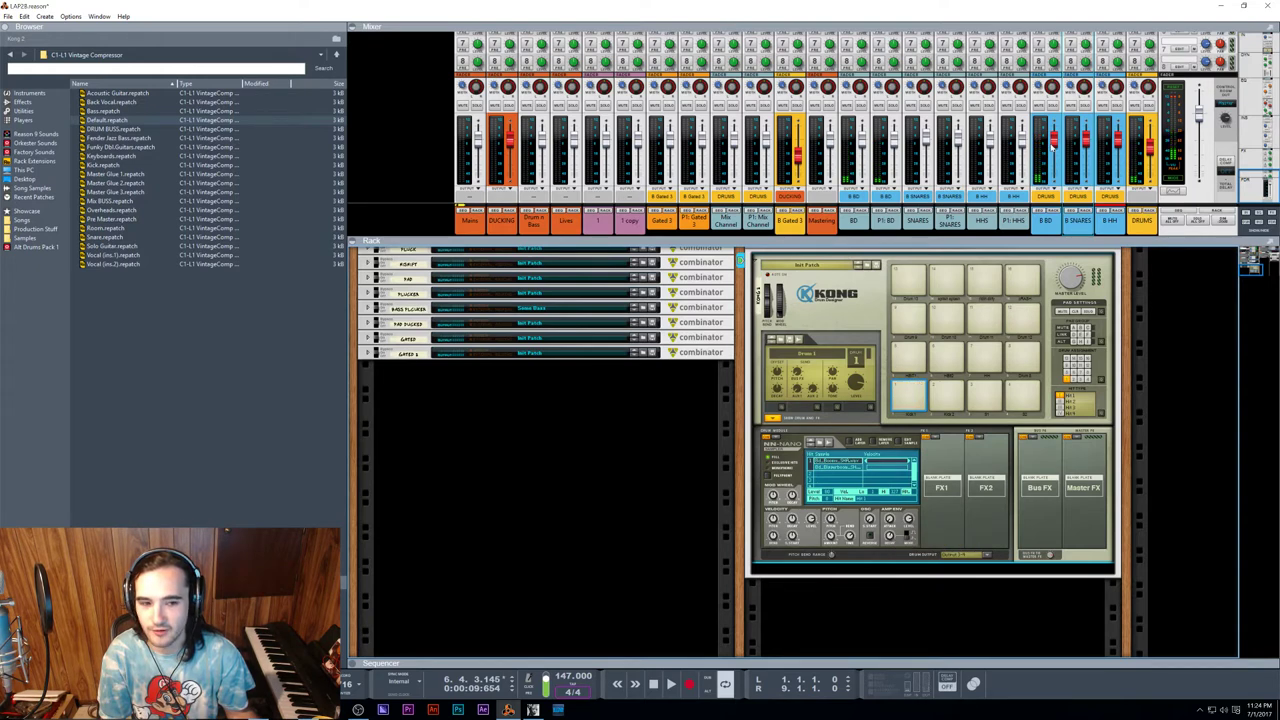
Step: Raise the B BD bus level to about 1 dB while the song plays
left_click(1053, 142)
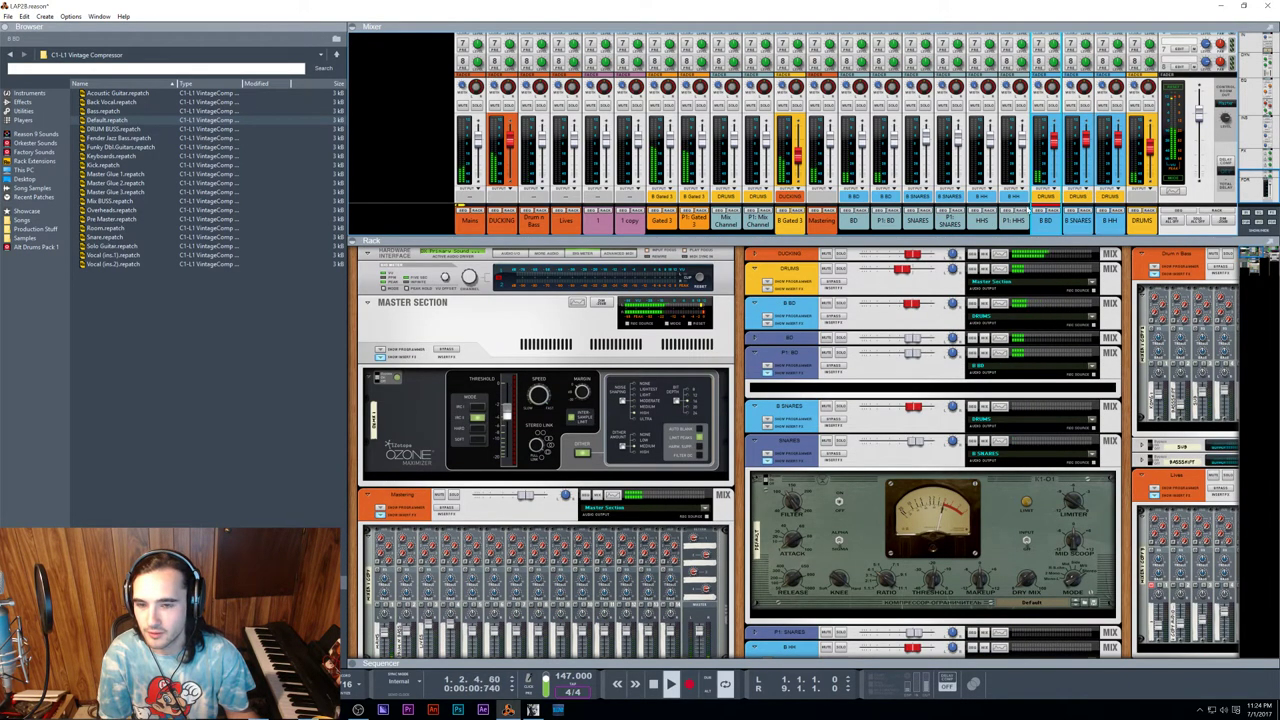
key("space")
mouse_move(1053, 143)
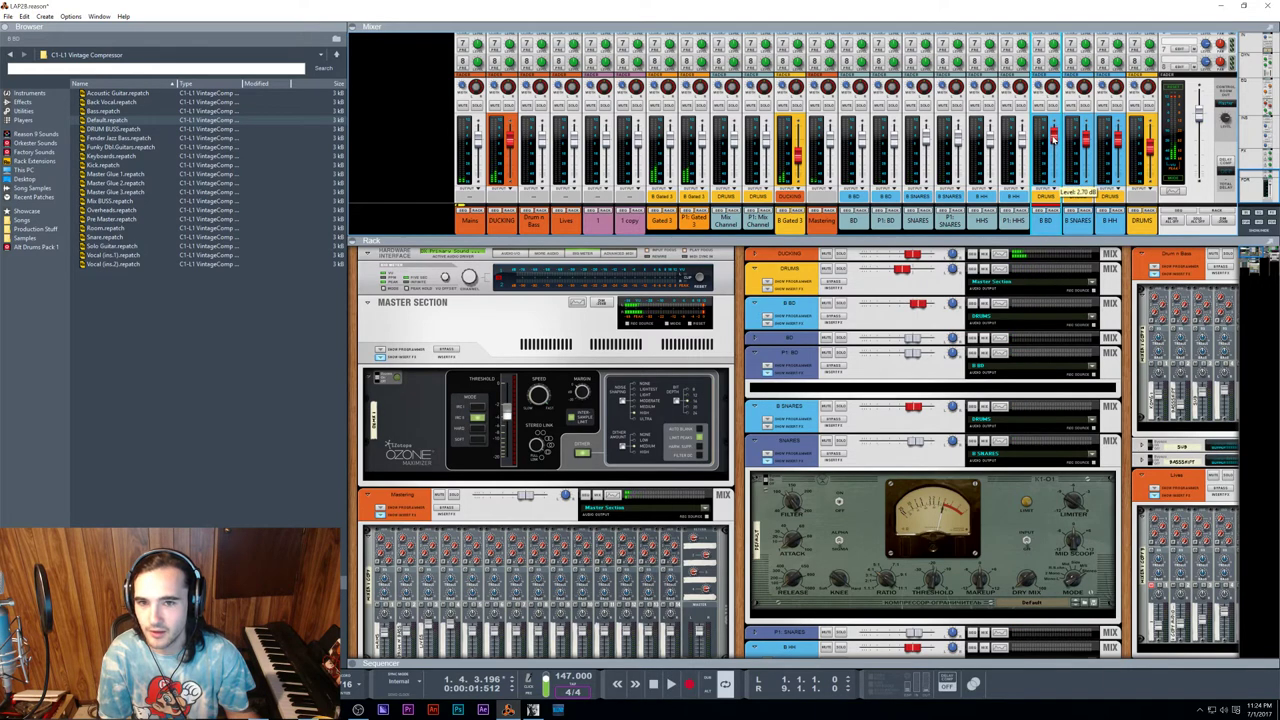
key("space")
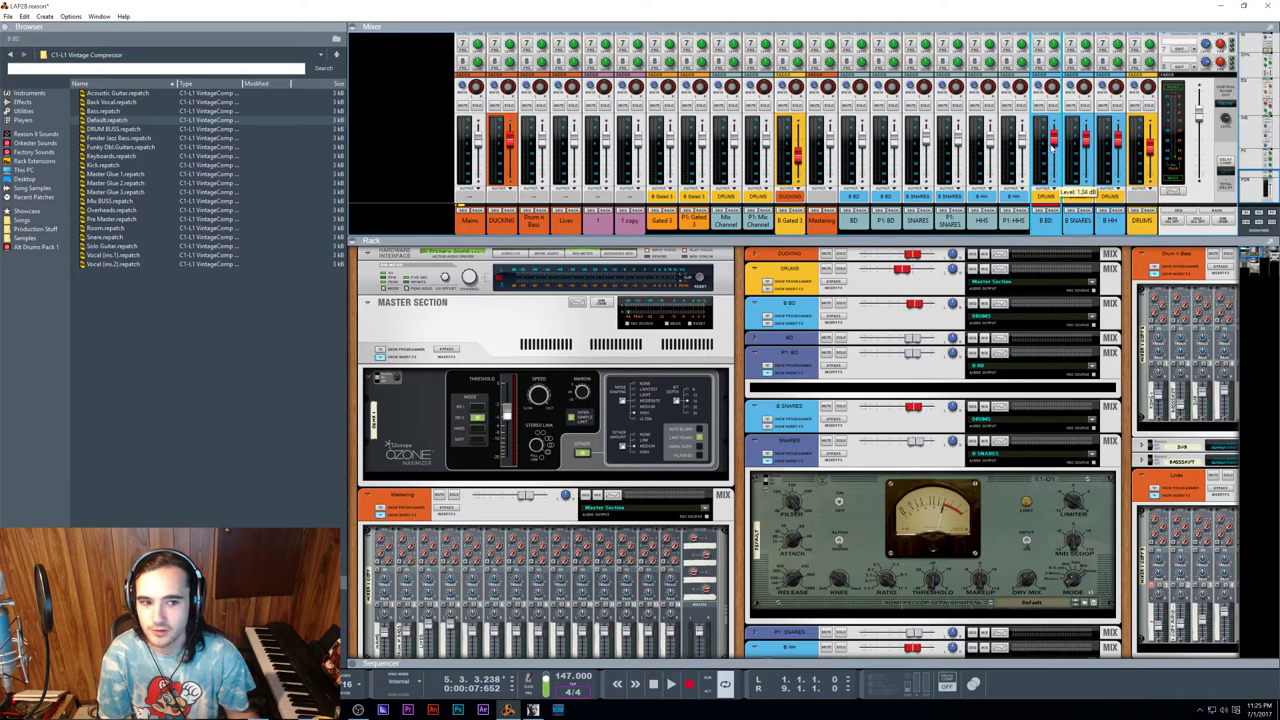
Step: Set the sequencer loop to run from bar 9 to bar 17
key("F7")
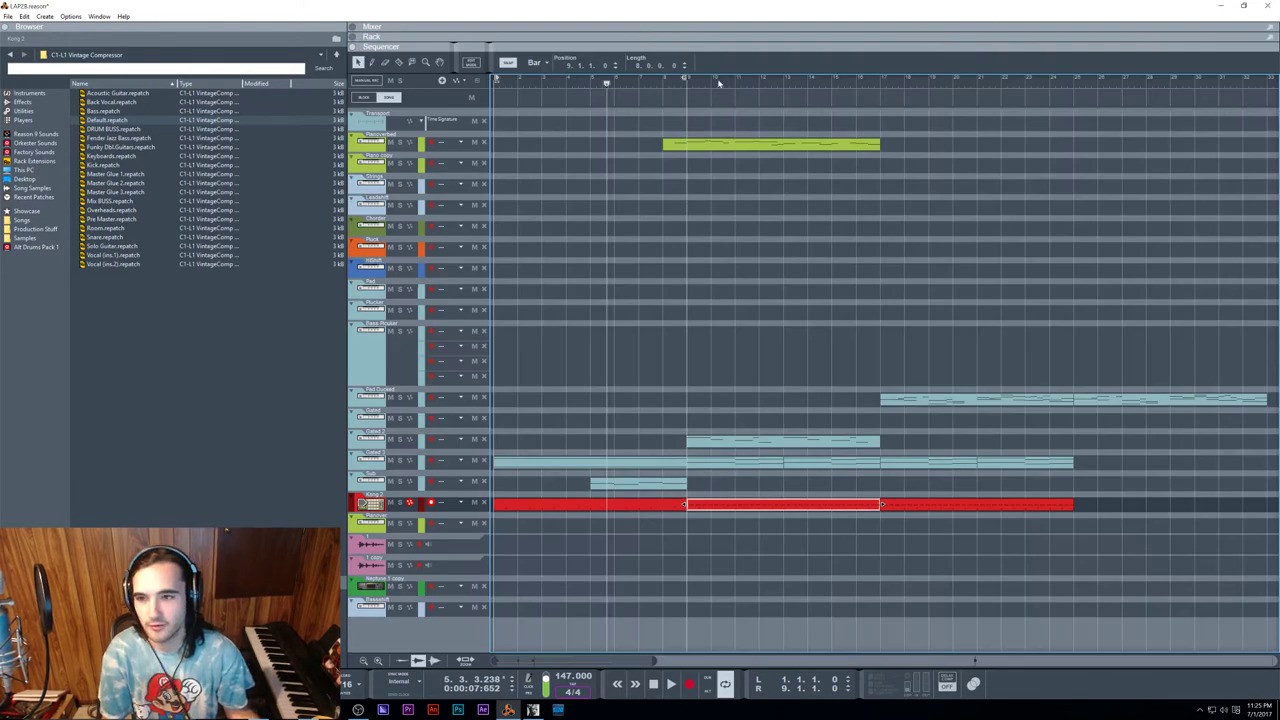
left_click(908, 86, "alt")
left_click(882, 86, "alt")
left_click(684, 87, "ctrl")
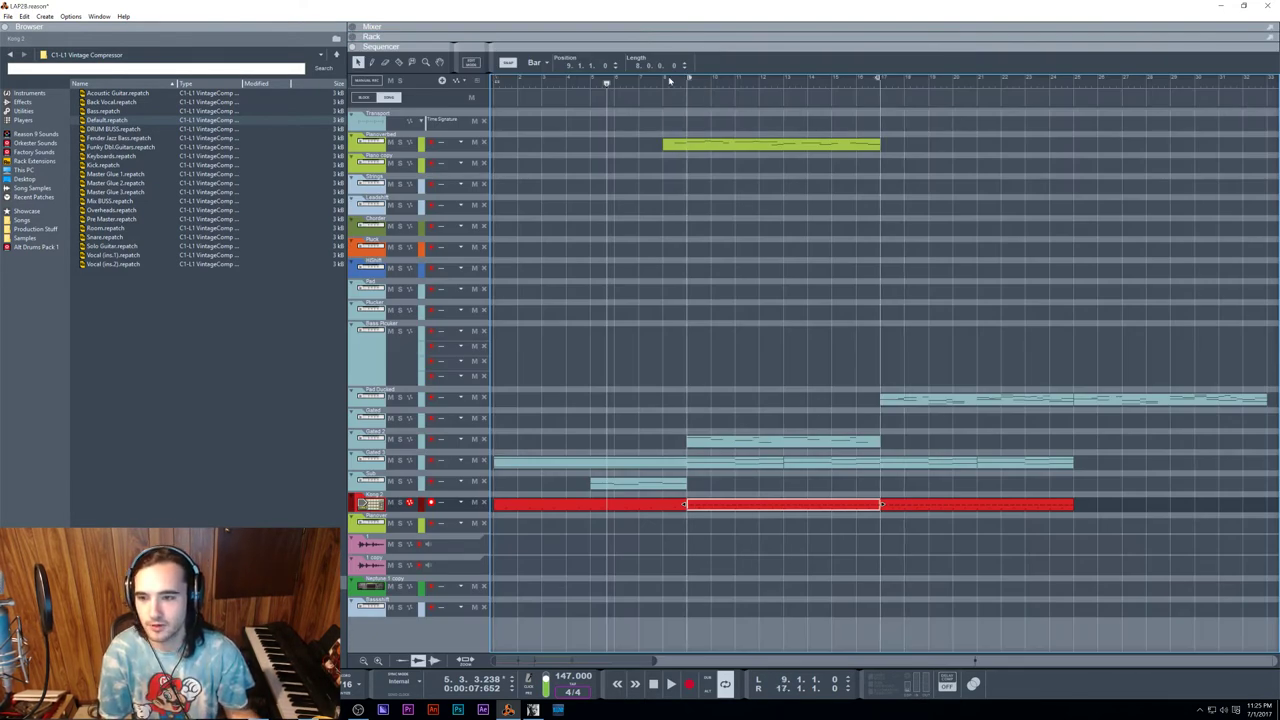
Step: Play the song briefly from the start, and again from bar 9
left_click_drag(648, 85, 486, 92)
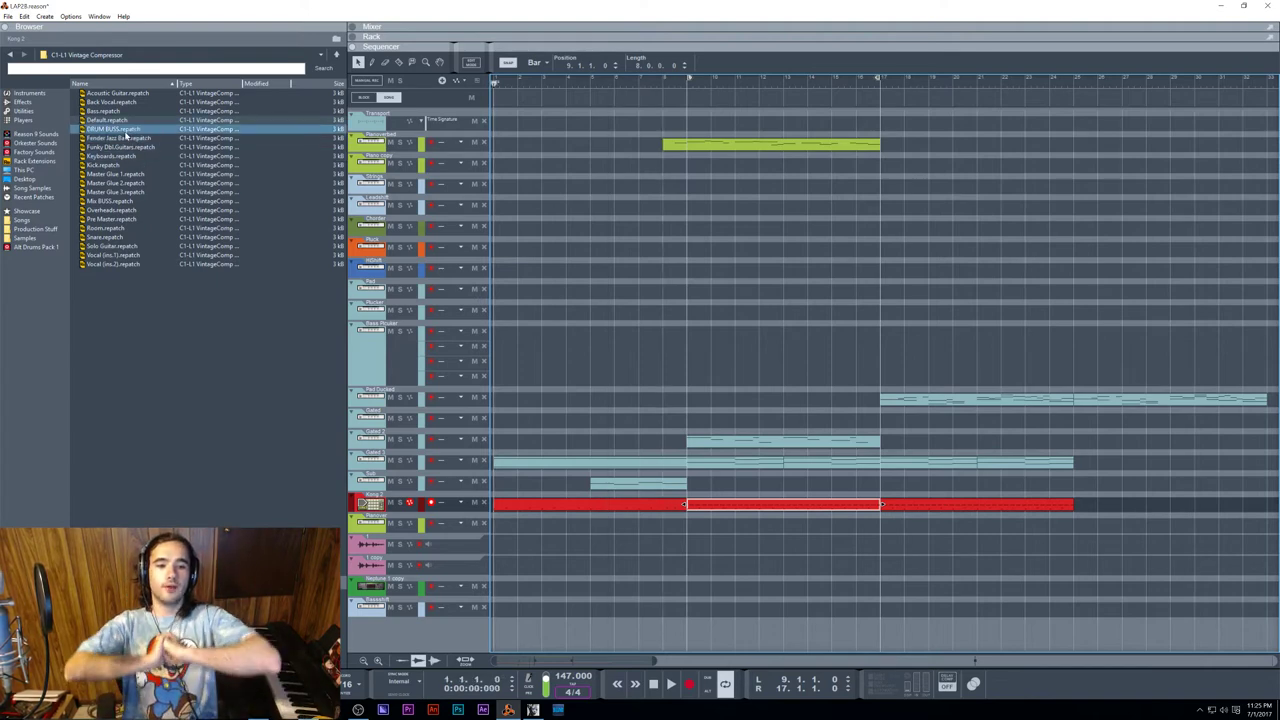
key("space")
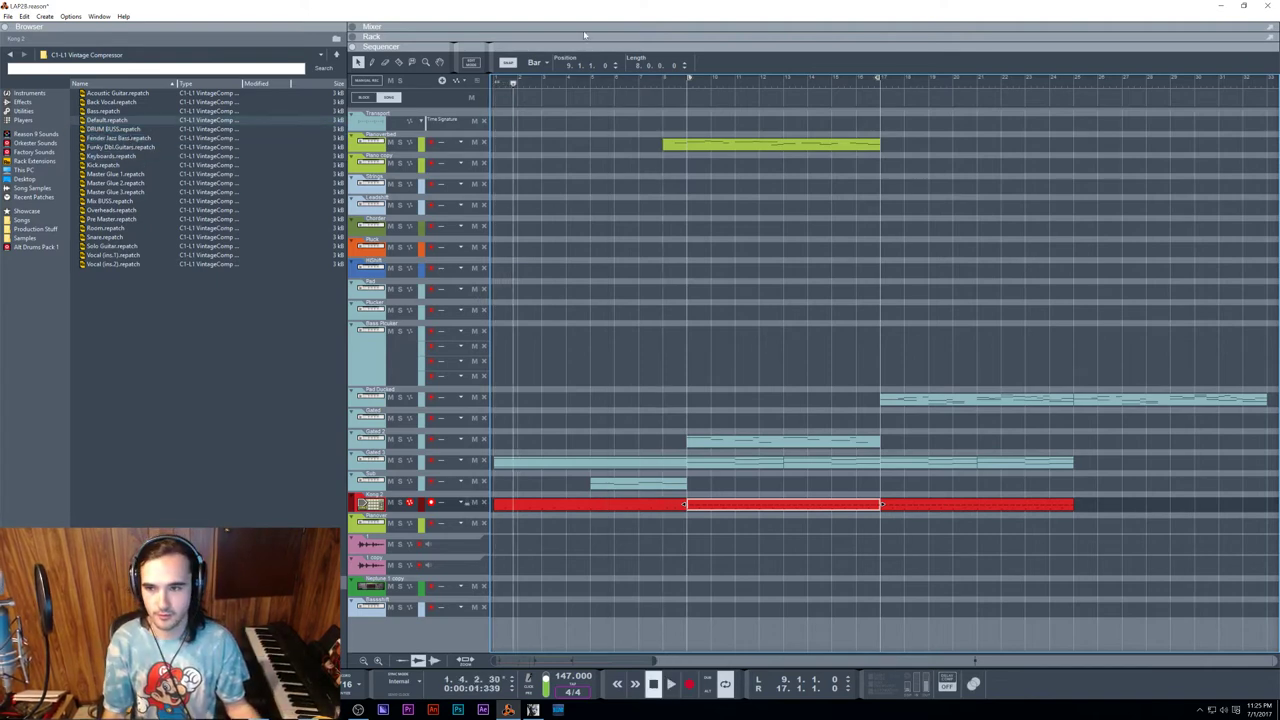
left_click(686, 82)
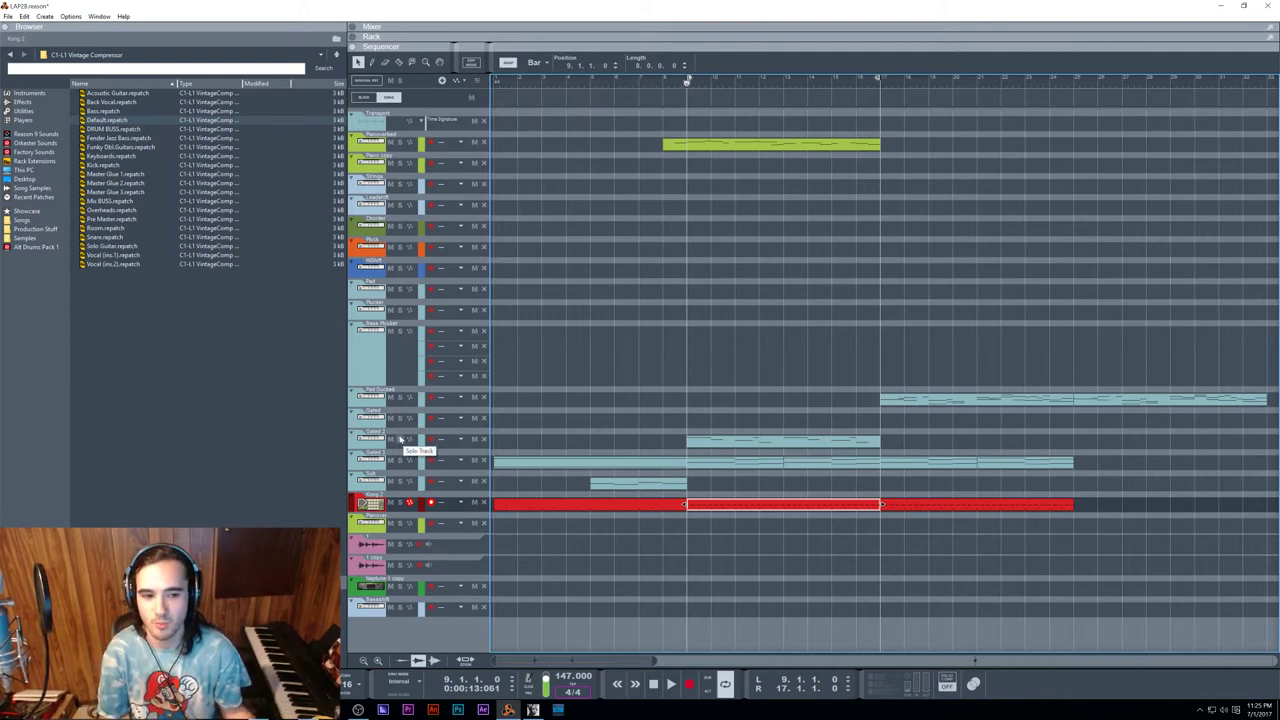
key("space")
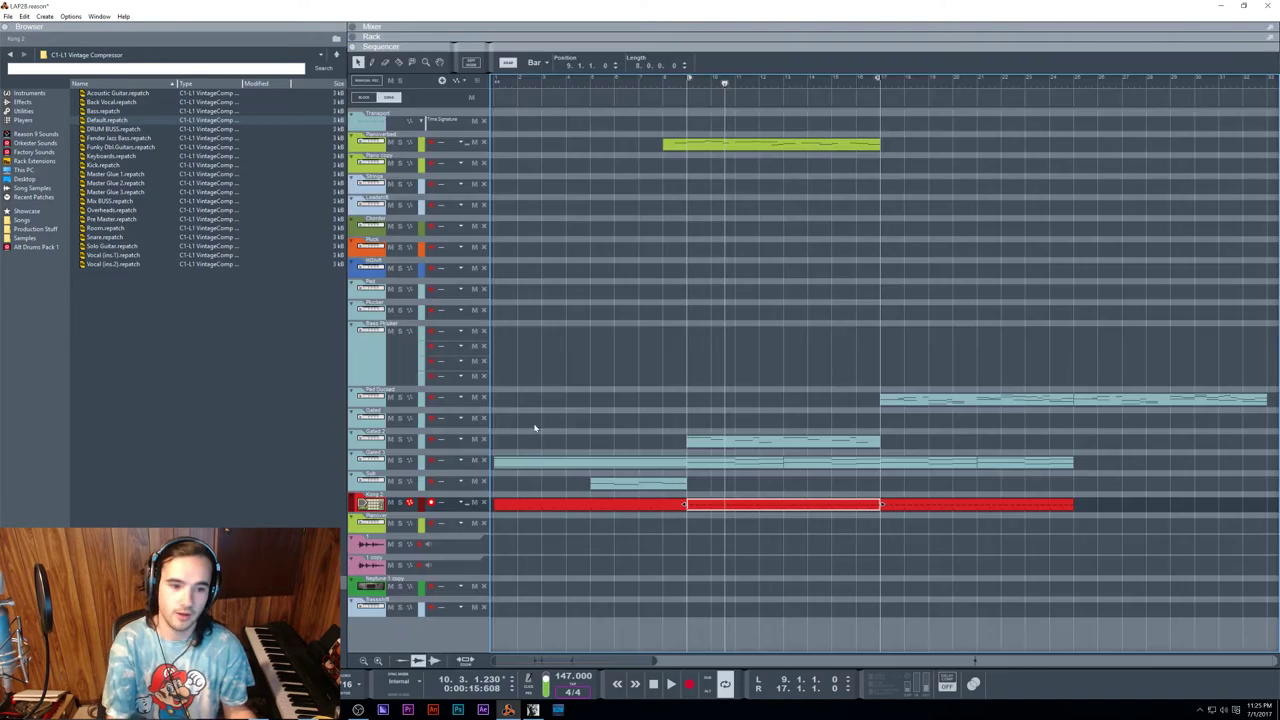
key("F6")
key("F5")
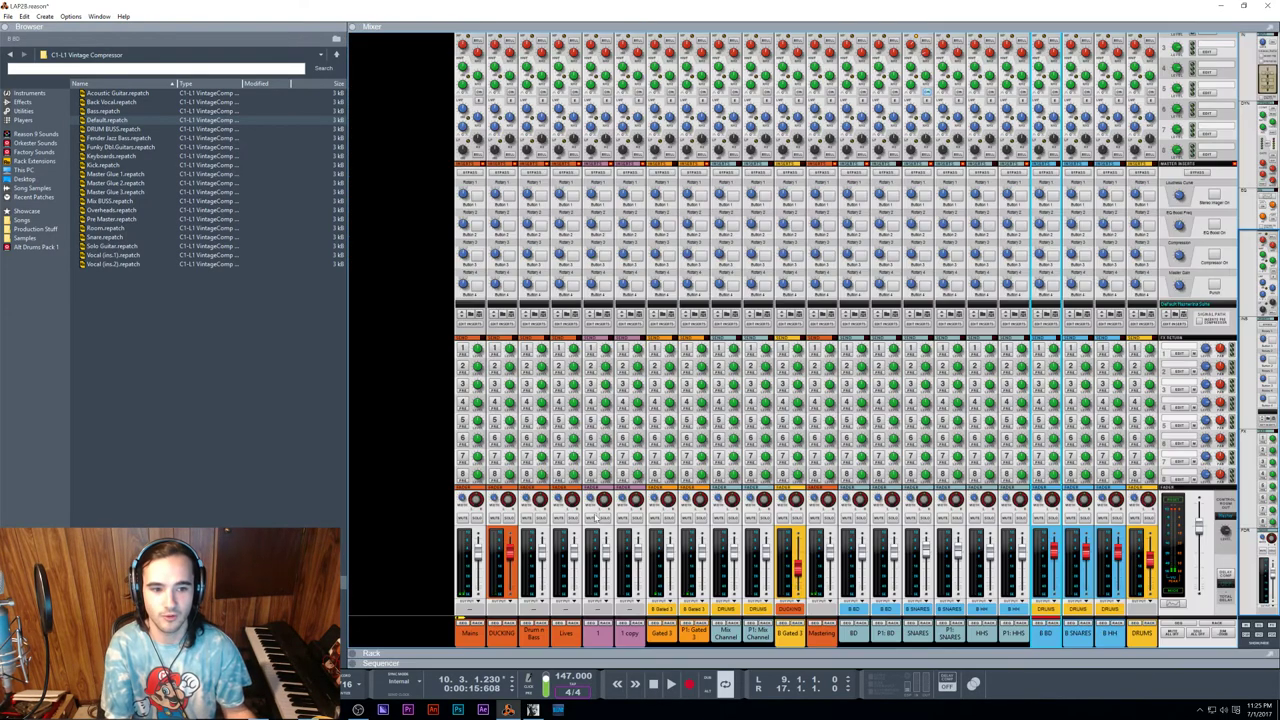
key("F7")
key("F6")
key("F5")
key("F7")
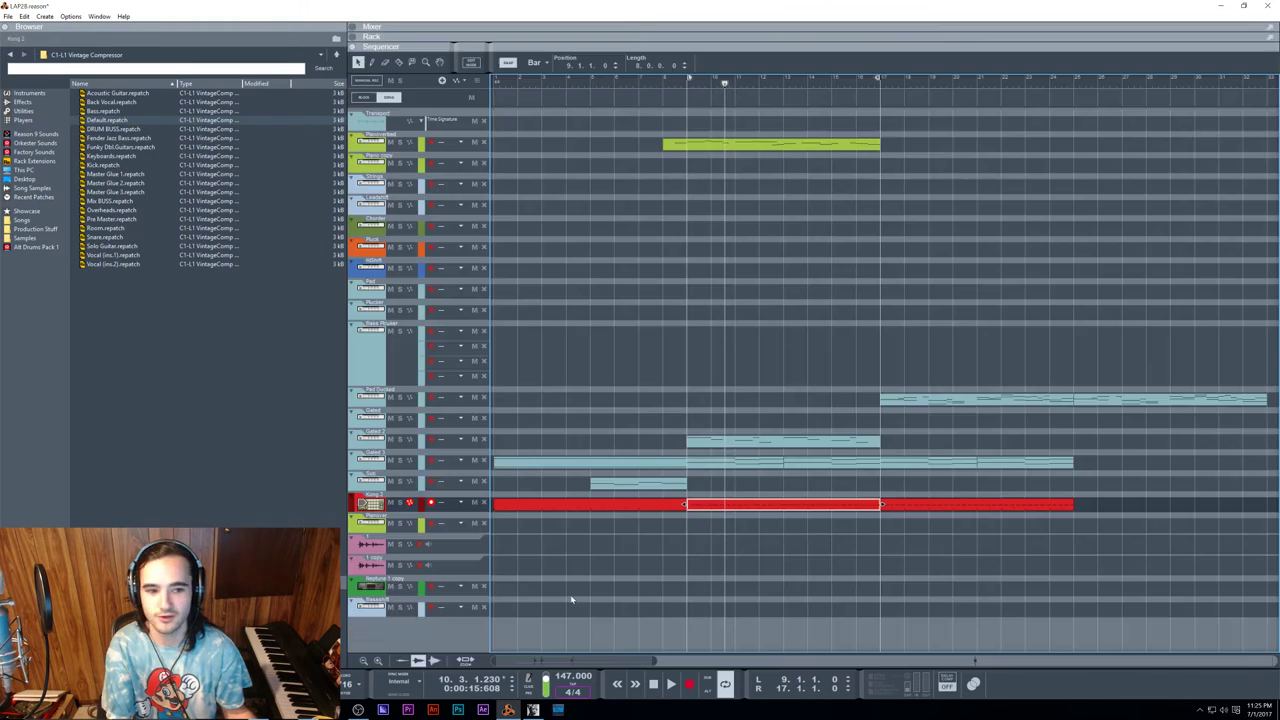
Step: Move the Gated 2 combinator into the rack column of the B Gated 3 bus, below the Gated 3 combinator
key("F6")
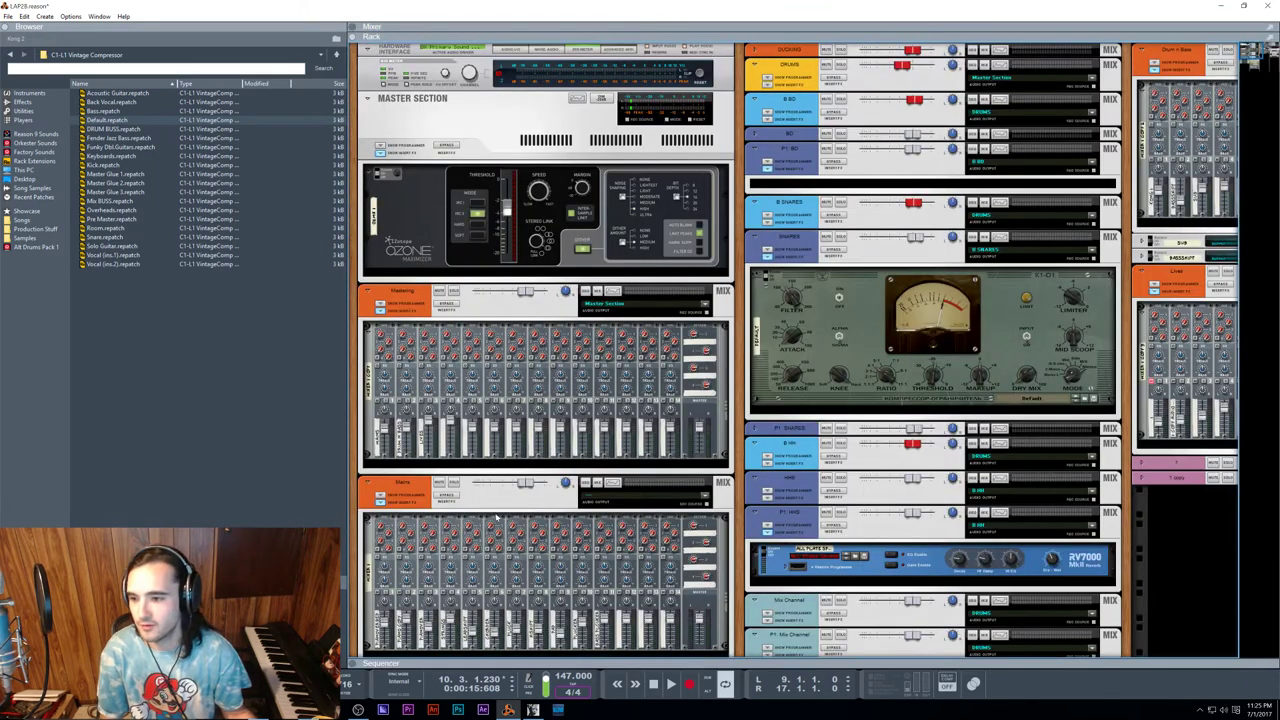
scroll(510, 525, "down", 5)
left_click_drag(420, 452, 1150, 362)
scroll(1148, 355, "up", 2)
left_click_drag(881, 348, 1199, 544)
scroll(1198, 543, "up", 3)
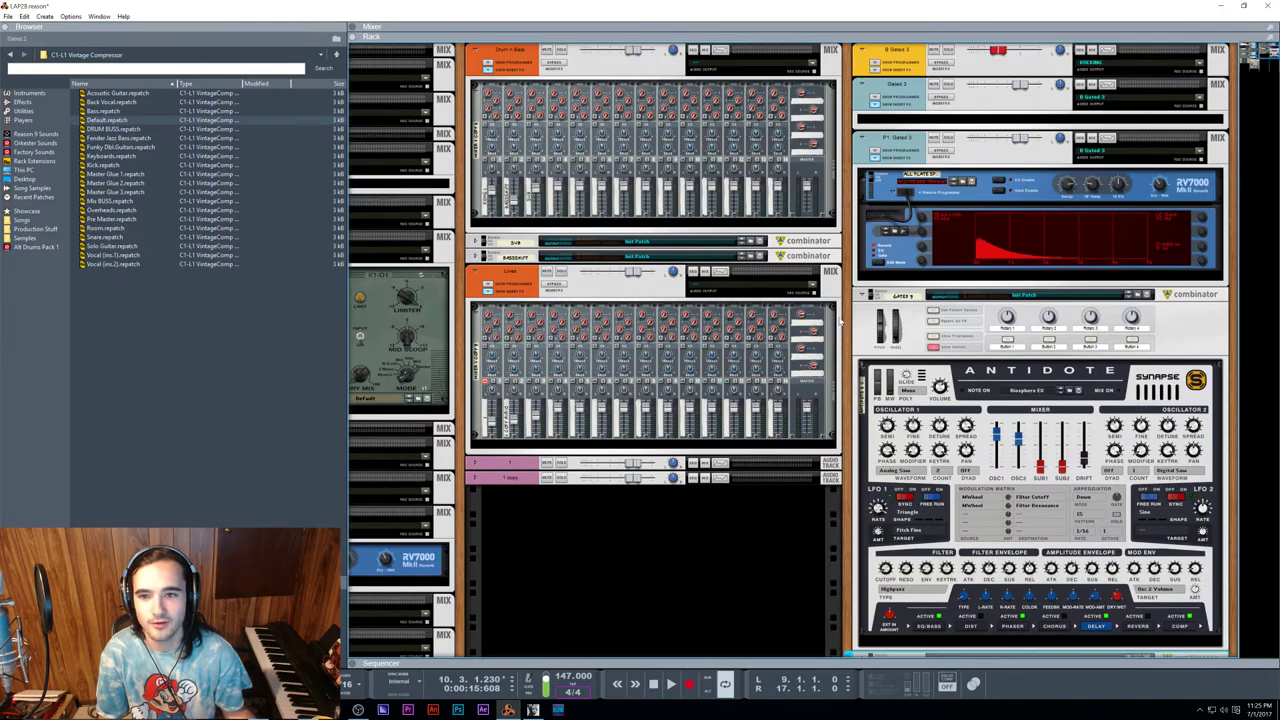
Step: Fold the Gated 3 combinator and its P1: Gated 3, Gated 3 and B Gated 3 channels in the rack
left_click(862, 295)
left_click(865, 147)
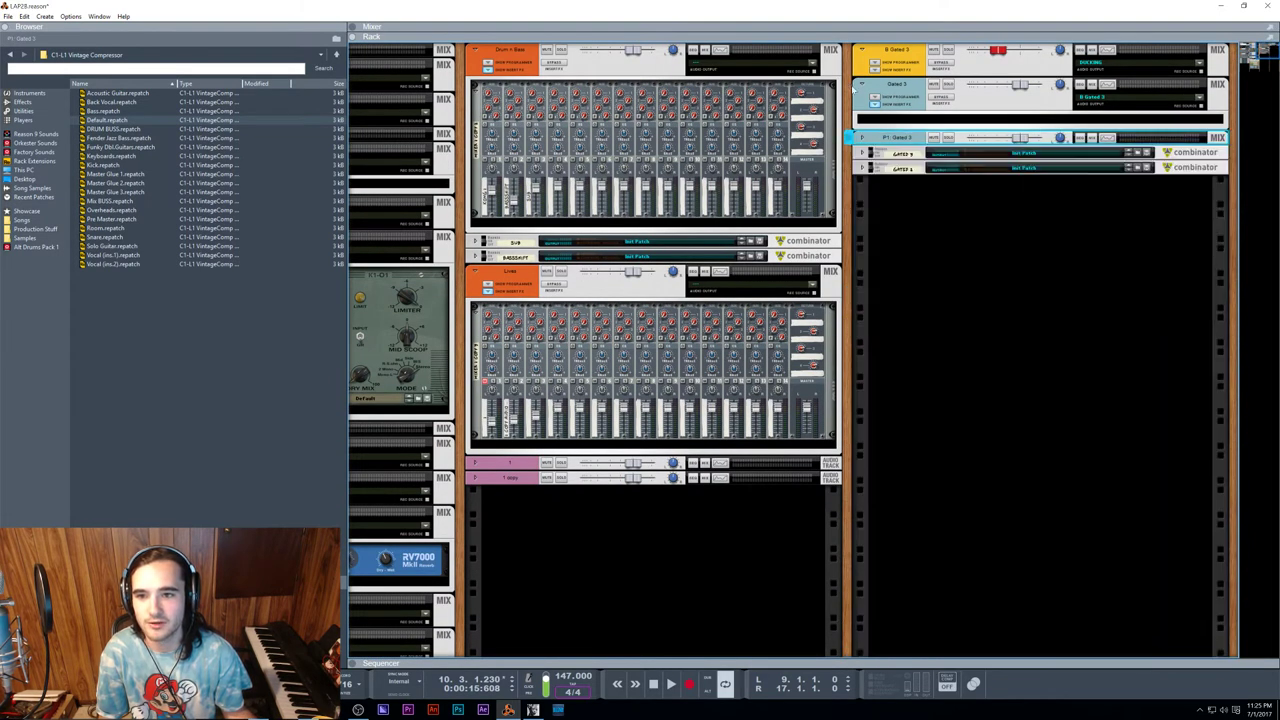
left_click(862, 82)
left_click(860, 47)
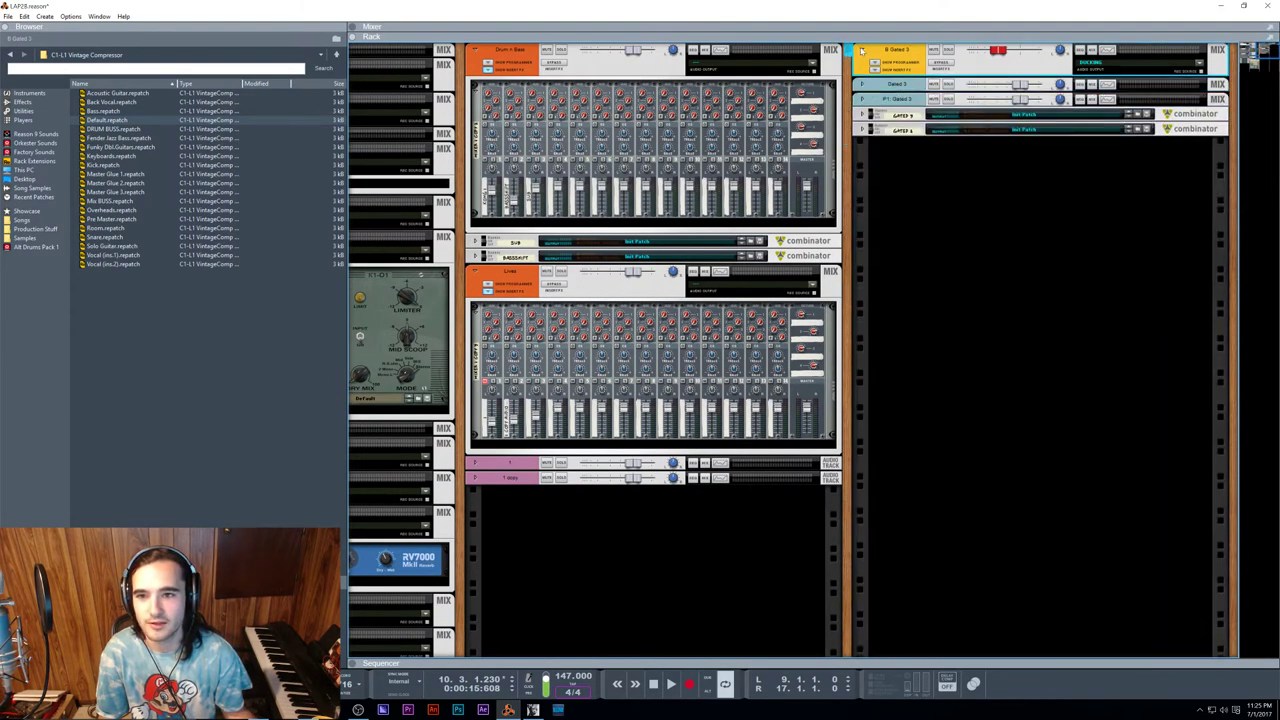
left_click(861, 49)
Step: Duplicate the B Gated 3 bus, its two mix channels and the Gated 3 combinator between the Gated 3 and Gated 2 combinators
left_click(918, 97, "shift")
left_click(922, 79, "shift")
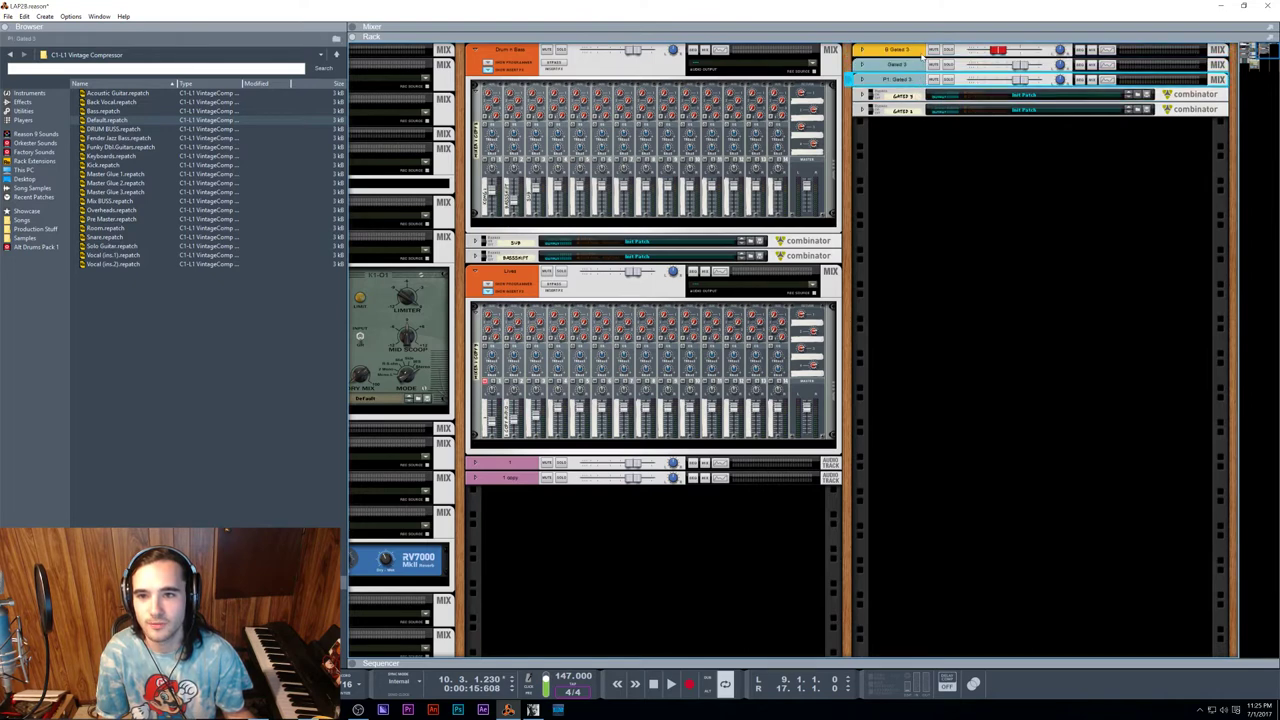
left_click(915, 52, "shift")
mouse_move(916, 85)
left_mouse_down()
mouse_move(930, 121)
mouse_move(921, 108)
left_mouse_up()
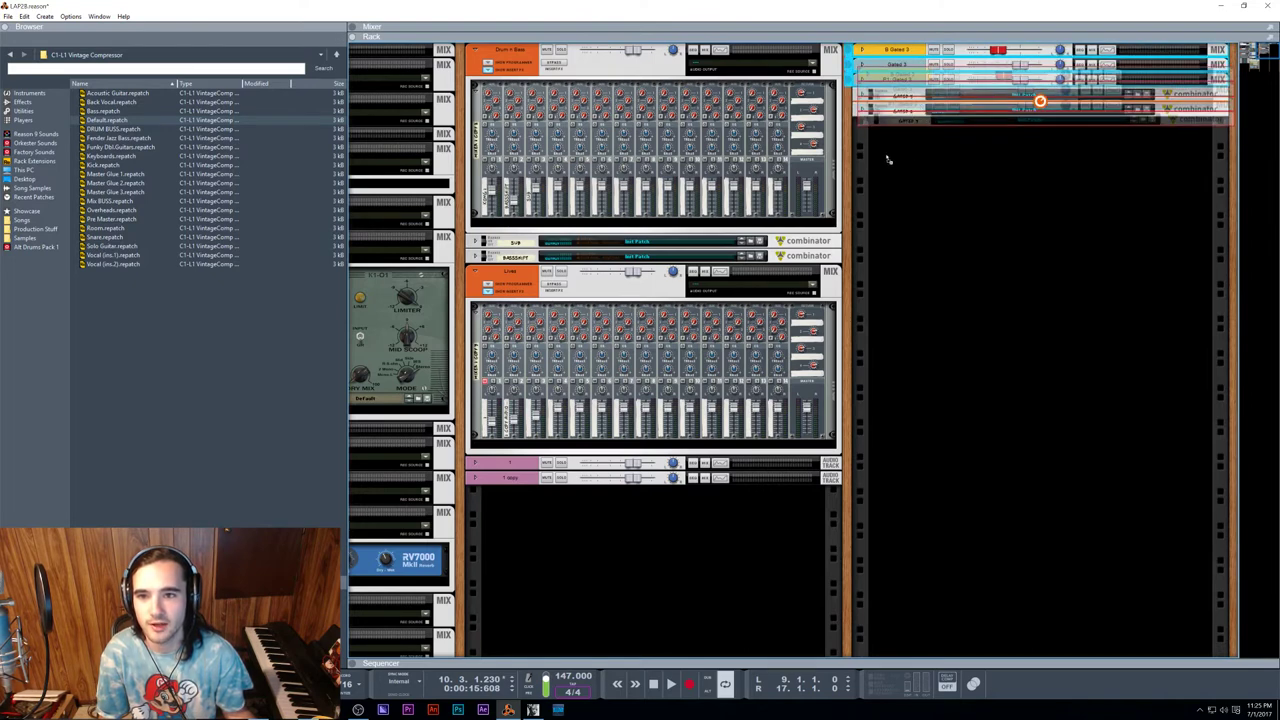
left_click_drag(887, 158, 887, 160)
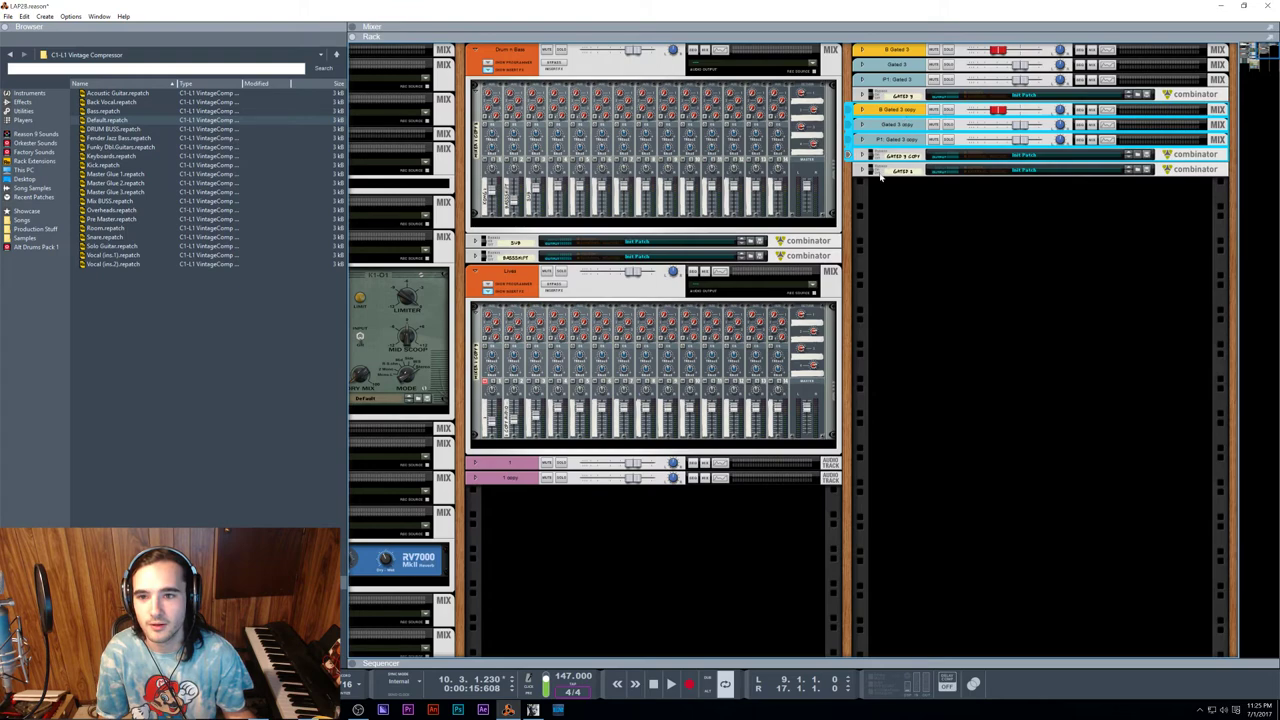
Step: Delete only the duplicated Gated 3 combinator, keeping its copied mix channels
left_click(905, 156)
key("Delete")
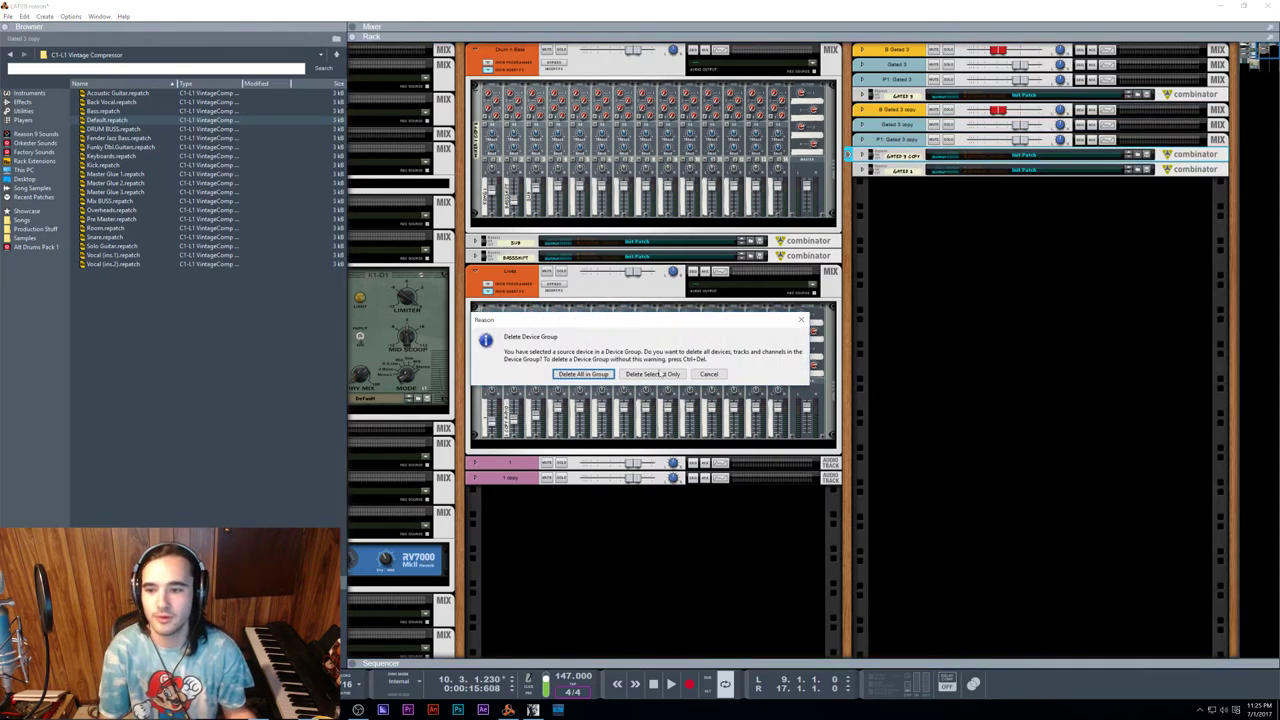
left_click(652, 374)
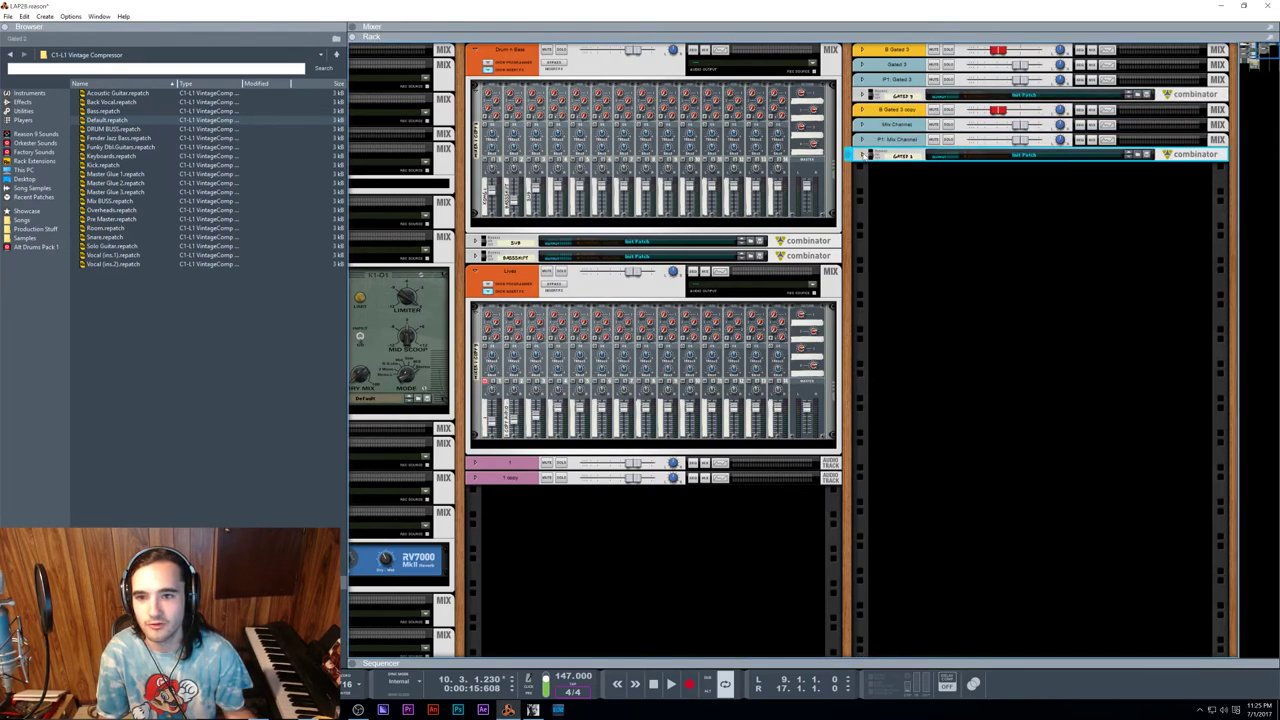
Step: Unfold the Gated 2 combinator and delete its equalizer, line mixer, Clean Reverb and cabinet devices, leaving only the Antidote synth
left_click(862, 155)
scroll(950, 305, "down", 1)
scroll(950, 305, "up", 1)
scroll(950, 305, "down", 1)
left_click(929, 403)
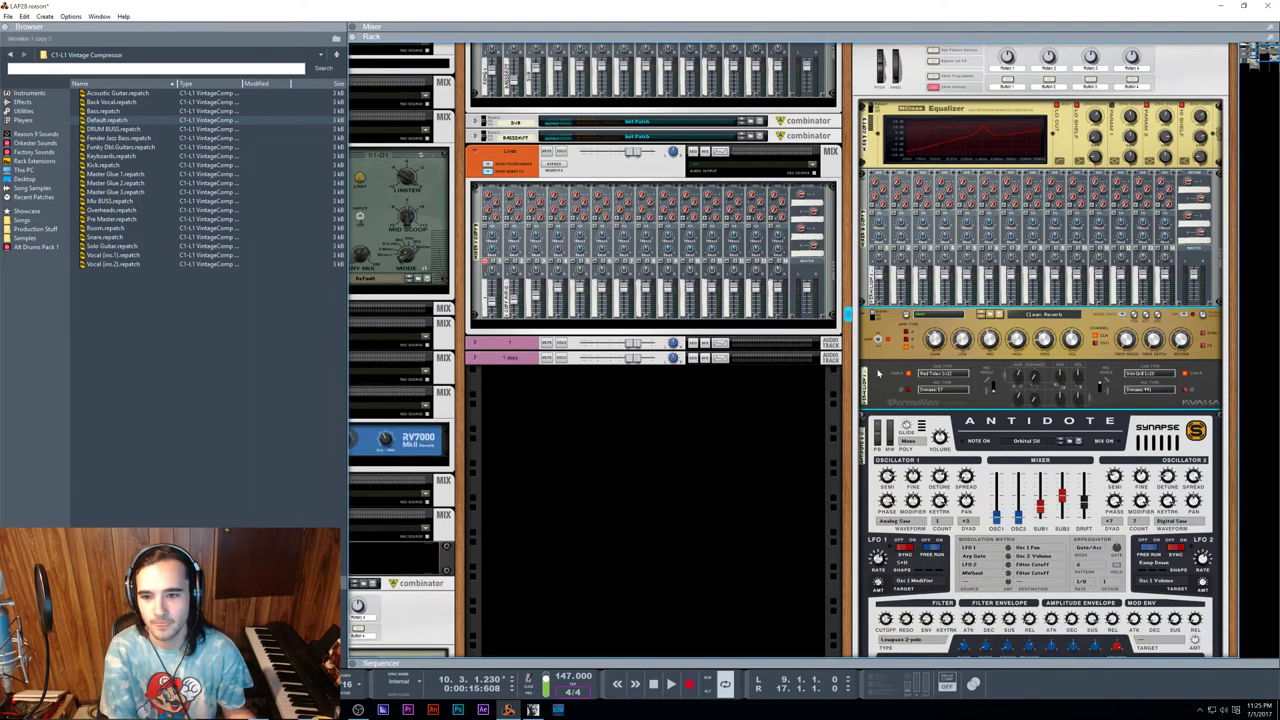
key("Delete")
left_click(625, 376)
key("Delete")
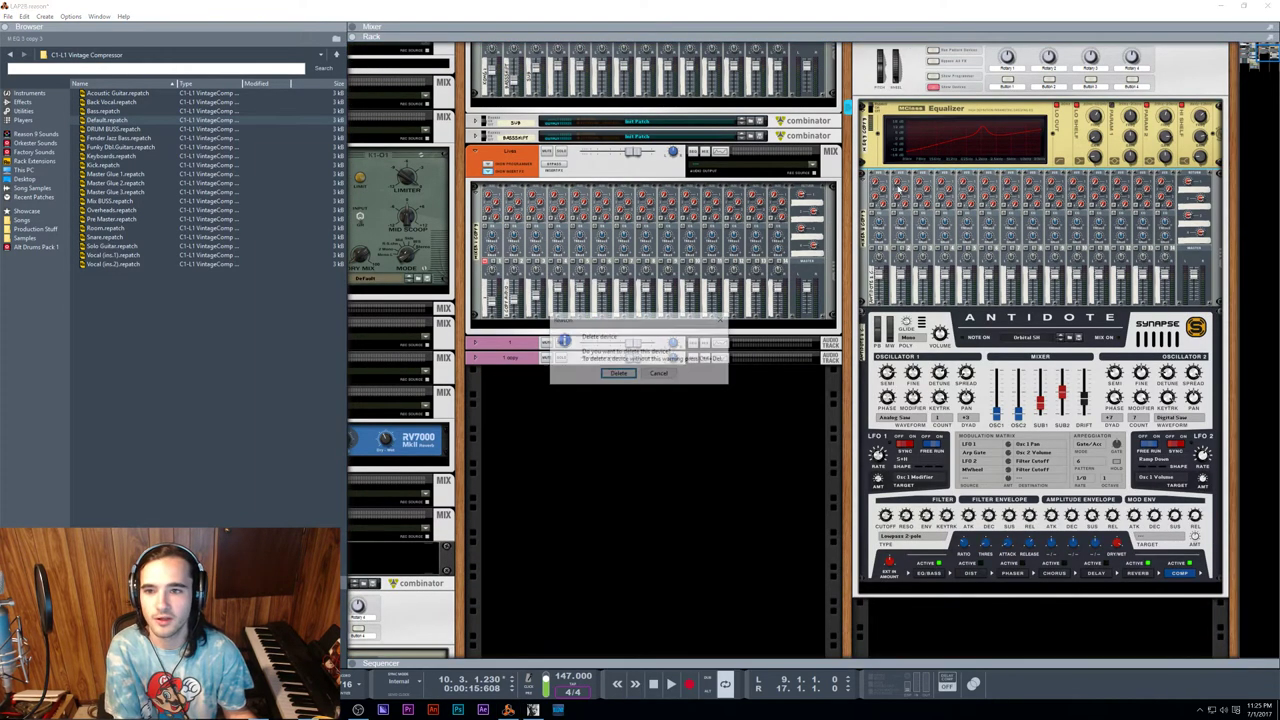
left_click(620, 374)
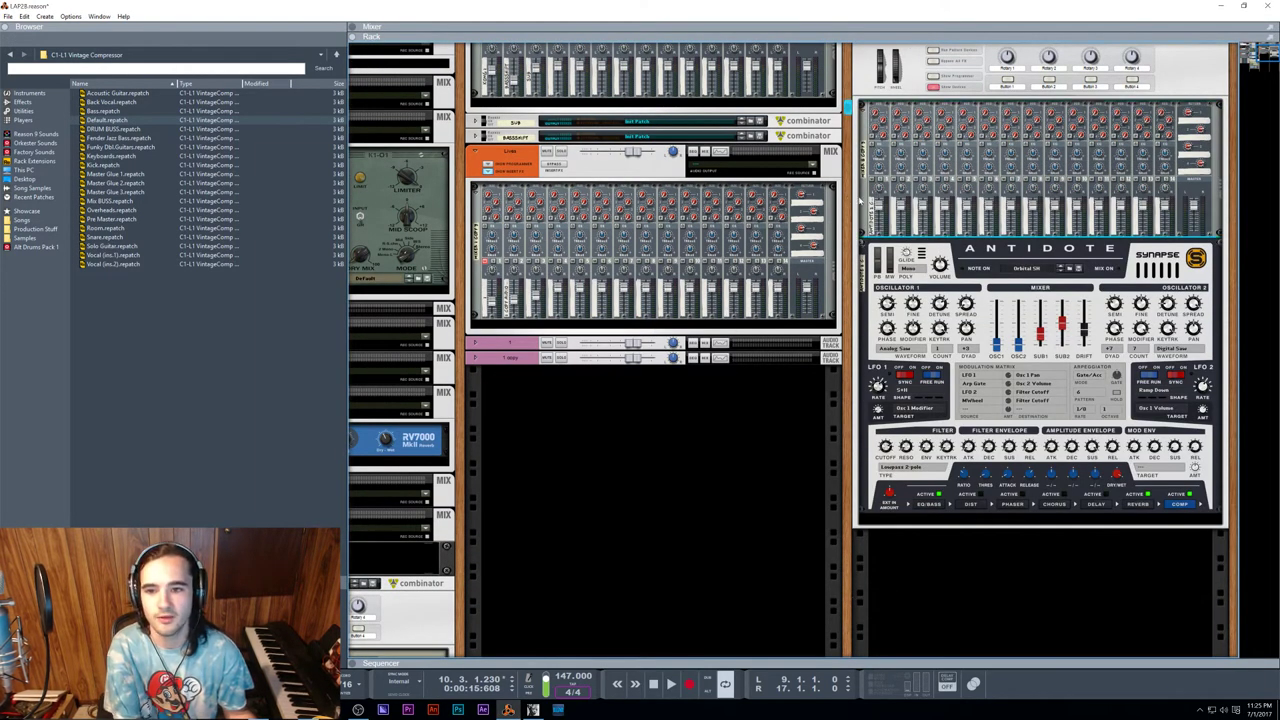
key("Delete")
left_click(624, 374)
Step: On the rack's rear, cable Antidote's output into the Gated 2 combinator and the combinator's output into the copied Mix Channel
key("Tab")
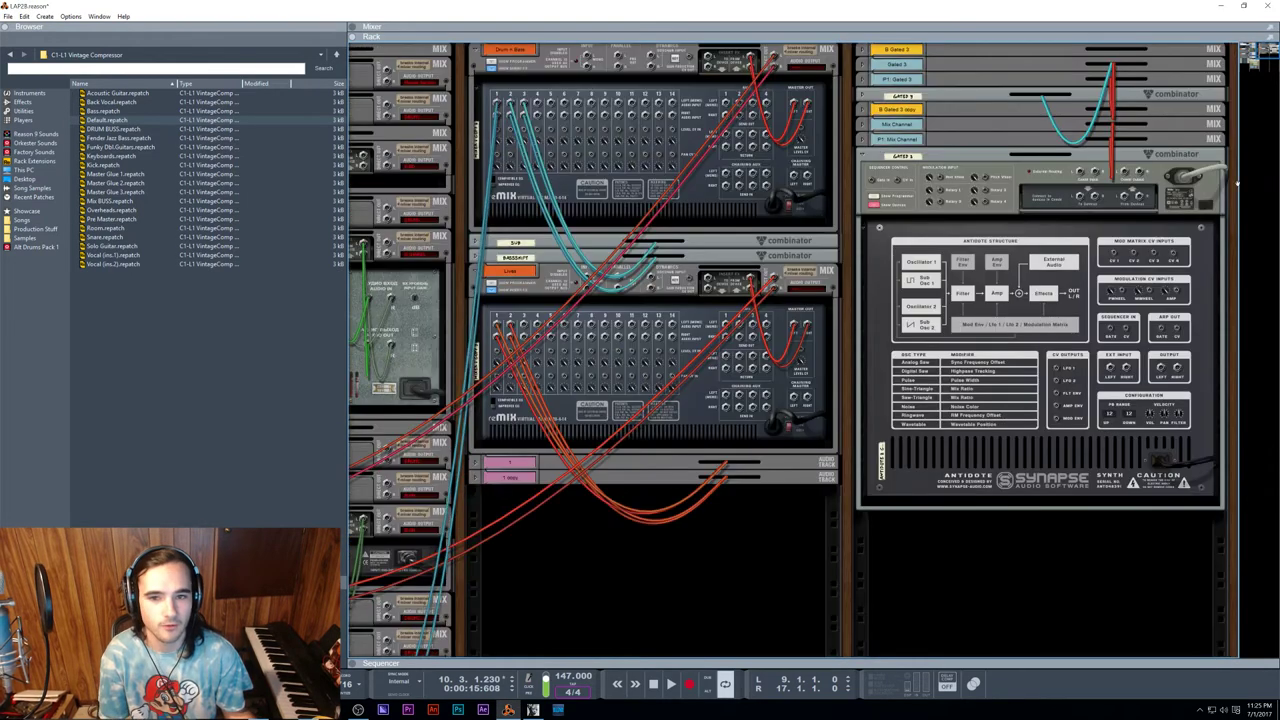
left_click_drag(1162, 369, 1125, 196)
left_click(863, 128)
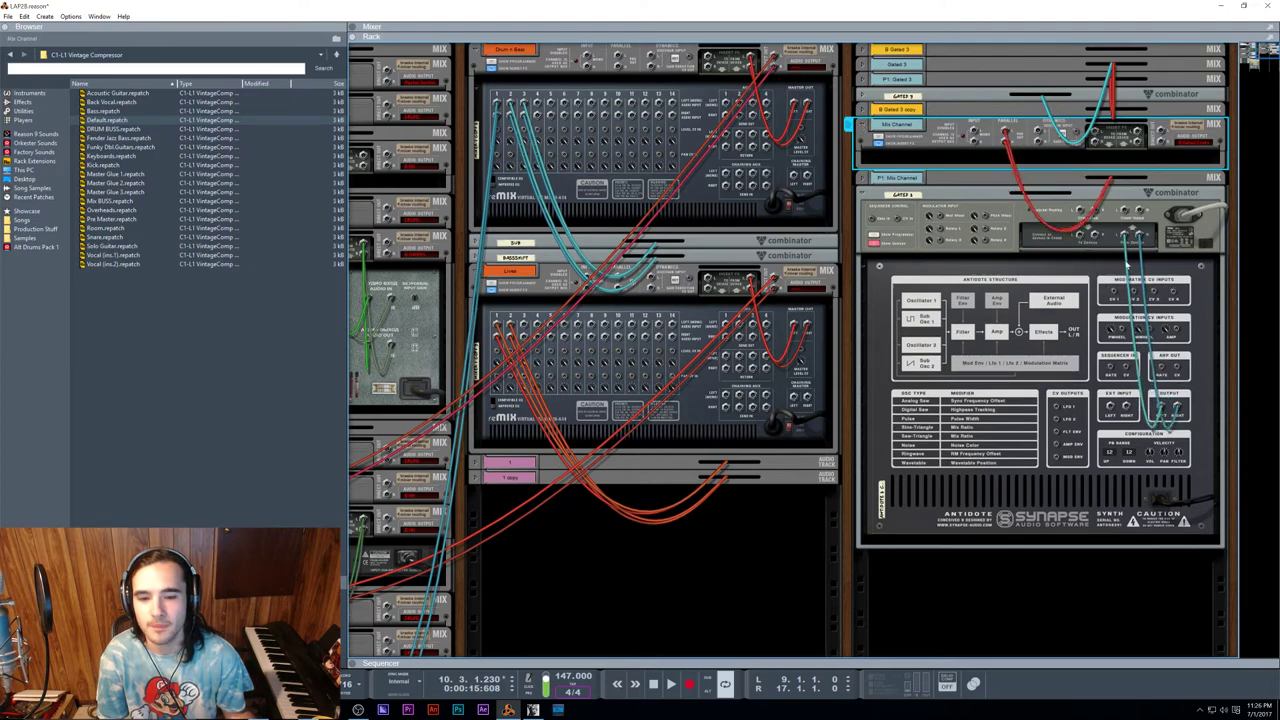
left_click_drag(1125, 210, 1102, 145)
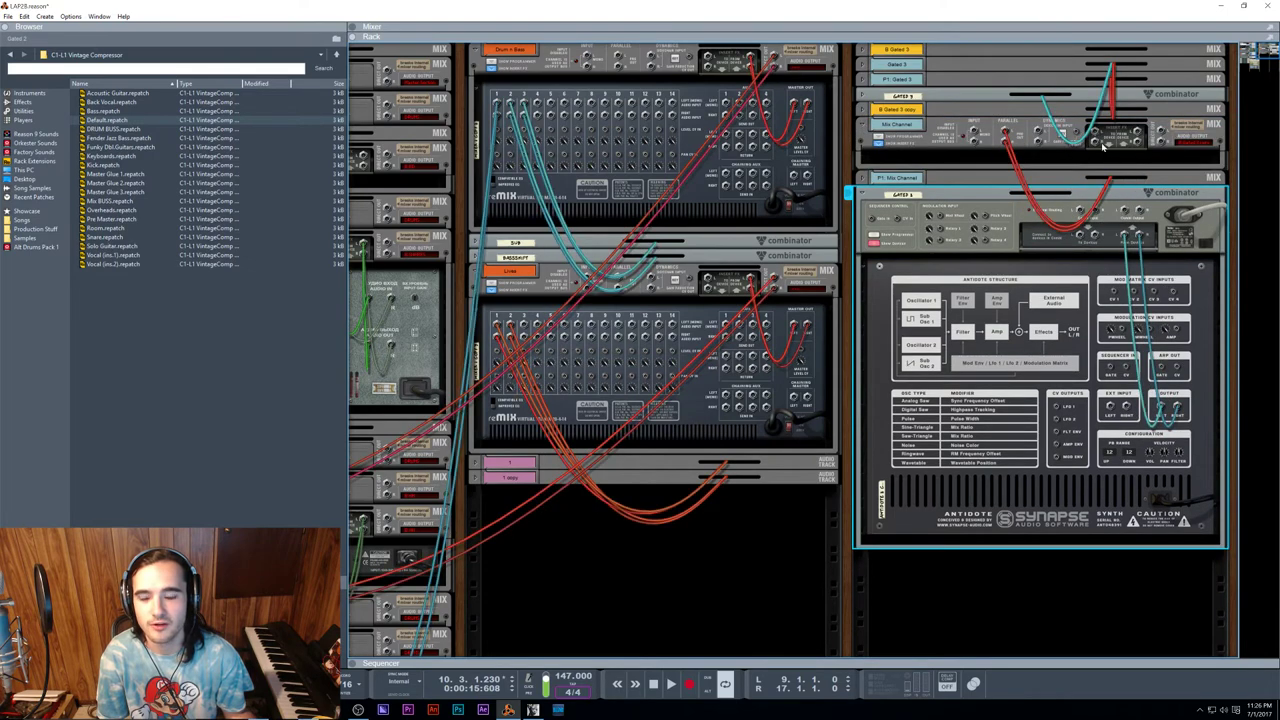
key("l")
key("l")
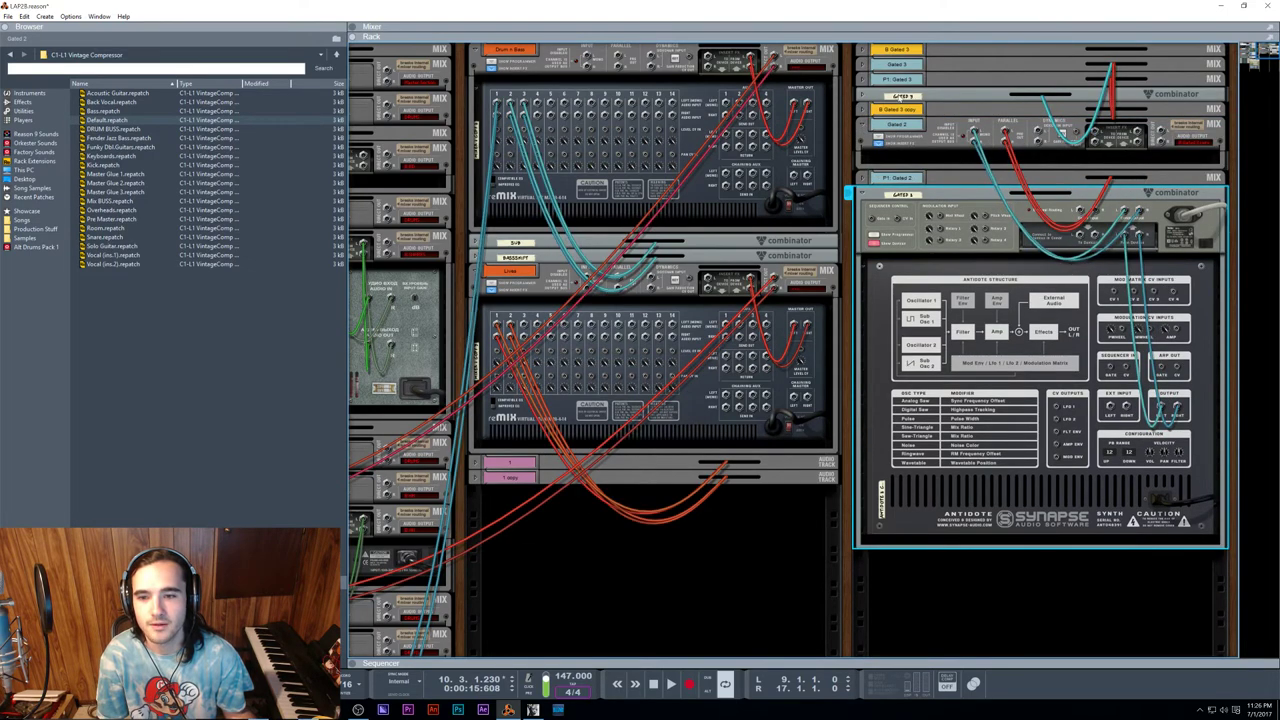
Step: Return to the rack's front and rename the B Gated 3 copy bus as B Gated 2
key("Tab")
double_click(905, 112)
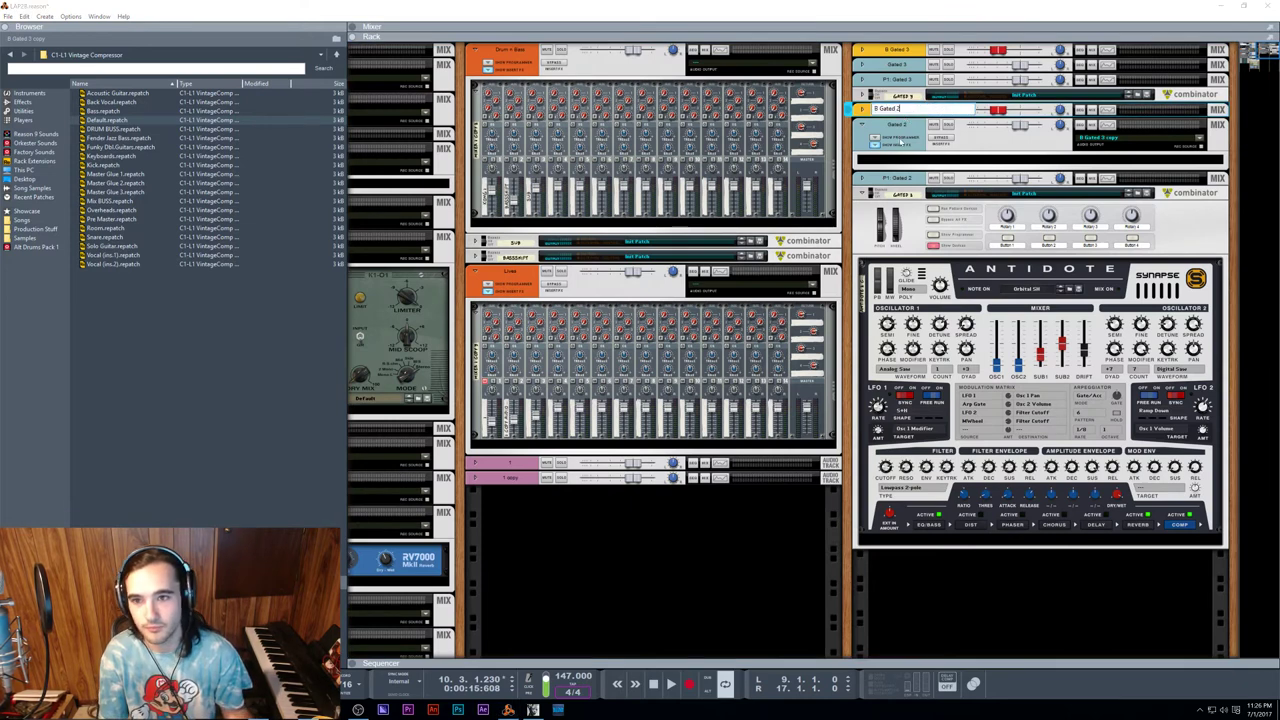
key("Return")
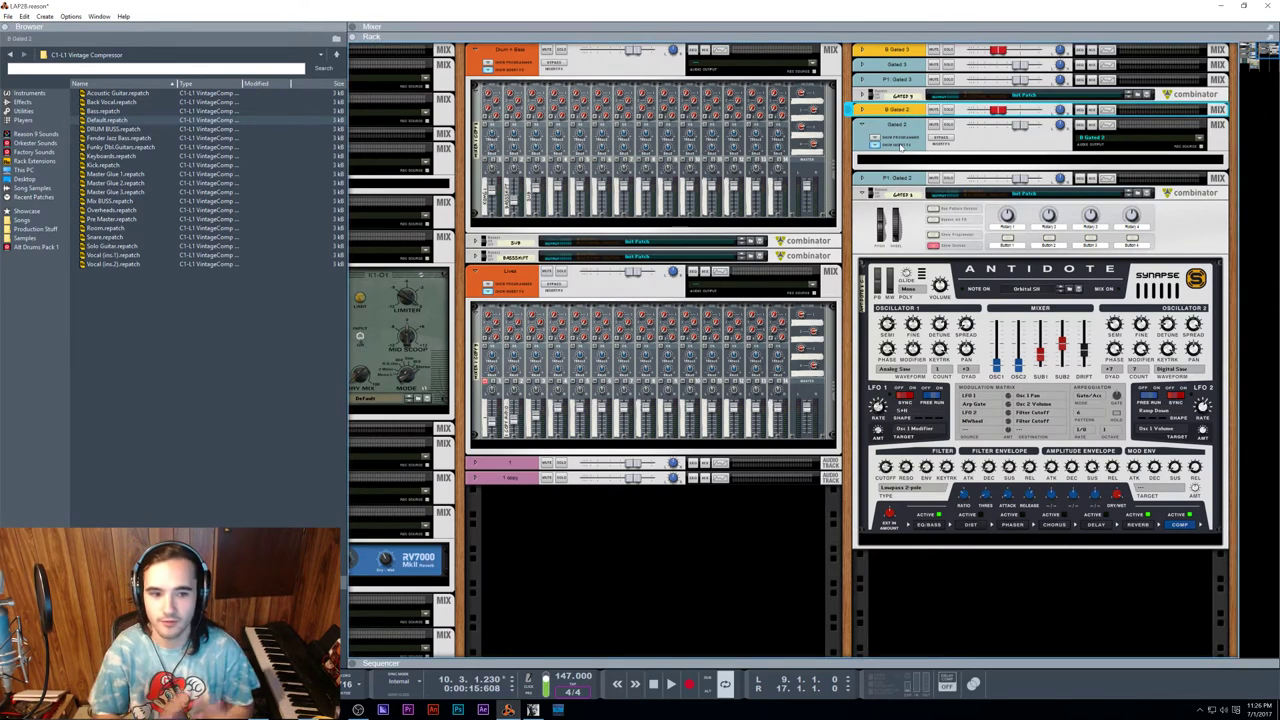
Step: Unfold the B Gated 2 and B Gated 3 buses in the rack to check their audio outputs
key("F5")
key("F7")
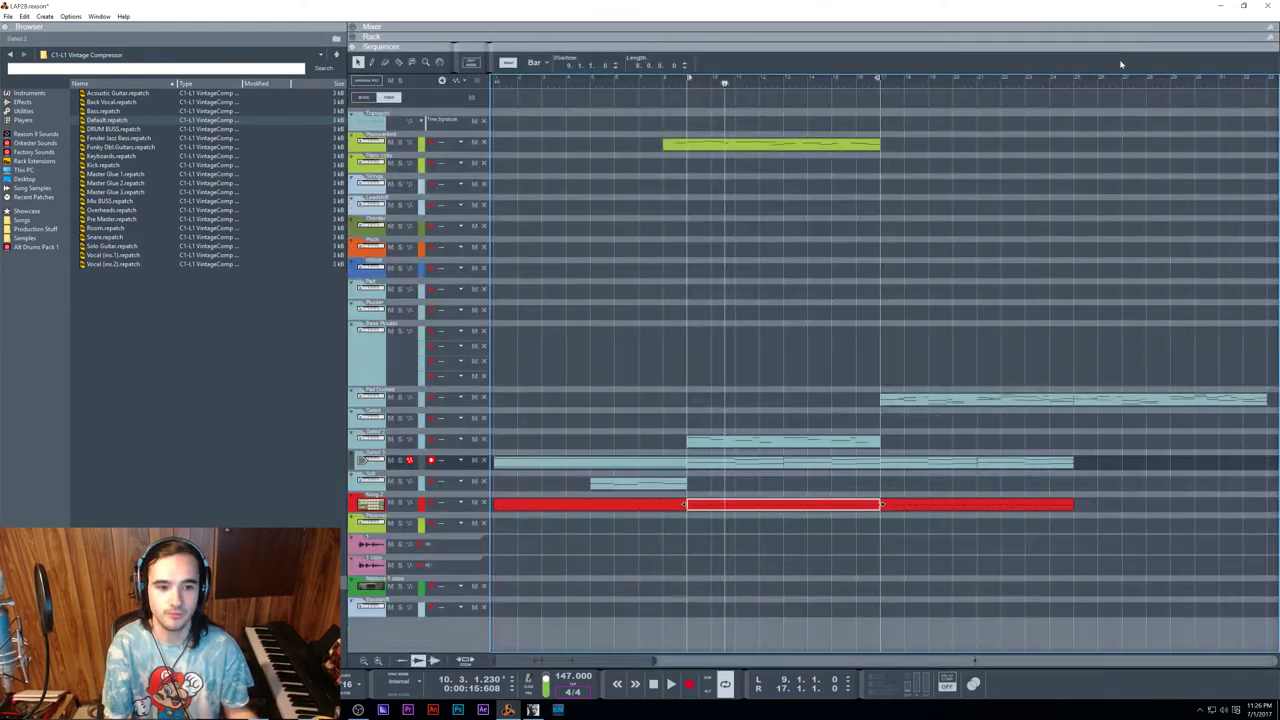
key("F6")
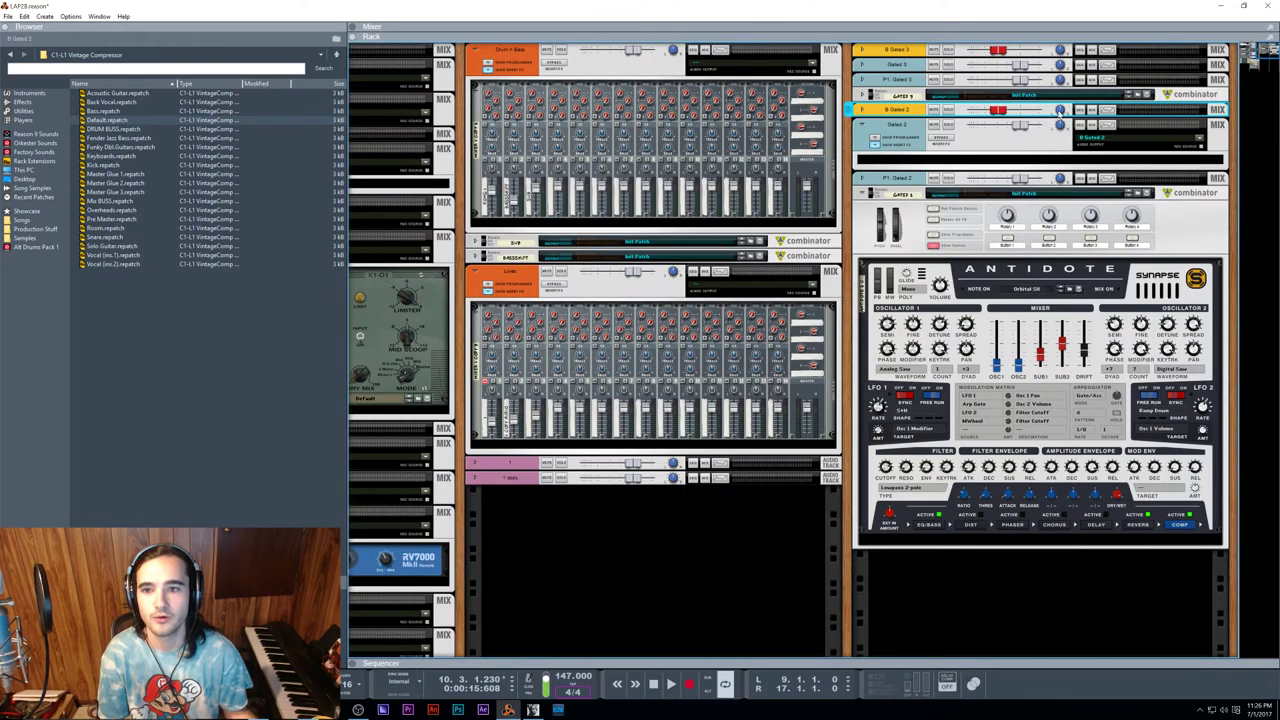
left_click(861, 110)
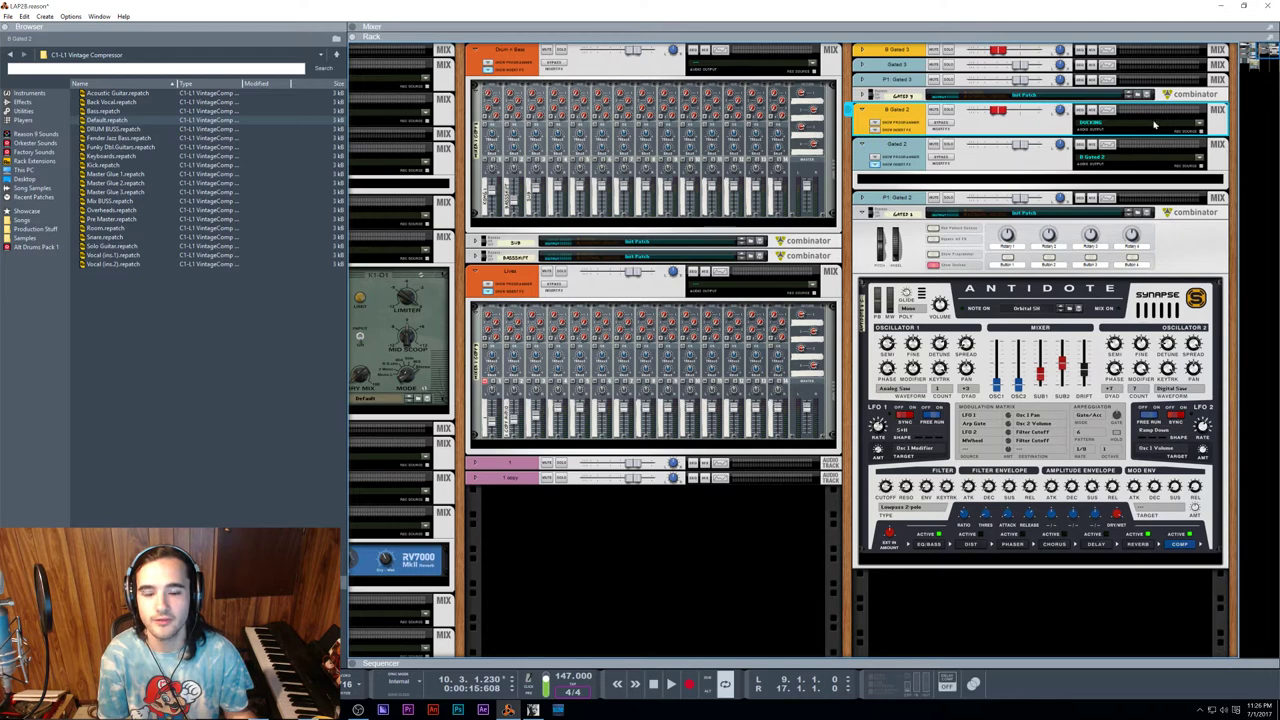
left_click(862, 50)
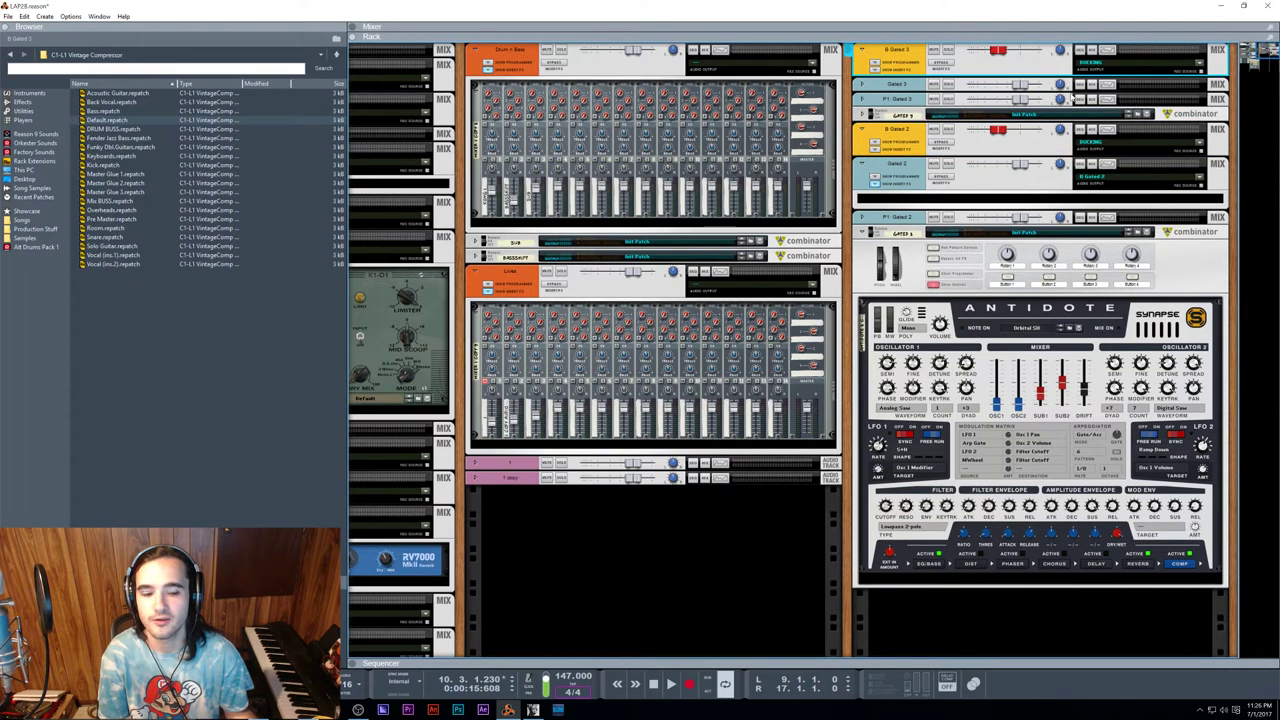
Step: Play the song from bar 9 and raise the B Gated 2 bus level slightly in the rack
key("F7")
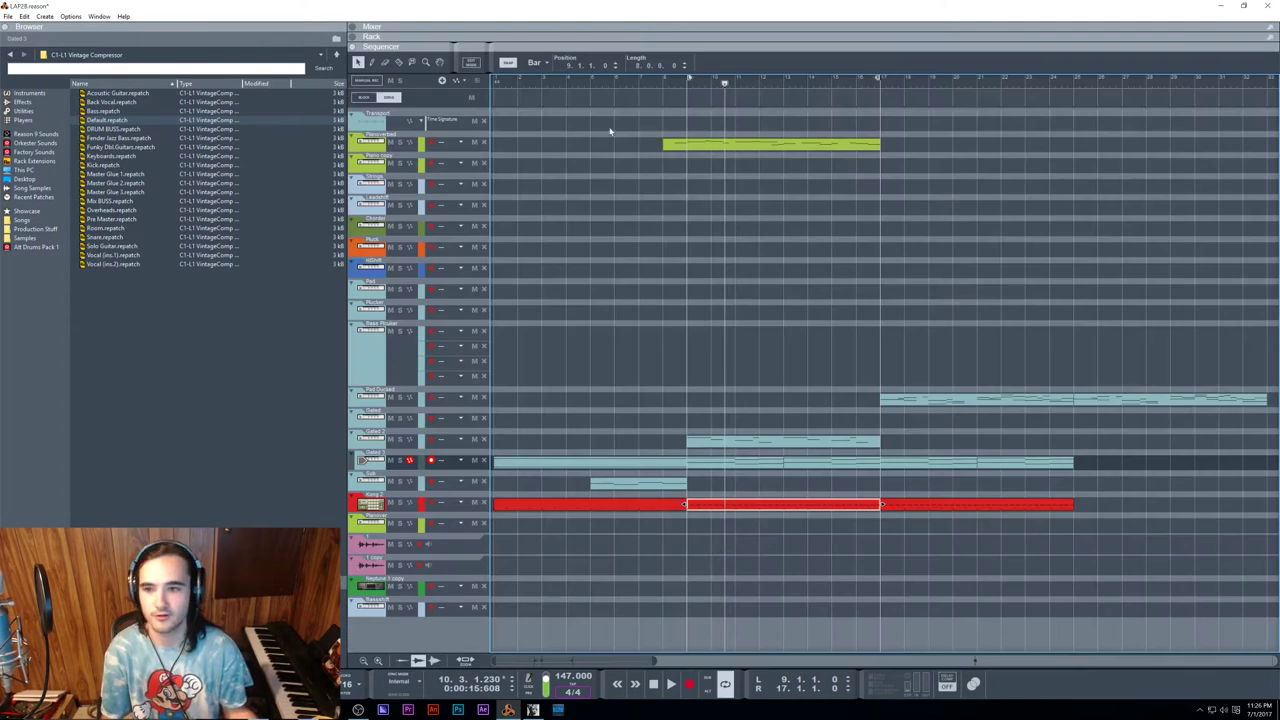
left_click(677, 84)
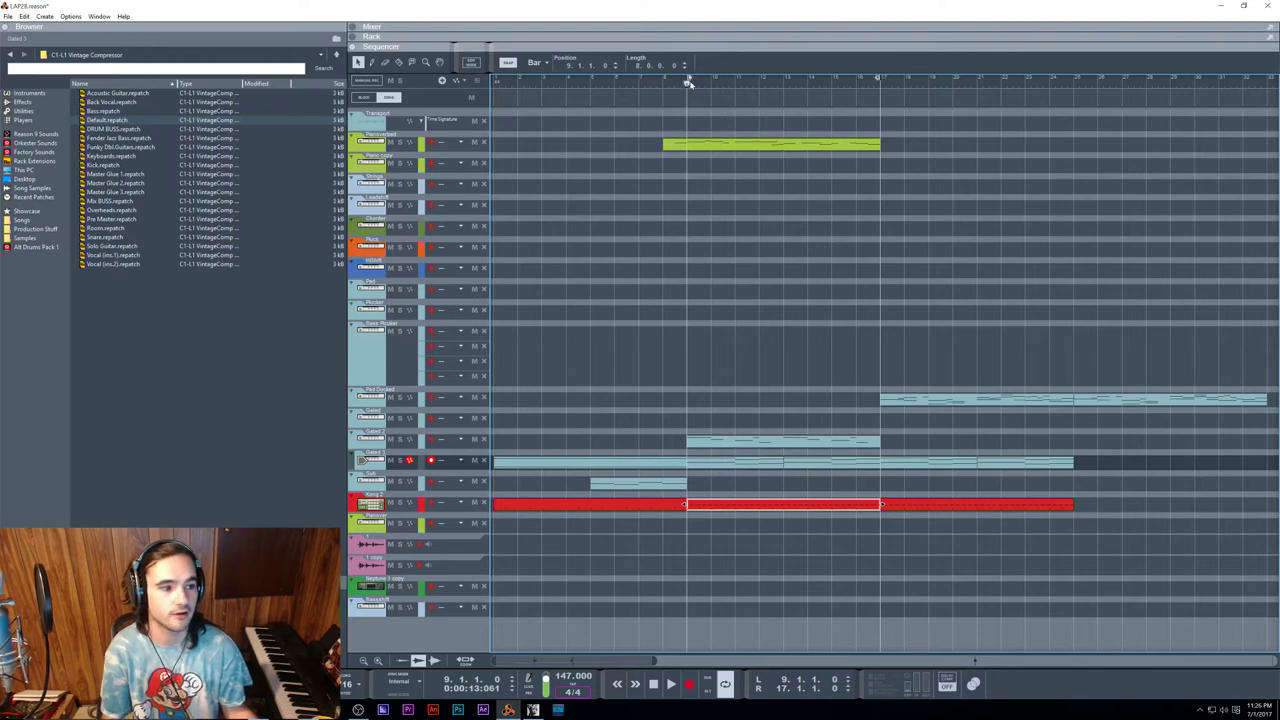
key("space")
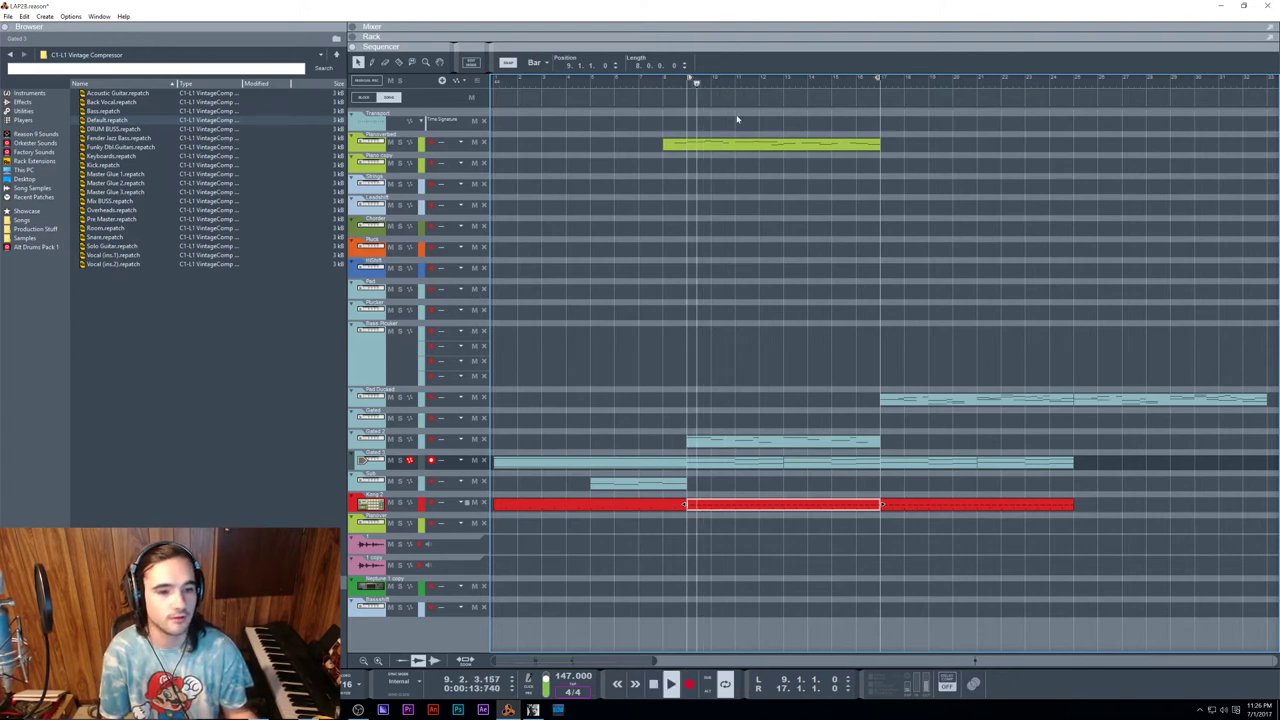
key("F6")
key("F7")
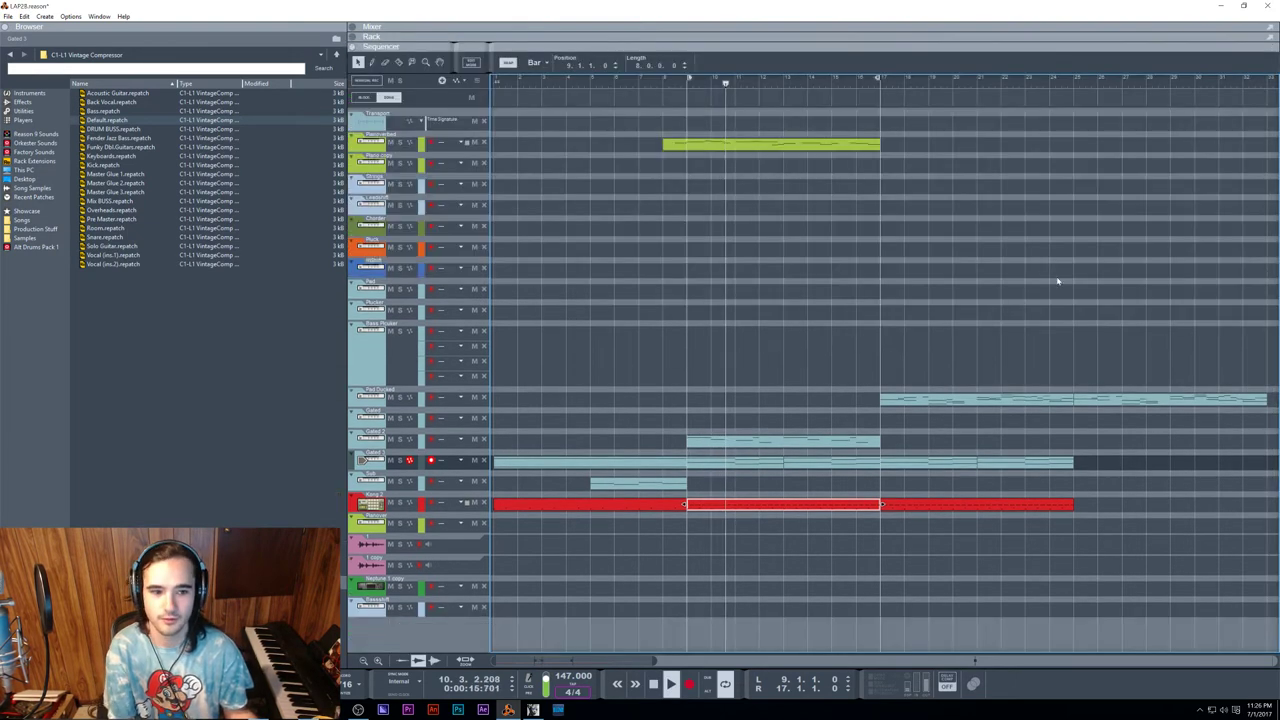
key("F6")
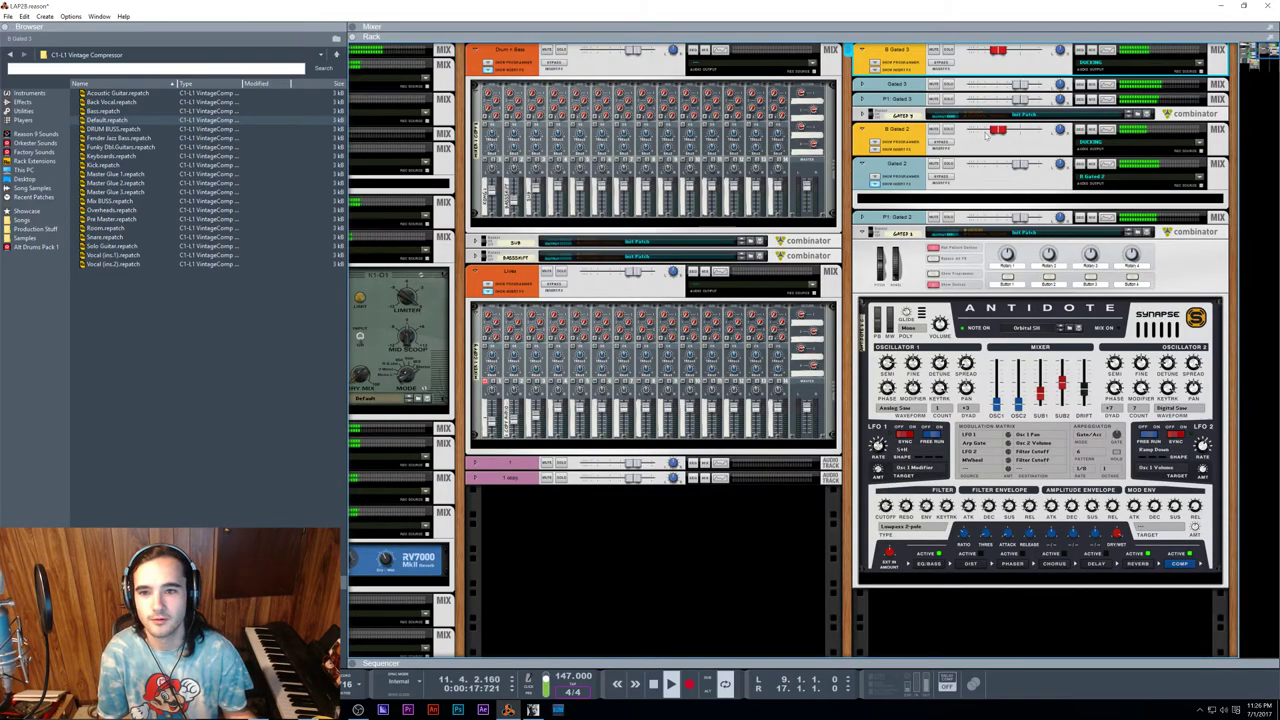
left_click_drag(998, 131, 1008, 138)
Step: Check the bus and channel levels in the rack, mixer and sequencer during playback, and stop the song
scroll(1010, 138, "left", 8)
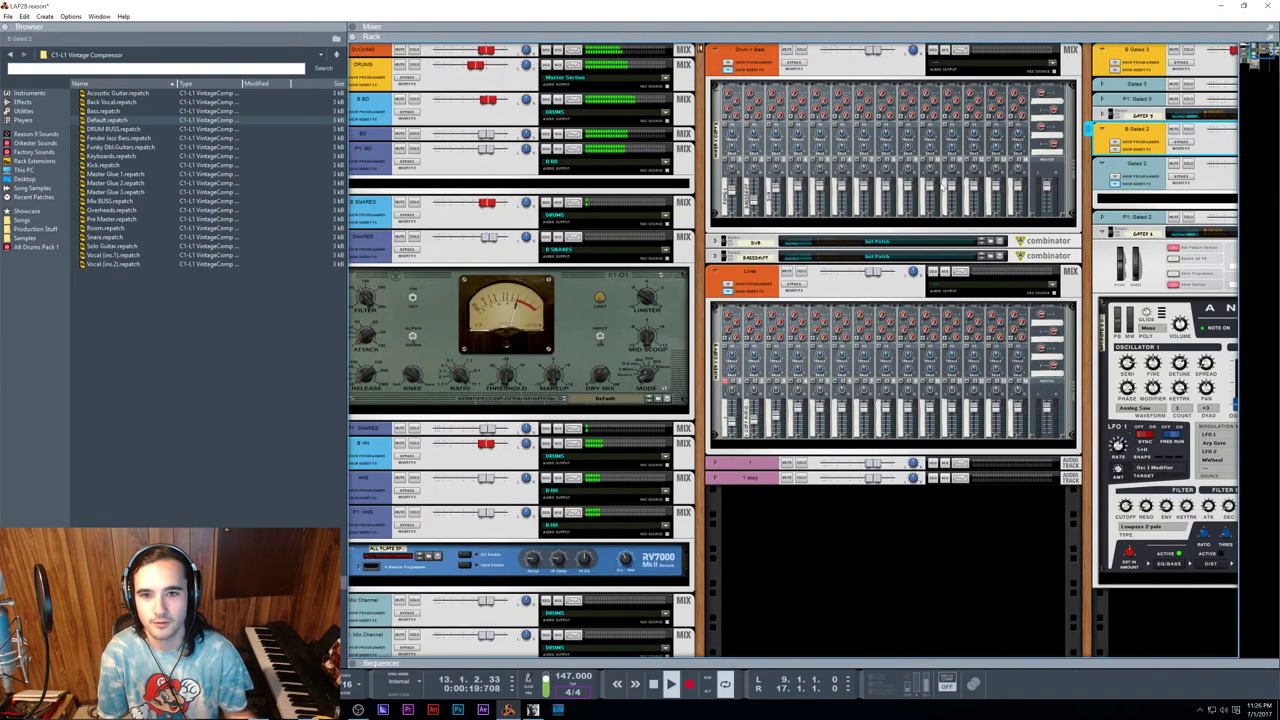
scroll(1085, 138, "right", 6)
scroll(1085, 138, "left", 15)
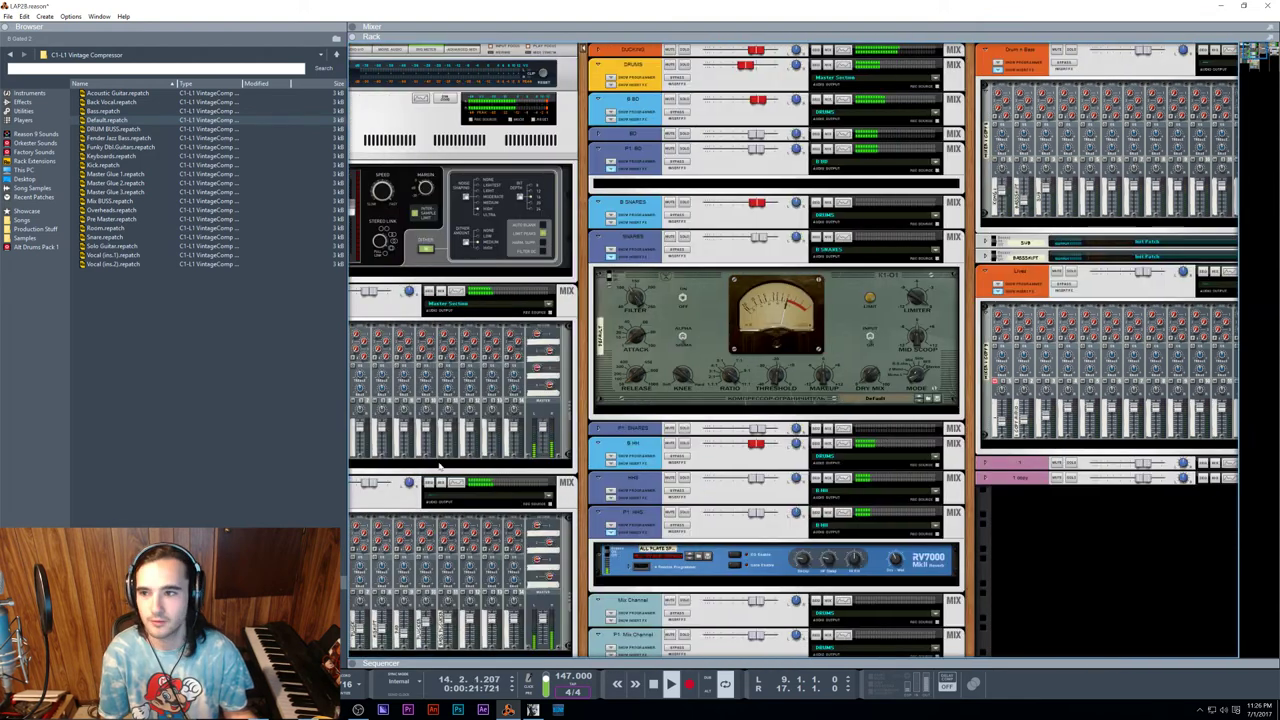
key("F5")
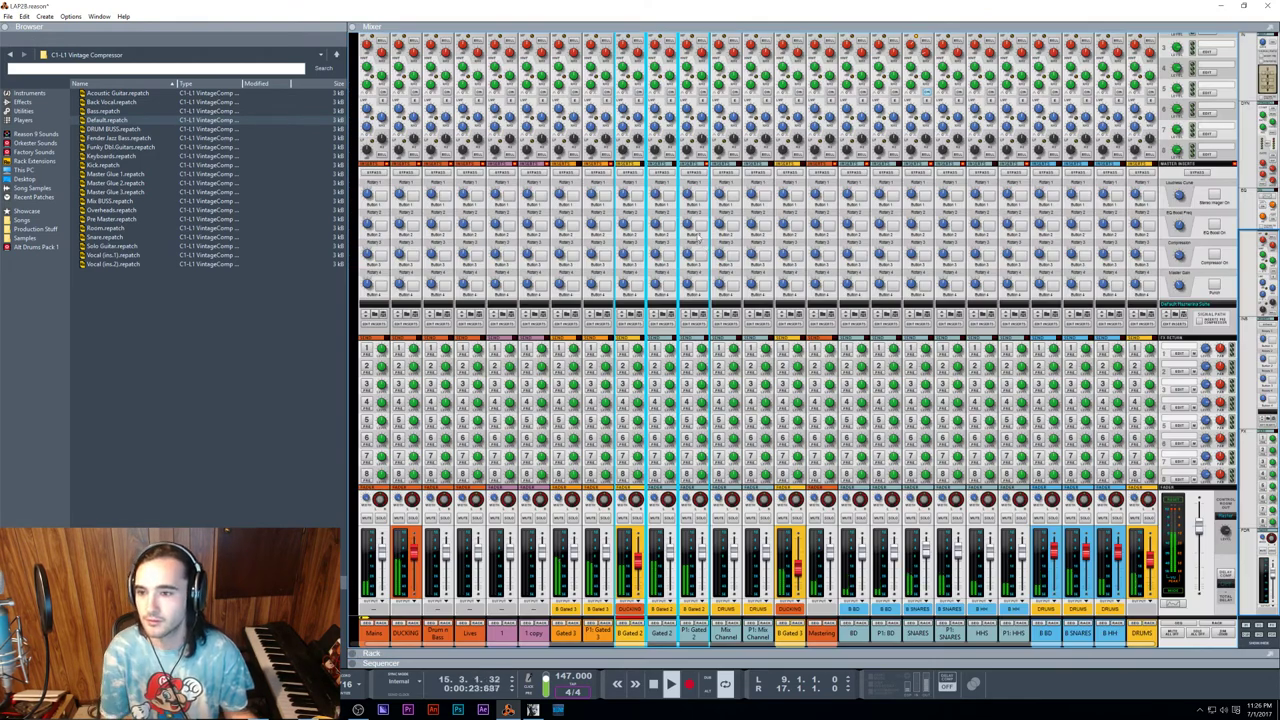
key("F6+F7")
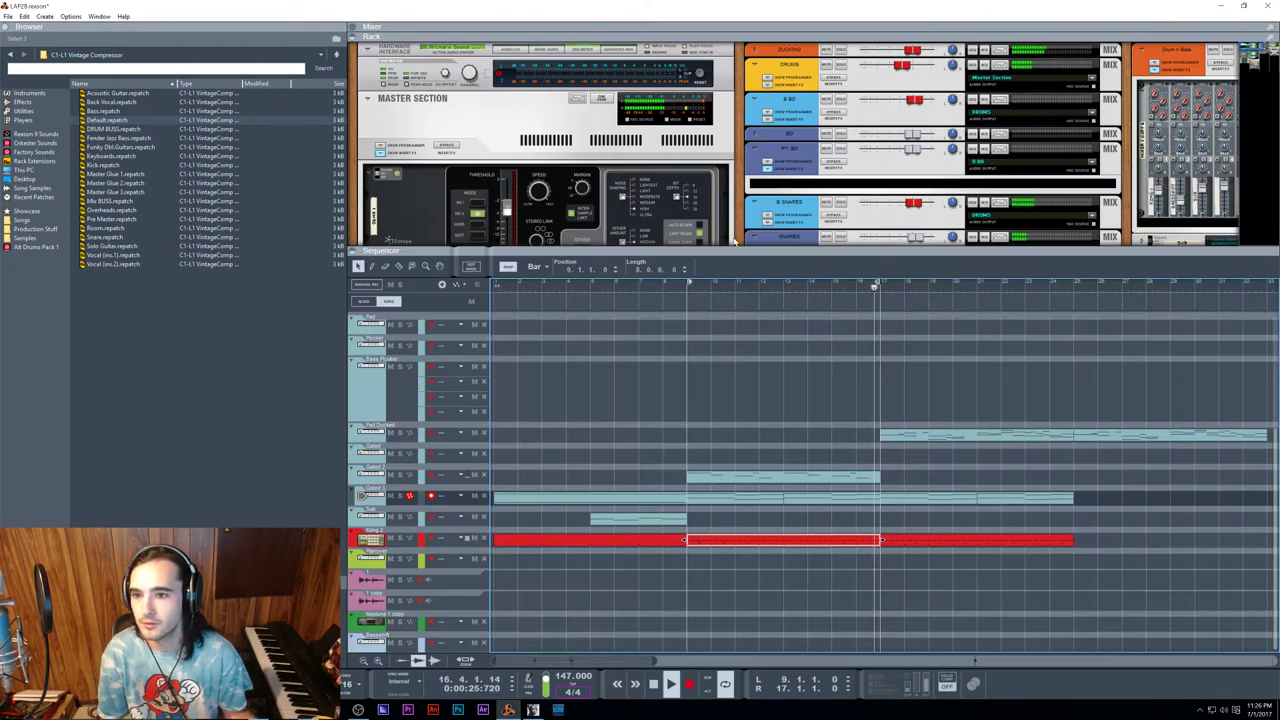
key("F5")
key("F6")
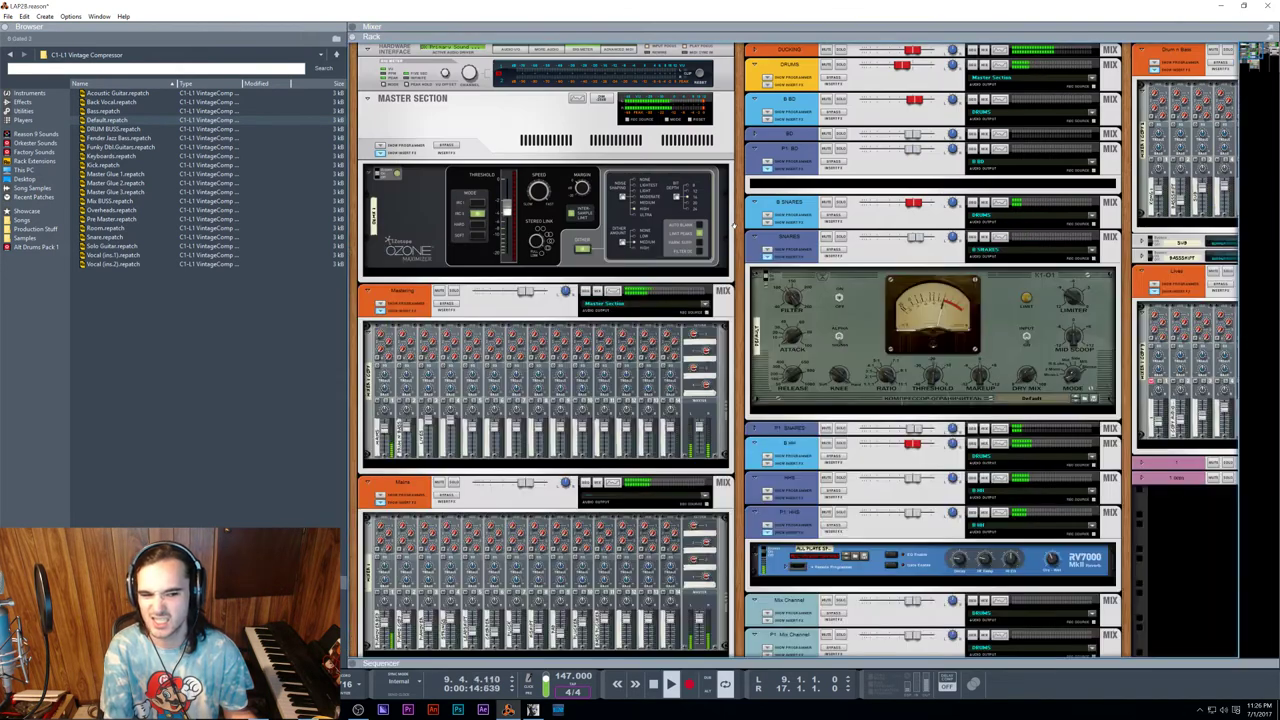
key("F7")
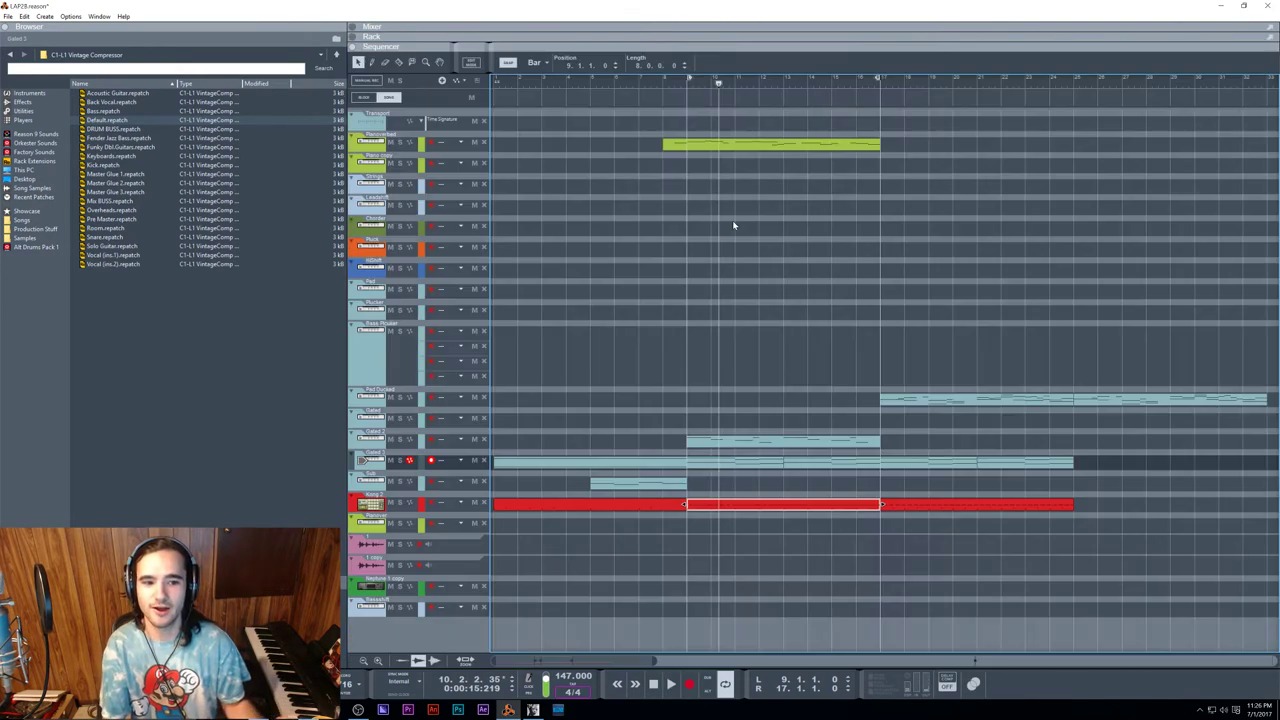
key("F6")
key("F7")
key("F6")
key("F5")
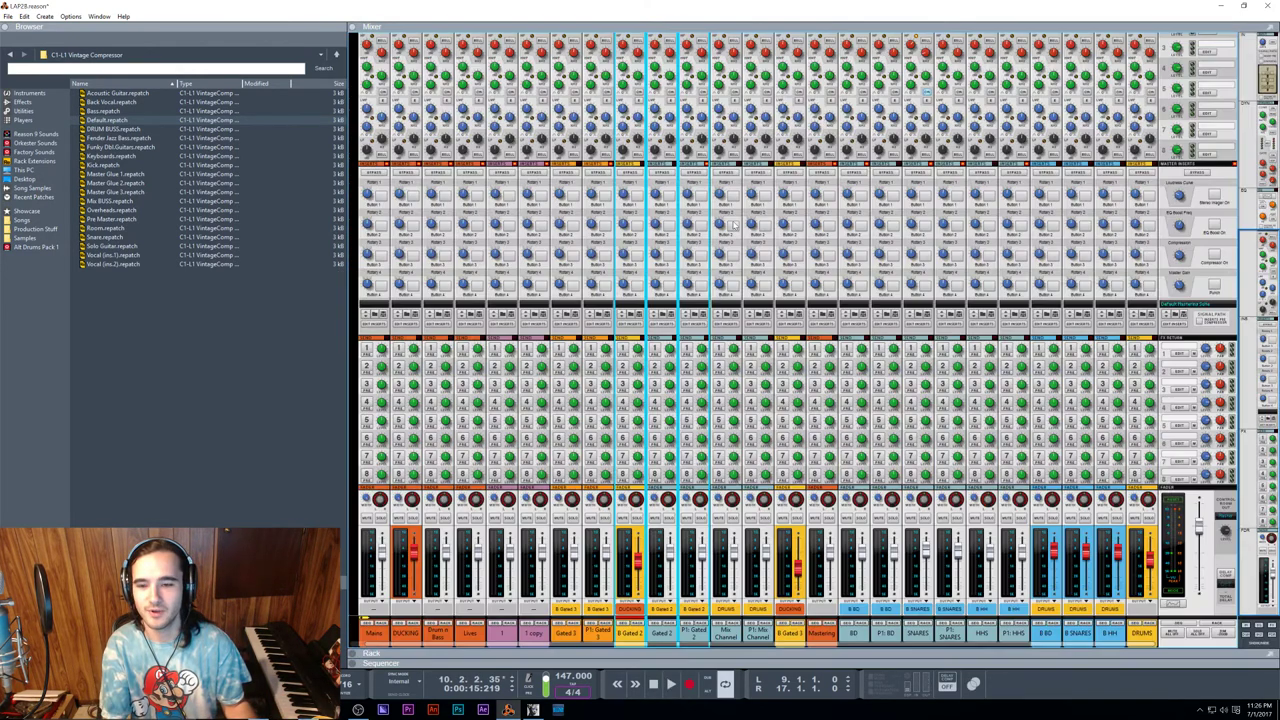
key("F6+F7")
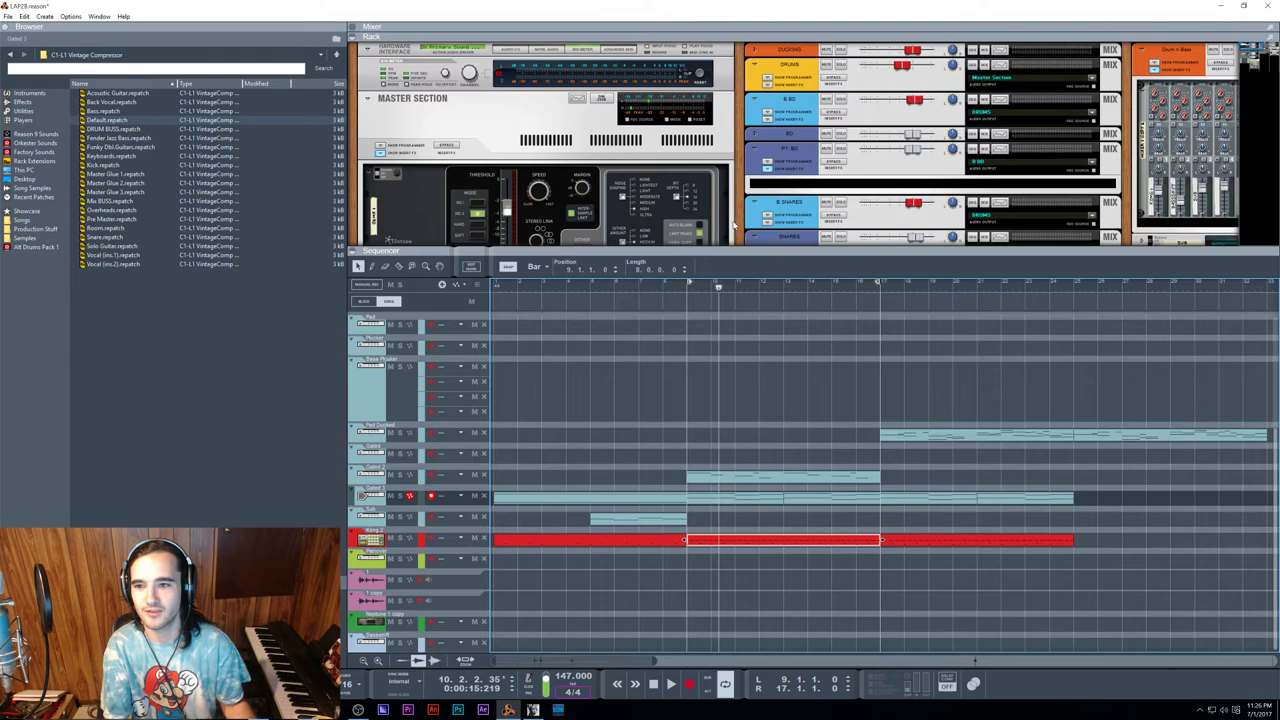
key("F6")
key("F7")
Step: Show the mixer and rack together, shrinking the mixer to its fader section above a taller rack
key("F5")
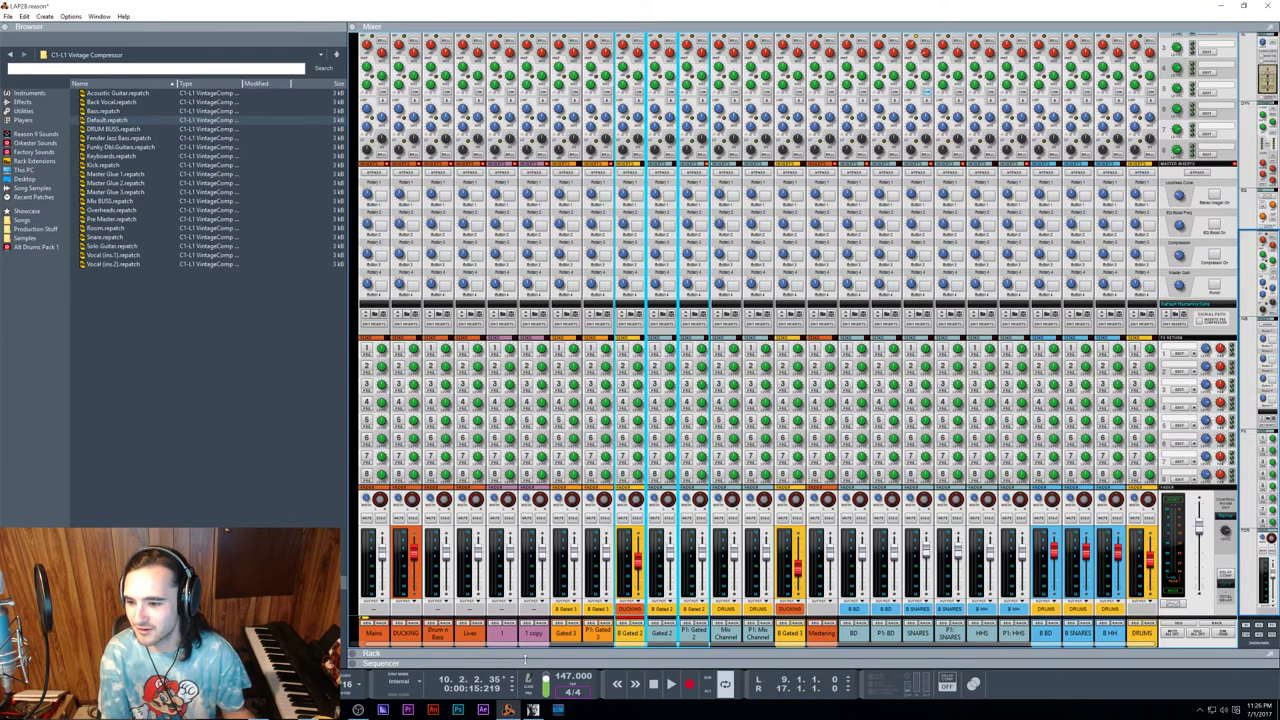
left_click_drag(539, 652, 533, 250)
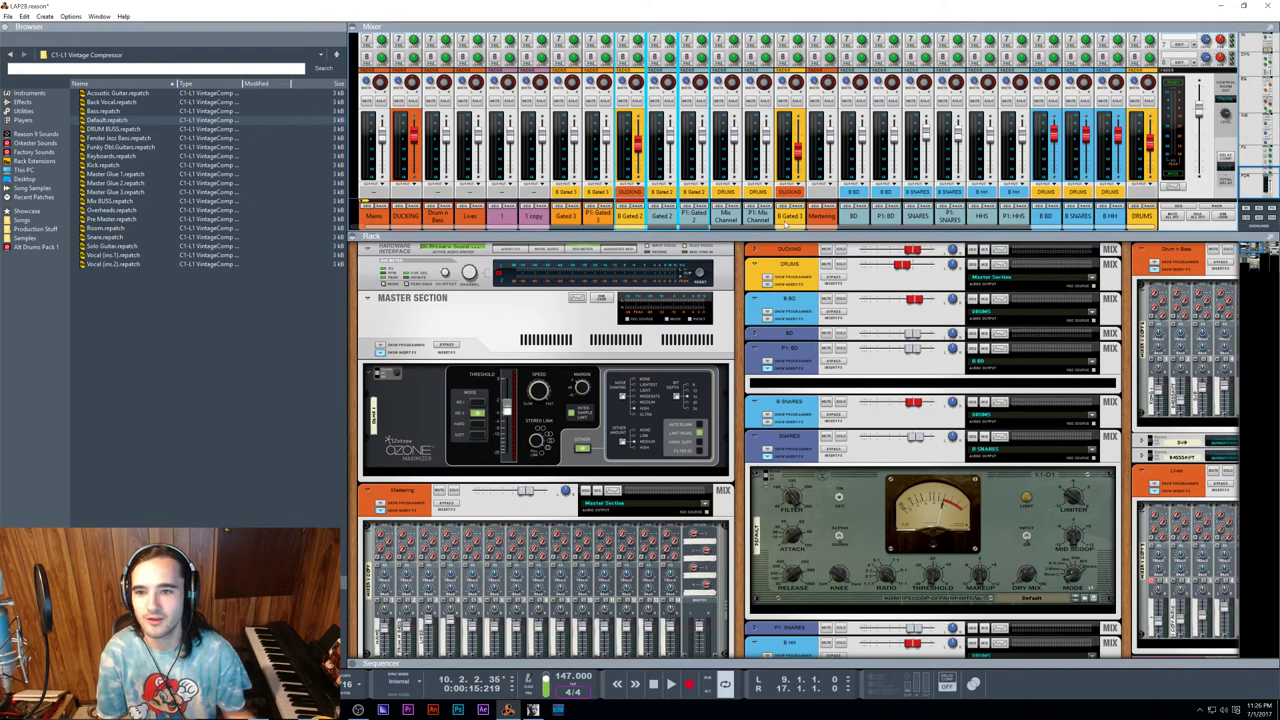
Step: Move the B Gated 3 bus in the mixer to directly after the P1: Gated 2 channel
left_click_drag(785, 225, 642, 232)
left_click(608, 219)
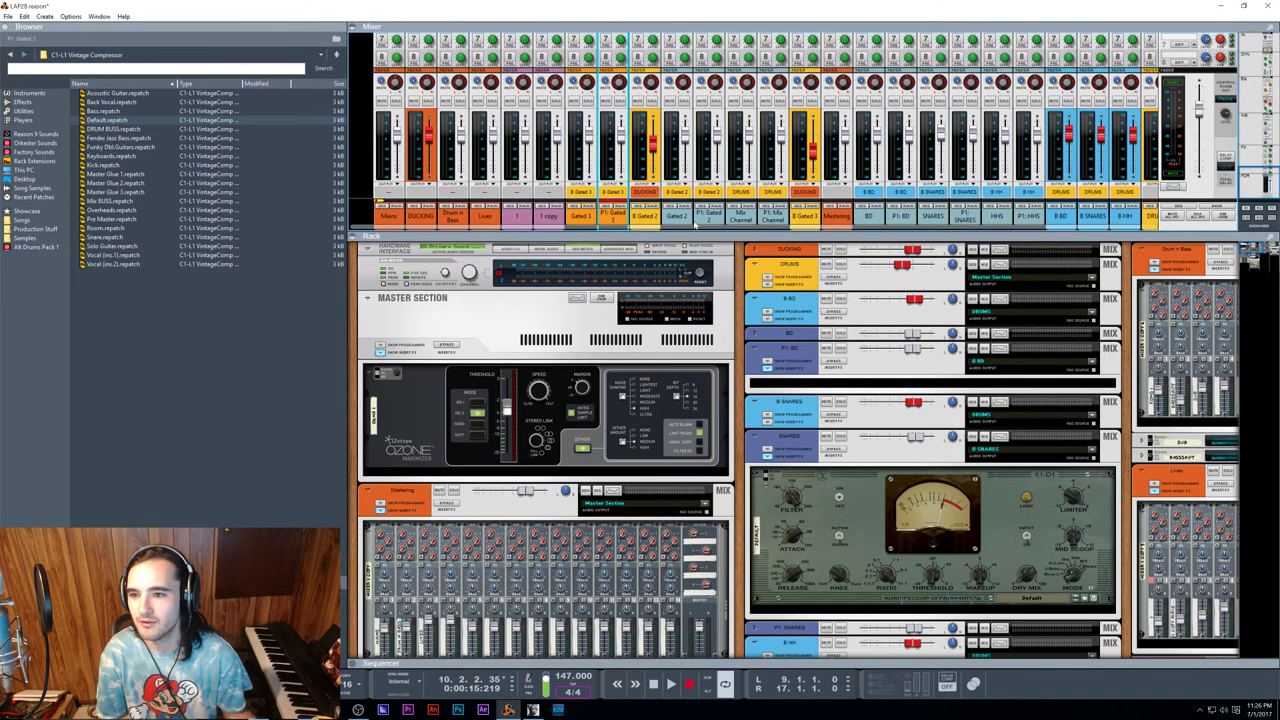
left_click(708, 219)
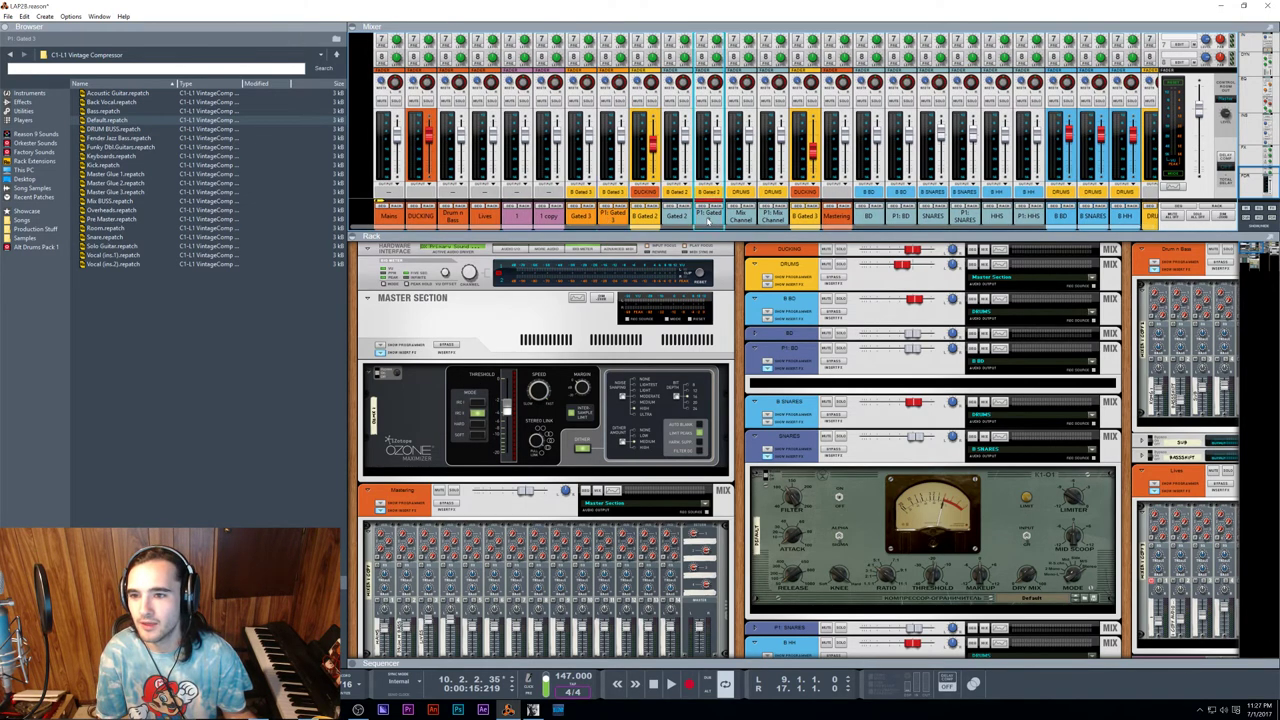
left_click(778, 222)
left_click(710, 219)
left_click(577, 219, "shift")
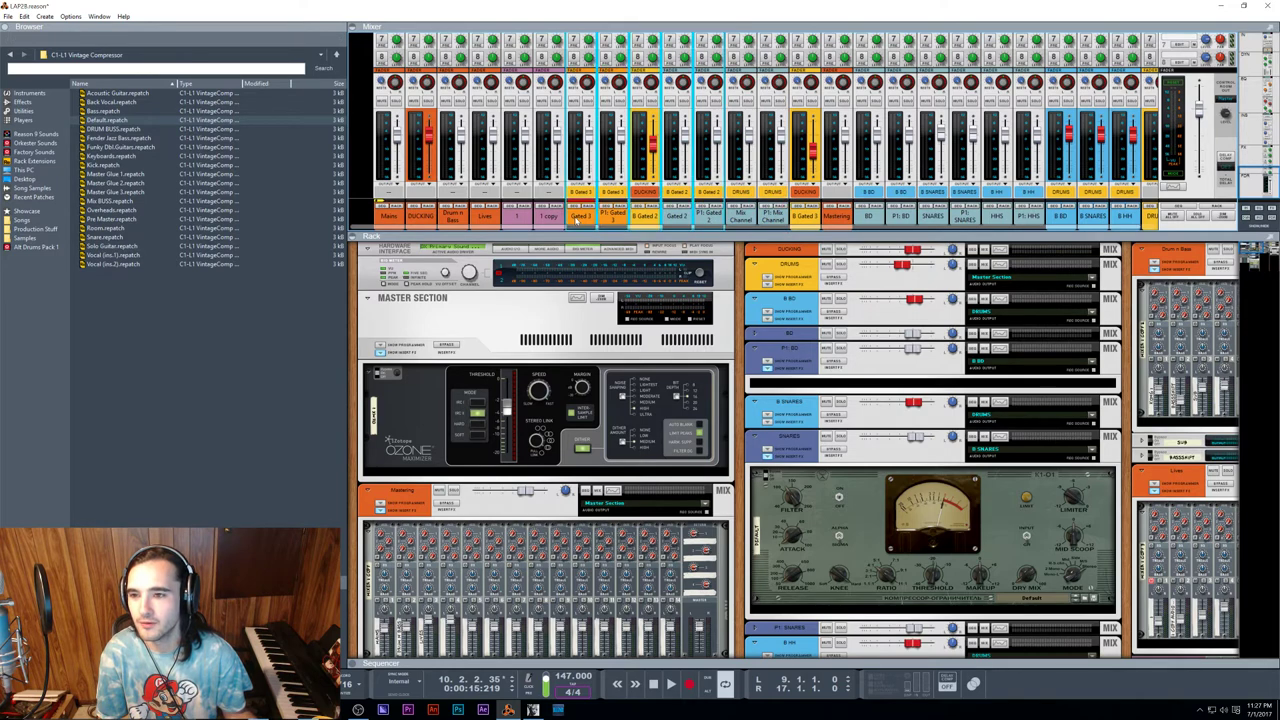
left_click(690, 222)
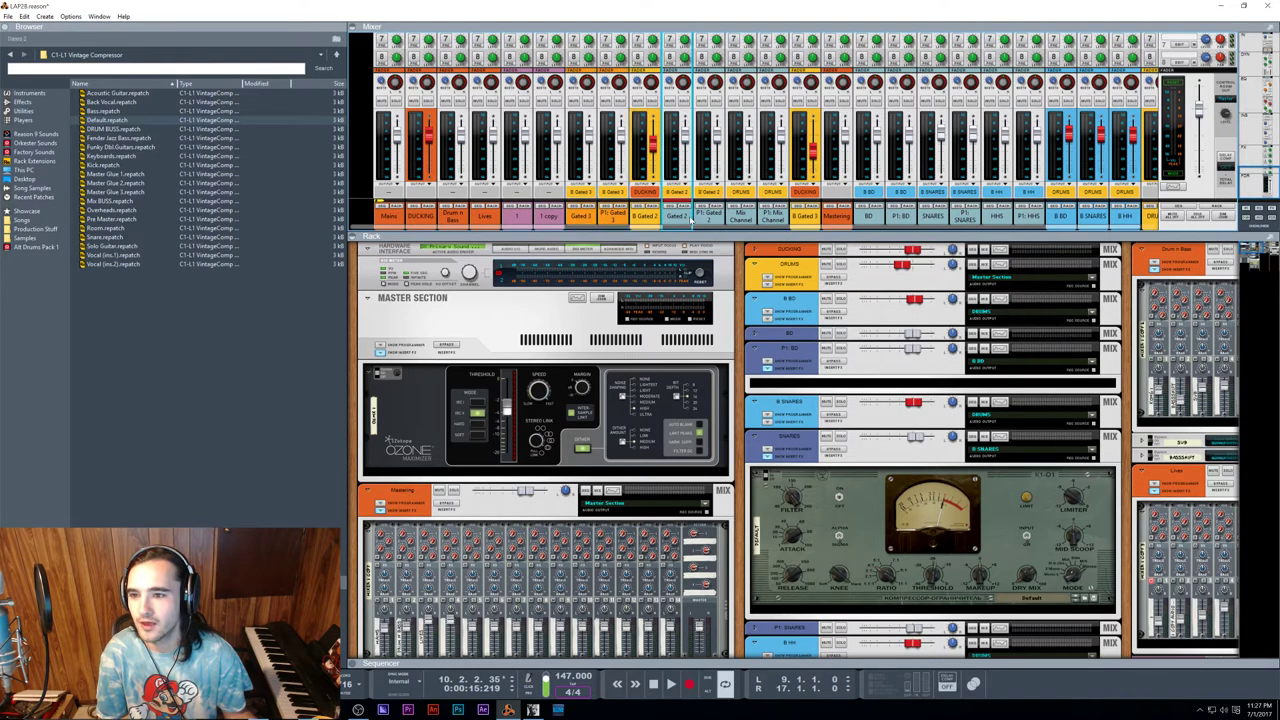
left_click_drag(799, 220, 721, 218)
Step: Select the six mixer channels from Gated 3 through B Gated 3 and set their channel color to Wheat
left_click(580, 217)
left_click(728, 216, "shift")
right_click(752, 218)
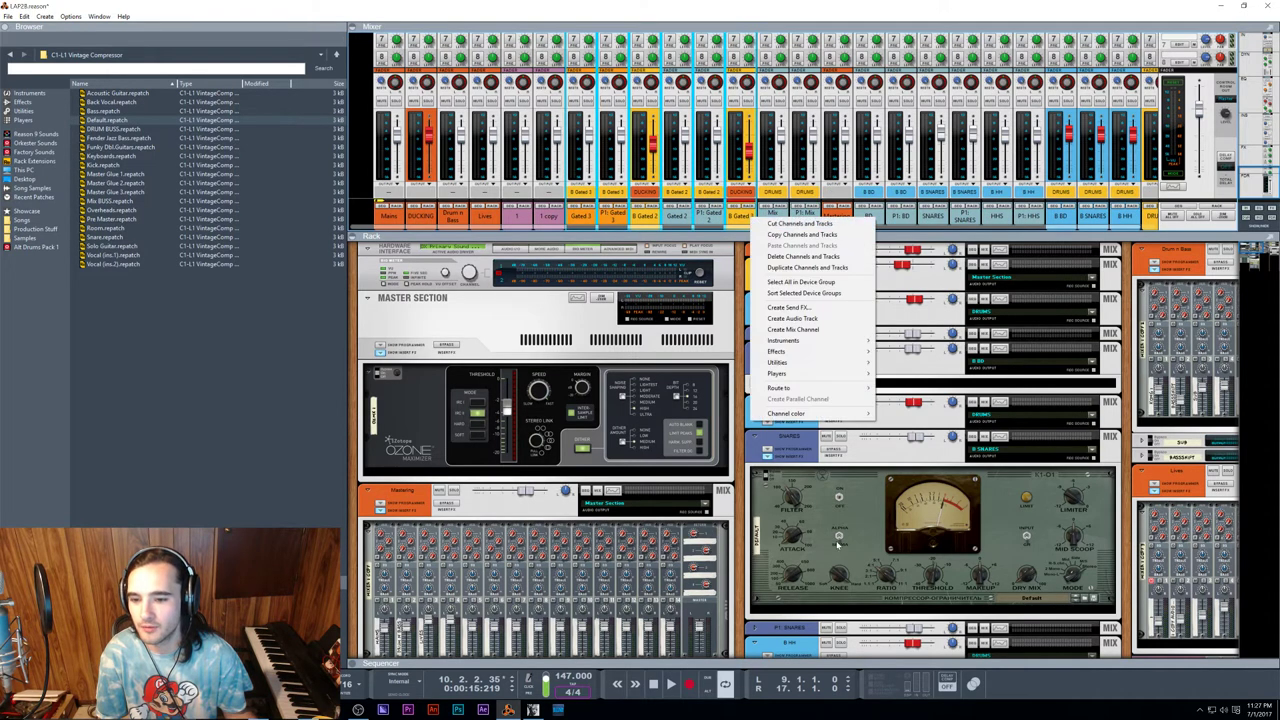
mouse_move(800, 413)
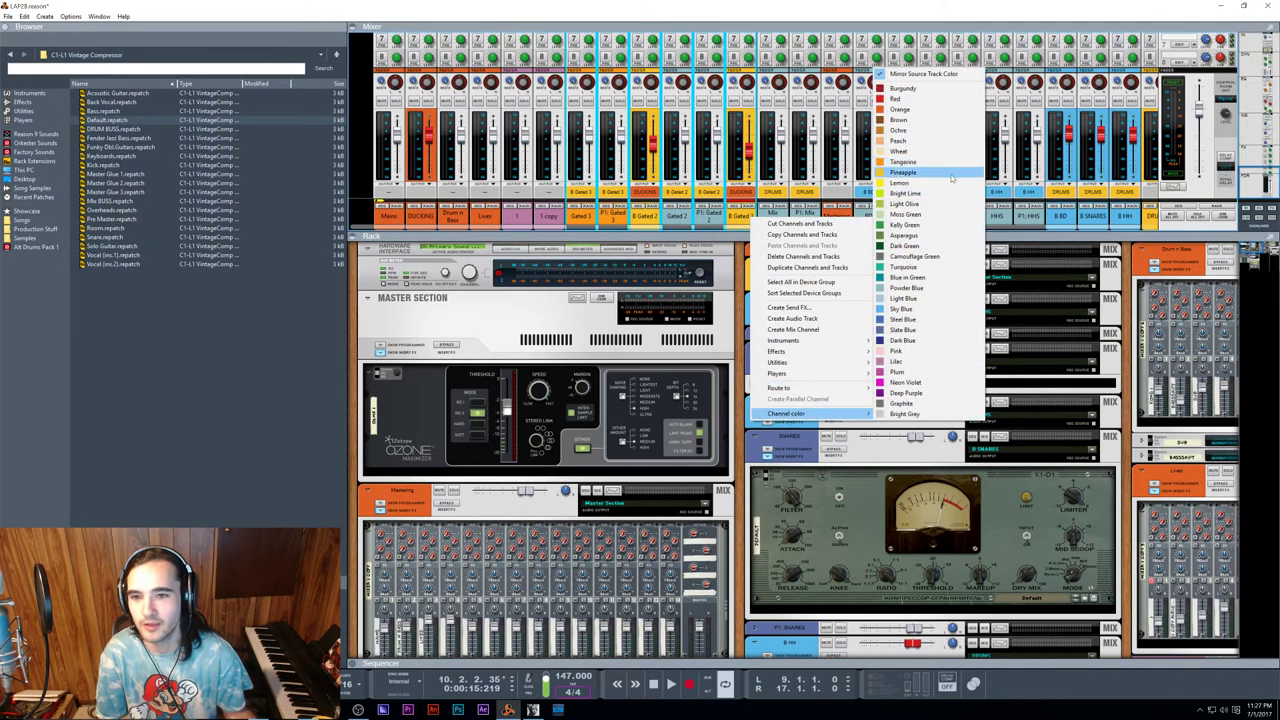
left_click(921, 152)
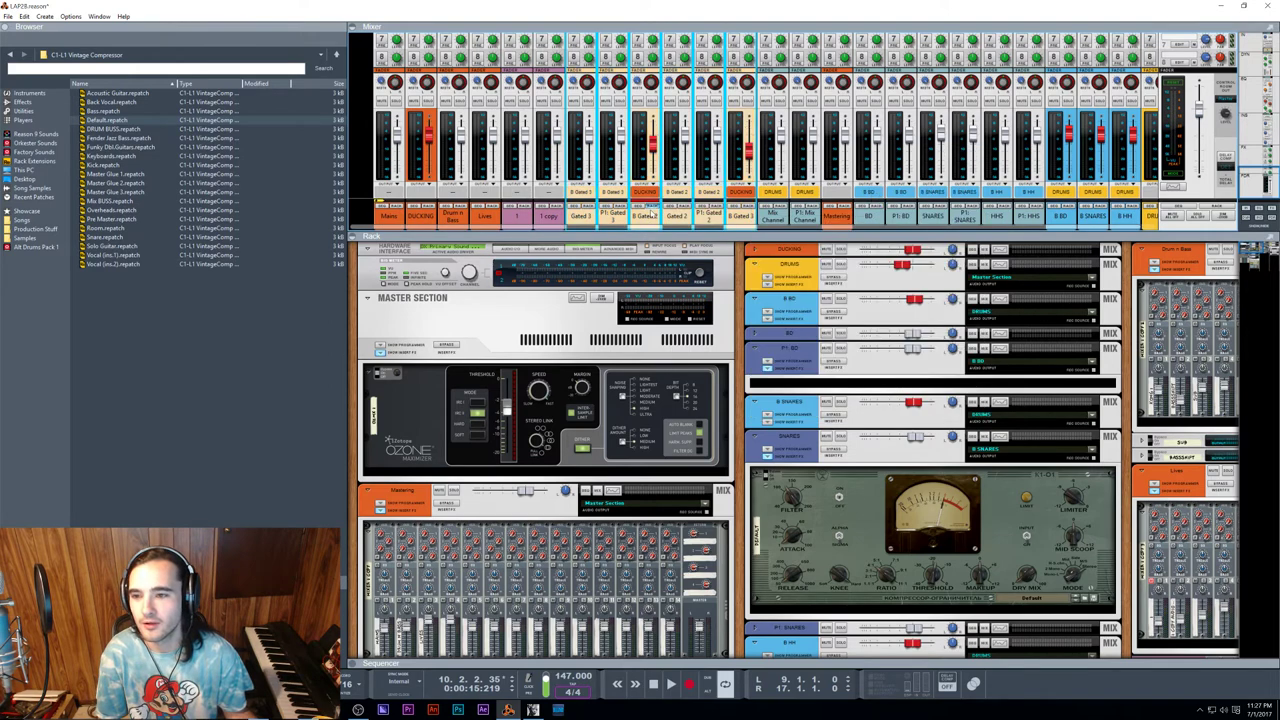
Step: Select the B Gated 2 and B Gated 3 buses in the mixer and set their channel color to Tangerine
left_click(736, 220)
right_click(655, 218)
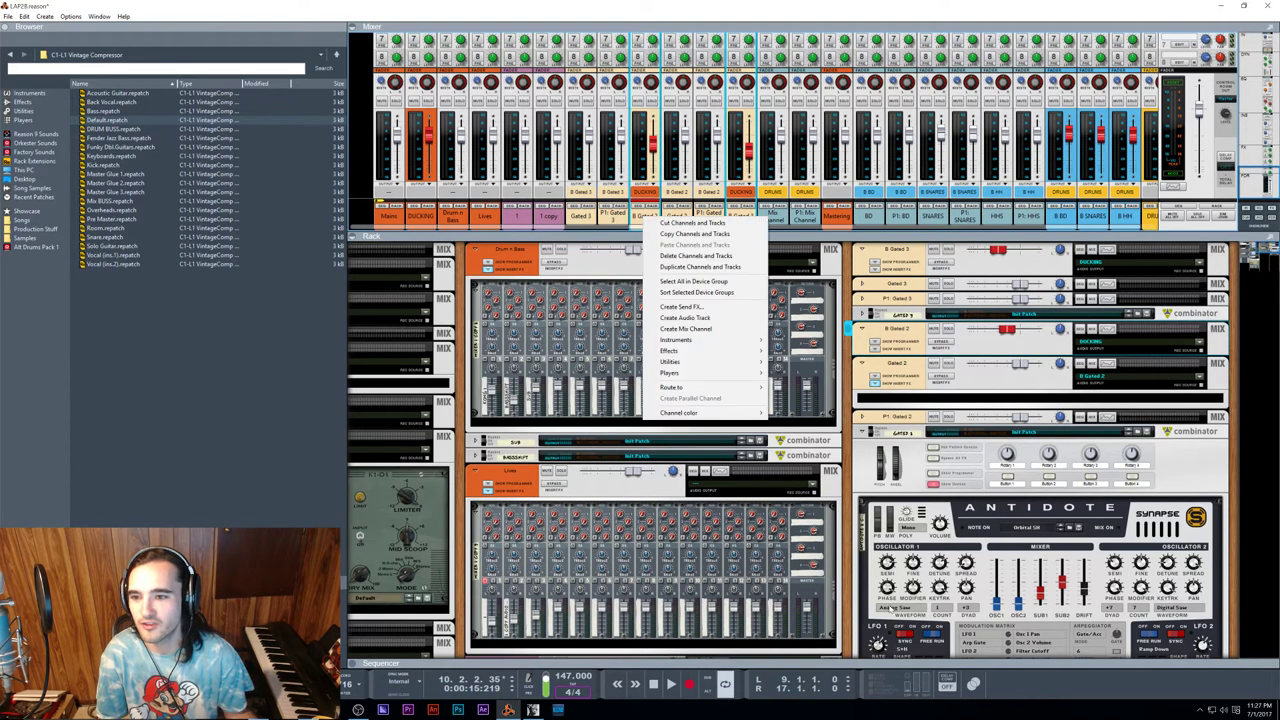
mouse_move(690, 413)
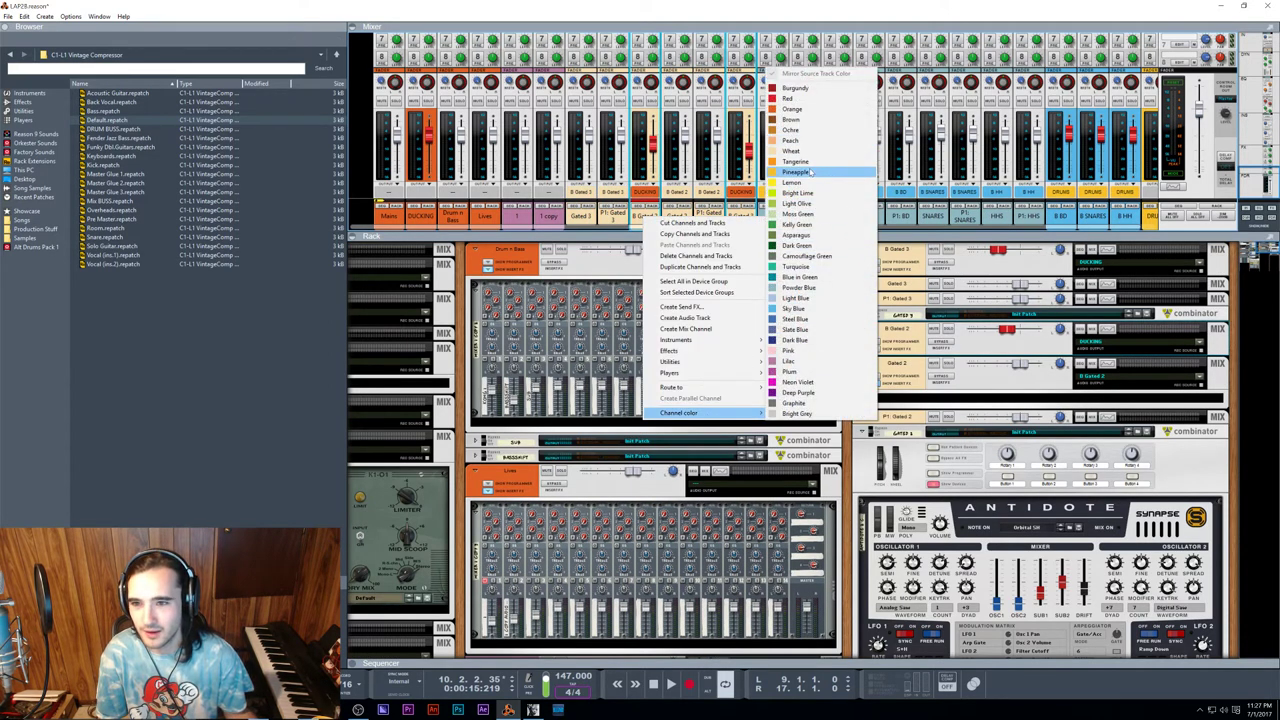
left_click(845, 161)
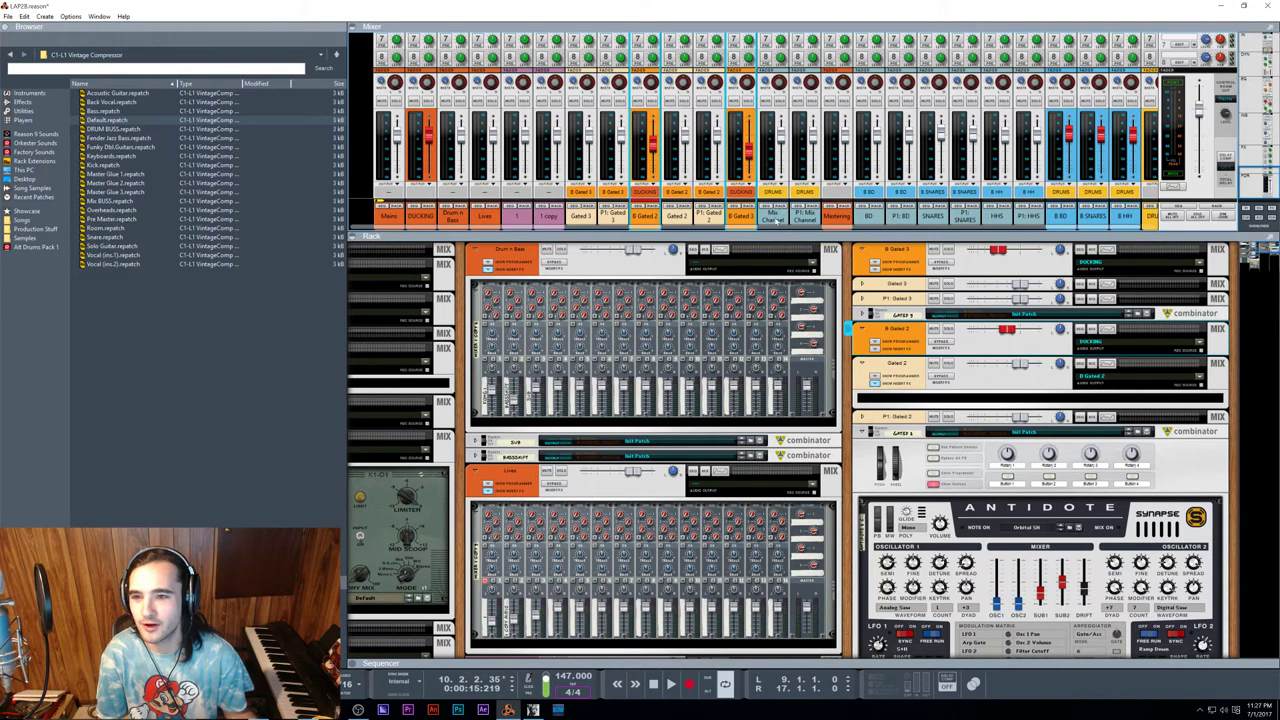
Step: Move the Mix Channel and P1: Mix Channel strips in the mixer to between P1: HHS and B BD
left_click(606, 219)
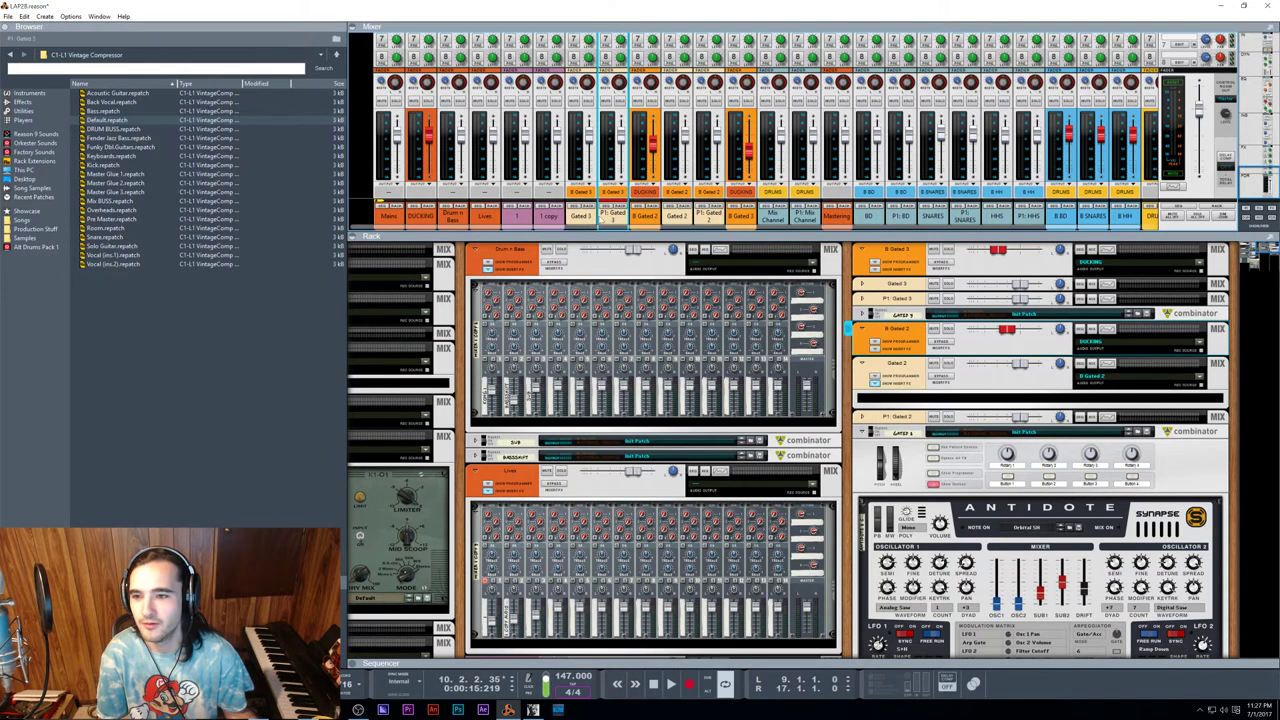
left_click(749, 216)
left_click(808, 217)
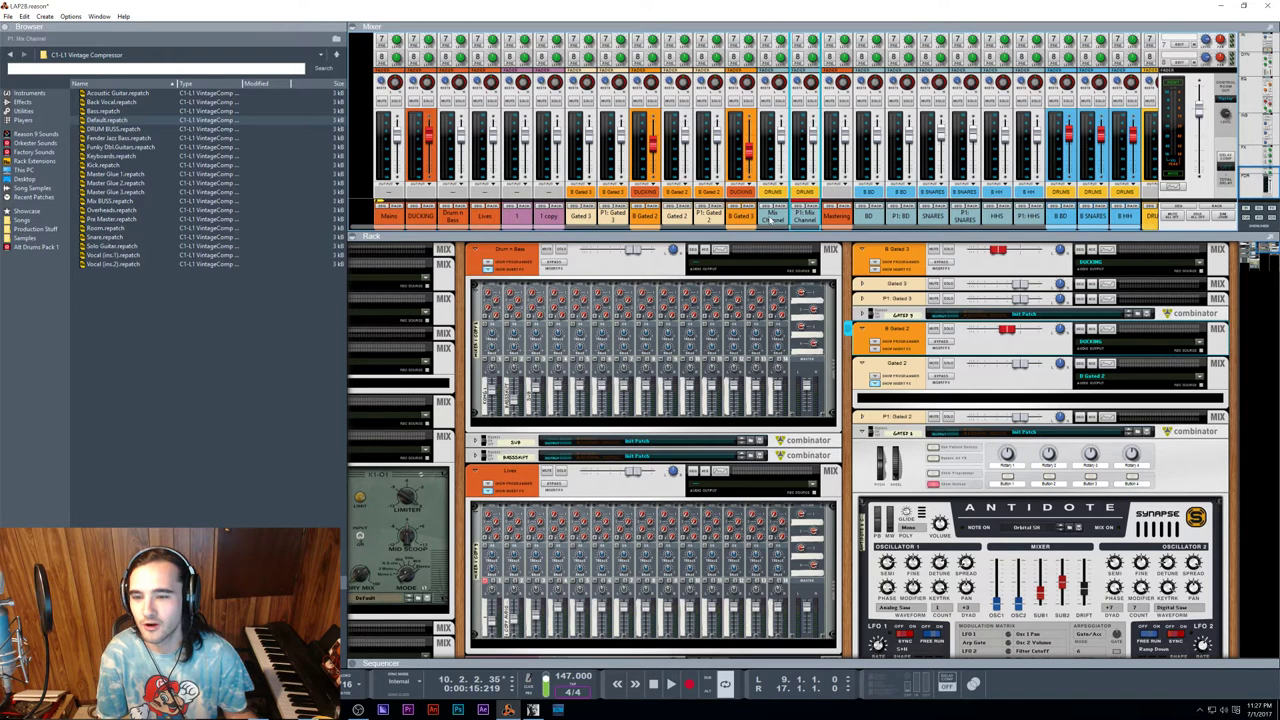
double_click(773, 216)
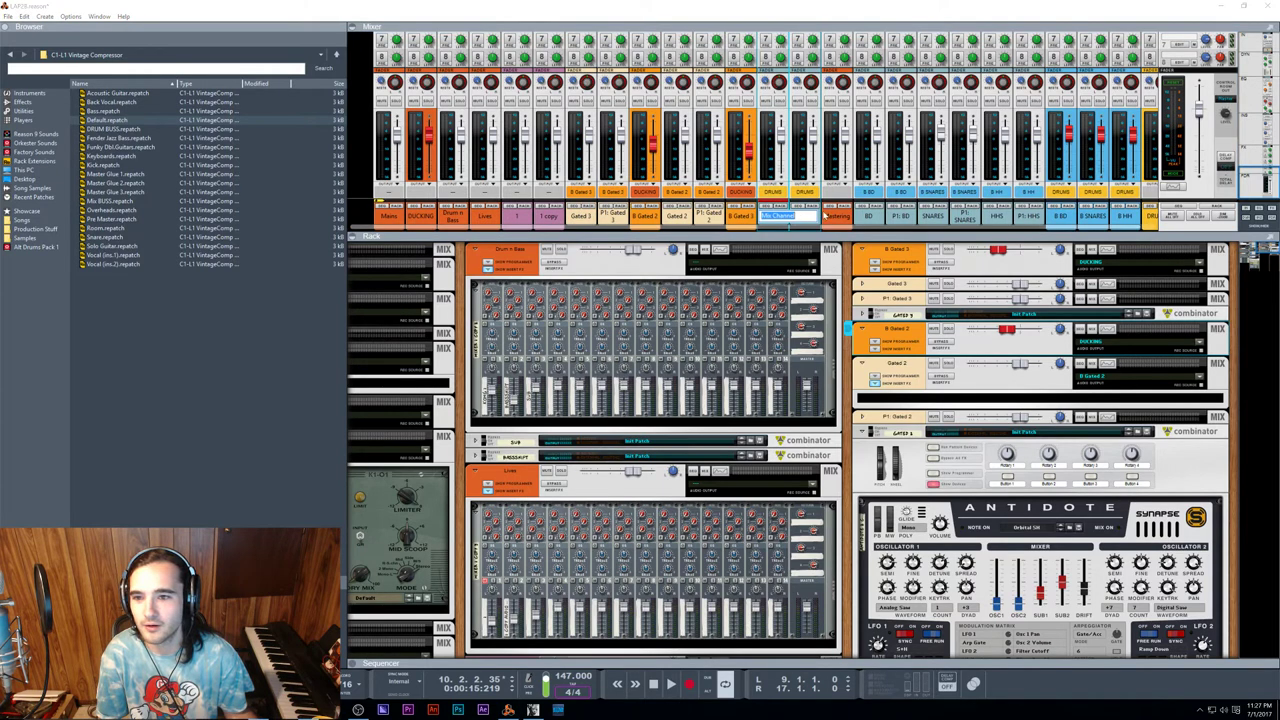
left_click(826, 216)
left_click(806, 217)
left_click(775, 217, "shift")
left_click_drag(775, 217, 1040, 213)
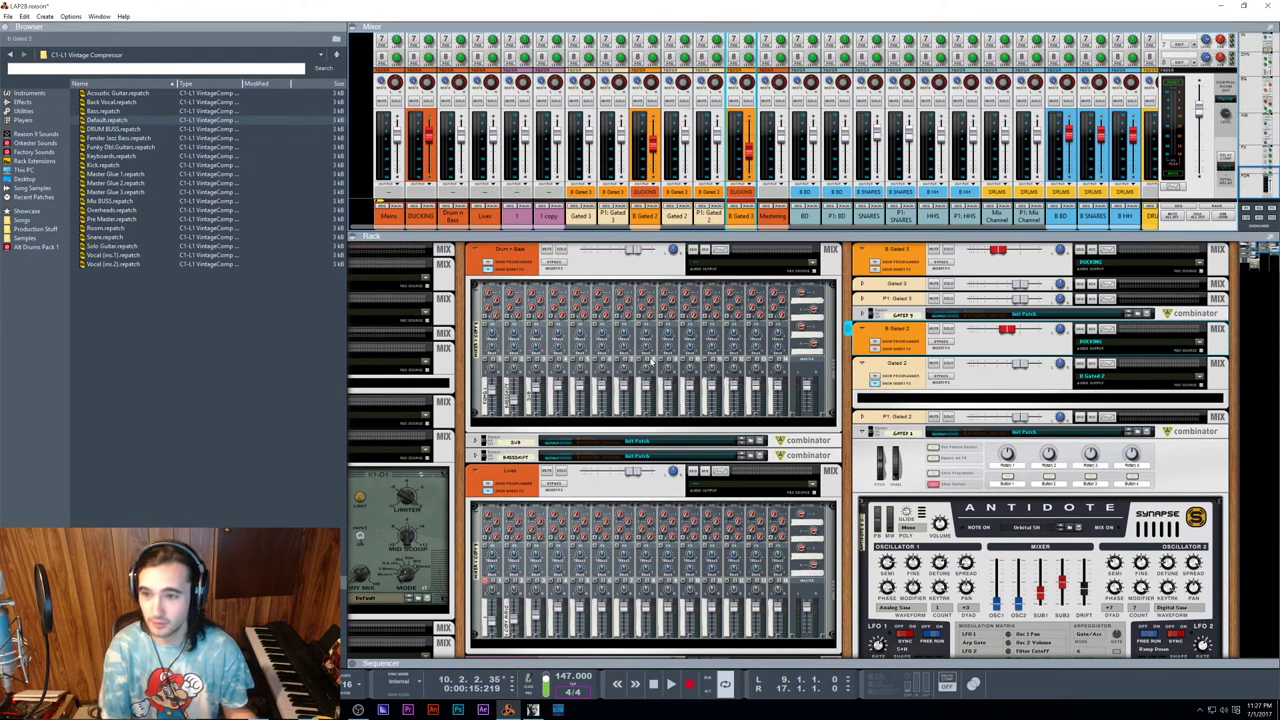
Step: Play the song from bar 9 and check the channel levels in the mixer
key("F7")
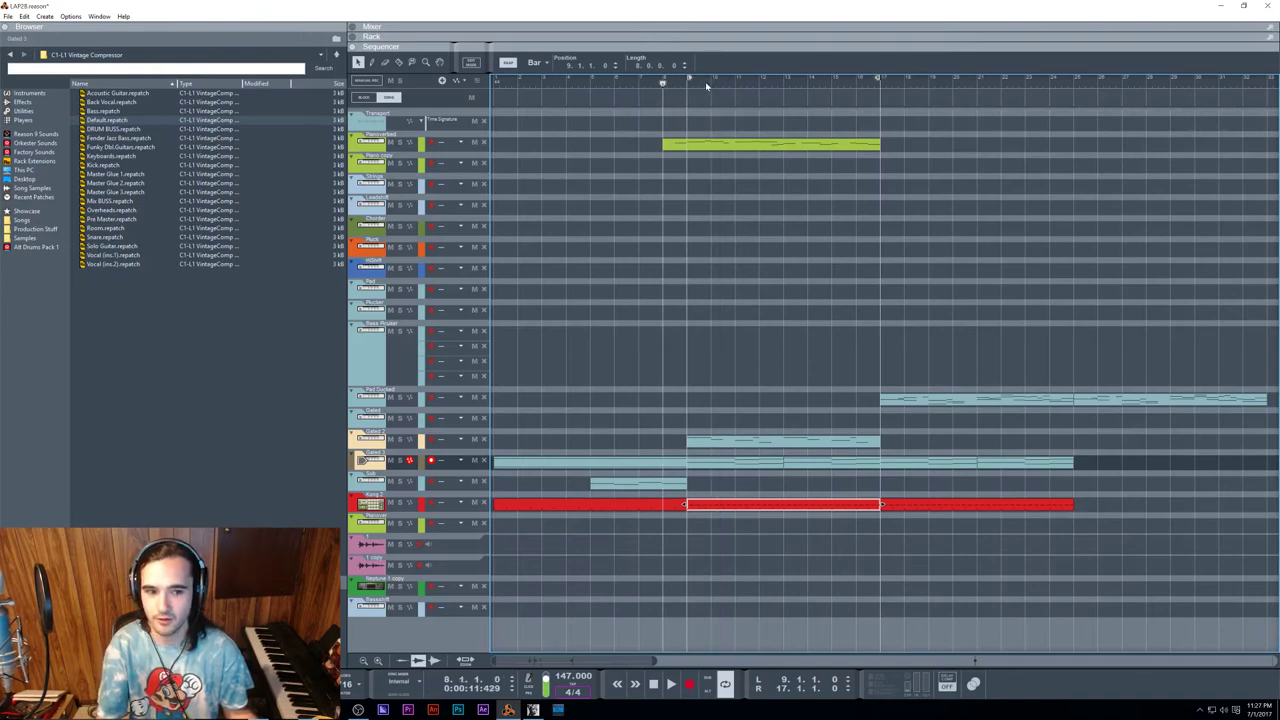
key("space")
key("F5")
key("F6")
key("F7")
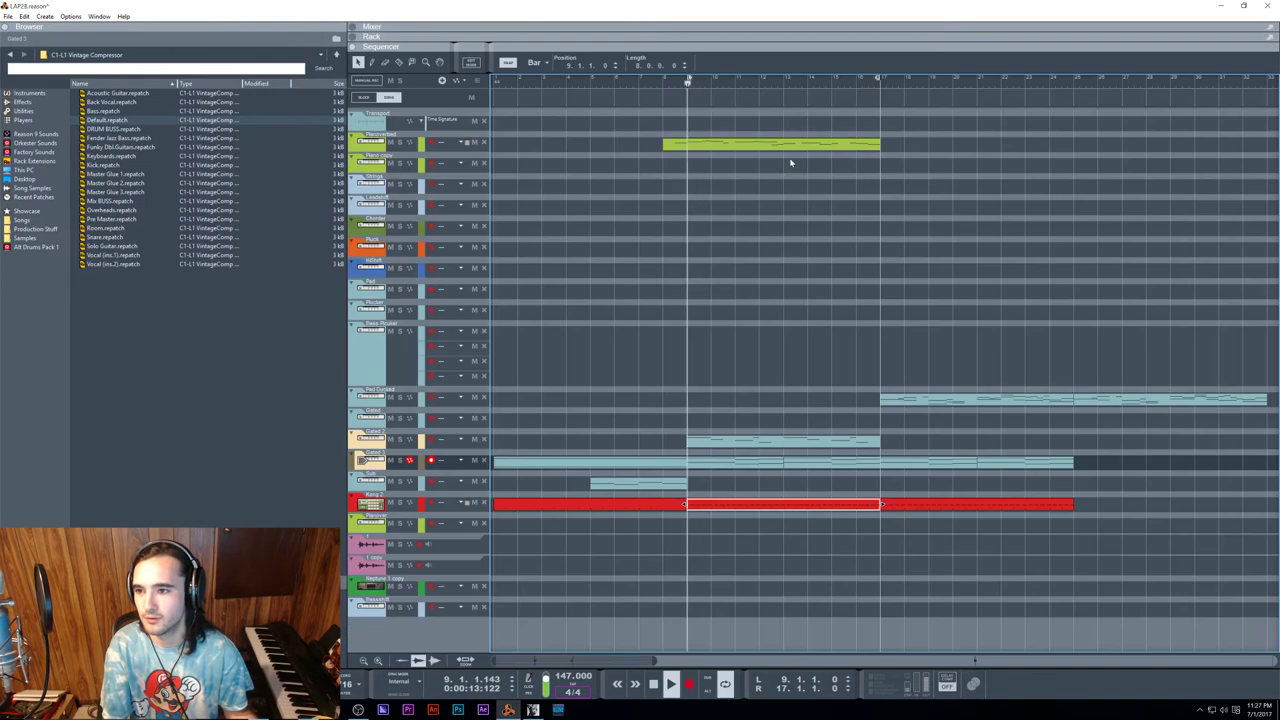
key("F5")
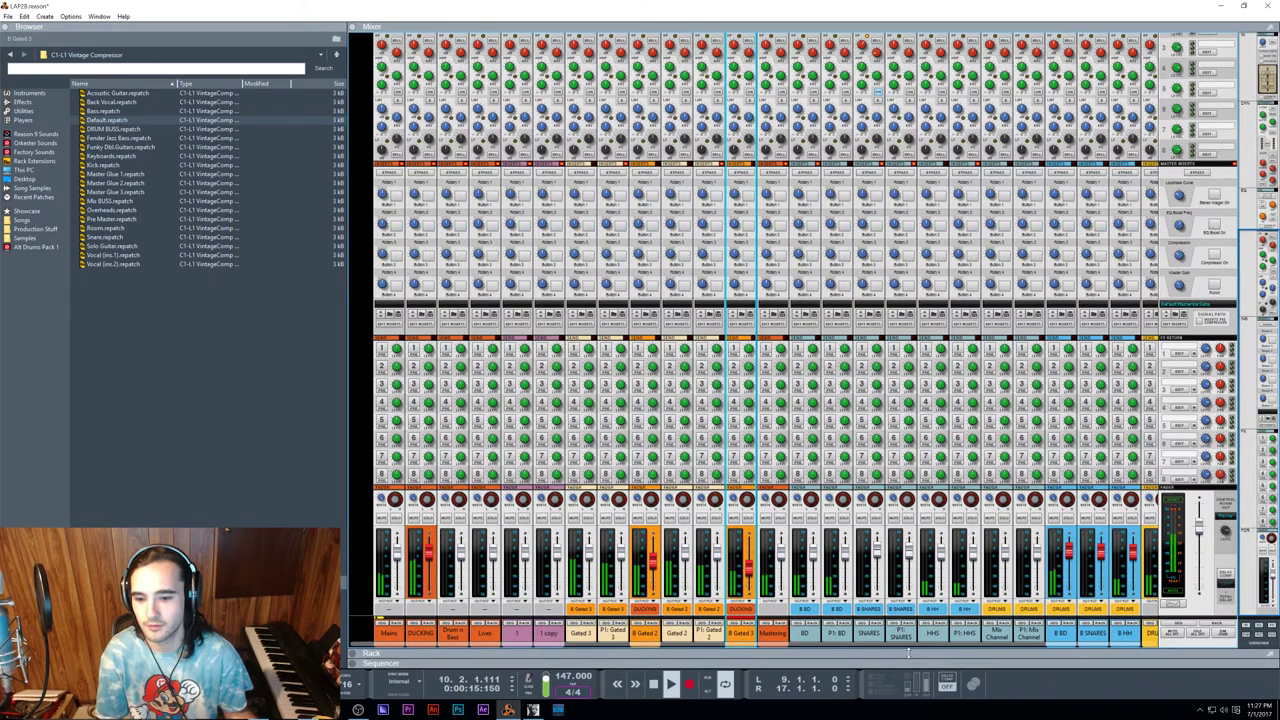
Step: Show the mixer above the rack, enlarge the mixer area, and slightly adjust the B Gated 2 bus fader
key("F6")
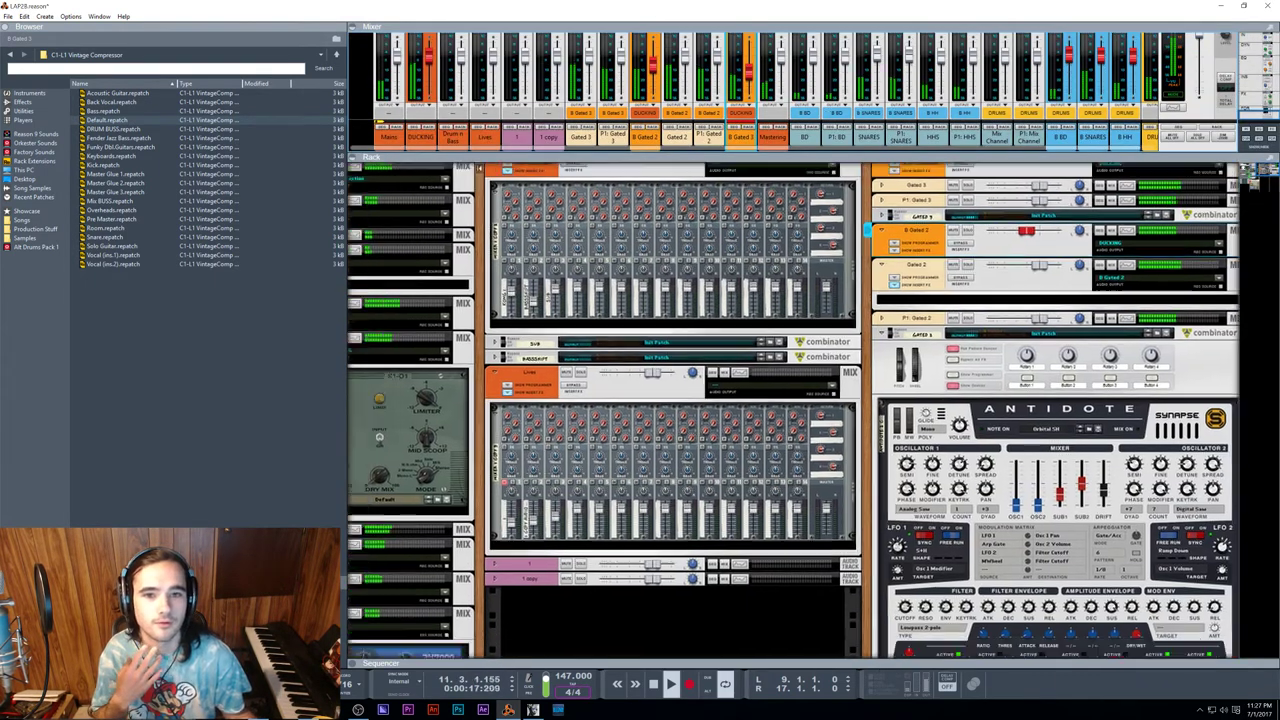
scroll(548, 297, "left", 8)
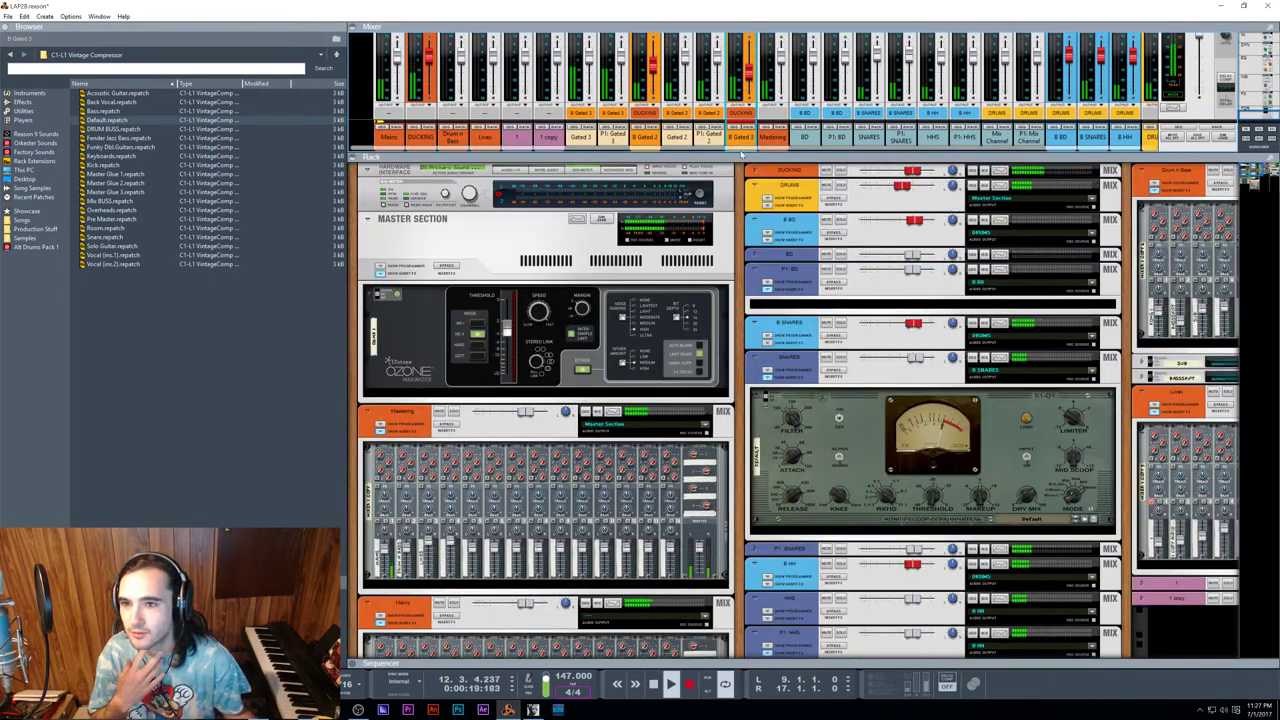
left_click_drag(741, 154, 738, 204)
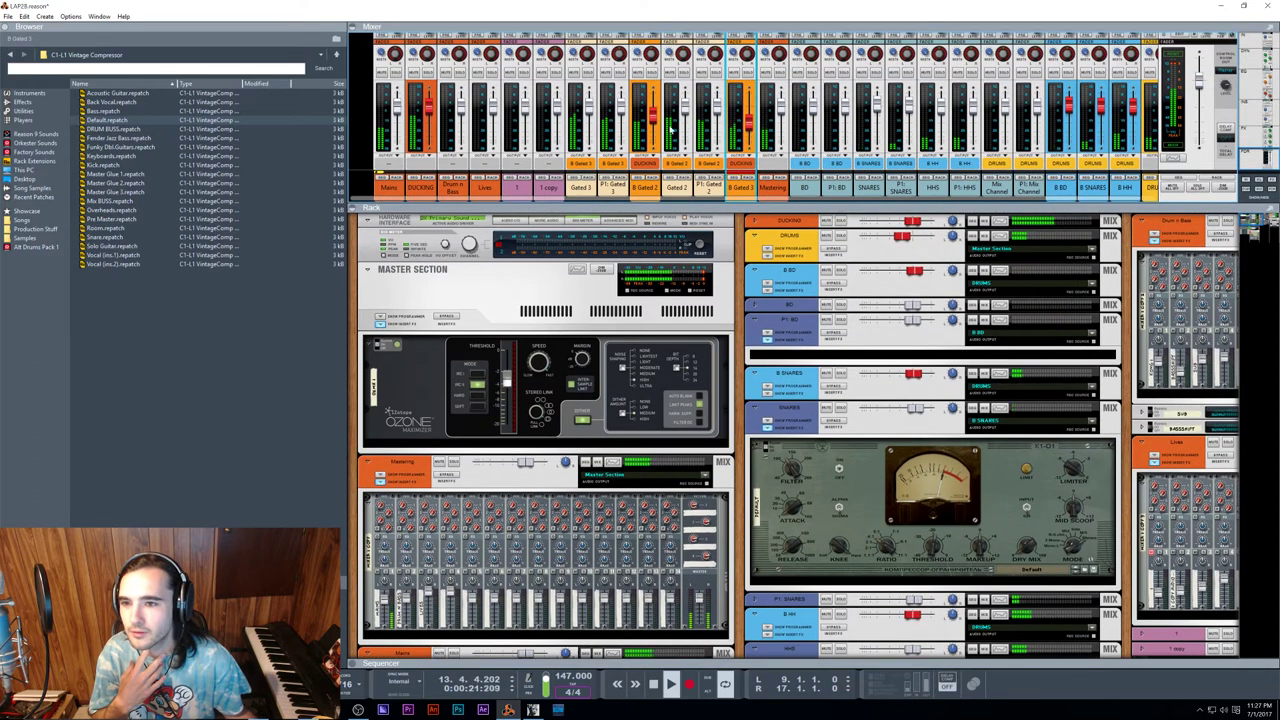
left_click_drag(653, 118, 654, 112)
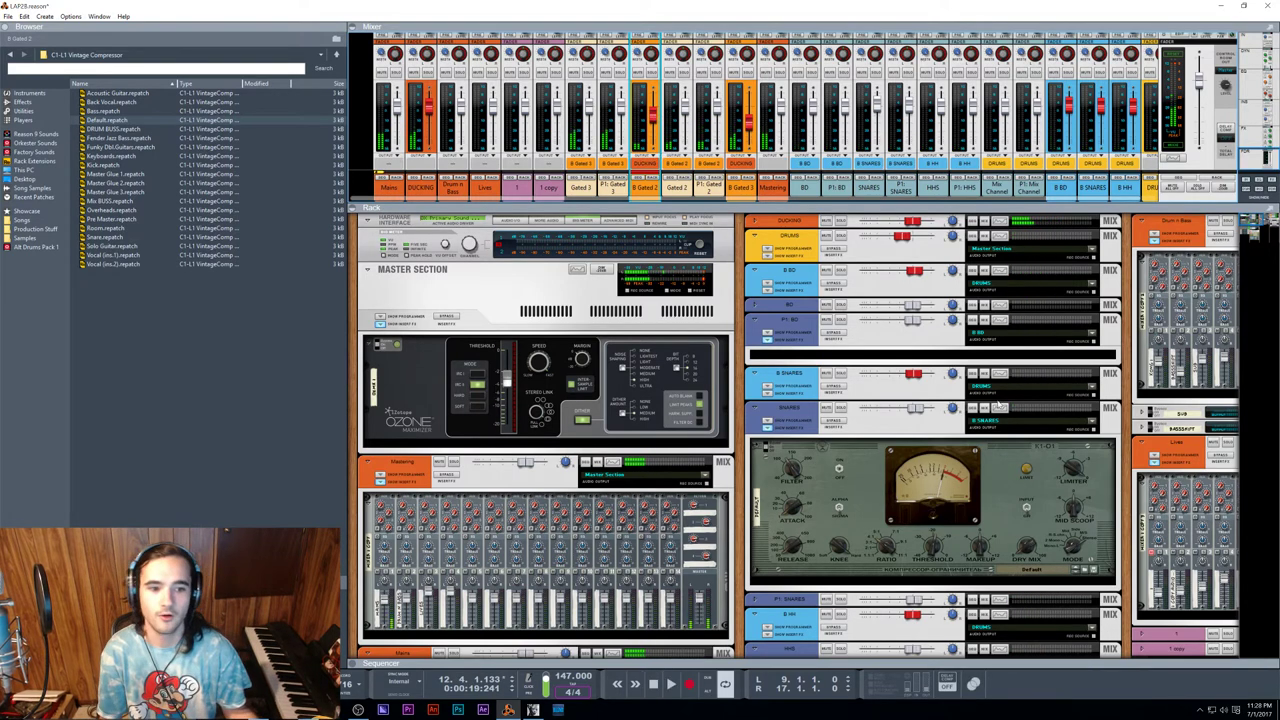
Step: Fold the Gated 2 Combinator in the rack and duplicate it with its bus and mix channels directly below
key("F6")
key("F7")
key("F6")
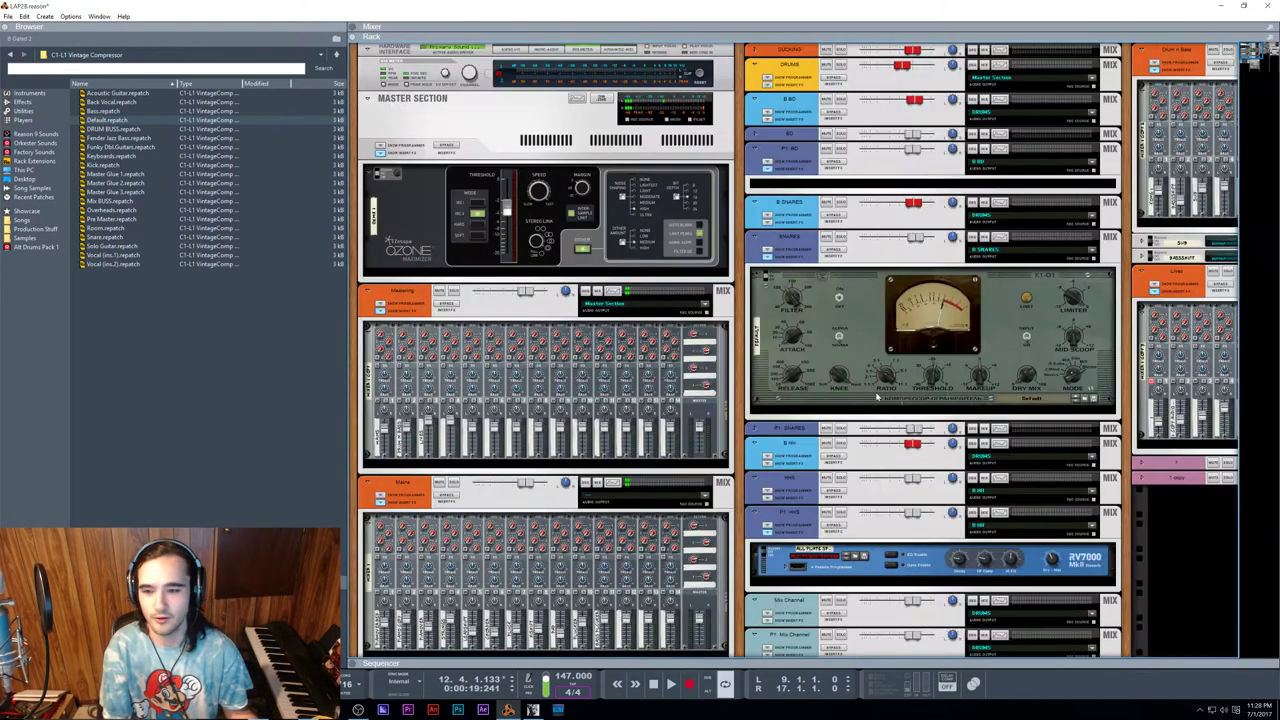
scroll(1081, 240, "right", 5)
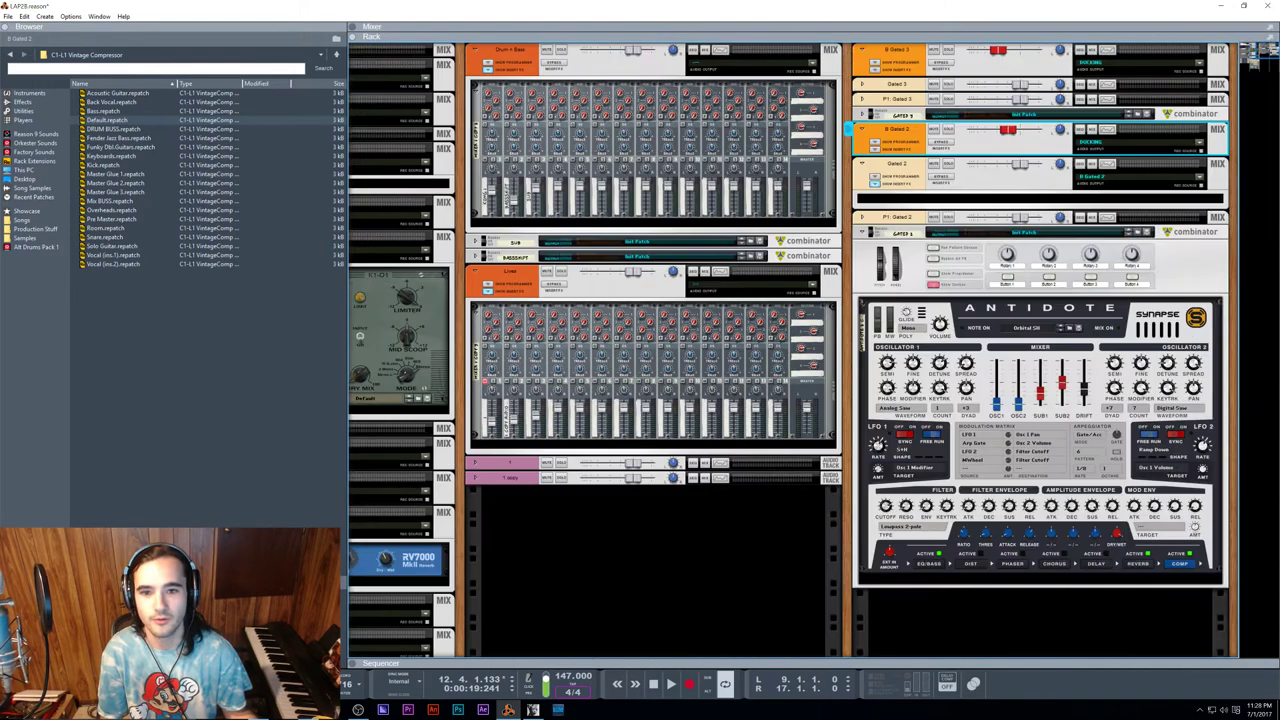
left_click(862, 233)
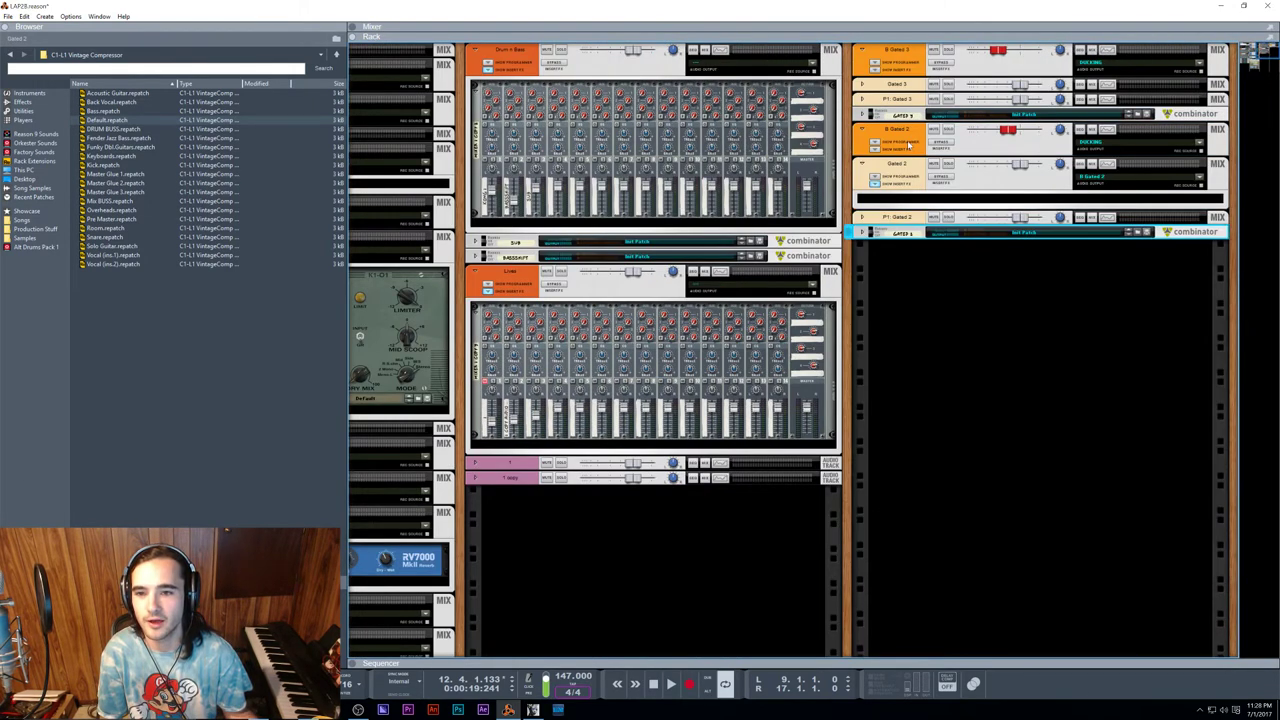
left_click(909, 145, "shift")
left_click_drag(909, 145, 964, 562)
Step: Delete only the duplicated Gated 2 Combinator, keeping the copied bus and mix channels
left_click(912, 360)
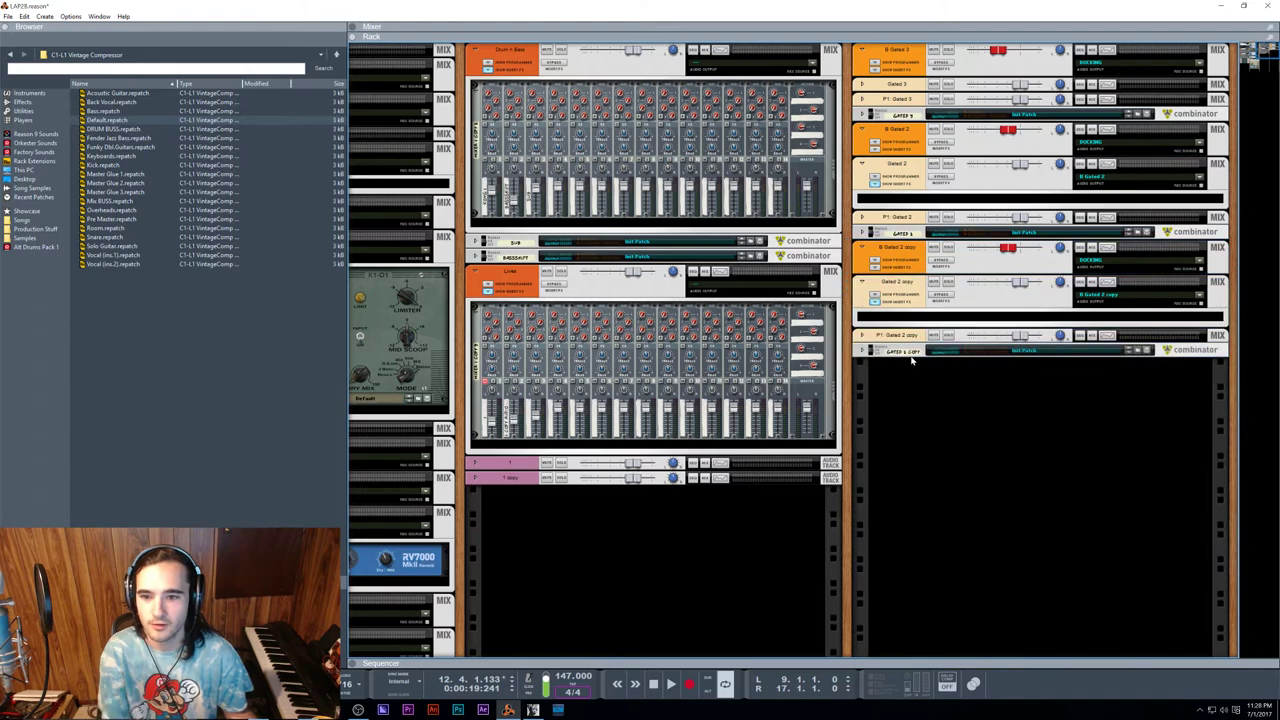
left_click(880, 352)
key("Delete")
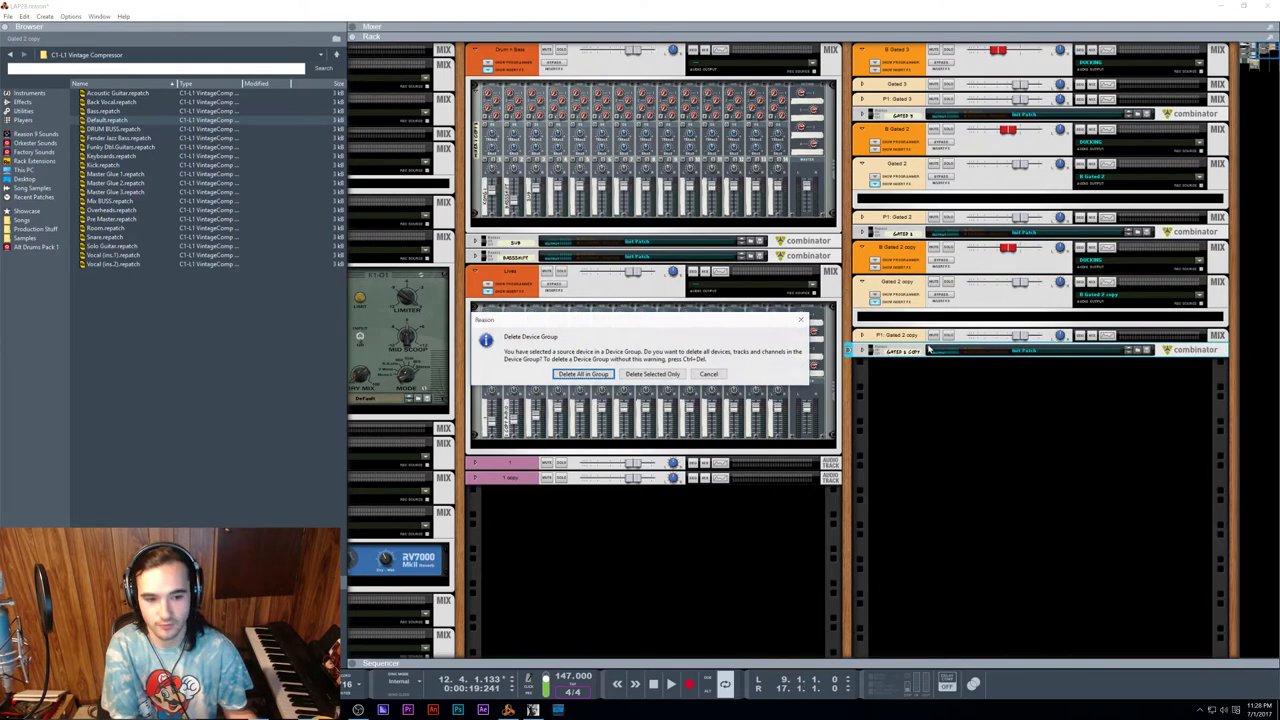
left_click(657, 375)
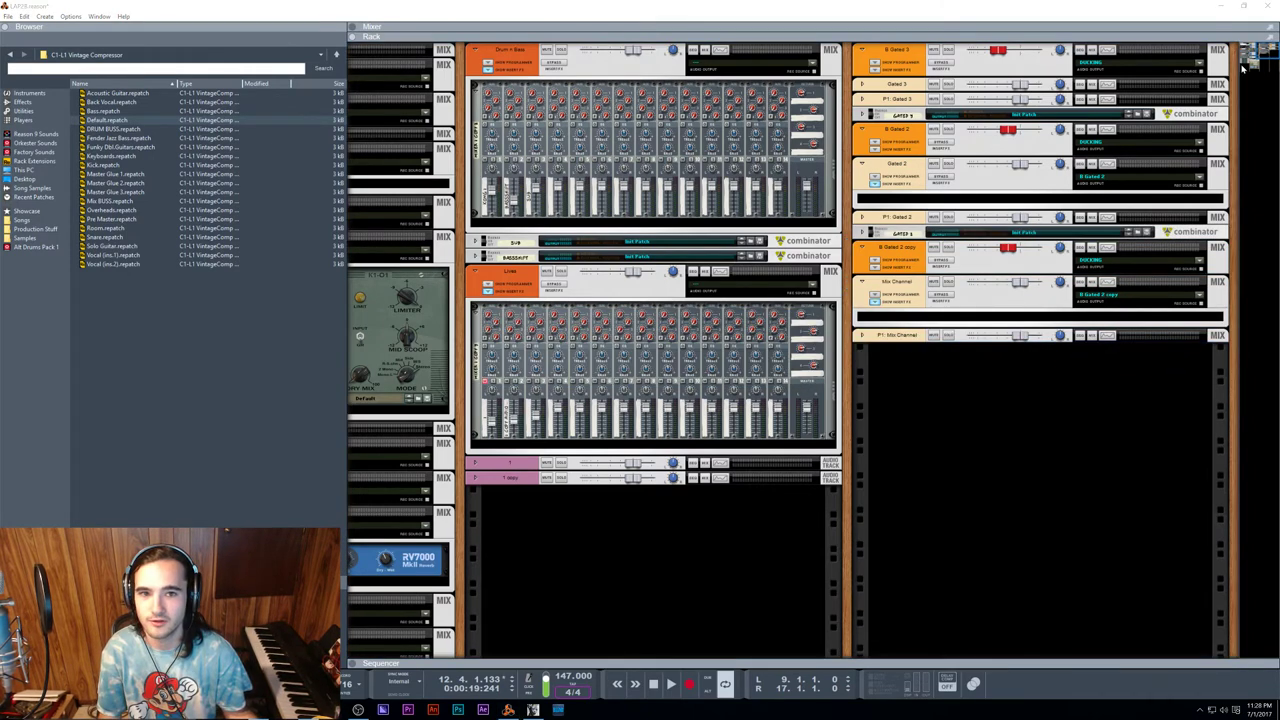
Step: Move the Pianoverbed Combinator from the first rack column to below the duplicated P1: Mix Channel
left_click_drag(1247, 65, 1248, 54)
scroll(623, 511, "down", 3)
scroll(622, 511, "down", 1)
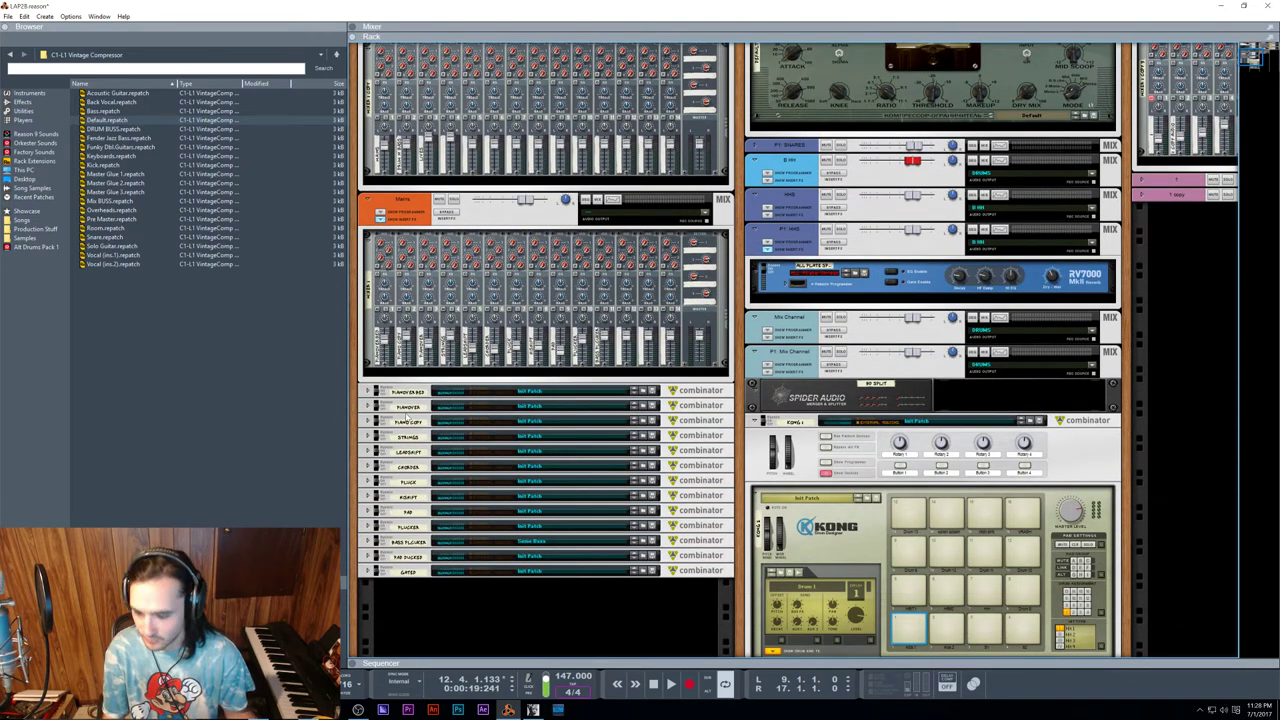
key("space")
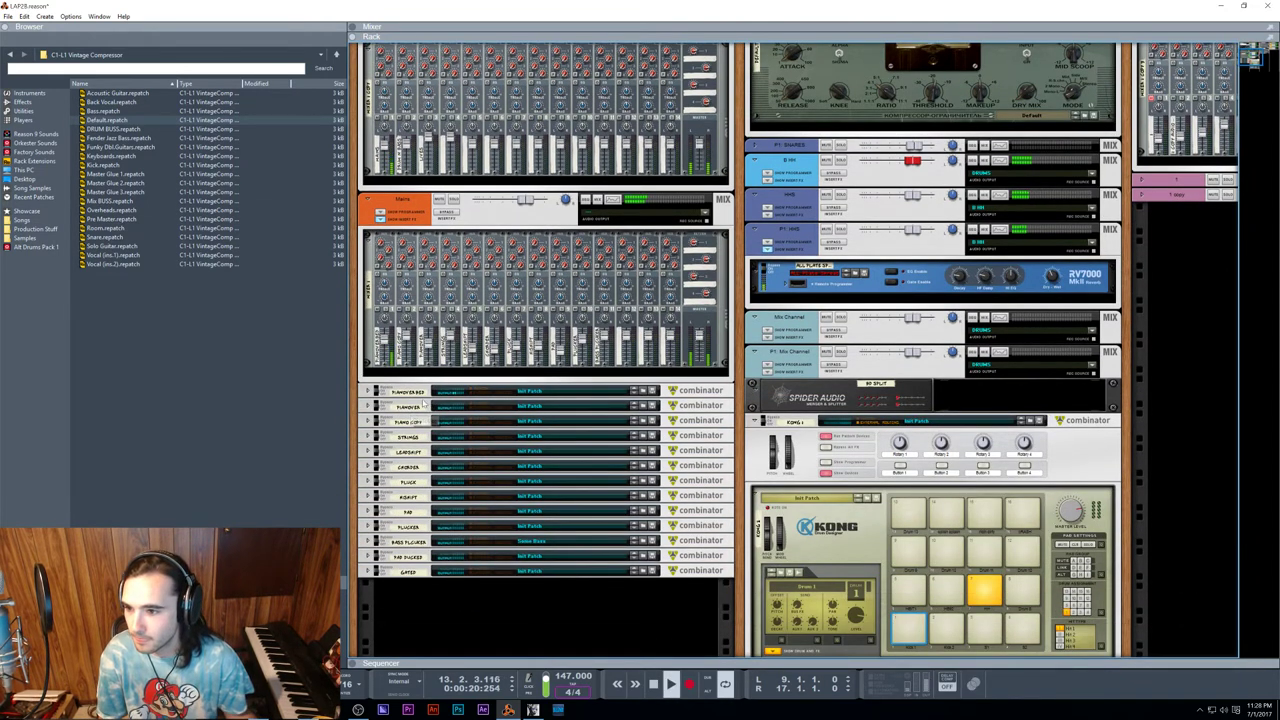
key("space")
left_click_drag(412, 388, 850, 228)
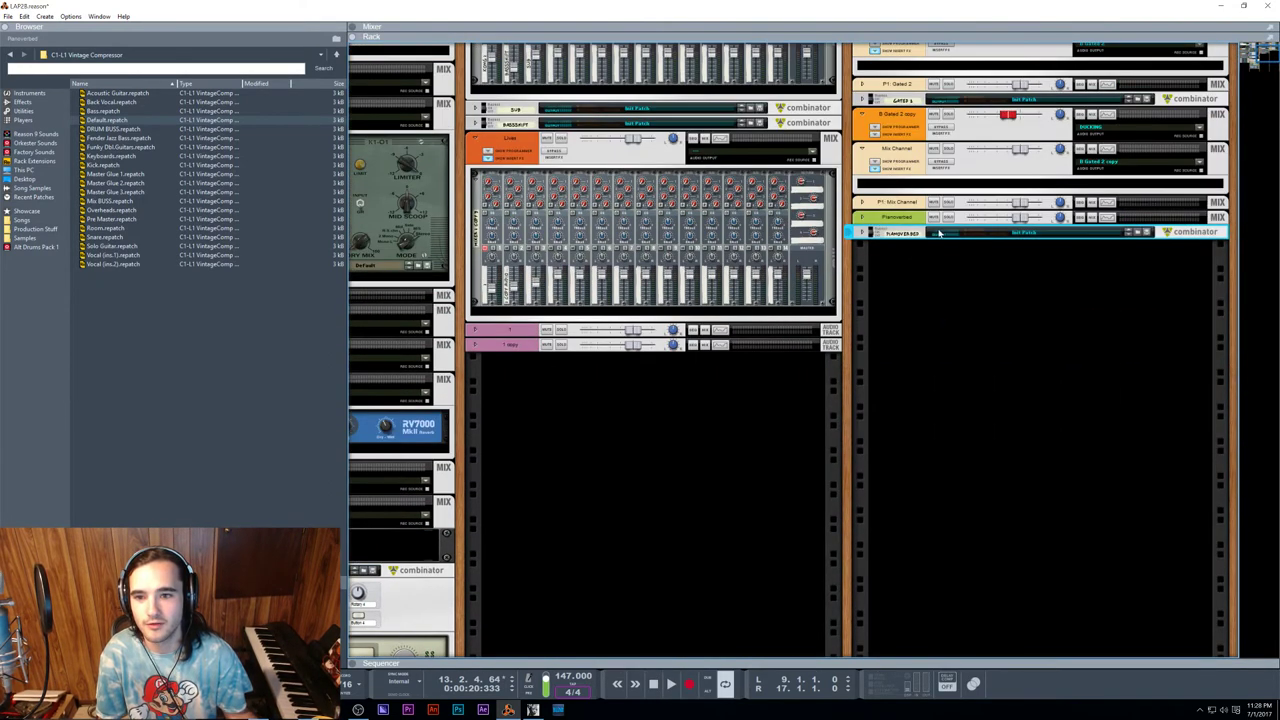
Step: Unfold the Pianoverbed Combinator and delete only its original mix channel
left_click(862, 234)
scroll(880, 300, "up", 3)
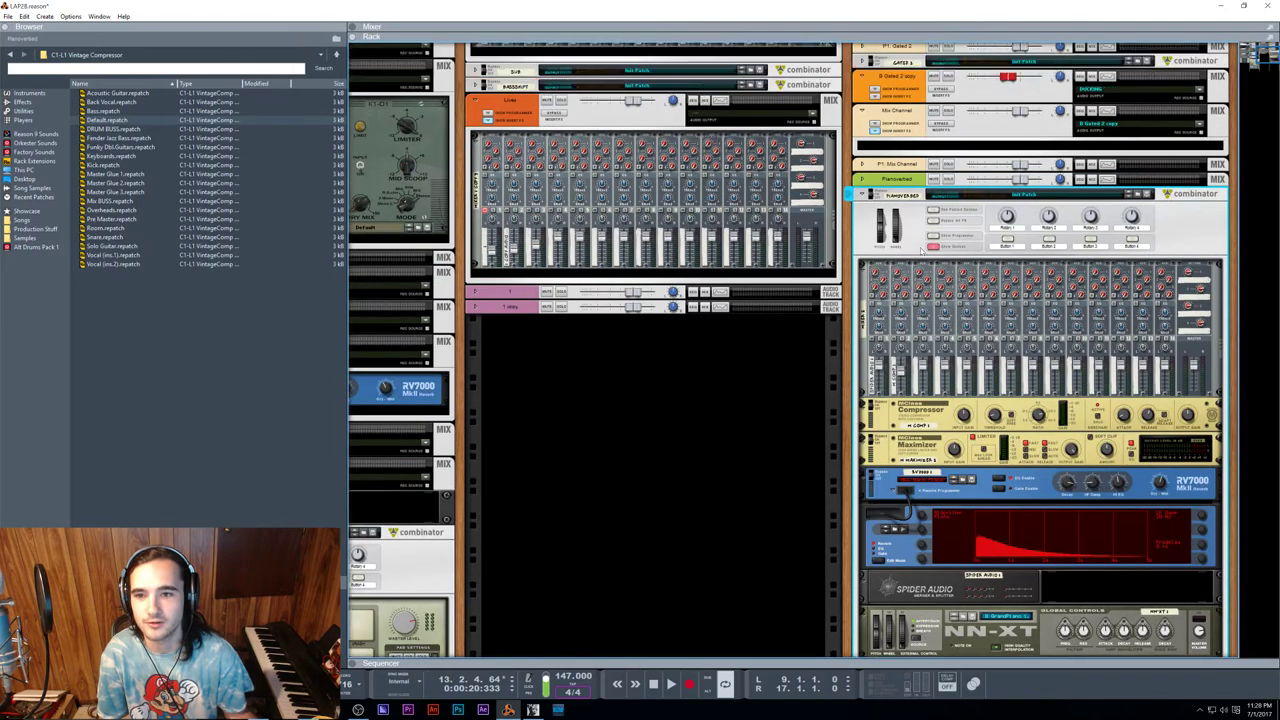
left_click(900, 352)
key("Delete")
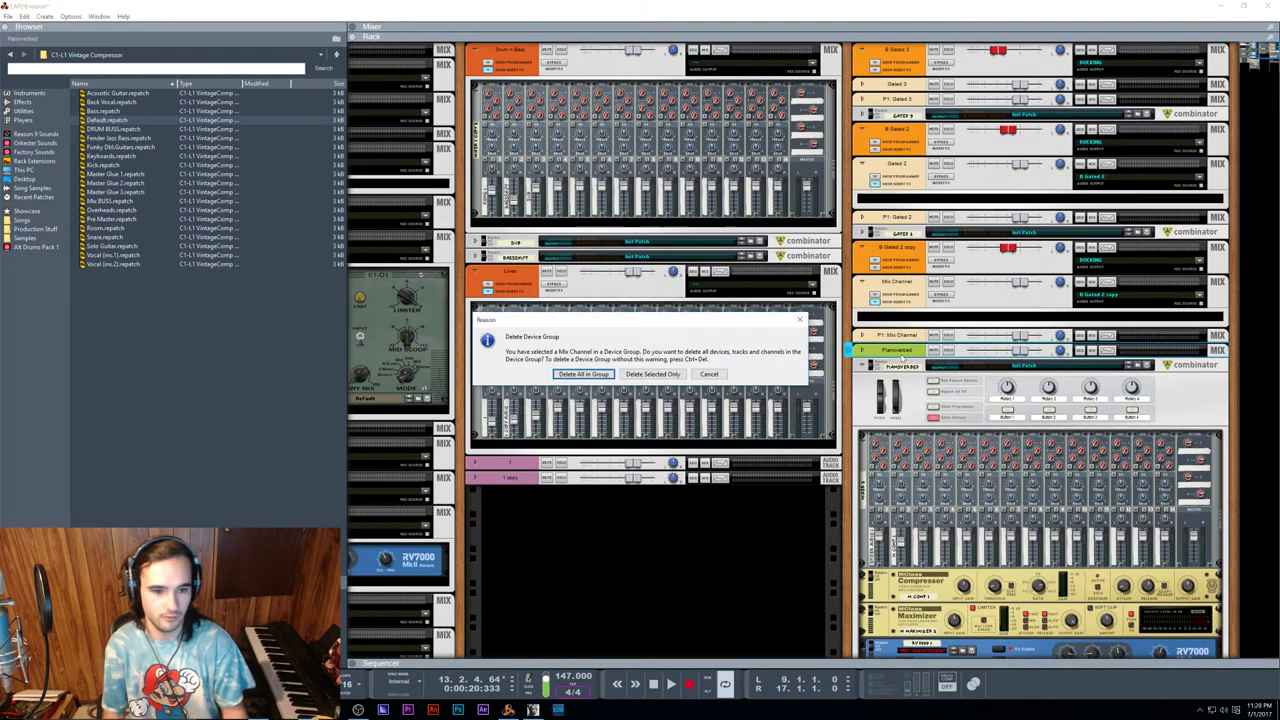
left_click(650, 373)
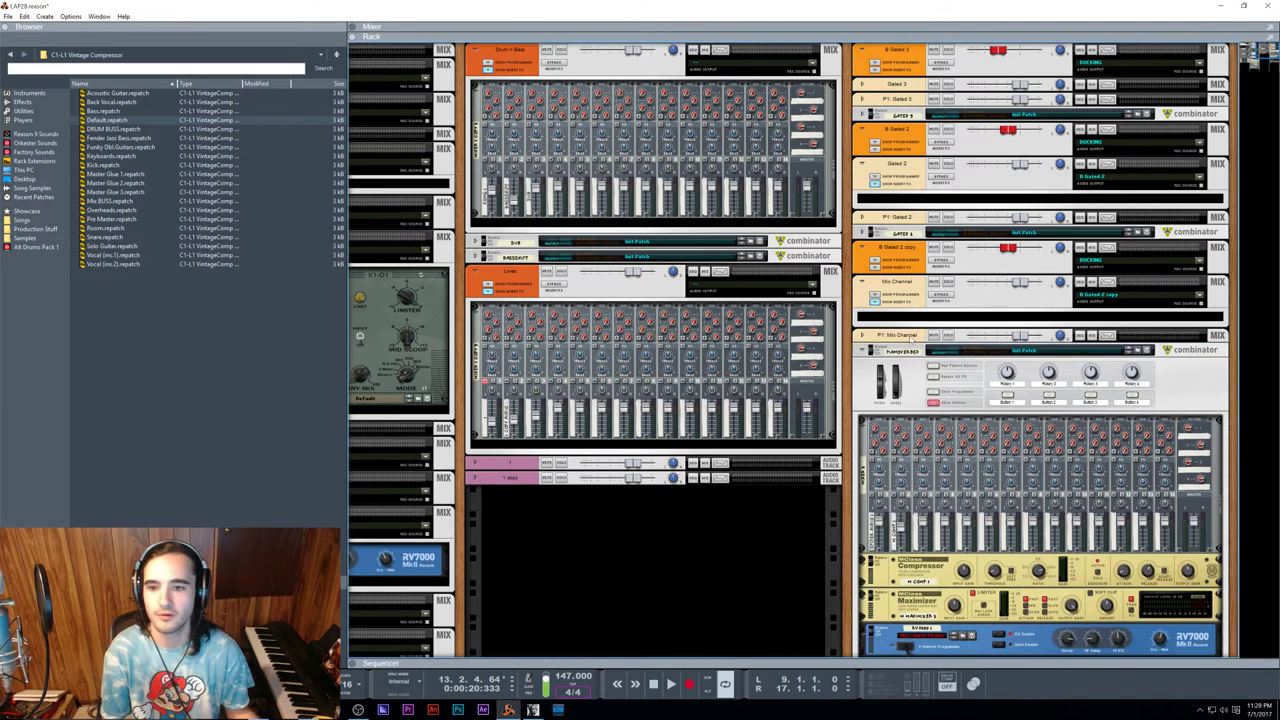
Step: Cable the Pianoverbed Combinator's output to the duplicated mix channel's input on the rack's rear, and unfold its P1 parallel channel
key("Tab")
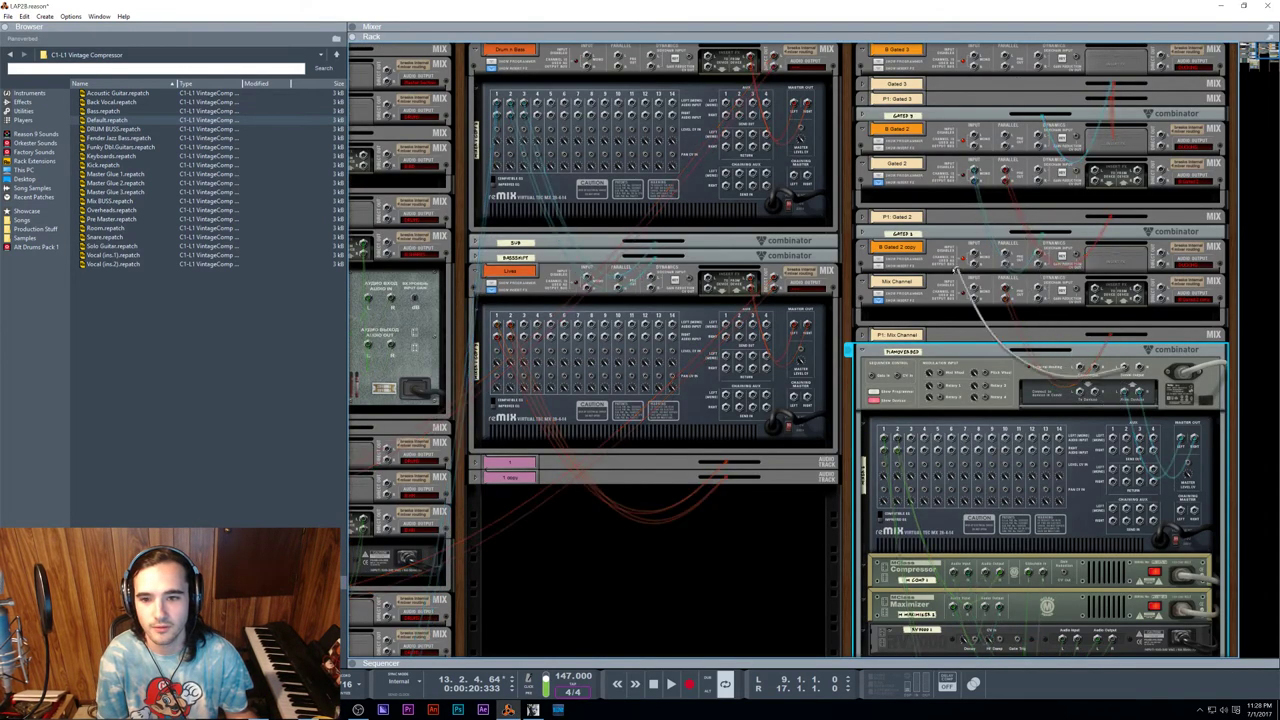
left_click_drag(957, 268, 974, 289)
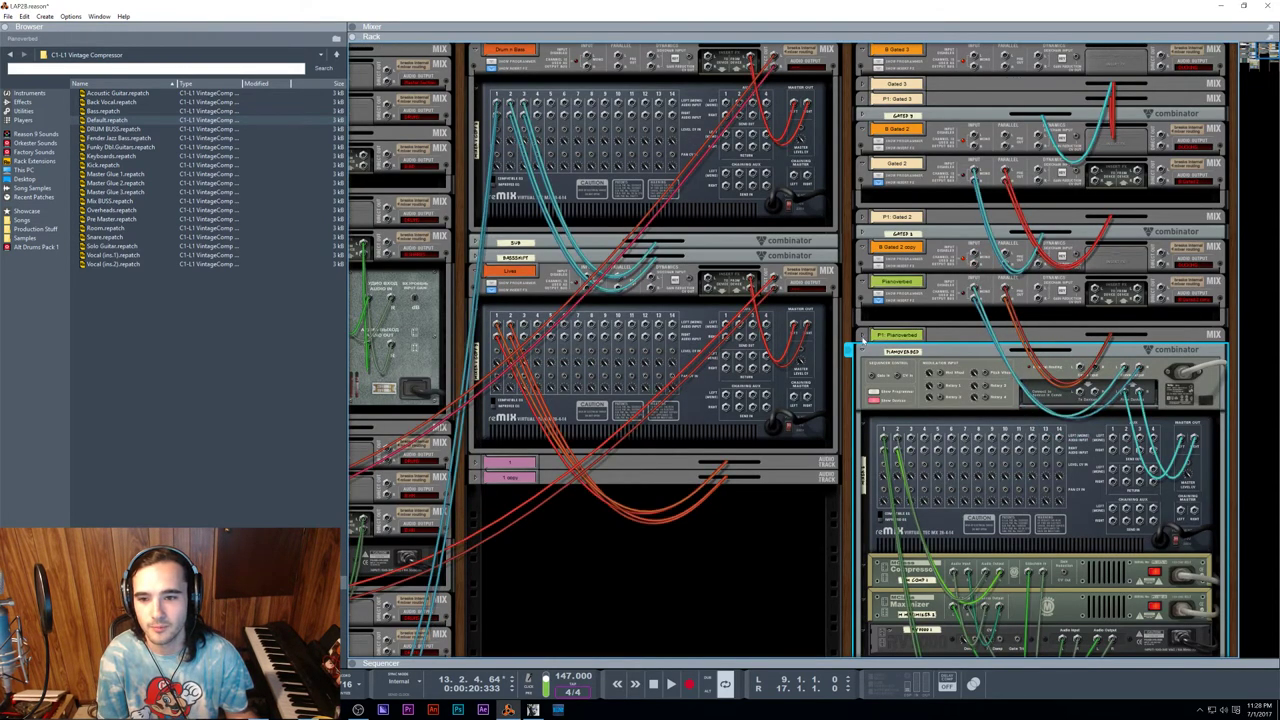
key("ctrl+z")
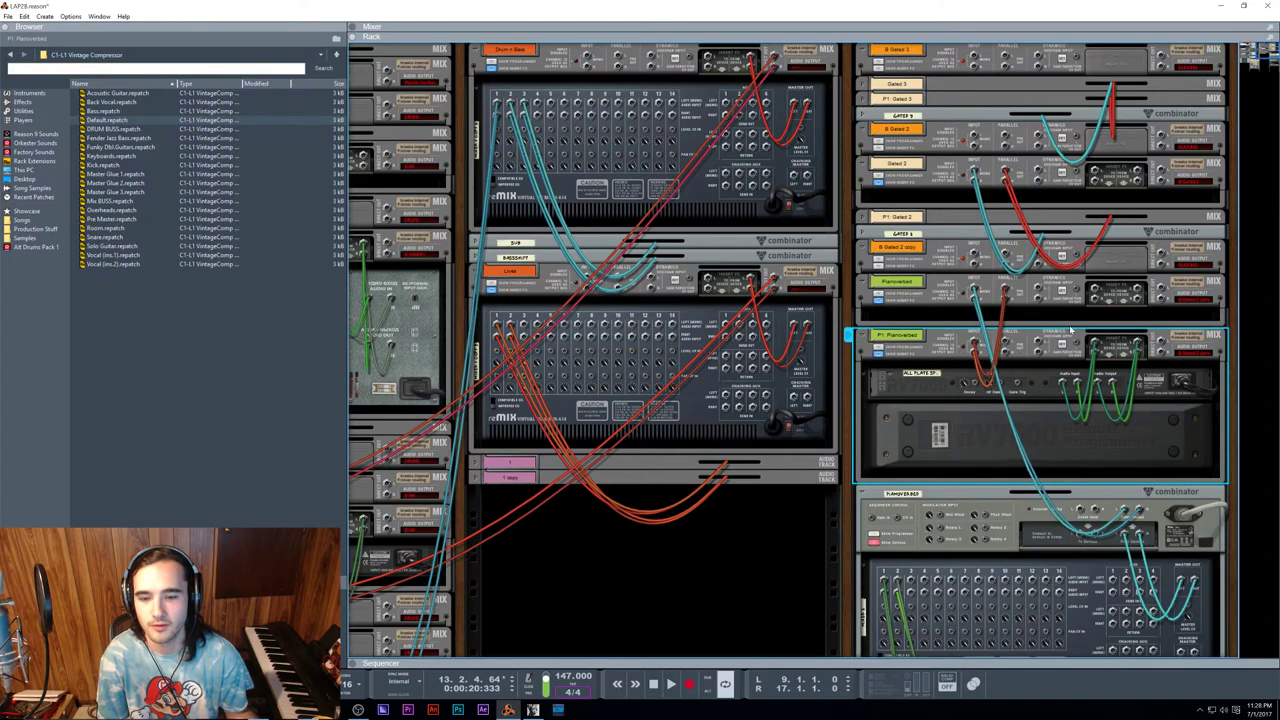
key("Tab")
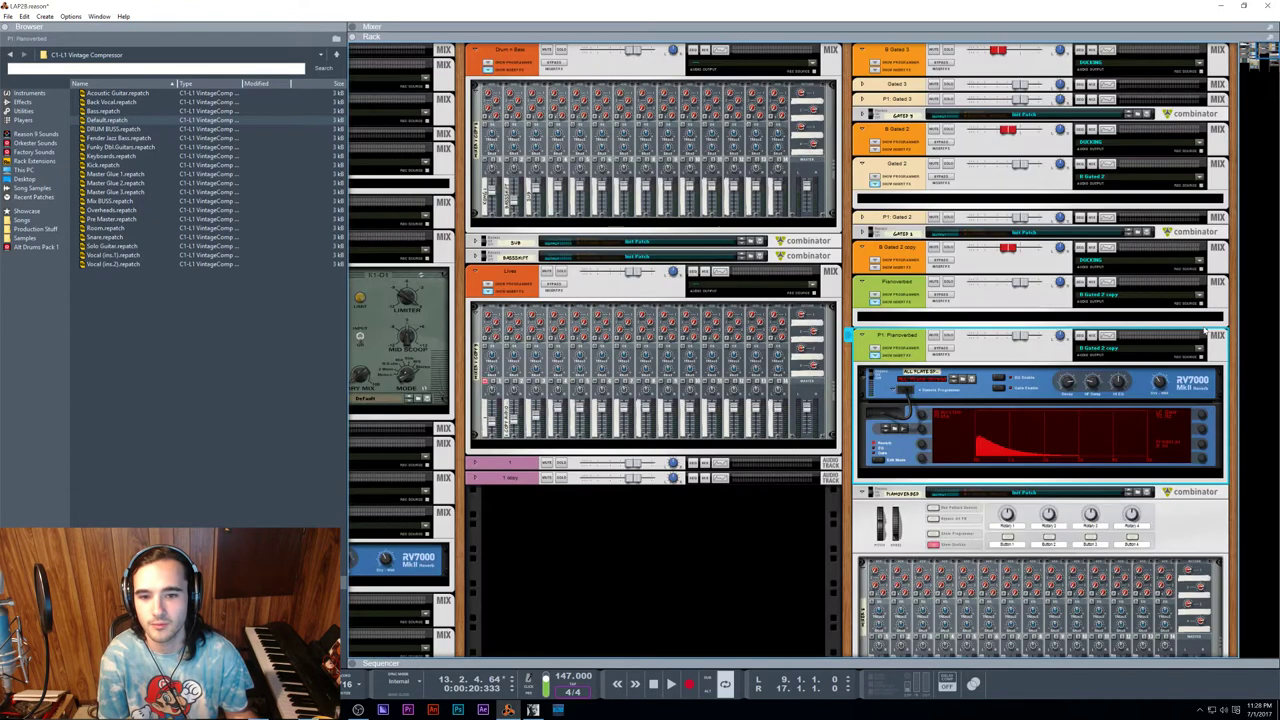
Step: Rename the B Gated 2 copy bus as B PIANOVERB
double_click(900, 252)
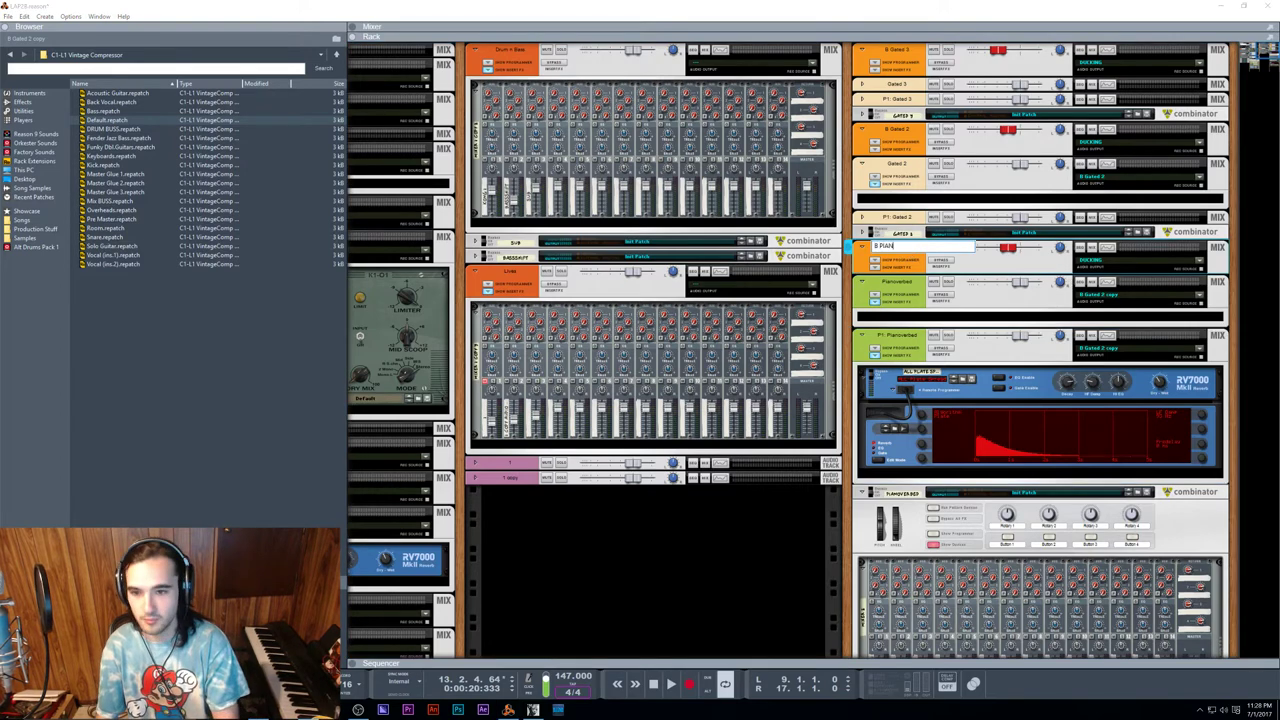
type("B PIANOVERB")
key("Return")
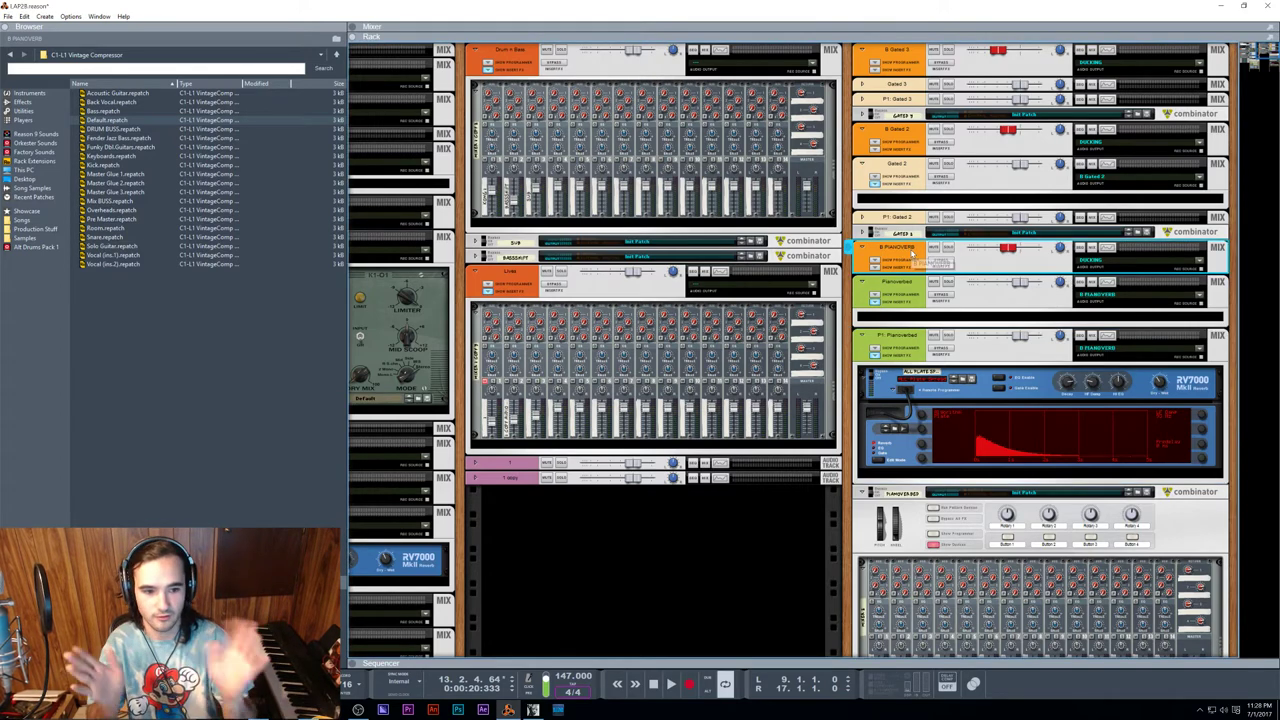
Step: Disconnect the mixer from the Pianoverbed Combinator and cable the NN-XT's output straight to the Combinator's From Devices input on the rack's rear
scroll(986, 363, "down", 3)
scroll(986, 363, "down", 3)
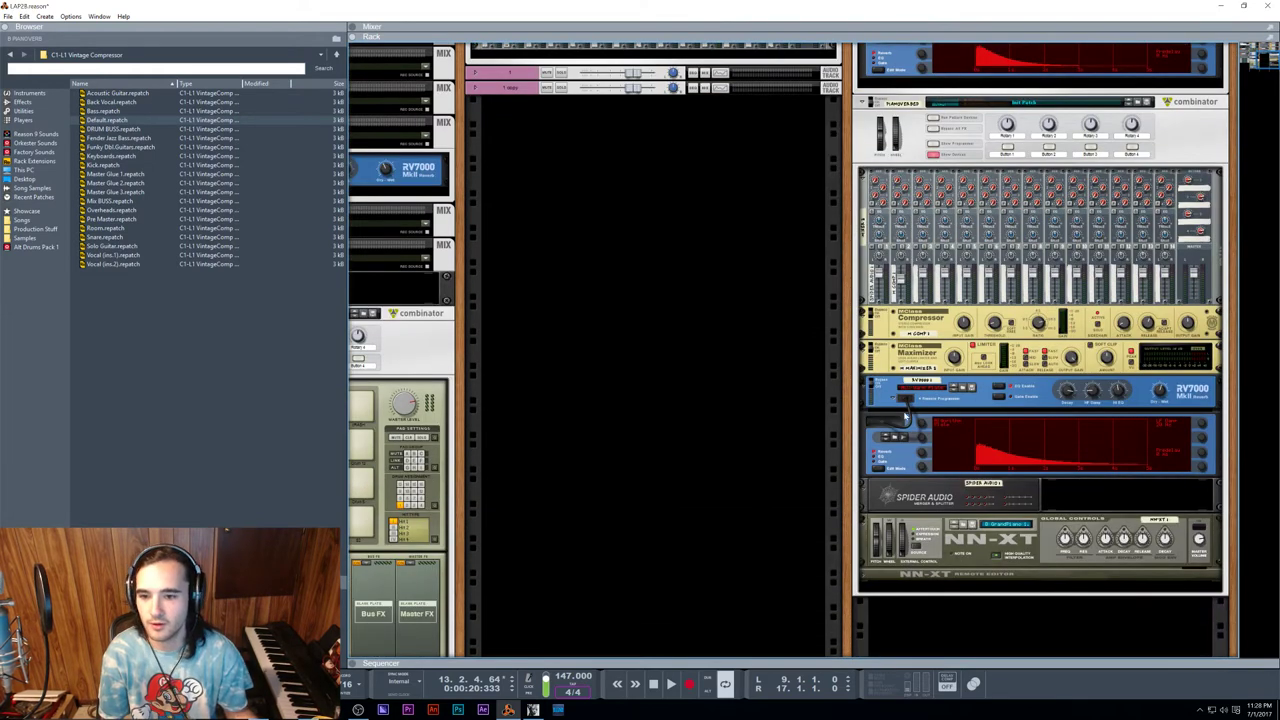
left_click(930, 494)
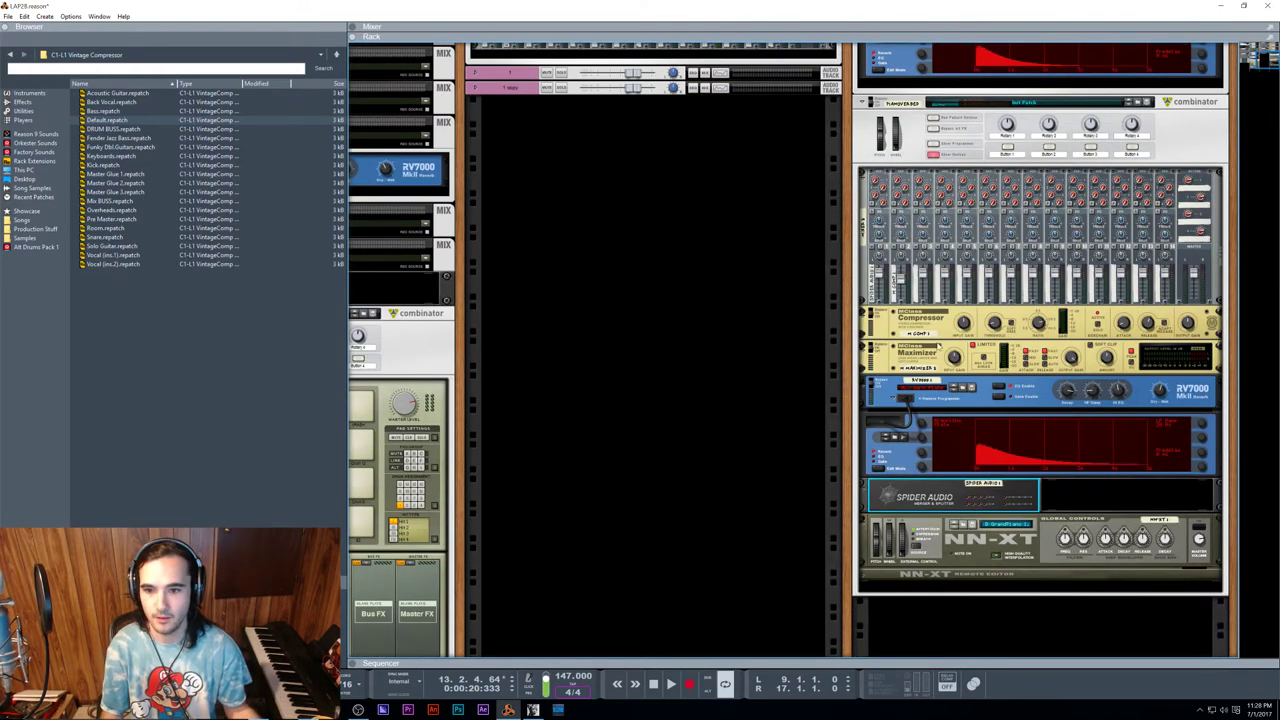
left_click(866, 292)
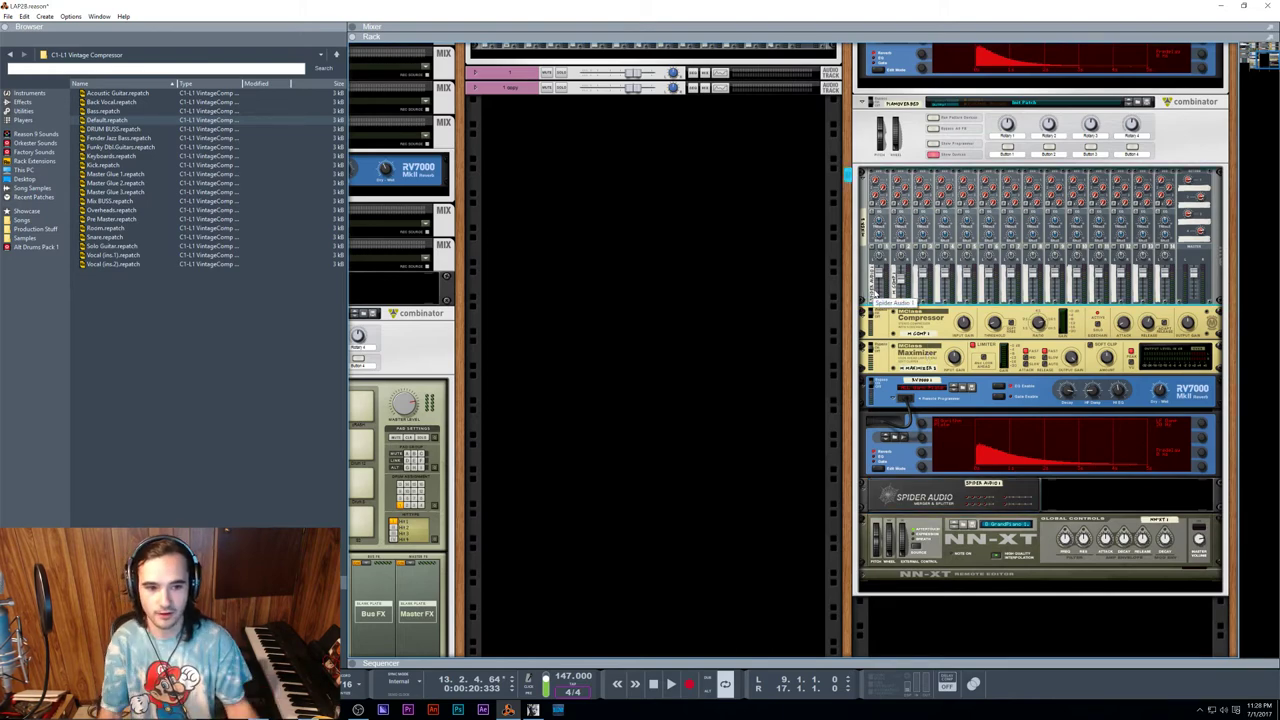
key("Tab")
left_click(1077, 530)
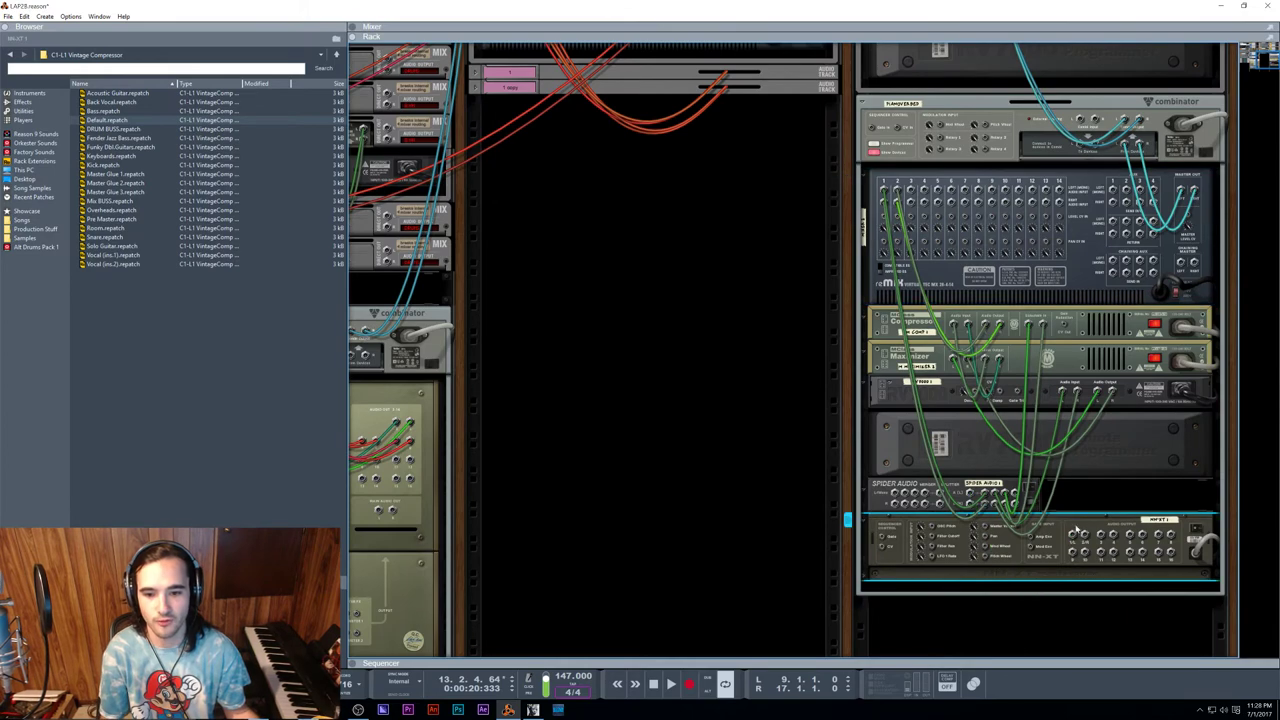
left_click_drag(1074, 535, 1147, 80)
left_click_drag(1127, 147, 1143, 203)
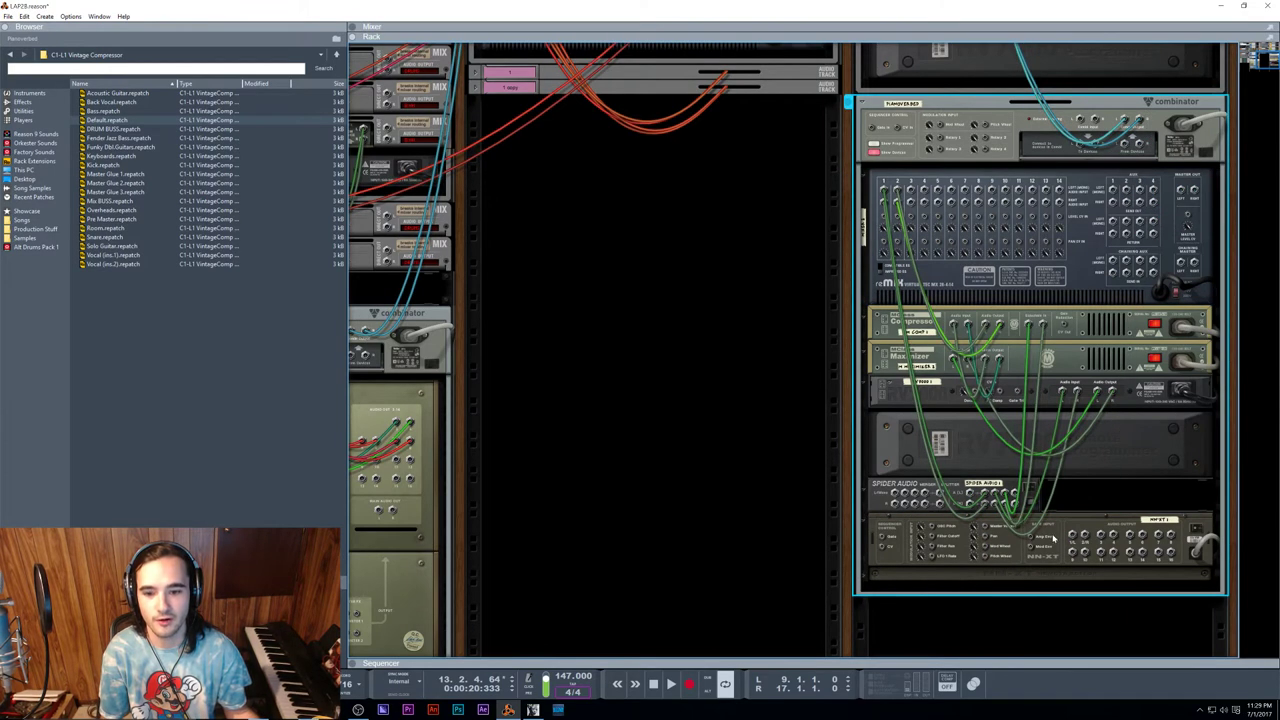
left_click(1167, 541)
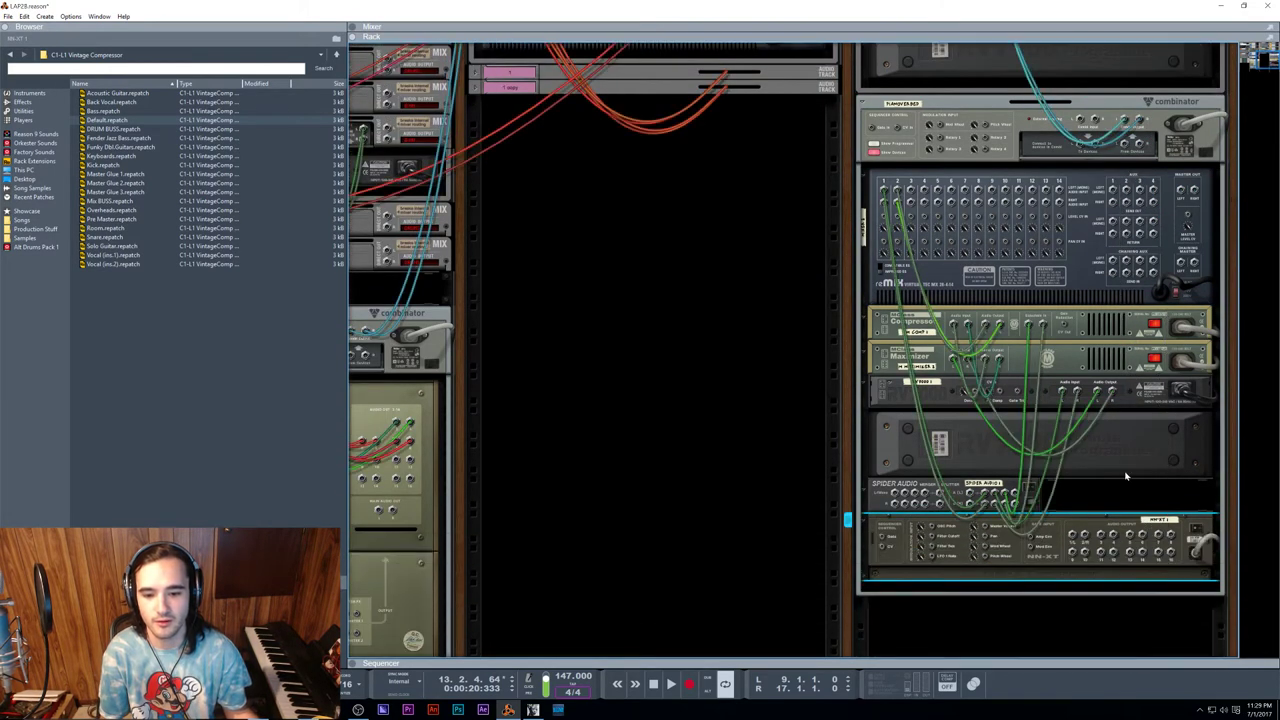
scroll(1073, 400, "up", 2)
left_click_drag(1074, 535, 1127, 264)
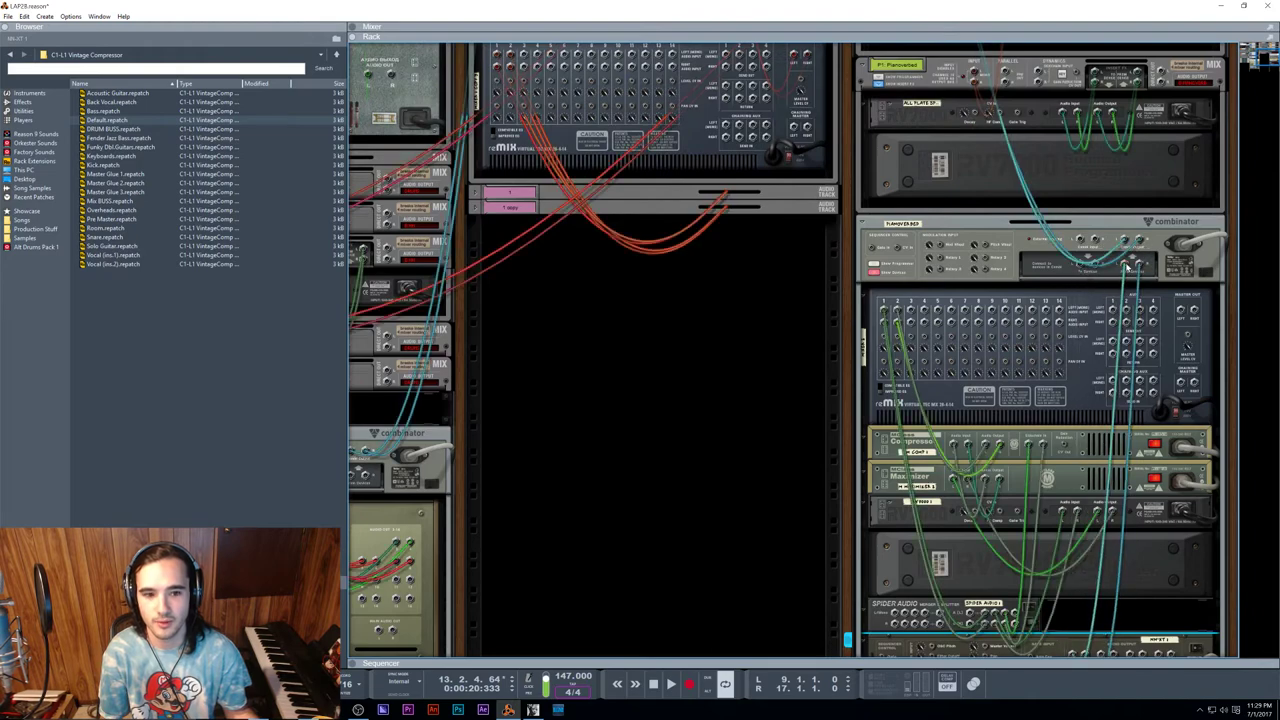
Step: Delete the All Plate RV7000 reverb from the P1: Pianoverbed parallel channel
scroll(1071, 369, "down", 2)
scroll(1070, 370, "down", 1)
left_click(888, 470)
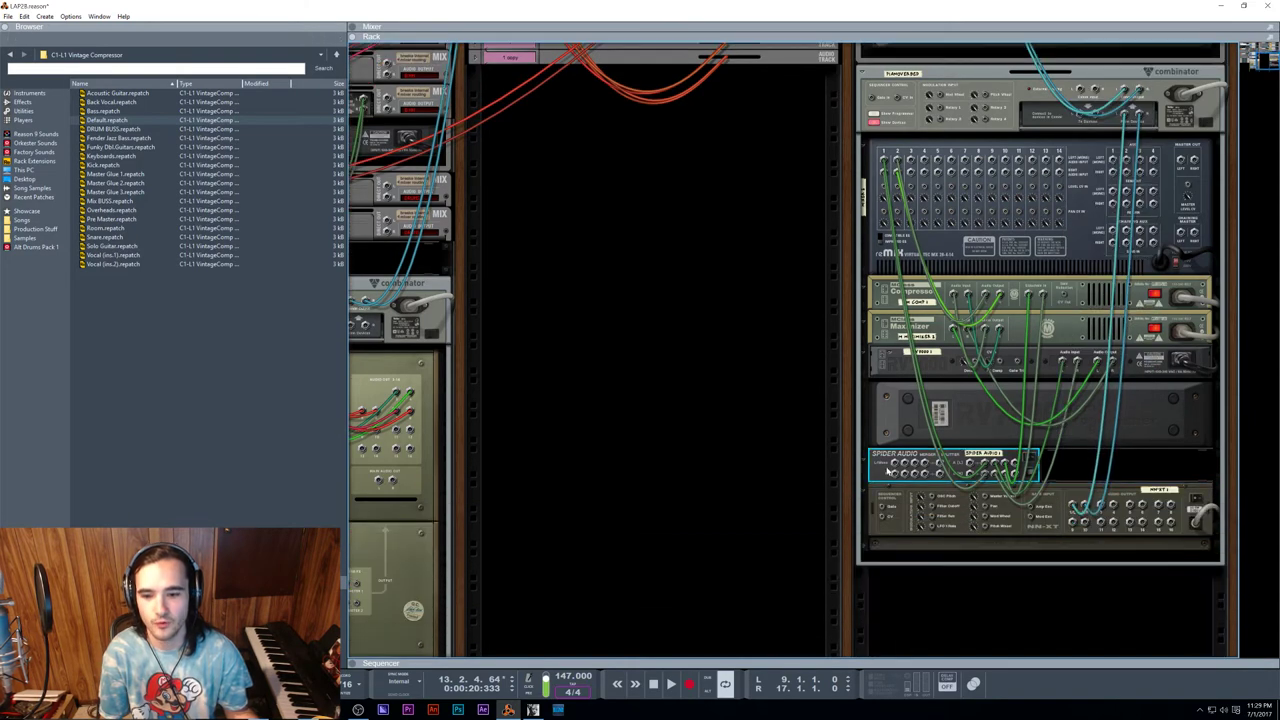
left_click(874, 184, "shift")
scroll(875, 185, "up", 9)
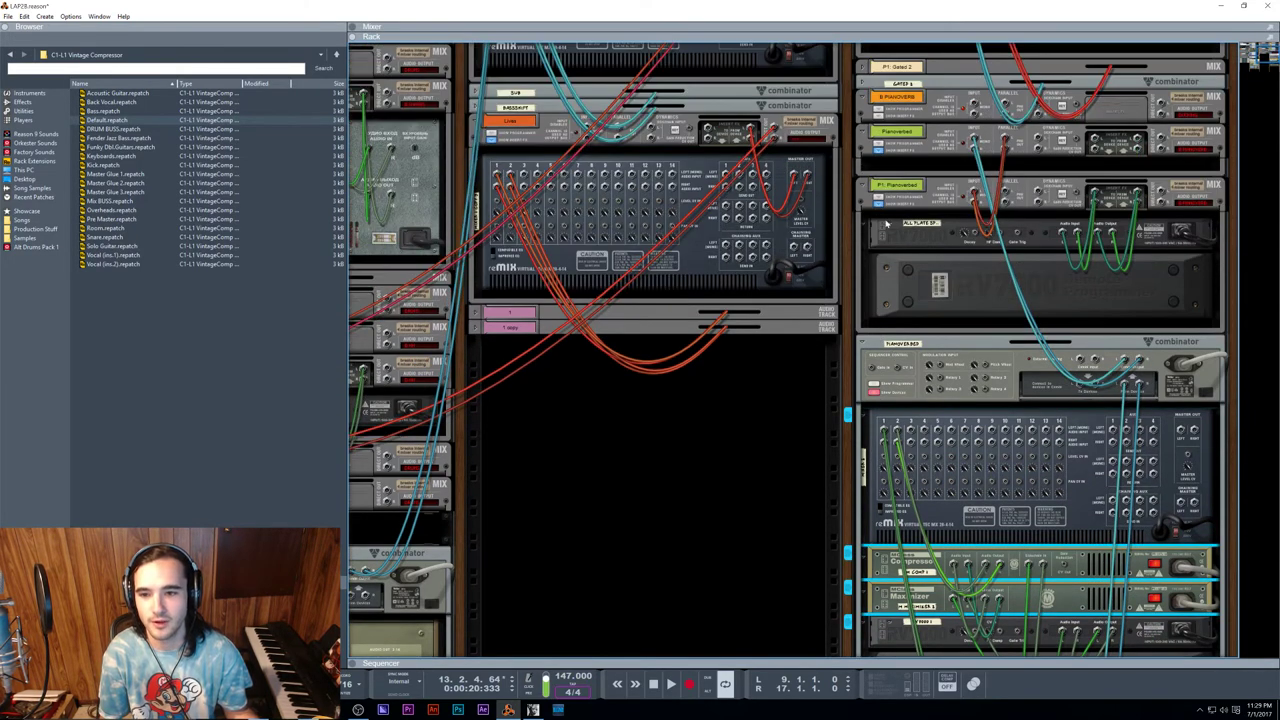
left_click(912, 266)
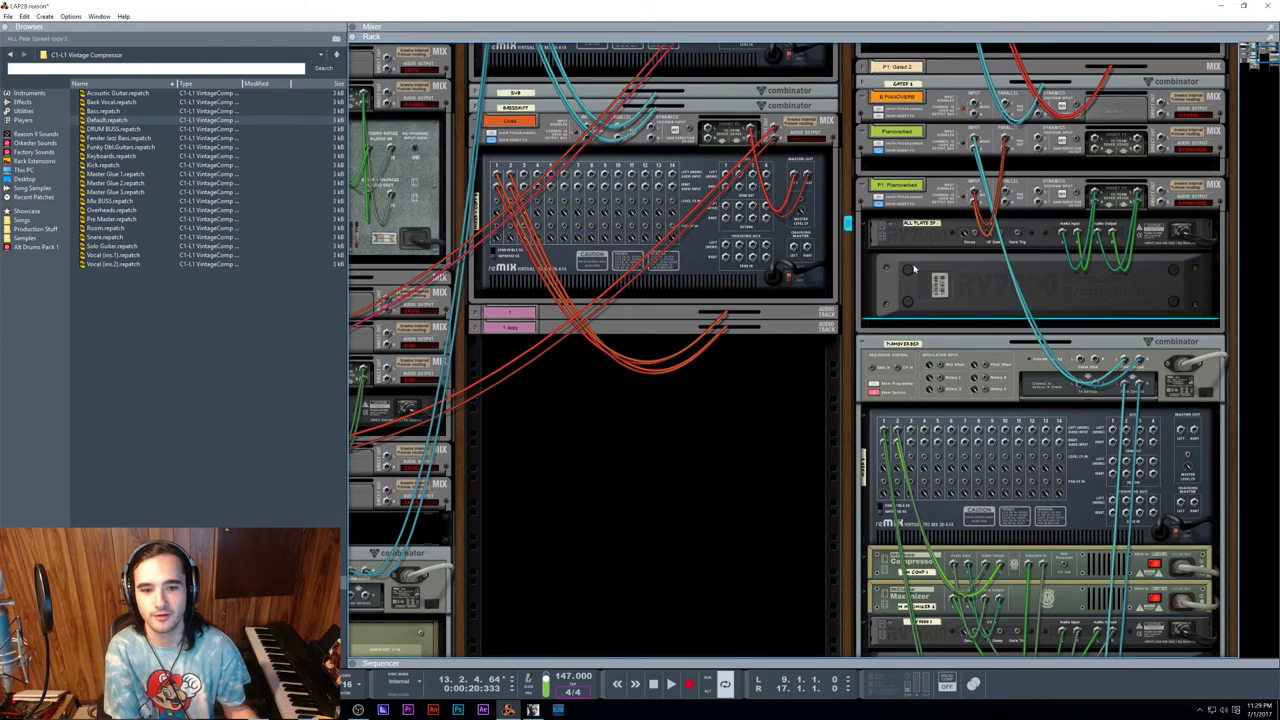
key("Delete")
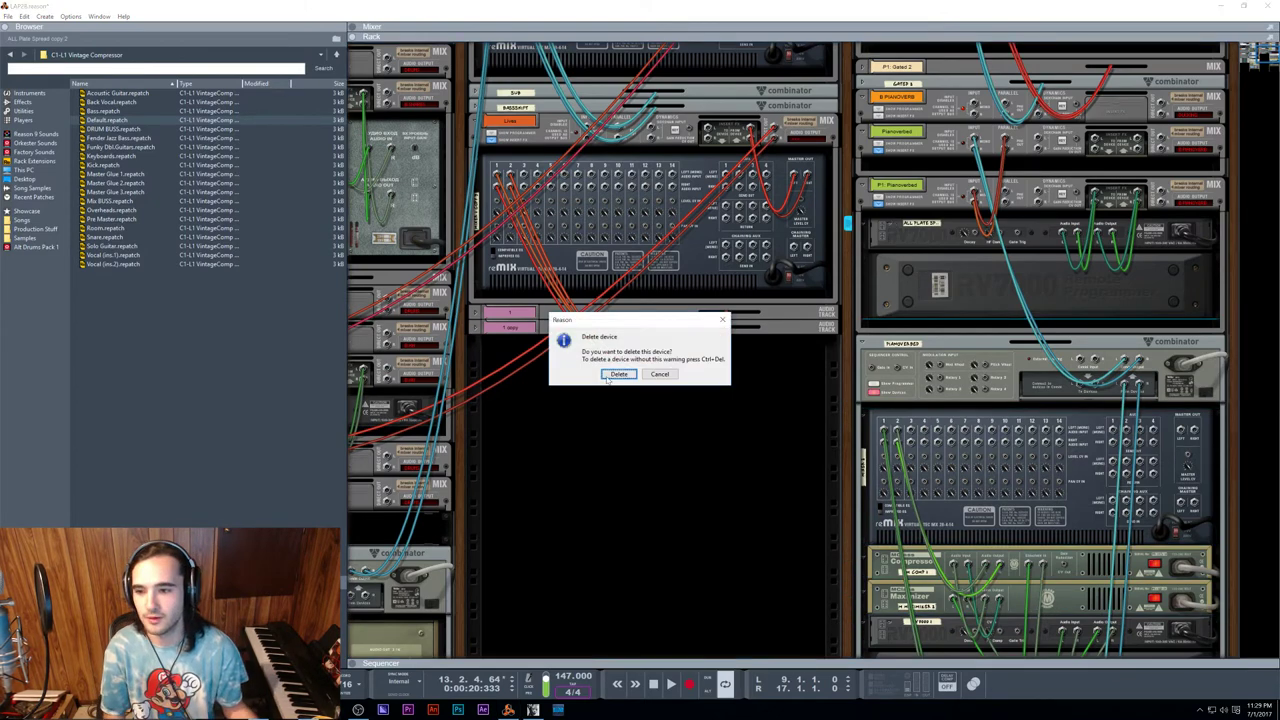
left_click(617, 374)
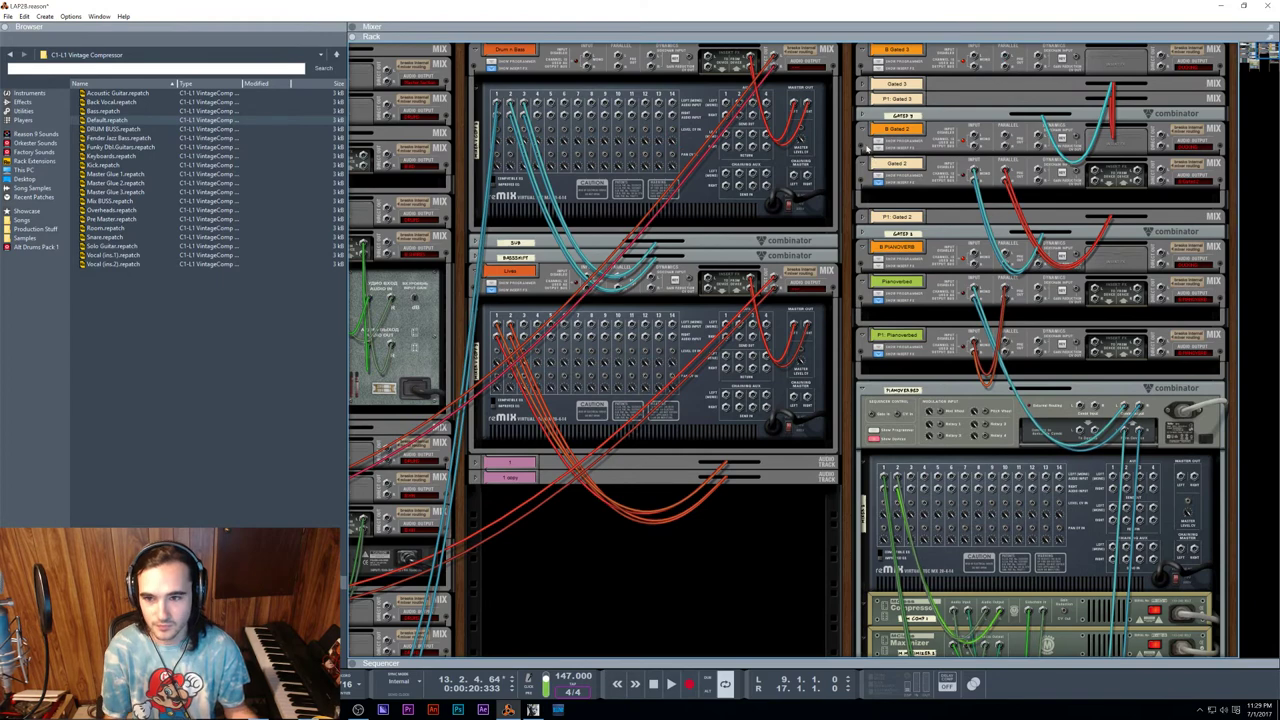
Step: Unfold the P1: Gated 2 channel and examine the effects inside the Pianoverbed Combinator from the rack's front
left_click(860, 220)
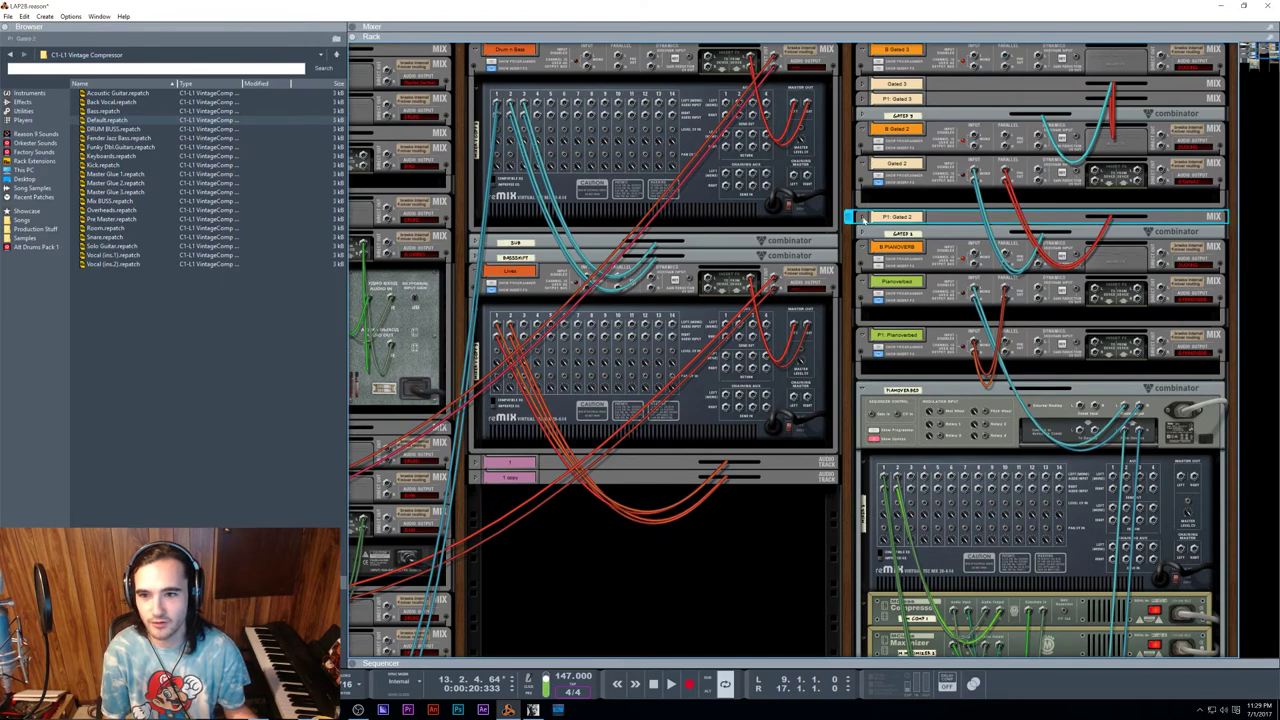
key("ctrl+z")
key("Tab")
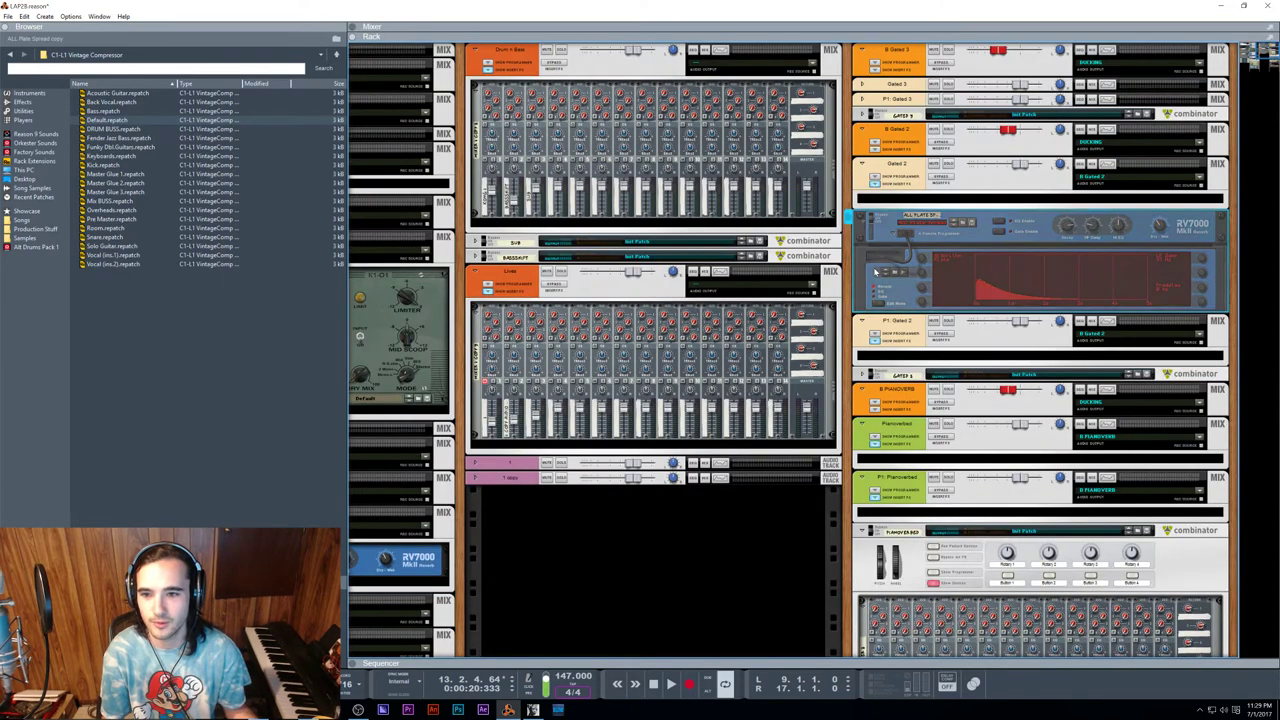
scroll(875, 271, "down", 5)
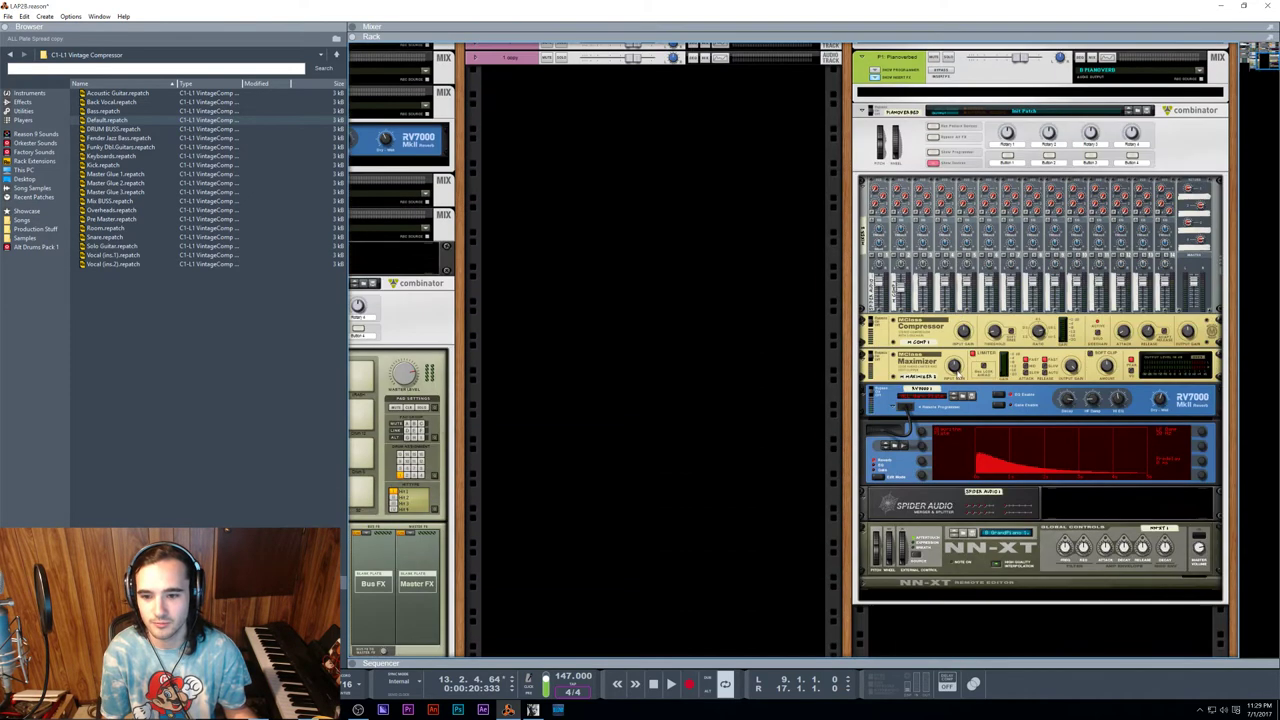
scroll(966, 362, "down", 2)
scroll(937, 346, "up", 4)
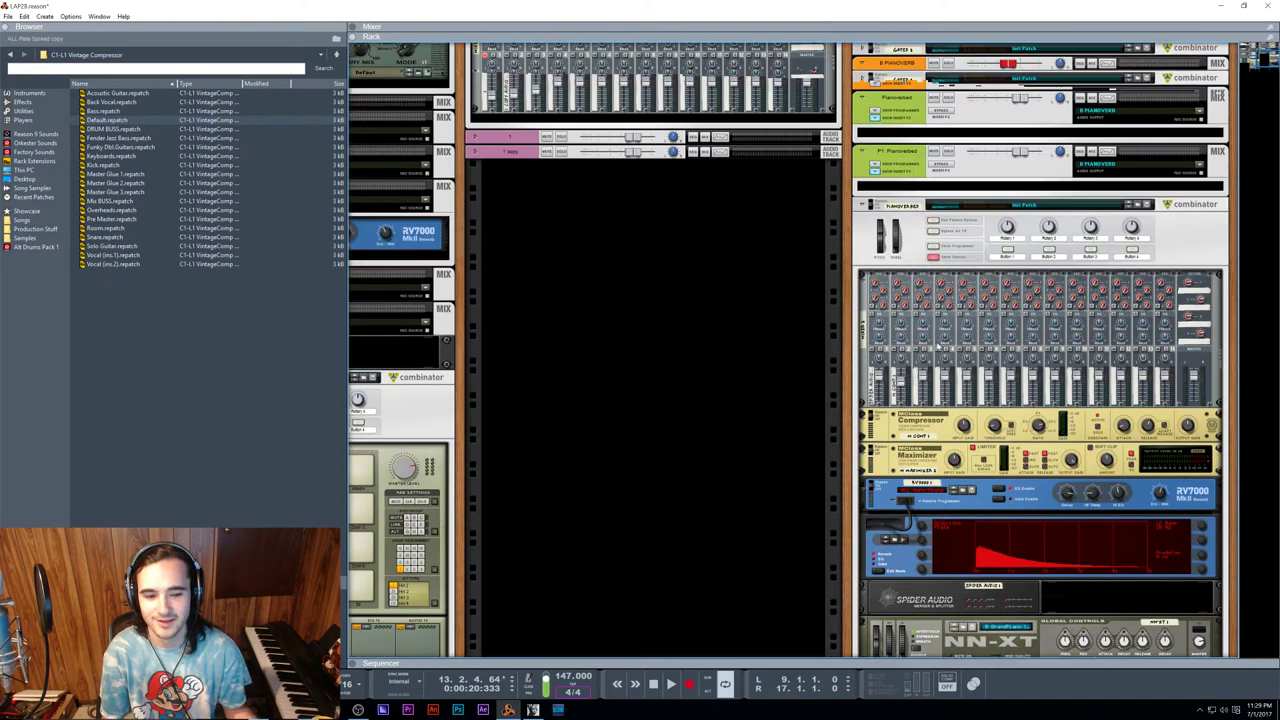
scroll(936, 343, "down", 2)
scroll(952, 463, "down", 3)
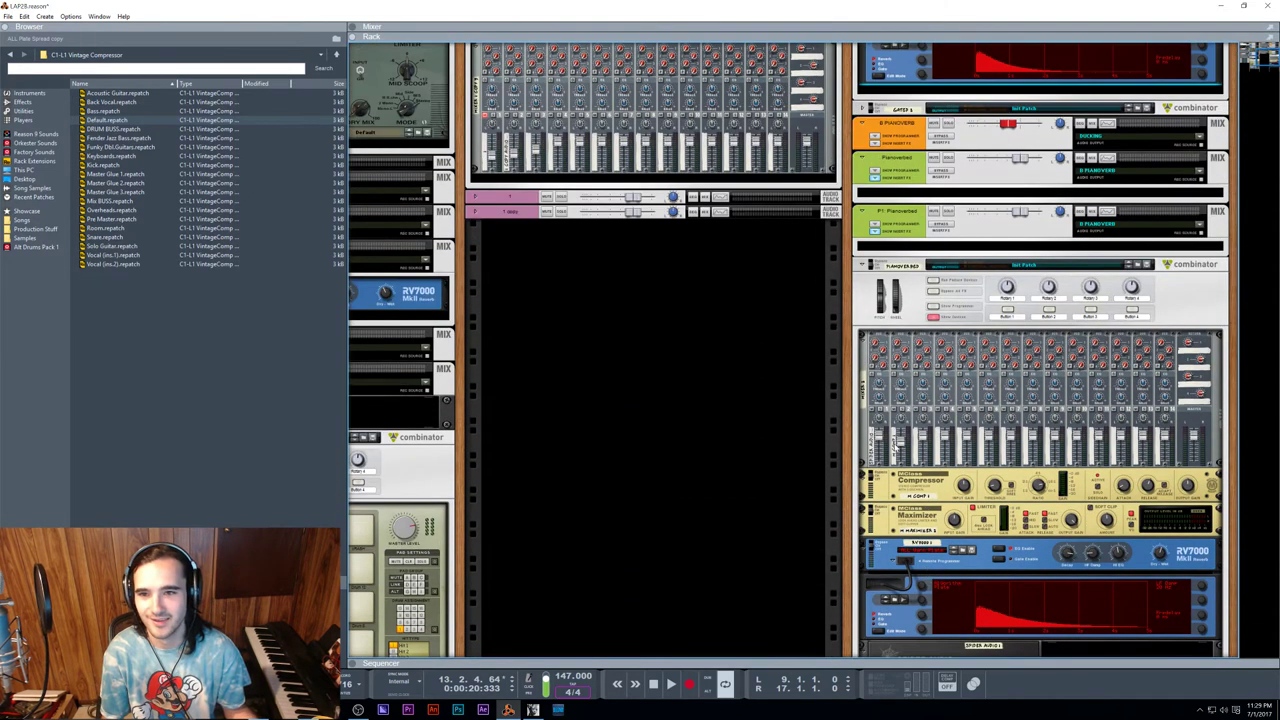
scroll(884, 414, "up", 4)
scroll(884, 414, "down", 4)
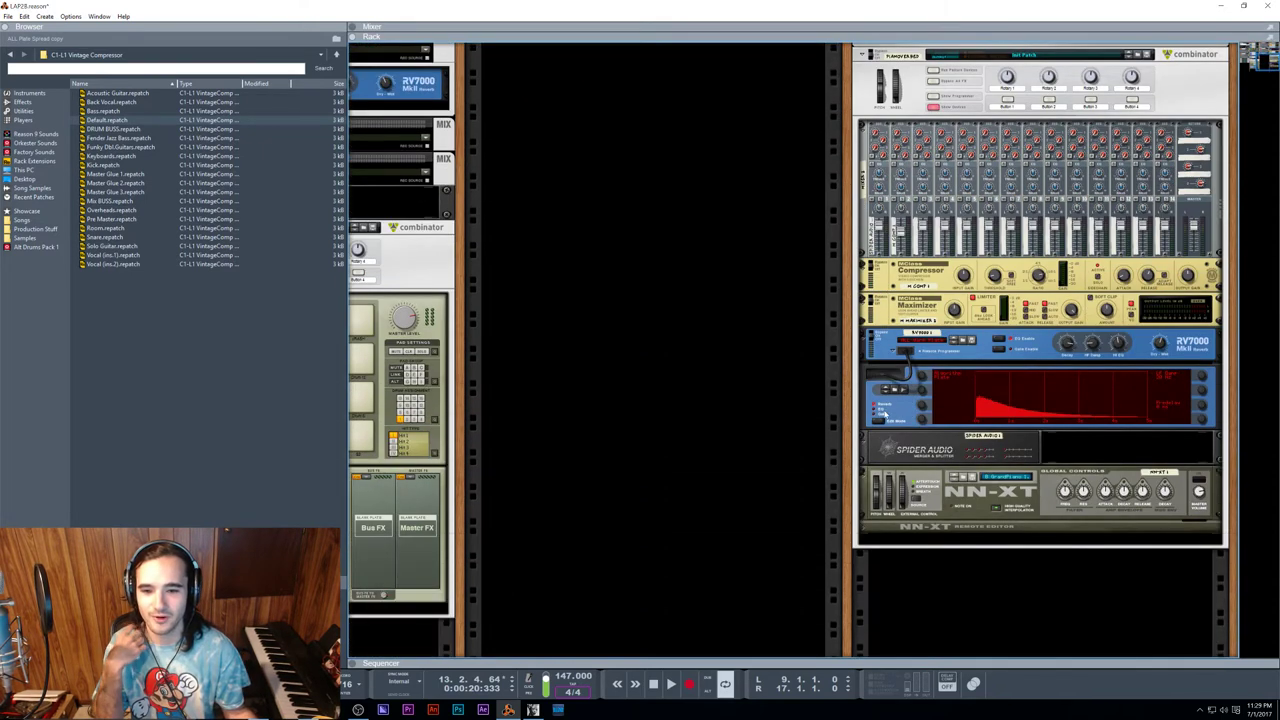
Step: Move the mixer, compressor, maximizer, RV7000 and Spider Audio from the Pianoverbed Combinator into the P1: Pianoverbed channel's inserts
left_click(912, 456)
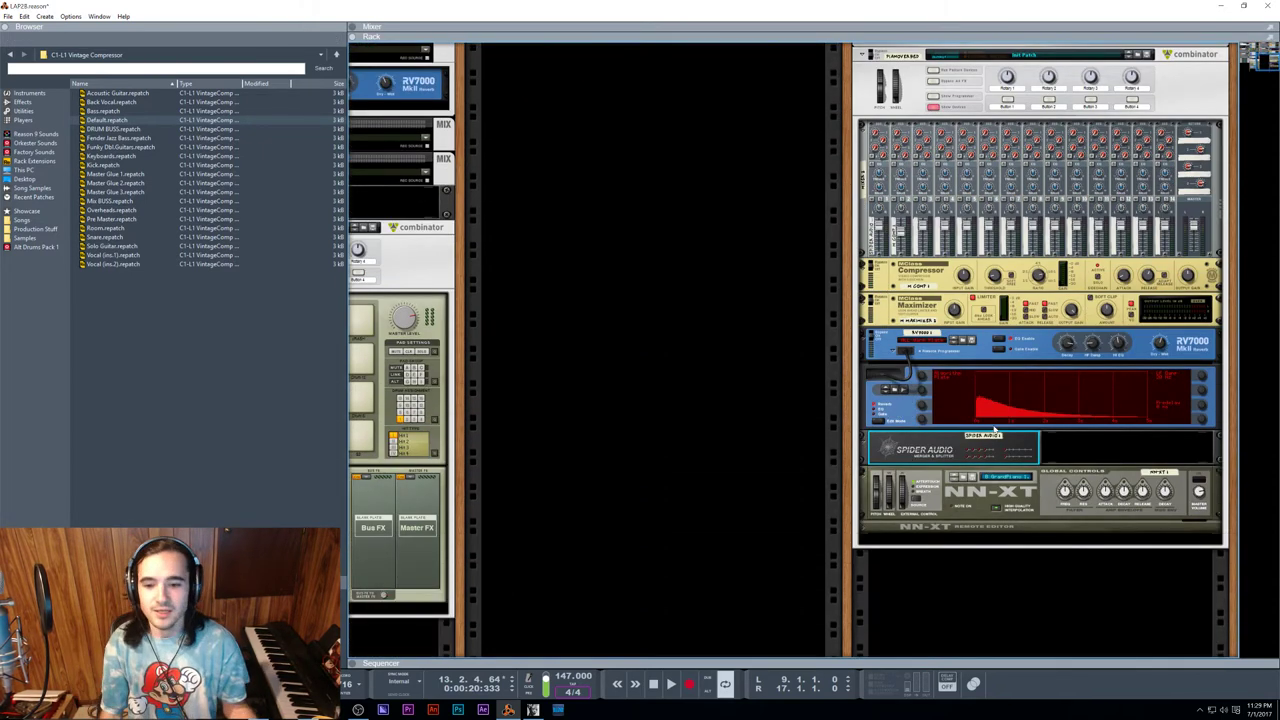
left_click(1034, 484)
key("Tab")
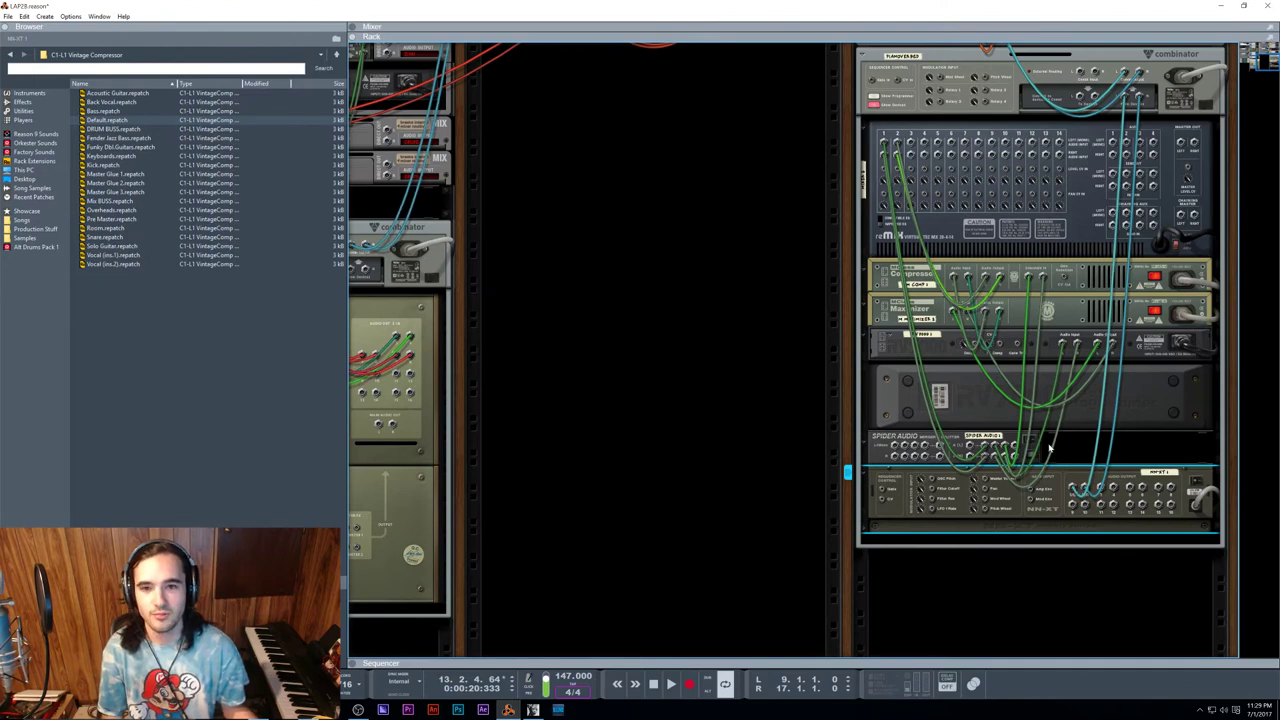
left_click(1033, 281)
left_click(1033, 449, "shift")
scroll(1020, 213, "up", 3)
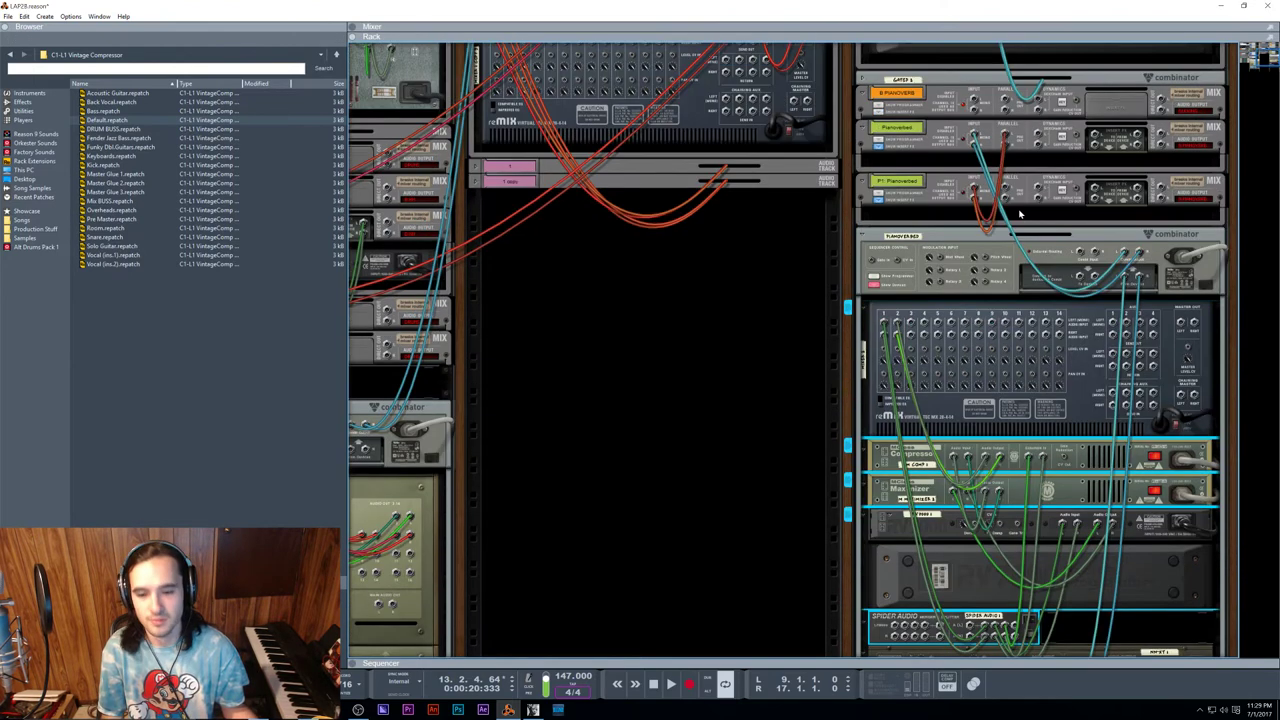
scroll(1075, 505, "down", 2)
scroll(903, 155, "up", 2)
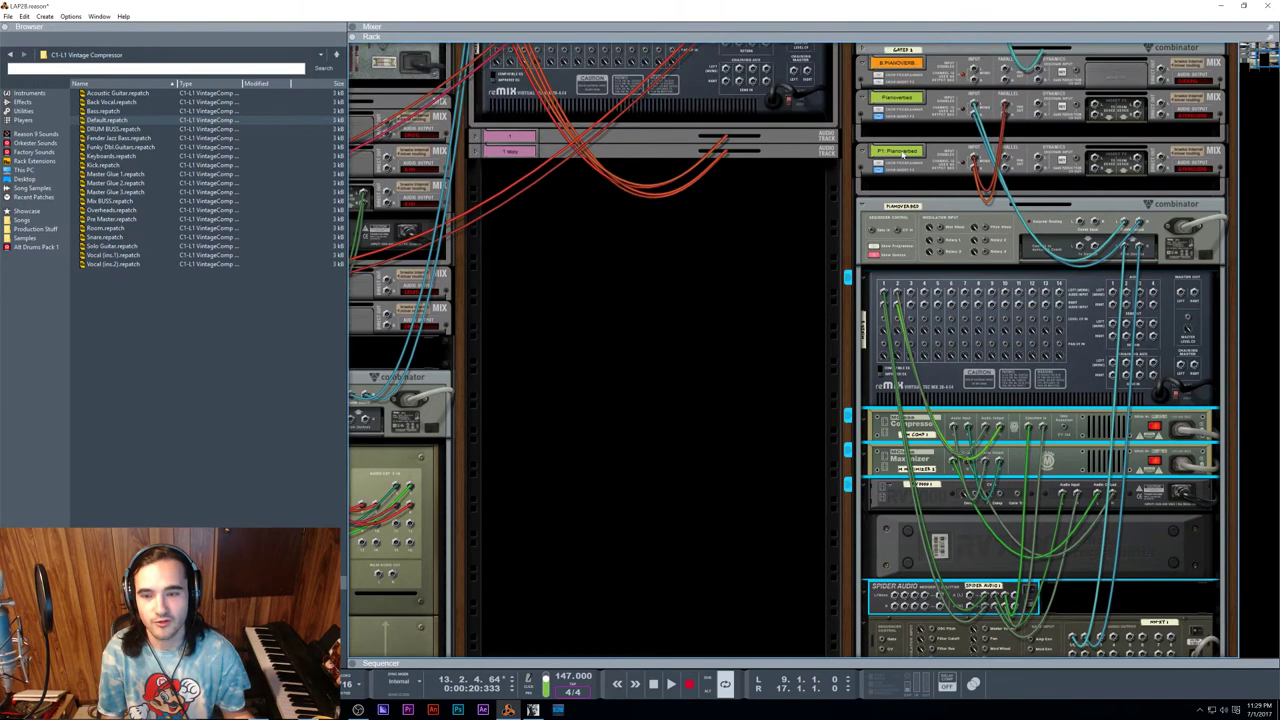
left_click_drag(878, 592, 1040, 182)
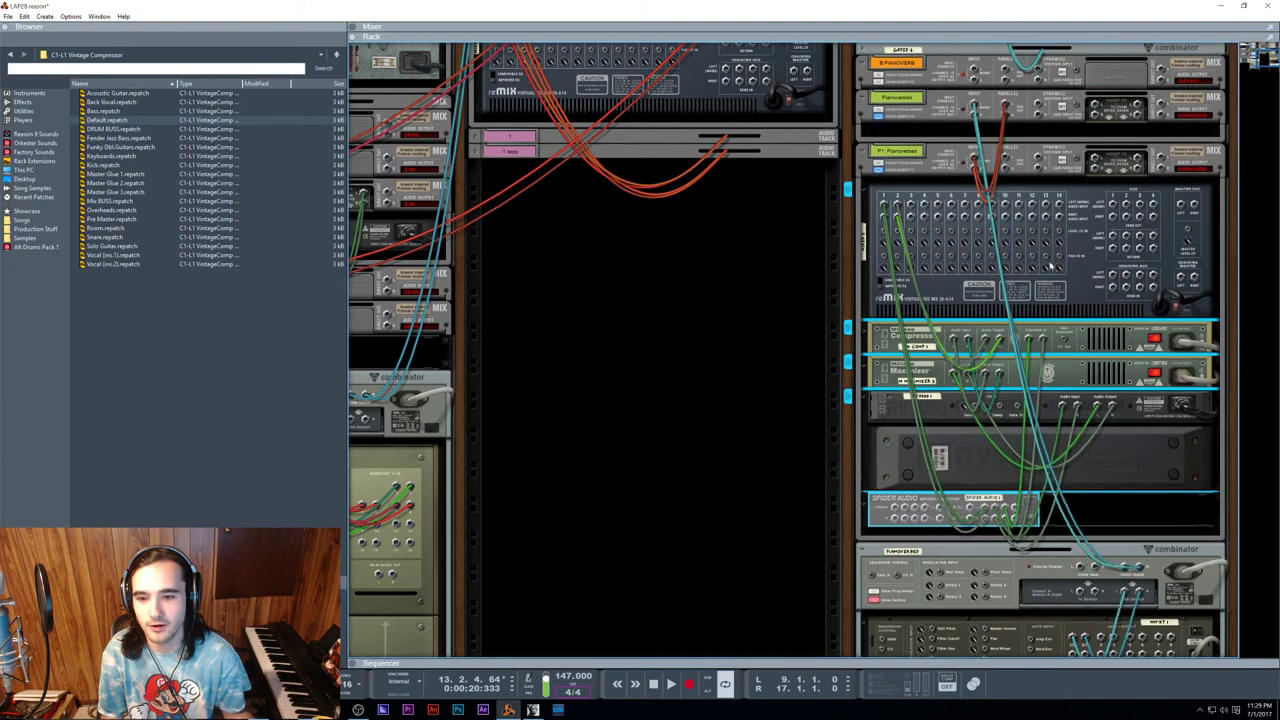
left_click(924, 92)
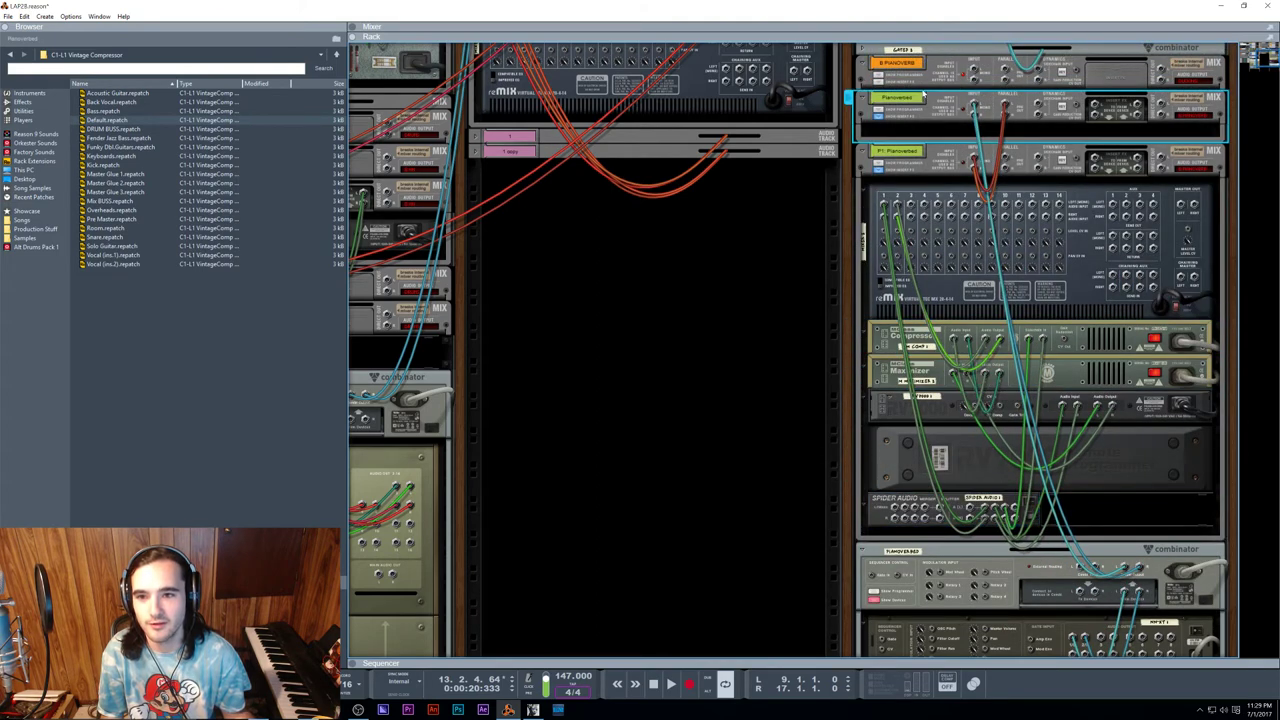
left_click(1197, 168)
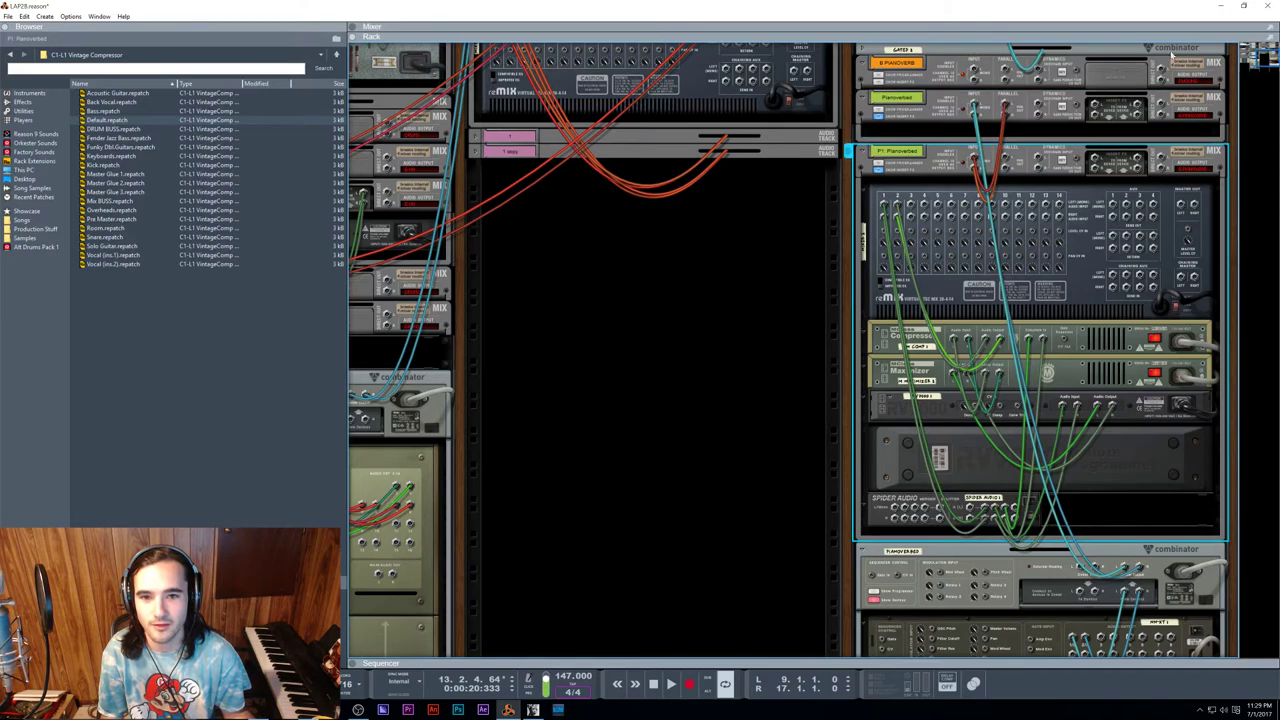
key("Tab")
left_click(918, 66)
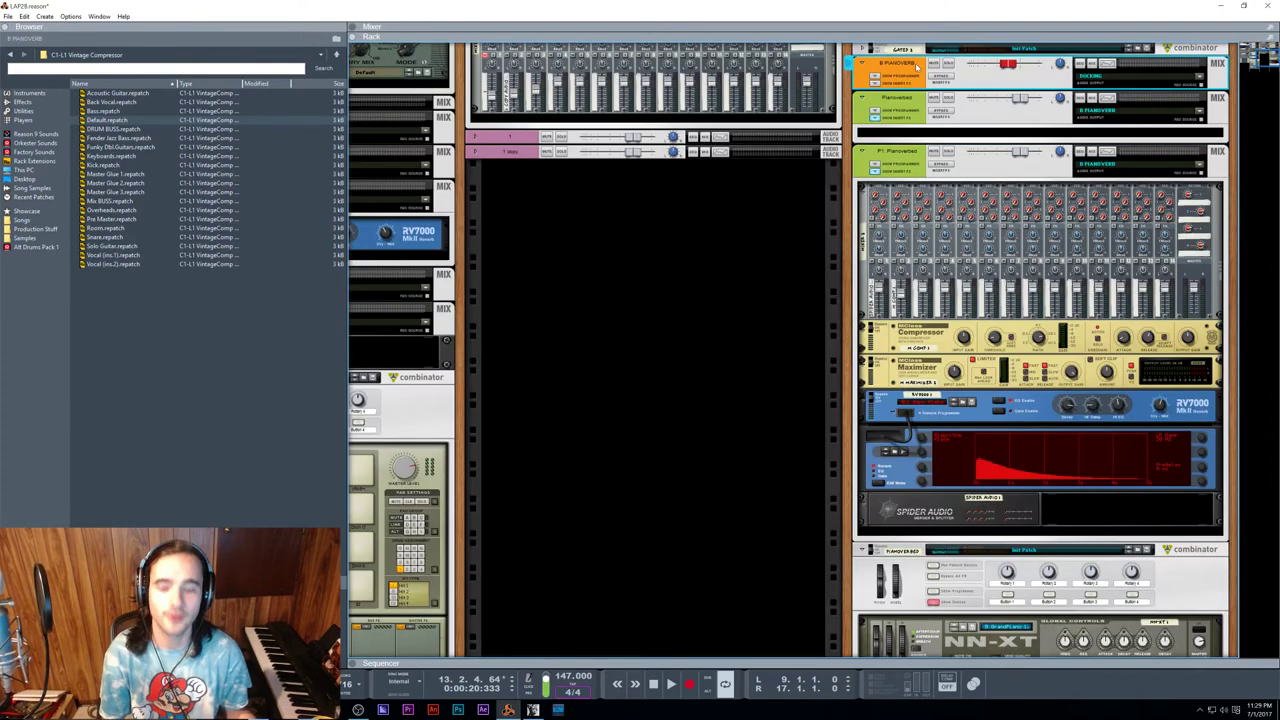
key("Tab")
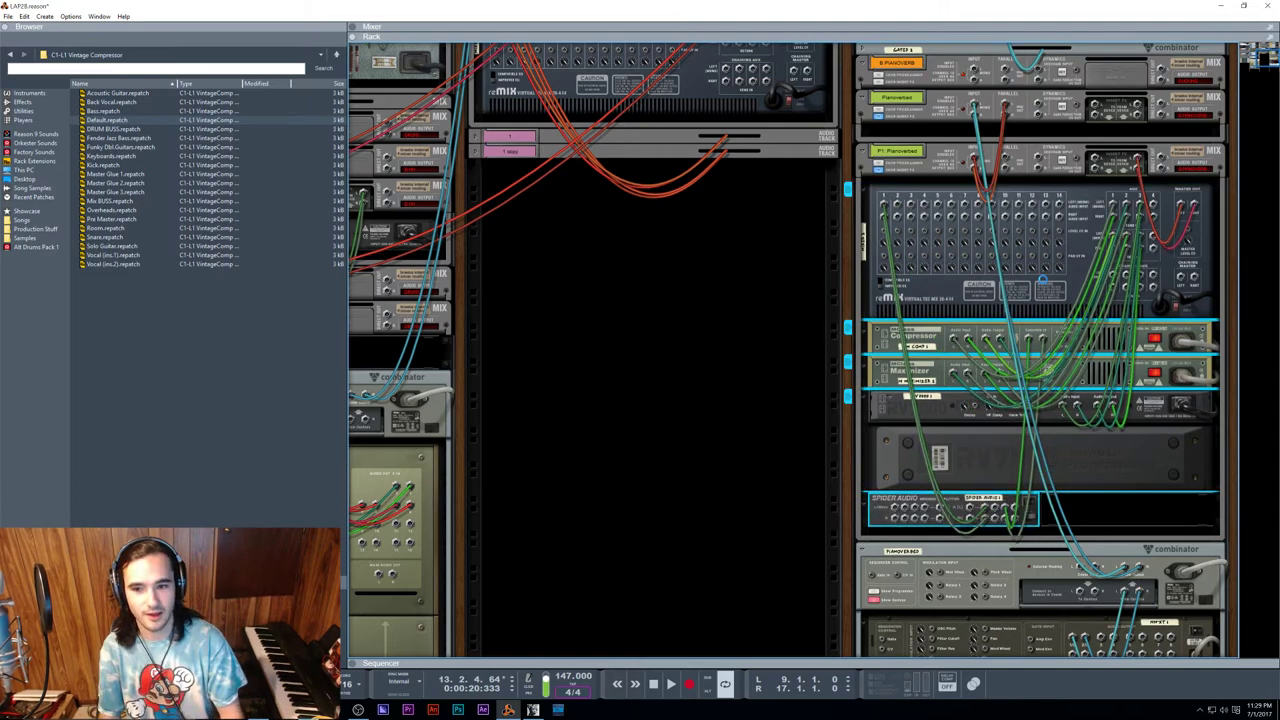
Step: Delete the mixer, compressor, maximizer, RV7000 and Spider Audio from the P1: Pianoverbed channel's inserts
left_click(1035, 510)
left_click(865, 333, "shift")
key("Delete")
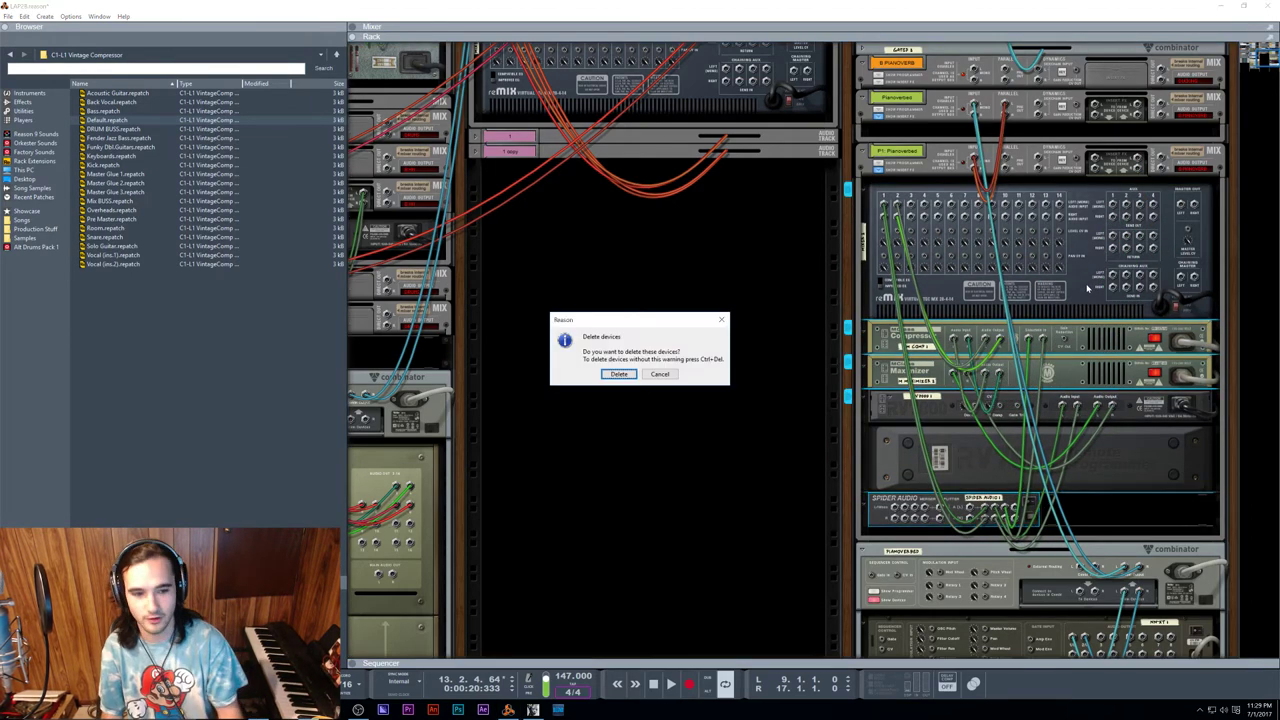
left_click(619, 374)
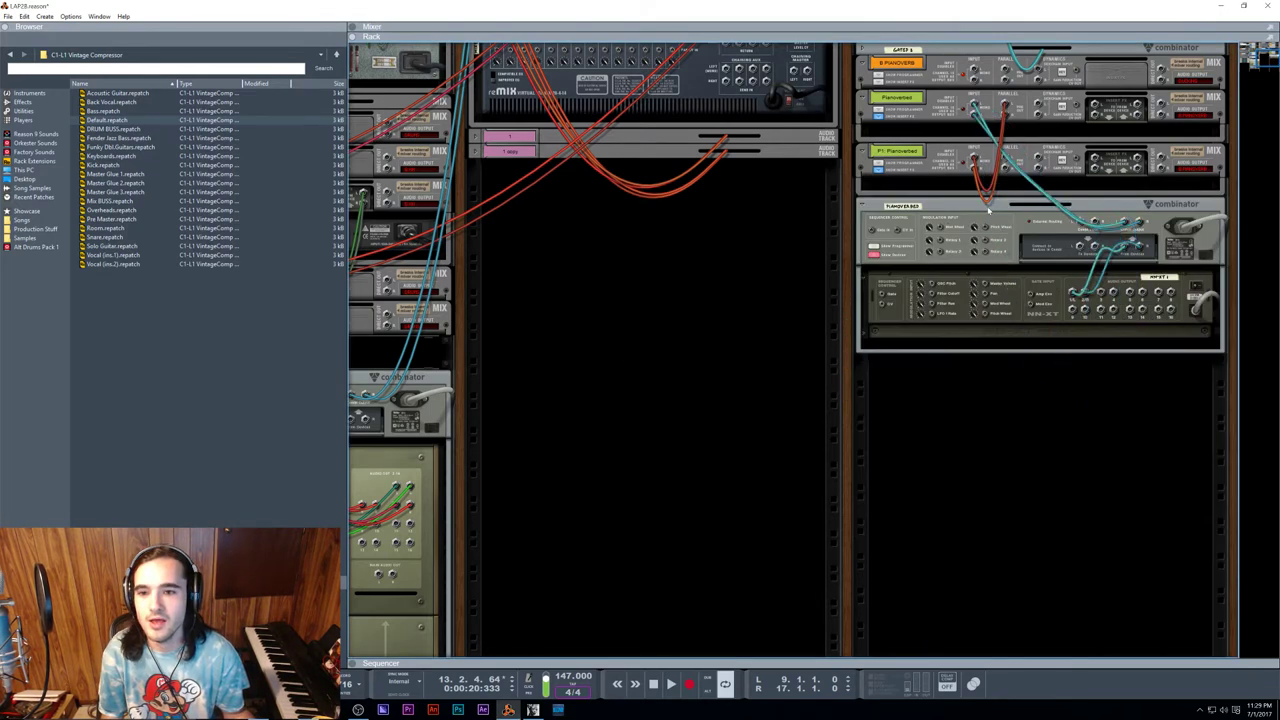
Step: Create a Spider Audio Merger & Splitter in the P1: Pianoverbed channel's insert section
right_click(947, 188)
mouse_move(1030, 319)
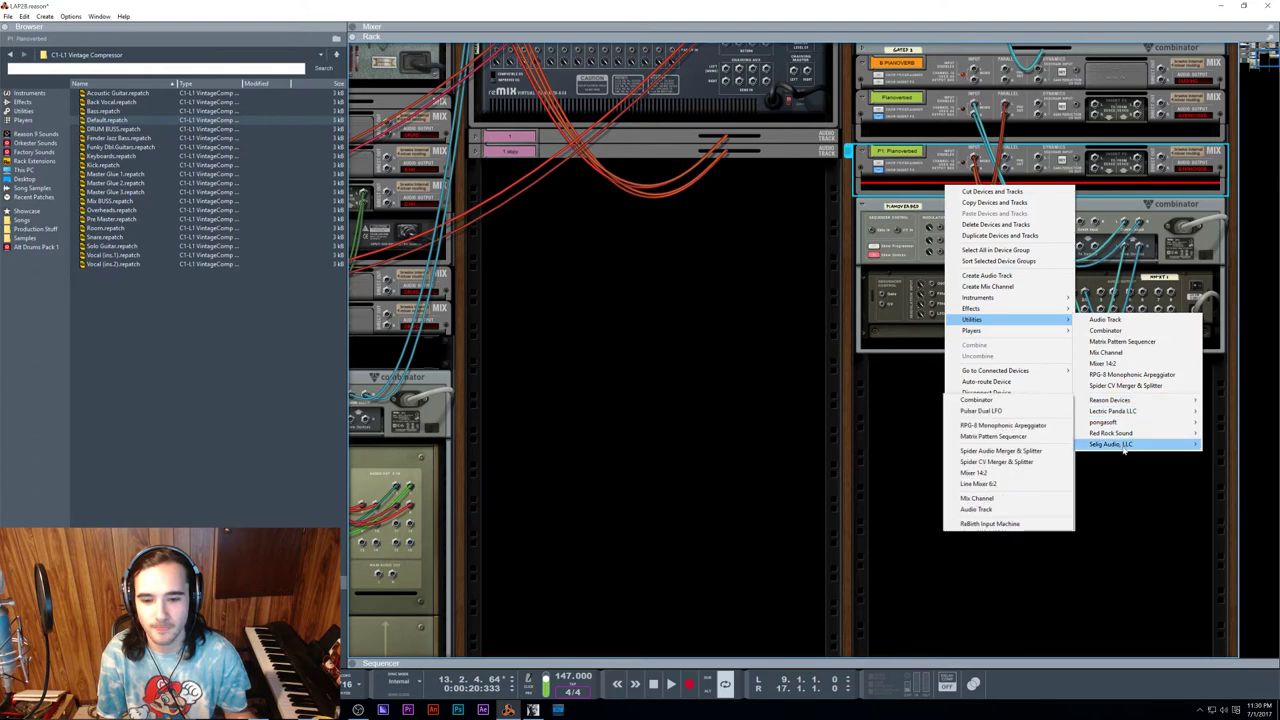
mouse_move(1118, 413)
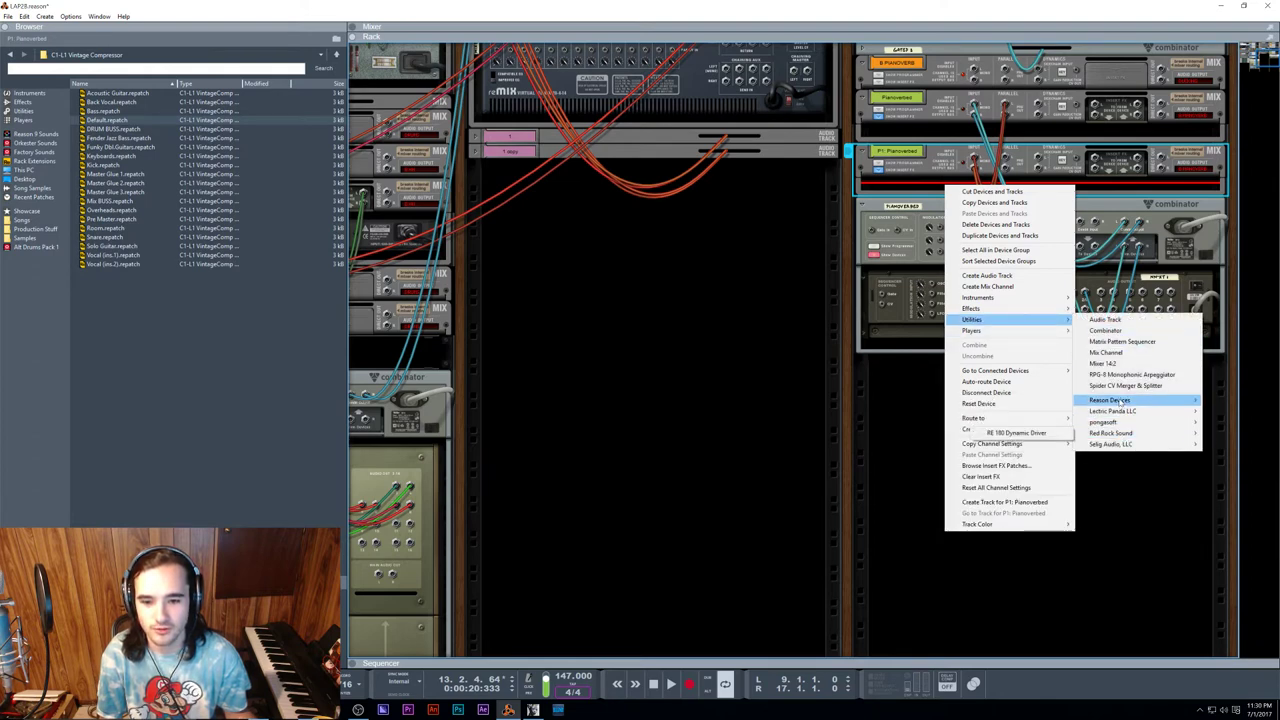
mouse_move(1078, 402)
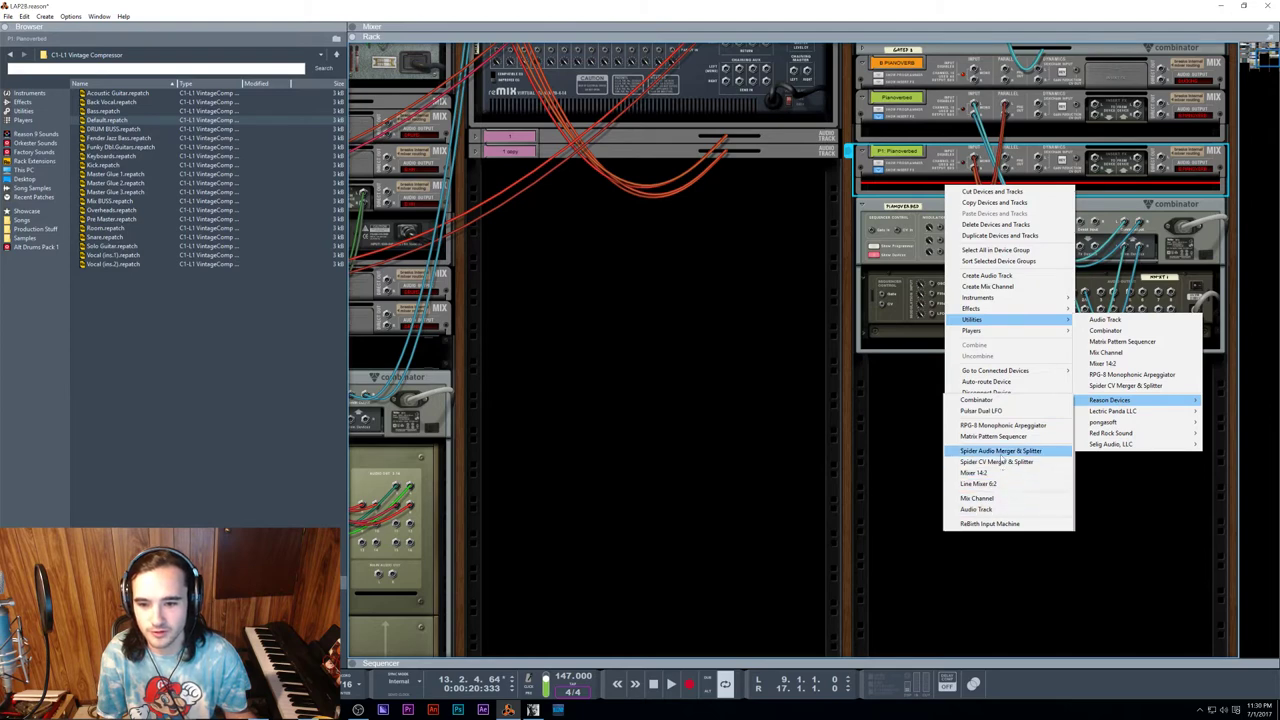
left_click(1002, 451)
Step: Add a Red Rock Sound effect below the Spider Audio Merger & Splitter in the P1: Pianoverbed channel
right_click(1022, 197)
mouse_move(1070, 319)
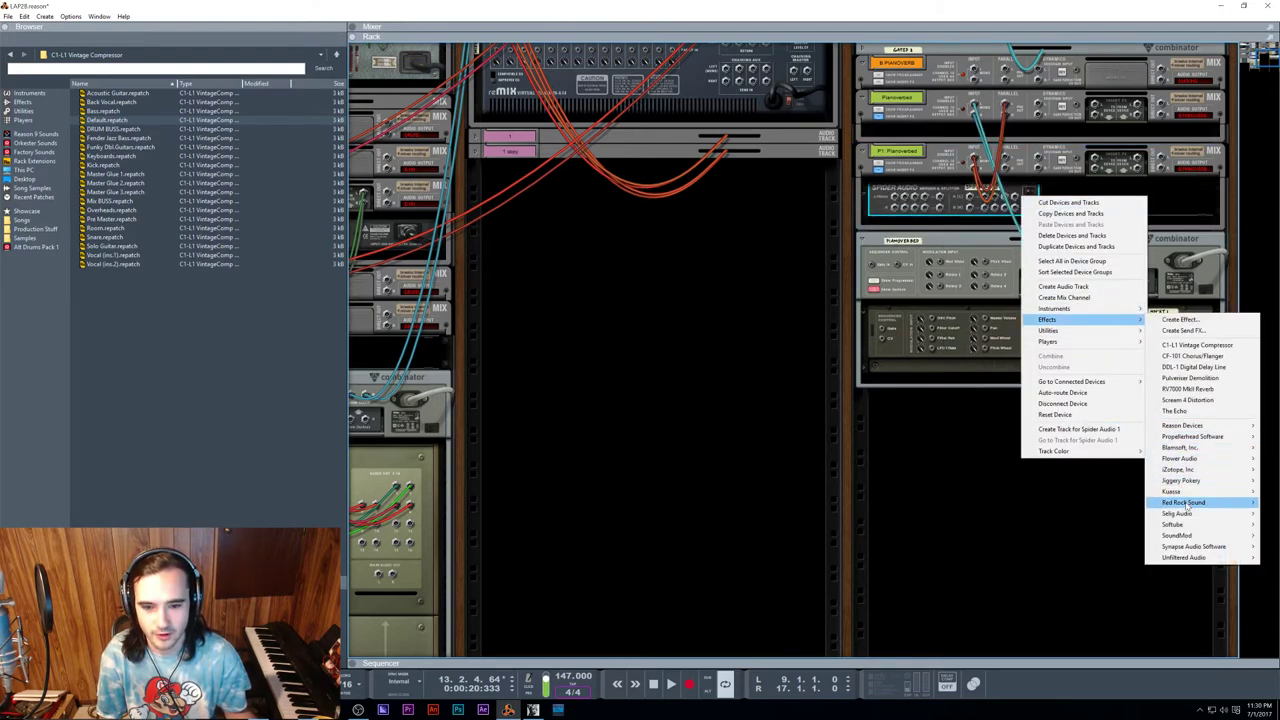
mouse_move(1188, 503)
left_click(1106, 503)
Step: Create an RV7000 MkII Reverb in the P1: Pianoverbed channel's inserts and place the Red Rock Sound compressor directly above the Spider Audio
right_click(1030, 209)
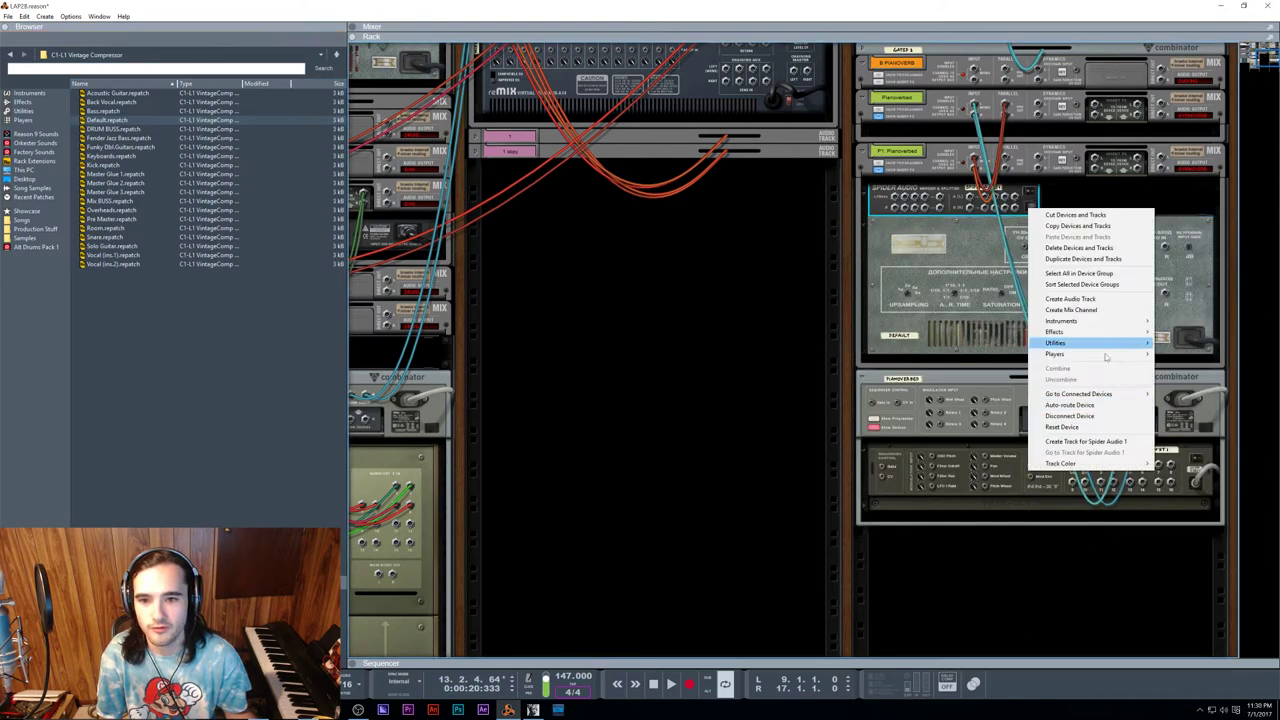
mouse_move(1068, 332)
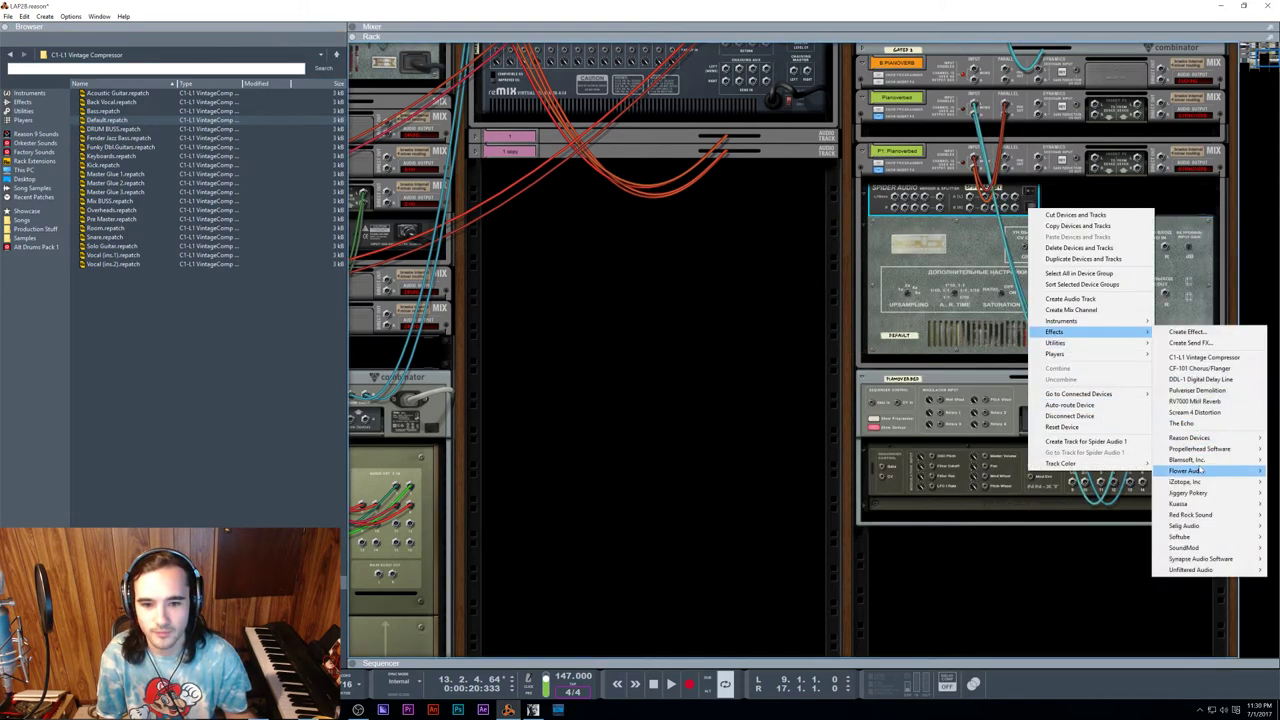
mouse_move(1210, 516)
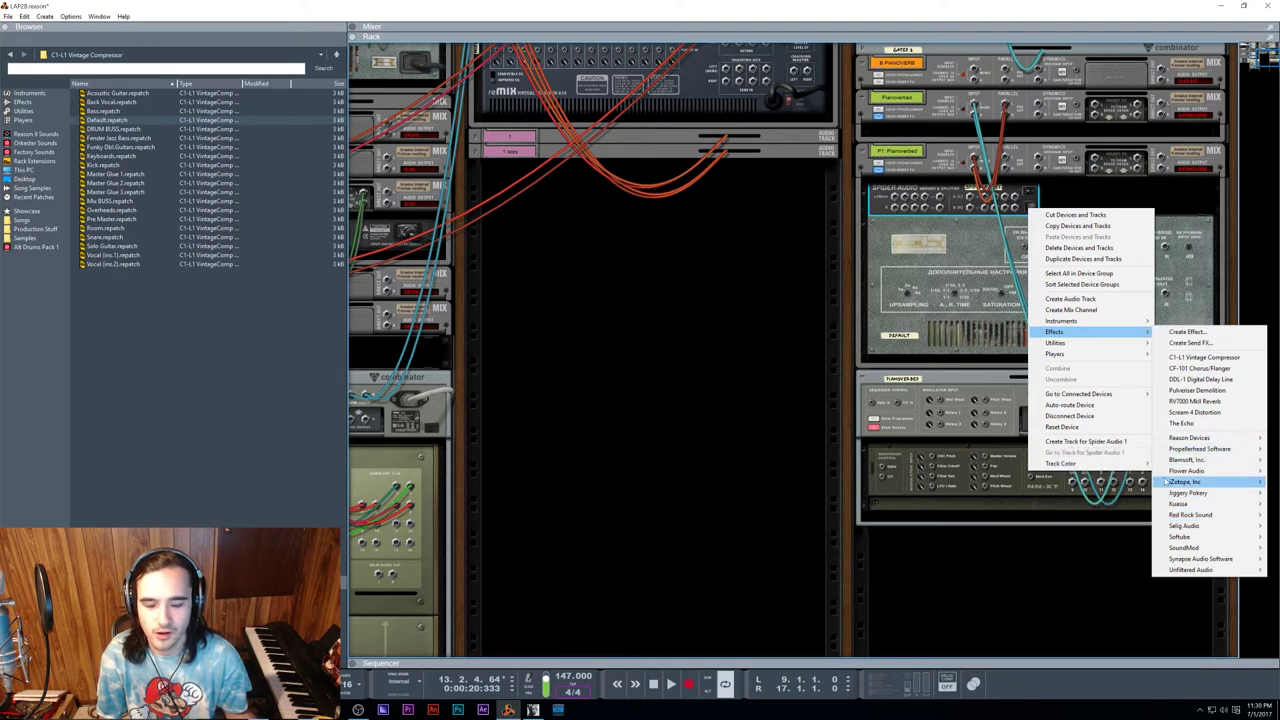
mouse_move(1200, 437)
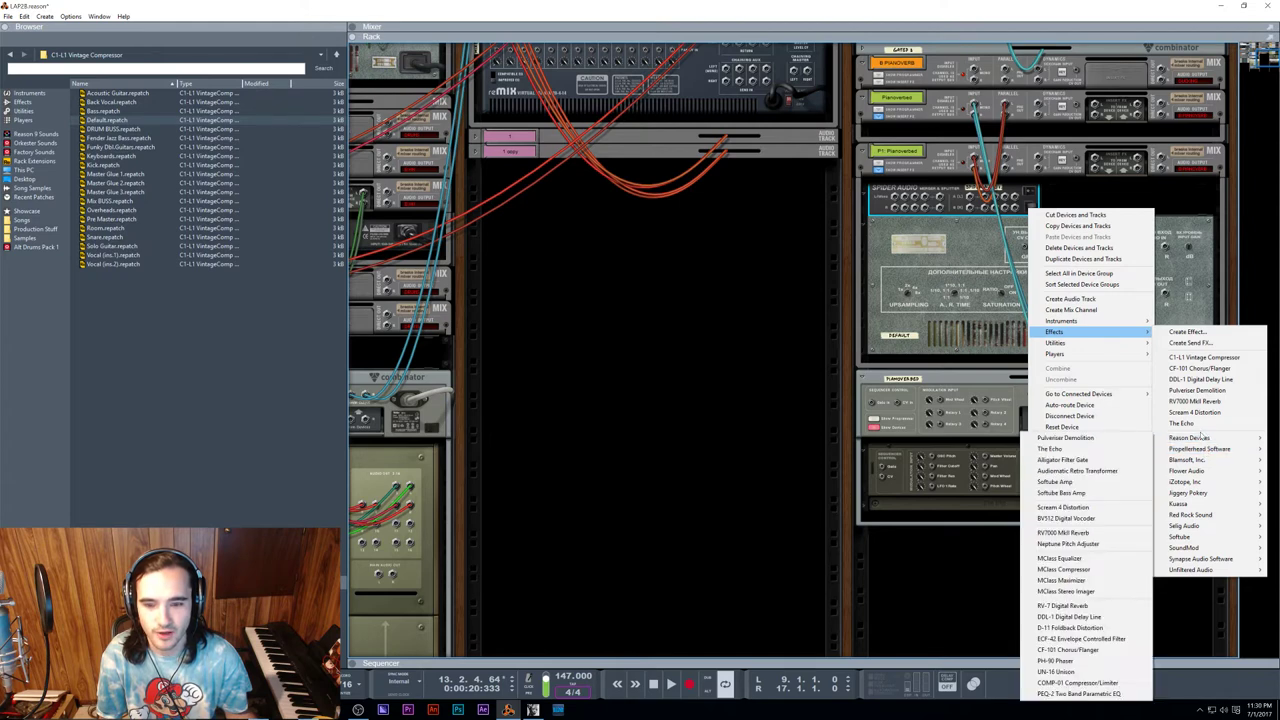
mouse_move(1200, 460)
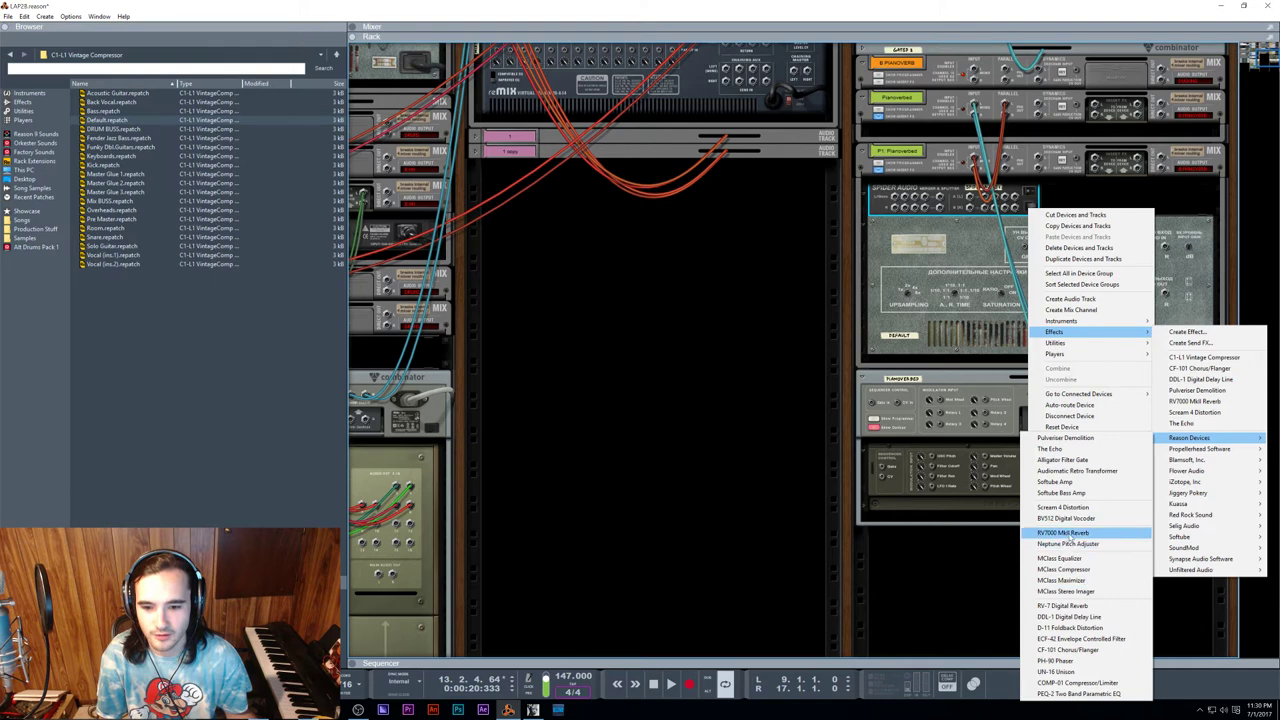
left_click(1068, 533)
left_click_drag(962, 240, 868, 230)
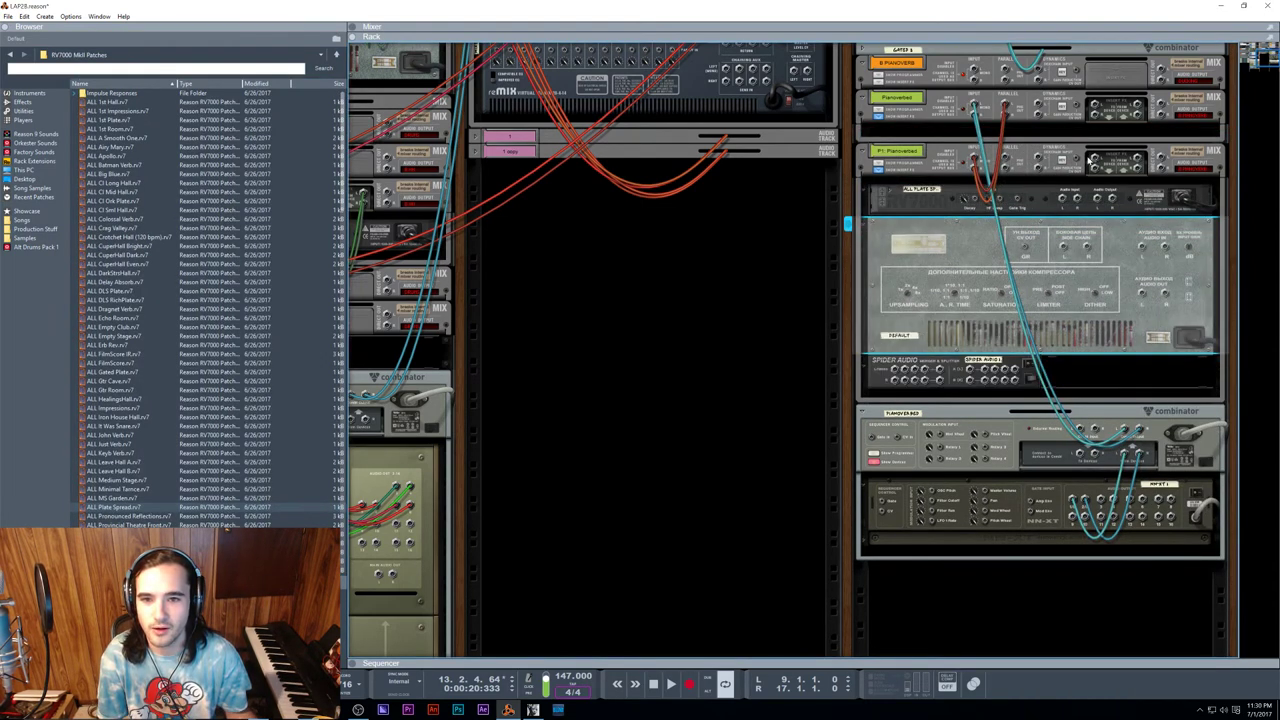
Step: Cable the P1: Pianoverbed channel's To Insert FX L output into the Spider Audio splitter, and a splitter output into the compressor's sidechain input
left_click(1095, 160)
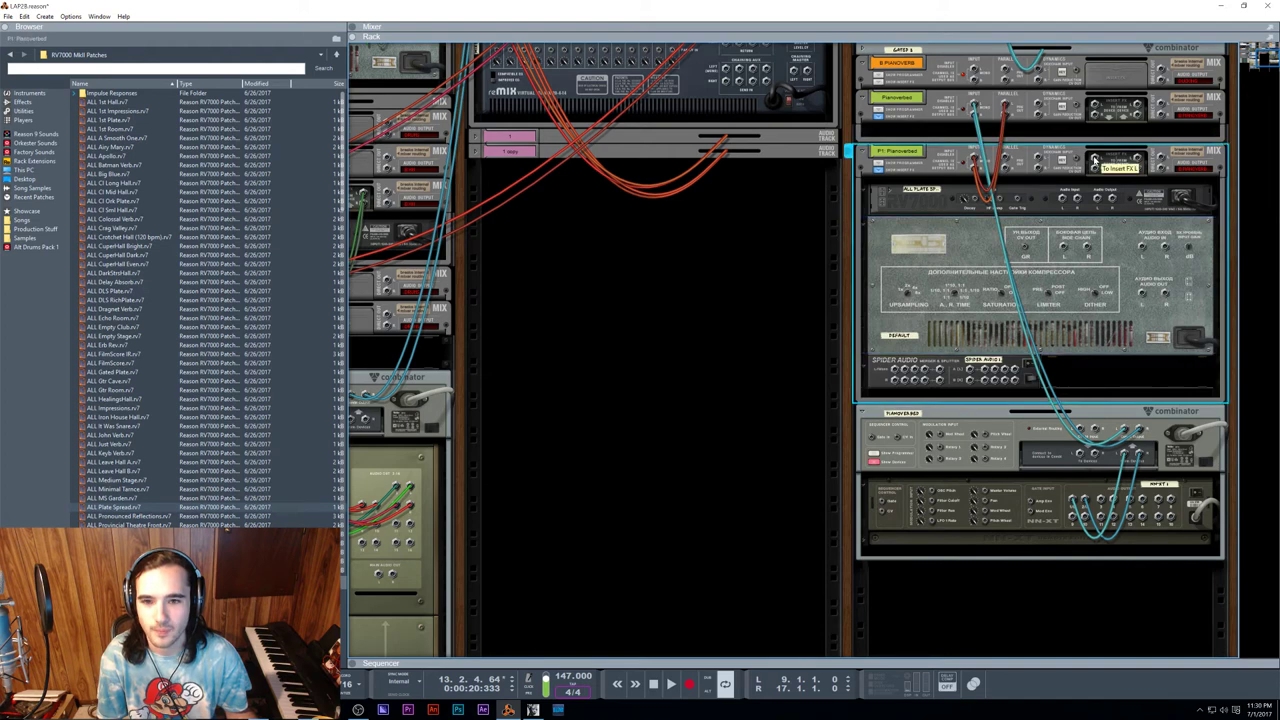
left_click_drag(998, 294, 1037, 325)
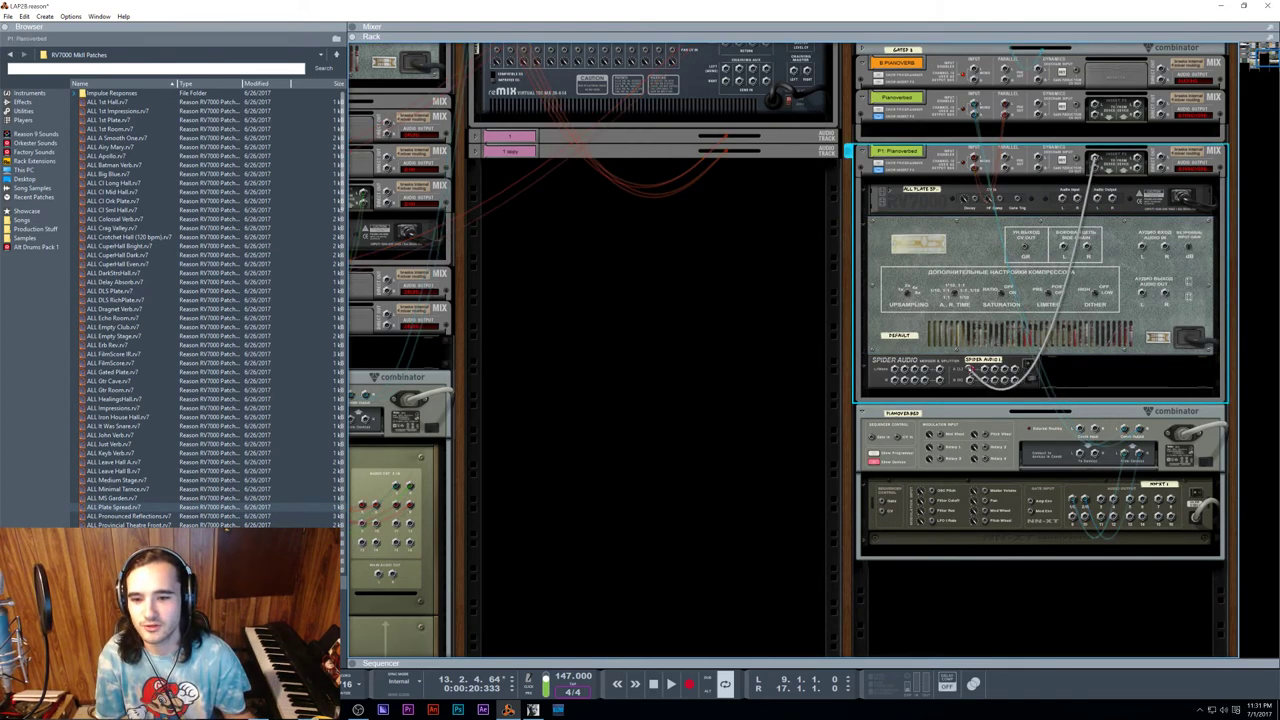
left_click_drag(970, 370, 1064, 246)
Step: Move the RV7000 between the Red Rock Sound compressor and the Spider Audio, and disconnect the cable from the compressor's sidechain input
left_click_drag(1124, 211, 1119, 249)
left_click_drag(1040, 215, 1037, 345)
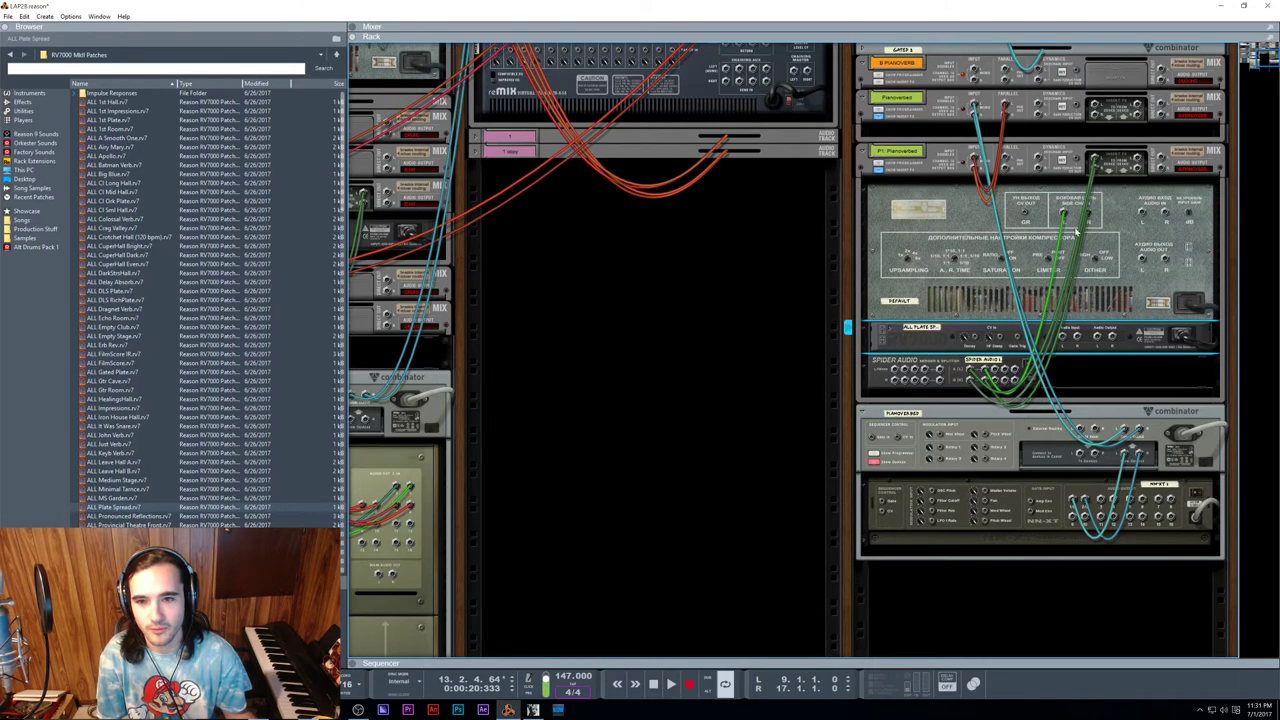
left_click(1076, 232)
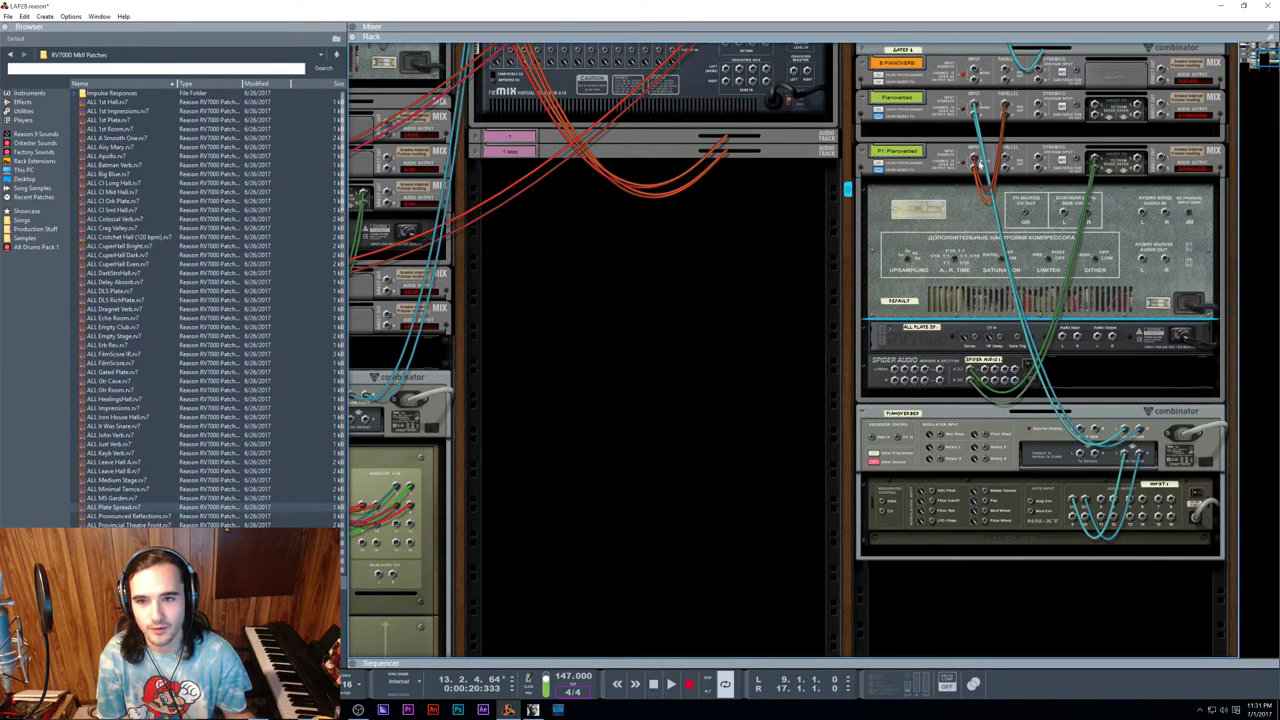
Step: Patch the Spider Audio splitter, RV7000 reverb and Red Rock Sound compressor together and back to the P1: Pianoverbed channel's insert return
left_click(1096, 160)
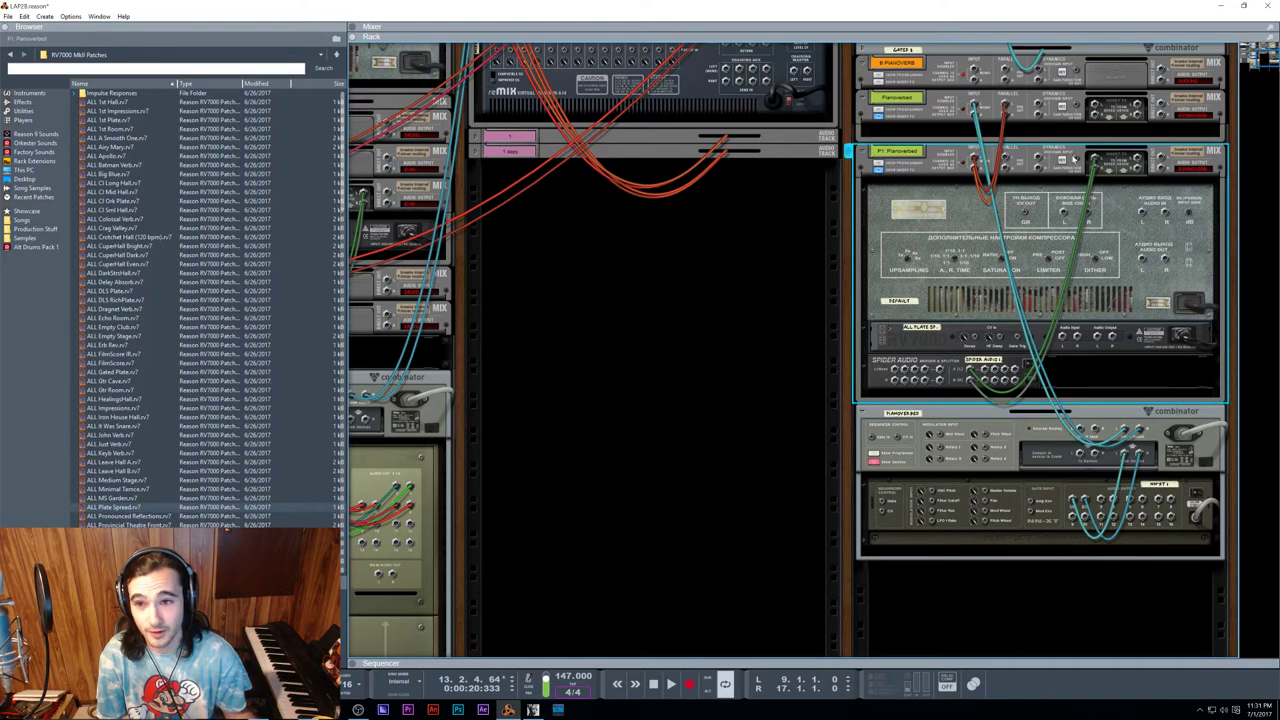
key("Tab")
key("Tab")
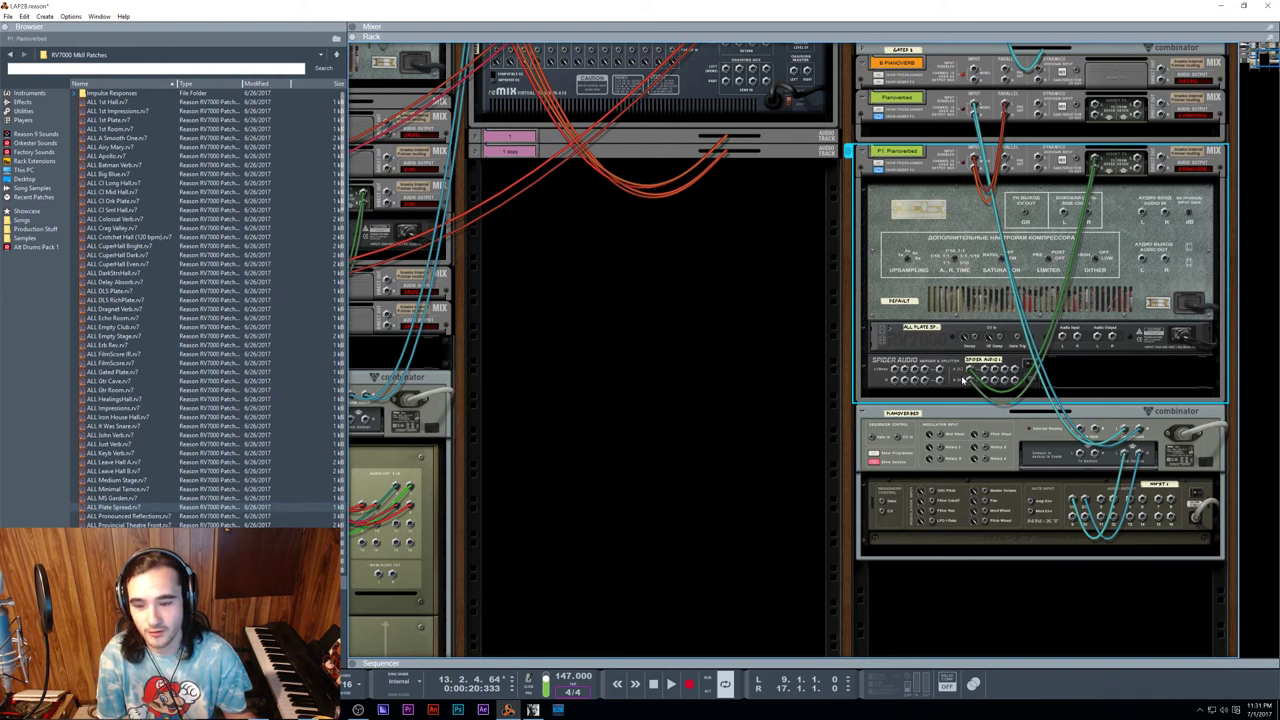
left_click_drag(986, 375, 1137, 161)
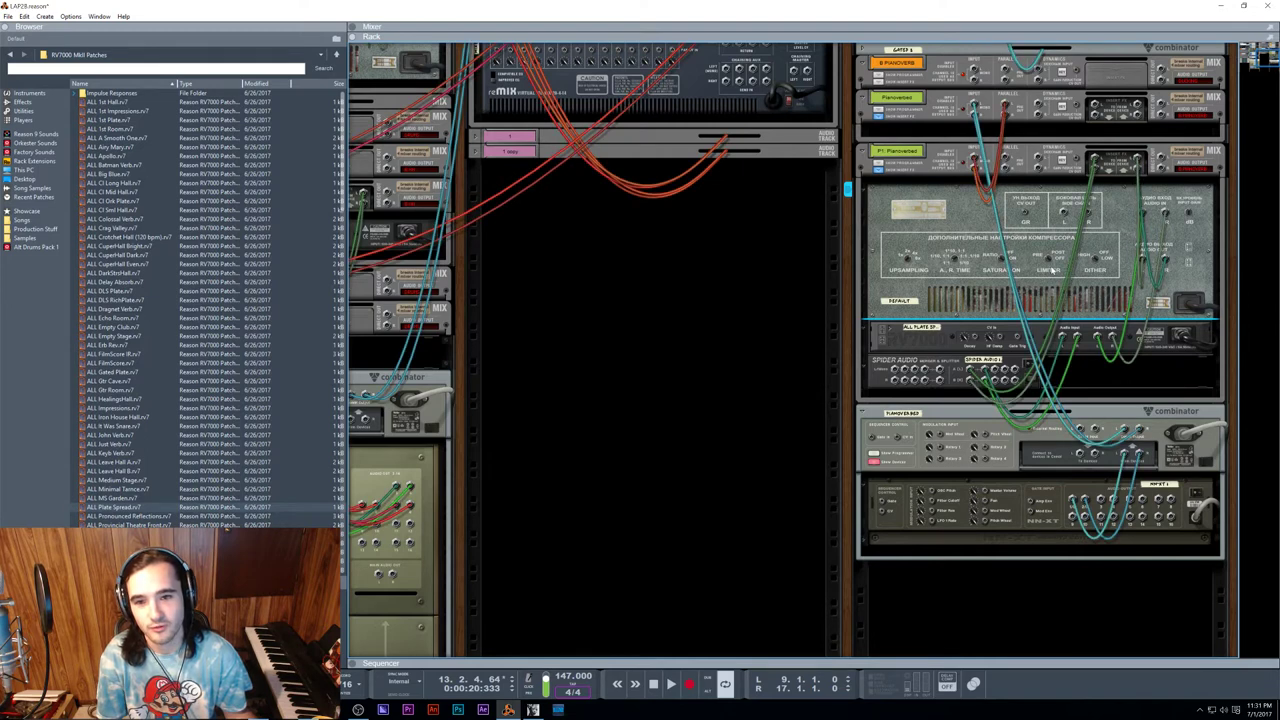
Step: Cable the Spider Audio splitter's output to the compressor's sidechain input in P1: Pianoverbed and flip the rack to its front
left_click_drag(995, 372, 1062, 212)
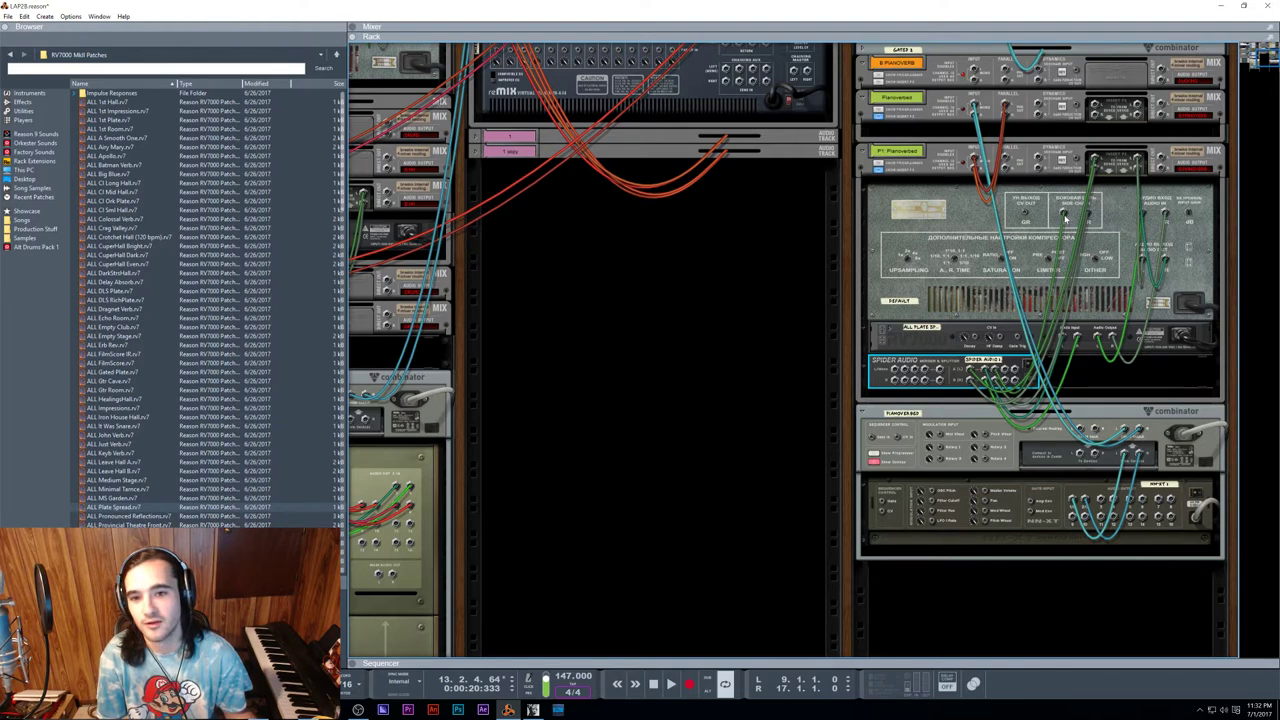
key("alt+Tab")
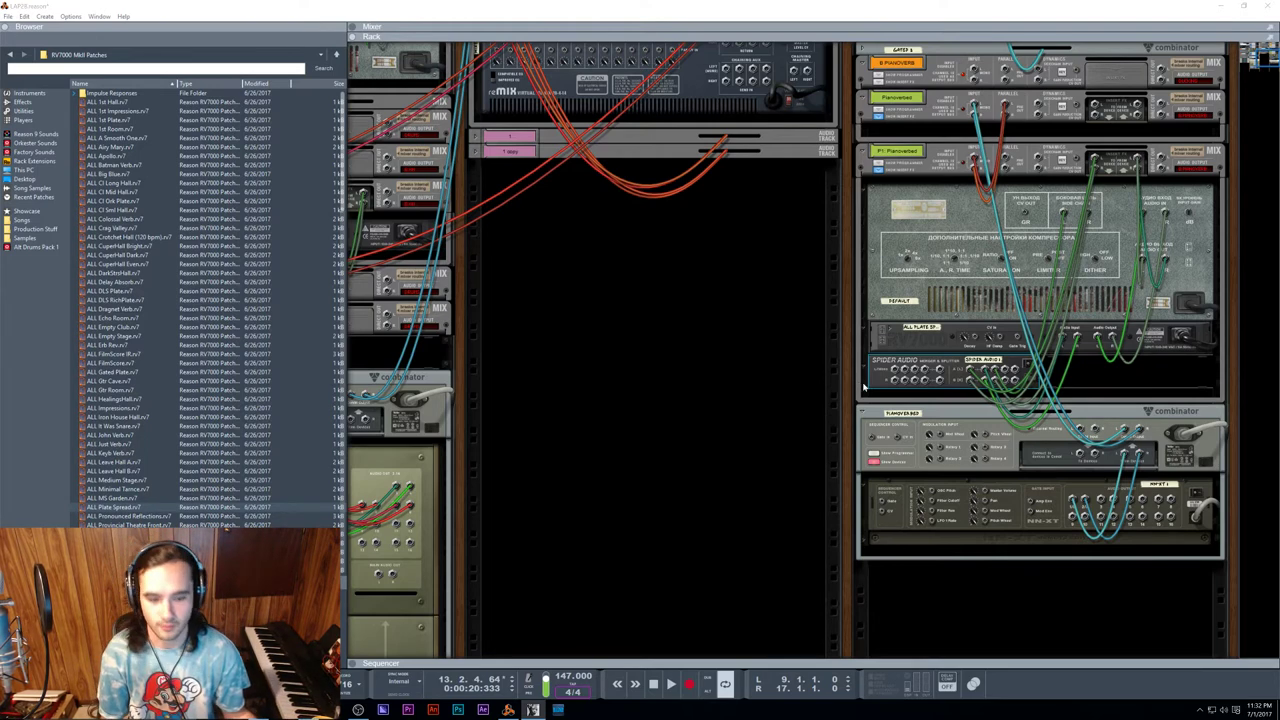
left_click(912, 390)
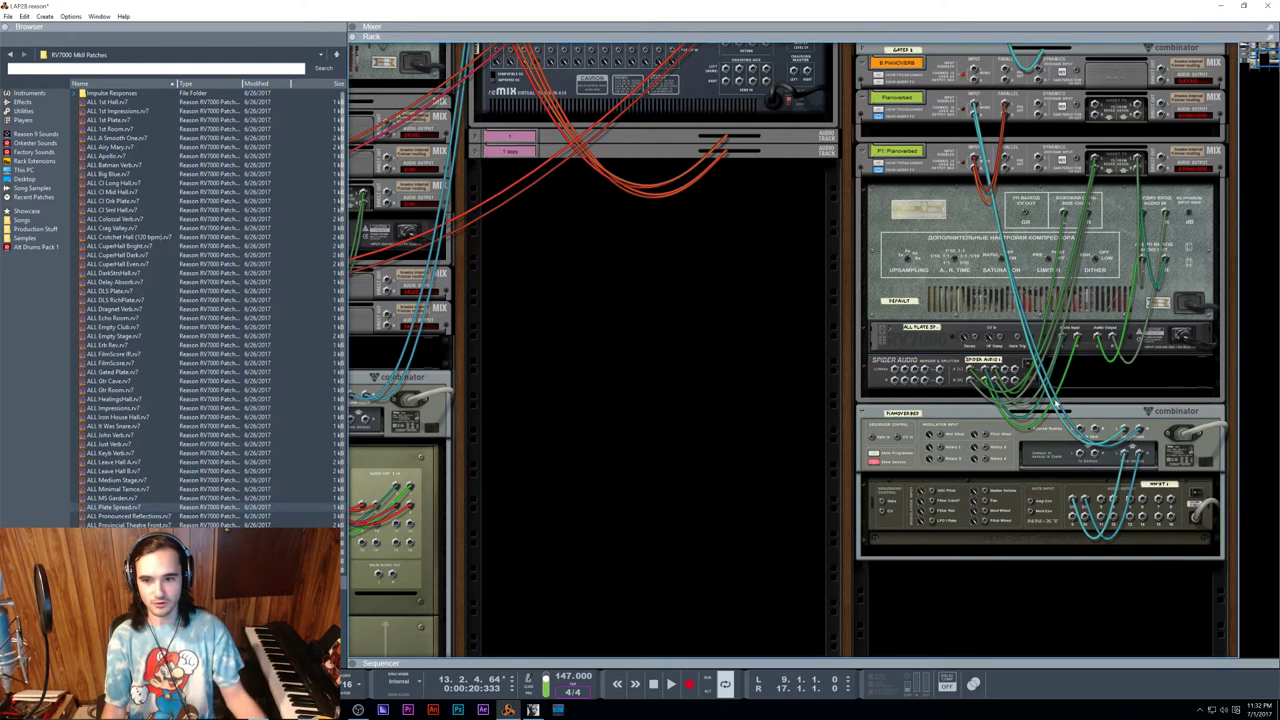
key("Tab")
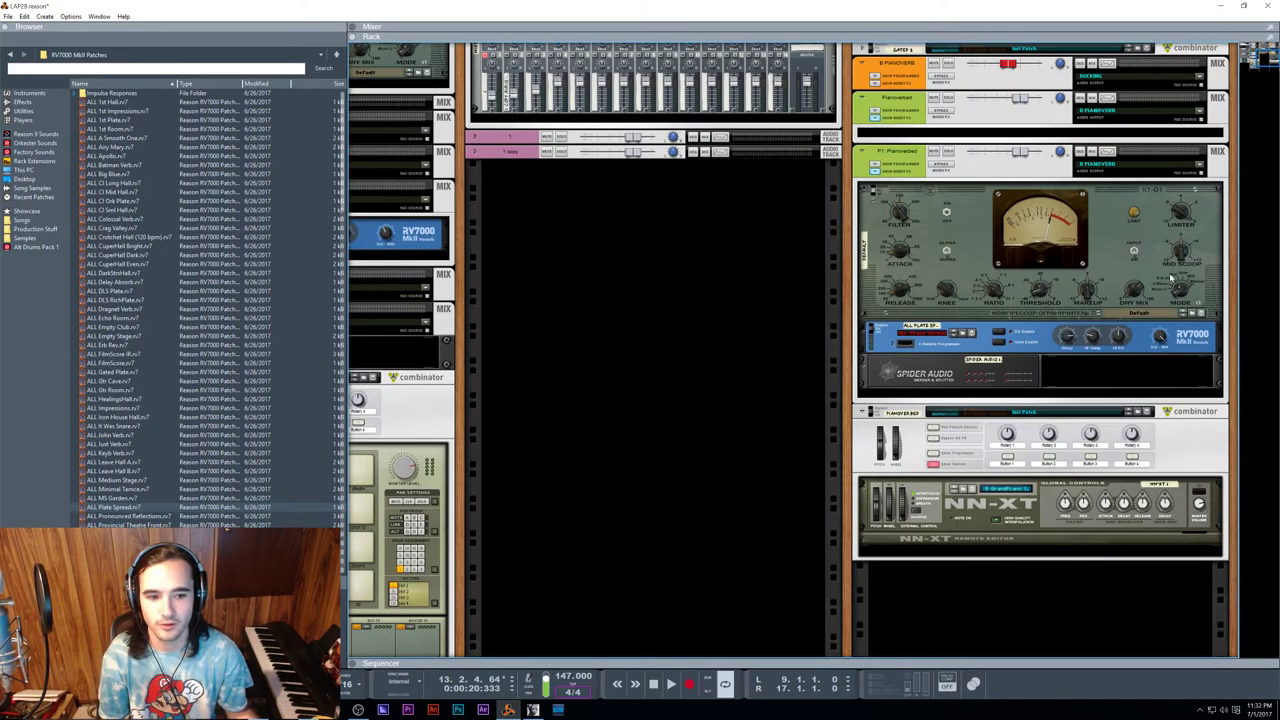
Step: Solo the Pianoverbed track in the sequencer and play it from bar 9 with the mixer and rack shown together
scroll(1160, 288, "up", 3)
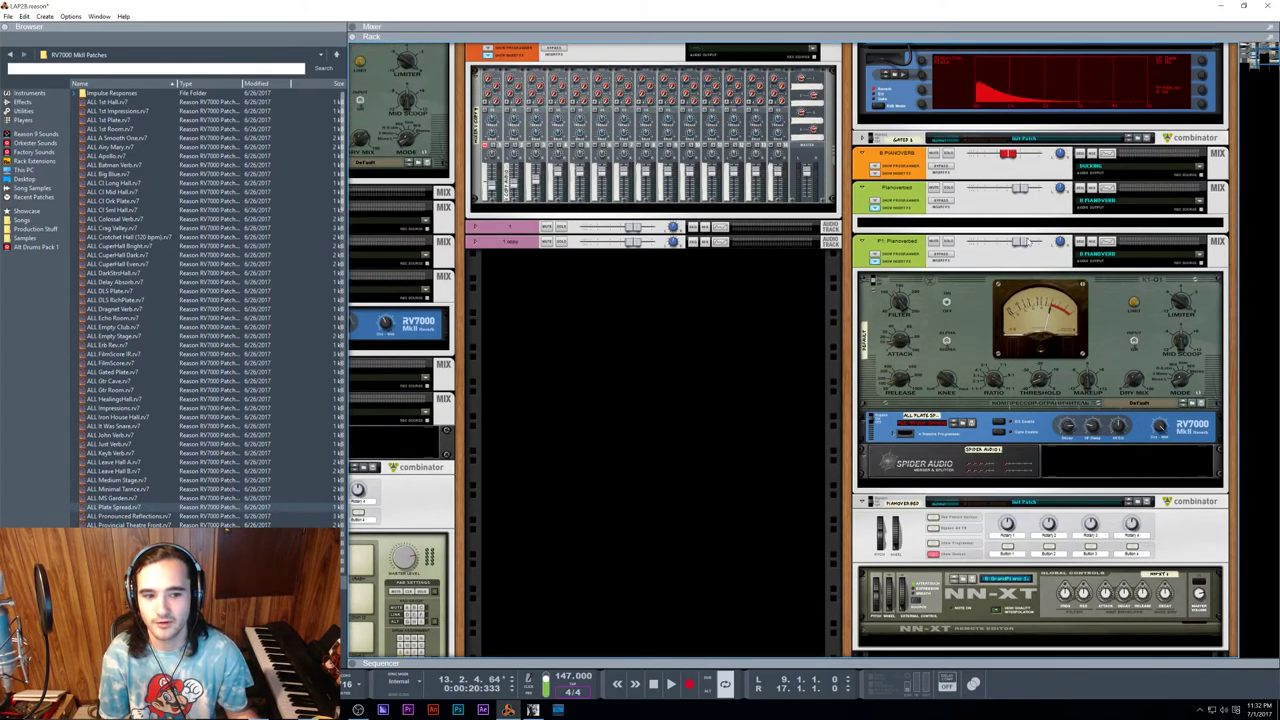
scroll(948, 184, "down", 3)
scroll(948, 190, "up", 3)
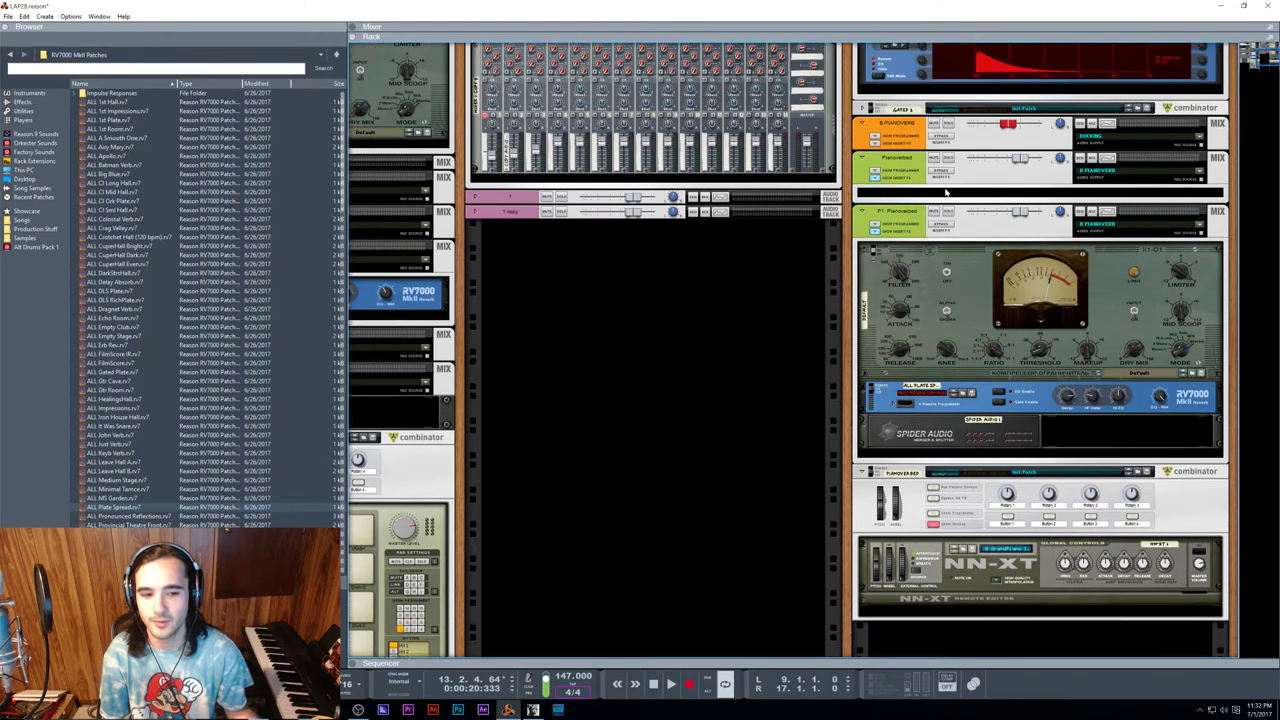
scroll(1028, 228, "down", 2)
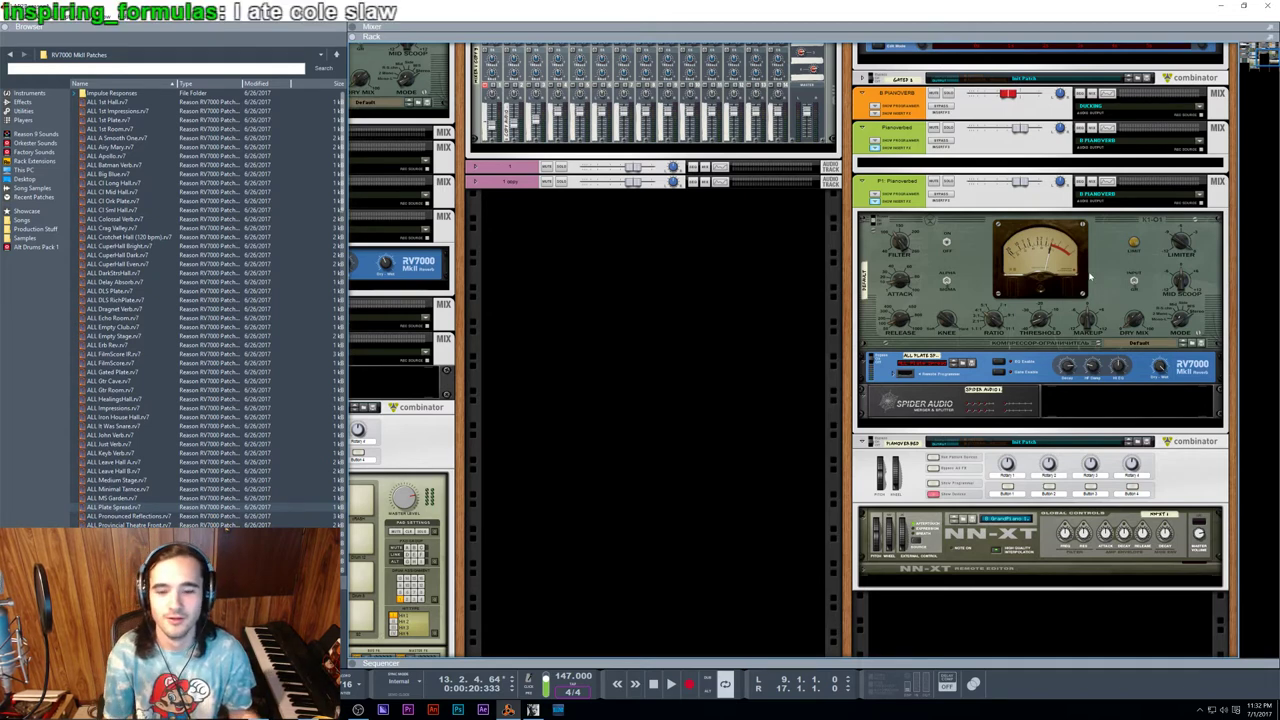
key("F7")
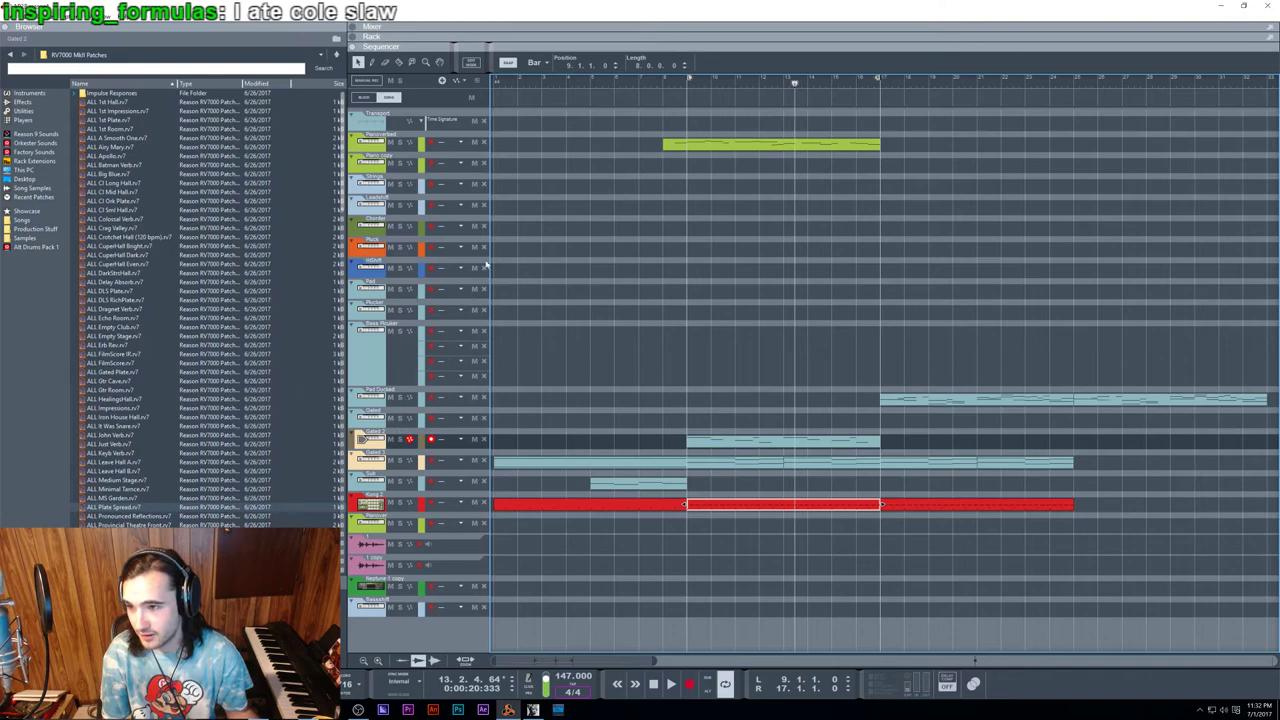
left_click(400, 143)
left_click(689, 82)
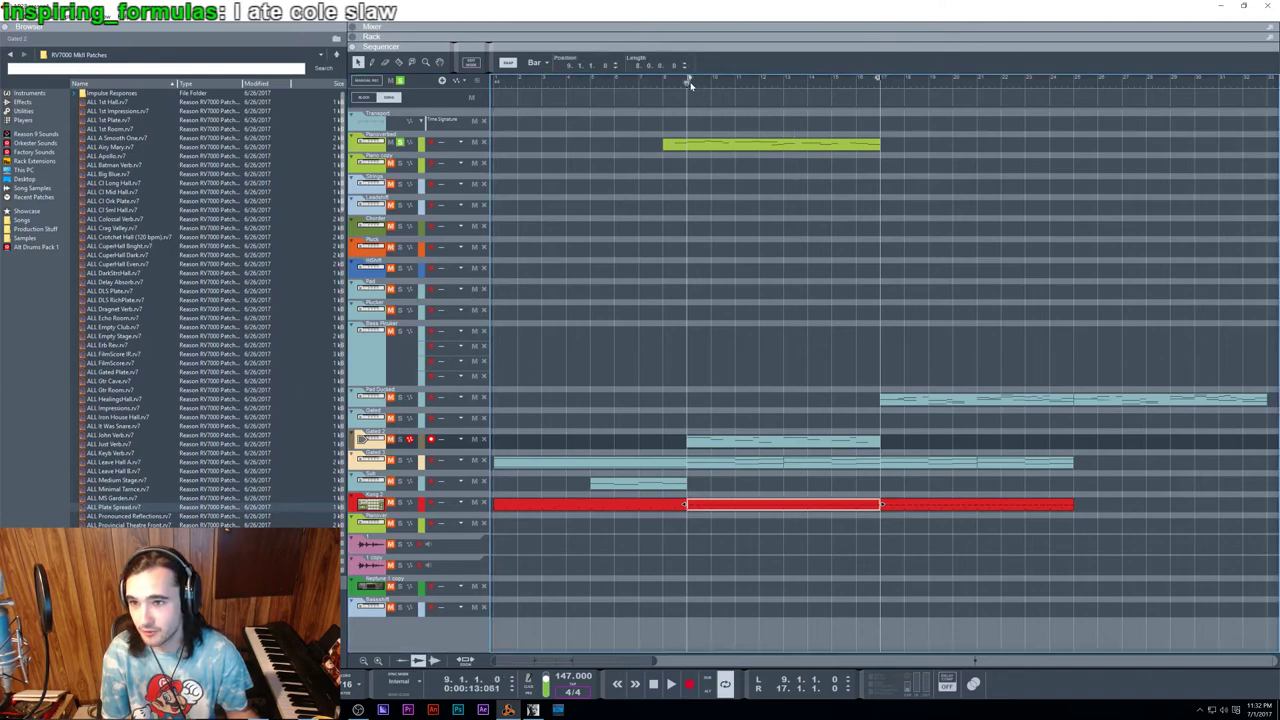
key("F5+F6")
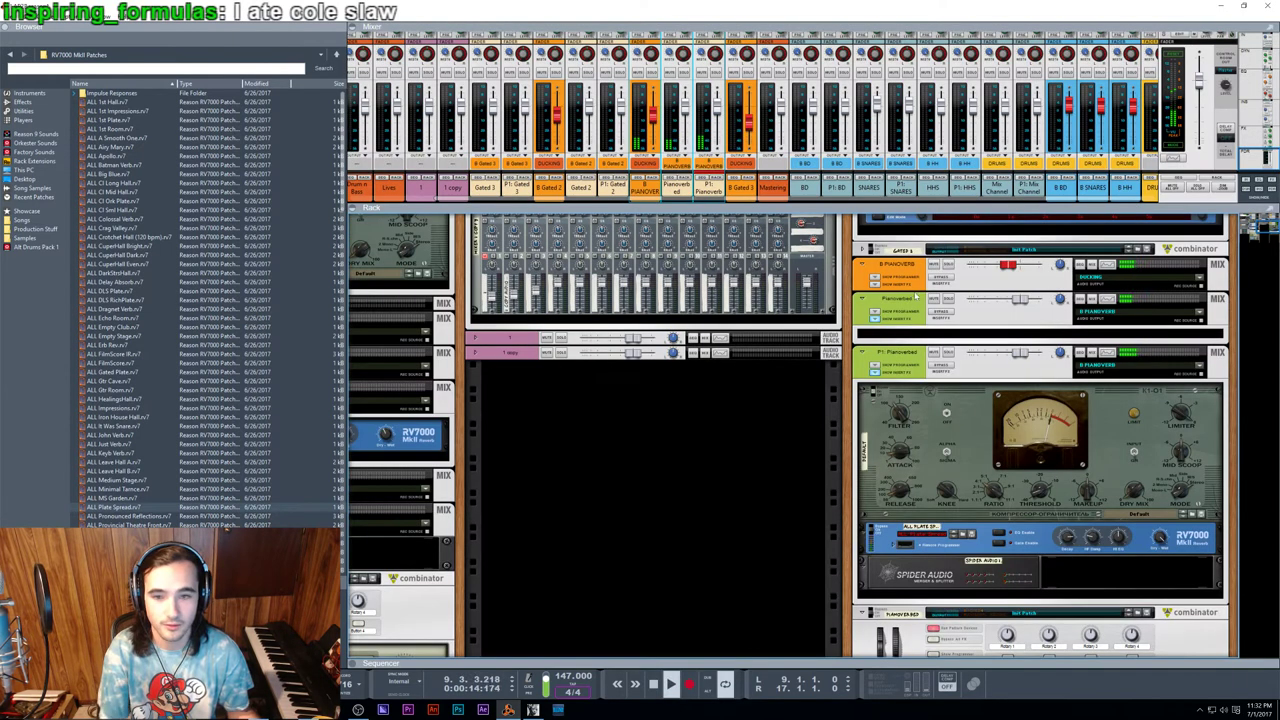
Step: Compare the looped piano with the P1: Pianoverbed channel's insert effects bypassed and active
left_click(940, 370)
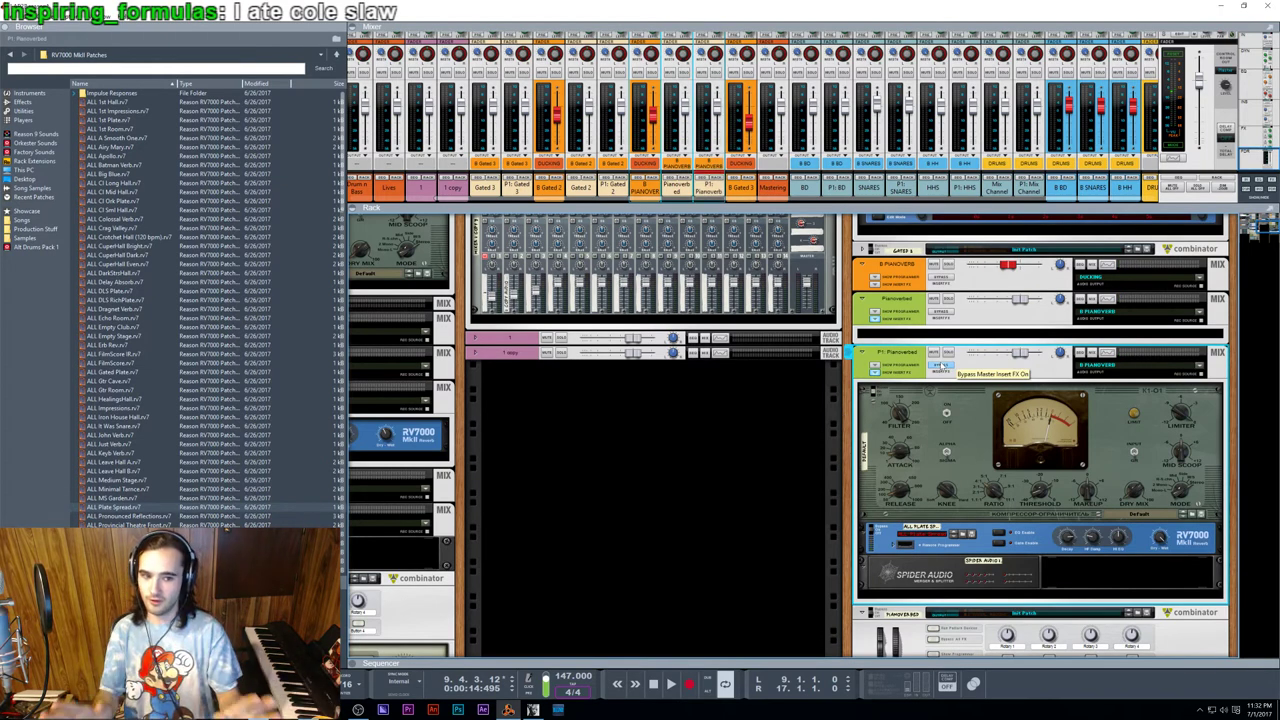
key("space")
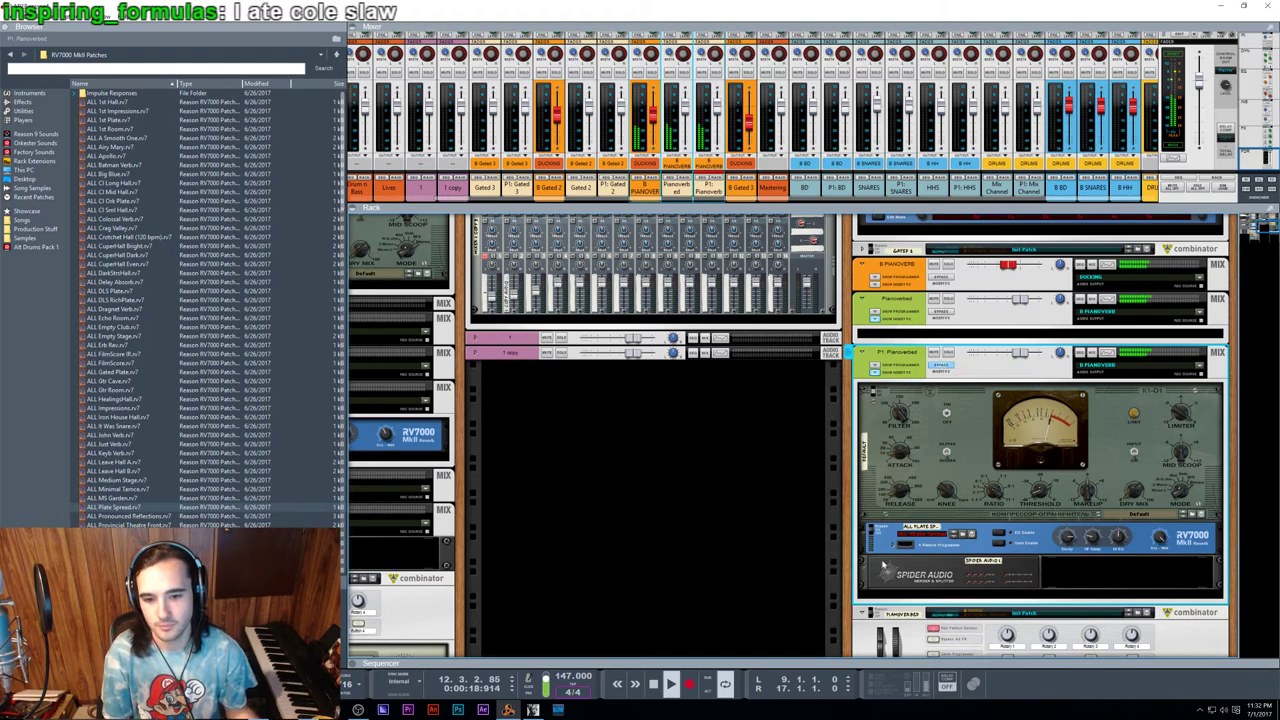
left_click(943, 368)
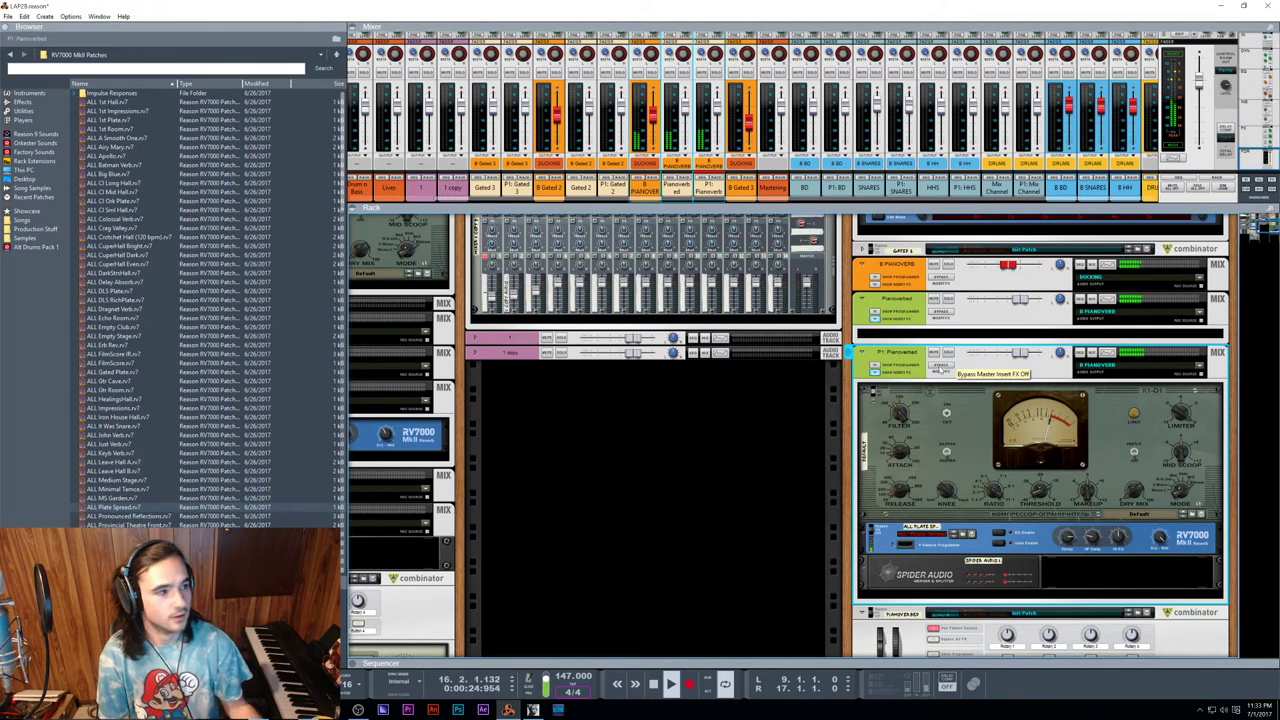
key("space")
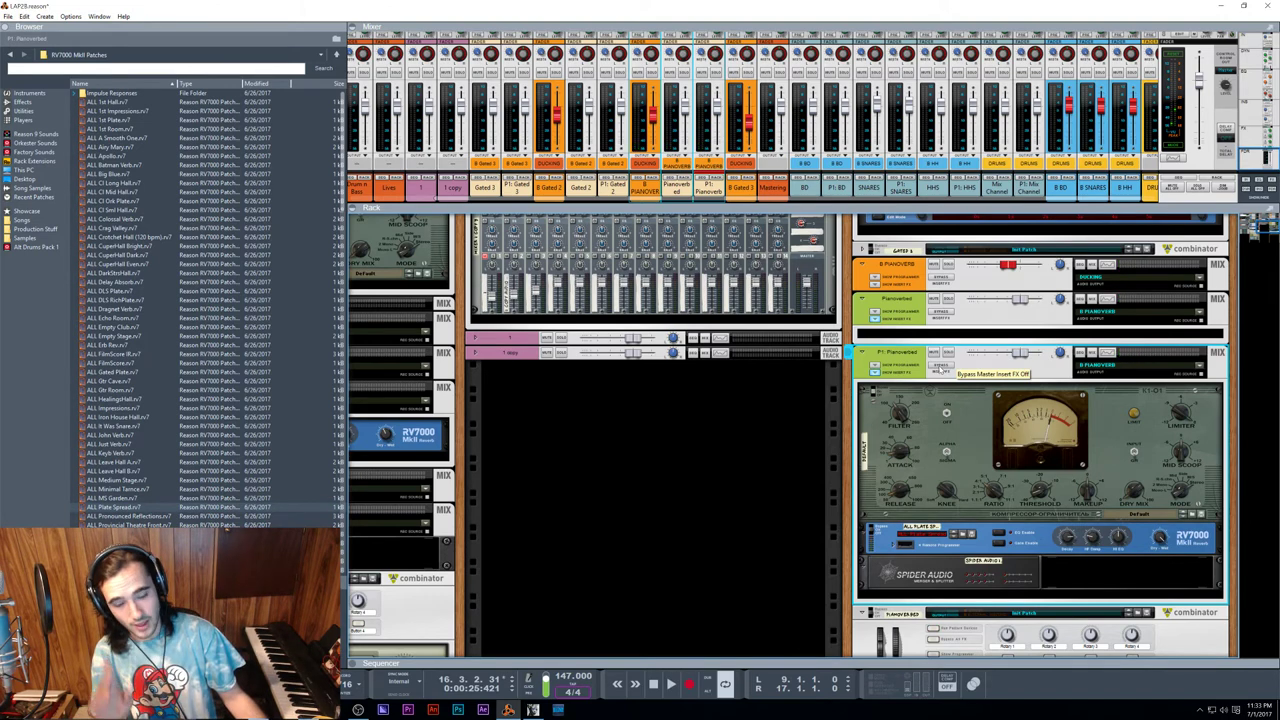
Step: Mute the dry Pianoverbed channel during playback and adjust the Threshold of the compressor in the P1: Pianoverbed channel
scroll(943, 370, "down", 1)
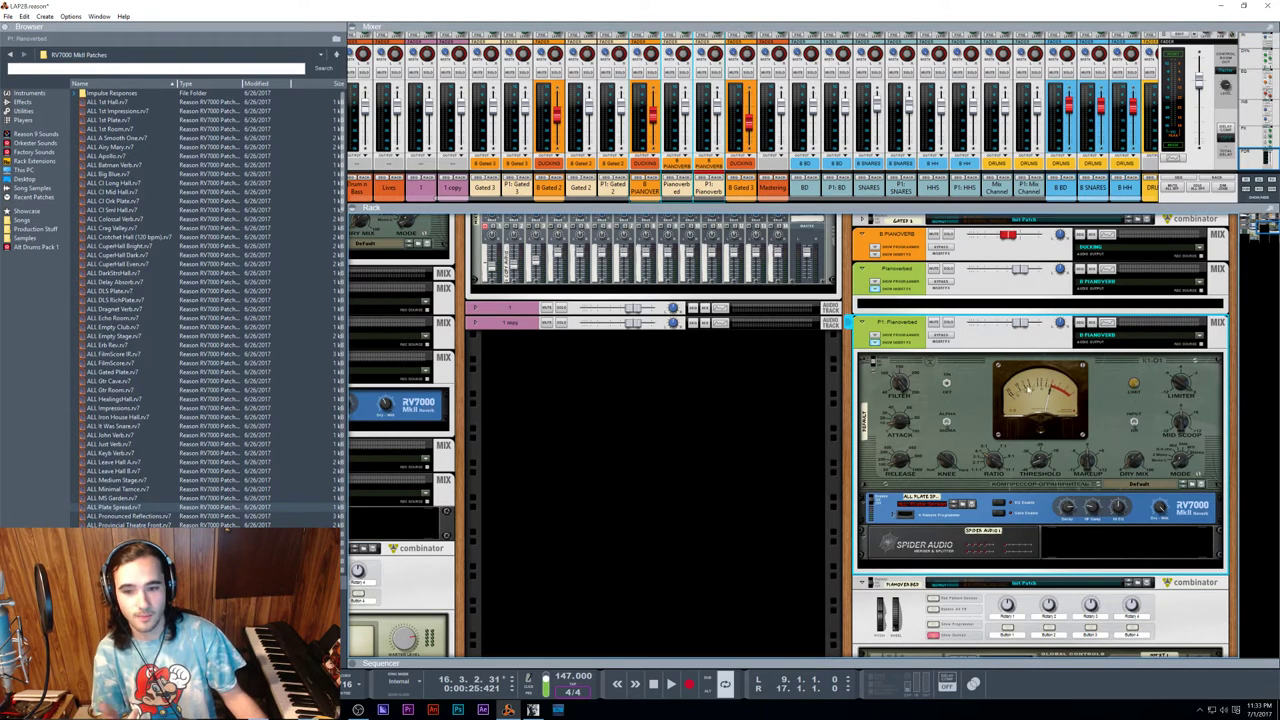
left_click(1038, 461)
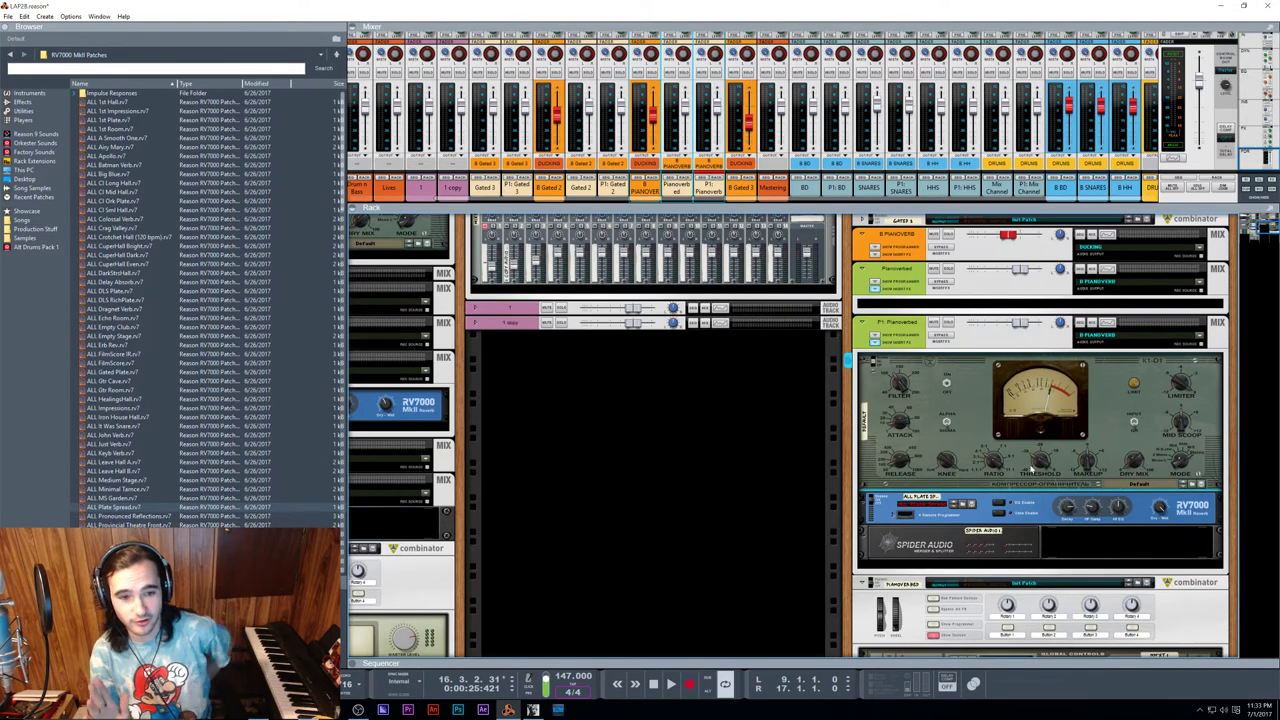
key("space")
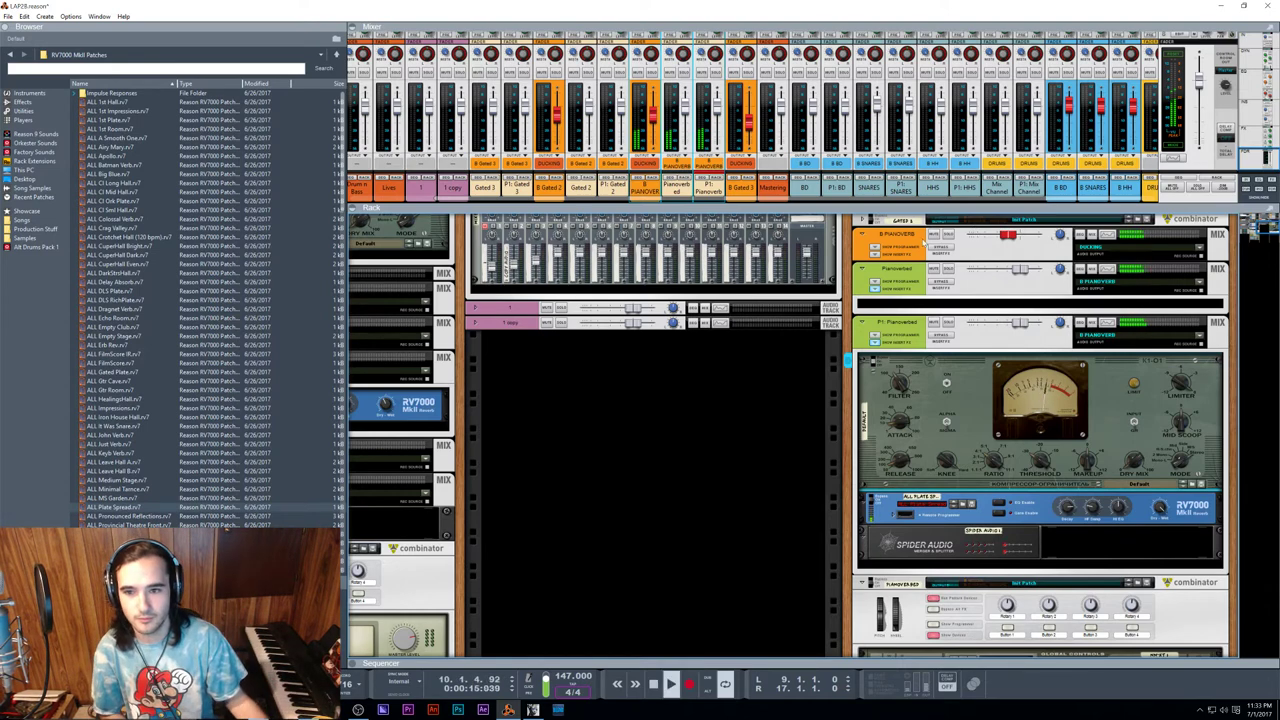
left_click(934, 269)
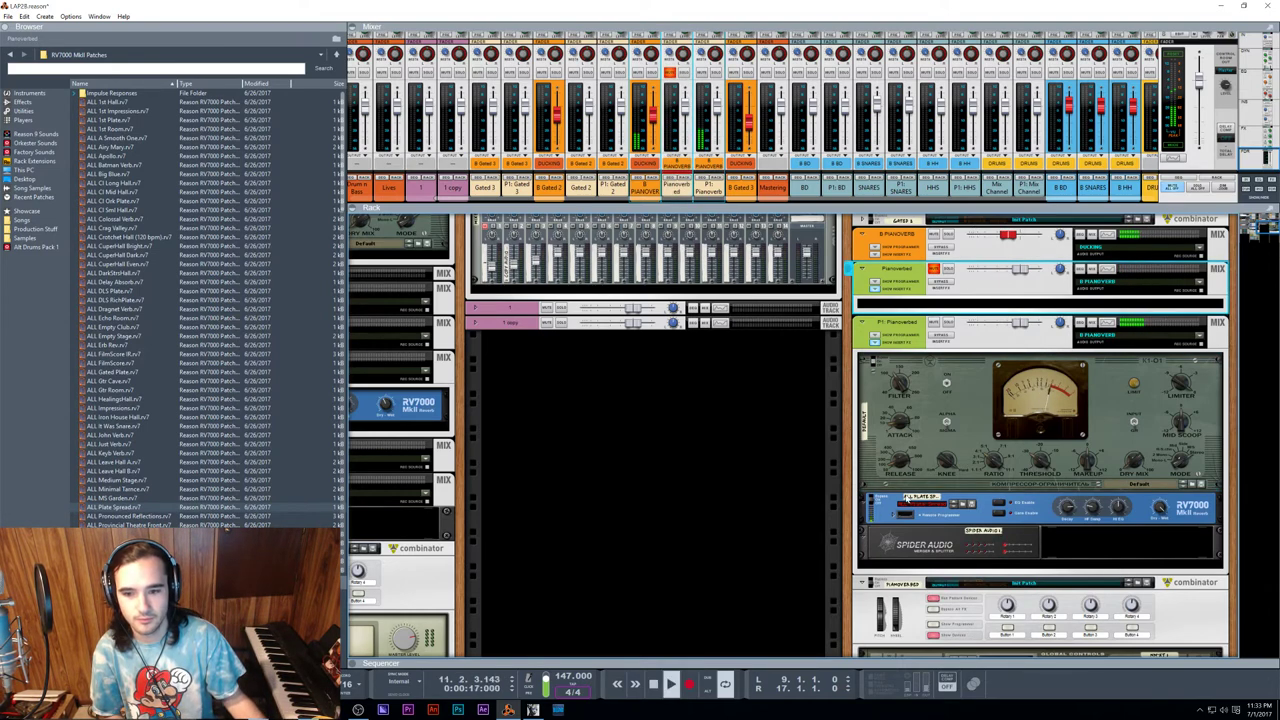
left_click(1040, 461)
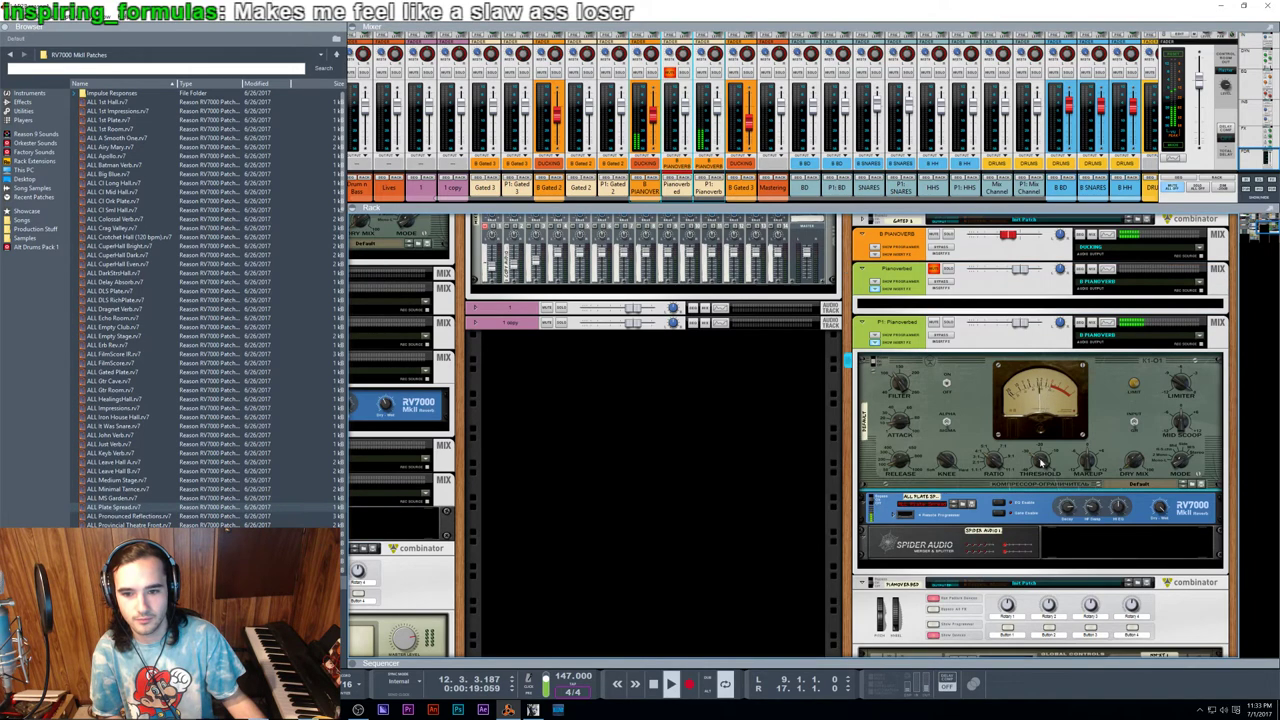
mouse_move(1044, 464)
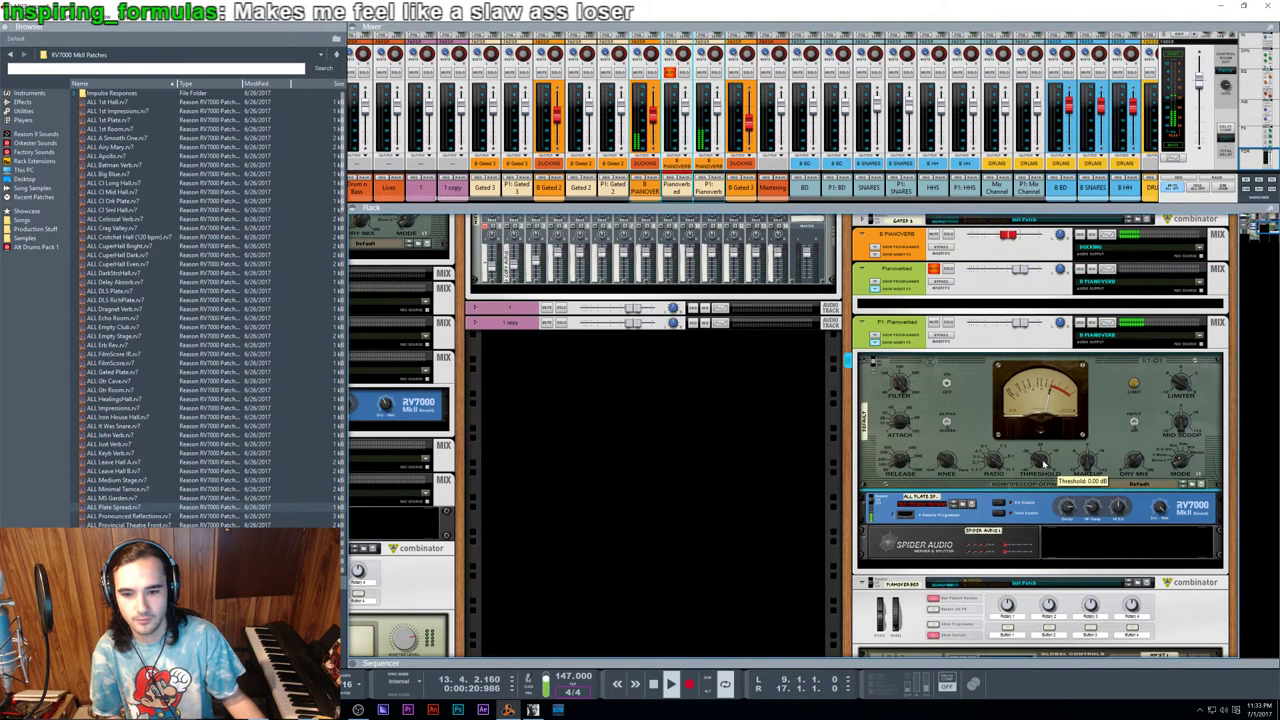
left_click_drag(1044, 464, 1036, 488)
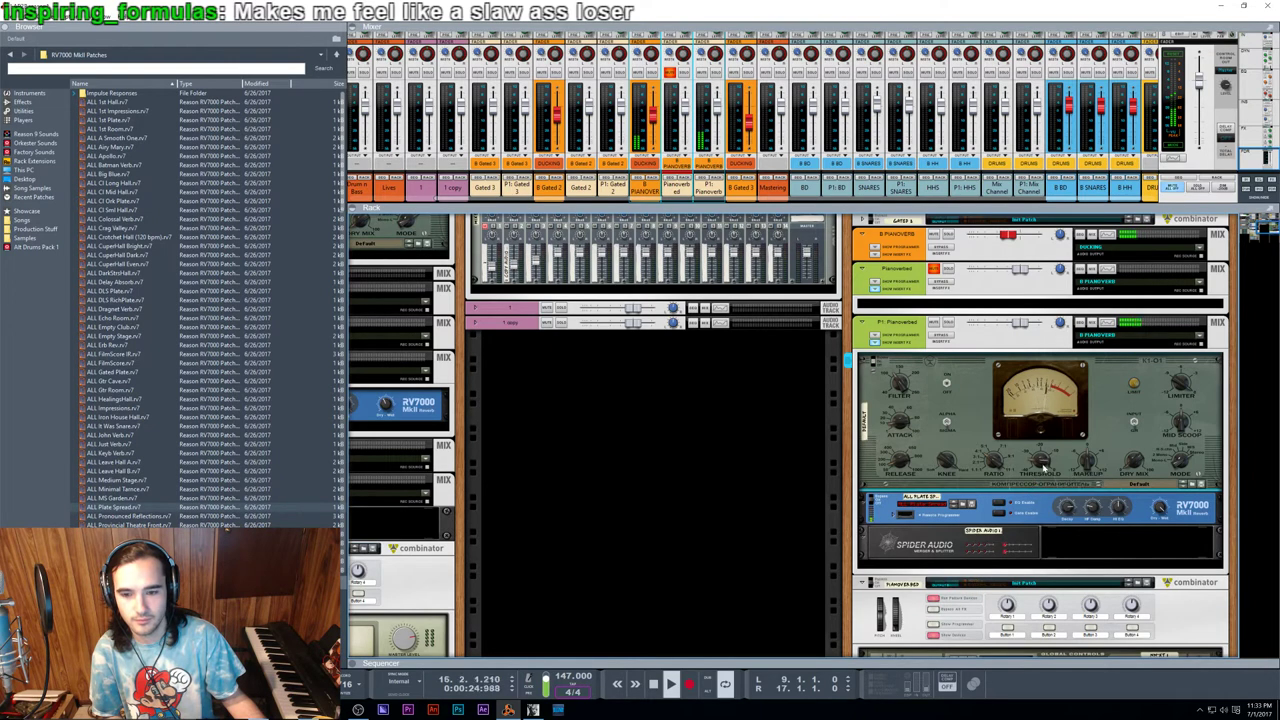
Step: Insert a Scream 4 Distortion between the compressor and the RV7000 reverb in P1: Pianoverbed and play the loop through it
left_click(1066, 508)
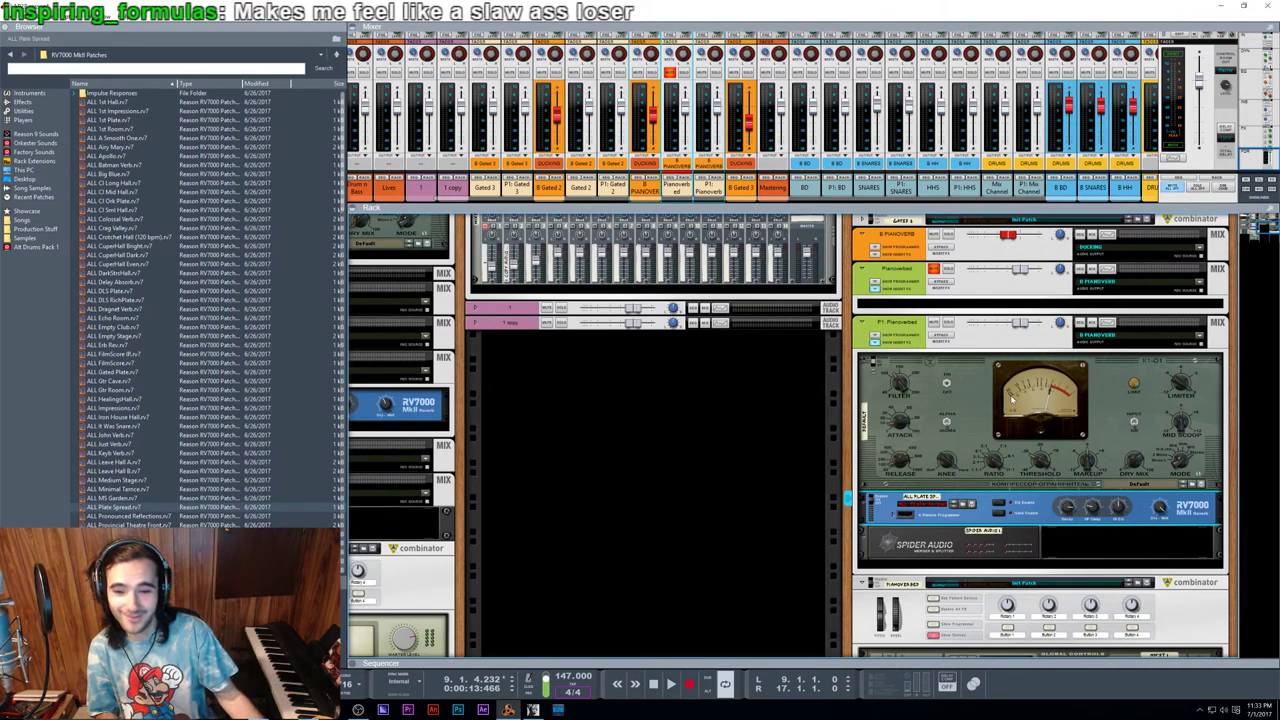
key("space")
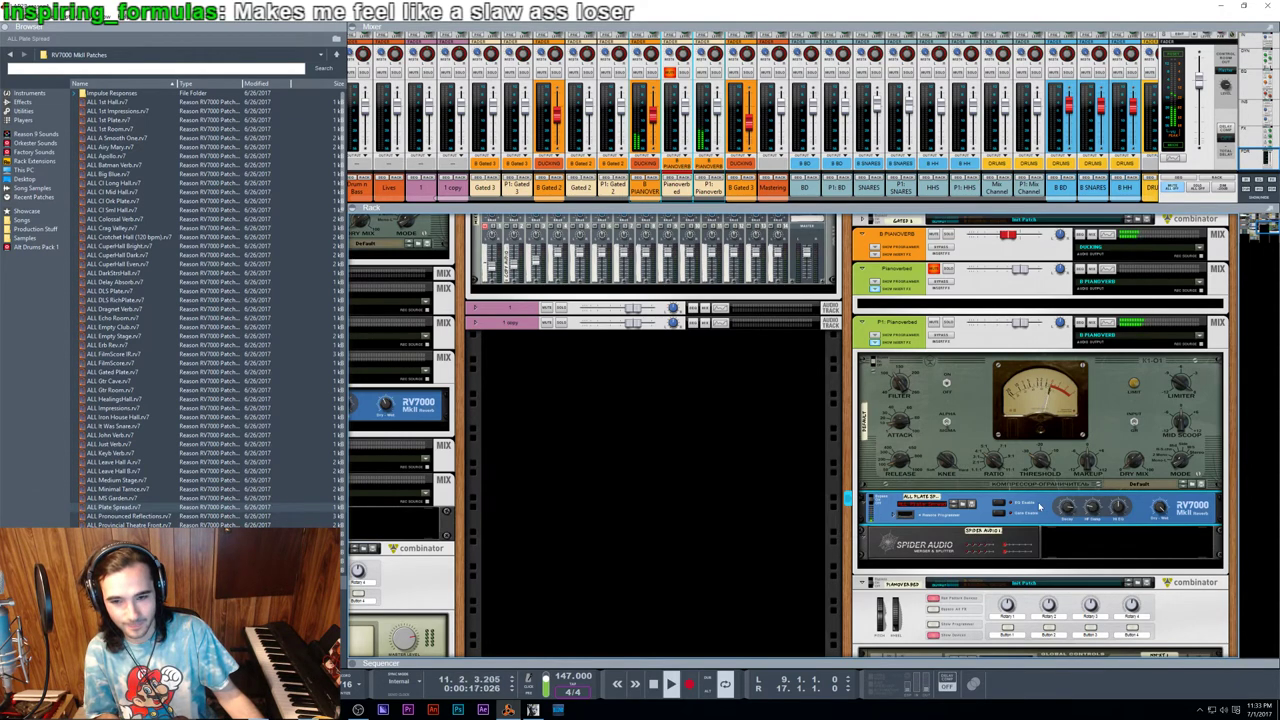
right_click(1040, 507)
mouse_move(1105, 291)
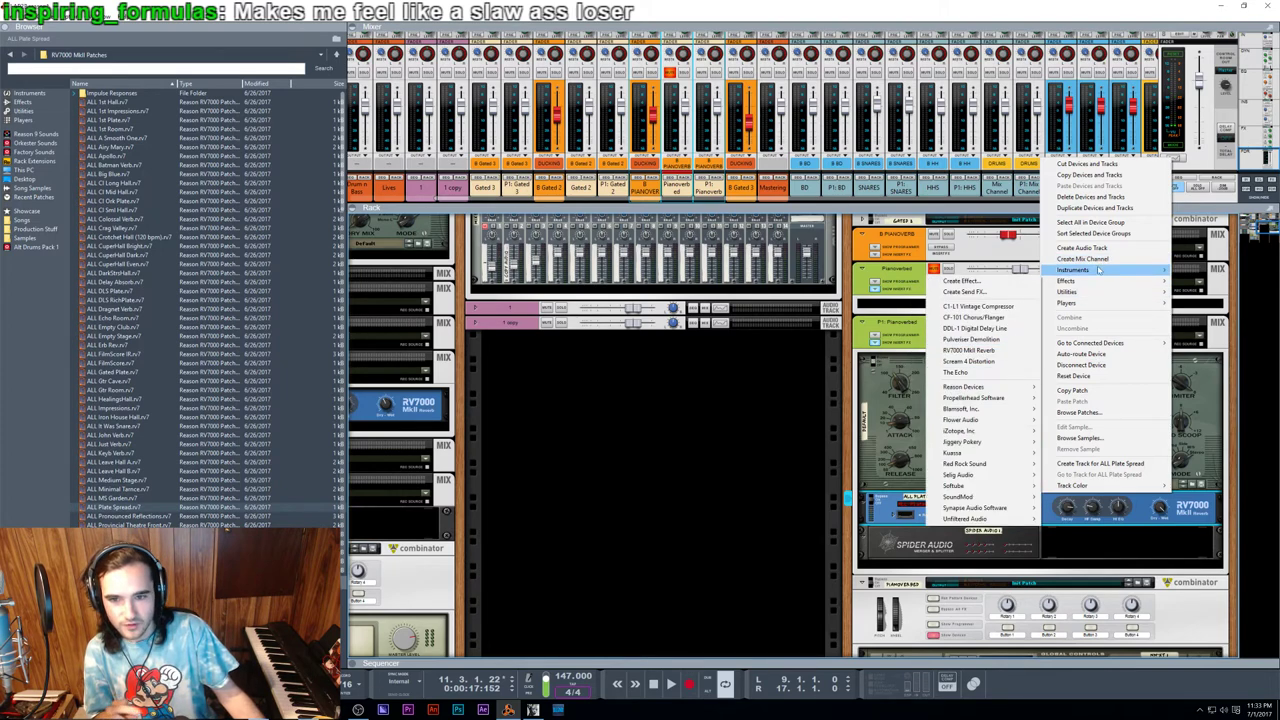
left_click(985, 362)
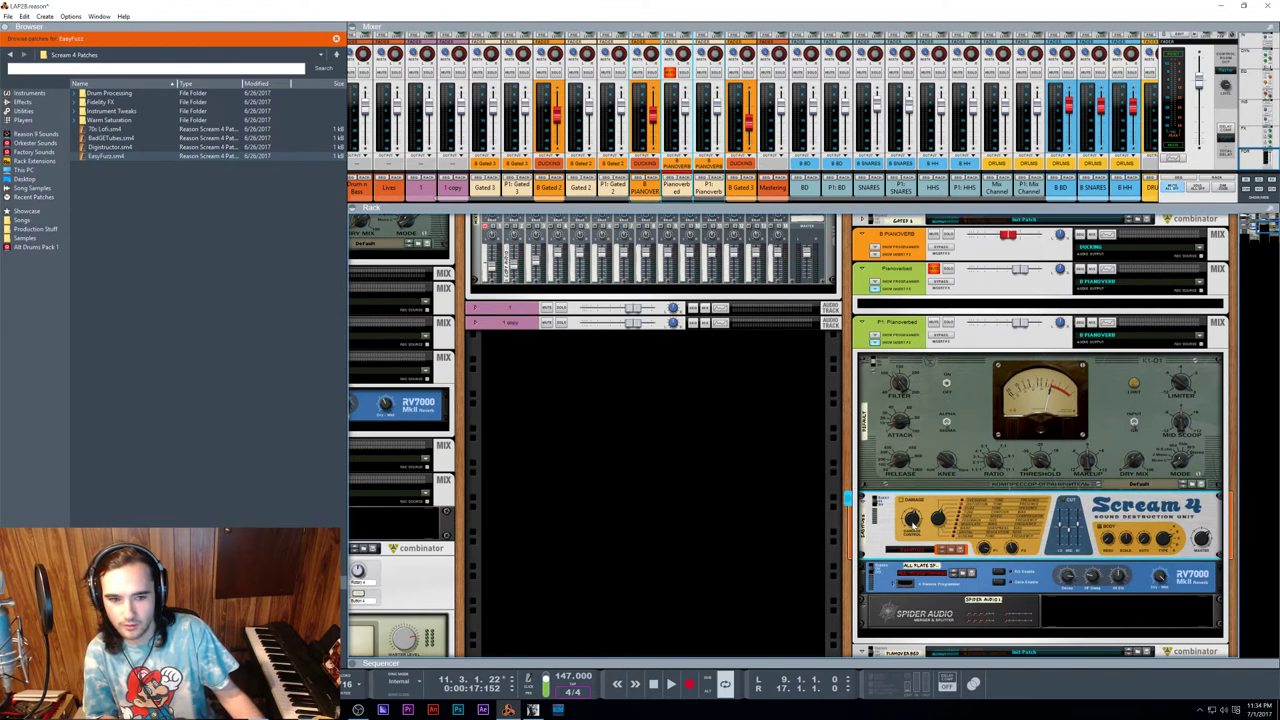
key("space")
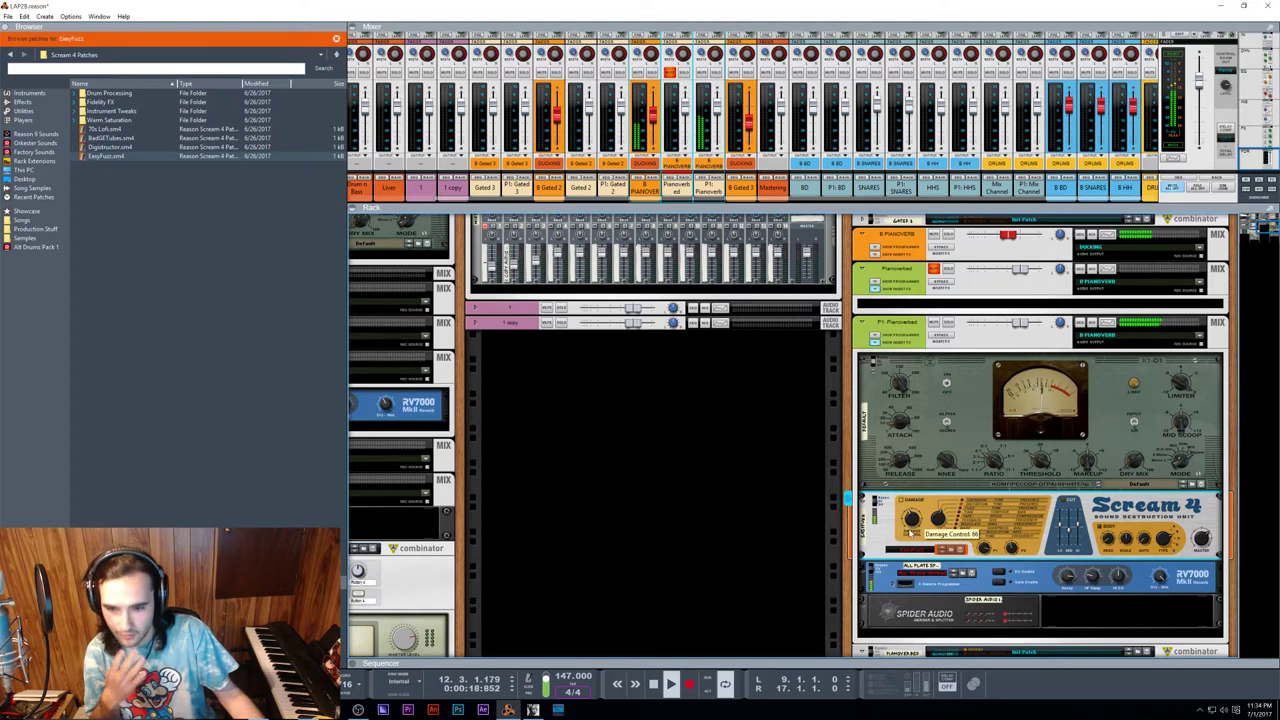
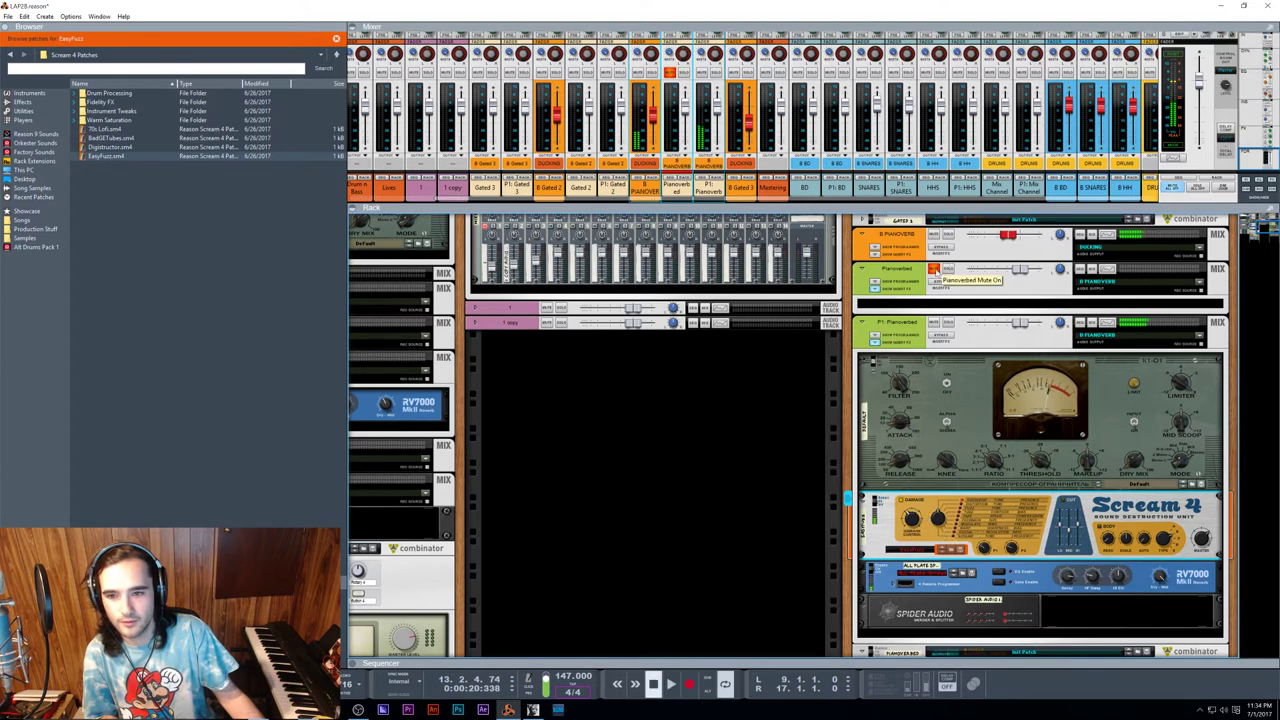
Step: Unmute the Pianoverbed channel and set the Scream 4's Damage Control to 32
left_click(1000, 284)
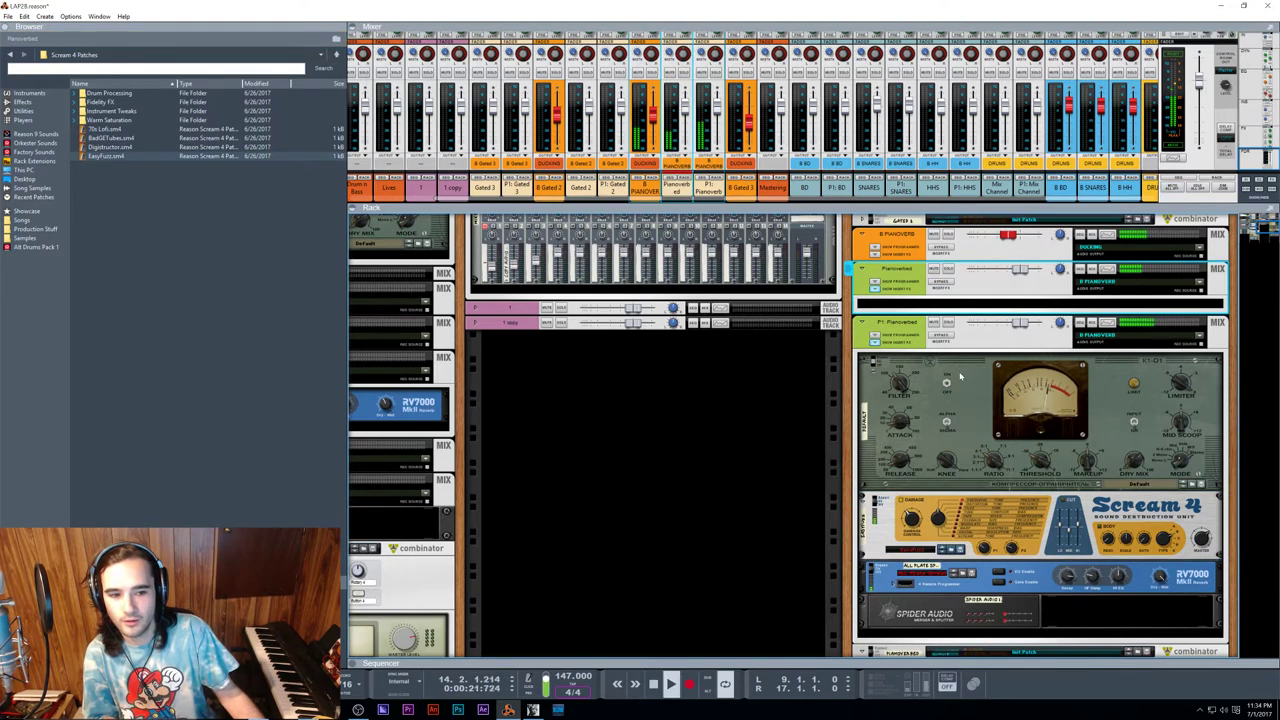
left_click(874, 506)
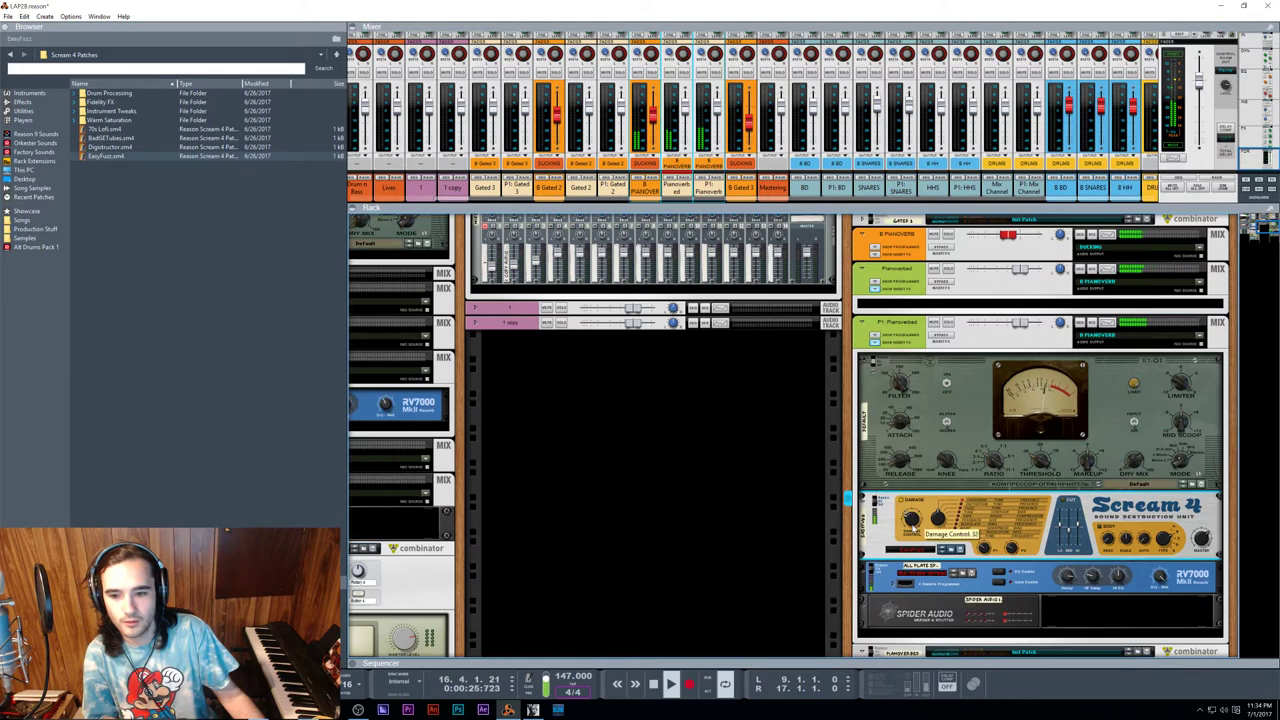
Step: Expand the remote programmer of the RV7000 reverb below the Scream 4 and stop playback
left_click(886, 582)
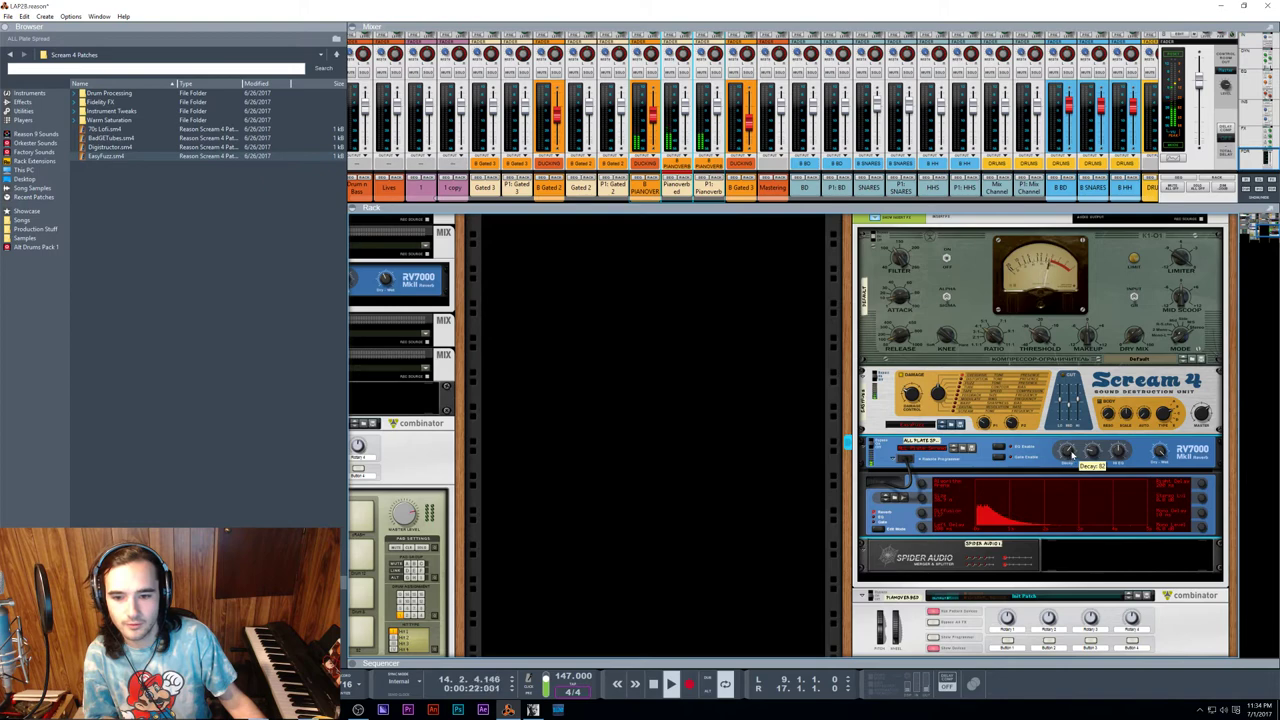
key("space")
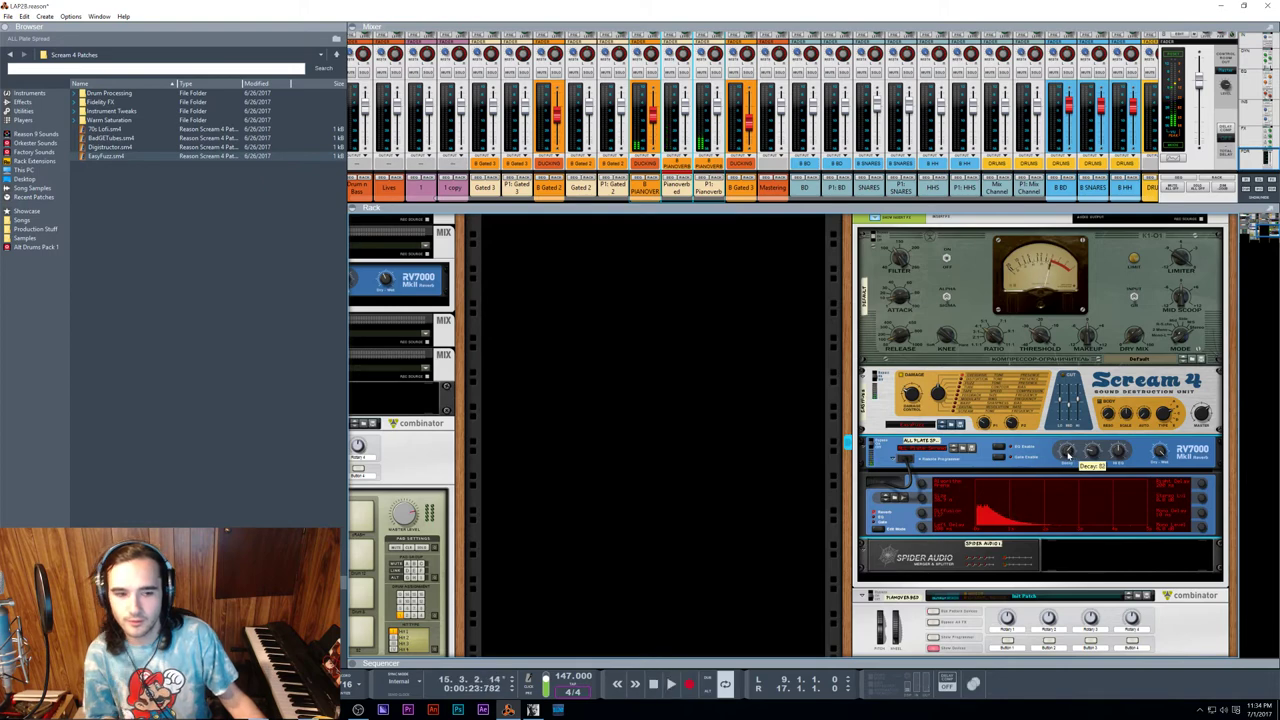
Step: Clear the solo on all sequencer tracks and play the full arrangement from bar 8
key("F7")
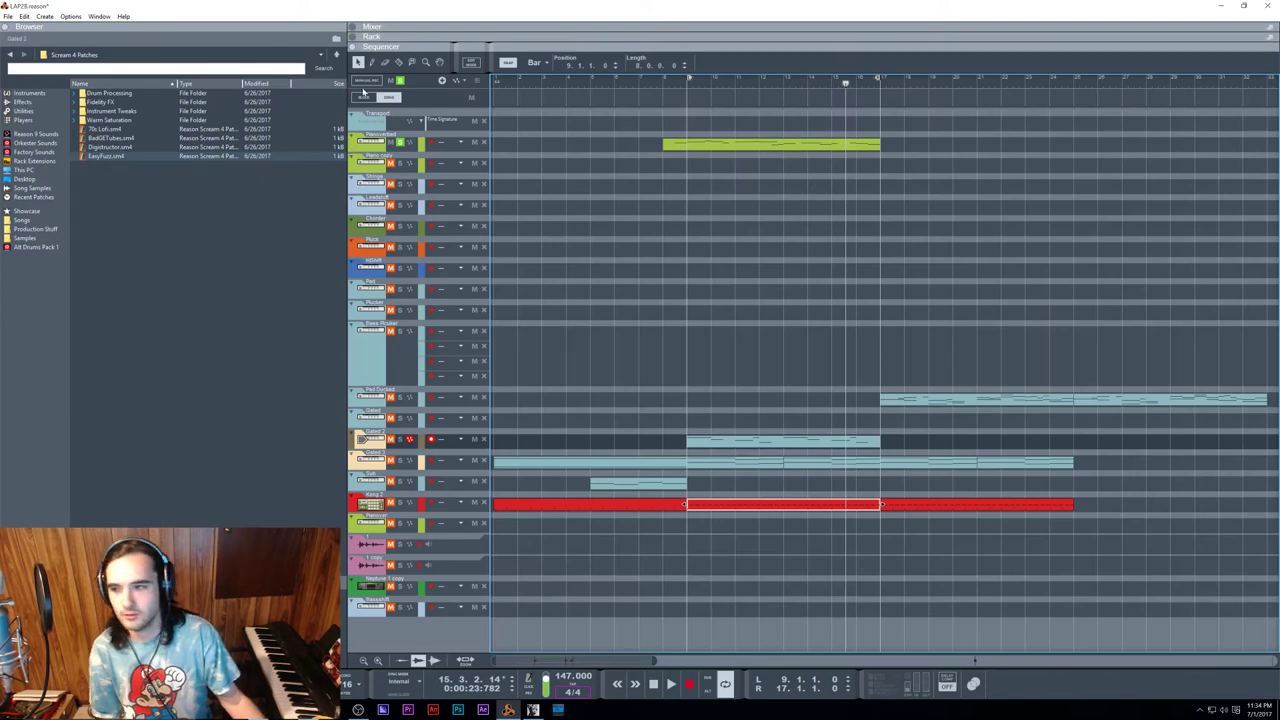
left_click(681, 120)
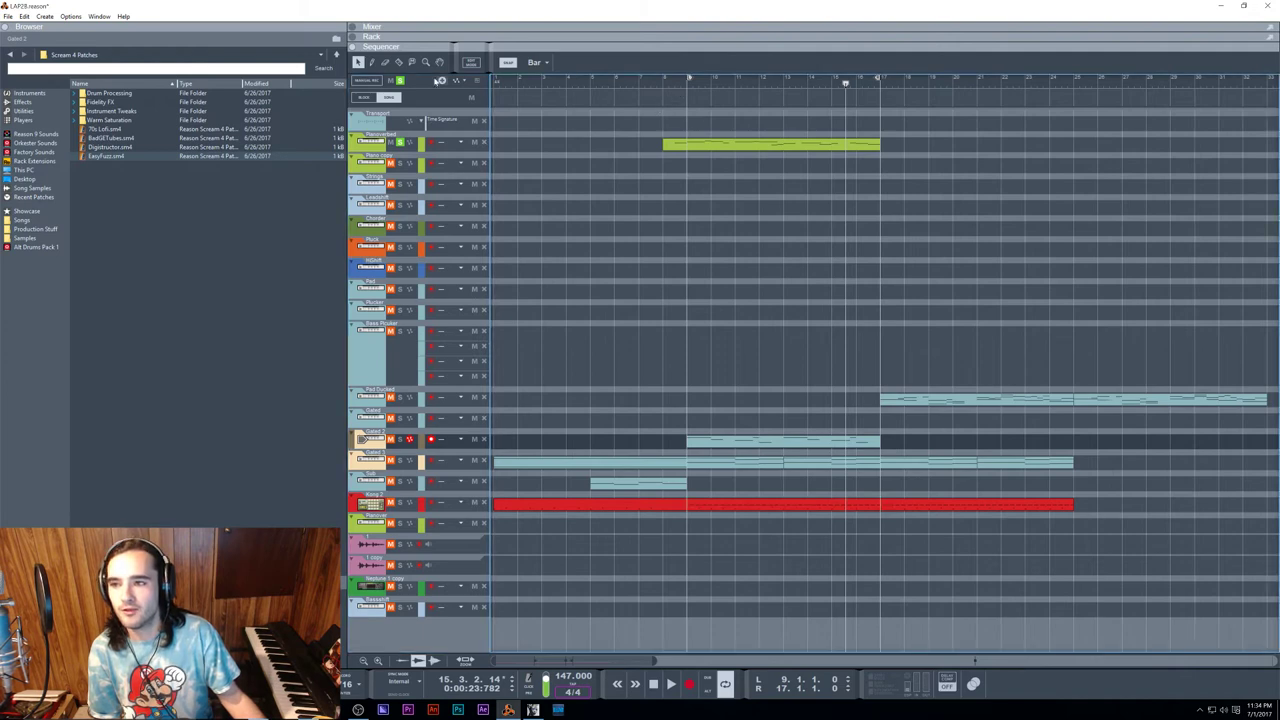
left_click(399, 81)
left_click(661, 80)
key("space")
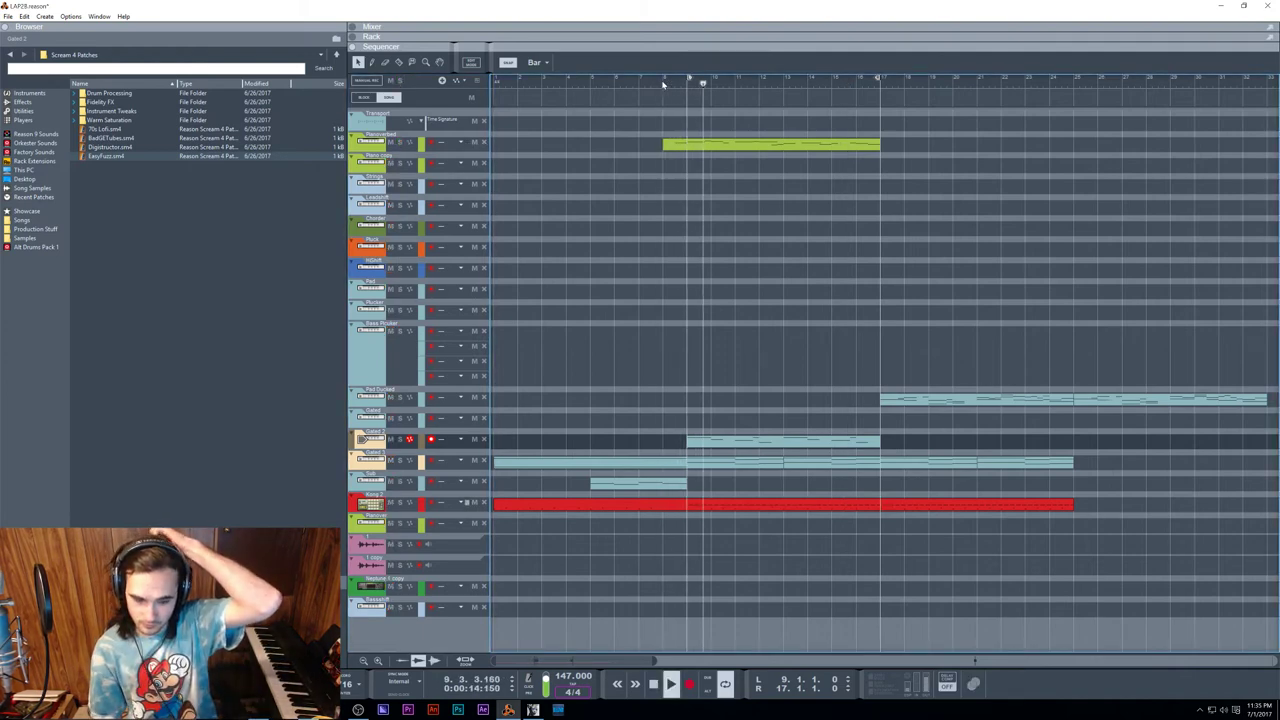
key("F6")
key("F7")
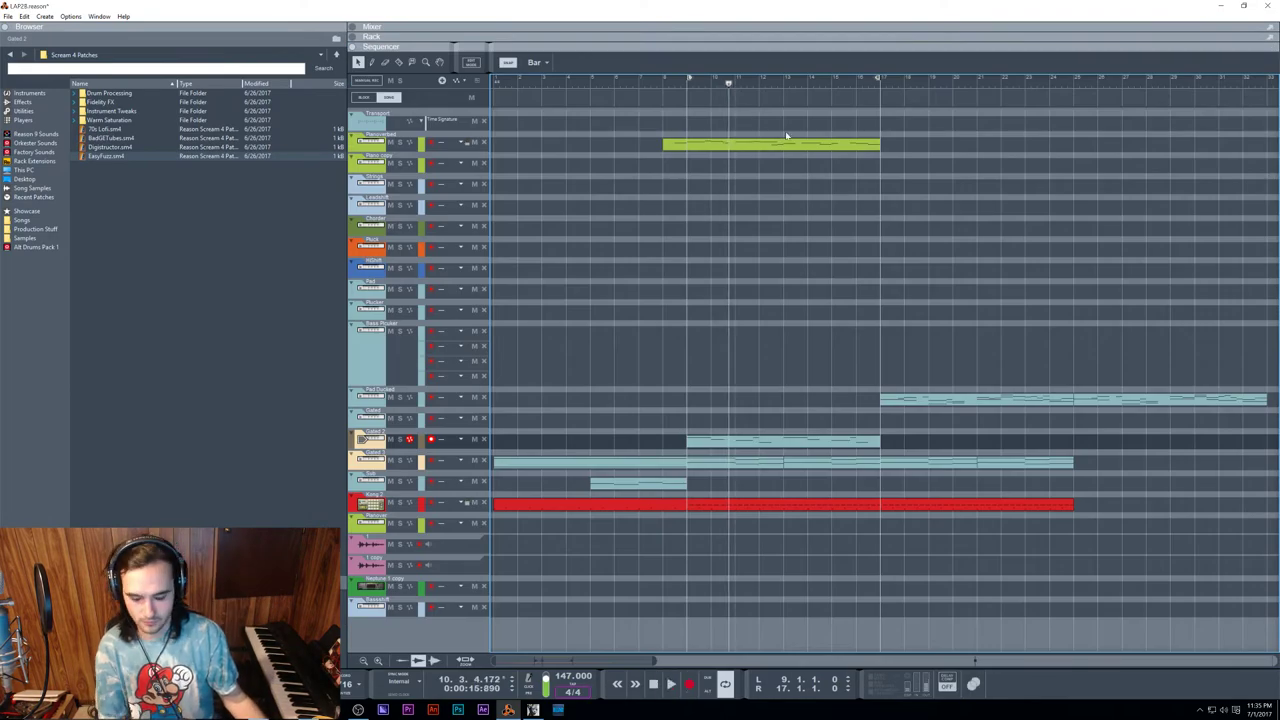
Step: Bring the piano bus into view in the mixer and select the B PIANOVERB channel
key("F5")
scroll(766, 224, "down", 2)
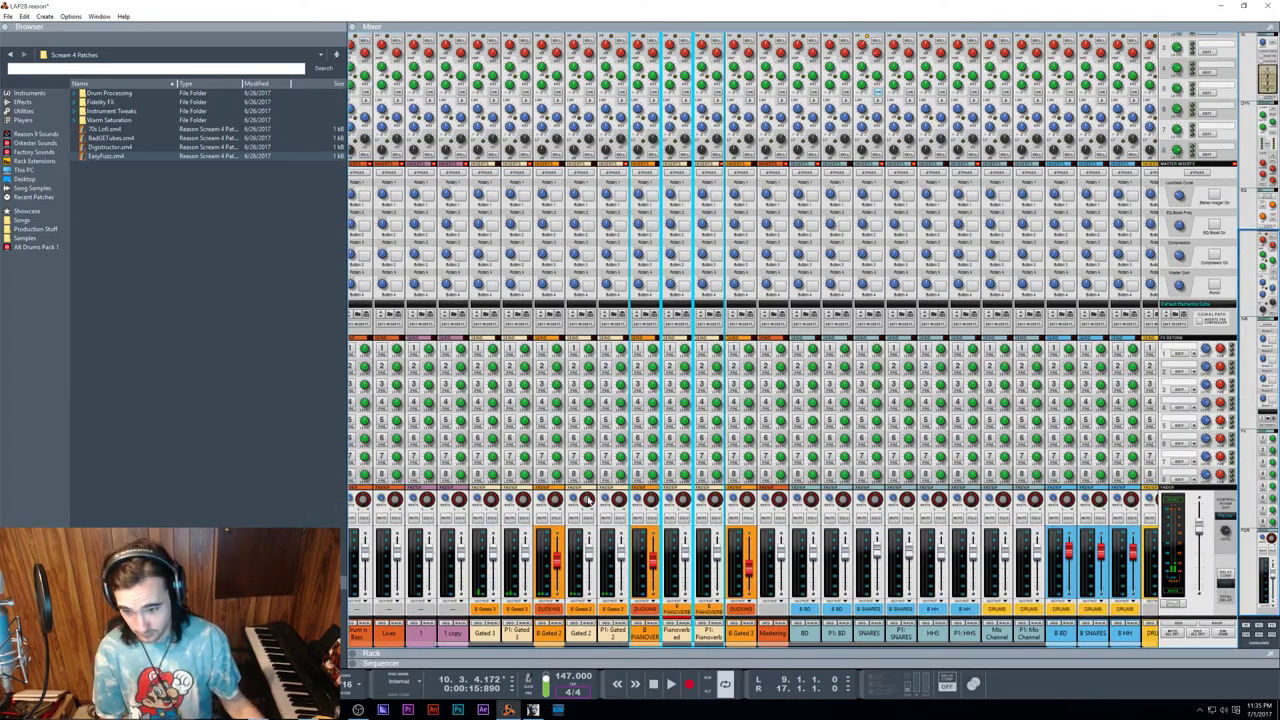
scroll(590, 501, "left", 1)
scroll(950, 578, "right", 2)
scroll(900, 633, "left", 1)
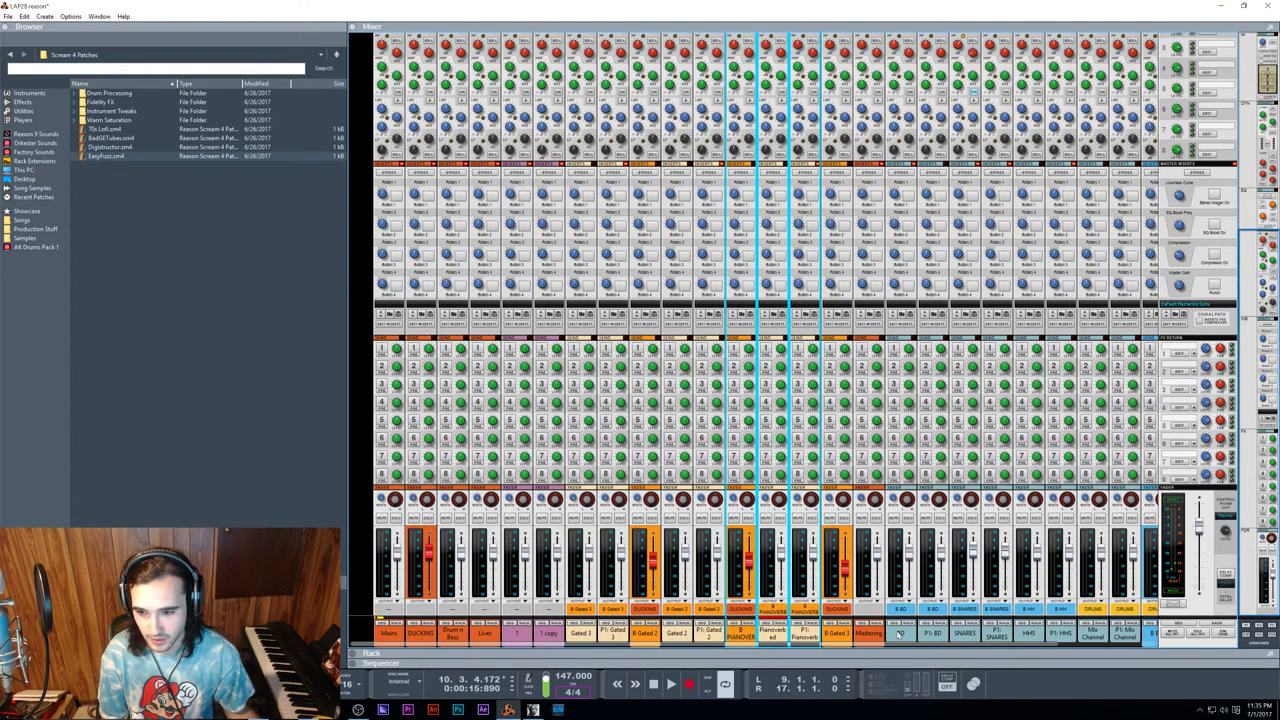
left_click(753, 635)
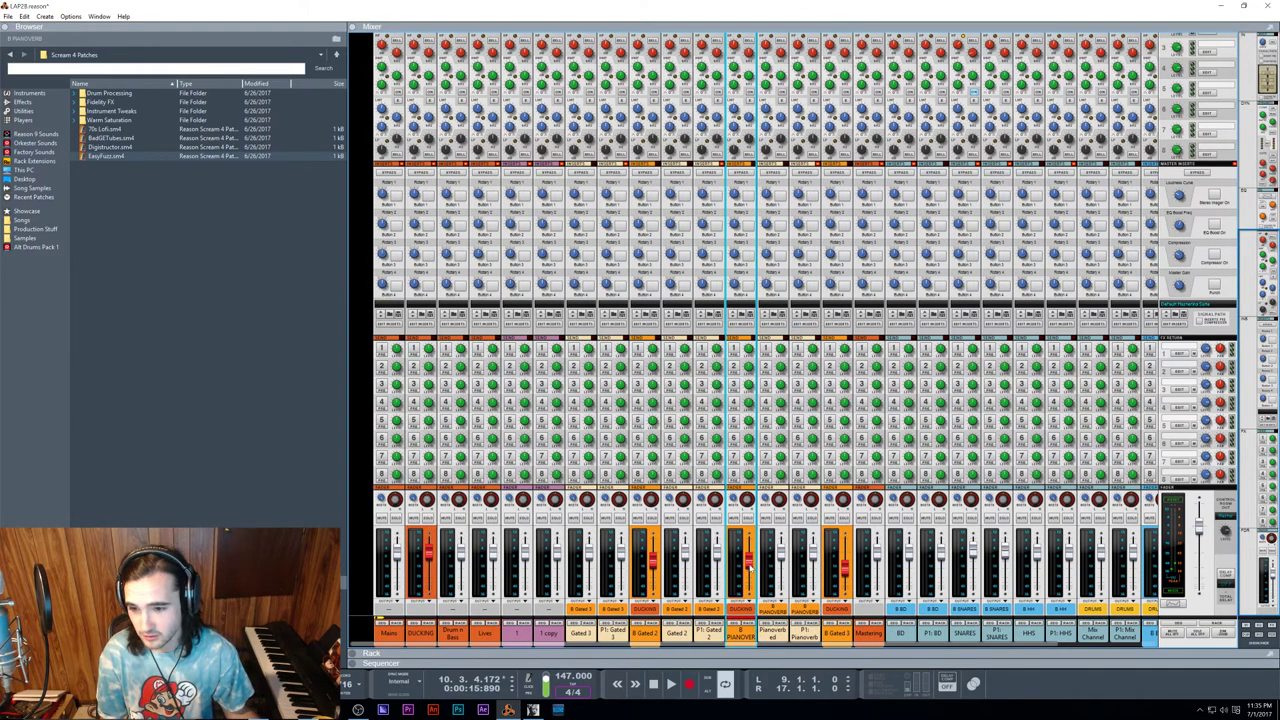
Step: Bring the master section and drum channels of the rack into view and display the mixer alongside the rack
key("F6")
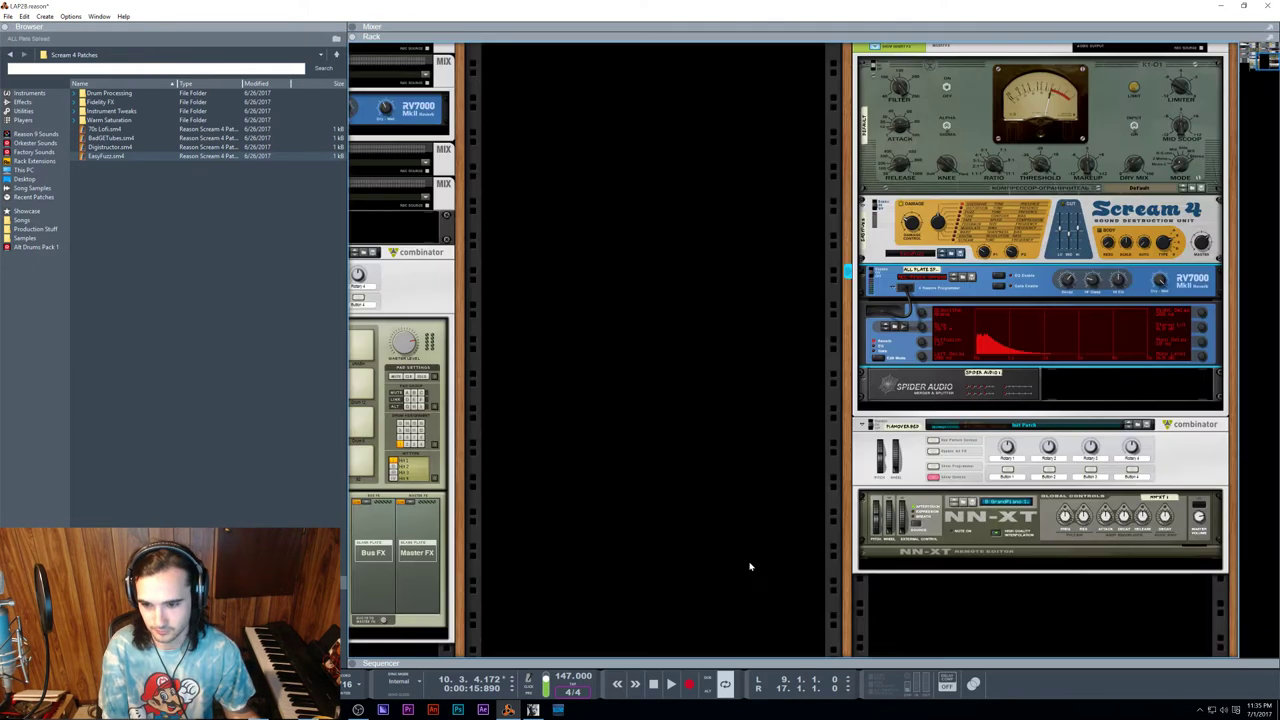
key("F7")
key("F6")
key("F5")
key("F6")
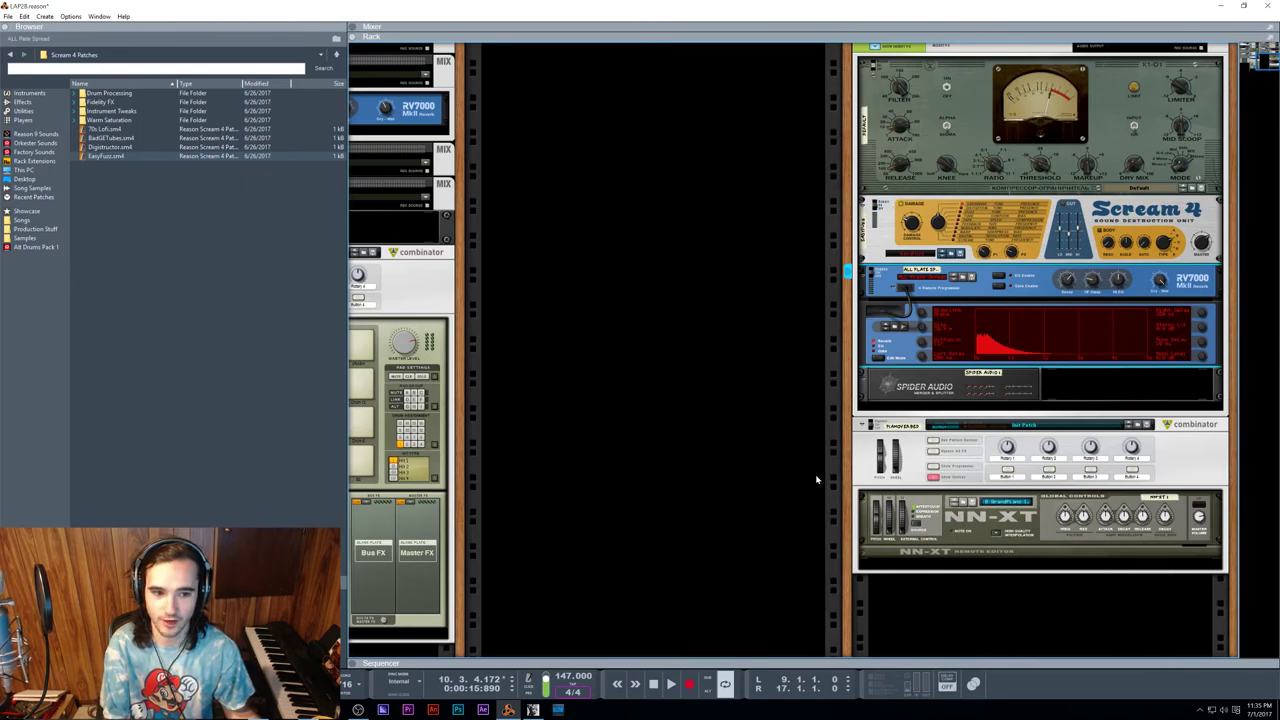
left_click_drag(1267, 62, 1042, 23)
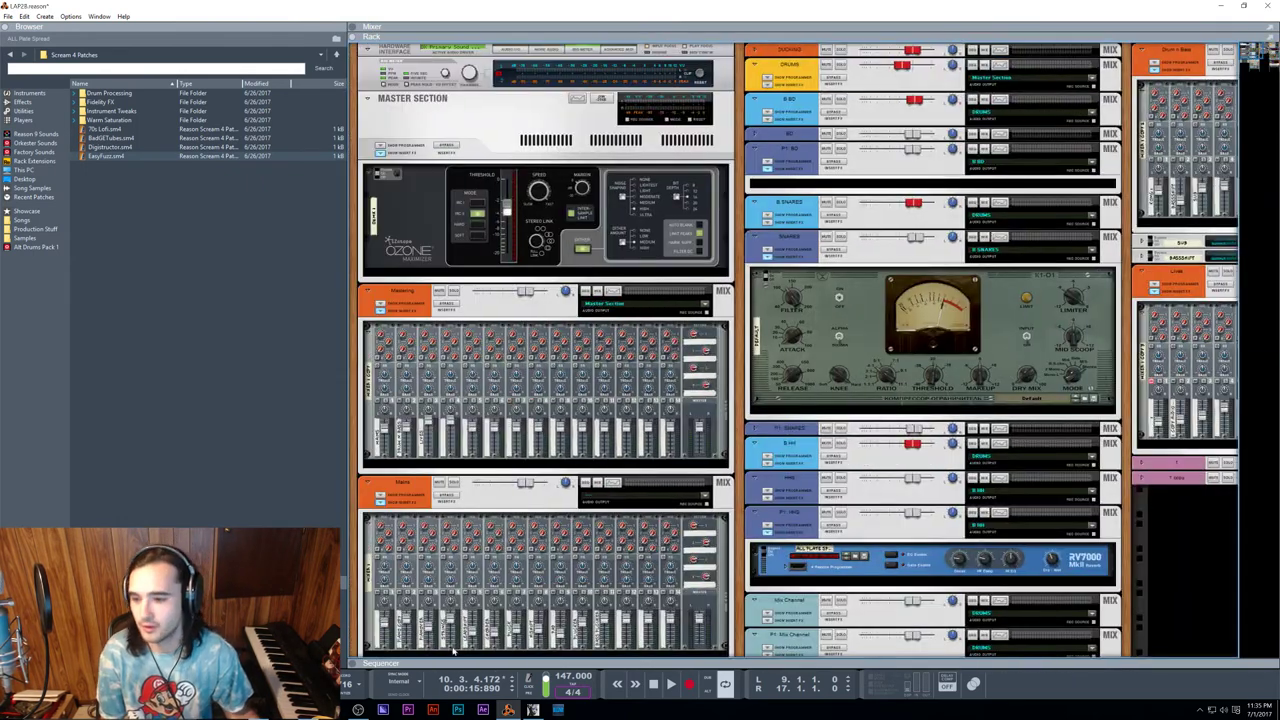
left_click(352, 28)
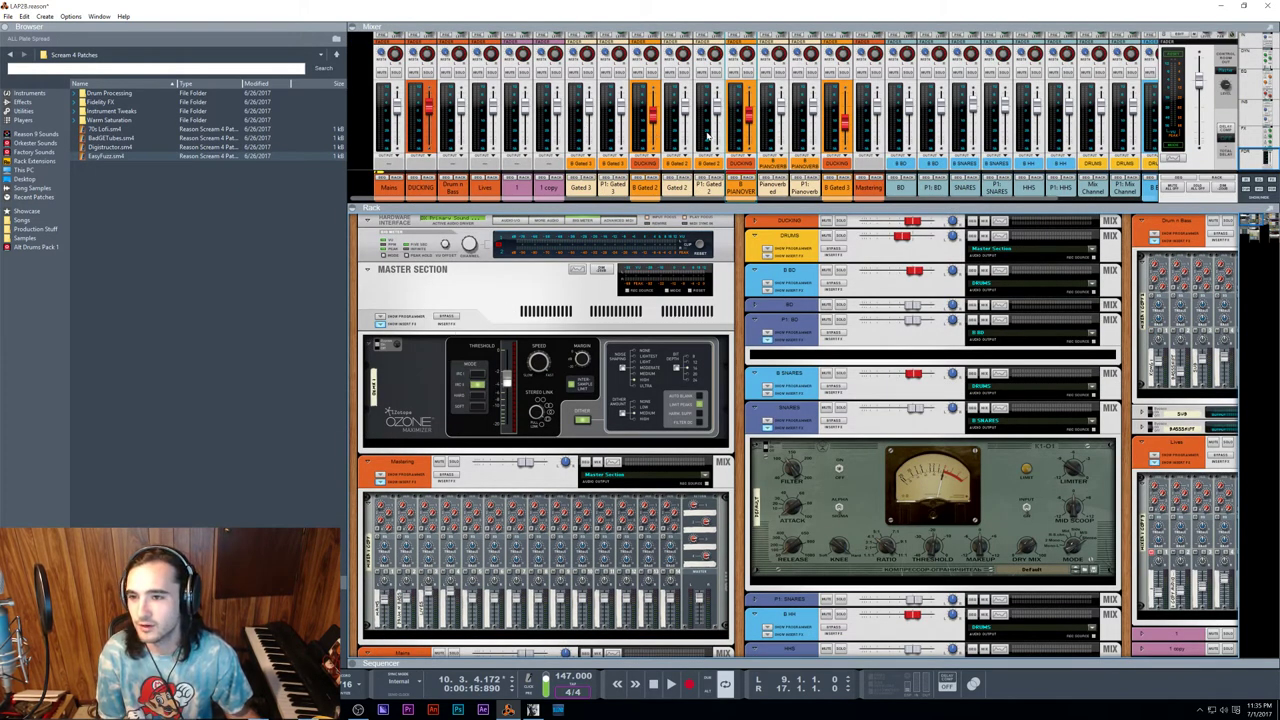
Step: Play the loop and mute the B PIANOVERB bus
key("space")
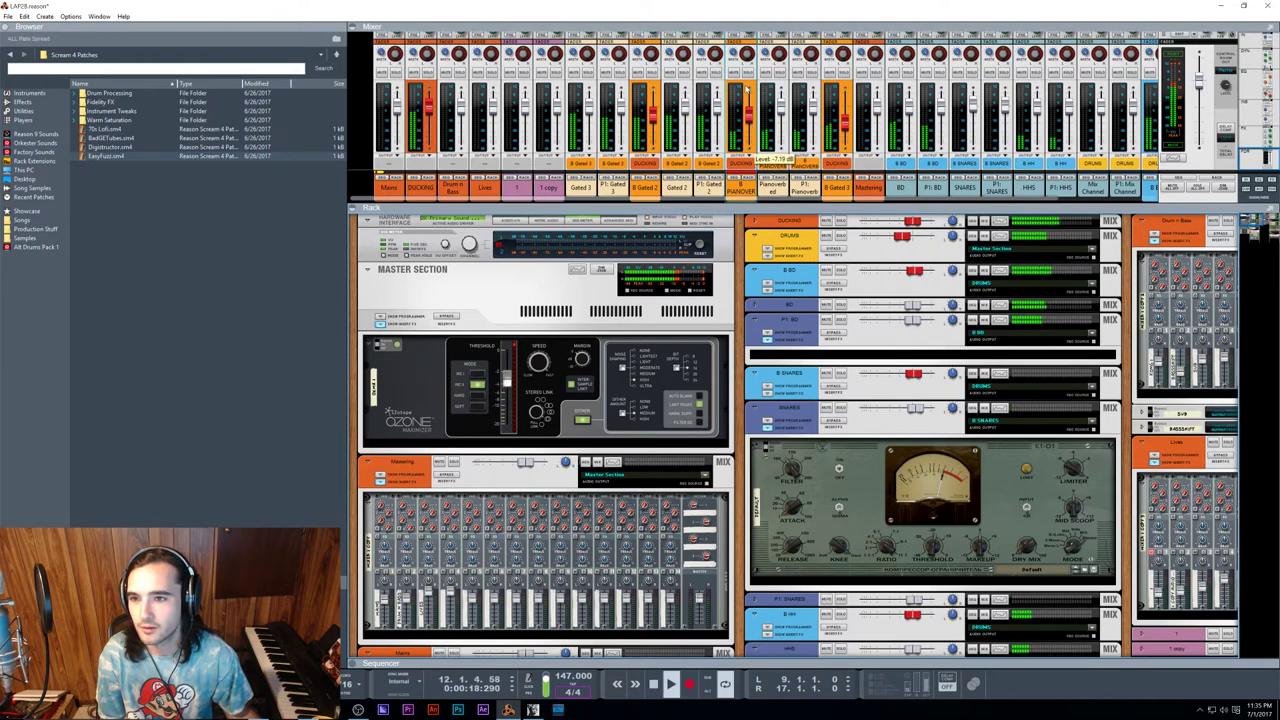
left_click(750, 118)
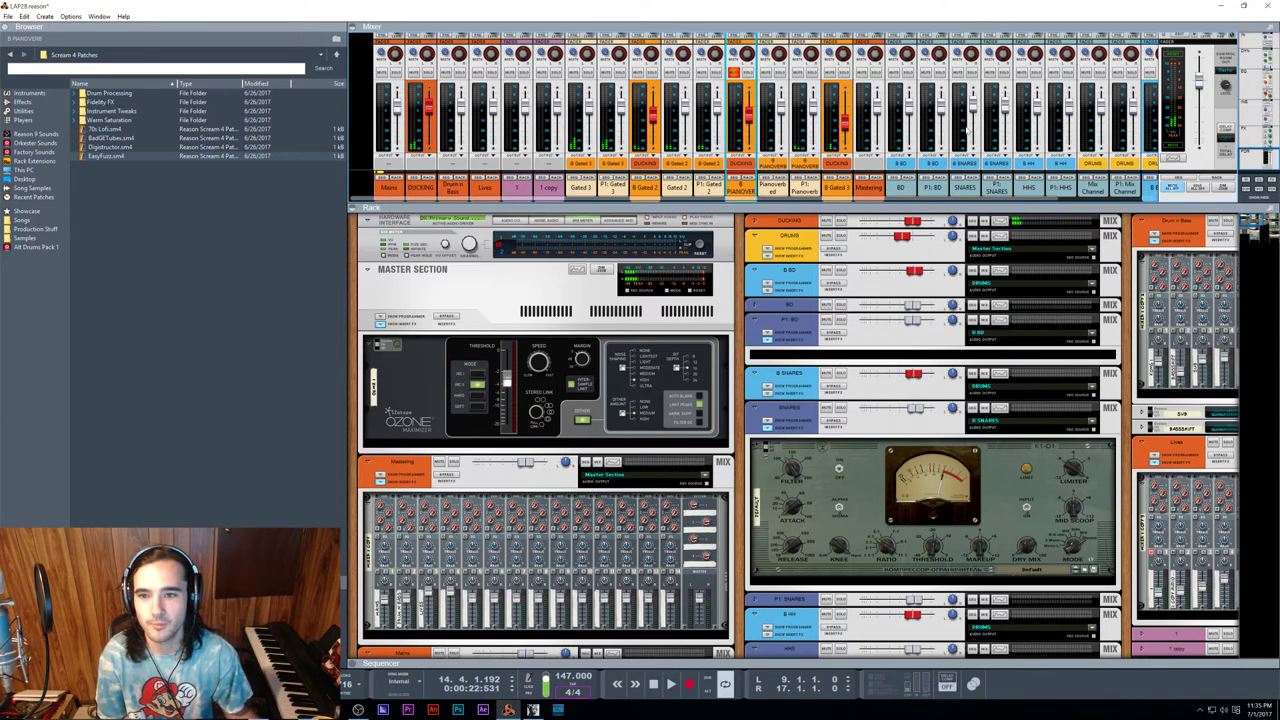
Step: Lower the B BD bus level slightly and raise the B SNARES bus level a little while the loop plays
scroll(967, 128, "right", 3)
mouse_move(1053, 112)
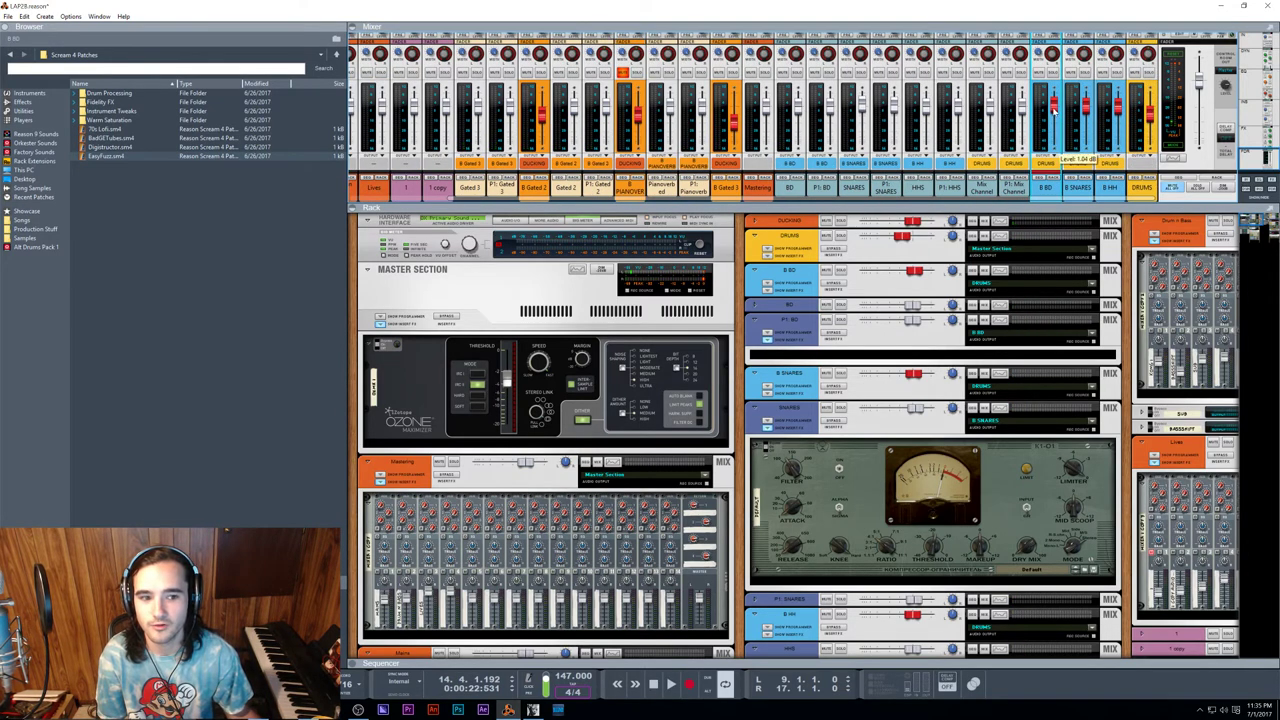
key("space")
left_click_drag(1053, 112, 1086, 104)
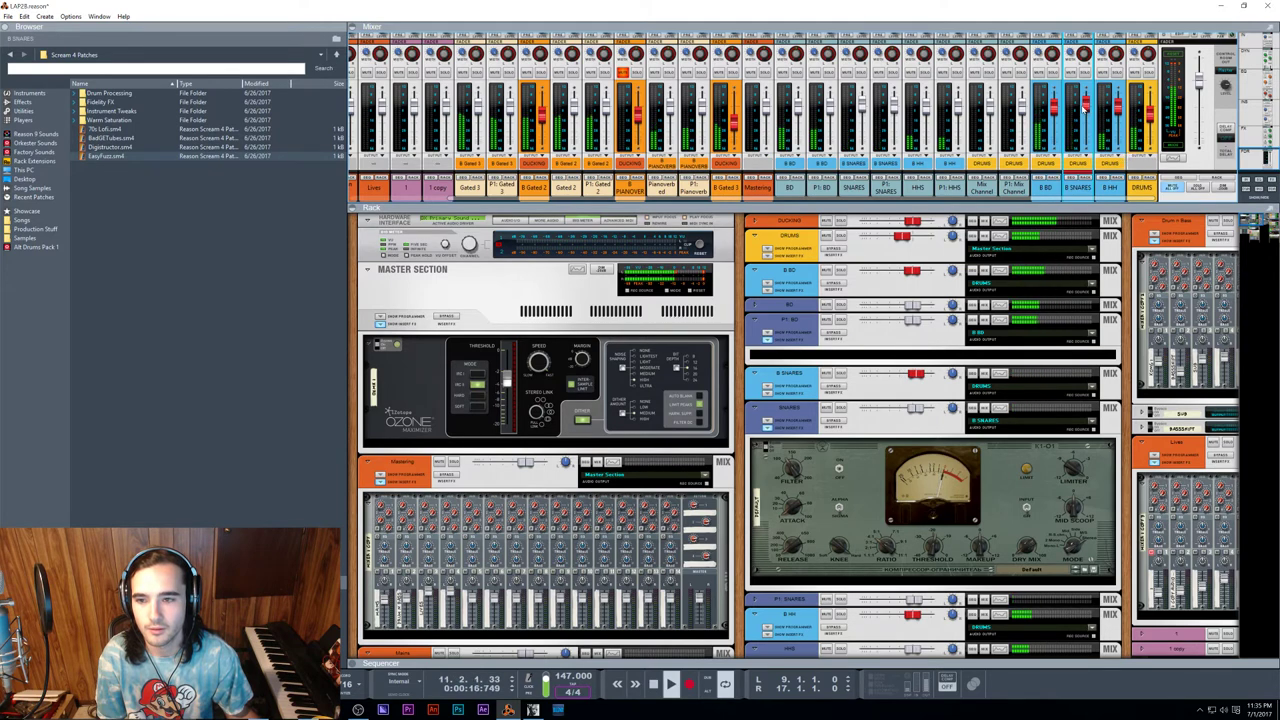
Step: Lower the B Gated 2 bus to about -11 dB and pull the B SNARES bus level back down slightly
scroll(1084, 109, "left", 2)
key("space")
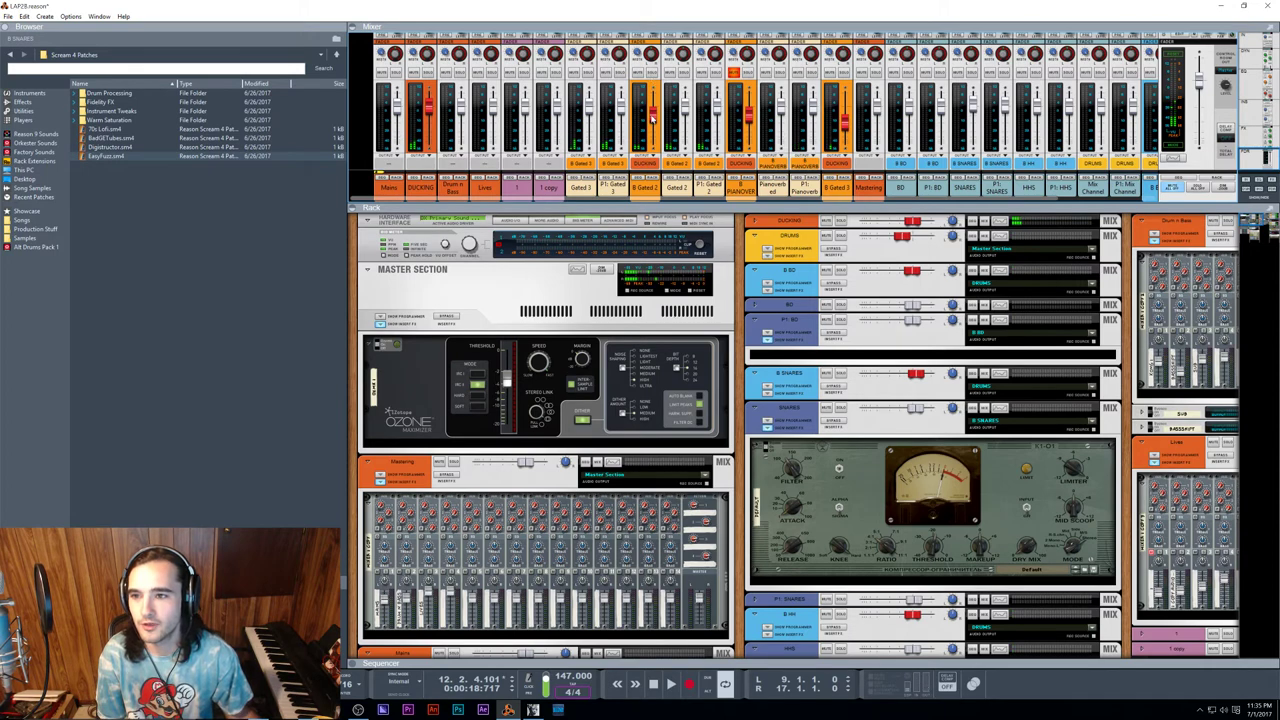
left_click_drag(653, 119, 654, 124)
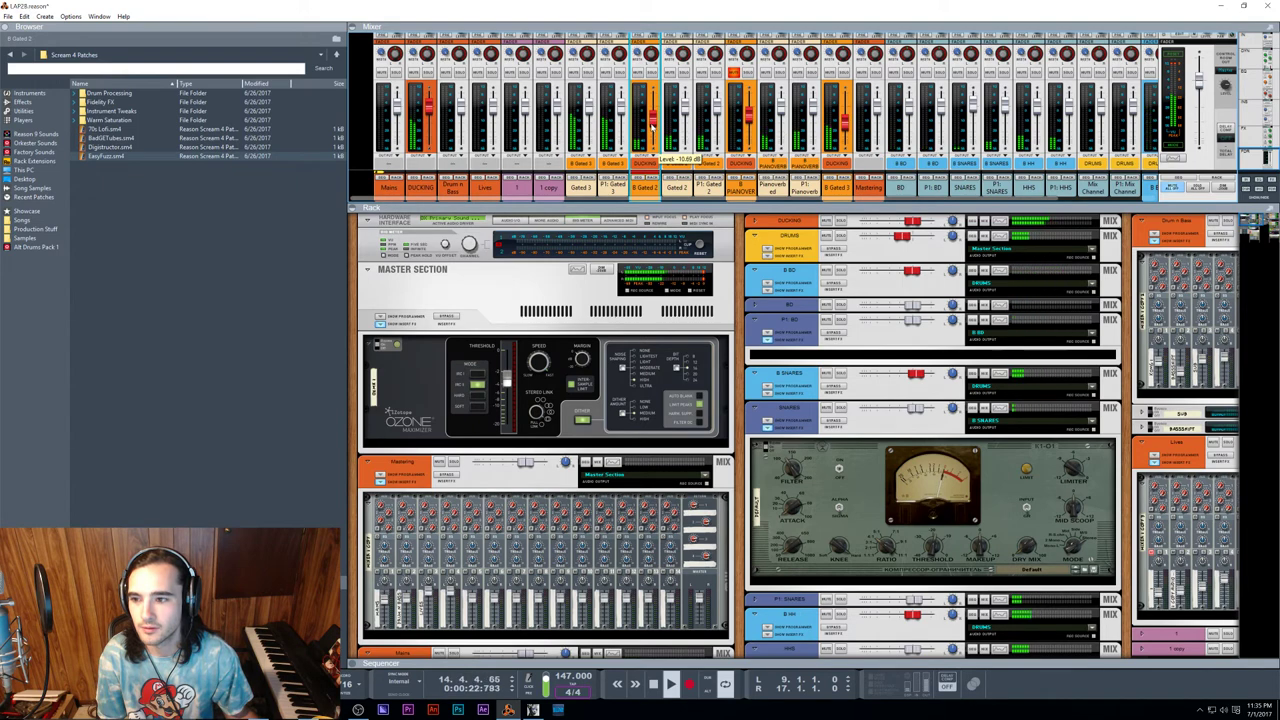
key("space")
scroll(995, 130, "right", 3)
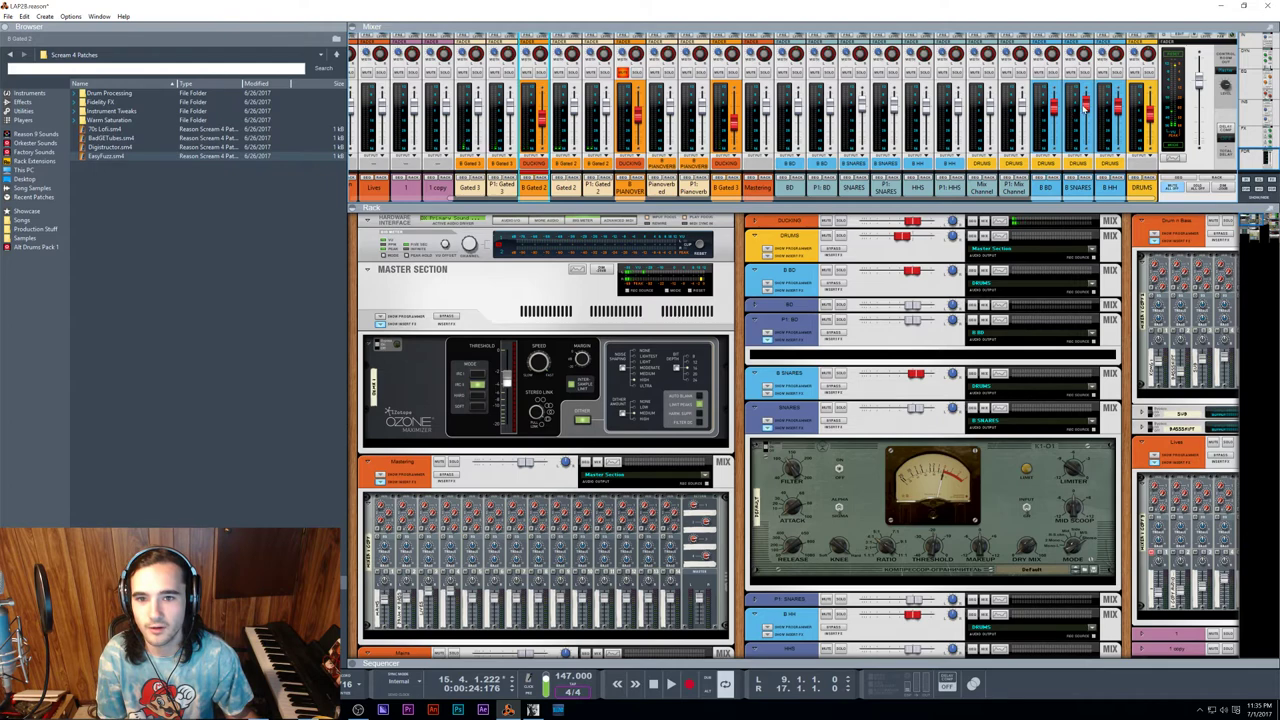
left_click_drag(1085, 109, 1086, 108)
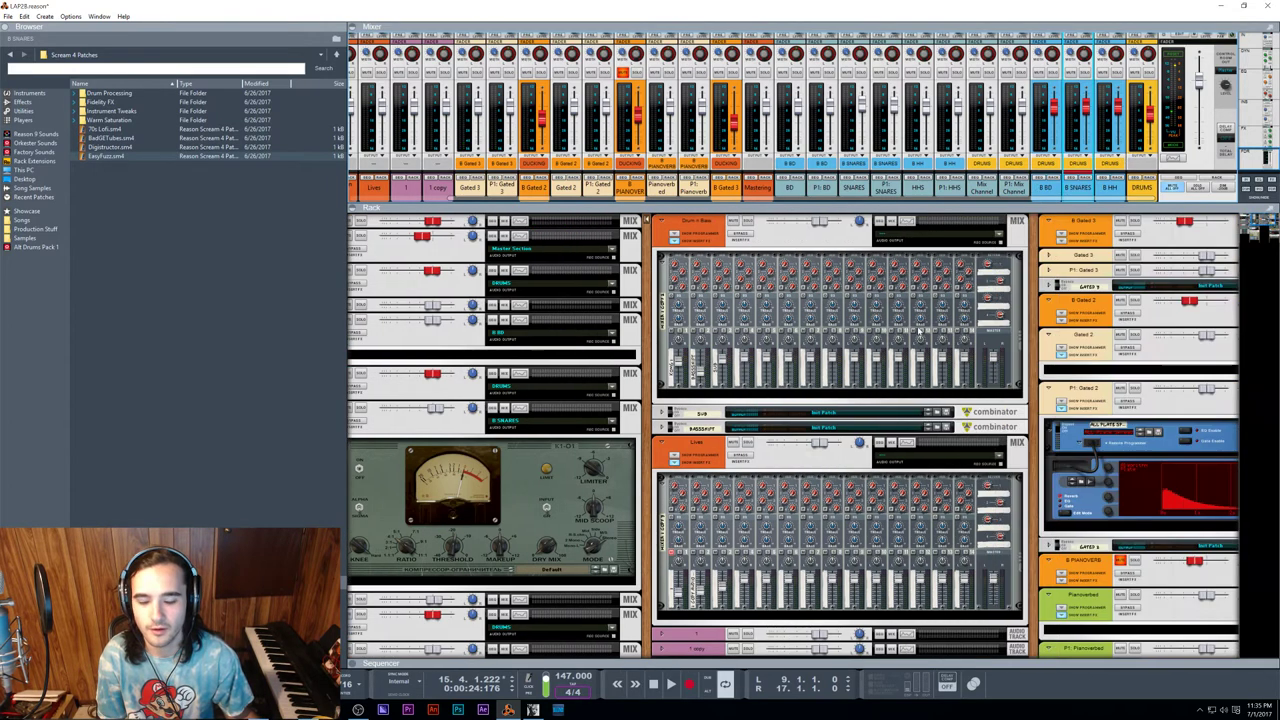
Step: Look through the rack at the piano reverb chain, the drum channels and the Kong device
scroll(943, 530, "down", 7)
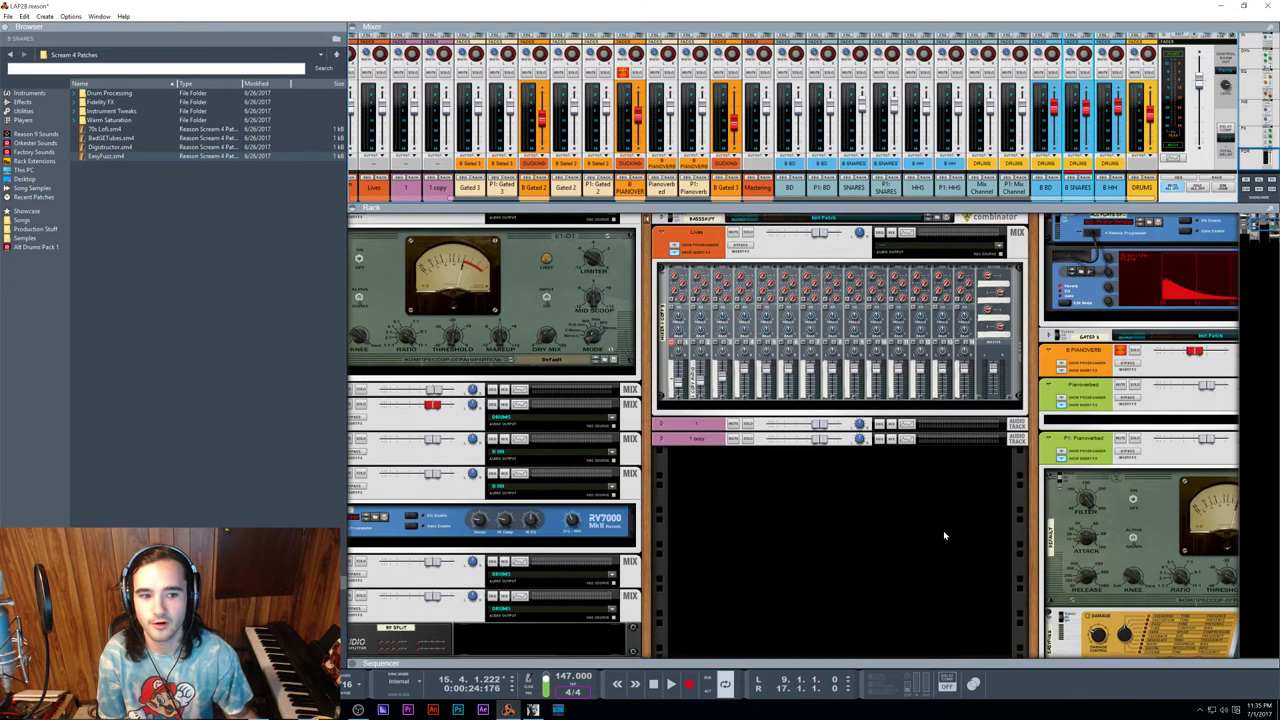
scroll(964, 508, "right", 3)
scroll(905, 503, "left", 4)
scroll(849, 509, "up", 4)
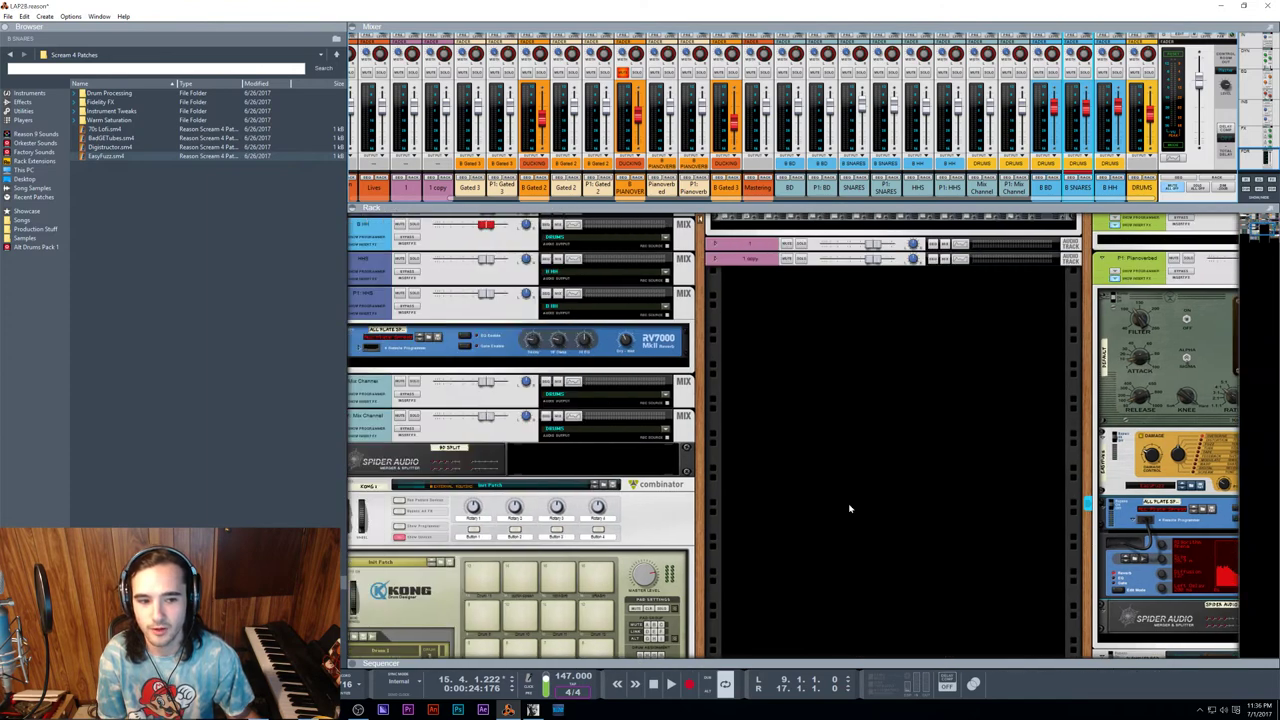
scroll(860, 468, "right", 3)
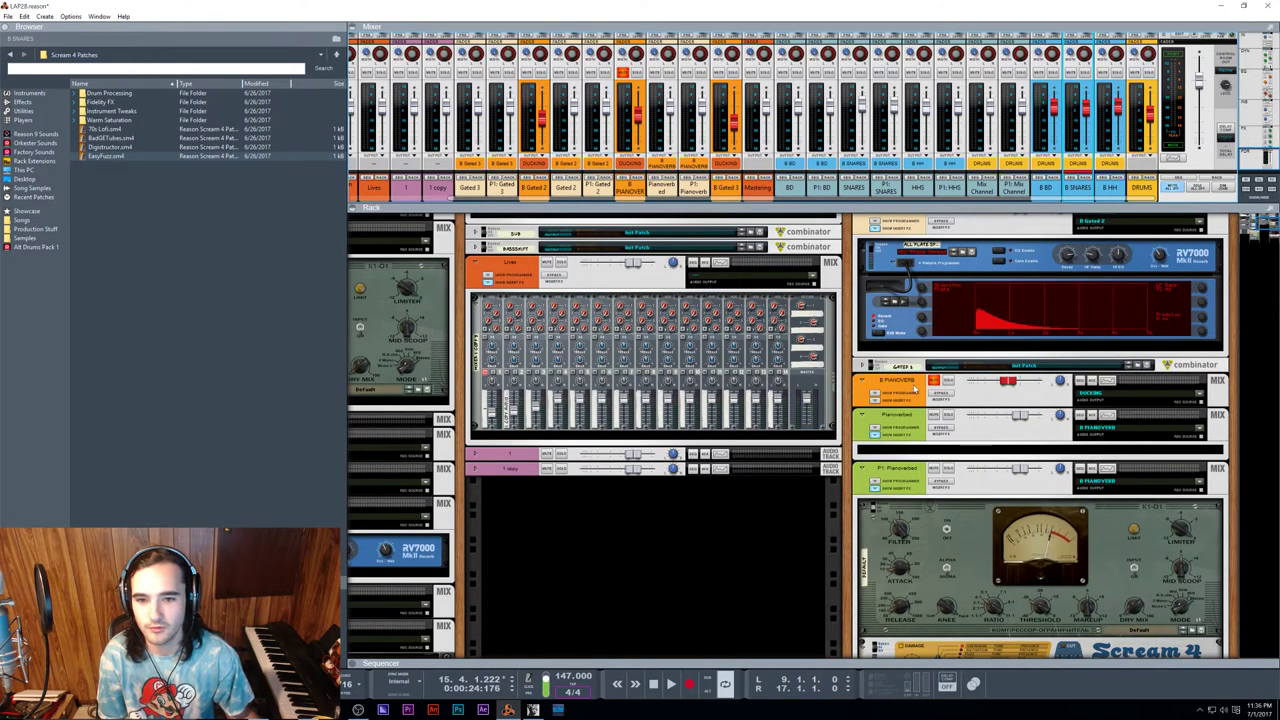
scroll(914, 390, "down", 5)
scroll(908, 425, "up", 6)
scroll(820, 470, "left", 12)
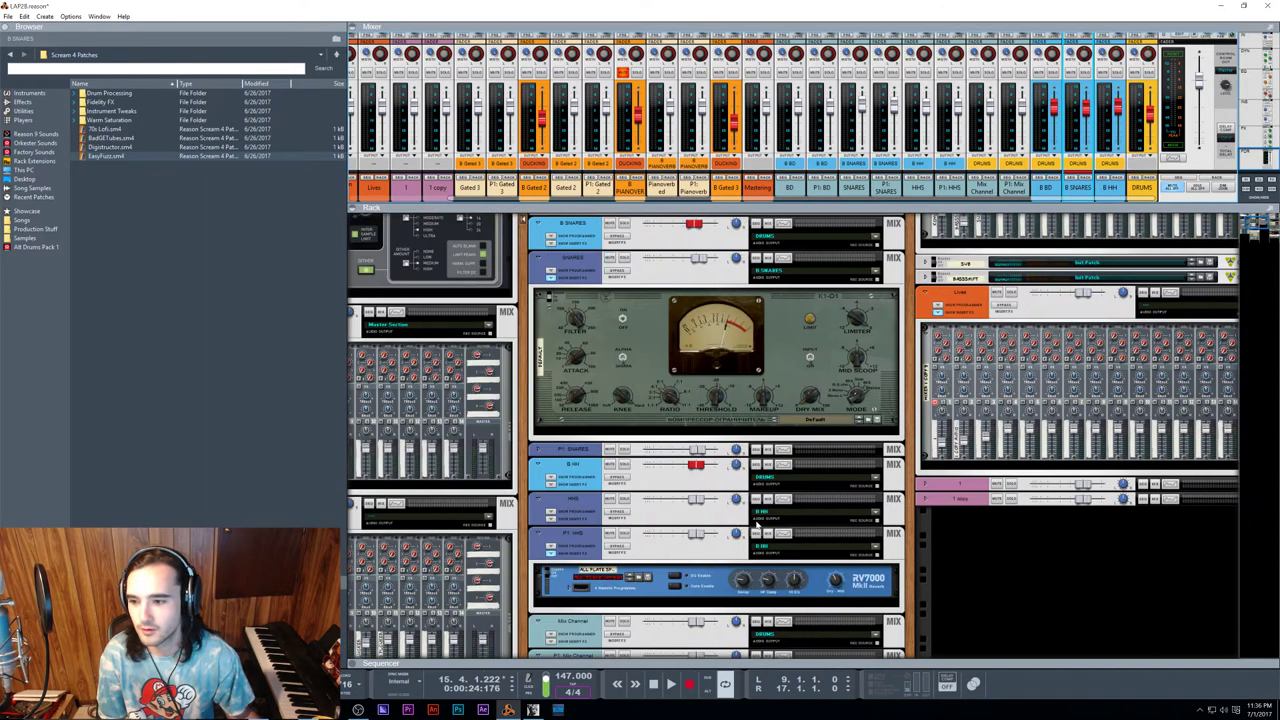
scroll(736, 419, "down", 5)
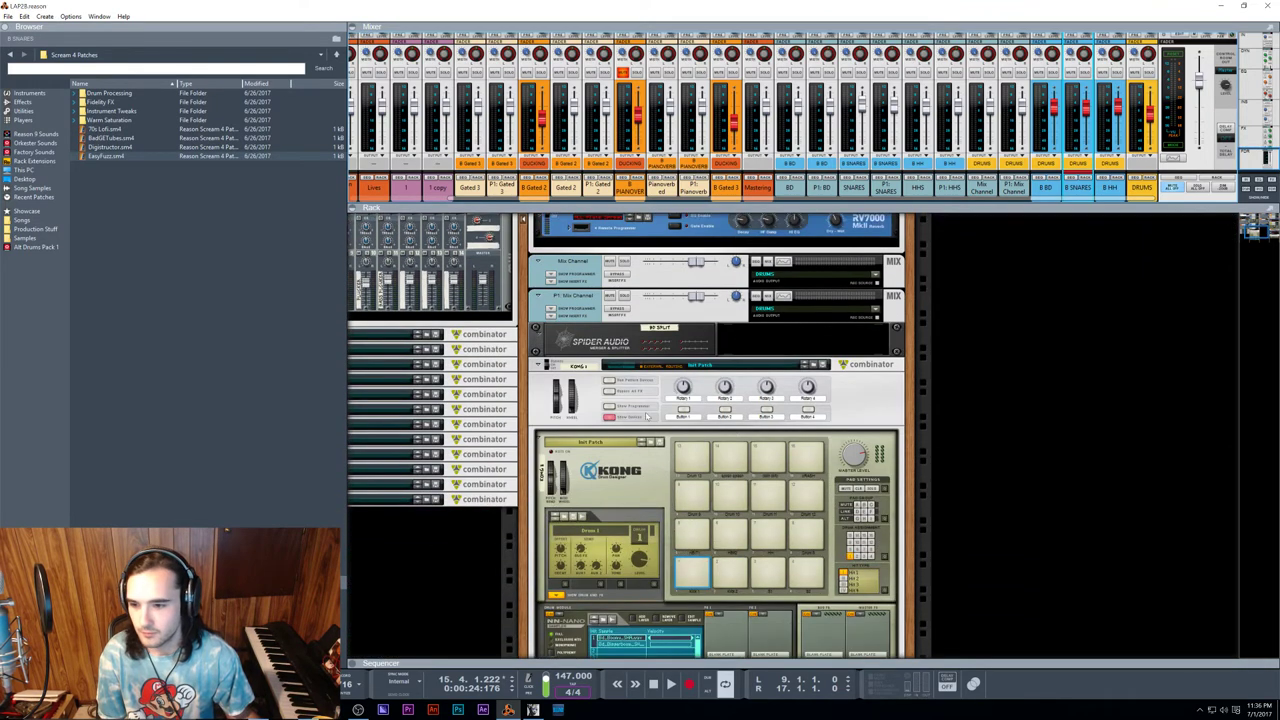
Step: Set the threshold of the compressor on the SNARES channel to about -23.1 dB while the loop plays
scroll(663, 421, "up", 3)
scroll(663, 421, "up", 5)
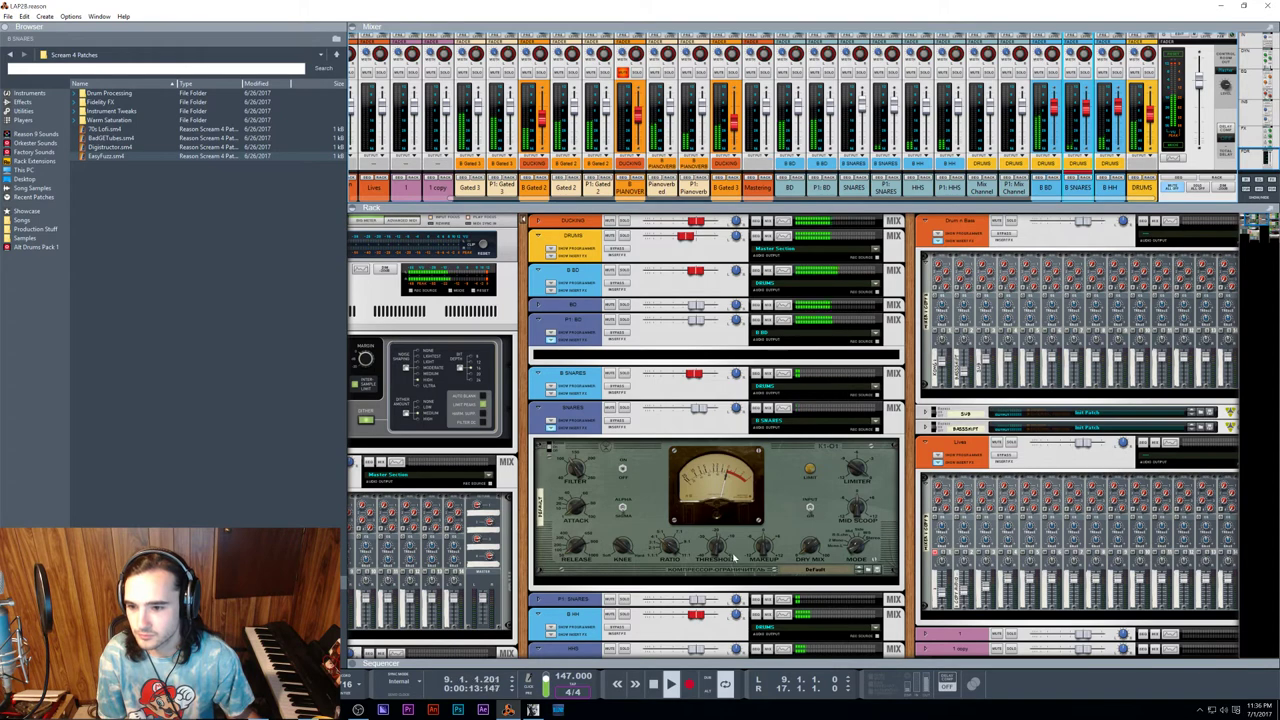
mouse_move(718, 558)
left_mouse_down()
mouse_move(717, 573)
mouse_move(719, 560)
left_mouse_up()
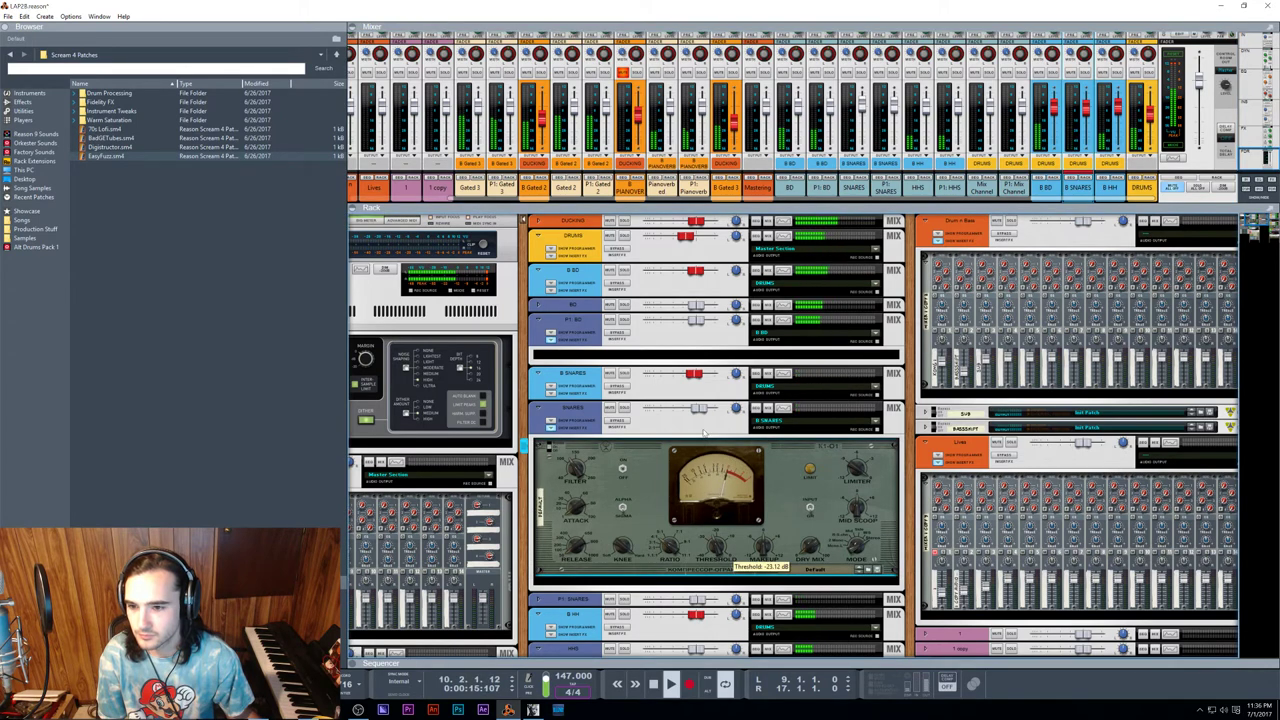
mouse_move(765, 552)
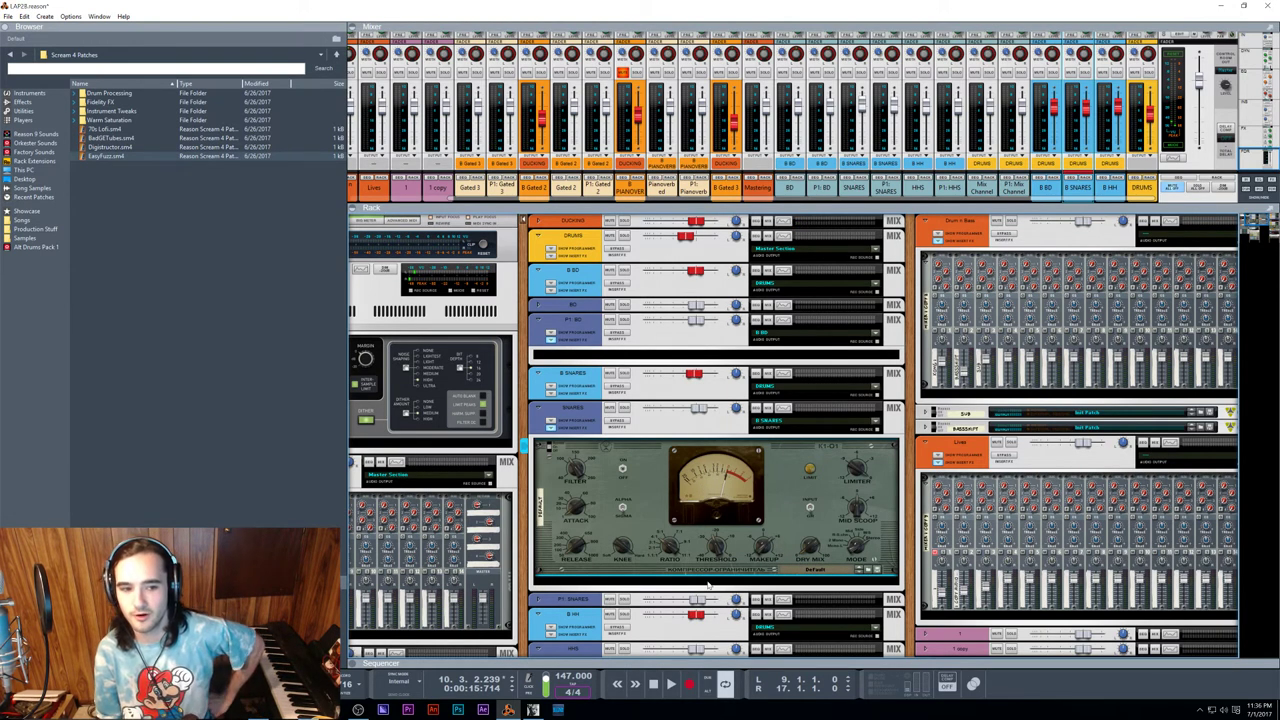
key("space")
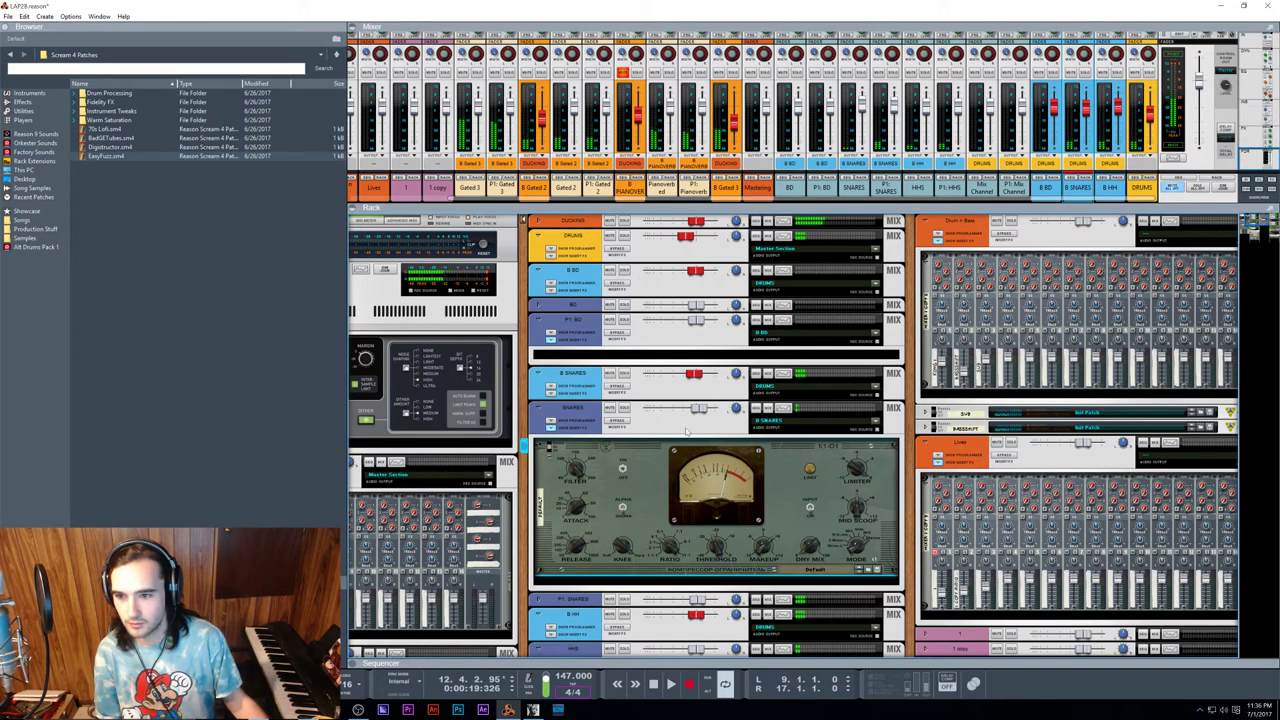
Step: Reset the high-frequency EQ gain of the SNARES channel to 0 dB and check its spectrum while the loop plays
left_click(688, 432)
key("F2")
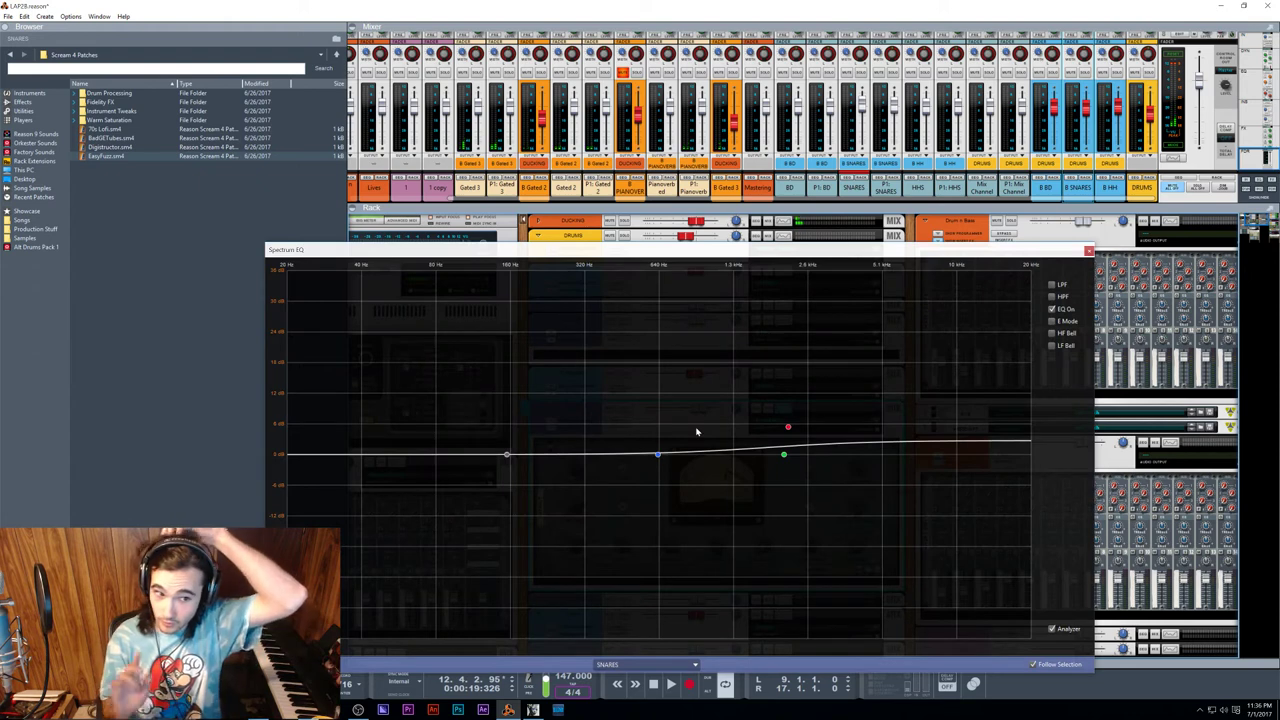
left_click(788, 428, "ctrl")
key("space")
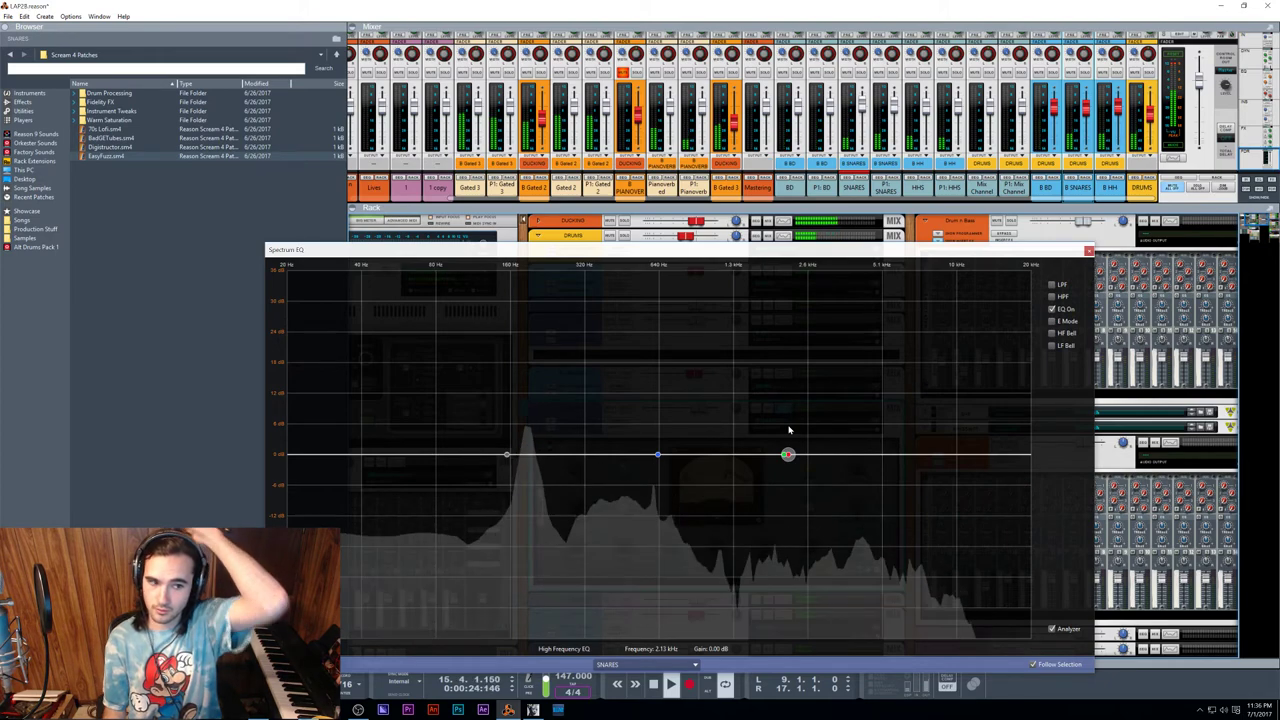
key("space")
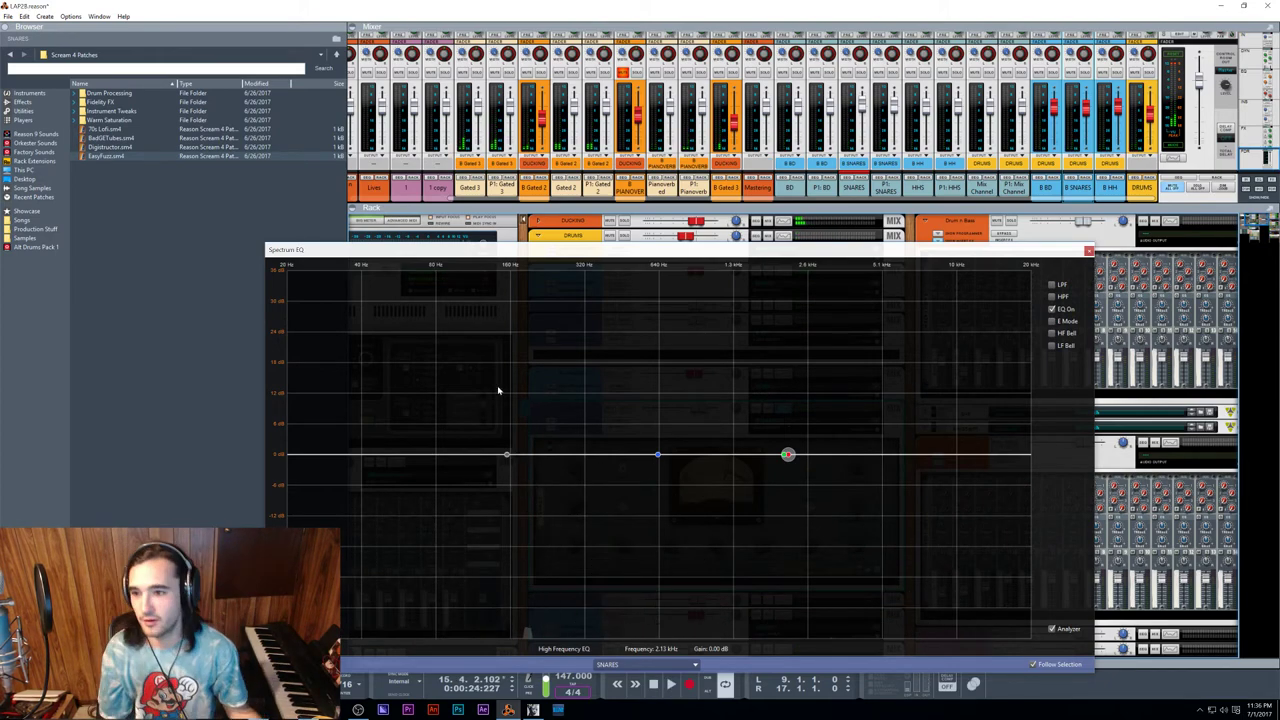
key("space")
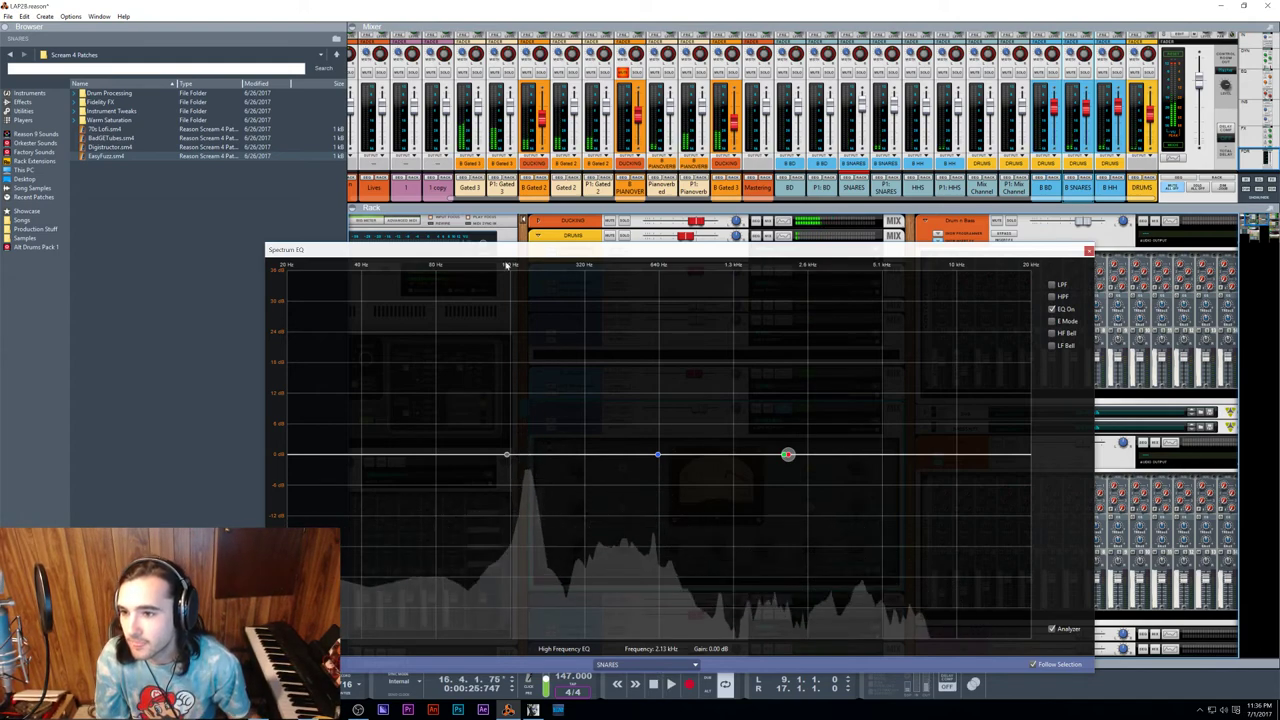
left_click(1088, 250)
key("F6")
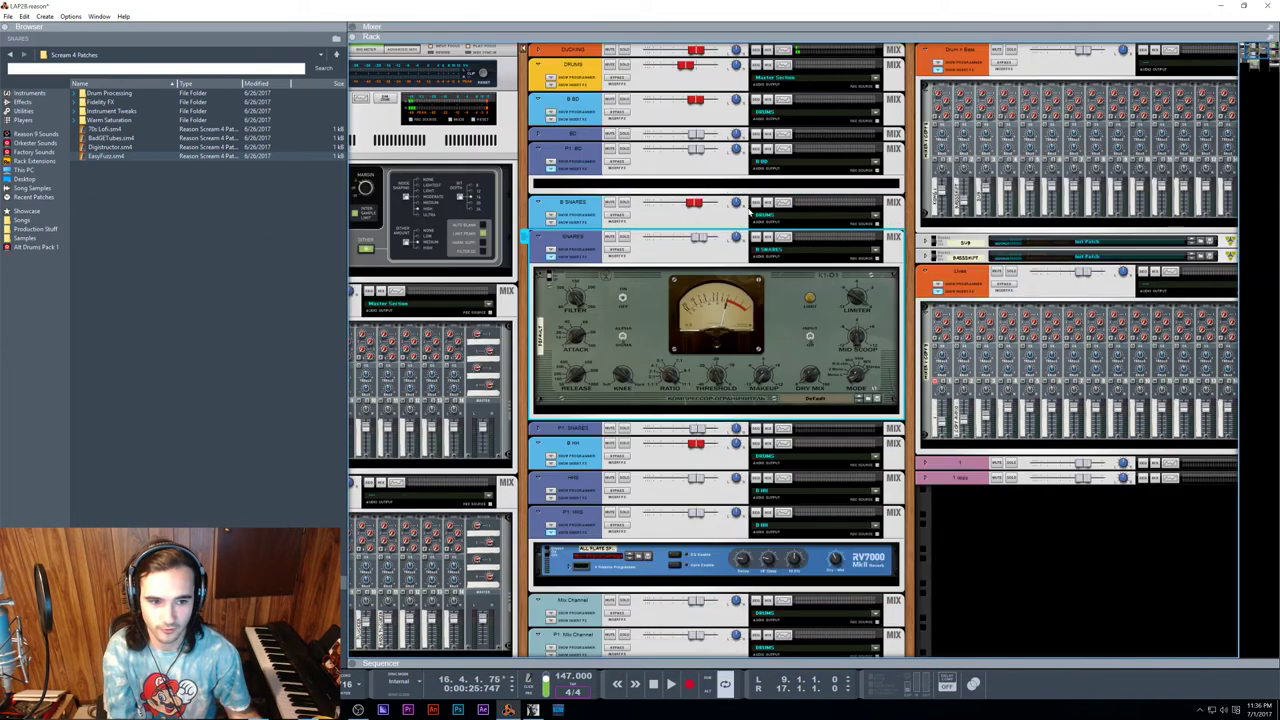
key("F7")
key("F6")
key("F7")
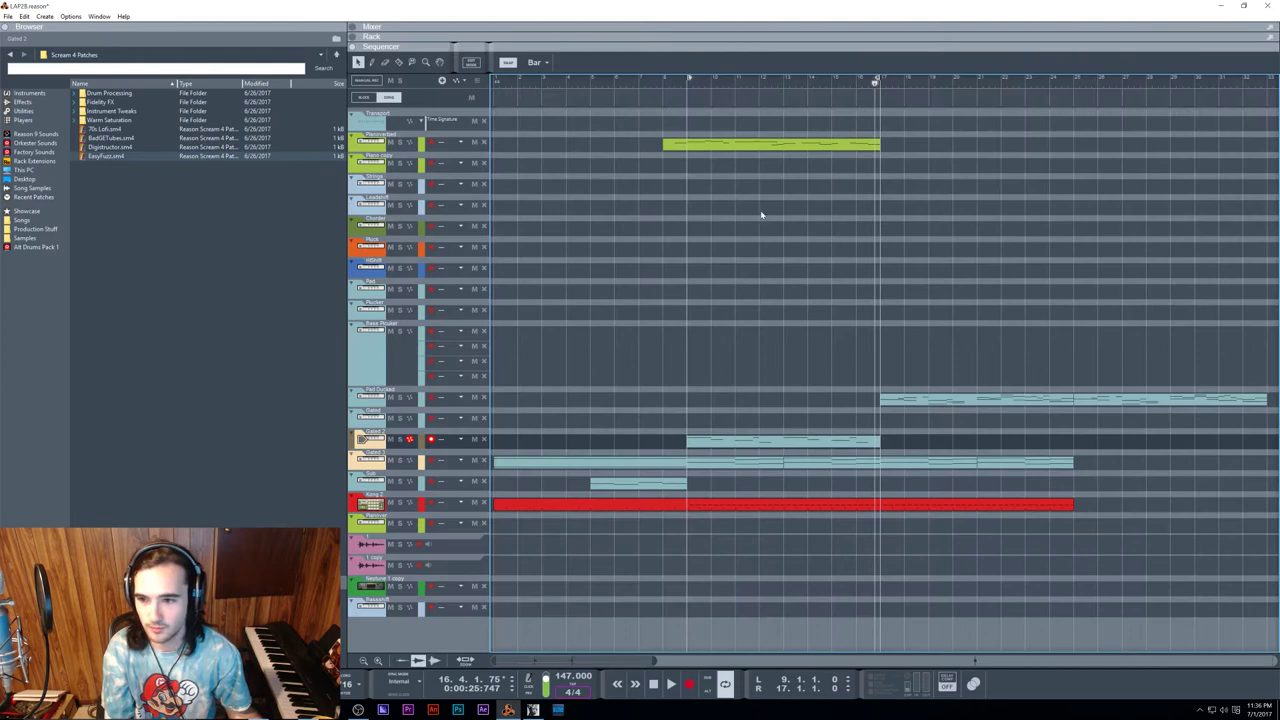
key("F6")
key("F7")
Step: Examine the spectra of the SNARES channel and the B SNARES bus in the Spectrum EQ during playback
key("F5")
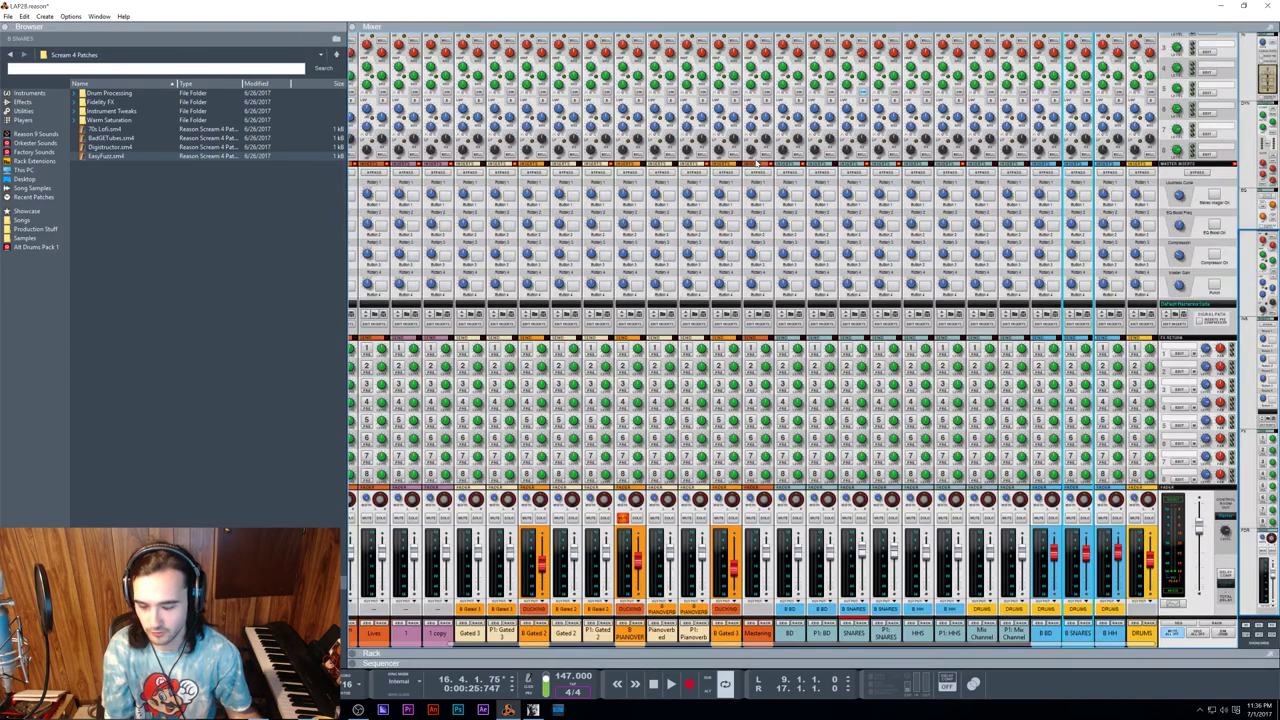
key("F2")
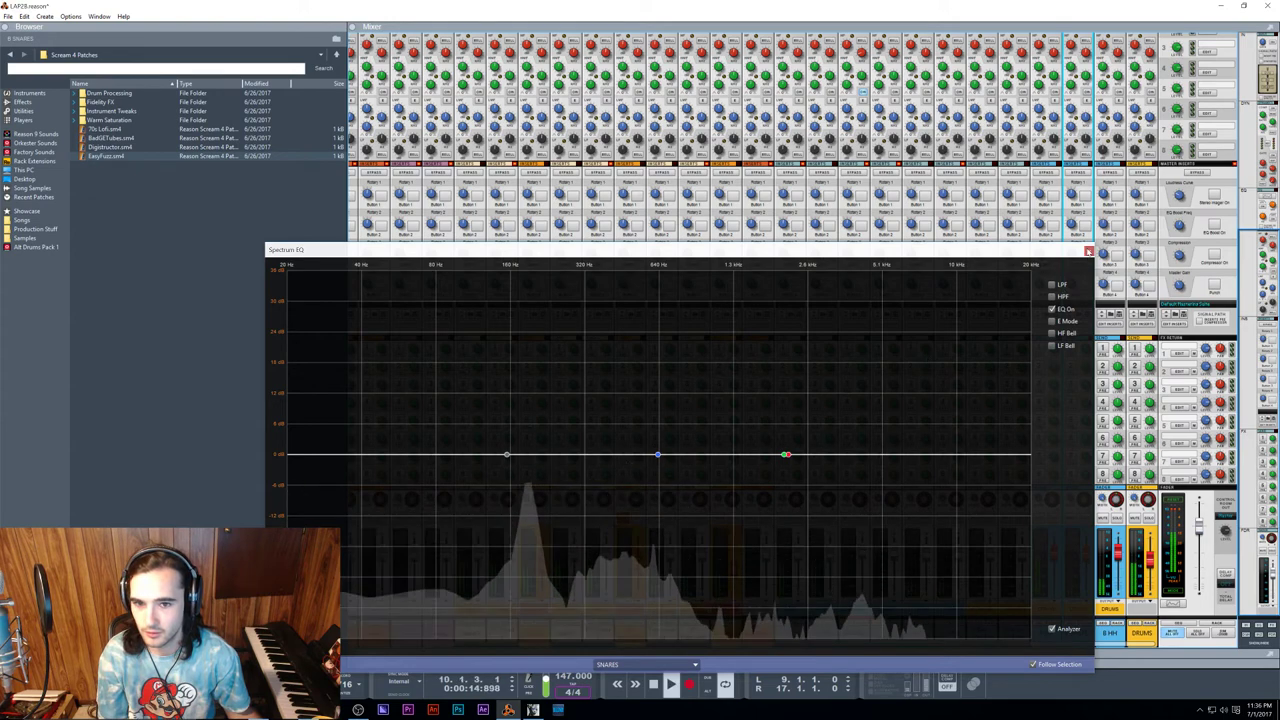
left_click(1088, 250)
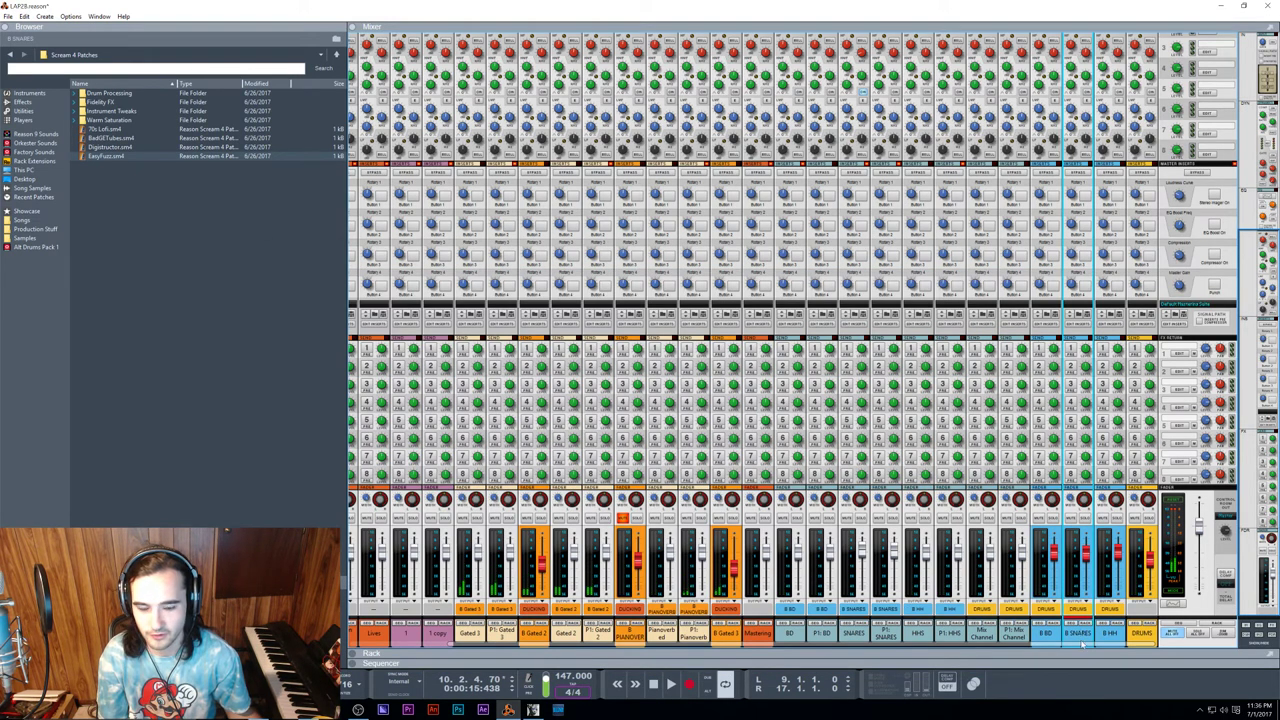
key("F2")
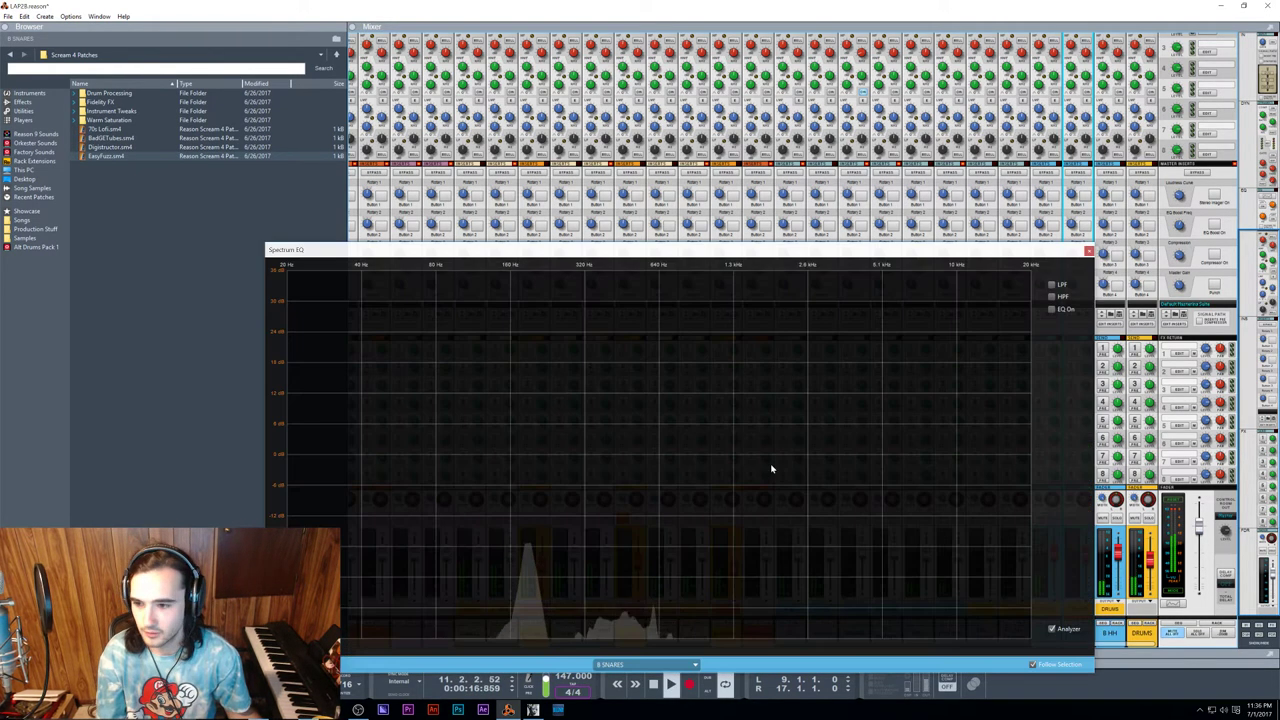
key("F2")
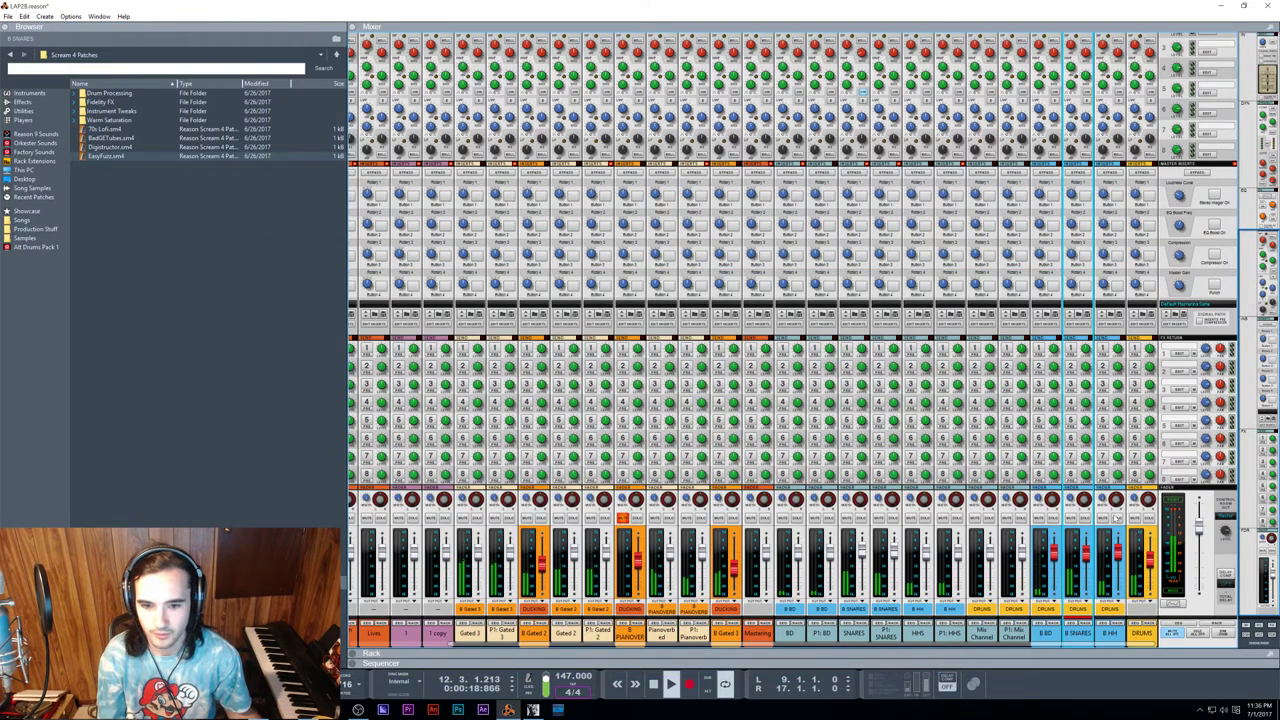
Step: Enable the high-pass and low-pass filters on the B BD bus and sweep the low-pass down into the low range while the loop plays
key("space")
left_click(1053, 518)
key("F2")
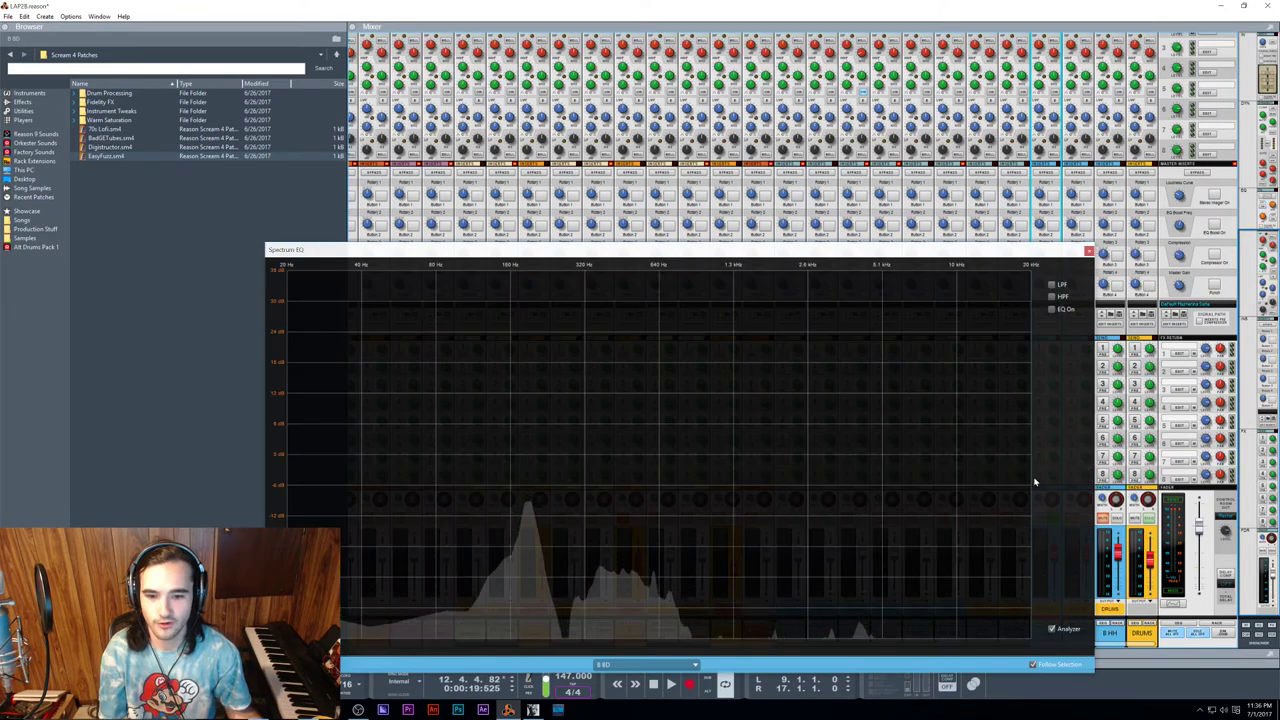
key("F2")
key("F2")
key("space")
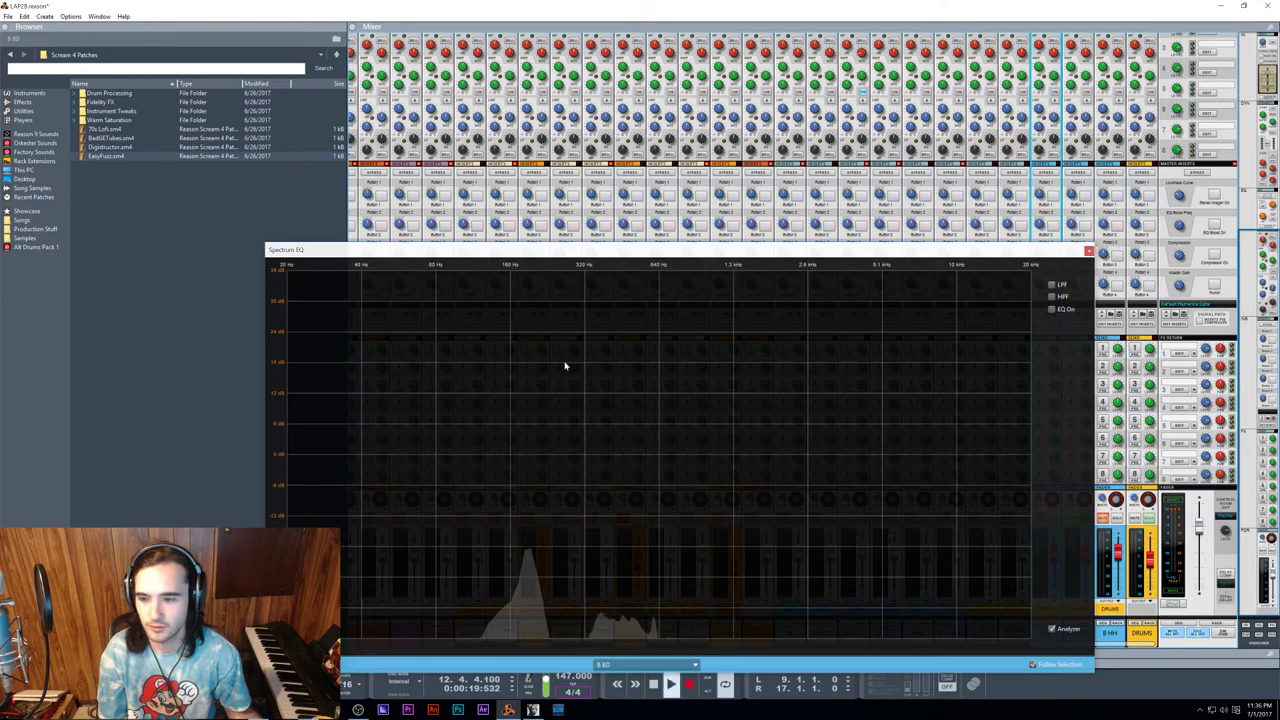
left_click(1052, 297)
left_click(1052, 285)
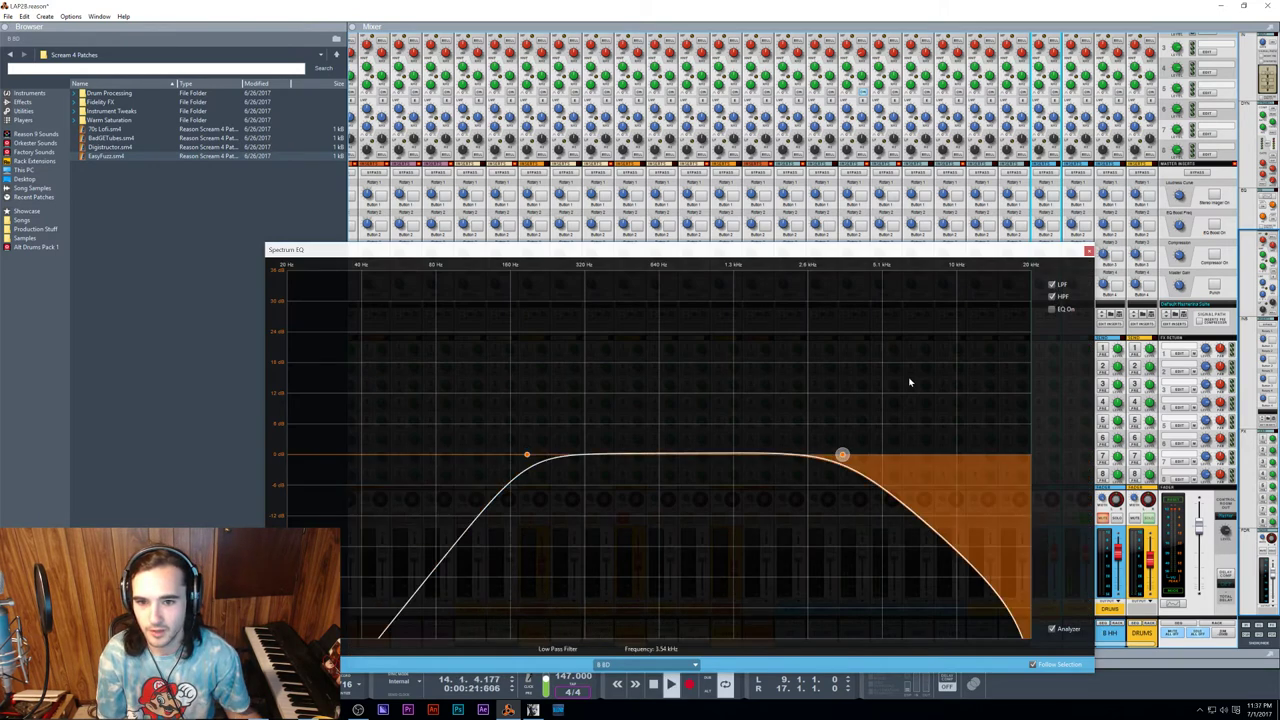
left_click_drag(842, 455, 561, 456)
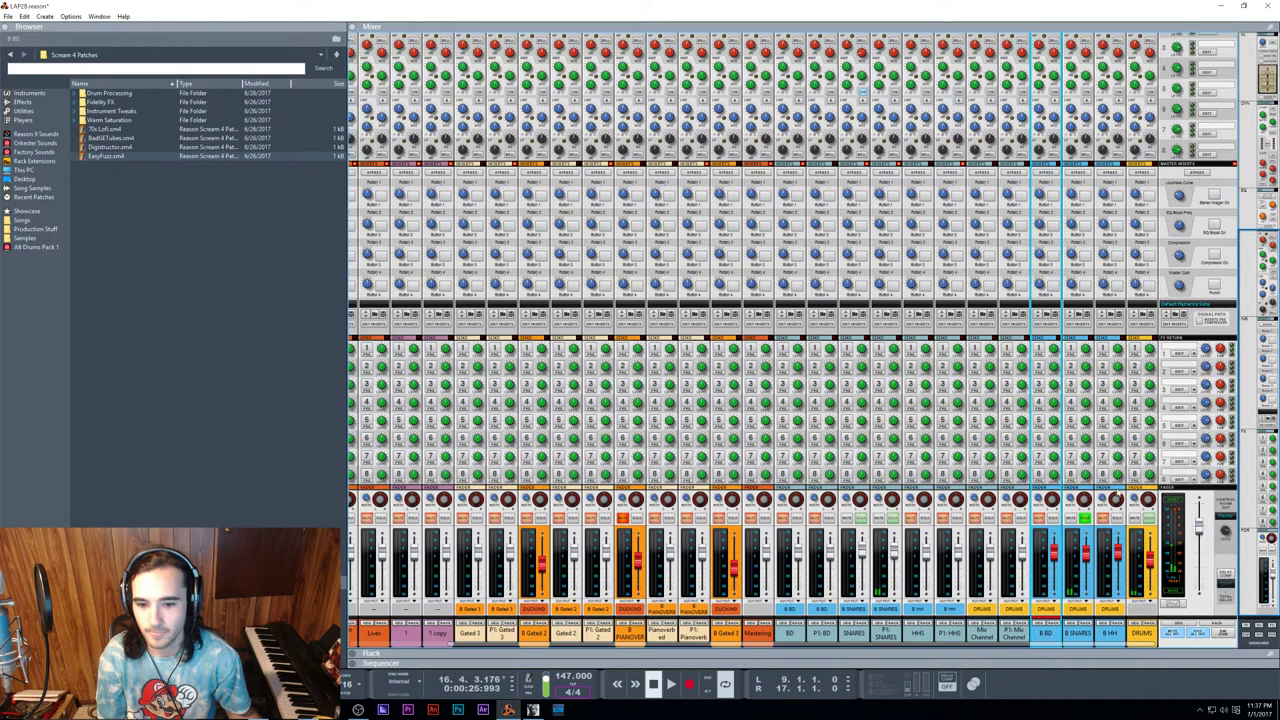
left_click(1089, 250)
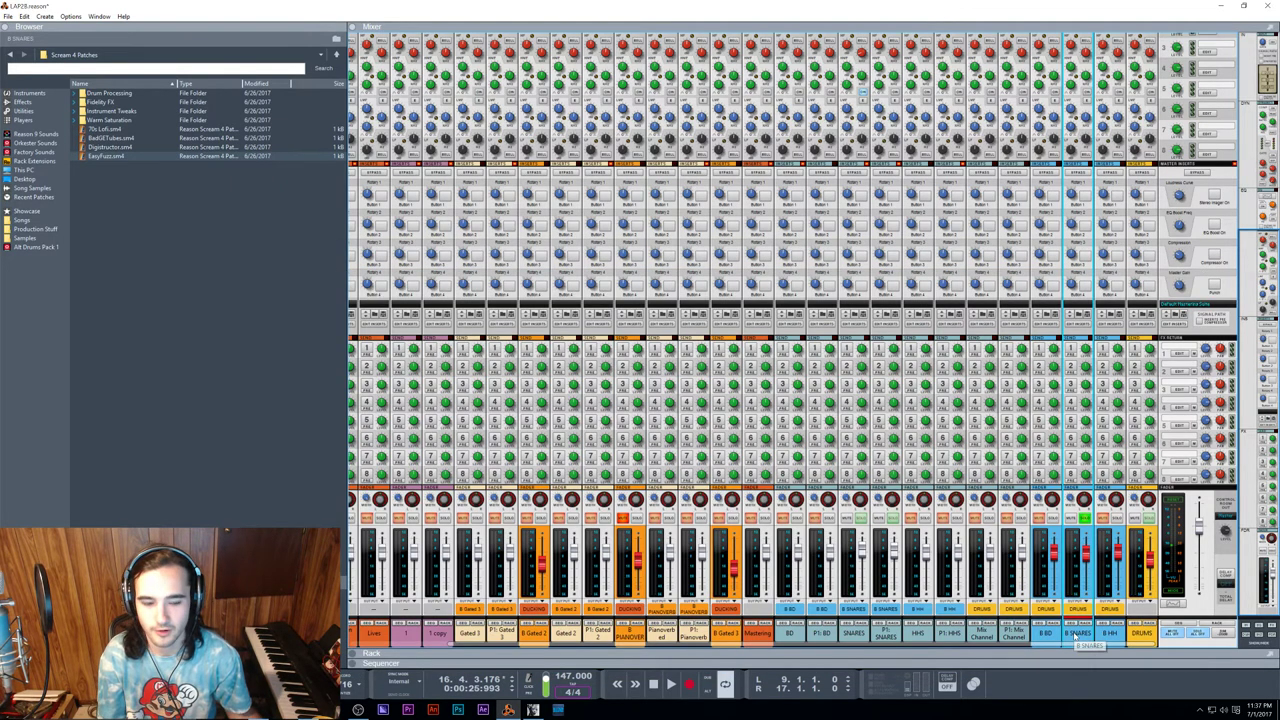
Step: Enable the high-pass and low-pass filters on the B SNARES bus and lower the low-pass to about 197 Hz during playback
key("F2")
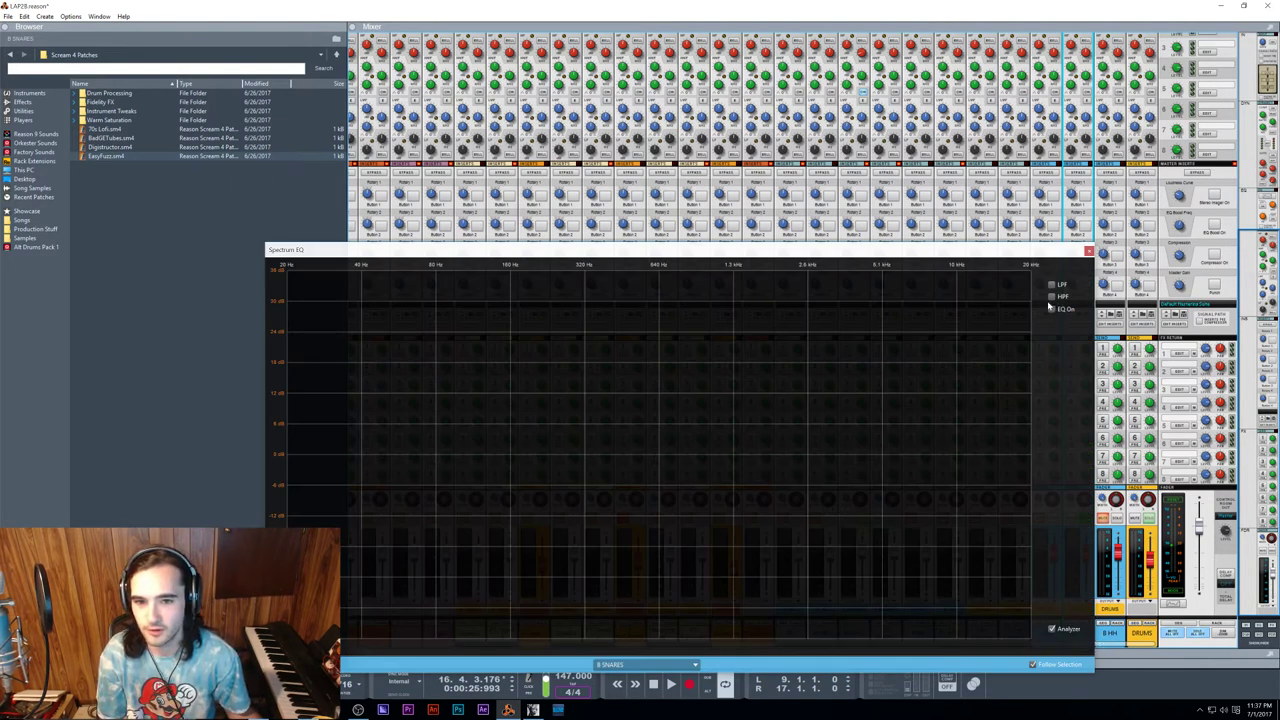
left_click(1051, 297)
left_click(1053, 285)
key("space")
left_click_drag(843, 455, 532, 455)
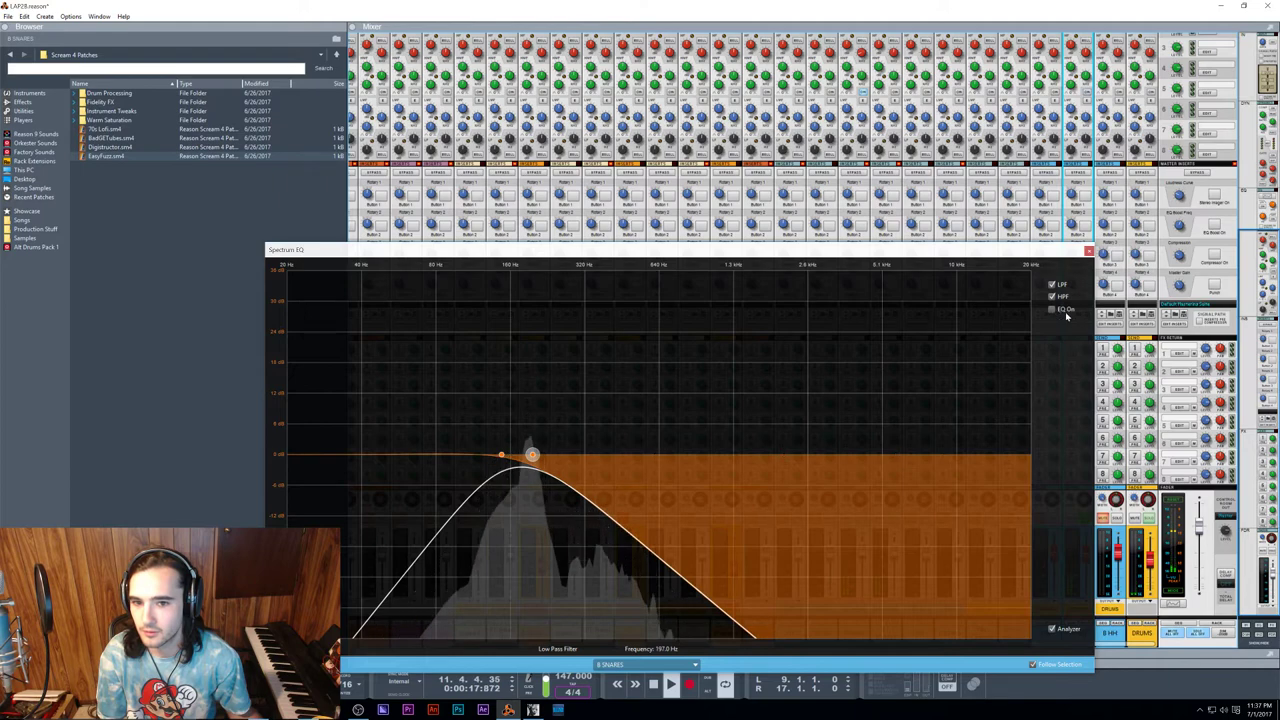
Step: Turn on the EQ of the B SNARES bus and audition a 20 dB low-mid boost around 200 Hz before returning its gain to 0 dB
left_click(1051, 309)
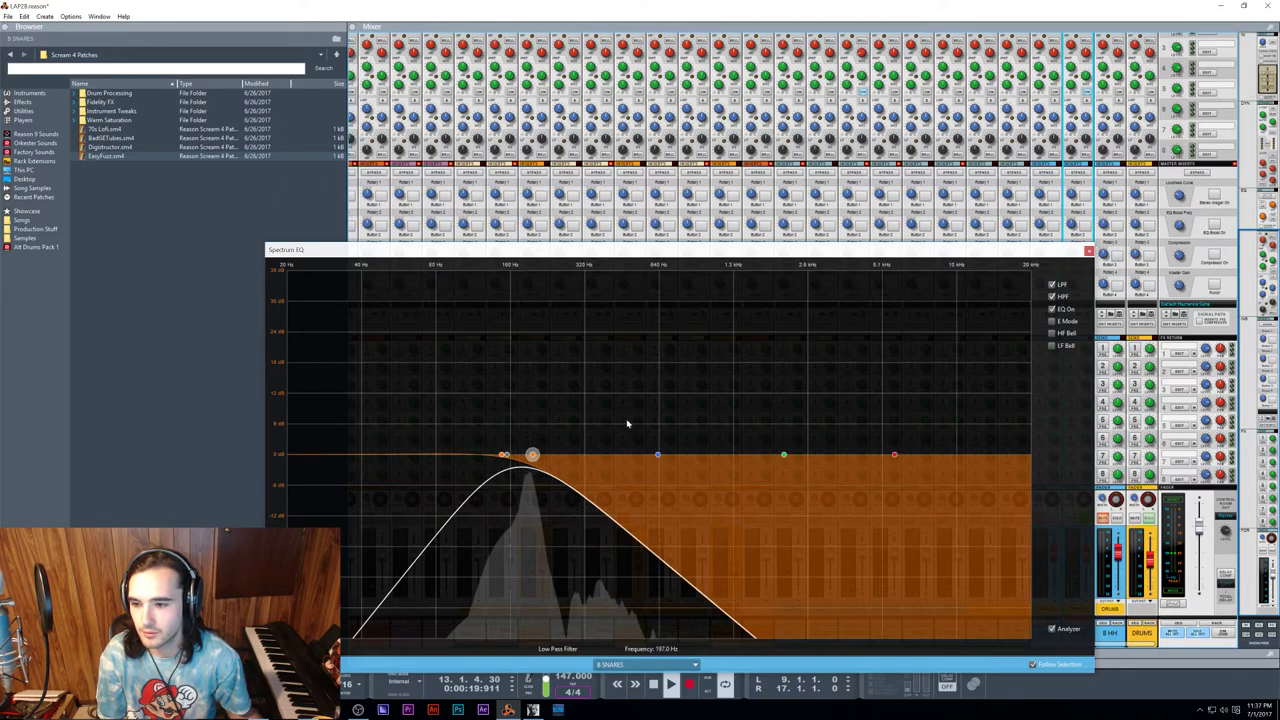
mouse_move(532, 455)
left_mouse_down()
mouse_move(530, 279)
mouse_move(537, 351)
mouse_move(549, 354)
mouse_move(506, 455)
left_mouse_up()
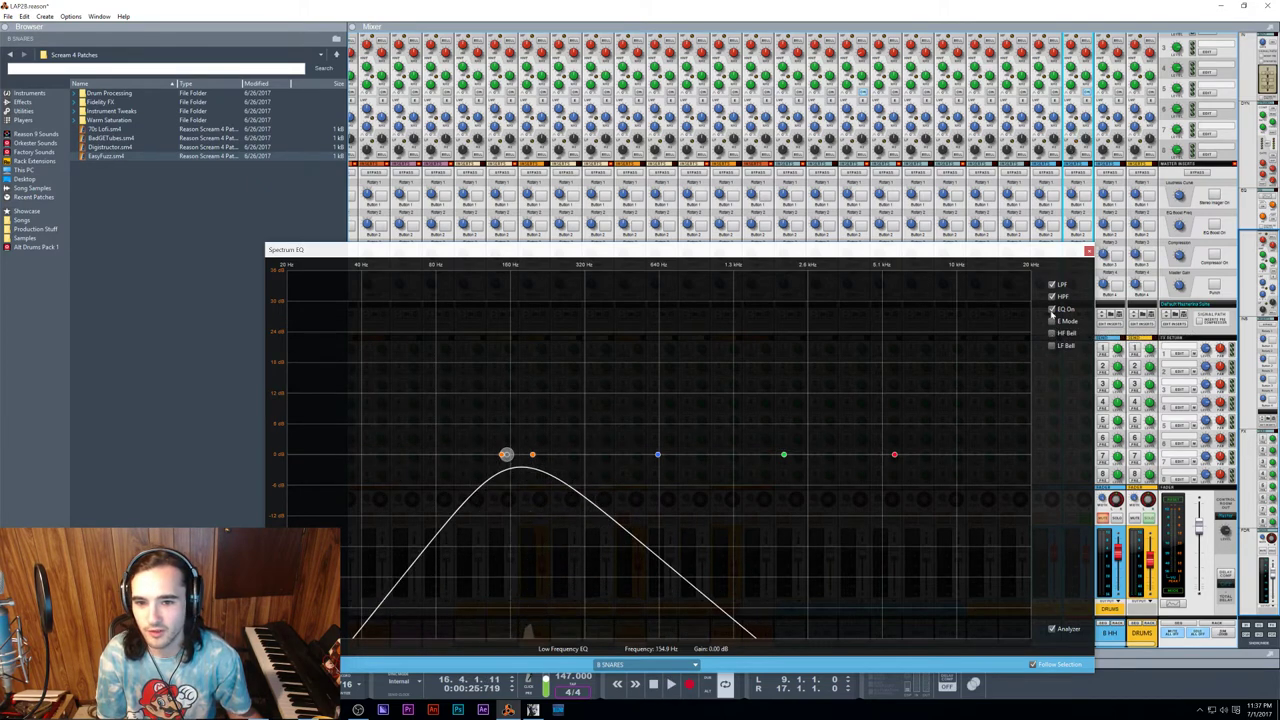
left_click(1052, 313)
left_click_drag(657, 455, 434, 307)
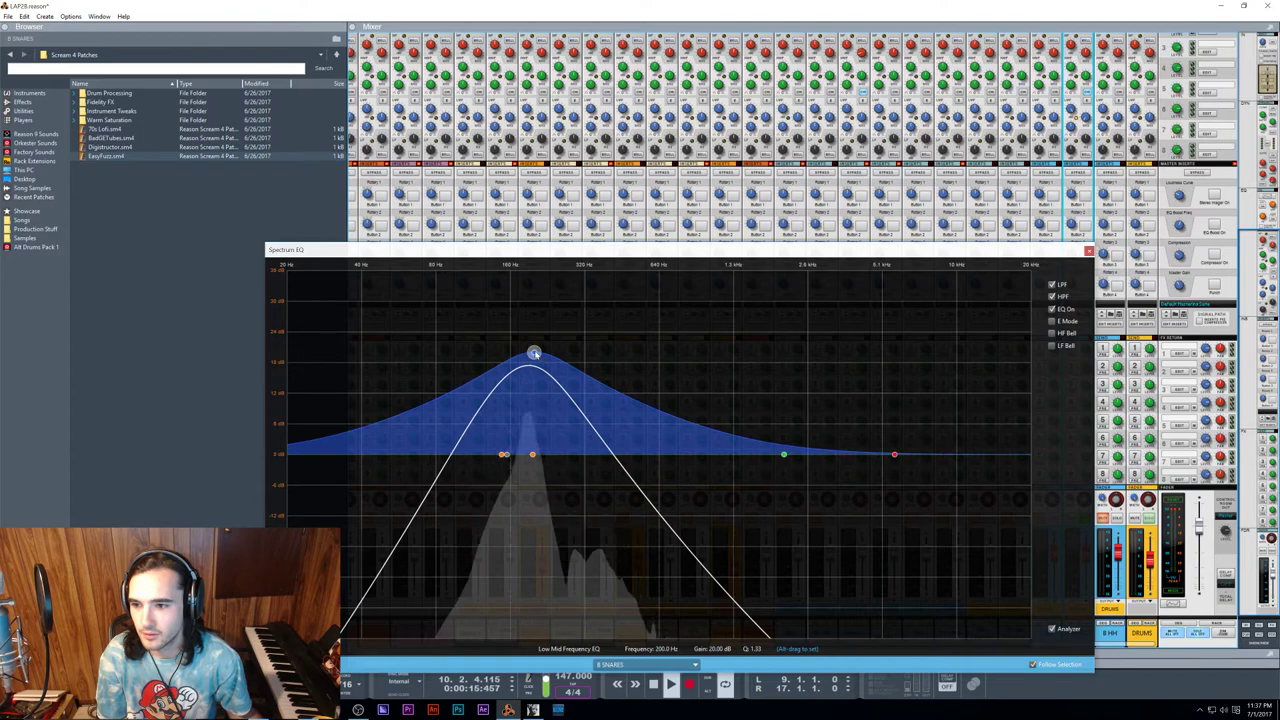
left_click_drag(534, 353, 533, 455)
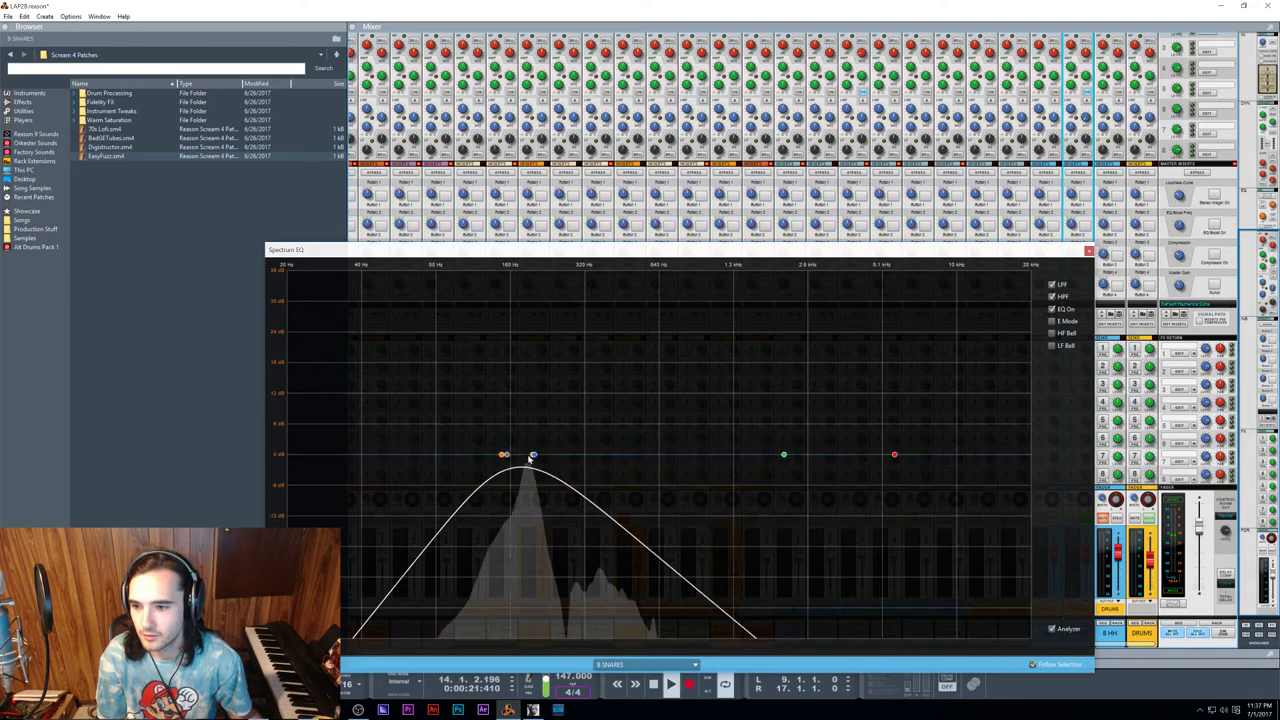
Step: Raise the B SNARES low-pass to about 6.5 kHz for comparison, and switch off the bus's EQ and both filters
left_click_drag(540, 459, 914, 472)
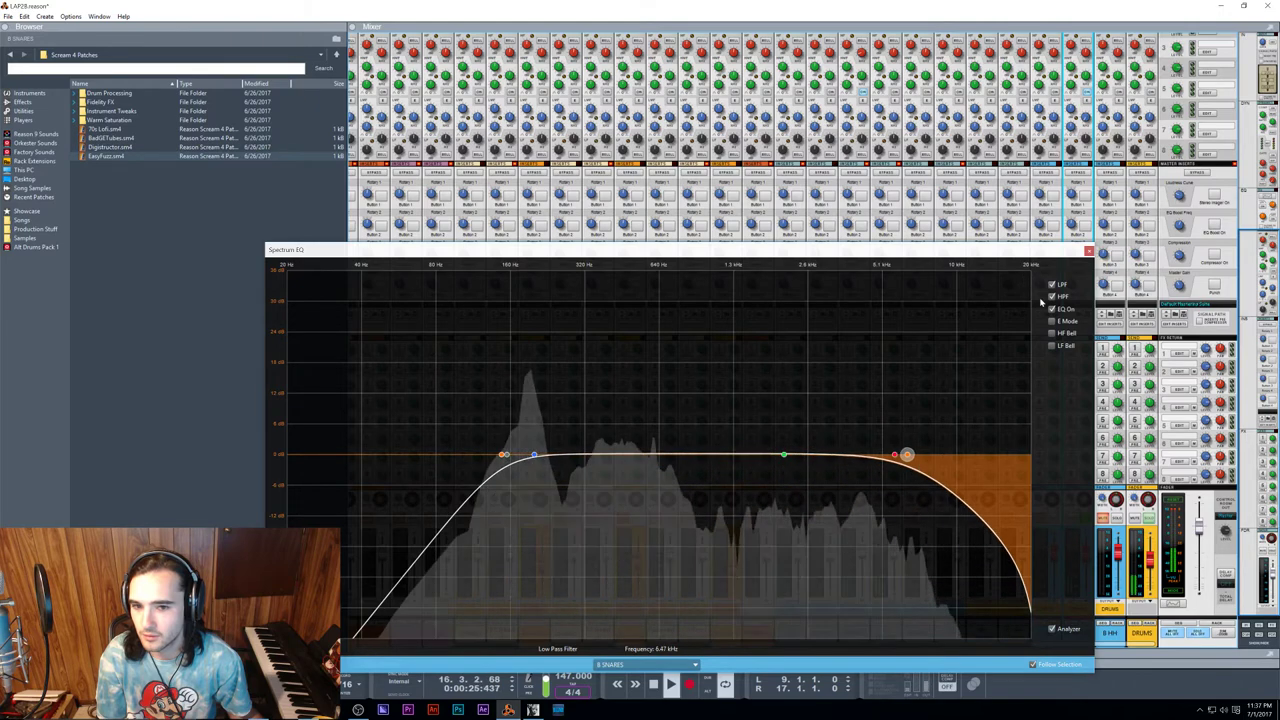
left_click(1052, 310)
left_click(1052, 296)
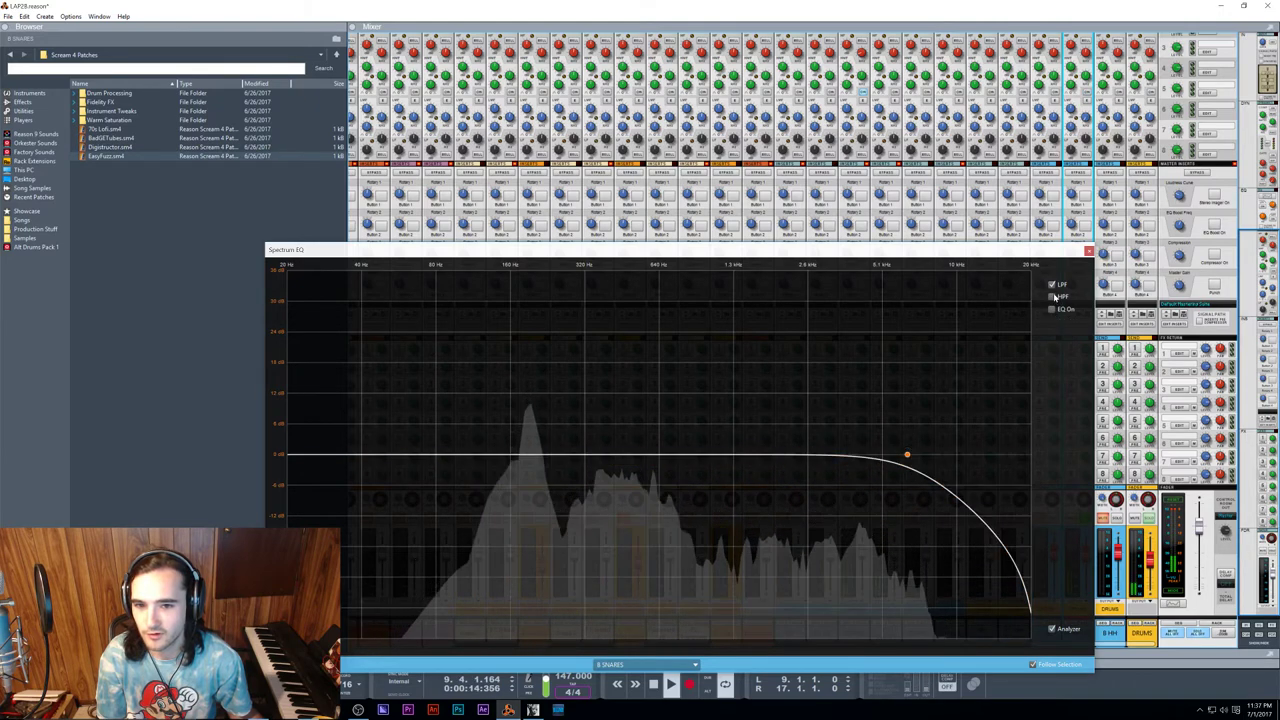
left_click(1051, 285)
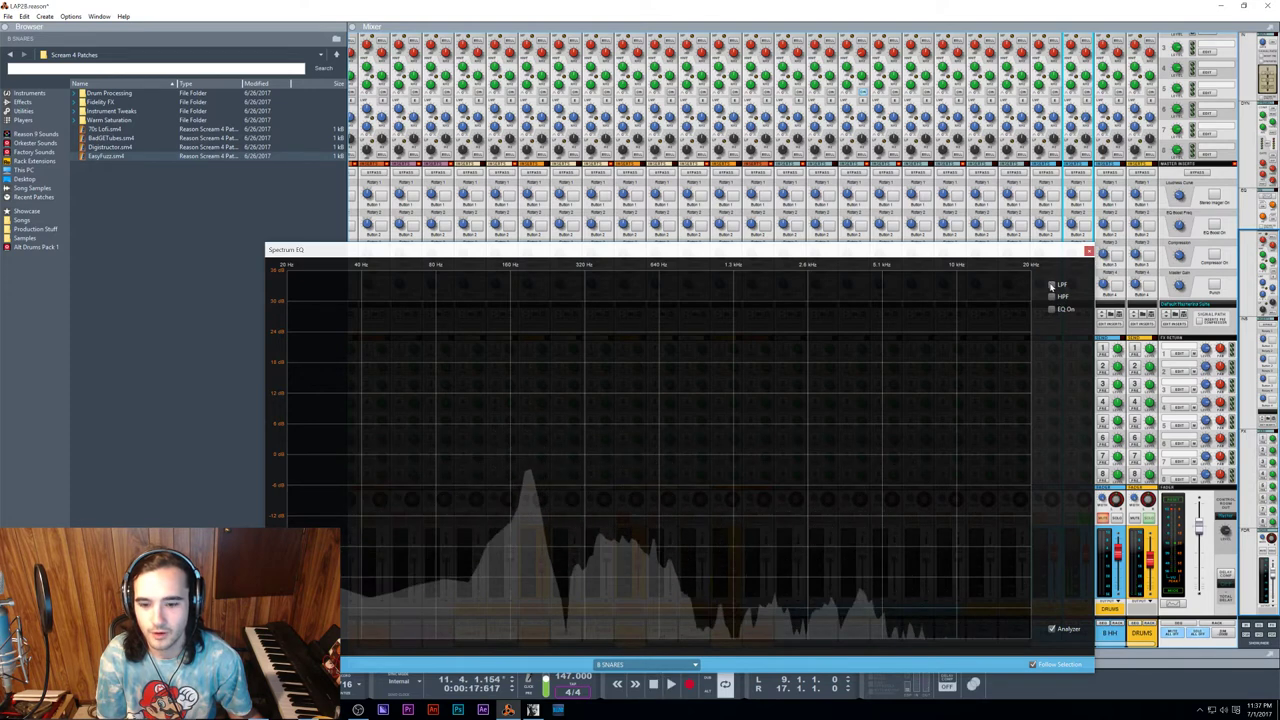
left_click(1051, 285)
left_click(1052, 286)
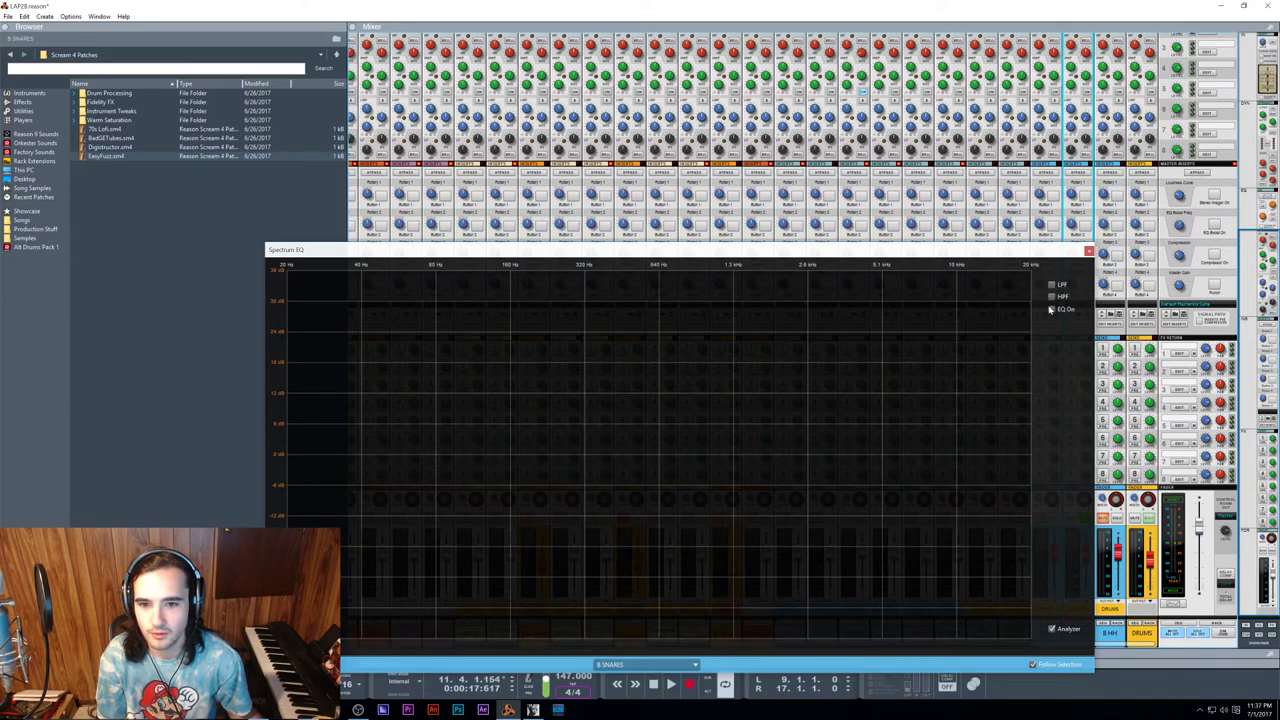
Step: Re-enable only the high-pass filter on the B SNARES bus and set its cutoff to about 89 Hz while listening
left_click(1050, 309)
left_click(1052, 296)
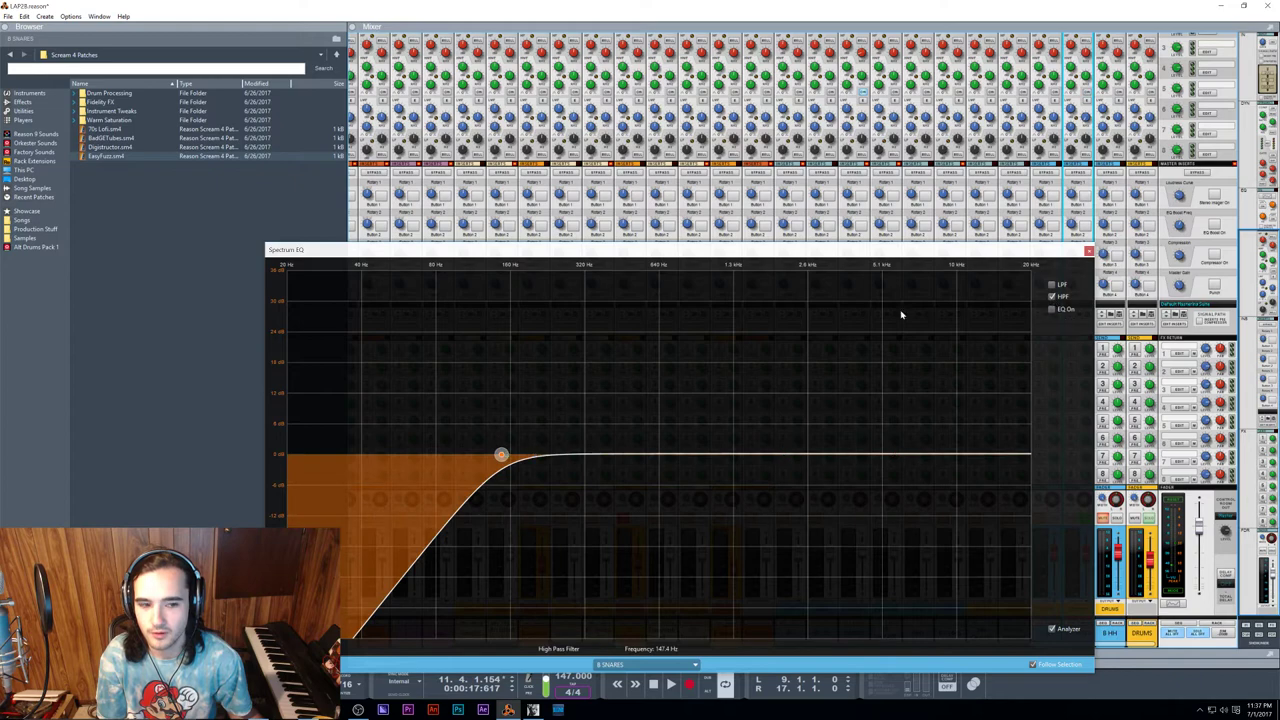
left_click_drag(501, 456, 475, 456)
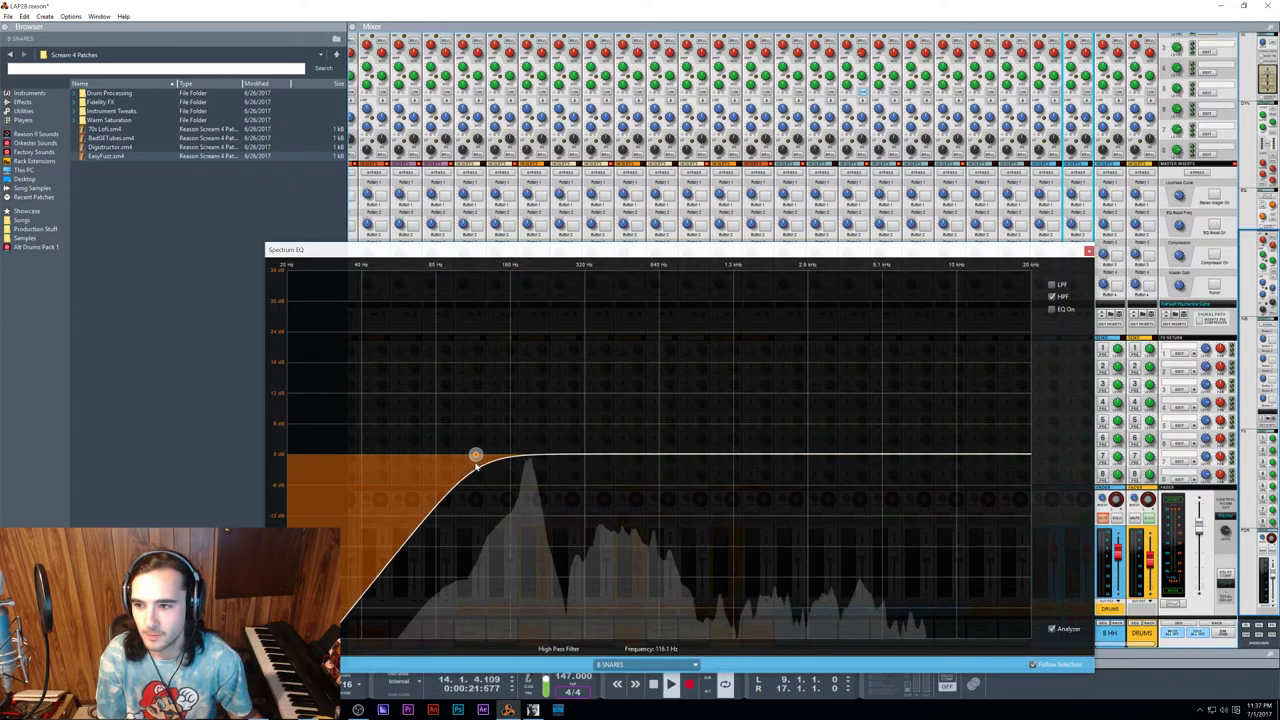
key("space")
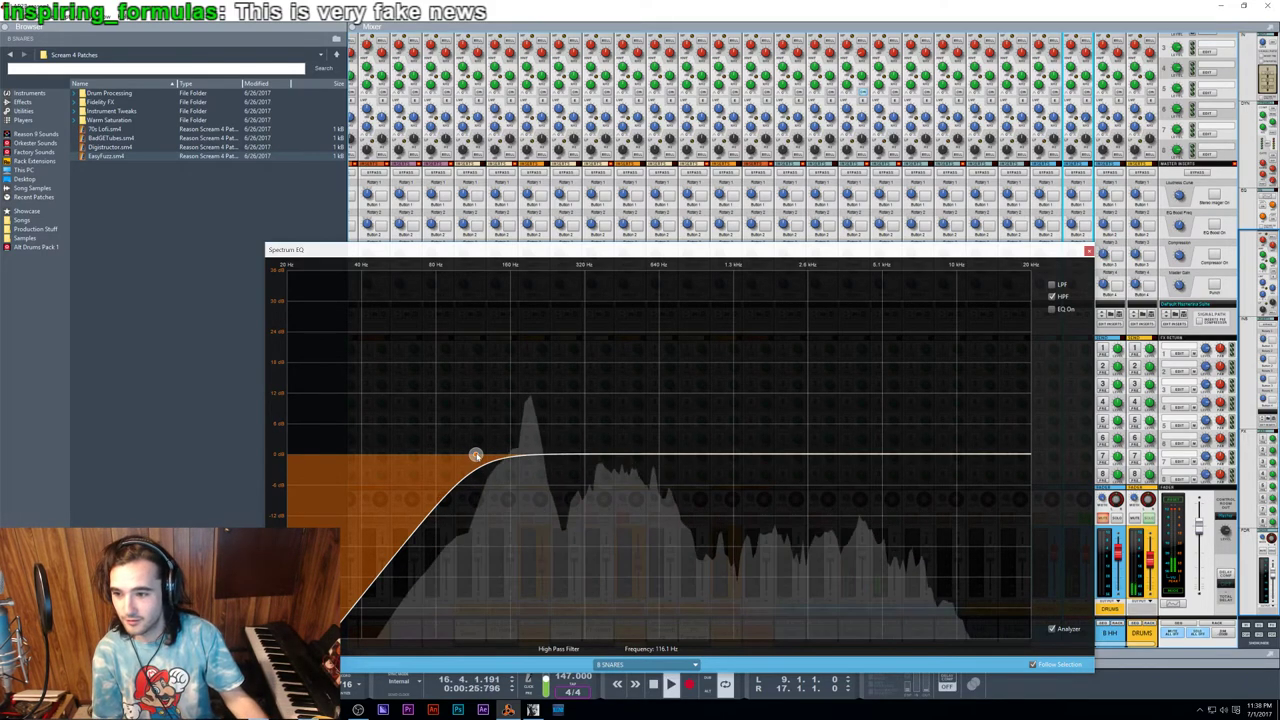
left_click_drag(471, 458, 447, 463)
key("space")
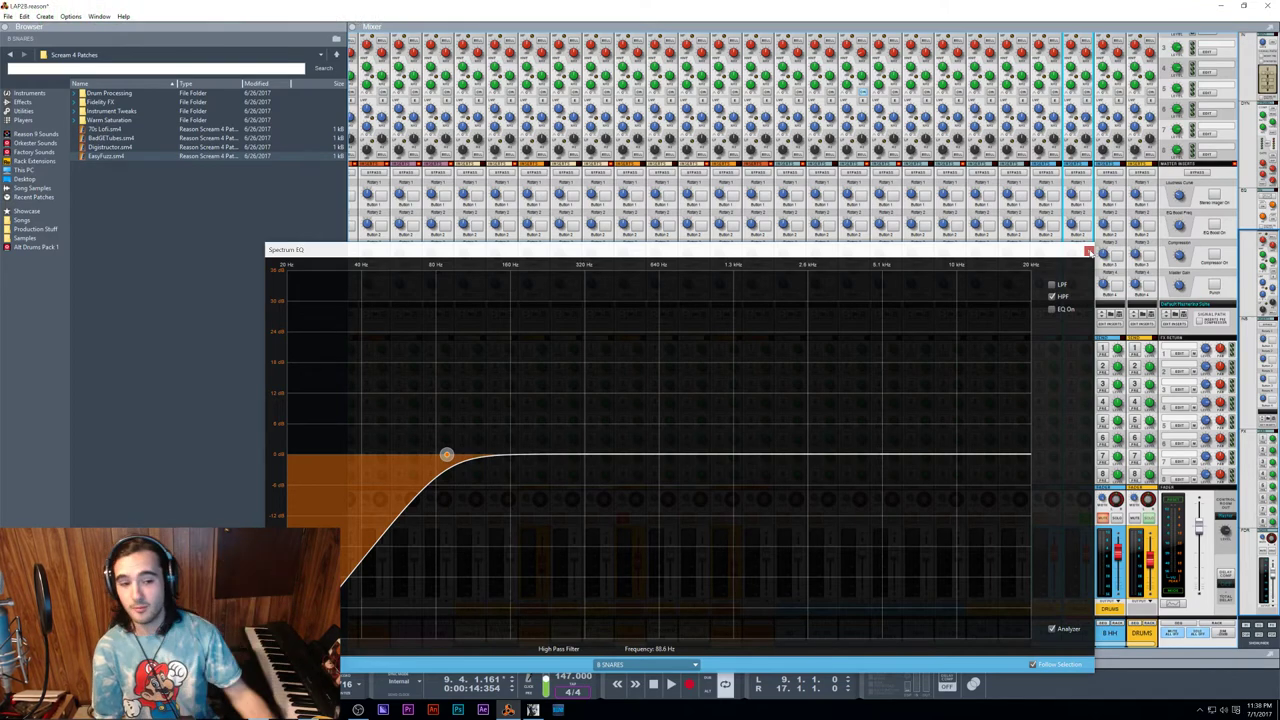
Step: Close the Spectrum EQ and move the playback position to the start of bar 9 in the sequencer
key("F6")
key("F7")
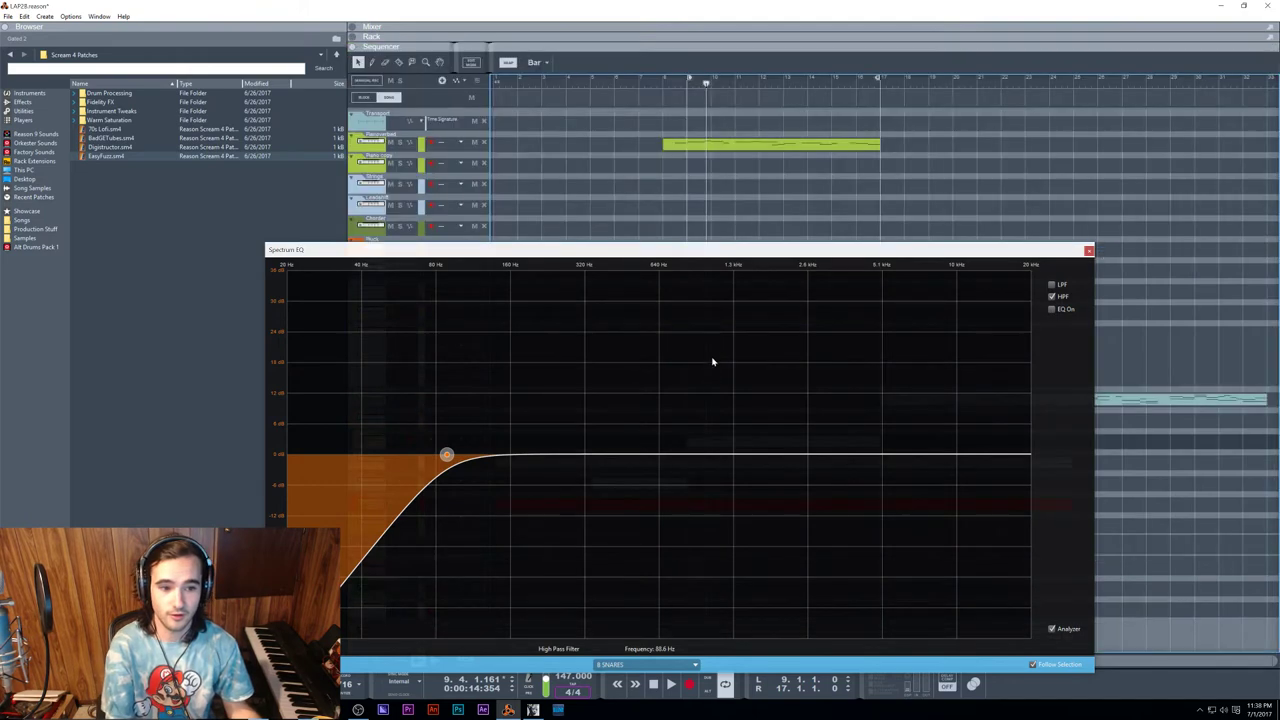
left_click(1089, 251)
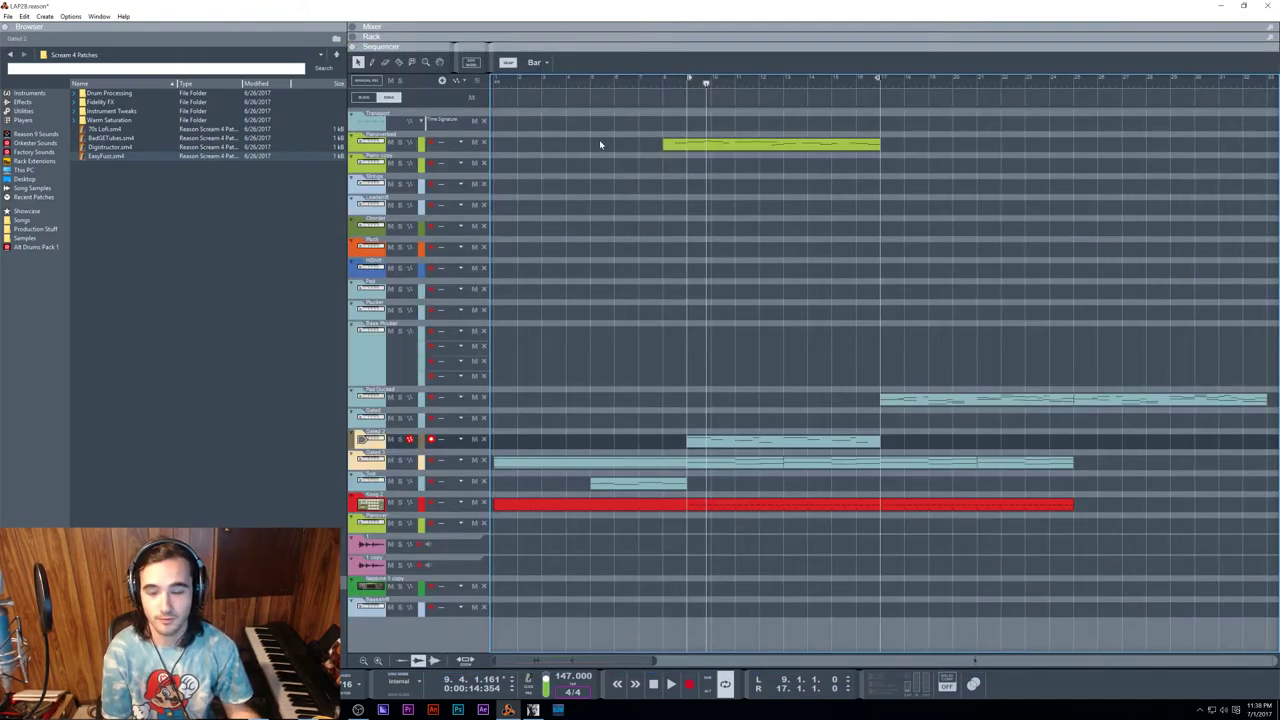
left_click(671, 84)
left_click(685, 84)
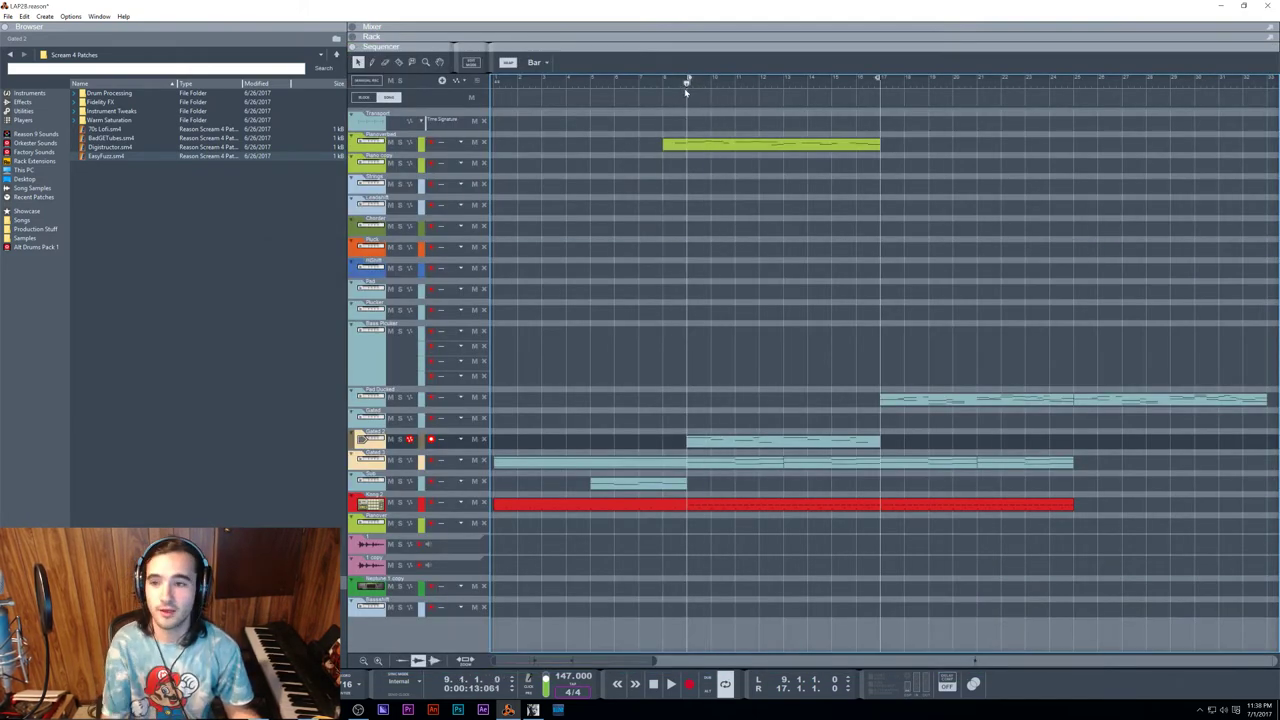
Step: Unsolo the B SNARES bus in the rack and raise its level to about 1.2 dB during playback
key("F6")
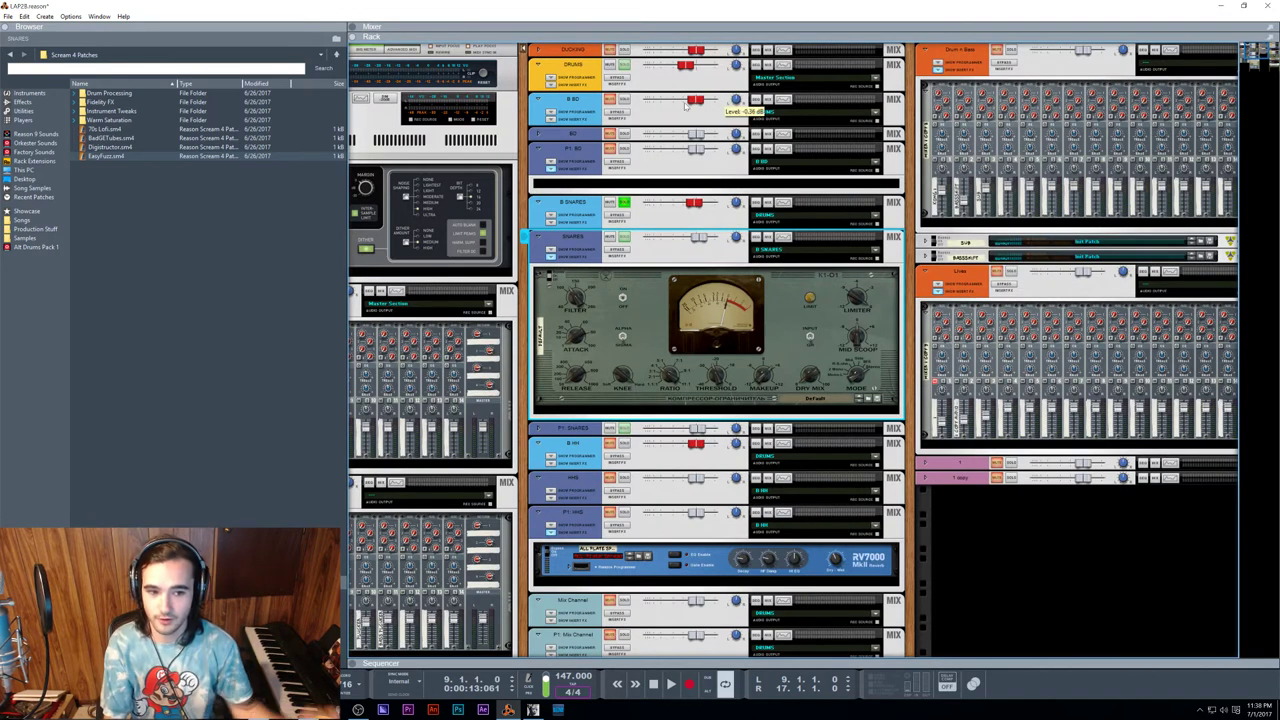
key("space")
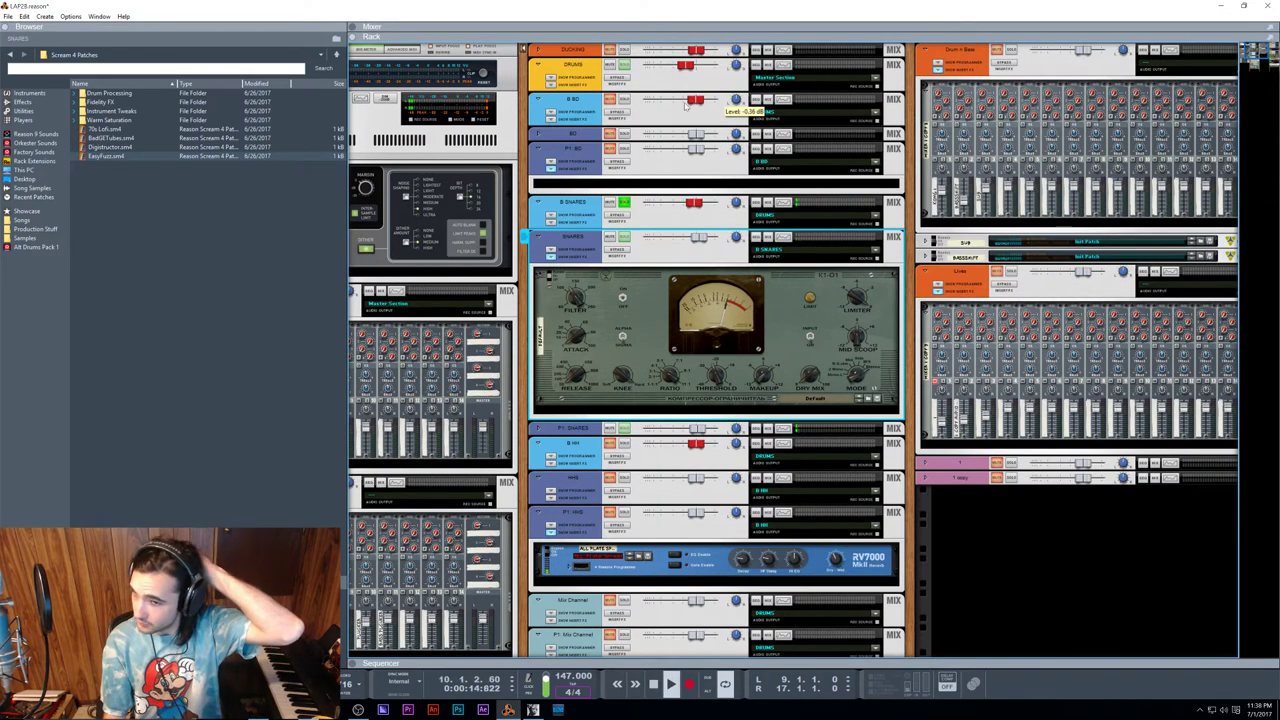
left_click(623, 203)
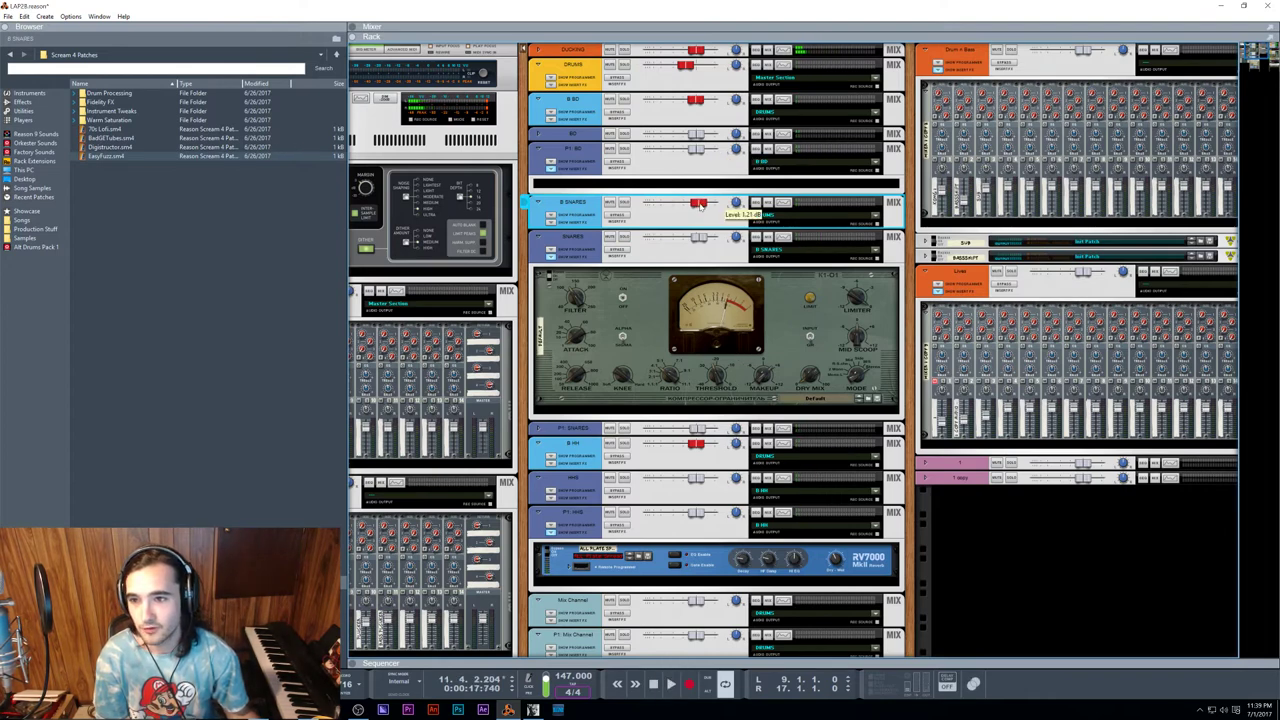
scroll(625, 310, "left", 3)
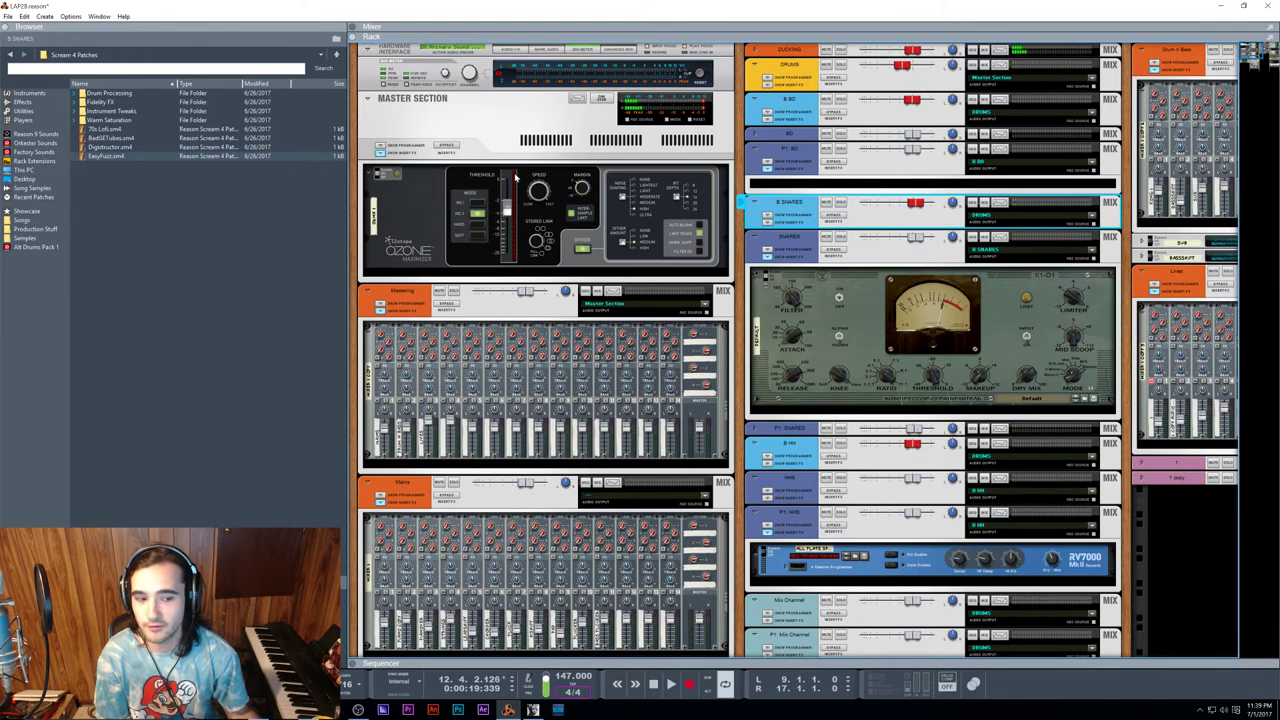
Step: Set the threshold of the compressor on the SNARES channel to about -27.5 dB and audition it in the full mix
left_click(934, 378)
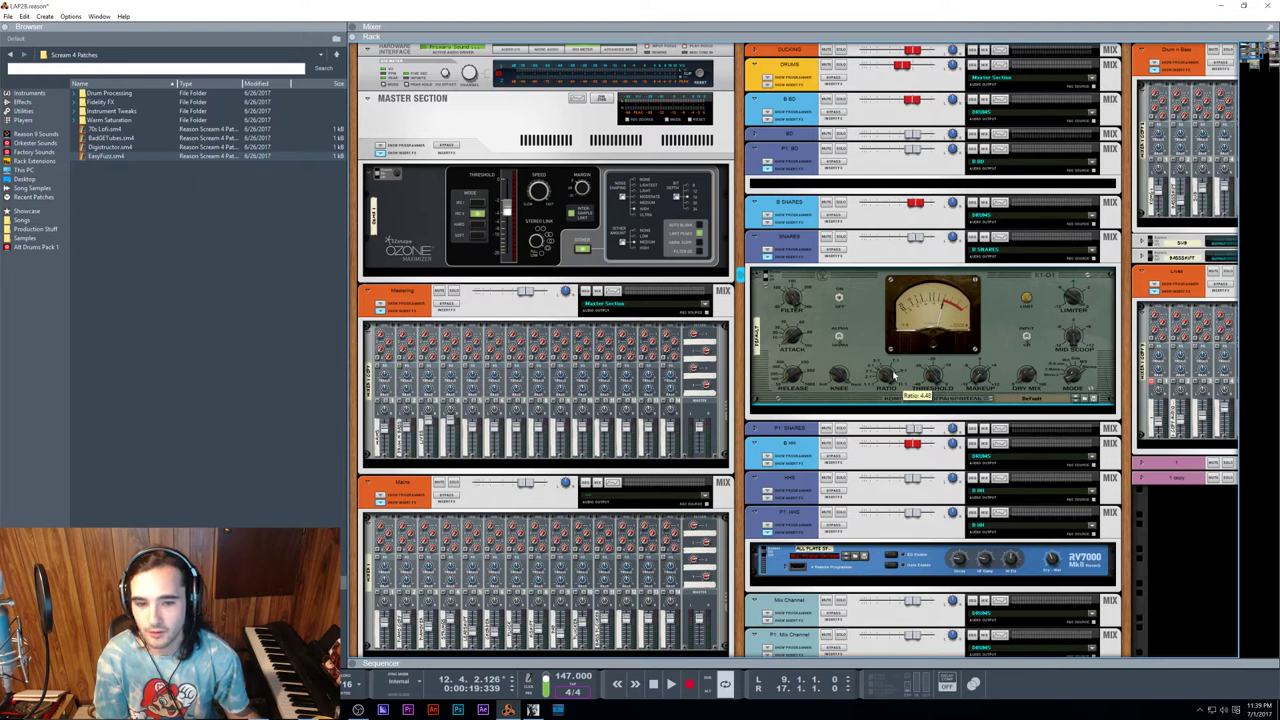
key("space")
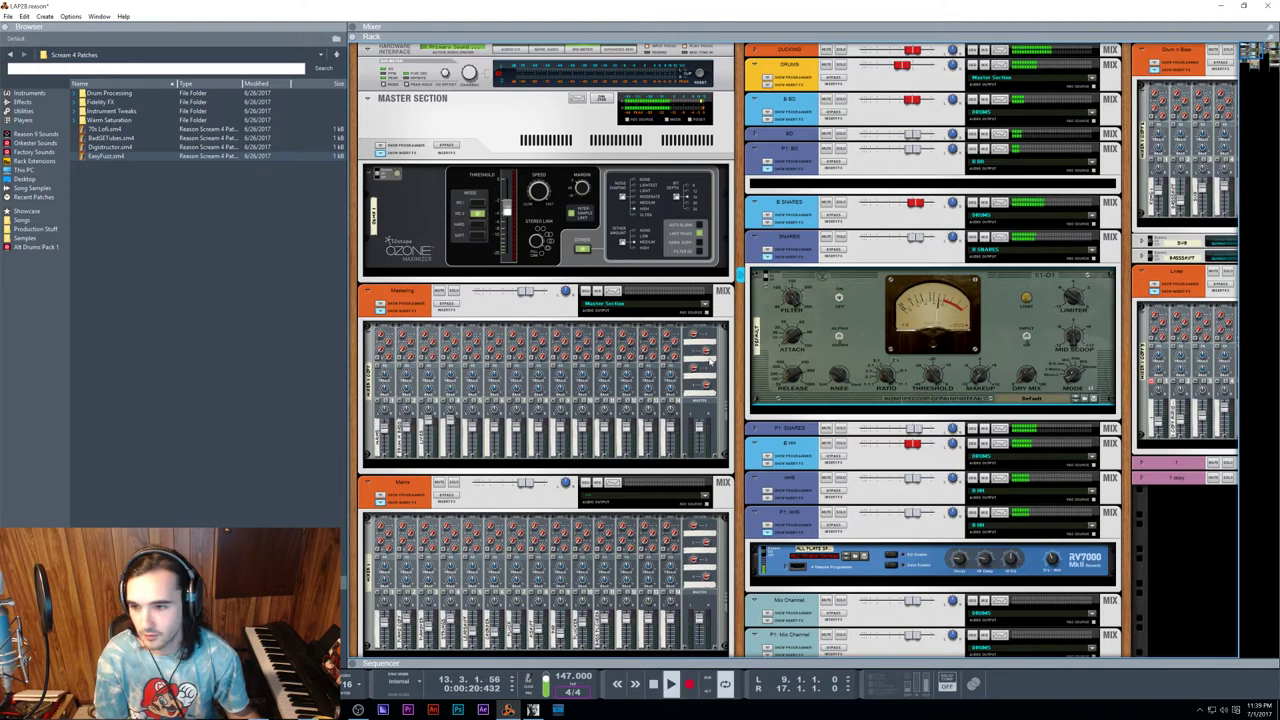
key("space")
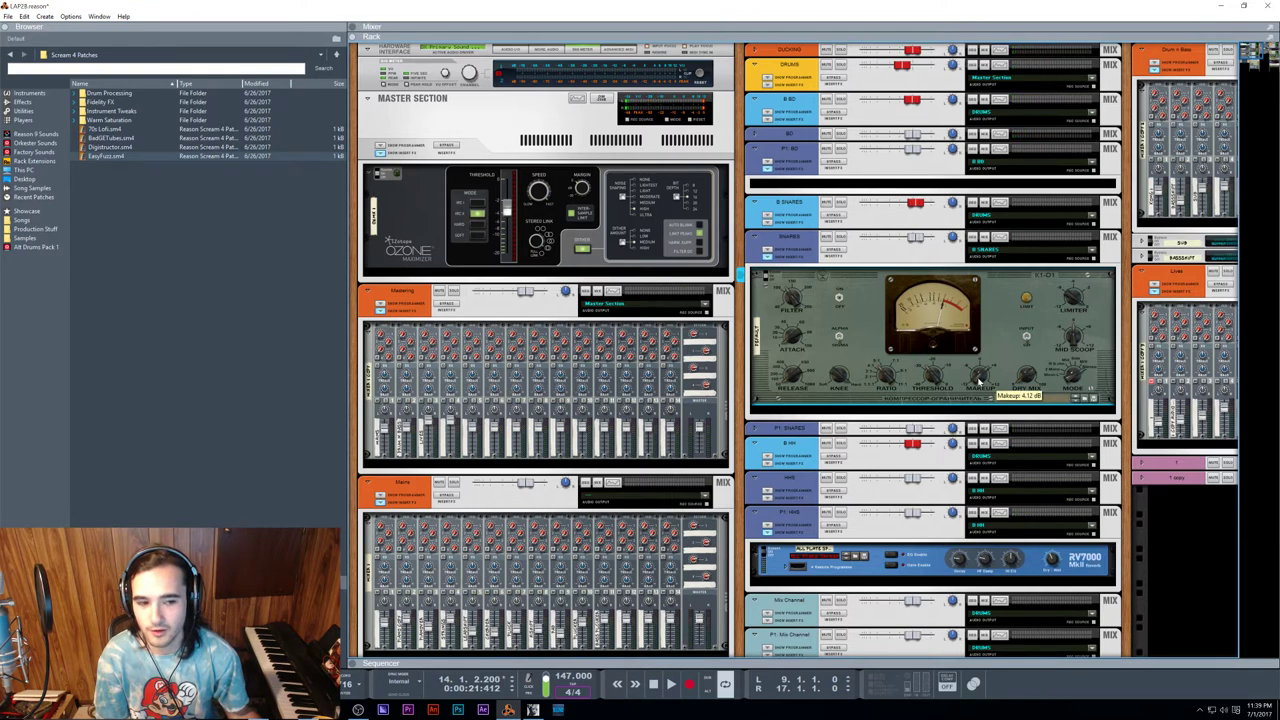
Step: Set the SNARES compressor's ratio to about 3 and audition the drums in the full mix
key("space")
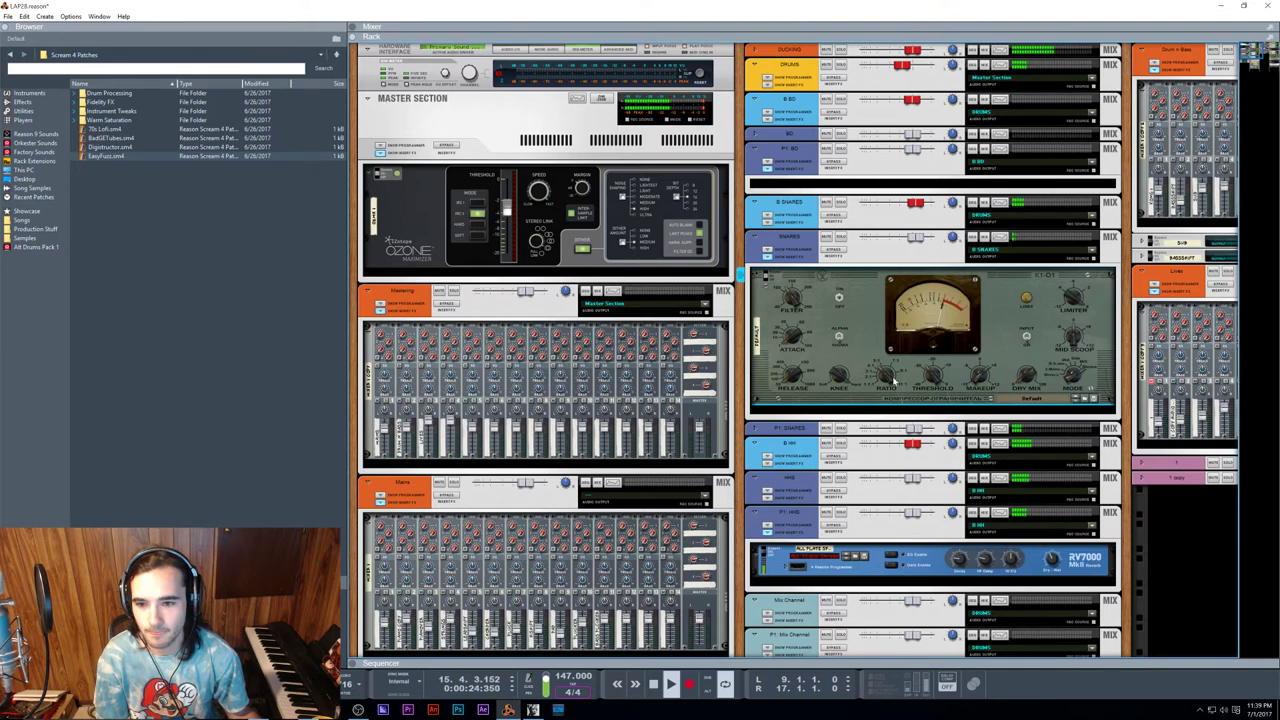
mouse_move(890, 371)
left_click_drag(890, 376, 891, 380)
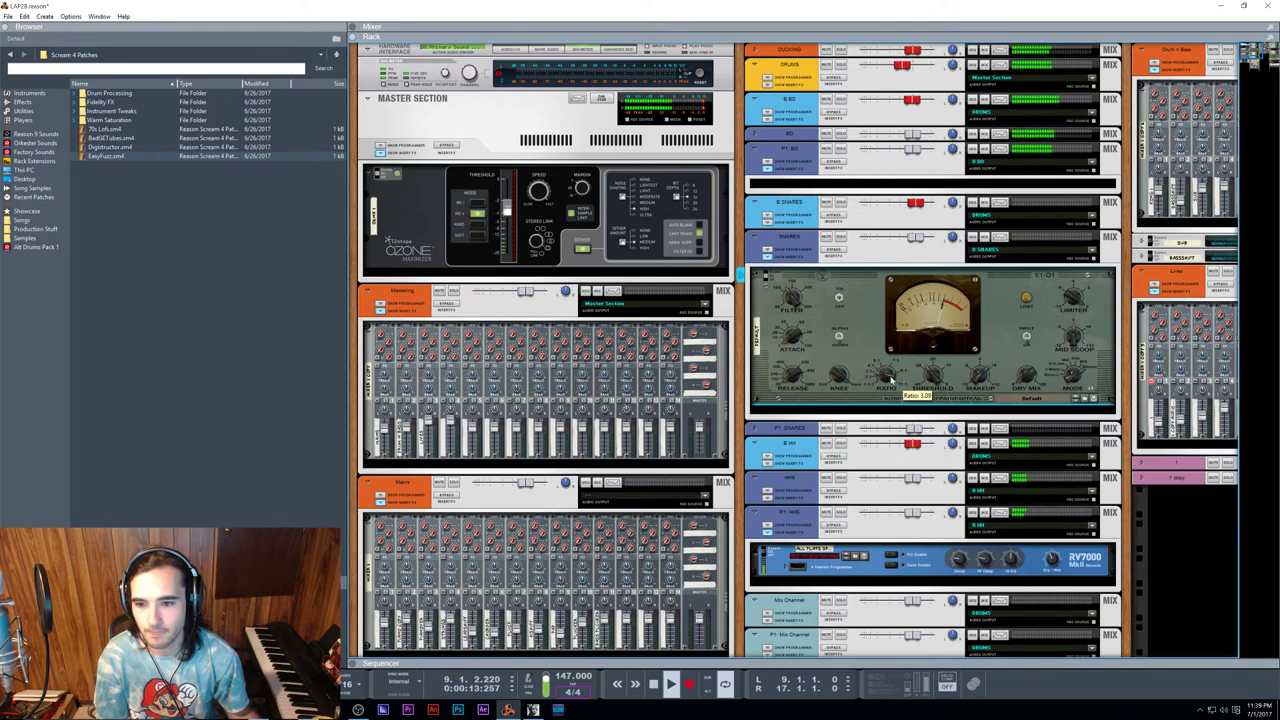
key("space")
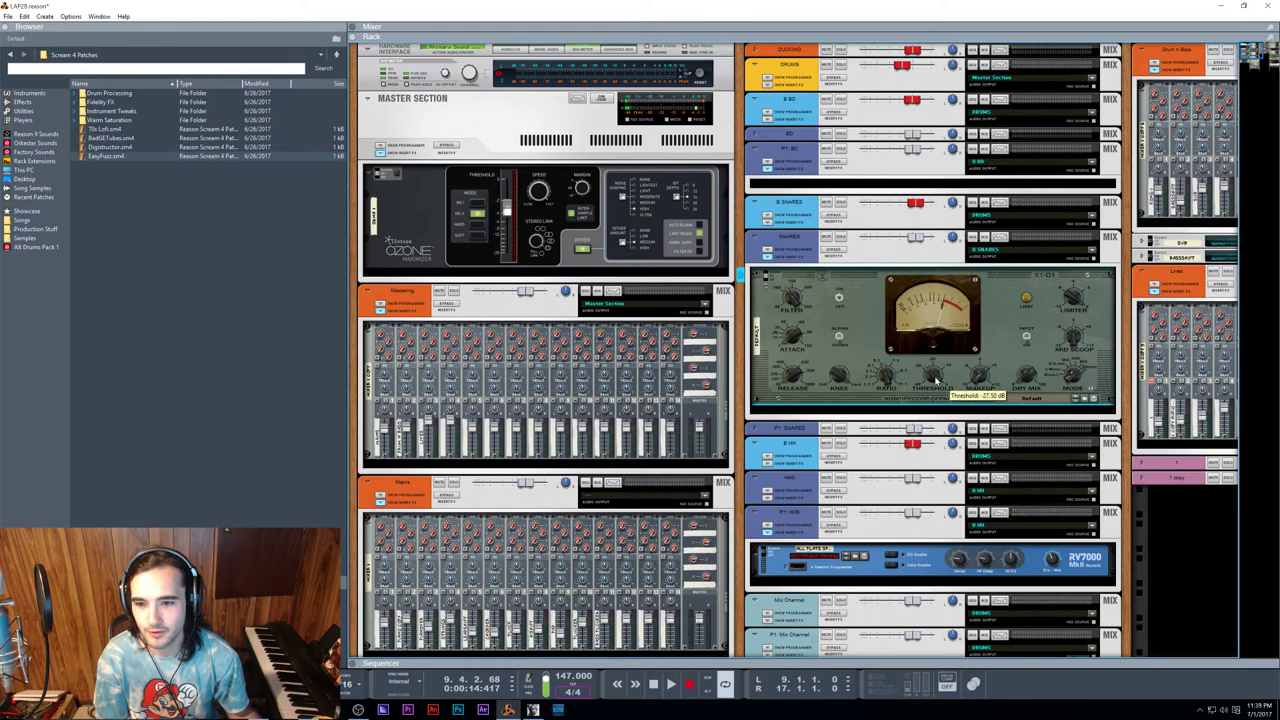
key("space")
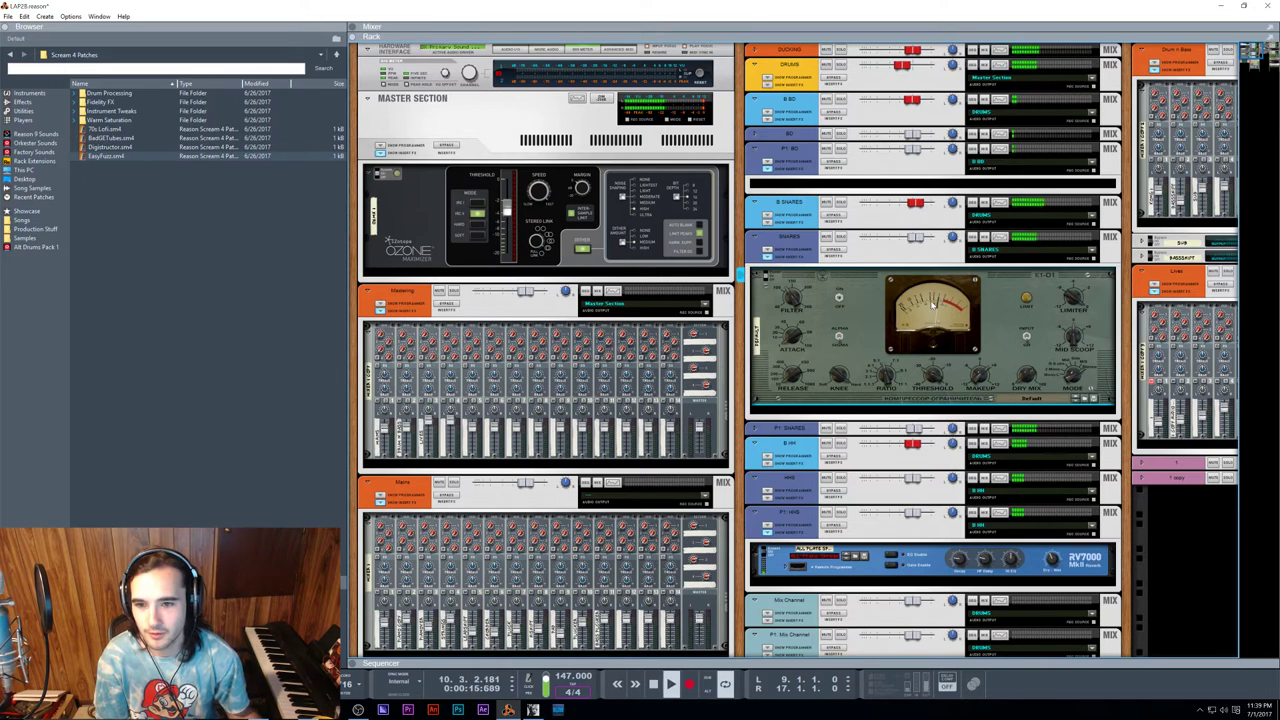
key("space")
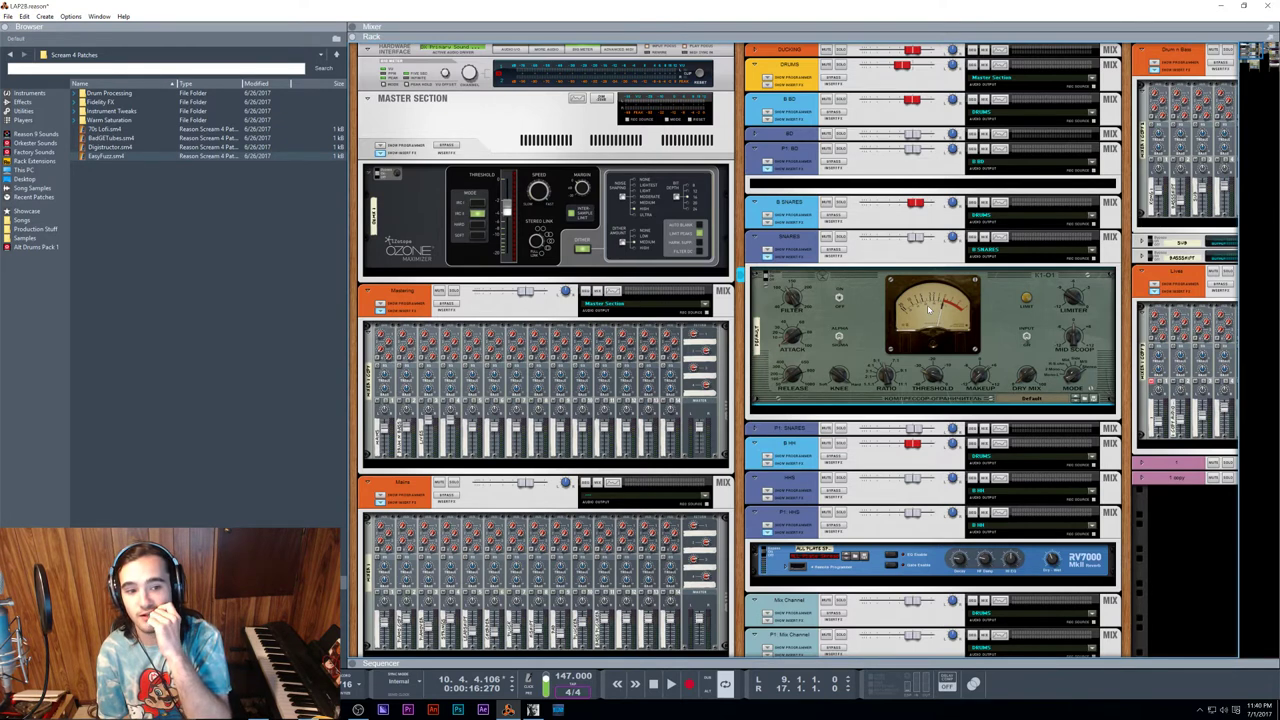
key("space")
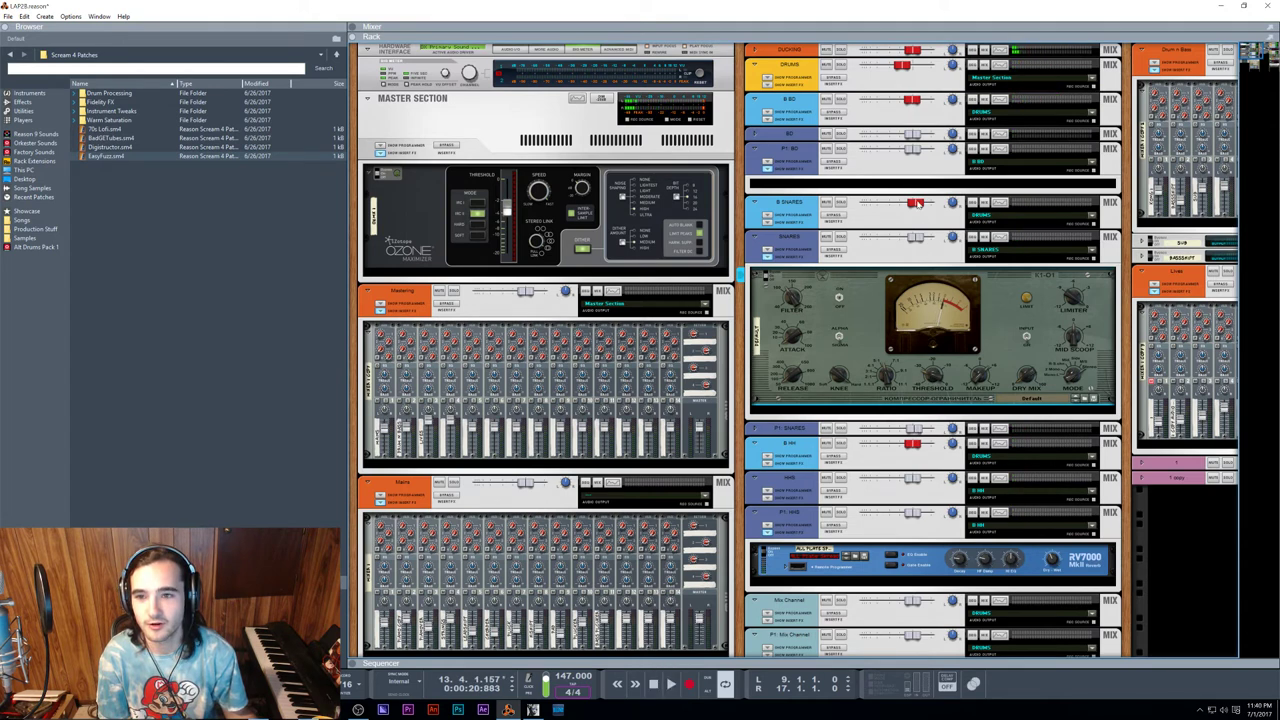
Step: Set the makeup gain of the compressor on the SNARES channel to about 3.3 dB during playback
key("space")
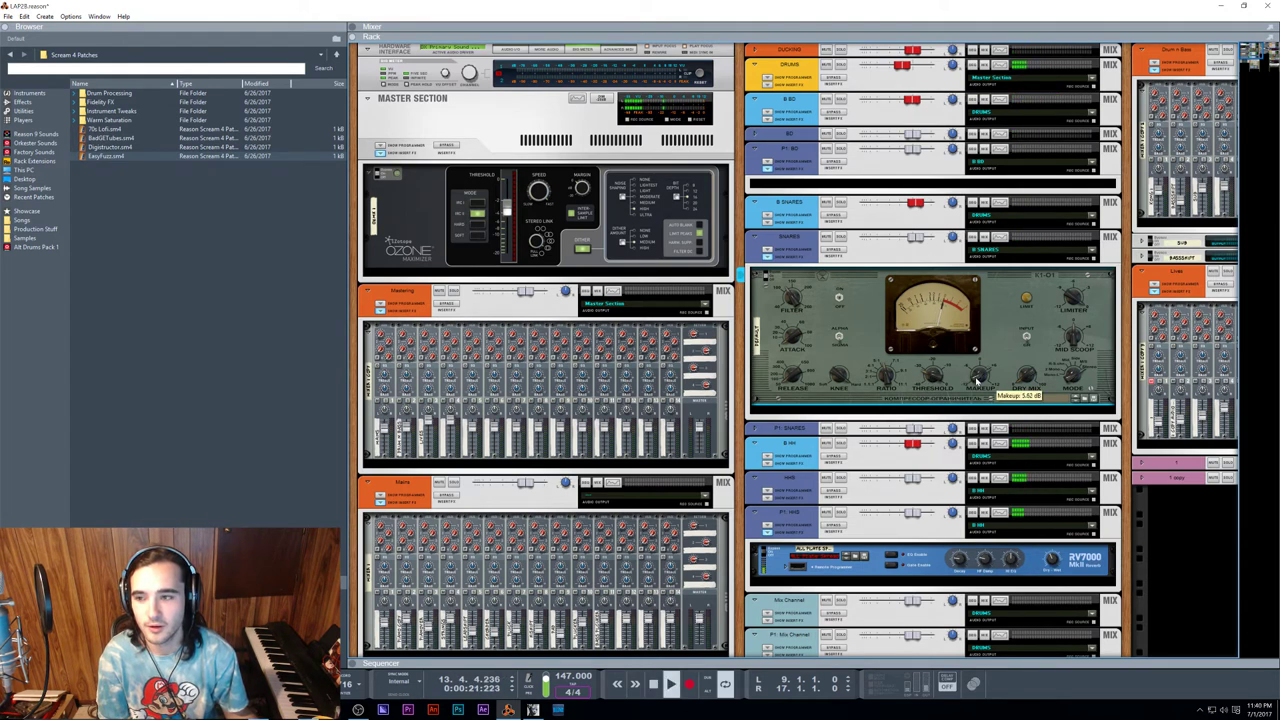
left_click_drag(980, 376, 982, 380)
scroll(985, 382, "up", 3)
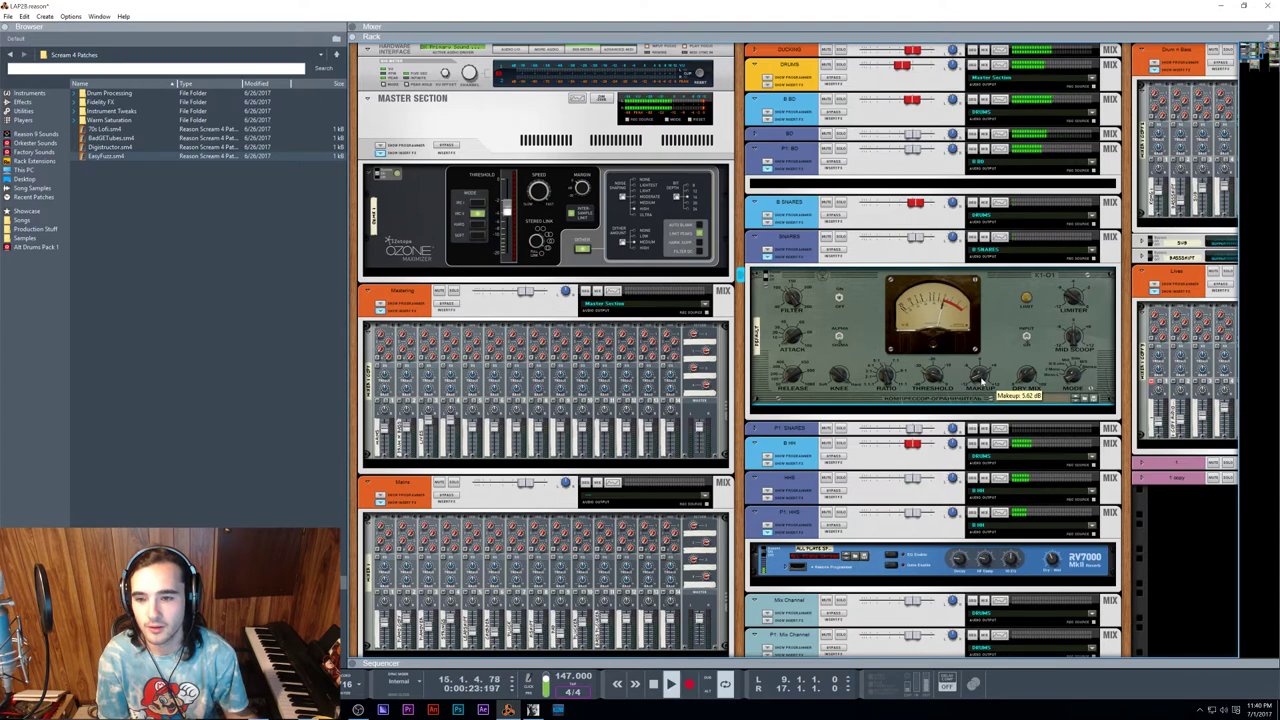
key("space")
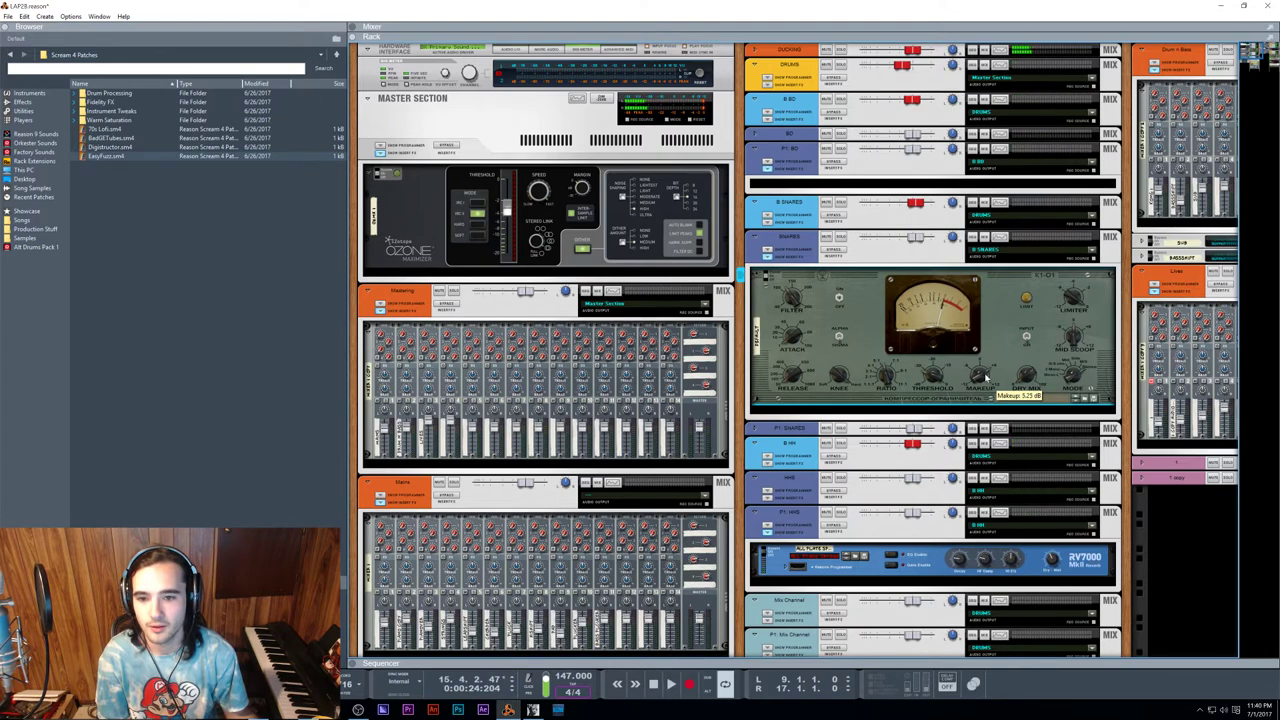
Step: Audition the snare sound on pad 3 of the Kong drum machine
scroll(985, 375, "down", 8)
left_click(986, 488)
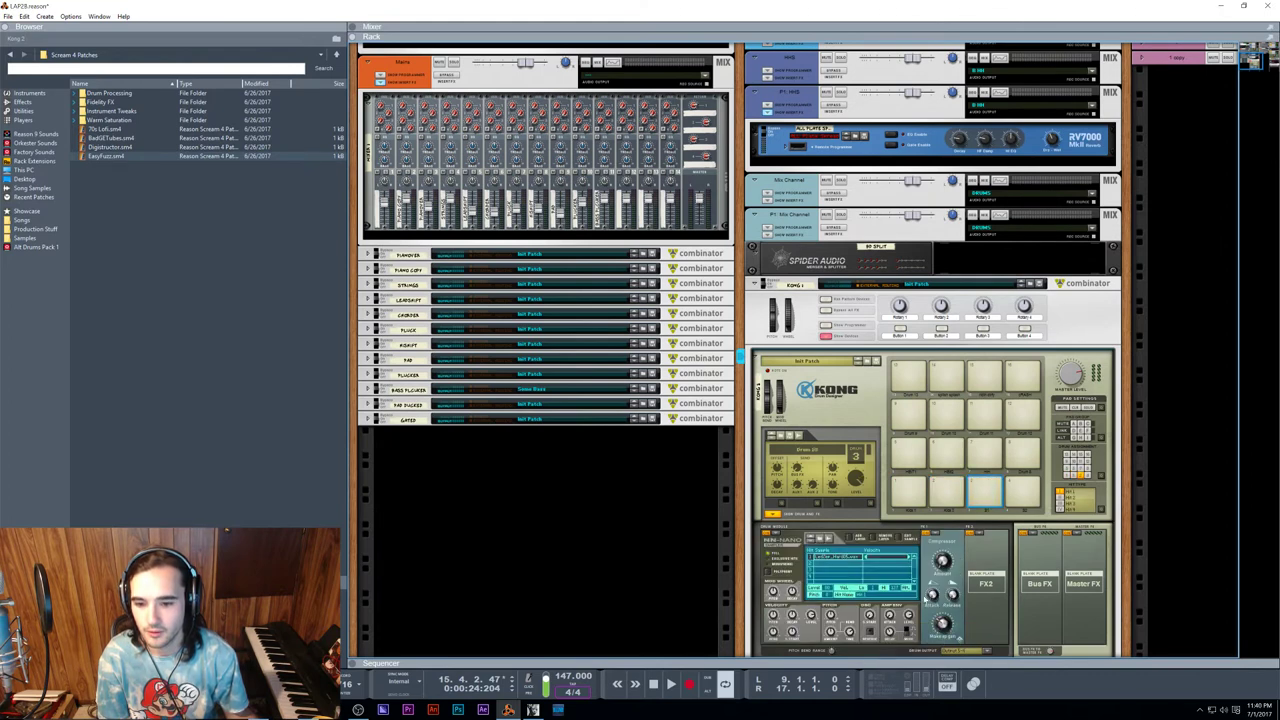
left_click(986, 487)
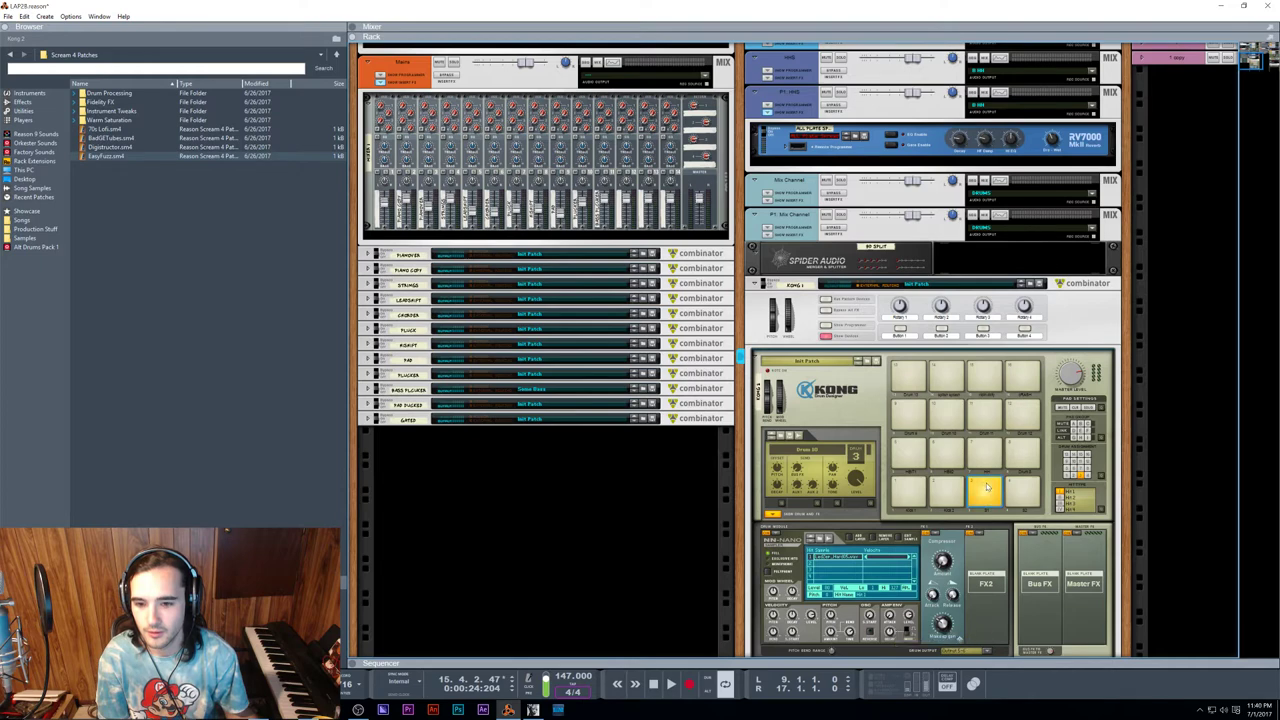
Step: Enable the EQ on the B SNARES bus and move its high-mid band to about 1.41 kHz at 0 dB gain
scroll(985, 441, "up", 10)
left_click(1000, 173)
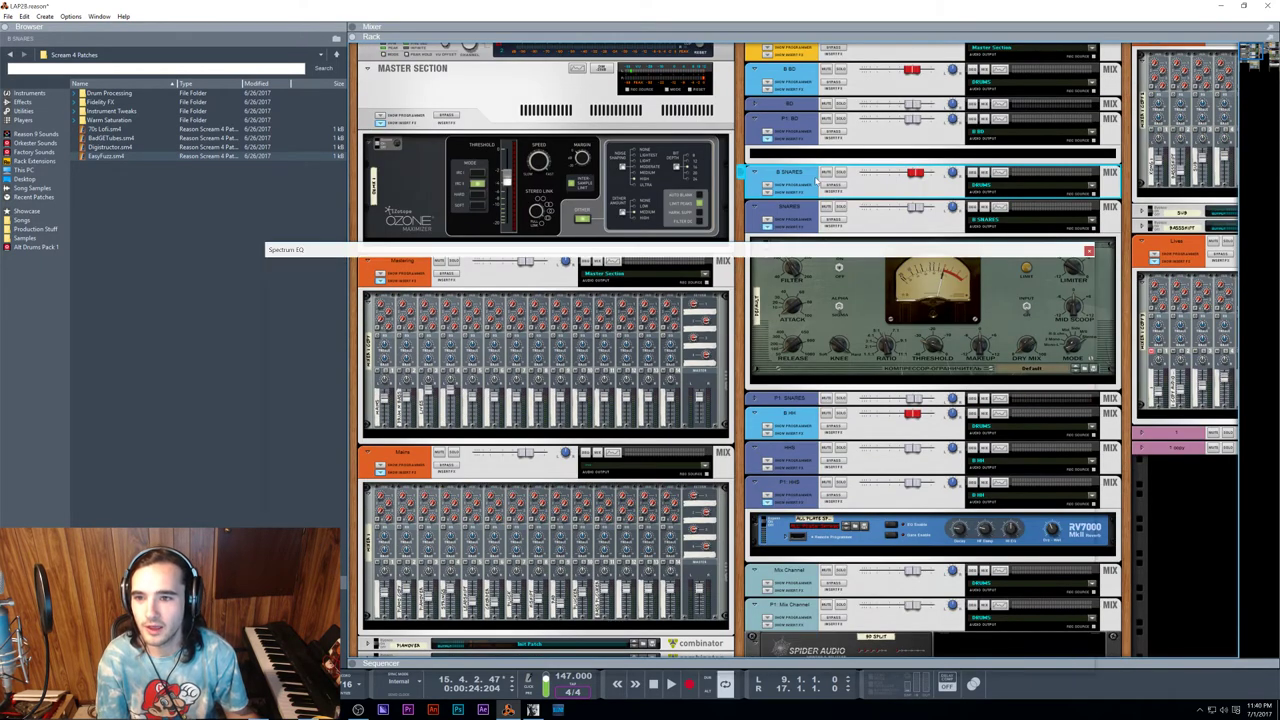
left_click(1062, 297)
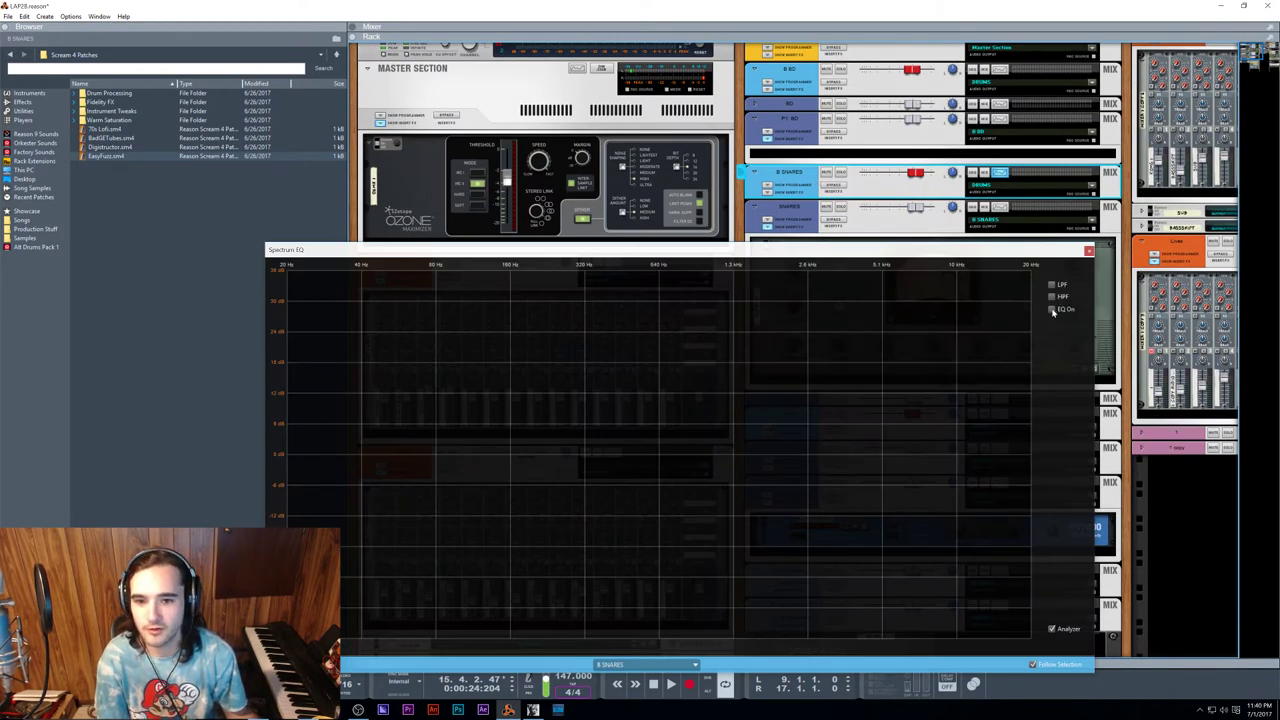
left_click(1052, 309)
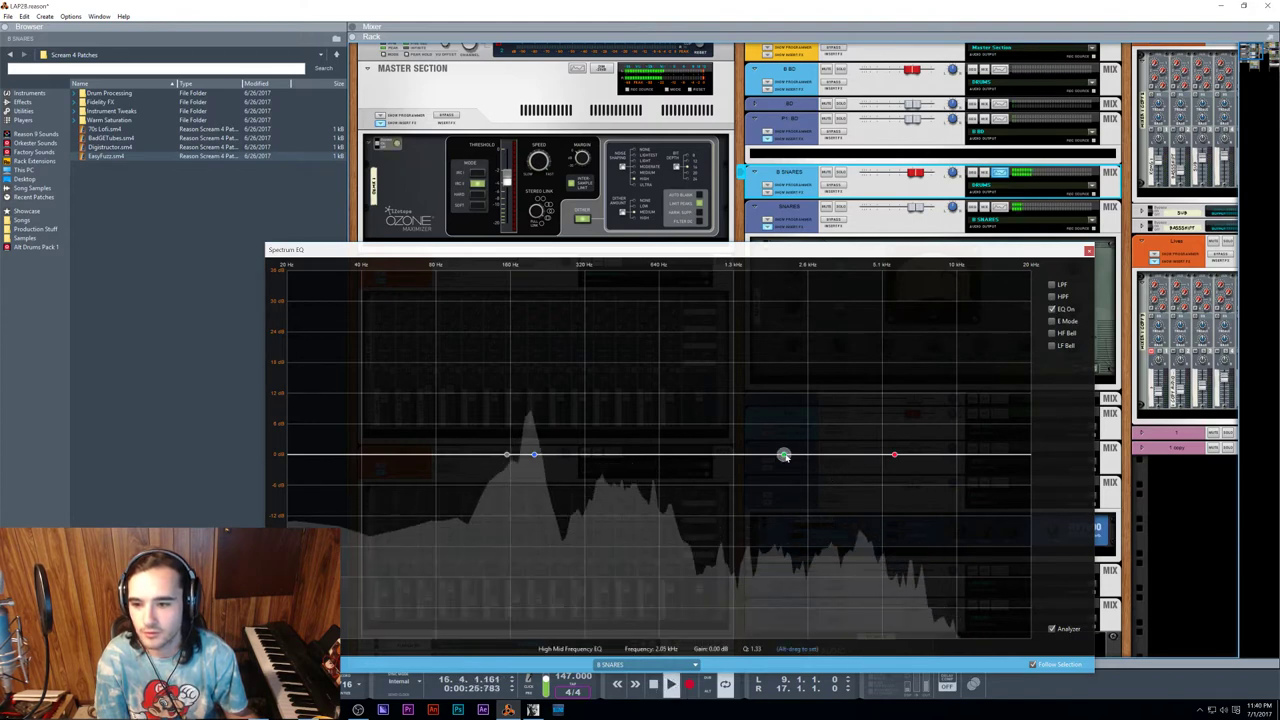
left_click_drag(784, 455, 743, 455)
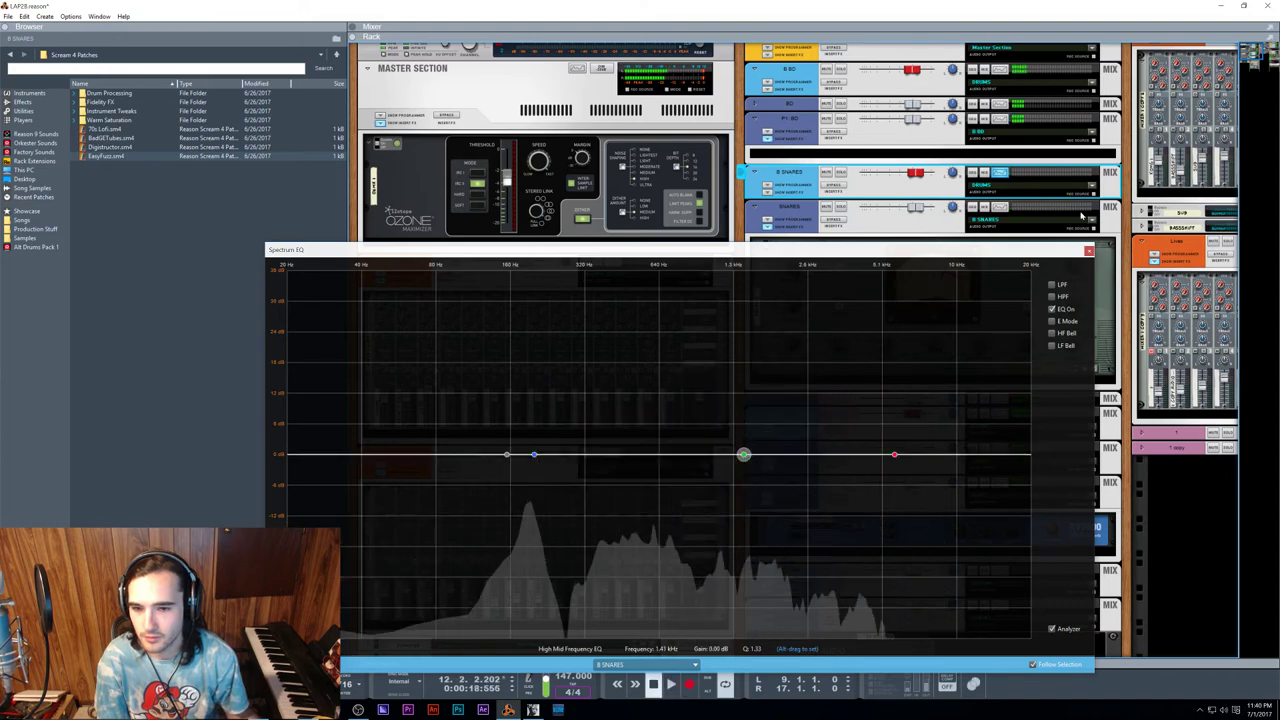
left_click(1089, 251)
Step: Browse replacement samples for Kong's pad 3 and open the Gretsch Snare Dry folder in Alt Drums Pack 1
scroll(1088, 252, "down", 10)
left_click(984, 392)
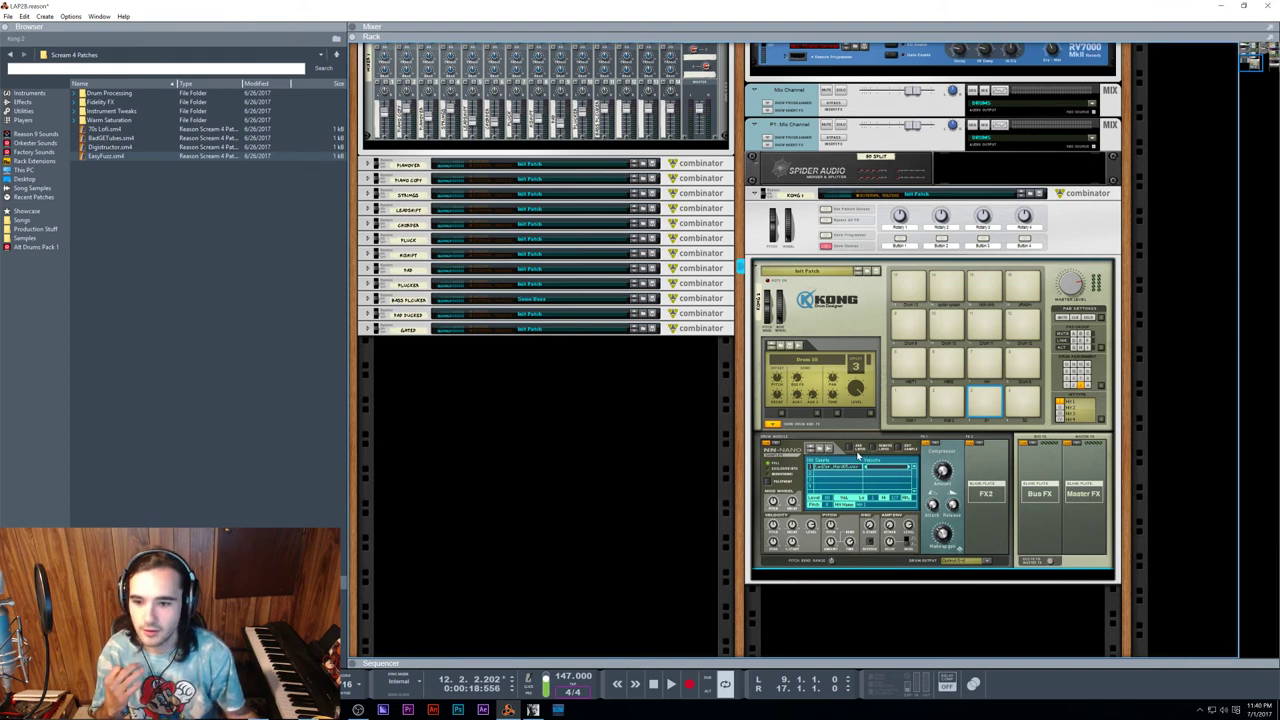
left_click(822, 450)
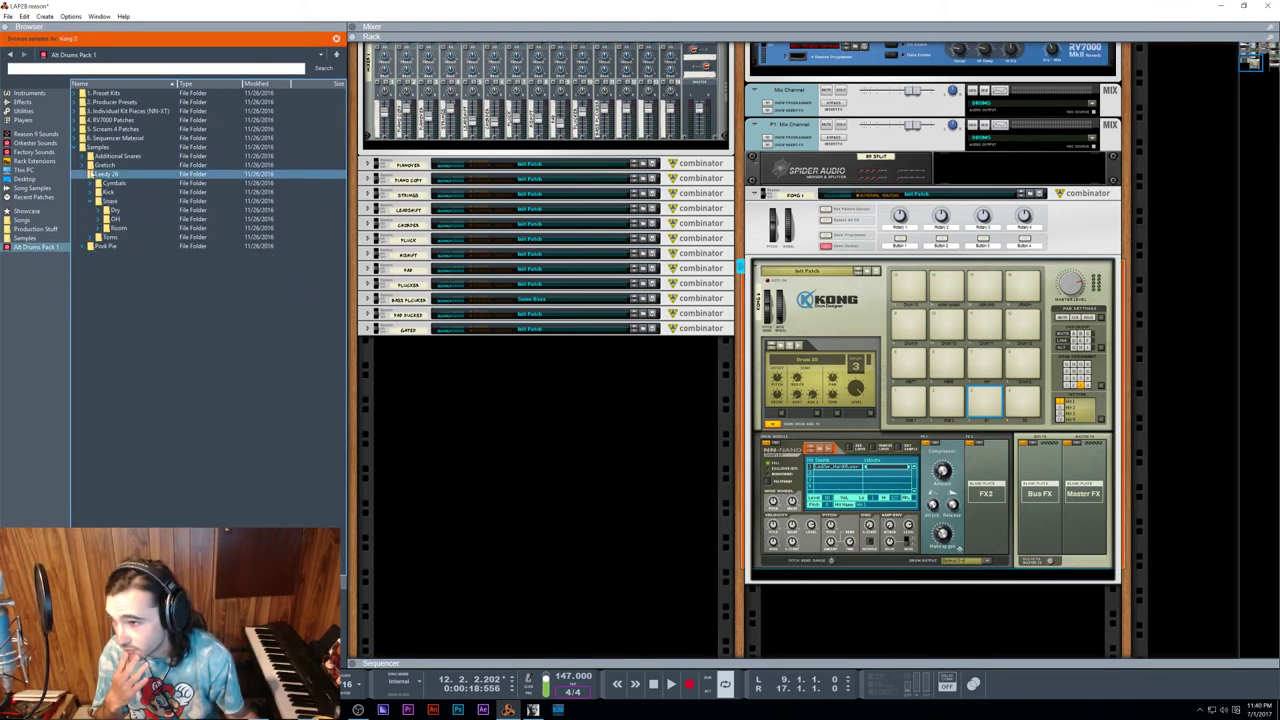
left_click(90, 166)
double_click(90, 168)
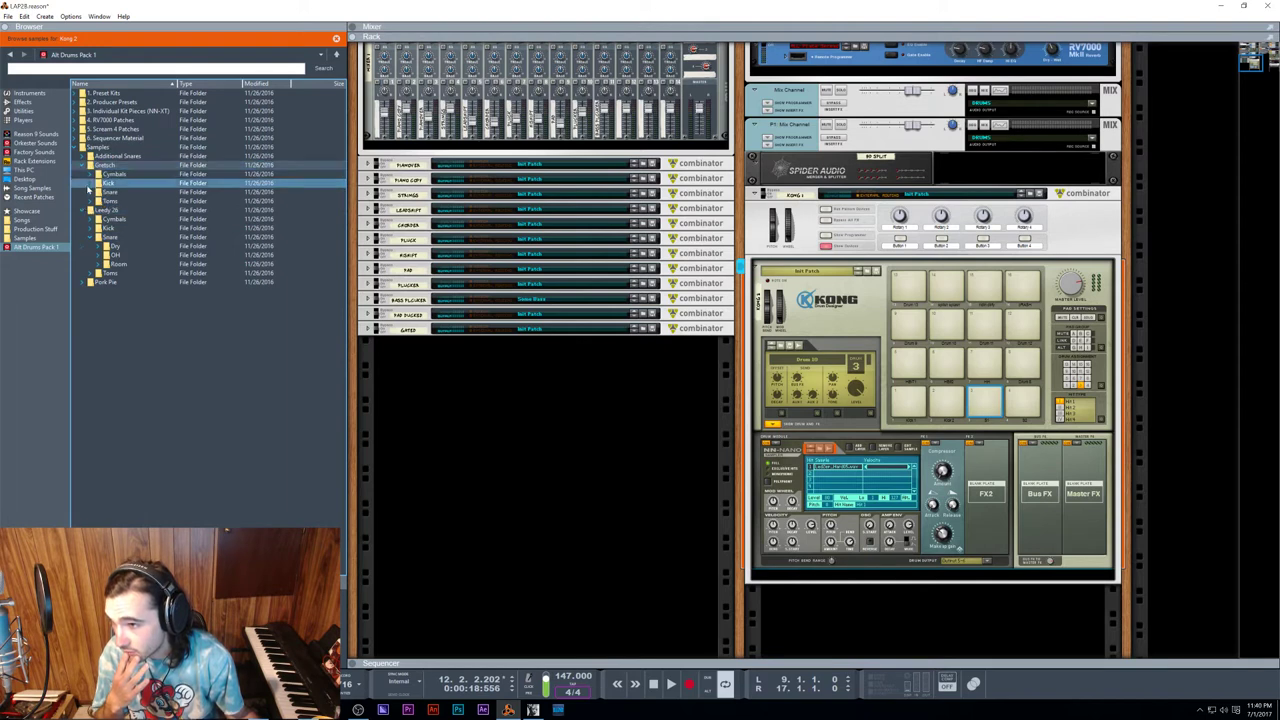
left_click(90, 191)
left_click(90, 191)
left_click(97, 210)
double_click(100, 201)
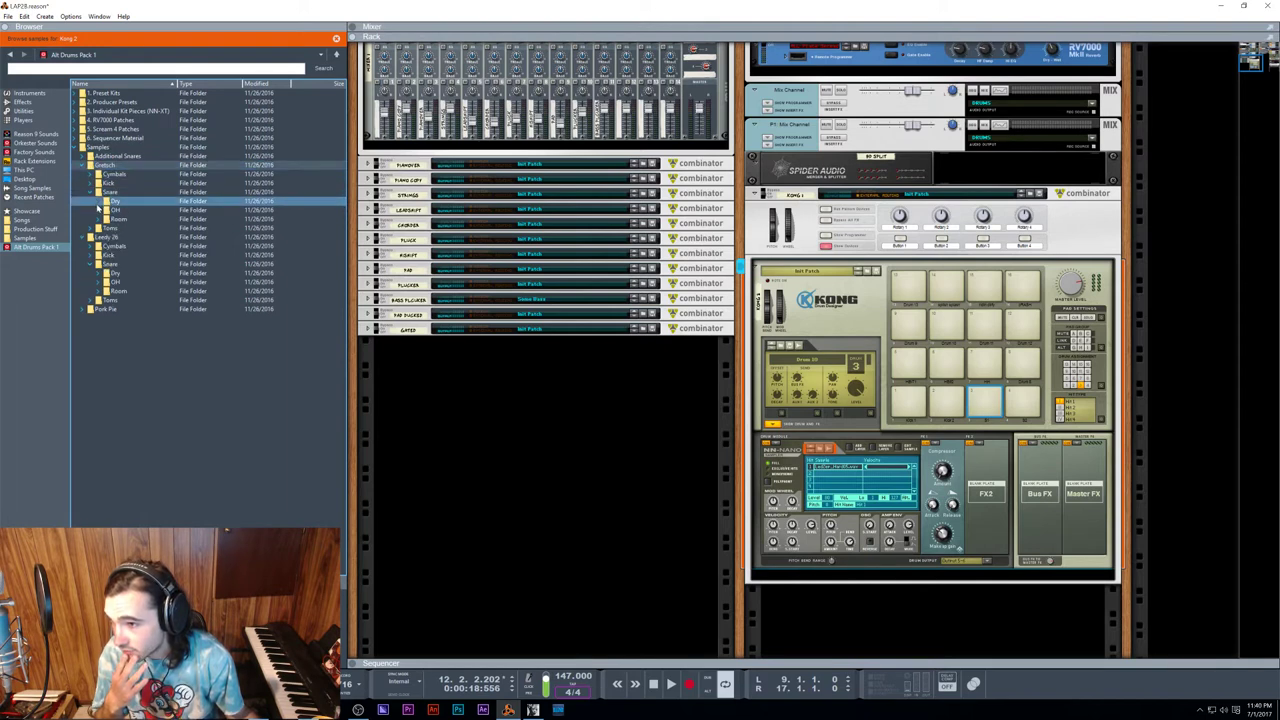
Step: Audition the BeierBrass snare samples in the Gretsch Dry folder, comparing several of the Hard hits
left_click(143, 258)
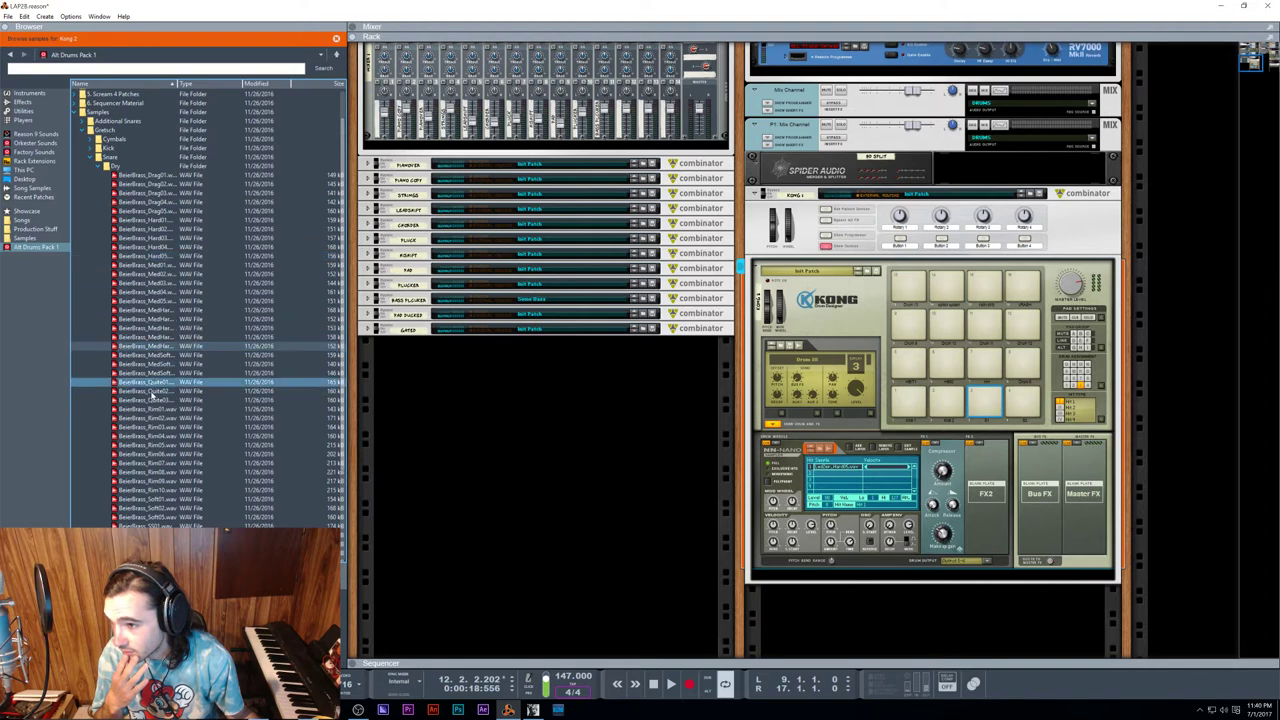
left_click(150, 247)
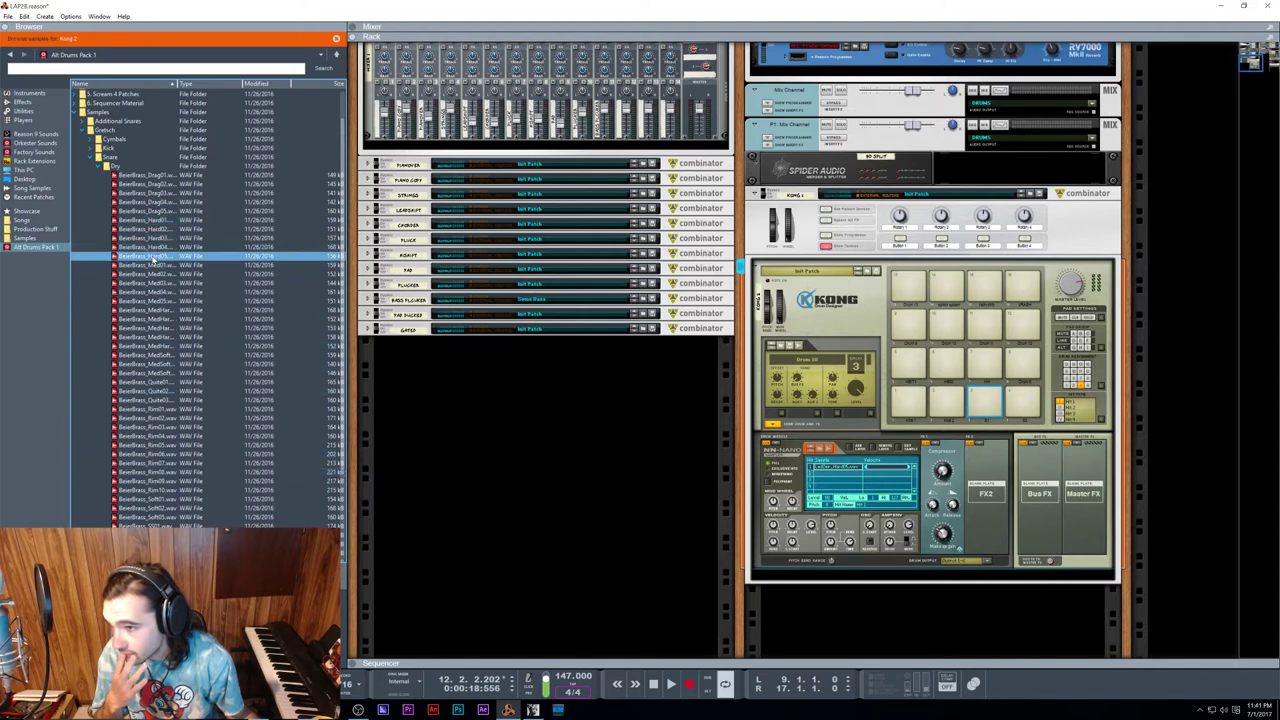
key("Up")
key("Up")
left_click(125, 347)
left_click(145, 298)
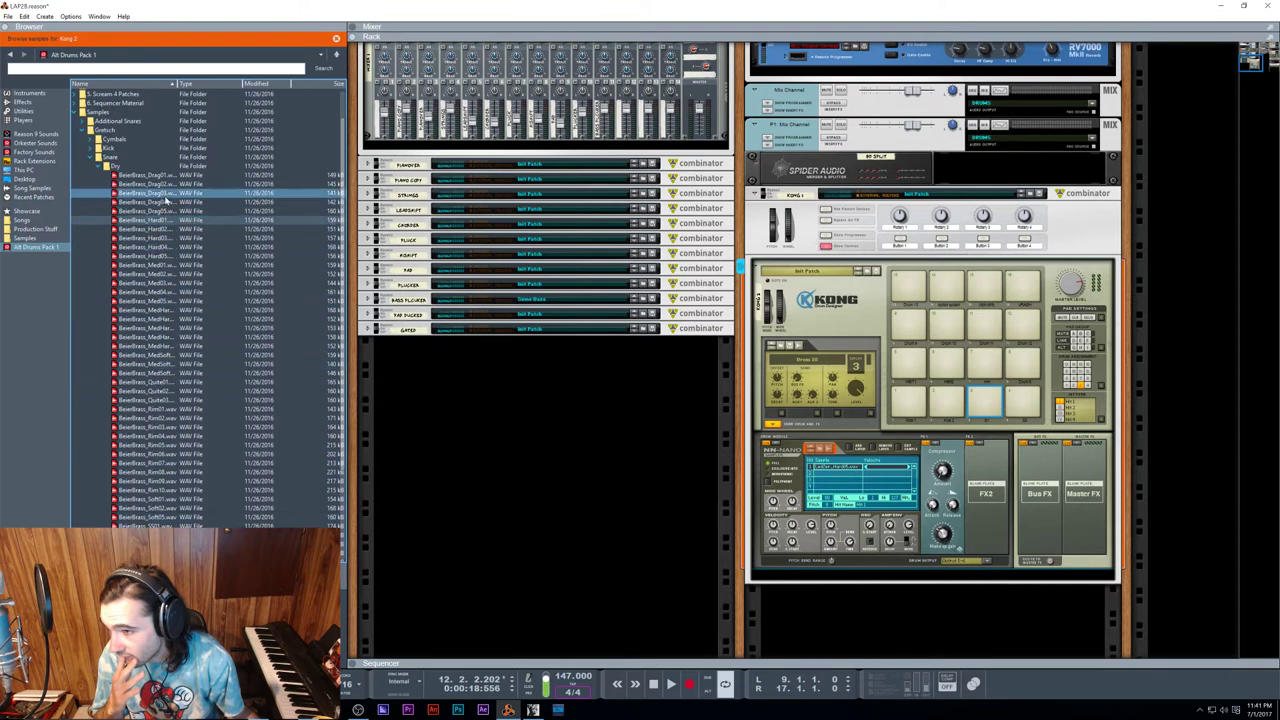
left_click(159, 257)
key("Up")
key("Up")
key("Up")
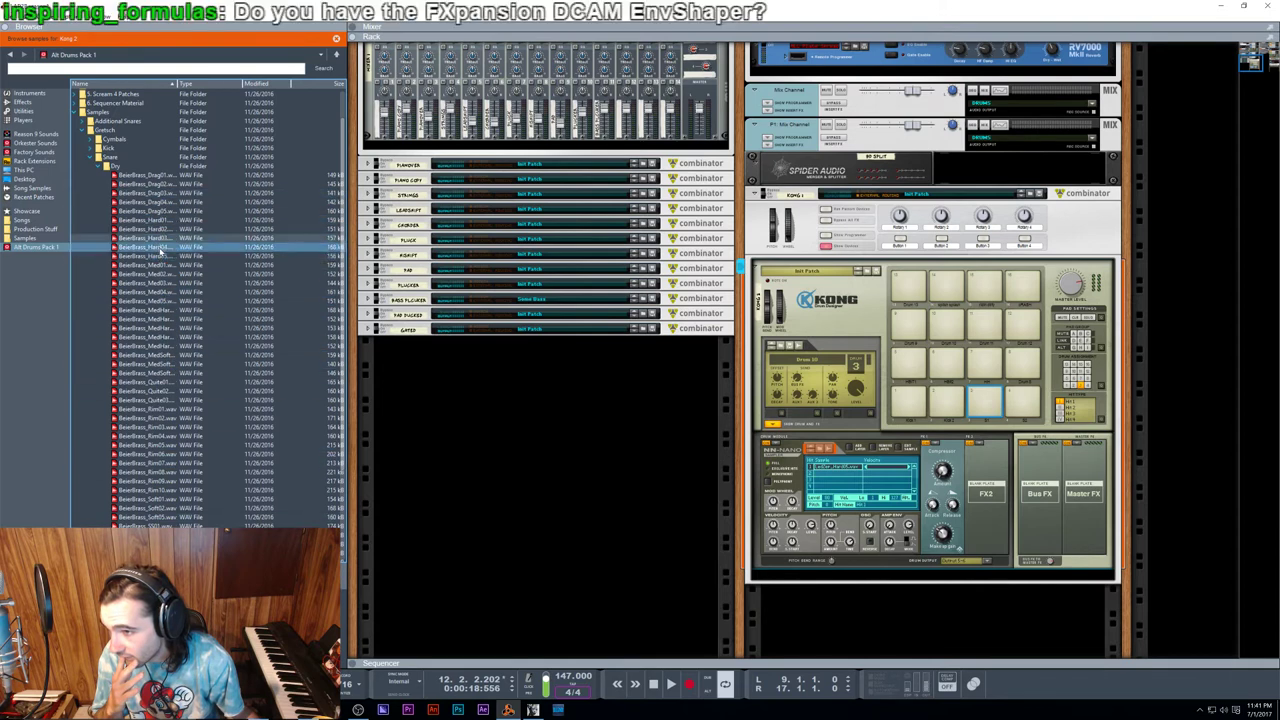
Step: Audition the BeierBrass snare samples in the Gretsch OH folder
left_click(98, 167)
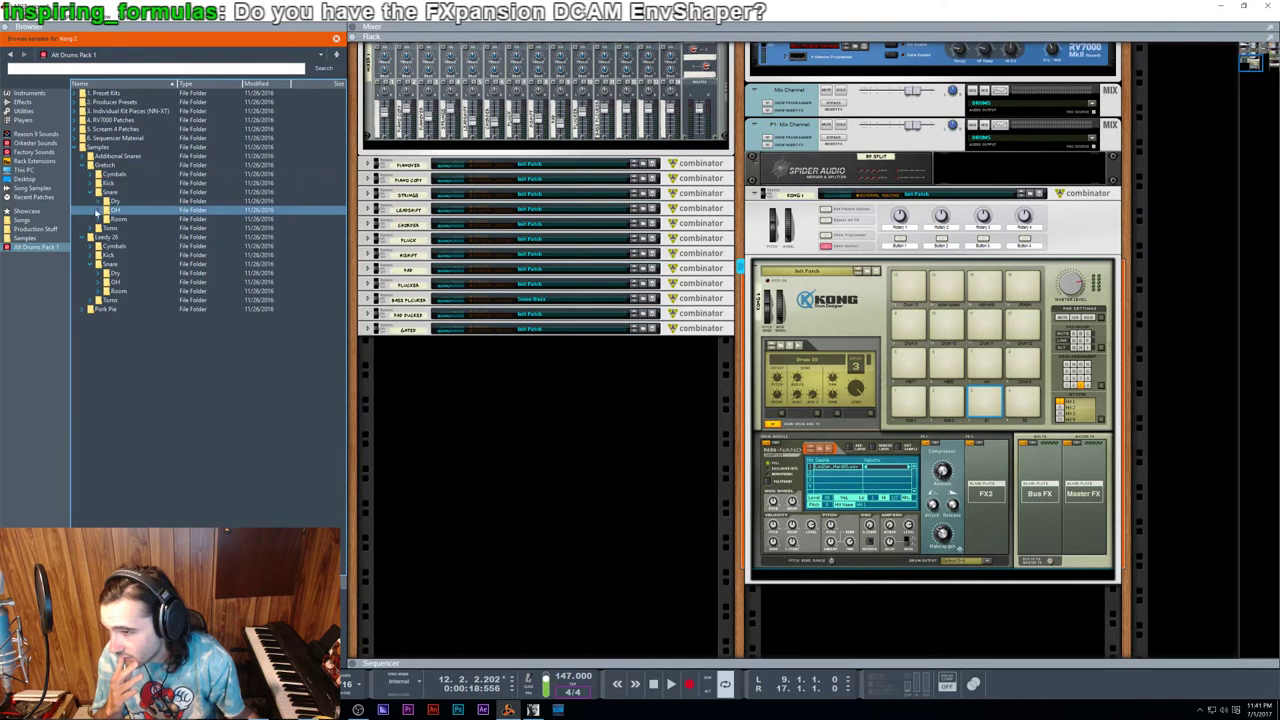
left_click(98, 210)
left_click(138, 221)
left_click(145, 259)
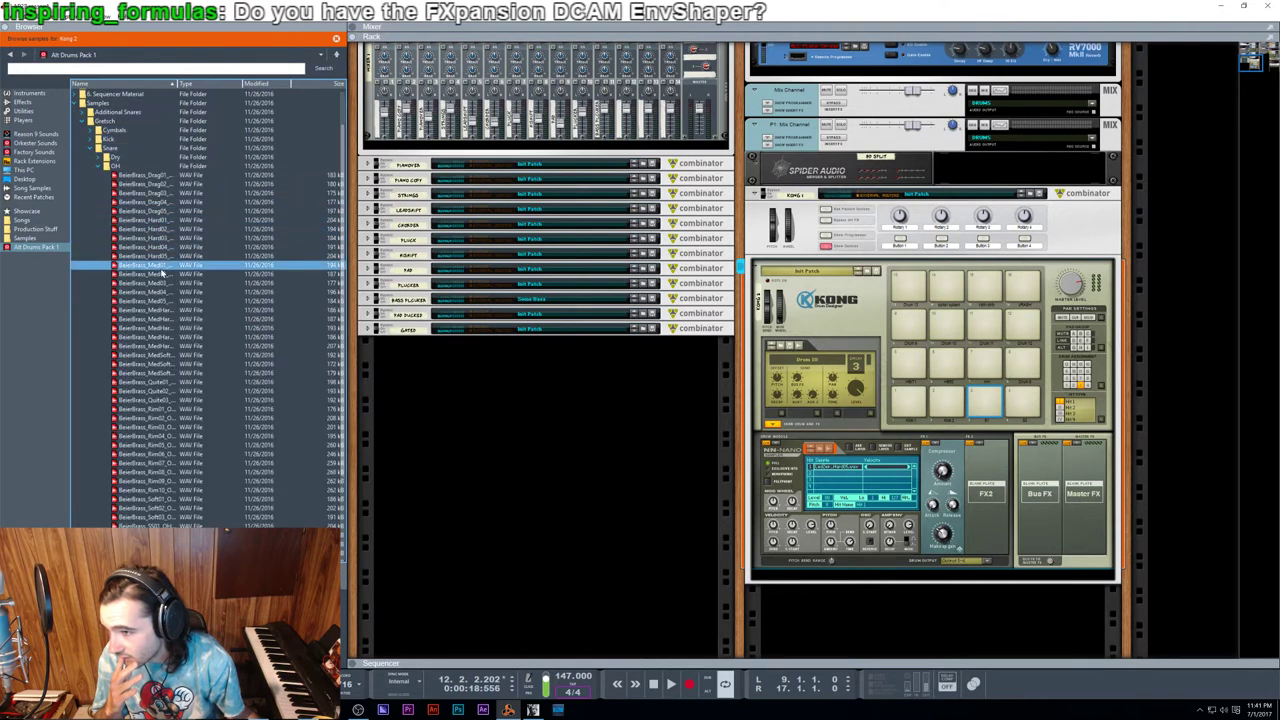
Step: Load the BeierBrass_Hard05 sample from the Gretsch Dry folder into pad 3's NN-Nano and audition the pad
left_click(98, 167)
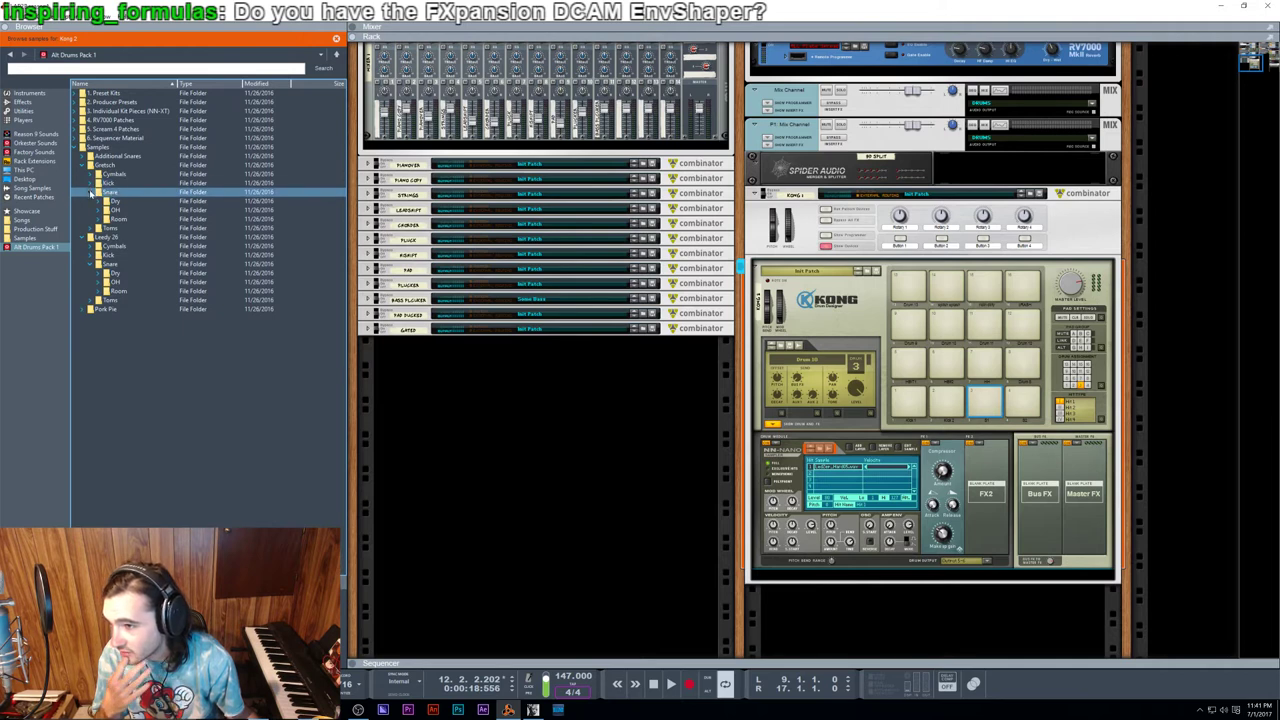
left_click(98, 202)
left_click(149, 245)
left_click(142, 230)
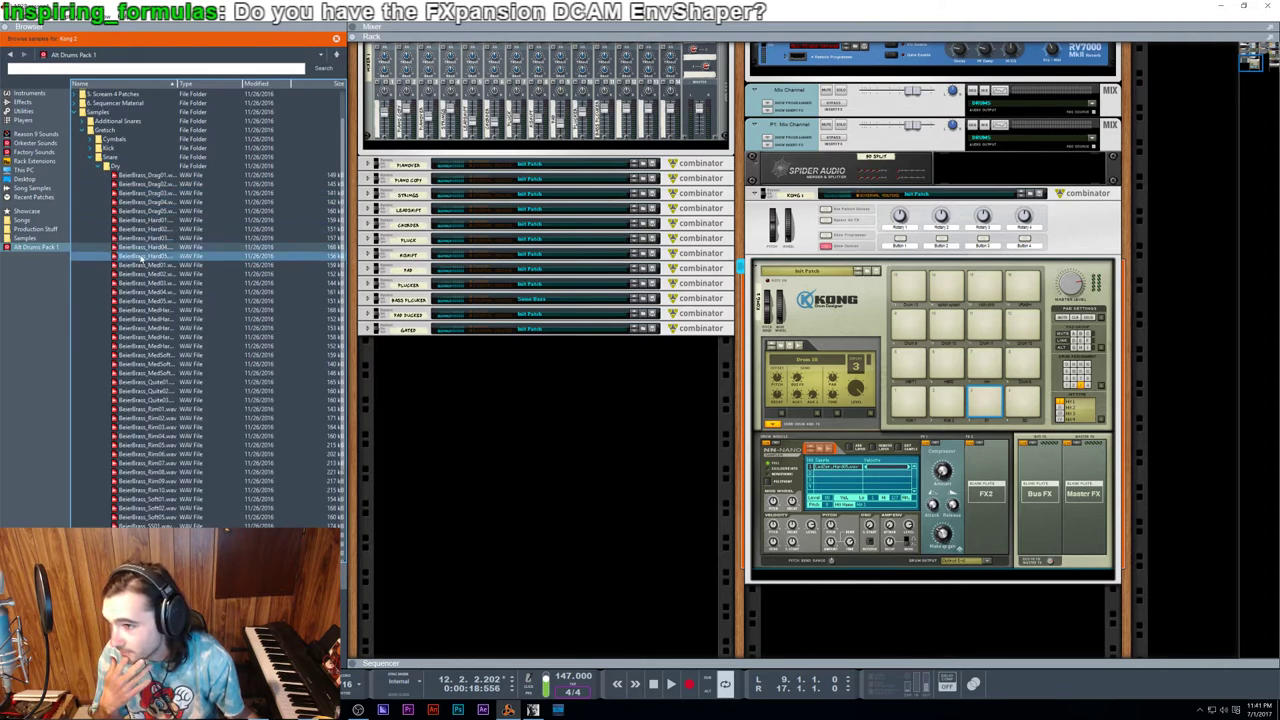
left_click_drag(143, 256, 840, 497)
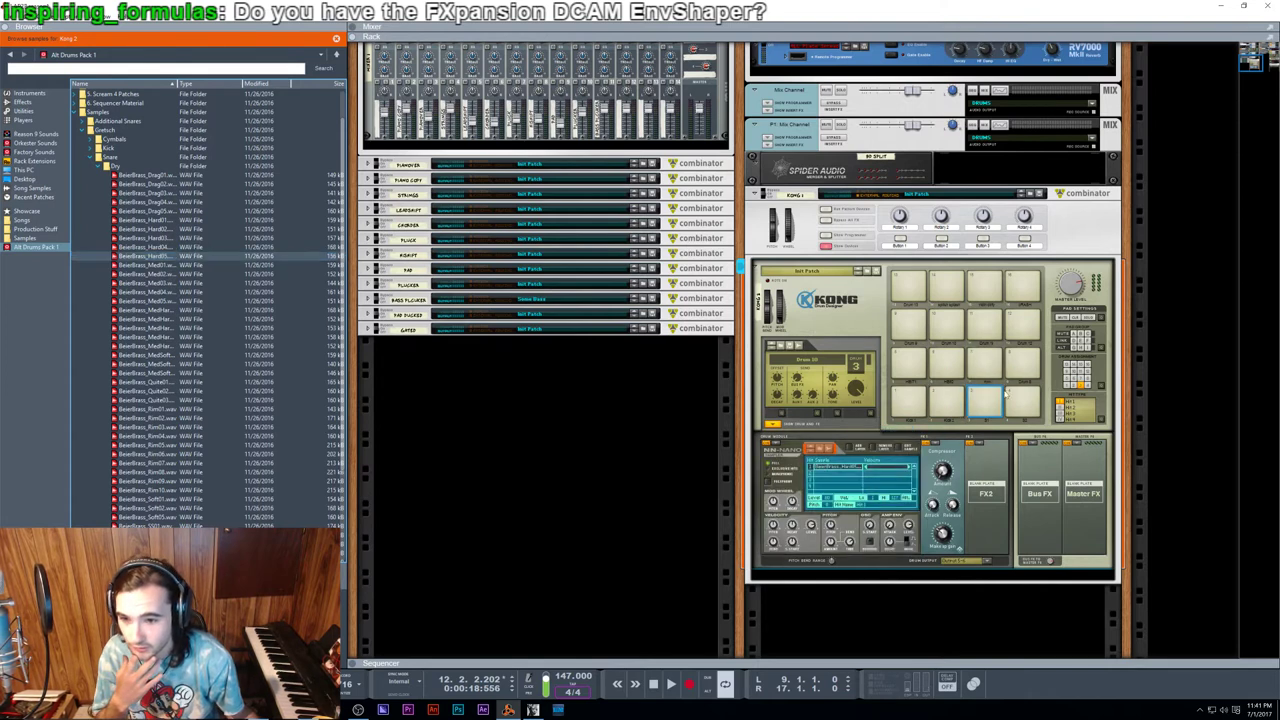
left_click(990, 398)
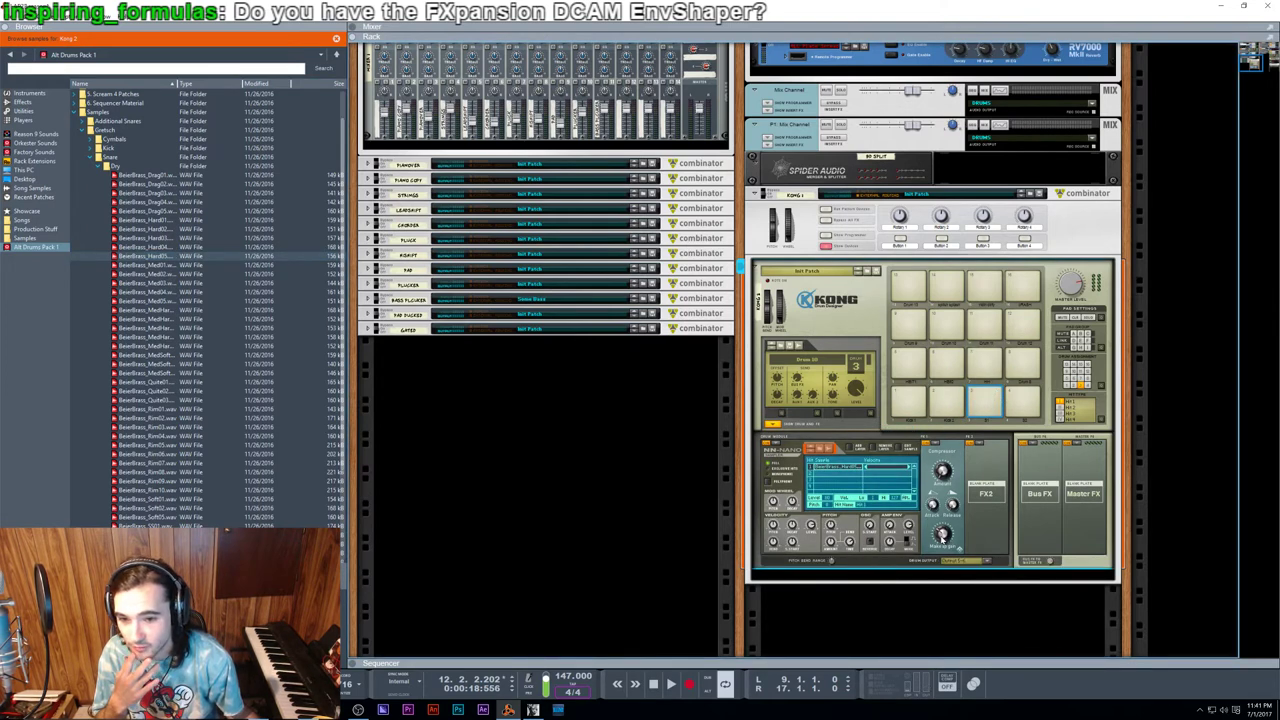
scroll(962, 454, "down", 1)
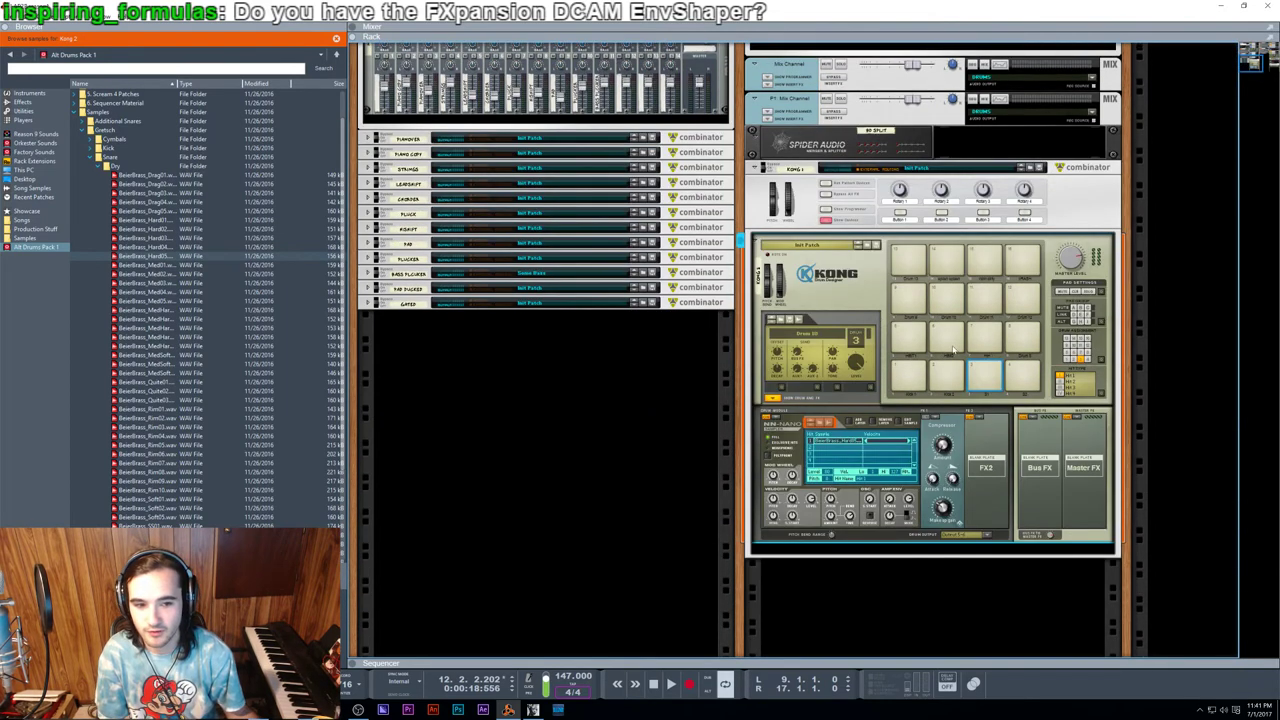
Step: Raise the B SNARES bus level to about 6.7 dB during playback
scroll(826, 318, "up", 10)
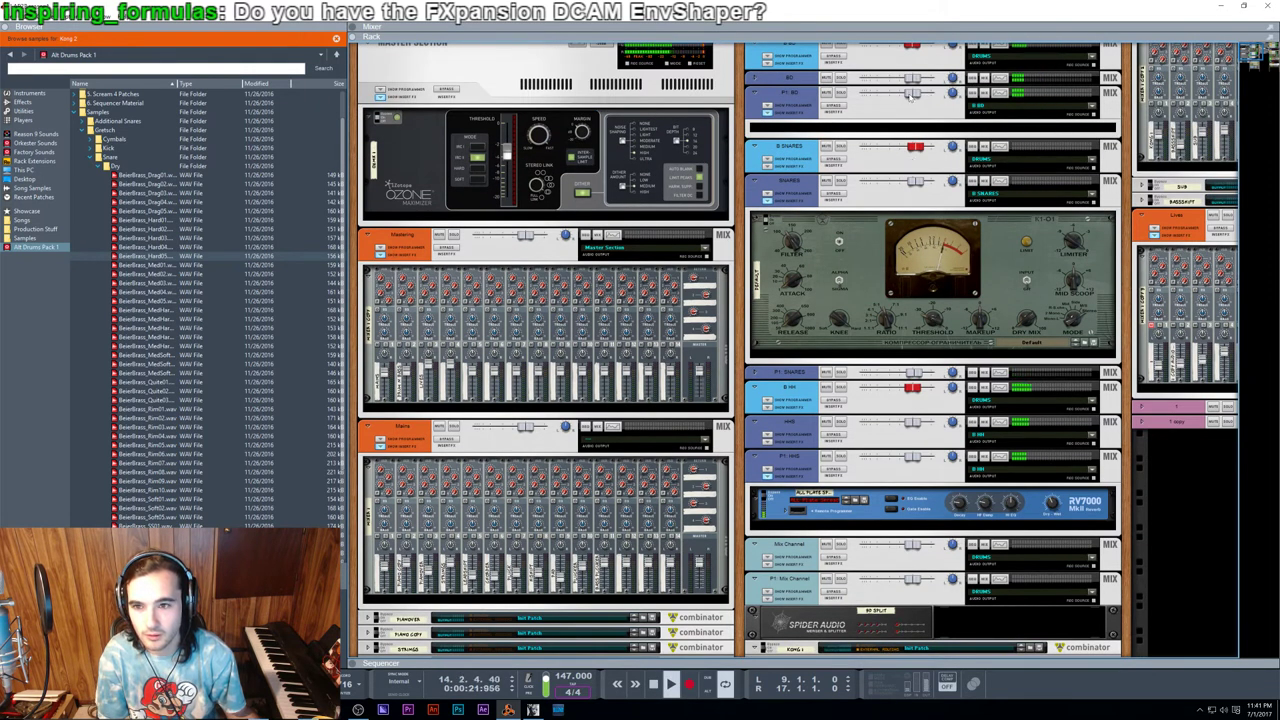
left_click_drag(915, 147, 928, 148)
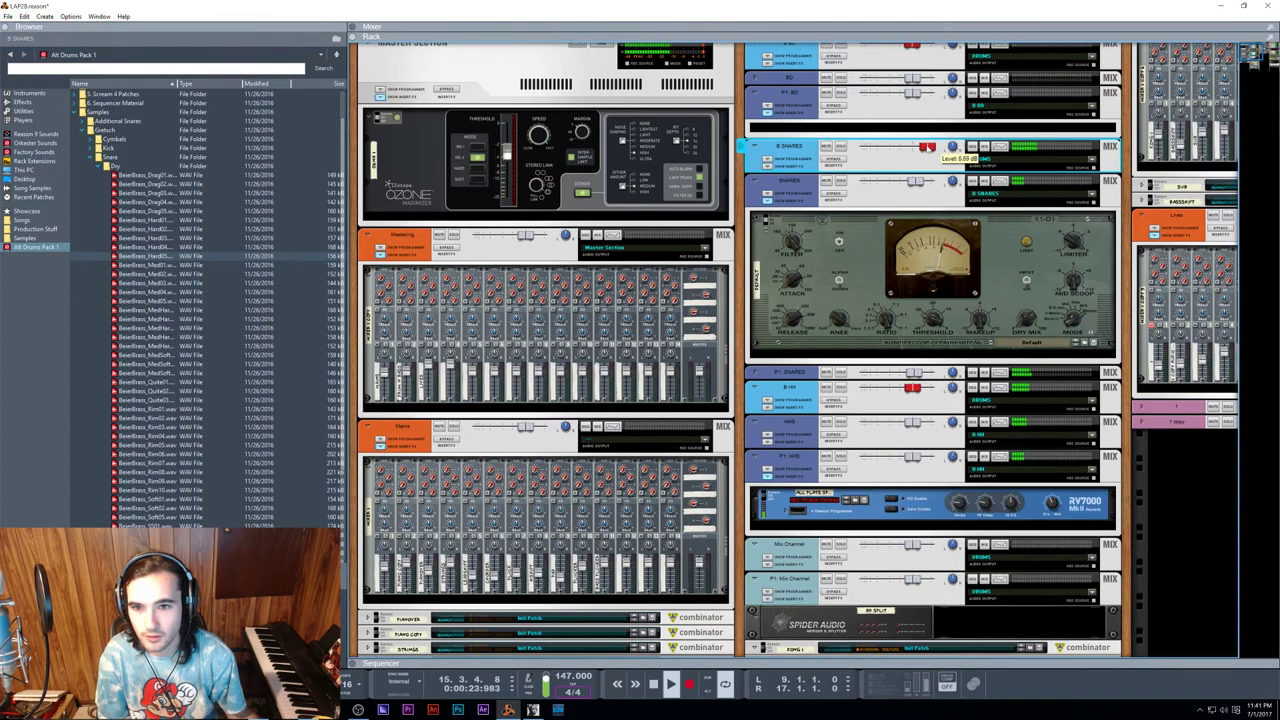
Step: Select the Kong drum machine and play the song from bar 9 to check its snare pad in the mix
scroll(948, 530, "down", 10)
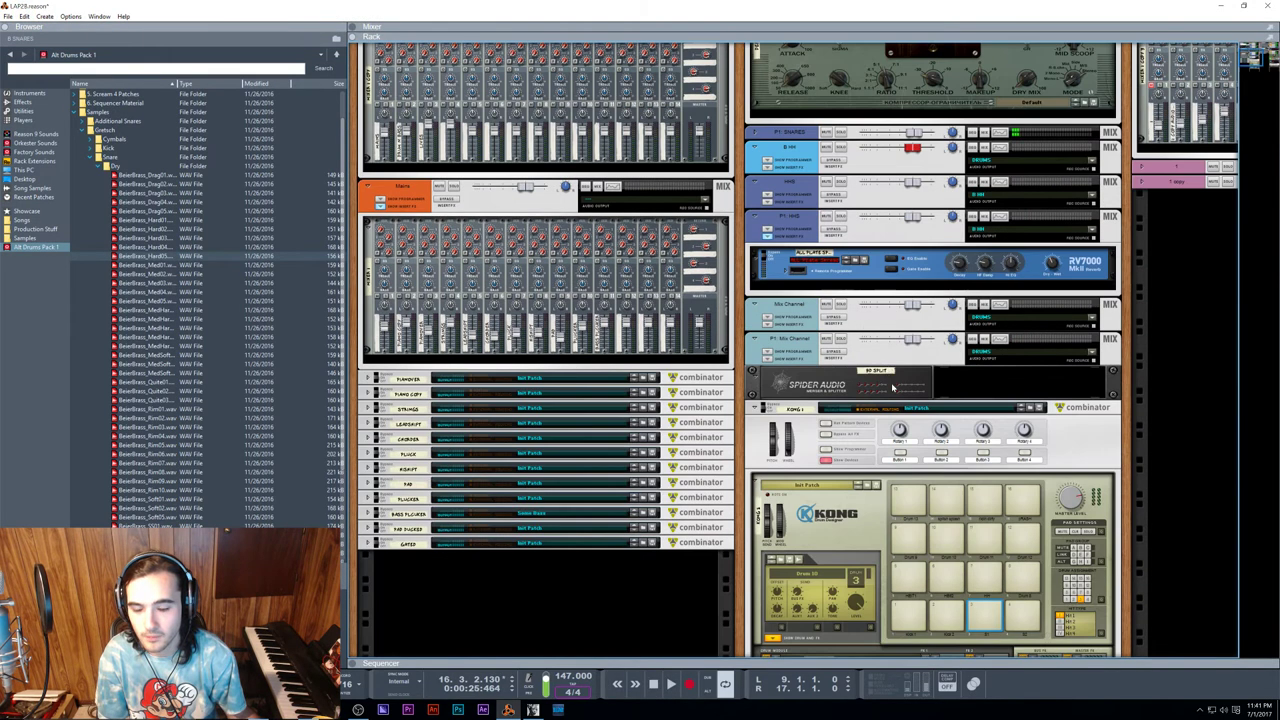
left_click(928, 447)
scroll(915, 420, "up", 10)
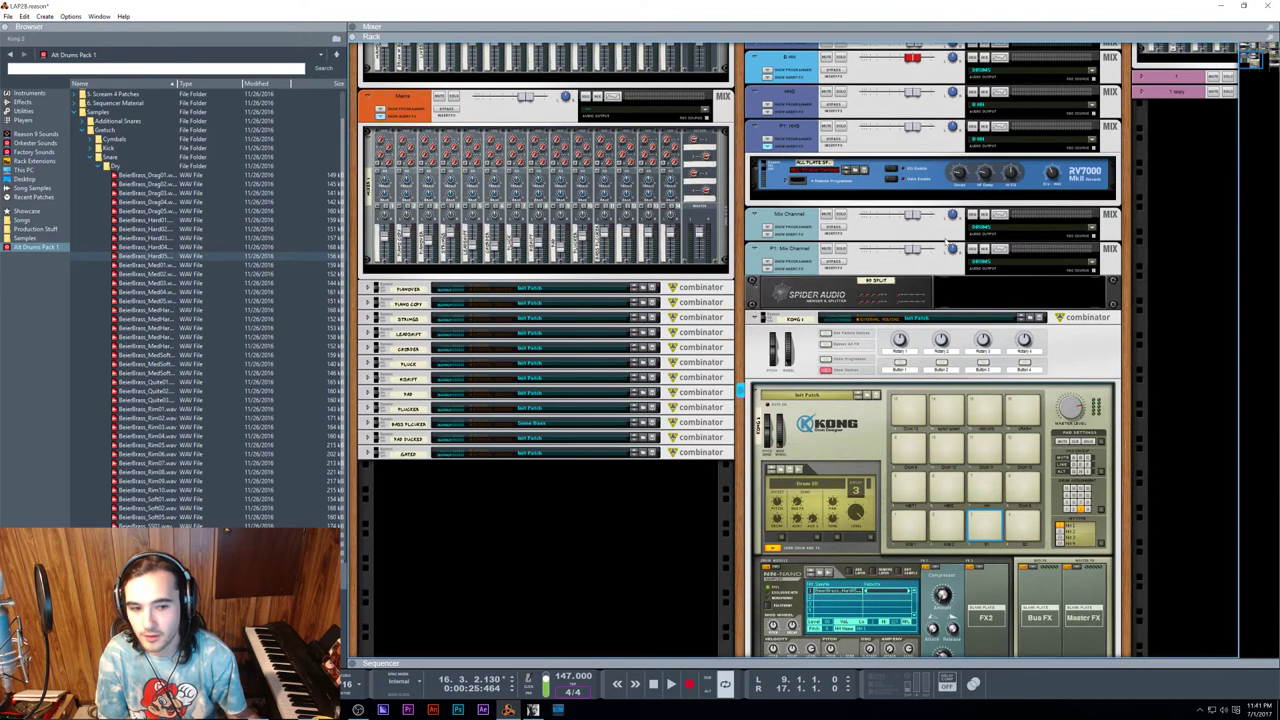
key("space")
scroll(873, 314, "down", 11)
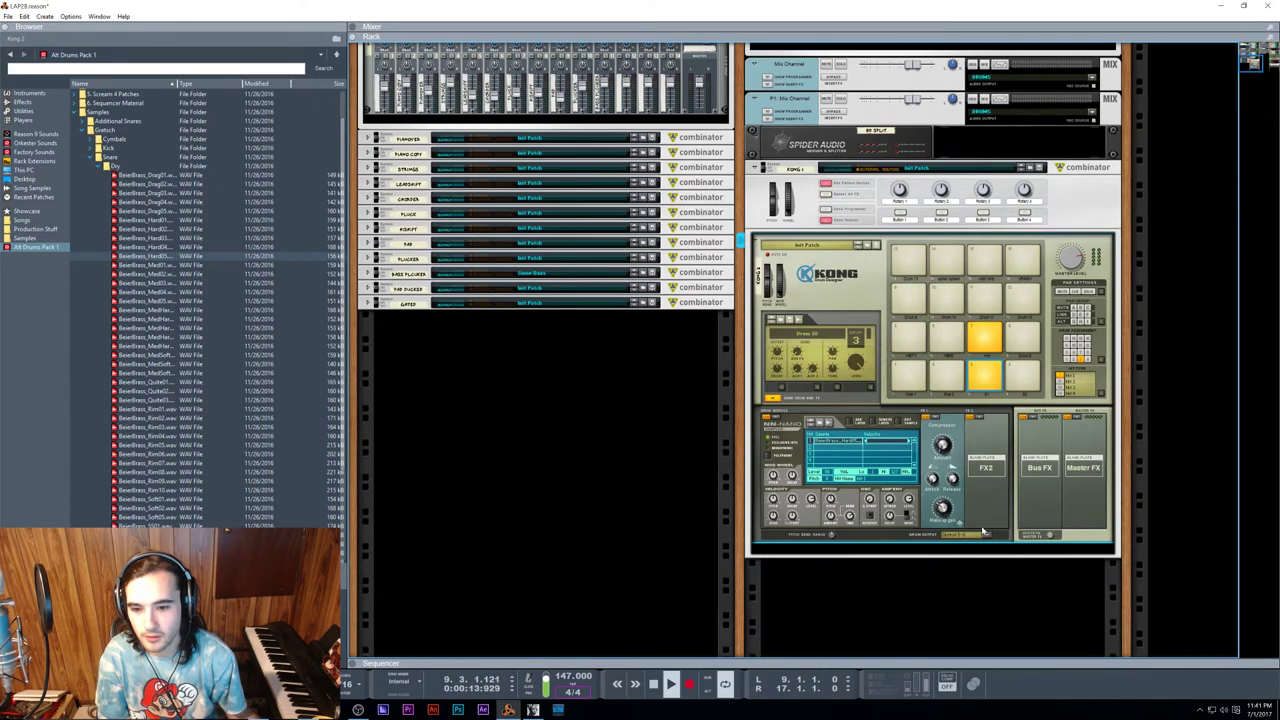
key("space")
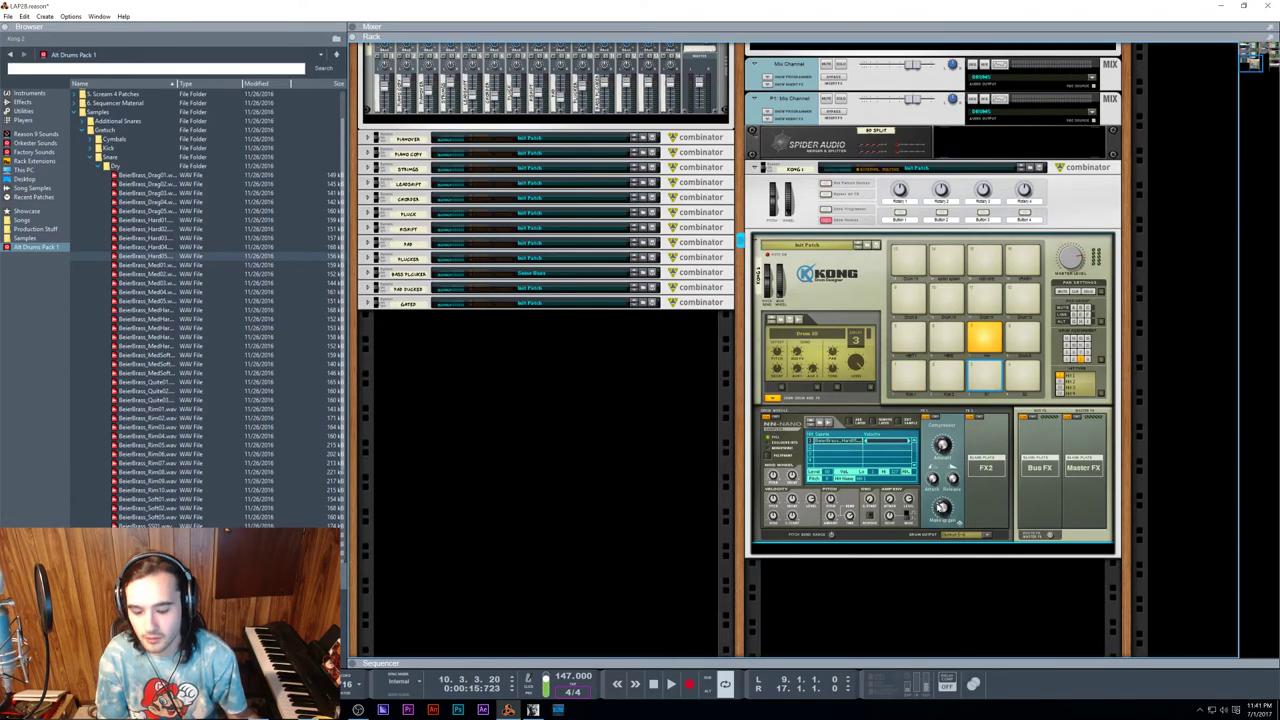
key("F2")
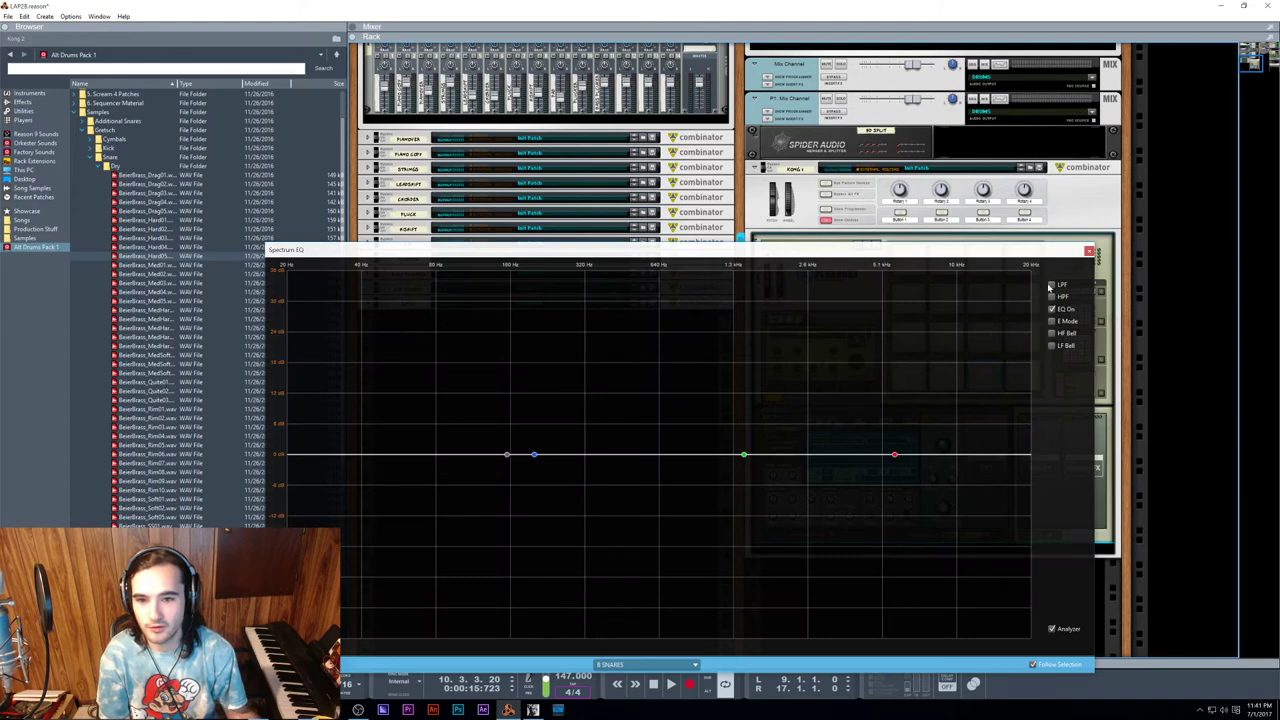
left_click(1089, 251)
key("F7")
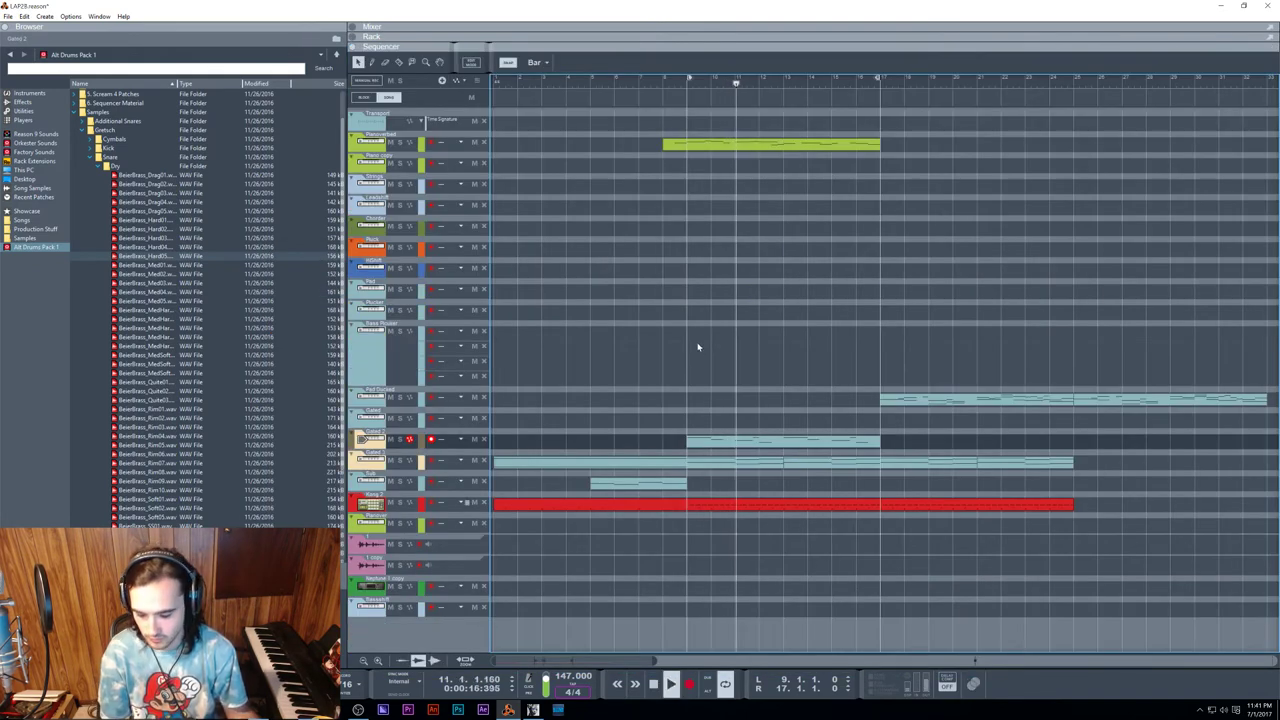
key("F6")
key("F7")
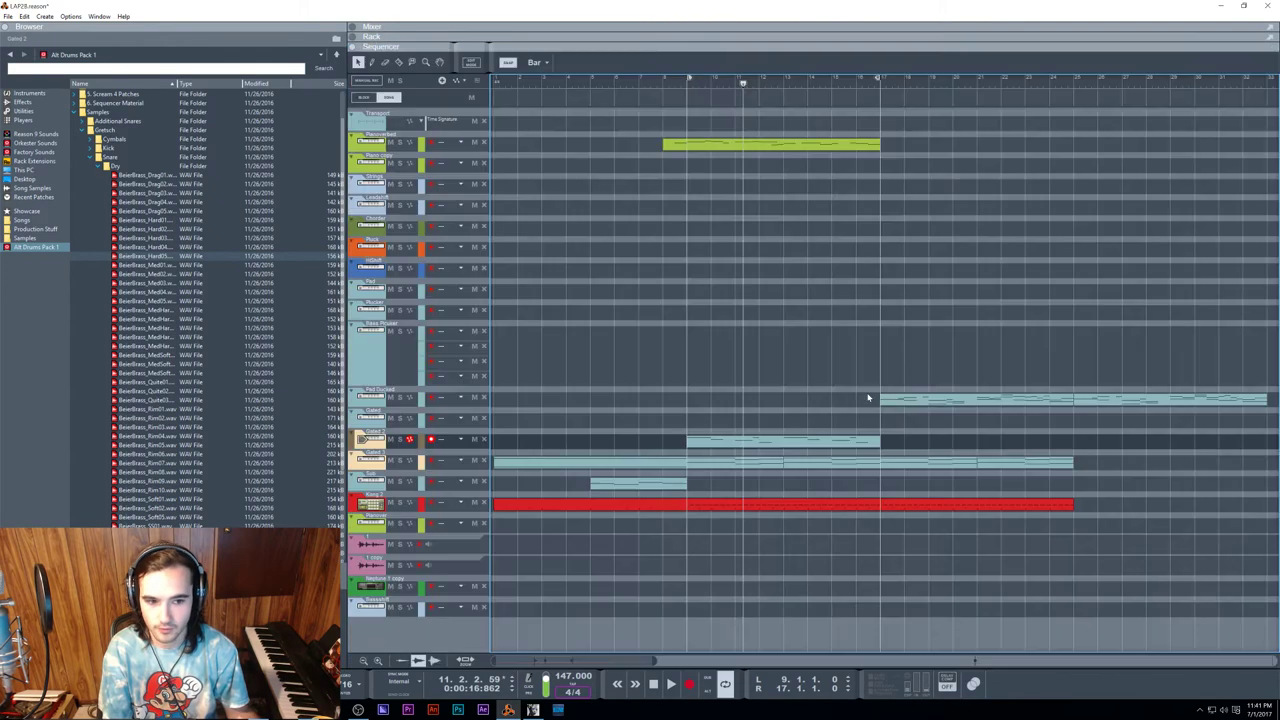
Step: Show the mixer and point the Spectrum EQ analyzer at the Master Section instead of the B SNARES bus
key("F5")
key("F2")
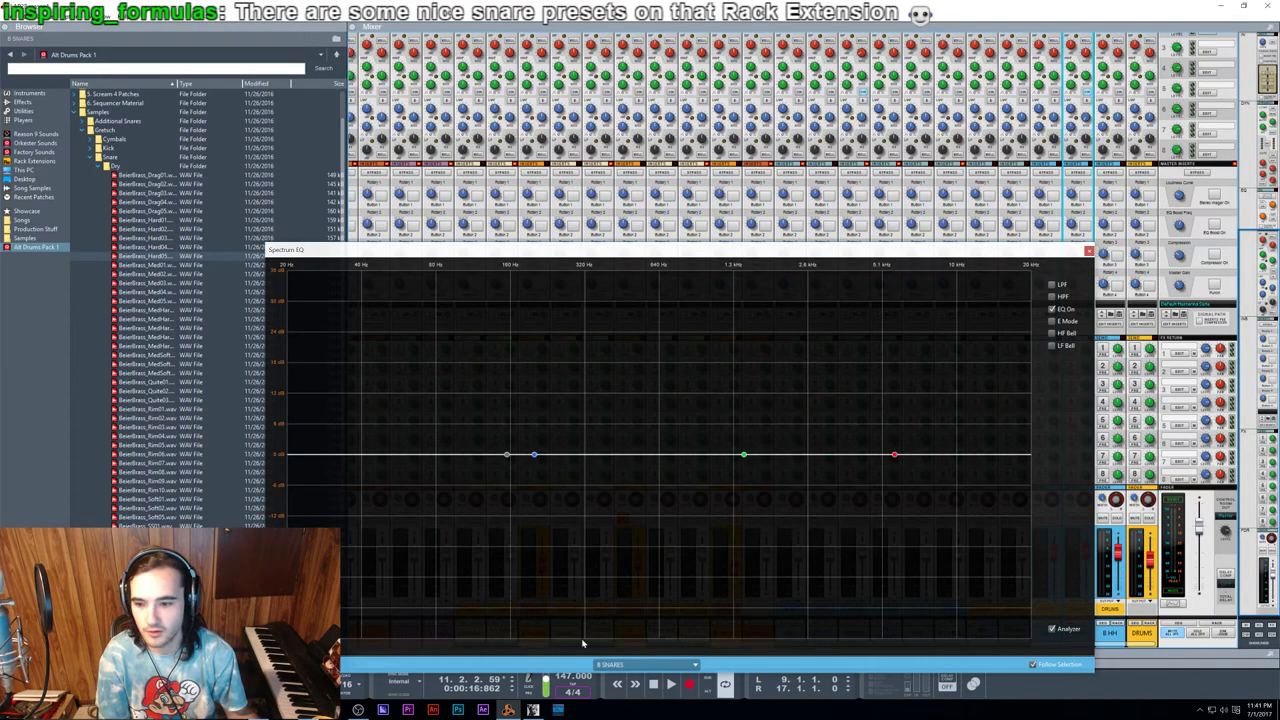
left_click(650, 664)
left_click(740, 357)
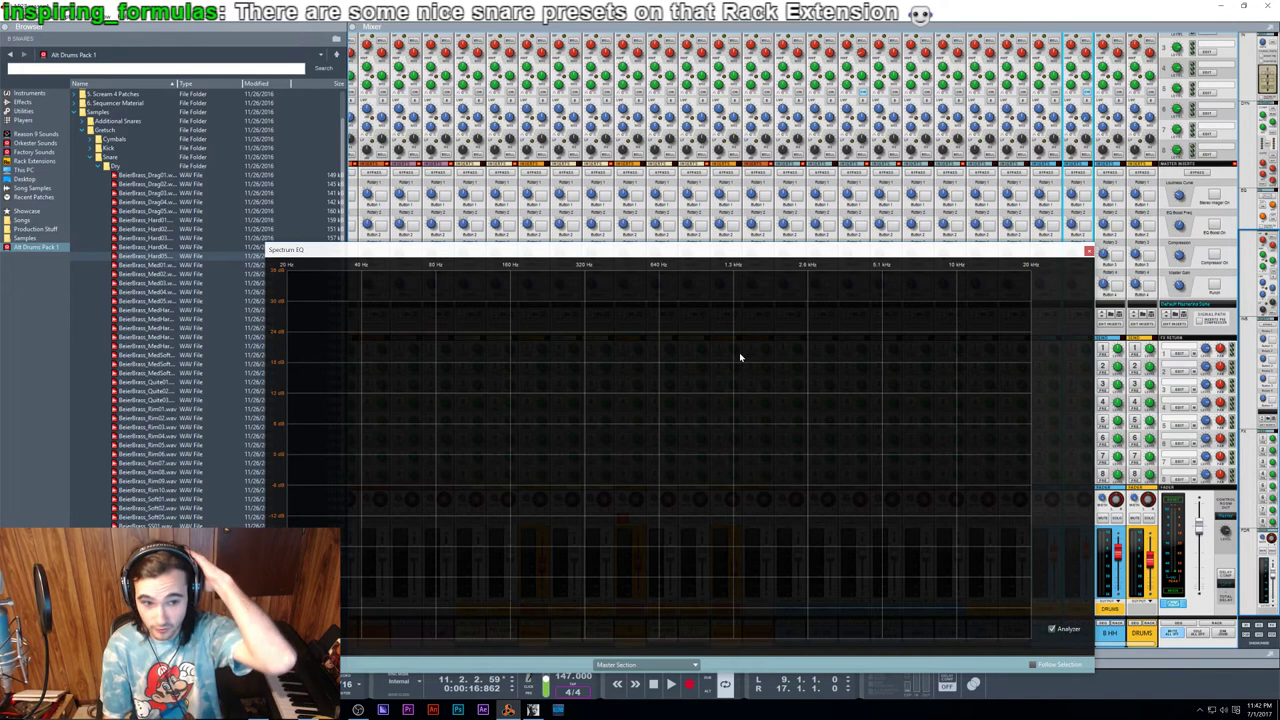
Step: Play the song and check the Master Section's spectrum, moving the analyzer window clear of the mixer's channel faders
key("space")
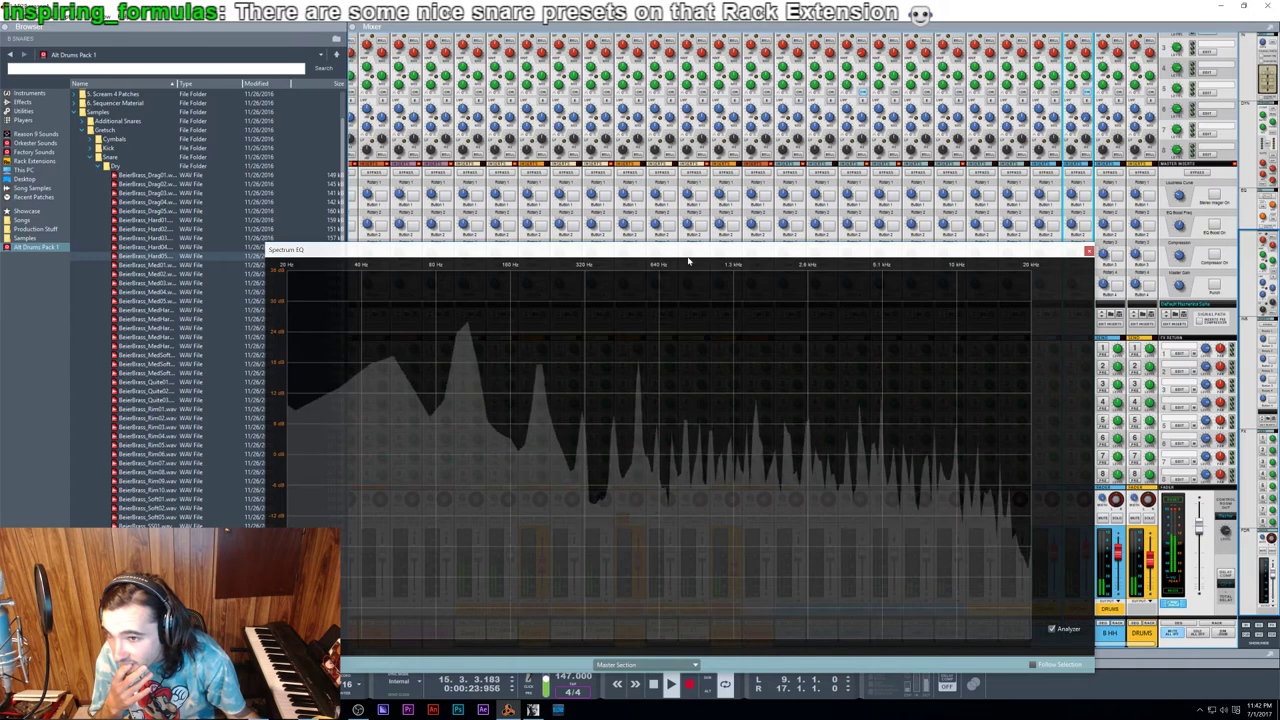
left_click_drag(689, 250, 743, 153)
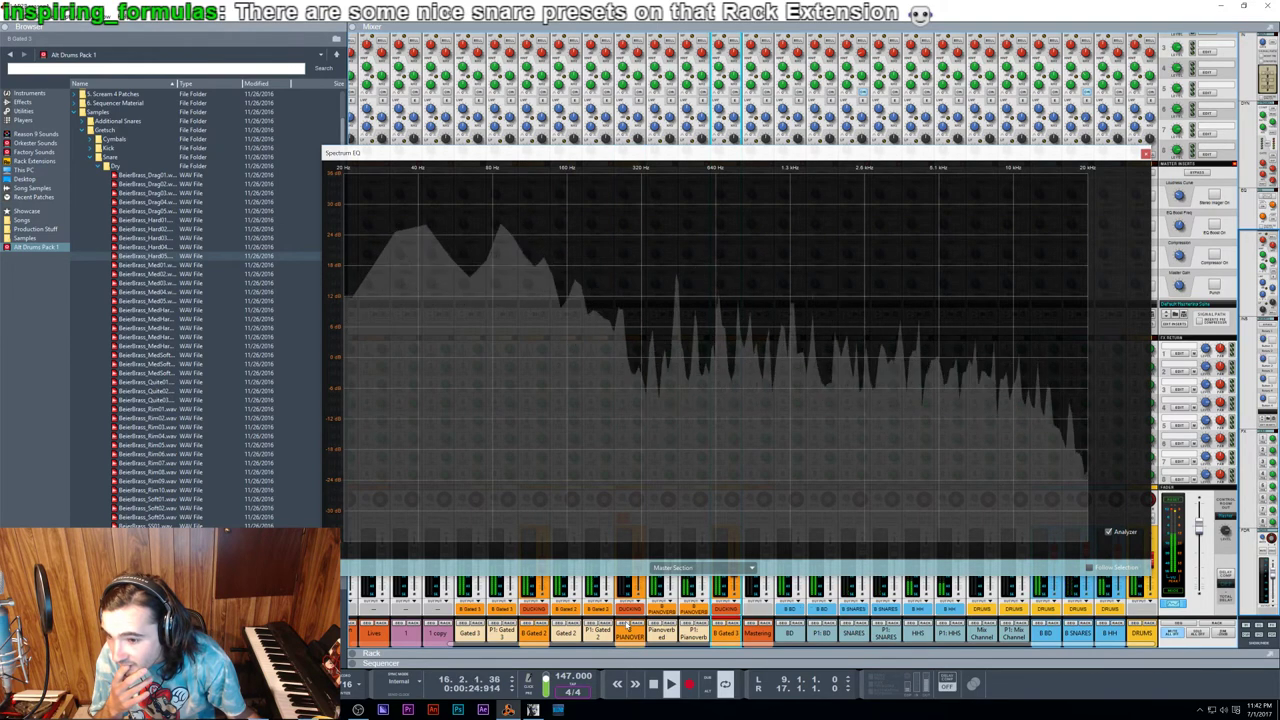
scroll(632, 621, "up", 1)
scroll(632, 621, "down", 1)
left_click_drag(766, 156, 794, 65)
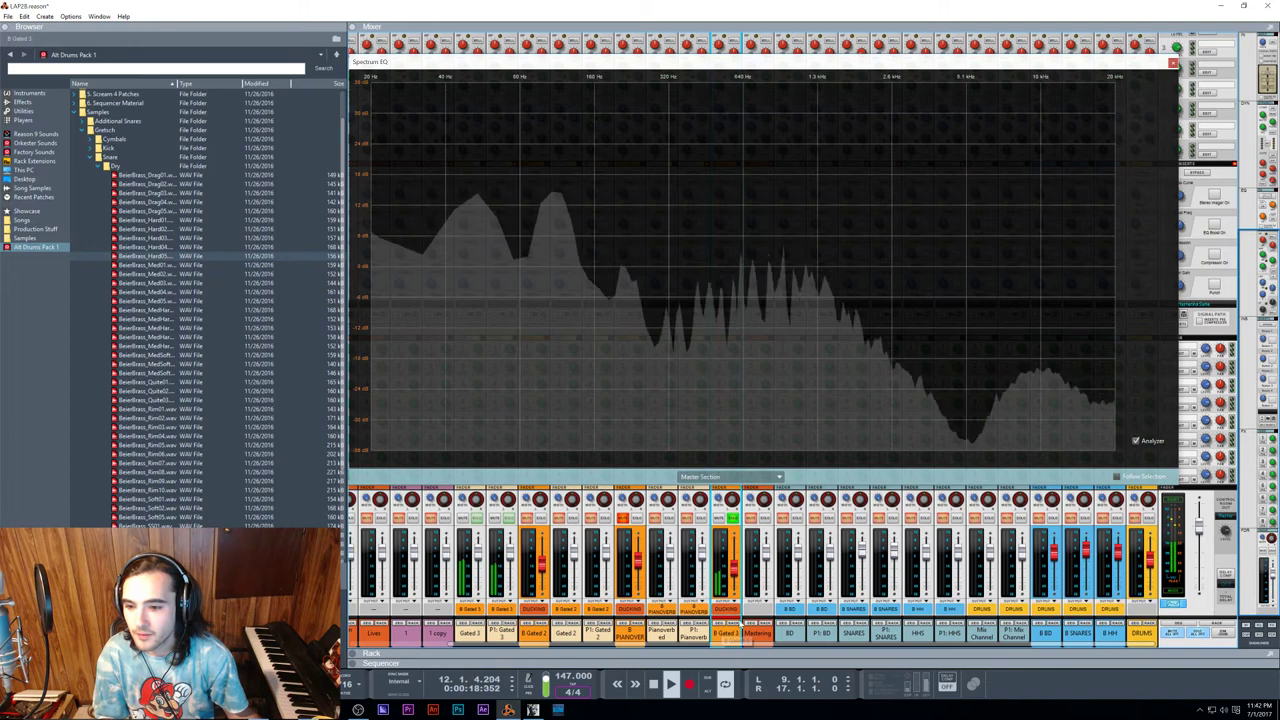
Step: Select the B Gated 3 bus, make the Spectrum EQ follow the selection, and turn on the bus's EQ
left_click(719, 623)
left_click(1118, 477)
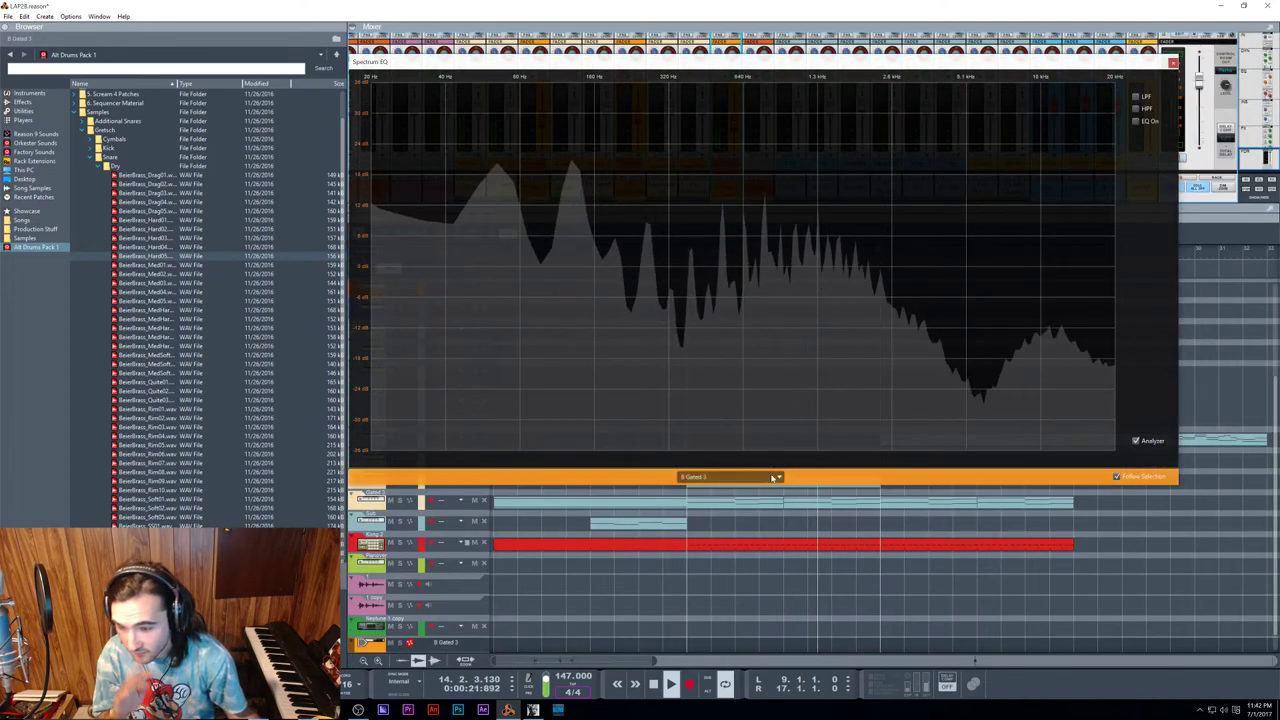
left_click(1135, 121)
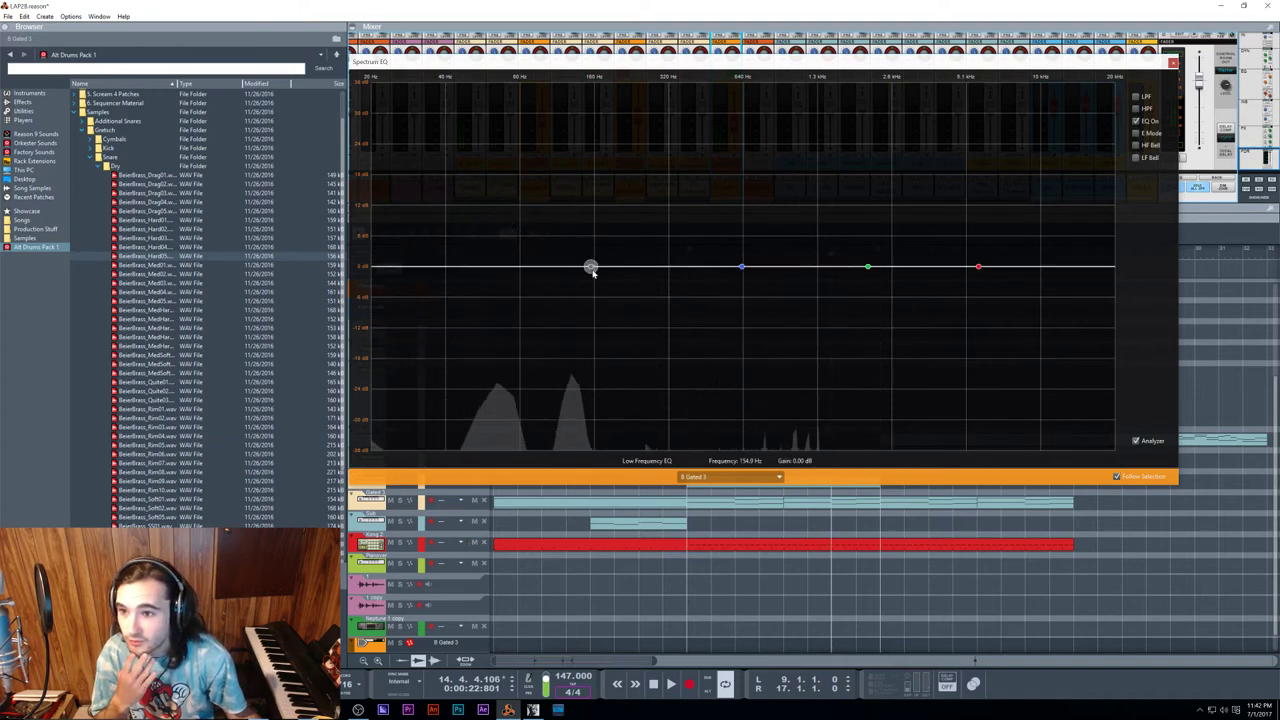
Step: Cut B Gated 3's low mid EQ band by about 4.1 dB at 200 Hz with Q 2.50, then close the Spectrum EQ
left_click_drag(591, 271, 592, 283)
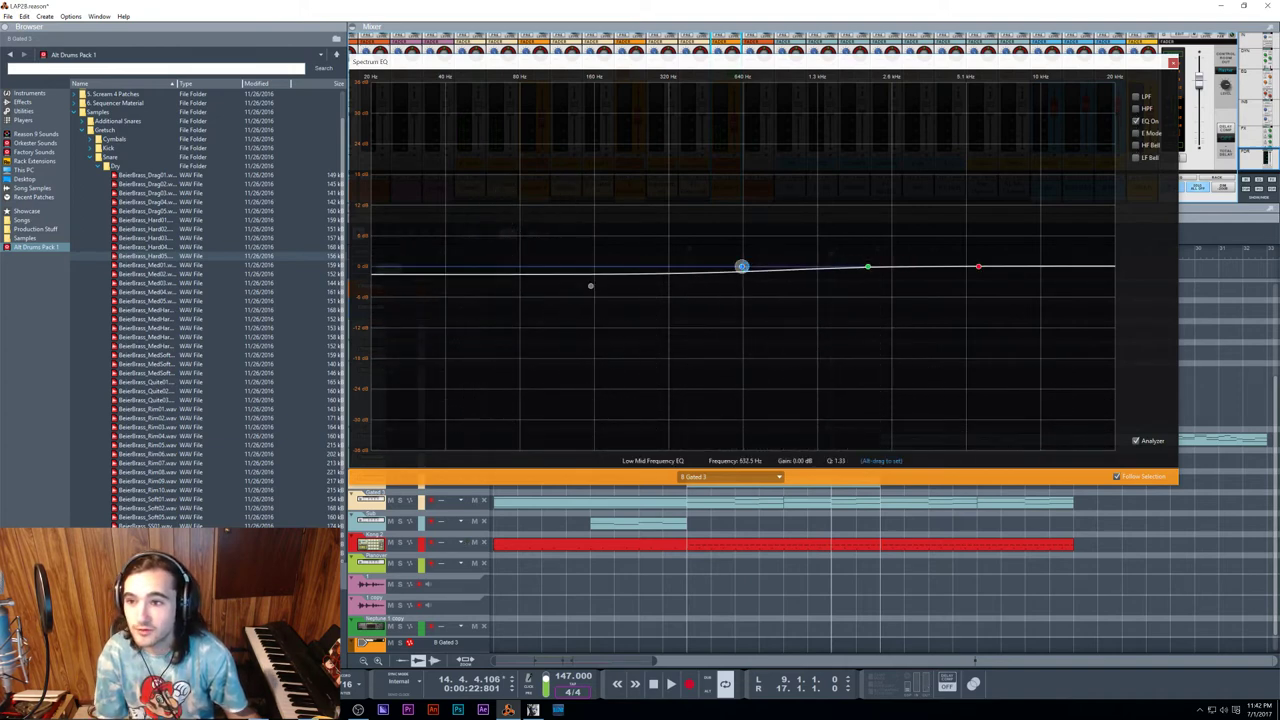
left_click_drag(741, 266, 622, 287)
key("space")
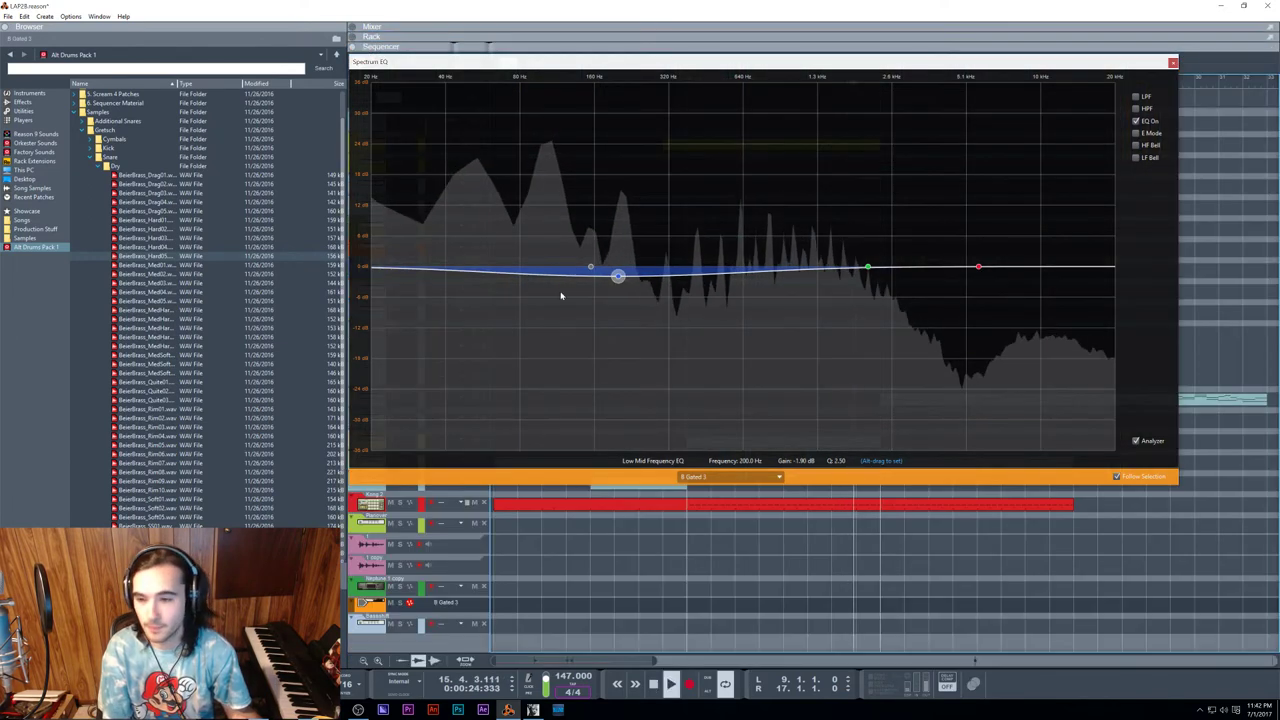
double_click(617, 275)
mouse_move(617, 275)
left_mouse_down()
mouse_move(609, 337)
mouse_move(603, 290)
left_mouse_up()
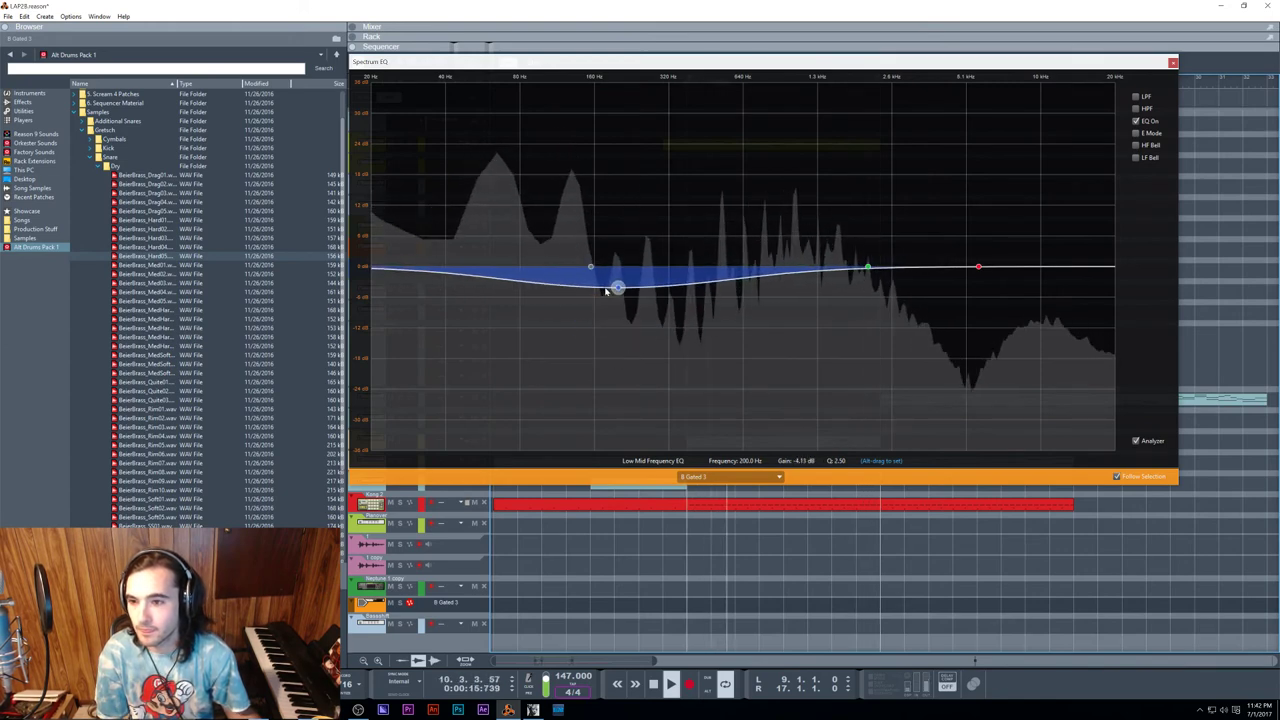
left_click(1173, 63)
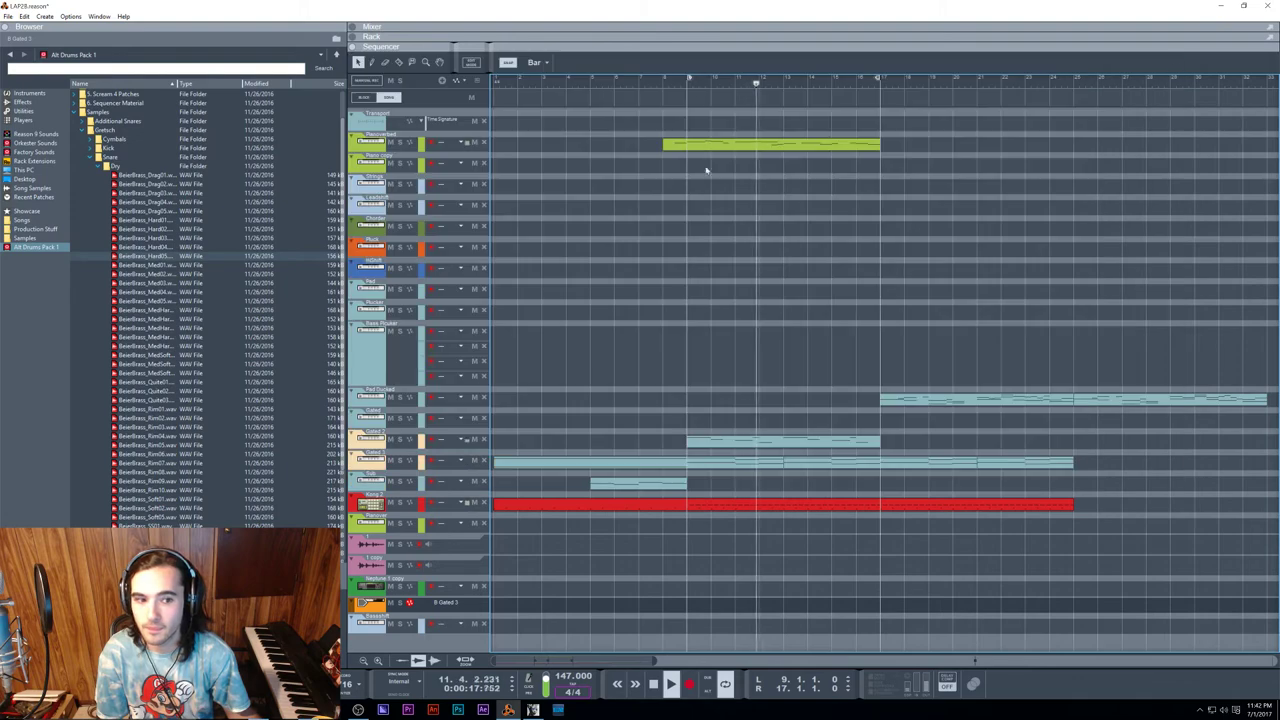
Step: Look over the Kong, the drum channels and the arrangement in the rack, mixer and sequencer, stopping playback
key("F6")
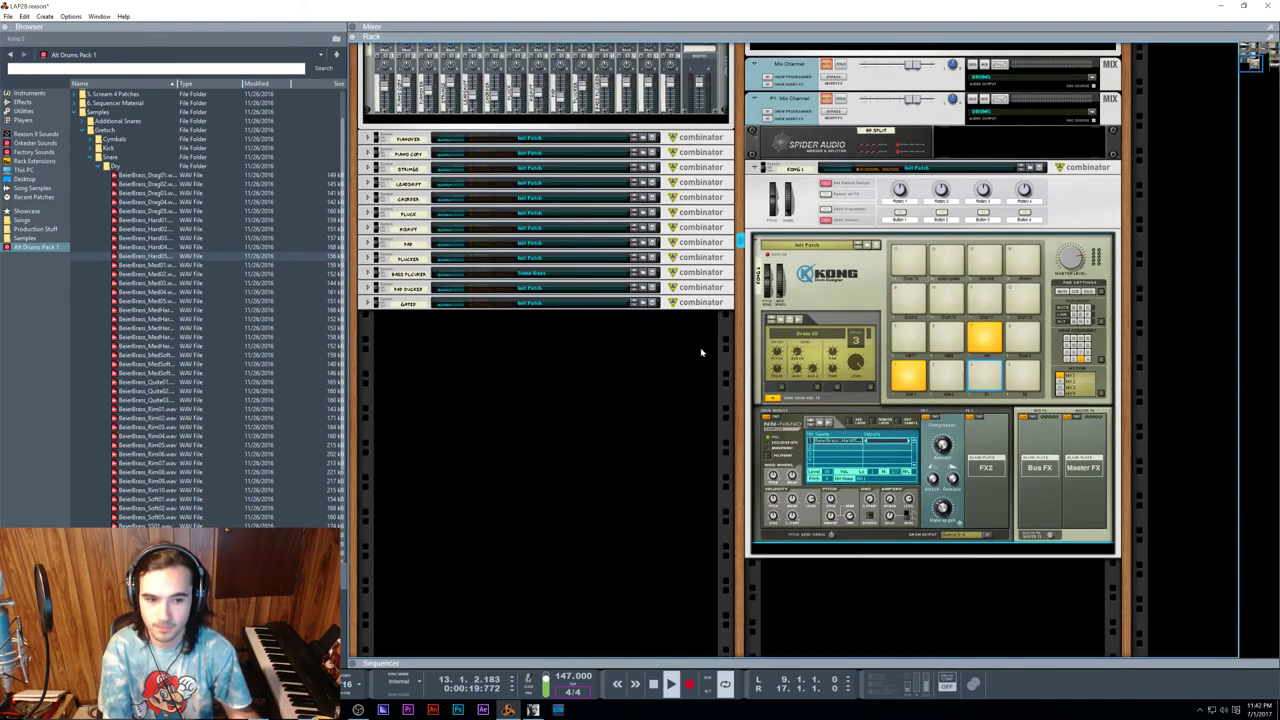
key("F7")
key("F6")
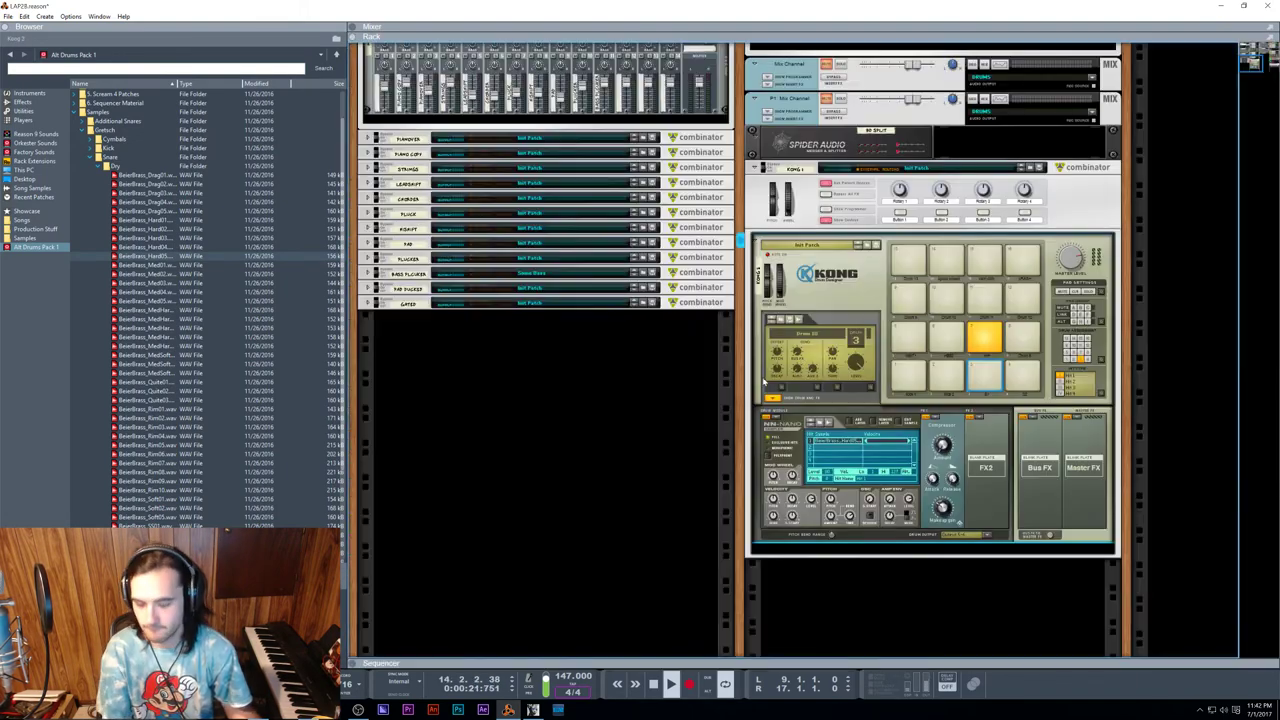
scroll(839, 318, "up", 15)
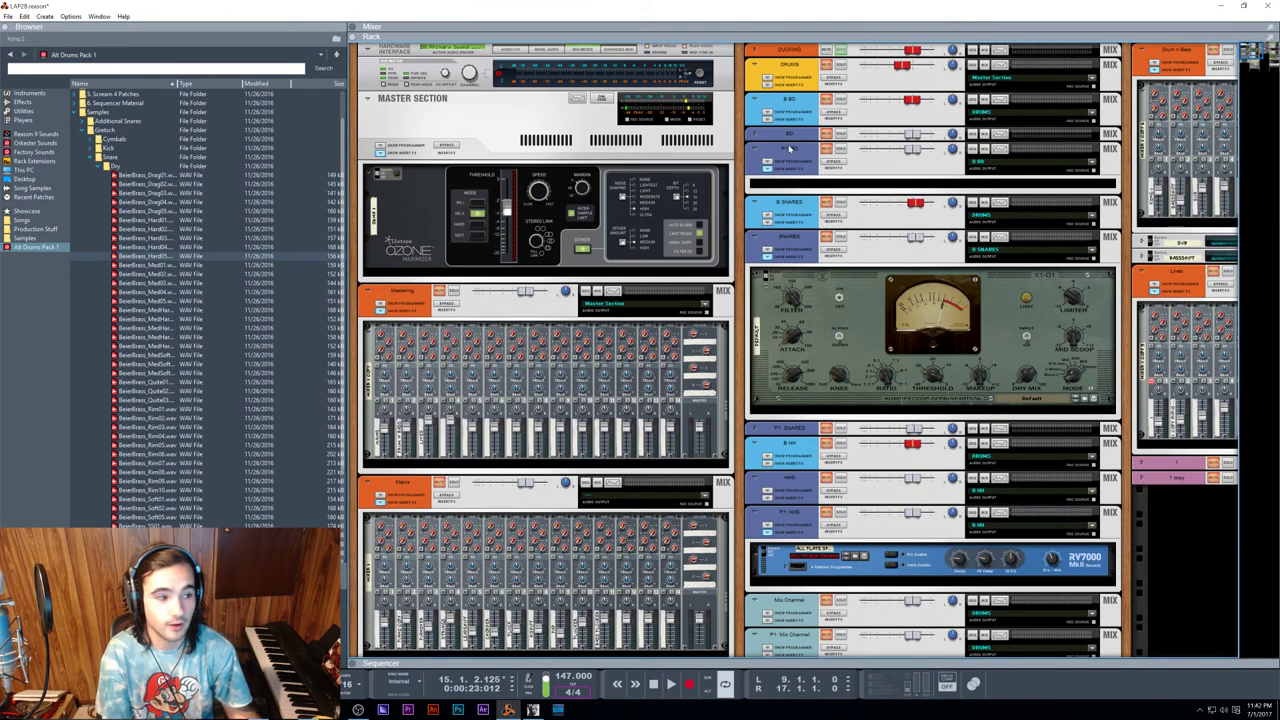
key("F5")
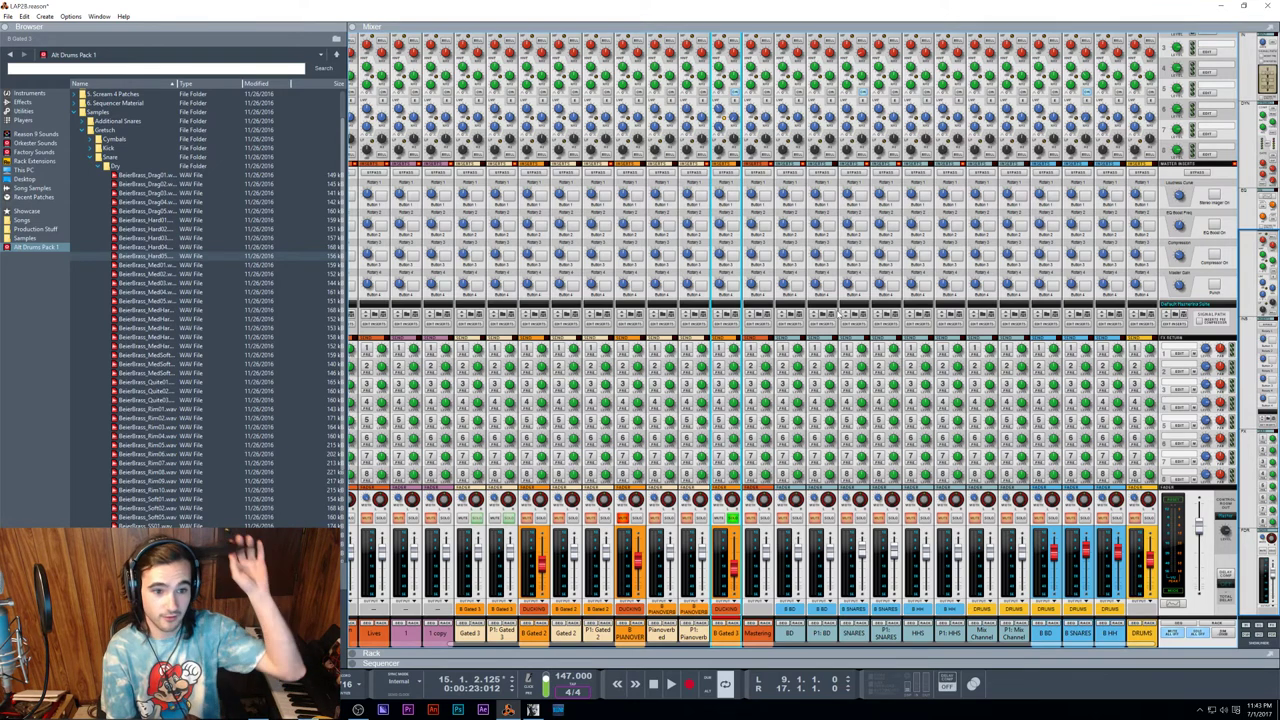
key("F7")
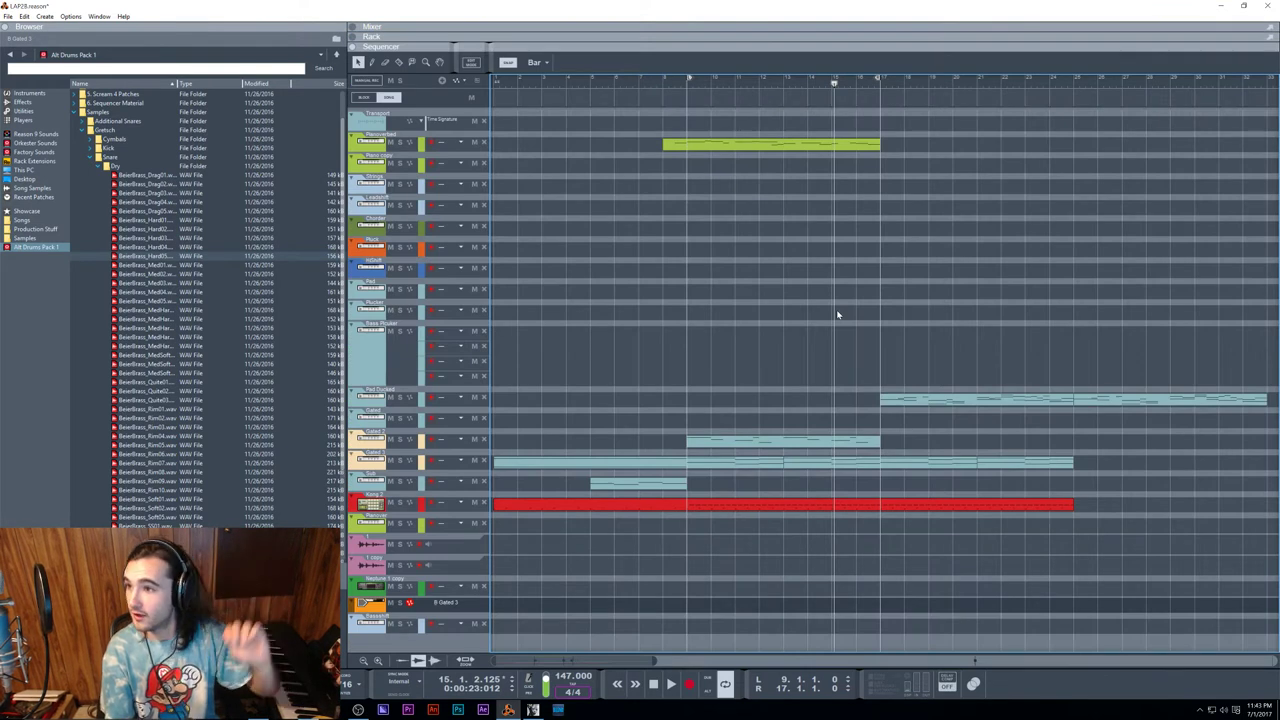
key("F6")
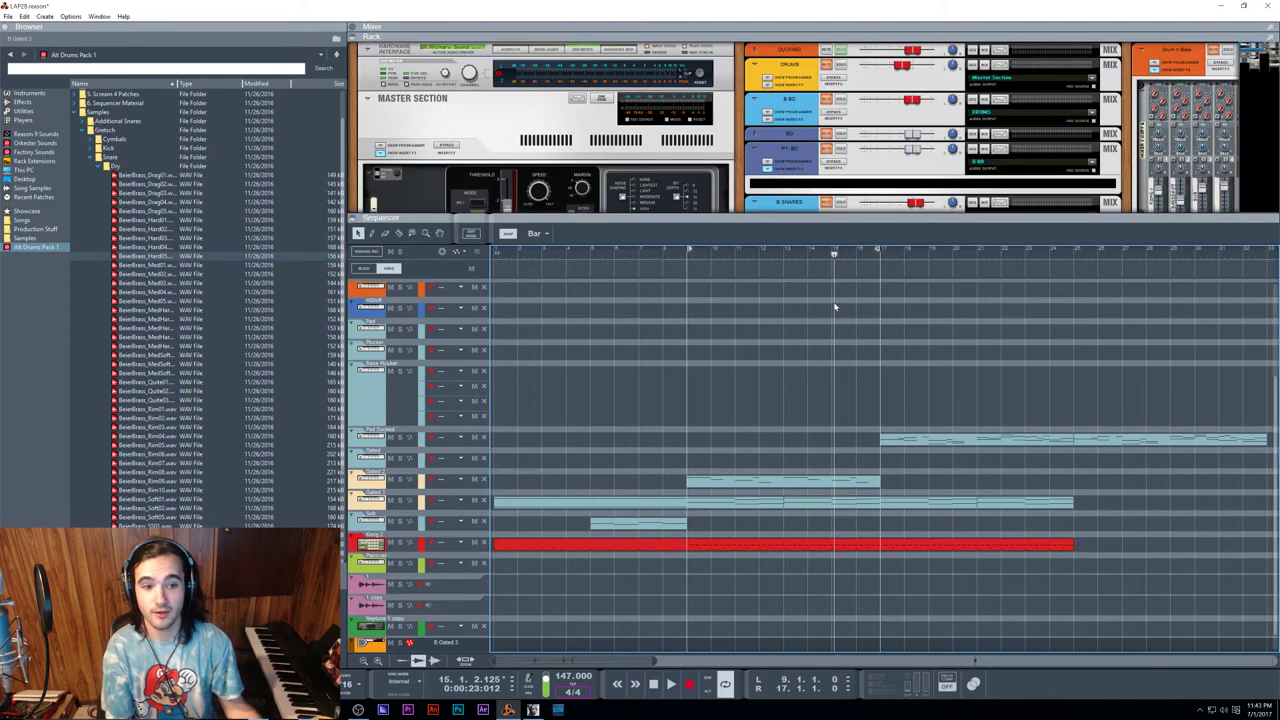
key("F7")
scroll(880, 368, "down", 10)
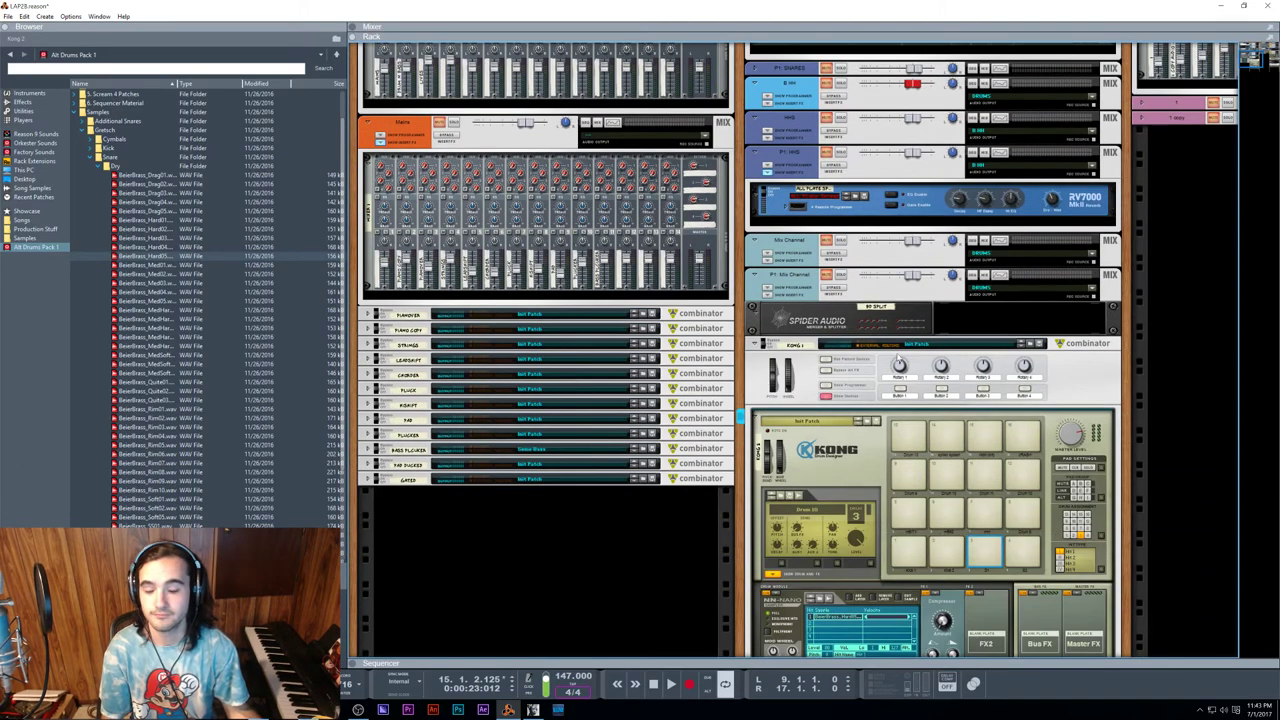
scroll(880, 368, "down", 2)
scroll(882, 360, "up", 12)
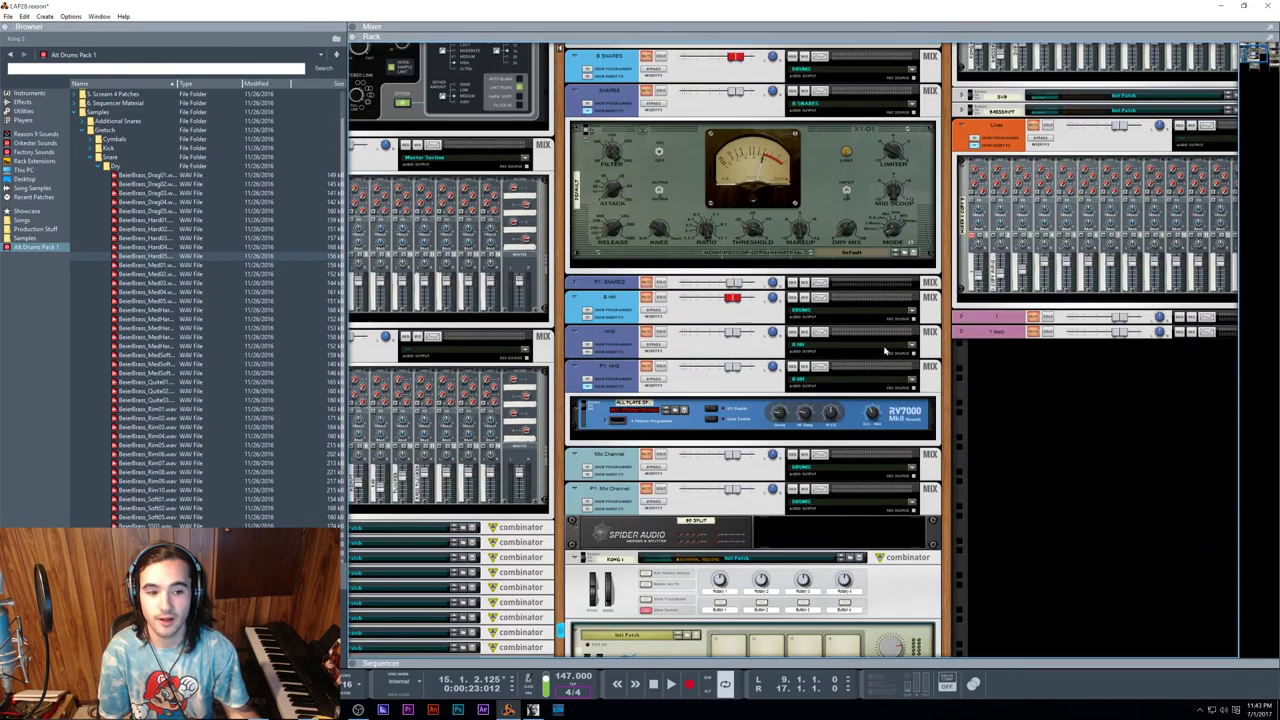
Step: Turn off solo on the B Gated 3 bus in the rack
scroll(884, 350, "left", 3)
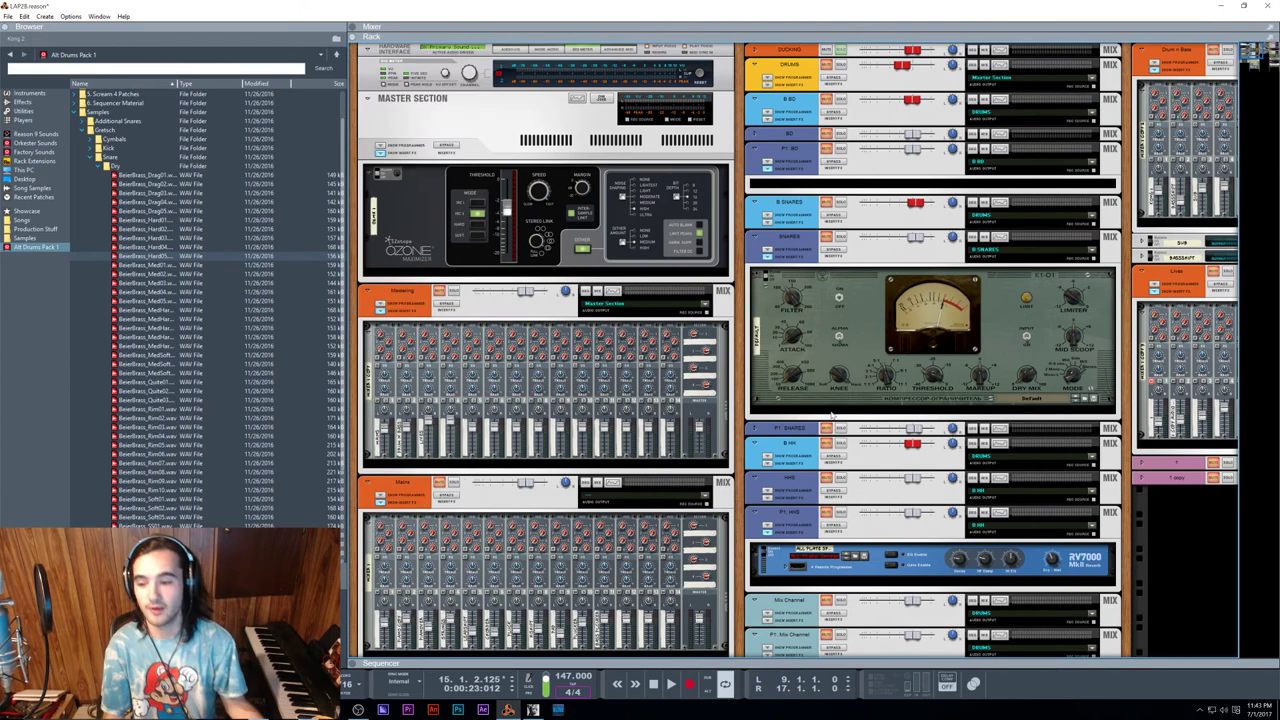
scroll(922, 358, "right", 2)
scroll(922, 358, "right", 1)
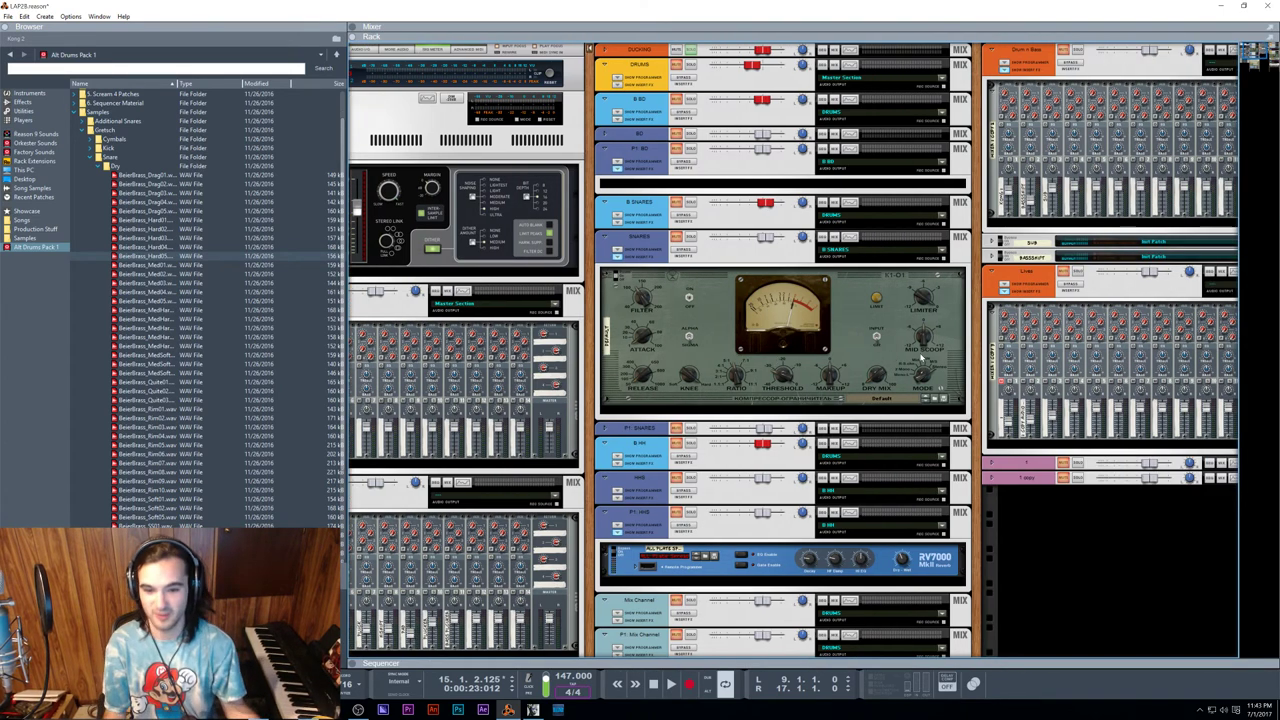
scroll(940, 355, "right", 7)
scroll(955, 364, "right", 2)
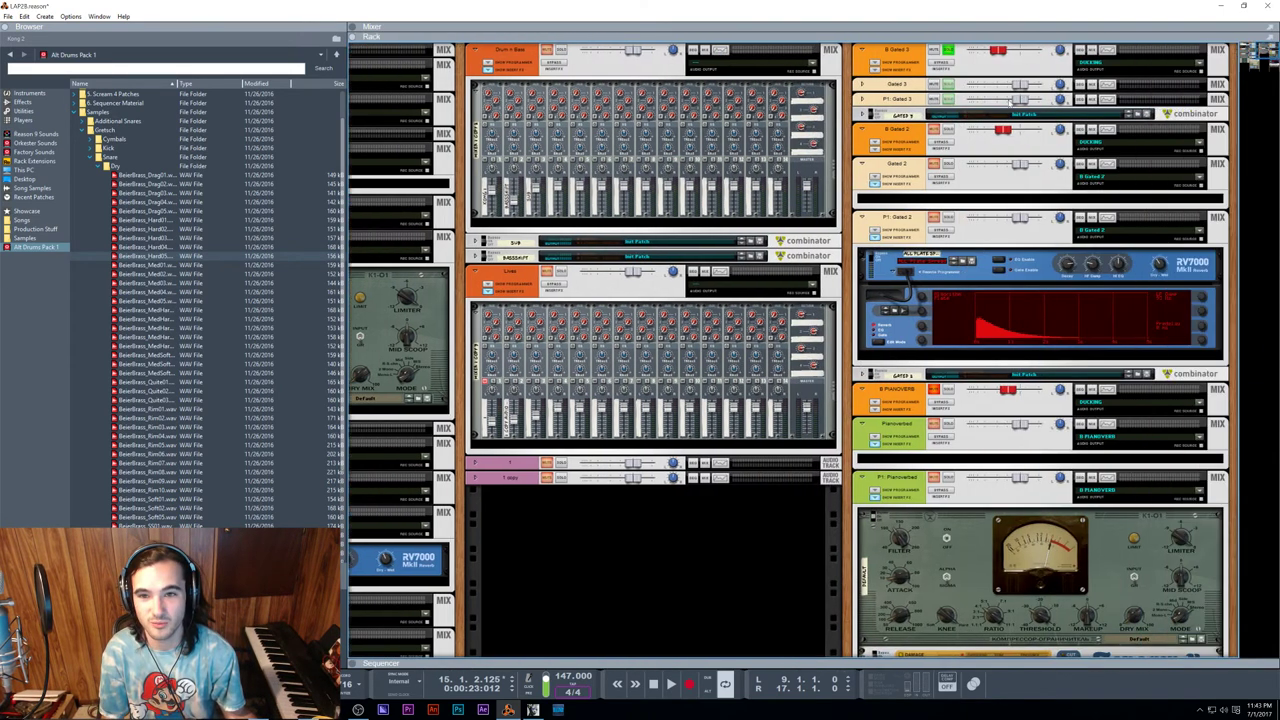
left_click(947, 49)
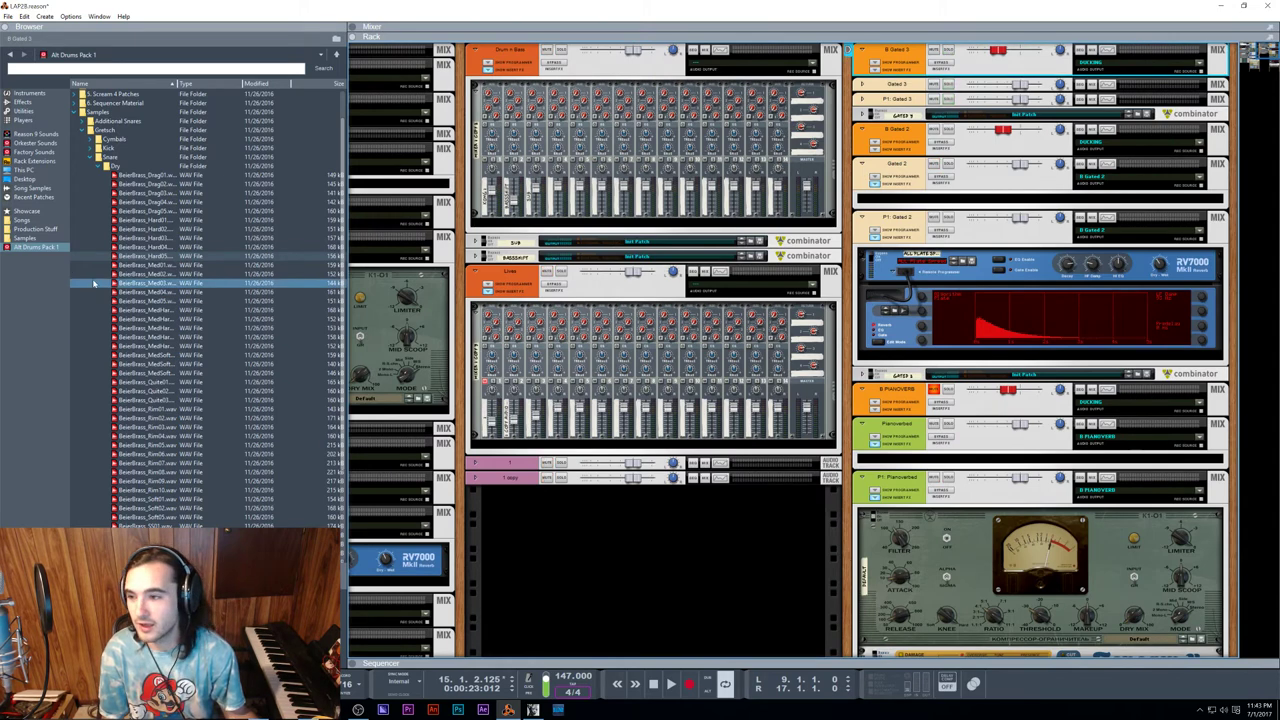
Step: Play the full arrangement from bar 9 to hear the unsoloed mix, and stop playback with the rack shown
key("F7")
key("F7")
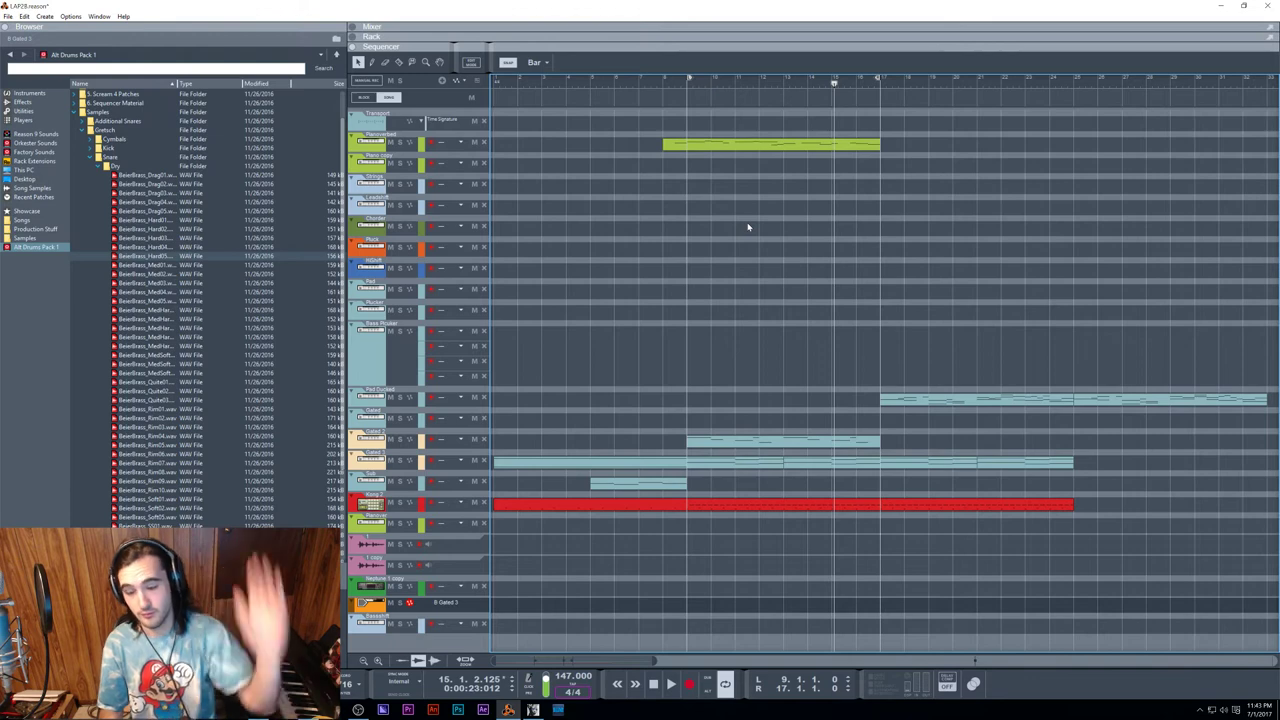
left_click(686, 82)
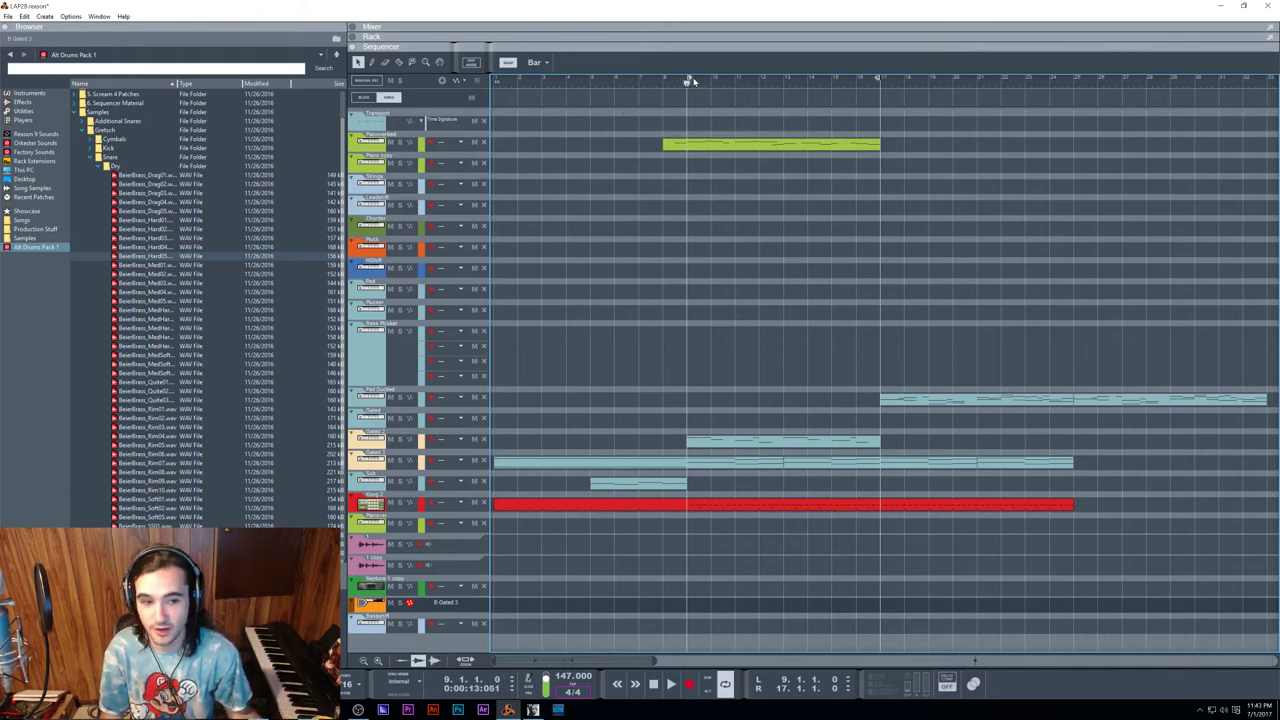
key("space")
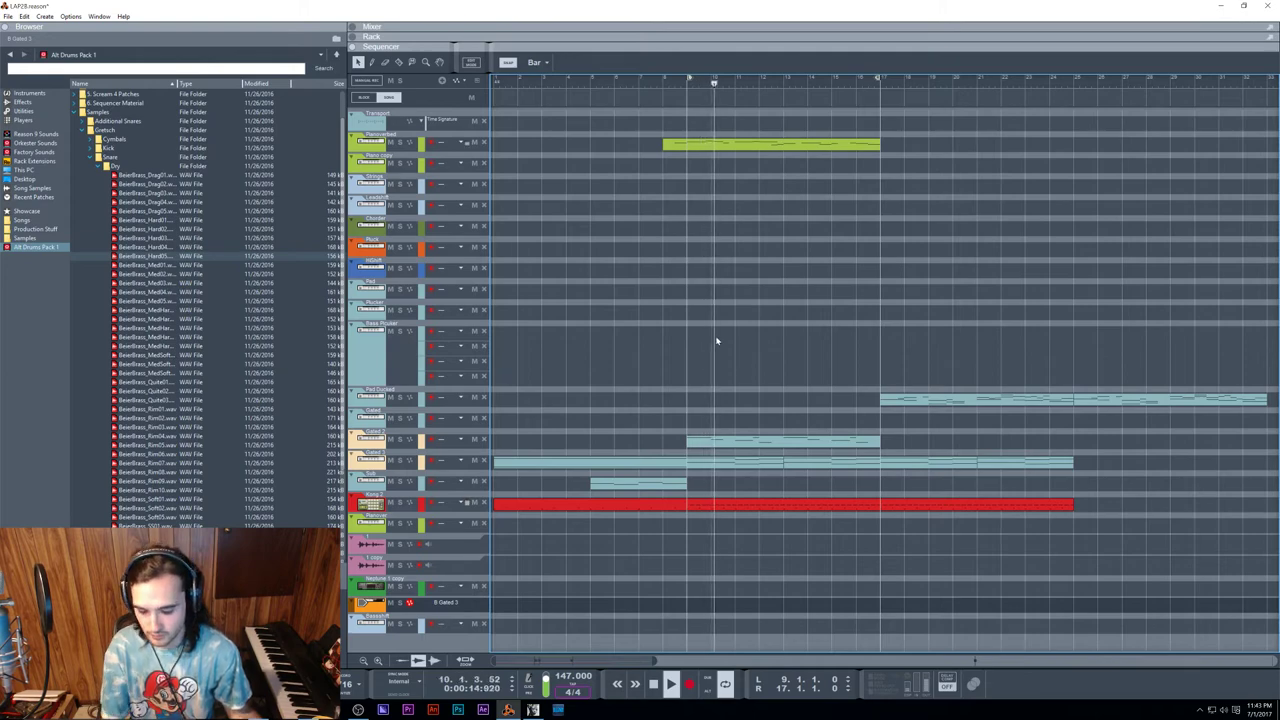
key("F6")
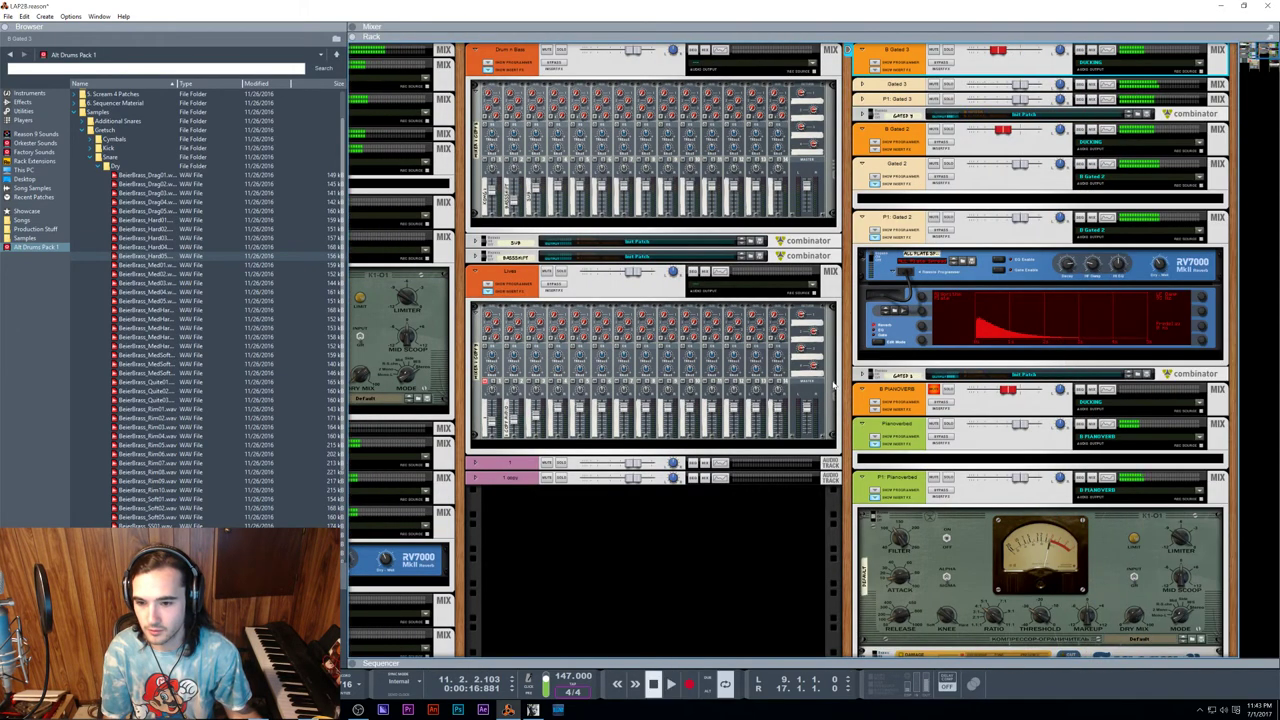
key("space")
Step: Select the B SNARES bus in the rack and check its spectrum while the song plays, closing the Spectrum EQ
scroll(834, 384, "down", 6)
scroll(834, 382, "left", 4)
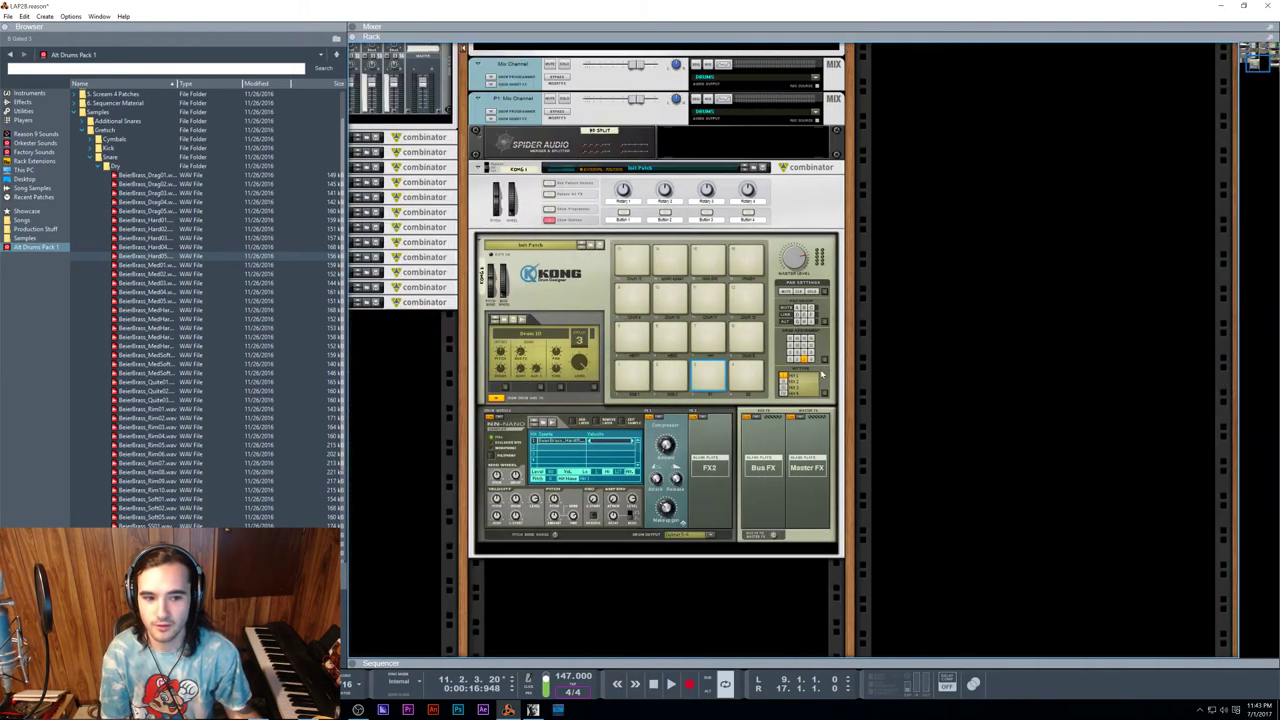
scroll(822, 374, "left", 2)
scroll(822, 373, "up", 6)
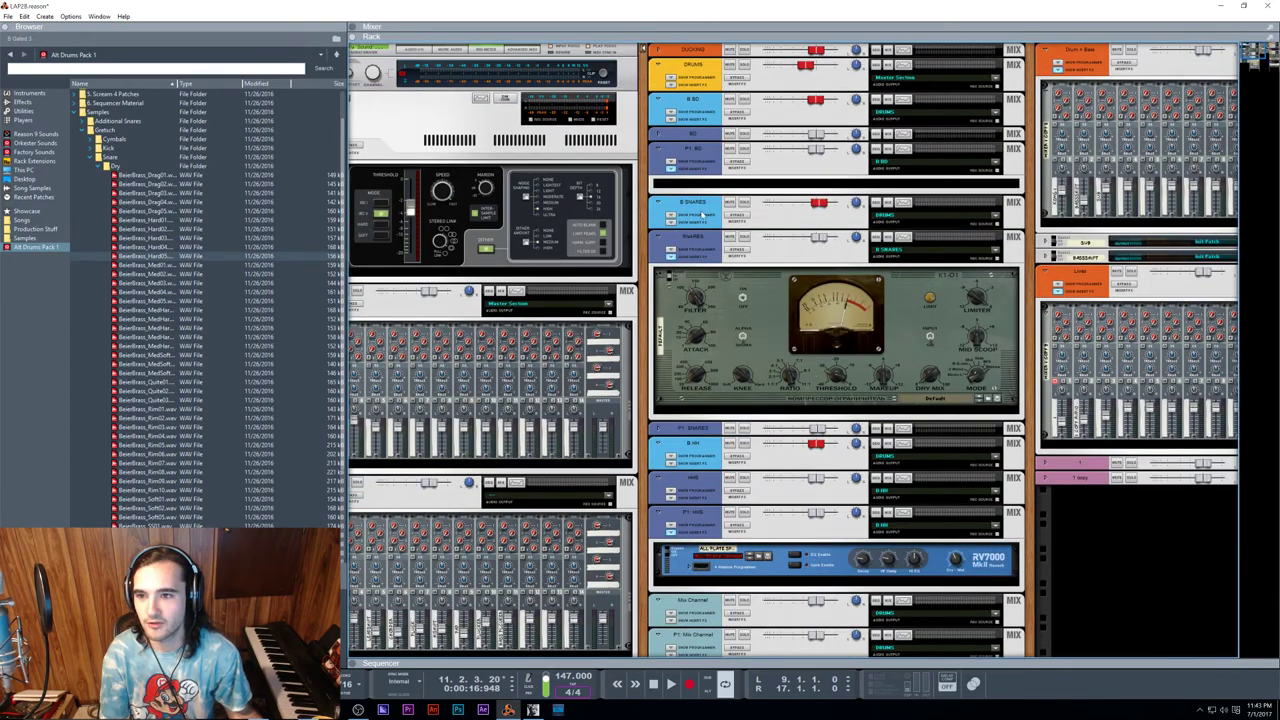
left_click(703, 208)
key("F2")
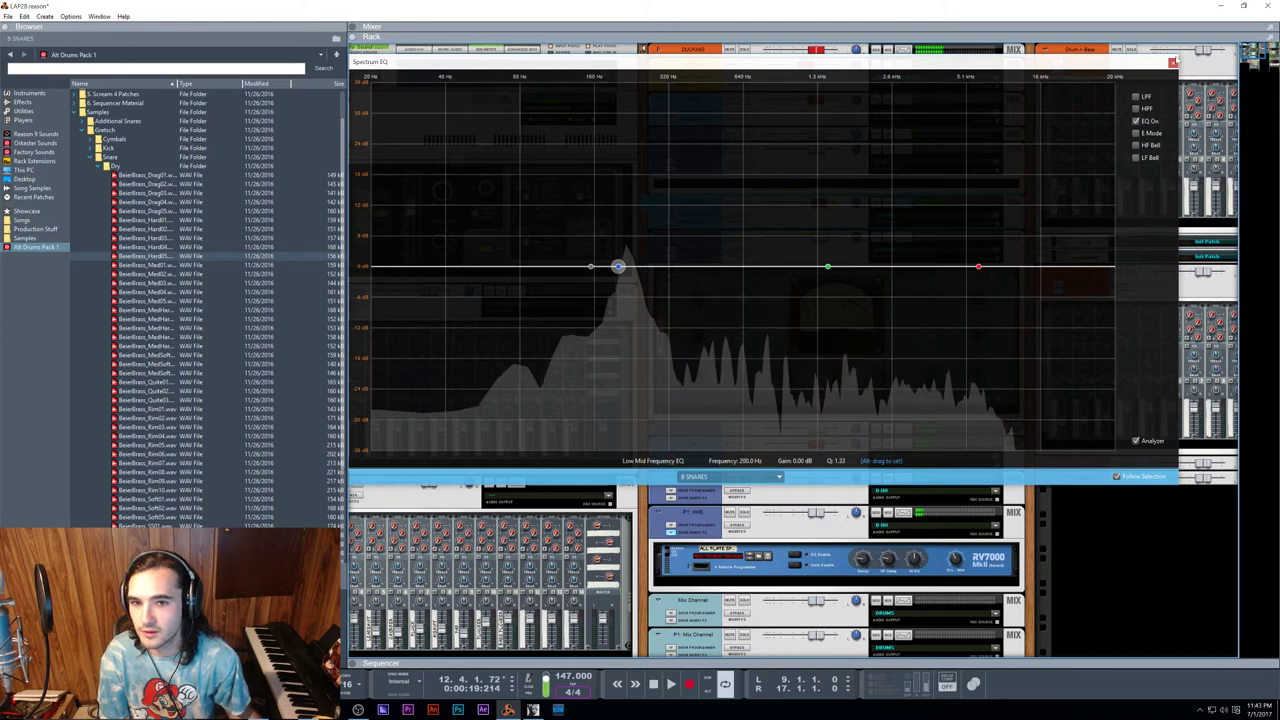
left_click(1173, 62)
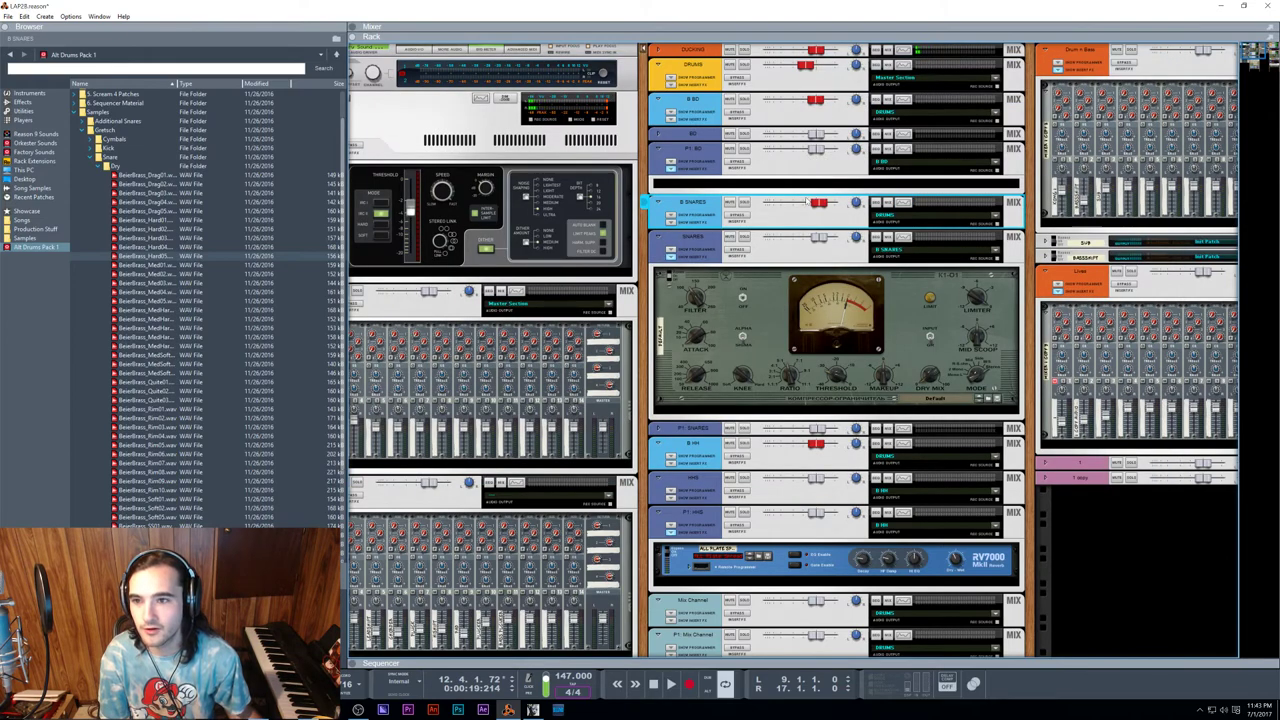
Step: Raise the B SNARES bus level to about 4.4 dB while listening to the song
left_click_drag(820, 204, 826, 207)
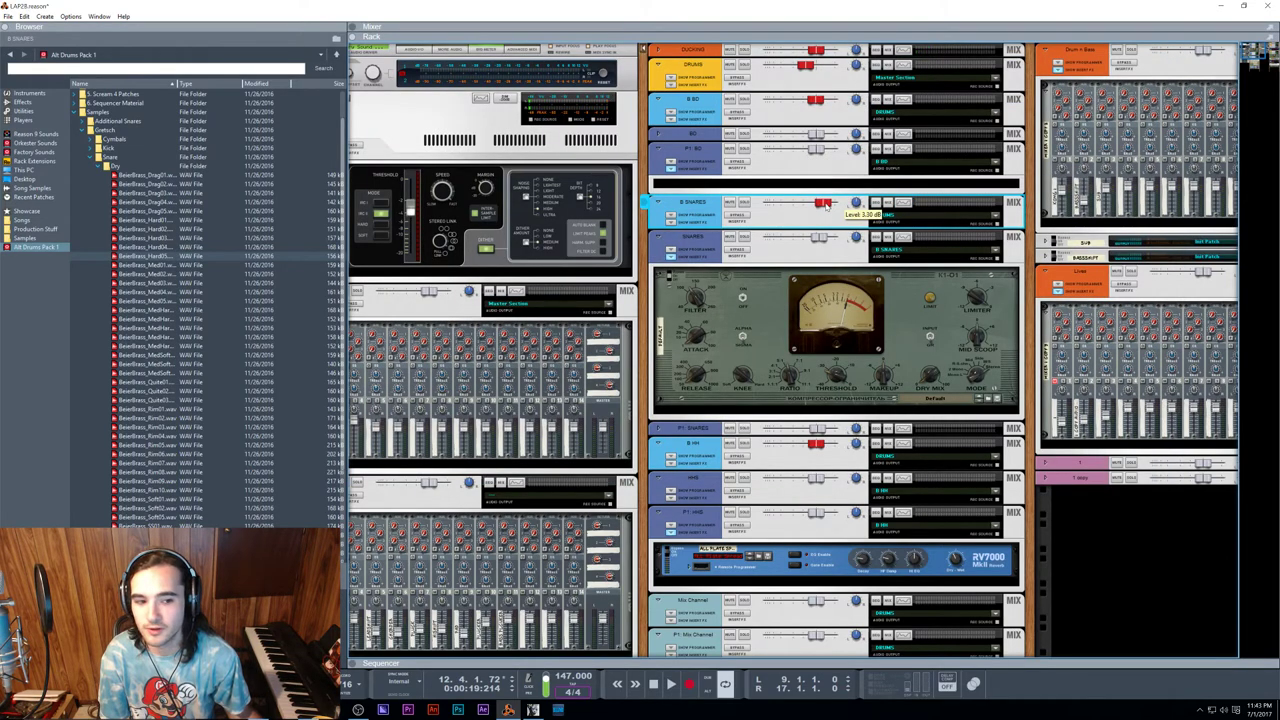
key("space")
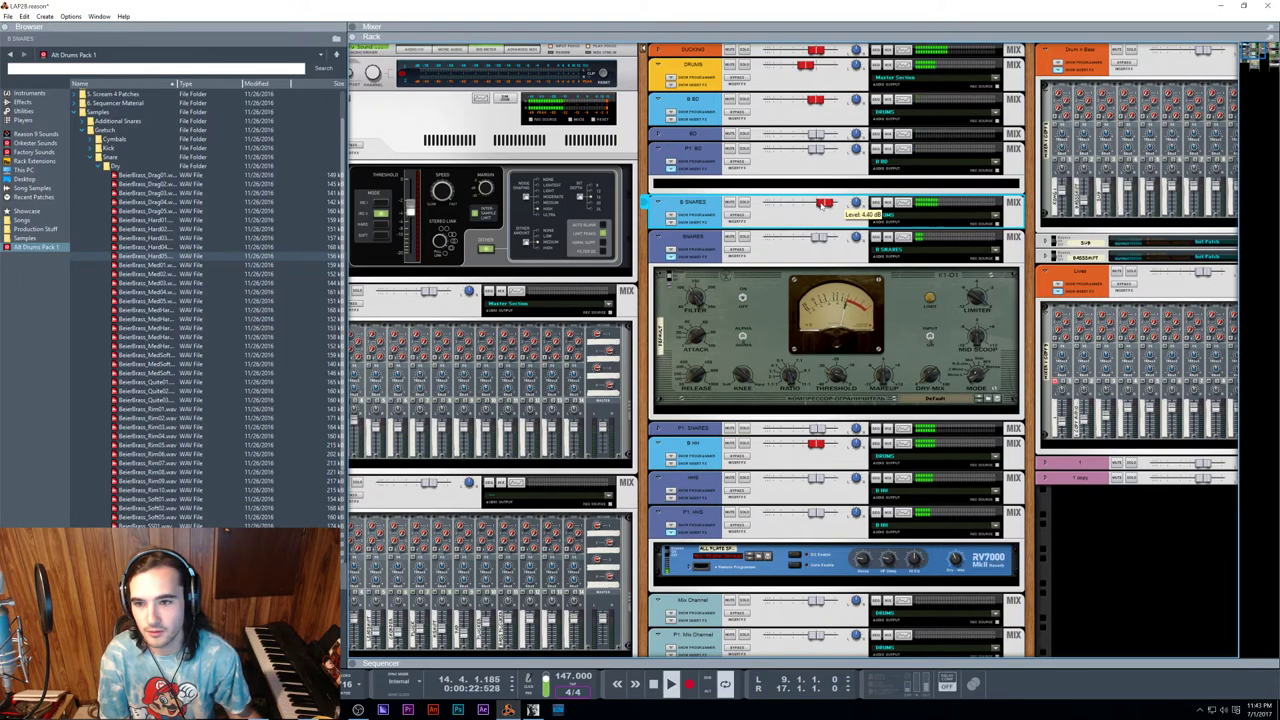
Step: Create another parallel channel from P1: SNARES and raise the new channel's level slightly
right_click(699, 428)
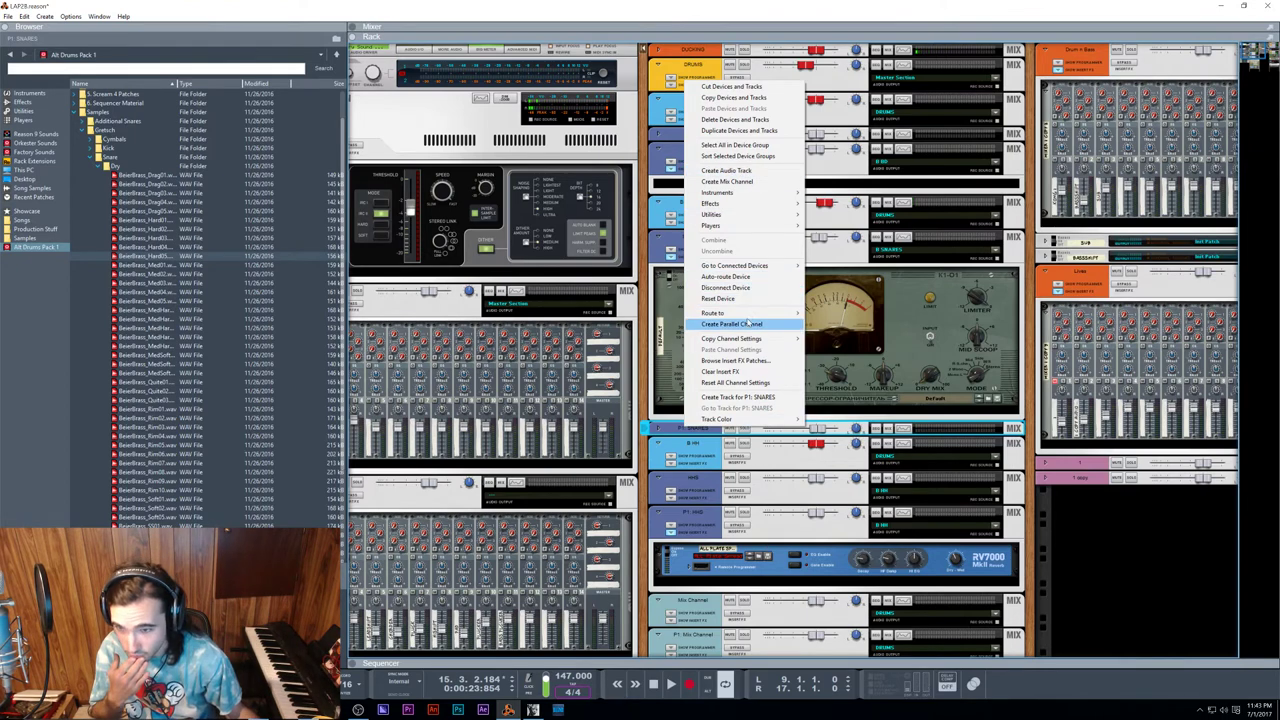
left_click(731, 323)
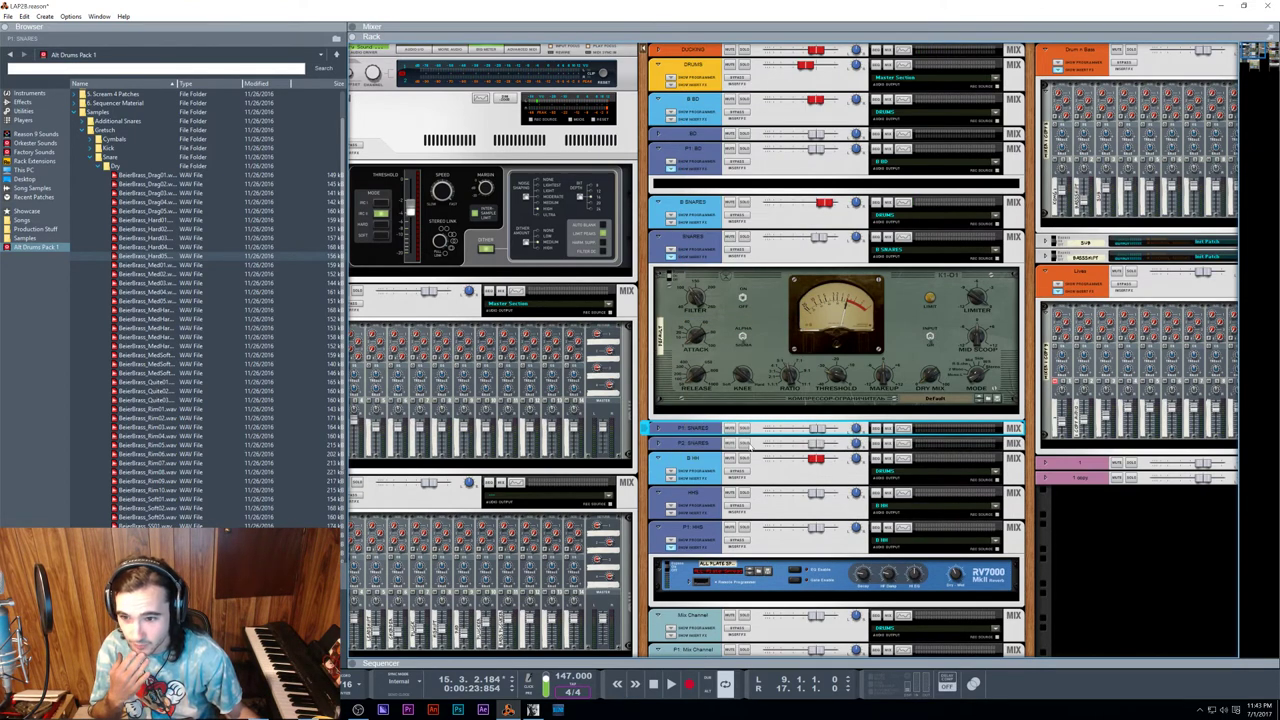
left_click(812, 447)
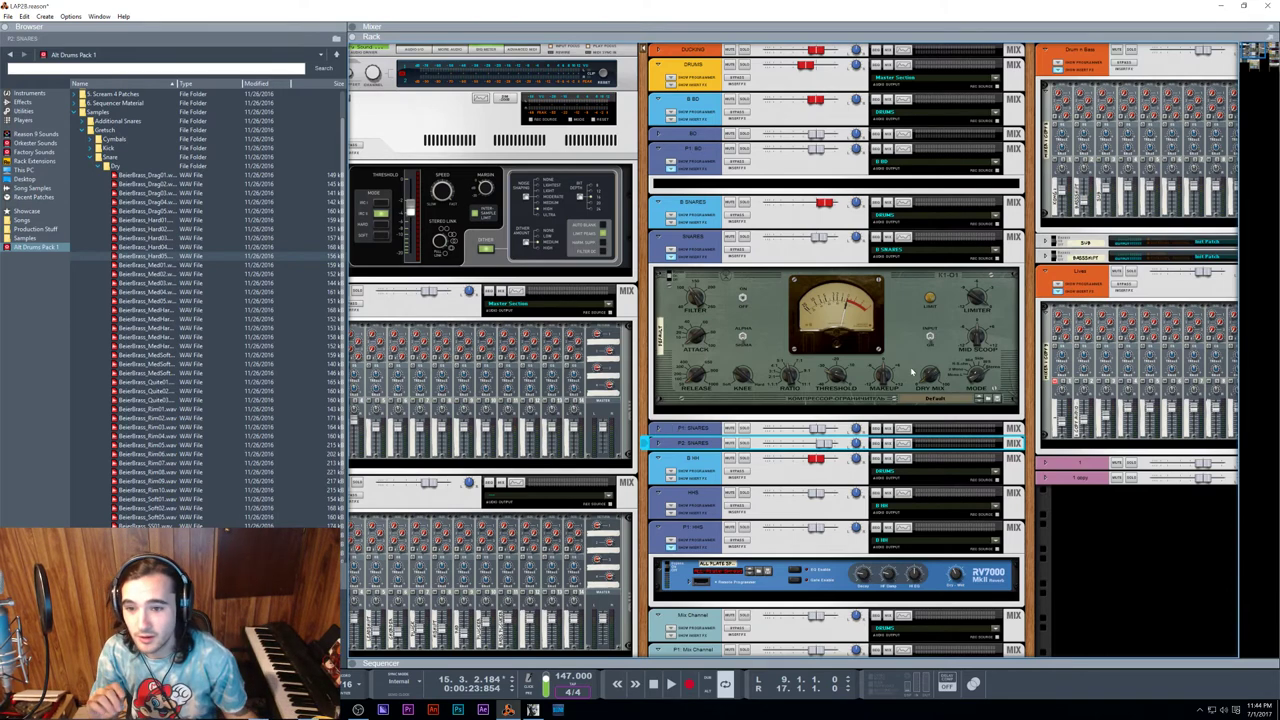
Step: Adjust the SNARES compressor's dry mix and lower P2: SNARES to about -2.07 dB while listening to the song
left_click(930, 378)
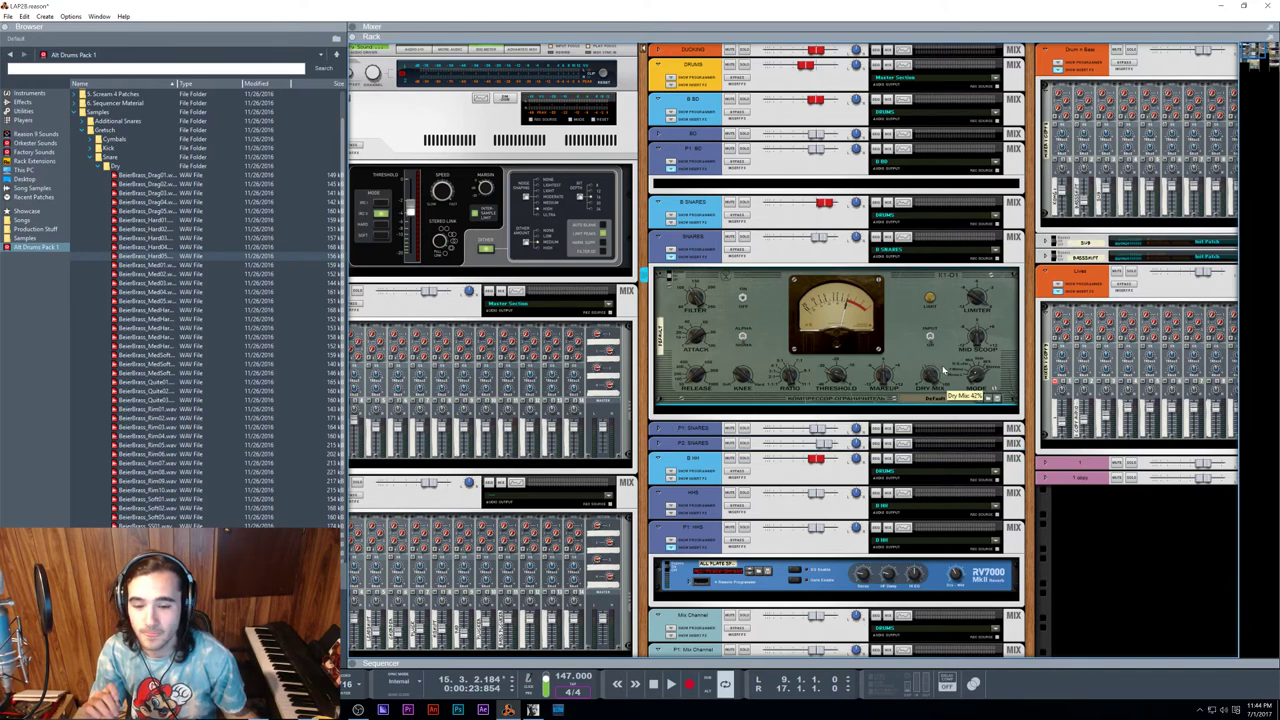
left_click_drag(932, 380, 926, 412)
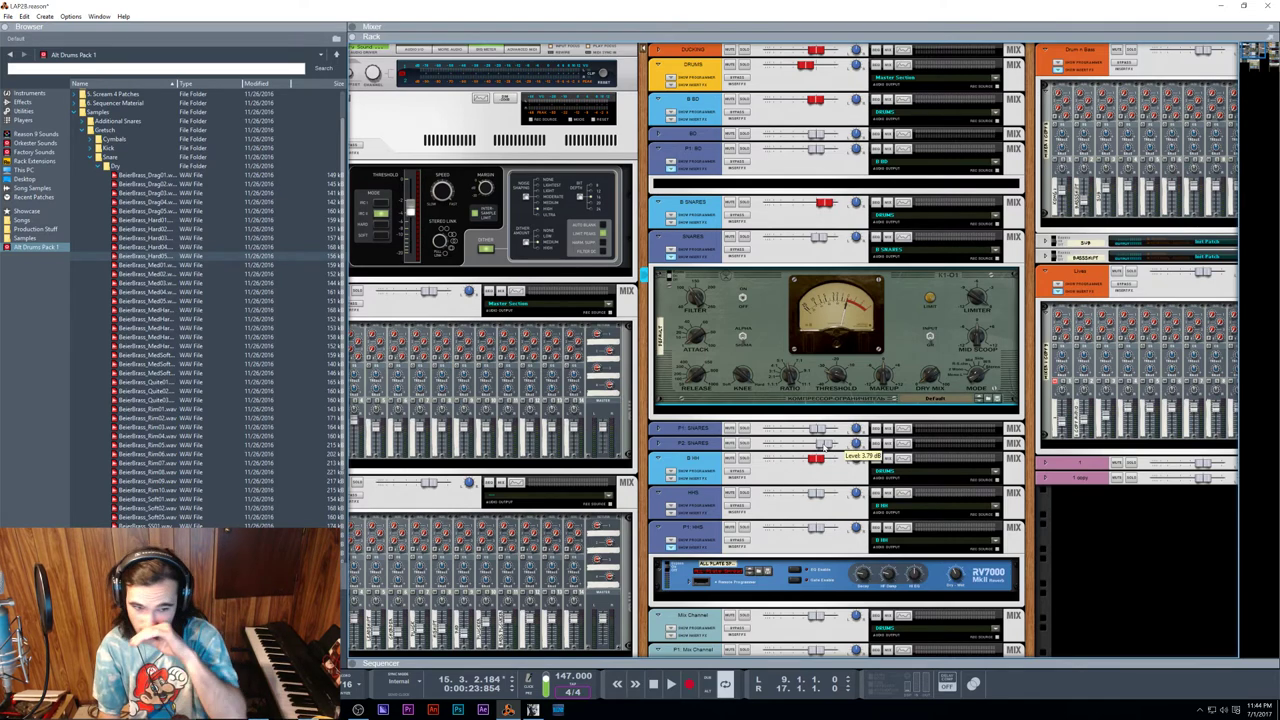
key("space")
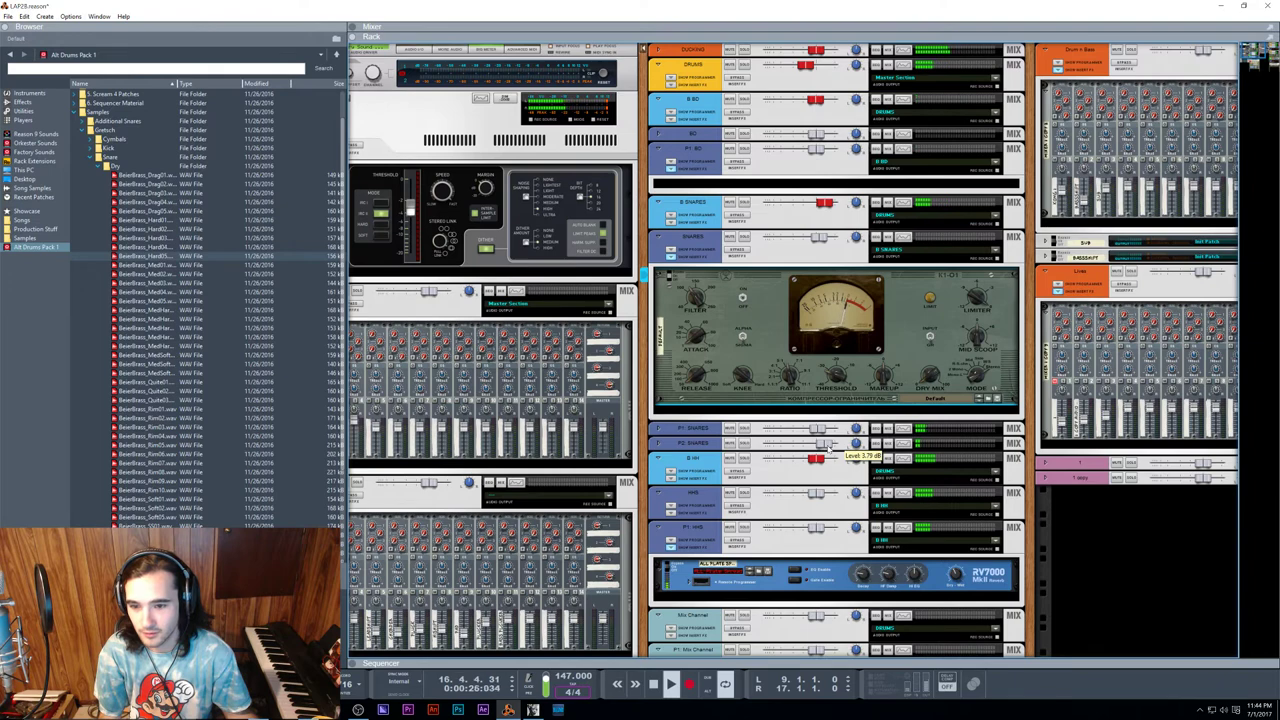
left_click_drag(828, 447, 823, 448)
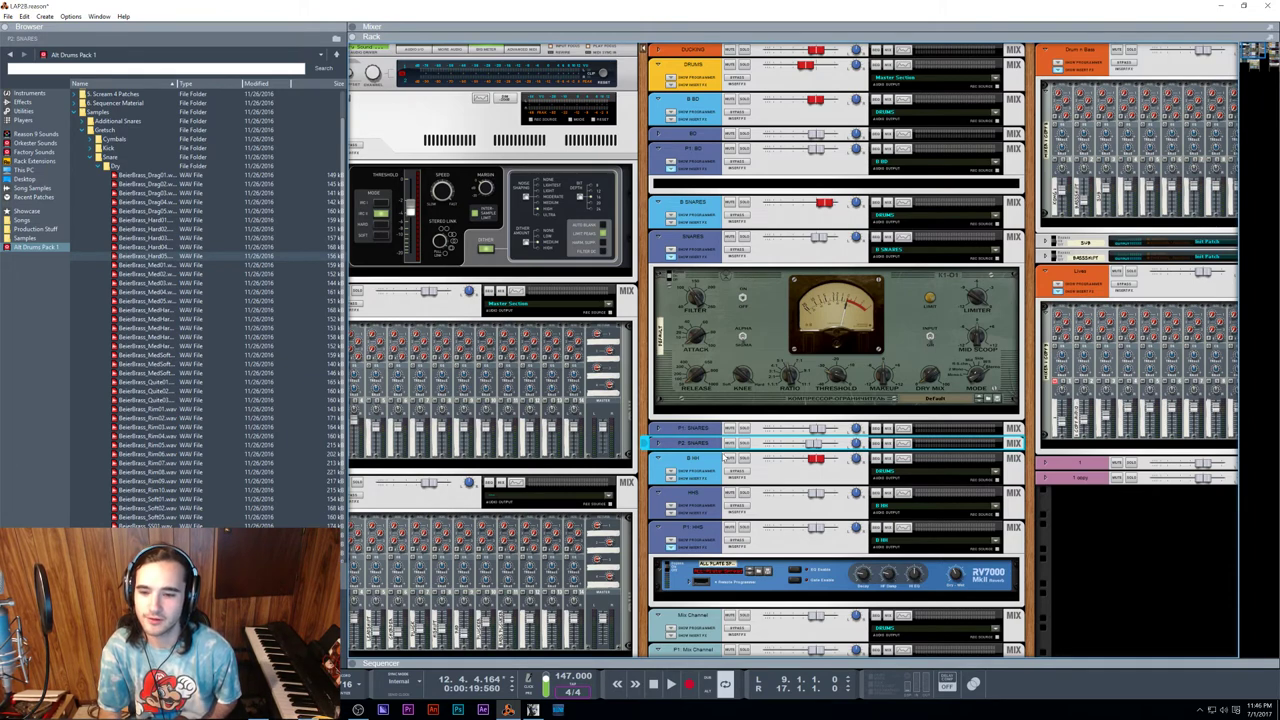
key("space")
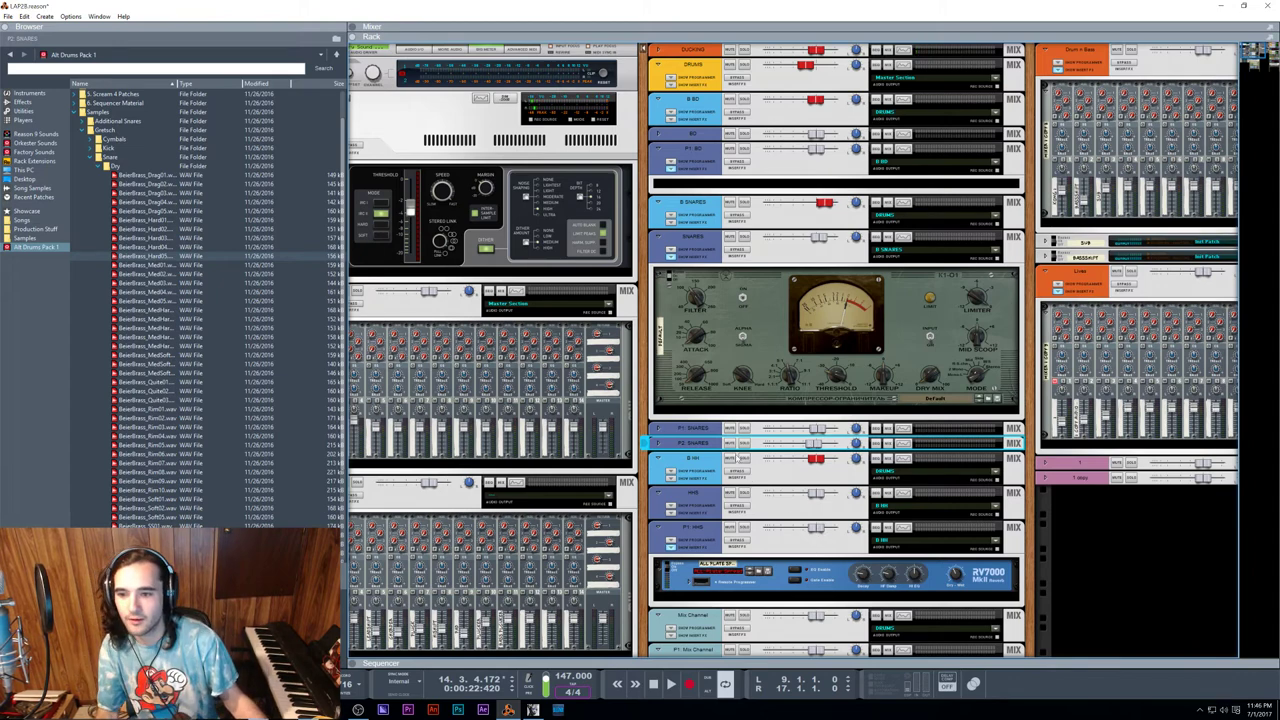
scroll(772, 468, "left", 2)
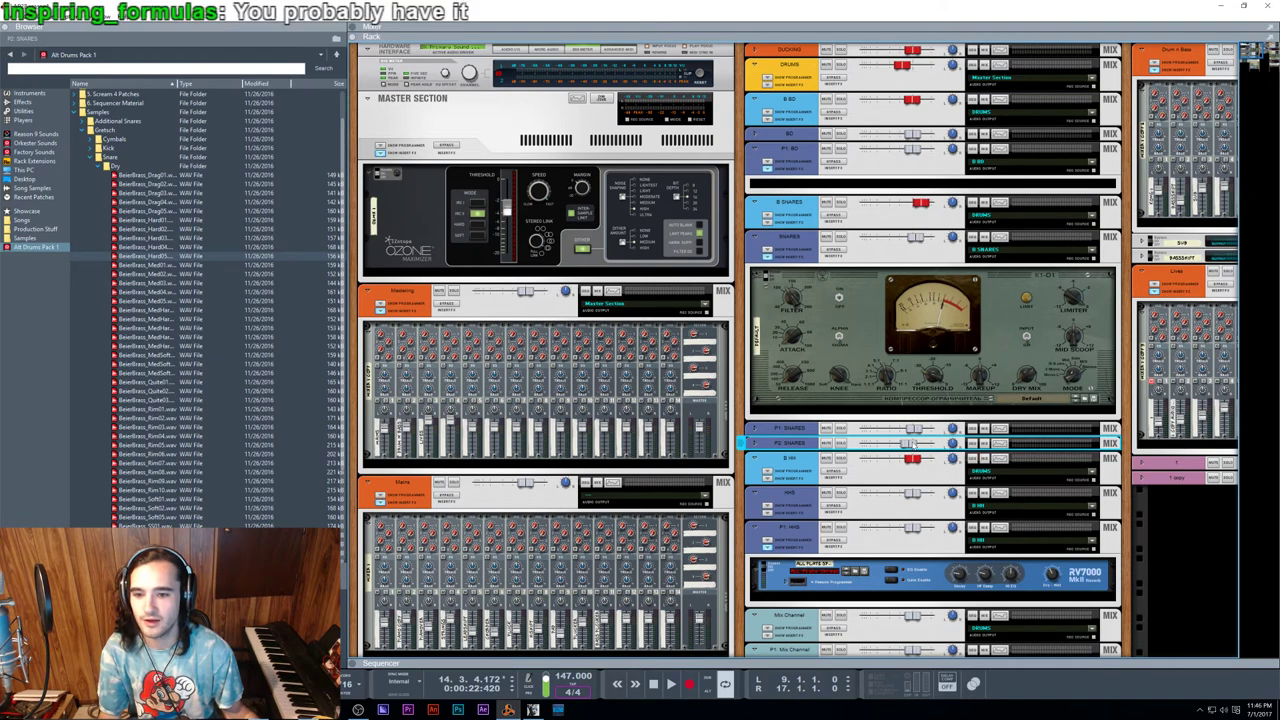
mouse_move(913, 445)
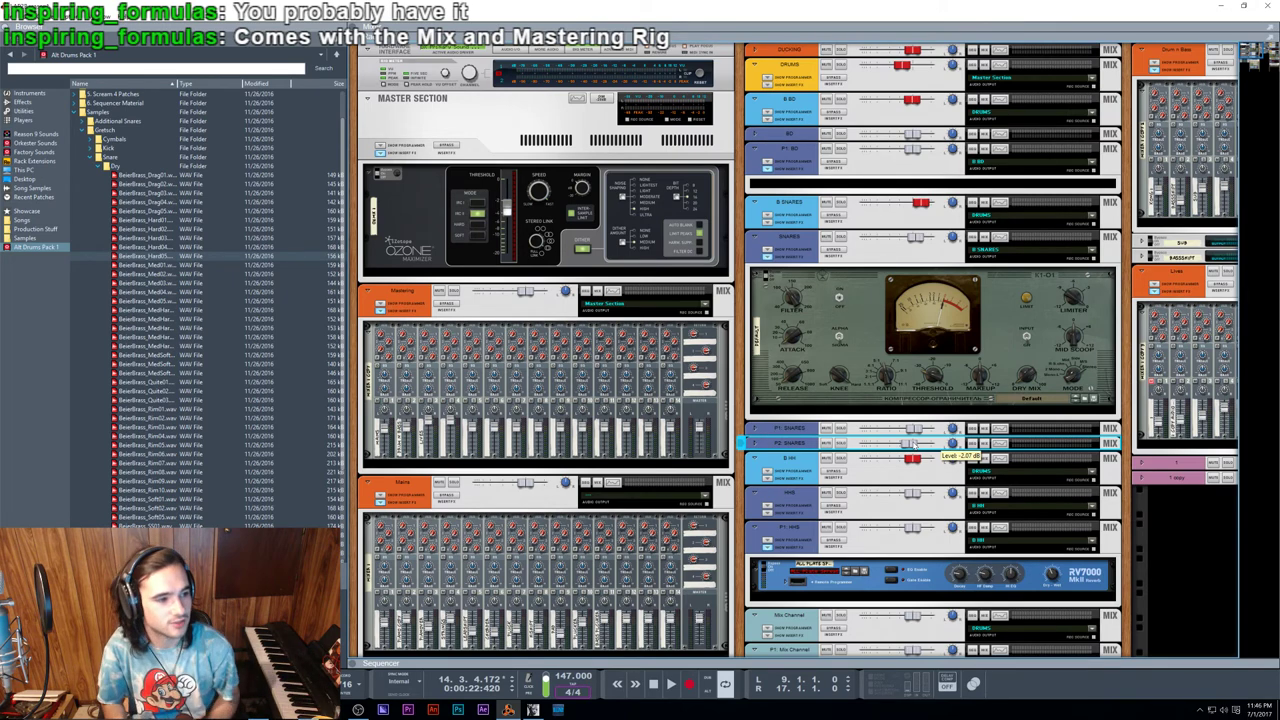
right_click(813, 419)
mouse_move(862, 196)
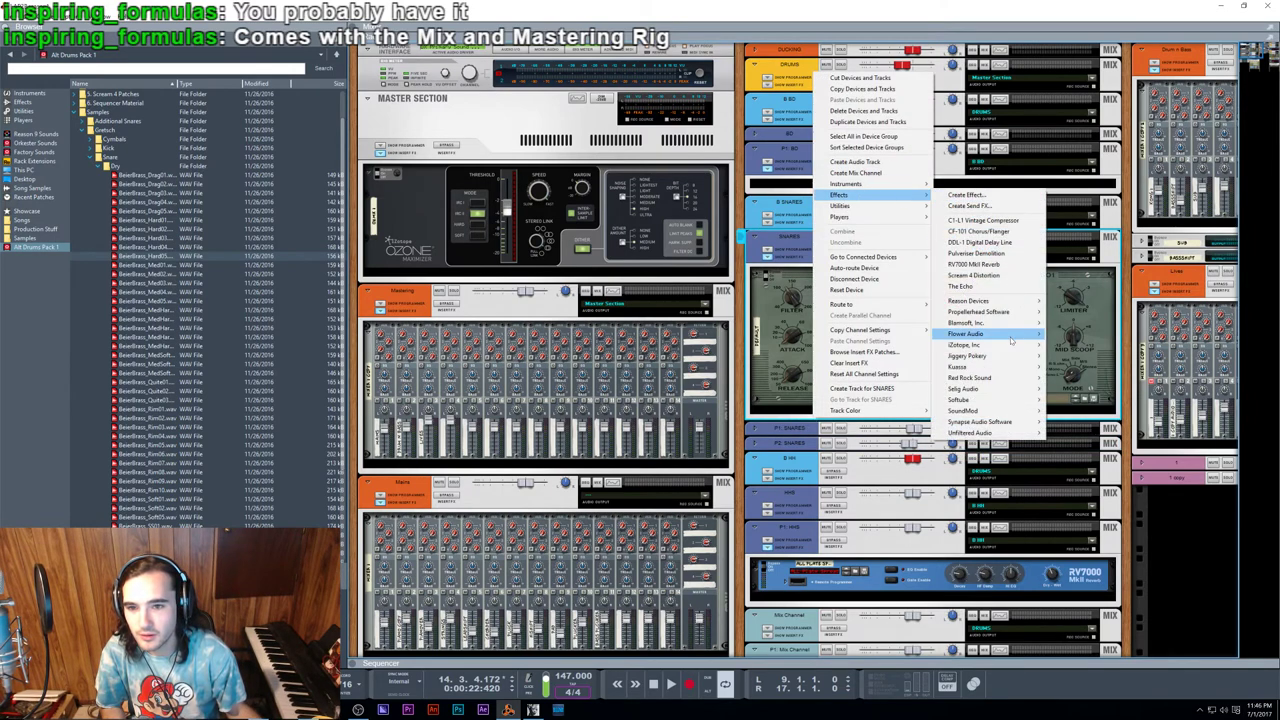
mouse_move(1000, 302)
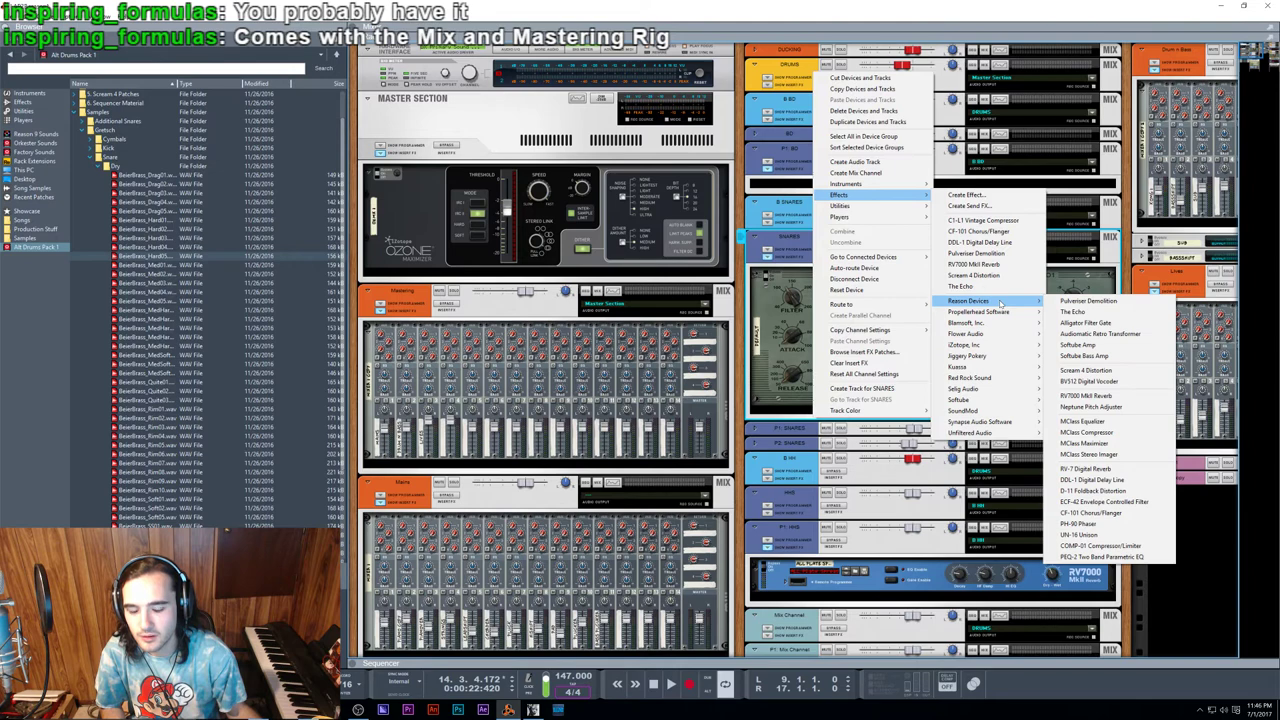
mouse_move(990, 332)
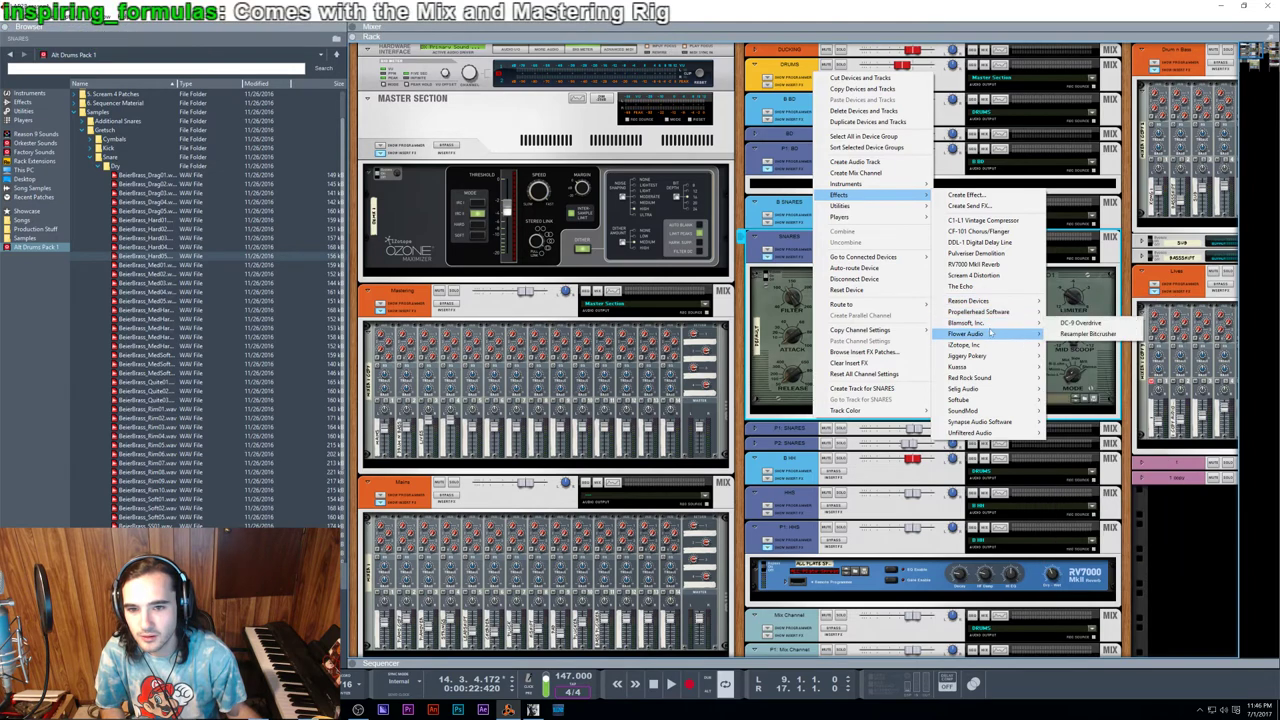
mouse_move(988, 356)
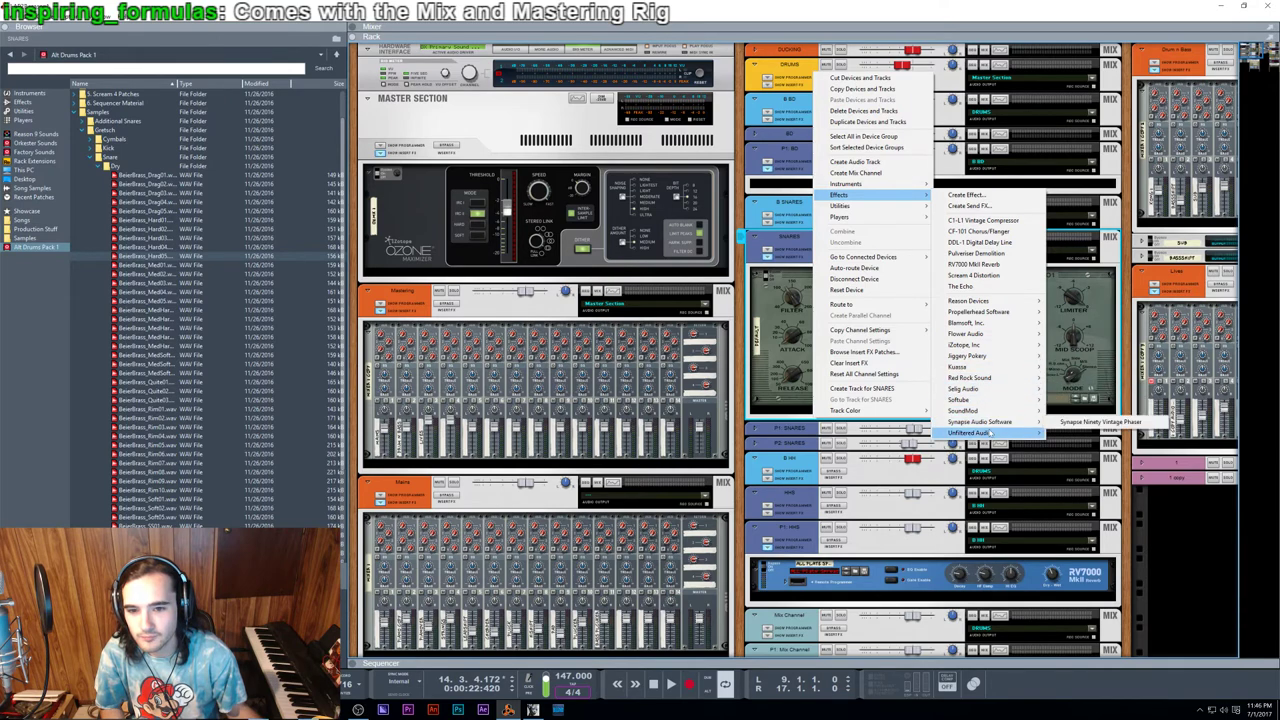
left_click(1207, 553)
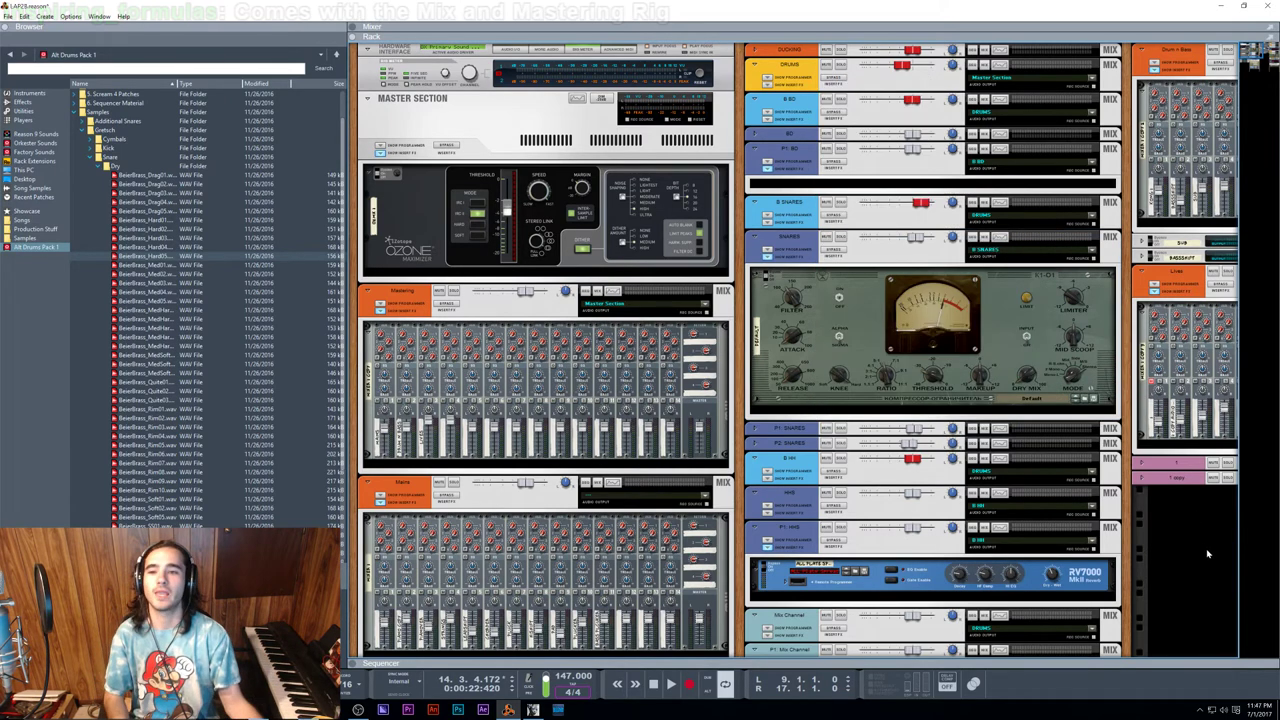
Step: Play the song and lower P2: SNARES in the mixer to about -5.3 dB
key("space")
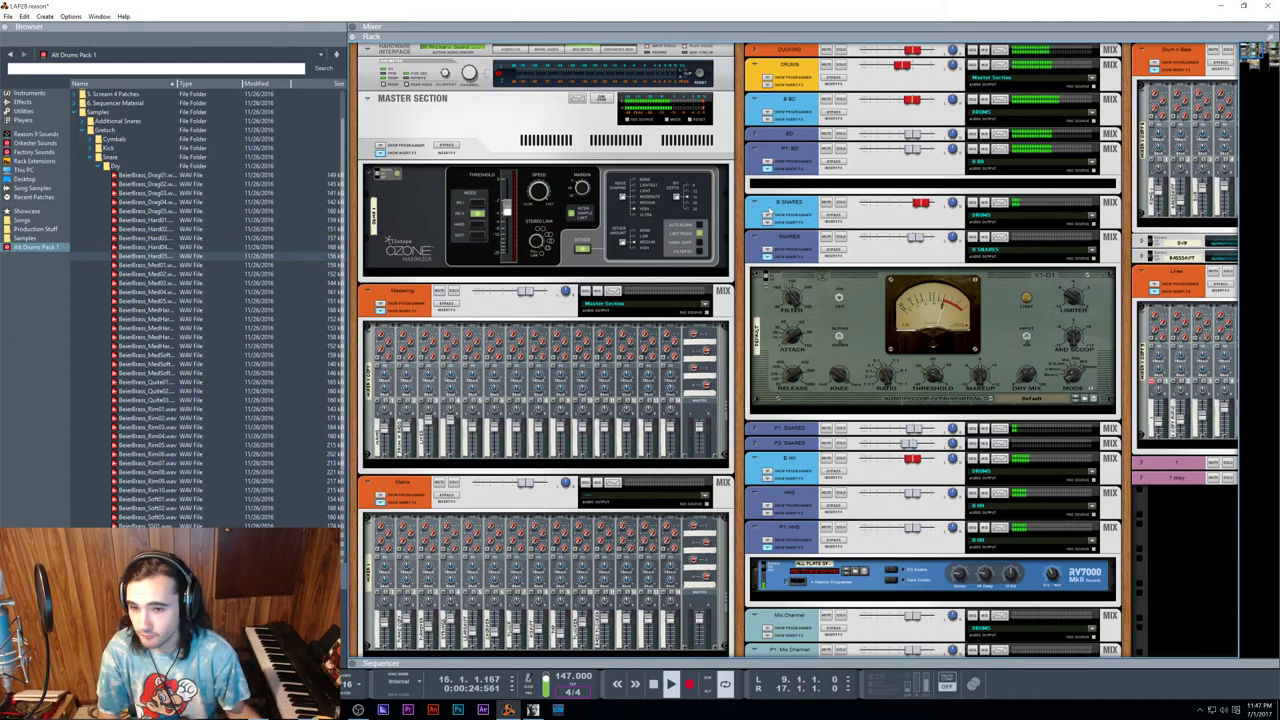
key("space")
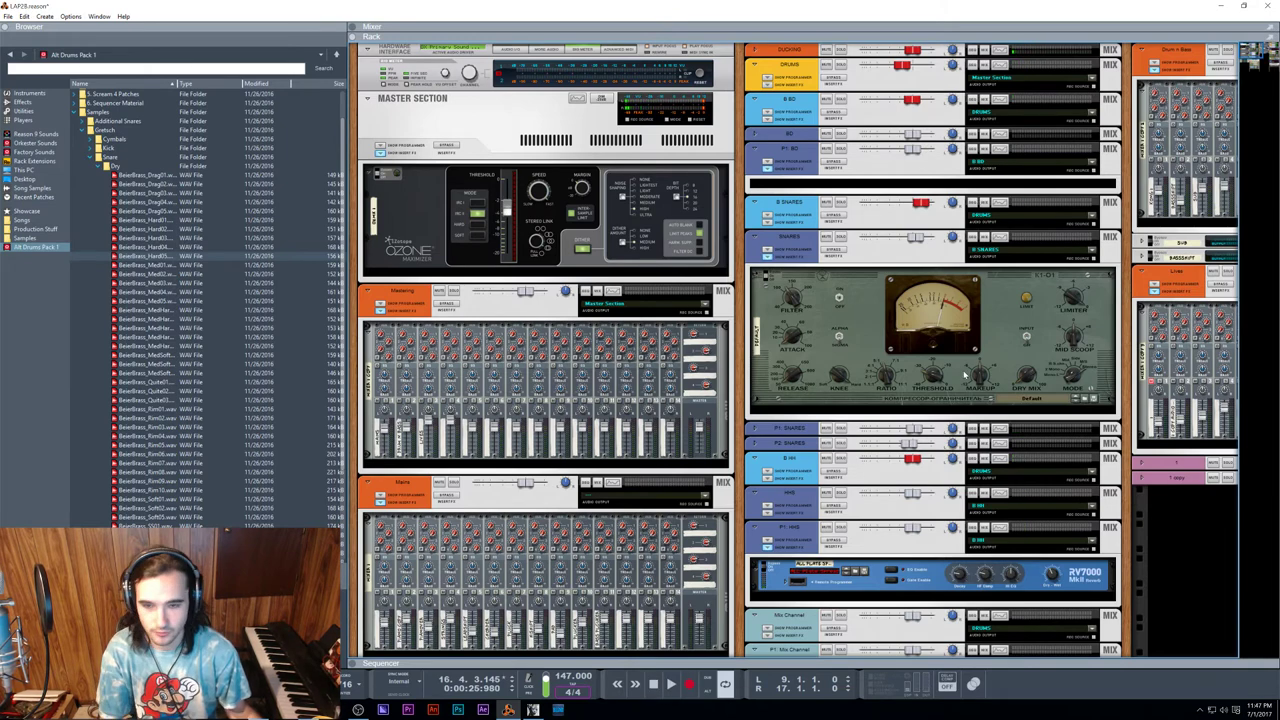
key("F5")
key("F6")
key("F5")
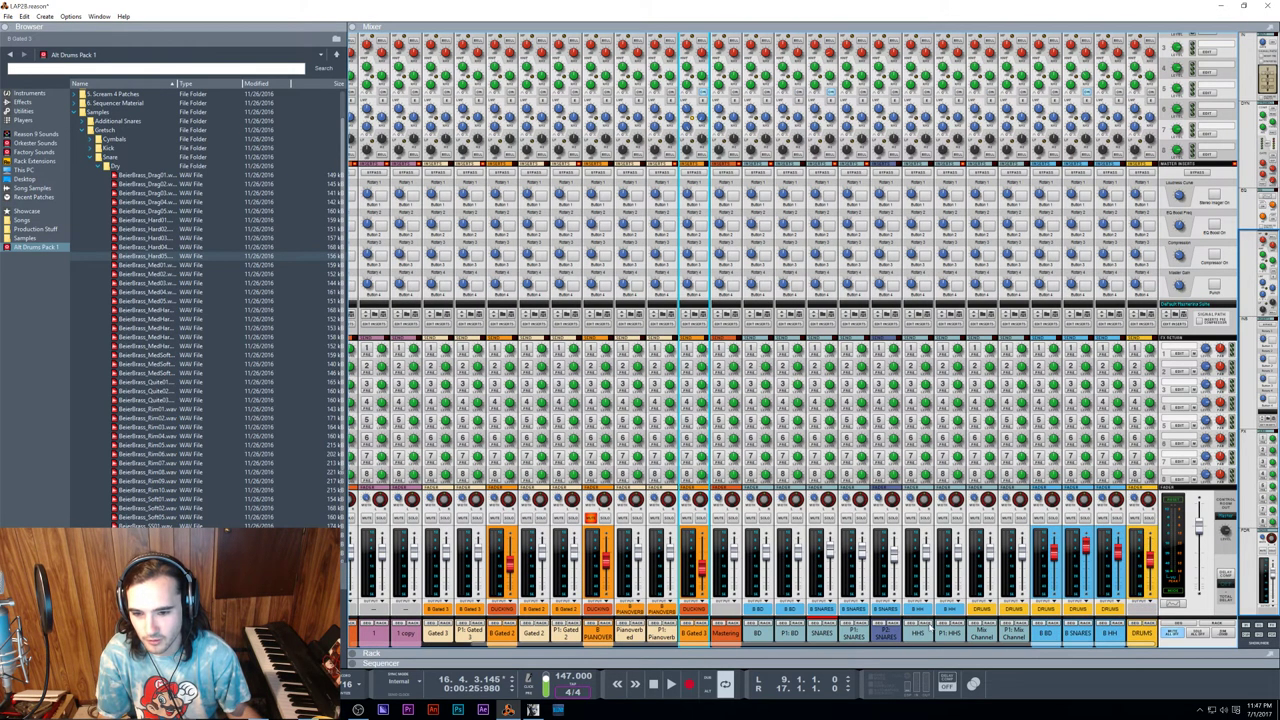
key("space")
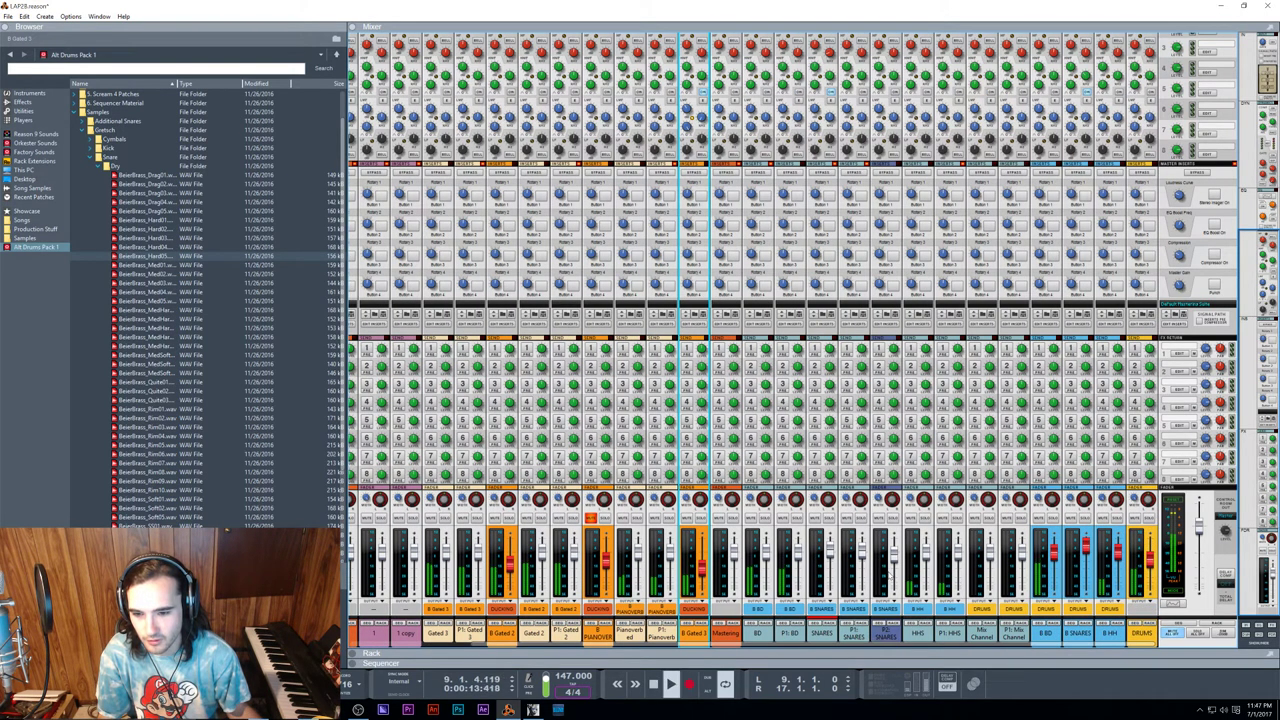
key("space")
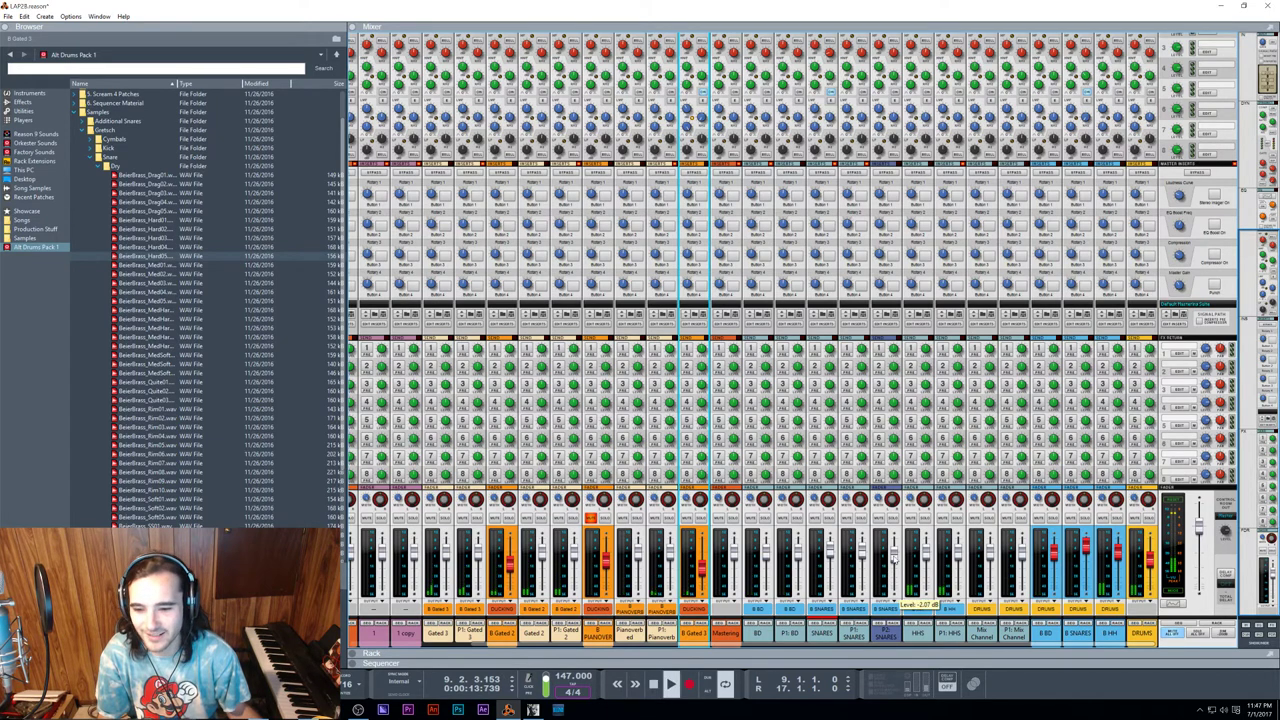
left_click_drag(894, 556, 894, 561)
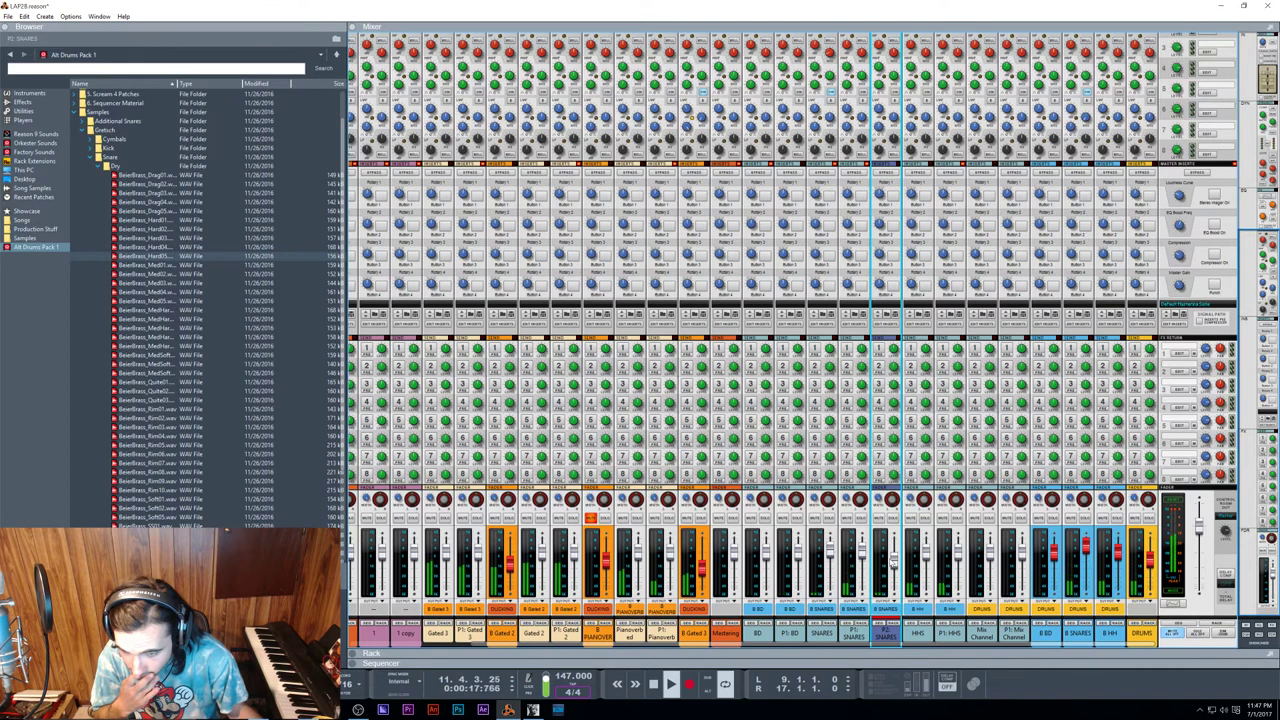
left_click_drag(893, 560, 893, 562)
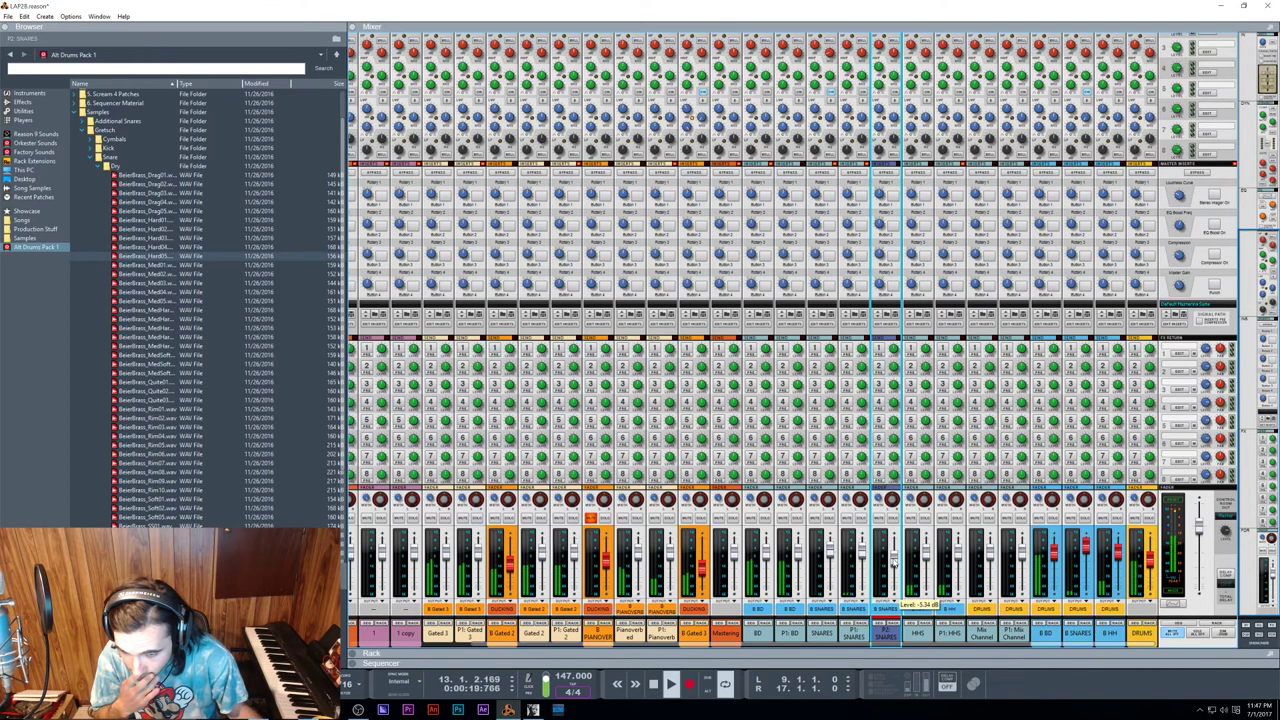
Step: Raise SNARES to about 6.4 dB, balancing P1: SNARES at about -1.4 dB and P2: SNARES against it during playback
left_click(831, 560)
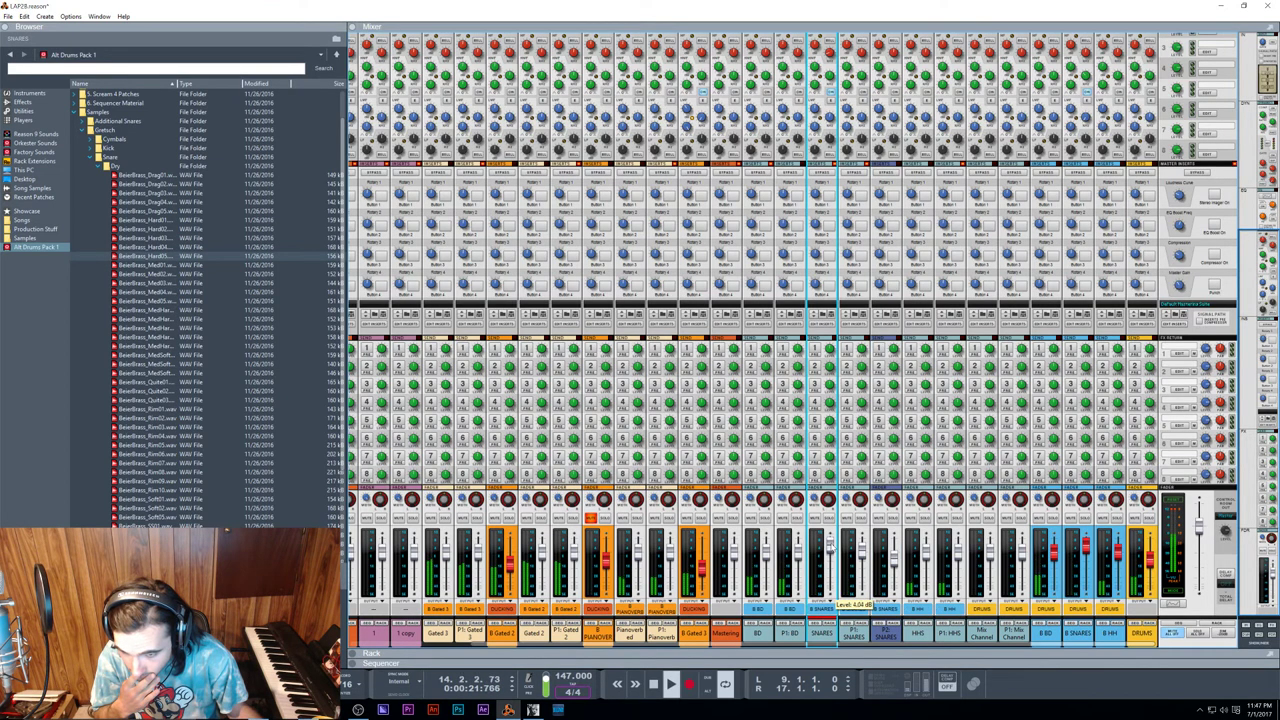
left_click(858, 558)
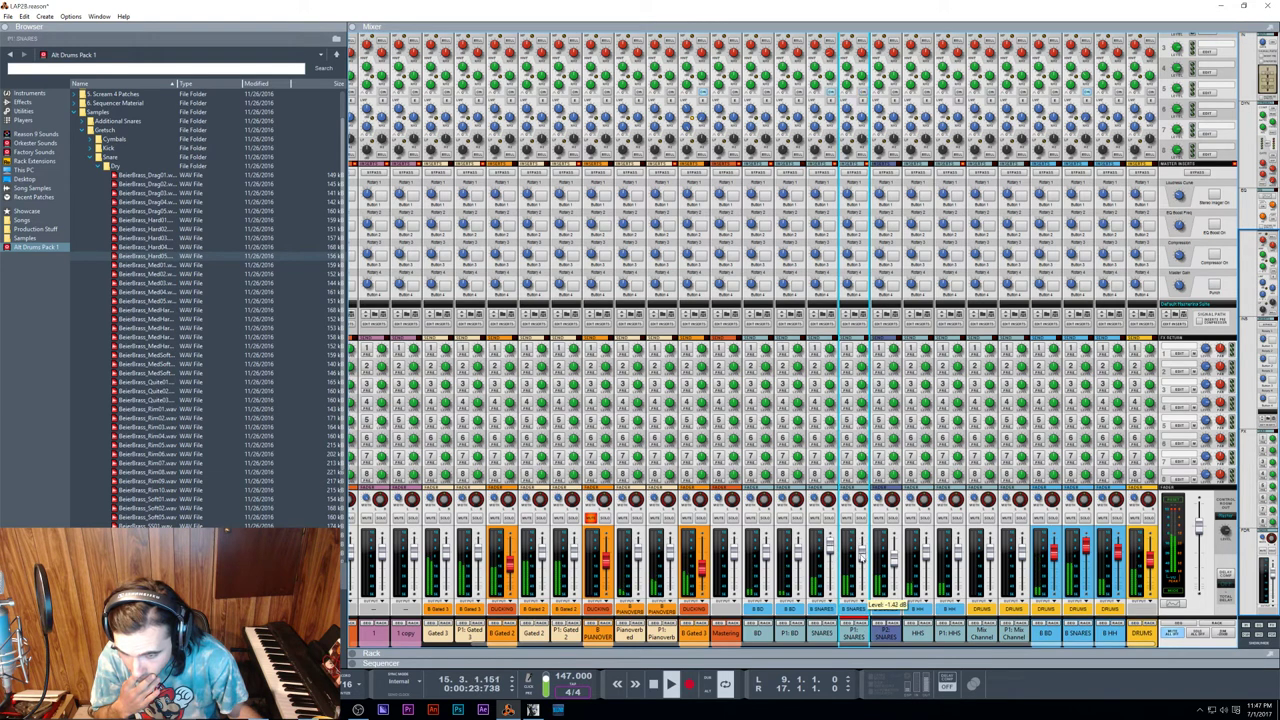
left_click(831, 550)
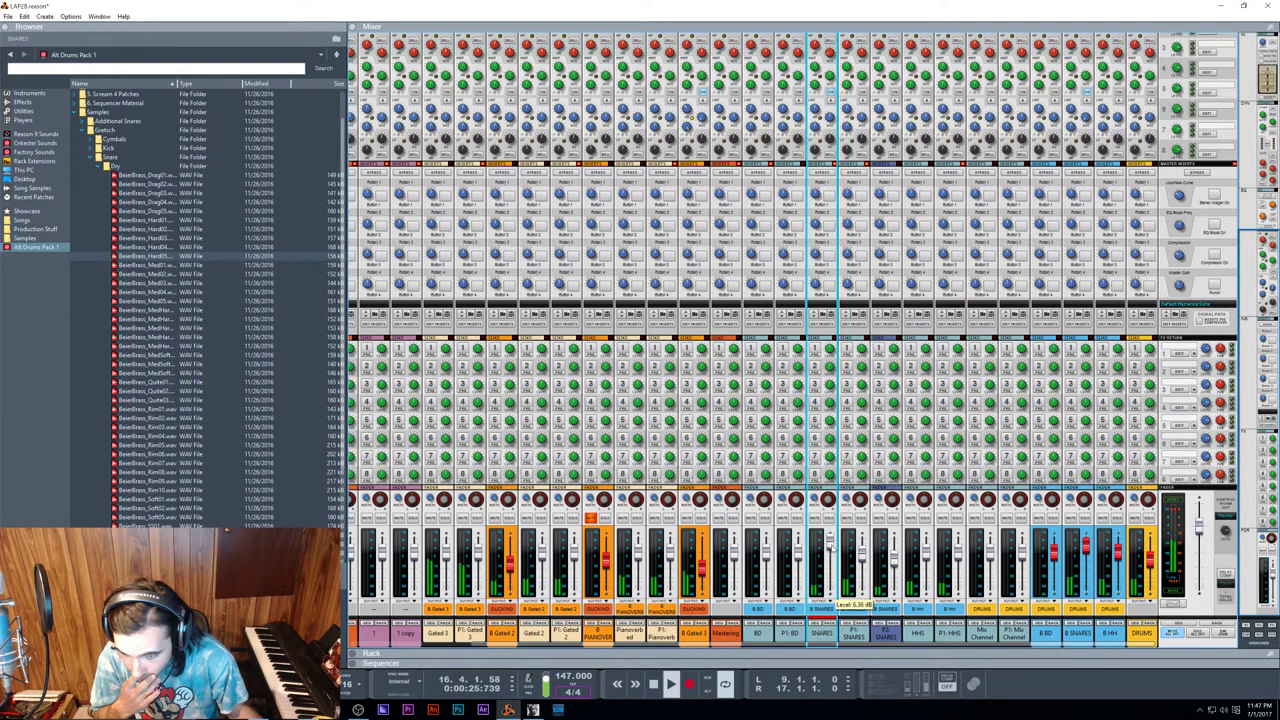
left_click(891, 560)
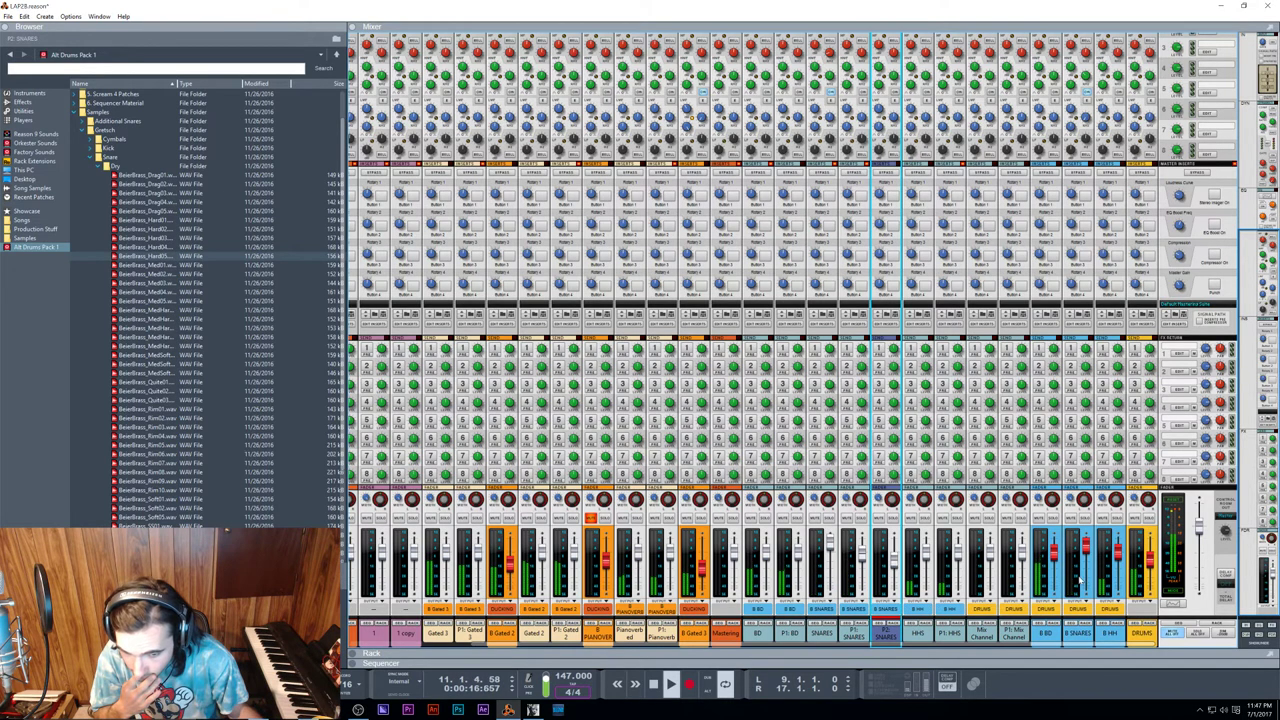
Step: Show the mixer together with the rack and lower the B SNARES bus slightly
key("F6")
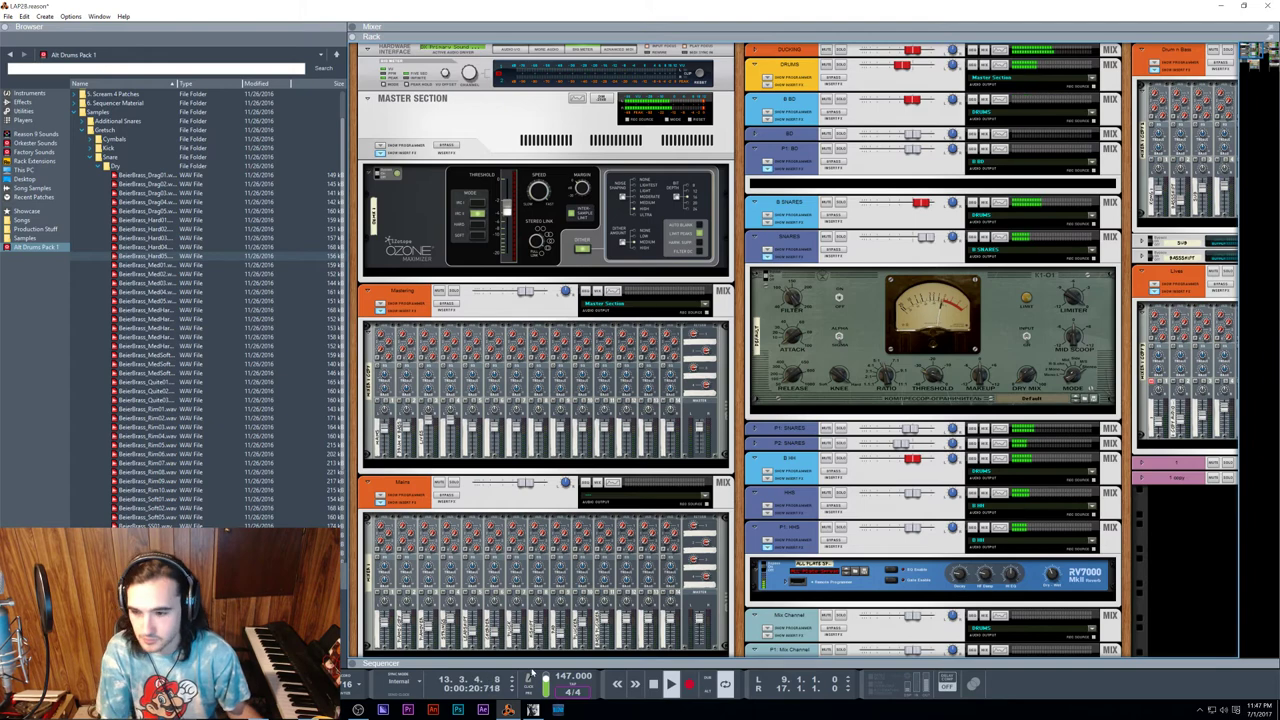
left_click(354, 28)
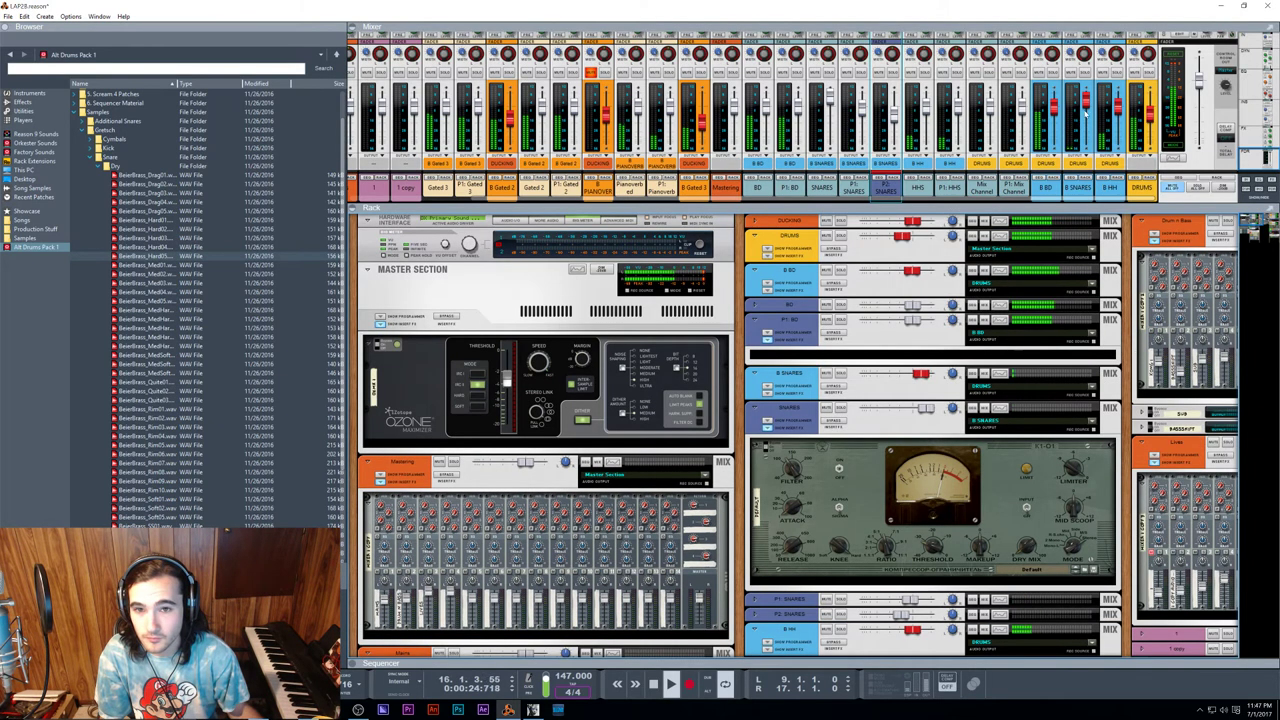
left_click(1090, 112)
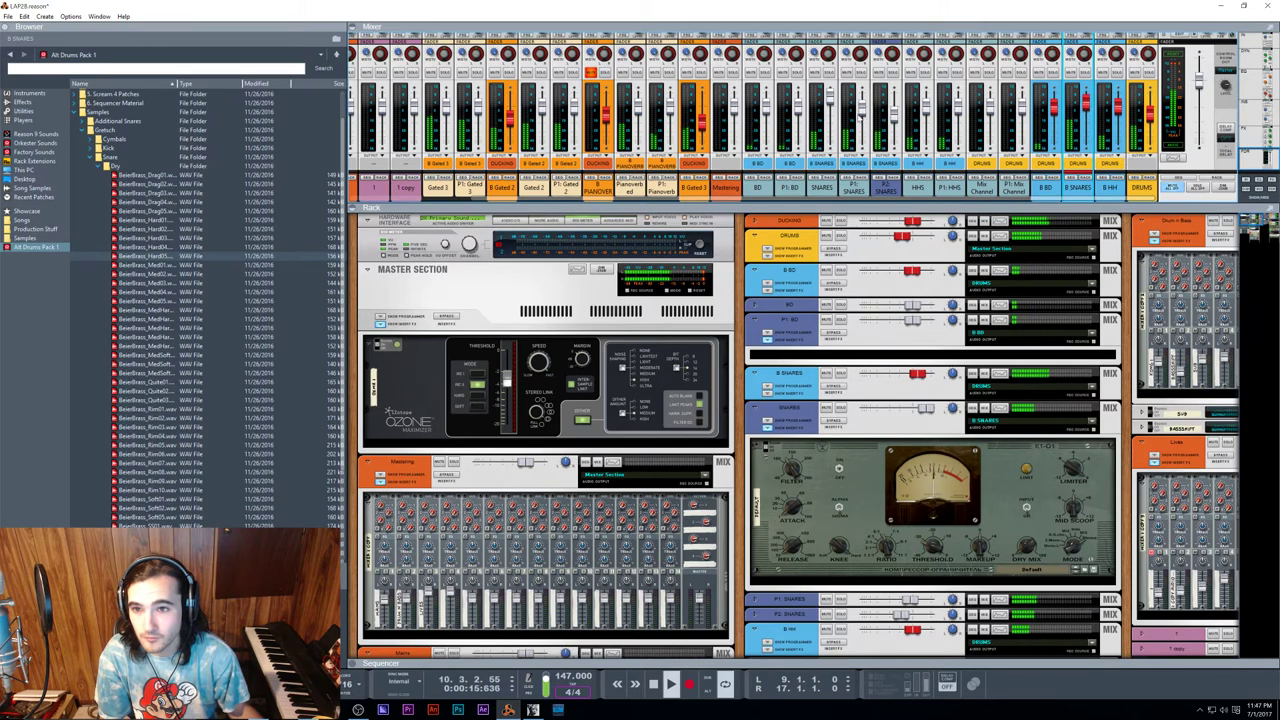
Step: Recheck the P1: SNARES level and lower the B Gated 2 bus to about -12.9 dB, stopping playback
left_click_drag(860, 115, 860, 103)
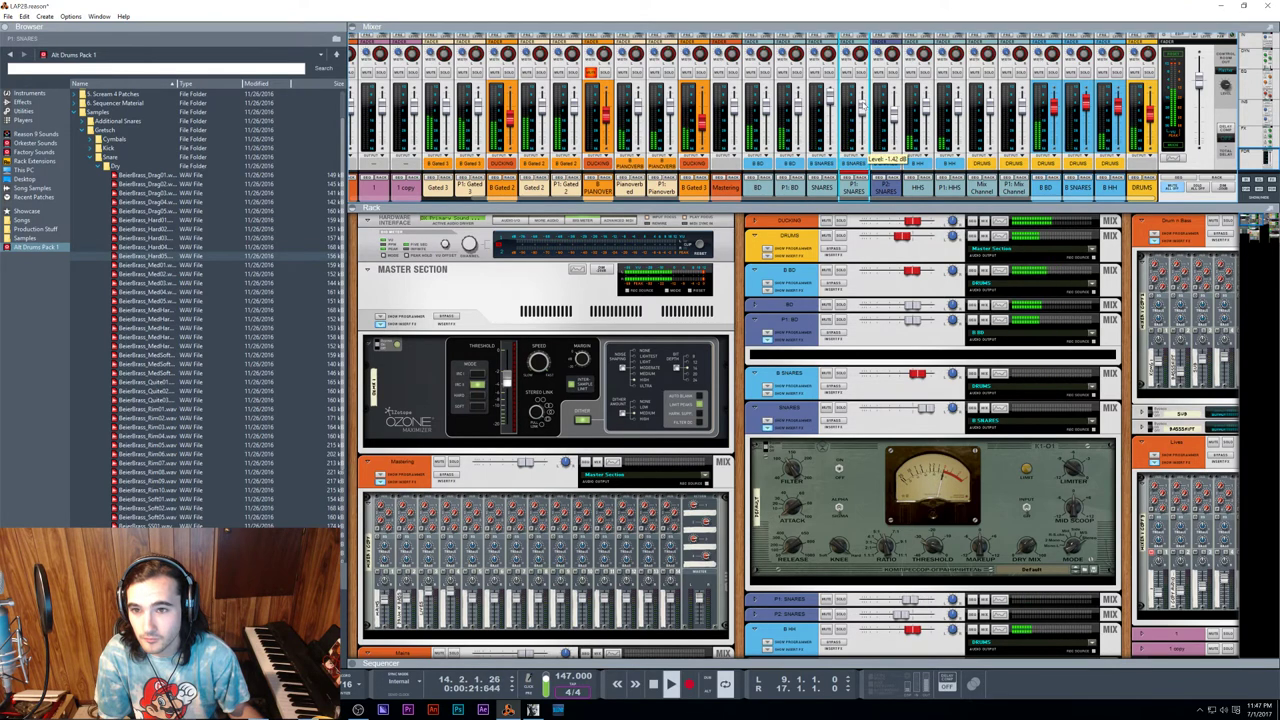
left_click_drag(861, 106, 862, 114)
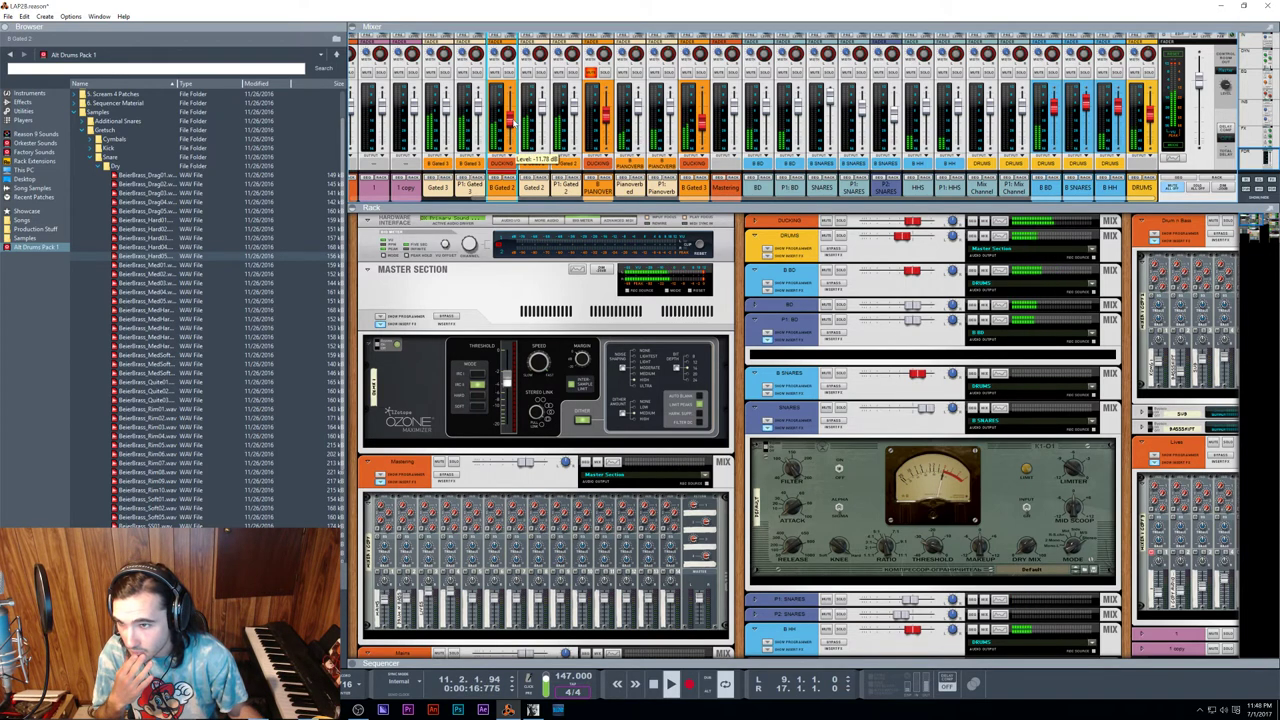
left_click_drag(511, 122, 513, 126)
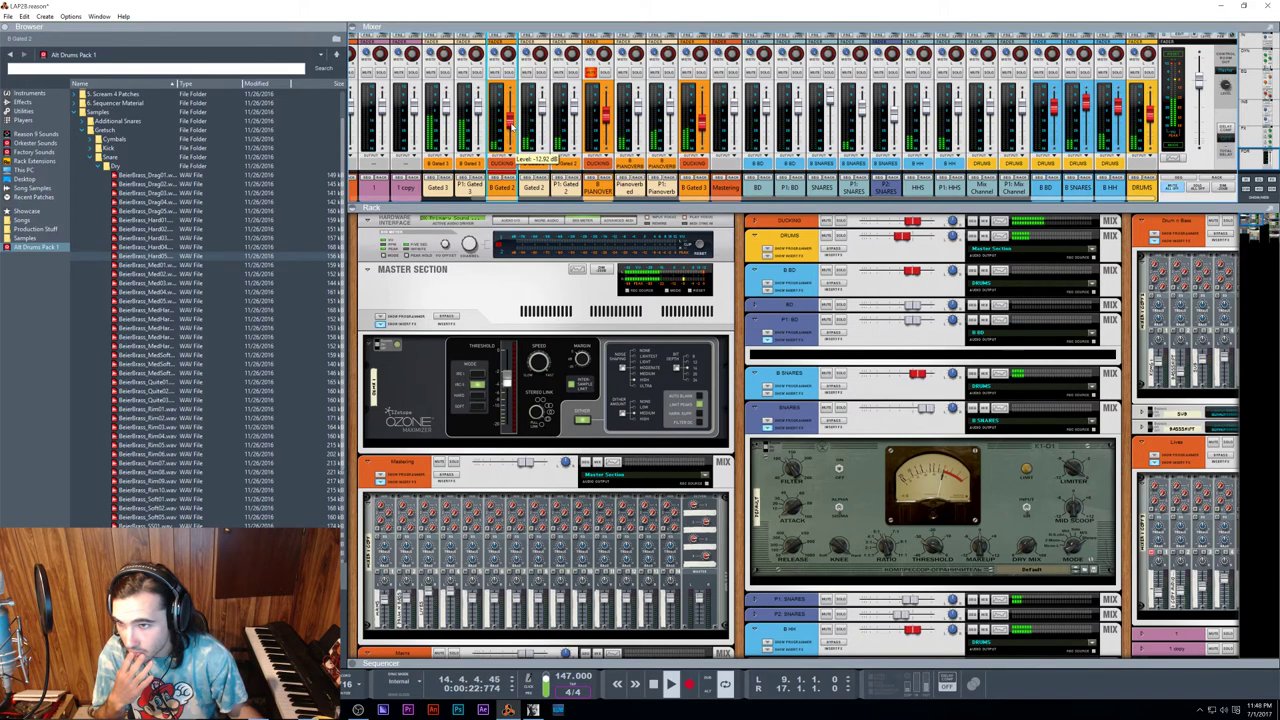
key("space")
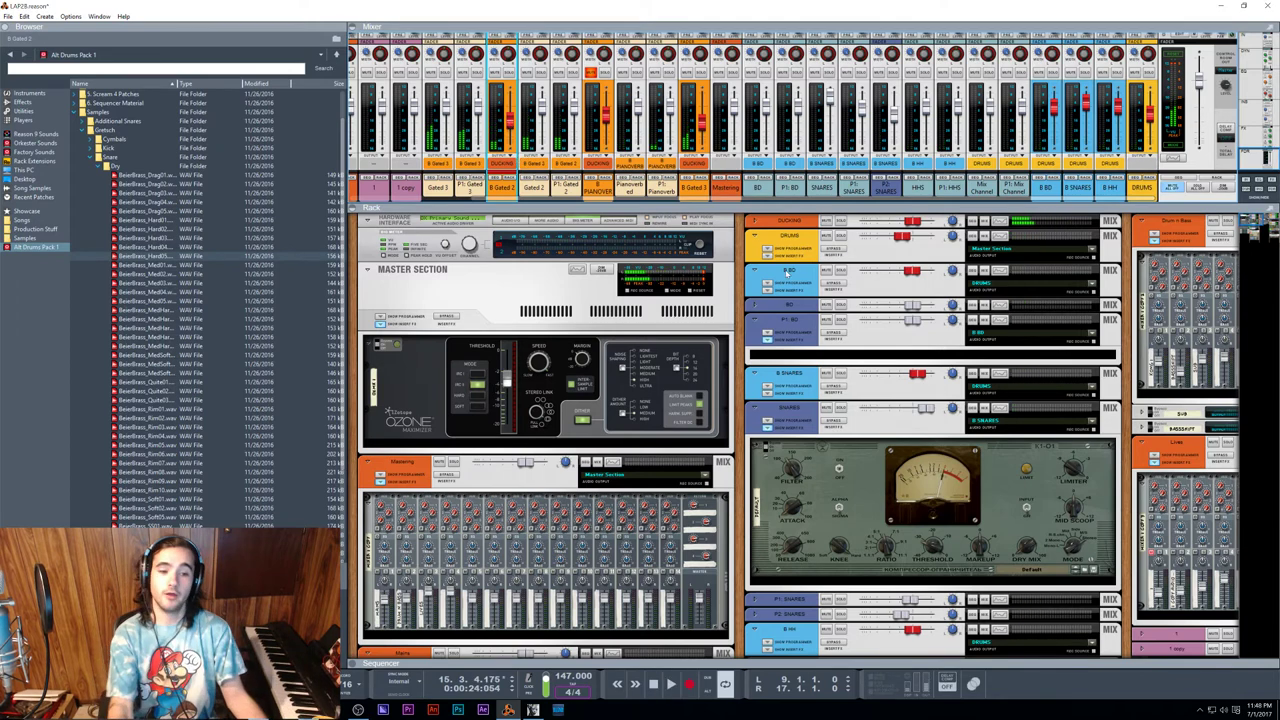
Step: Solo the Gated 2 track in the sequencer and play it from bar 9
double_click(764, 206)
key("F7")
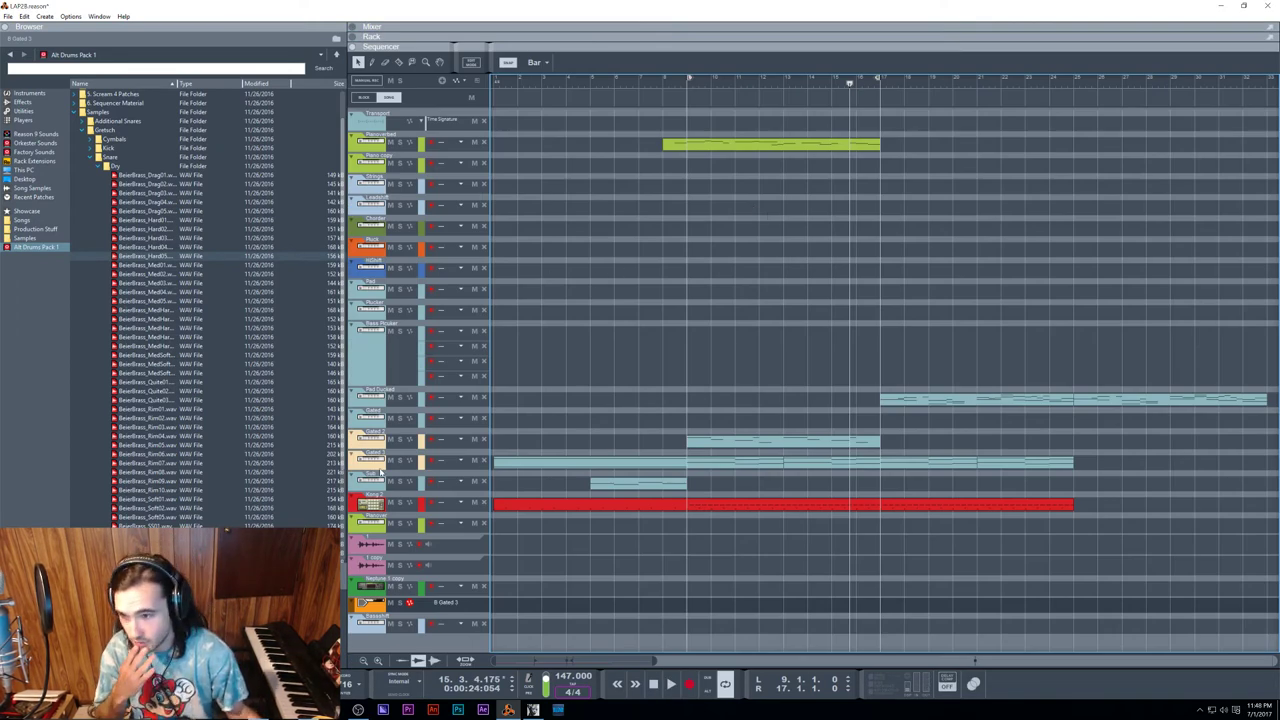
left_click(399, 439)
left_click(687, 78)
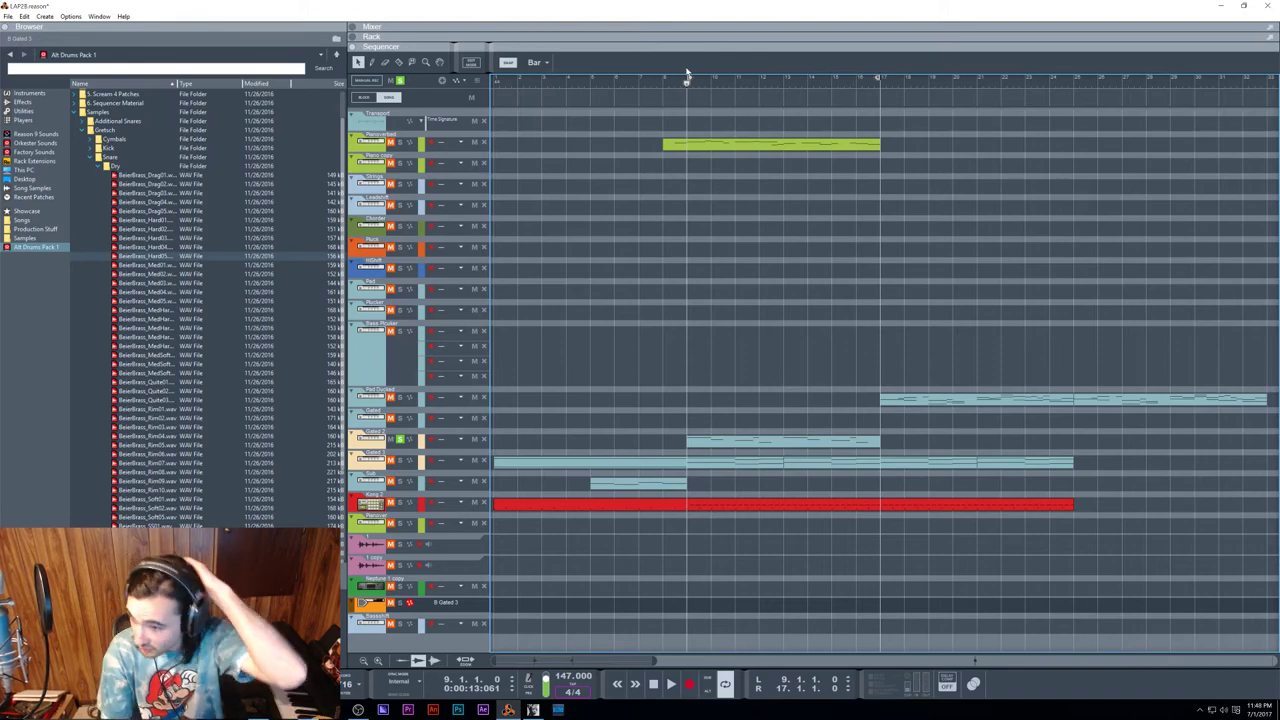
key("space")
Step: Locate the Gated 2 channels in the rack while the soloed track plays, and stop playback
key("F6")
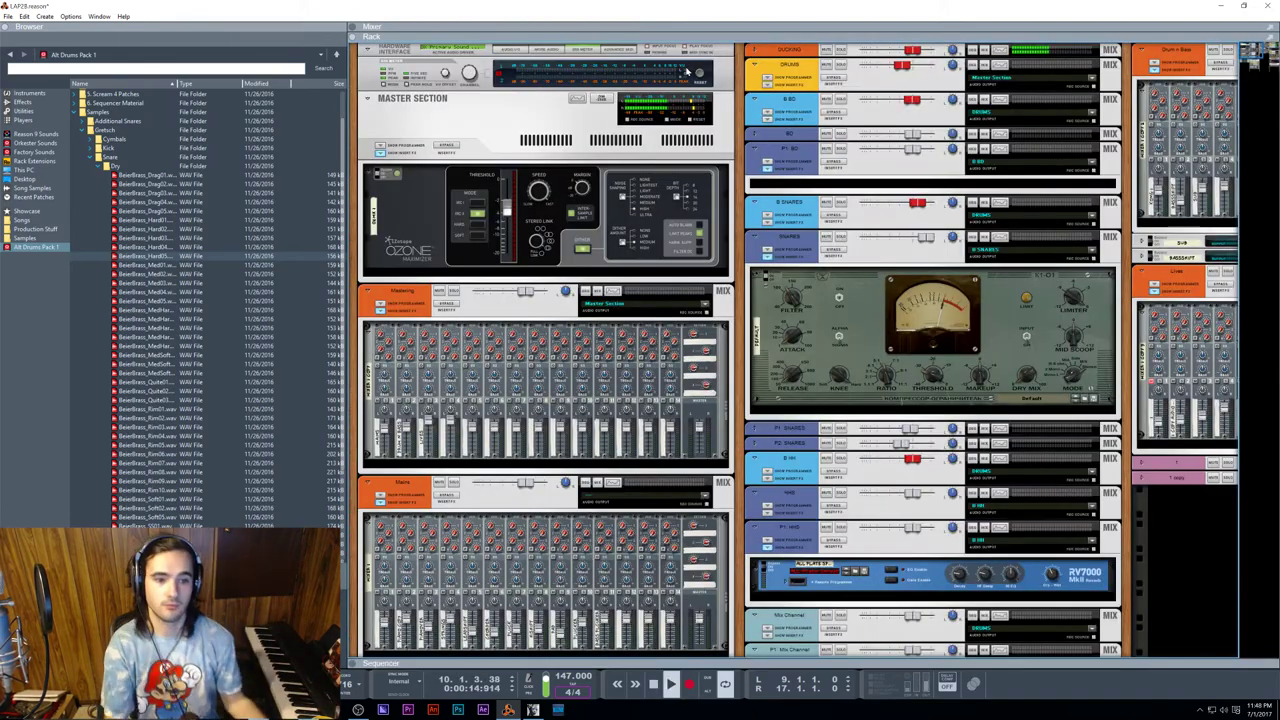
scroll(1037, 183, "right", 5)
scroll(1037, 183, "right", 3)
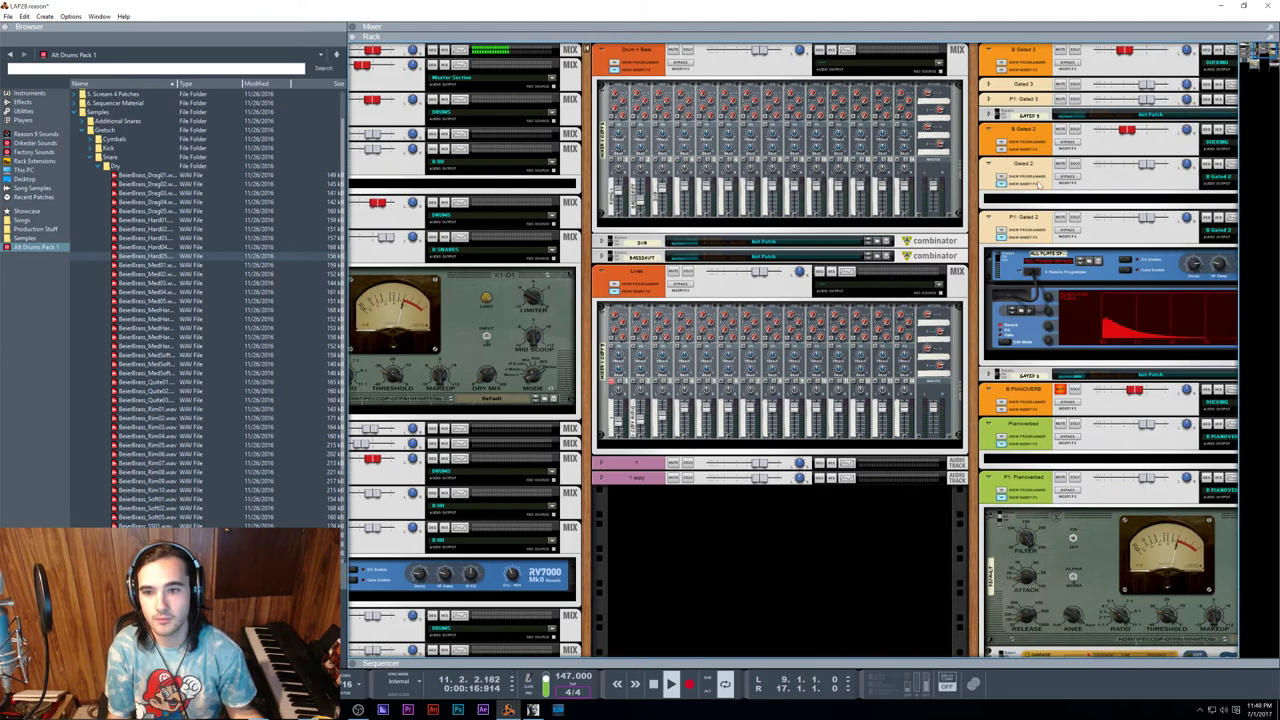
scroll(880, 360, "down", 1)
key("space")
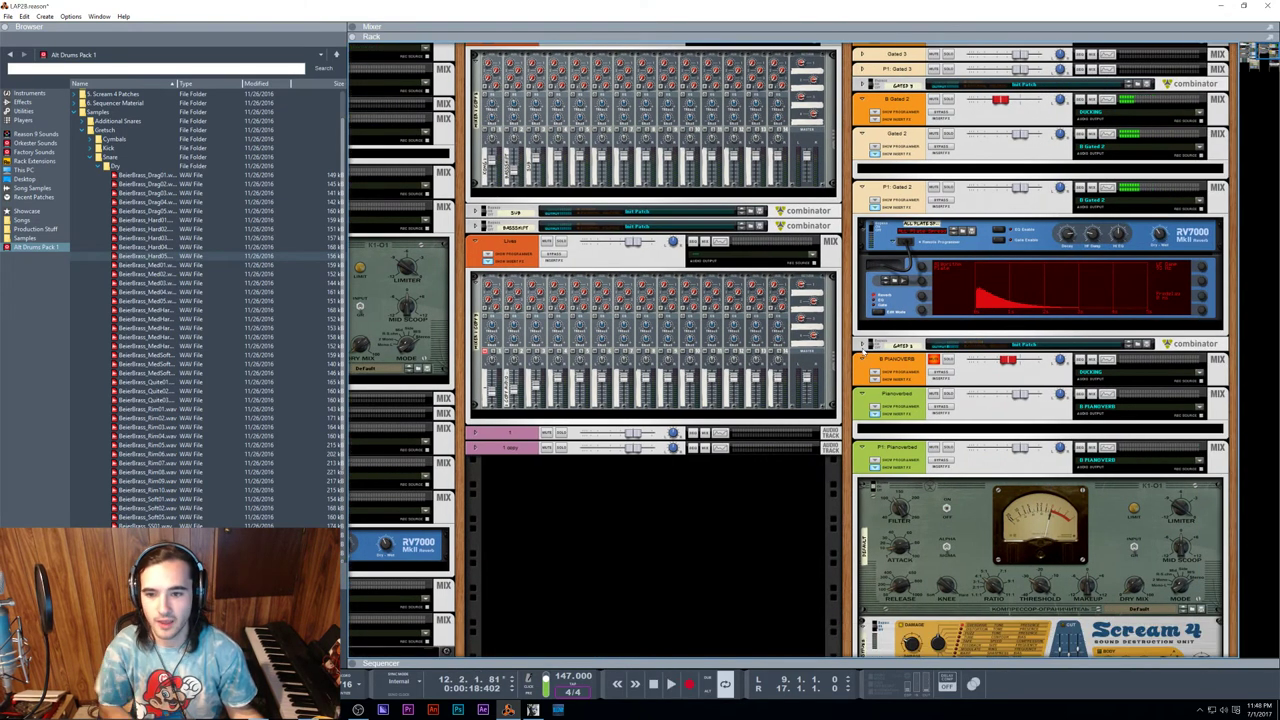
Step: Unfold the Gated 2 Combinator in the rack and check the Antidote's Osc 2 Semi setting, starting playback
left_click(862, 345)
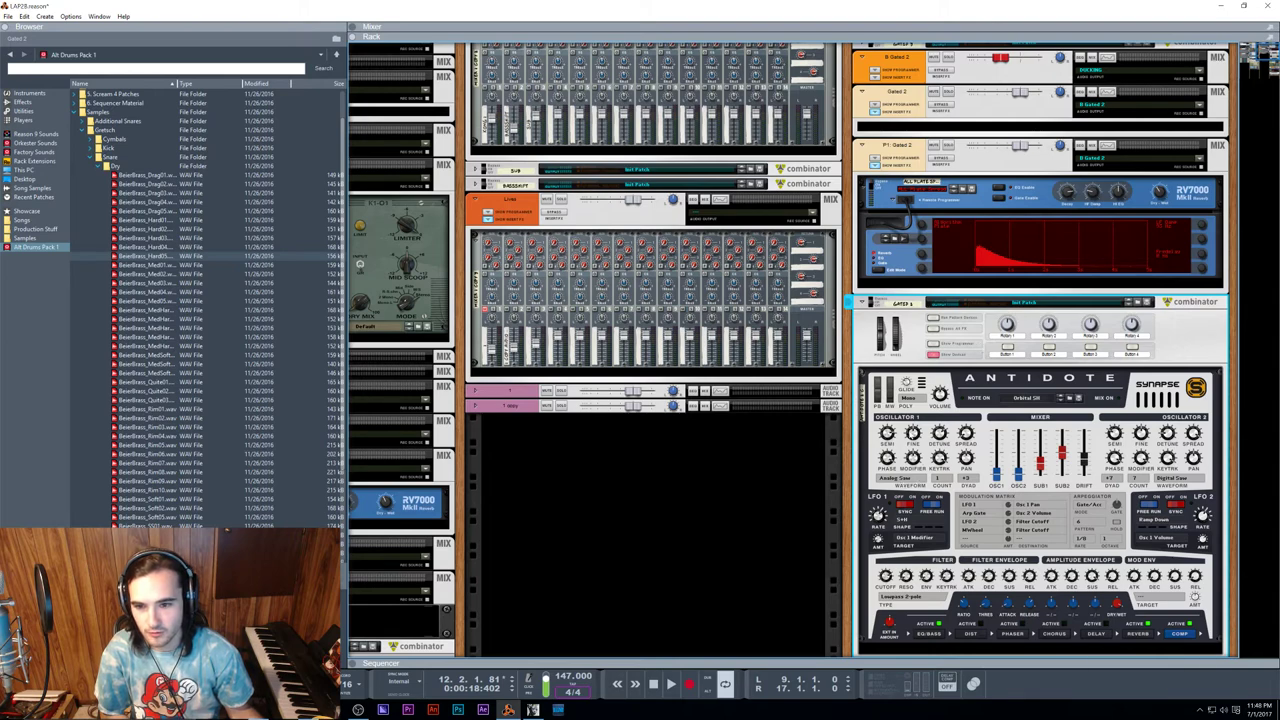
left_click(1116, 437)
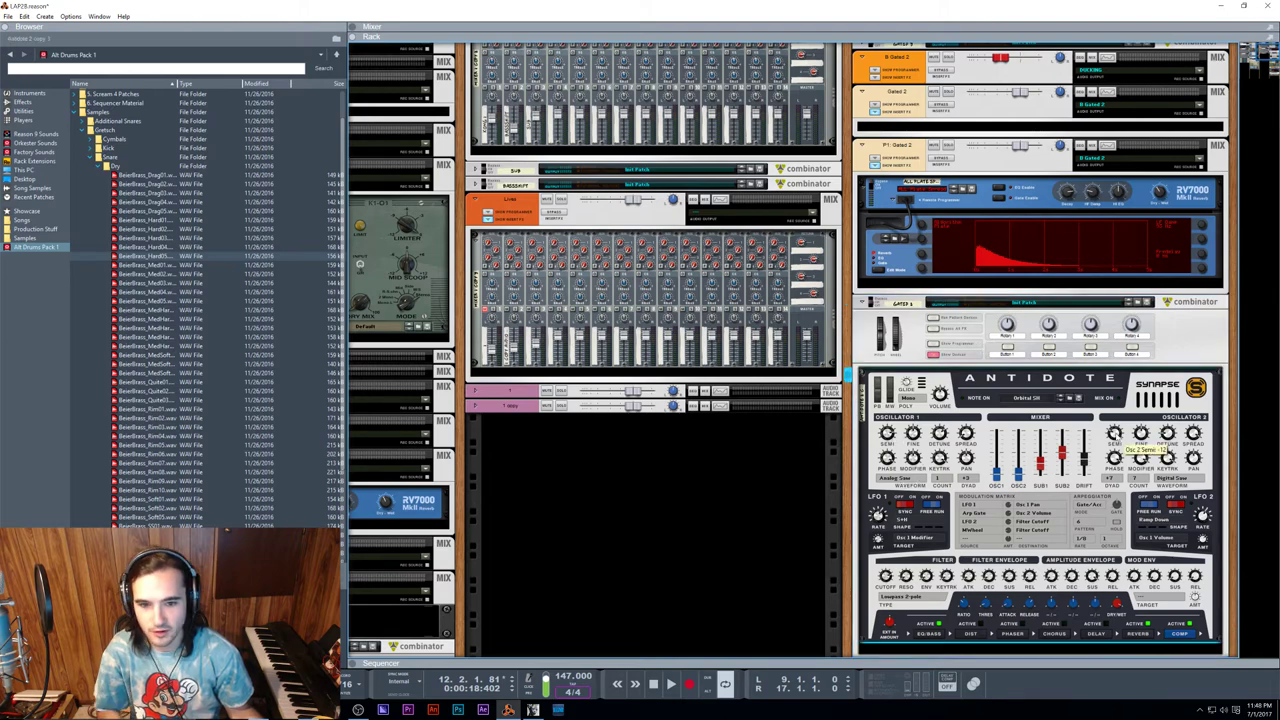
key("space")
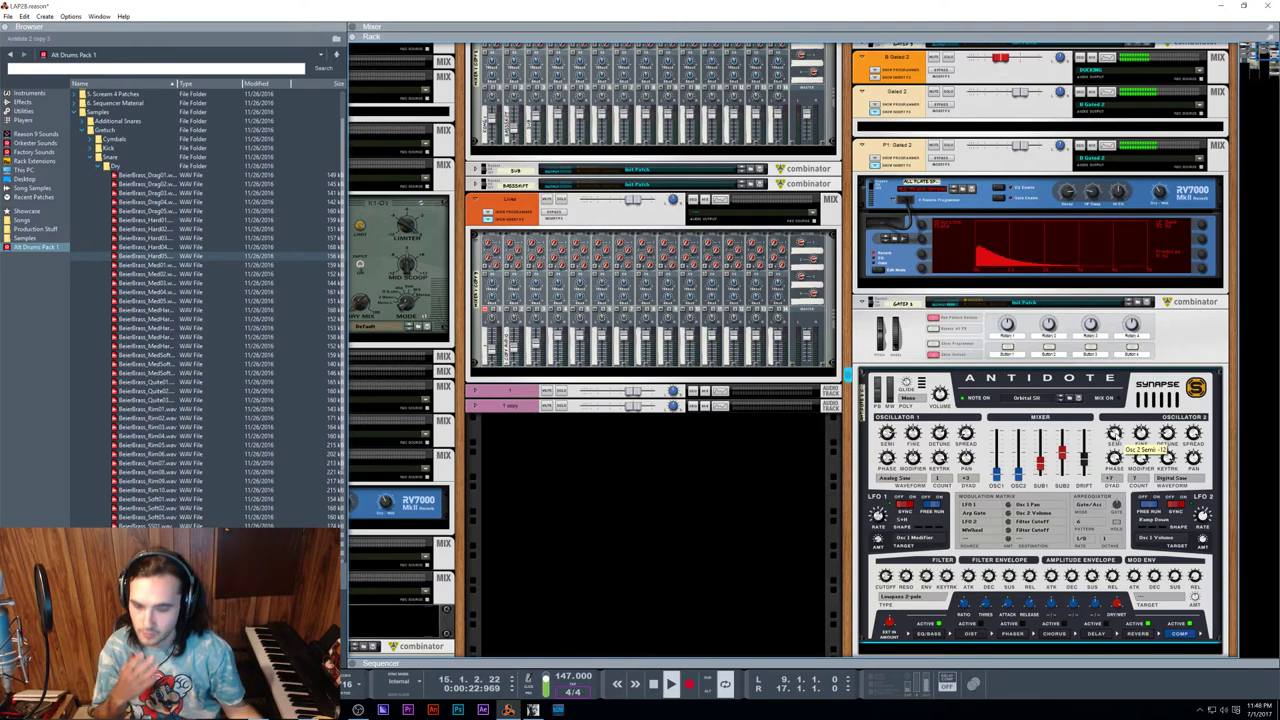
Step: Try the Antidote's Sub 1 and Sub 2 levels during playback, restoring Sub 1 and pulling Sub 2 down to minimum
left_click(1140, 479)
left_click(1159, 496)
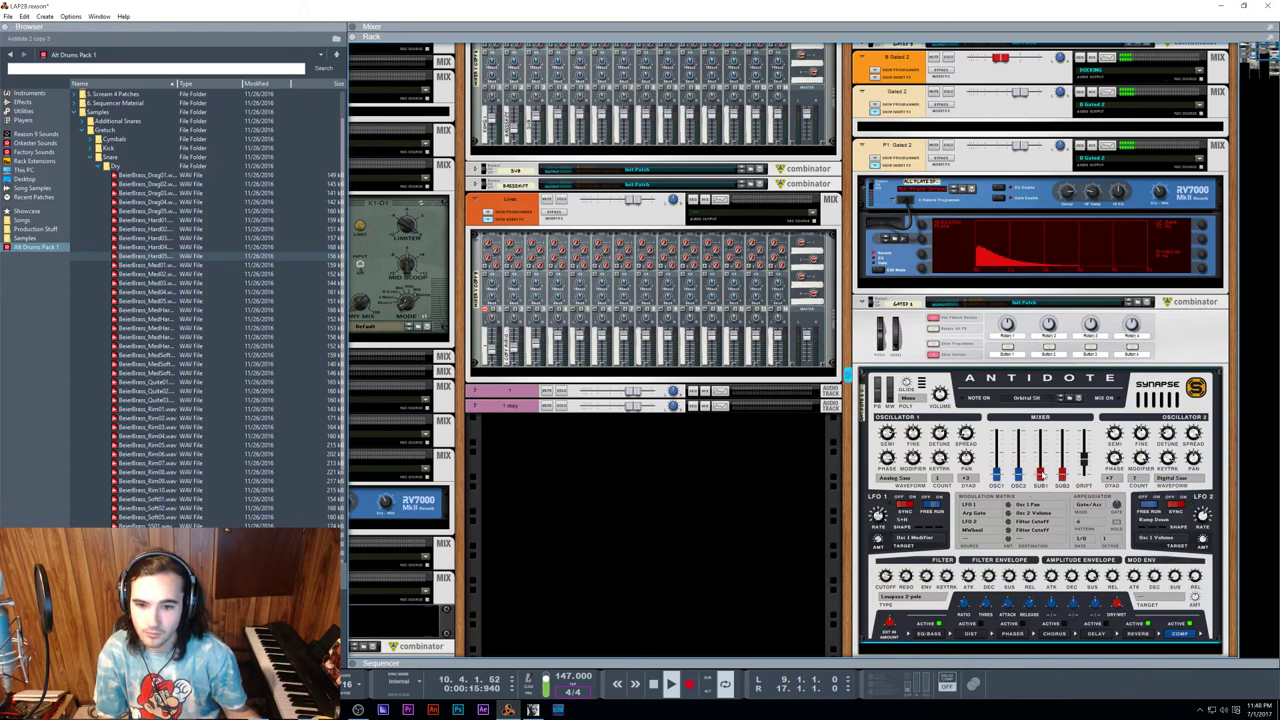
left_click_drag(1040, 476, 1063, 464)
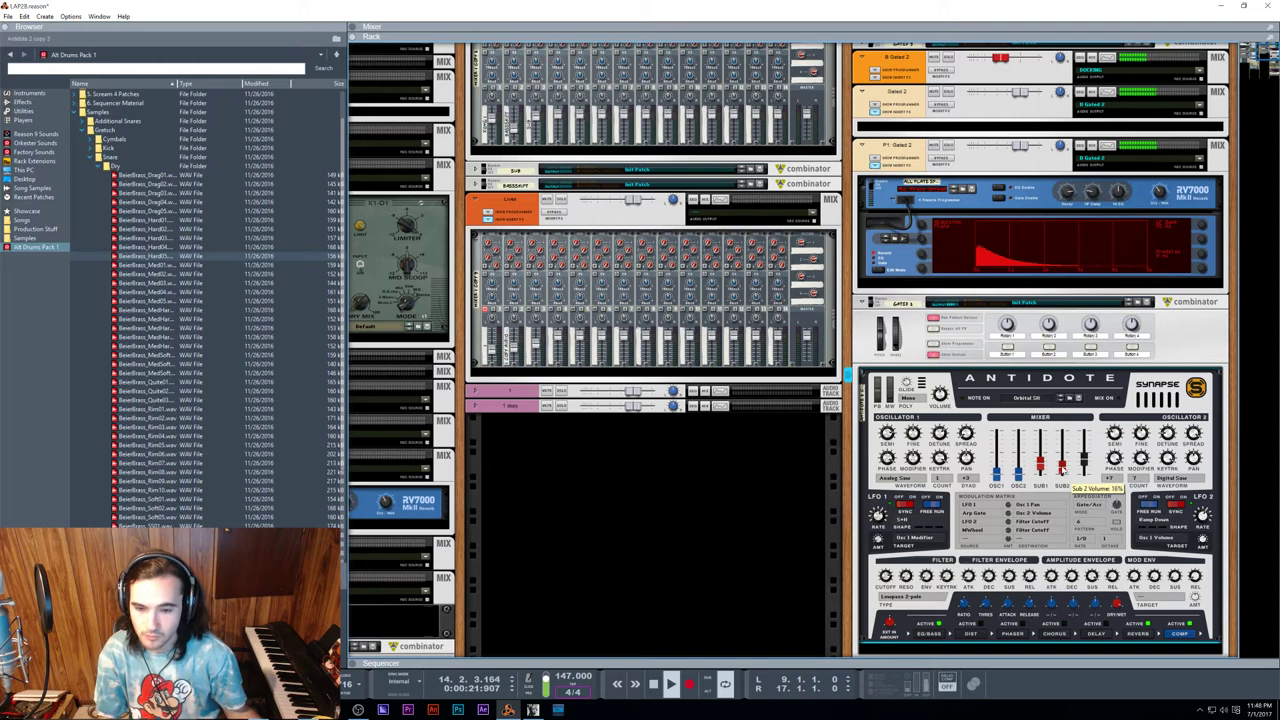
left_click_drag(1062, 470, 1062, 476)
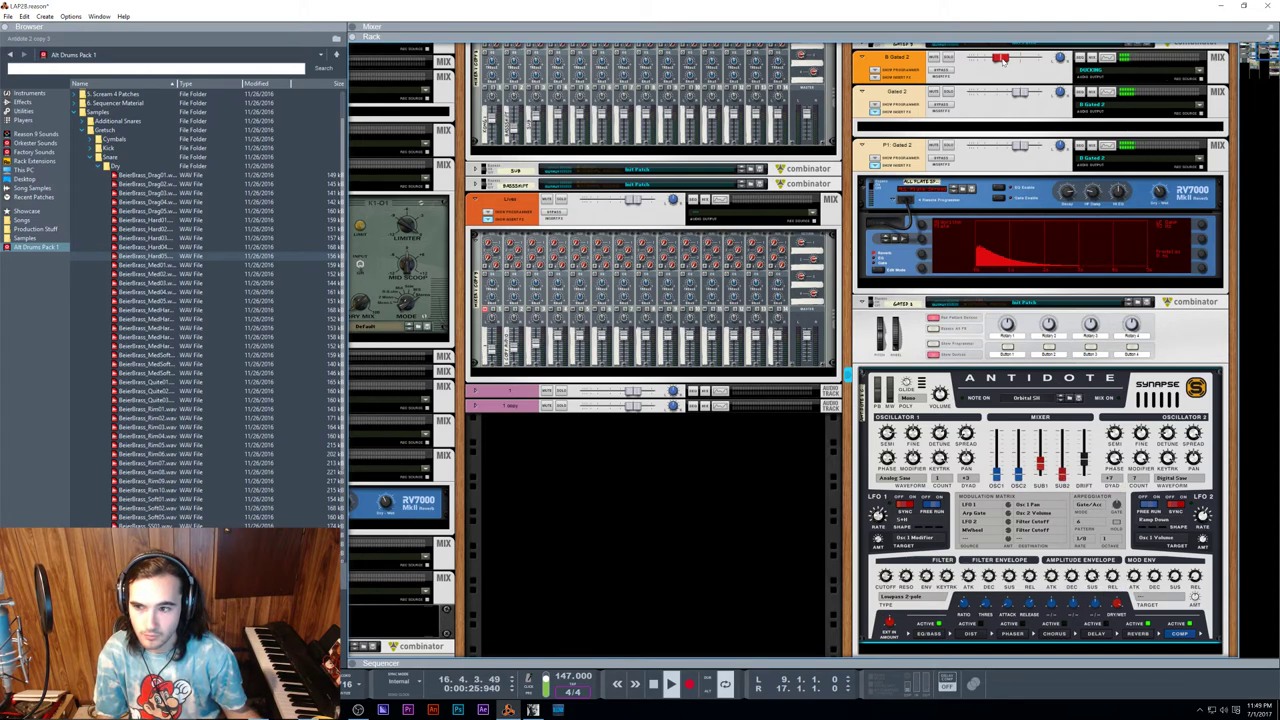
left_click_drag(1003, 60, 1001, 65)
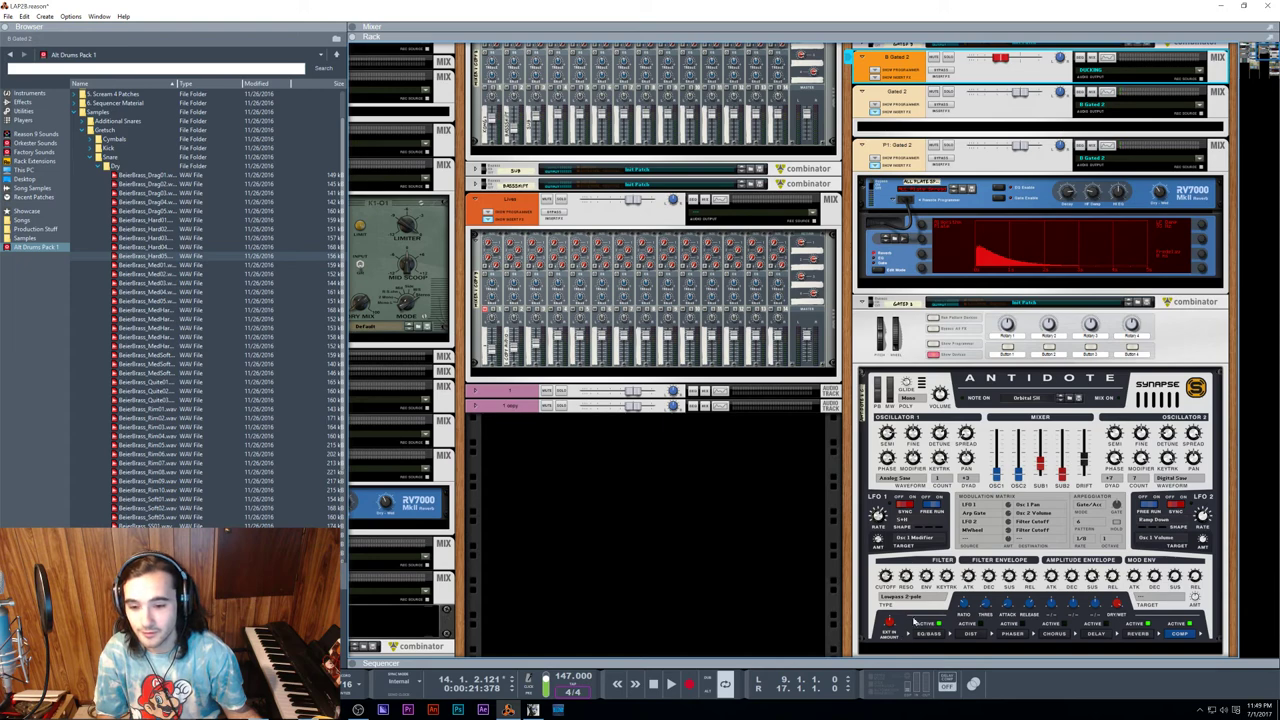
Step: Examine the Antidote's modulation matrix slot 2 amount while playing, and check the waveform options of LFO 1
left_click(1009, 514)
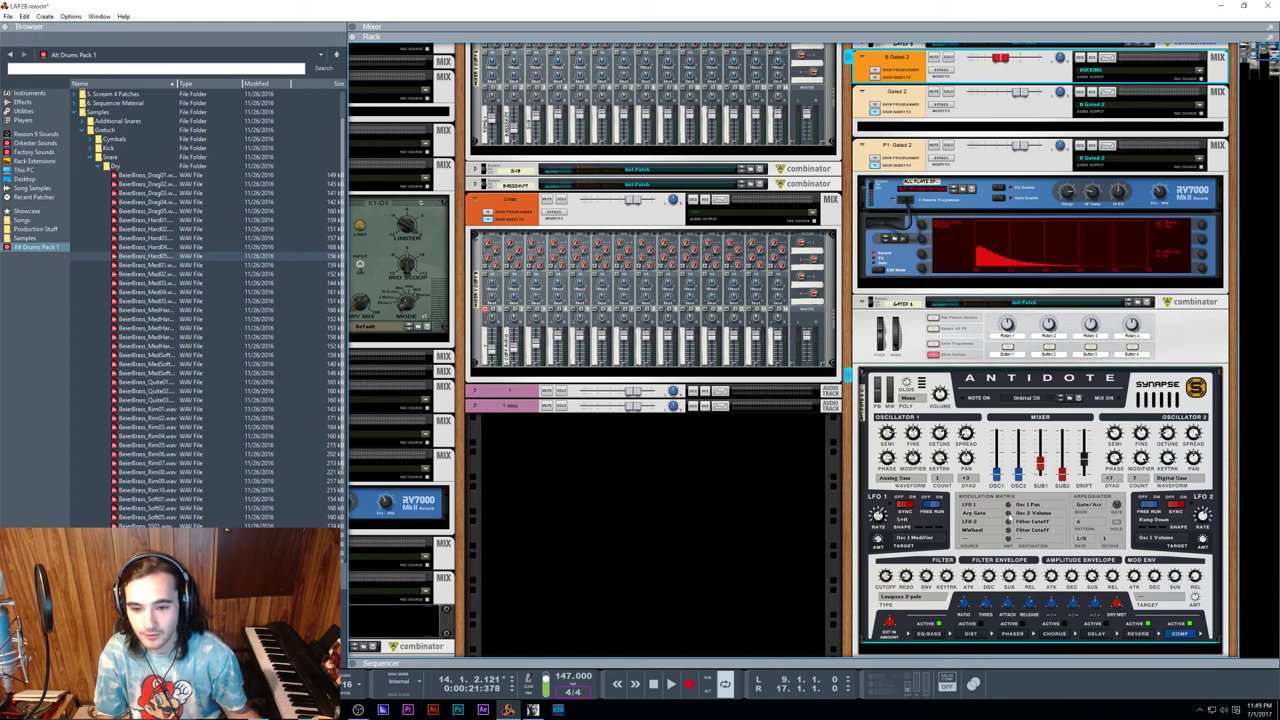
key("space")
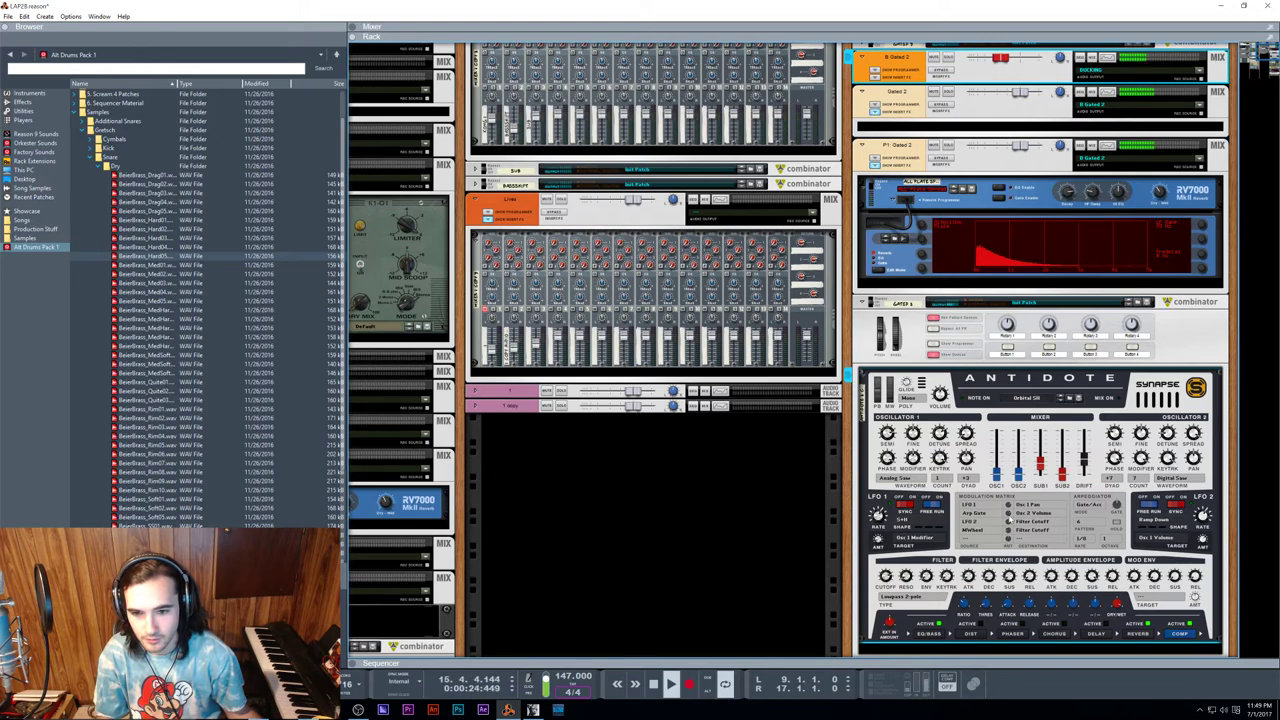
key("space")
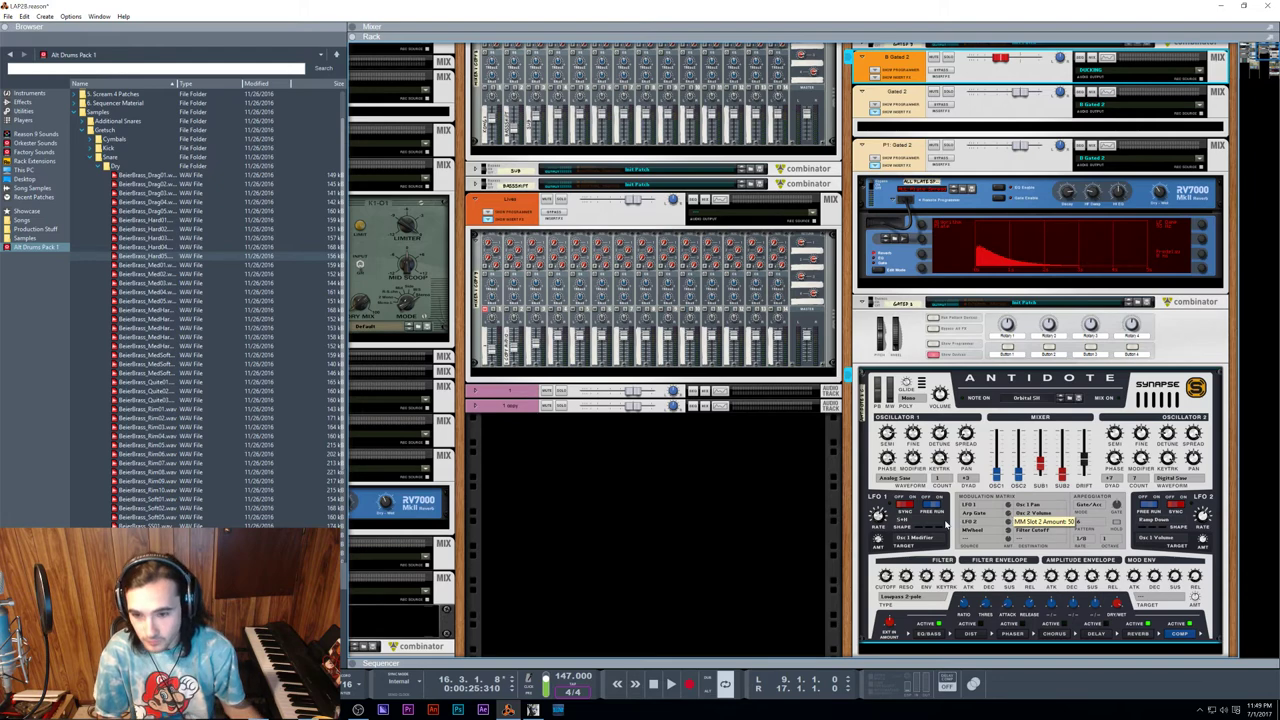
left_click(910, 525)
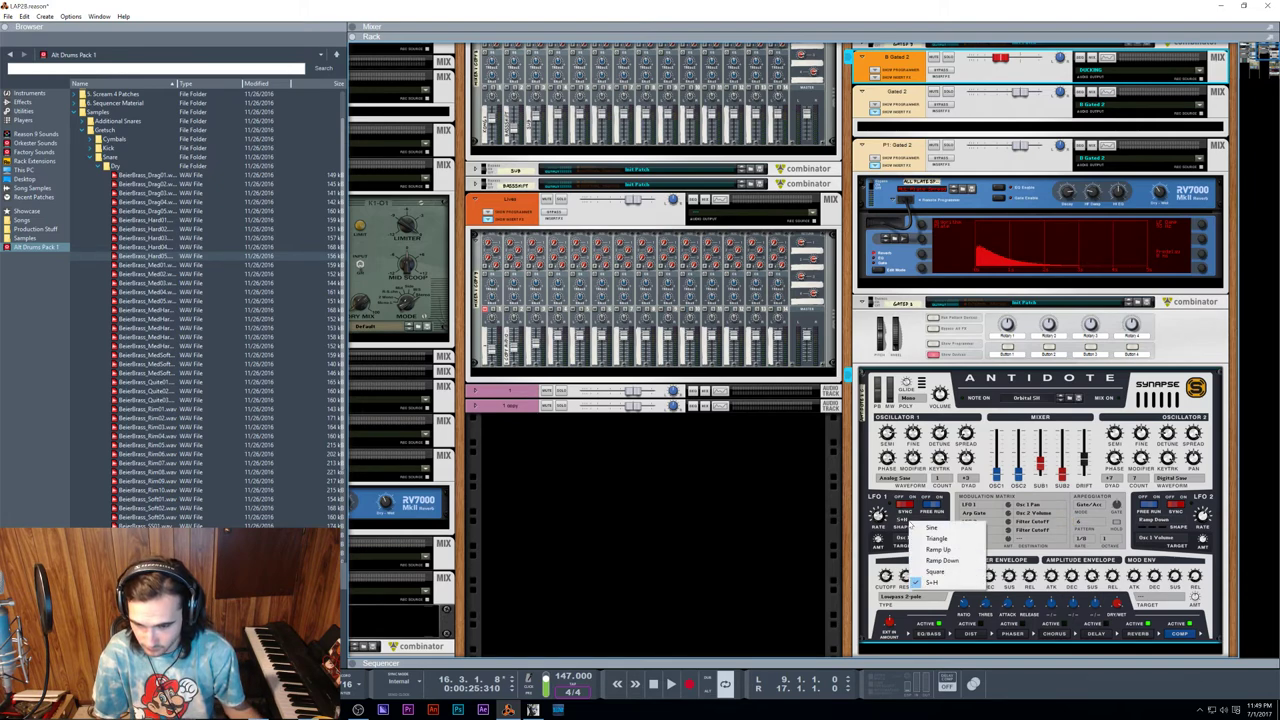
left_click(1032, 508)
left_click(975, 447)
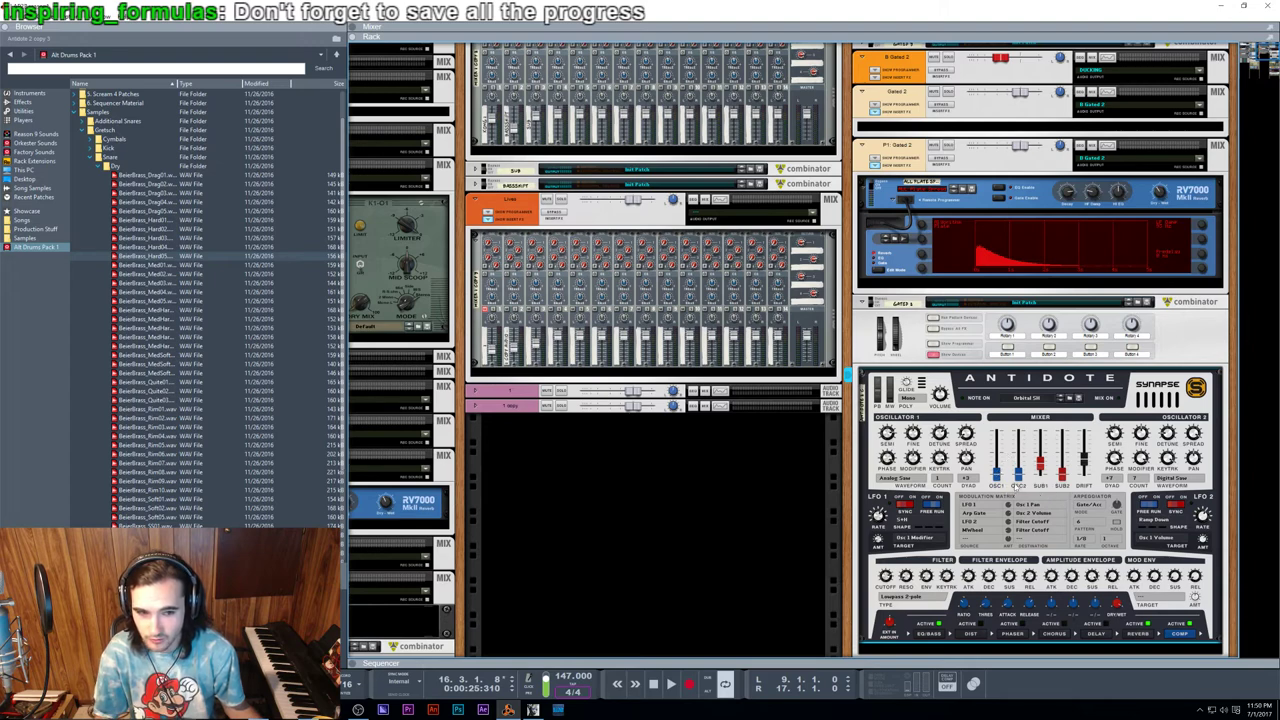
Step: Play the soloed Gated 2 part again and check the Antidote's Osc 1 and Osc 2 volumes, stopping playback at the end
key("space")
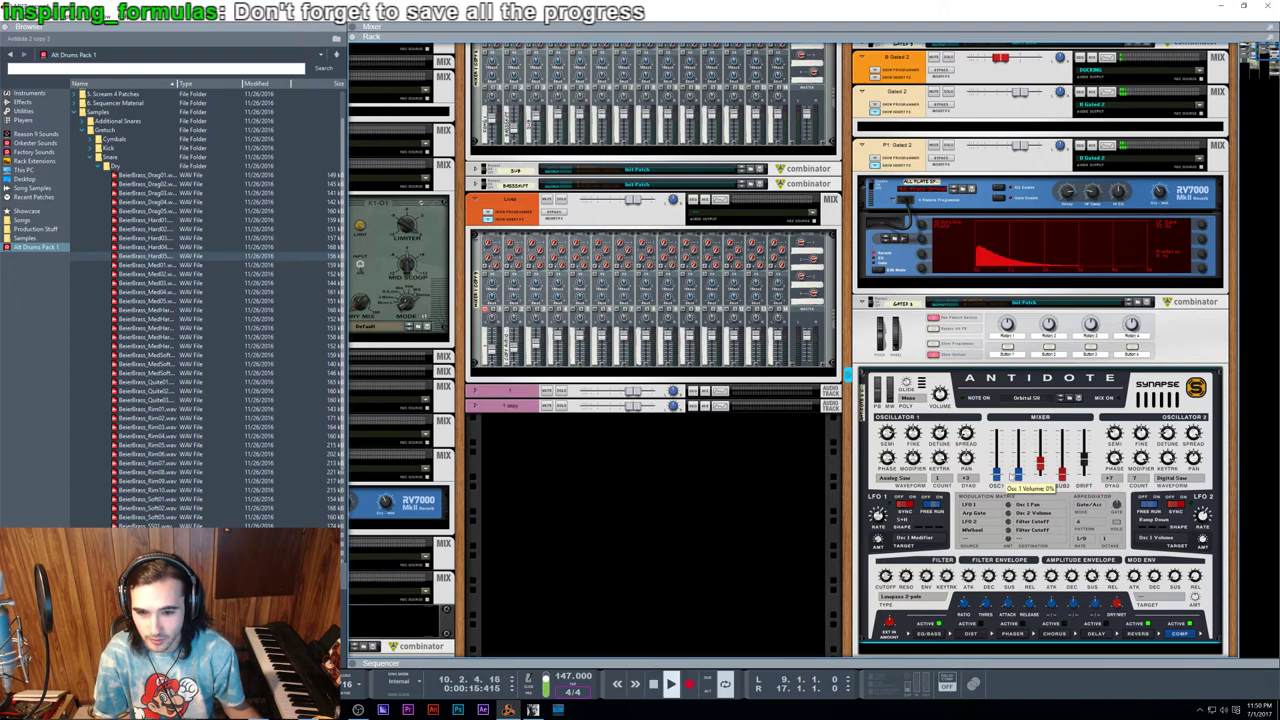
mouse_move(1018, 474)
left_mouse_down()
mouse_move(1021, 451)
mouse_move(1018, 478)
mouse_move(997, 433)
mouse_move(997, 478)
mouse_move(1018, 430)
mouse_move(1018, 476)
left_mouse_up()
key("space")
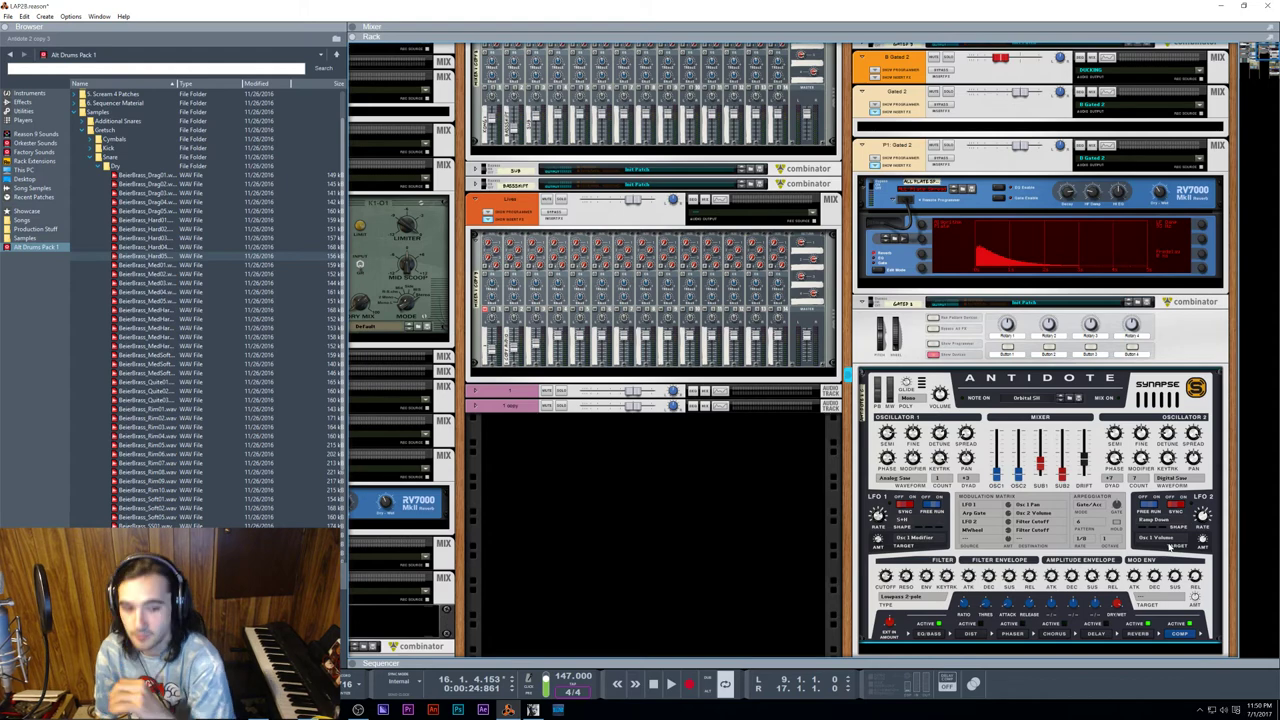
Step: Save the song under the new name LAP2C in the youtube vids folder
left_click(8, 16)
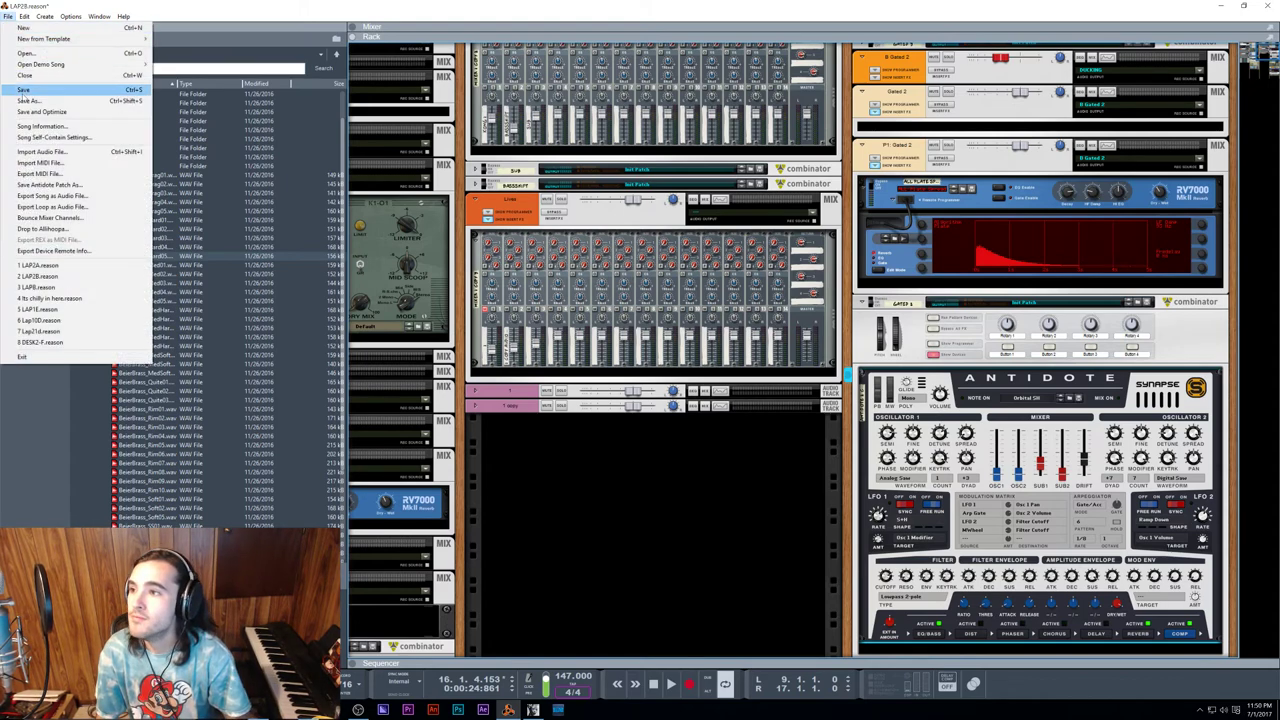
left_click(25, 100)
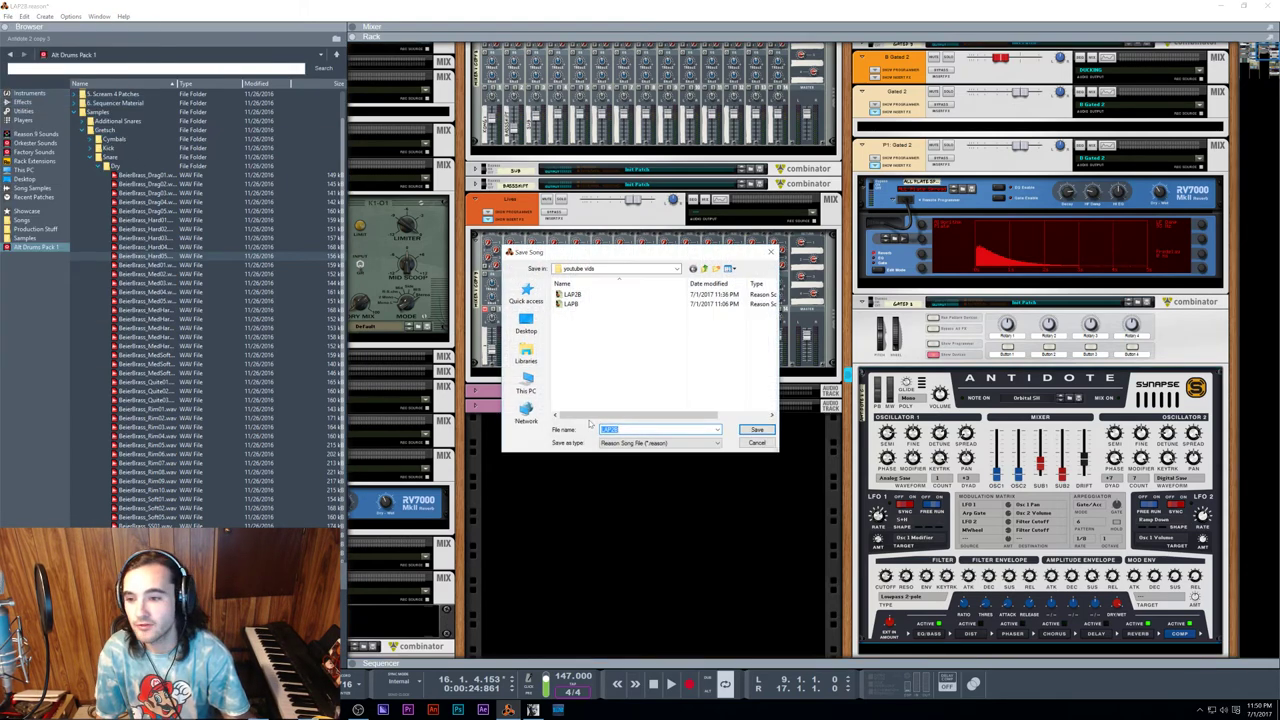
type("LAP2c")
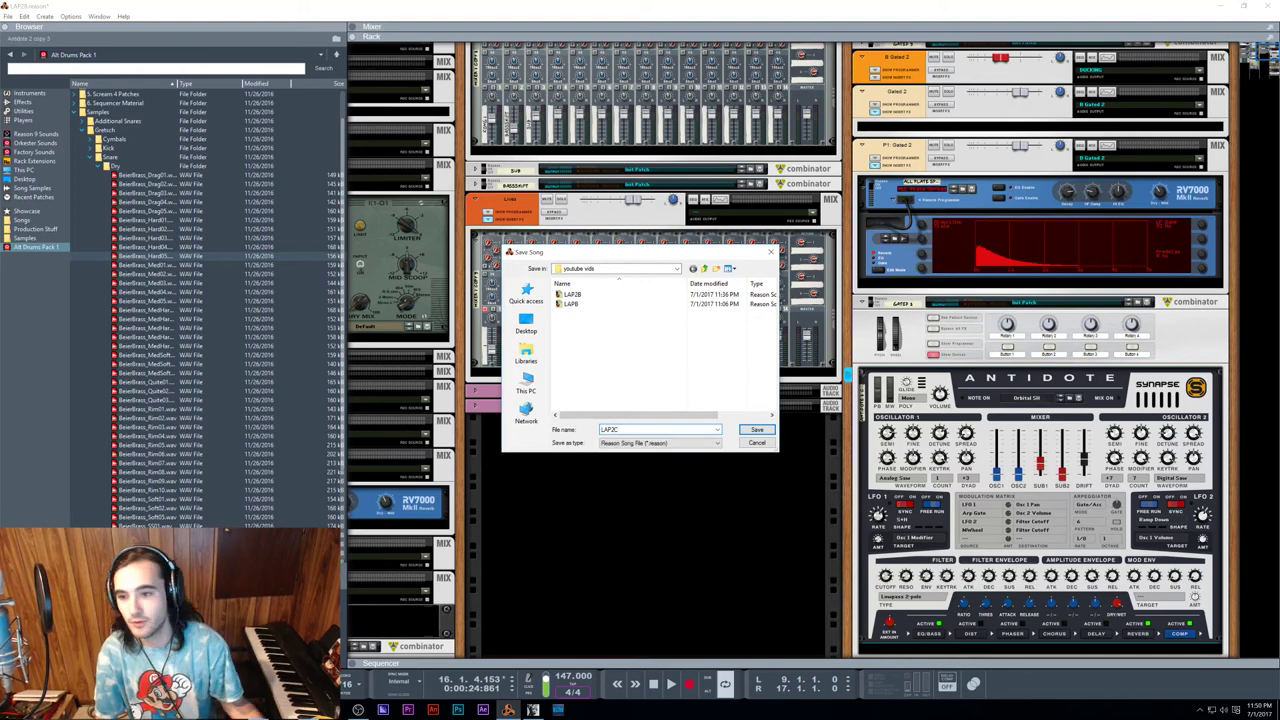
left_click(752, 430)
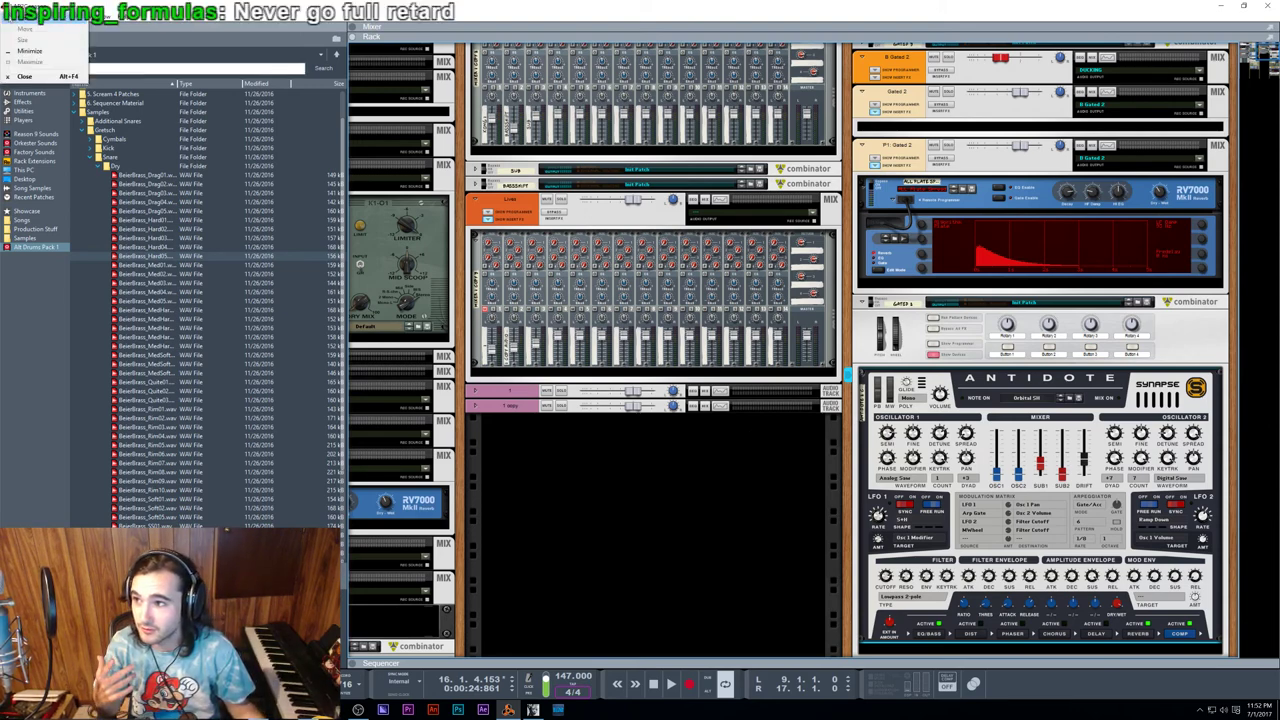
left_click(8, 7)
left_click(9, 17)
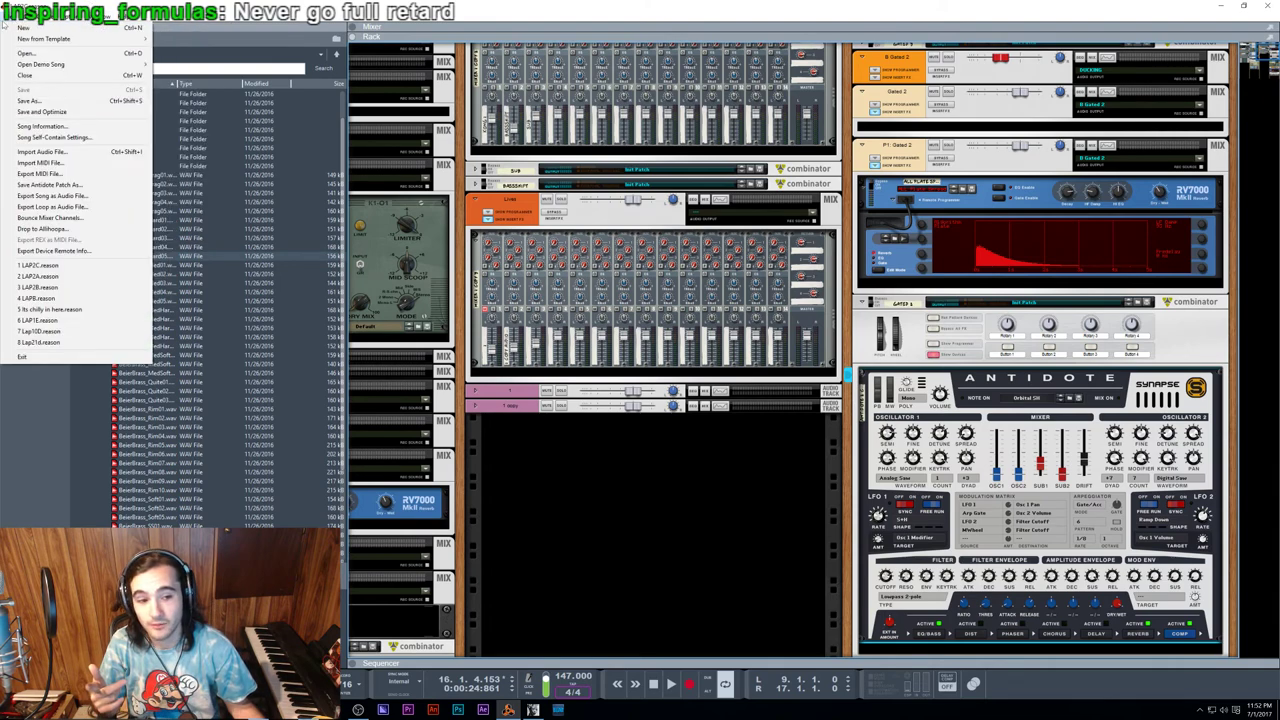
mouse_move(32, 20)
left_click(408, 5)
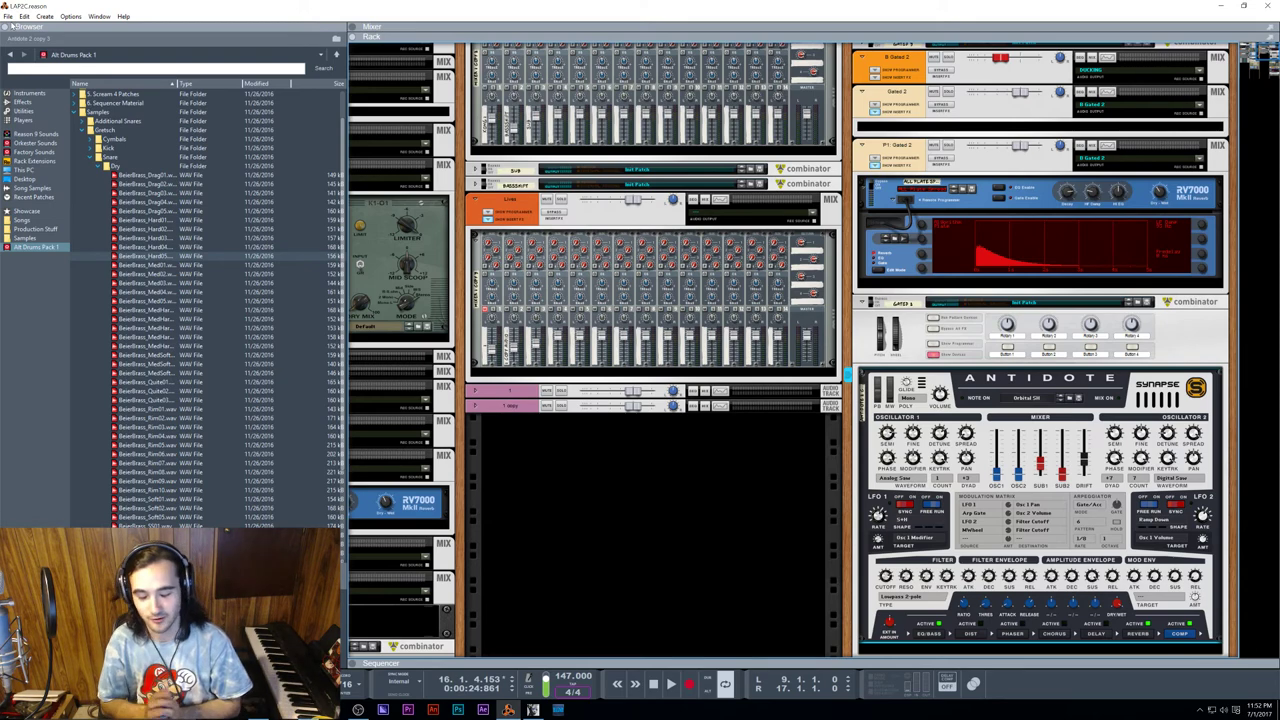
Step: Play the sequencer from bar 9 and clear all track solos so the full arrangement is heard, stopping playback
key("F7")
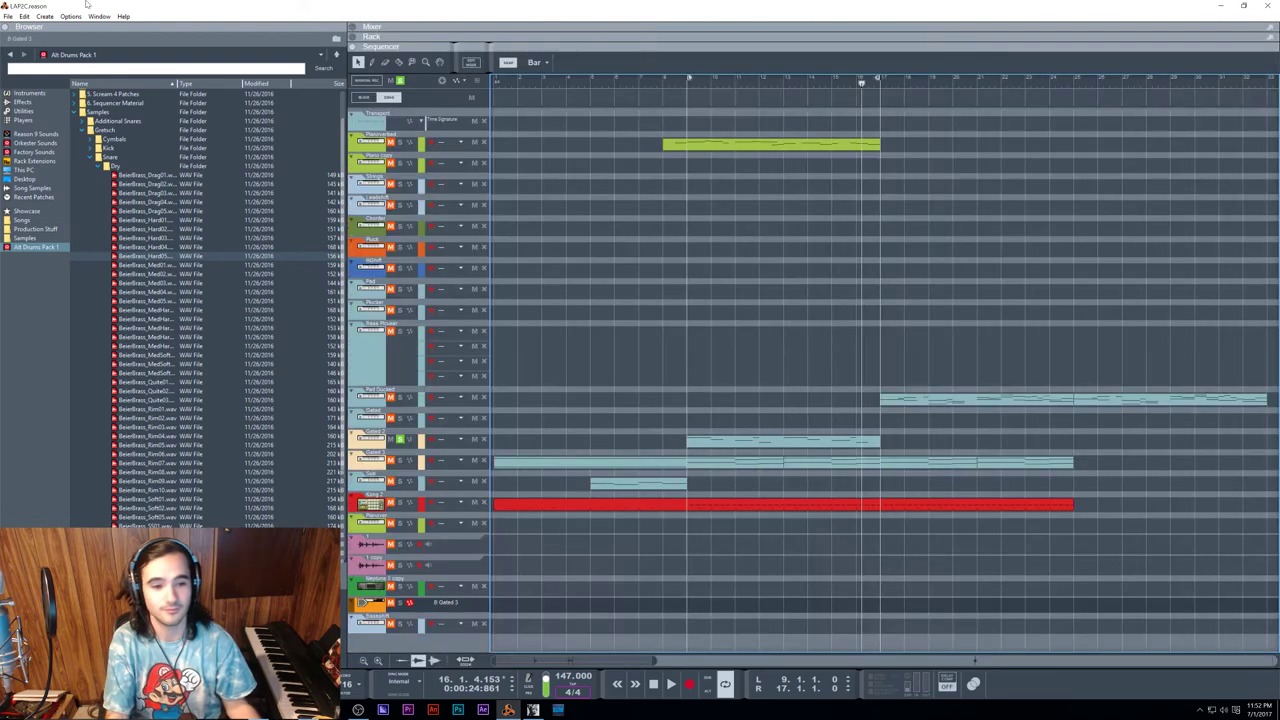
left_click(688, 82)
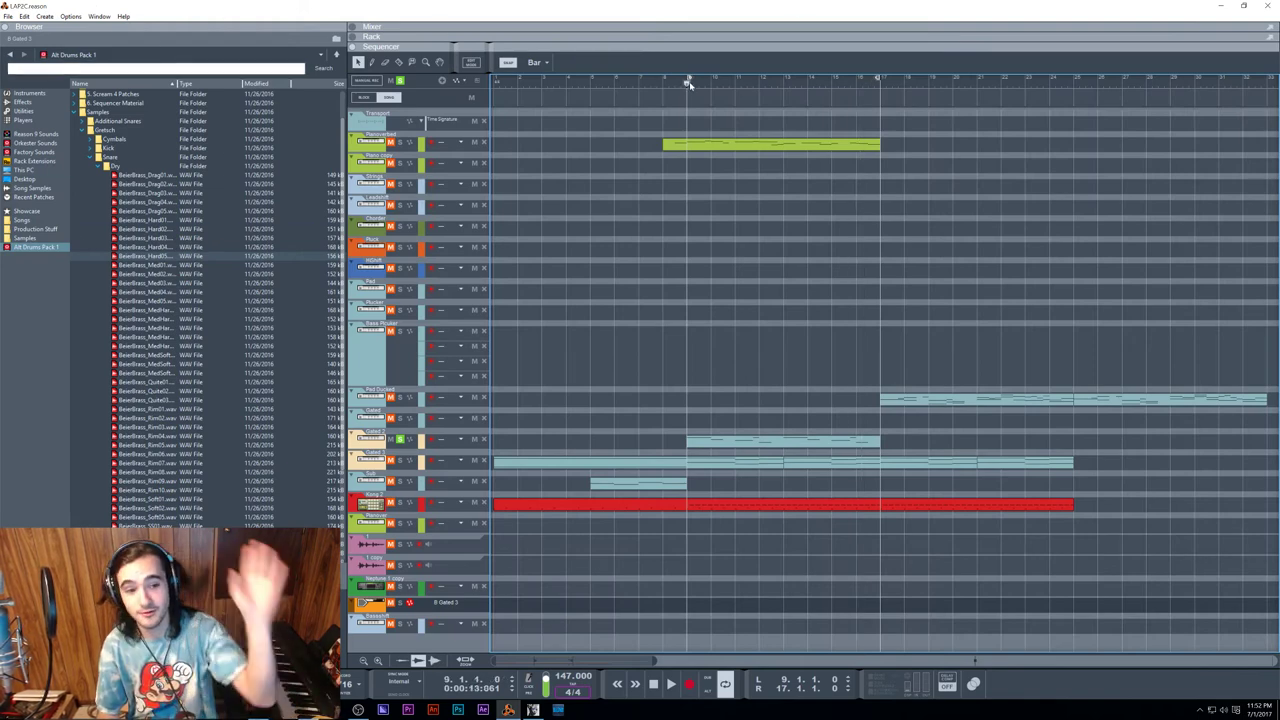
key("space")
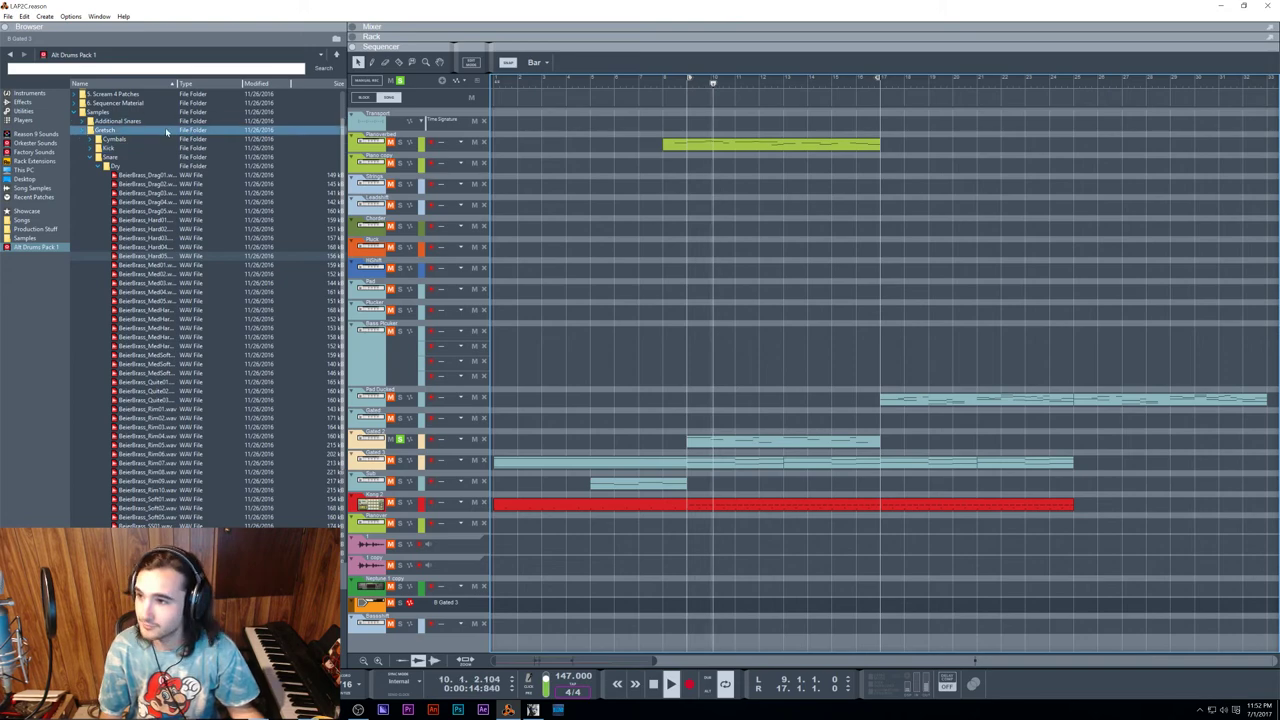
left_click(398, 80)
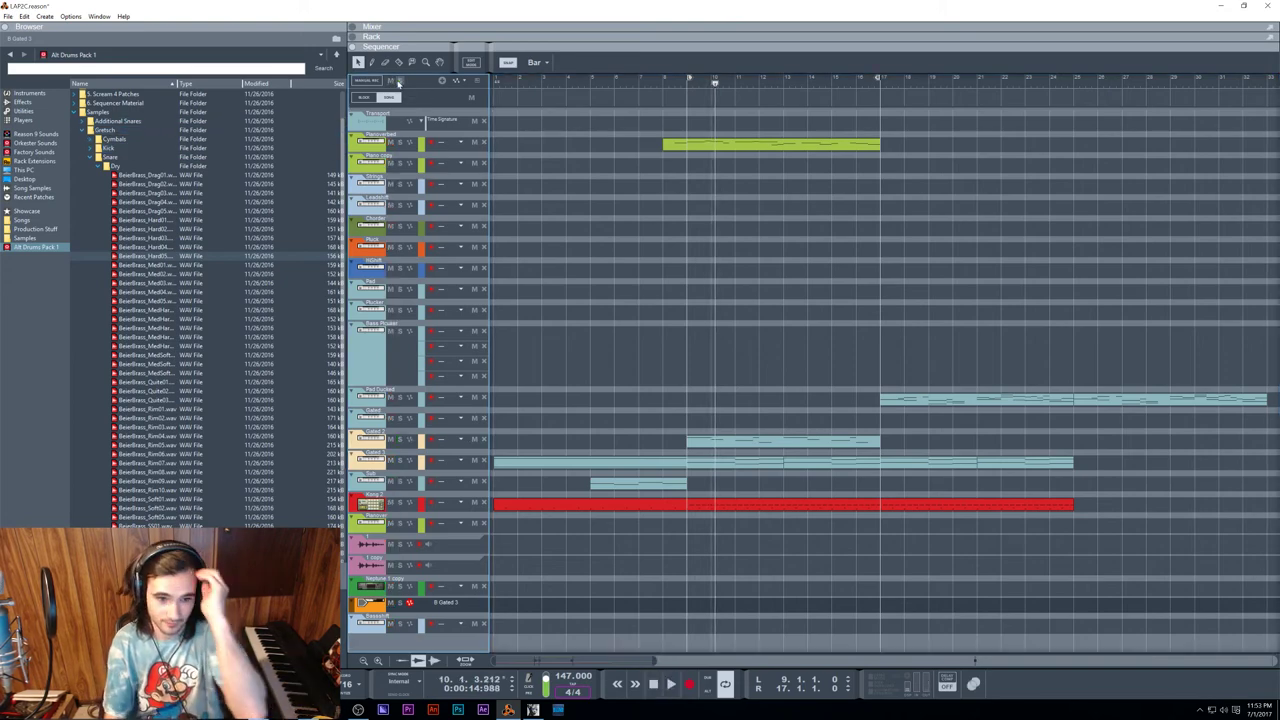
Step: Return to the rack and raise the Antidote's Sub 2 volume to 33%, checking it against the full arrangement
key("F6")
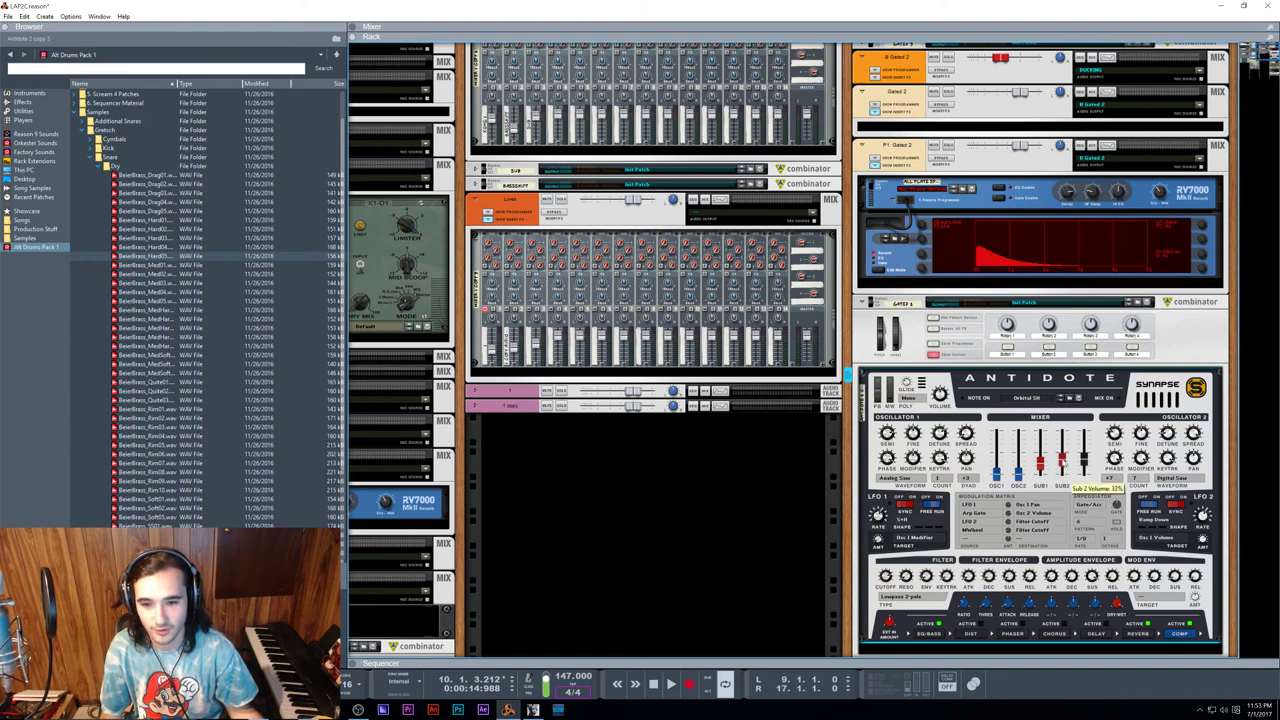
key("space")
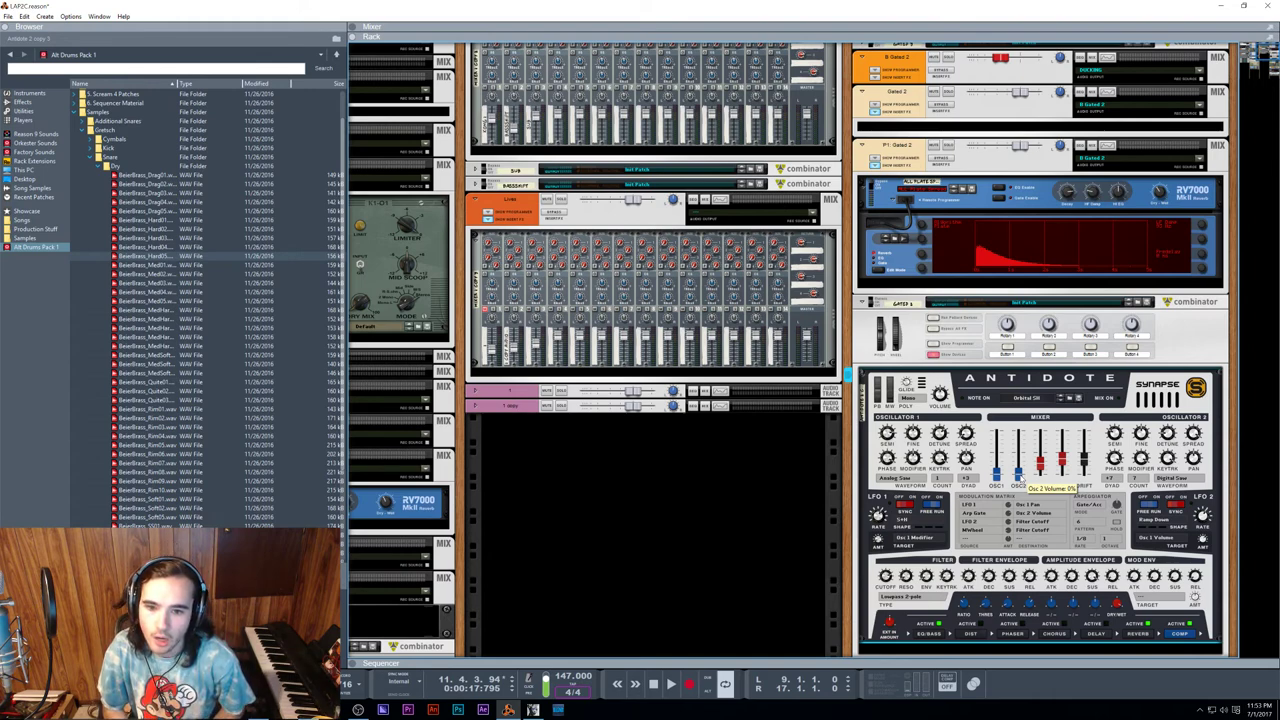
Step: Open the Spectrum EQ for the B Gated 2 bus and enable its high-pass filter at about 204.7 Hz during playback
scroll(1088, 198, "up", 2)
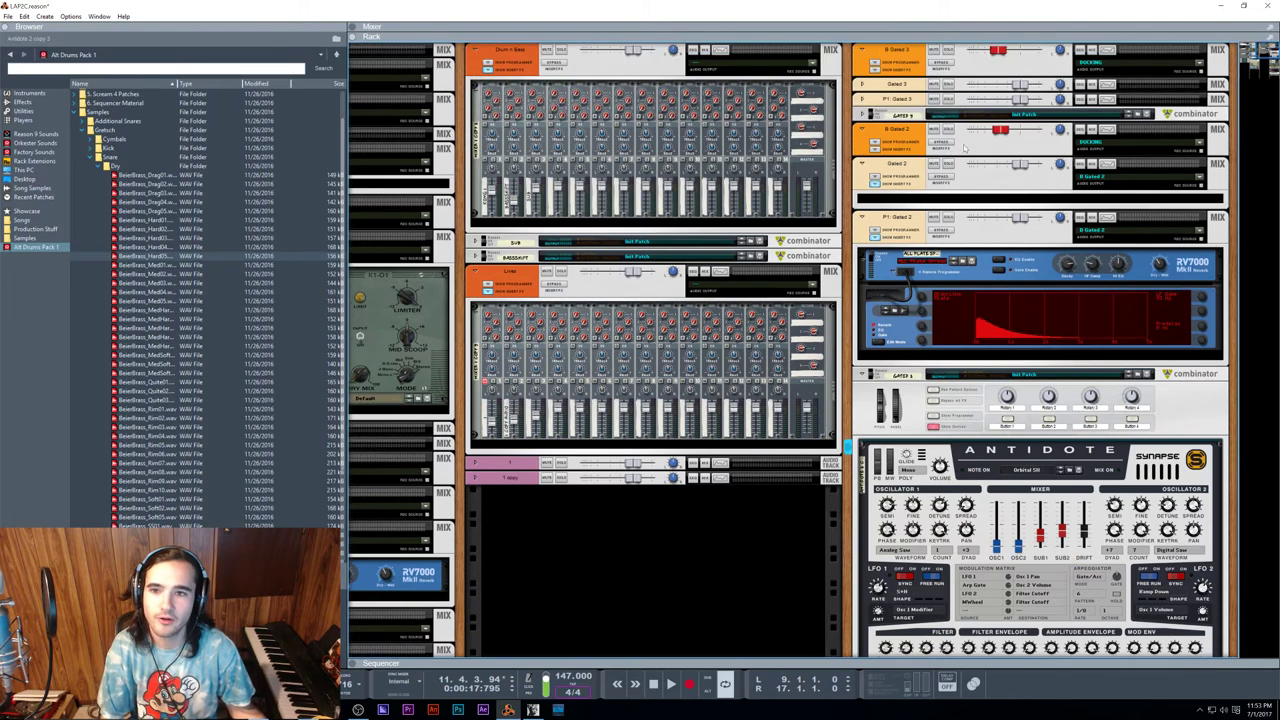
left_click(979, 153)
key("F2")
key("space")
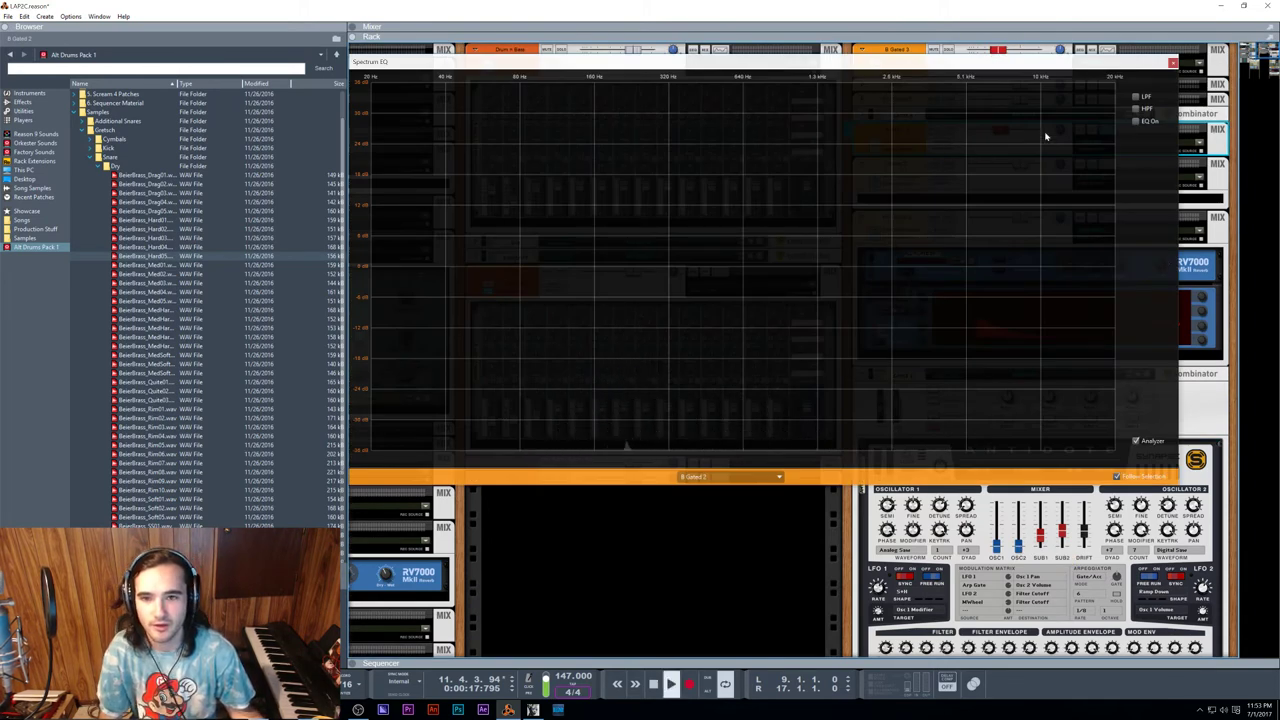
left_click(1140, 110)
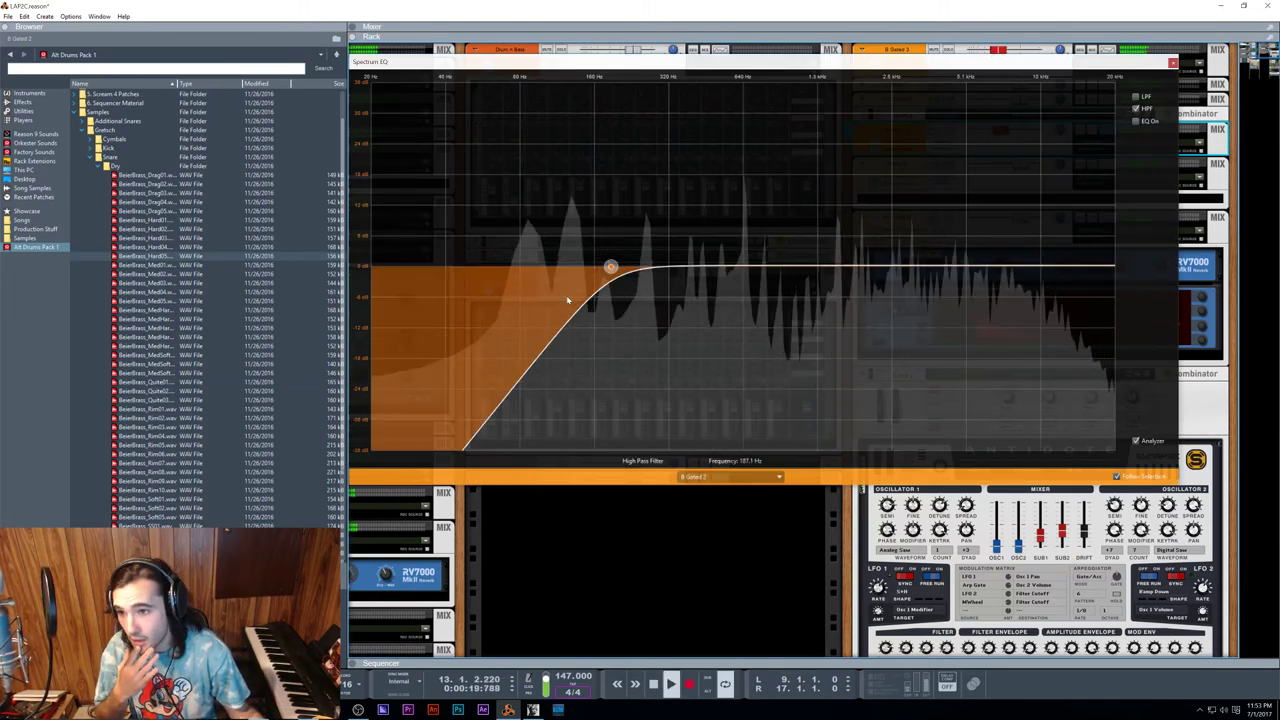
mouse_move(608, 268)
left_mouse_down()
mouse_move(563, 266)
mouse_move(597, 268)
left_mouse_up()
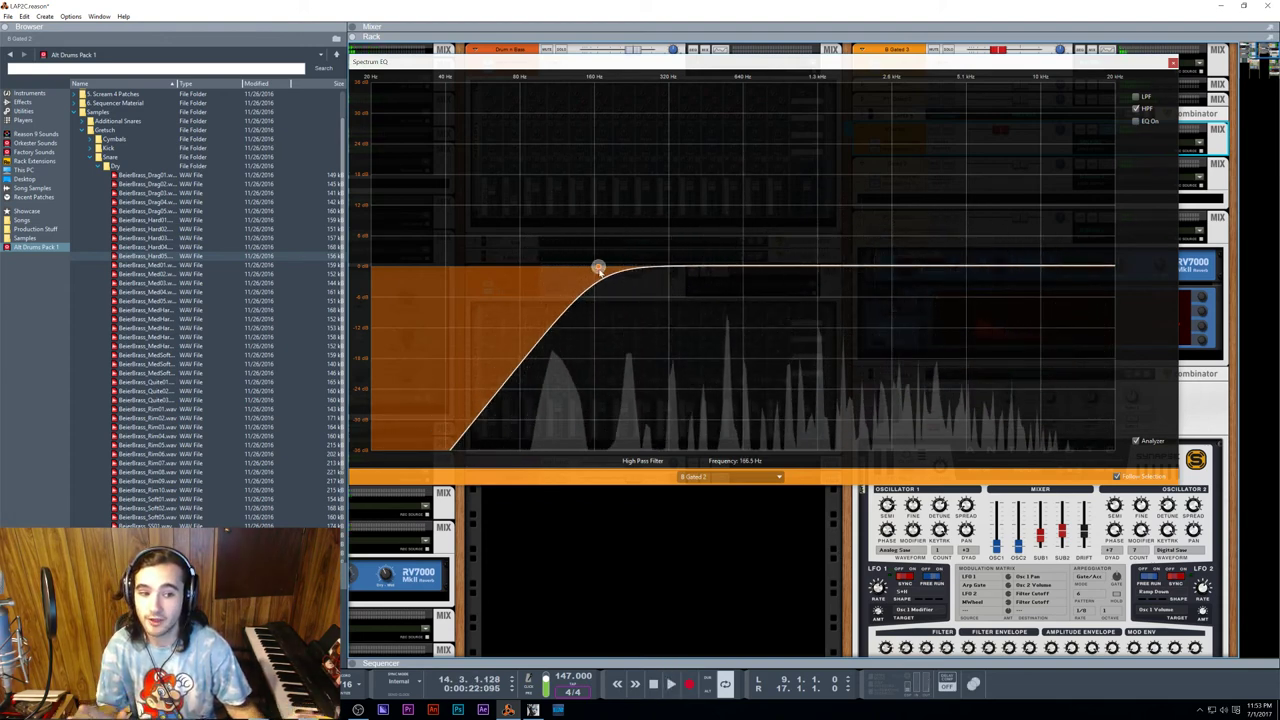
left_click_drag(597, 268, 620, 268)
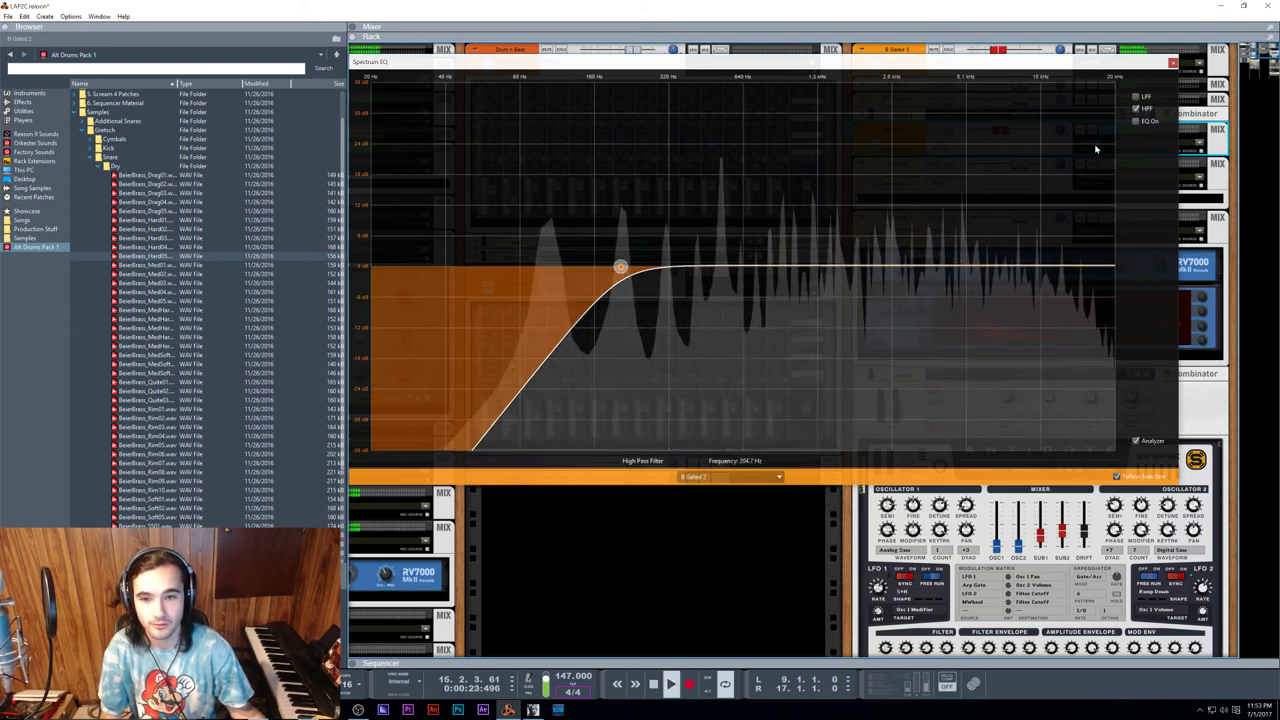
Step: Compare the B Gated 2 bus with and without its high-pass filter, leaving it enabled, and show the mixer together with the rack
left_click(1135, 108)
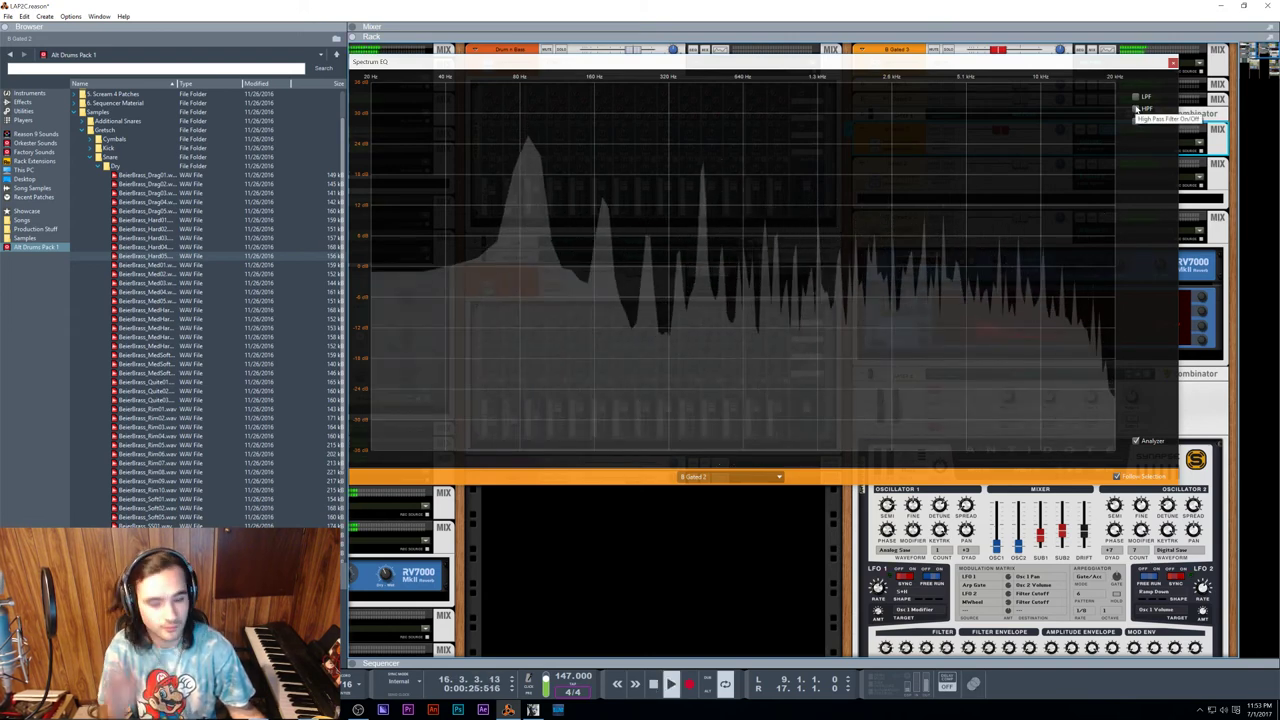
left_click(1135, 108)
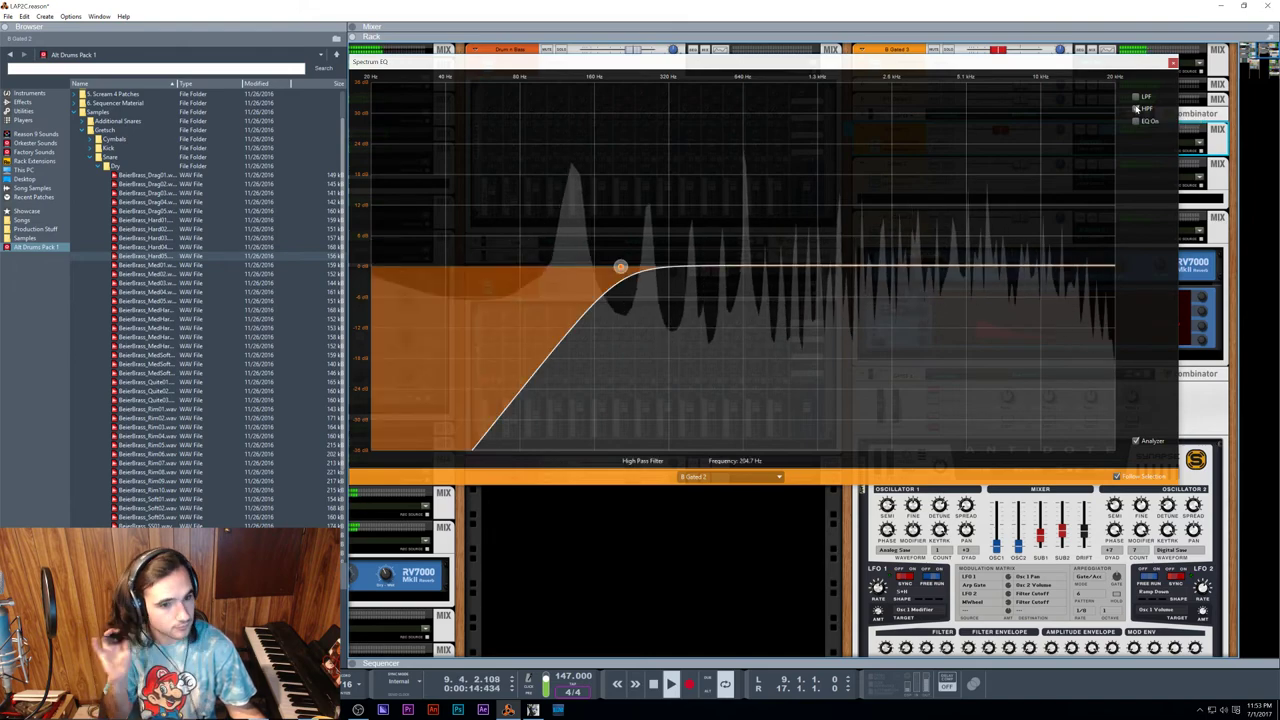
key("space")
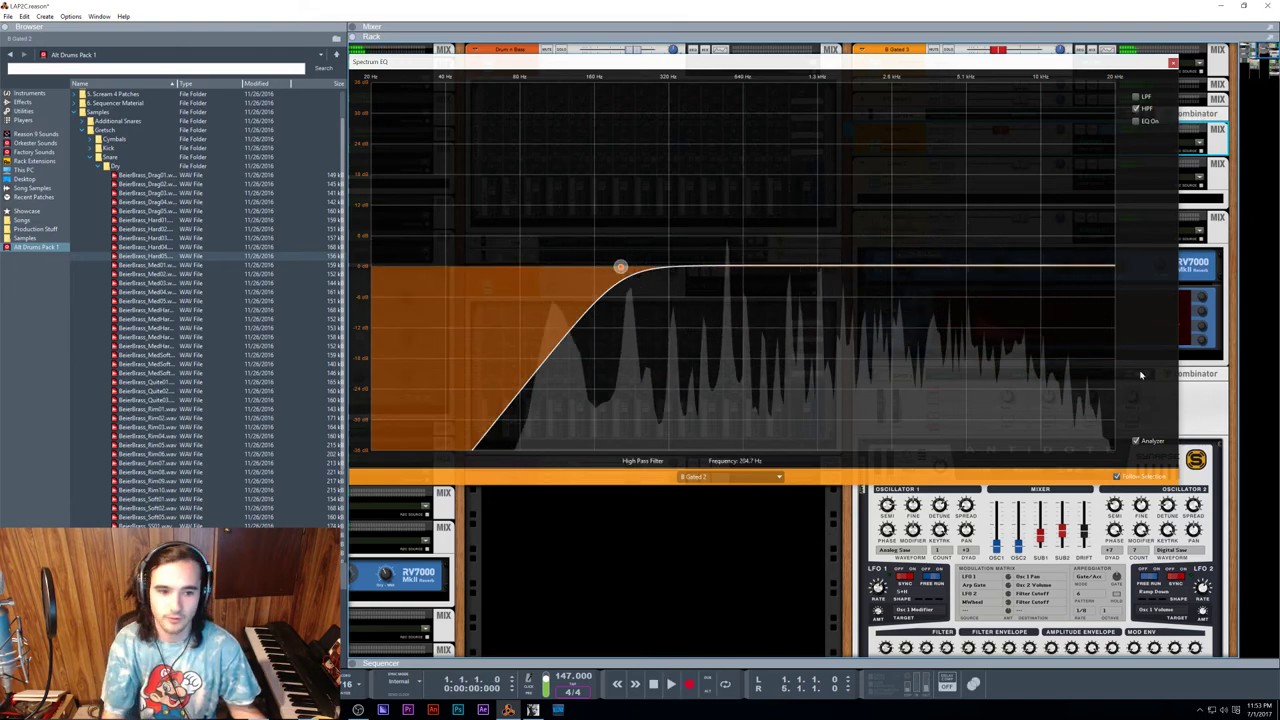
key("F8")
key("F8")
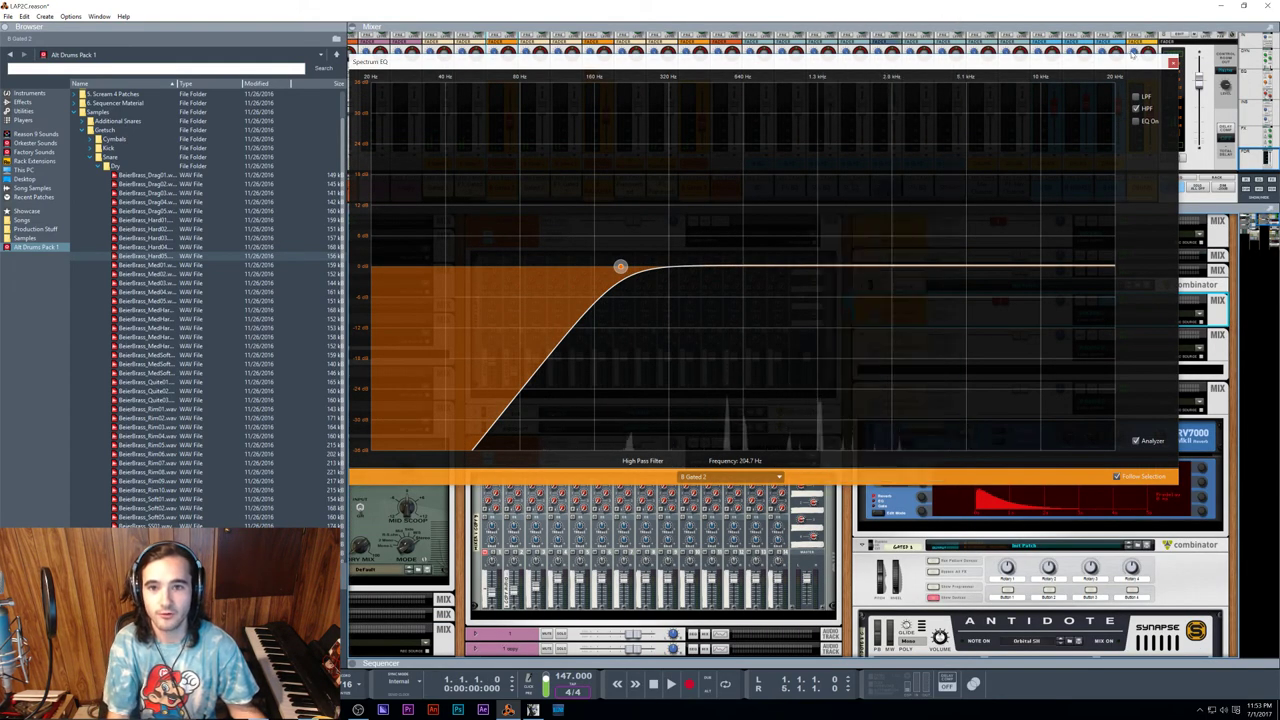
Step: Close the Spectrum EQ, show only the rack, and fold the Gated 2 and Pianoverb buses, their channels and the Gated 2 Combinator
left_click(1173, 63)
key("F5")
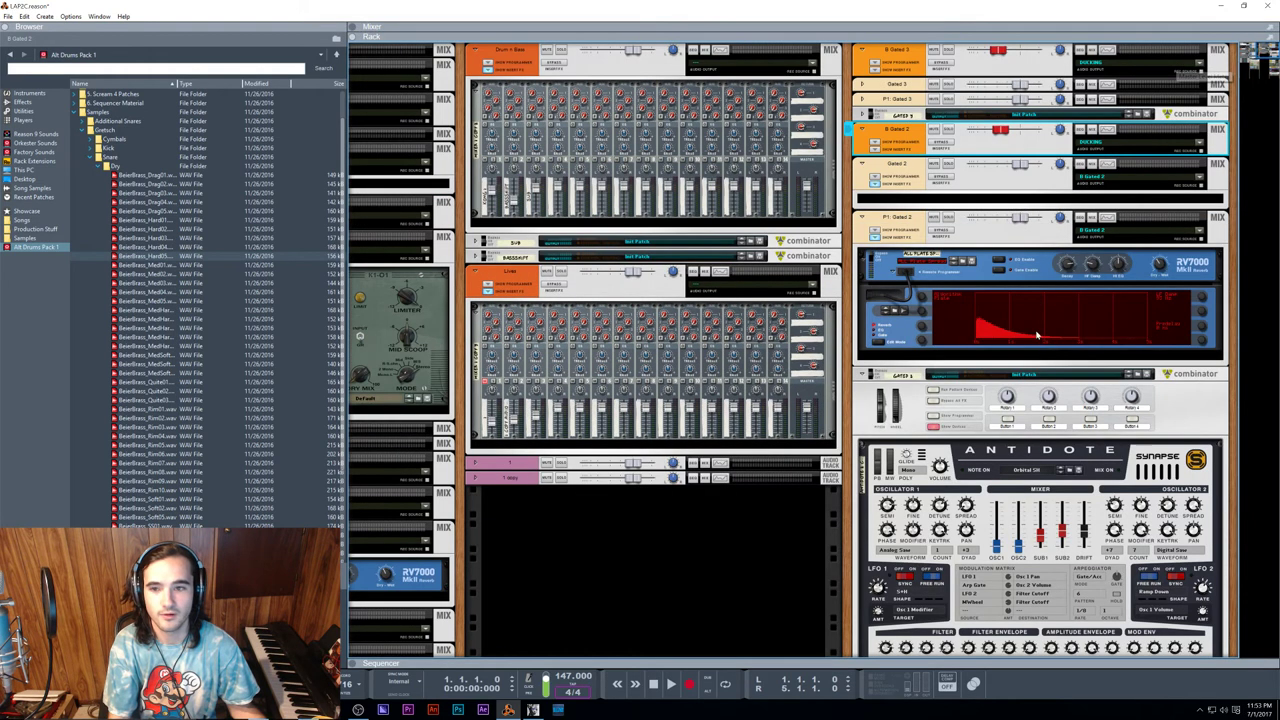
left_click(862, 129)
left_click(862, 144)
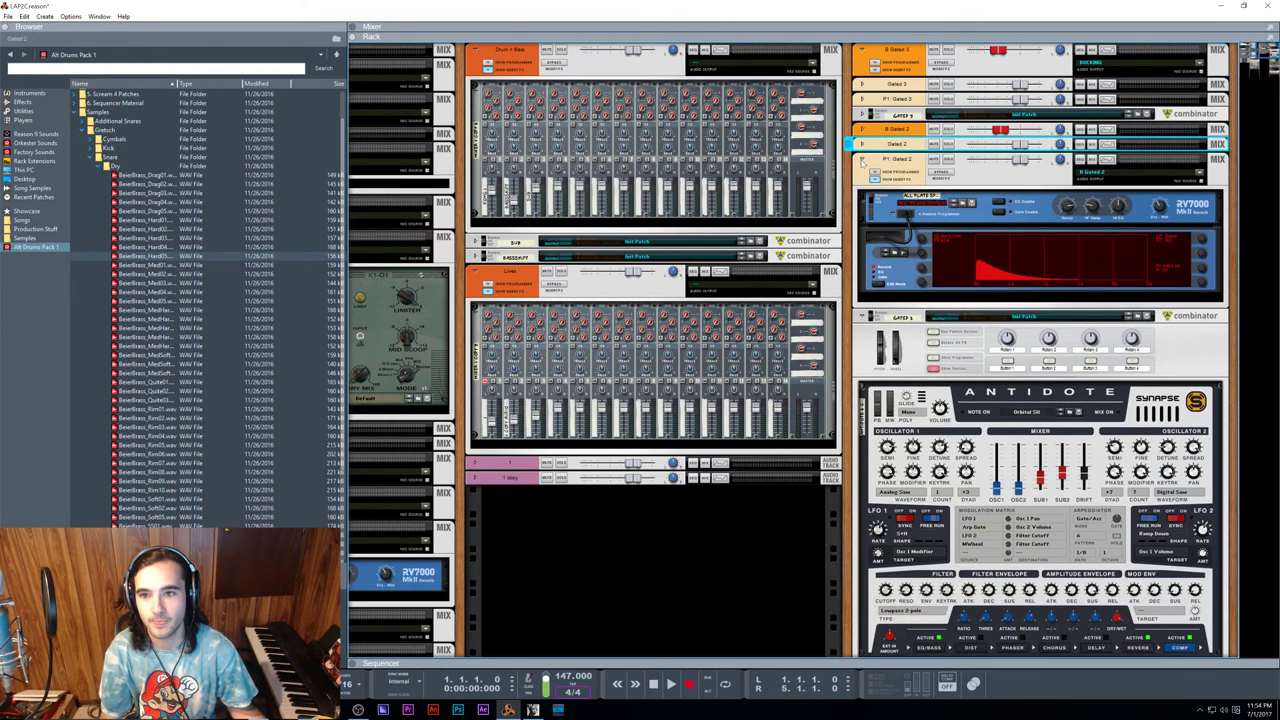
left_click(862, 159)
left_click(862, 176)
left_click(862, 190)
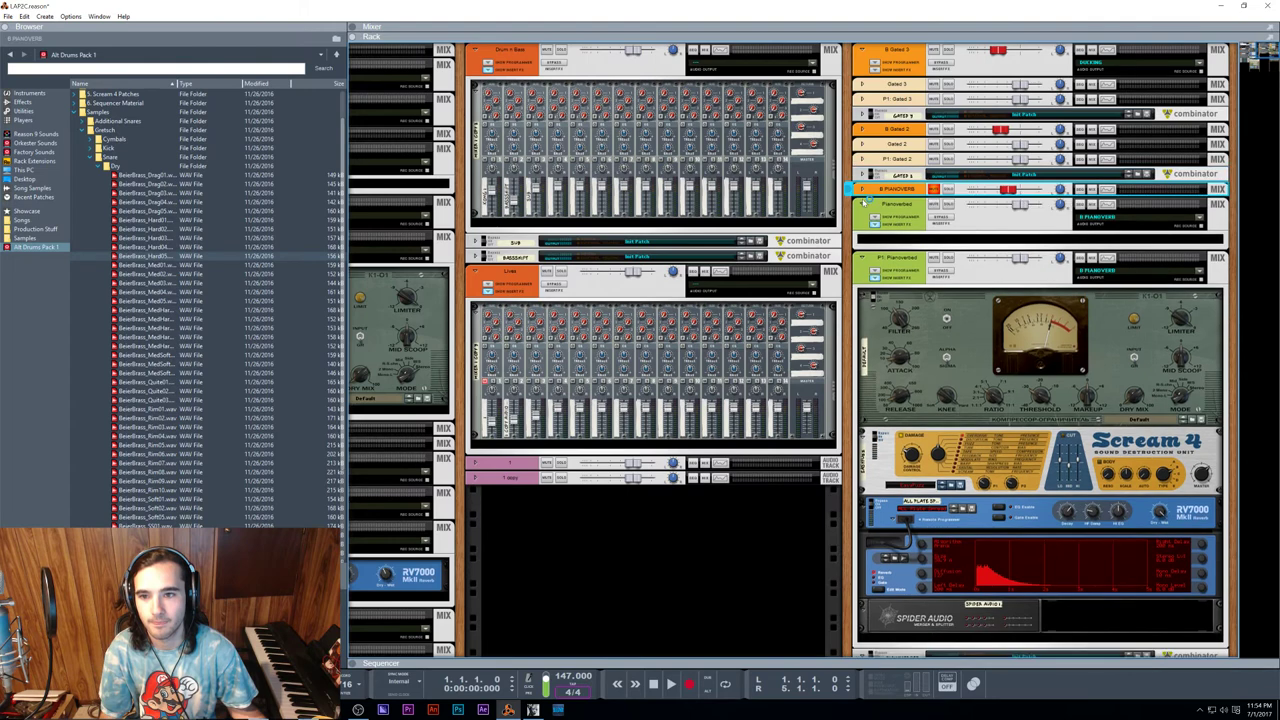
left_click(862, 258)
left_click(862, 203)
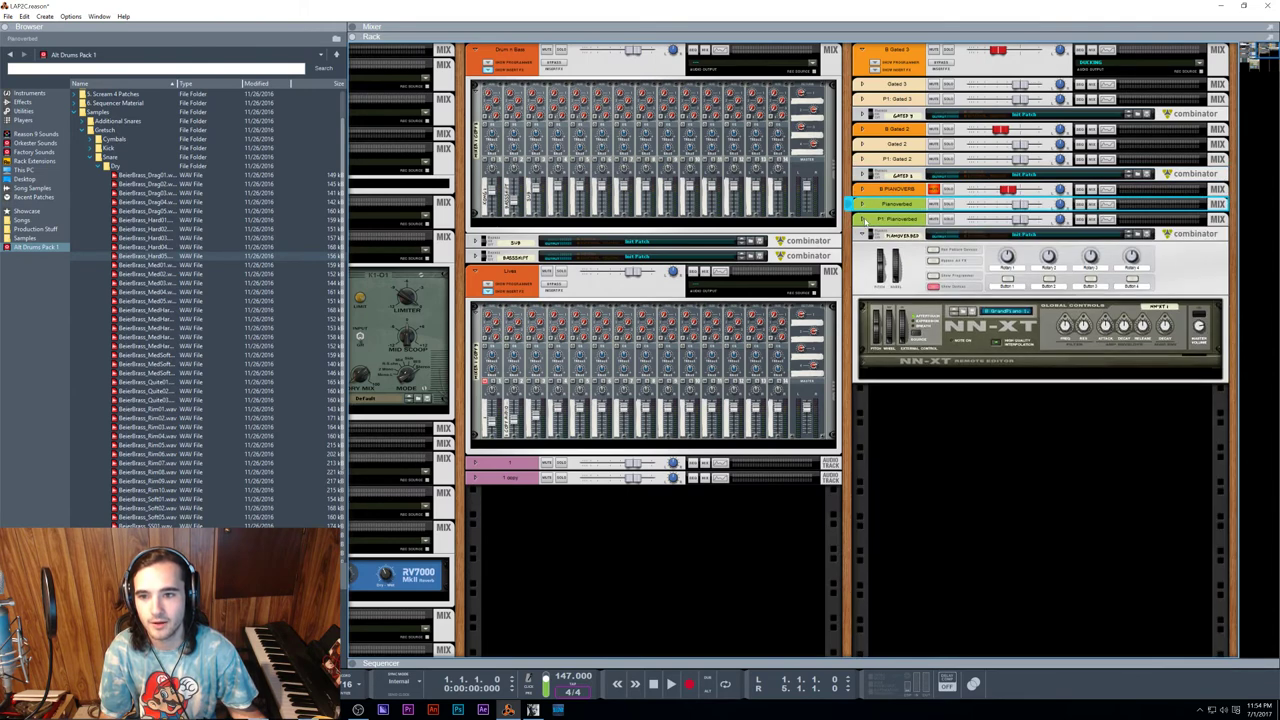
Step: Unfold the SUB Combinator and examine its Antidote, Bass Amp and Scream 4 devices
scroll(890, 447, "left", 3)
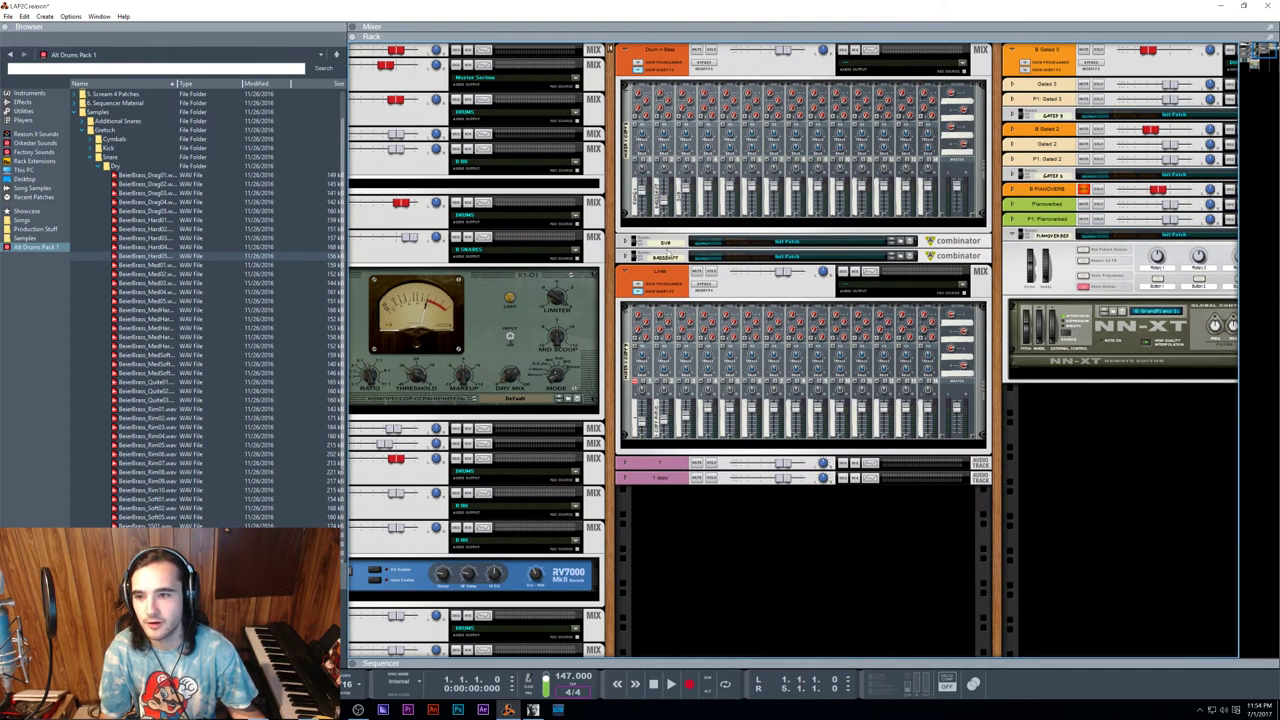
scroll(745, 462, "down", 5)
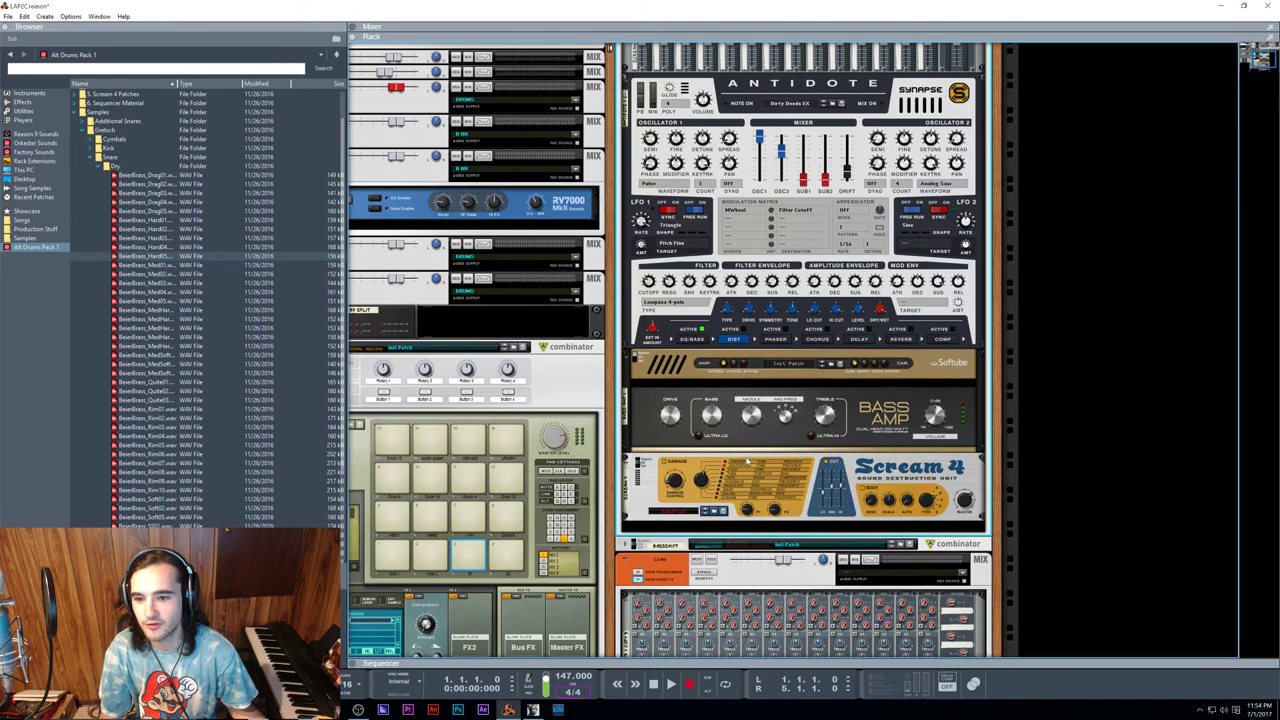
scroll(747, 461, "up", 5)
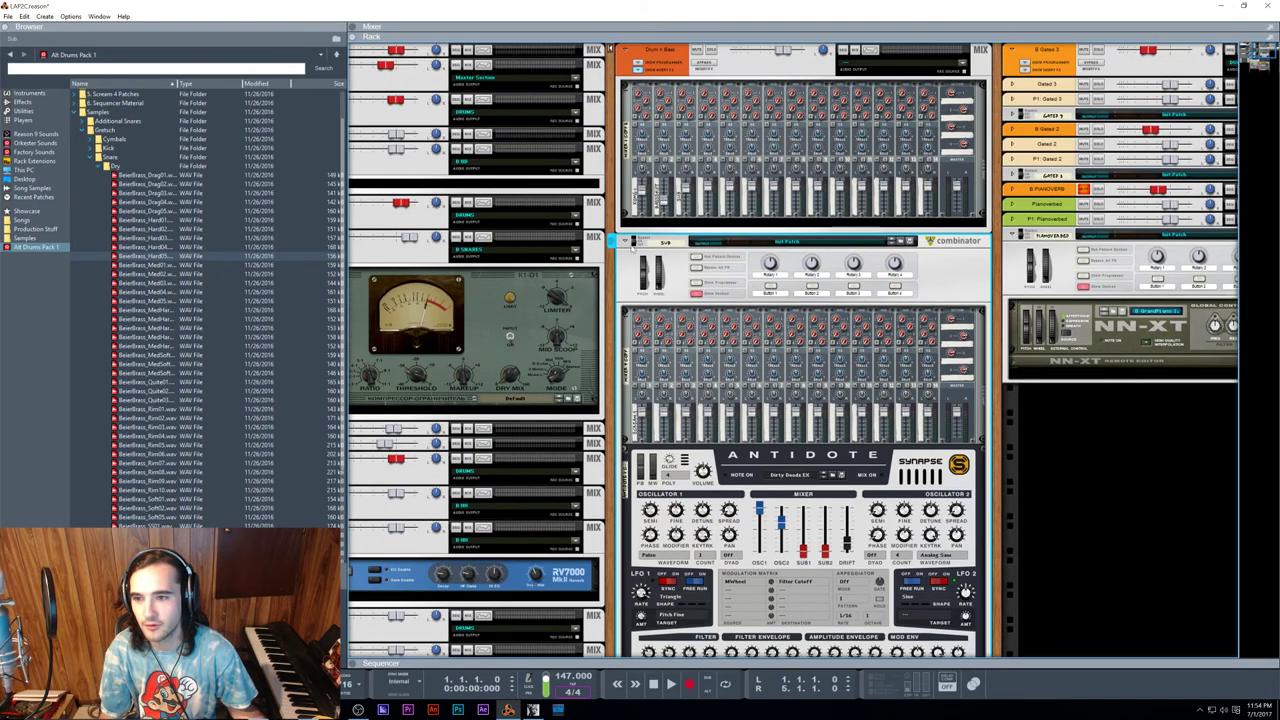
Step: Solo the Sub track in the sequencer's song view and play it with the loop set from bar 5 to bar 9
key("F5+F6")
key("F7")
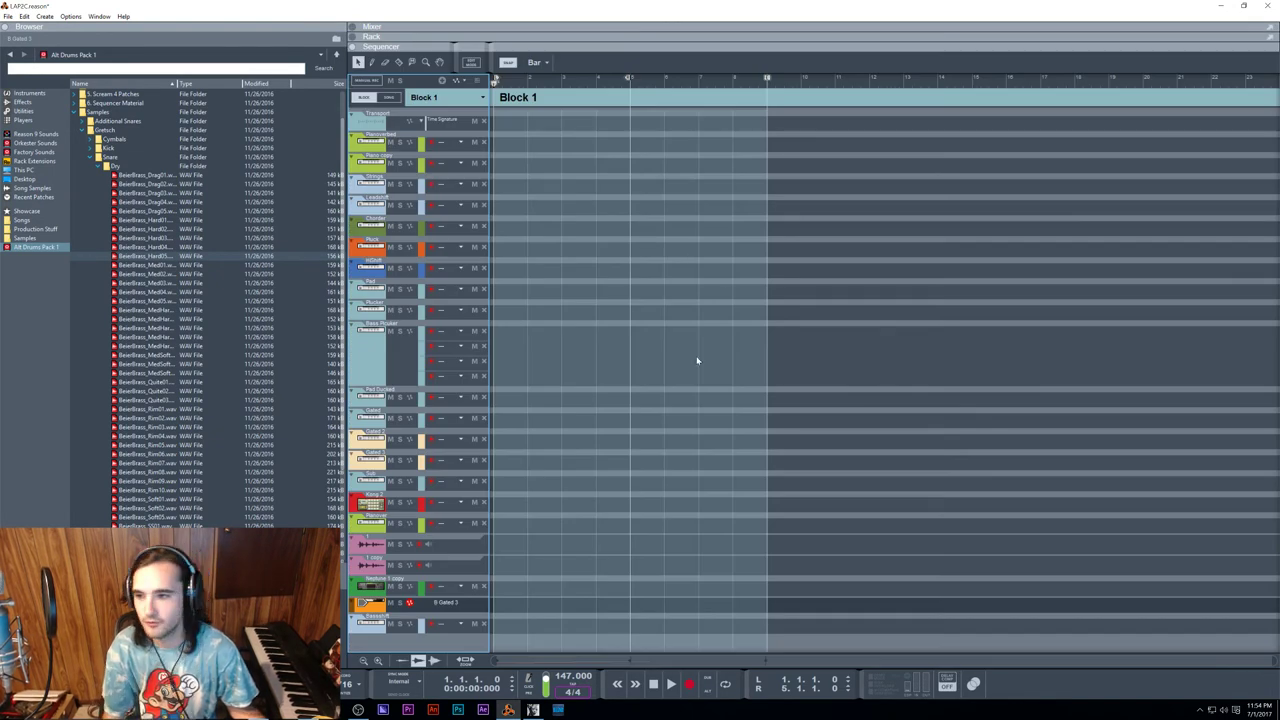
key("b")
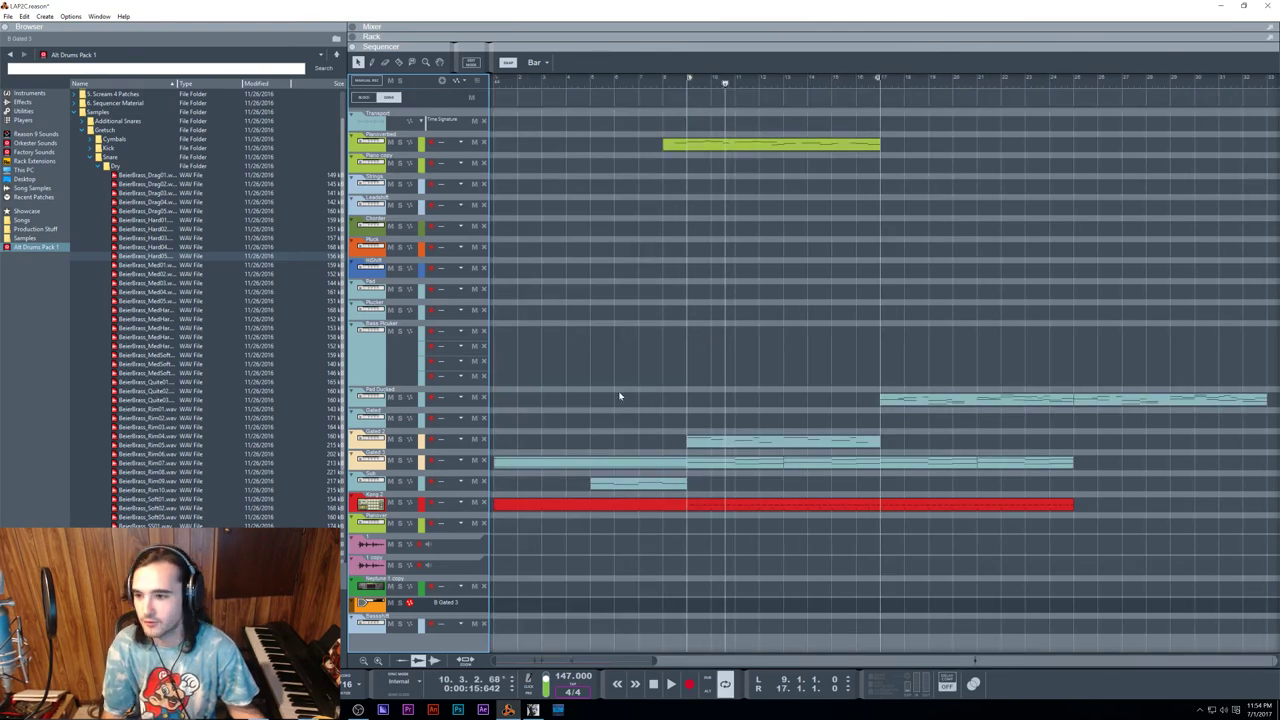
left_click(586, 81)
left_click(400, 481)
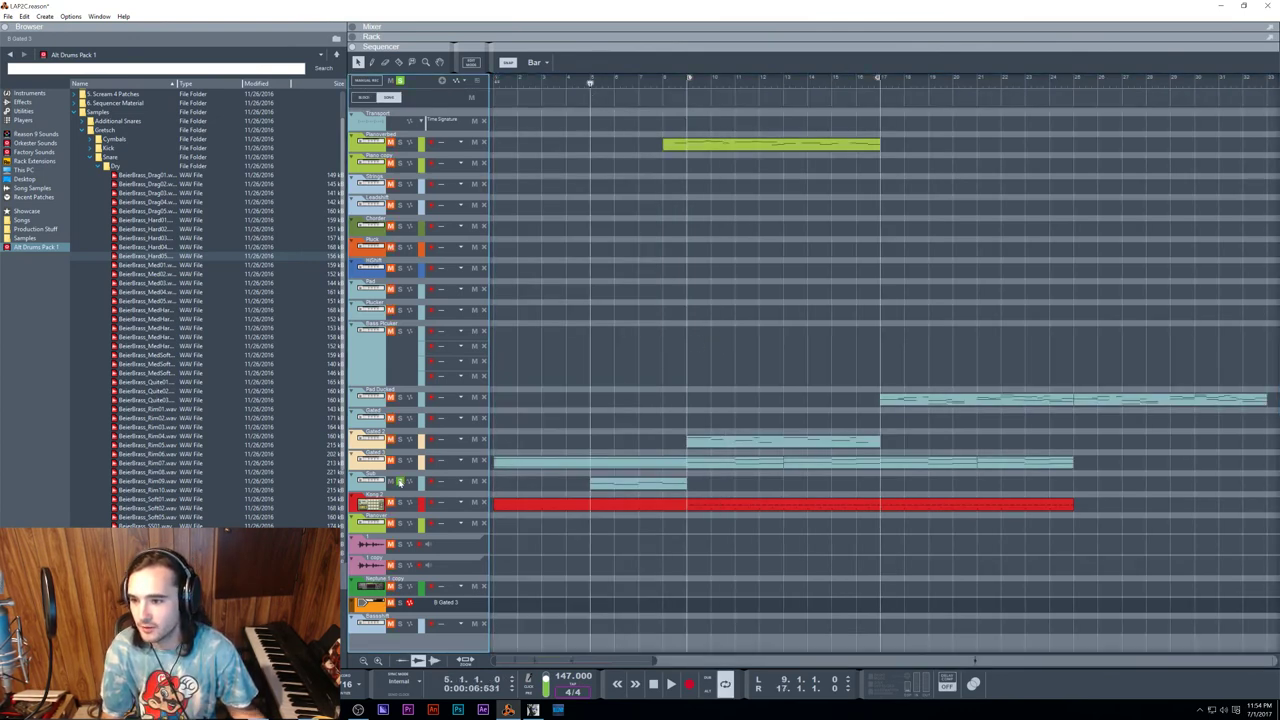
key("space")
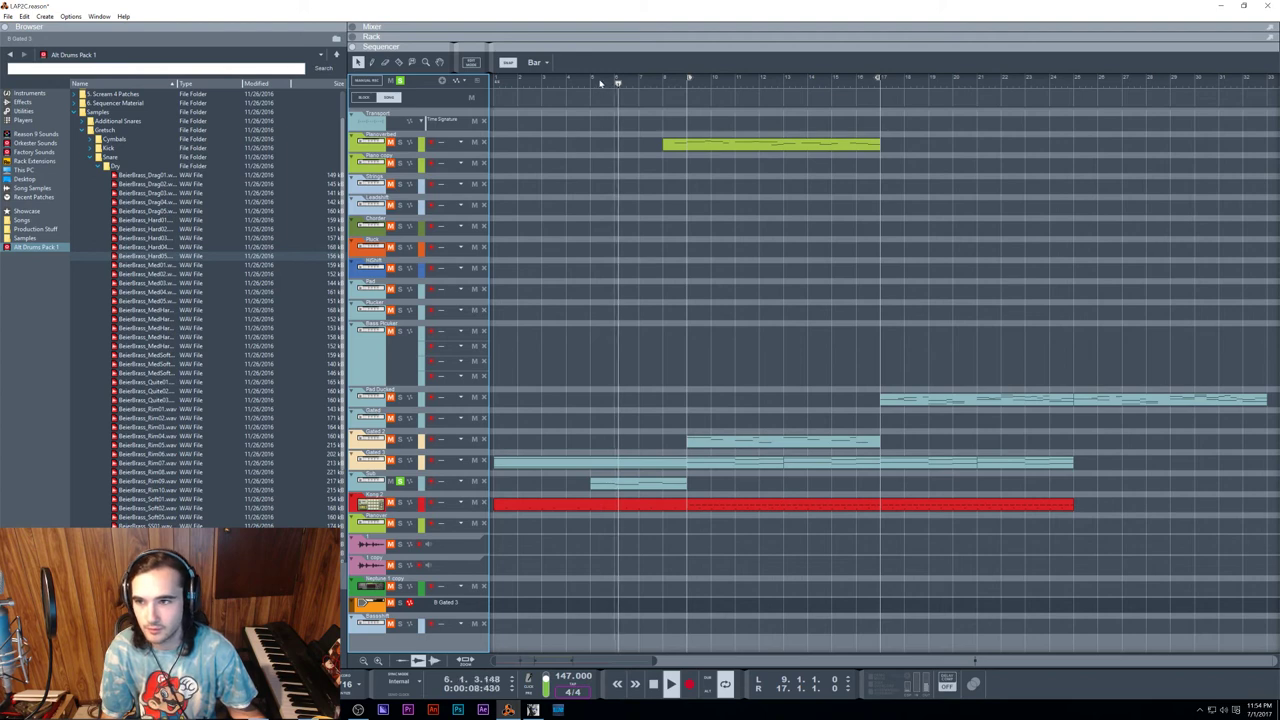
left_click_drag(663, 96, 711, 96)
key("ctrl+z")
left_click(687, 83, "alt")
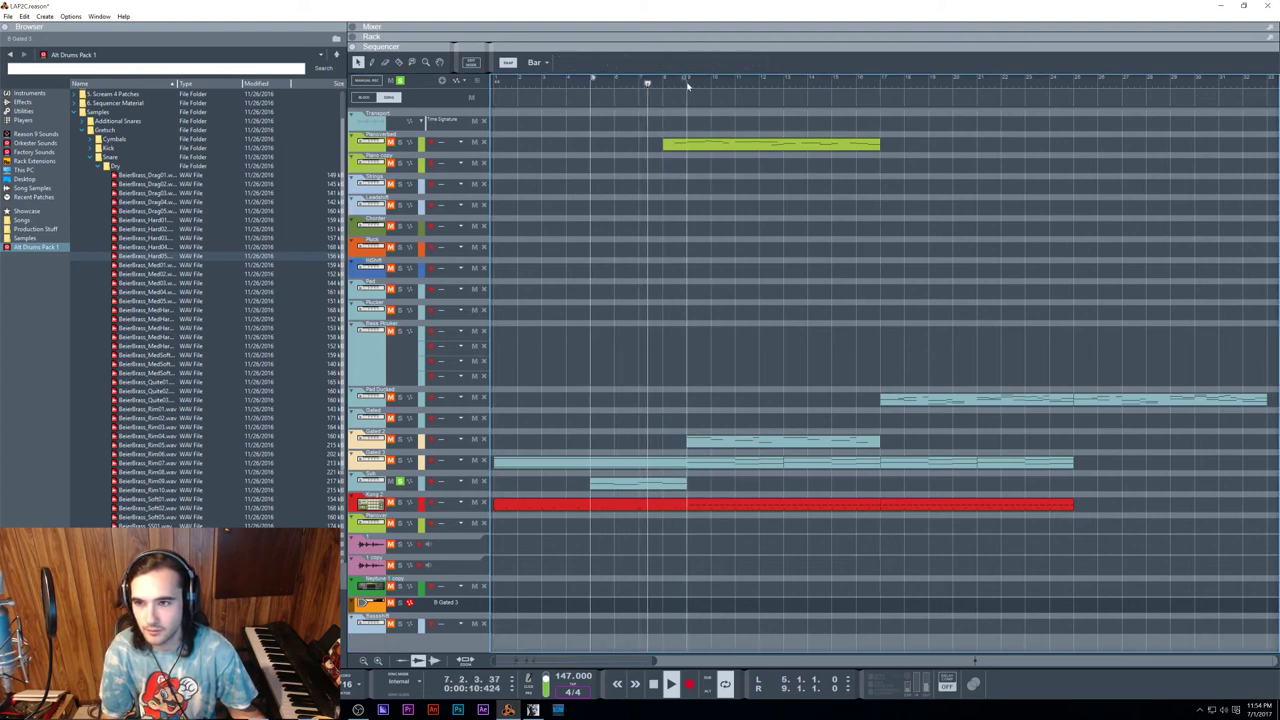
Step: Delete the Sub track's clip, stop playback, and delete the SUB Combinator from the rack
left_click(673, 488)
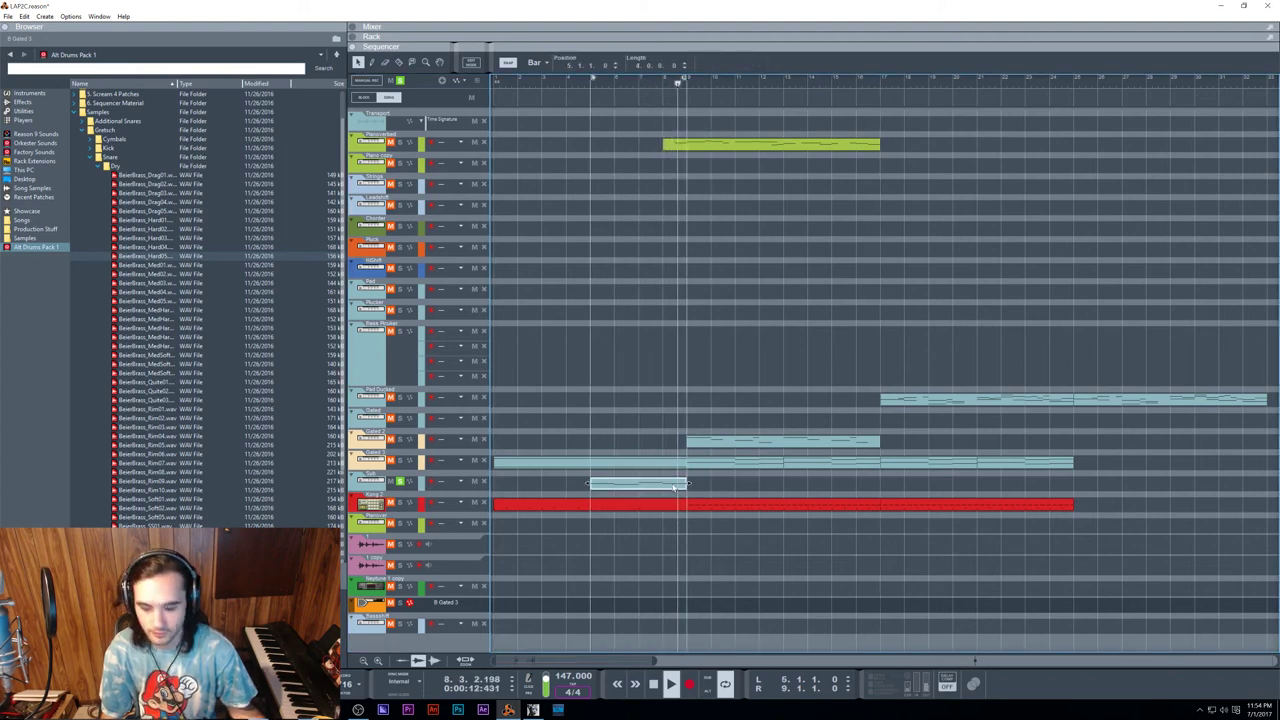
key("Delete")
key("space")
key("F6")
key("F7")
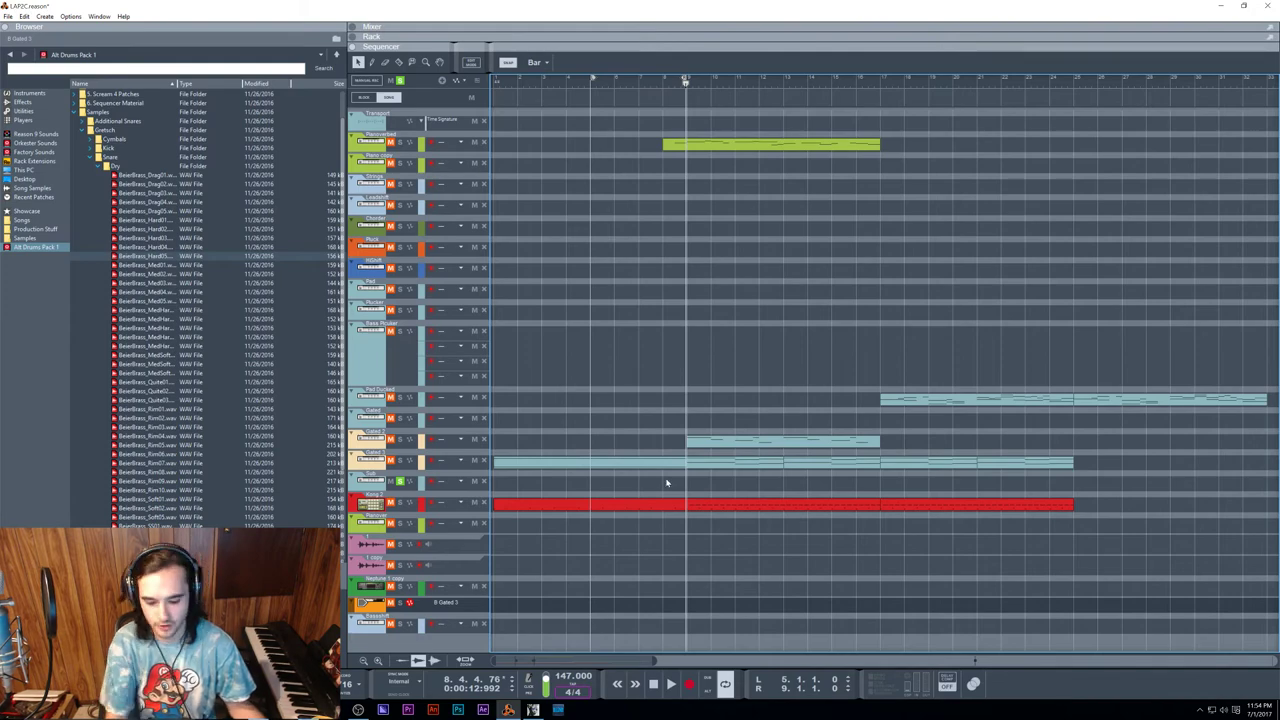
key("F6")
key("Delete")
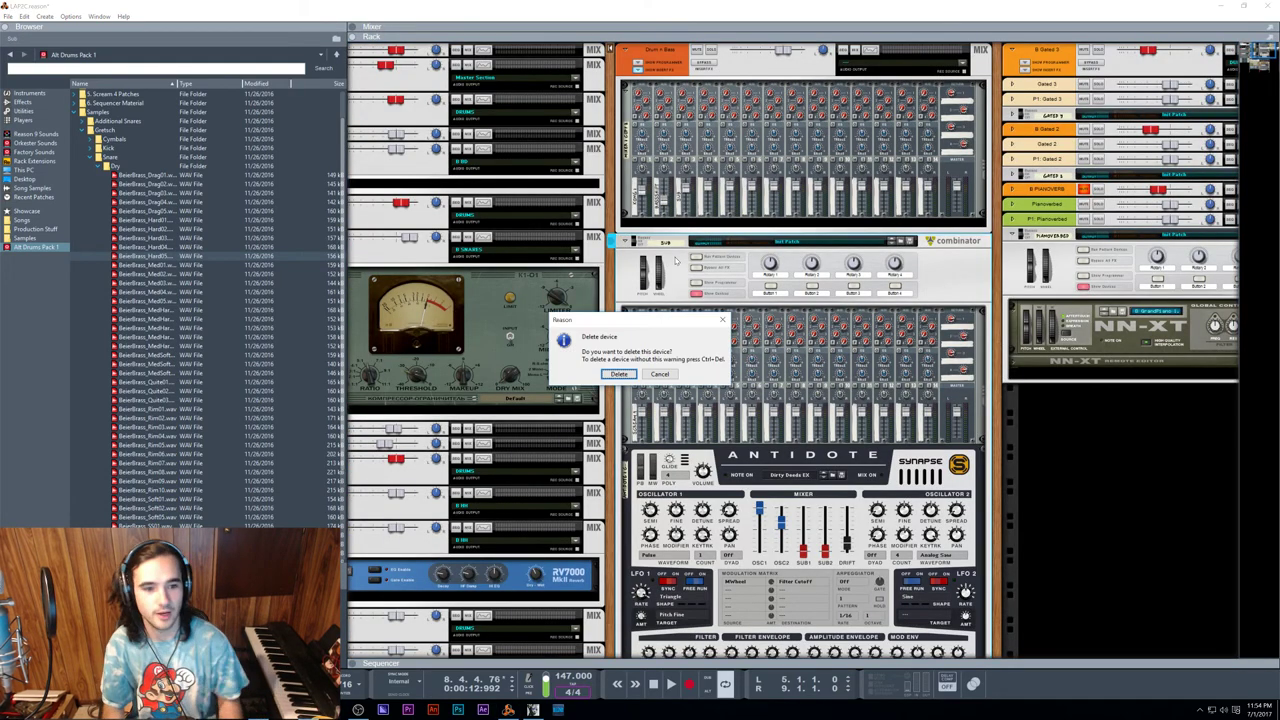
key("Return")
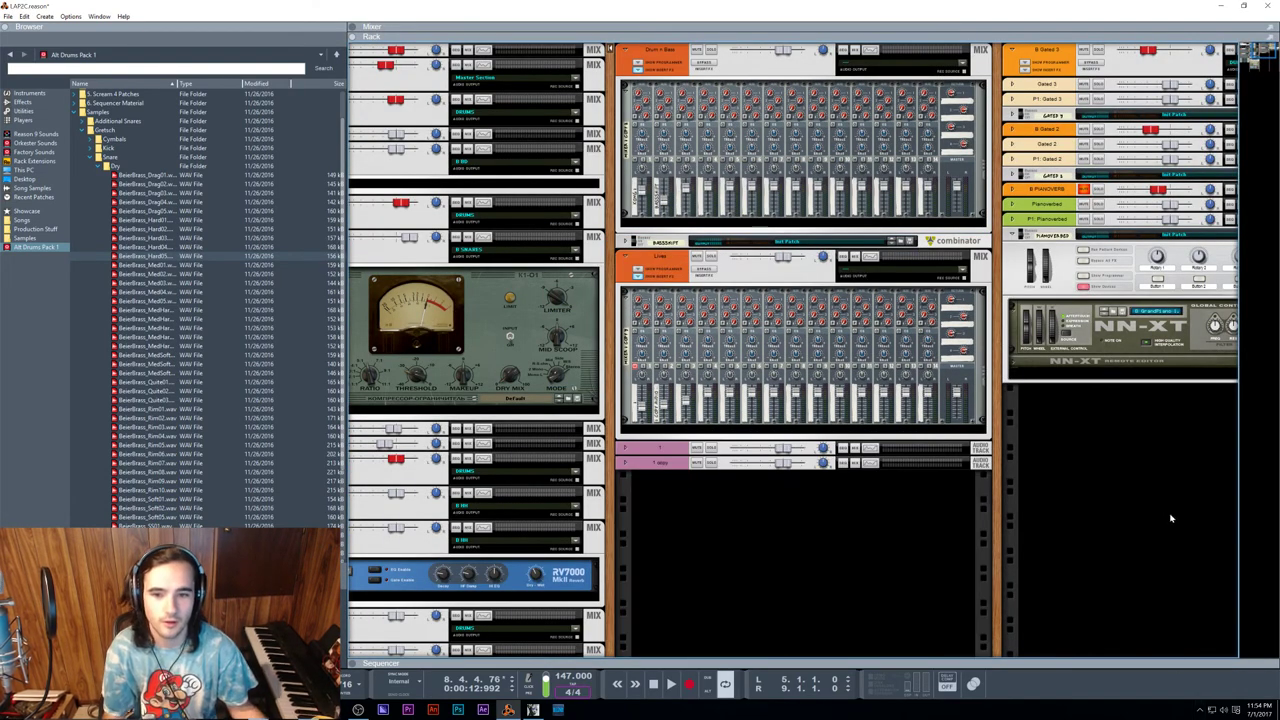
Step: Create a new Combinator below the piano NN-XT and add a Thor Polysonic Synthesizer inside it
right_click(1132, 450)
mouse_move(1160, 539)
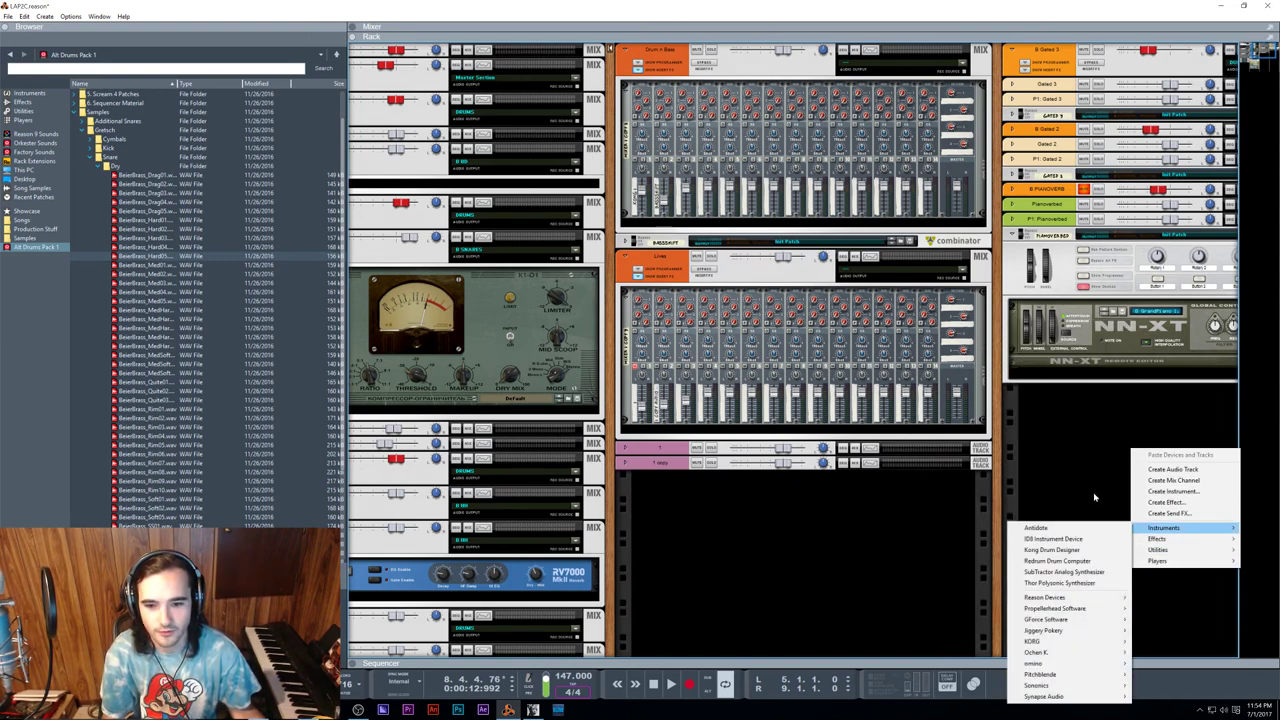
right_click(1050, 430)
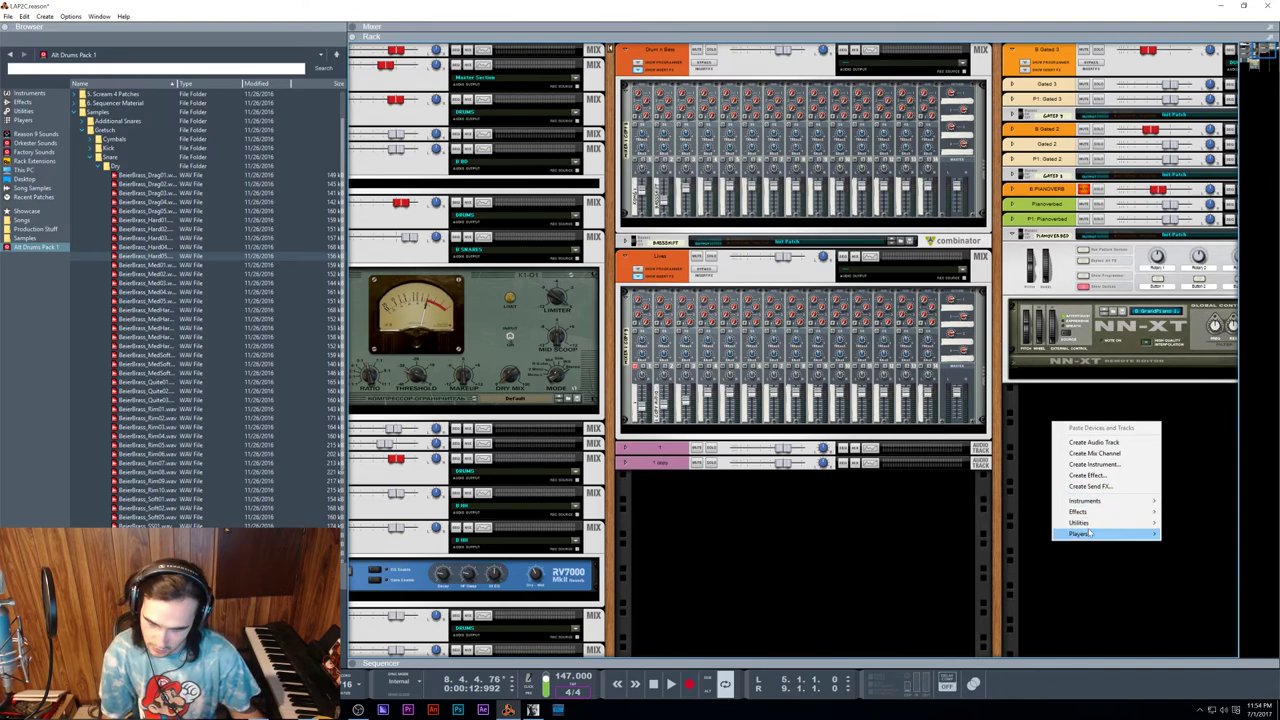
mouse_move(1080, 522)
left_click(960, 533)
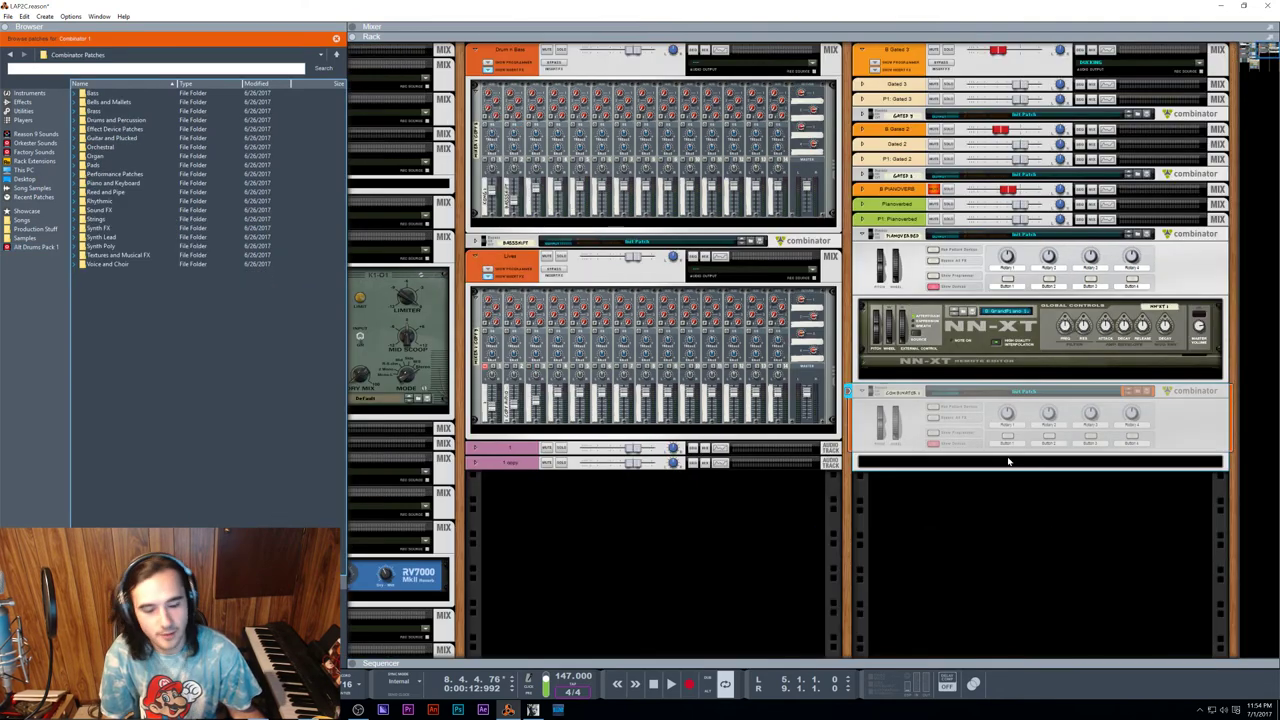
right_click(979, 134)
mouse_move(1012, 246)
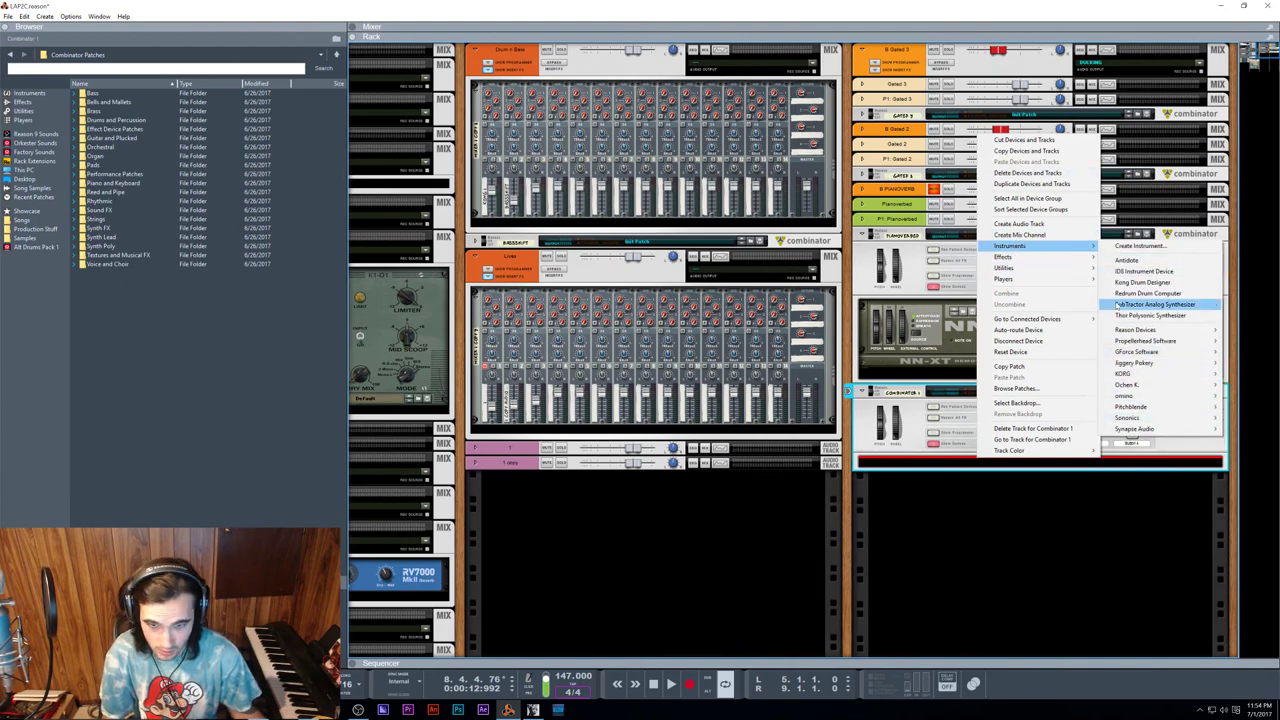
left_click(1130, 317)
Step: Duplicate the B PIANOVERB bus and its two Pianoverbed channels above the new Combinator, and delete the copied piano Combinator
left_click(907, 219)
left_click(906, 192, "shift")
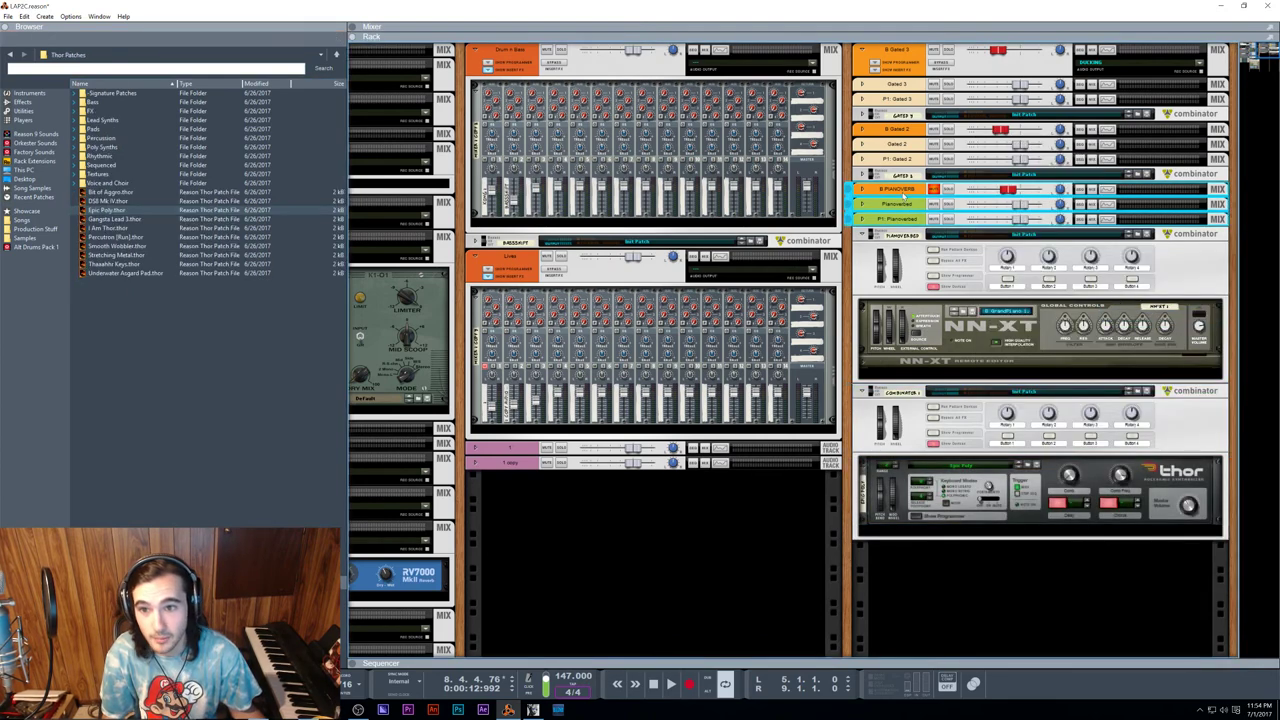
left_click_drag(906, 192, 940, 396)
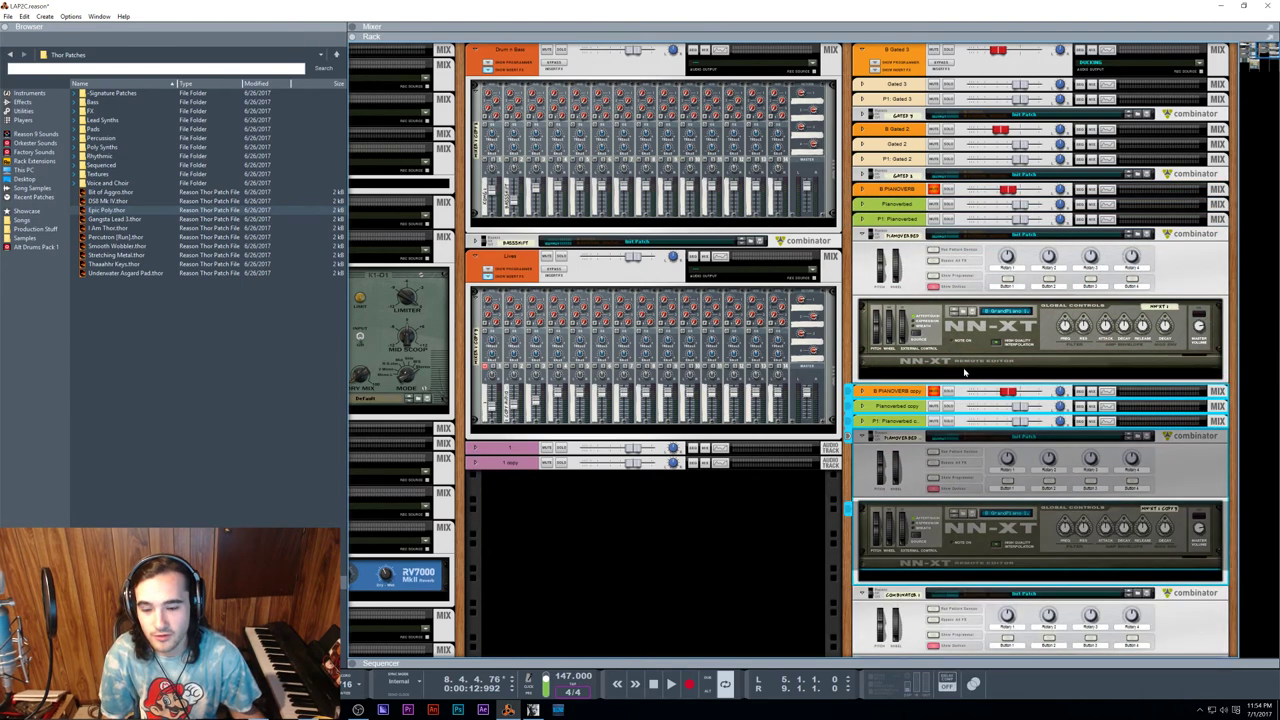
scroll(938, 411, "down", 1)
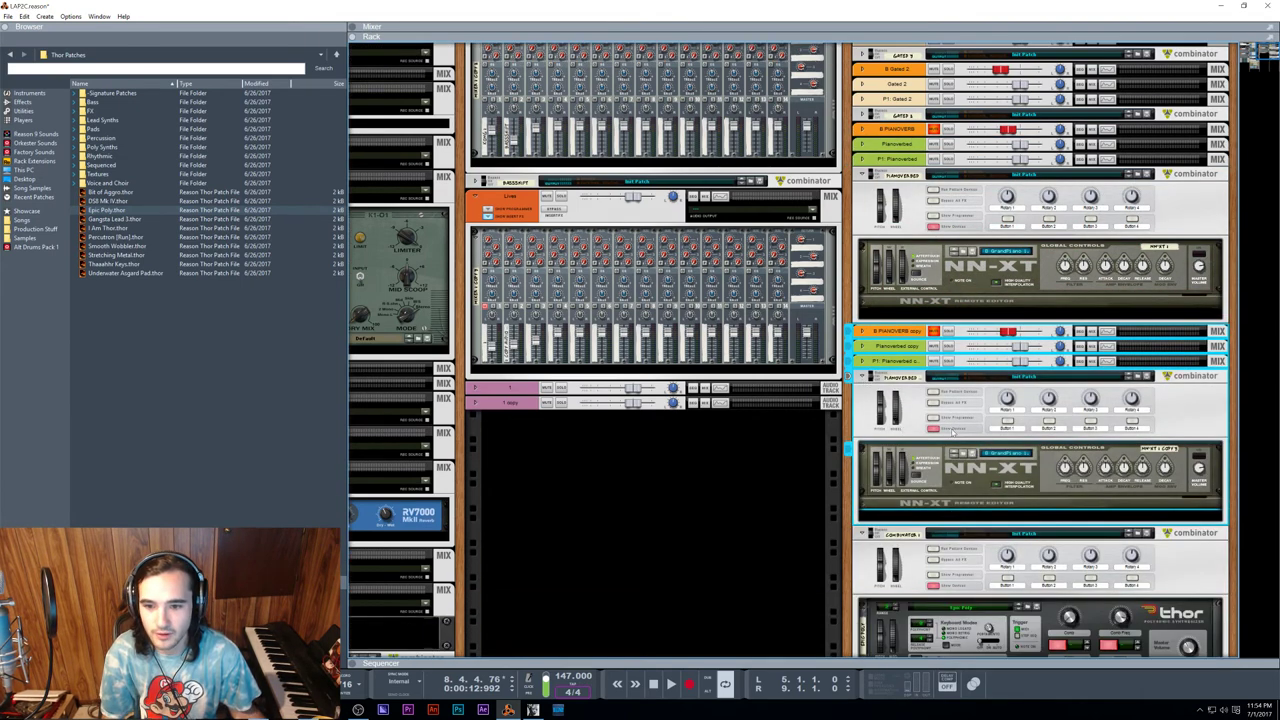
left_click(912, 419)
key("Delete")
left_click(652, 373)
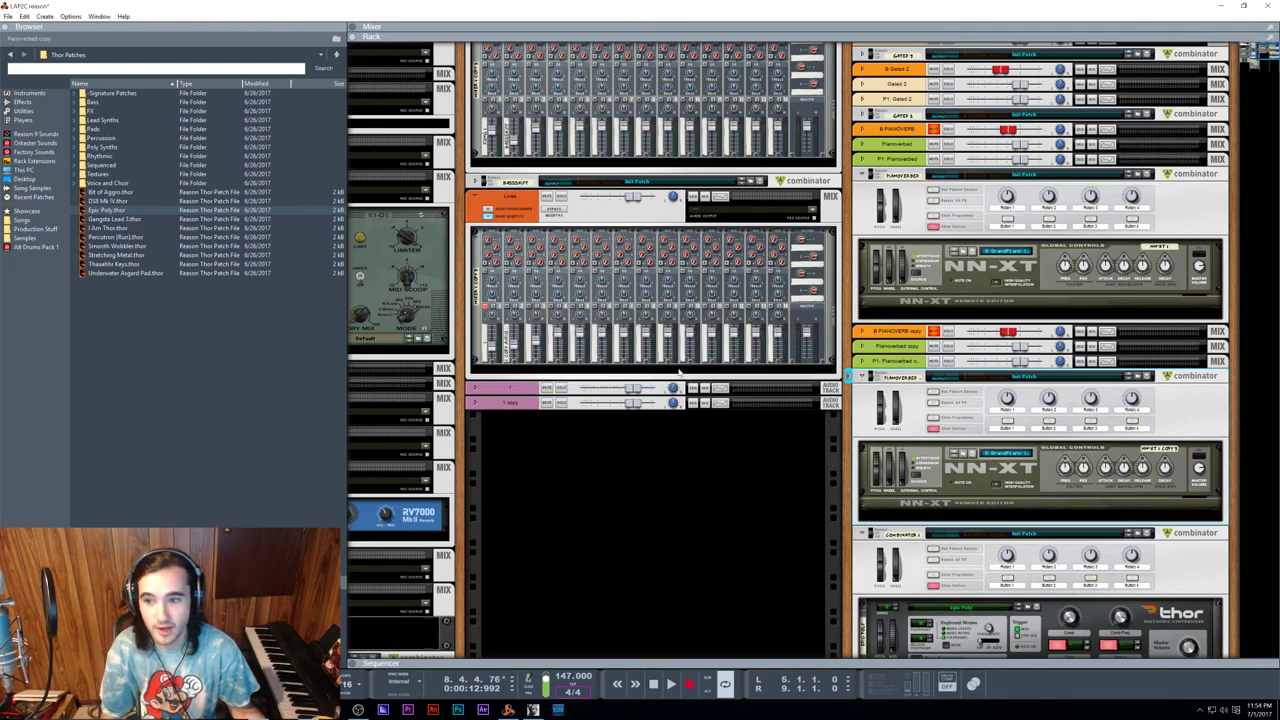
Step: Turn the rack to its rear and unfold the copied B PIANOVERB bus, the Mix Channel and its P1 parallel channel
key("Tab")
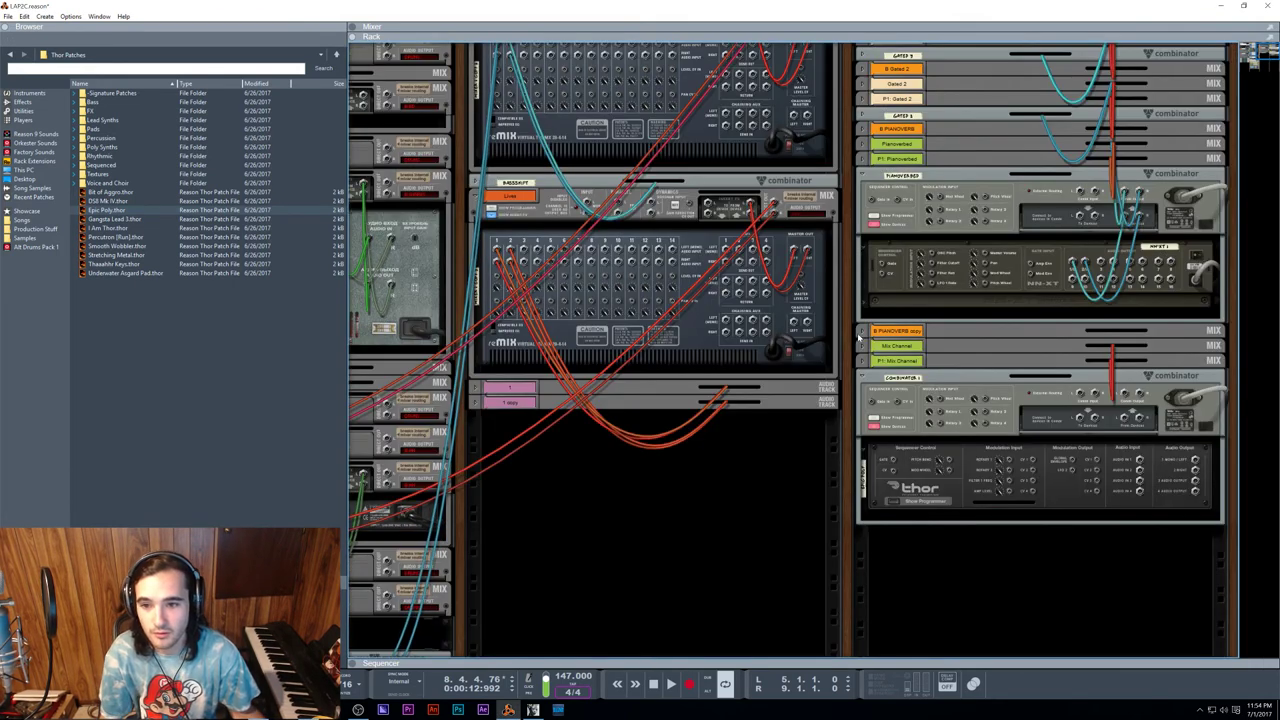
left_click(1020, 352)
left_click(859, 331)
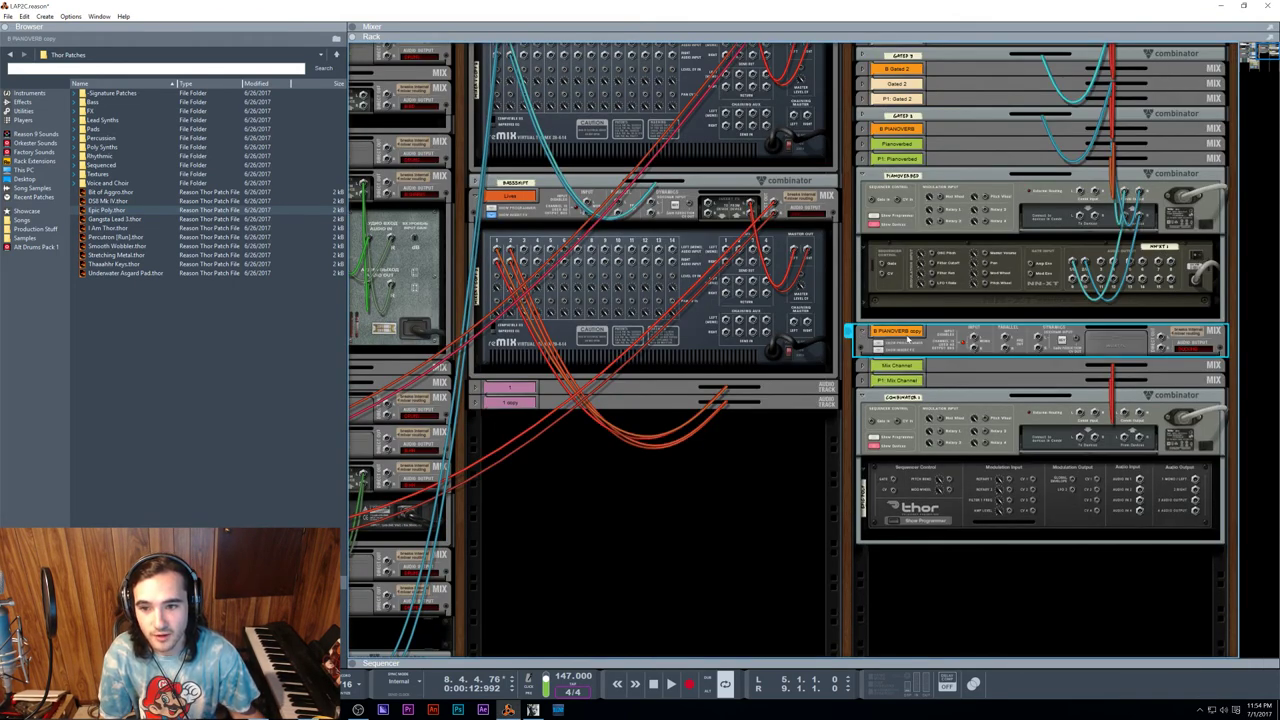
key("Tab")
key("Tab")
key("Tab")
key("Tab")
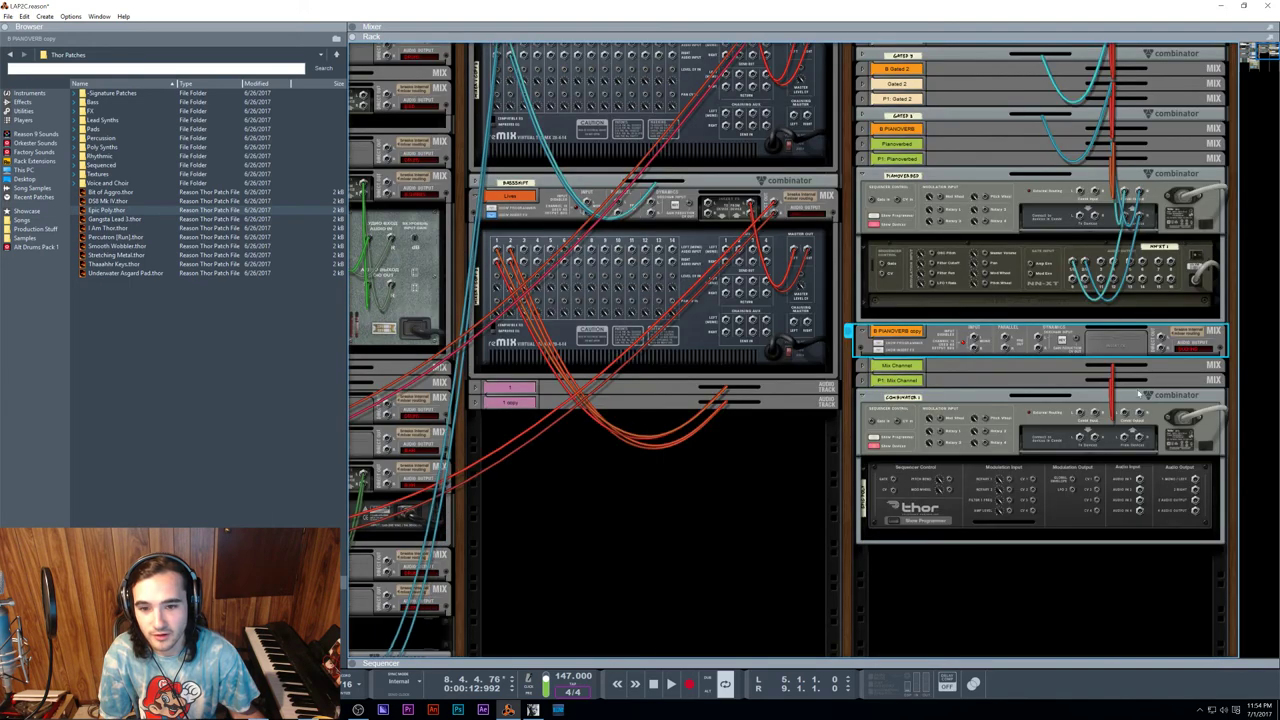
left_click(866, 382)
scroll(866, 370, "down", 1)
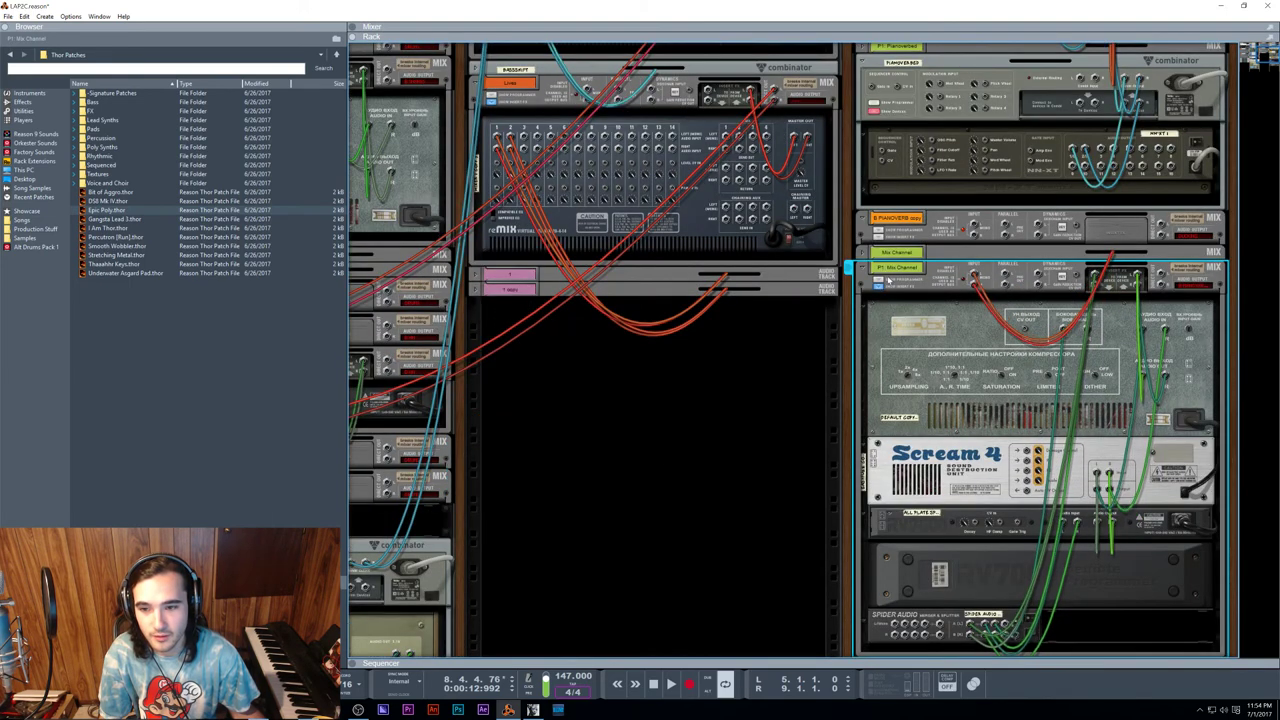
left_click(862, 252)
scroll(981, 296, "down", 2)
Step: Delete the compressor, Scream 4, RV7000 and Spider Audio from the copied P1 Mix Channel's insert effects
left_click(981, 296)
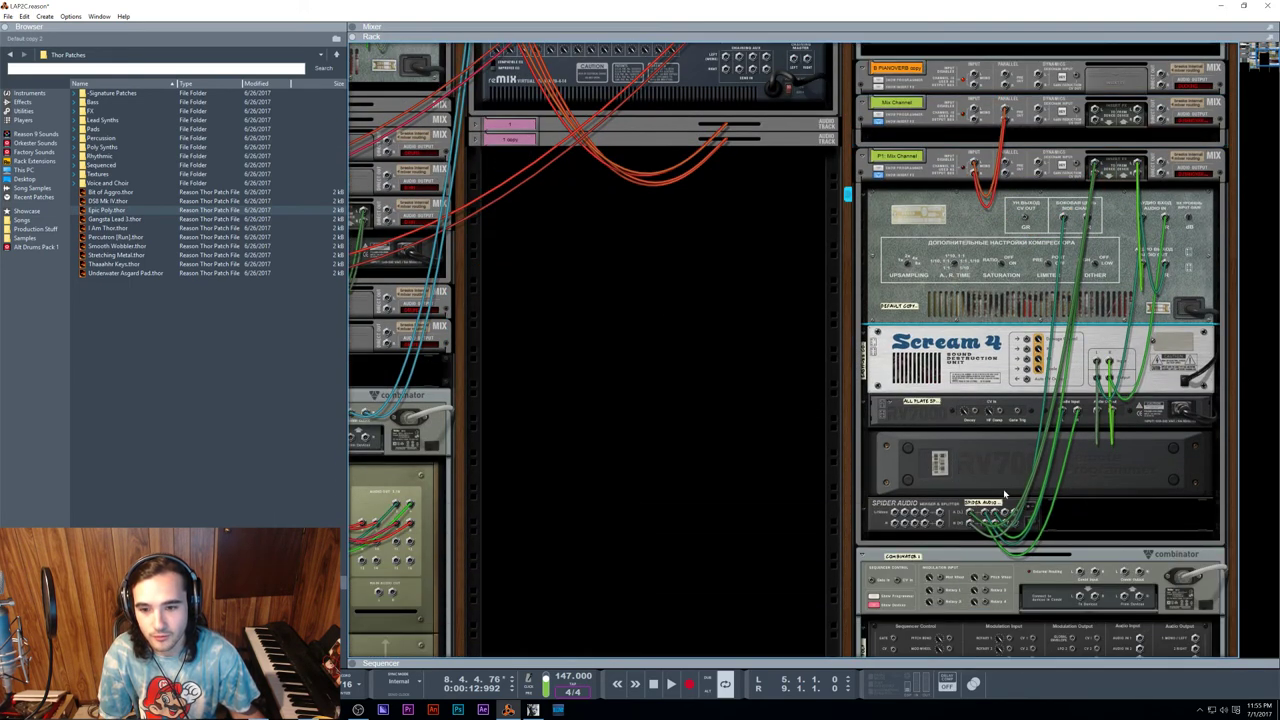
left_click(1019, 513, "shift")
key("Delete")
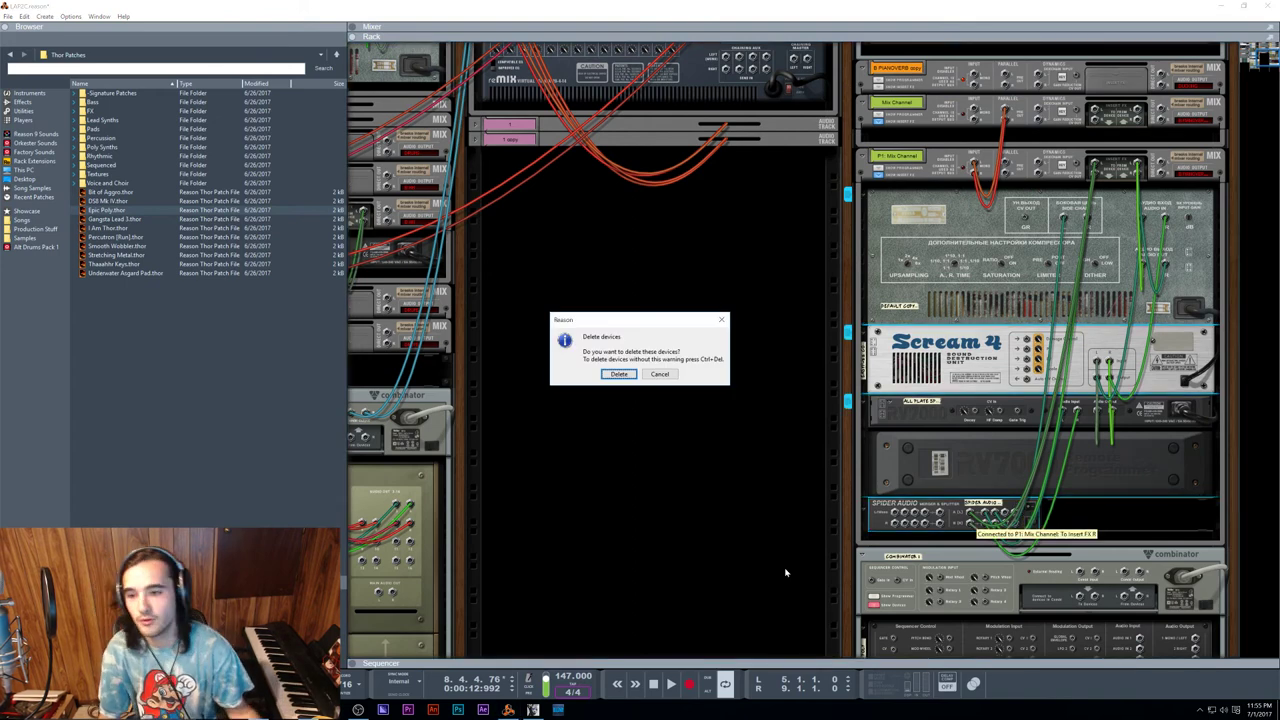
left_click(620, 374)
Step: Add a Red Rock Sound C1-L1 Vintage Compressor as an insert effect on the copied main Mix Channel above the new Combinator
right_click(1034, 127)
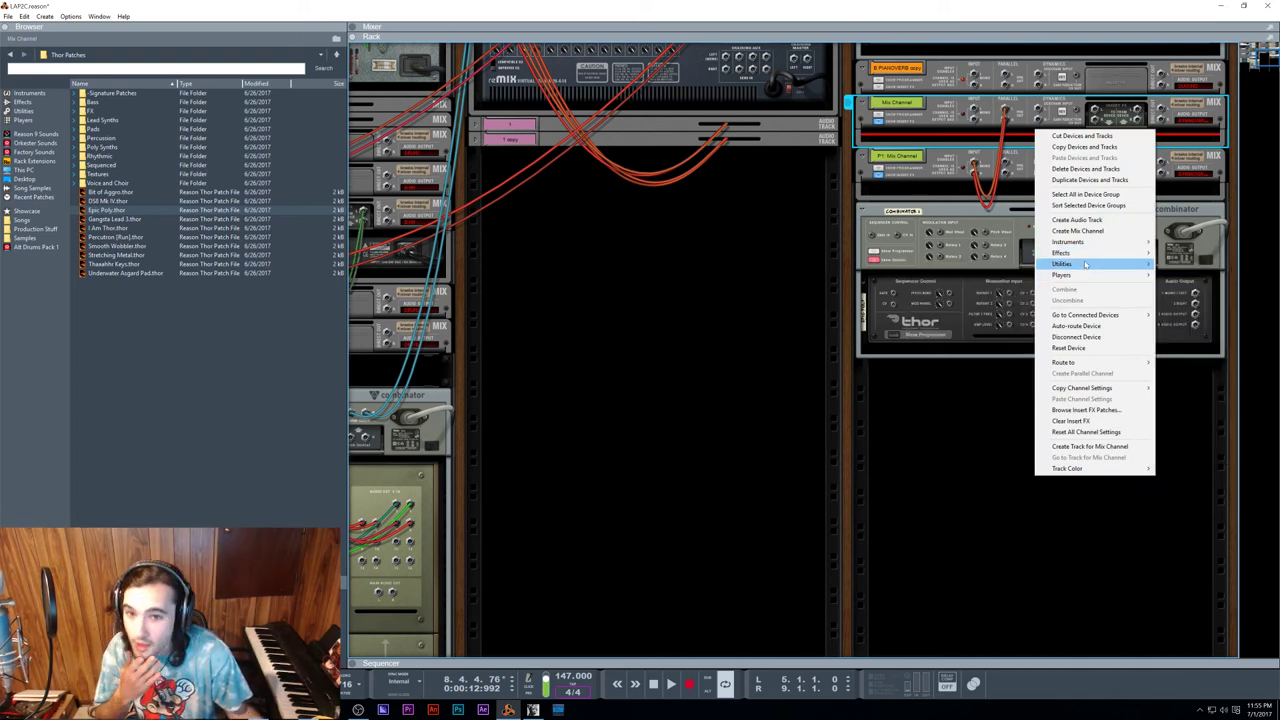
mouse_move(1090, 253)
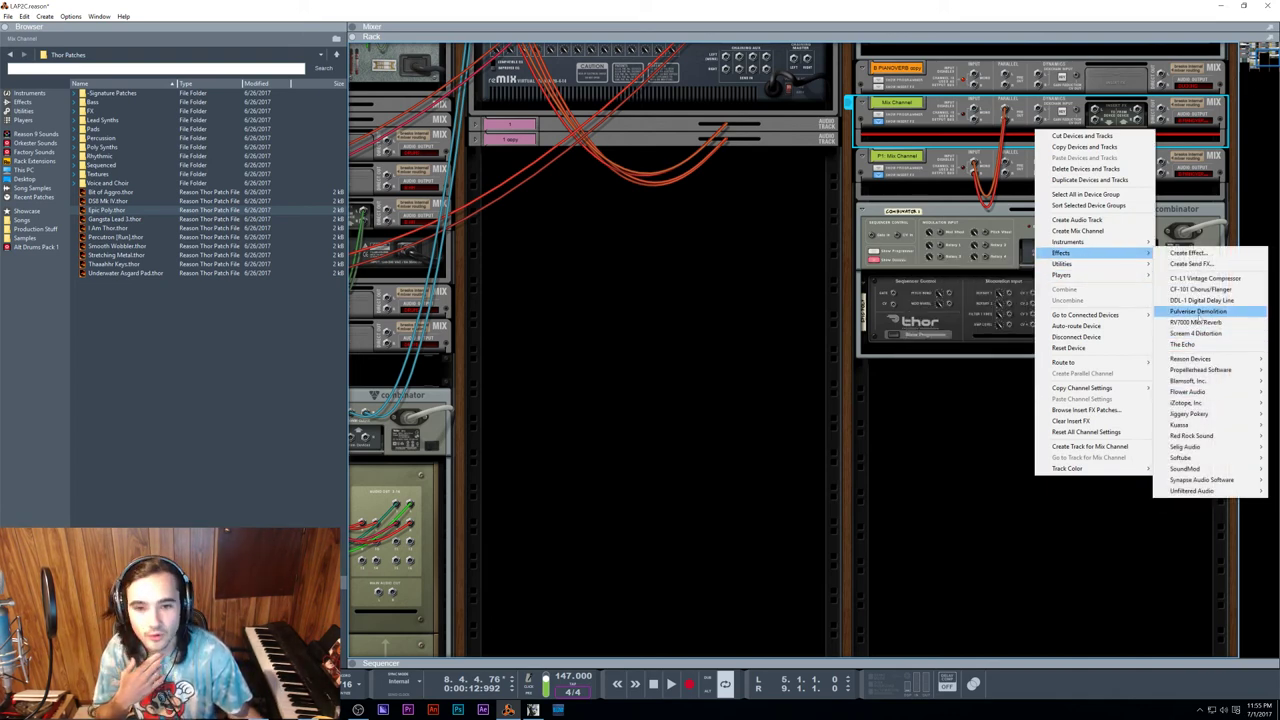
right_click(964, 186)
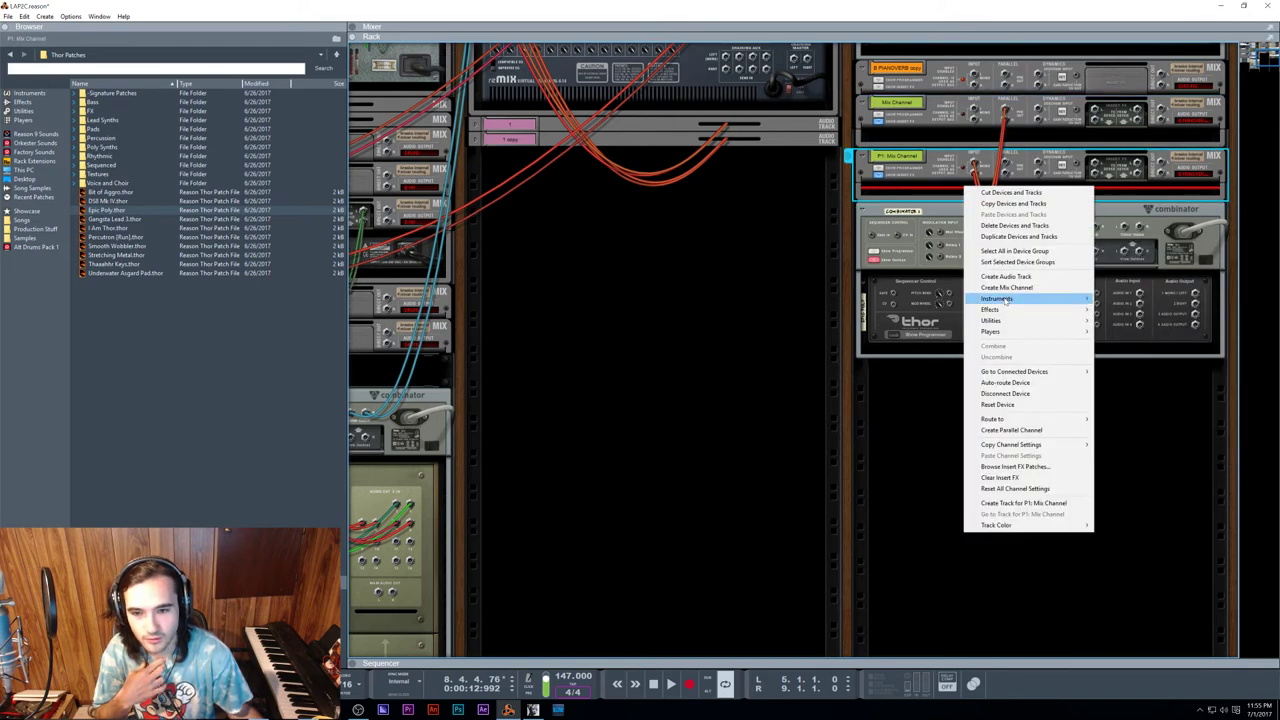
mouse_move(1003, 312)
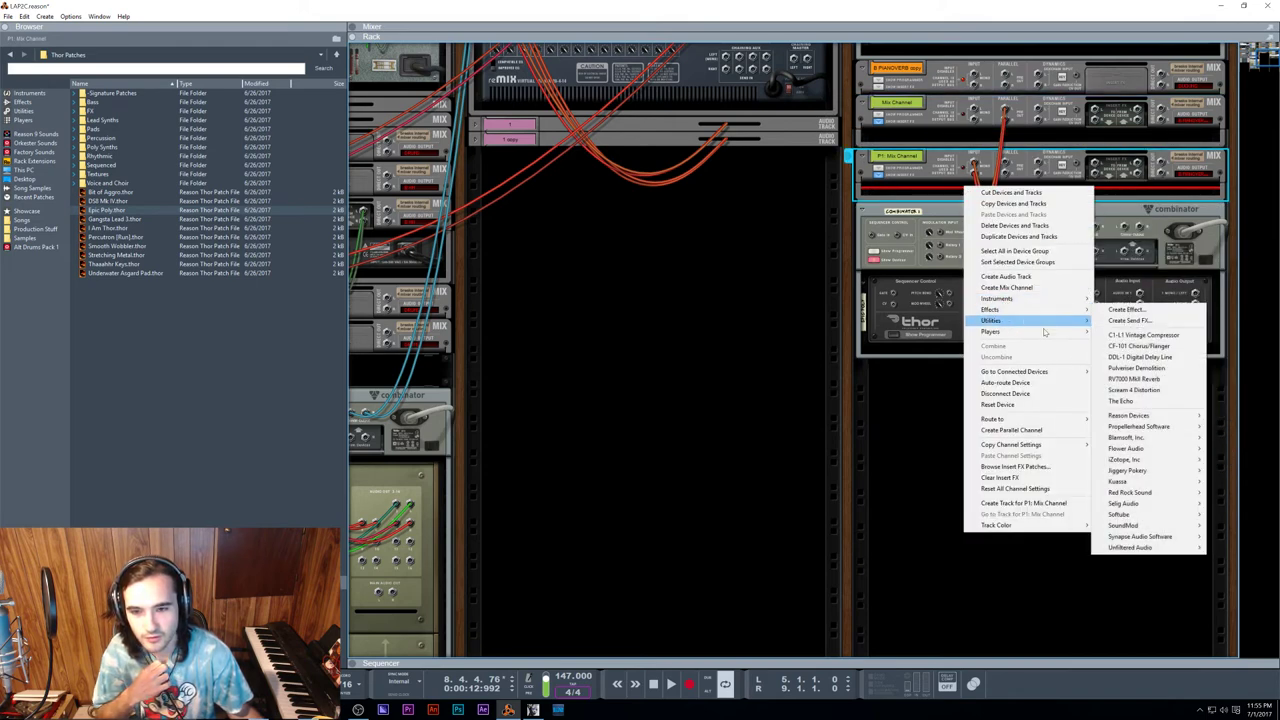
left_click(947, 139)
right_click(930, 133)
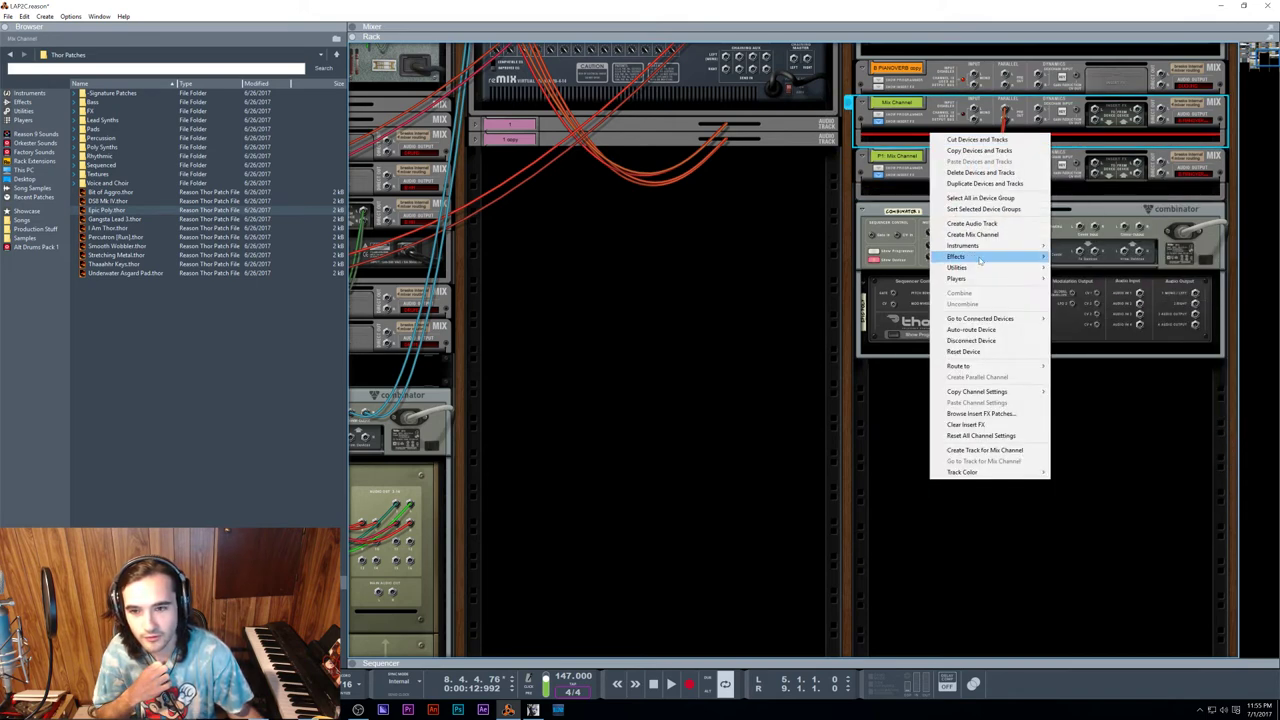
mouse_move(975, 258)
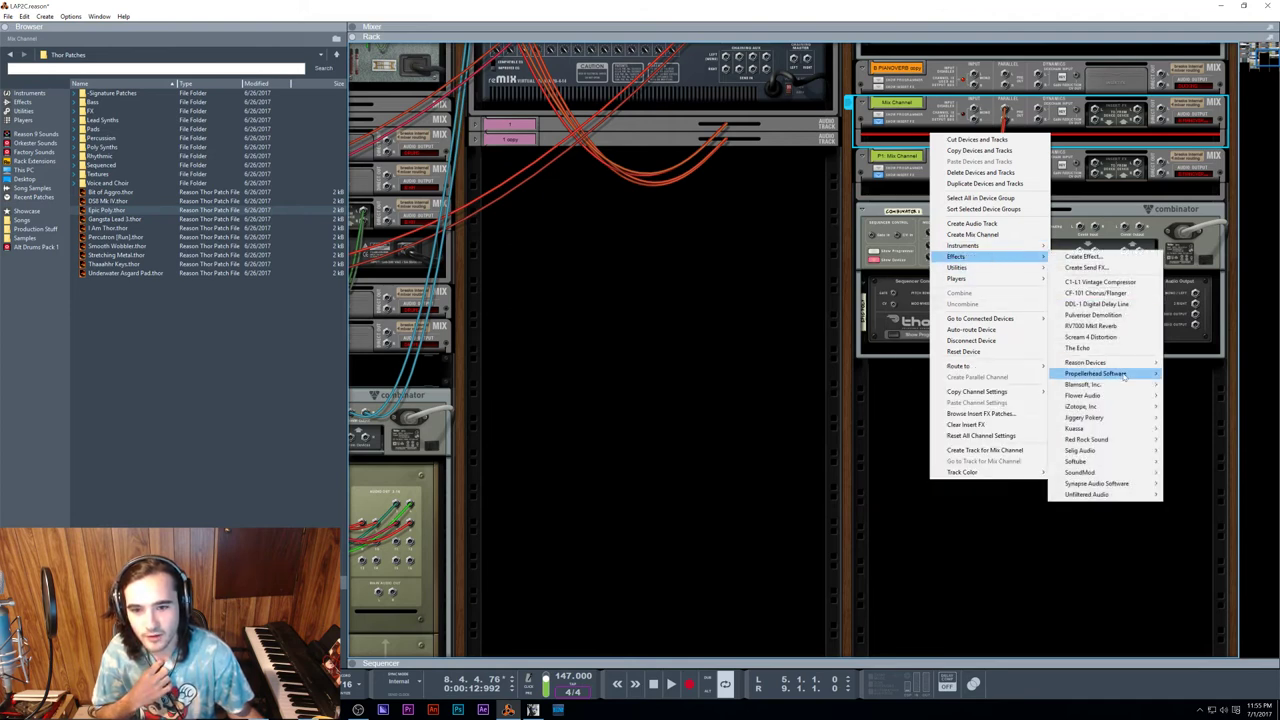
mouse_move(1110, 440)
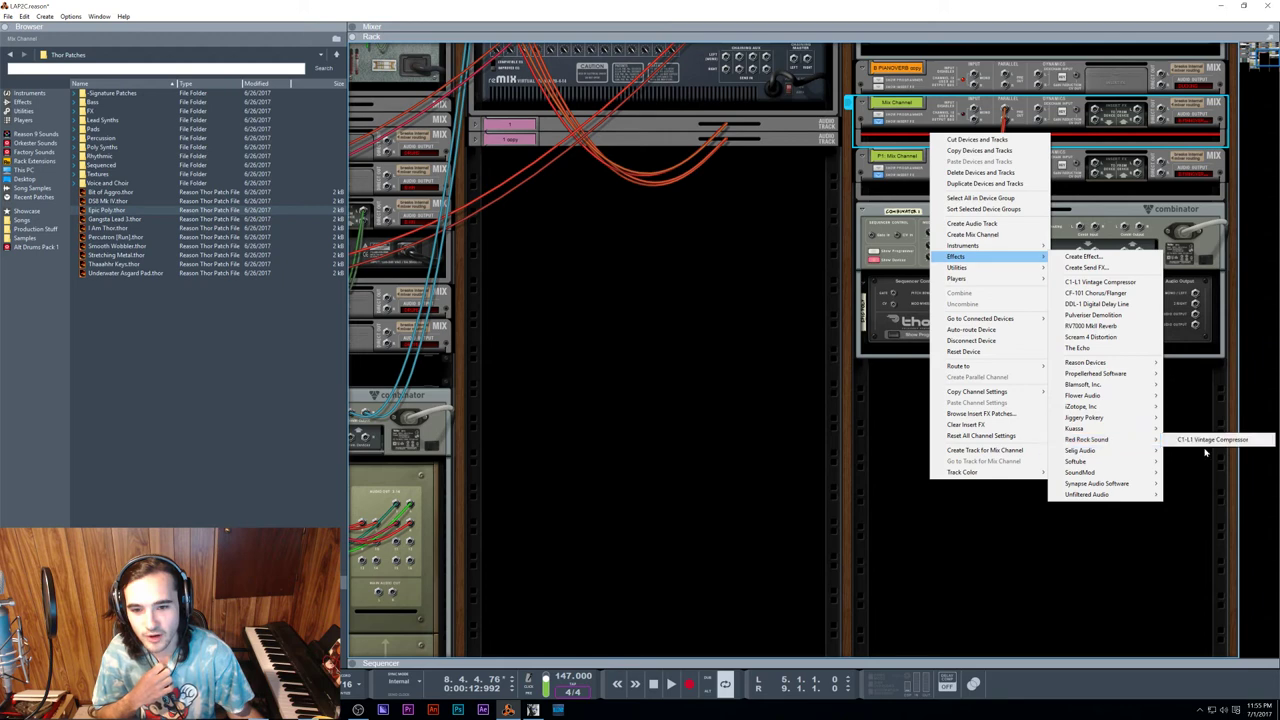
left_click(1211, 441)
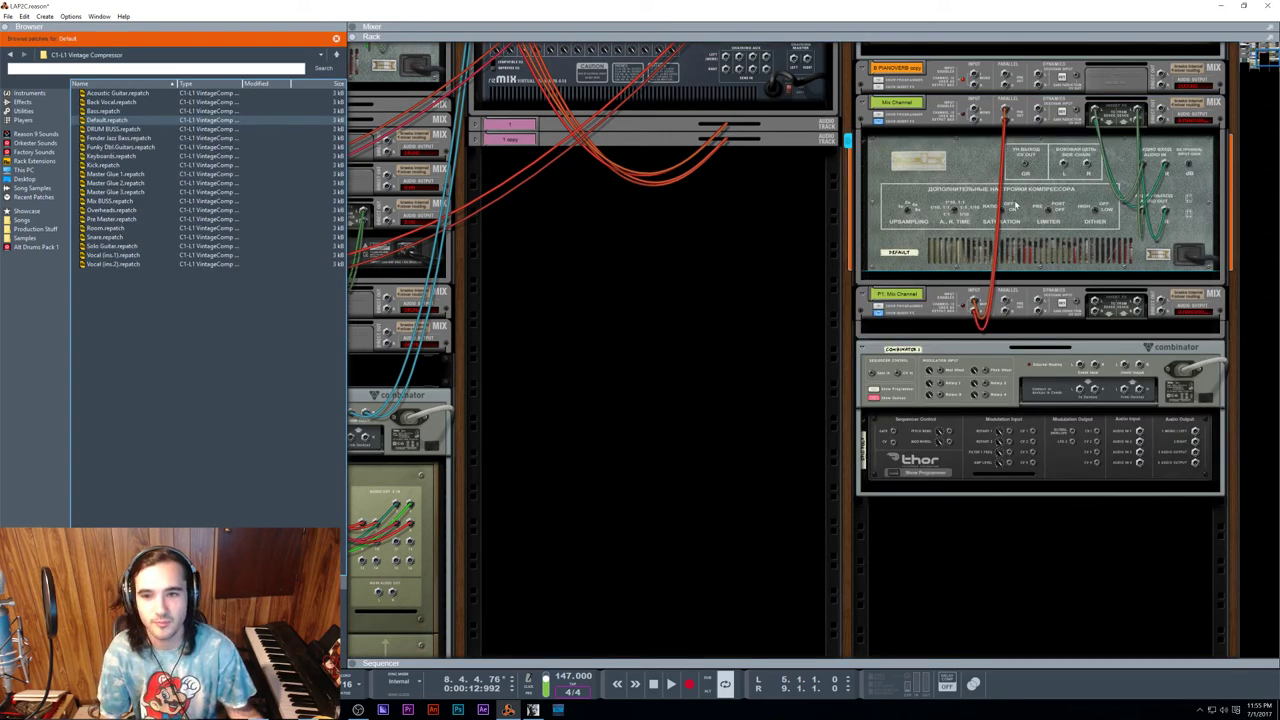
Step: Reset the Thor synthesizer in the new Combinator on the rack's front side and unfold its programmer
key("Tab")
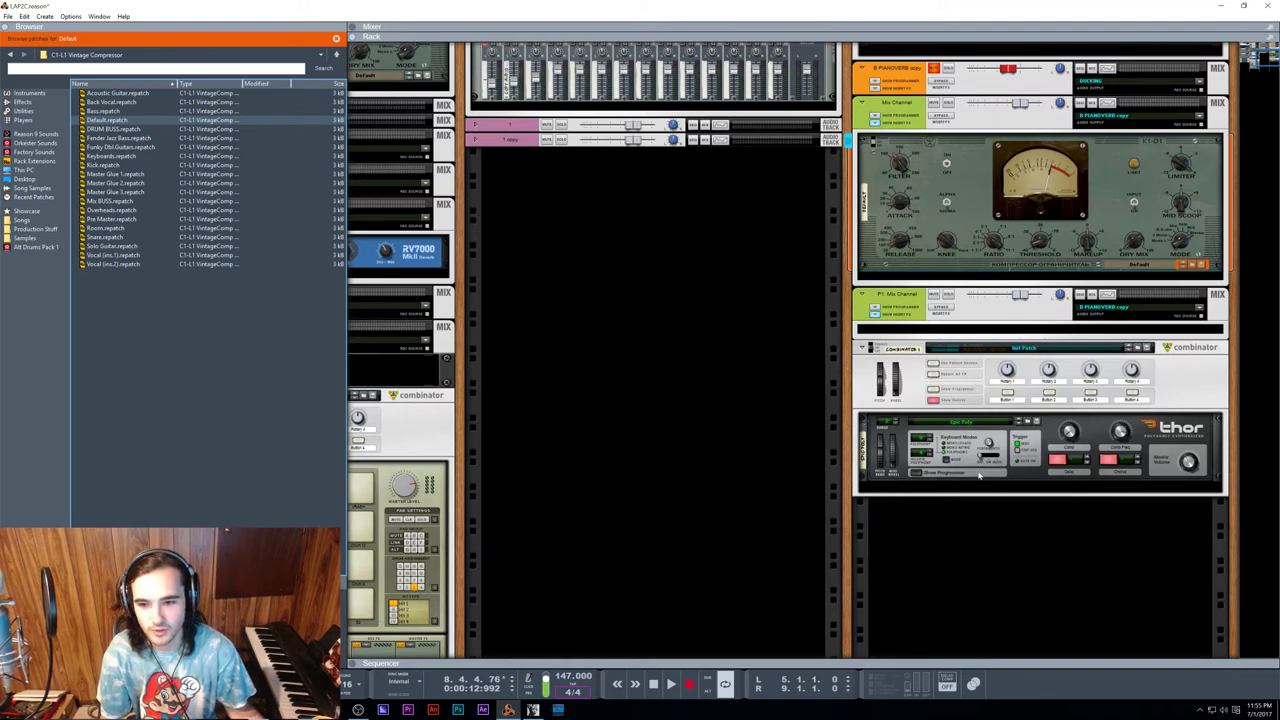
right_click(979, 476)
left_click(1050, 357)
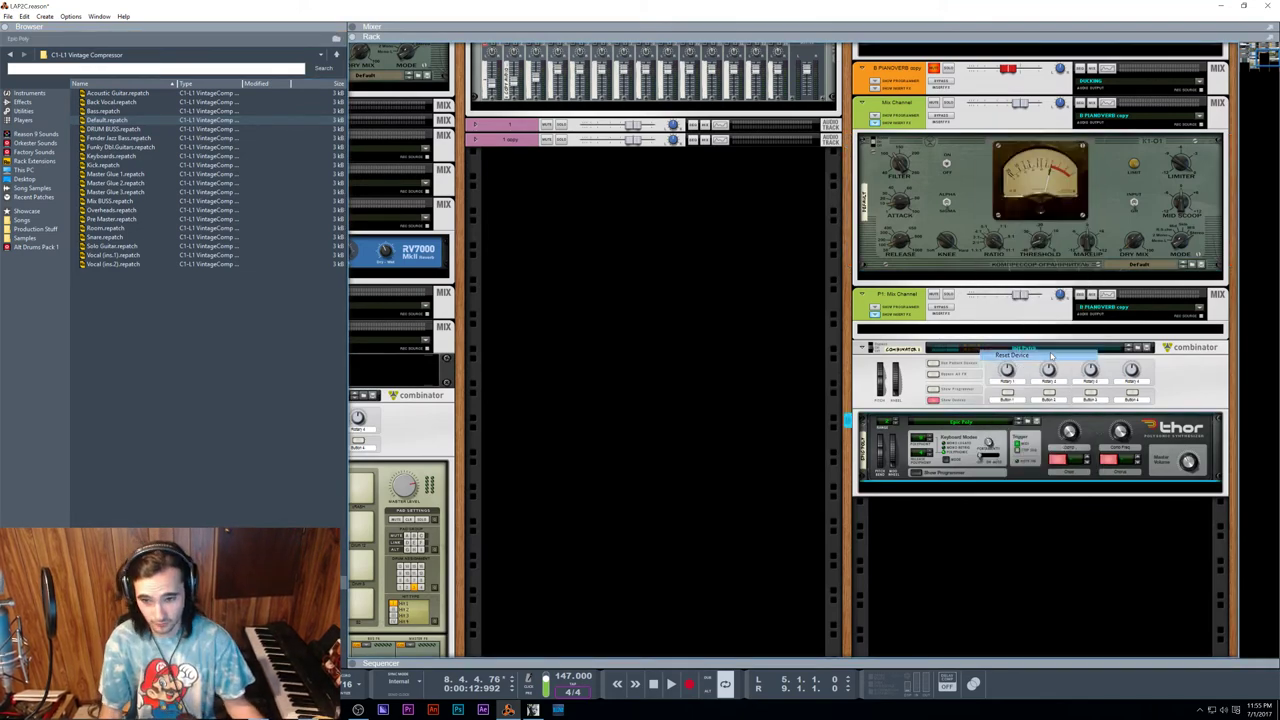
left_click(914, 474)
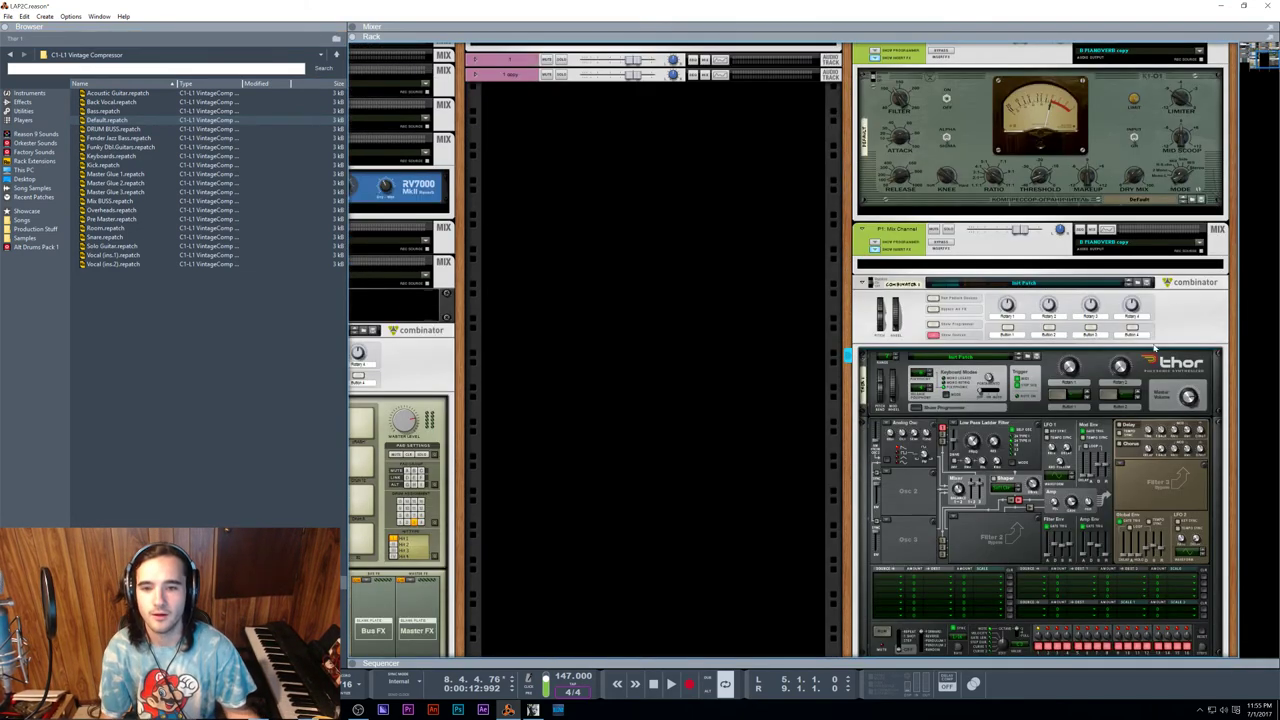
Step: On the rack's rear, cable Thor's audio output to the Combinator and the Combinator's output to the copied main Mix Channel's input
key("Tab")
left_click_drag(1196, 368, 975, 212)
scroll(1085, 318, "up", 5)
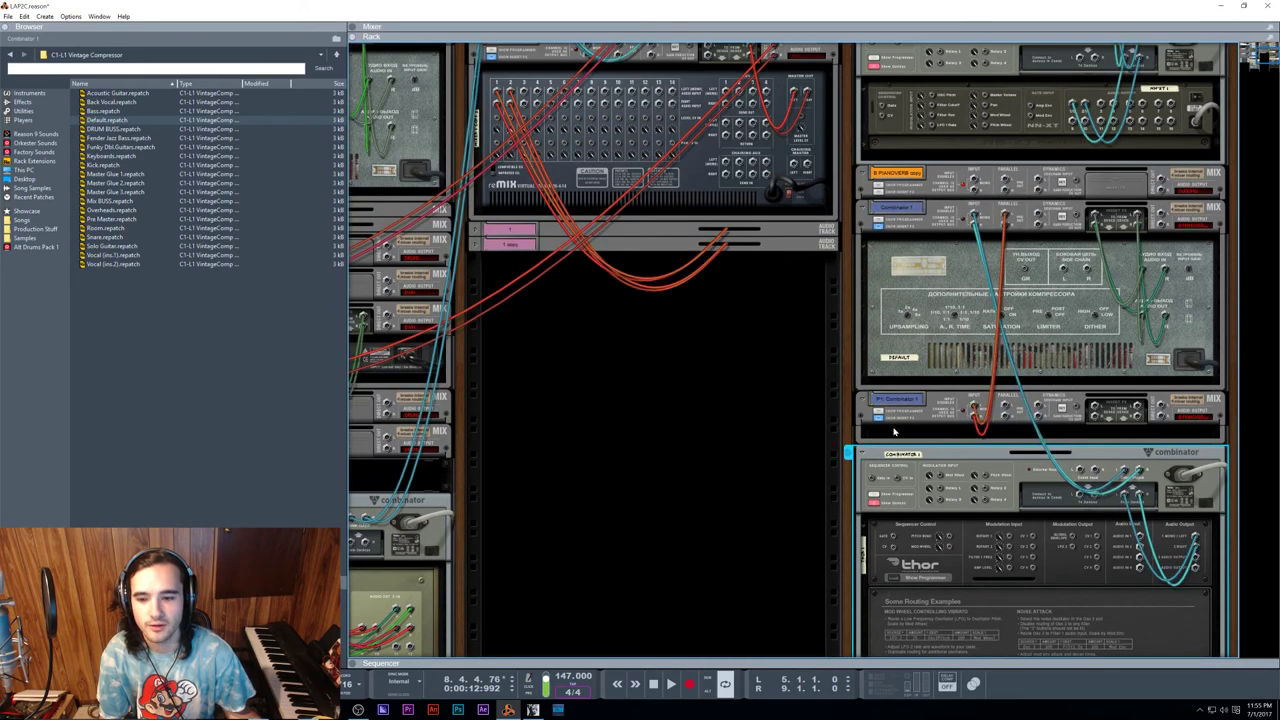
Step: Rename the new Combinator and the copied B PIANOVERB bus to SUB
key("Tab")
type("Sub")
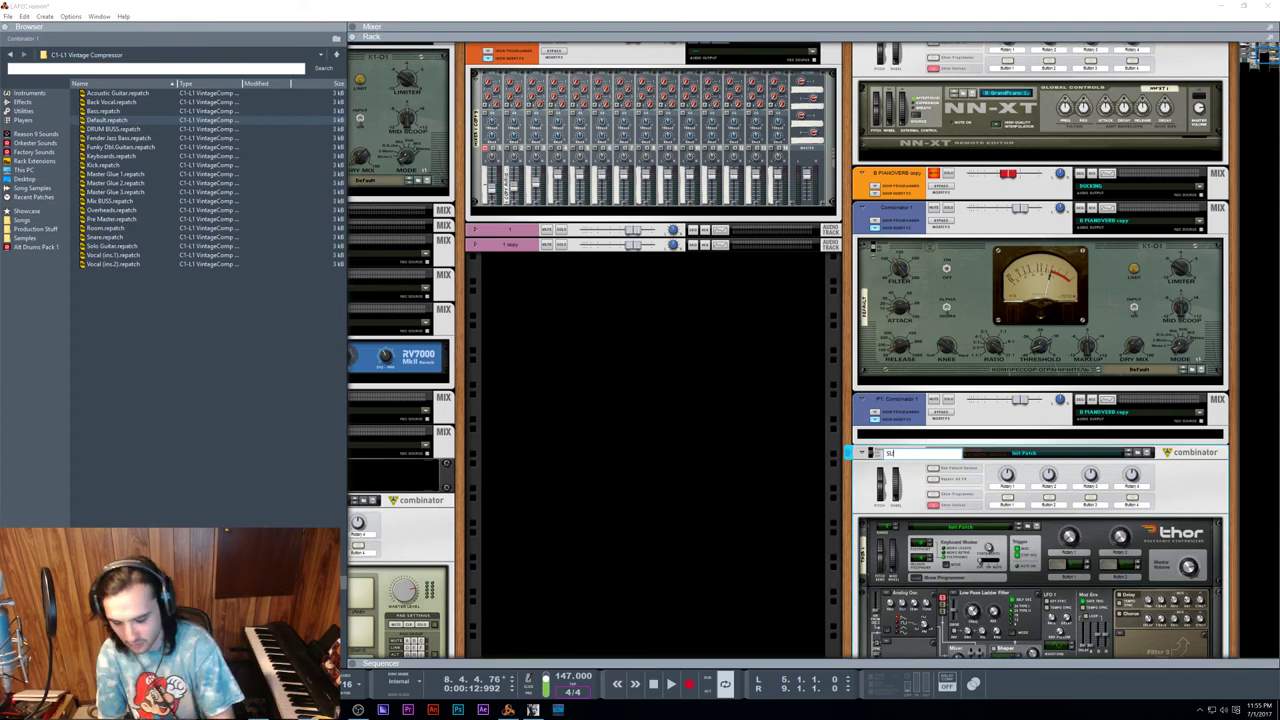
key("Return")
double_click(902, 170)
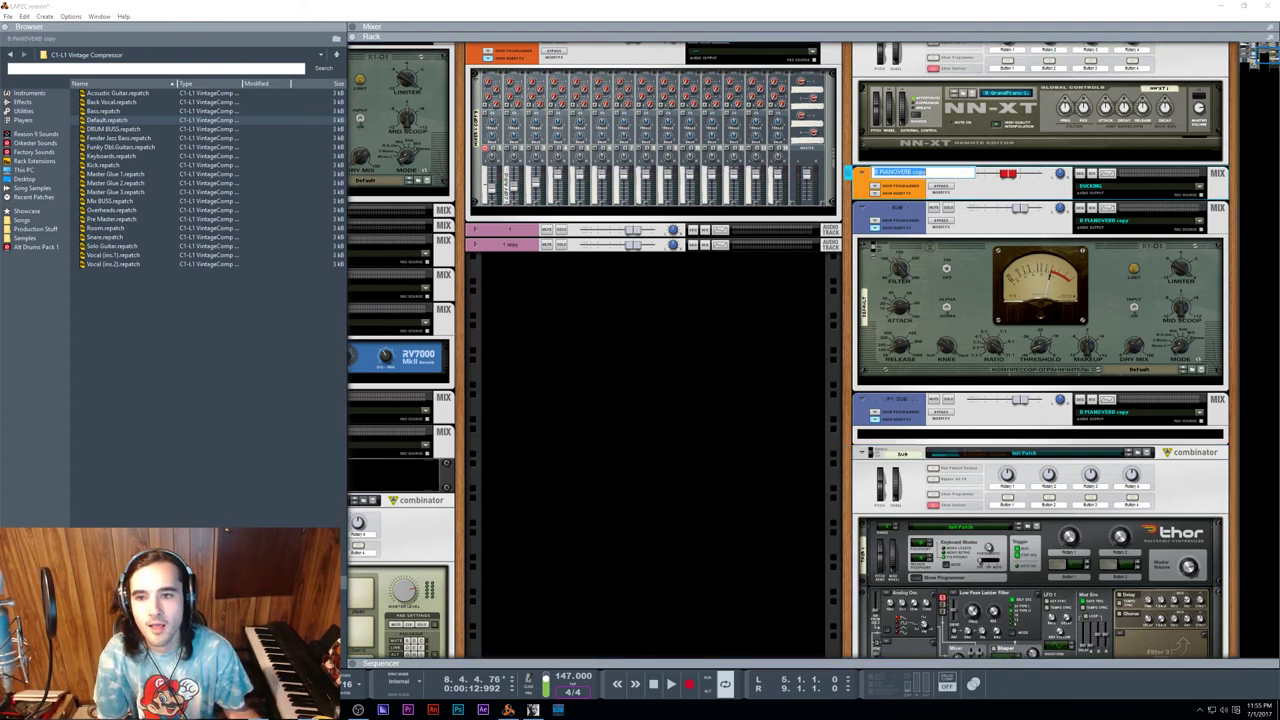
type("Sub")
key("Return")
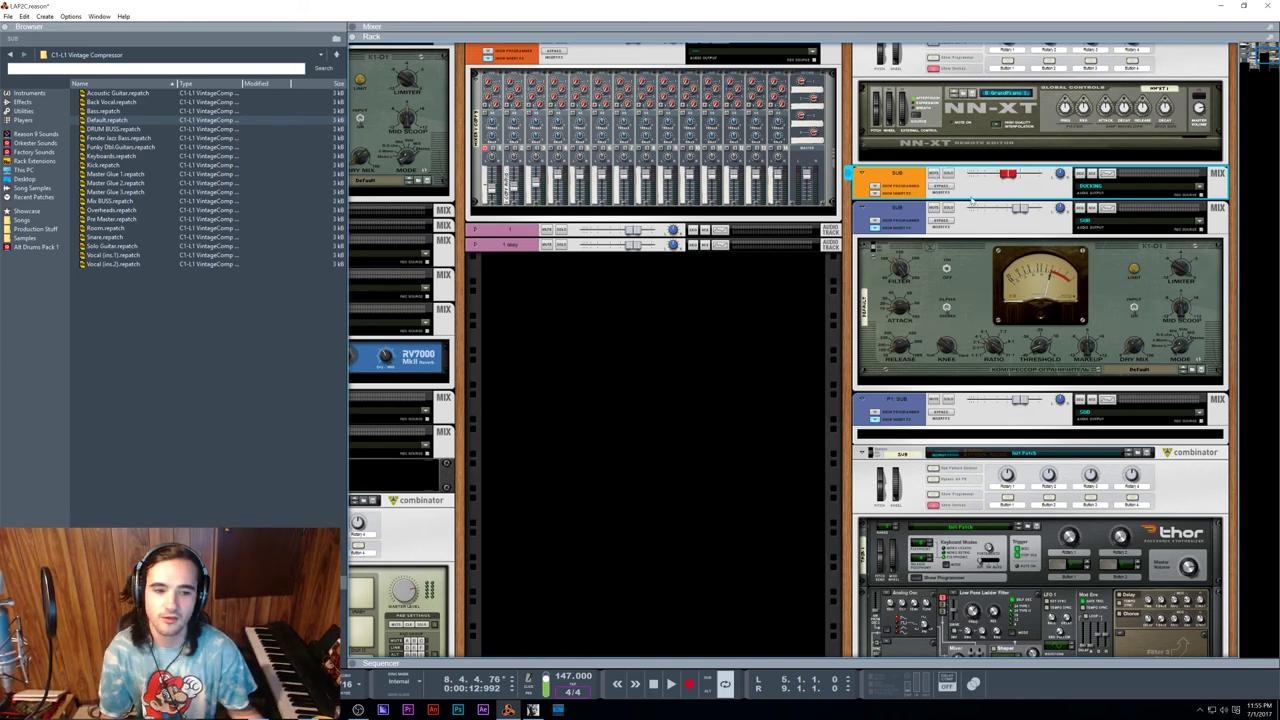
Step: Show the sequencer below the rack and move the SUB track between the Gated 2 and Gated 3 tracks
scroll(938, 379, "down", 3)
scroll(935, 380, "up", 2)
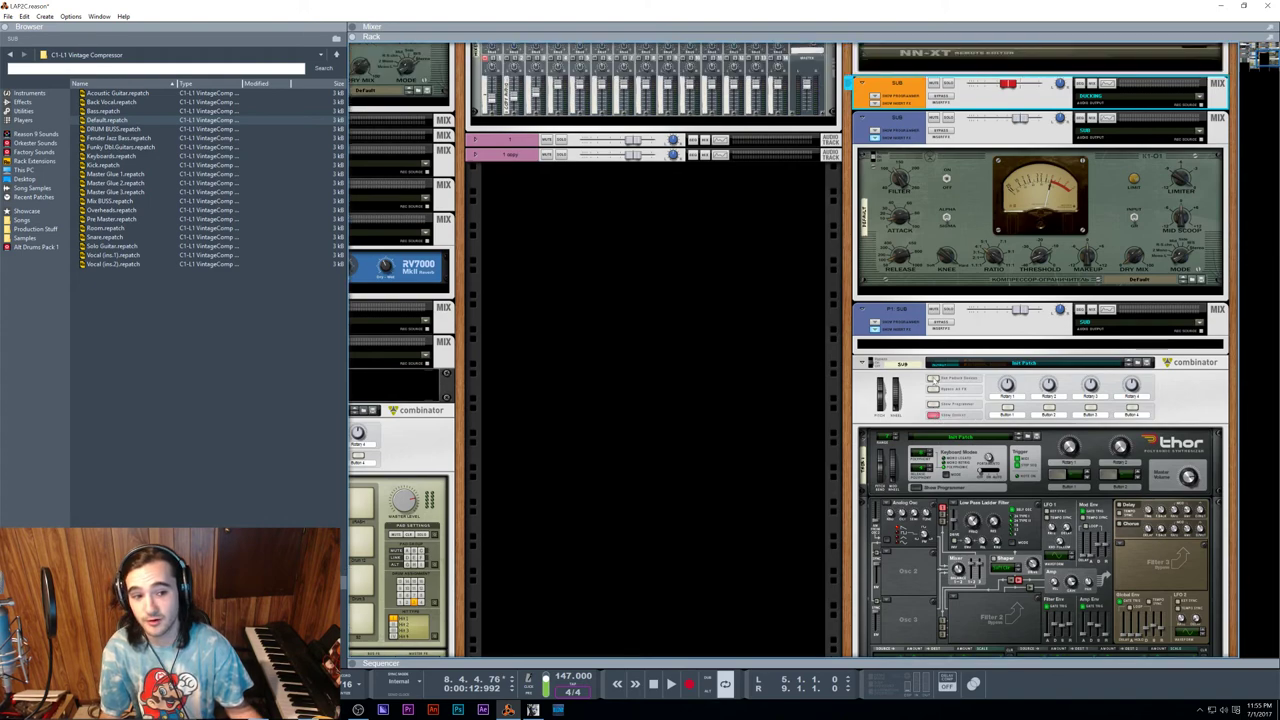
scroll(933, 381, "down", 2)
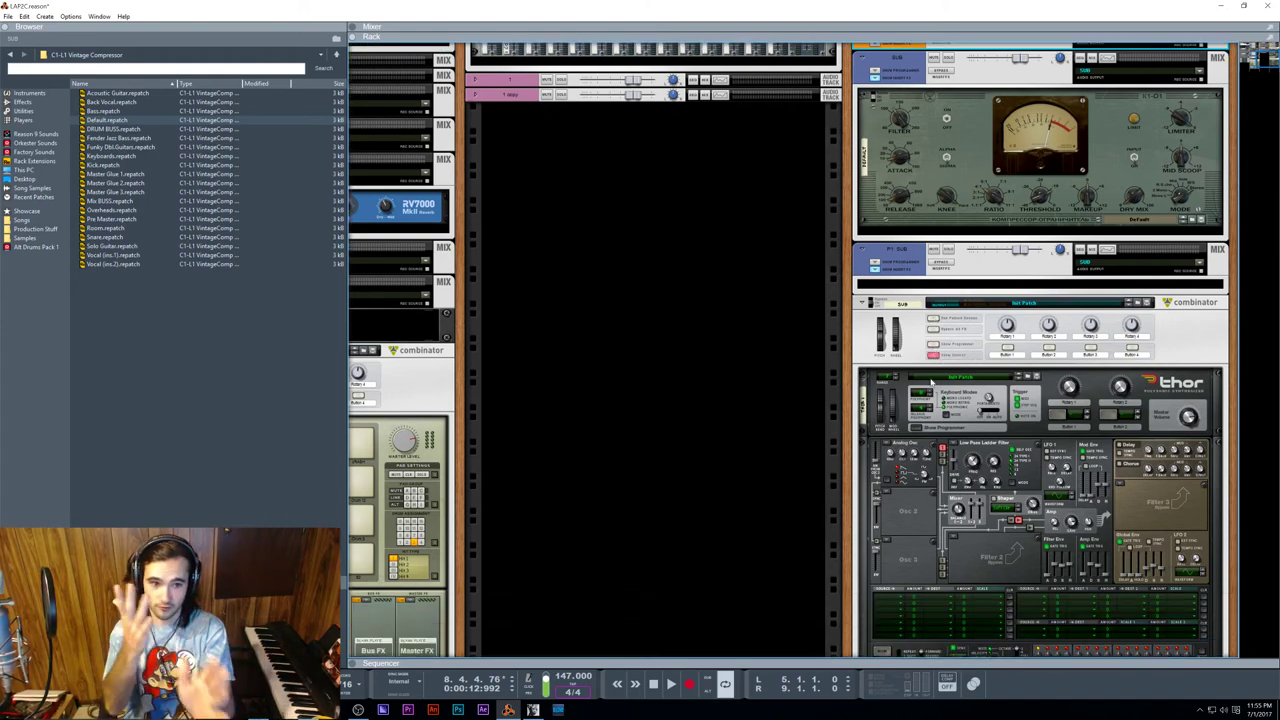
key("F5")
key("F7")
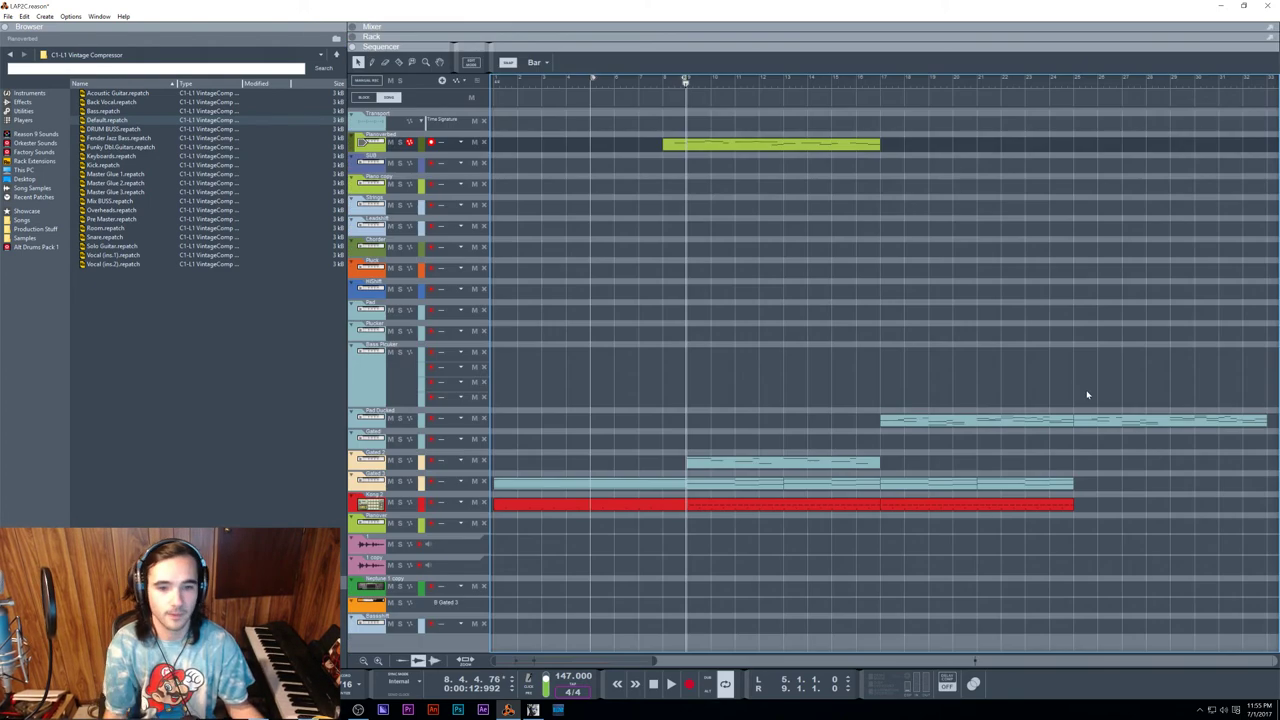
key("F6")
right_click(921, 329)
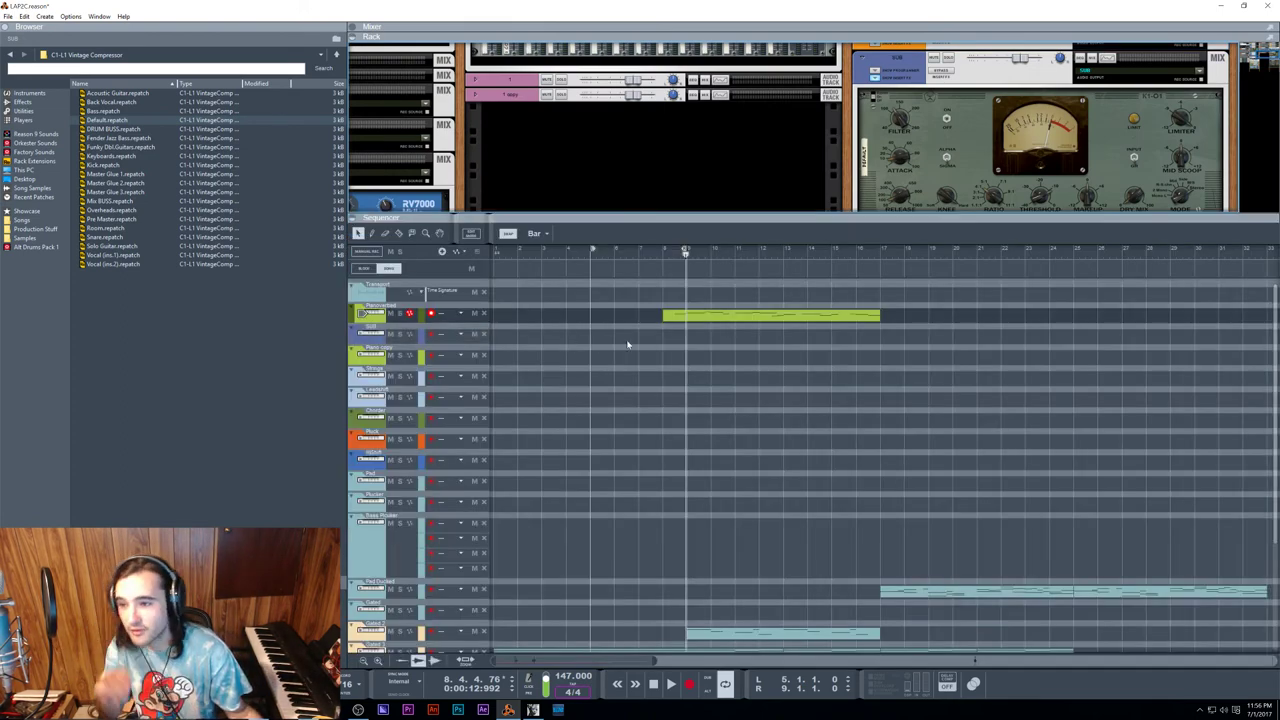
left_click(355, 336)
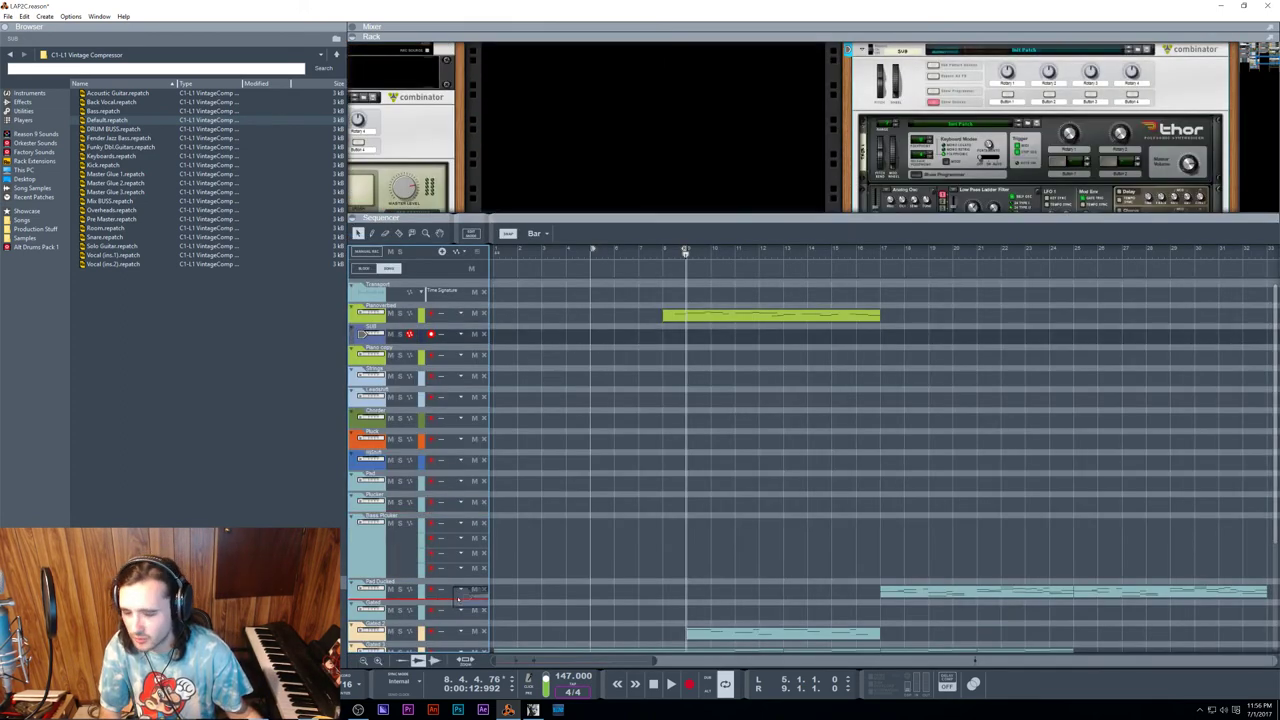
left_click_drag(482, 591, 428, 530)
scroll(480, 545, "down", 3)
scroll(468, 545, "up", 3)
scroll(464, 479, "down", 3)
Step: Briefly play from bar 9 and copy the Gated 2 clip onto the SUB track at the same position
left_click(691, 251)
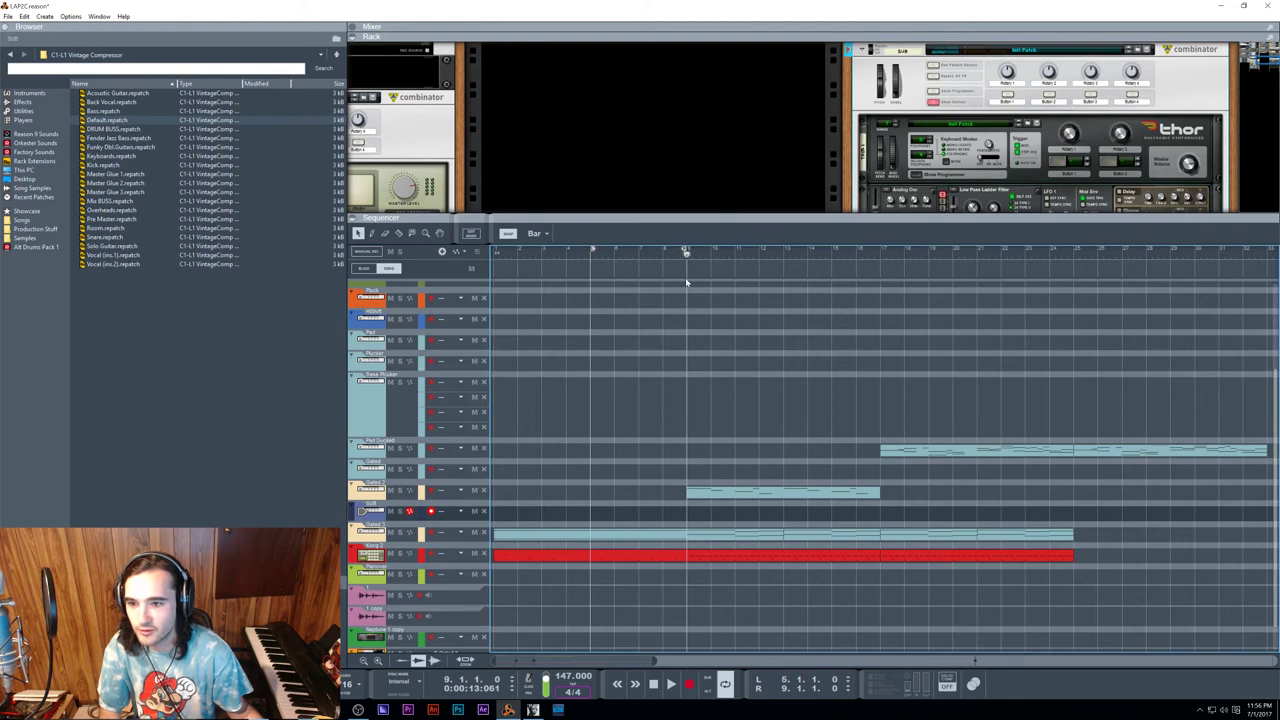
key("space")
key("space")
left_click_drag(751, 493, 751, 515)
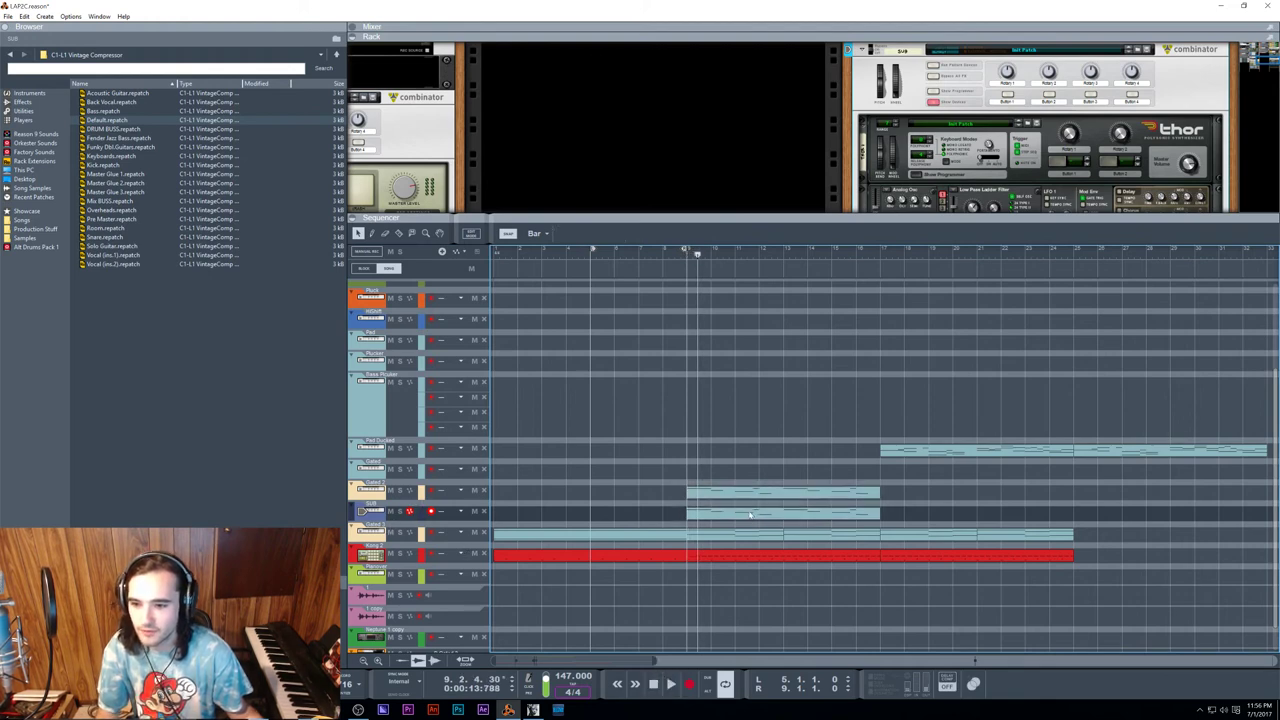
scroll(600, 520, "down", 5)
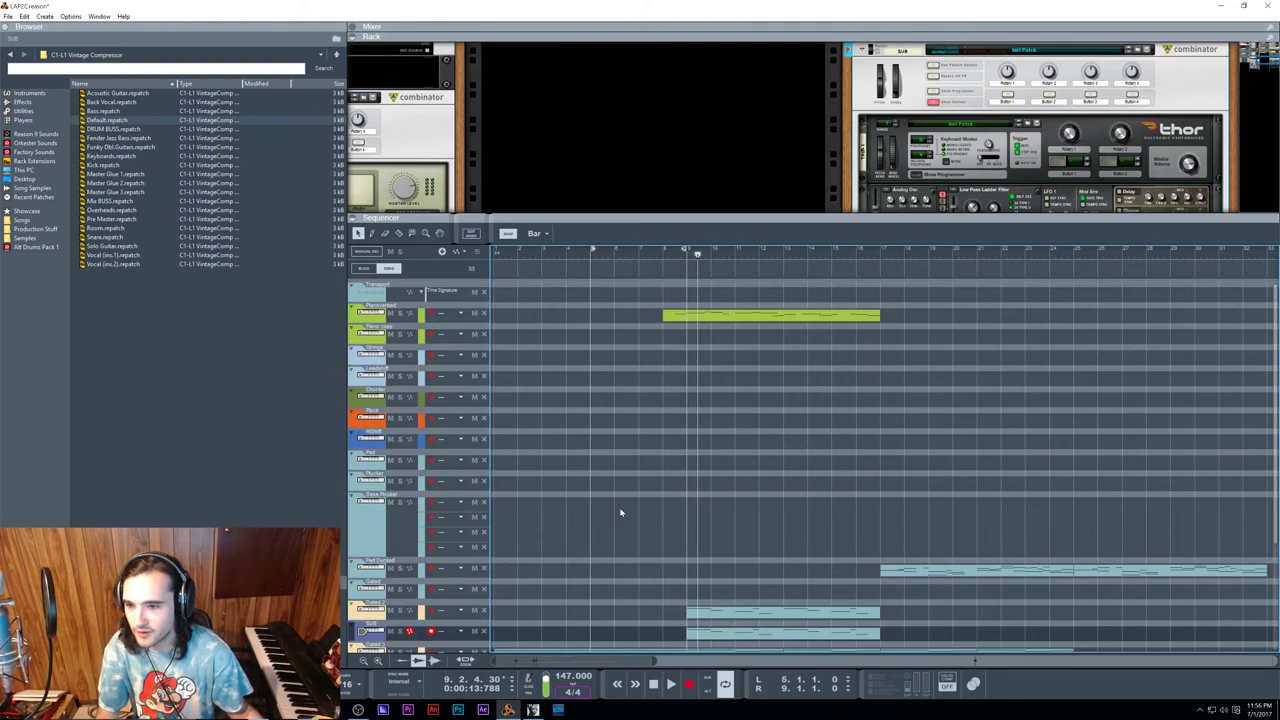
scroll(640, 515, "up", 4)
Step: Set the loop to the copied SUB clip from bar 9 to bar 17, solo the SUB track, and play it
left_click(720, 482)
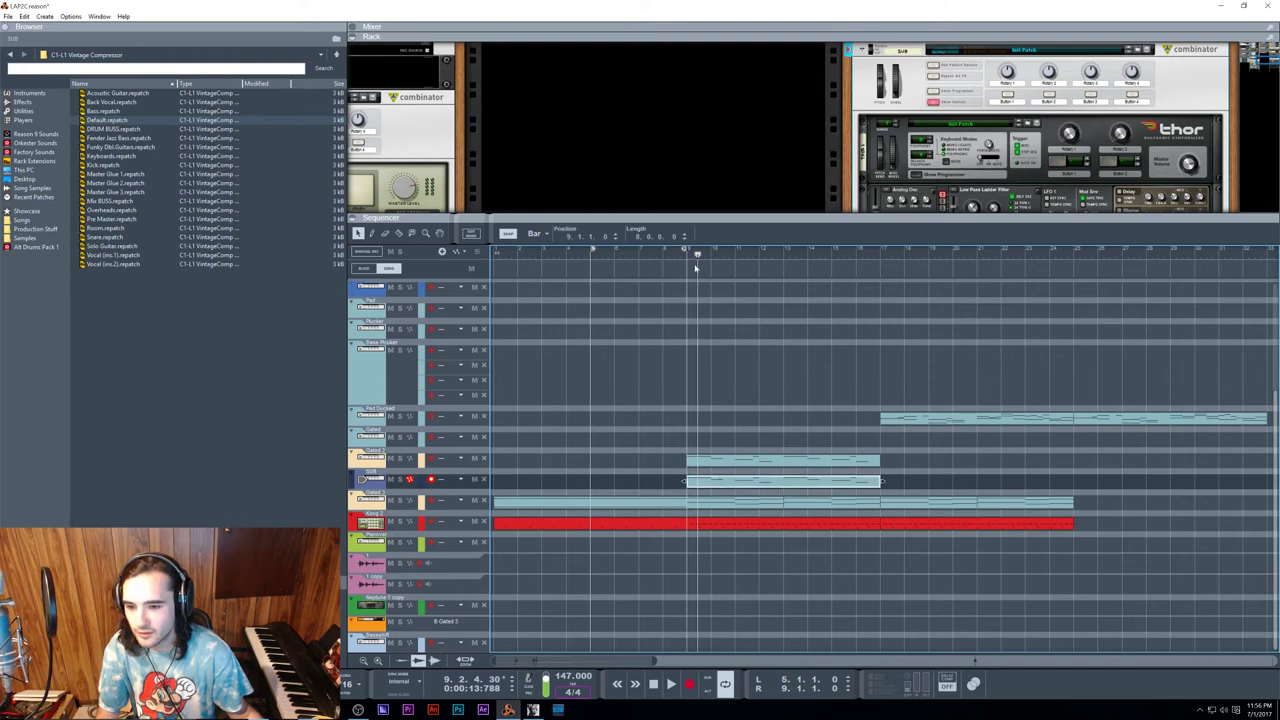
key("ctrl+l")
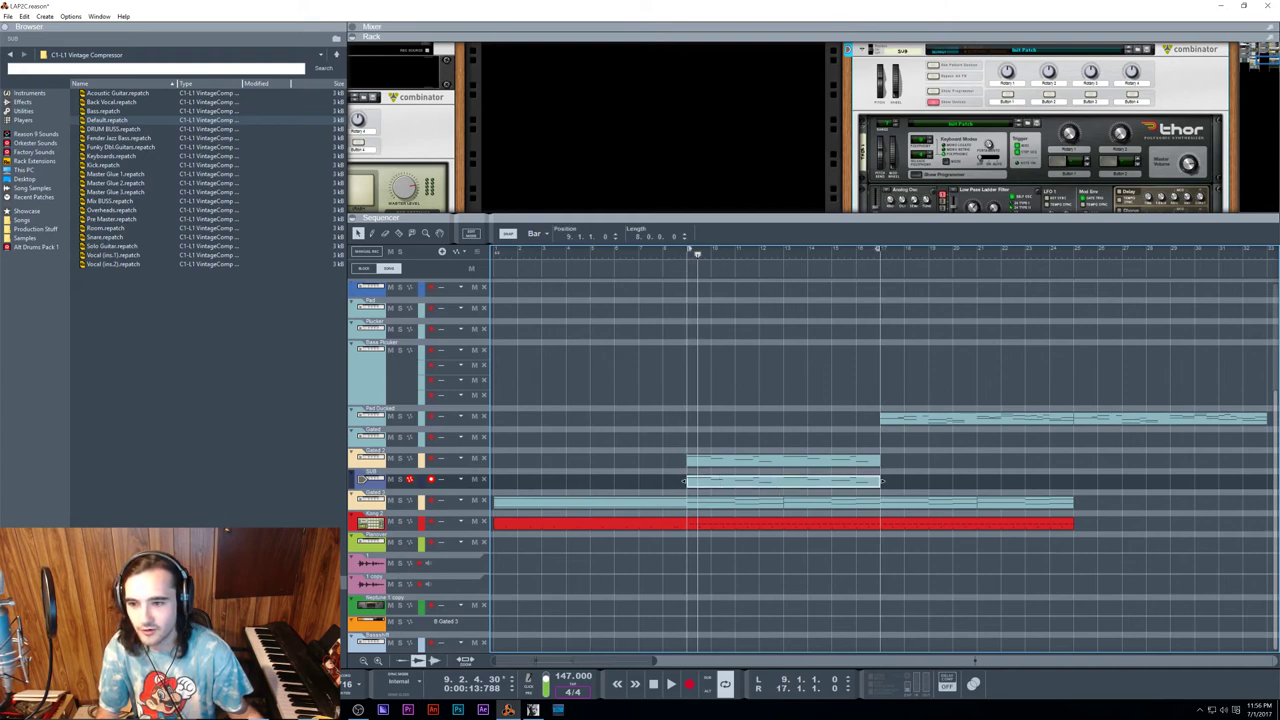
left_click(398, 480)
left_click(688, 256)
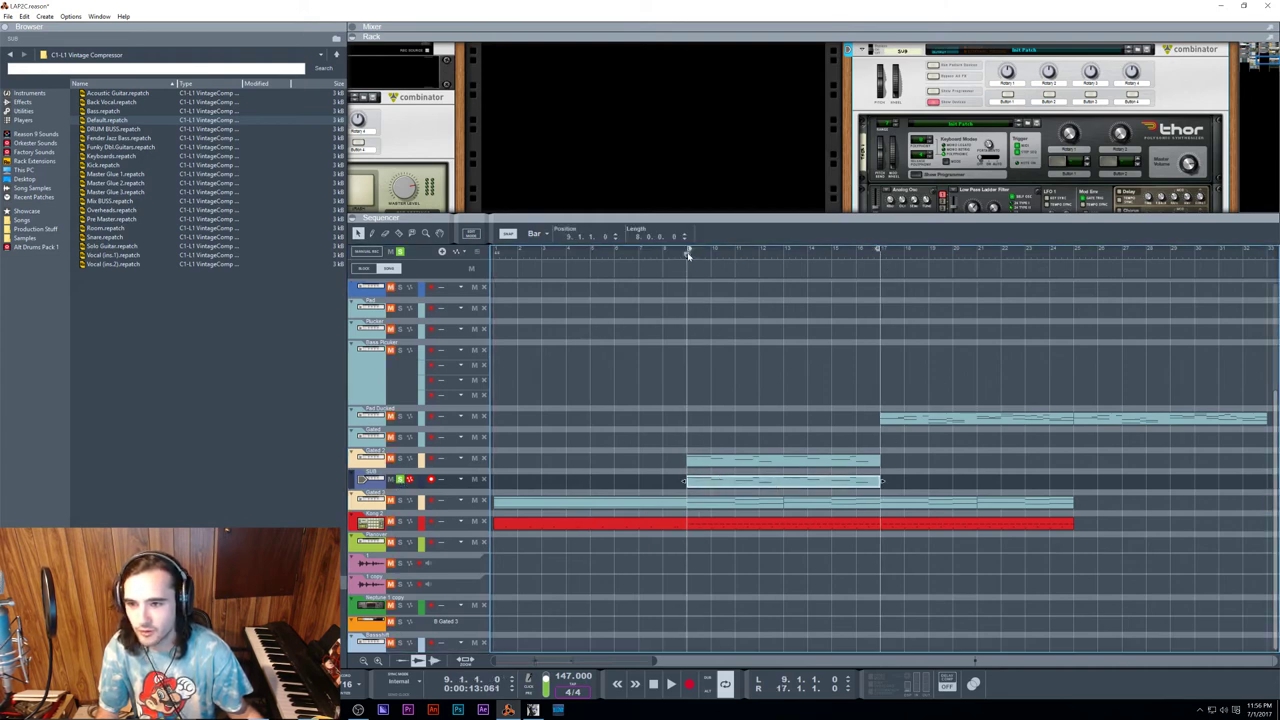
key("space")
Step: Stop playback, open the SUB clip, and transpose all its notes down together so the first note is C2
double_click(755, 483)
key("space")
scroll(764, 330, "down", 3)
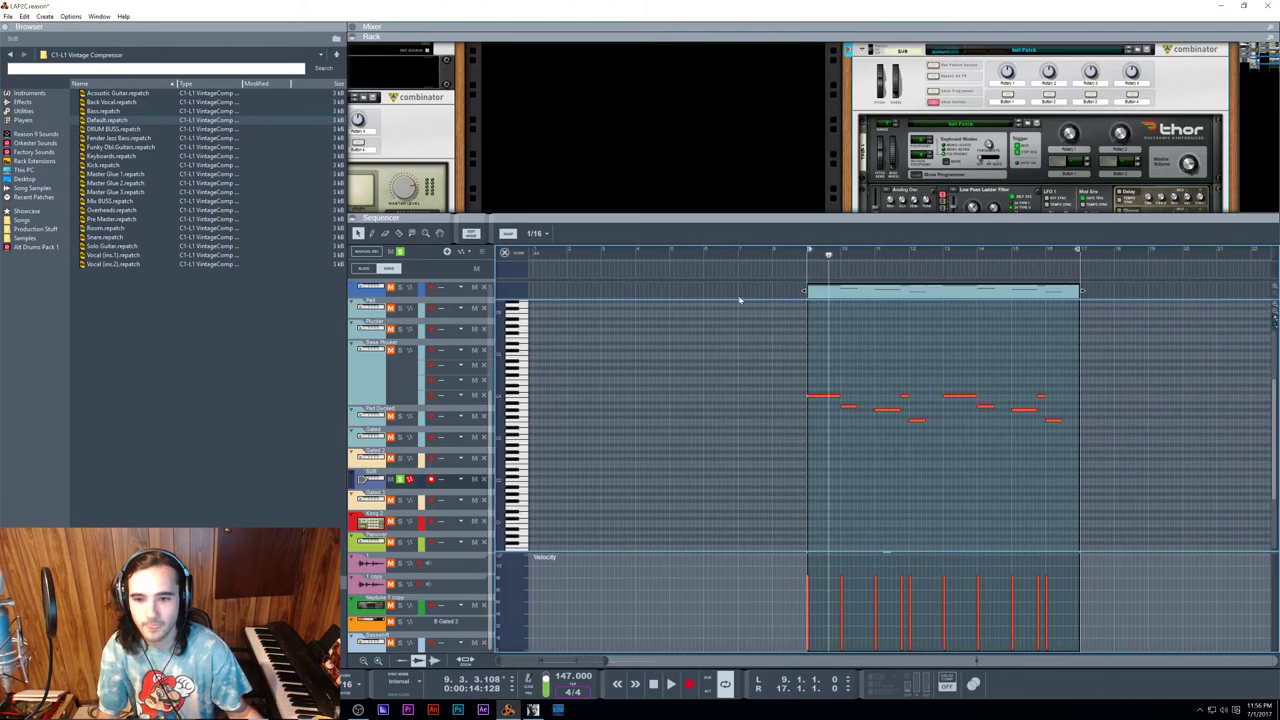
left_click(586, 294)
double_click(857, 376)
key("ctrl+a")
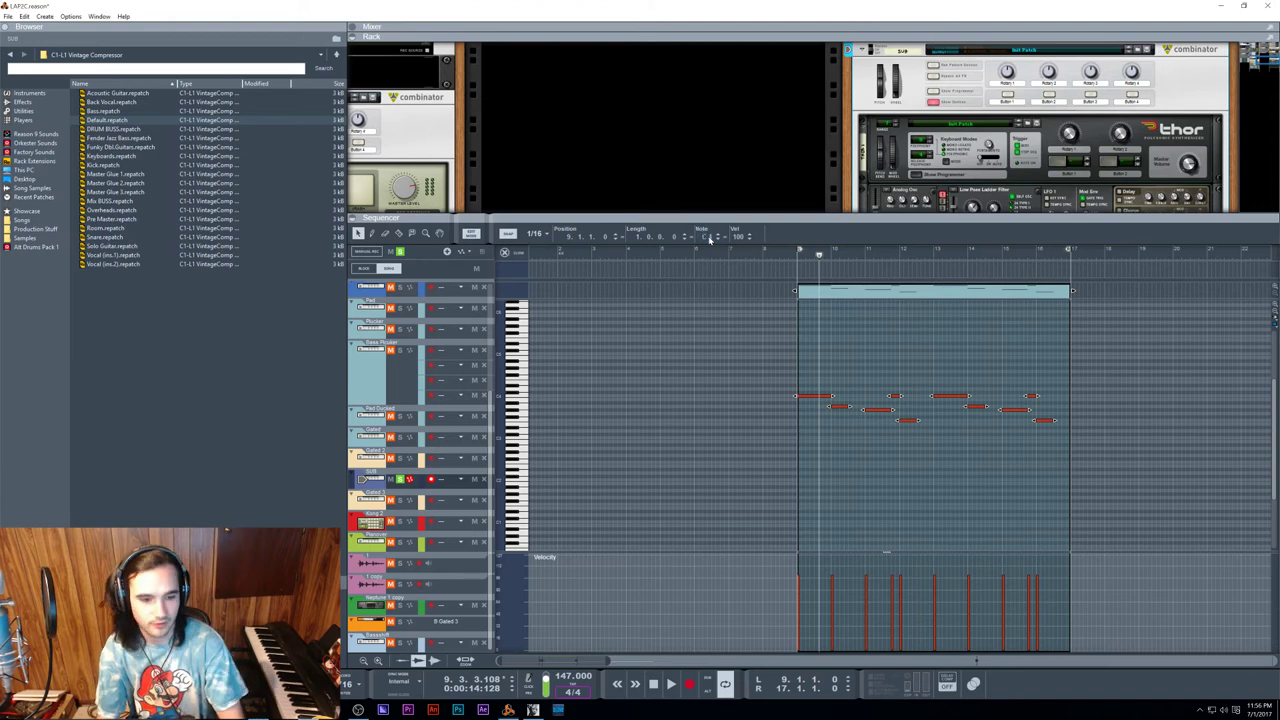
left_click_drag(710, 239, 712, 250)
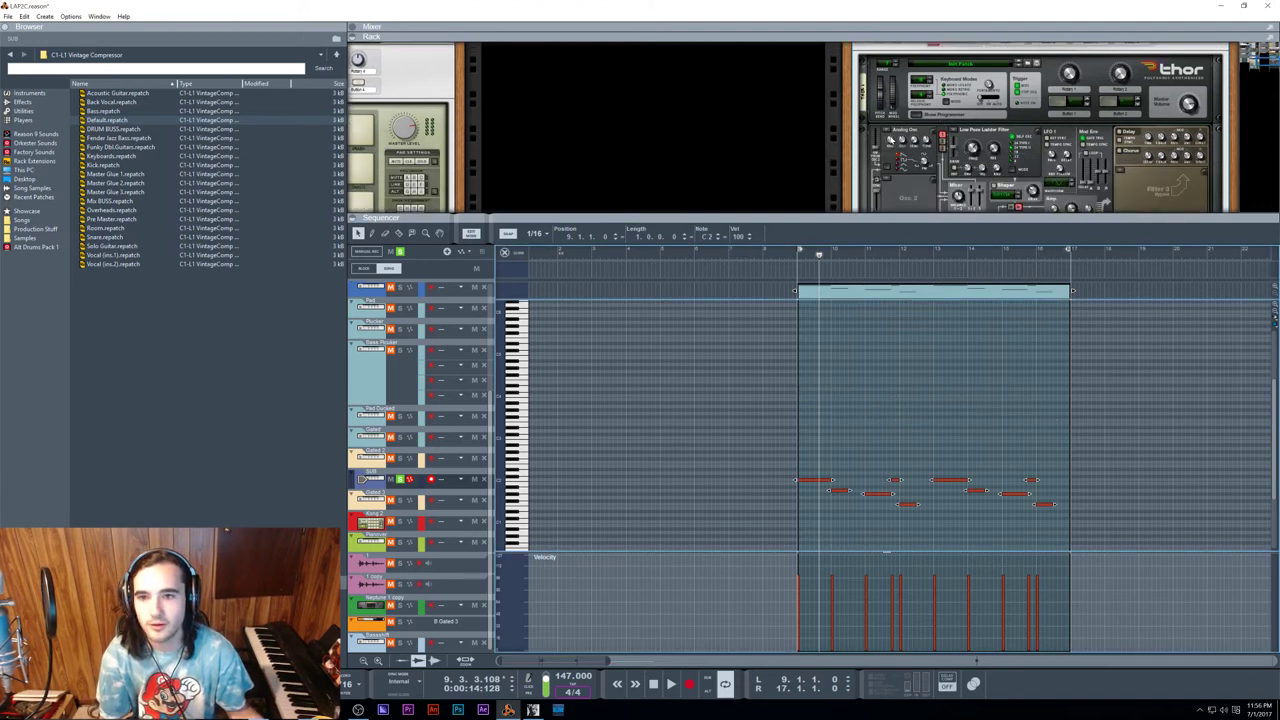
Step: Select Thor and listen to the soloed SUB clip from bar 9
left_click(900, 170)
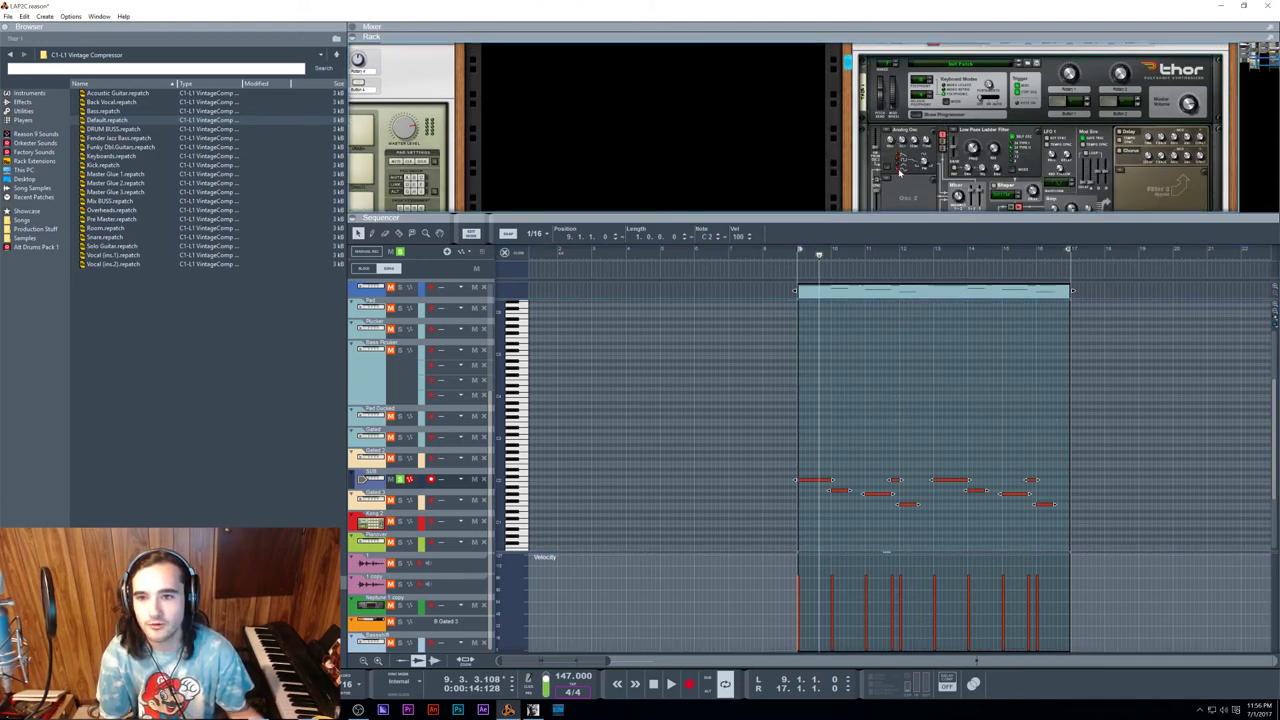
left_click(798, 258)
key("space")
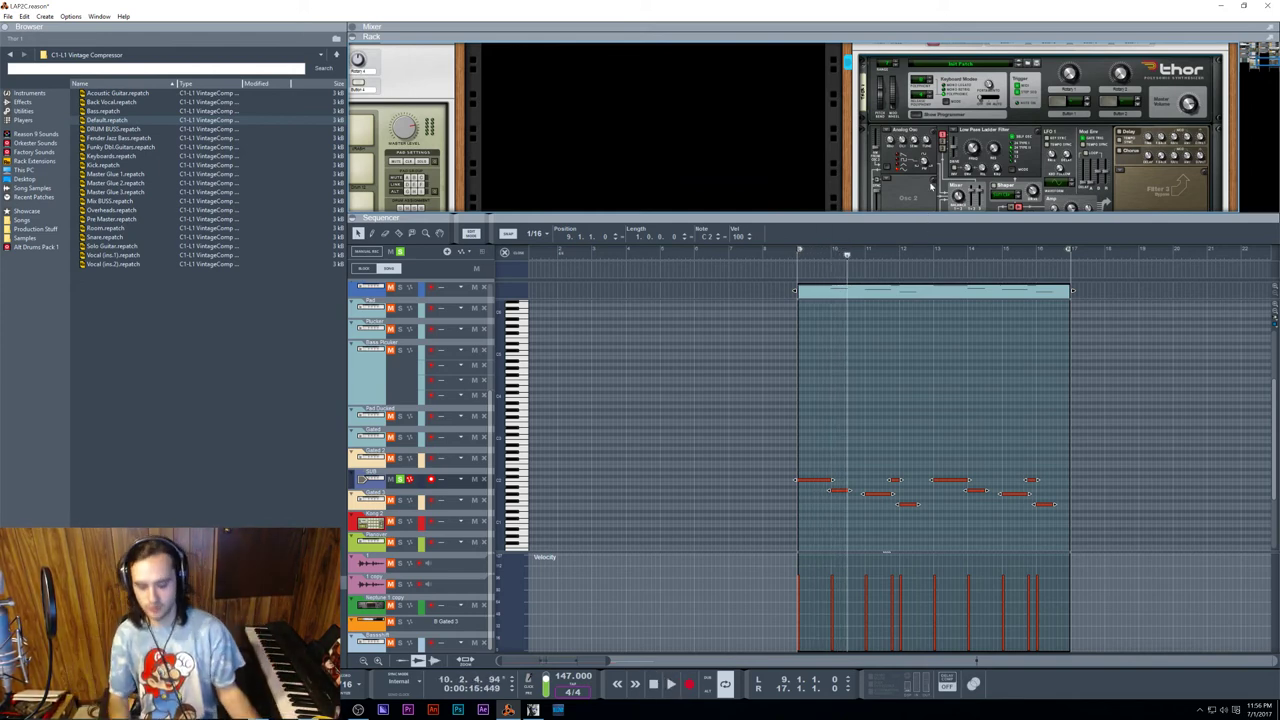
key("space")
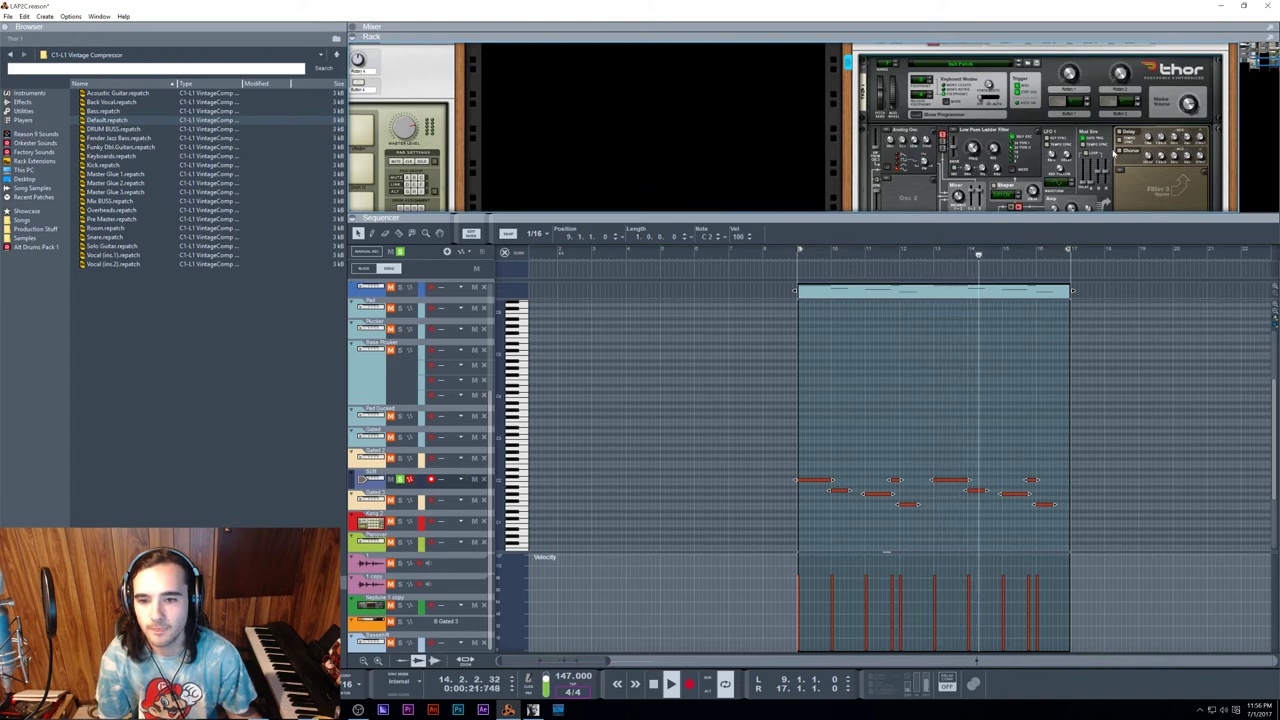
Step: Adjust the release of Thor's amp envelope while the SUB clip plays
scroll(1113, 150, "down", 2)
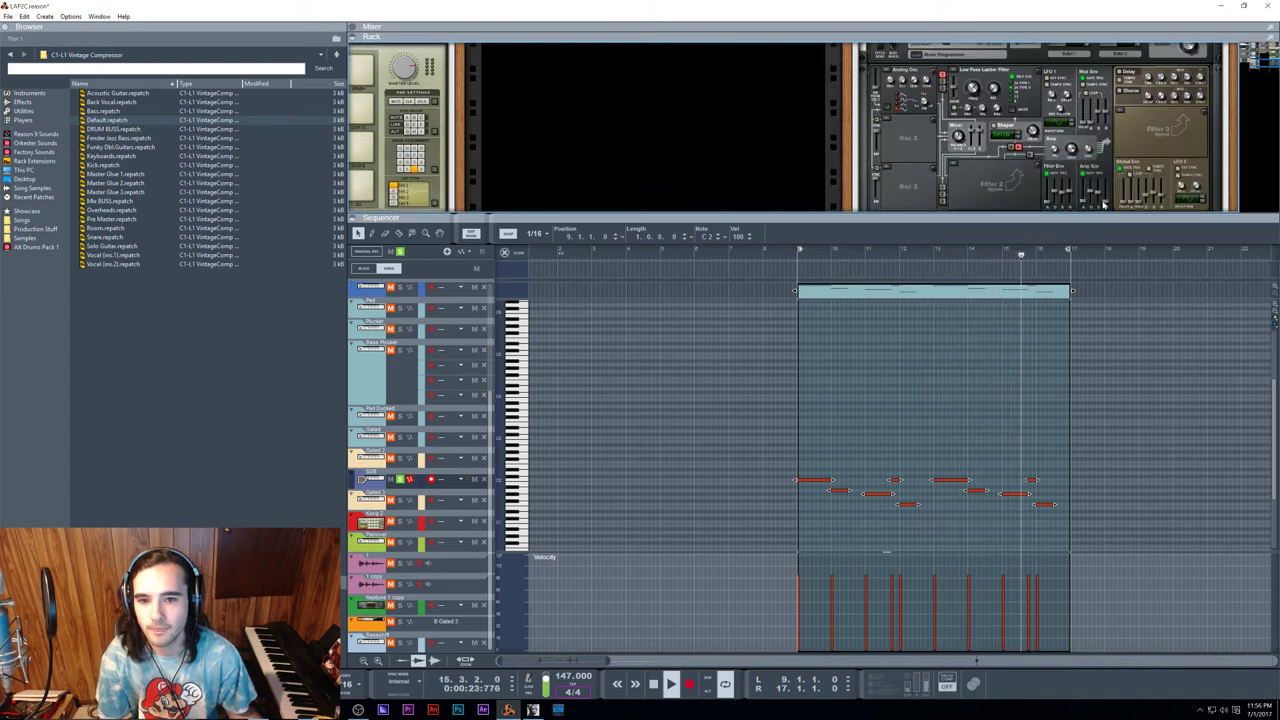
mouse_move(1106, 203)
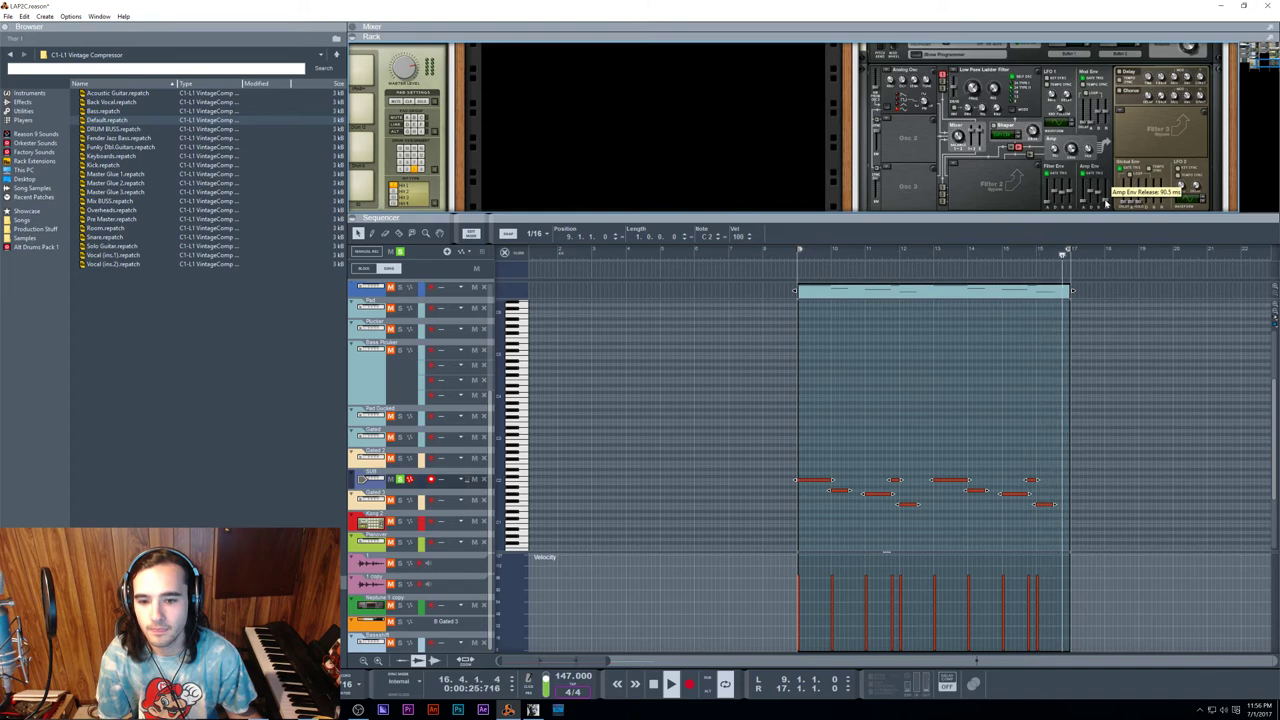
left_click_drag(1106, 203, 1105, 202)
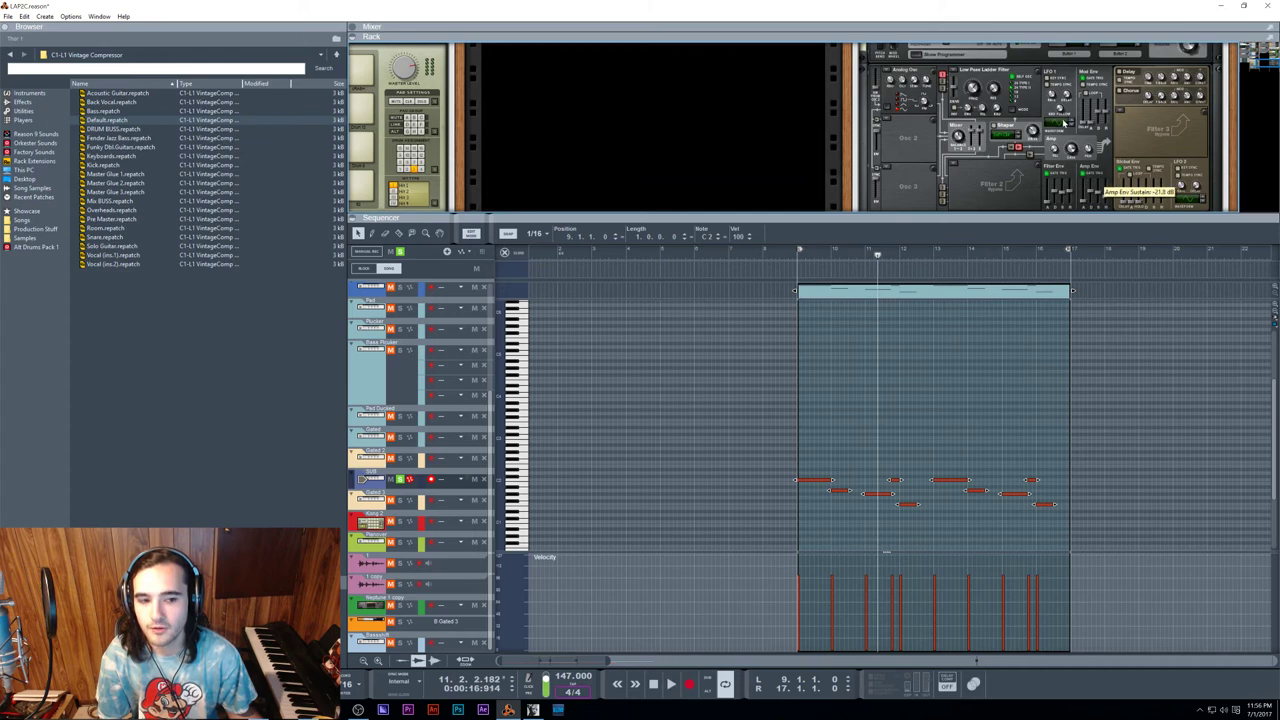
Step: Listen to the soloed SUB clip, stop playback, and place the song position just before bar 13
key("space")
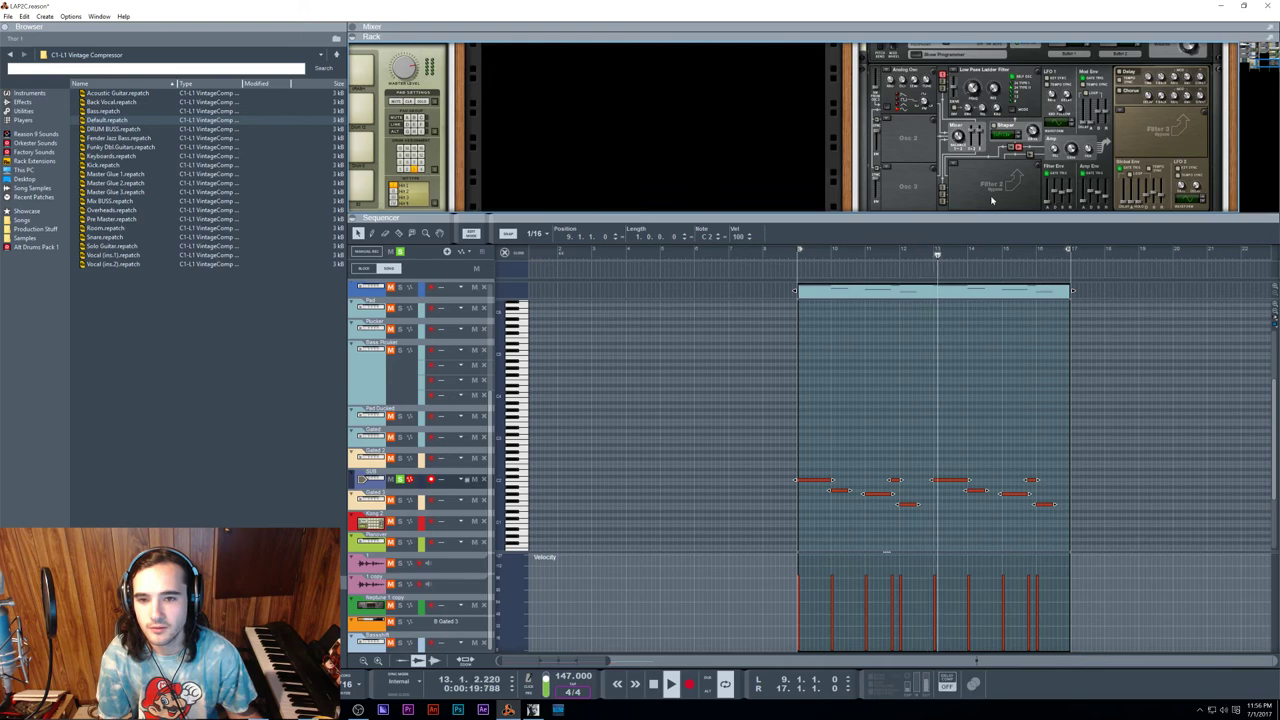
key("space")
key("F7")
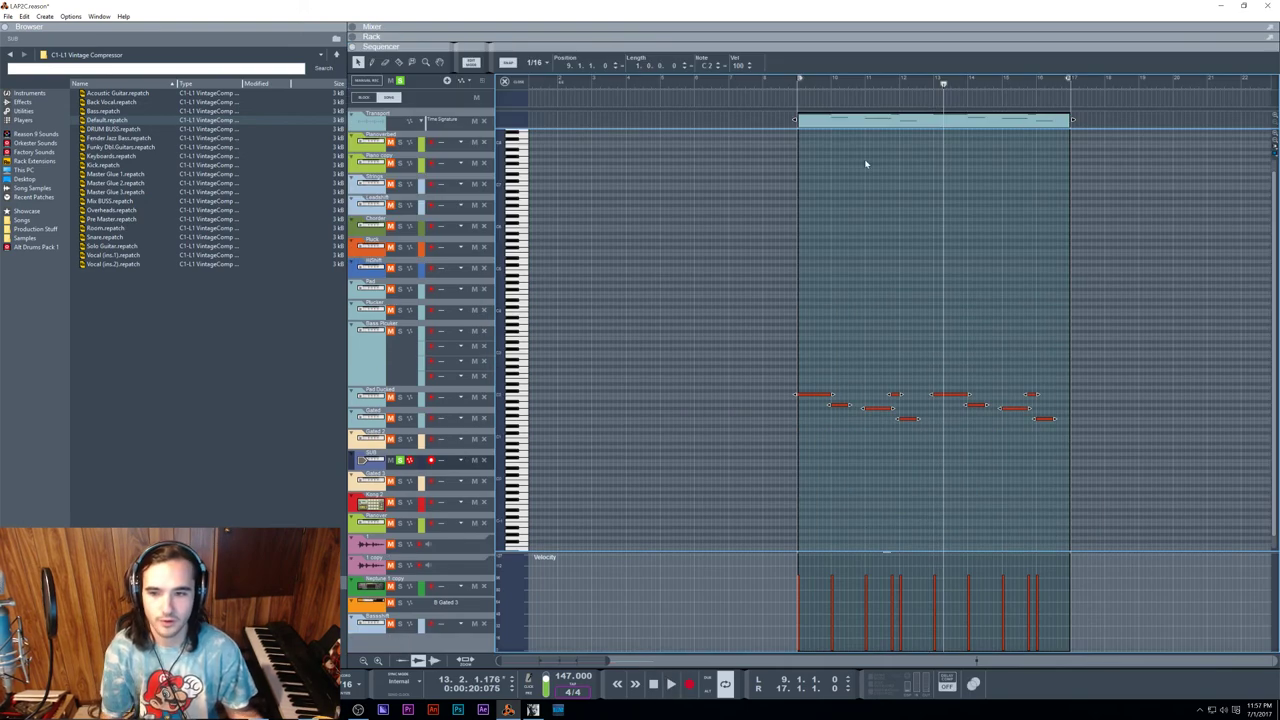
left_click(932, 87)
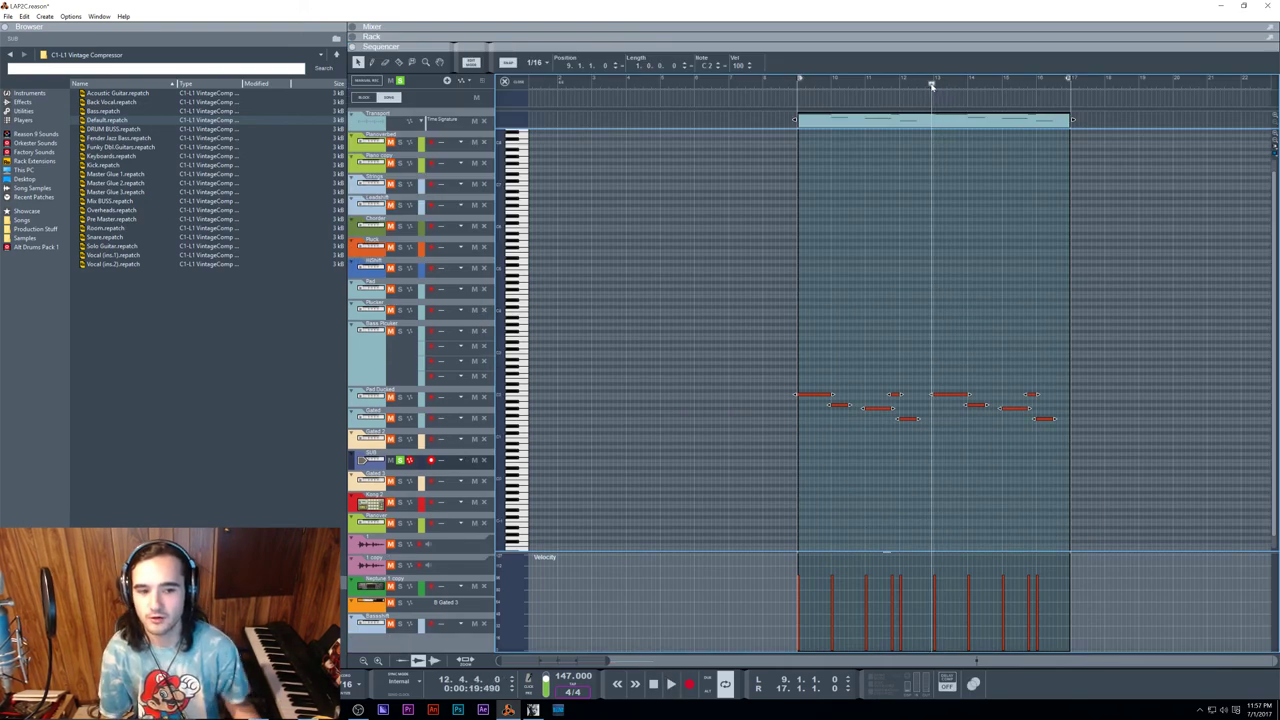
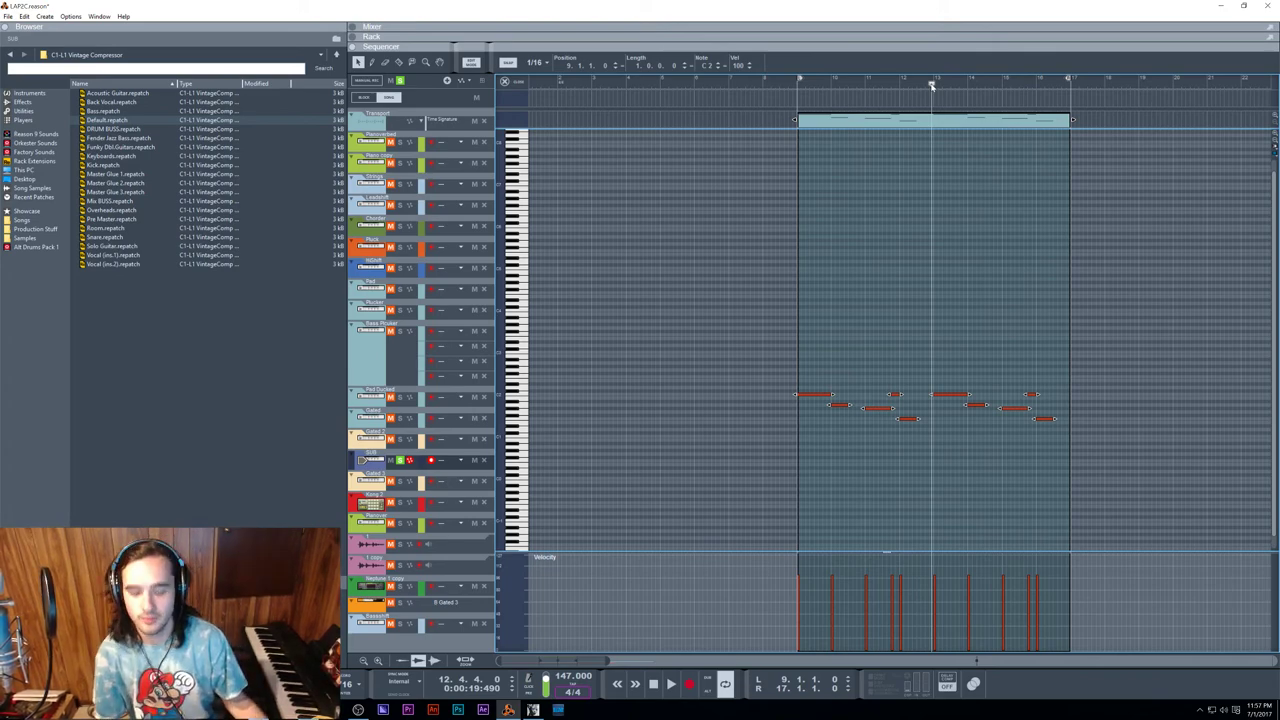
key("F6")
key("F7")
key("F6")
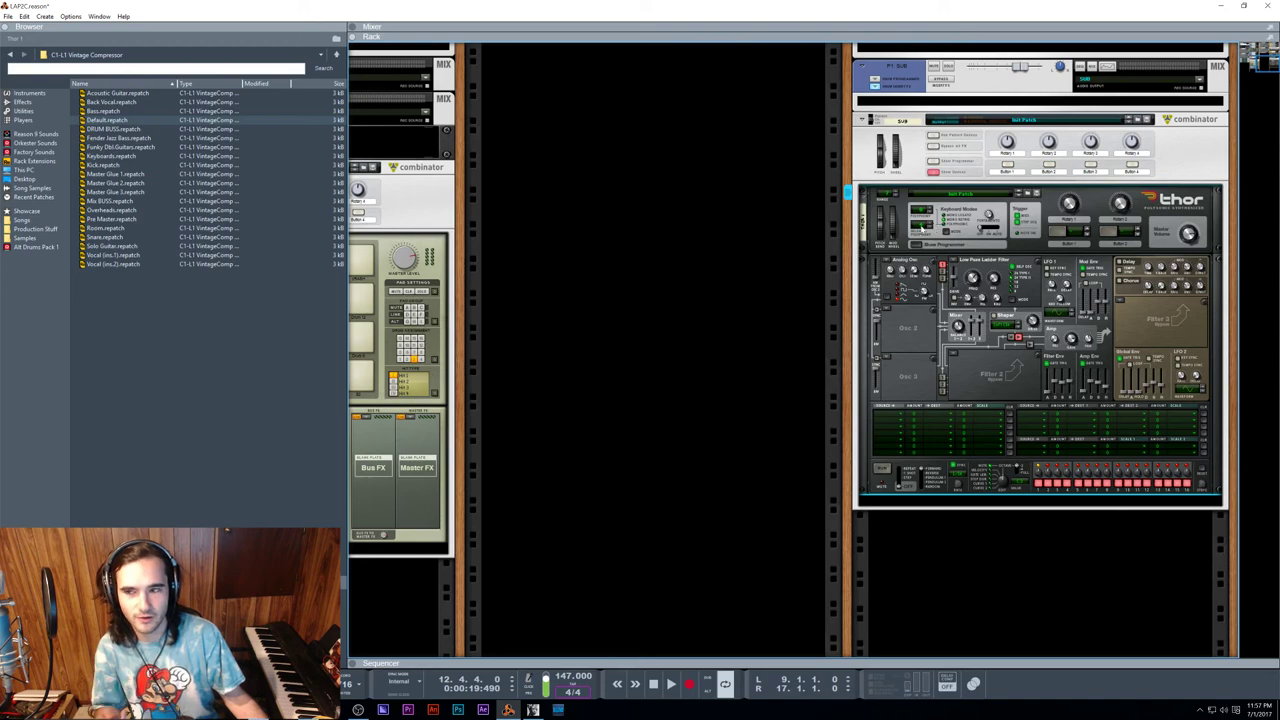
key("F7")
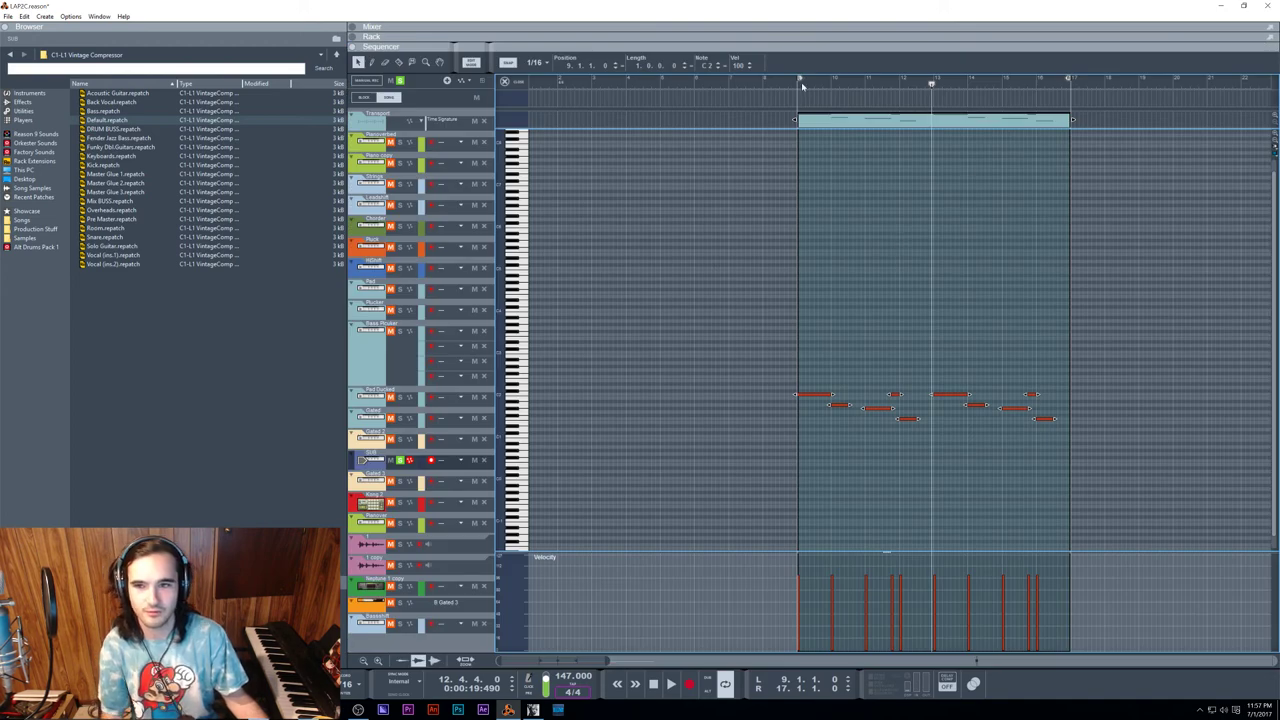
Step: Move the song position back to just before bar 9 and play the opening SUB notes briefly
left_click_drag(801, 82, 795, 82)
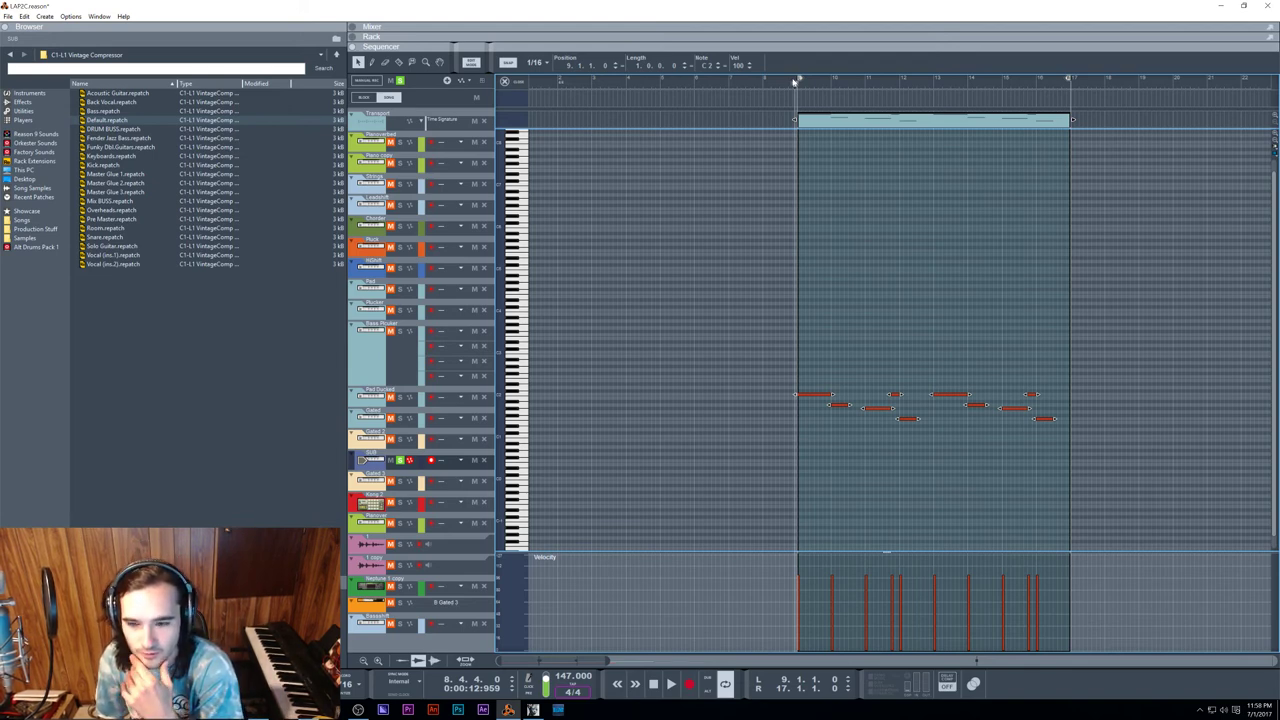
key("space")
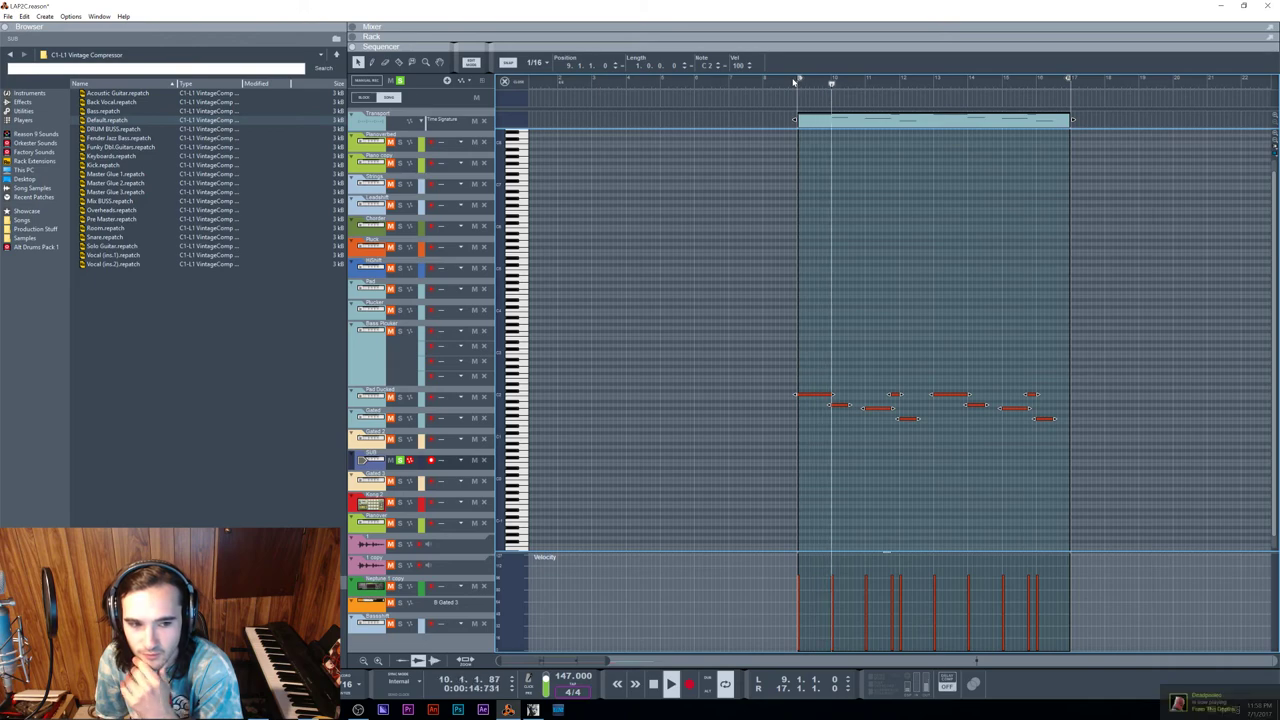
key("space")
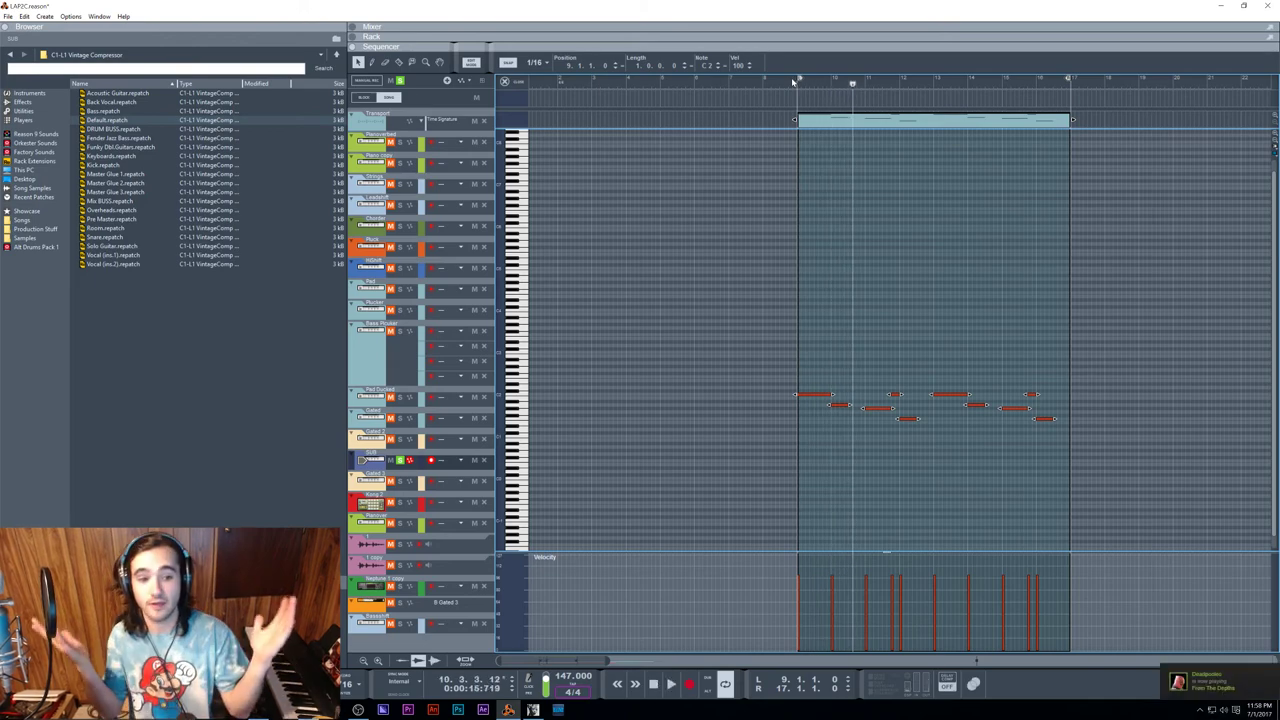
Step: Add an Analog Osc as Thor's second oscillator and play the SUB clip with it
key("F6")
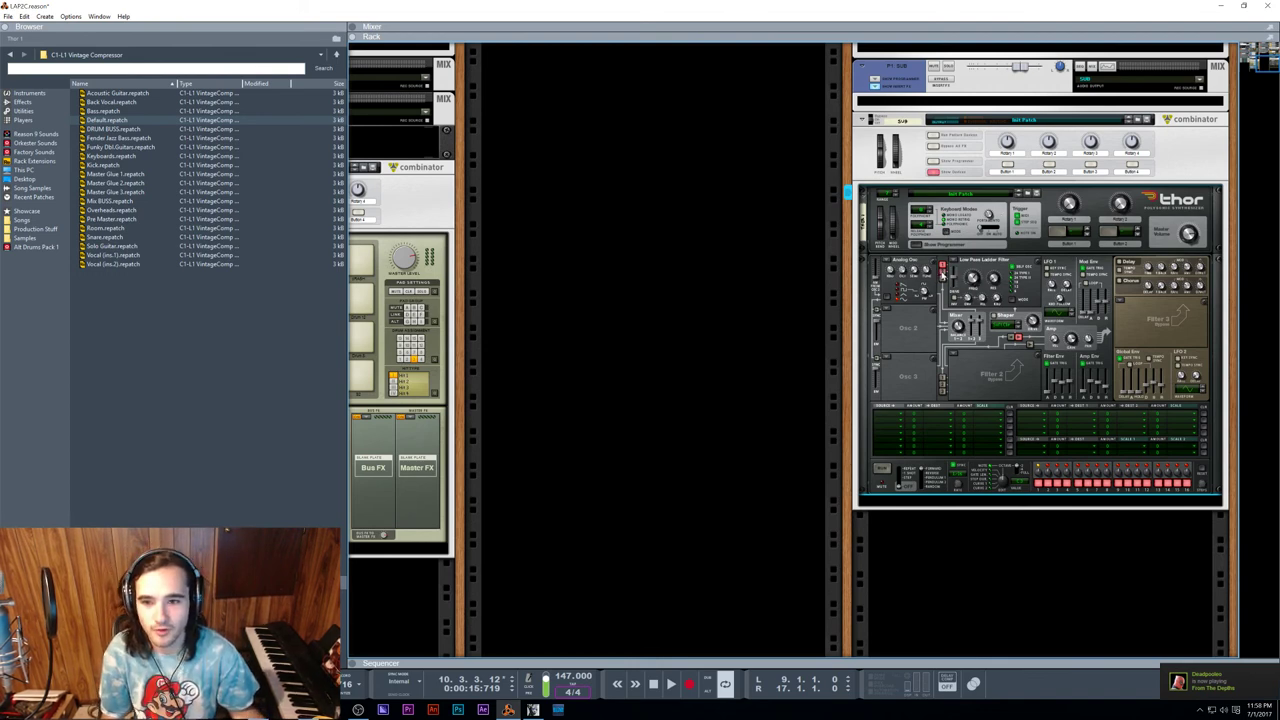
left_click(887, 311)
left_click(900, 333)
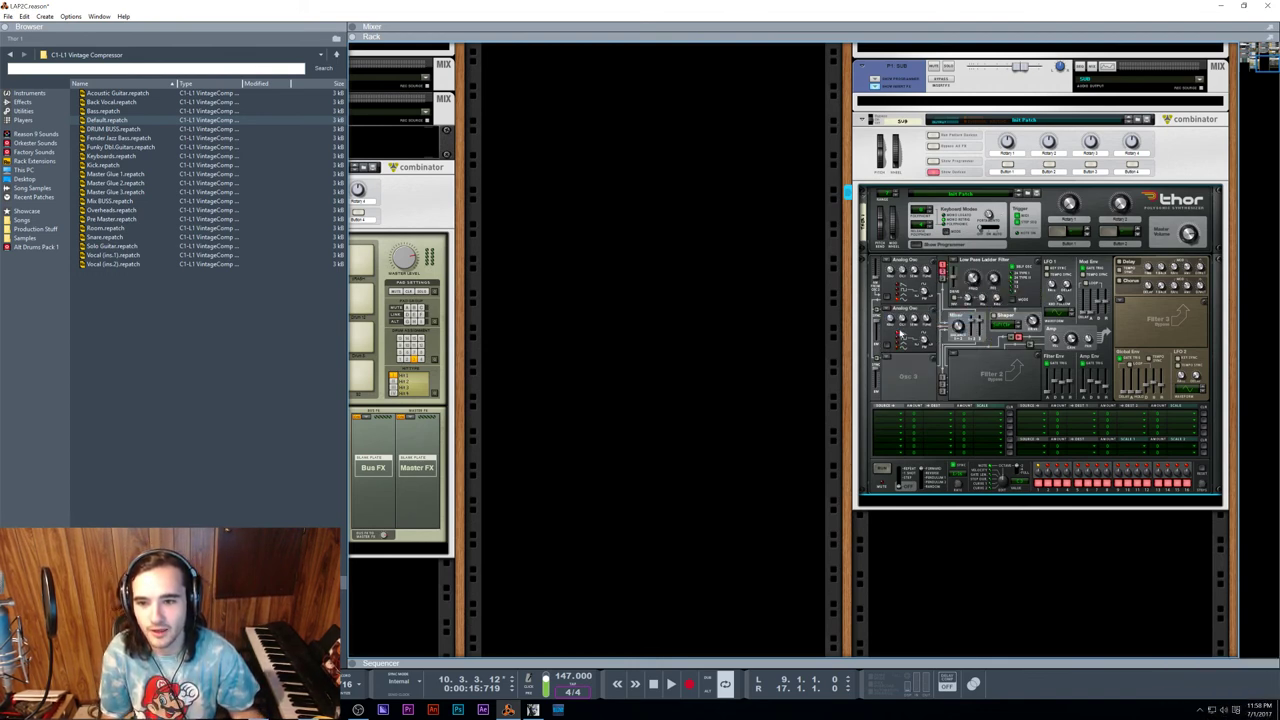
key("space")
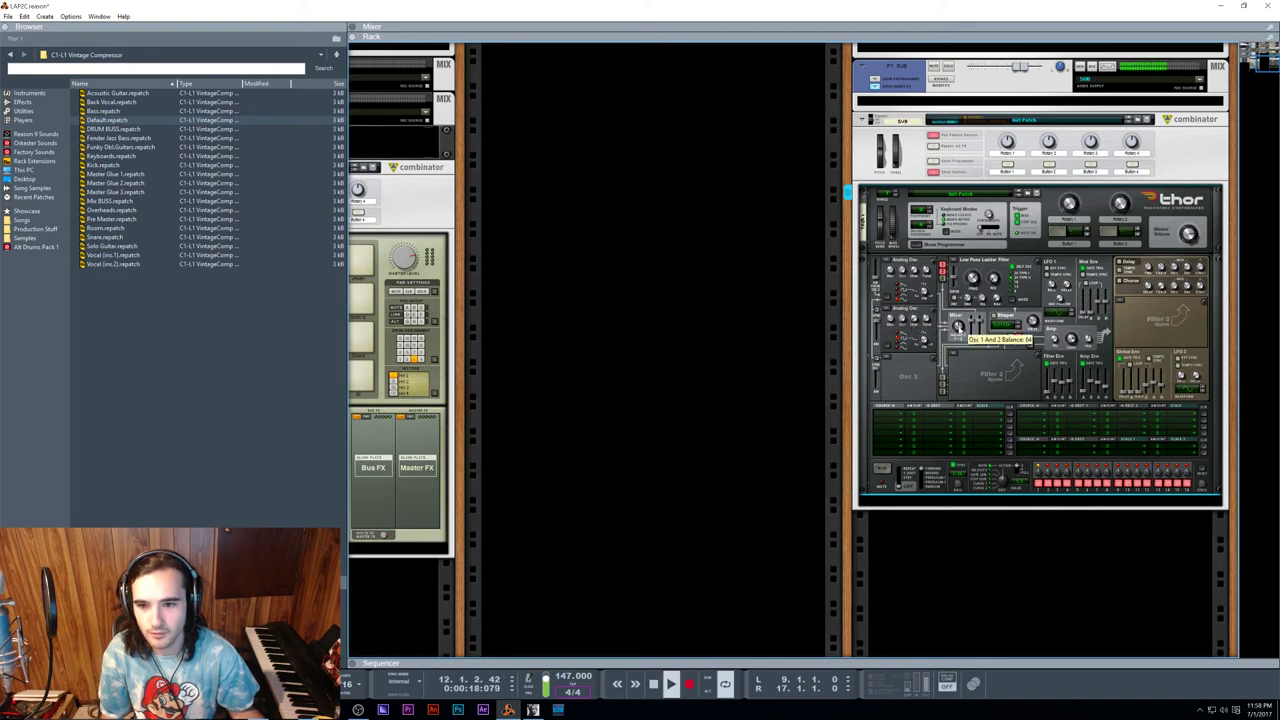
Step: Adjust the balance between Thor's oscillators 1 and 2 and the Low Pass Ladder Filter while auditioning the clip
left_click_drag(955, 336, 957, 337)
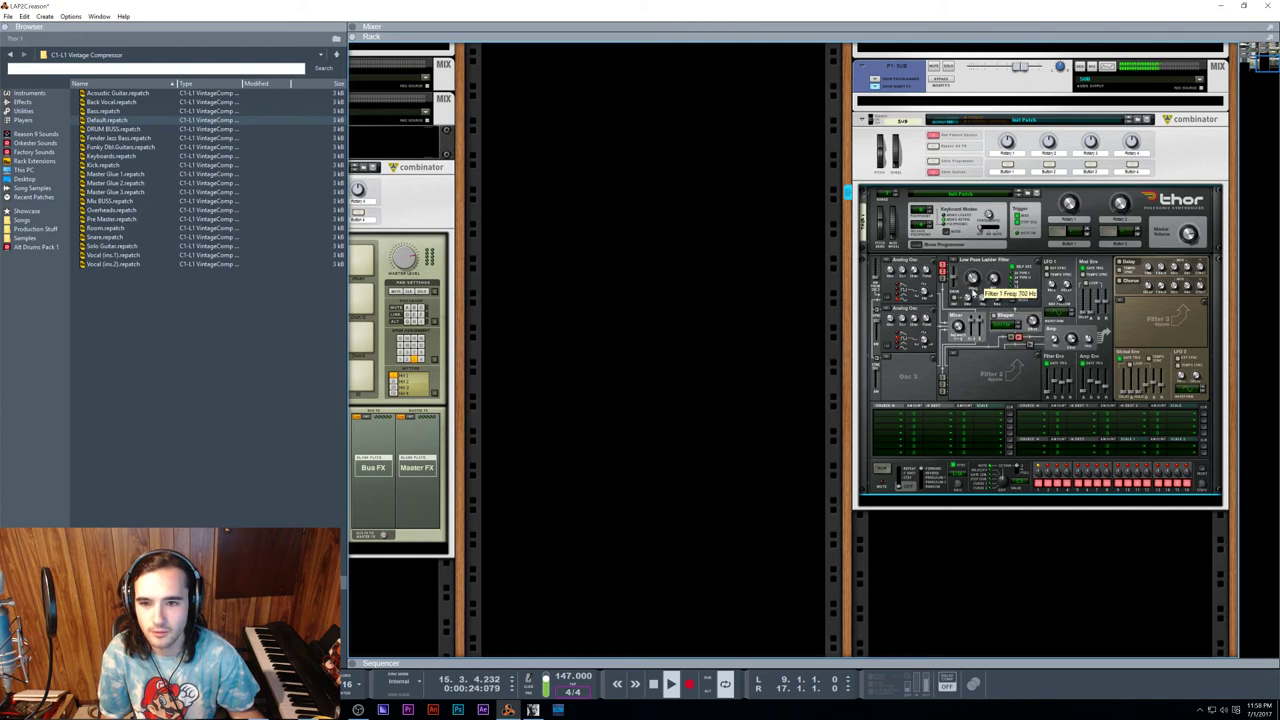
left_click_drag(972, 291, 998, 282)
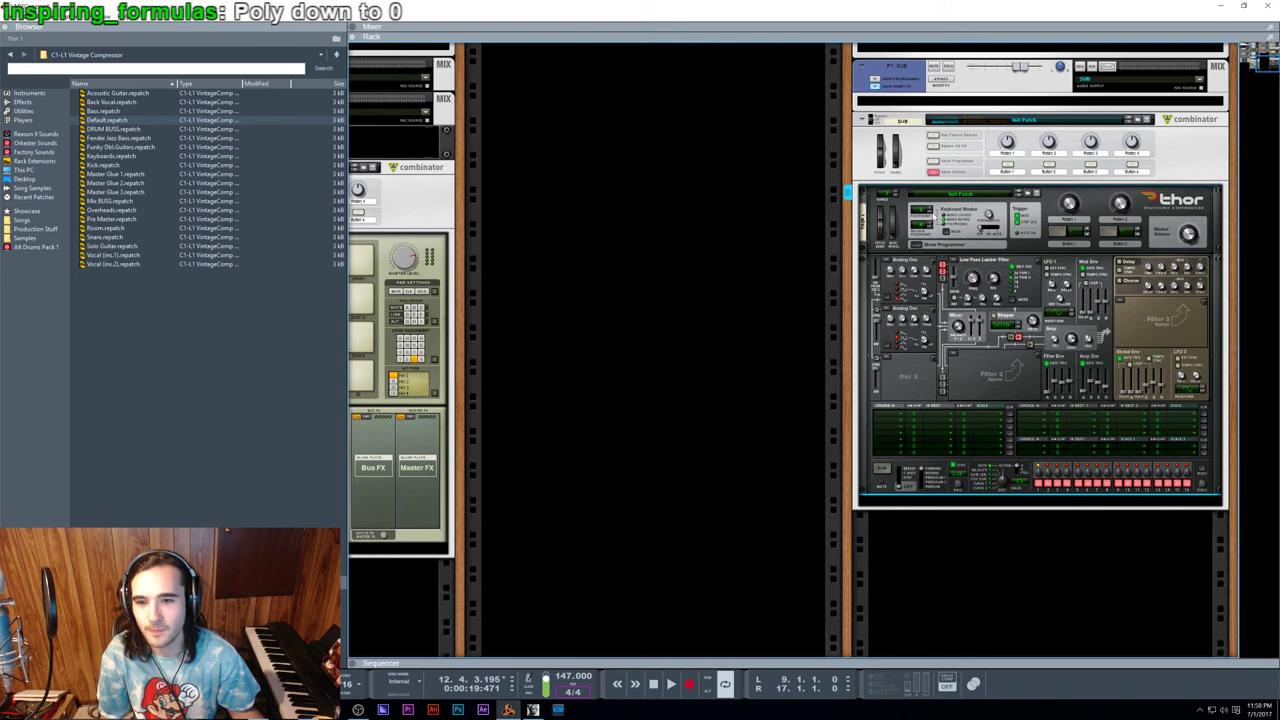
key("space")
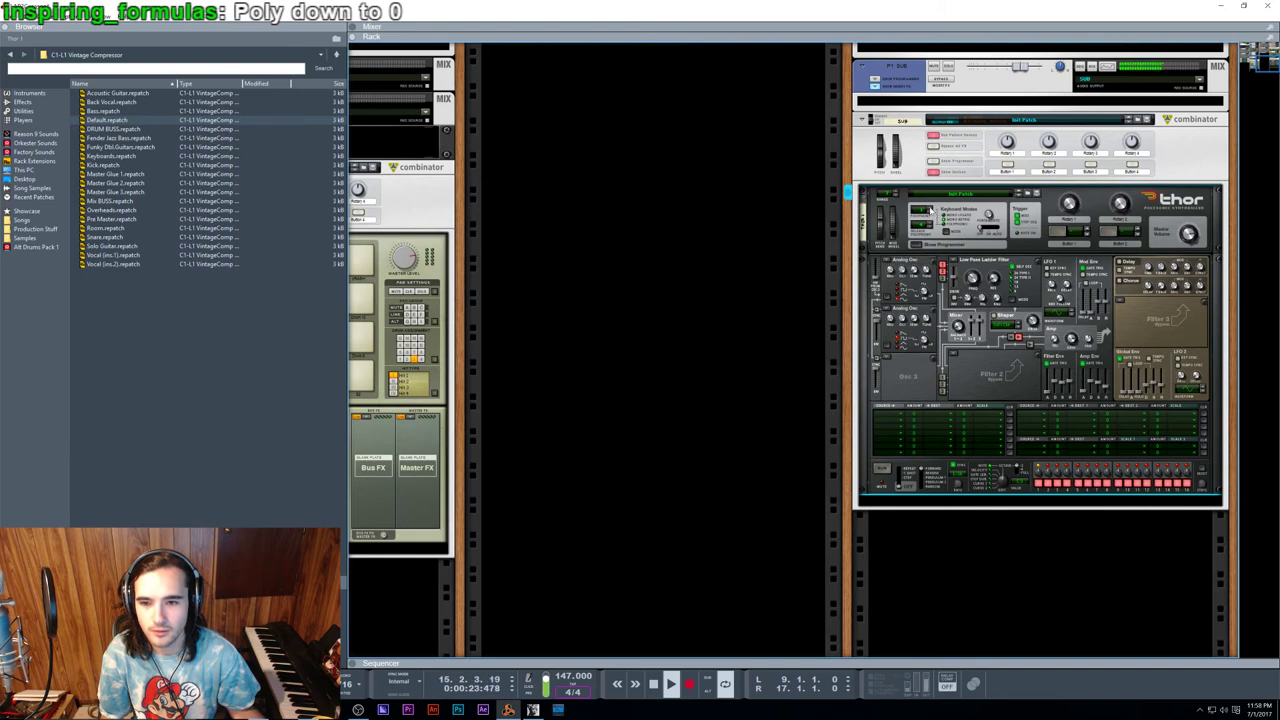
Step: Adjust the threshold of the compressor on the SUB bus and listen to the clip through it
scroll(1035, 437, "up", 10)
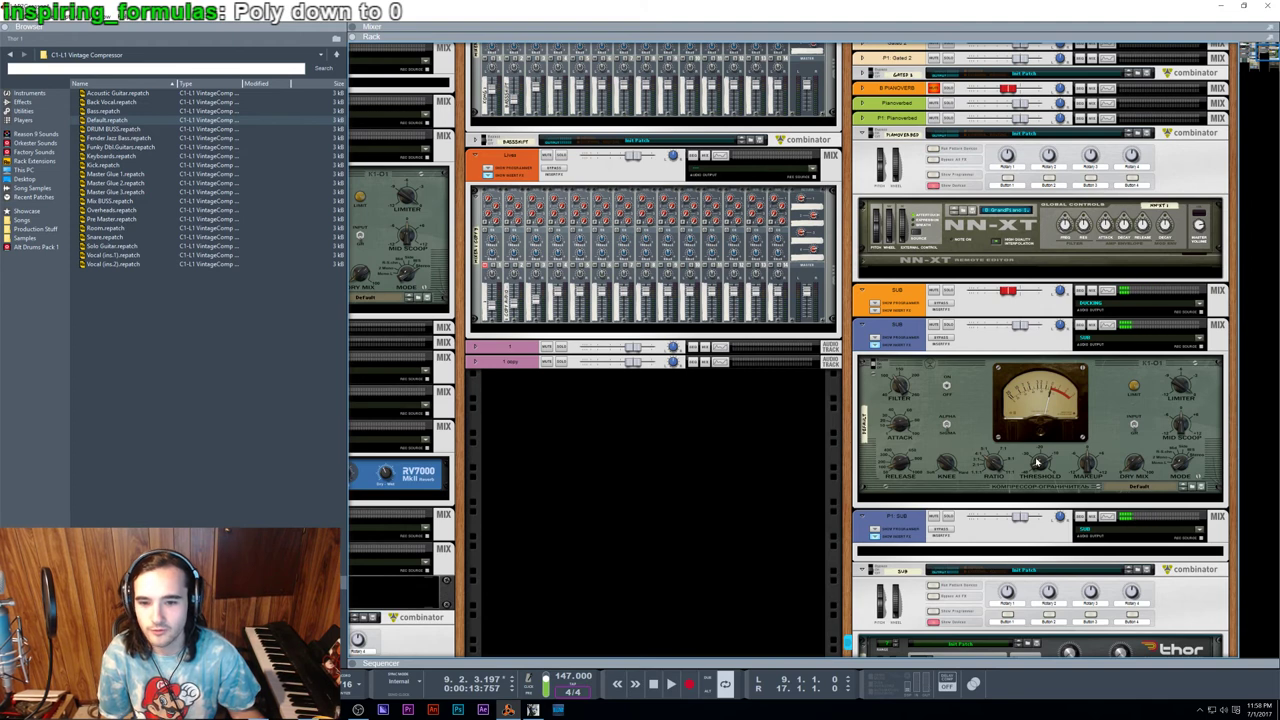
left_click_drag(1040, 472, 1038, 462)
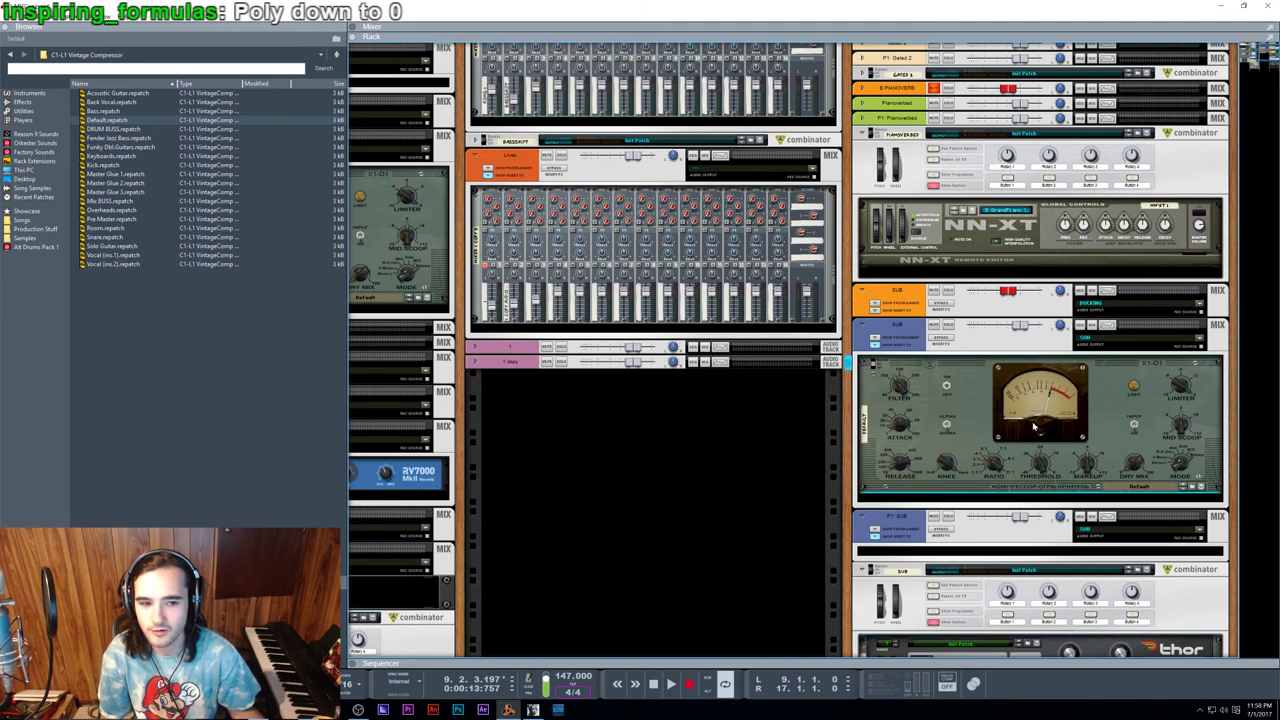
key("space")
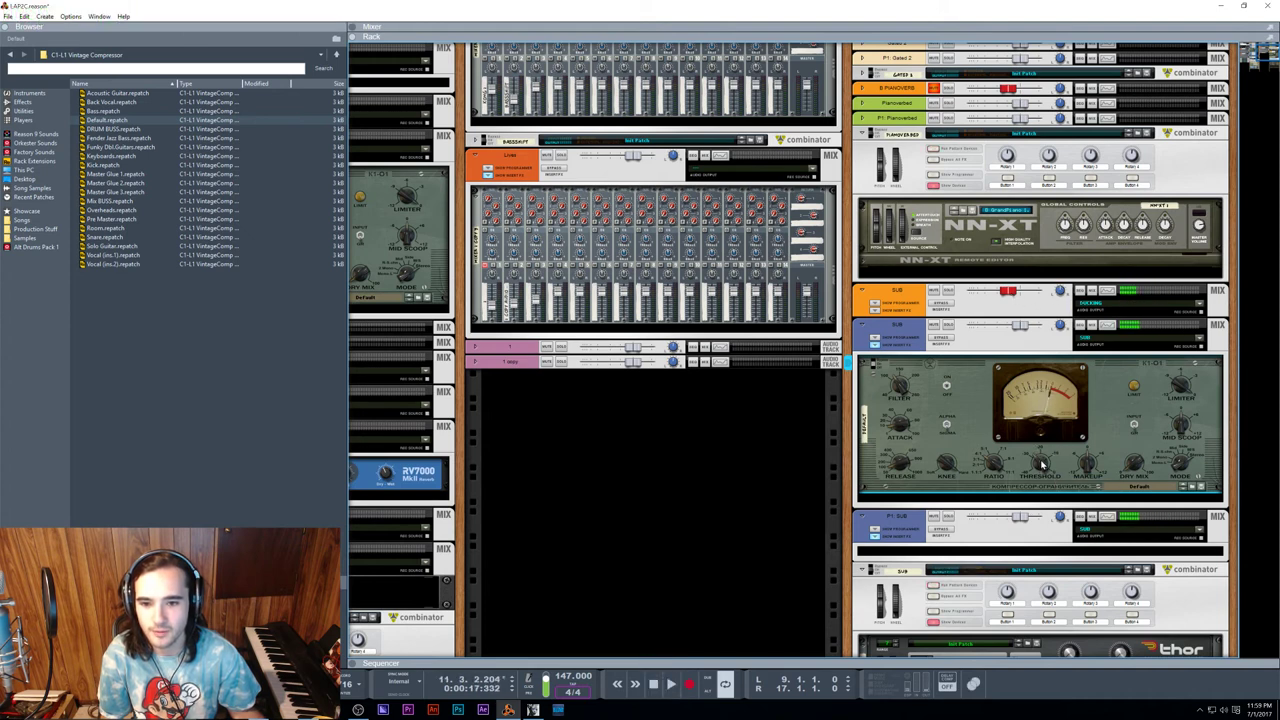
Step: Set Thor's filter 1 frequency to about 260 Hz and adjust the amp envelope release during playback
scroll(1040, 463, "down", 5)
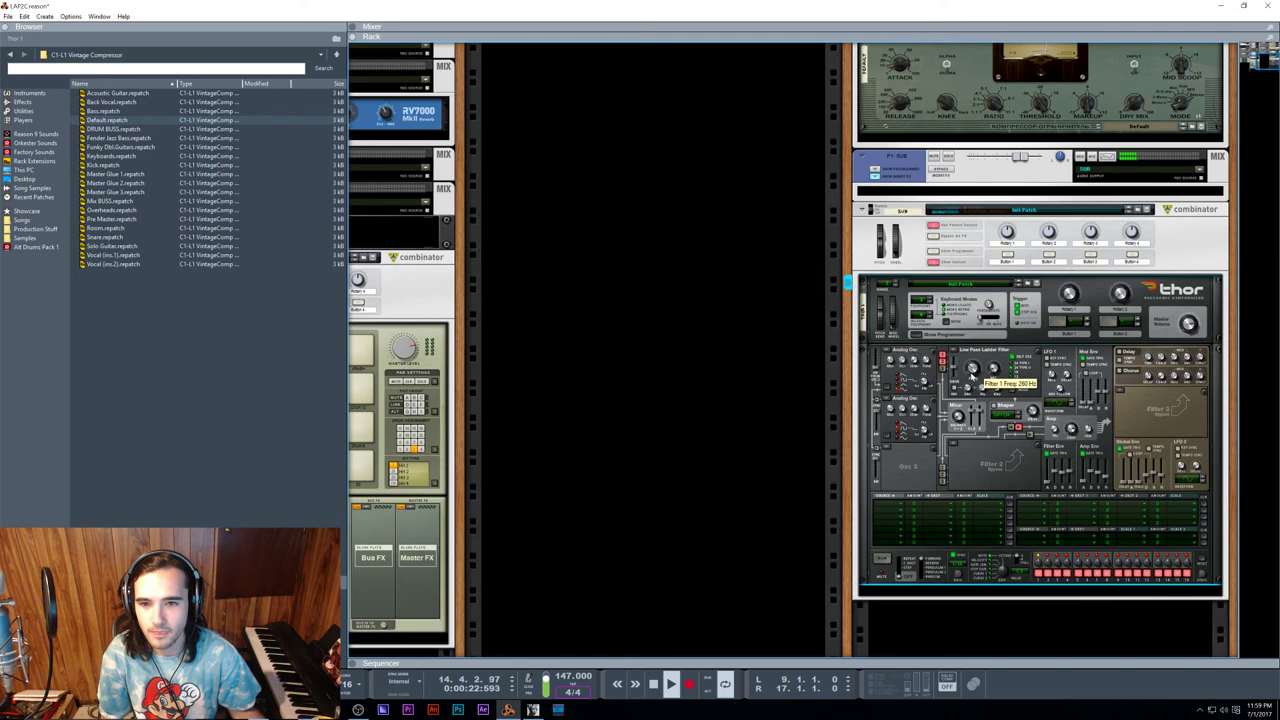
left_click_drag(1107, 477, 1107, 476)
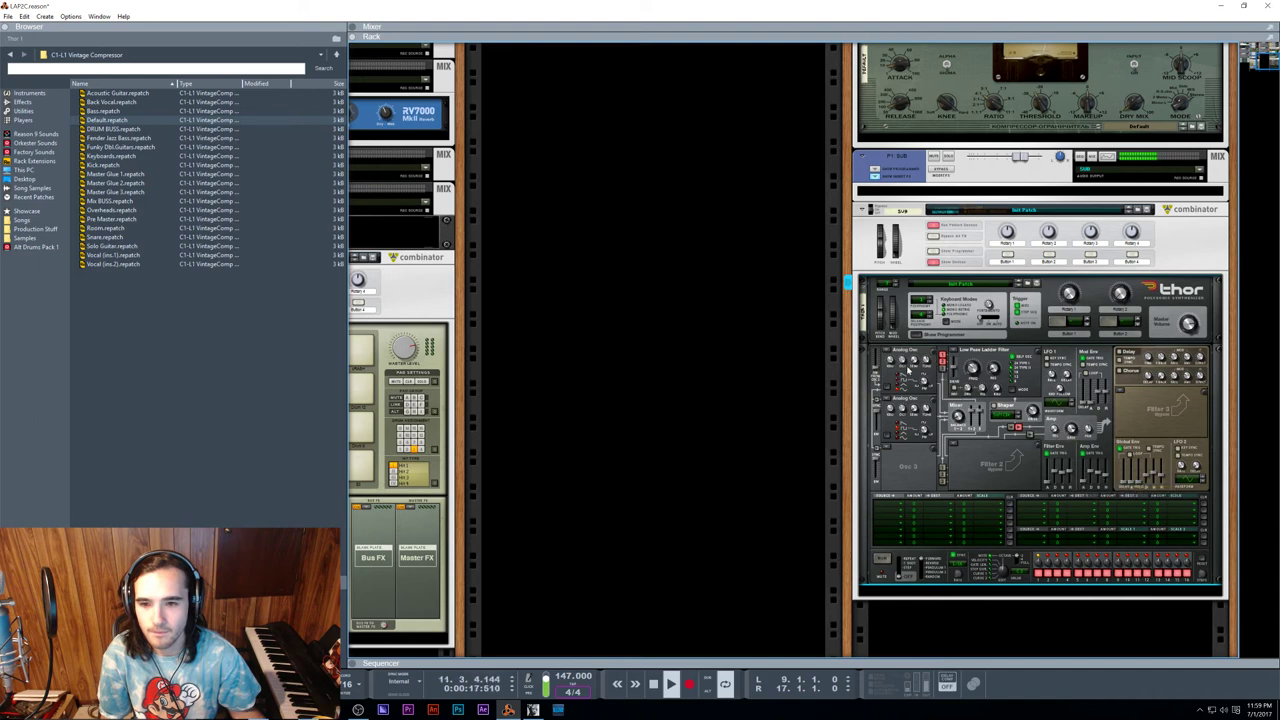
key("space")
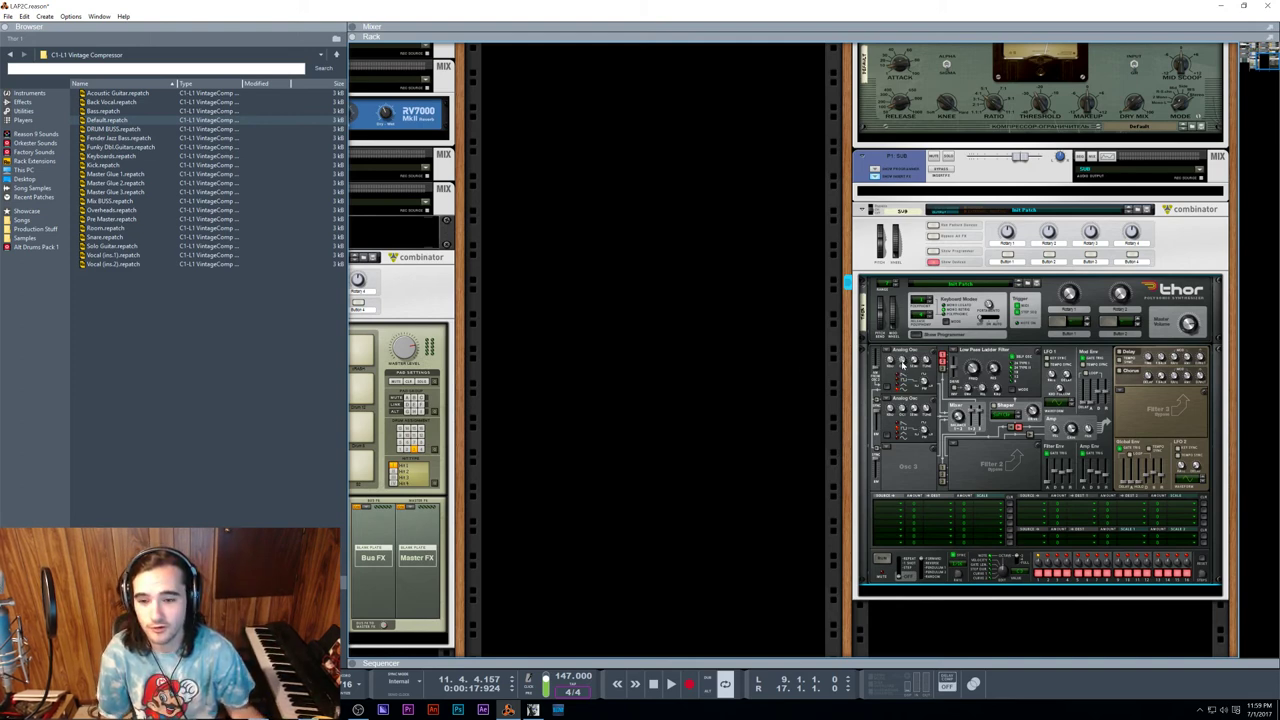
Step: Adjust the octave settings of Thor's analog oscillators 1 and 2 while the SUB clip plays
key("space")
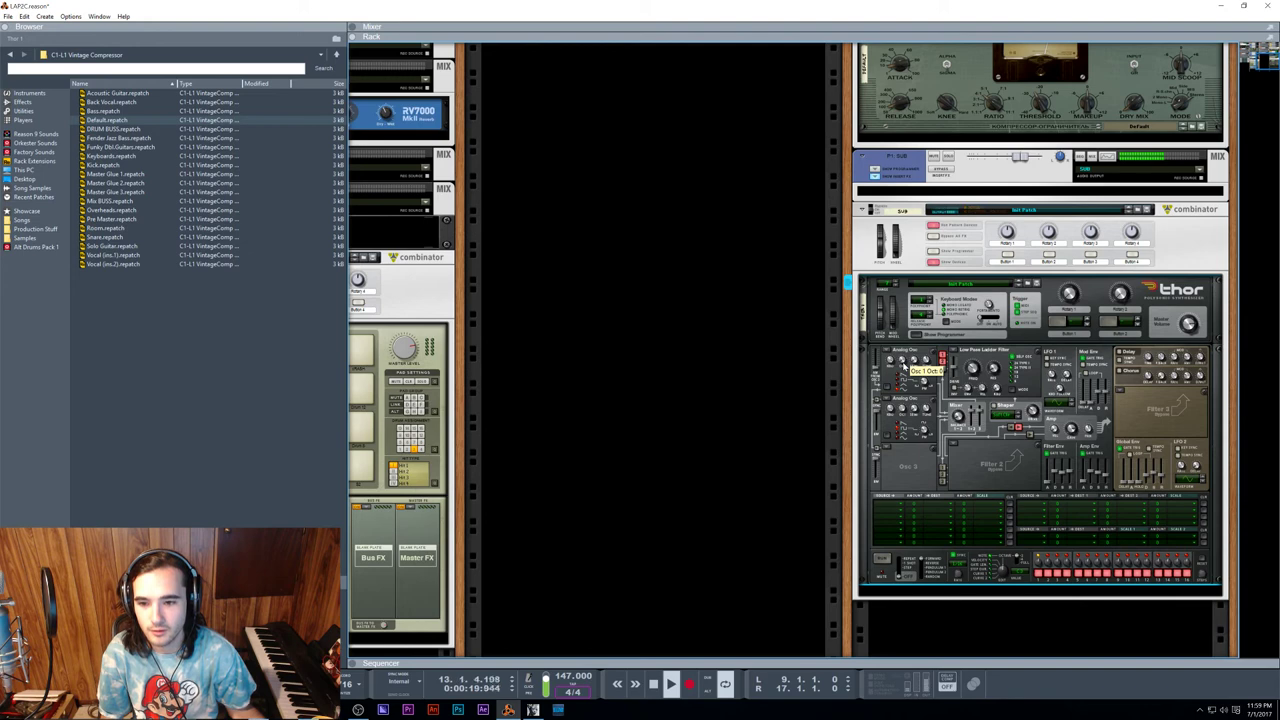
left_click_drag(903, 365, 903, 359)
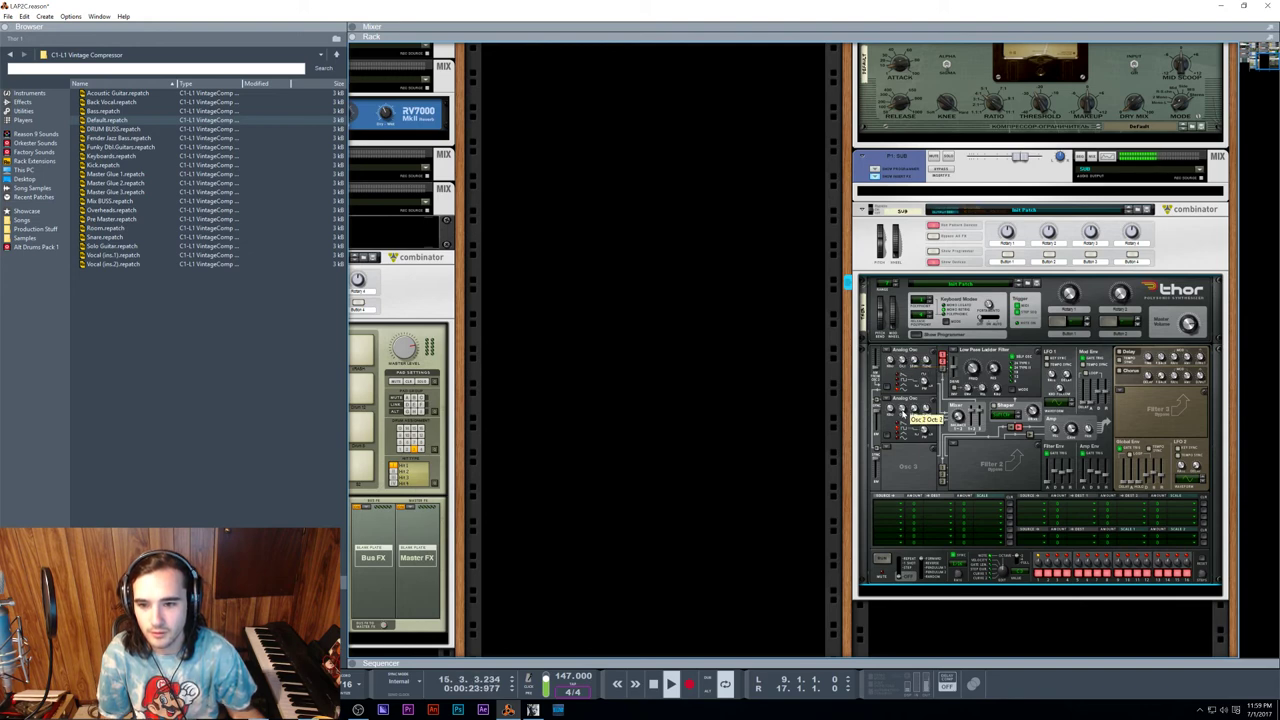
Step: Select all notes in the SUB clip and transpose them together so the first note is C3
key("F5")
key("F7")
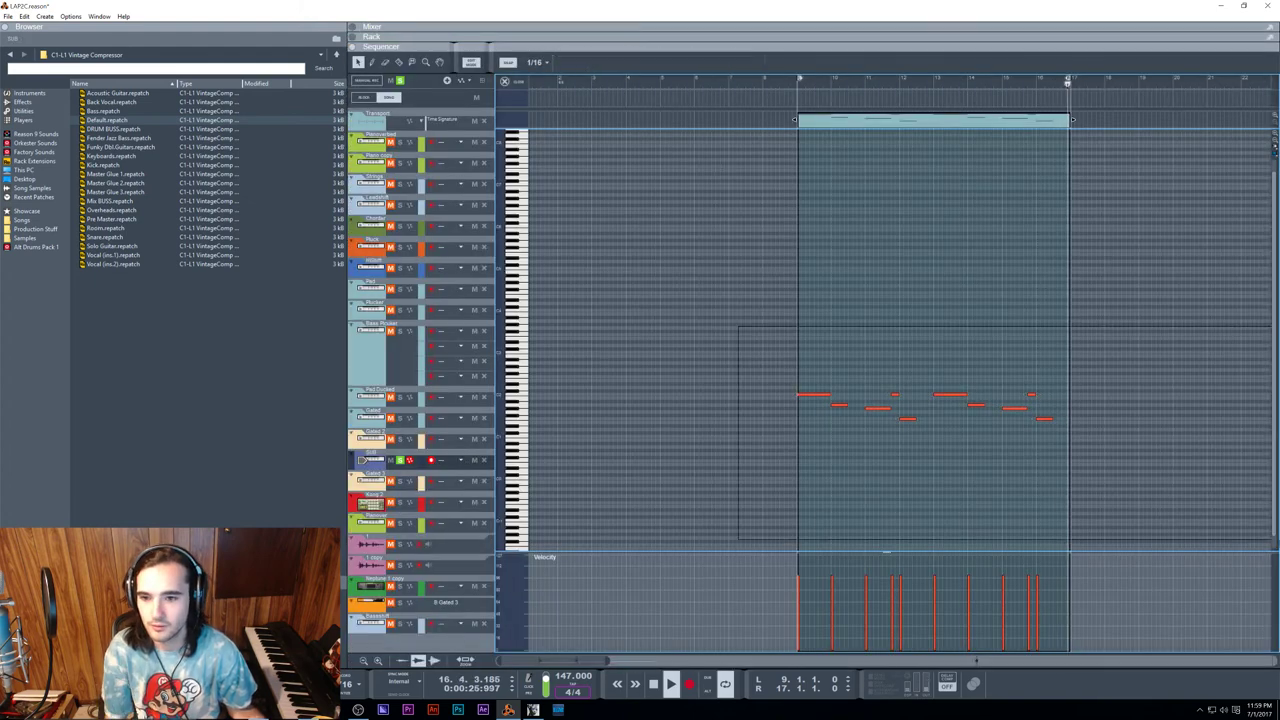
double_click(707, 66)
type("c3")
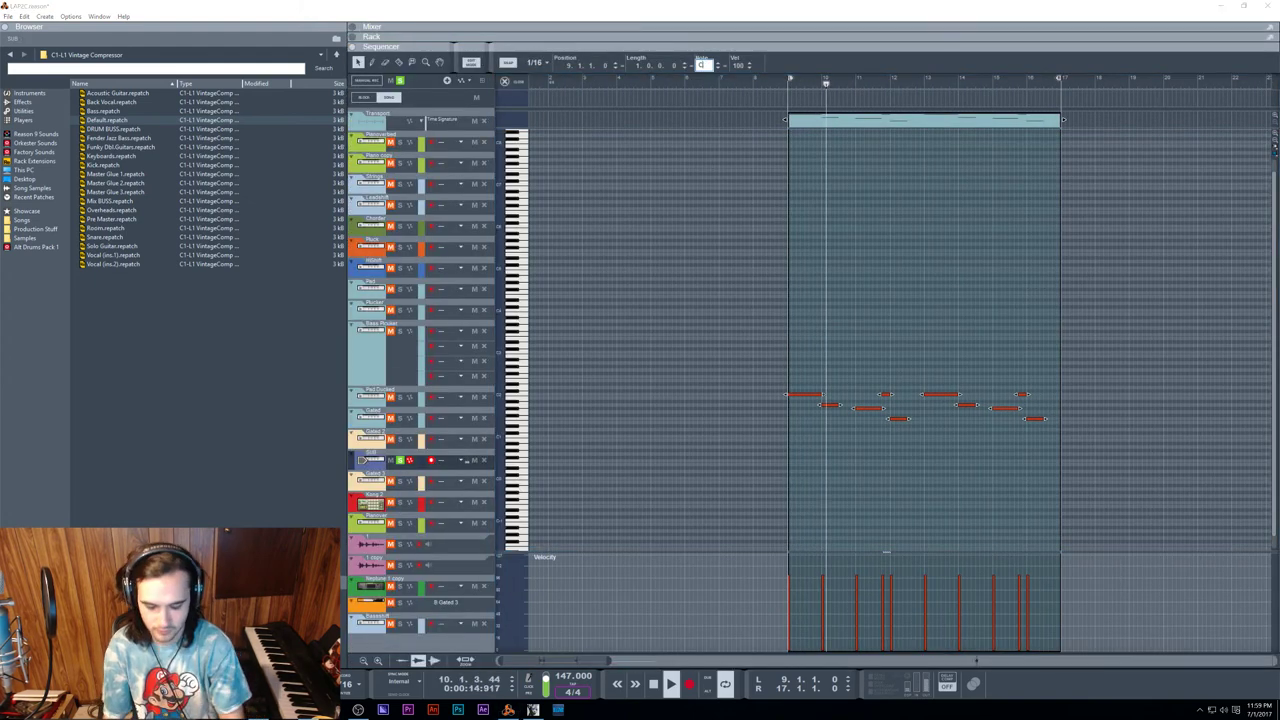
key("Return")
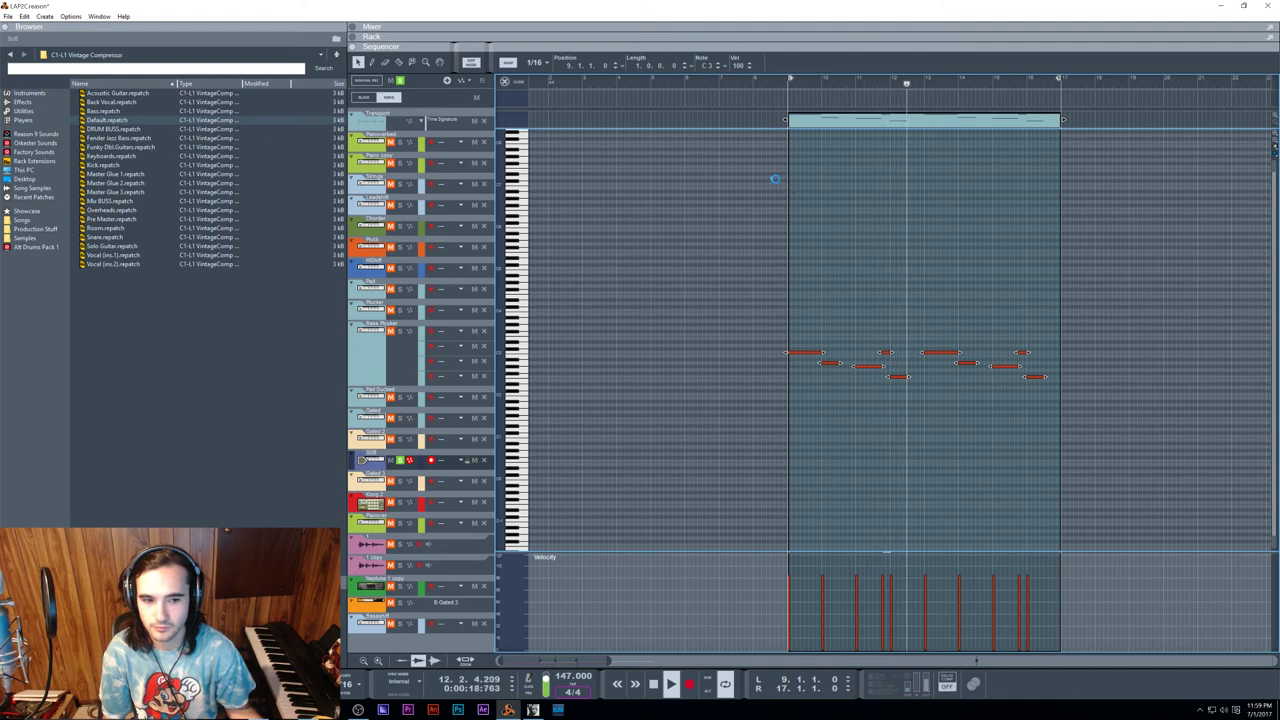
Step: Compare the selected SUB notes in both octaves, leave the first note on C2, and stop playback
key("shift+Down")
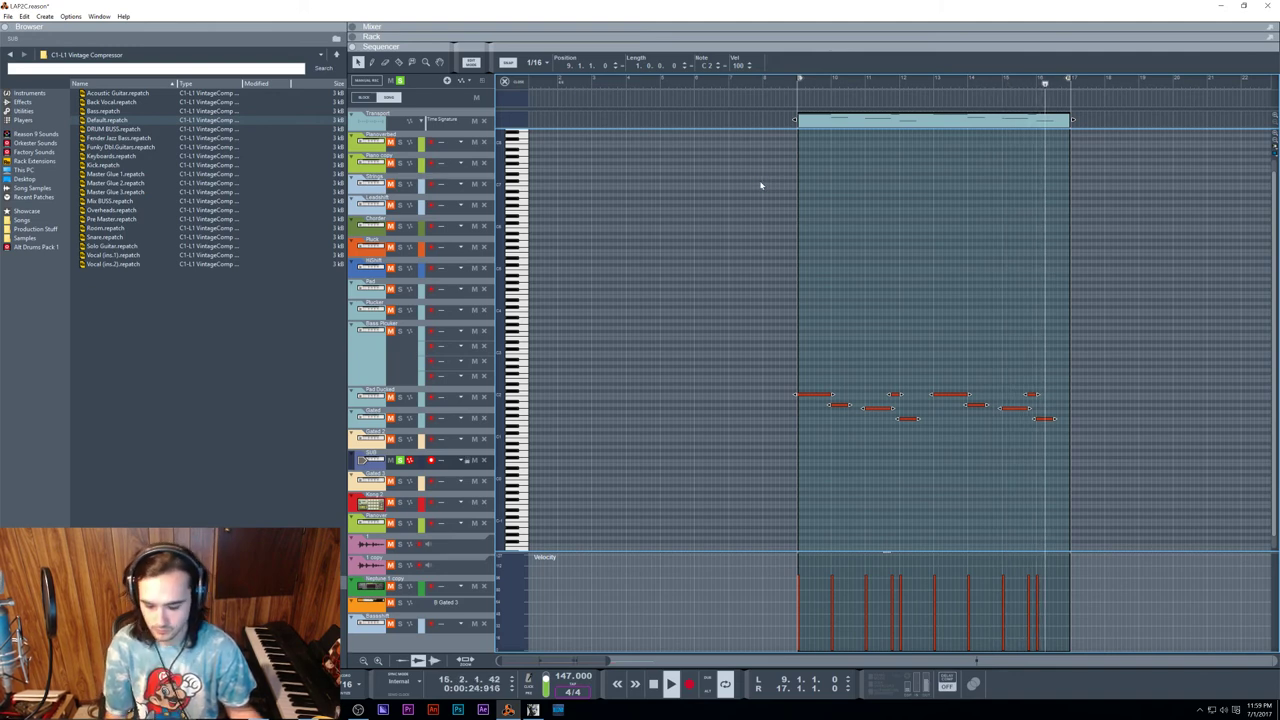
key("shift+Up")
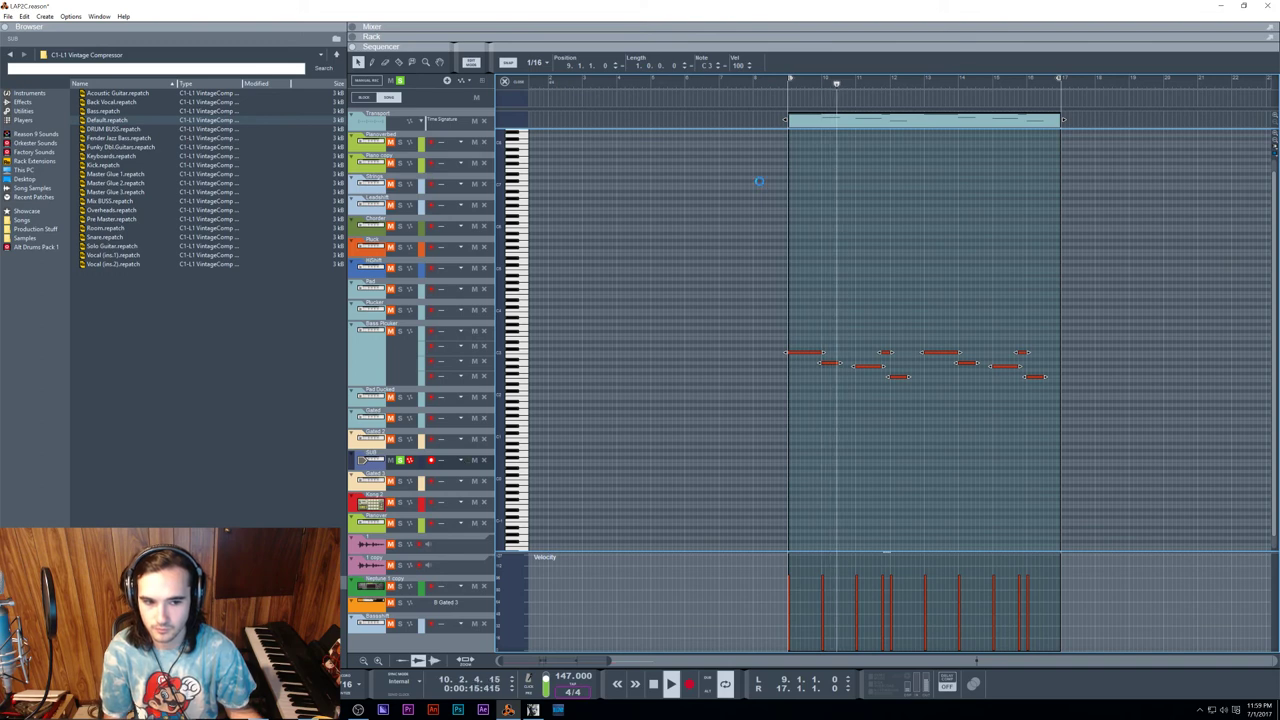
key("shift+Down")
key("space")
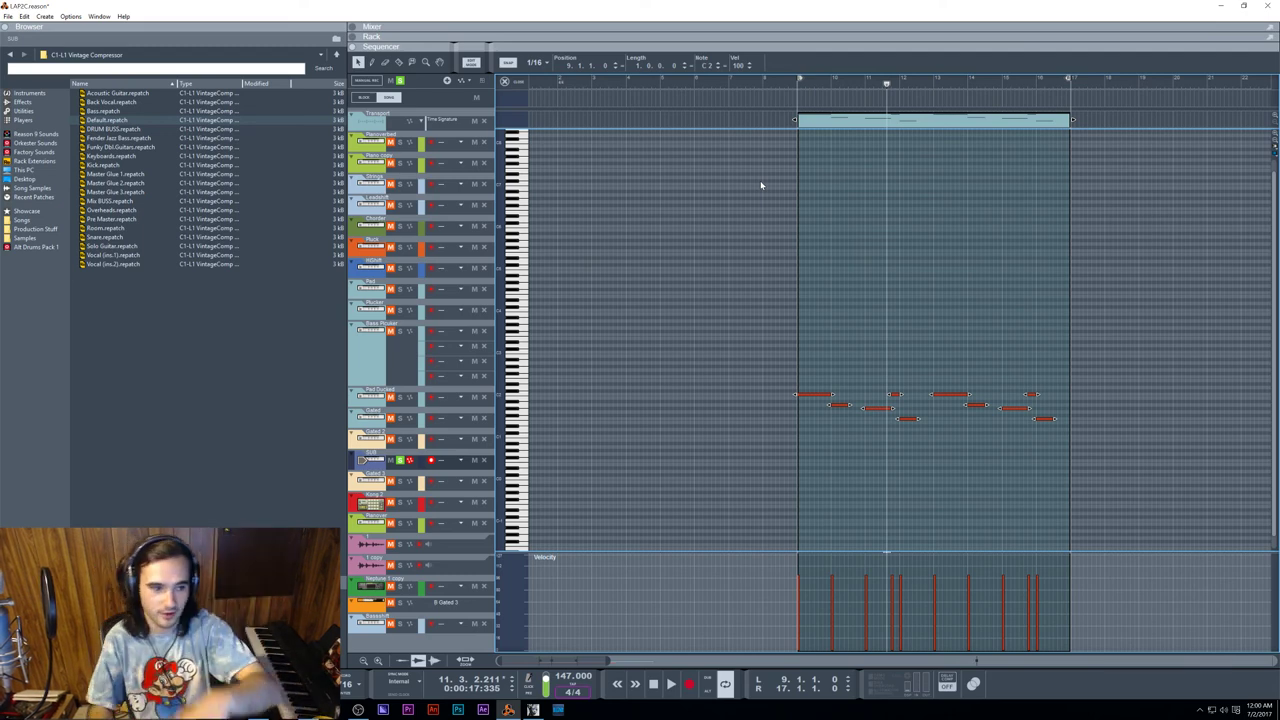
Step: Replay the soloed SUB clip from just before bar 9 and check its sound against Thor's settings
left_click(788, 84)
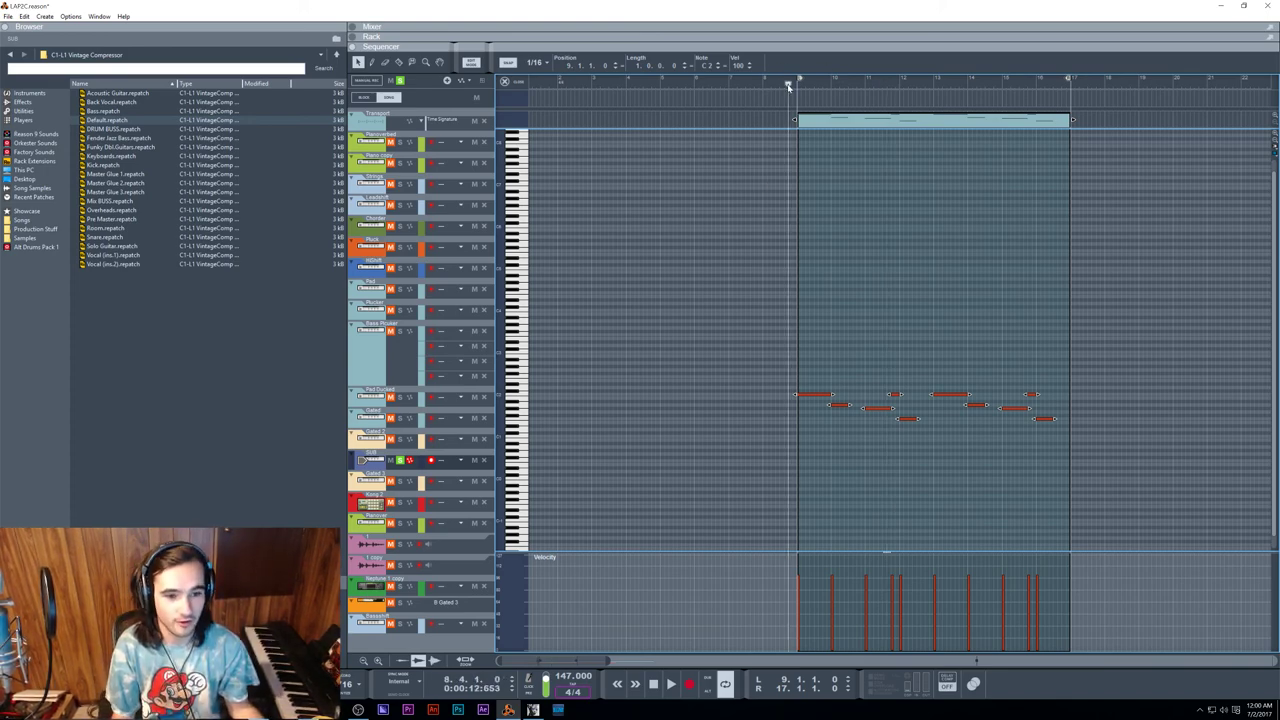
key("F6")
key("space")
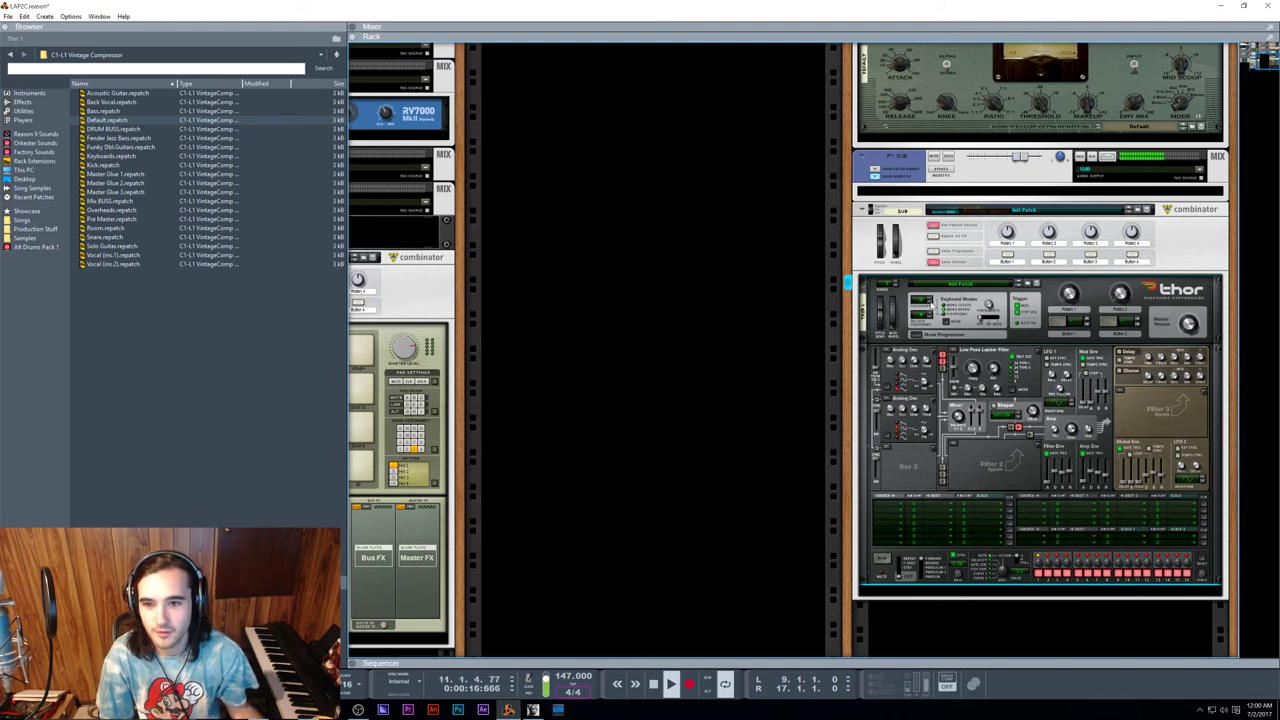
key("space")
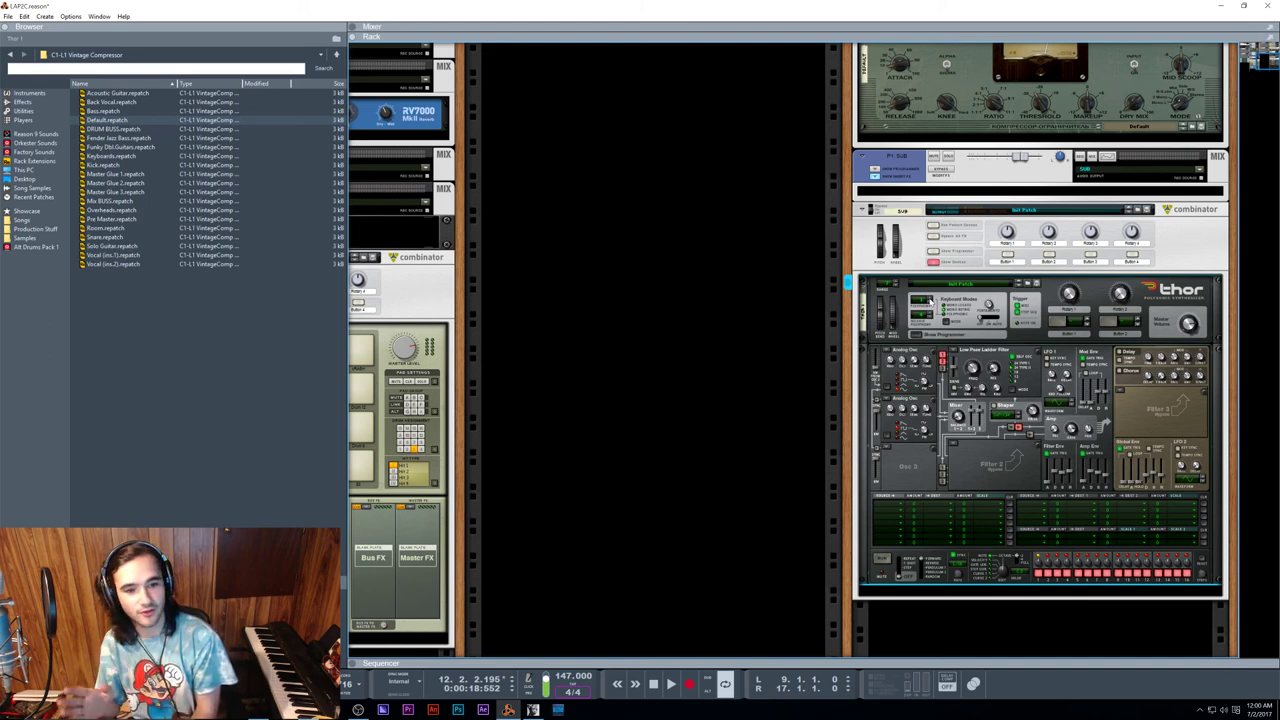
key("F7")
key("space")
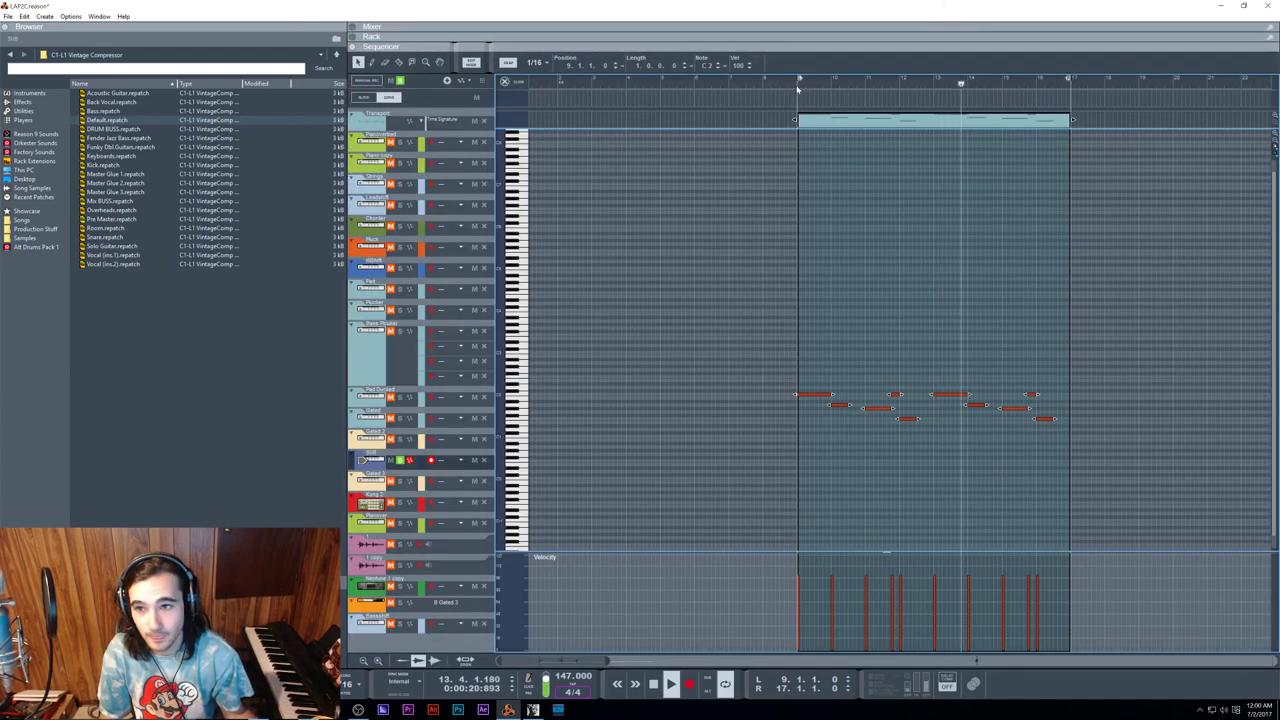
key("F6")
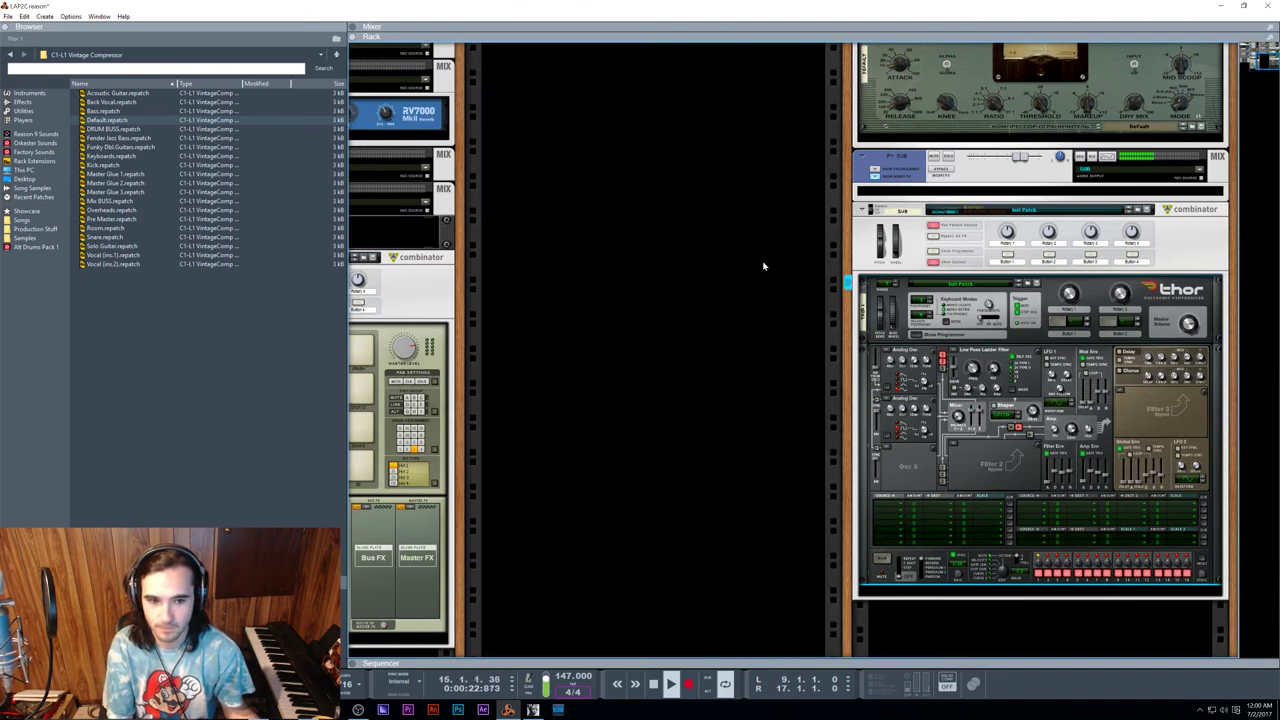
key("space")
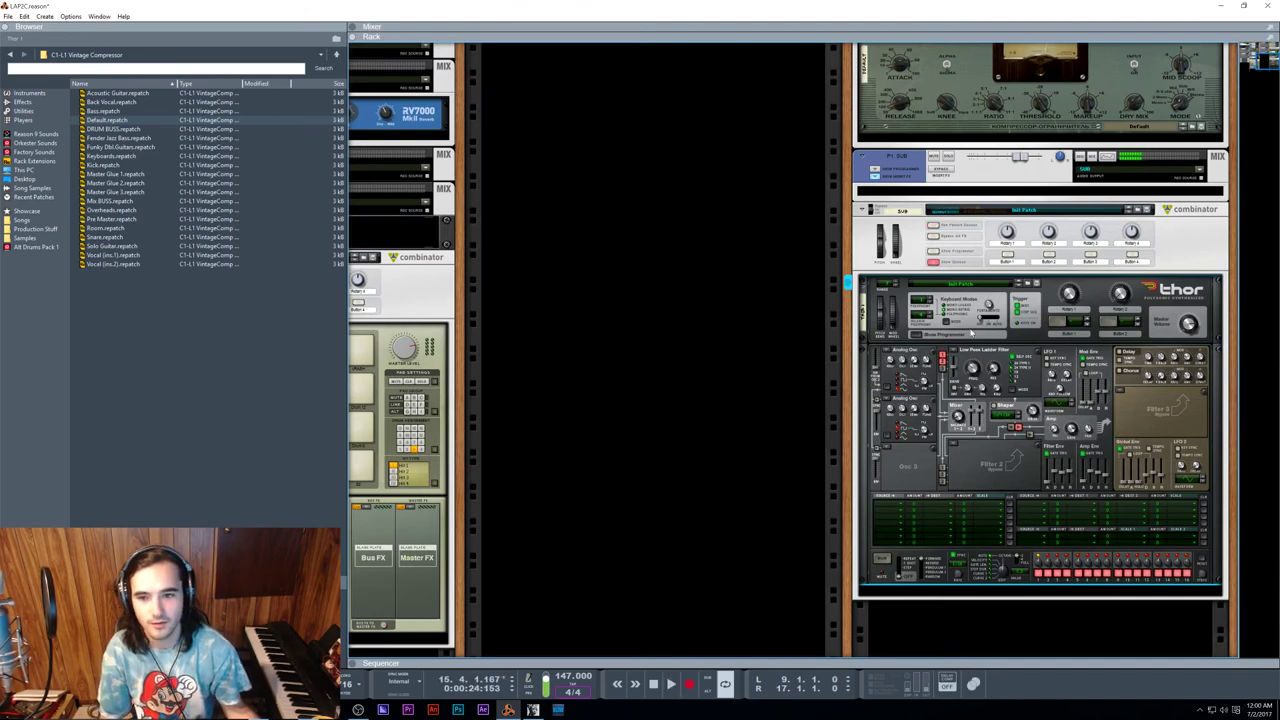
Step: Turn off all track solos and play the full mix from bar 9, checking the sub against Thor's settings
key("F7")
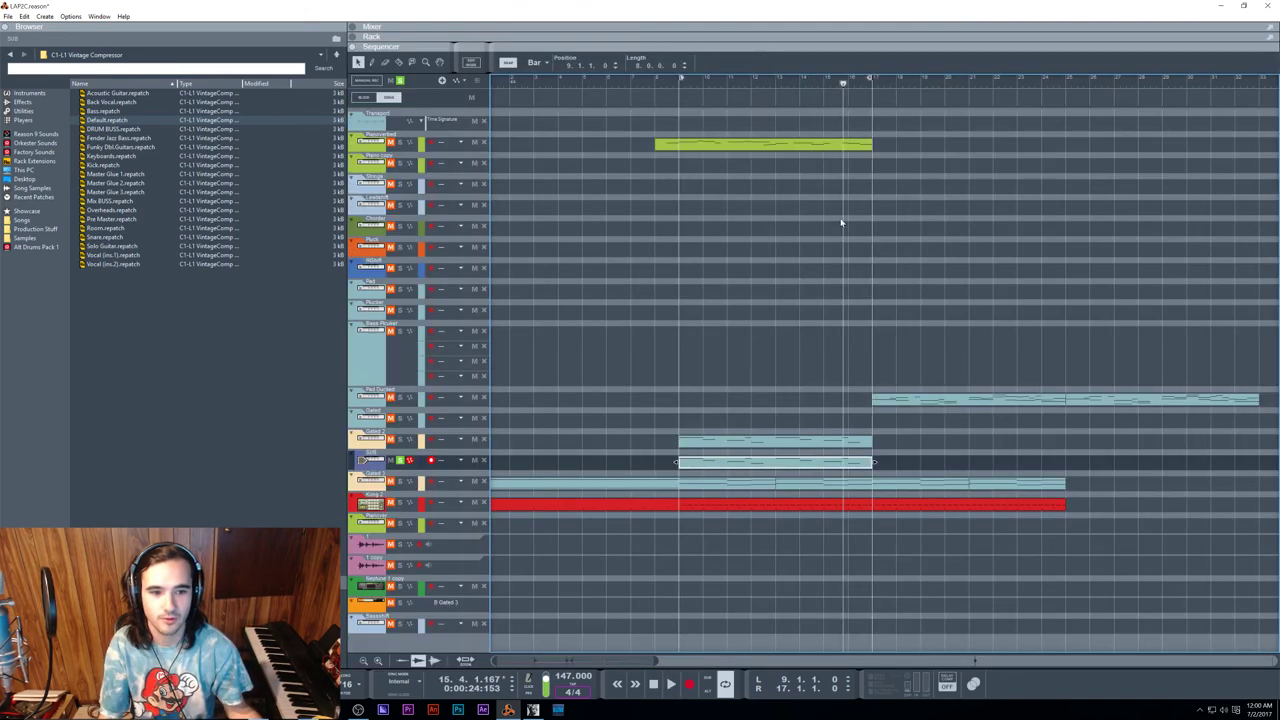
key("super")
left_click(674, 87)
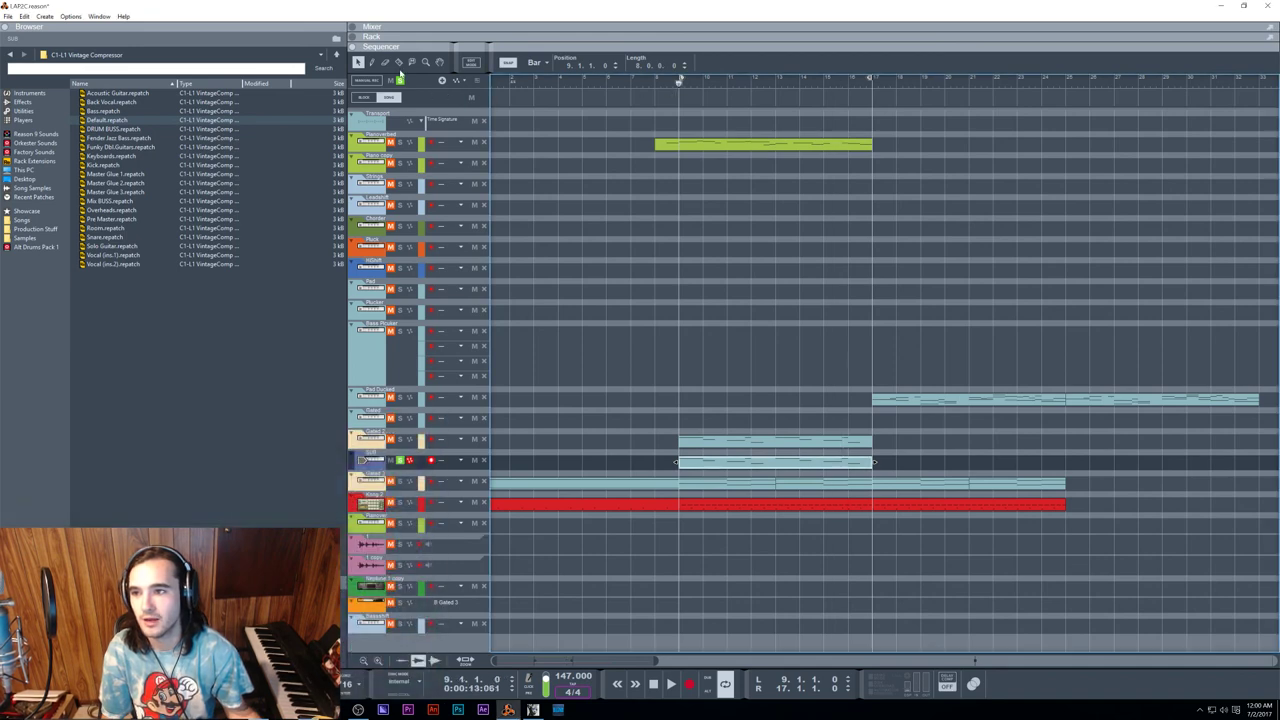
left_click(400, 80)
key("space")
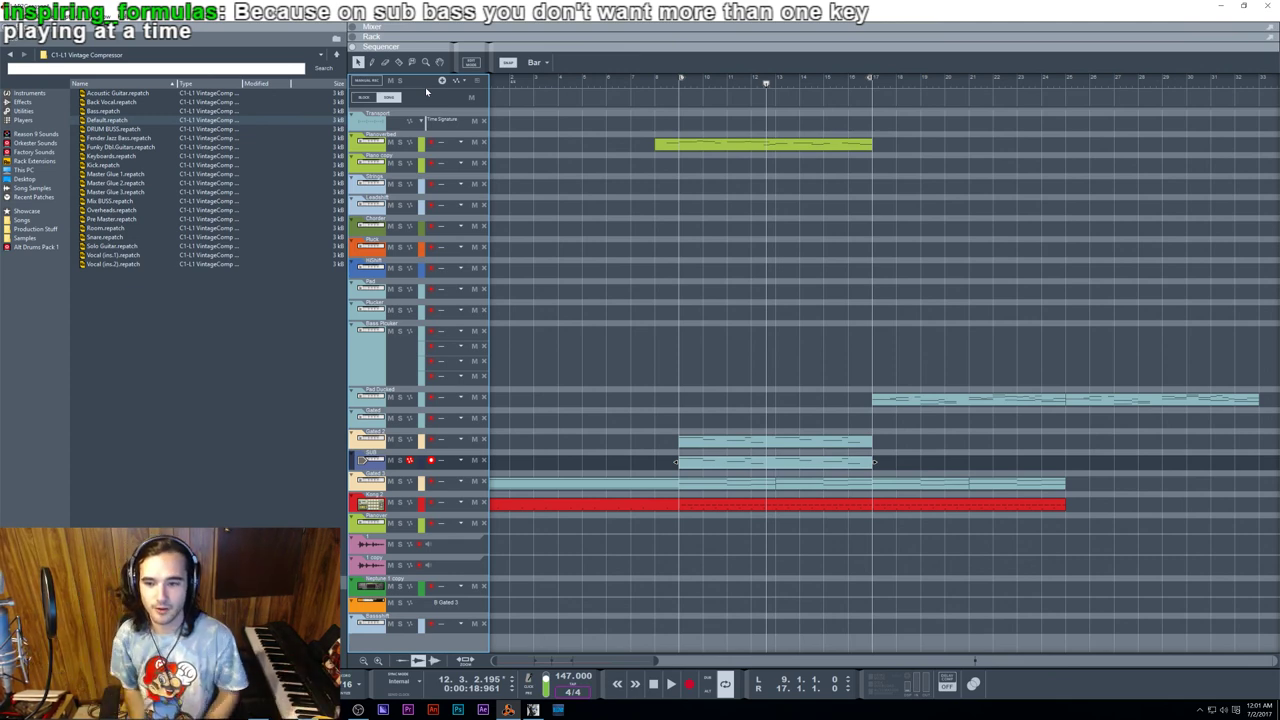
key("F6")
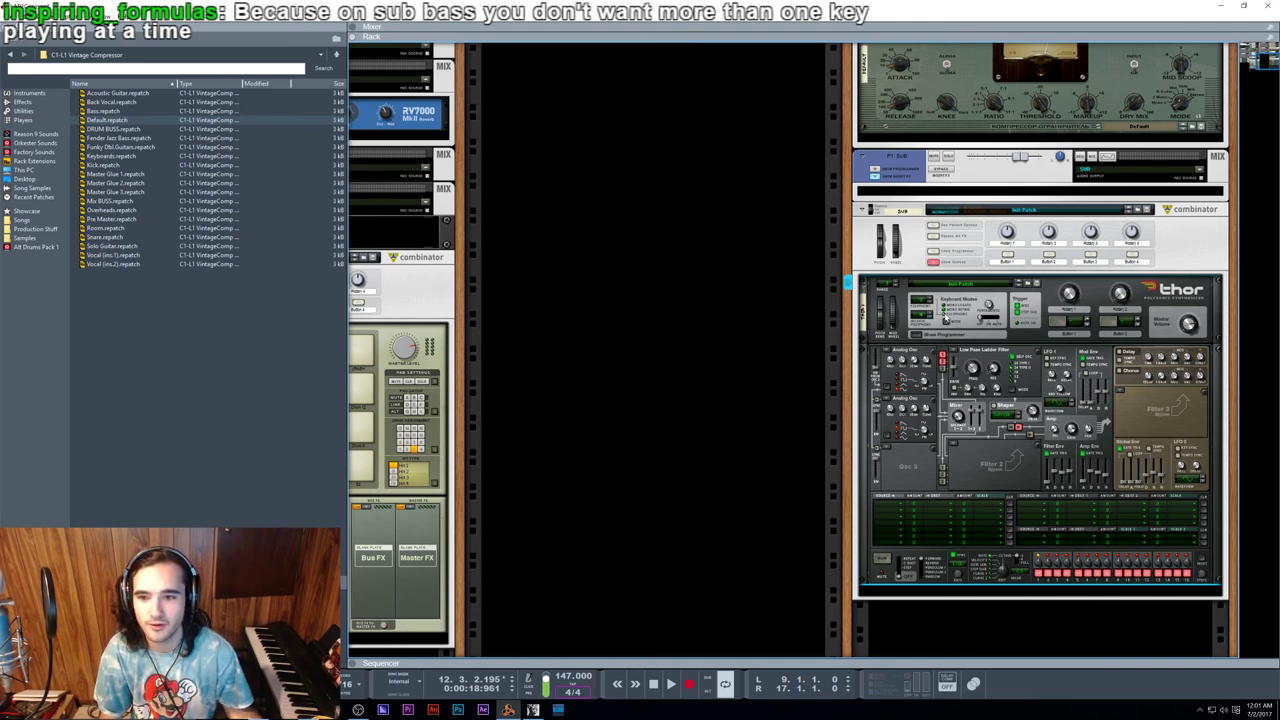
key("space")
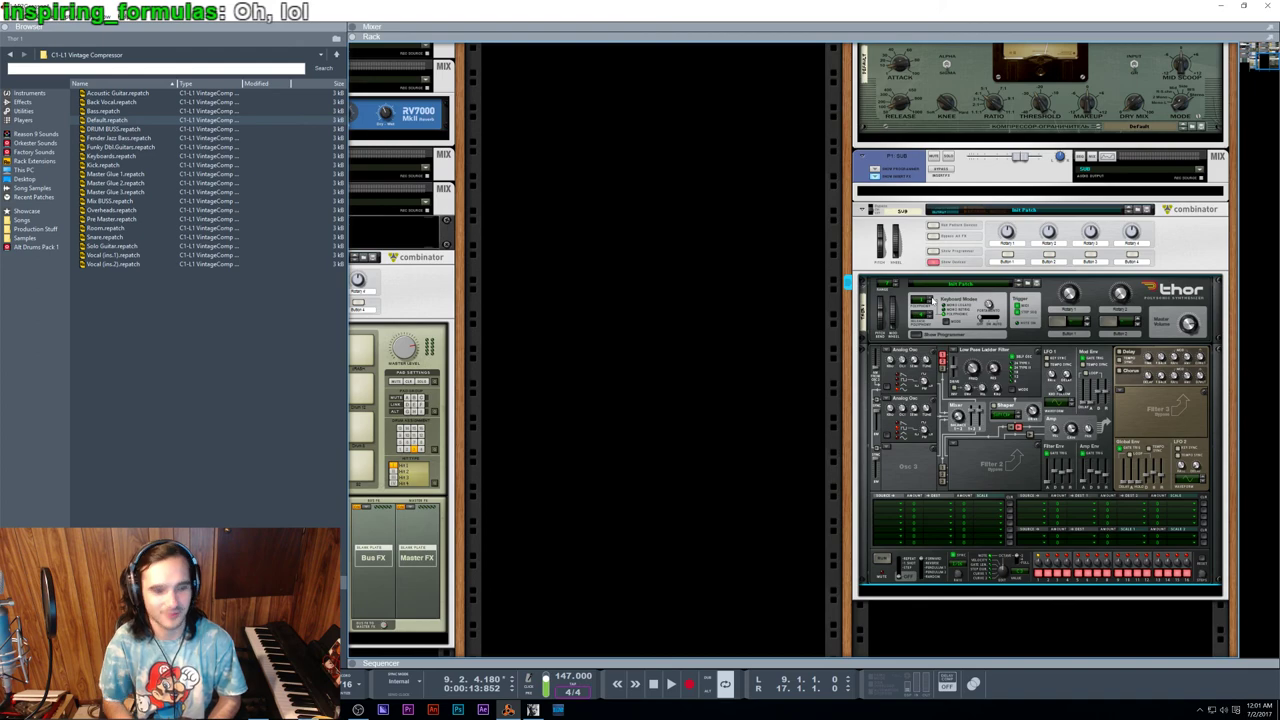
key("F5+F6")
key("F7")
key("F6")
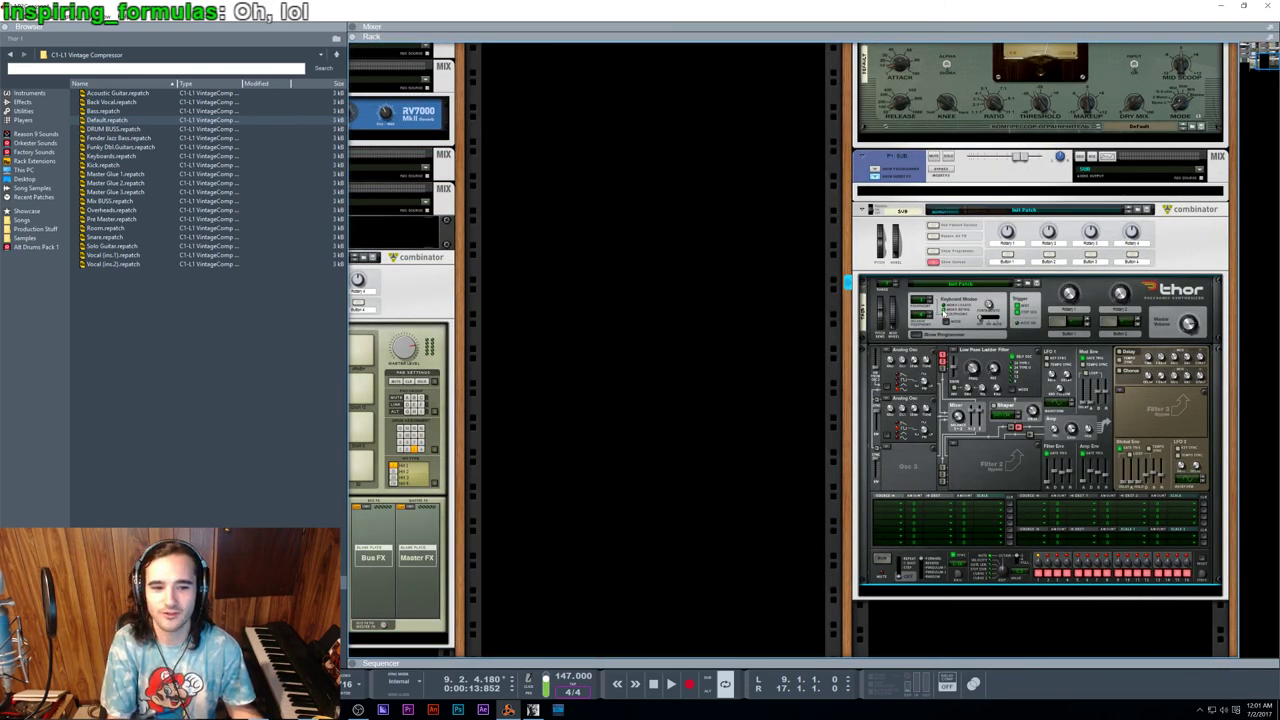
key("F5")
key("F7")
key("F5")
key("F6")
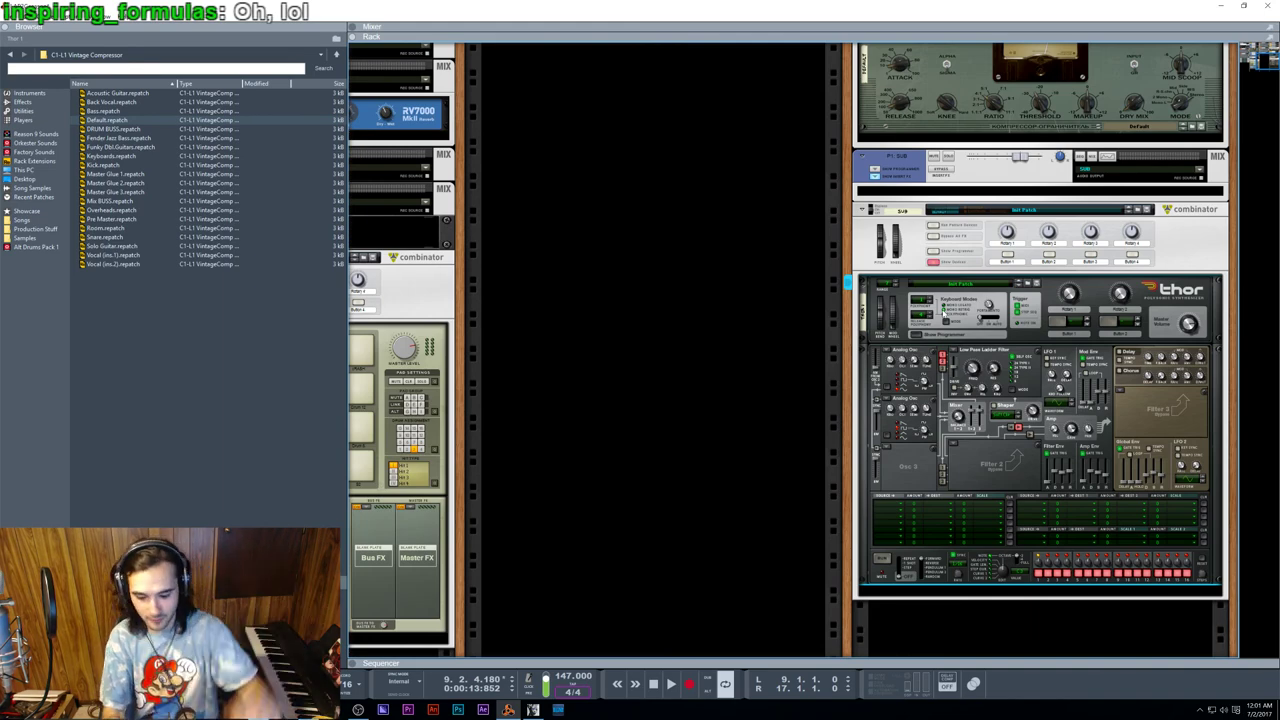
key("F7")
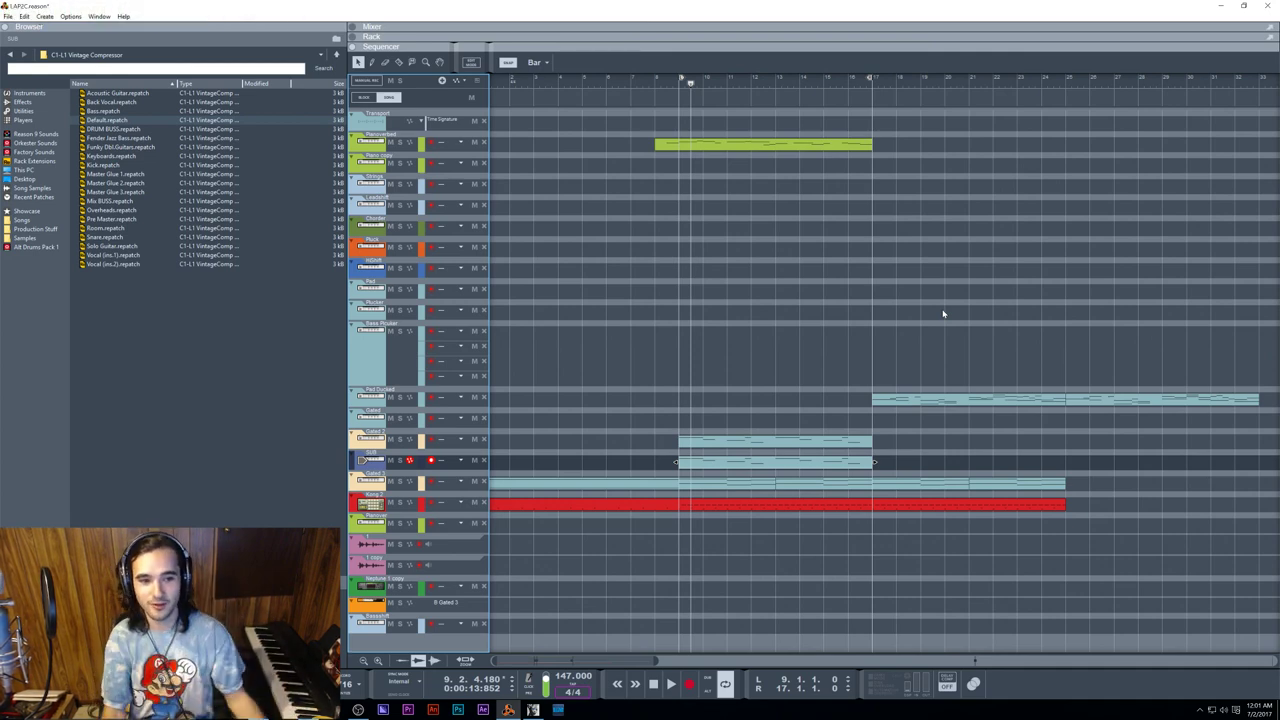
Step: Replay the full mix from bar 9 and check the Master Section meters and the Ozone maximizer in the rack
left_click(685, 86)
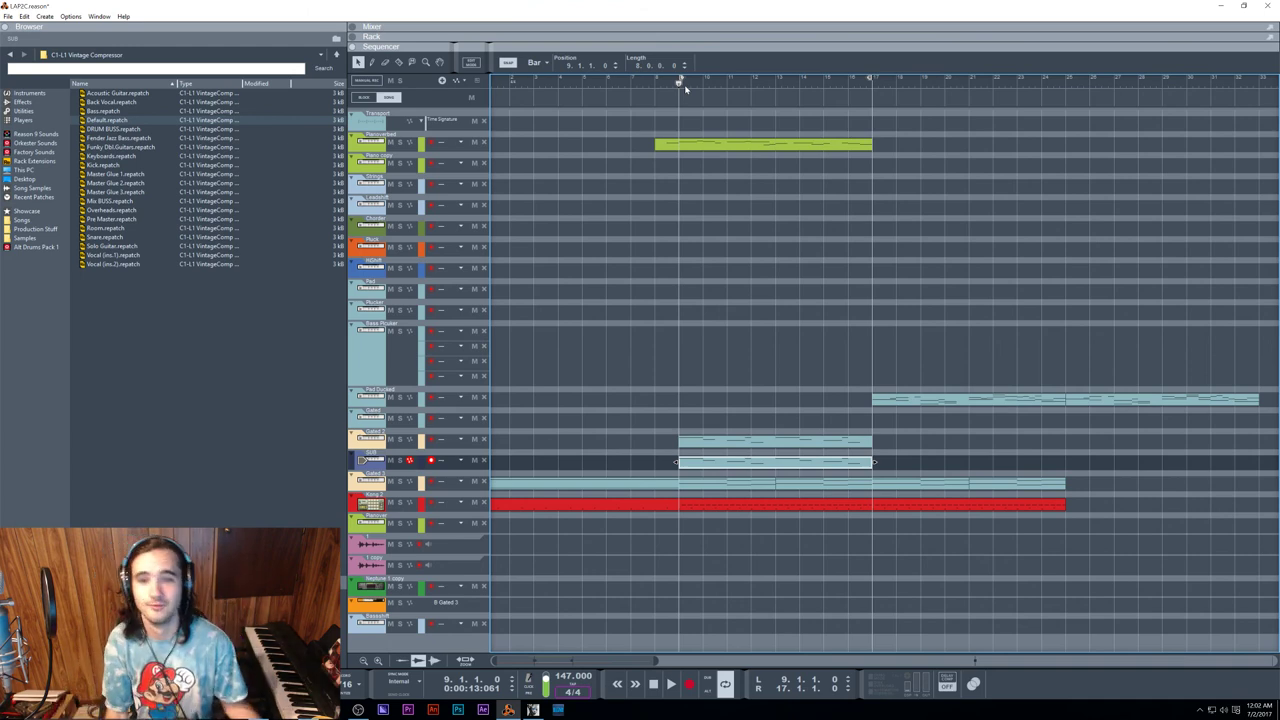
key("space")
key("space")
left_click(685, 87)
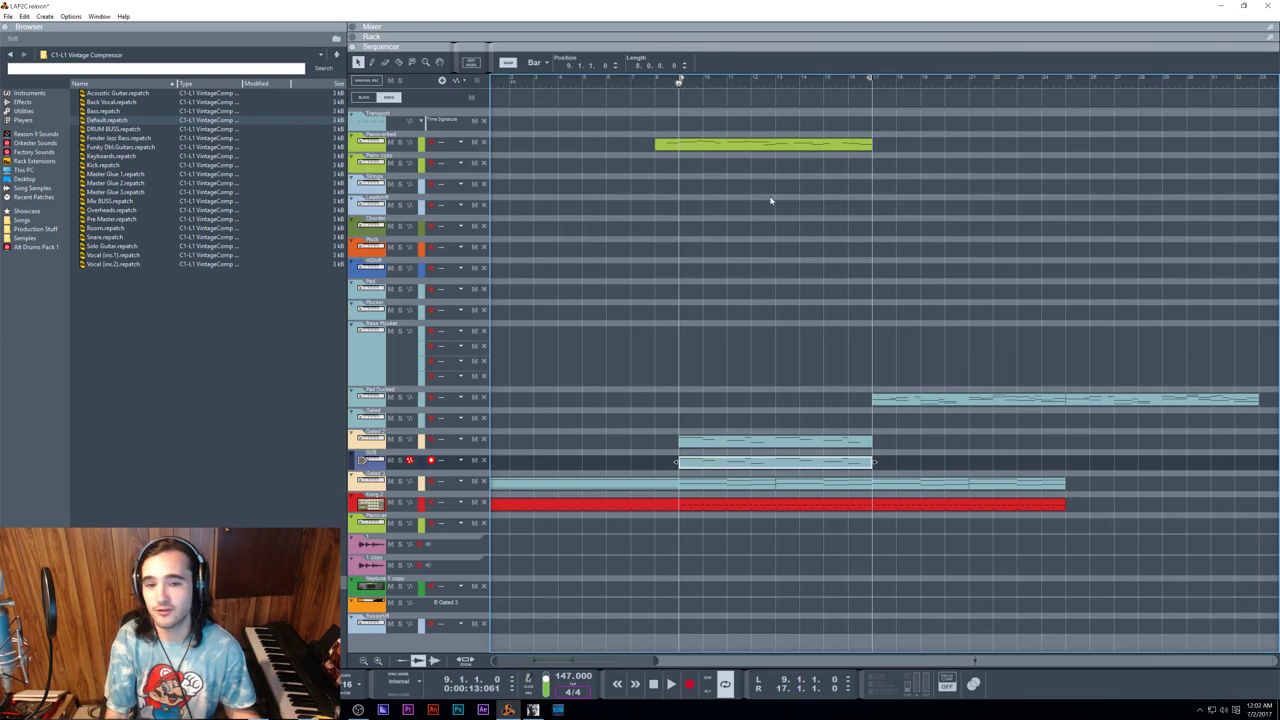
key("F5")
key("F6")
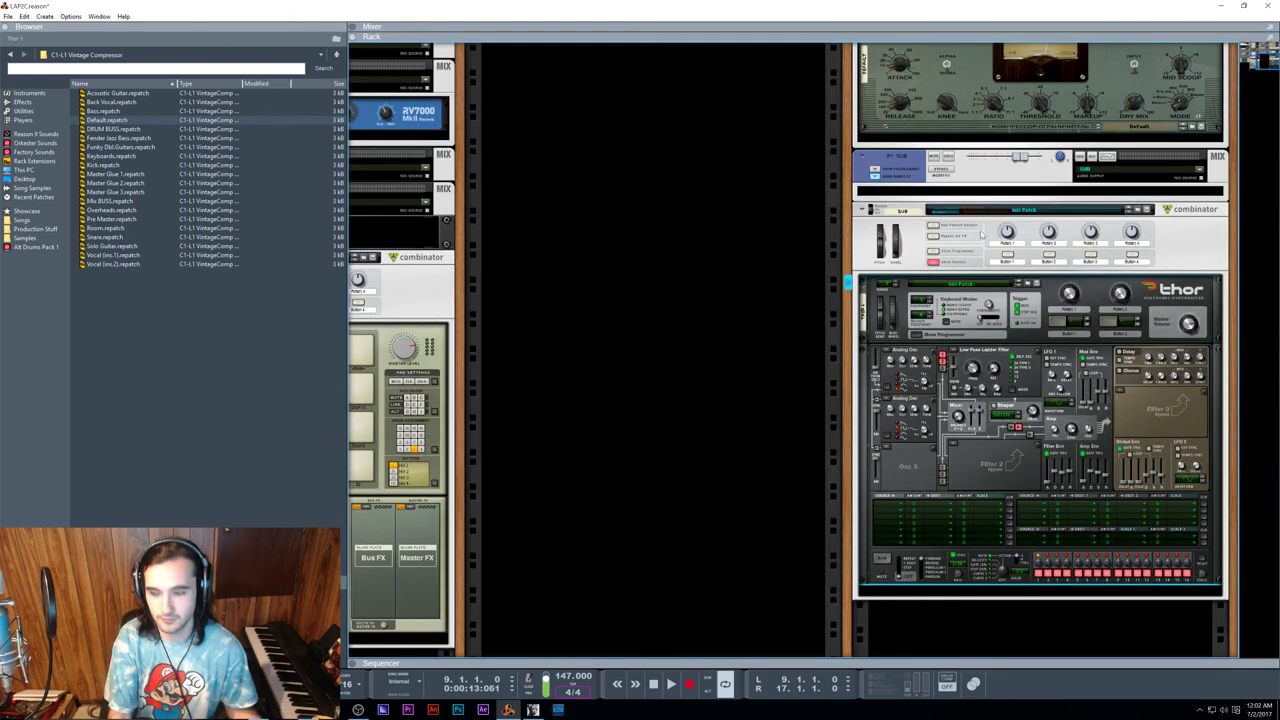
scroll(831, 260, "left", 6)
scroll(730, 257, "up", 10)
key("space")
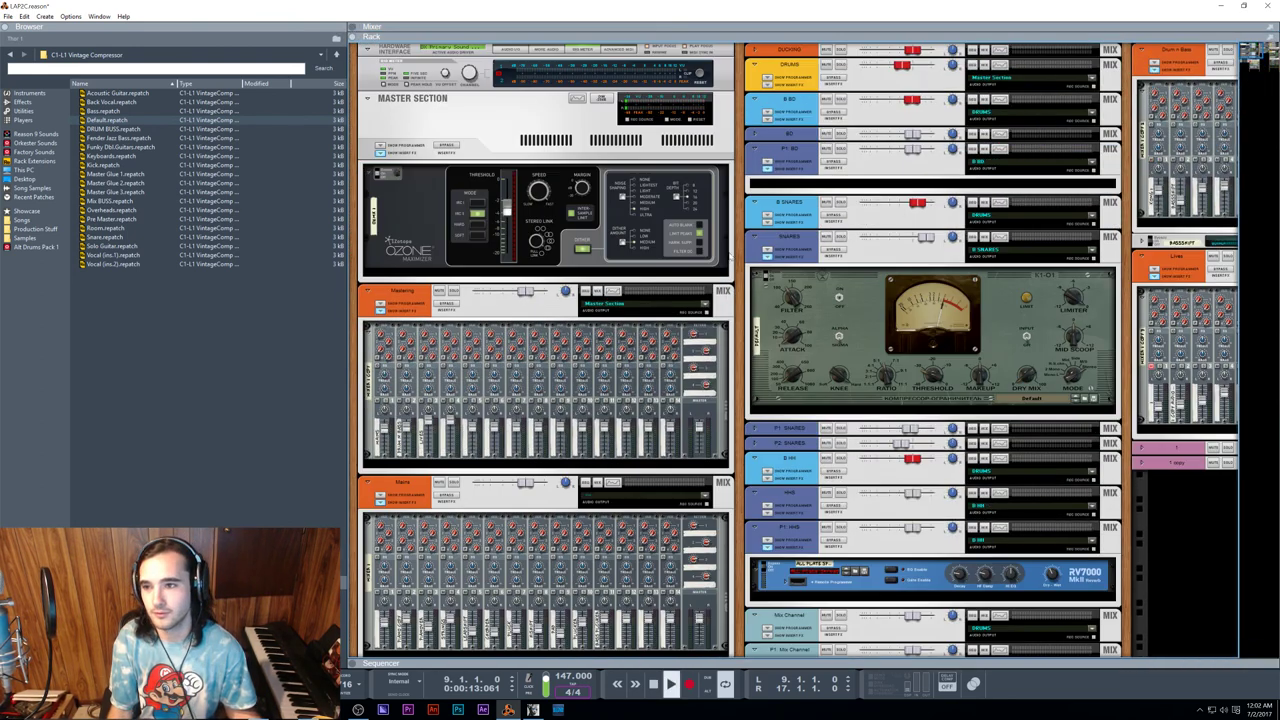
key("space")
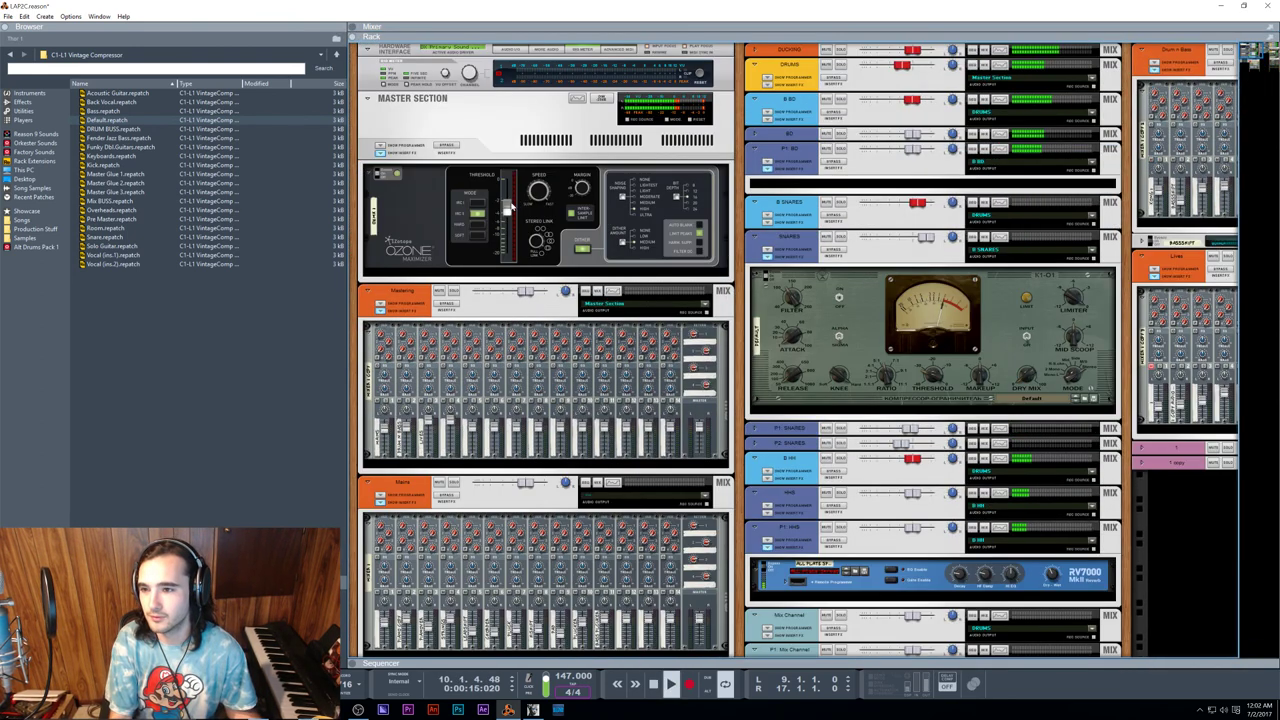
Step: Lower the B SNARES bus fader to 0.39 dB in the mixer while the loop plays
key("F5")
key("F7")
key("F5")
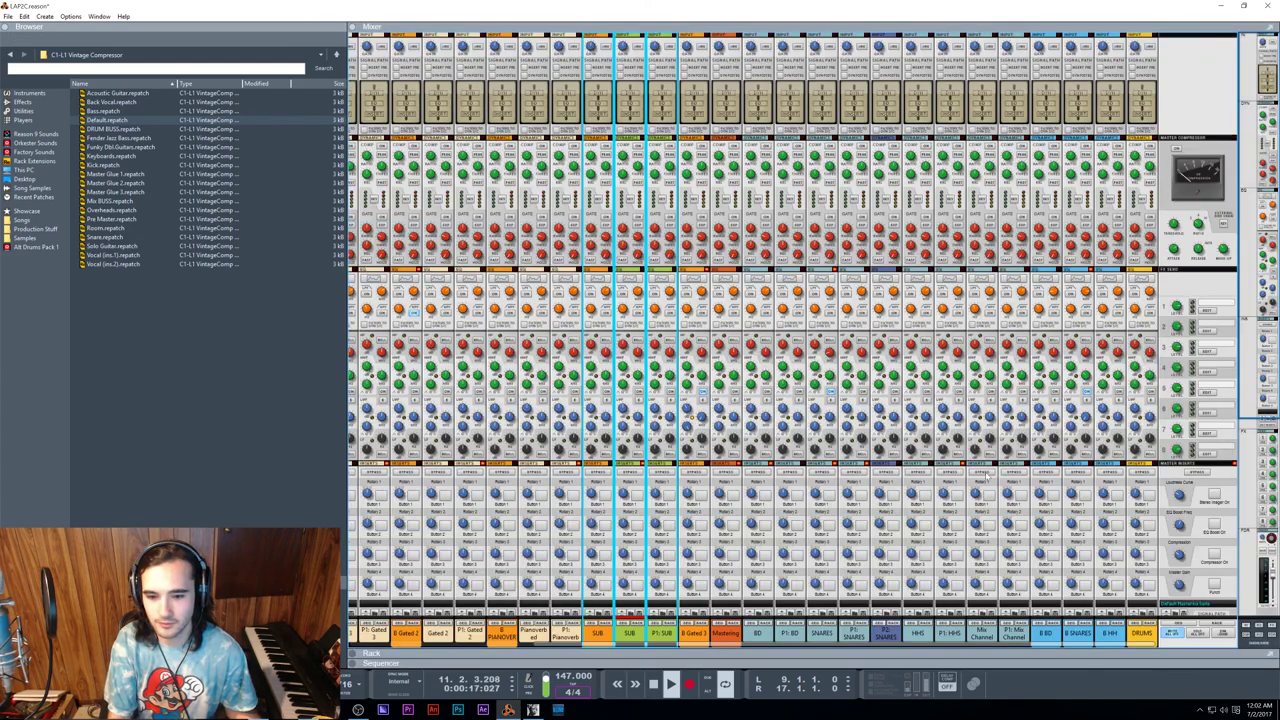
key("F7")
key("F5")
scroll(1068, 583, "down", 3)
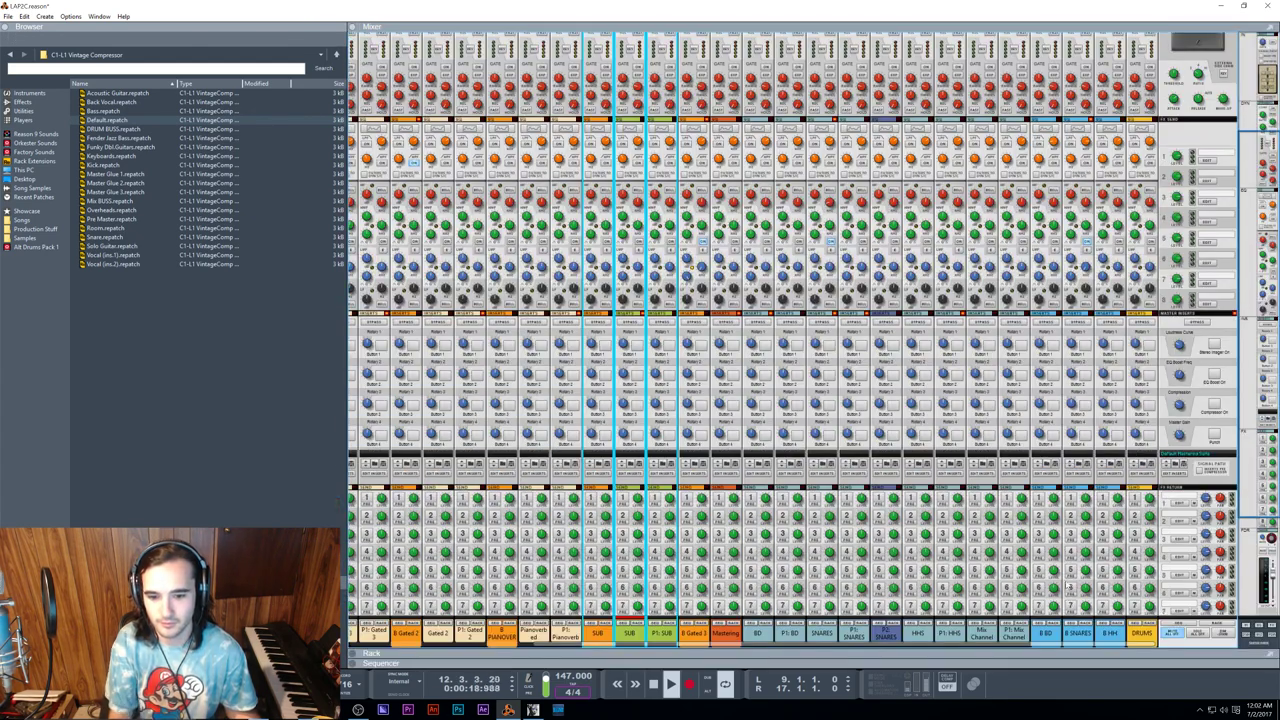
scroll(1068, 583, "down", 3)
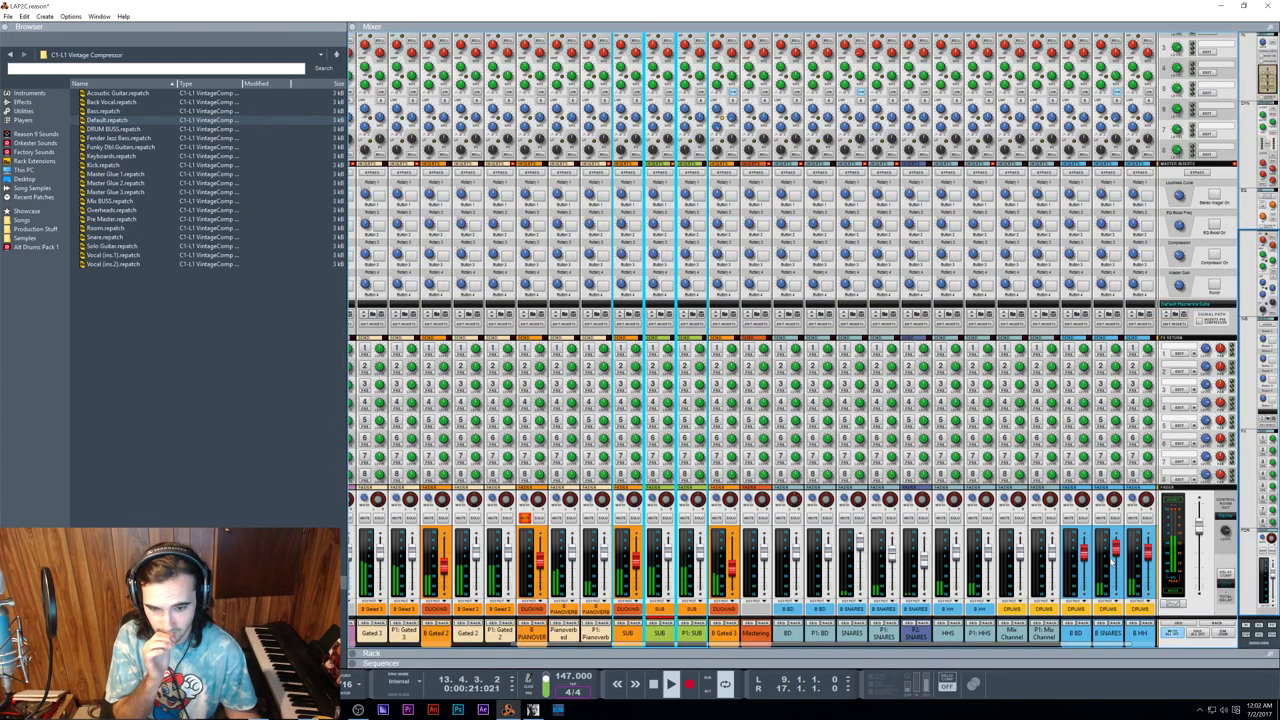
left_click(1112, 562)
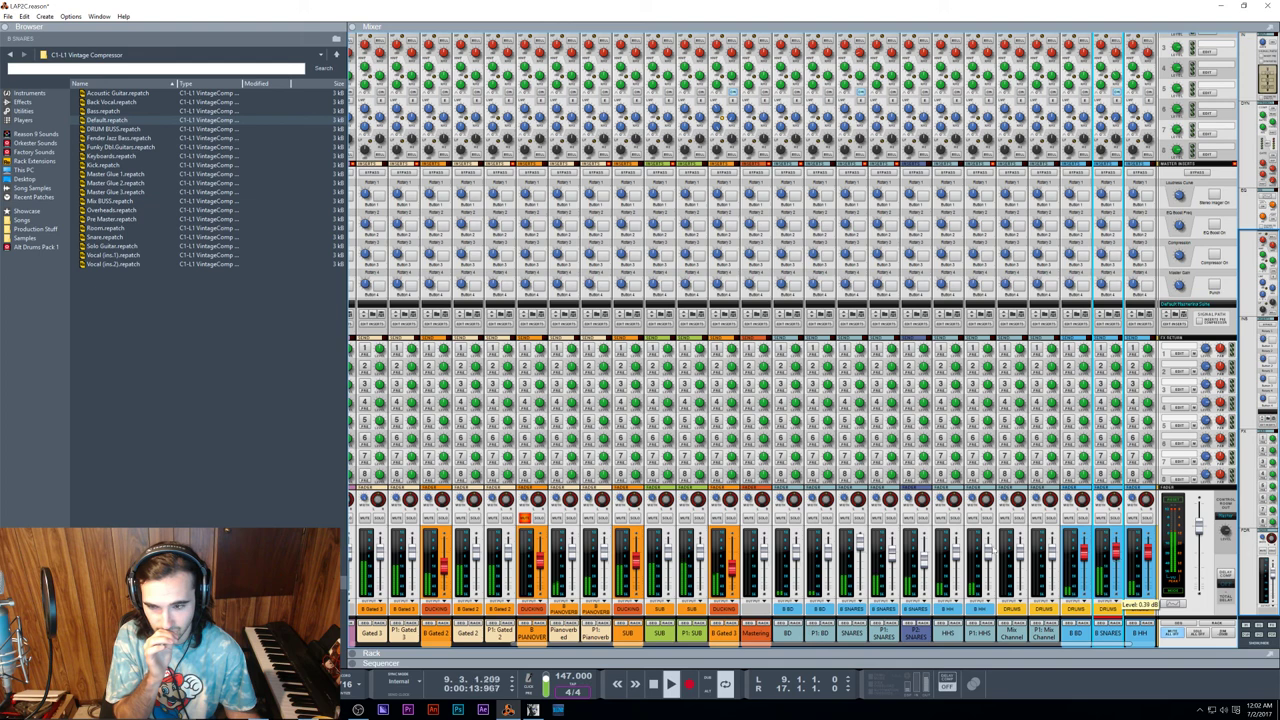
Step: Inspect the frequency spectra of the SUB bus and the SUB channel in the Spectrum EQ during playback
key("F7")
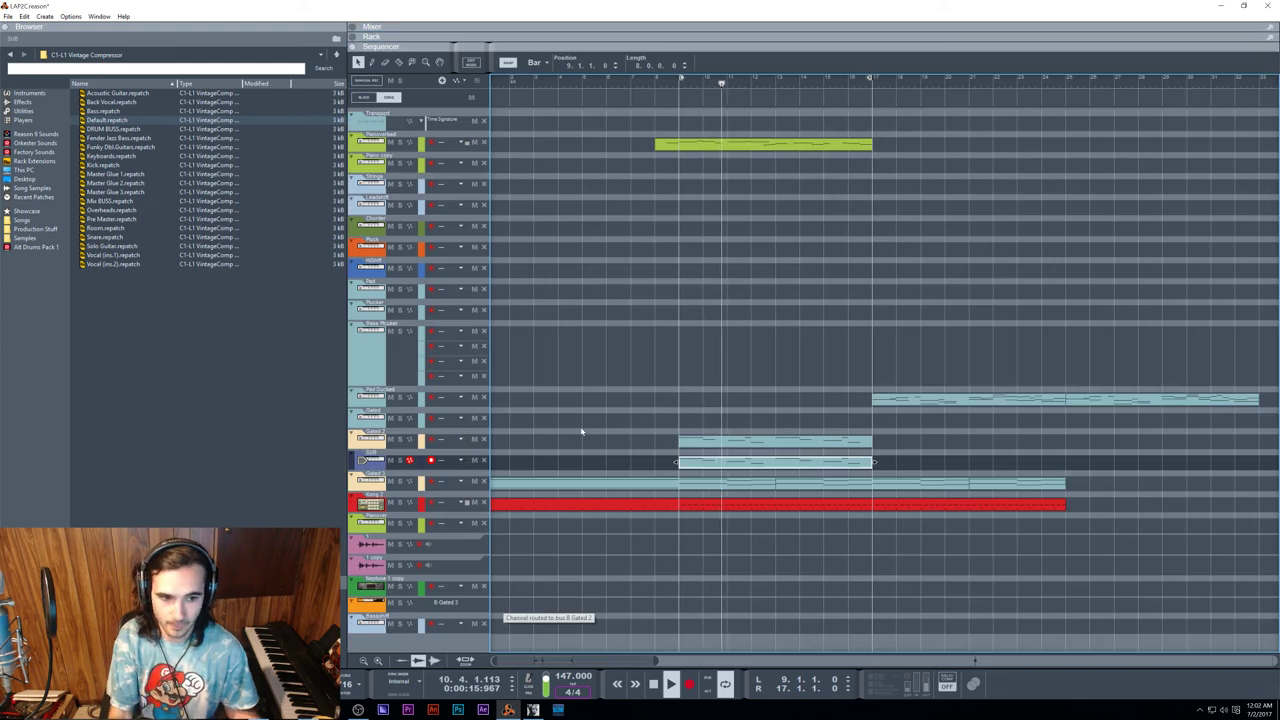
key("F2")
left_click(722, 476)
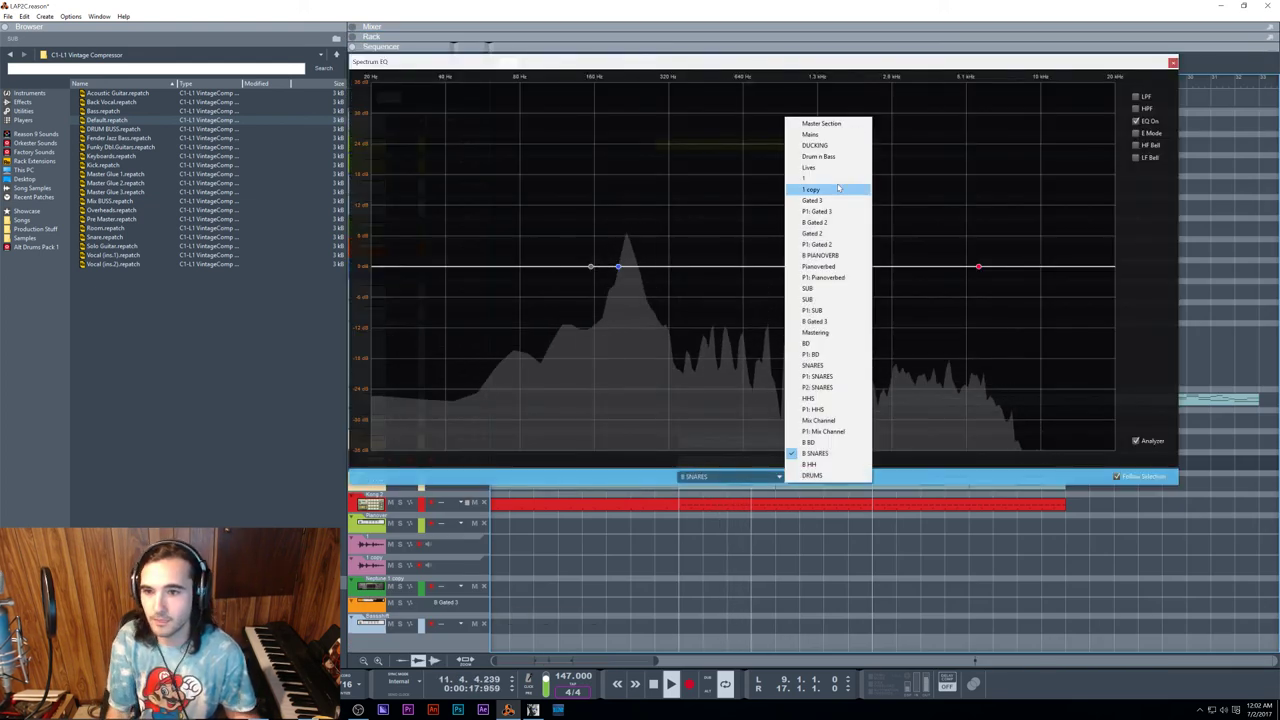
left_click(810, 288)
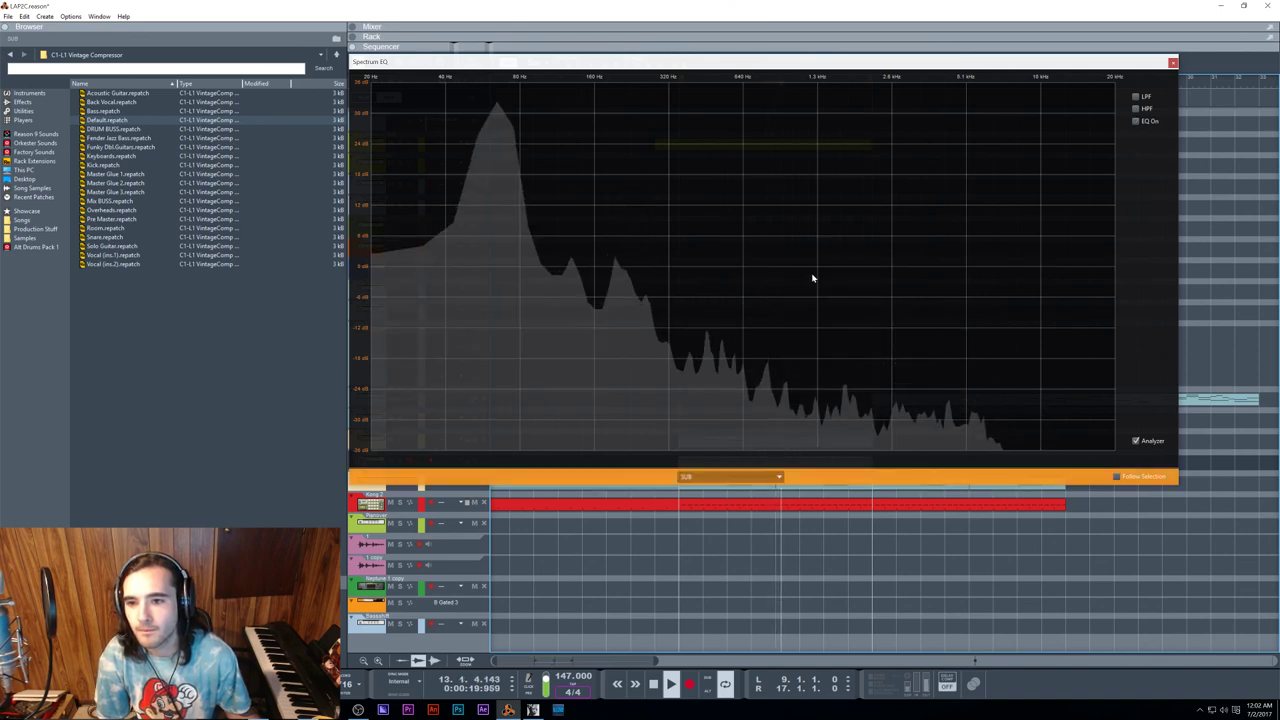
left_click(765, 476)
left_click(823, 301)
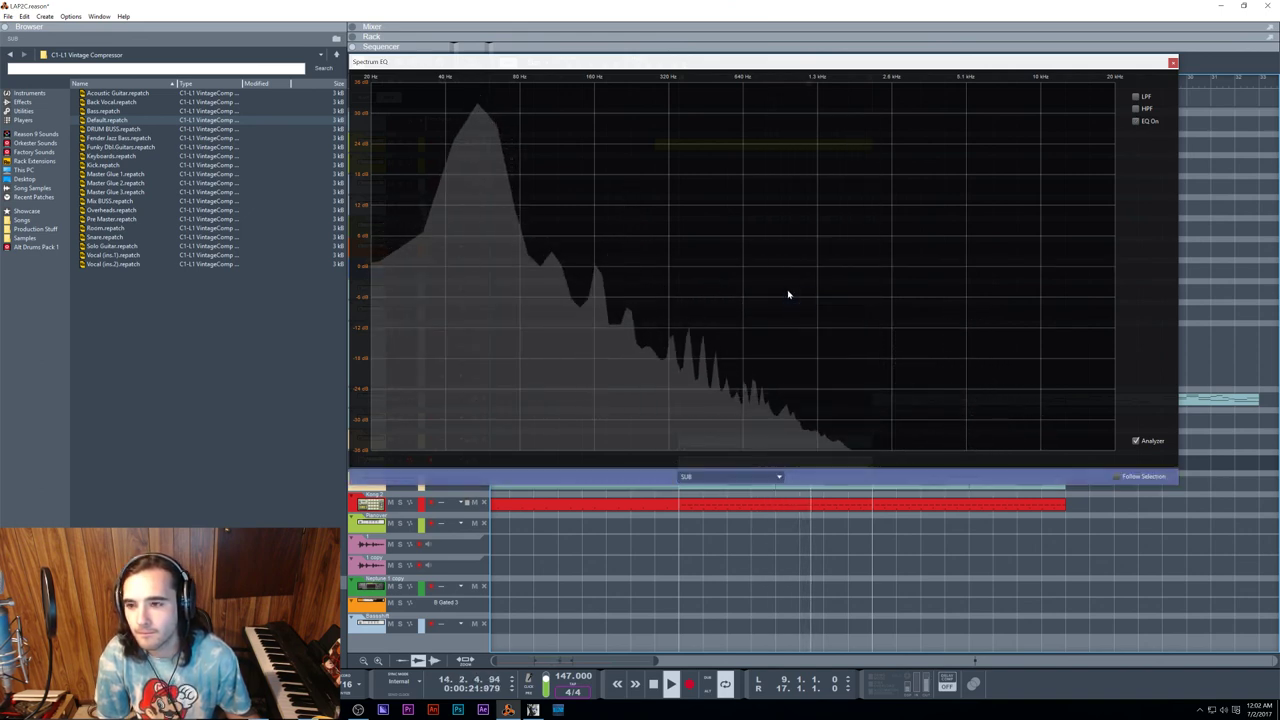
left_click(760, 476)
left_click(806, 300)
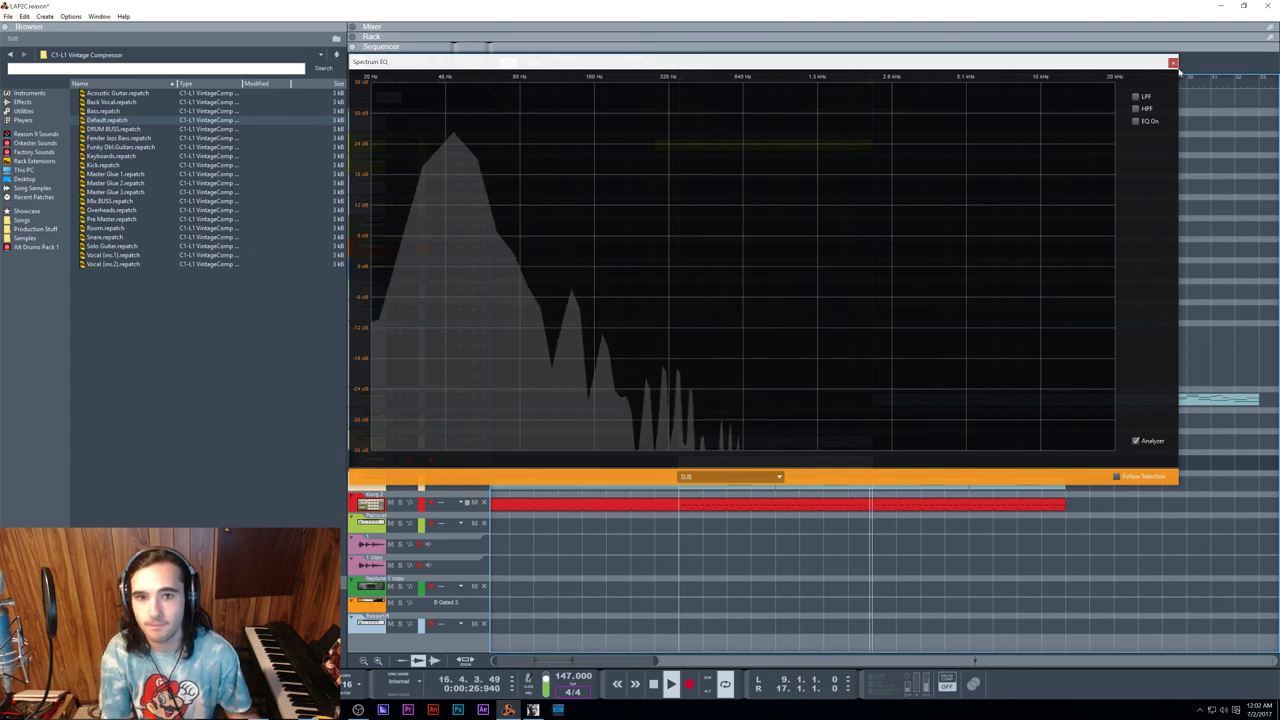
key("F5+F6")
key("F2")
Step: Stop playback and check the SUB bus fader level in the mixer
key("F8")
key("F5")
key("F8")
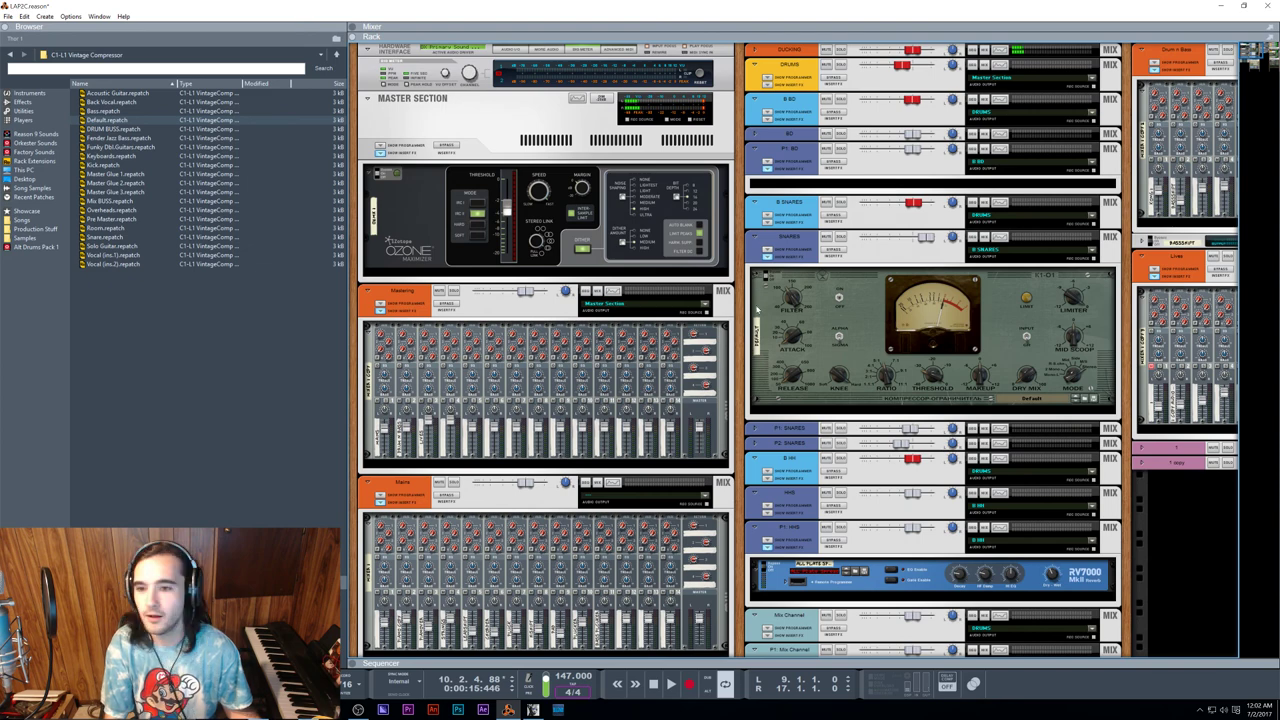
key("F5+F6")
key("F7")
key("F6")
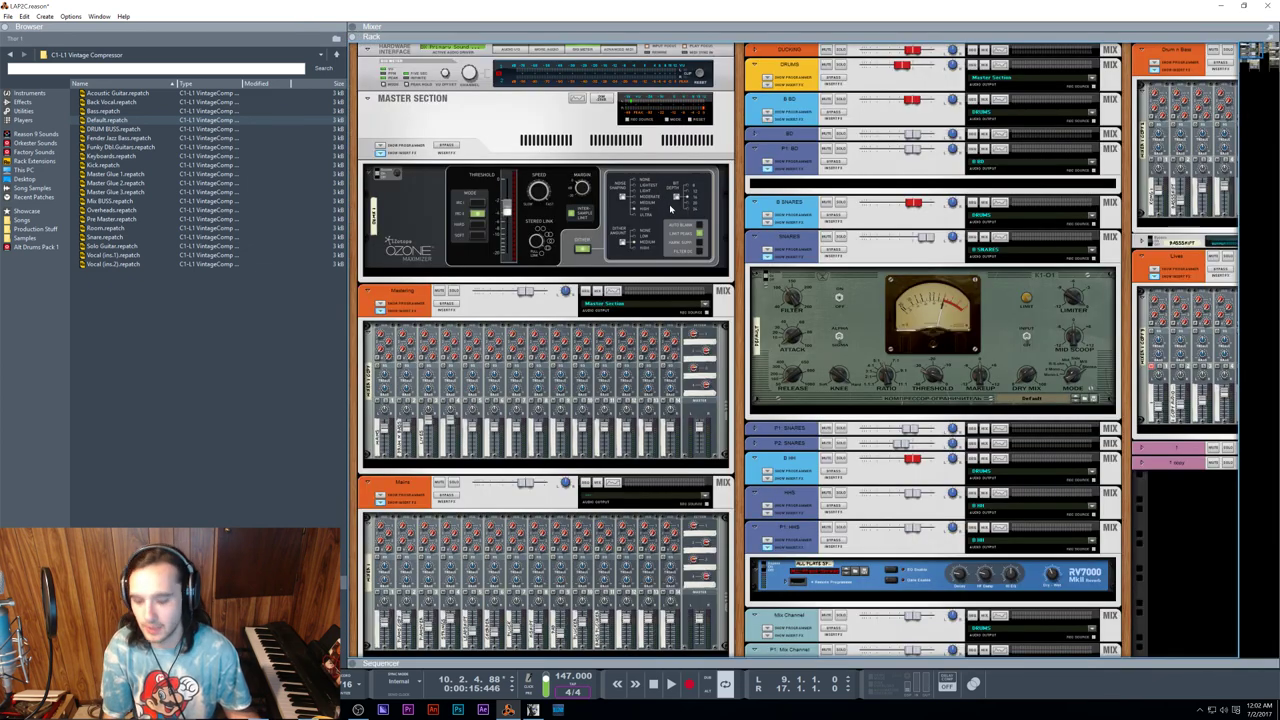
key("F5")
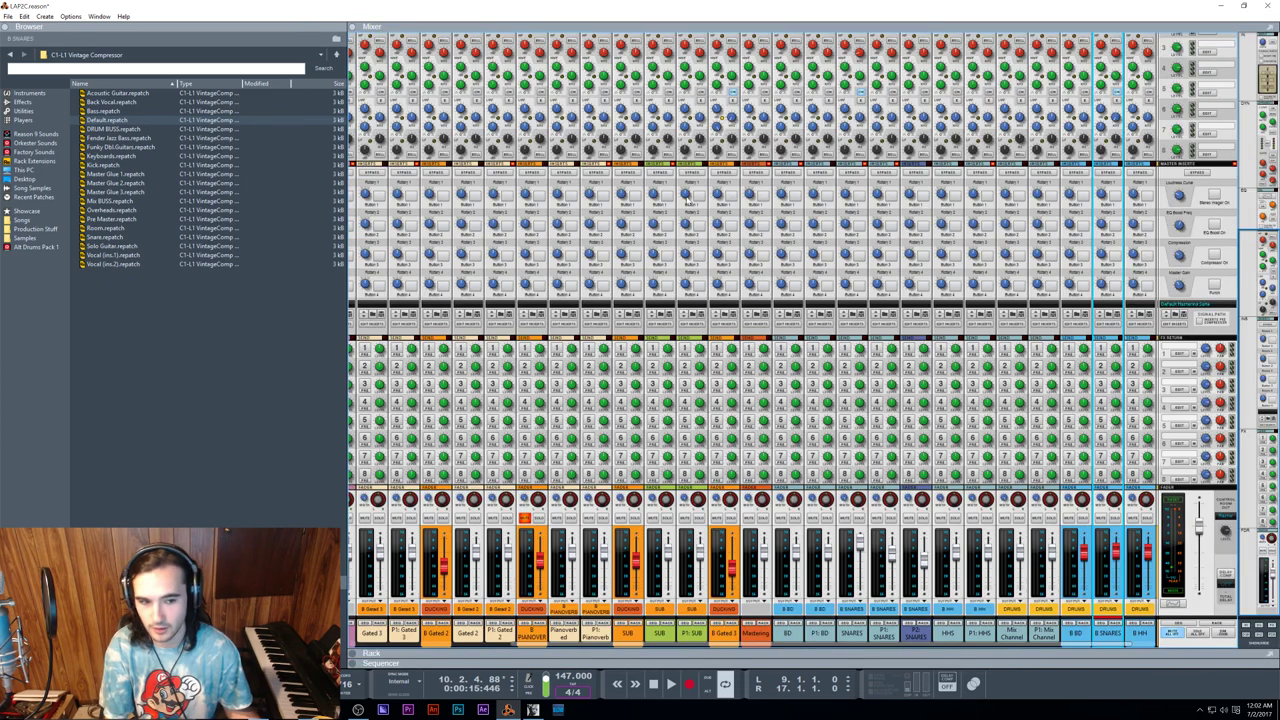
left_click(634, 565)
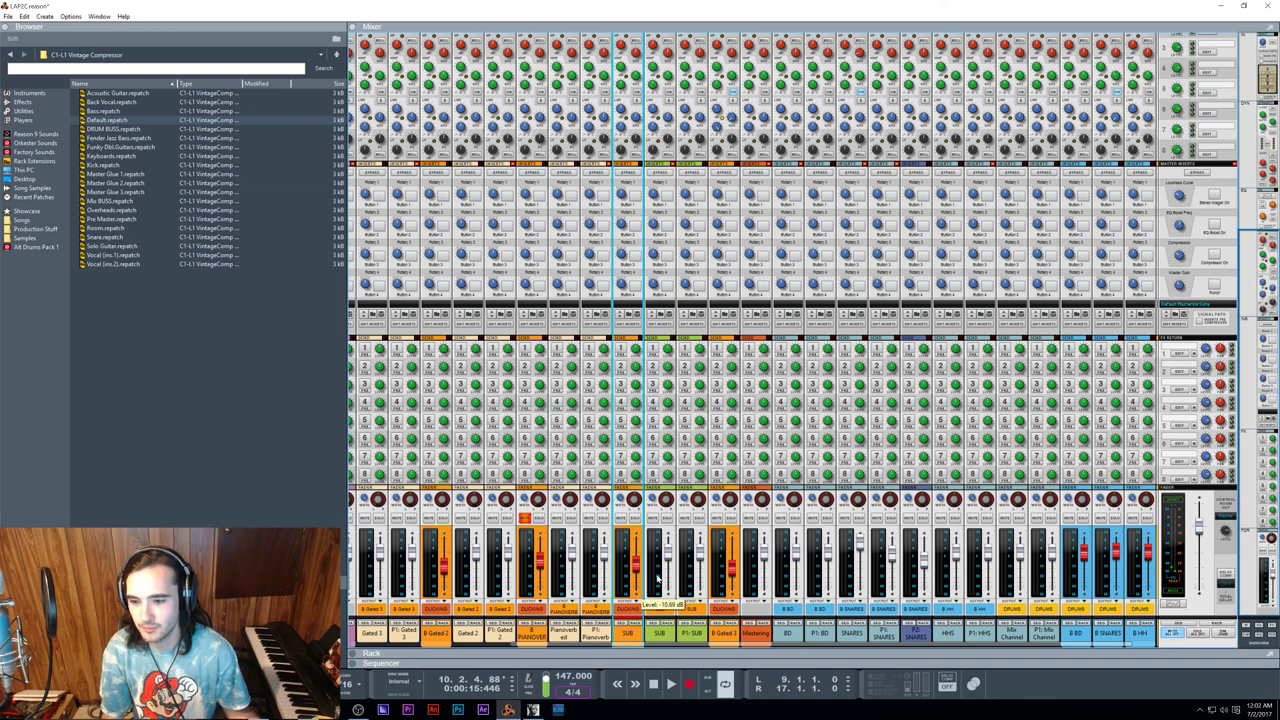
key("F7")
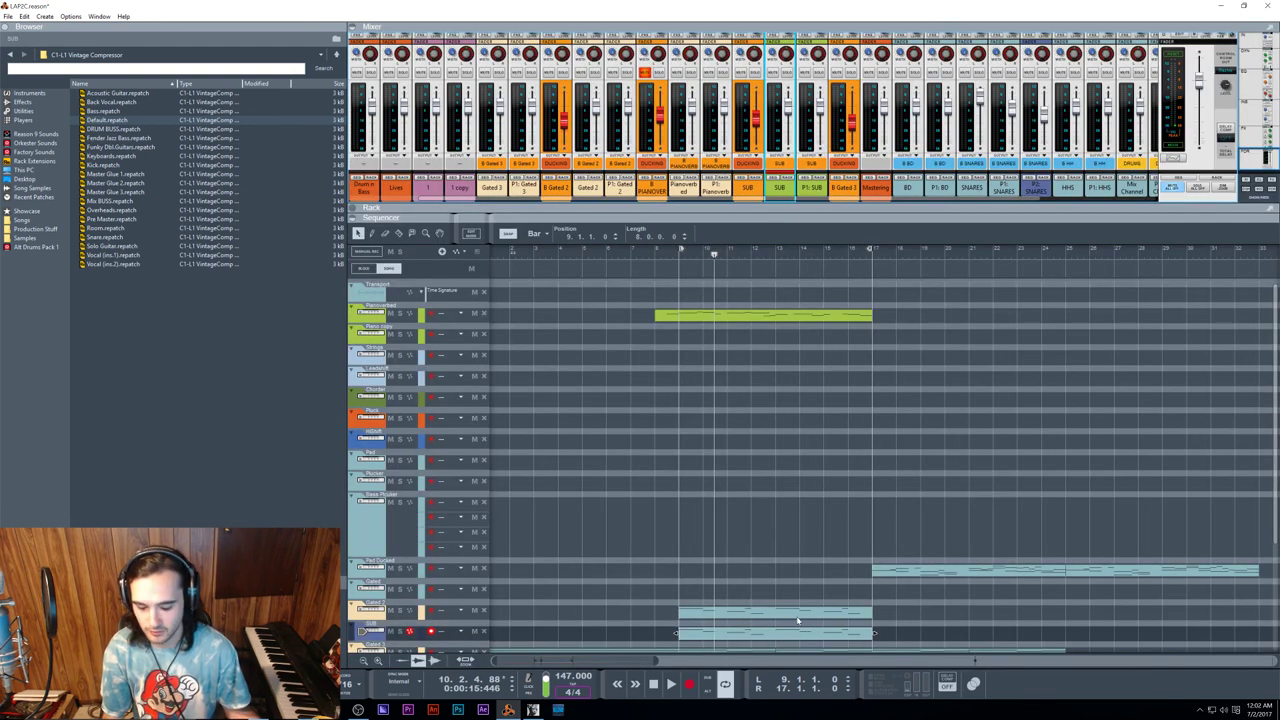
key("F6")
key("F7")
key("F5")
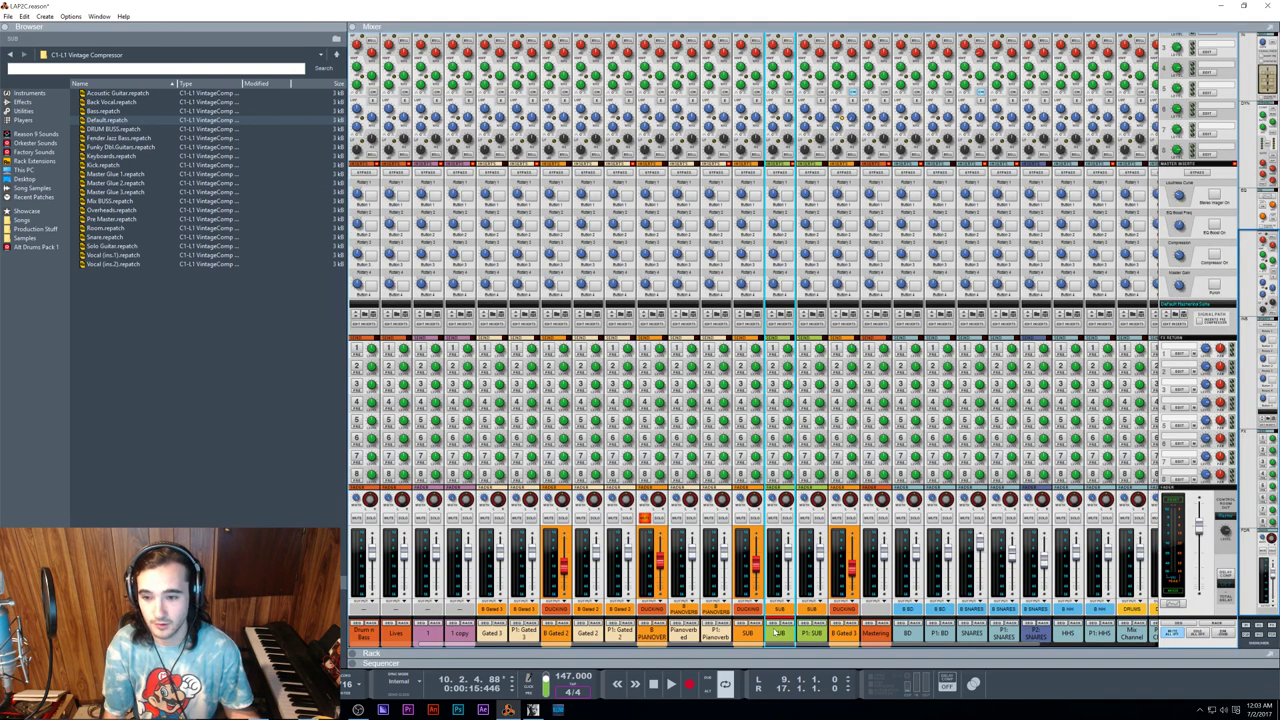
Step: Examine the P1: SUB channel's devices in the rack and compare the SUB and B Gated 3 bus levels during playback
key("F6")
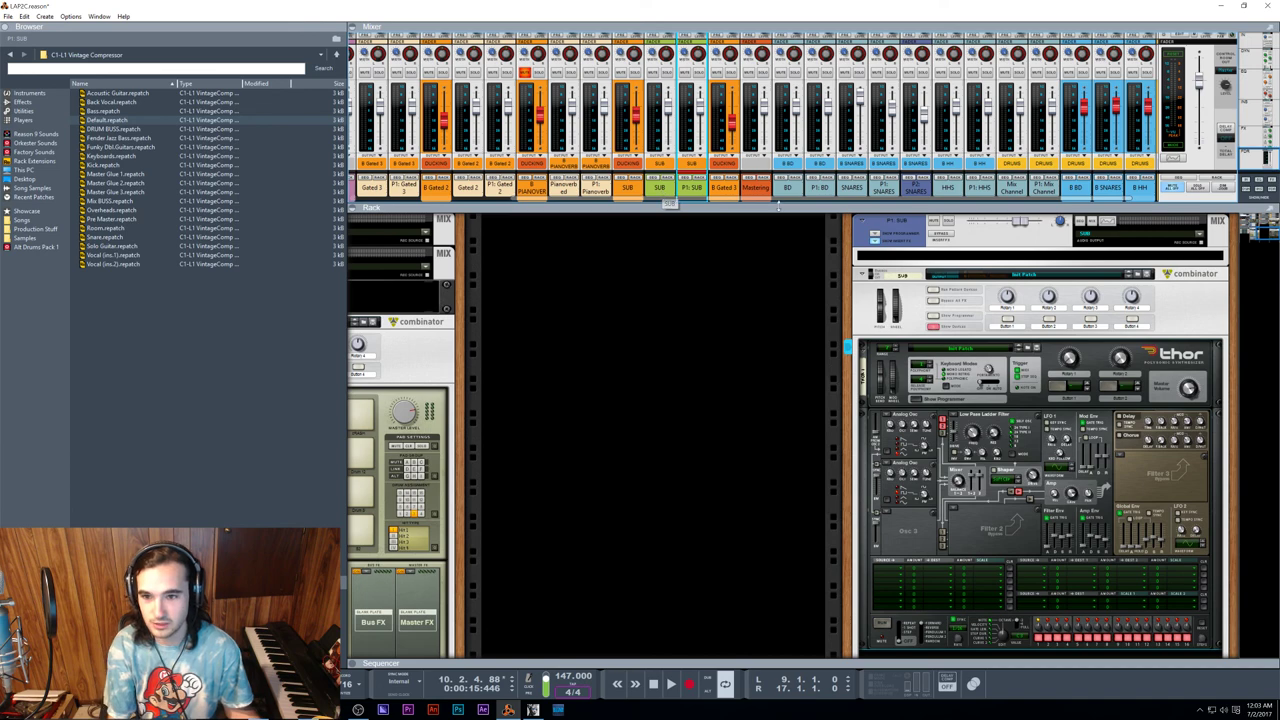
key("F7")
key("F6")
key("F5")
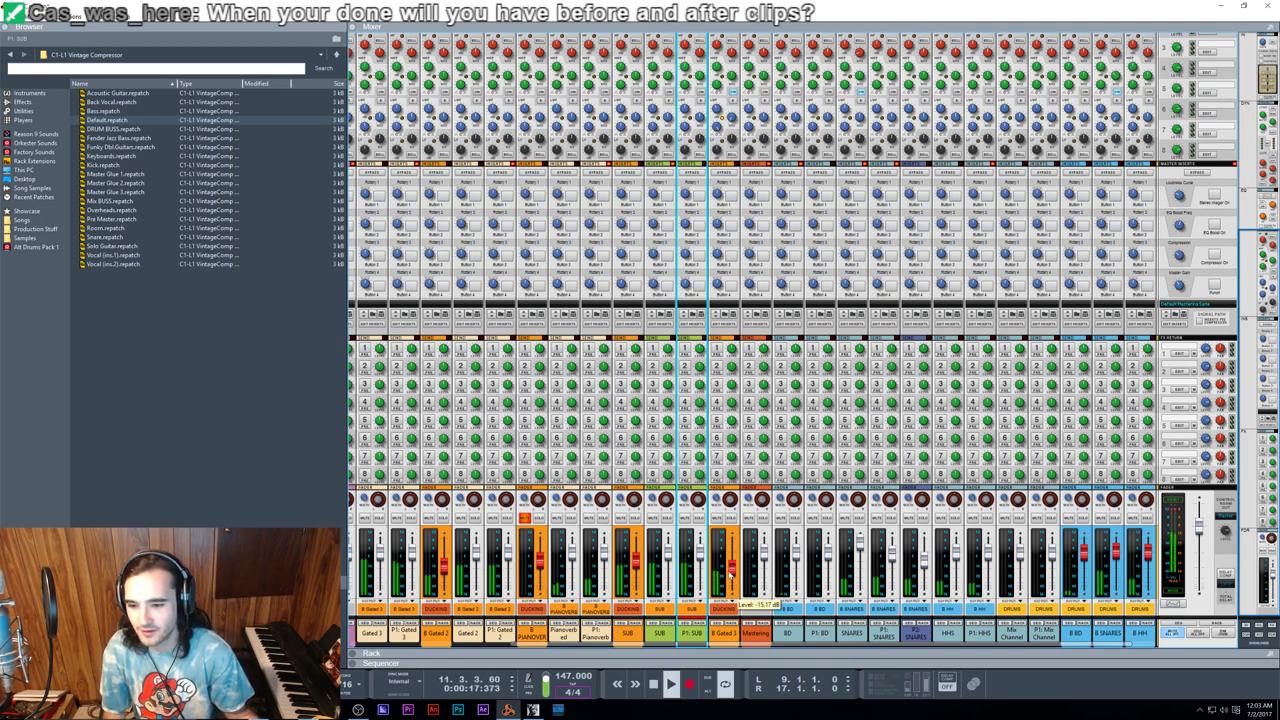
left_click(634, 571)
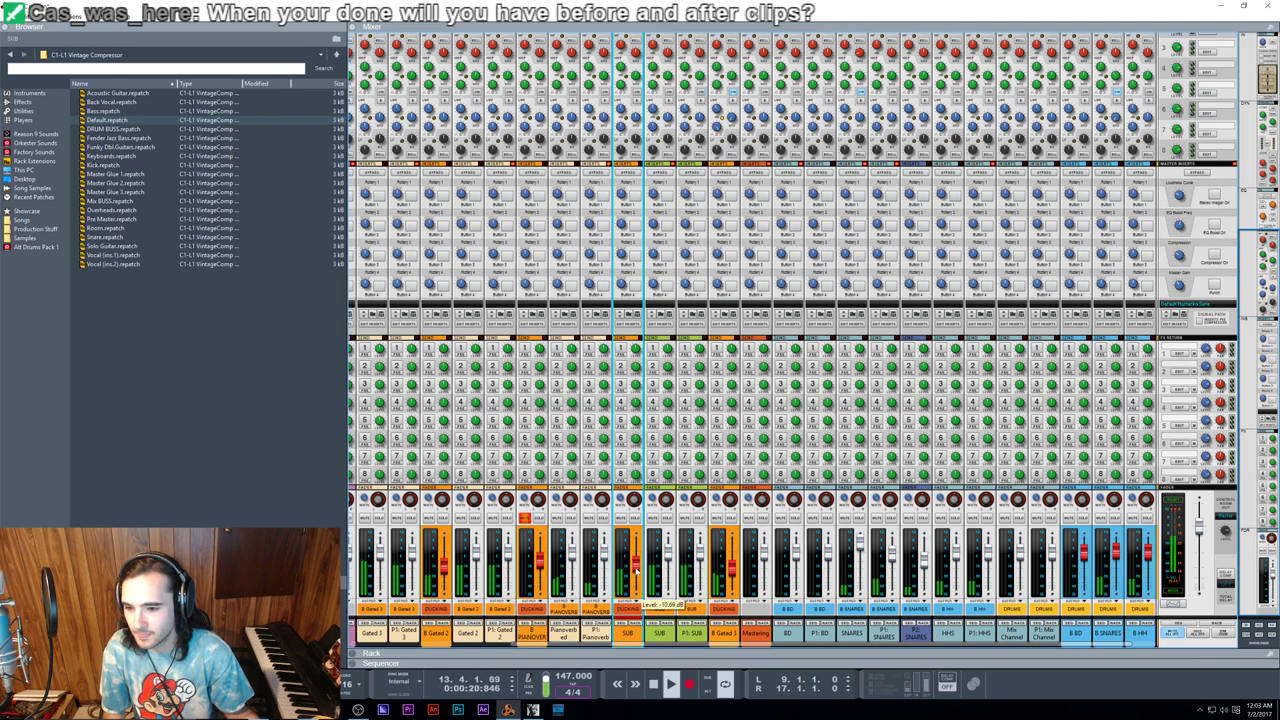
key("F6")
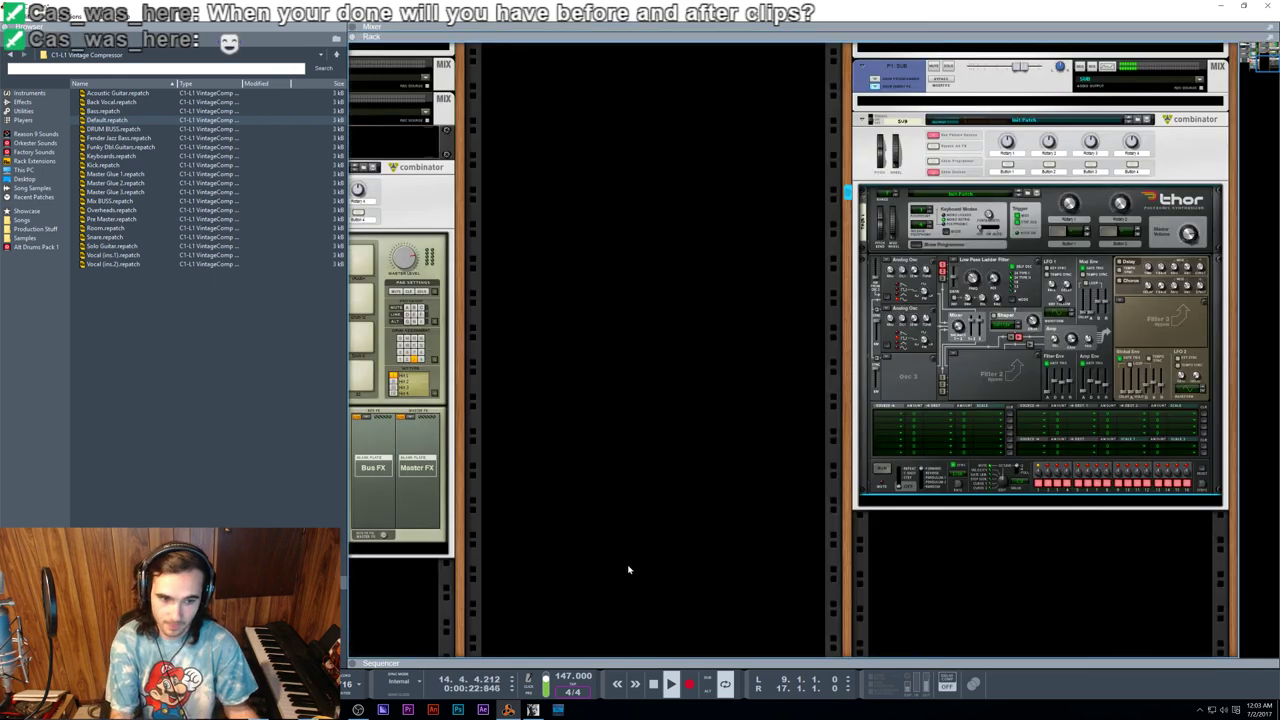
Step: Toggle solo on the Pianoverbed track and unmute the B PIANOVERB bus in the mixer
key("F7")
left_click(866, 354)
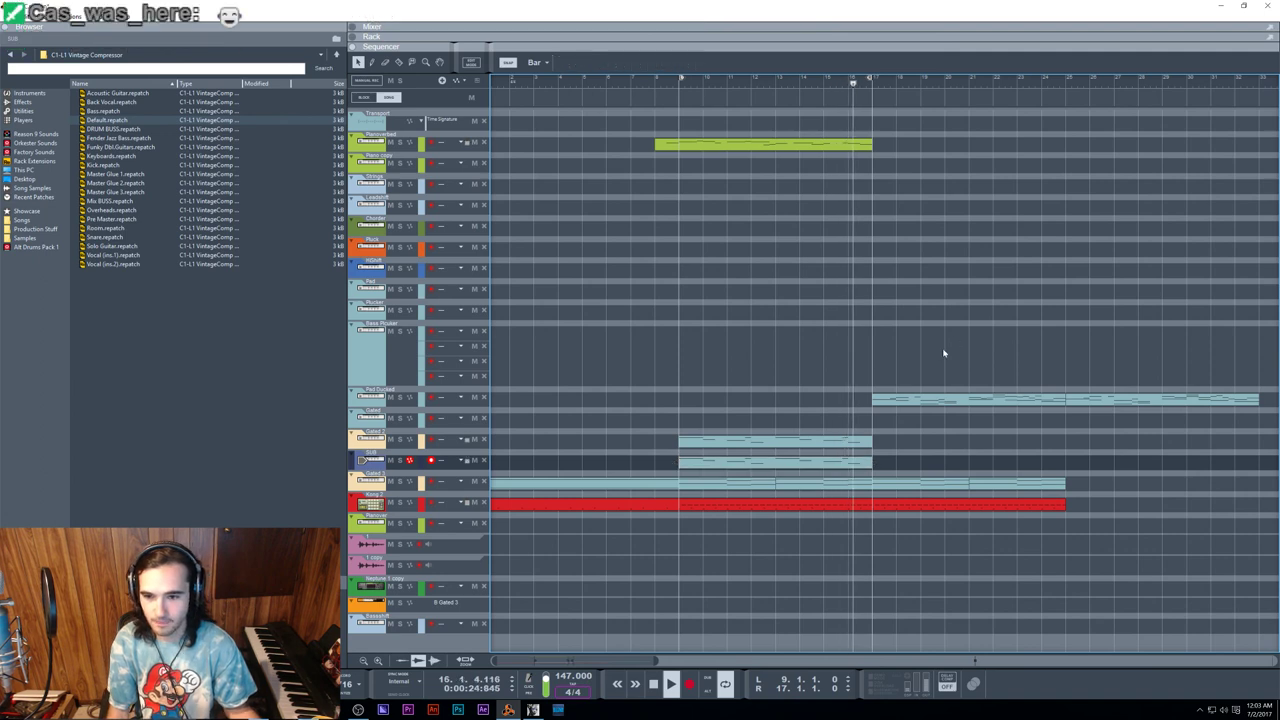
left_click(400, 142)
left_click(400, 142)
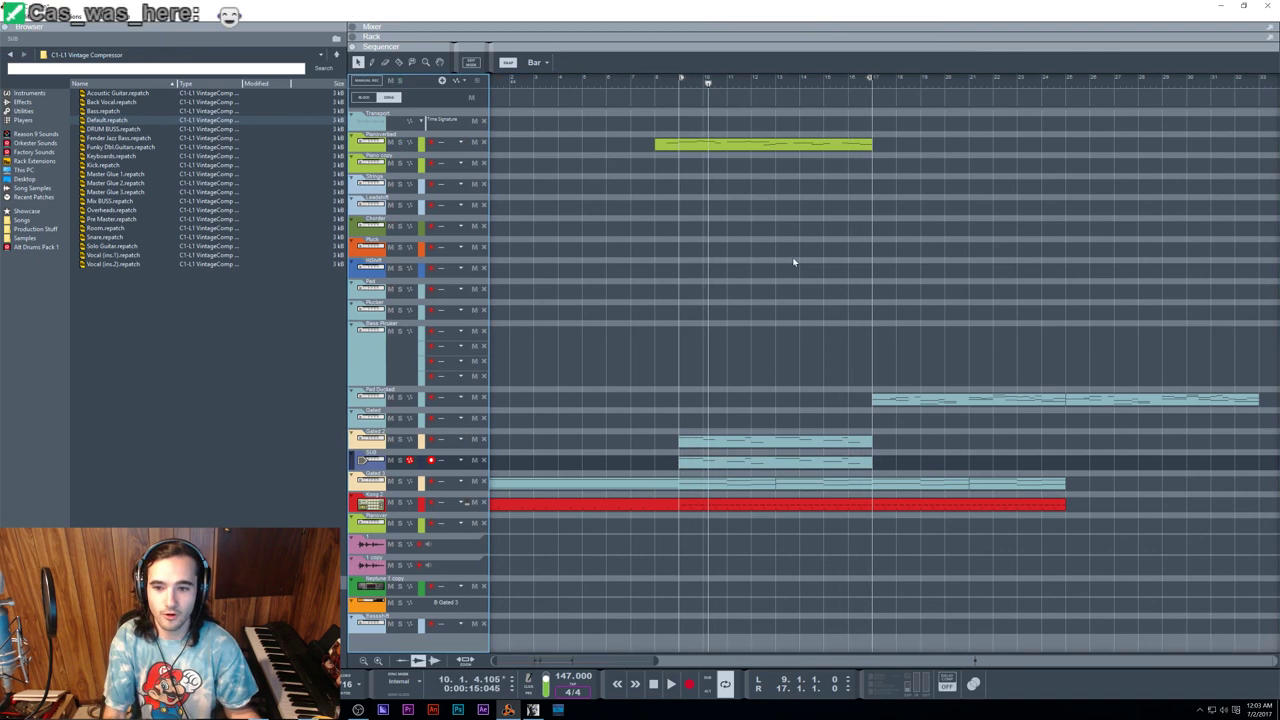
key("F5")
scroll(746, 590, "left", 3)
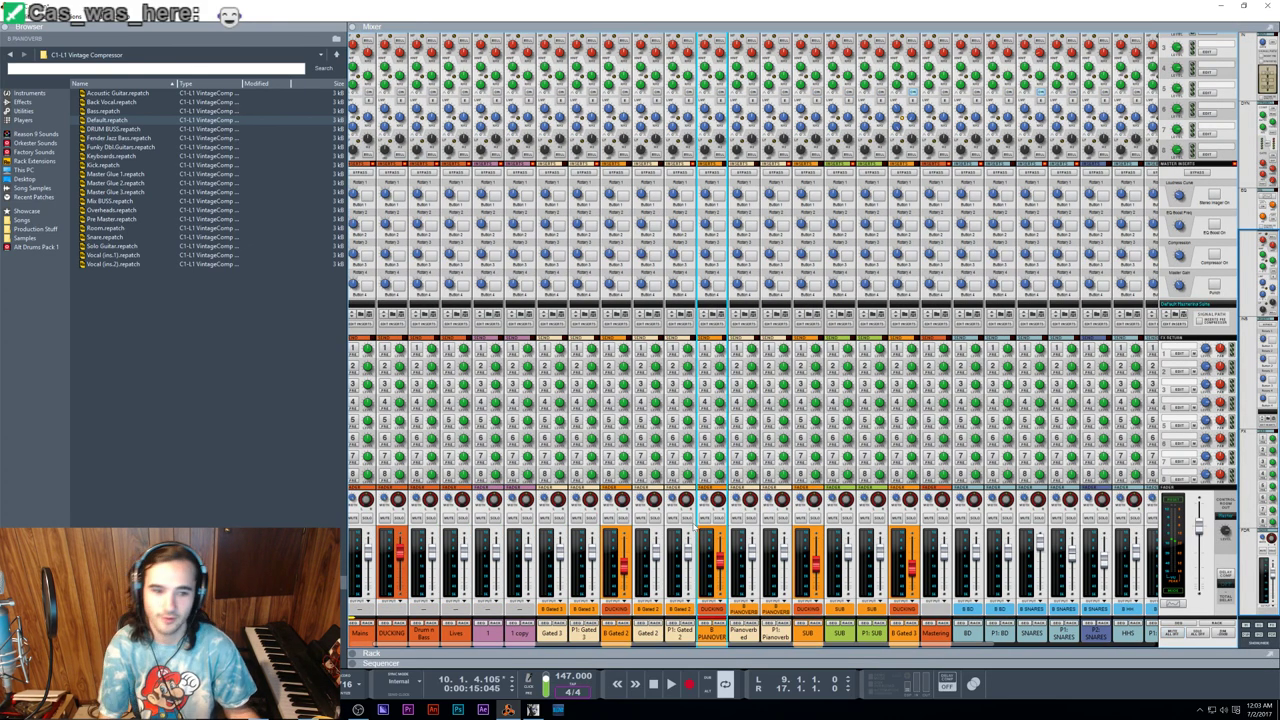
key("F7")
left_click(630, 80)
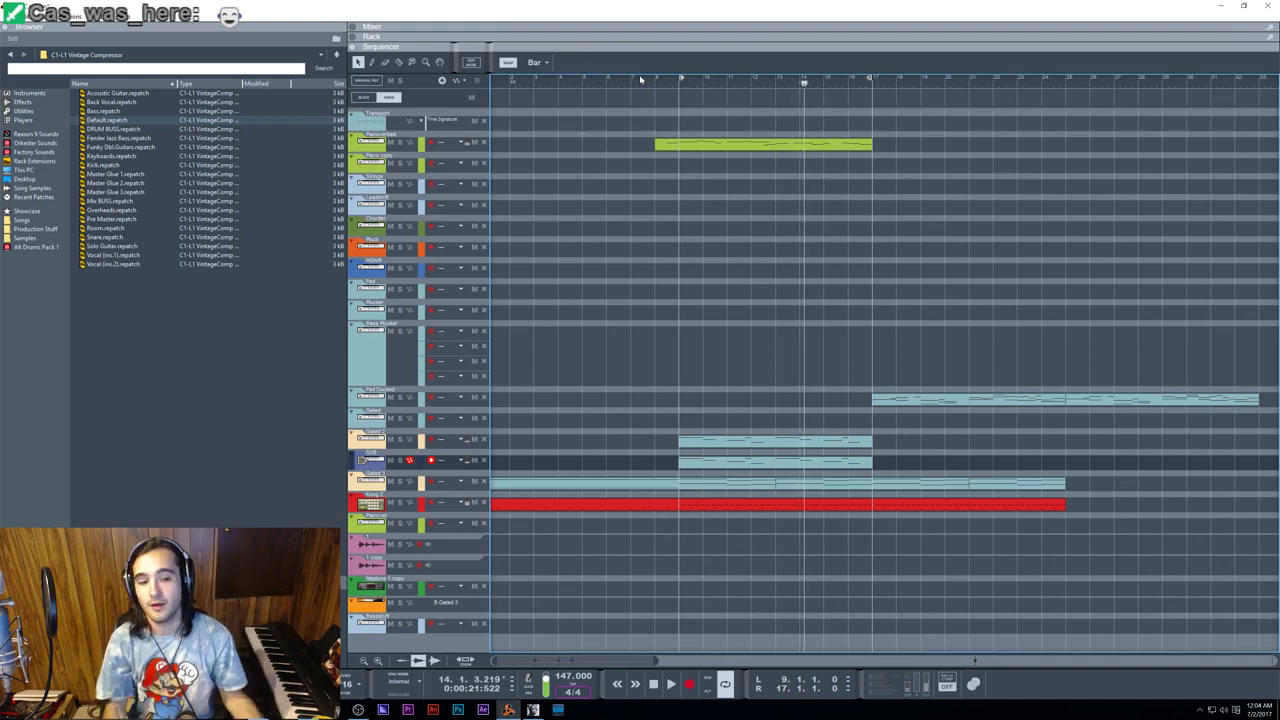
key("F6")
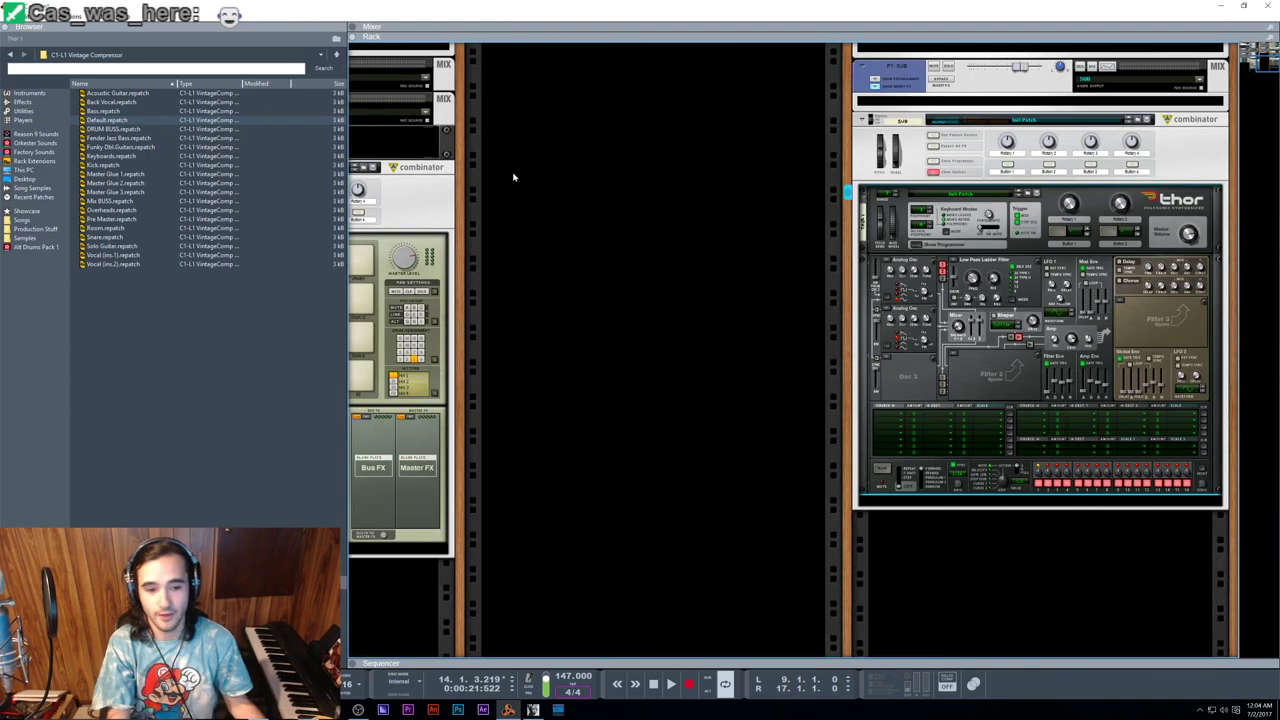
key("F7")
key("F5")
key("F6")
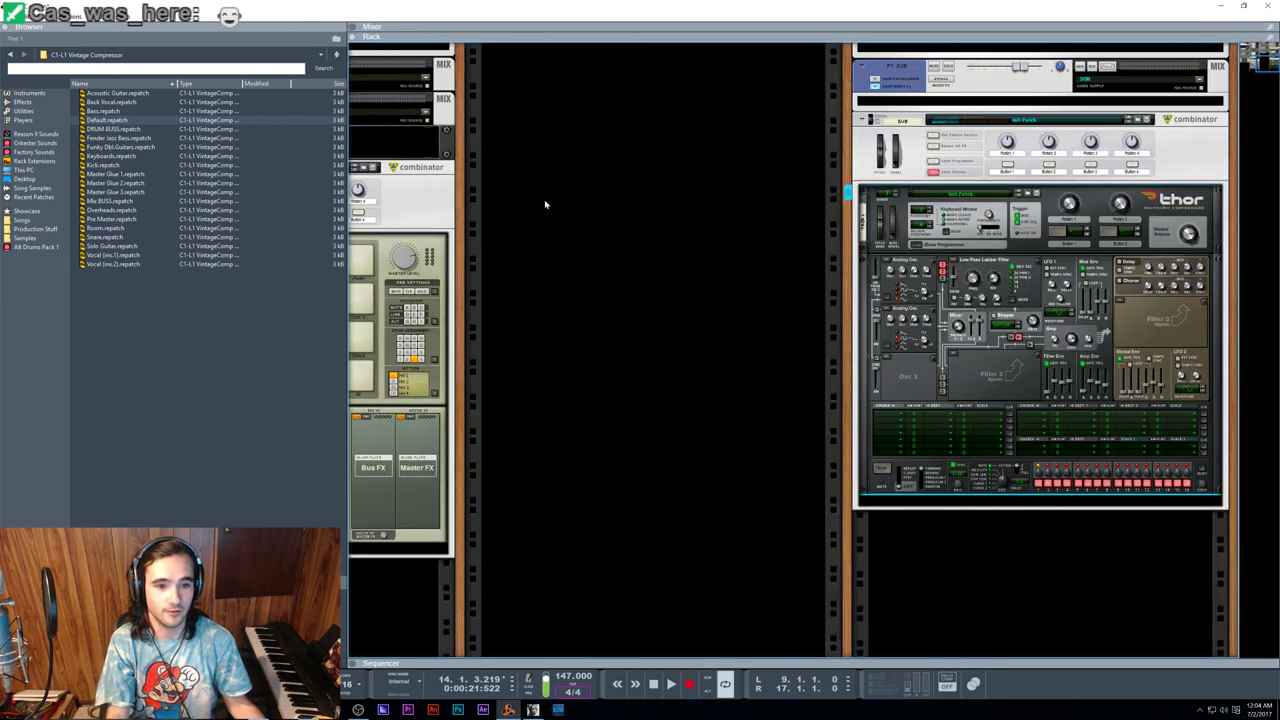
key("F7")
key("F6")
key("F5")
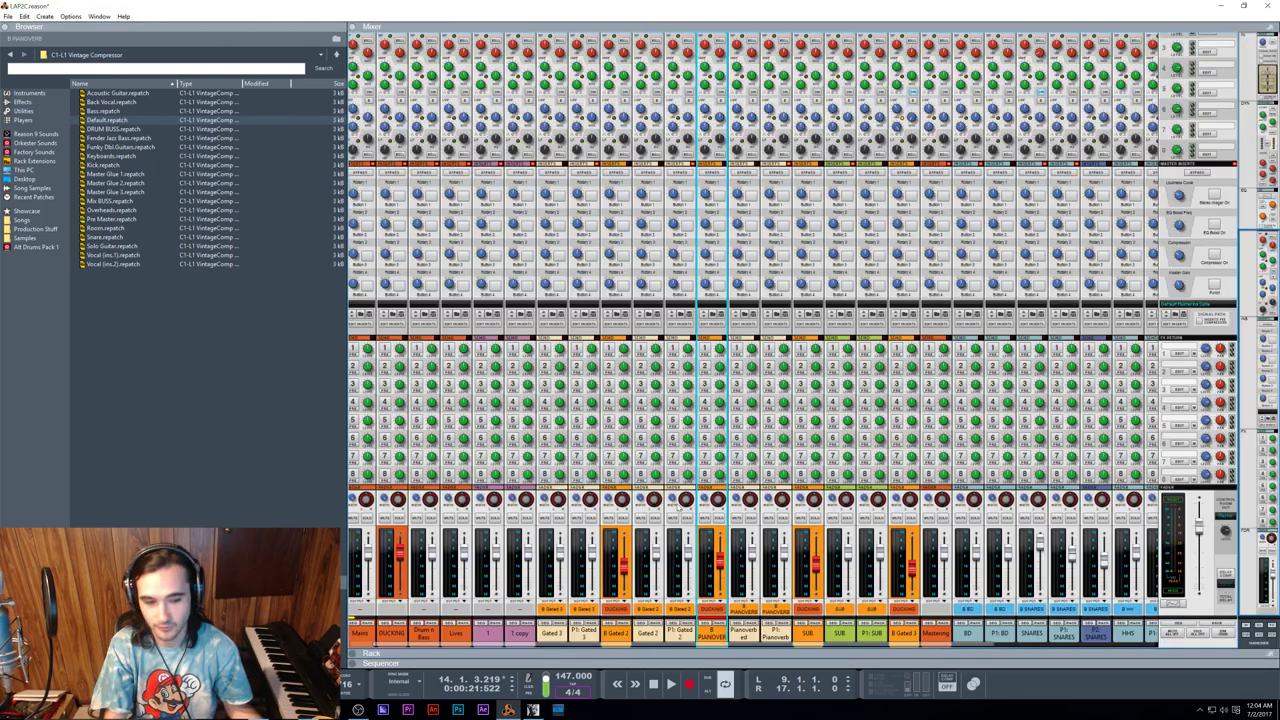
Step: Raise the B PIANOVERB bus level to -2.89 dB after a brief playback check and show the arrangement in the sequencer
scroll(608, 578, "right", 6)
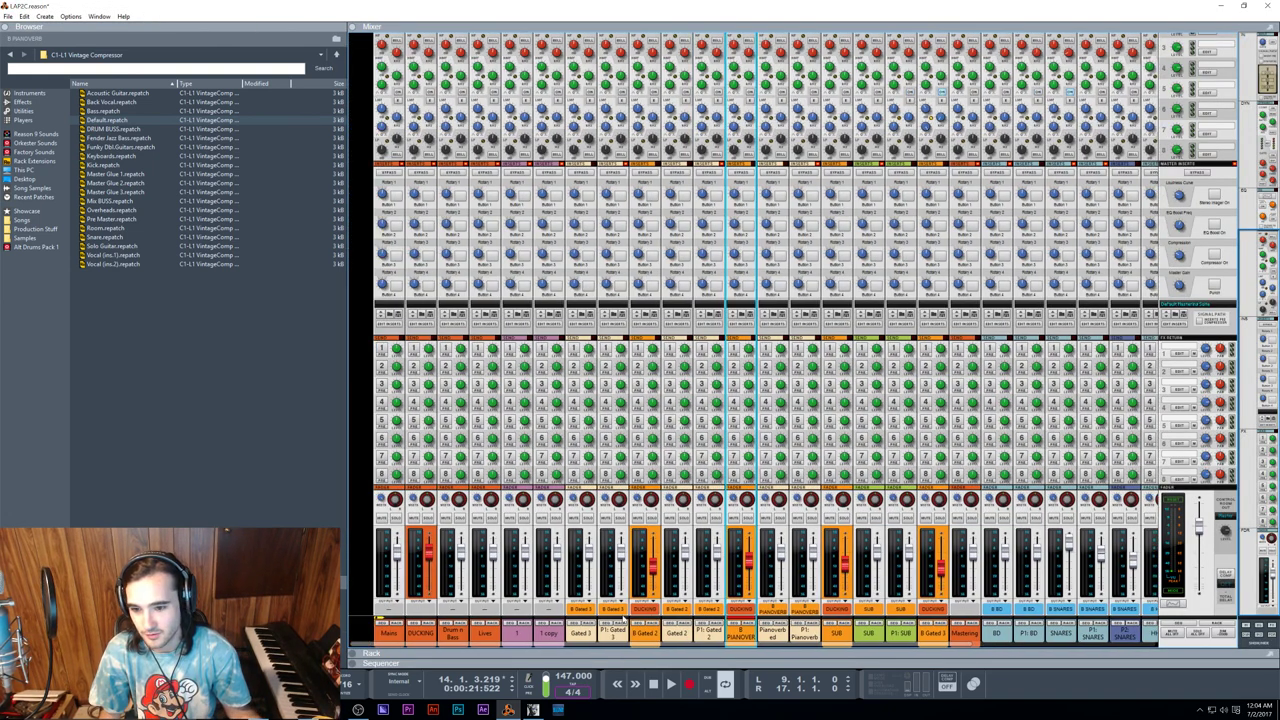
scroll(668, 598, "left", 10)
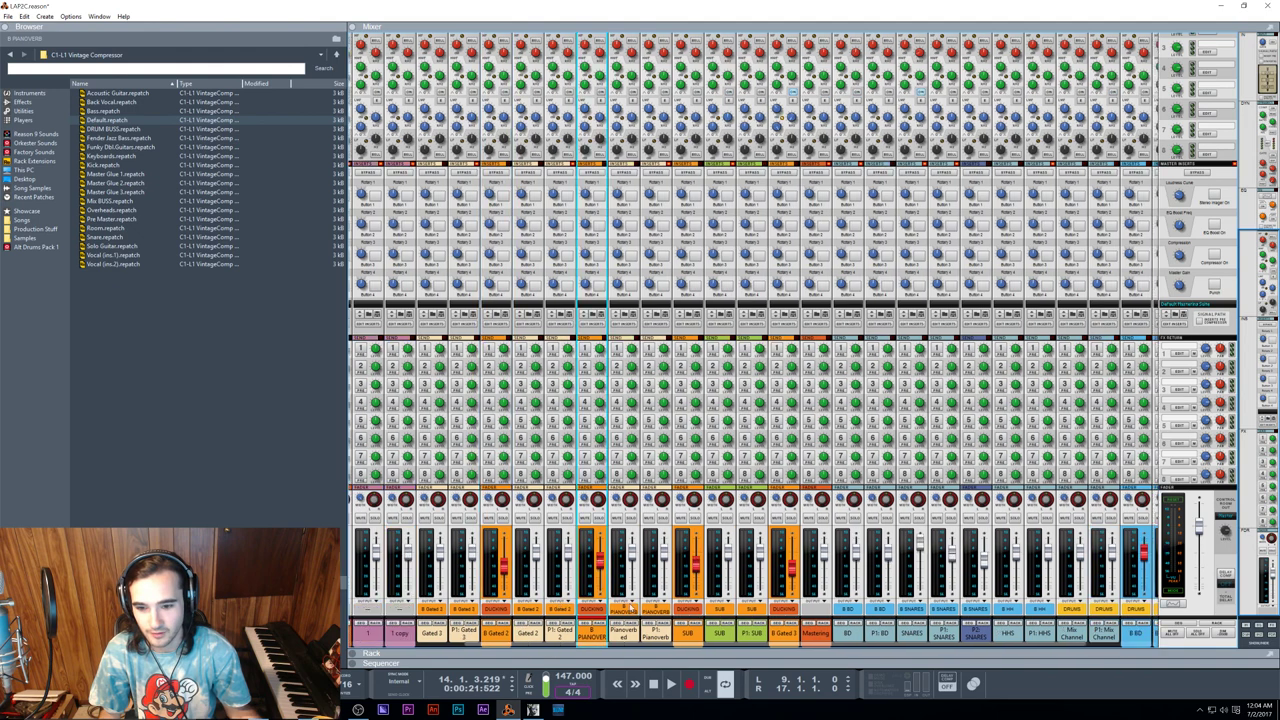
key("space")
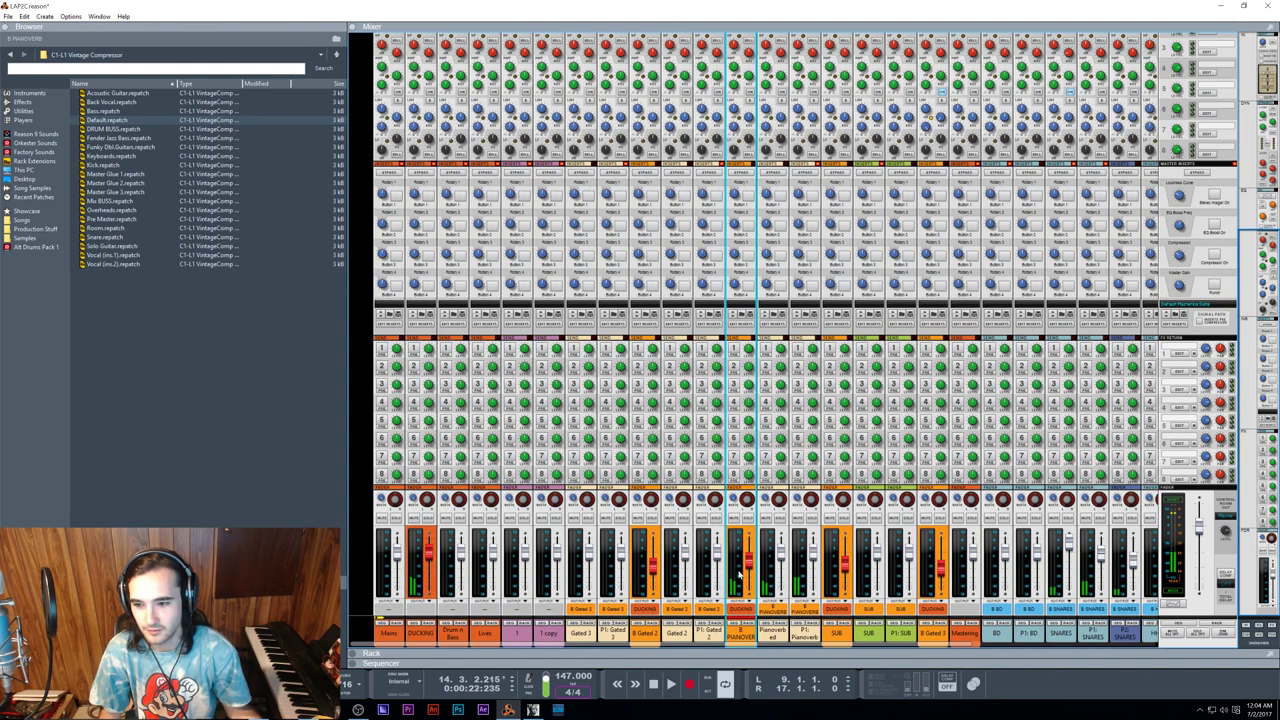
left_click_drag(750, 568, 750, 563)
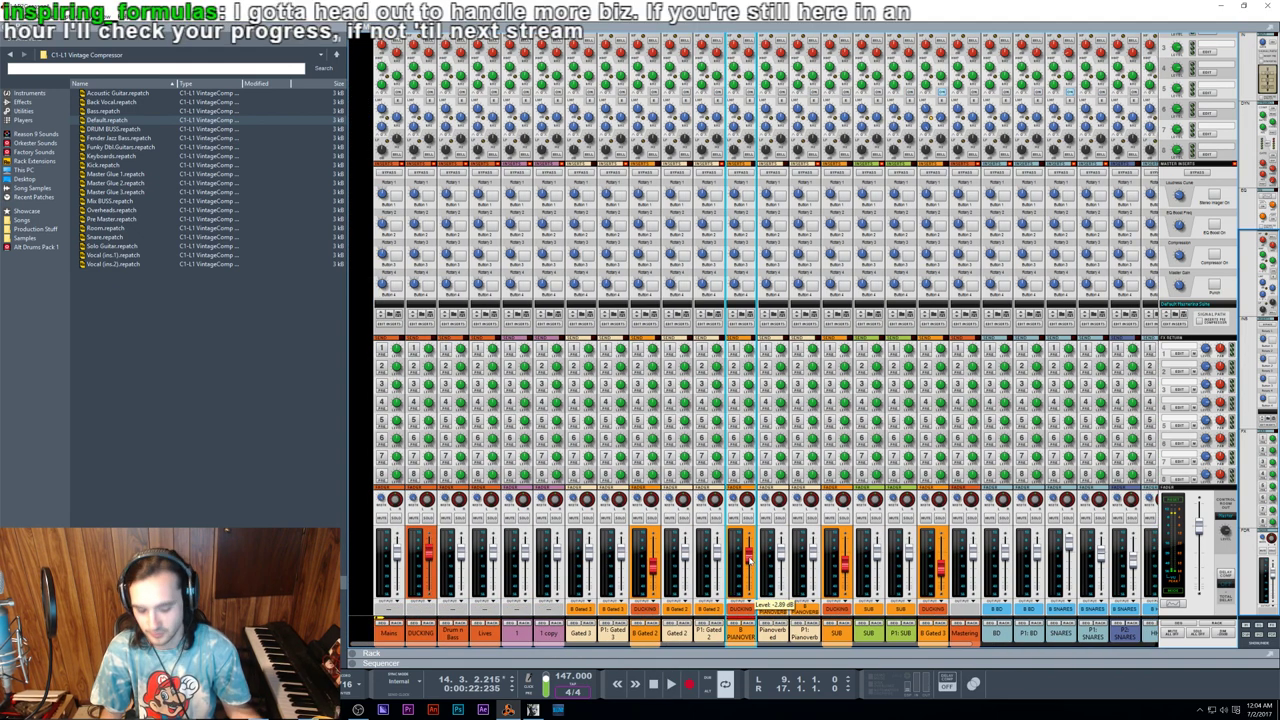
key("F6")
key("F7")
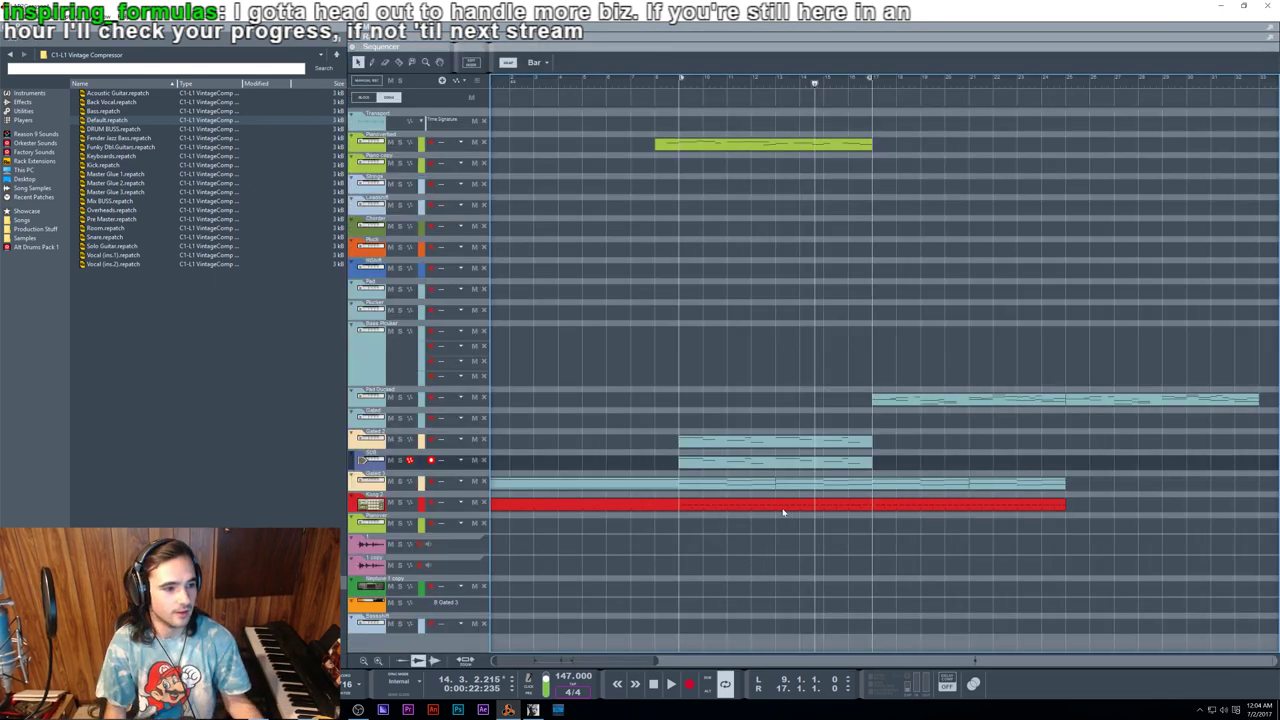